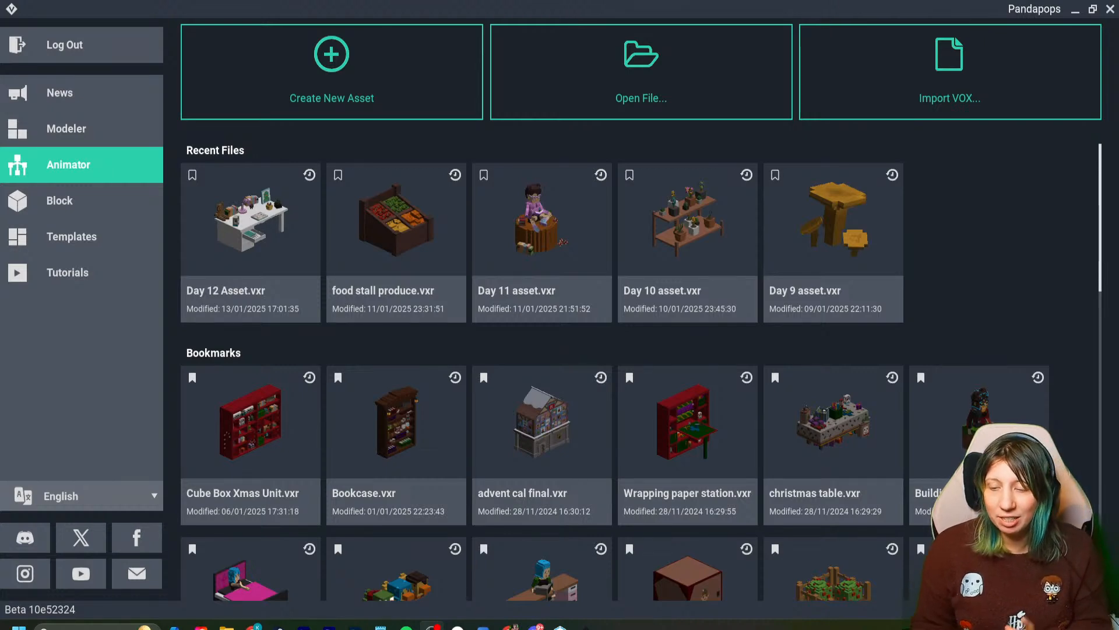
- Open Day 12 Asset.vxr, hide the axes in the viewport and save the file
{"action": "left_click", "coordinate": [251, 219]}
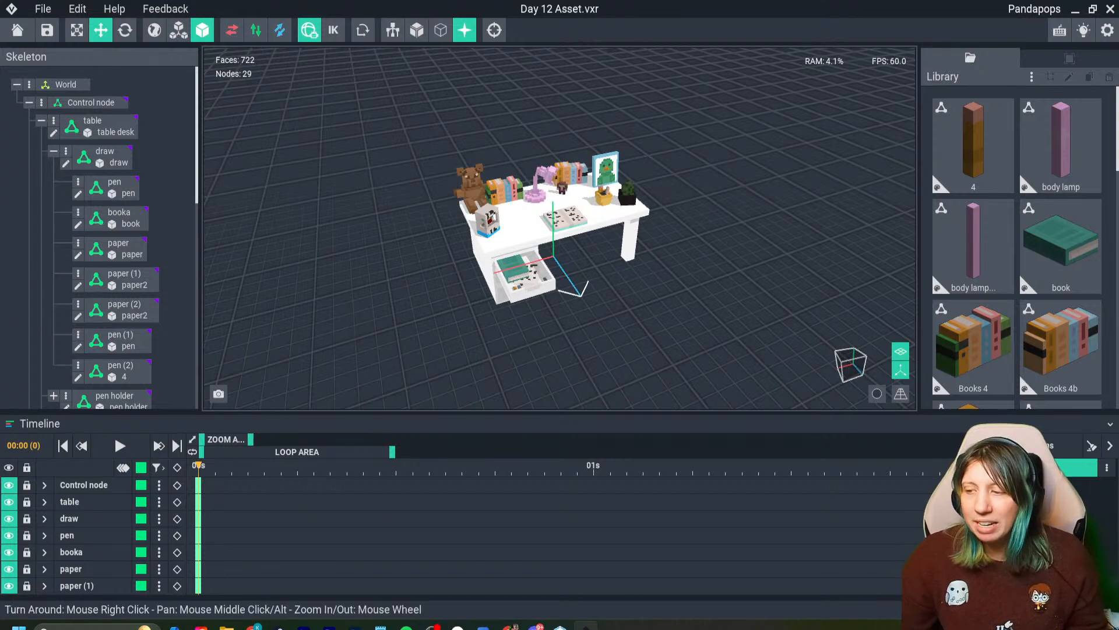
{"action": "right_click_drag", "start_coordinate": [560, 245], "coordinate": [519, 219]}
{"action": "scroll", "coordinate": [519, 219], "scroll_direction": "up", "scroll_amount": 5}
{"action": "left_click", "coordinate": [901, 370]}
{"action": "right_click_drag", "start_coordinate": [659, 280], "coordinate": [500, 283]}
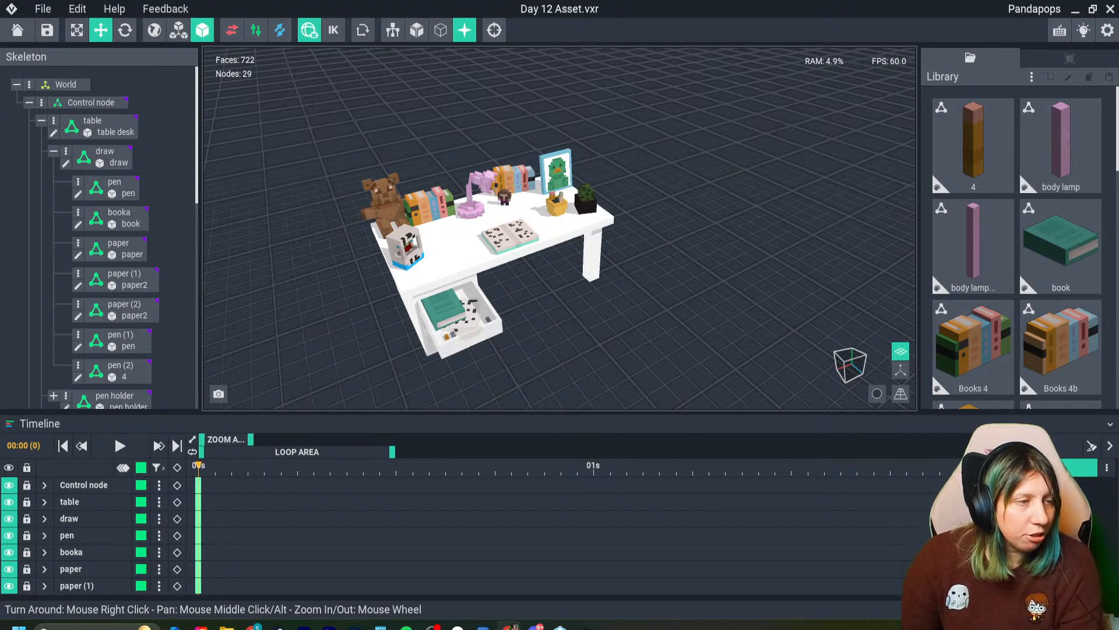
{"action": "left_click", "coordinate": [47, 30]}
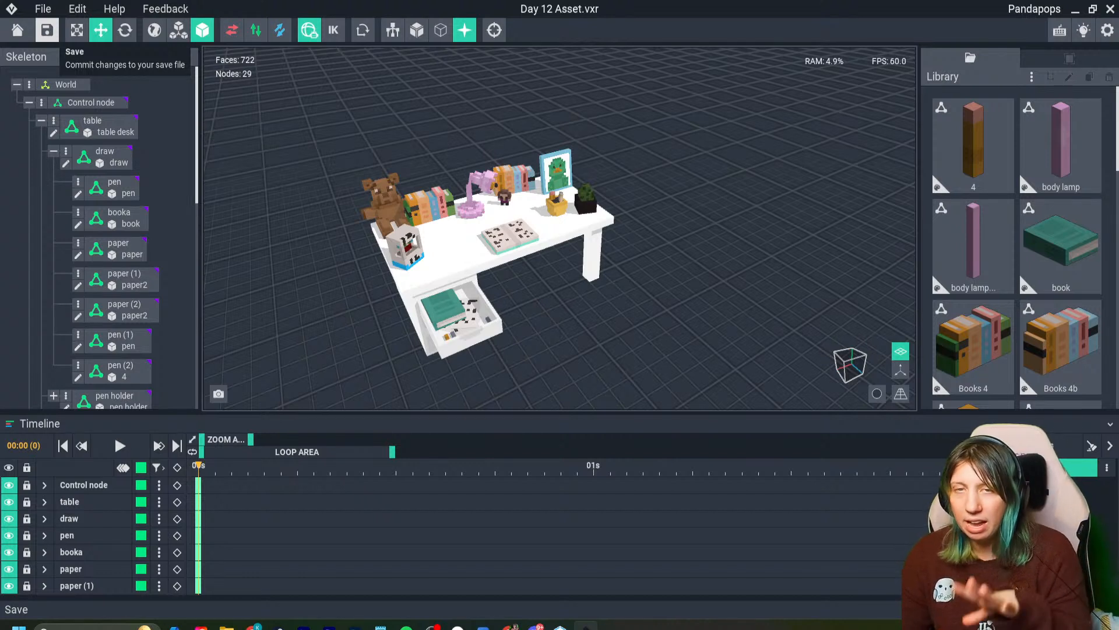
{"action": "left_click", "coordinate": [46, 29]}
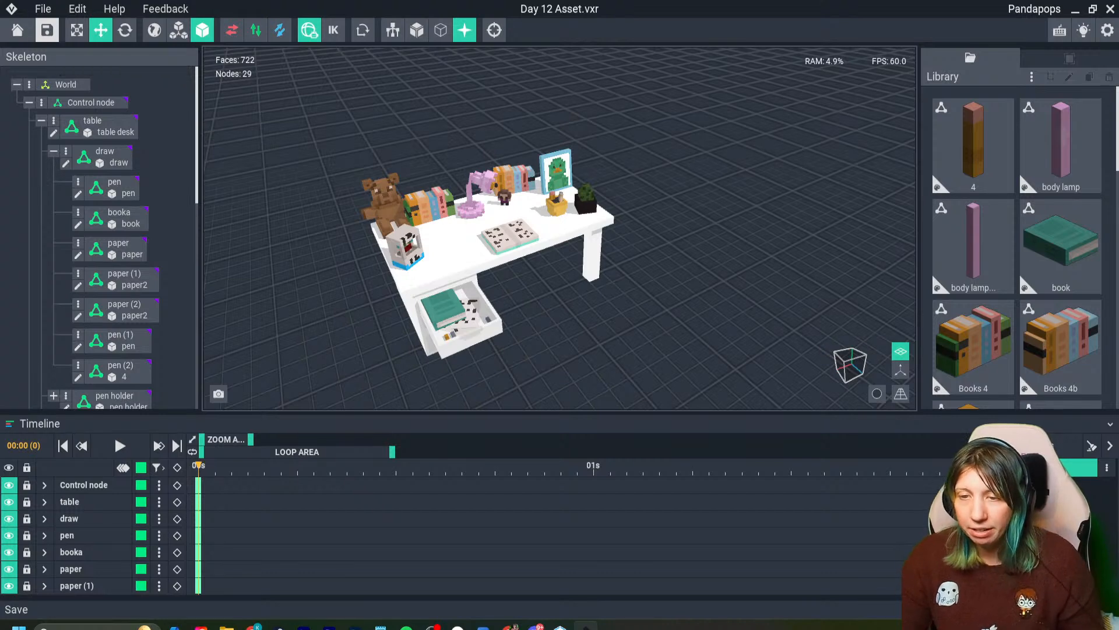
- Inspect the desk's open drawer and the items on its surface up close, and close the file with its changes saved
{"action": "right_click_drag", "start_coordinate": [373, 292], "coordinate": [351, 260]}
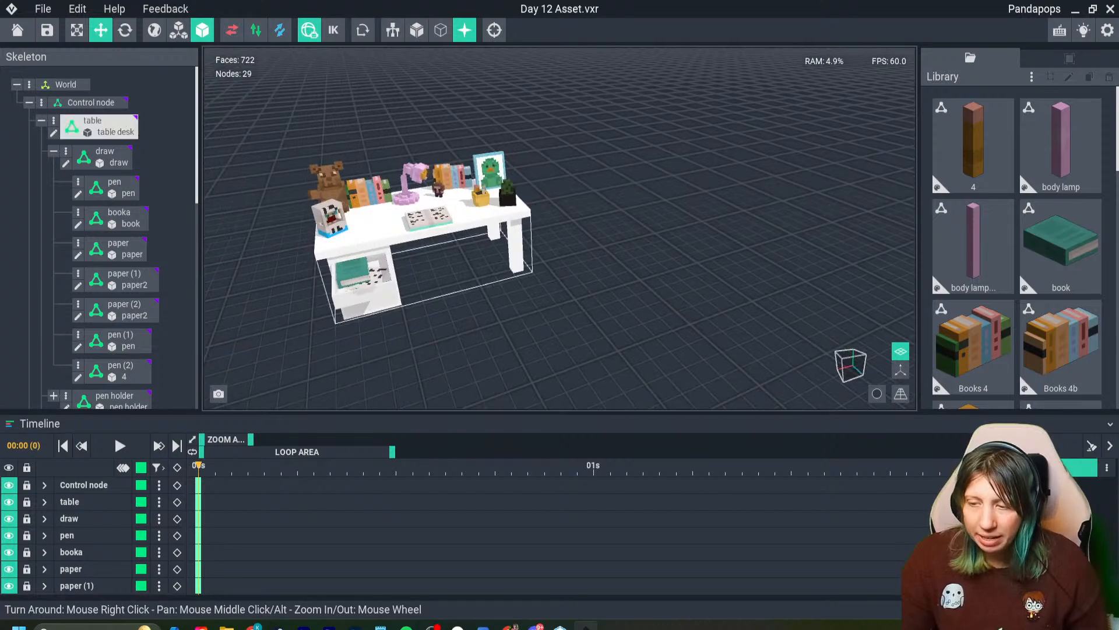
{"action": "middle_click_drag", "start_coordinate": [351, 261], "coordinate": [404, 324]}
{"action": "scroll", "coordinate": [403, 324], "scroll_direction": "up", "scroll_amount": 5}
{"action": "right_click_drag", "start_coordinate": [460, 326], "coordinate": [522, 350]}
{"action": "middle_click_drag", "start_coordinate": [523, 350], "coordinate": [494, 233]}
{"action": "right_click_drag", "start_coordinate": [494, 215], "coordinate": [470, 167]}
{"action": "middle_click_drag", "start_coordinate": [470, 167], "coordinate": [414, 257]}
{"action": "right_click_drag", "start_coordinate": [414, 256], "coordinate": [423, 244]}
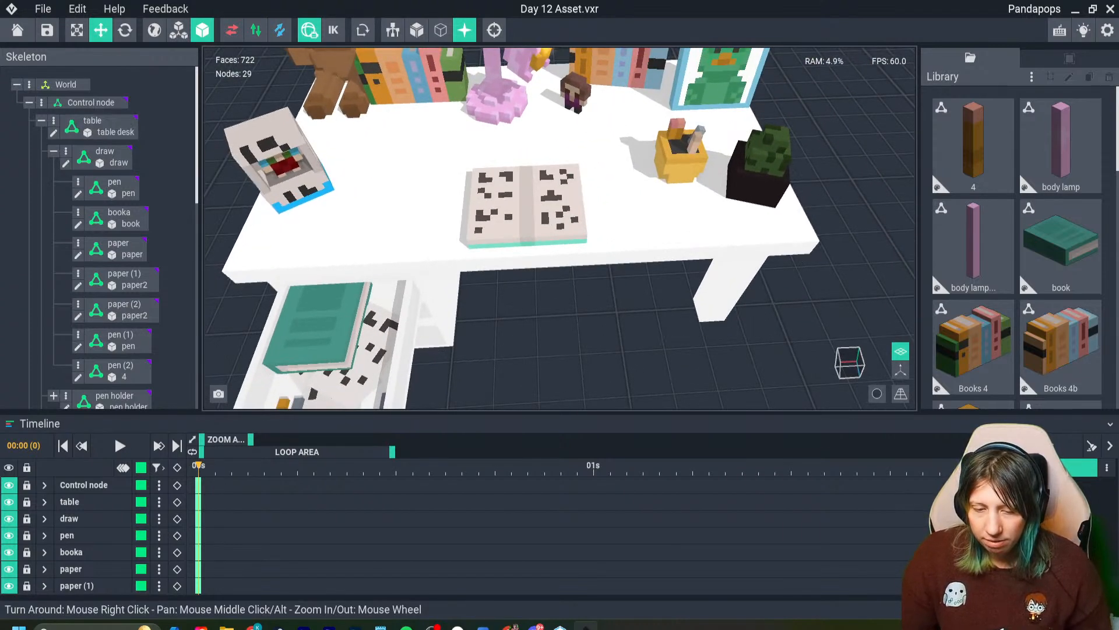
{"action": "left_click", "coordinate": [17, 30]}
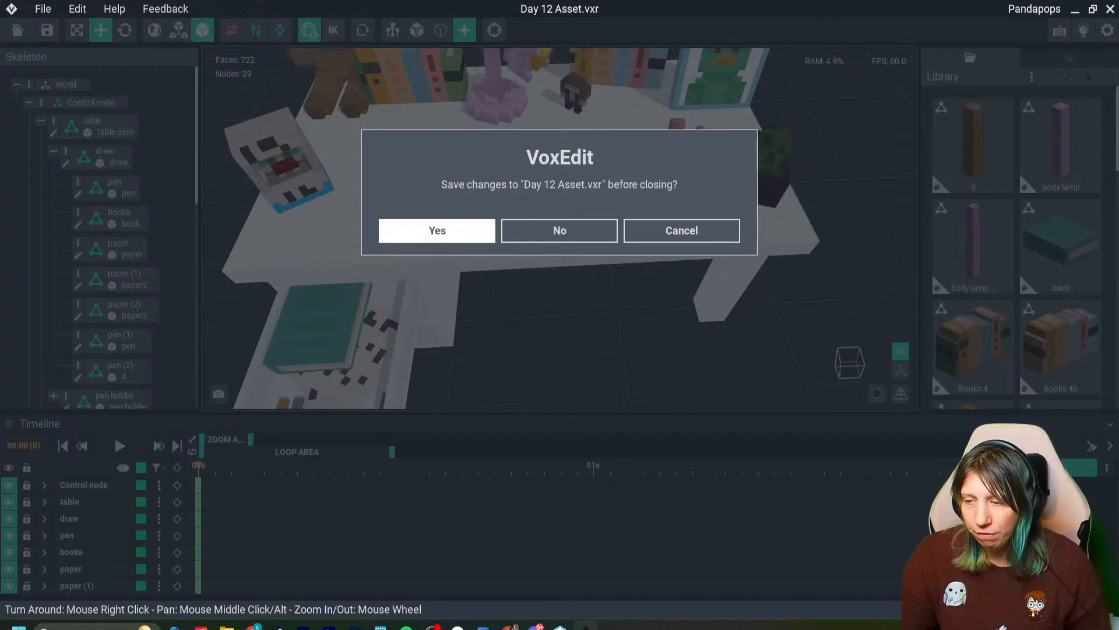
{"action": "left_click", "coordinate": [432, 231]}
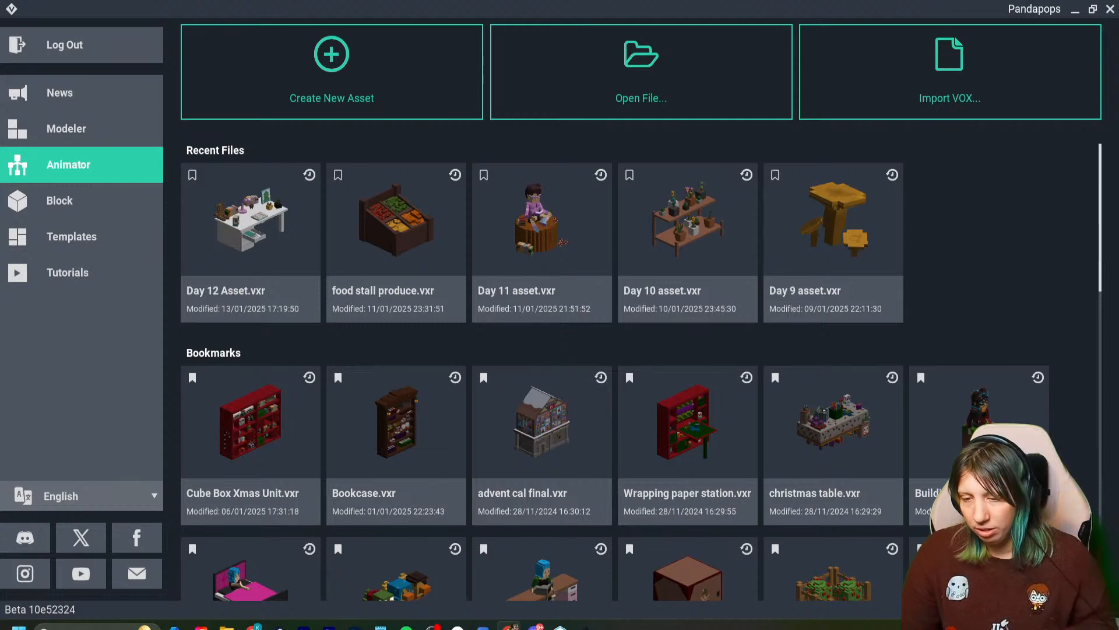
- Create a new asset named "Day 13 asset" in the "Every day" folder inside the Sandbox stream folder
{"action": "left_click", "coordinate": [331, 73]}
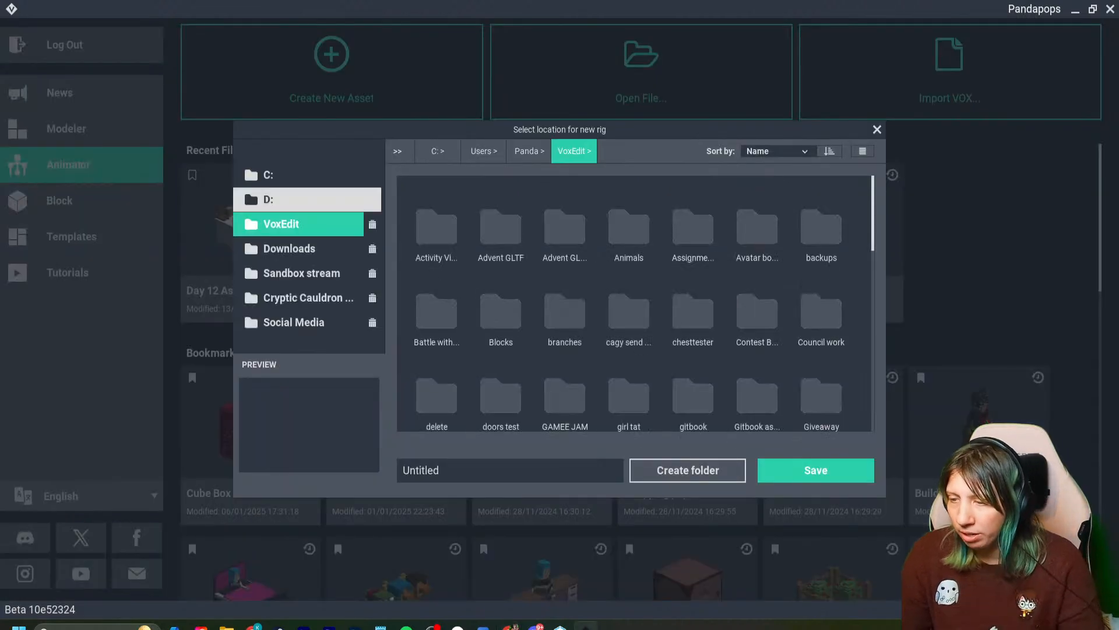
{"action": "left_click", "coordinate": [303, 298]}
{"action": "left_click", "coordinate": [528, 151]}
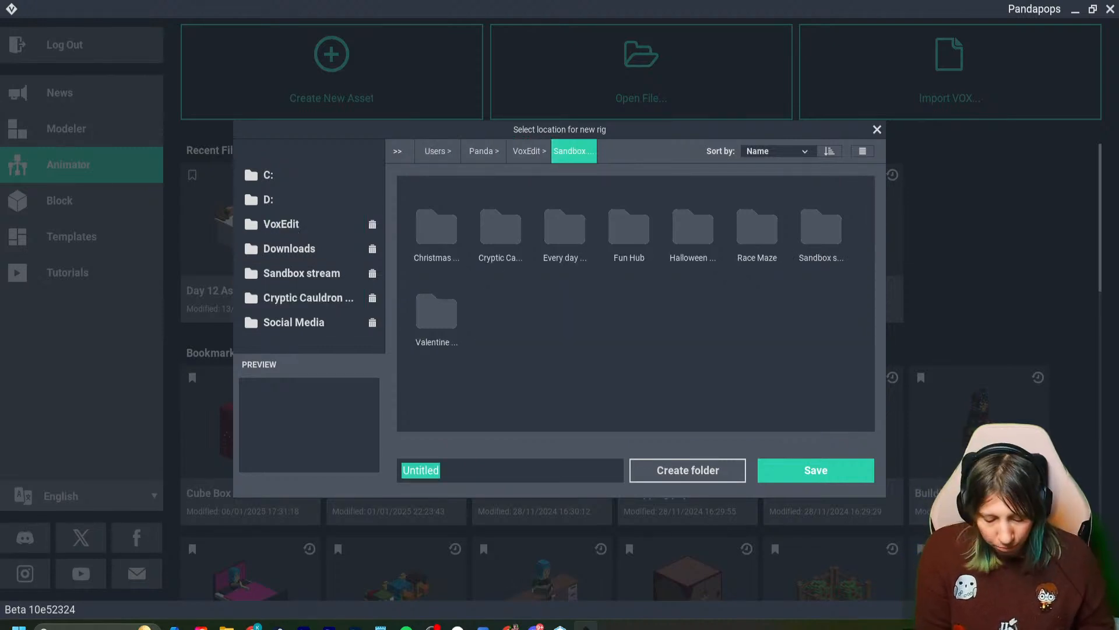
{"action": "type", "text": "Day"}
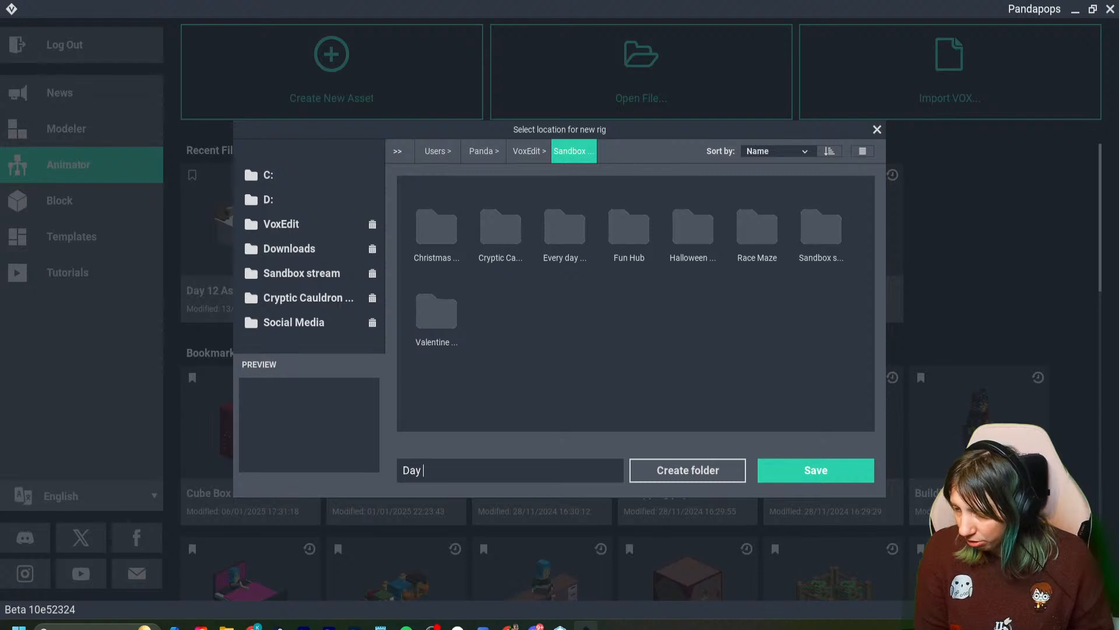
{"action": "type", "text": "13 asset"}
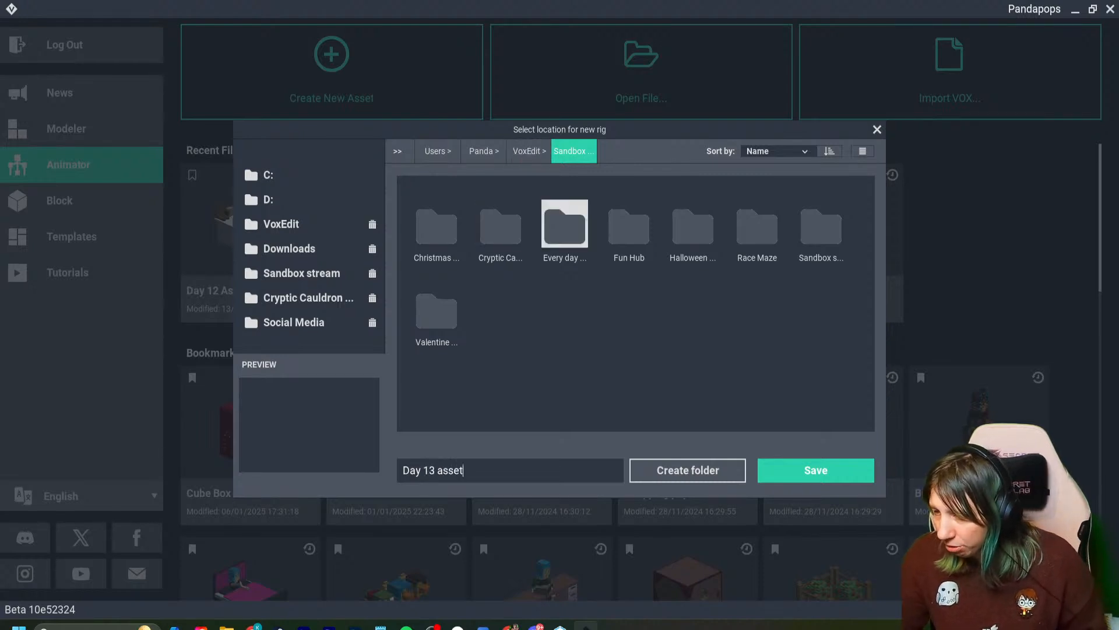
{"action": "double_click", "coordinate": [564, 227]}
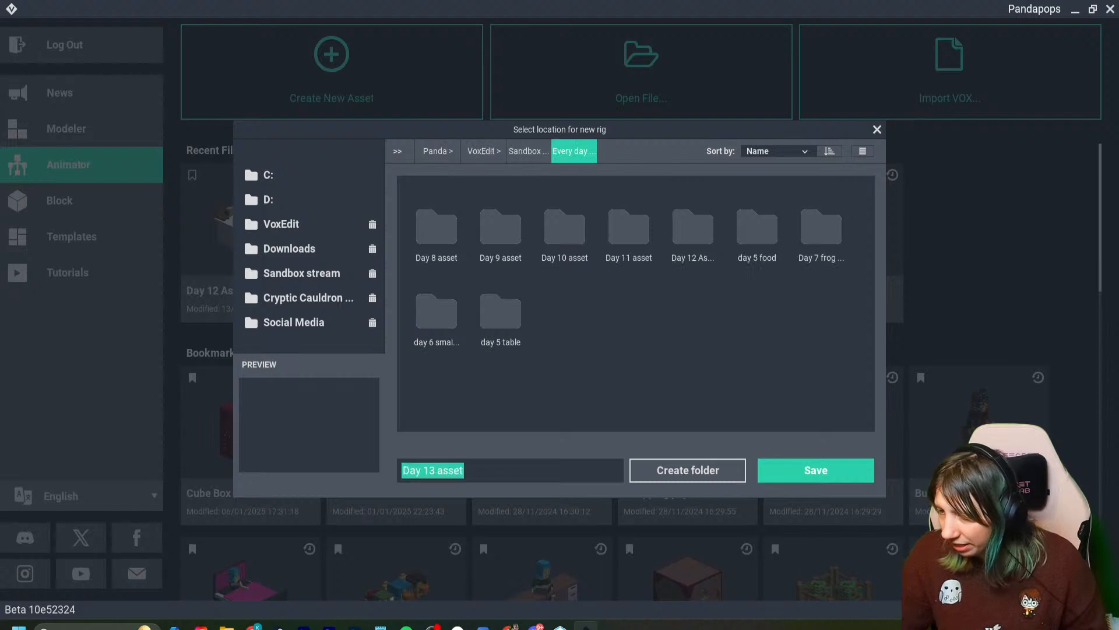
{"action": "left_click", "coordinate": [816, 470]}
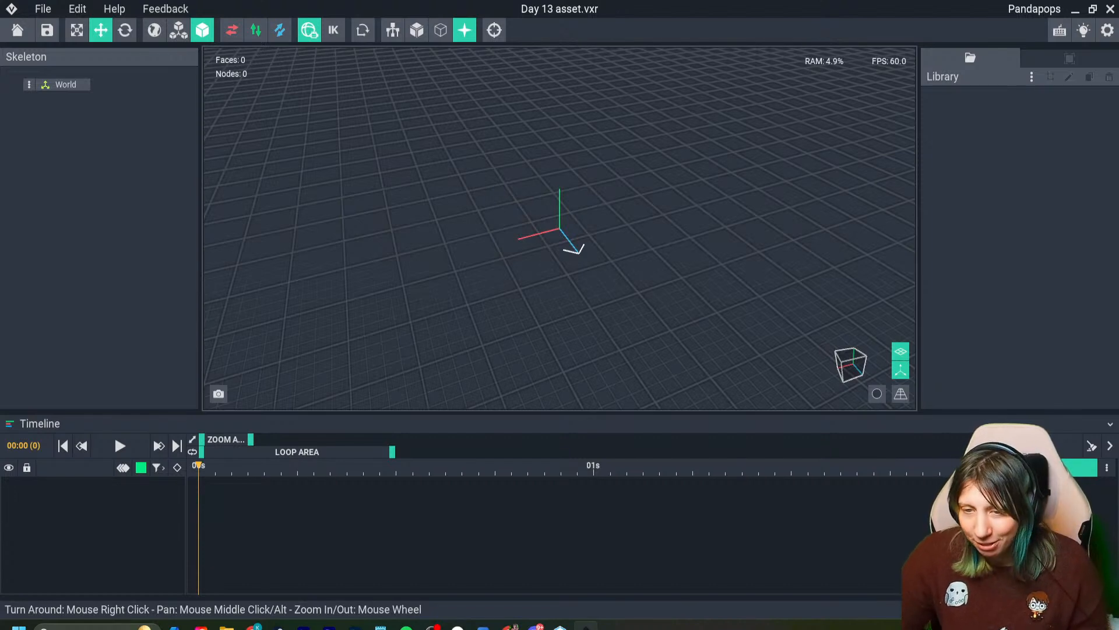
- Add a node named "control node" under World in the skeleton
{"action": "left_click", "coordinate": [29, 84]}
{"action": "left_click", "coordinate": [58, 96]}
{"action": "type", "text": "control"}
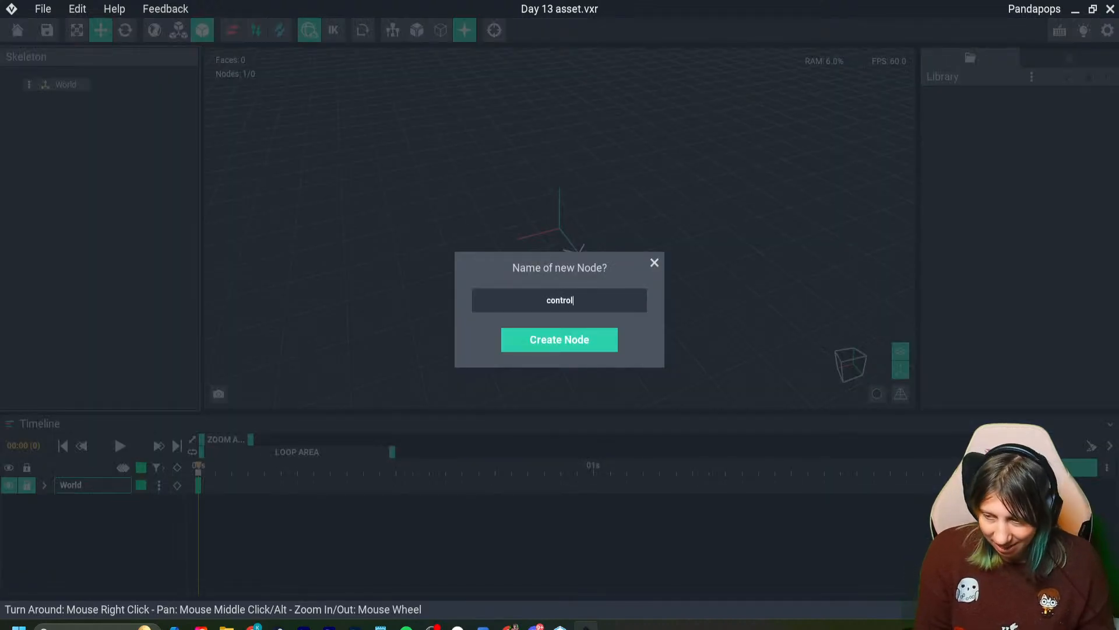
{"action": "type", "text": " node"}
{"action": "key", "text": "Return"}
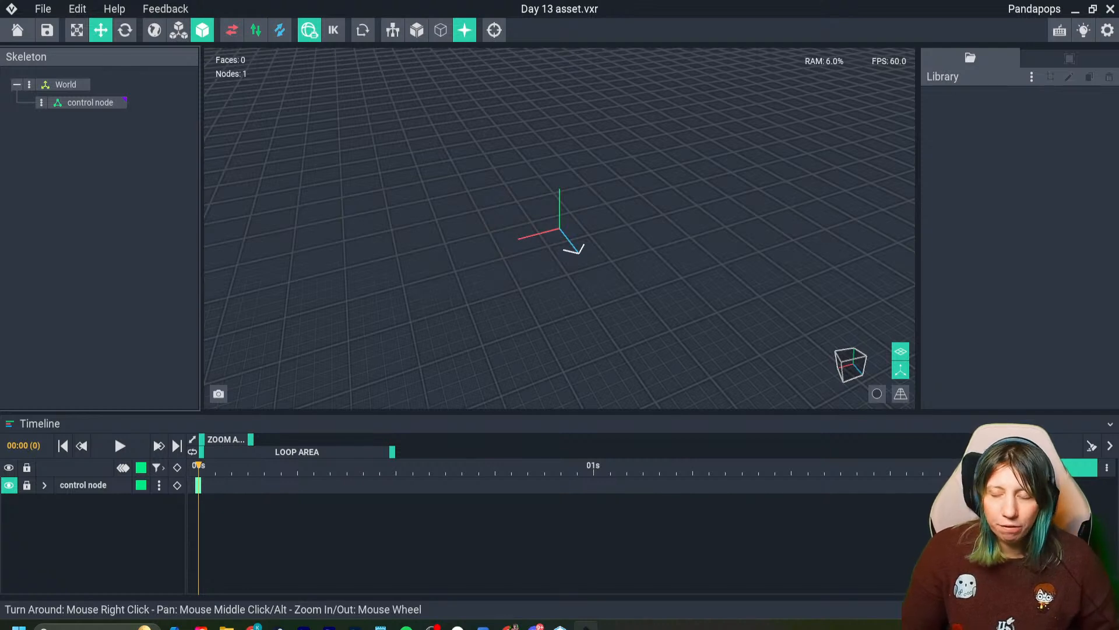
- Close Day 13 asset.vxr with its changes saved and return to the start screen
{"action": "scroll", "coordinate": [560, 228], "scroll_direction": "up", "scroll_amount": 3}
{"action": "right_click_drag", "start_coordinate": [559, 228], "coordinate": [533, 205]}
{"action": "scroll", "coordinate": [559, 229], "scroll_direction": "up", "scroll_amount": 3}
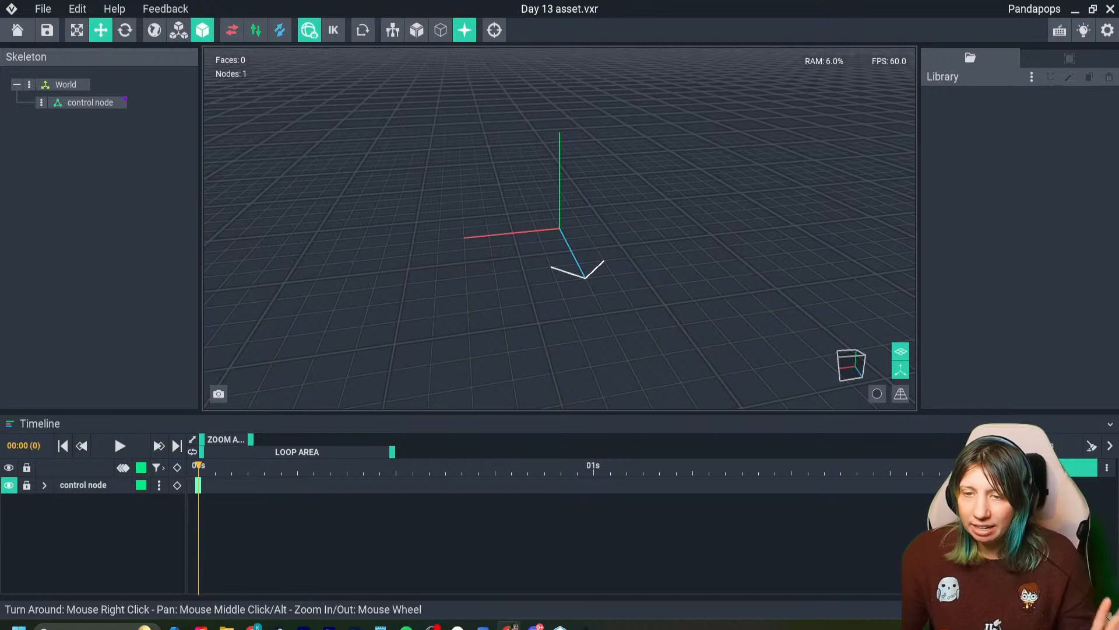
{"action": "left_click", "coordinate": [18, 30]}
{"action": "key", "text": "Return"}
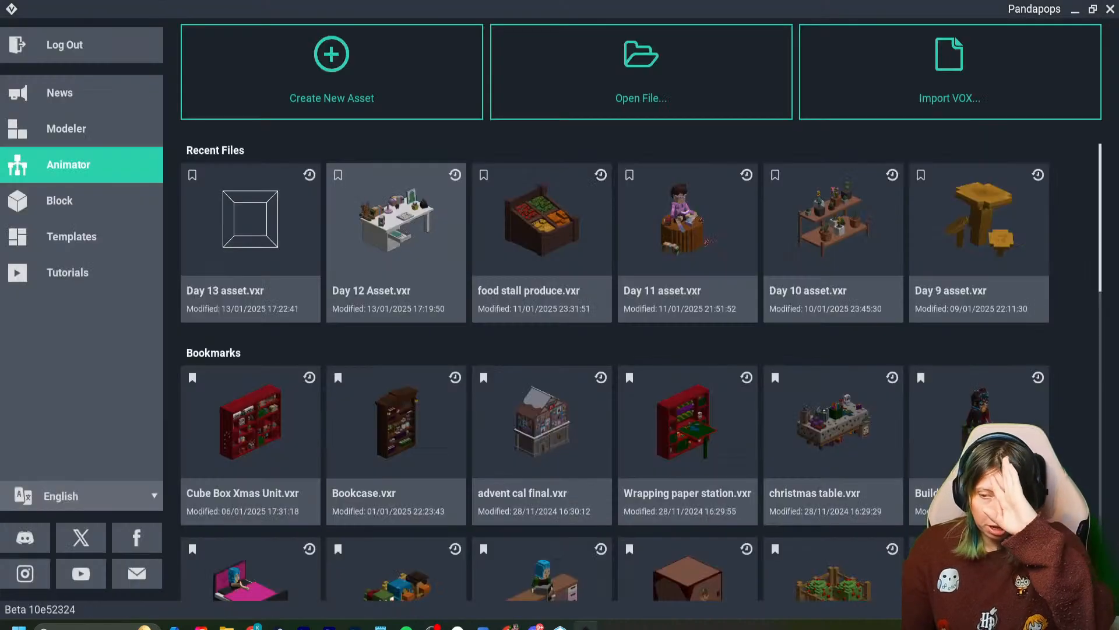
- Reopen Day 12 Asset.vxr from the recent files and hide the axes in the viewport
{"action": "left_click", "coordinate": [397, 233]}
{"action": "mouse_move", "coordinate": [467, 244]}
{"action": "right_mouse_down"}
{"action": "mouse_move", "coordinate": [385, 239]}
{"action": "mouse_move", "coordinate": [455, 245]}
{"action": "right_mouse_up"}
{"action": "left_click", "coordinate": [901, 370]}
{"action": "scroll", "coordinate": [589, 327], "scroll_direction": "up", "scroll_amount": 8}
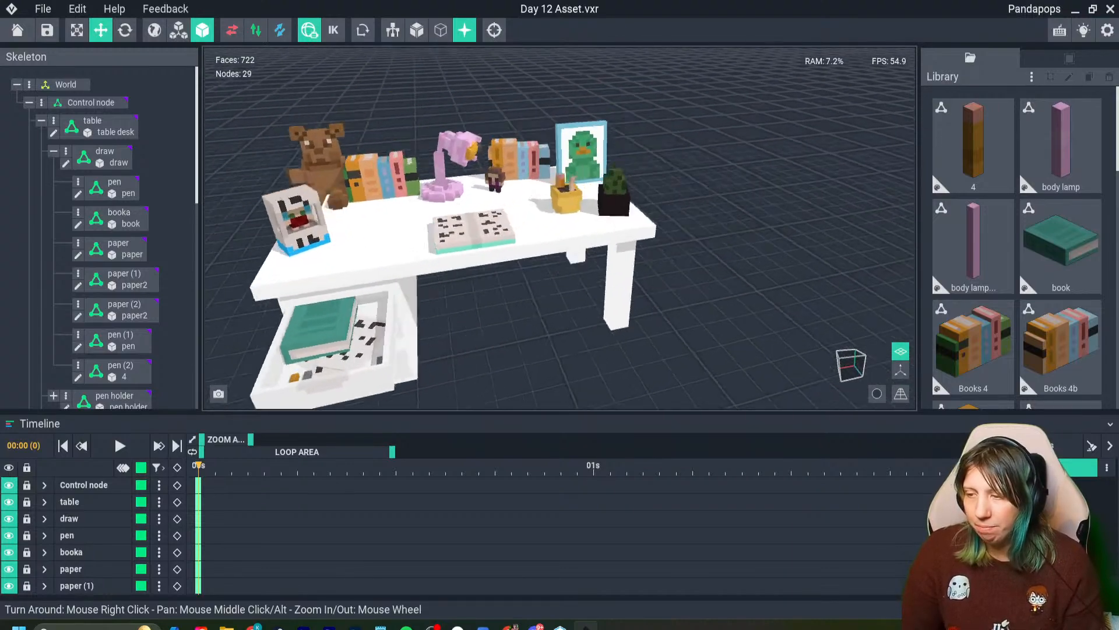
- Save a viewport snapshot showing the whole desk, and close Day 12 Asset.vxr with its changes saved
{"action": "right_click_drag", "start_coordinate": [588, 327], "coordinate": [431, 365]}
{"action": "scroll", "coordinate": [442, 257], "scroll_direction": "down", "scroll_amount": 5}
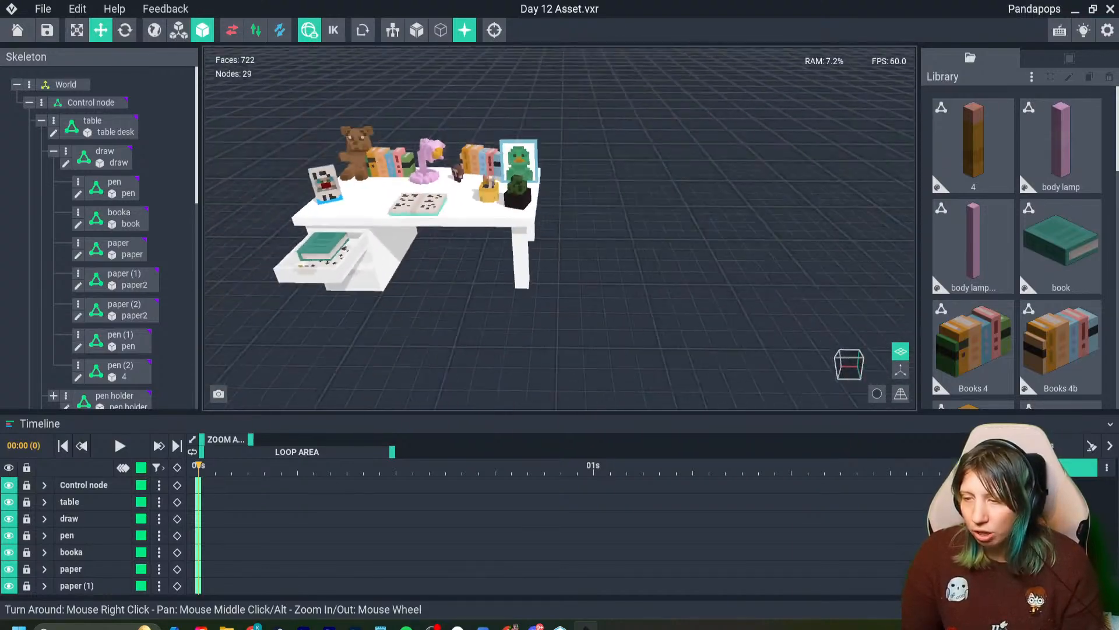
{"action": "right_click_drag", "start_coordinate": [441, 257], "coordinate": [373, 192]}
{"action": "scroll", "coordinate": [442, 257], "scroll_direction": "up", "scroll_amount": 5}
{"action": "scroll", "coordinate": [415, 295], "scroll_direction": "down", "scroll_amount": 4}
{"action": "right_click_drag", "start_coordinate": [384, 303], "coordinate": [434, 299]}
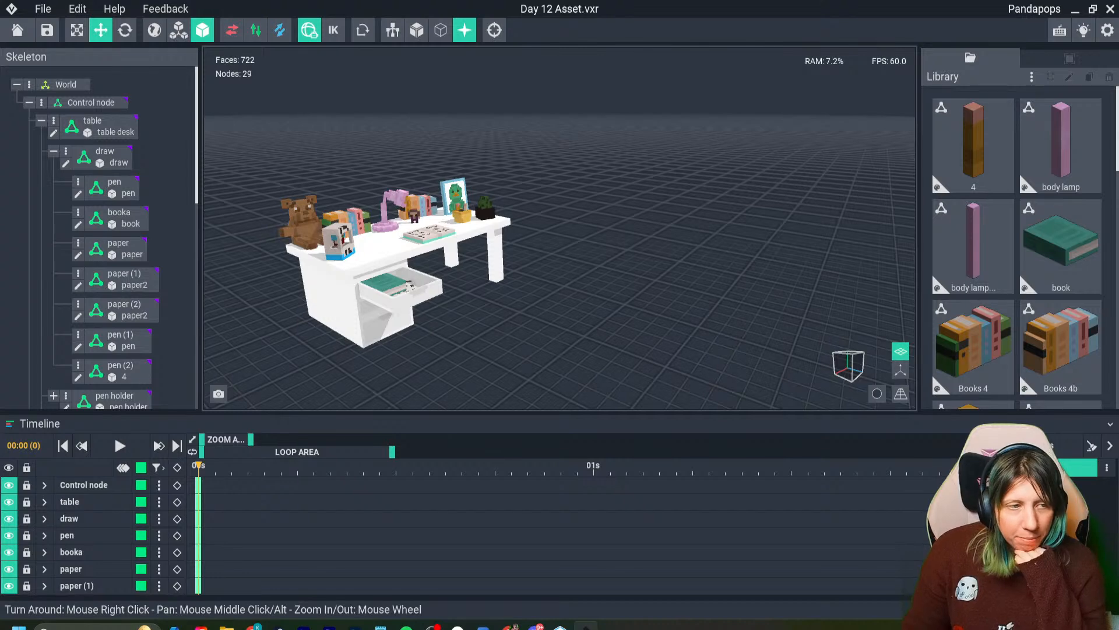
{"action": "mouse_move", "coordinate": [448, 275]}
{"action": "right_mouse_down"}
{"action": "mouse_move", "coordinate": [415, 295]}
{"action": "mouse_move", "coordinate": [451, 266]}
{"action": "right_mouse_up"}
{"action": "scroll", "coordinate": [455, 274], "scroll_direction": "down", "scroll_amount": 3}
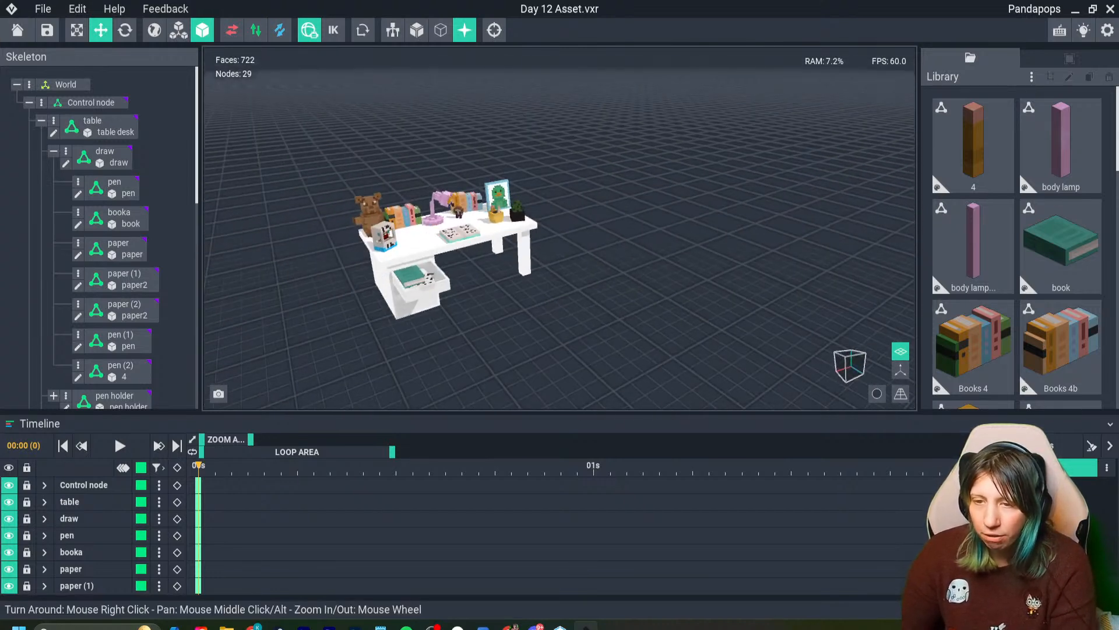
{"action": "left_click", "coordinate": [47, 30]}
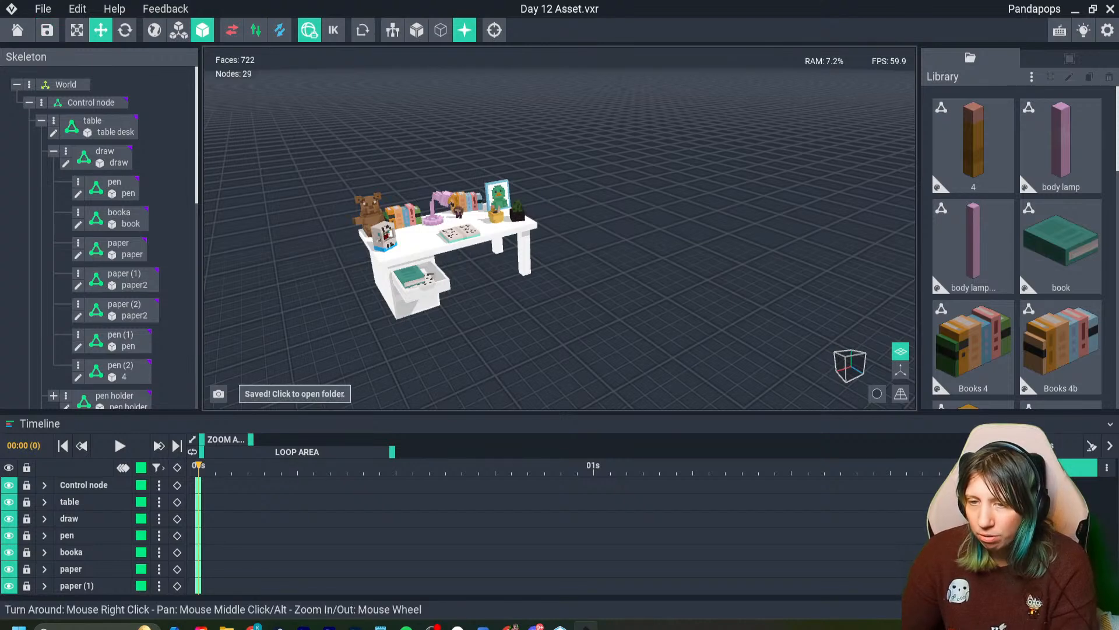
{"action": "left_click", "coordinate": [17, 30]}
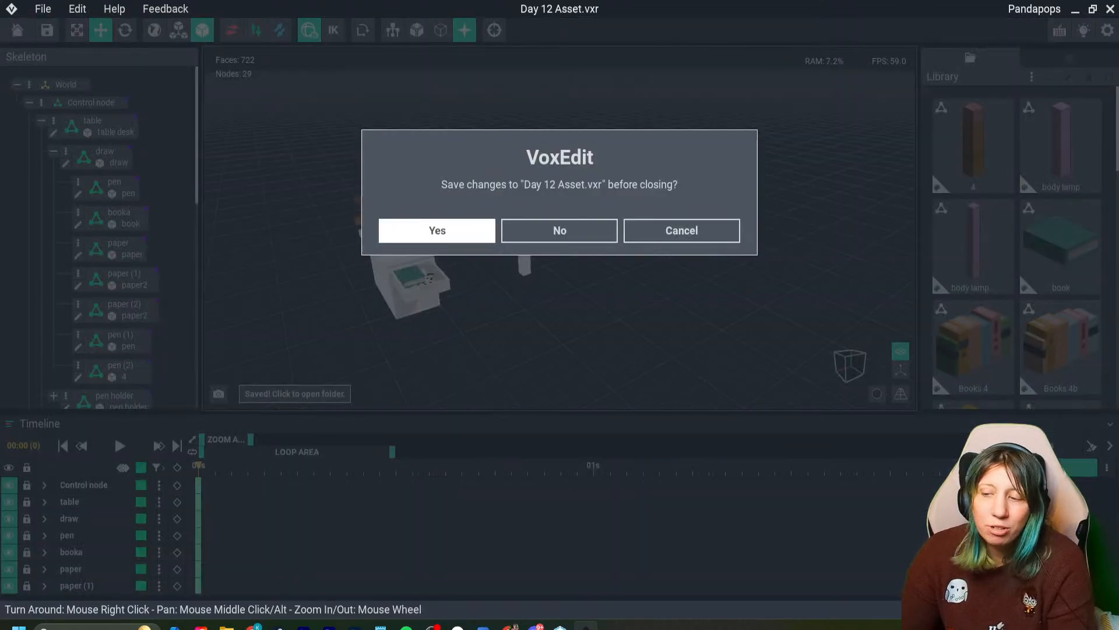
{"action": "left_click", "coordinate": [437, 231]}
- Open food stall produce.vxr, hide the axes in its viewport, and close it with the changes saved
{"action": "left_click", "coordinate": [531, 231]}
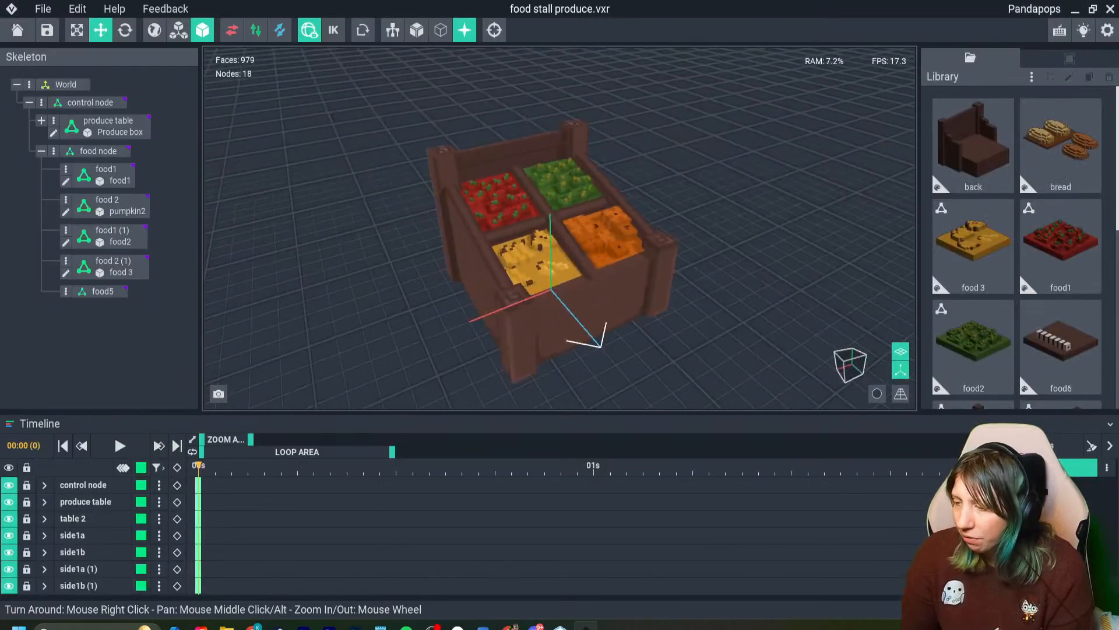
{"action": "left_click", "coordinate": [900, 370]}
{"action": "mouse_move", "coordinate": [568, 287]}
{"action": "right_mouse_down"}
{"action": "mouse_move", "coordinate": [432, 251]}
{"action": "mouse_move", "coordinate": [568, 287]}
{"action": "right_mouse_up"}
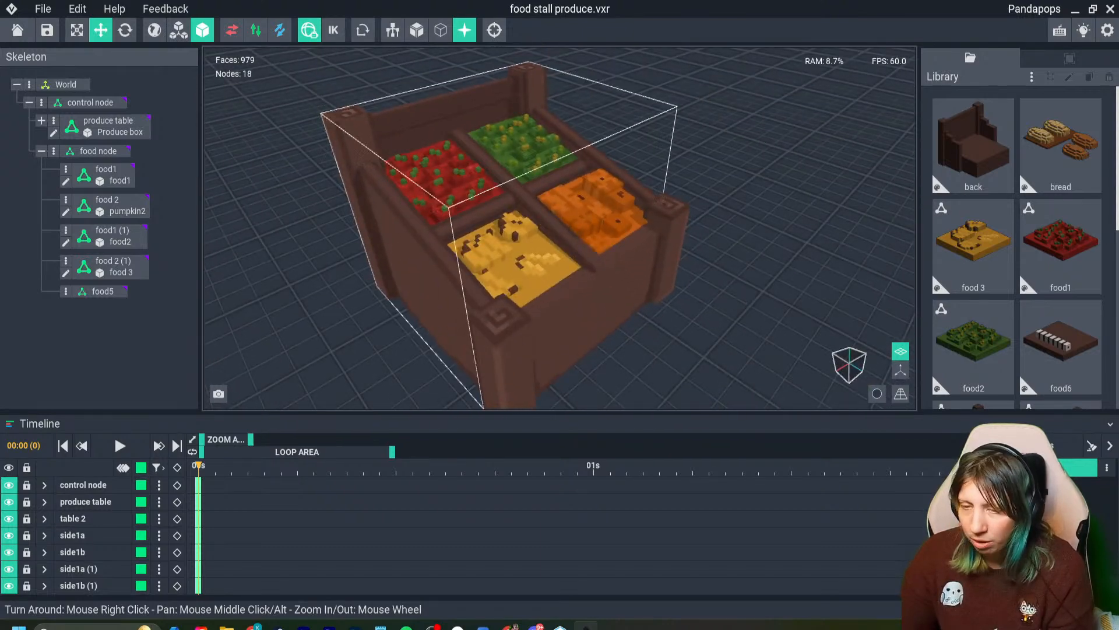
{"action": "left_click", "coordinate": [17, 30]}
{"action": "left_click", "coordinate": [438, 230]}
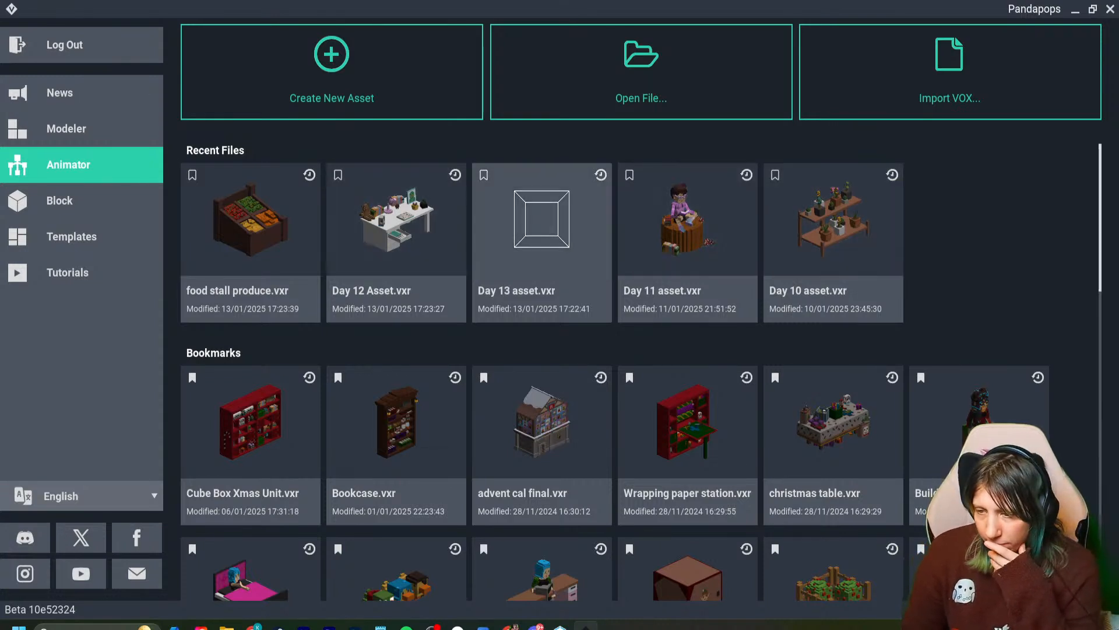
- Reopen Day 13 asset.vxr and add a node named "work bench" under the control node
{"action": "left_click", "coordinate": [542, 242]}
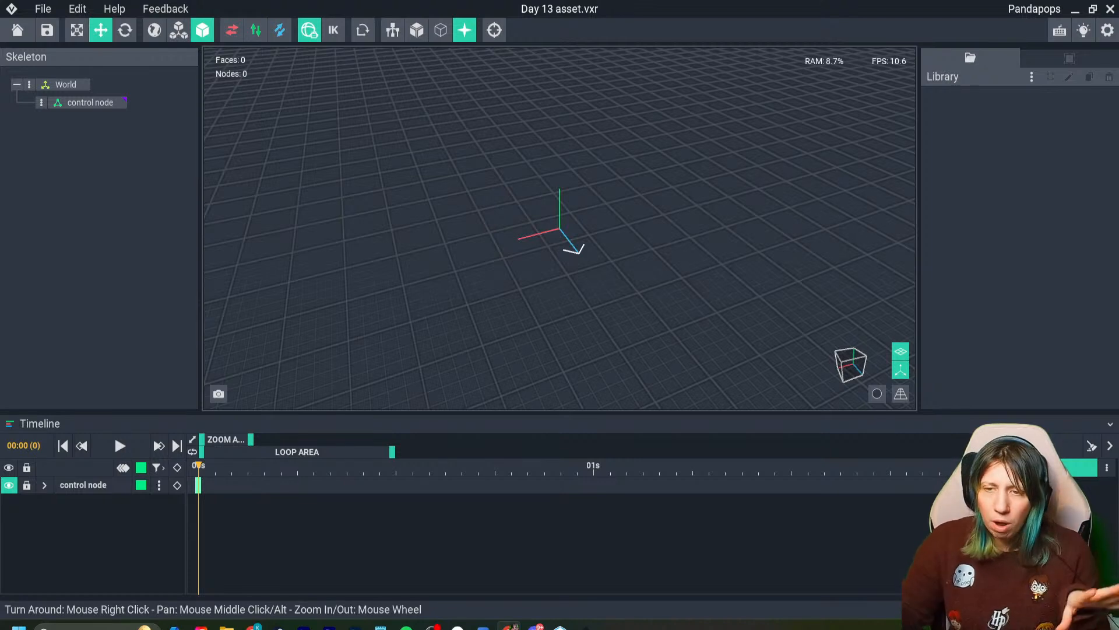
{"action": "left_click", "coordinate": [42, 103]}
{"action": "left_click", "coordinate": [103, 116]}
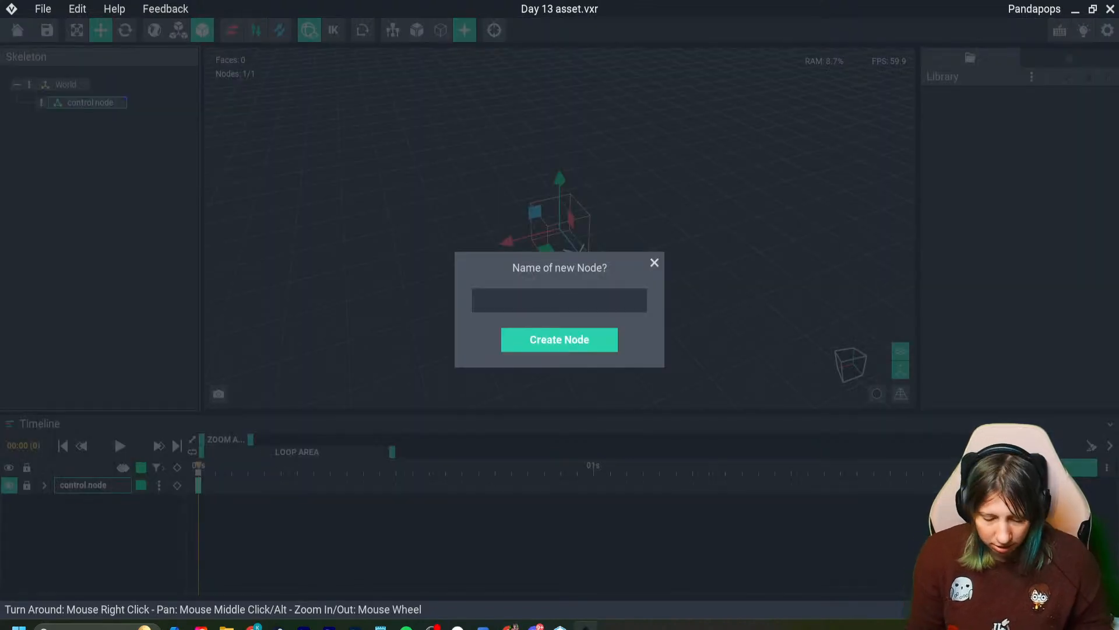
{"action": "type", "text": "work bench"}
{"action": "key", "text": "Return"}
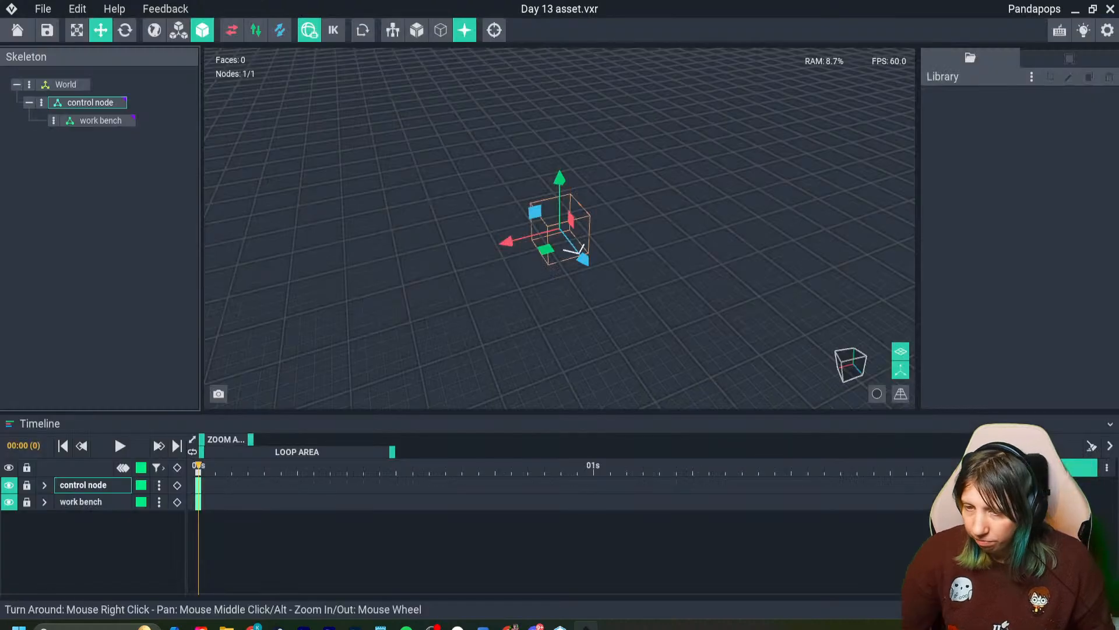
- Create a new model named "workbench" in the asset's library
{"action": "left_click", "coordinate": [1032, 76]}
{"action": "left_click", "coordinate": [1063, 90]}
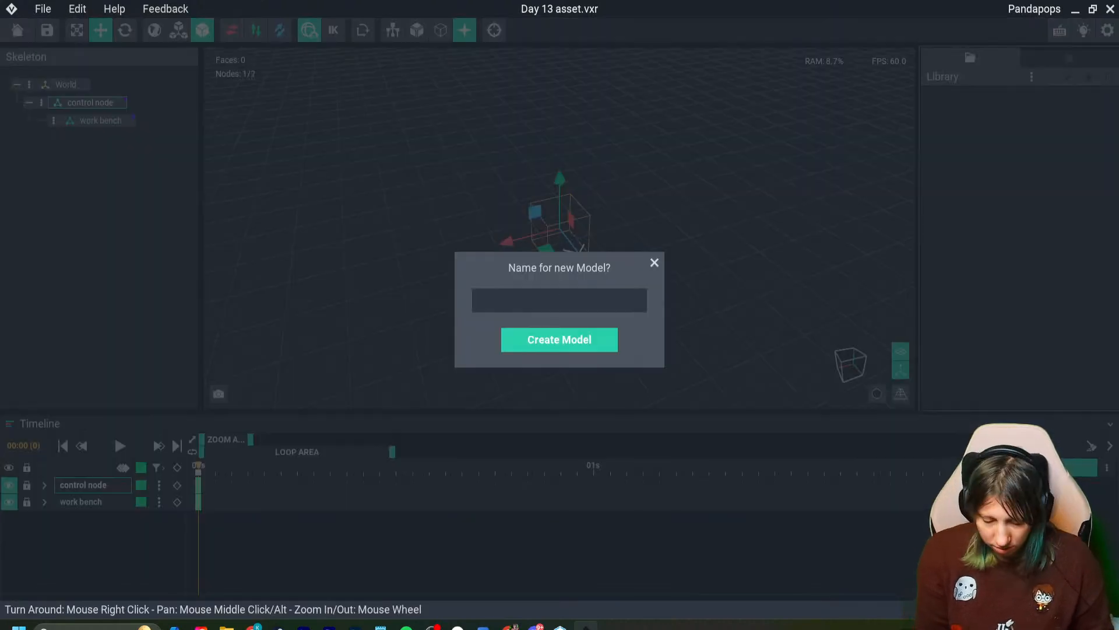
{"action": "type", "text": "workbe"}
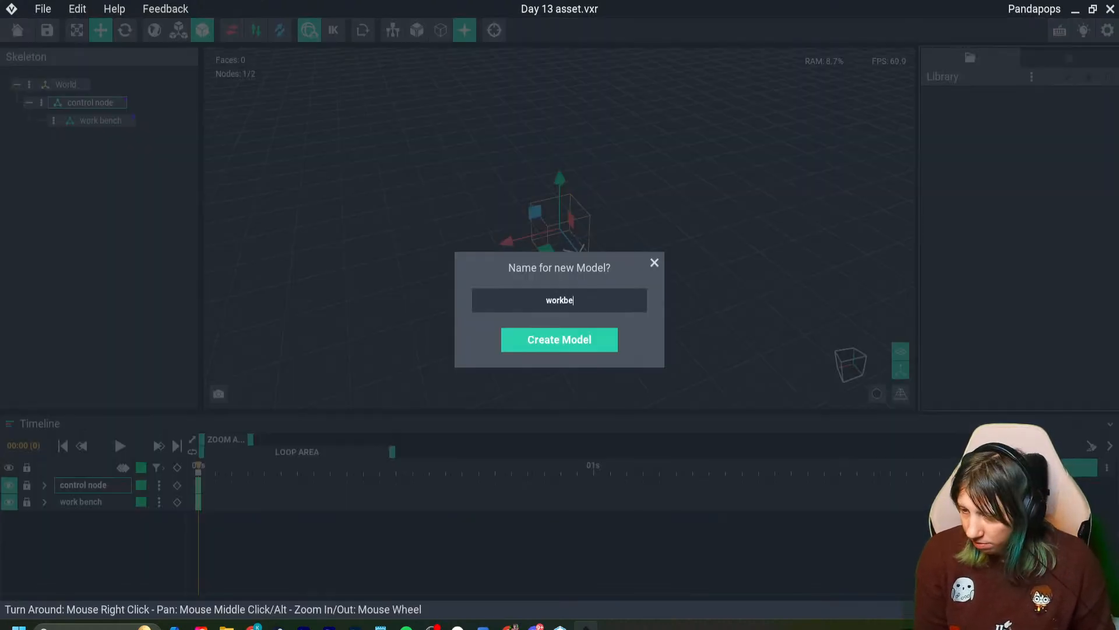
{"action": "type", "text": "nch"}
{"action": "key", "text": "Return"}
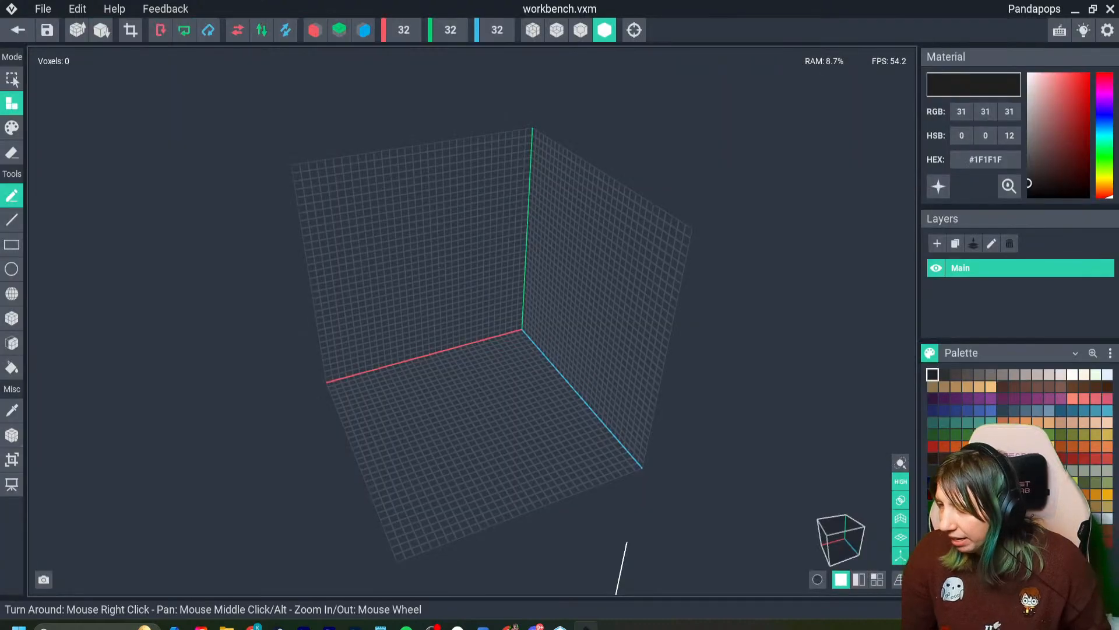
- Choose the dark brown palette colour #573B34 as the material for the workbench model
{"action": "right_click_drag", "start_coordinate": [525, 344], "coordinate": [487, 322]}
{"action": "left_click", "coordinate": [1014, 386]}
{"action": "left_click", "coordinate": [1026, 386]}
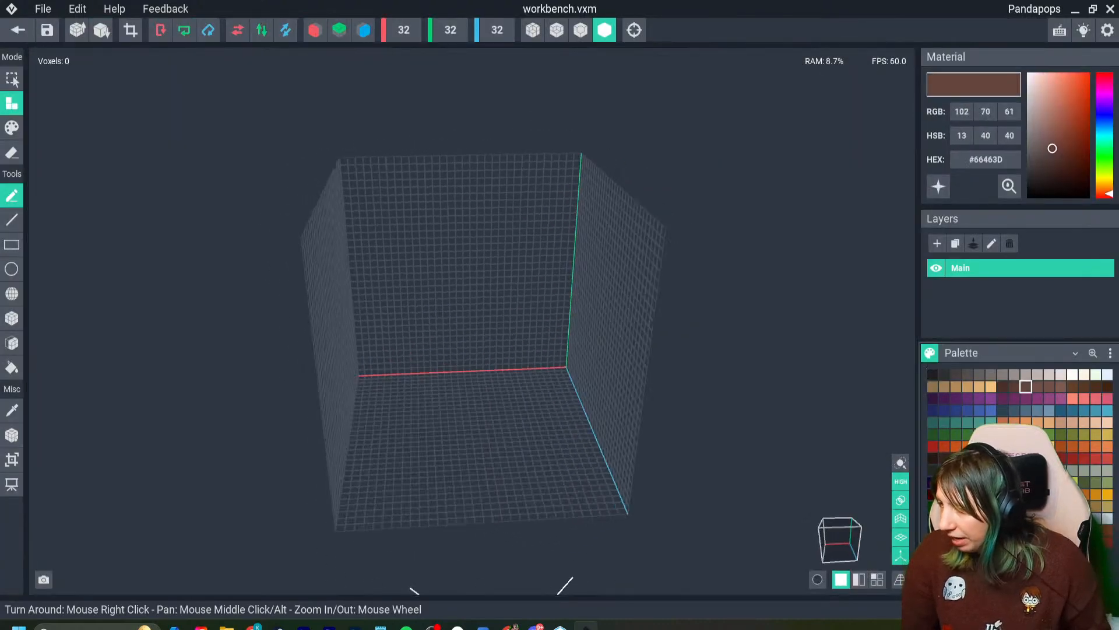
{"action": "left_click", "coordinate": [1013, 386]}
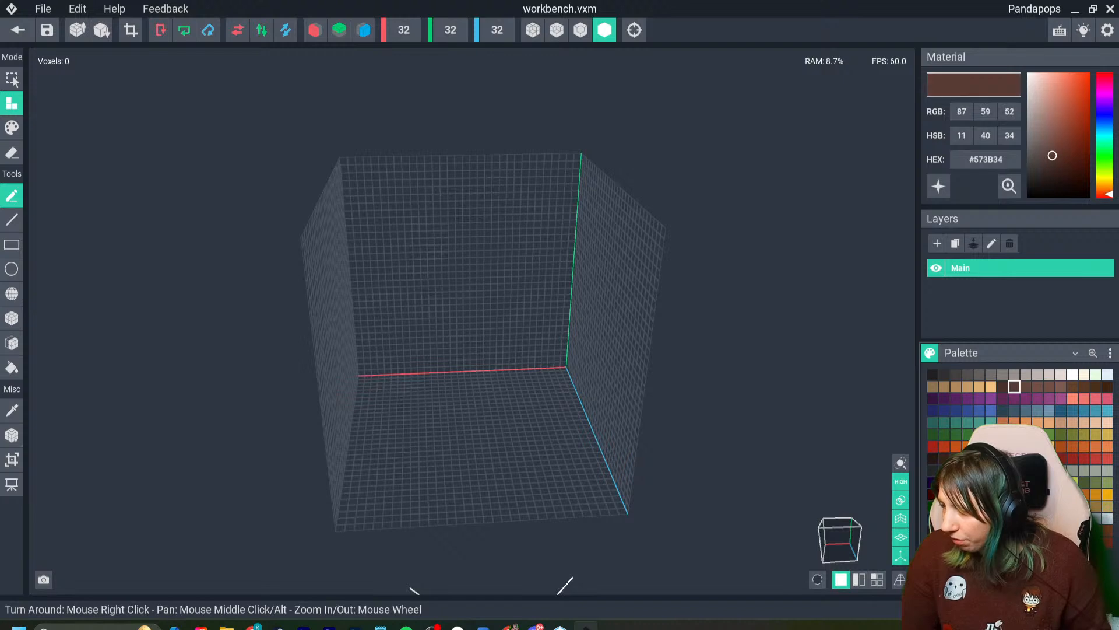
- Try volume widths of 100 and 120 voxels for the workbench model
{"action": "right_click_drag", "start_coordinate": [472, 320], "coordinate": [493, 389]}
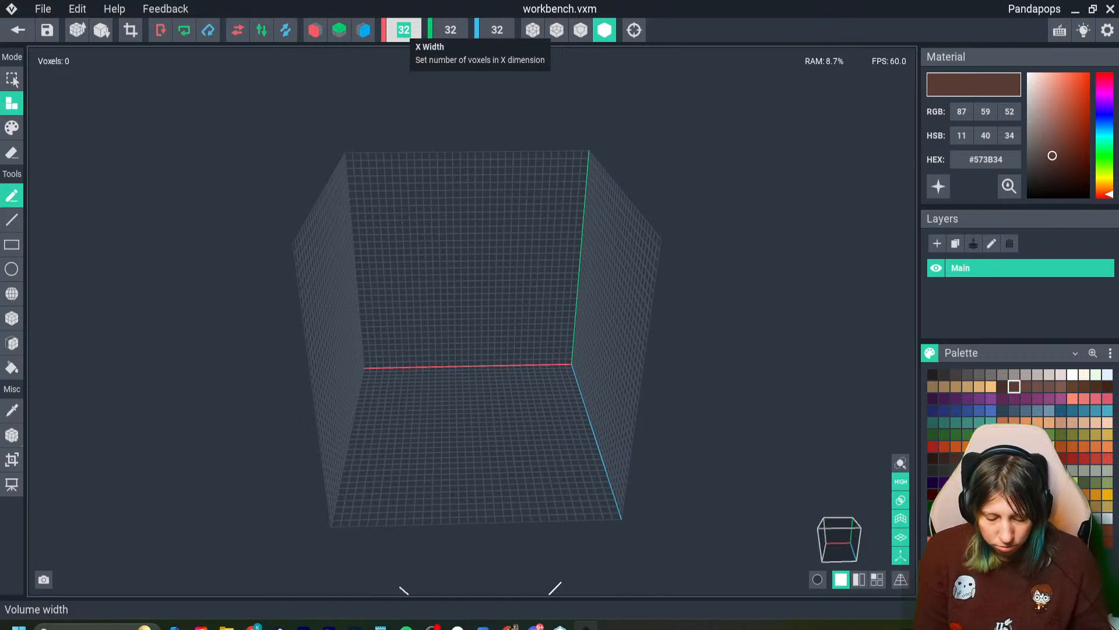
{"action": "type", "text": "100"}
{"action": "key", "text": "Return"}
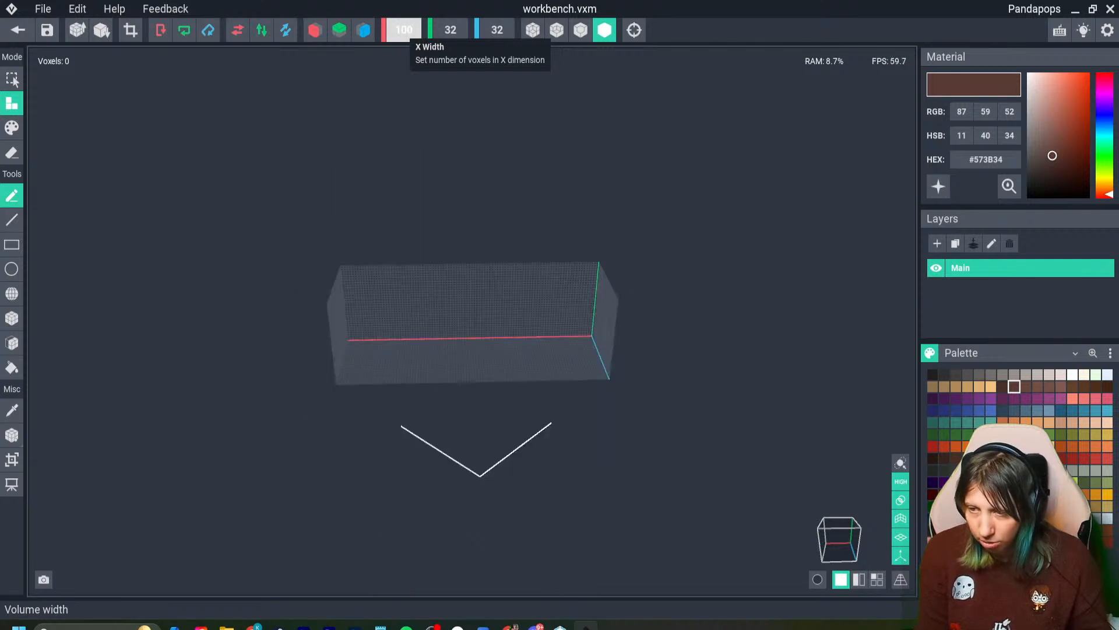
{"action": "type", "text": "120"}
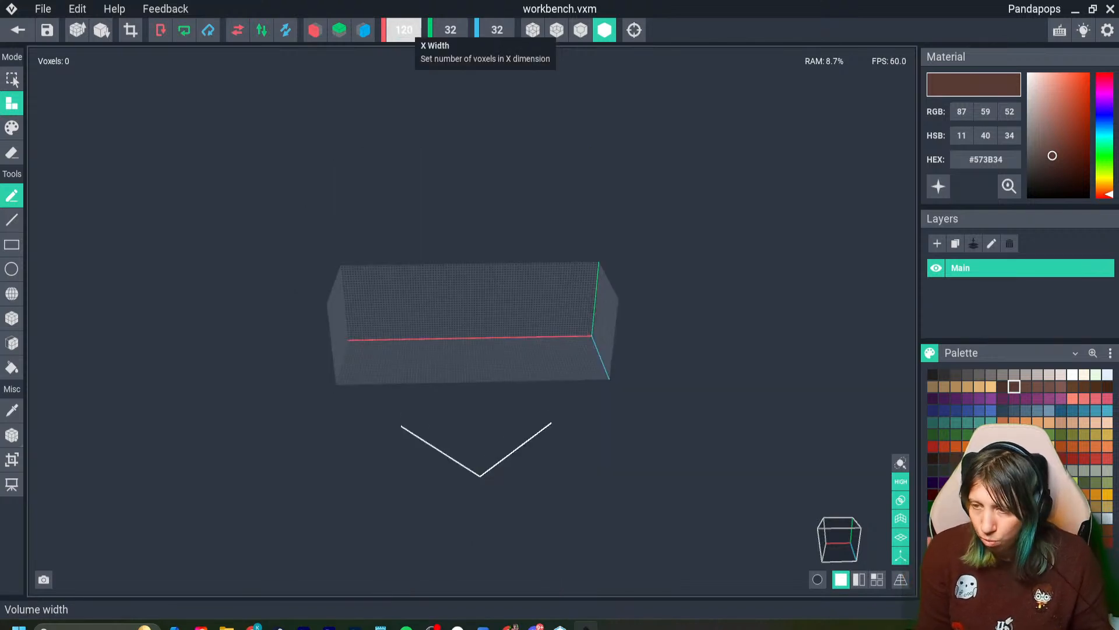
{"action": "key", "text": "Return"}
{"action": "right_click_drag", "start_coordinate": [466, 257], "coordinate": [362, 268]}
{"action": "mouse_move", "coordinate": [251, 373]}
{"action": "right_mouse_down"}
{"action": "mouse_move", "coordinate": [407, 390]}
{"action": "mouse_move", "coordinate": [344, 365]}
{"action": "mouse_move", "coordinate": [363, 363]}
{"action": "right_mouse_up"}
{"action": "scroll", "coordinate": [407, 390], "scroll_direction": "up", "scroll_amount": 4}
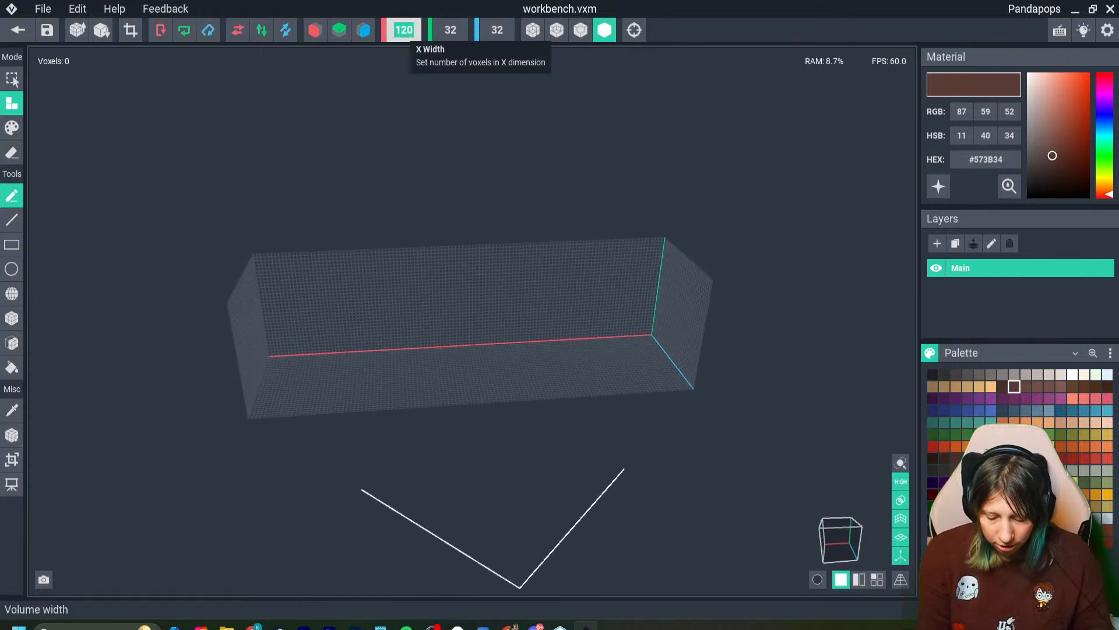
- Set the workbench volume to 96 voxels wide (X), 30 high (Y) and 45 deep (Z)
{"action": "type", "text": "96"}
{"action": "key", "text": "Return"}
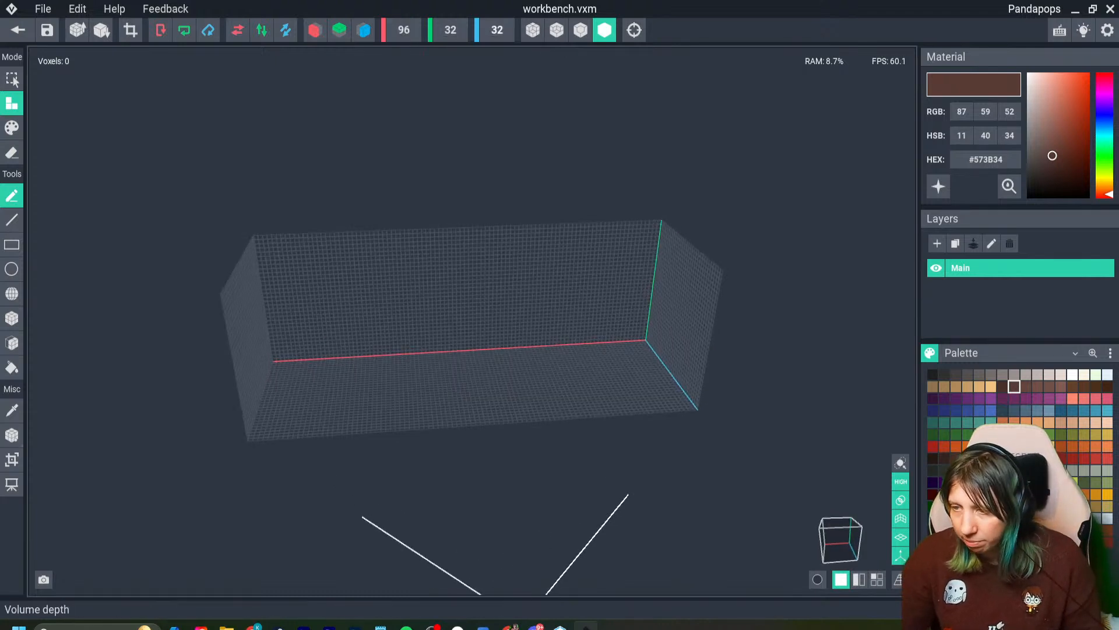
{"action": "left_click", "coordinate": [496, 30]}
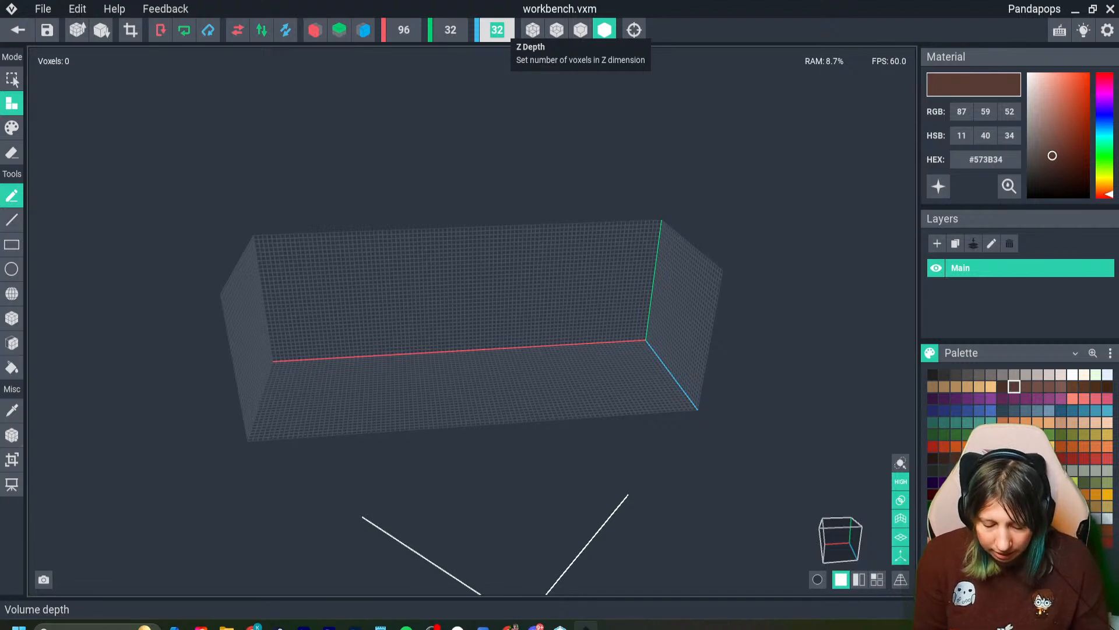
{"action": "type", "text": "45"}
{"action": "key", "text": "Return"}
{"action": "right_click_drag", "start_coordinate": [470, 319], "coordinate": [472, 321]}
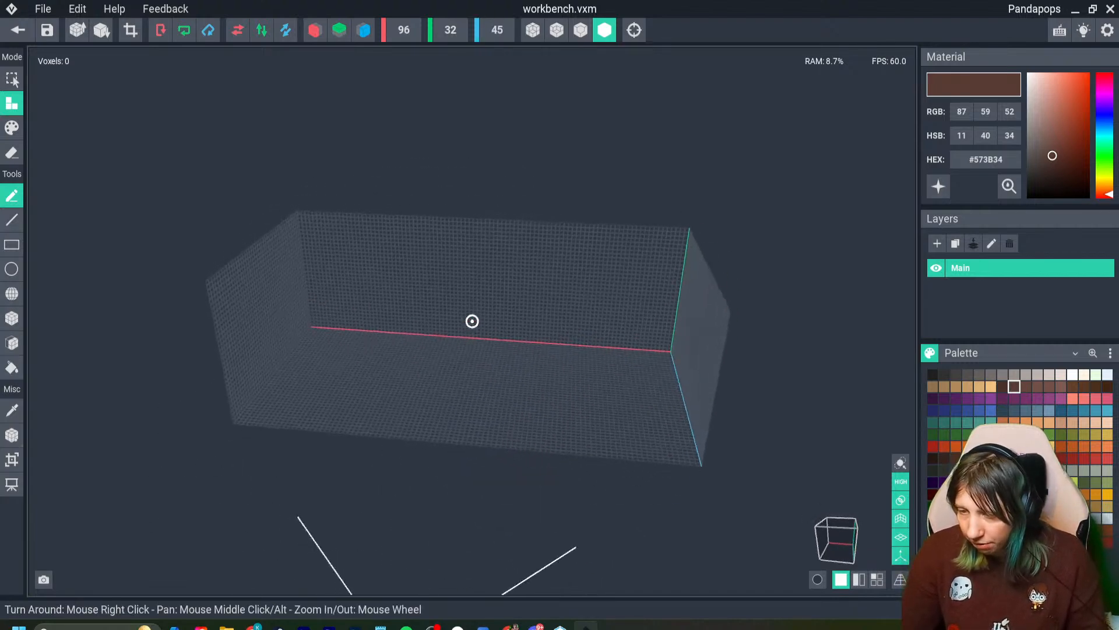
{"action": "left_click", "coordinate": [451, 30]}
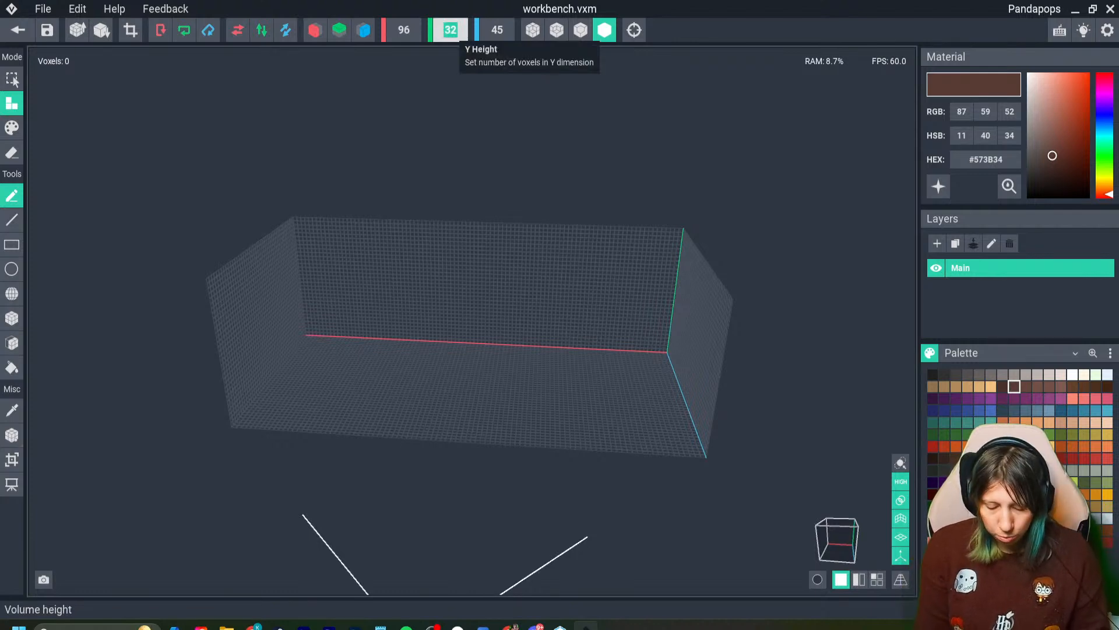
{"action": "type", "text": "30"}
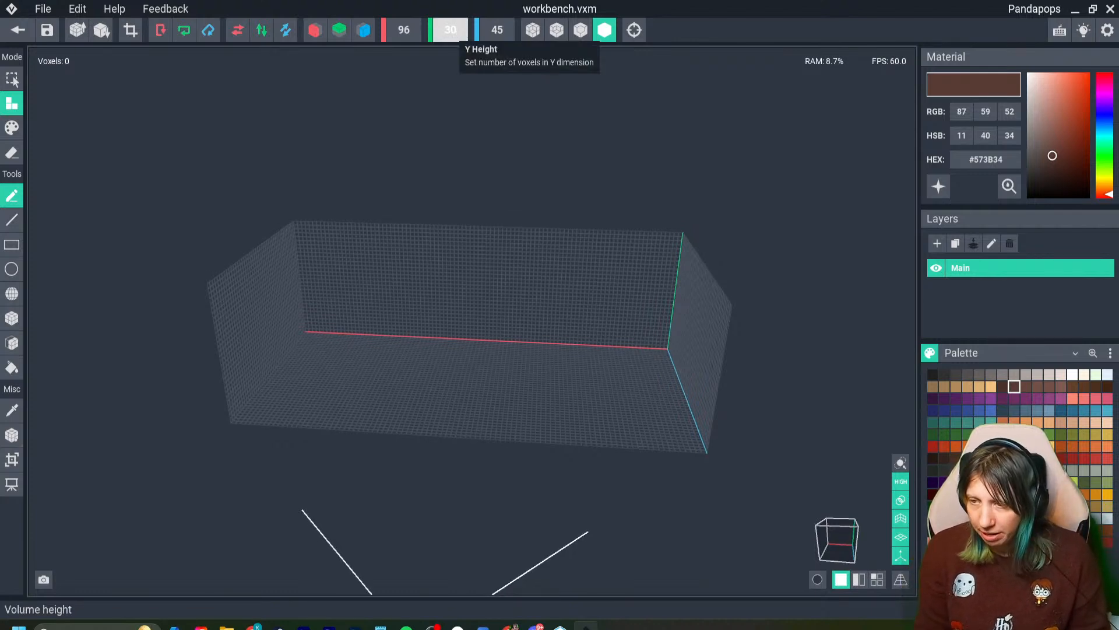
{"action": "key", "text": "Return"}
- Build a three-voxel-thick tabletop across the whole top of the volume with the Face tool, and enable mirroring on X and Z
{"action": "left_click", "coordinate": [12, 343]}
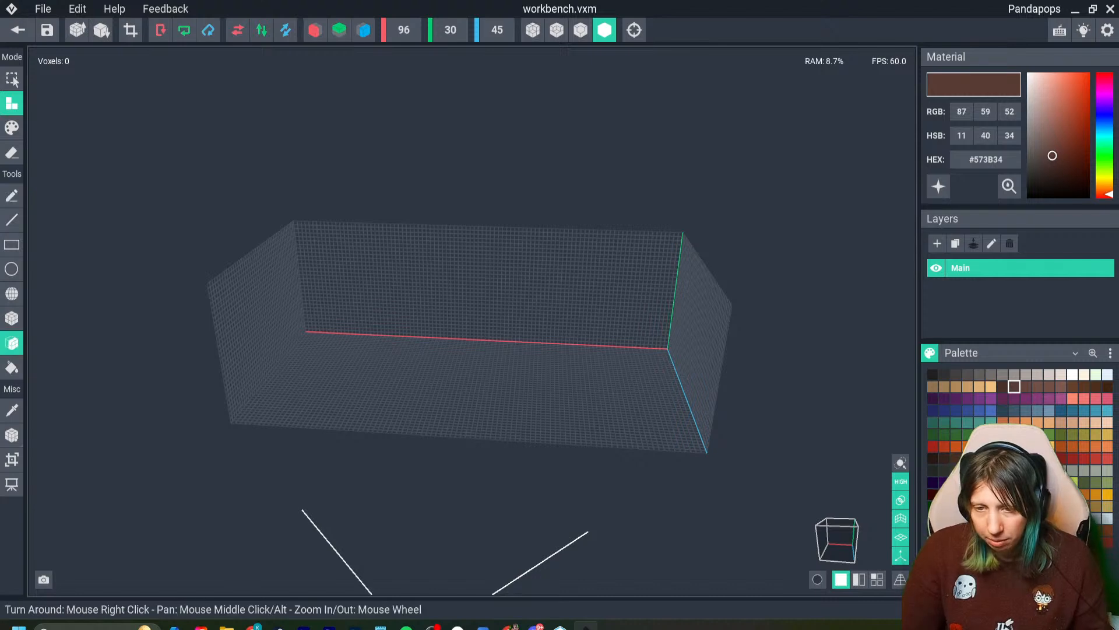
{"action": "right_click_drag", "start_coordinate": [465, 321], "coordinate": [415, 270]}
{"action": "left_click", "coordinate": [426, 257]}
{"action": "left_click_drag", "start_coordinate": [425, 256], "coordinate": [409, 271]}
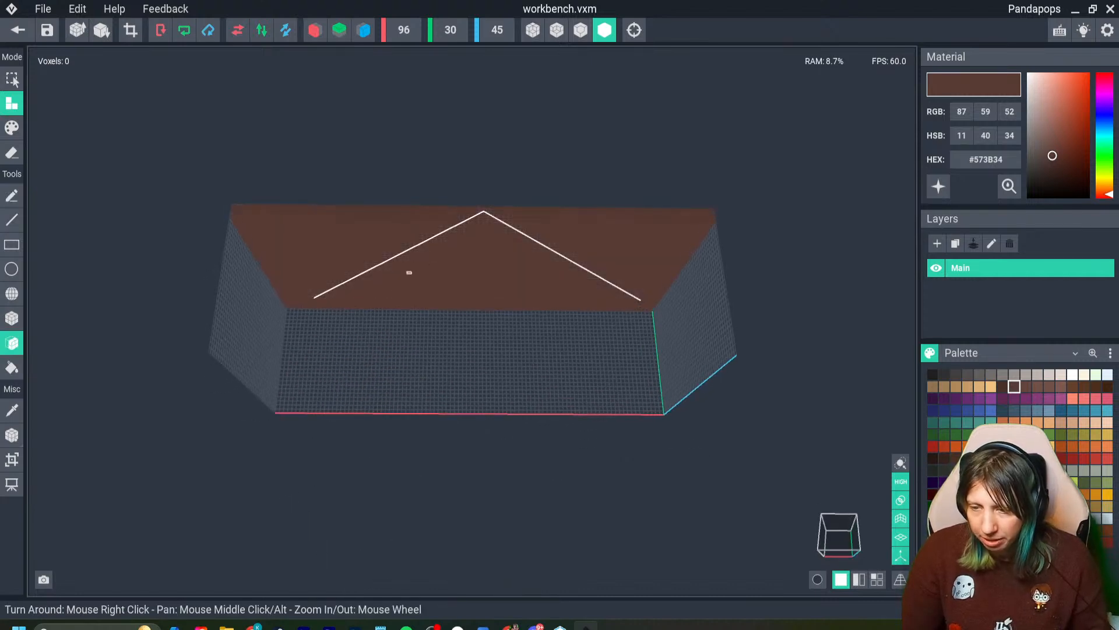
{"action": "right_click_drag", "start_coordinate": [409, 271], "coordinate": [416, 326]}
{"action": "left_click", "coordinate": [315, 30]}
{"action": "left_click", "coordinate": [364, 30]}
{"action": "right_click_drag", "start_coordinate": [465, 292], "coordinate": [313, 425]}
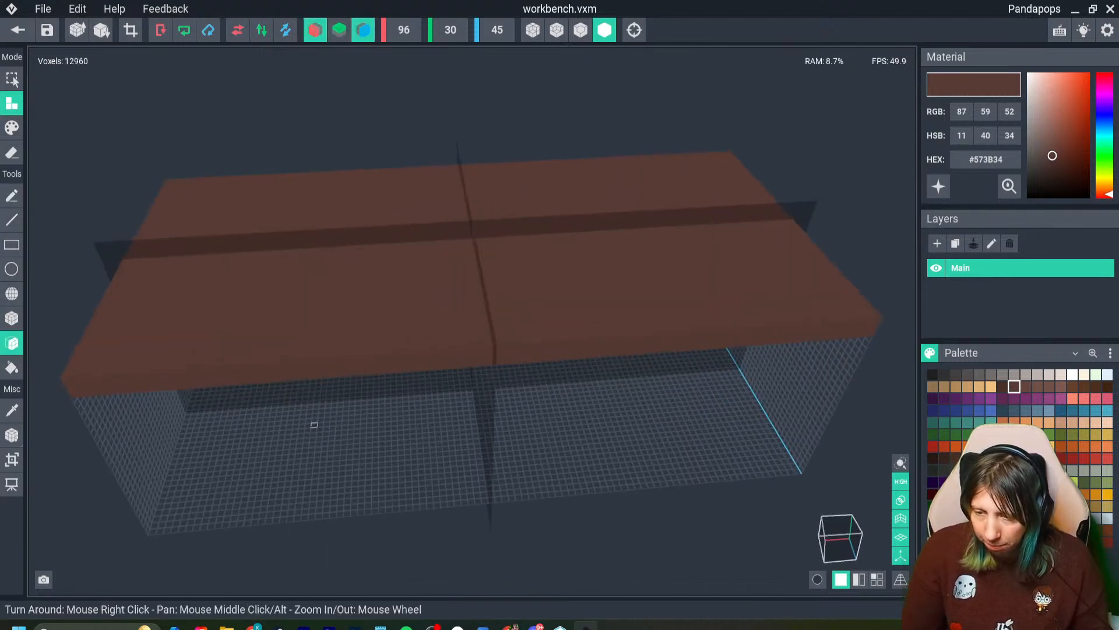
{"action": "scroll", "coordinate": [240, 385], "scroll_direction": "up", "scroll_amount": 5}
- Try drawing mirrored square leg footprints near the four corners of the floor with the Box tool
{"action": "left_click", "coordinate": [12, 318]}
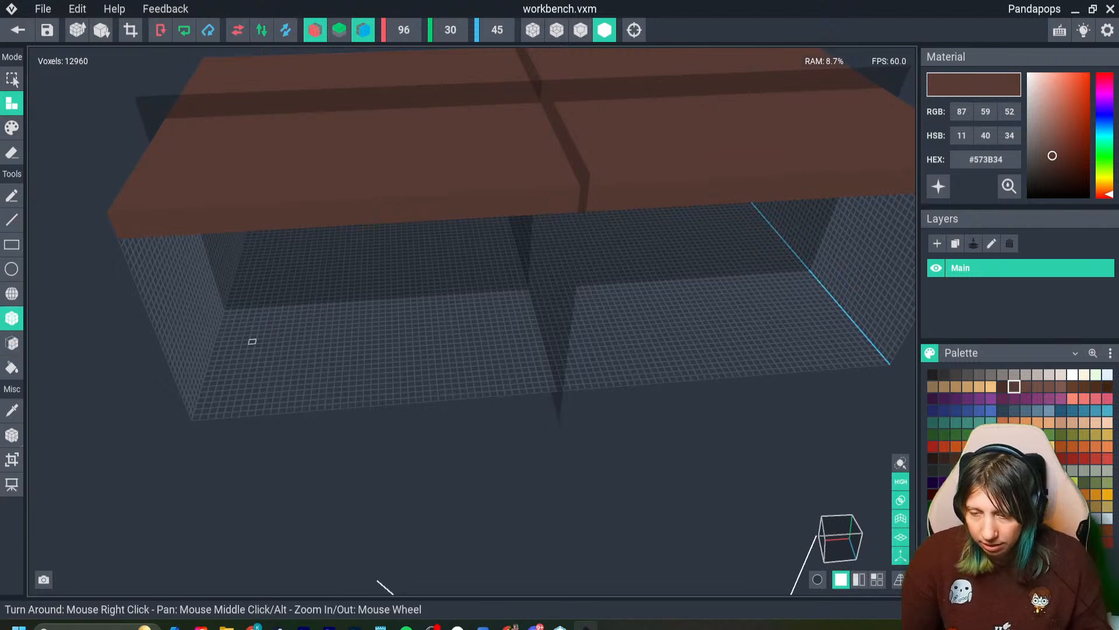
{"action": "right_click_drag", "start_coordinate": [250, 338], "coordinate": [232, 367]}
{"action": "left_click_drag", "start_coordinate": [234, 361], "coordinate": [258, 380]}
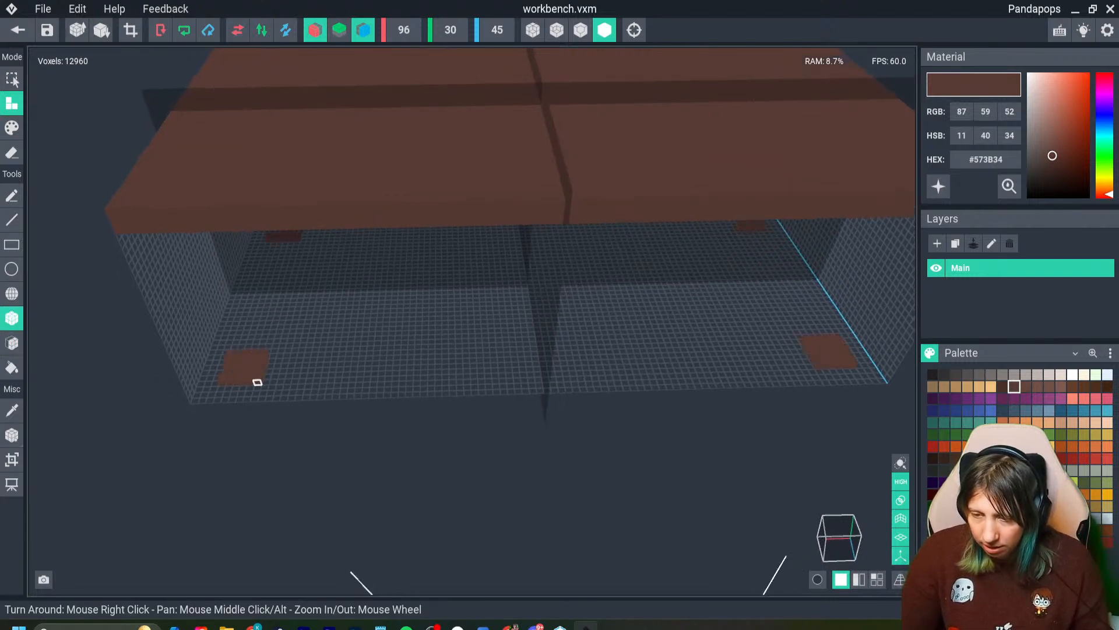
{"action": "right_click_drag", "start_coordinate": [248, 372], "coordinate": [224, 330]}
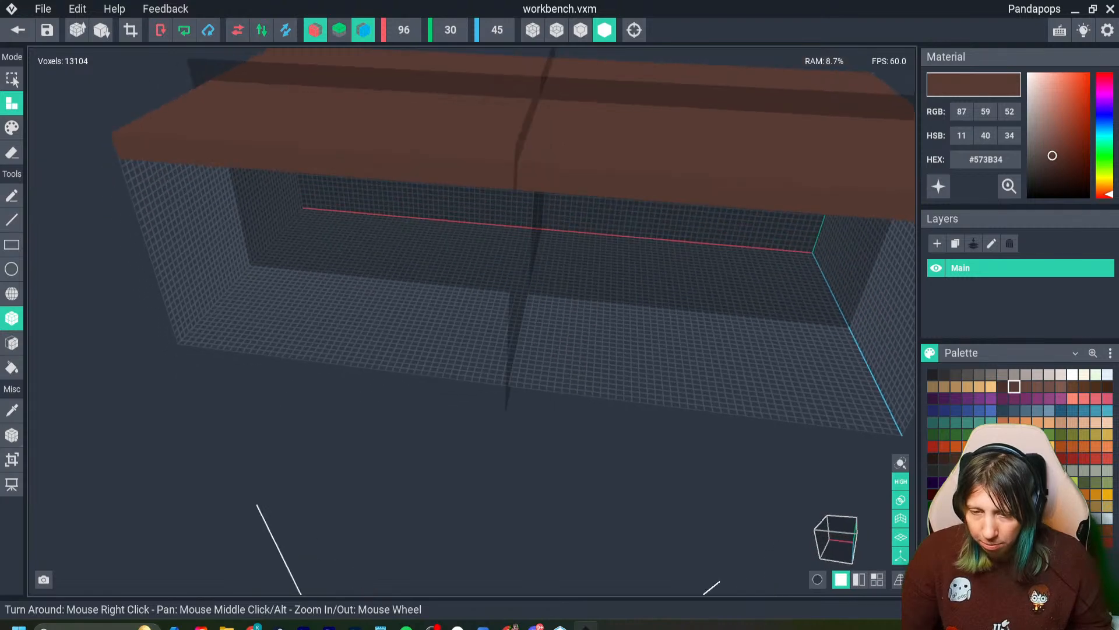
- Build mirrored side walls under both ends of the tabletop with the Face tool, two voxels thick
{"action": "left_click", "coordinate": [12, 343]}
{"action": "left_click_drag", "start_coordinate": [195, 229], "coordinate": [216, 226]}
{"action": "right_click_drag", "start_coordinate": [530, 236], "coordinate": [557, 180]}
- Undo the mirrored front and back fill, turn off all mirroring, and build a solid back wall with the Face tool
{"action": "left_click", "coordinate": [389, 232]}
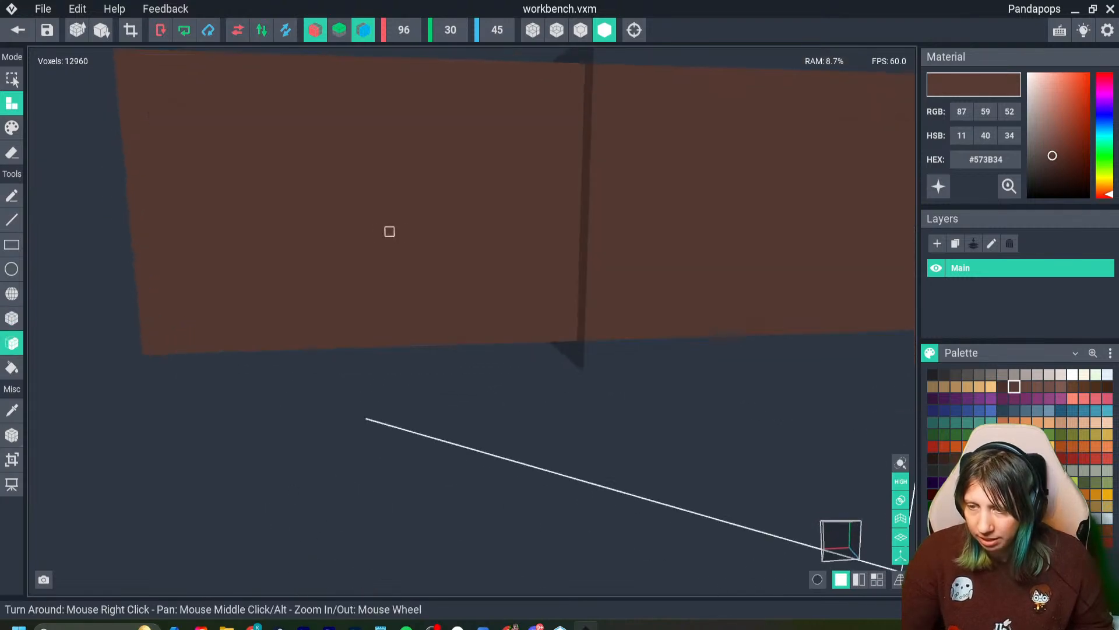
{"action": "key", "text": "ctrl+z"}
{"action": "left_click", "coordinate": [316, 30]}
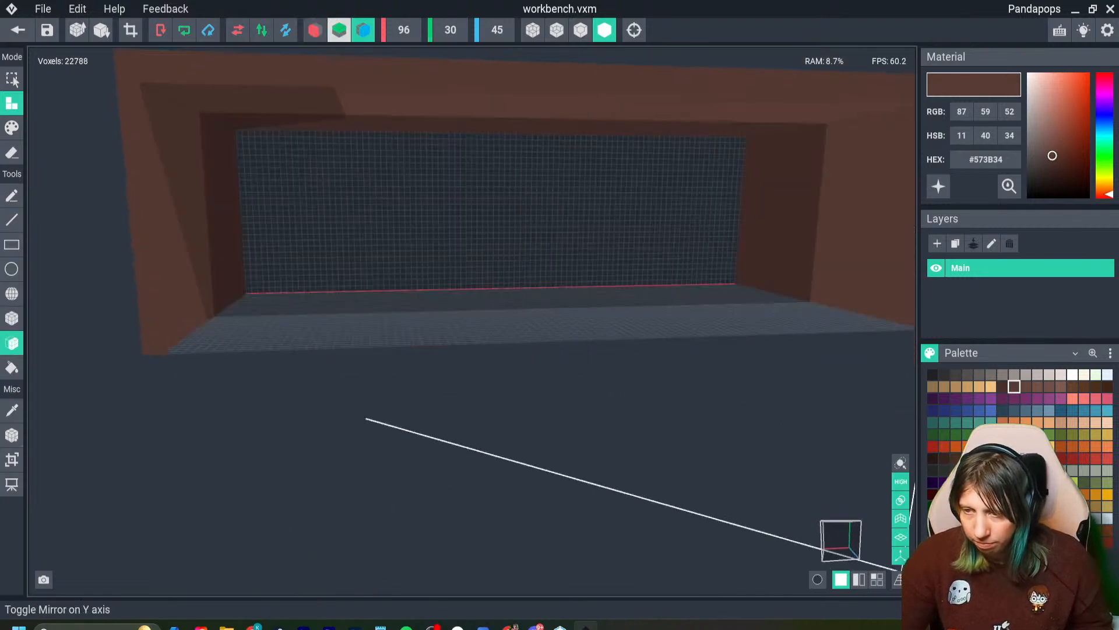
{"action": "left_click", "coordinate": [363, 30]}
{"action": "left_click", "coordinate": [373, 183]}
{"action": "right_click_drag", "start_coordinate": [374, 183], "coordinate": [350, 232]}
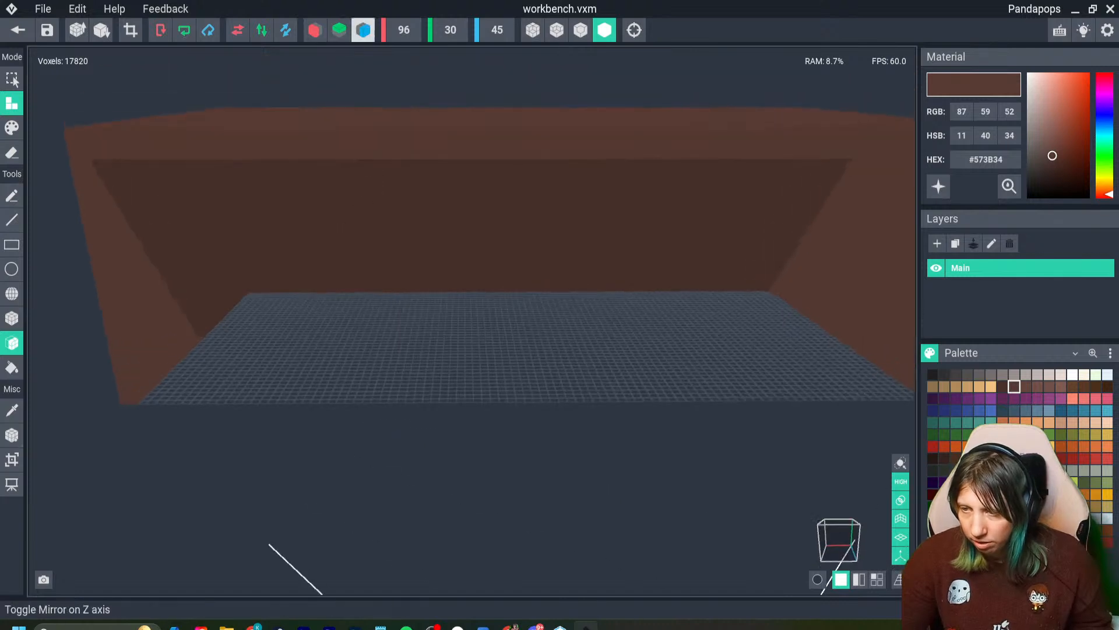
- Show edge outlines on the model and thicken both side walls inward by two voxels with X and Z mirroring
{"action": "left_click", "coordinate": [581, 30]}
{"action": "left_click", "coordinate": [315, 29]}
{"action": "left_click", "coordinate": [363, 29]}
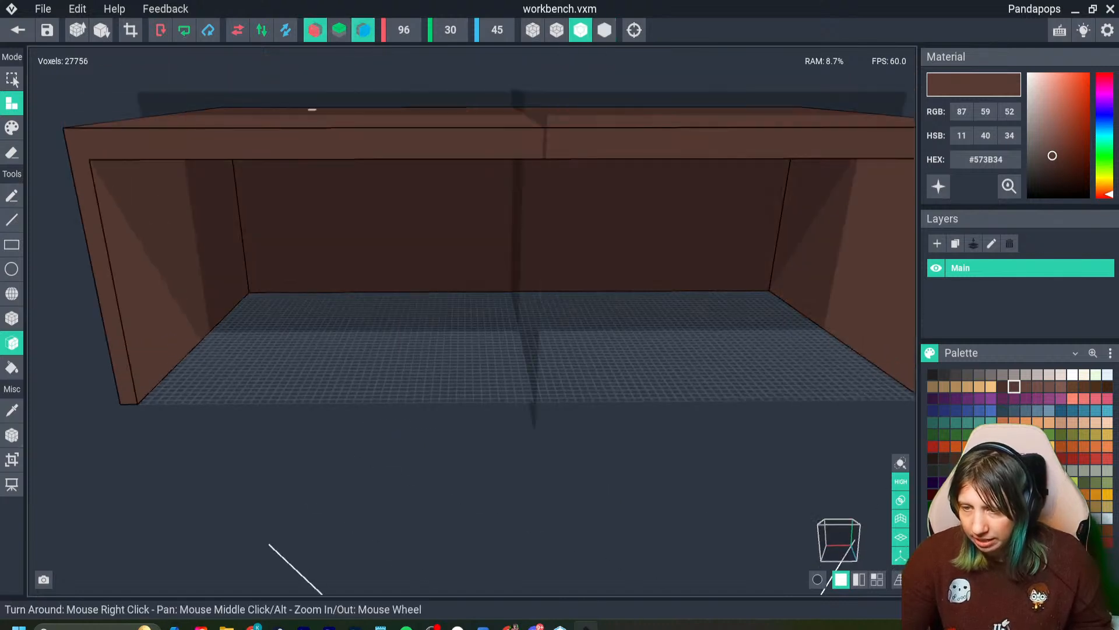
{"action": "left_click", "coordinate": [188, 262]}
{"action": "left_click", "coordinate": [196, 265]}
{"action": "scroll", "coordinate": [348, 231], "scroll_direction": "down", "scroll_amount": 5}
{"action": "right_click_drag", "start_coordinate": [350, 231], "coordinate": [350, 231]}
- With only X mirroring on, erase a long horizontal slot along the back wall's outer face, just below the tabletop
{"action": "left_click", "coordinate": [363, 29]}
{"action": "left_click", "coordinate": [315, 30]}
{"action": "right_click_drag", "start_coordinate": [362, 156], "coordinate": [361, 146]}
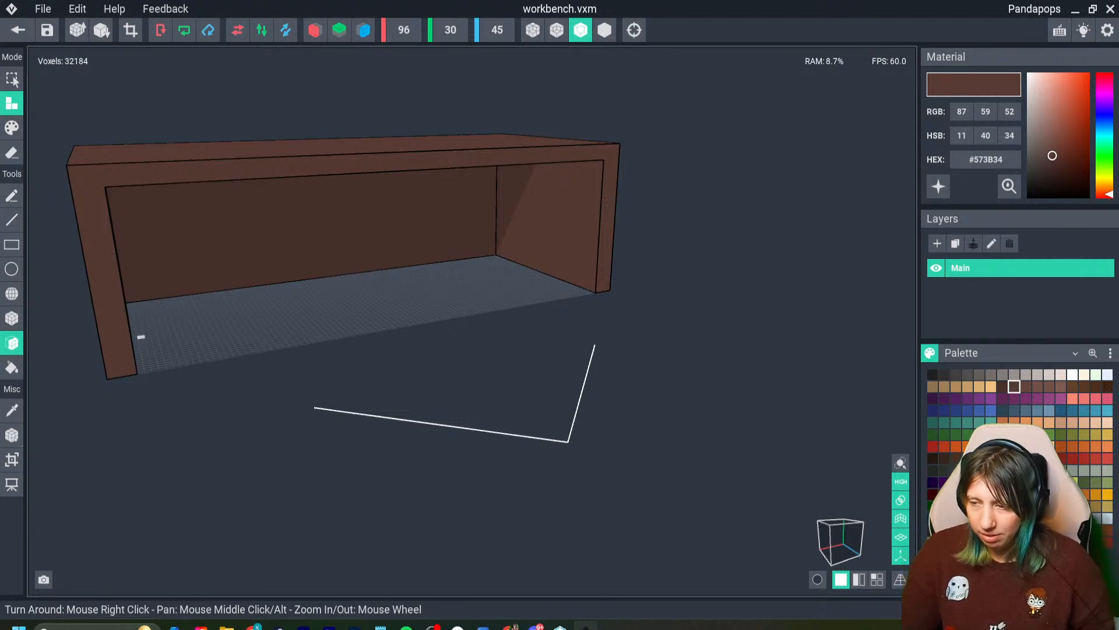
{"action": "right_click_drag", "start_coordinate": [362, 157], "coordinate": [34, 306]}
{"action": "scroll", "coordinate": [246, 275], "scroll_direction": "up", "scroll_amount": 3}
{"action": "left_click", "coordinate": [315, 29]}
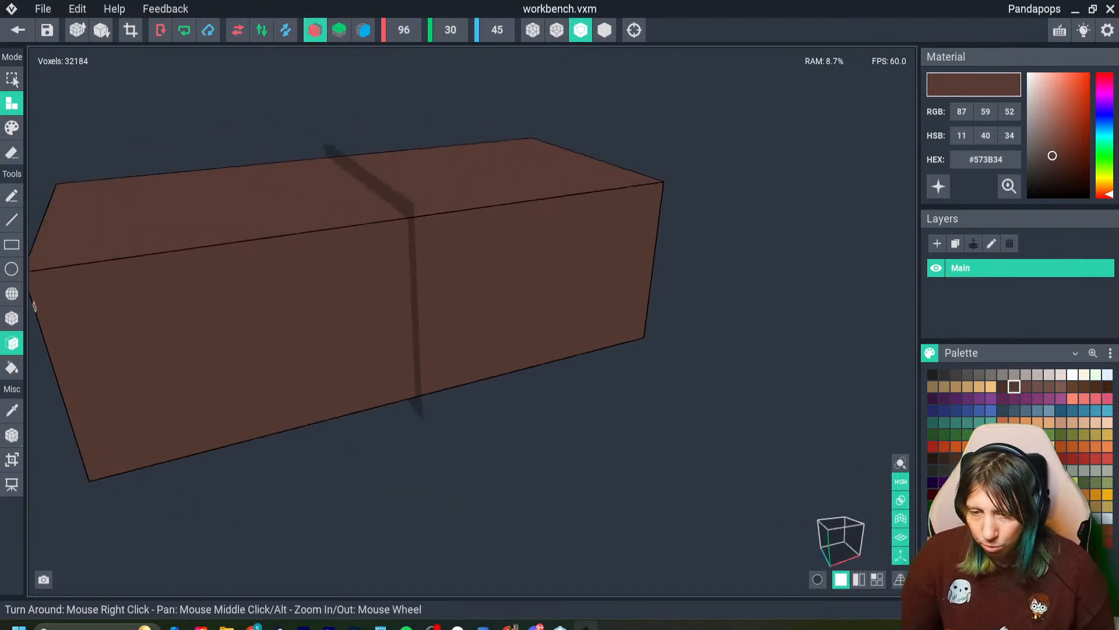
{"action": "left_click", "coordinate": [11, 153]}
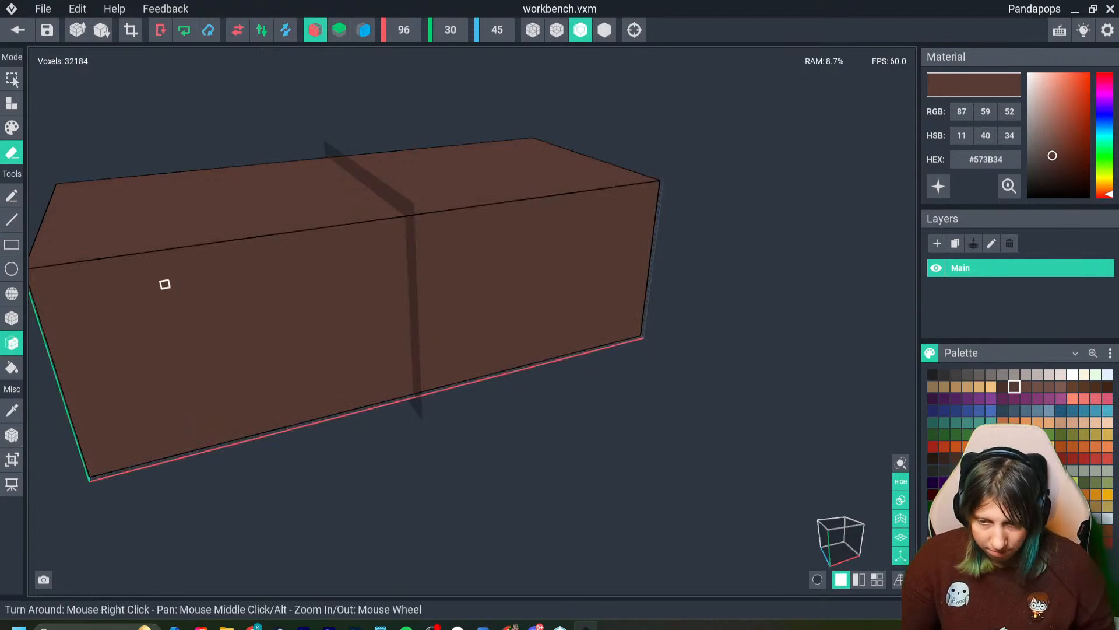
{"action": "left_click", "coordinate": [12, 318]}
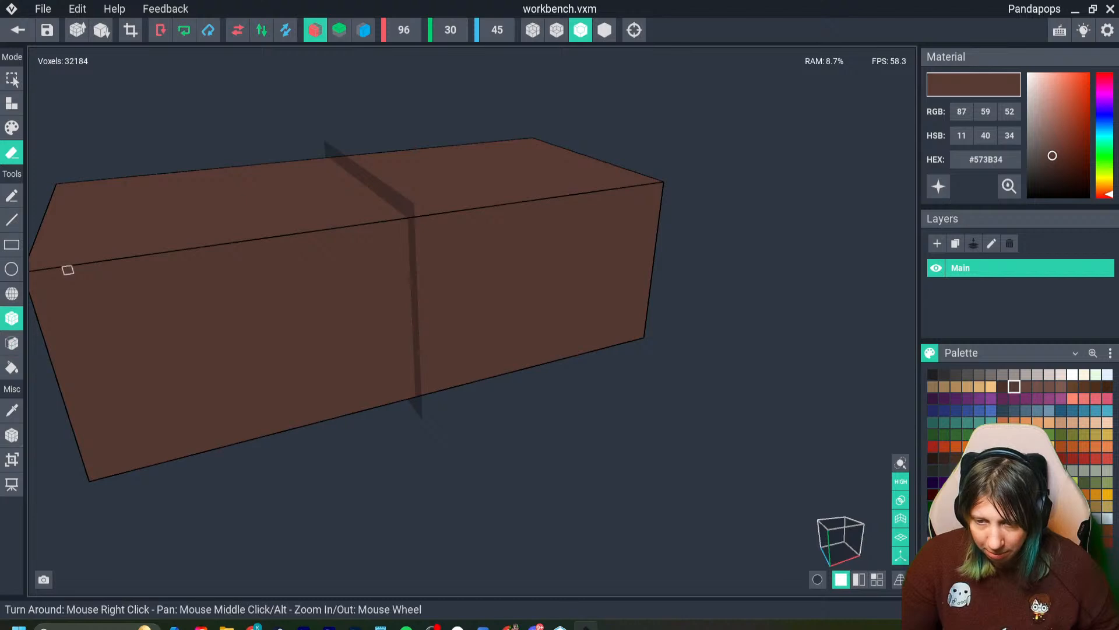
{"action": "left_click_drag", "start_coordinate": [76, 283], "coordinate": [641, 201]}
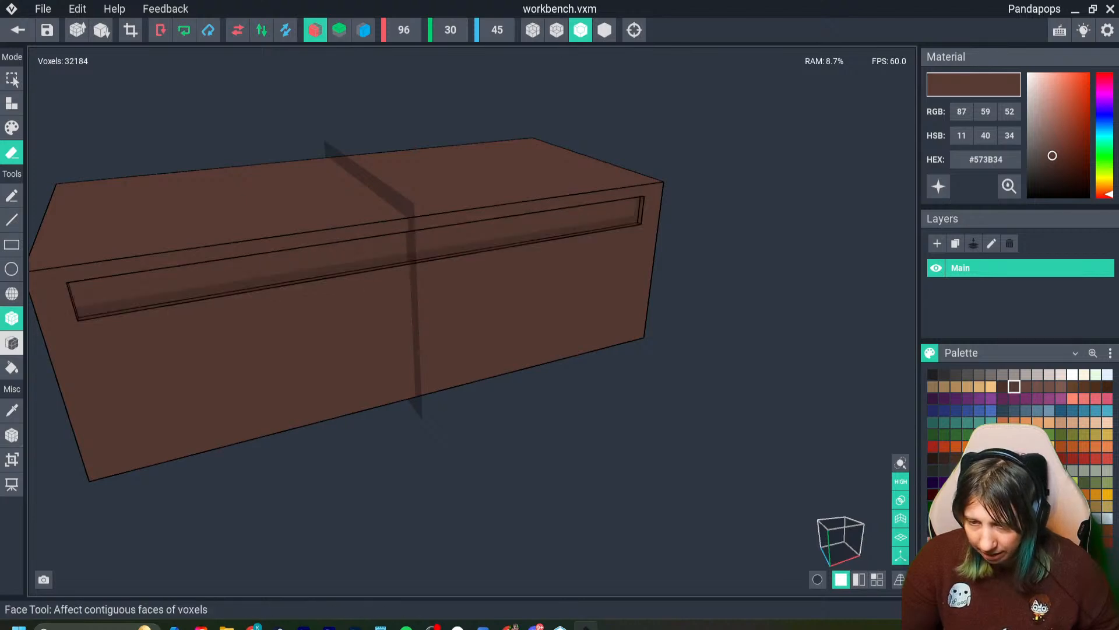
- Erase the remaining layers inside the slot with the Face tool so it cuts completely through the back wall
{"action": "left_click", "coordinate": [12, 343]}
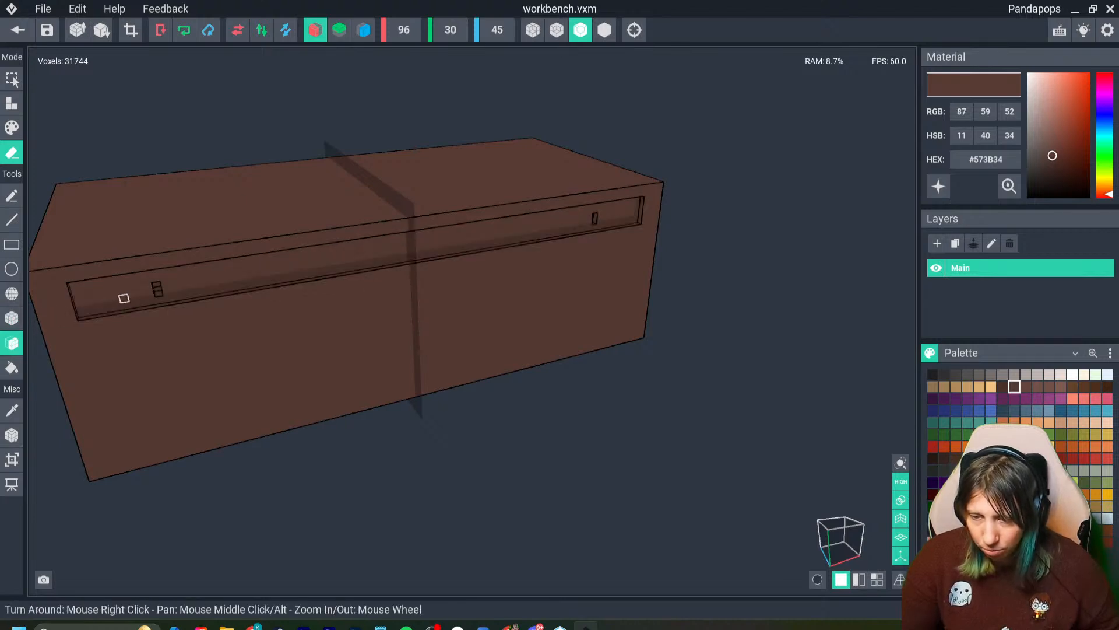
{"action": "left_click", "coordinate": [123, 298]}
{"action": "left_click", "coordinate": [124, 299]}
{"action": "left_click", "coordinate": [123, 299]}
{"action": "right_click_drag", "start_coordinate": [321, 174], "coordinate": [361, 158]}
{"action": "right_click_drag", "start_coordinate": [253, 300], "coordinate": [362, 158]}
{"action": "scroll", "coordinate": [320, 313], "scroll_direction": "up", "scroll_amount": 3}
{"action": "right_click_drag", "start_coordinate": [320, 313], "coordinate": [360, 158]}
- Attach a narrow vertical box strip down the centre of the back wall's inner face, from the slot to the floor
{"action": "left_click", "coordinate": [12, 103]}
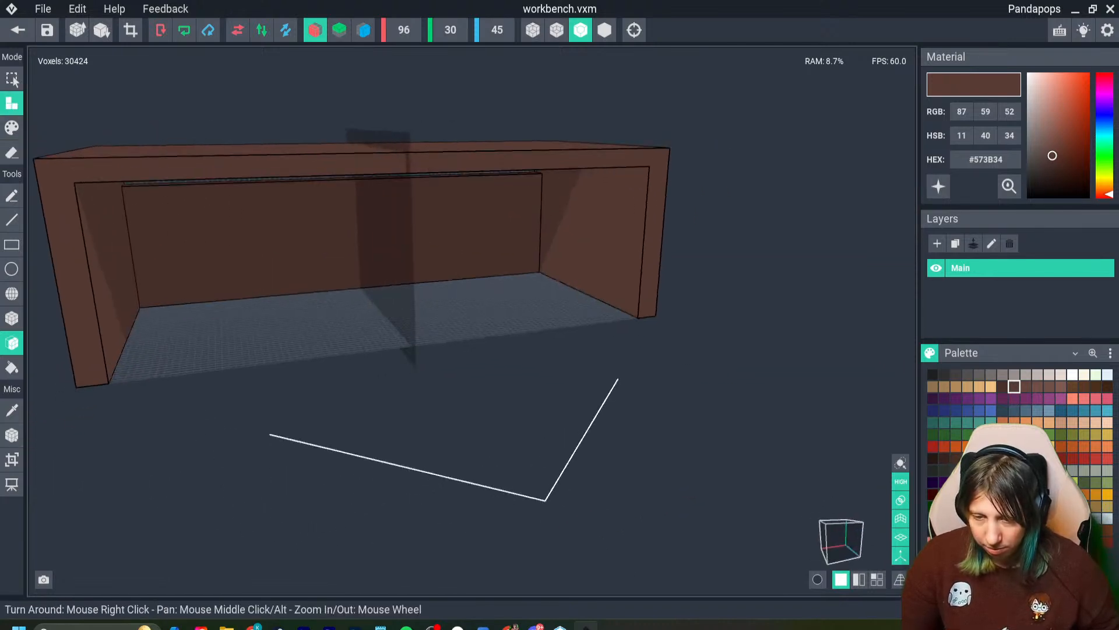
{"action": "left_click", "coordinate": [12, 318]}
{"action": "right_click_drag", "start_coordinate": [318, 248], "coordinate": [318, 249]}
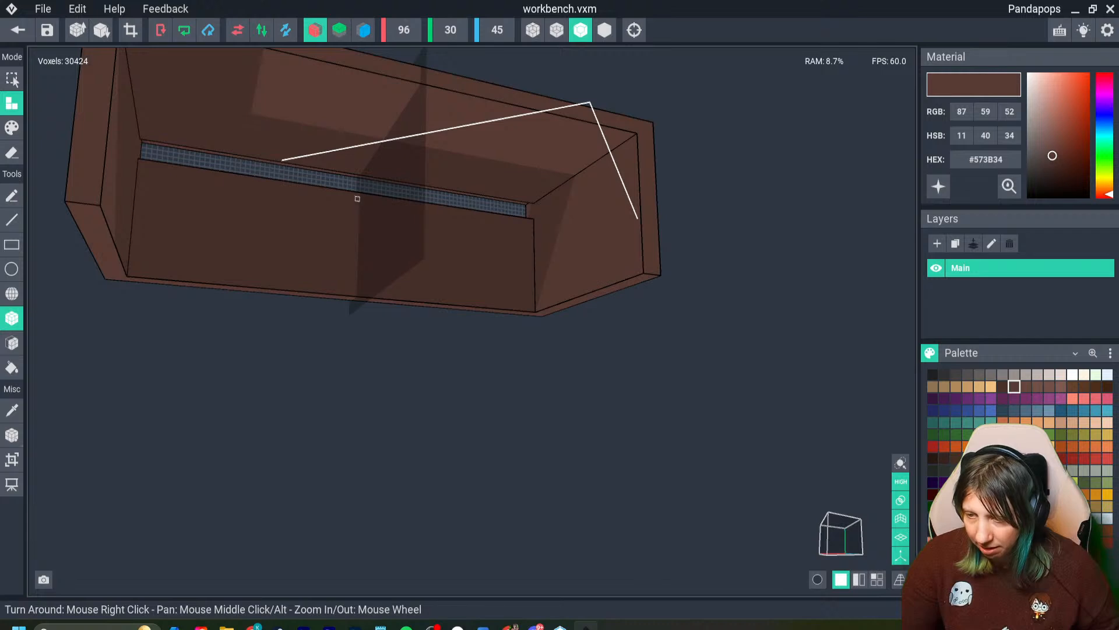
{"action": "left_click_drag", "start_coordinate": [357, 199], "coordinate": [354, 297]}
{"action": "right_click_drag", "start_coordinate": [312, 253], "coordinate": [313, 253]}
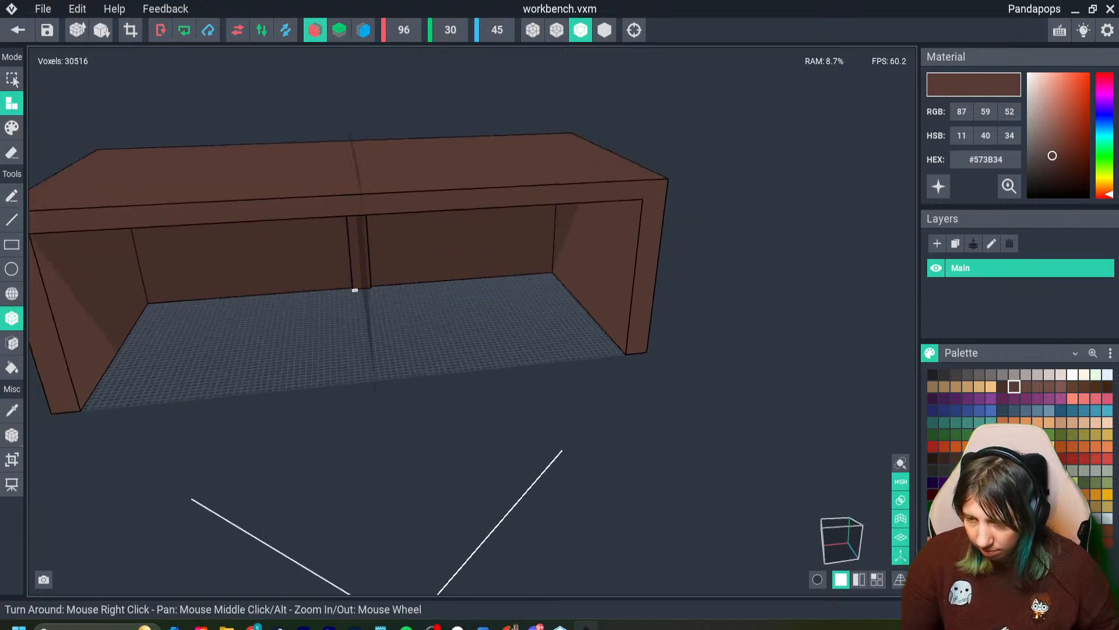
- Extend the centre strip forward along the floor to the front edge and up to the underside of the tabletop
{"action": "left_click_drag", "start_coordinate": [354, 290], "coordinate": [373, 377]}
{"action": "right_click_drag", "start_coordinate": [373, 377], "coordinate": [368, 367]}
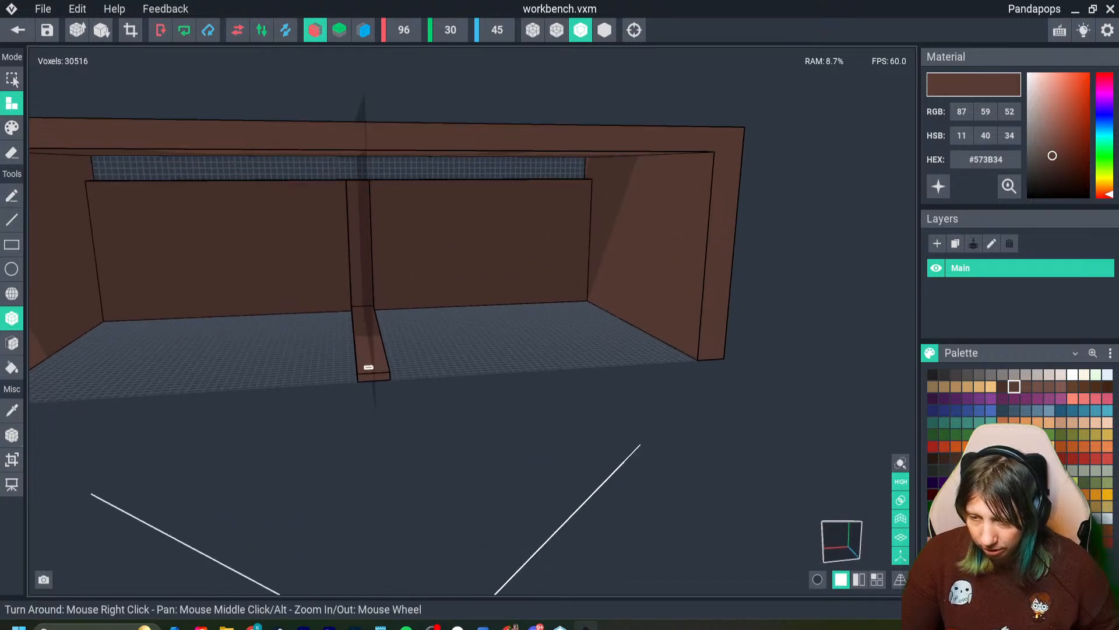
{"action": "left_click_drag", "start_coordinate": [361, 377], "coordinate": [358, 153]}
{"action": "right_click_drag", "start_coordinate": [344, 205], "coordinate": [345, 204]}
- Fill the space between the centre strips with the Face tool to form a solid middle divider
{"action": "left_click", "coordinate": [12, 343]}
{"action": "right_click_drag", "start_coordinate": [367, 292], "coordinate": [368, 292]}
{"action": "left_click_drag", "start_coordinate": [355, 277], "coordinate": [369, 270]}
{"action": "left_click", "coordinate": [369, 273]}
{"action": "left_click", "coordinate": [370, 273]}
{"action": "right_click_drag", "start_coordinate": [370, 274], "coordinate": [329, 294]}
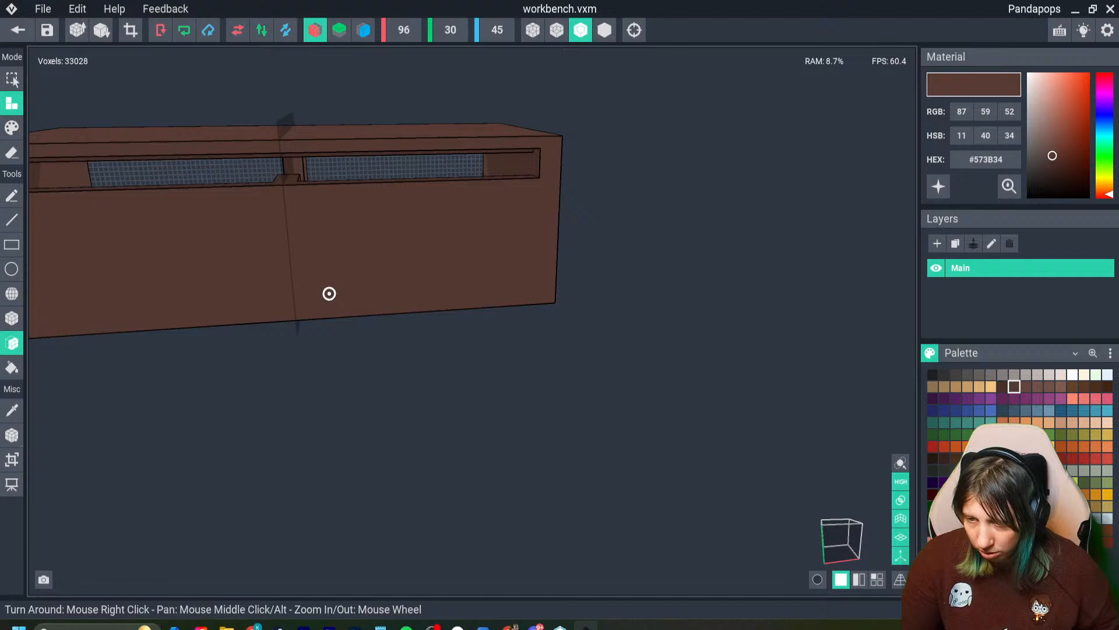
- Extend the middle divider backward through the slot until it is flush with the back wall's outer face
{"action": "left_click", "coordinate": [291, 169]}
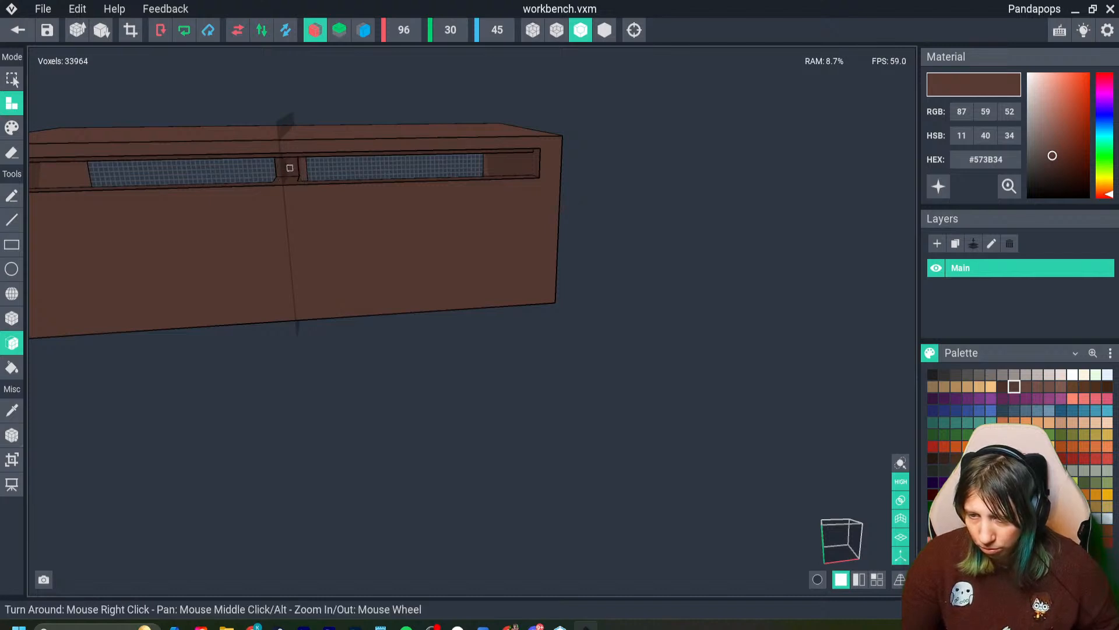
{"action": "left_click", "coordinate": [287, 172]}
{"action": "left_click", "coordinate": [288, 173]}
{"action": "left_click", "coordinate": [287, 173]}
{"action": "left_click", "coordinate": [286, 175]}
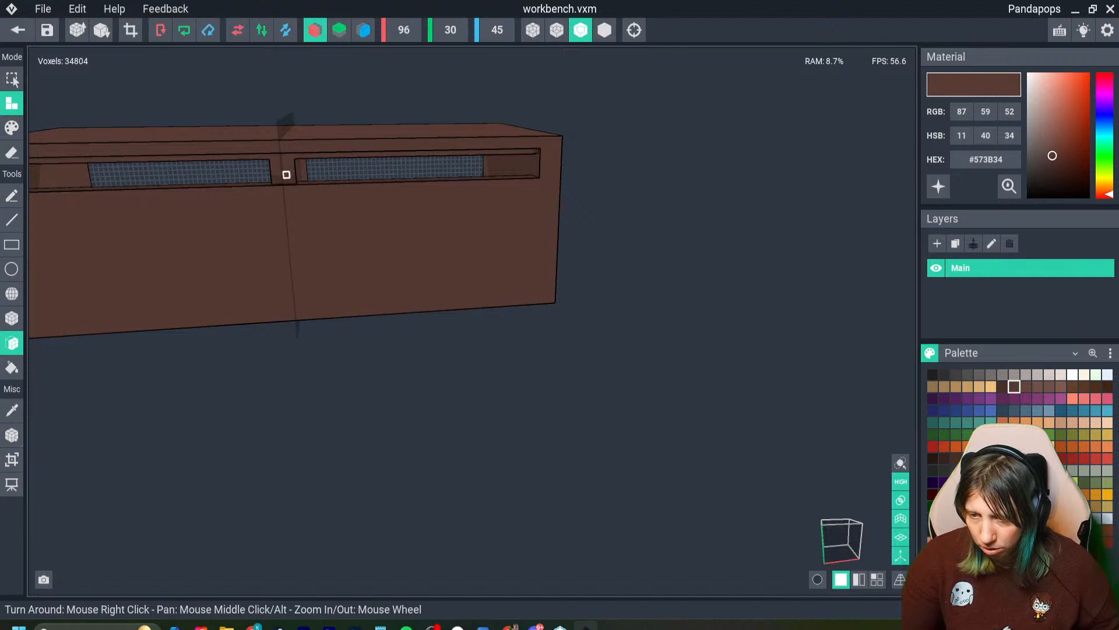
{"action": "mouse_move", "coordinate": [306, 193]}
{"action": "right_mouse_down"}
{"action": "mouse_move", "coordinate": [326, 278]}
{"action": "mouse_move", "coordinate": [302, 192]}
{"action": "mouse_move", "coordinate": [347, 286]}
{"action": "mouse_move", "coordinate": [344, 257]}
{"action": "mouse_move", "coordinate": [175, 243]}
{"action": "right_mouse_up"}
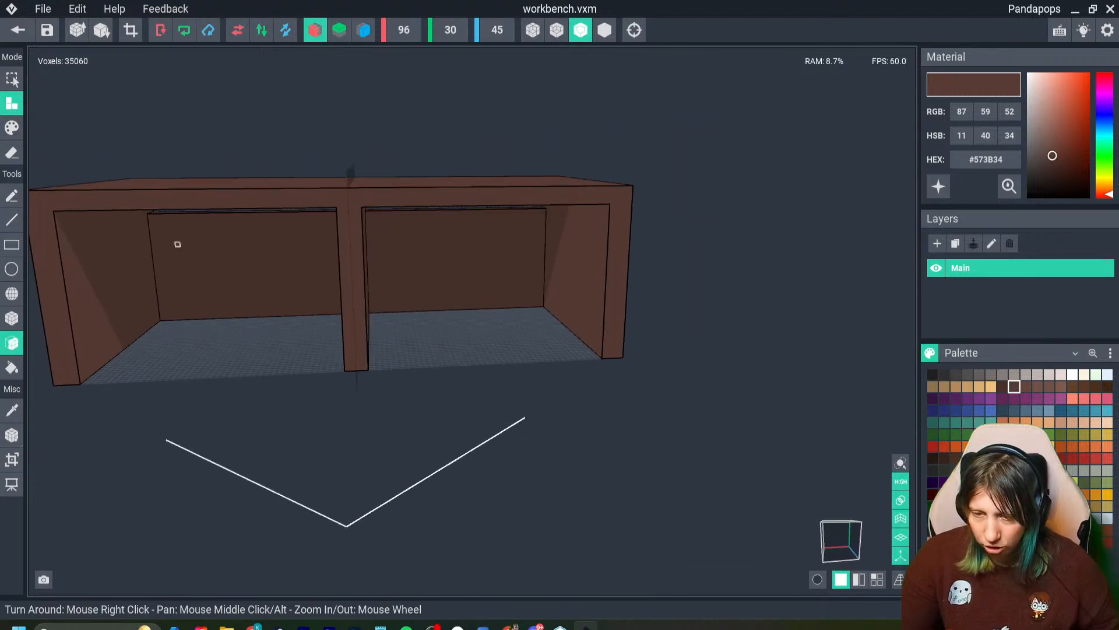
- Erase the front strip of the middle divider with the Box tool so it sits recessed behind the tabletop's front edge
{"action": "left_click", "coordinate": [12, 153]}
{"action": "left_click", "coordinate": [12, 318]}
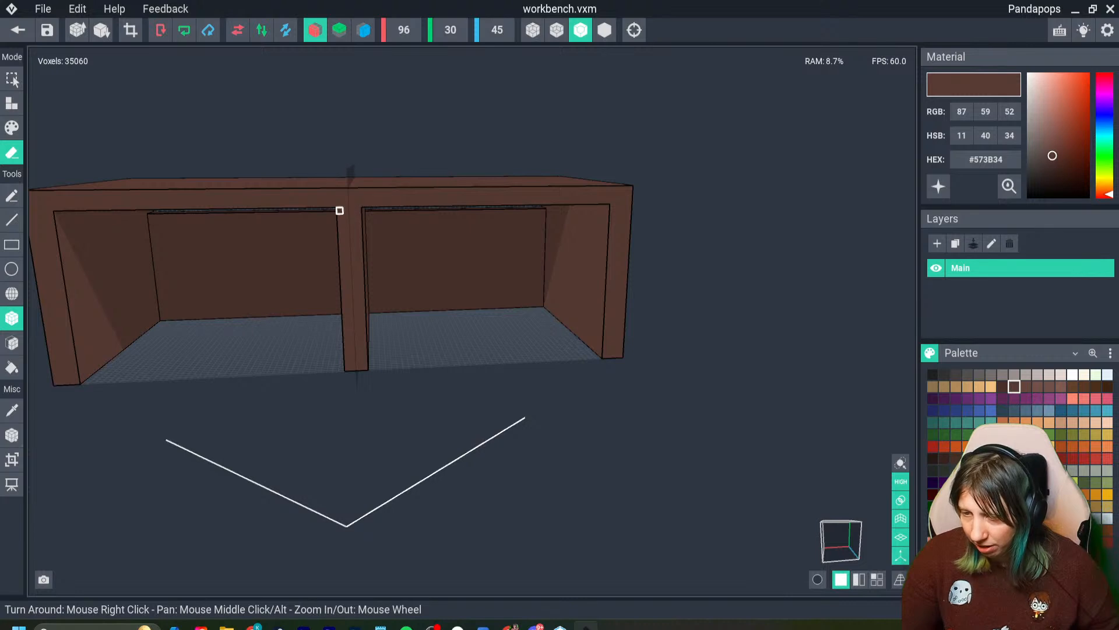
{"action": "left_click_drag", "start_coordinate": [340, 211], "coordinate": [372, 358]}
{"action": "right_click_drag", "start_coordinate": [341, 219], "coordinate": [341, 230]}
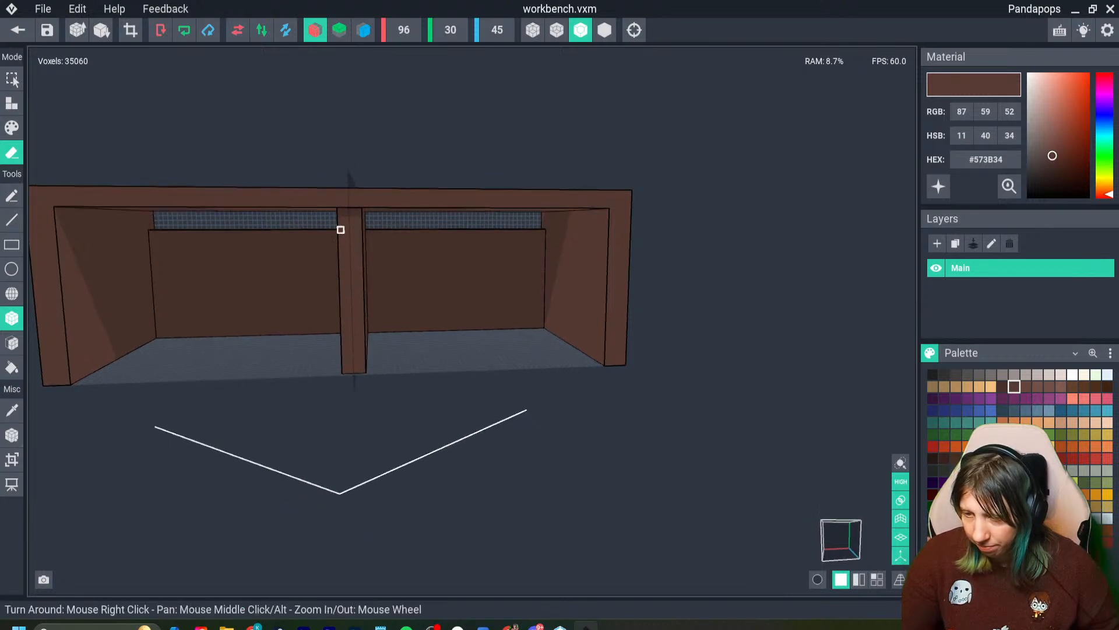
{"action": "mouse_move", "coordinate": [340, 210]}
{"action": "left_mouse_down"}
{"action": "mouse_move", "coordinate": [353, 354]}
{"action": "mouse_move", "coordinate": [367, 368]}
{"action": "left_mouse_up"}
{"action": "right_click_drag", "start_coordinate": [338, 220], "coordinate": [254, 333]}
{"action": "left_click", "coordinate": [12, 435]}
{"action": "left_click", "coordinate": [314, 366]}
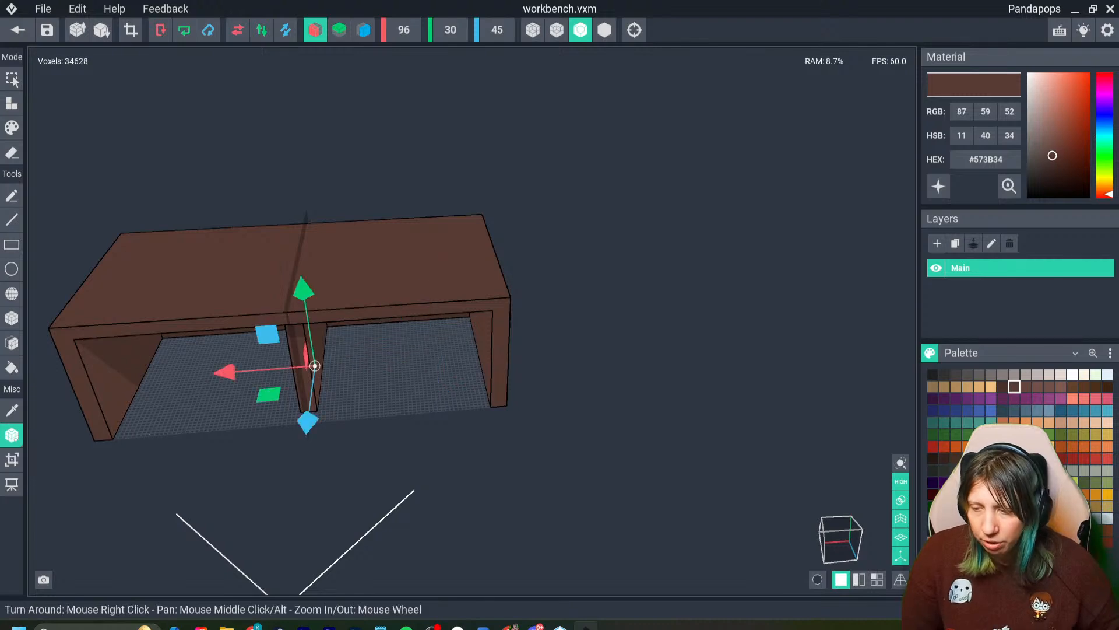
- Save the workbench model, return to the Day 13 asset and attach the model to the work bench node
{"action": "left_click", "coordinate": [18, 29]}
{"action": "left_click", "coordinate": [437, 231]}
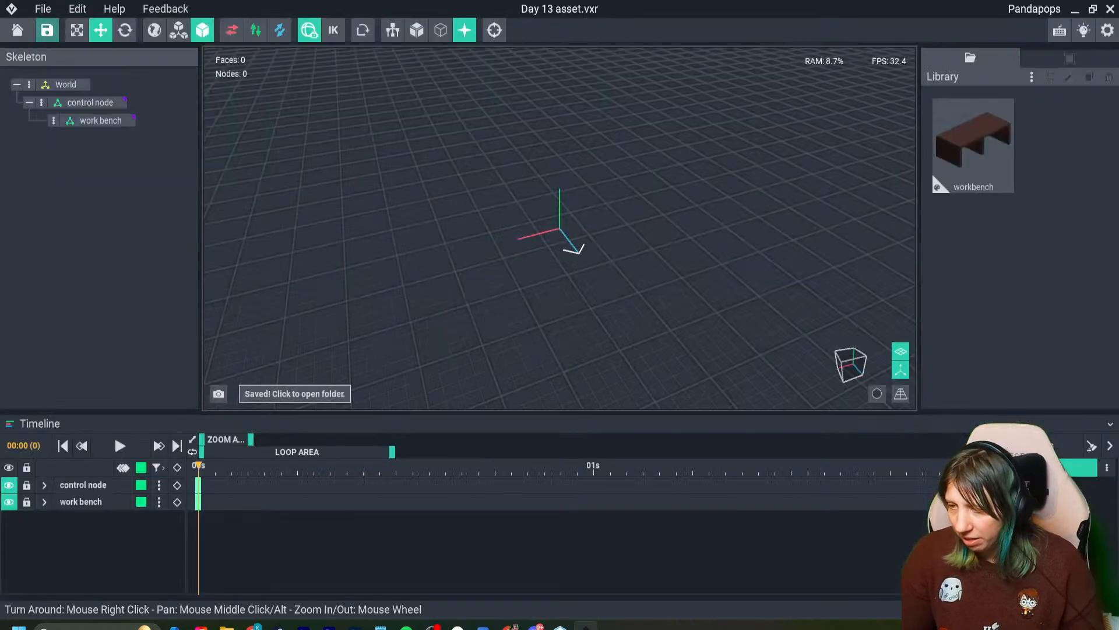
{"action": "left_click_drag", "start_coordinate": [941, 181], "coordinate": [93, 120]}
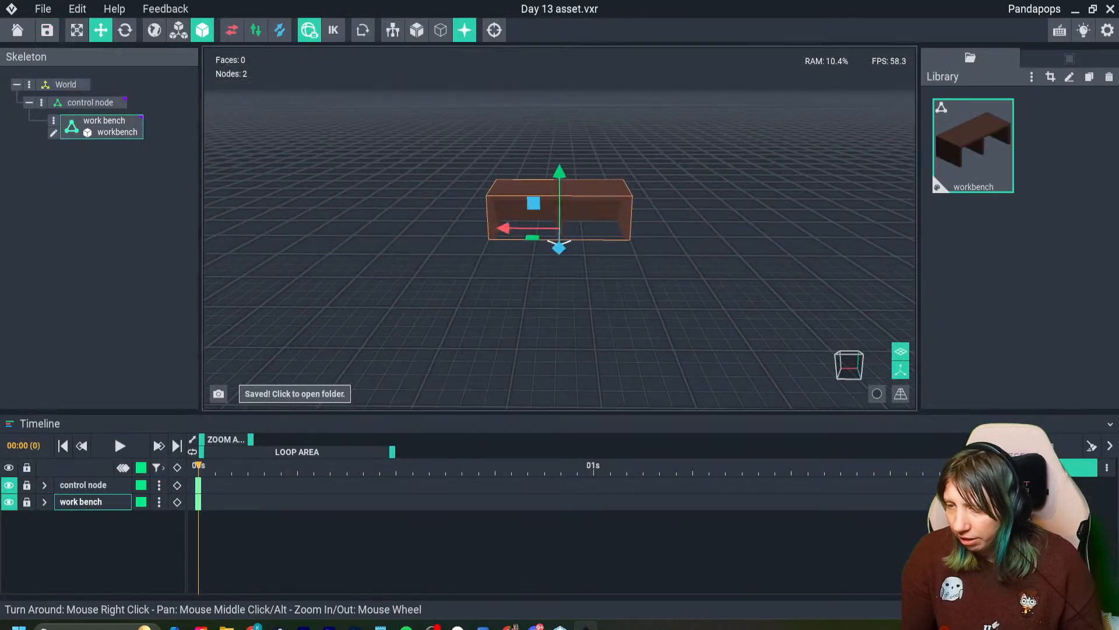
- Hide the viewport axes and open the attached workbench model for editing
{"action": "left_click", "coordinate": [901, 370]}
{"action": "mouse_move", "coordinate": [699, 262]}
{"action": "right_mouse_down"}
{"action": "mouse_move", "coordinate": [799, 292]}
{"action": "mouse_move", "coordinate": [712, 297]}
{"action": "mouse_move", "coordinate": [822, 292]}
{"action": "mouse_move", "coordinate": [770, 285]}
{"action": "right_mouse_up"}
{"action": "left_click", "coordinate": [53, 133]}
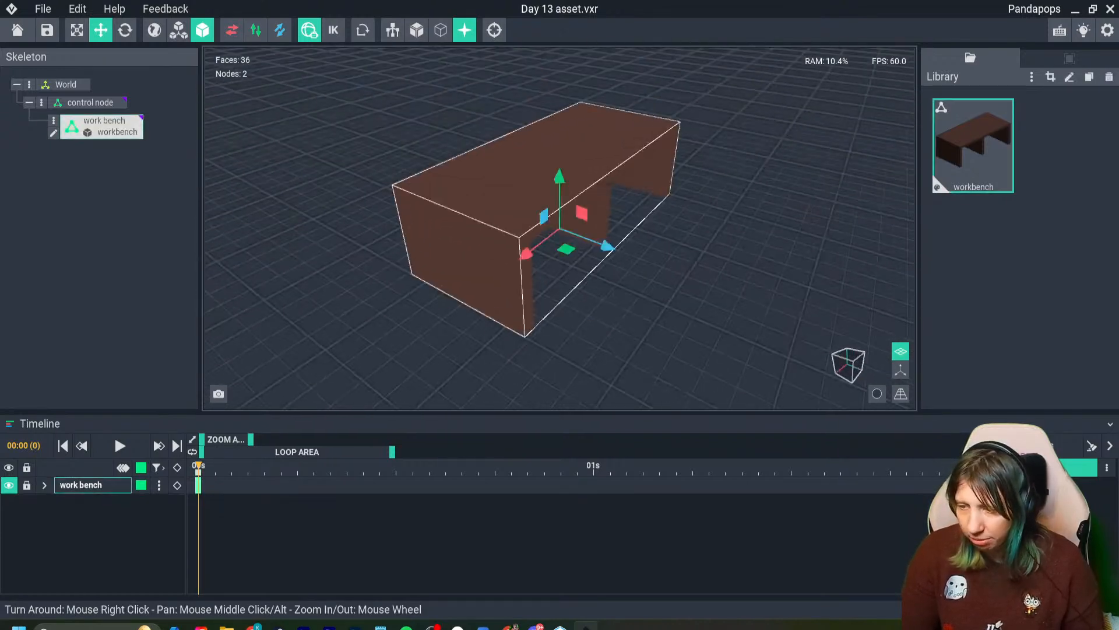
- Paint dark brown #48302B box strips along the tabletop's back edge and the side wall's back and bottom edges, including the corner patch
{"action": "right_click_drag", "start_coordinate": [422, 295], "coordinate": [502, 336]}
{"action": "key", "text": "i"}
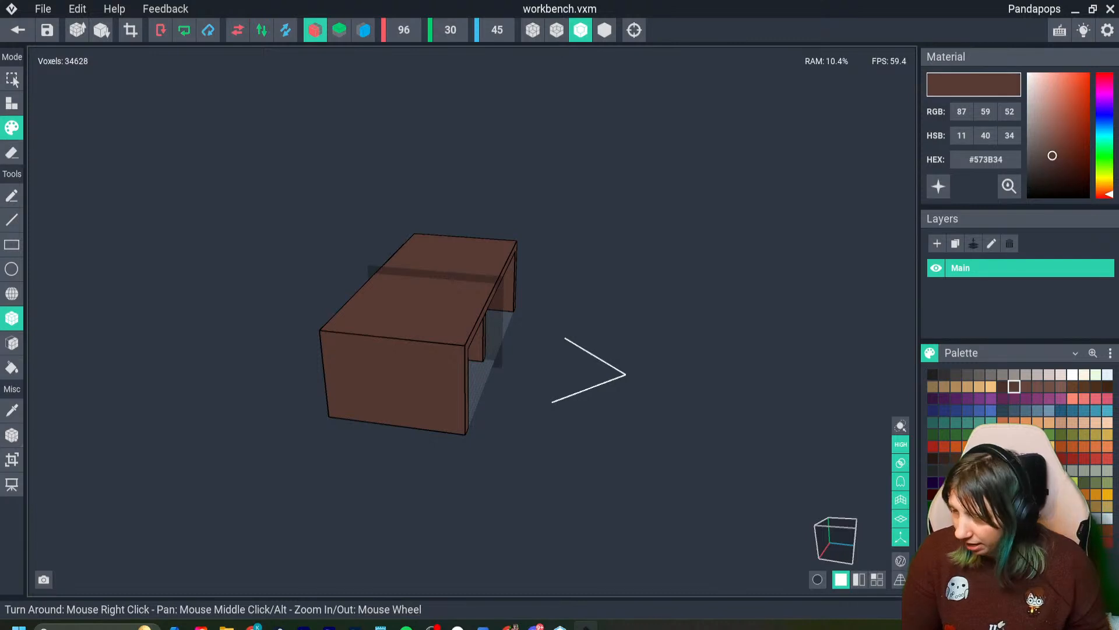
{"action": "left_click", "coordinate": [1003, 386]}
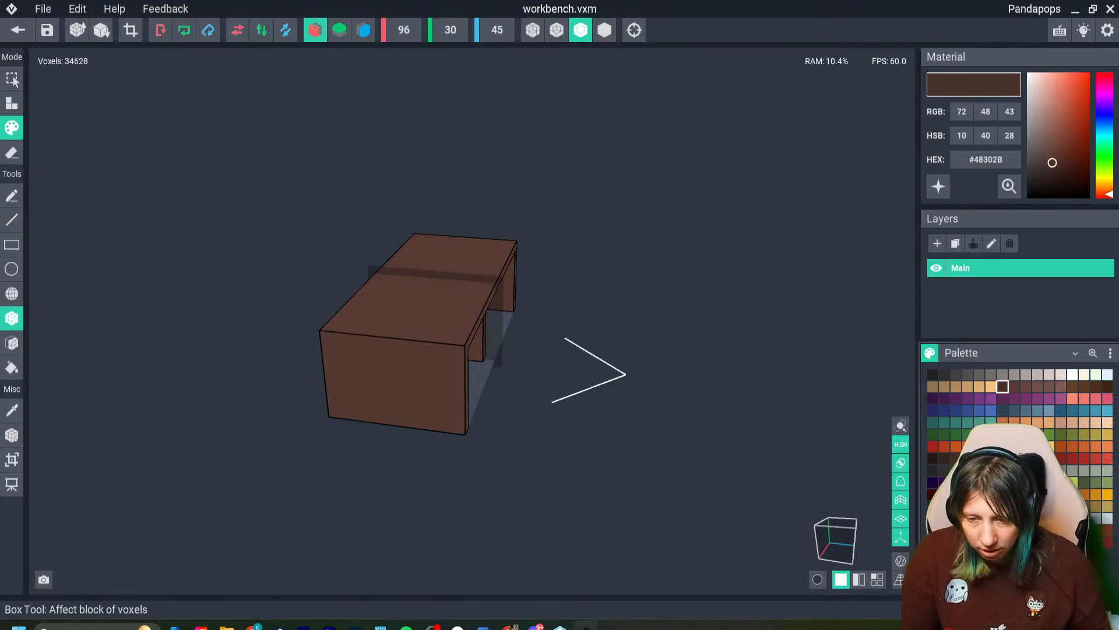
{"action": "right_click_drag", "start_coordinate": [373, 291], "coordinate": [431, 309]}
{"action": "scroll", "coordinate": [431, 309], "scroll_direction": "up", "scroll_amount": 3}
{"action": "mouse_move", "coordinate": [341, 189]}
{"action": "left_mouse_down"}
{"action": "mouse_move", "coordinate": [332, 317]}
{"action": "mouse_move", "coordinate": [301, 379]}
{"action": "left_mouse_up"}
{"action": "right_click_drag", "start_coordinate": [301, 380], "coordinate": [307, 393]}
{"action": "left_click_drag", "start_coordinate": [301, 378], "coordinate": [301, 390]}
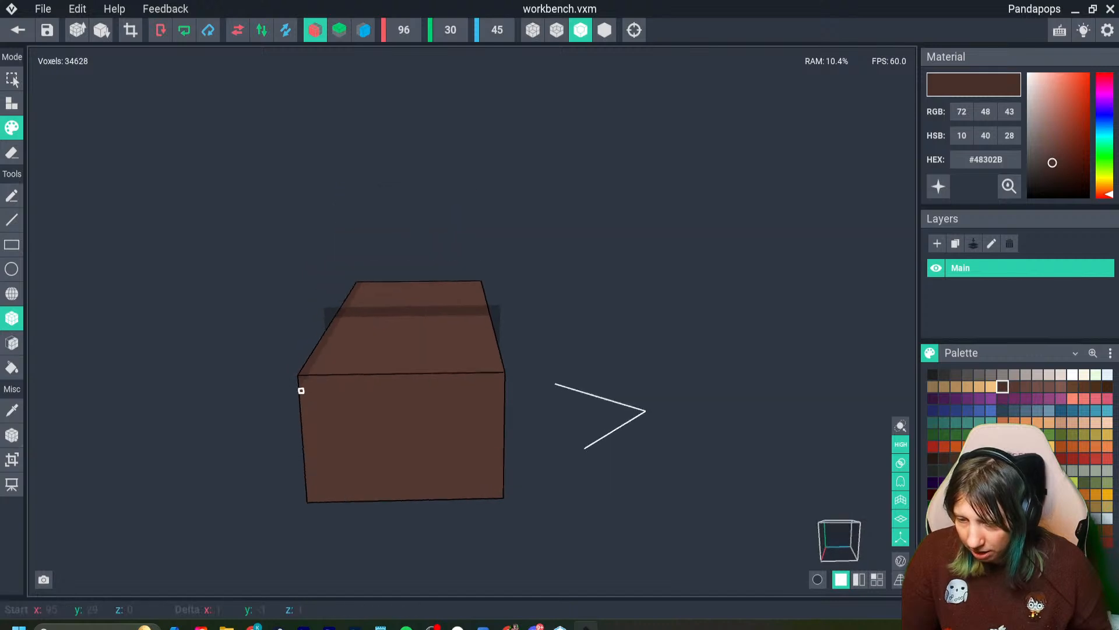
{"action": "mouse_move", "coordinate": [317, 478]}
{"action": "left_mouse_down"}
{"action": "mouse_move", "coordinate": [317, 488]}
{"action": "mouse_move", "coordinate": [462, 495]}
{"action": "mouse_move", "coordinate": [348, 500]}
{"action": "left_mouse_up"}
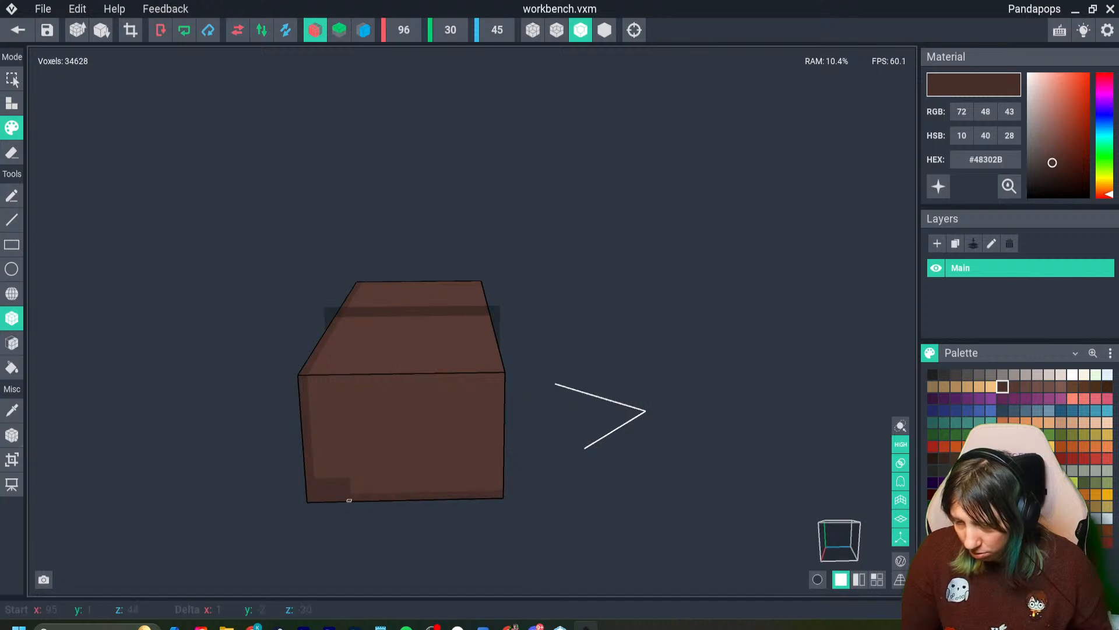
- Paint mirrored dark brown strips down the back wall's side edges and around its slot
{"action": "right_click_drag", "start_coordinate": [305, 390], "coordinate": [198, 478]}
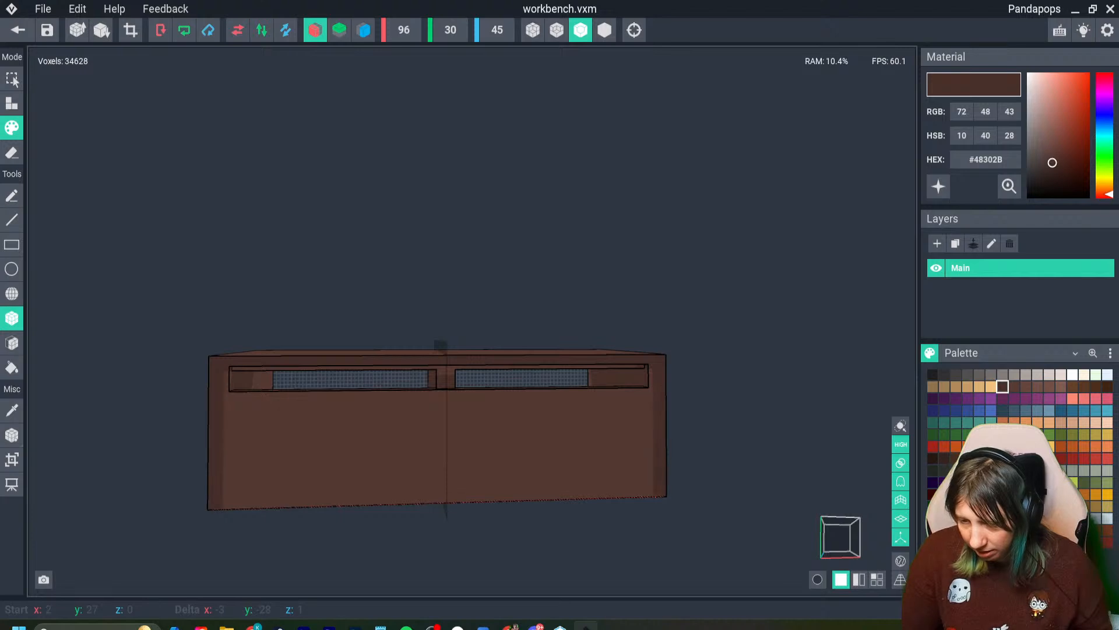
{"action": "right_click_drag", "start_coordinate": [220, 392], "coordinate": [241, 382]}
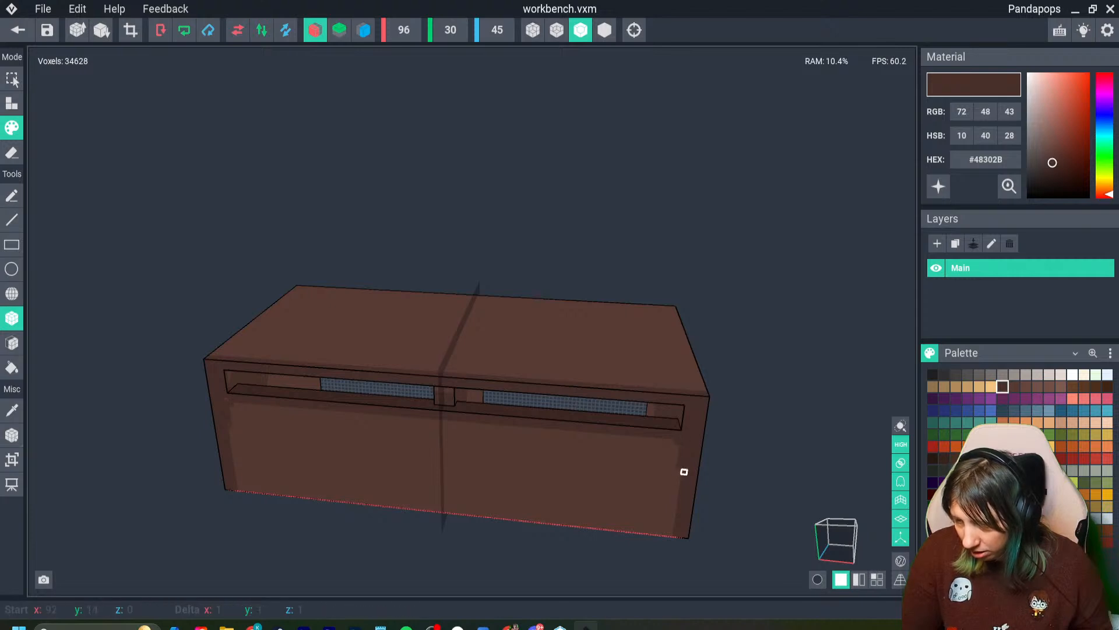
{"action": "right_click_drag", "start_coordinate": [682, 484], "coordinate": [432, 395]}
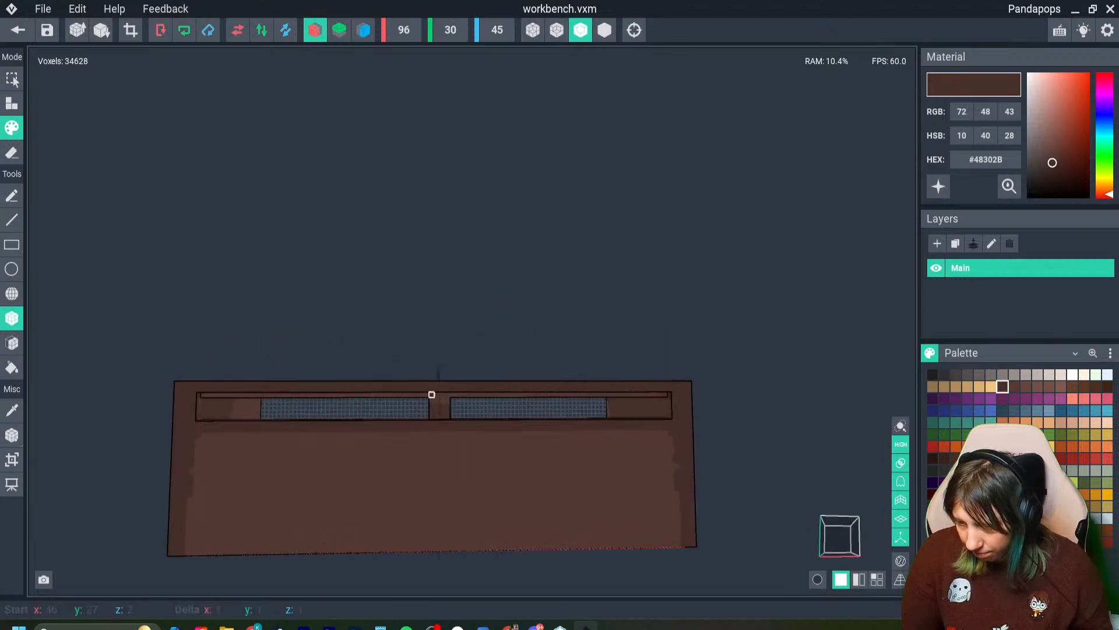
- Paint the divider's end inside the back slot dark brown with the Face tool
{"action": "left_click", "coordinate": [12, 343]}
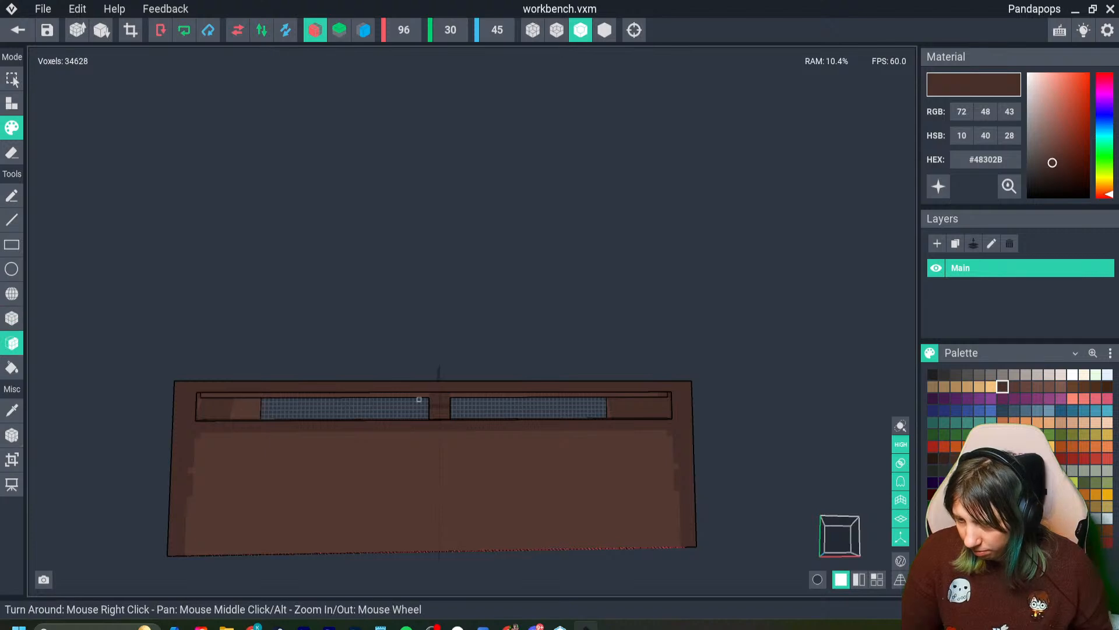
{"action": "right_click_drag", "start_coordinate": [437, 400], "coordinate": [504, 464]}
{"action": "scroll", "coordinate": [423, 365], "scroll_direction": "up", "scroll_amount": 5}
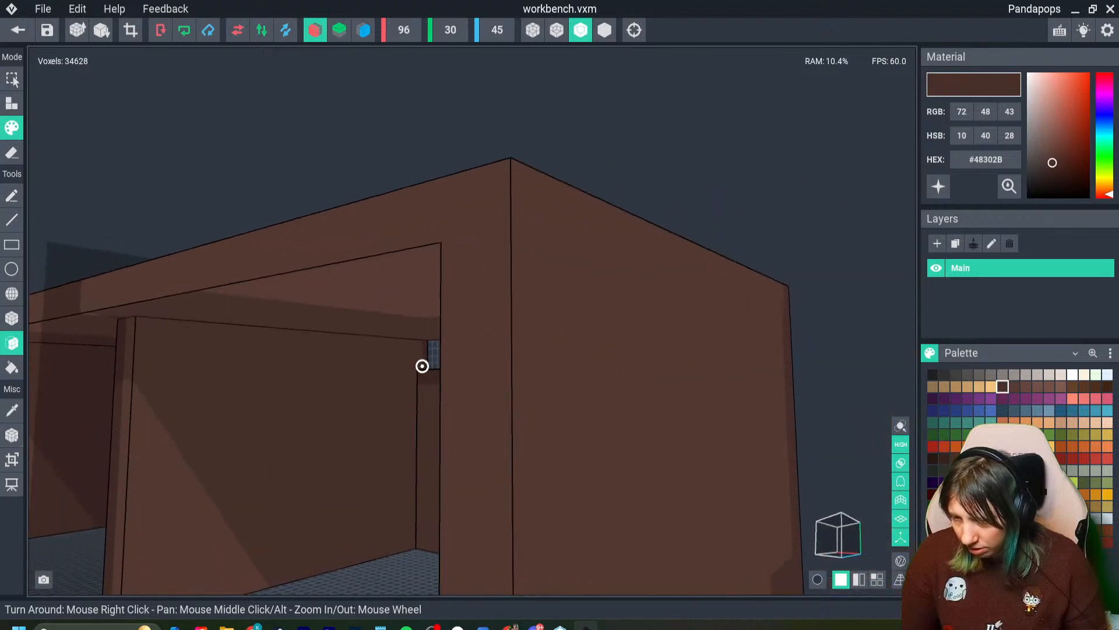
{"action": "right_click_drag", "start_coordinate": [422, 365], "coordinate": [401, 434]}
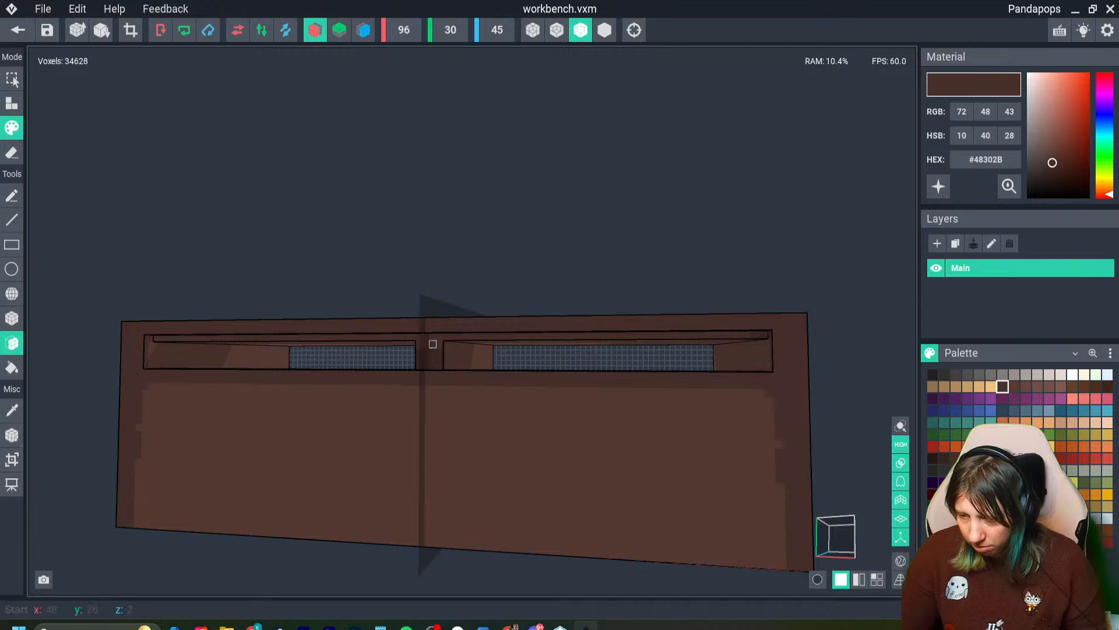
{"action": "right_click_drag", "start_coordinate": [432, 344], "coordinate": [440, 421]}
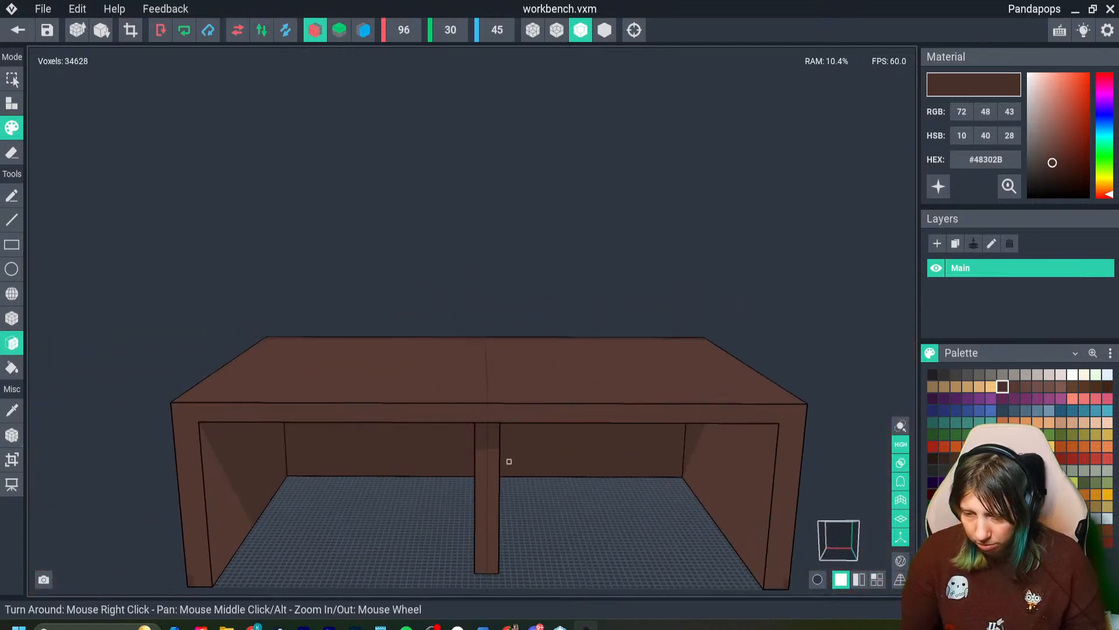
{"action": "middle_click_drag", "start_coordinate": [509, 461], "coordinate": [527, 410]}
{"action": "right_click_drag", "start_coordinate": [458, 369], "coordinate": [430, 512]}
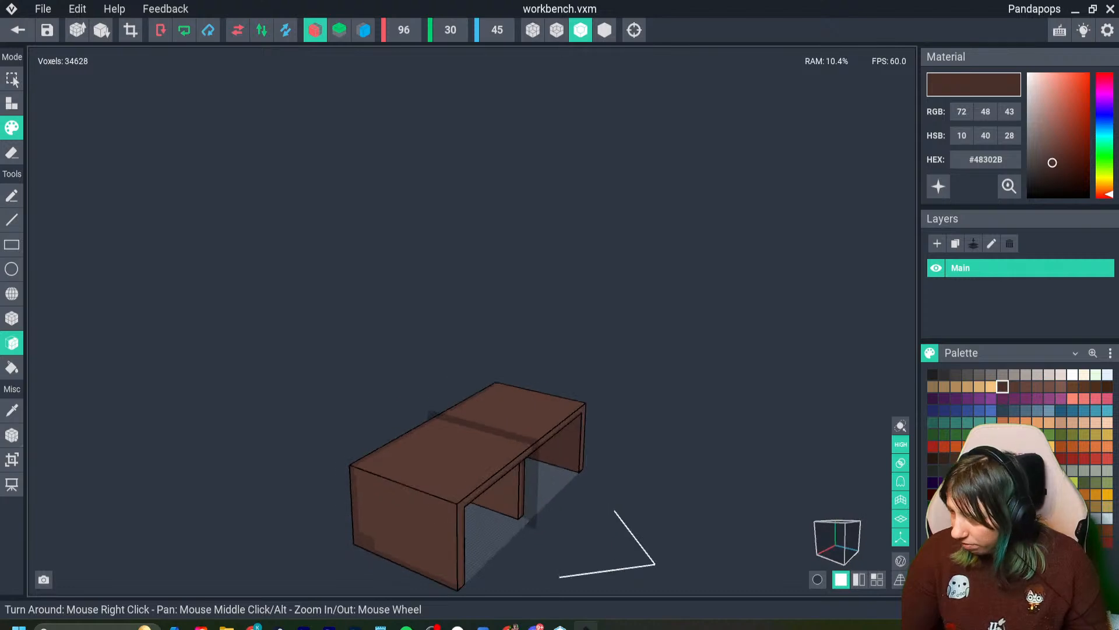
- Turn off X mirroring and paint lighter brown #66463D highlight strips on the front of the left side wall with the Box tool
{"action": "left_click", "coordinate": [1026, 386]}
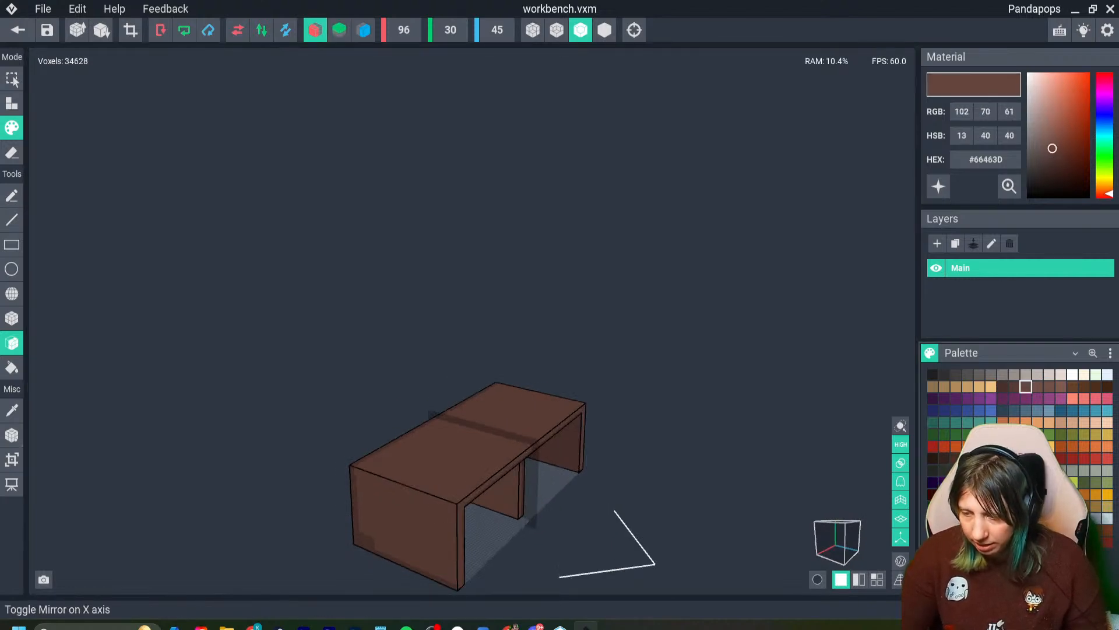
{"action": "left_click", "coordinate": [315, 29]}
{"action": "left_click", "coordinate": [12, 318]}
{"action": "right_click_drag", "start_coordinate": [487, 479], "coordinate": [402, 441]}
{"action": "scroll", "coordinate": [396, 444], "scroll_direction": "up", "scroll_amount": 5}
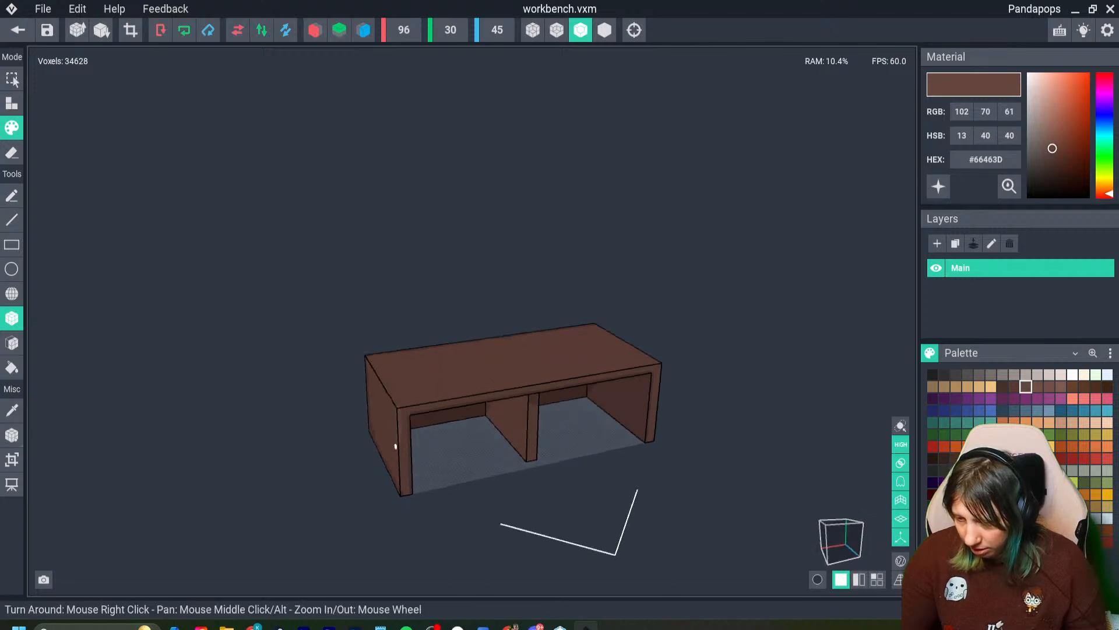
{"action": "right_click_drag", "start_coordinate": [435, 381], "coordinate": [401, 466]}
{"action": "right_click_drag", "start_coordinate": [405, 556], "coordinate": [528, 465]}
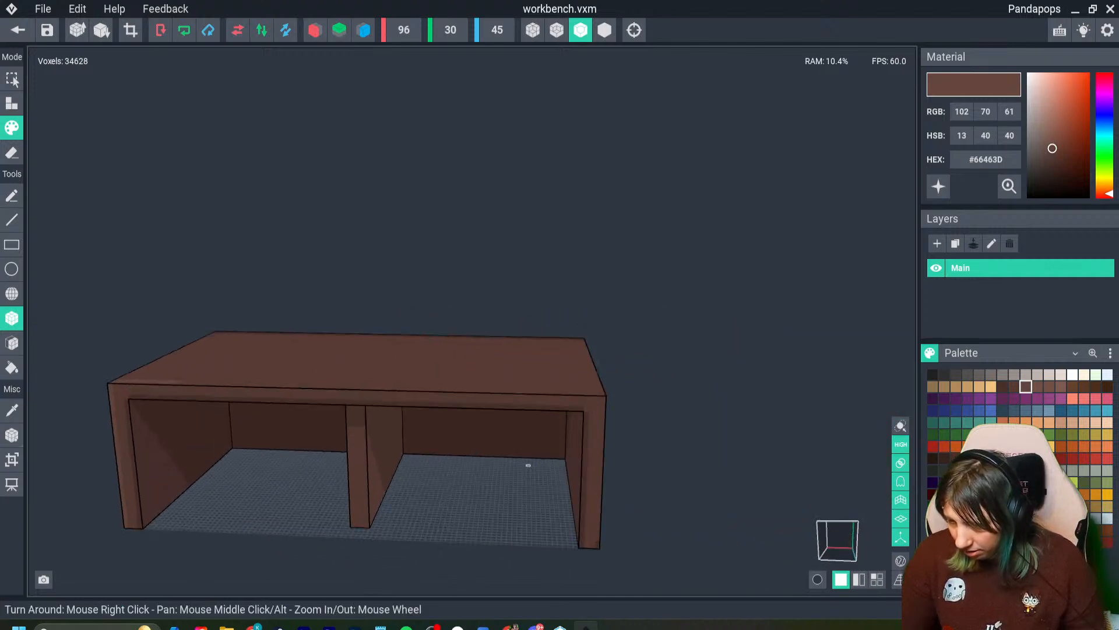
- Paint lighter brown highlights down the right side wall's front and along the adjoining end of the tabletop's front edge
{"action": "left_click_drag", "start_coordinate": [564, 408], "coordinate": [587, 409]}
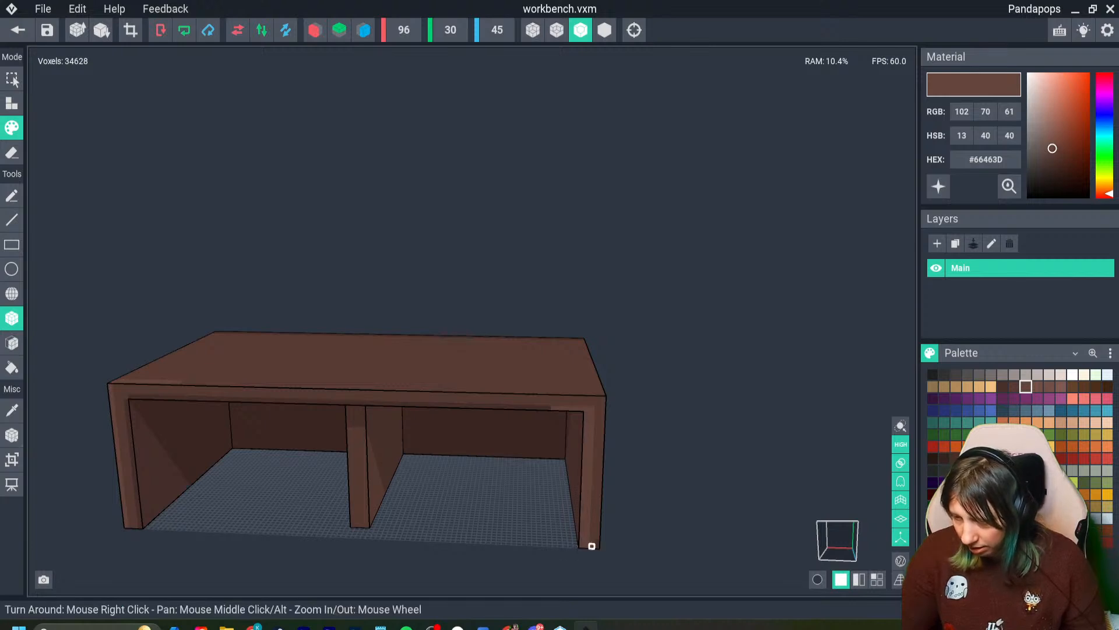
{"action": "scroll", "coordinate": [566, 508], "scroll_direction": "down", "scroll_amount": 4}
{"action": "mouse_move", "coordinate": [245, 516]}
{"action": "right_mouse_down"}
{"action": "mouse_move", "coordinate": [204, 516]}
{"action": "mouse_move", "coordinate": [274, 510]}
{"action": "mouse_move", "coordinate": [248, 531]}
{"action": "right_mouse_up"}
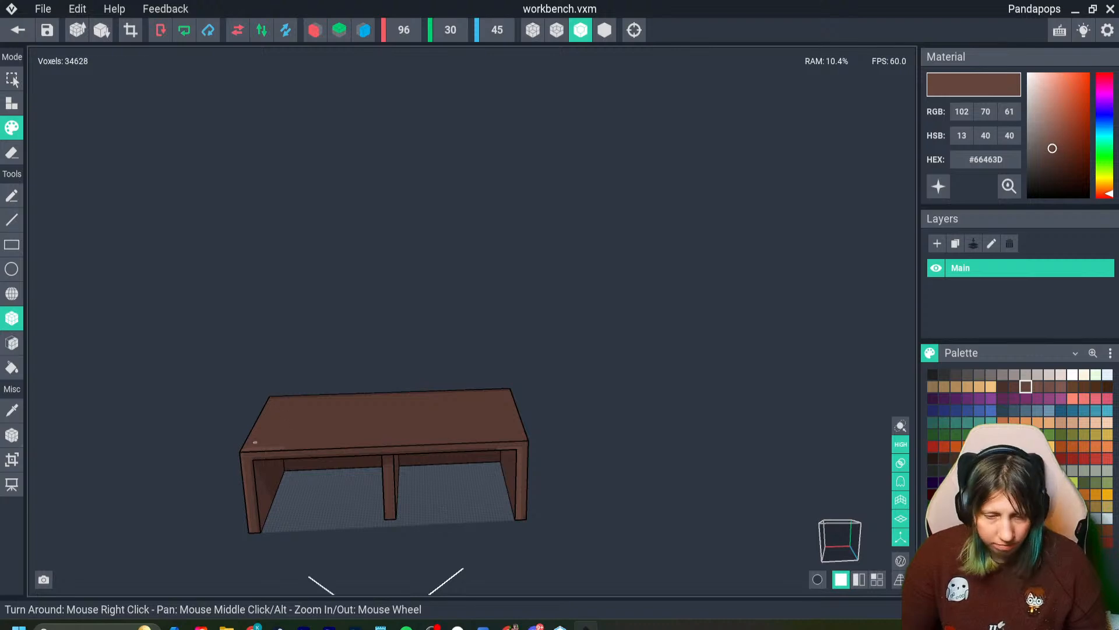
- Save the workbench changes and examine the shaded model in the Day 13 asset with the axes hidden
{"action": "left_click", "coordinate": [17, 30]}
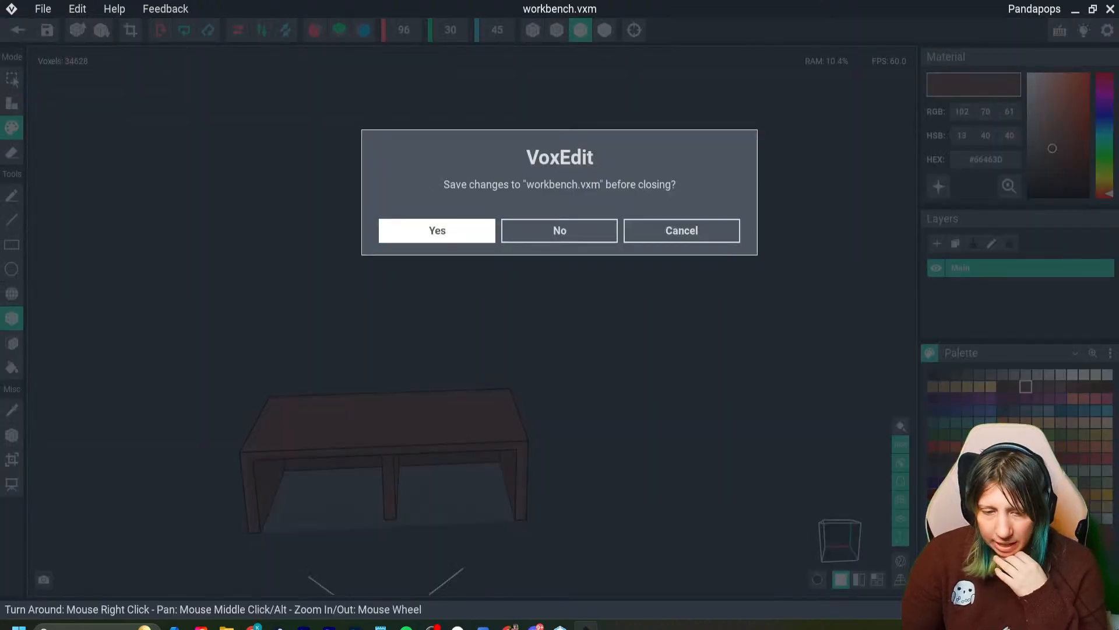
{"action": "left_click", "coordinate": [437, 230]}
{"action": "mouse_move", "coordinate": [559, 263]}
{"action": "right_mouse_down"}
{"action": "mouse_move", "coordinate": [420, 278]}
{"action": "mouse_move", "coordinate": [280, 274]}
{"action": "right_mouse_up"}
{"action": "scroll", "coordinate": [408, 279], "scroll_direction": "down", "scroll_amount": 4}
{"action": "right_click_drag", "start_coordinate": [500, 248], "coordinate": [443, 249]}
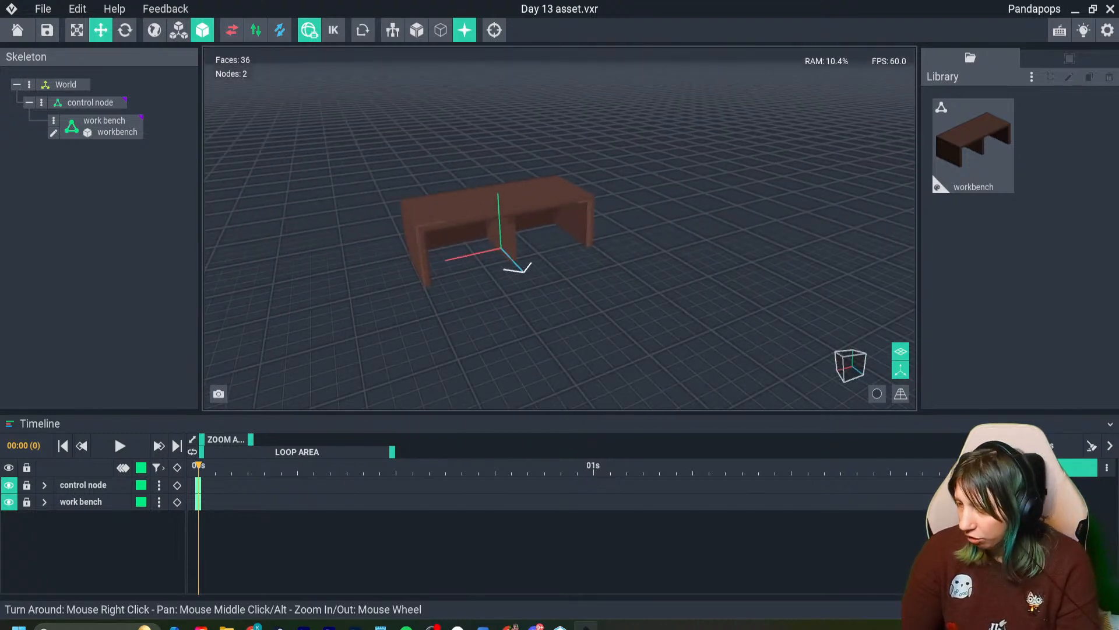
{"action": "left_click", "coordinate": [901, 370]}
{"action": "right_click_drag", "start_coordinate": [700, 314], "coordinate": [752, 291]}
{"action": "scroll", "coordinate": [752, 291], "scroll_direction": "up", "scroll_amount": 5}
{"action": "middle_click_drag", "start_coordinate": [752, 262], "coordinate": [738, 333]}
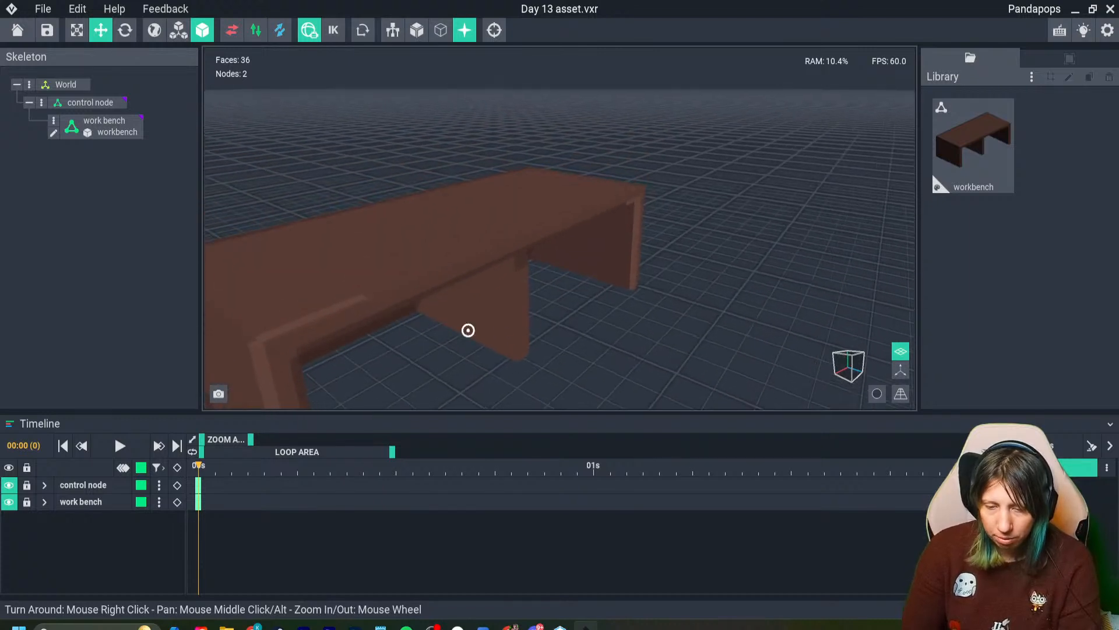
{"action": "right_click_drag", "start_coordinate": [468, 330], "coordinate": [452, 351]}
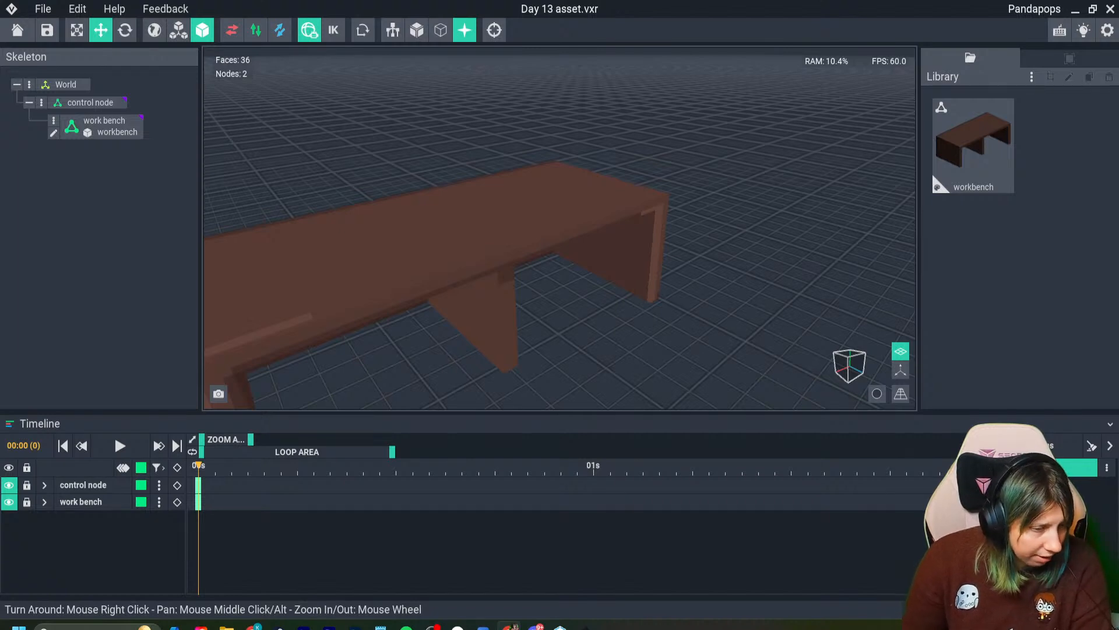
{"action": "right_click_drag", "start_coordinate": [457, 297], "coordinate": [484, 374]}
- Create a new VXM model named cogs in the library
{"action": "left_click", "coordinate": [1032, 77]}
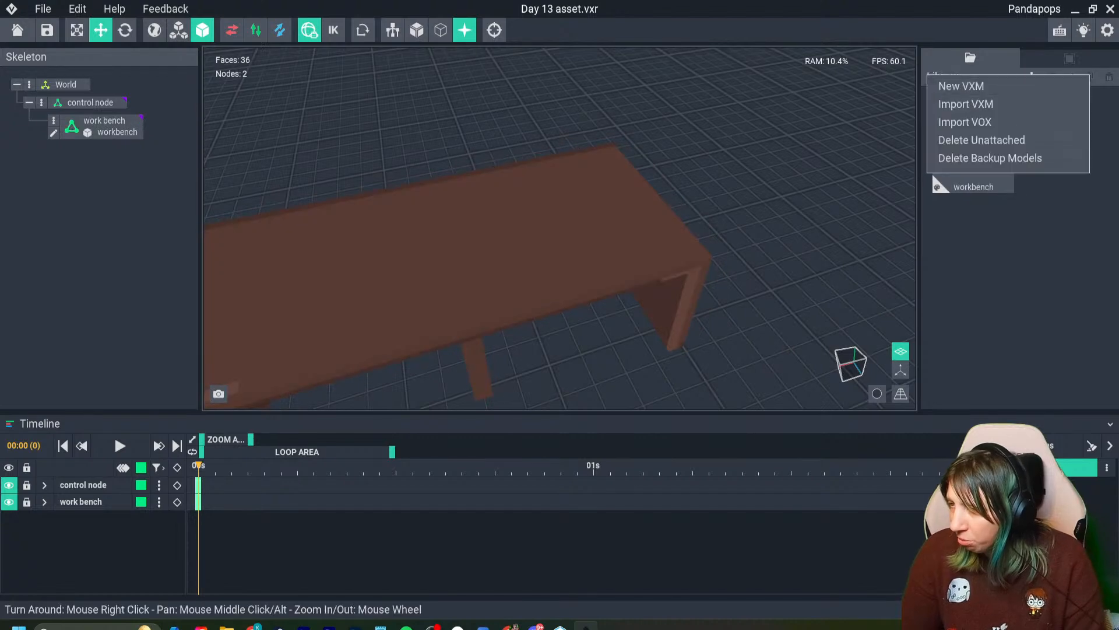
{"action": "left_click", "coordinate": [962, 86]}
{"action": "type", "text": "cogs"}
{"action": "key", "text": "Return"}
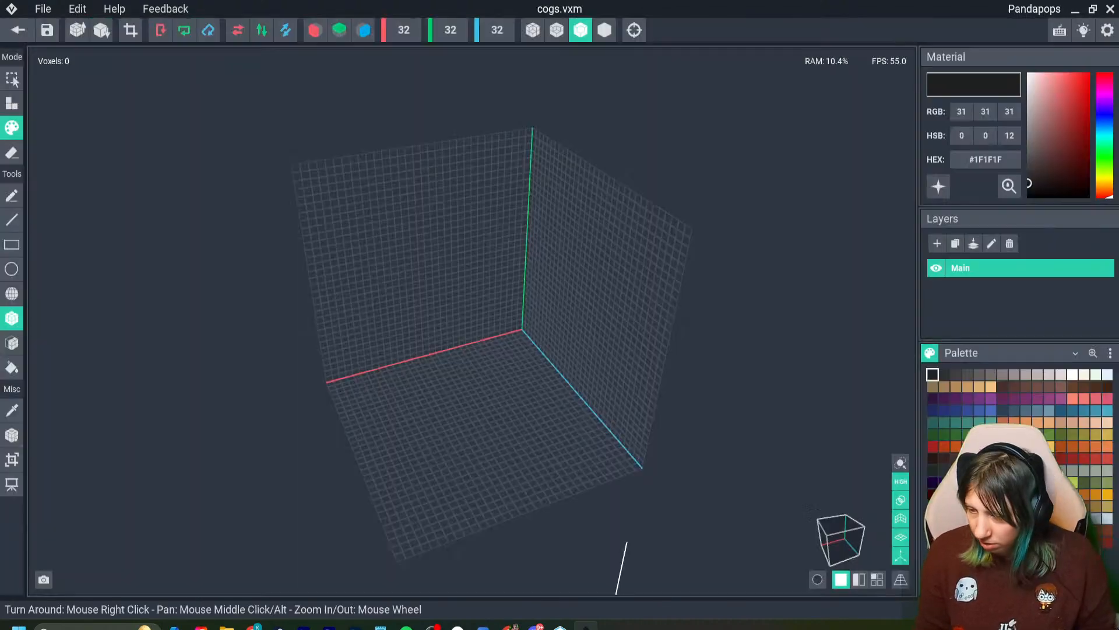
- Enable X and Z mirroring, choose brown #6F4A20 and switch to attaching voxels for the cog
{"action": "left_click", "coordinate": [363, 29]}
{"action": "right_click_drag", "start_coordinate": [390, 94], "coordinate": [453, 155]}
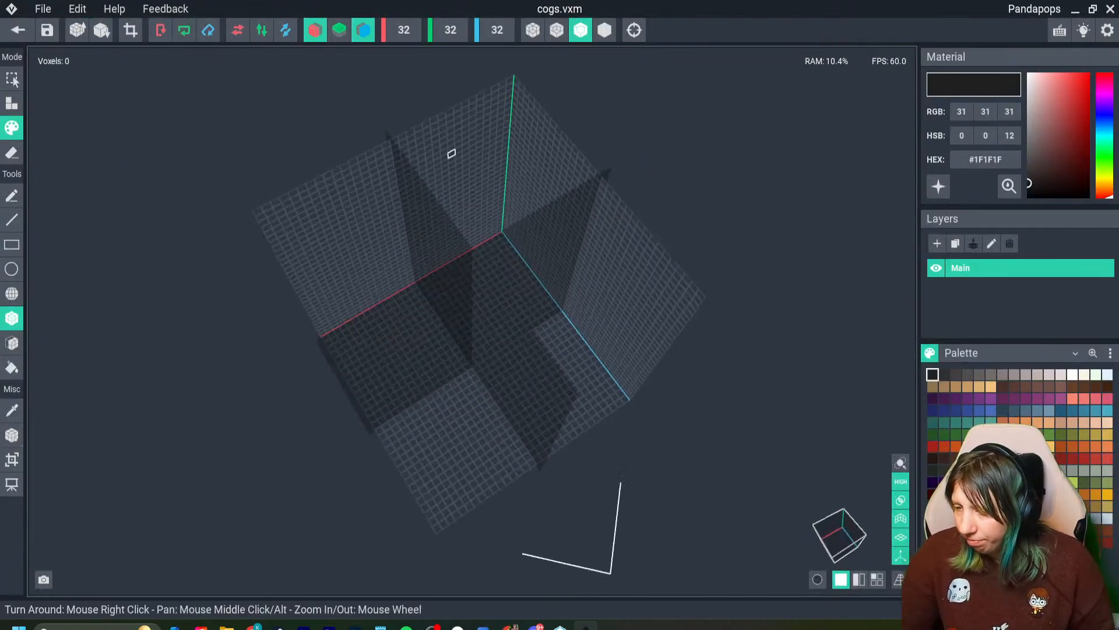
{"action": "scroll", "coordinate": [527, 390], "scroll_direction": "up", "scroll_amount": 3}
{"action": "right_click_drag", "start_coordinate": [527, 390], "coordinate": [578, 463]}
{"action": "scroll", "coordinate": [519, 463], "scroll_direction": "up", "scroll_amount": 4}
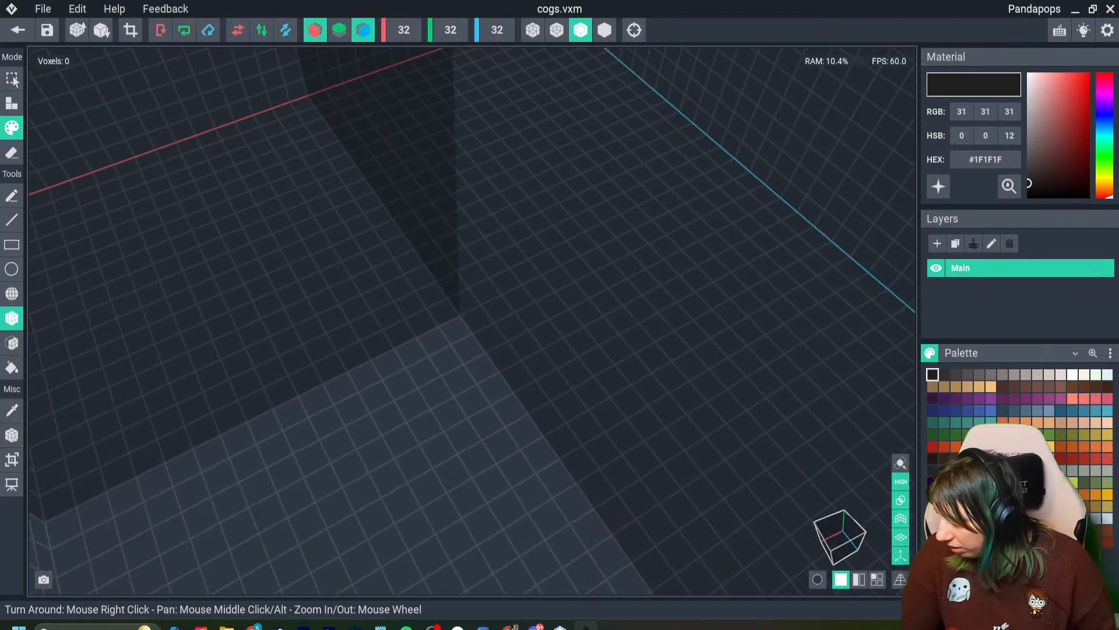
{"action": "left_click", "coordinate": [1084, 506]}
{"action": "left_click", "coordinate": [11, 104]}
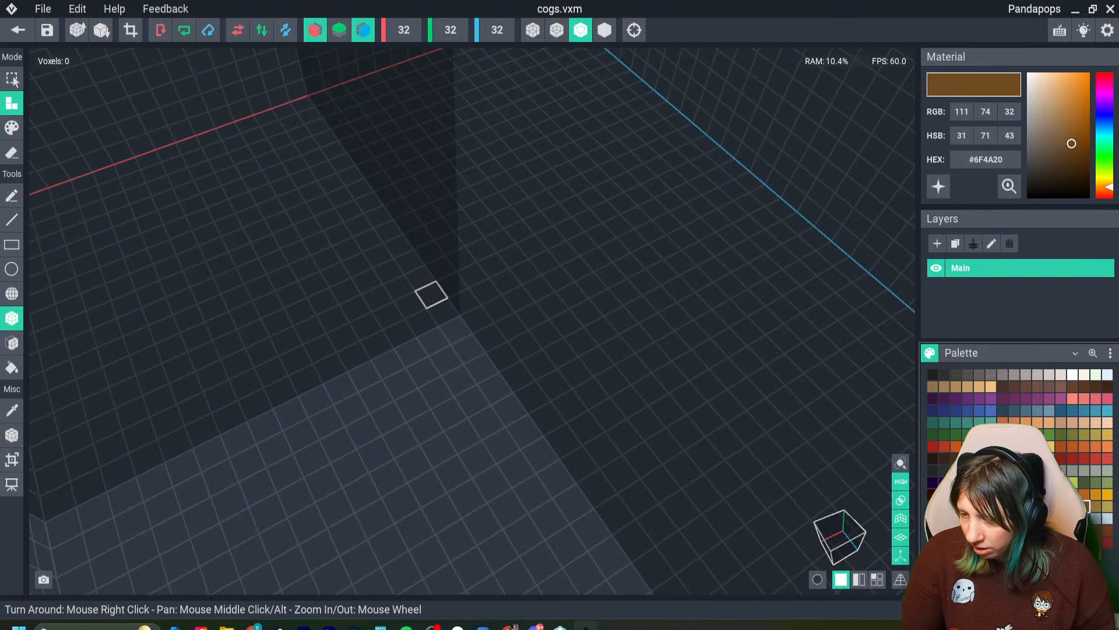
- Try to lay out a small mirrored ring of brown voxels around the centre of the floor
{"action": "left_click", "coordinate": [423, 275]}
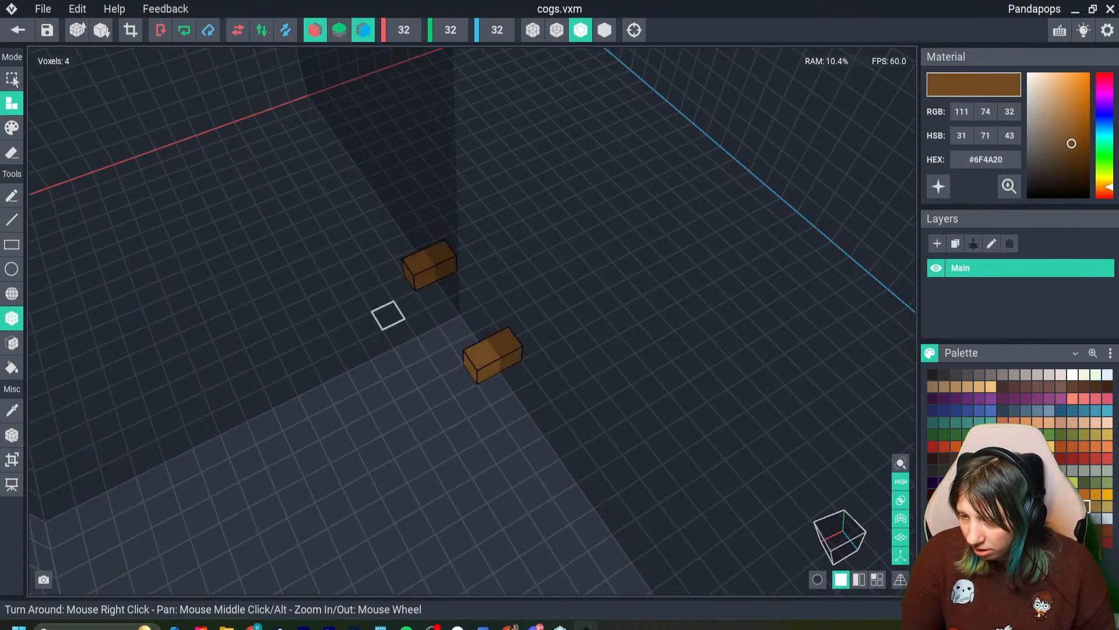
{"action": "left_click", "coordinate": [388, 315]}
{"action": "left_click", "coordinate": [375, 342]}
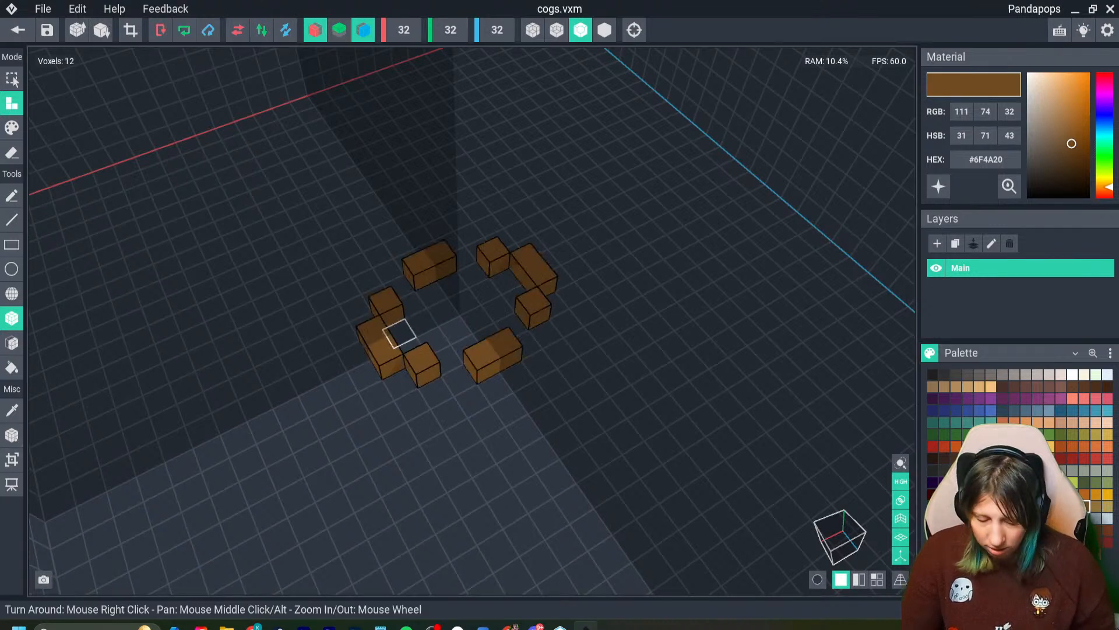
- Undo the ring voxels and turn off X and Z mirroring
{"action": "key", "text": "ctrl+z"}
{"action": "key", "text": "ctrl+z"}
{"action": "key", "text": "ctrl+z"}
{"action": "left_click", "coordinate": [316, 29]}
{"action": "left_click", "coordinate": [364, 30]}
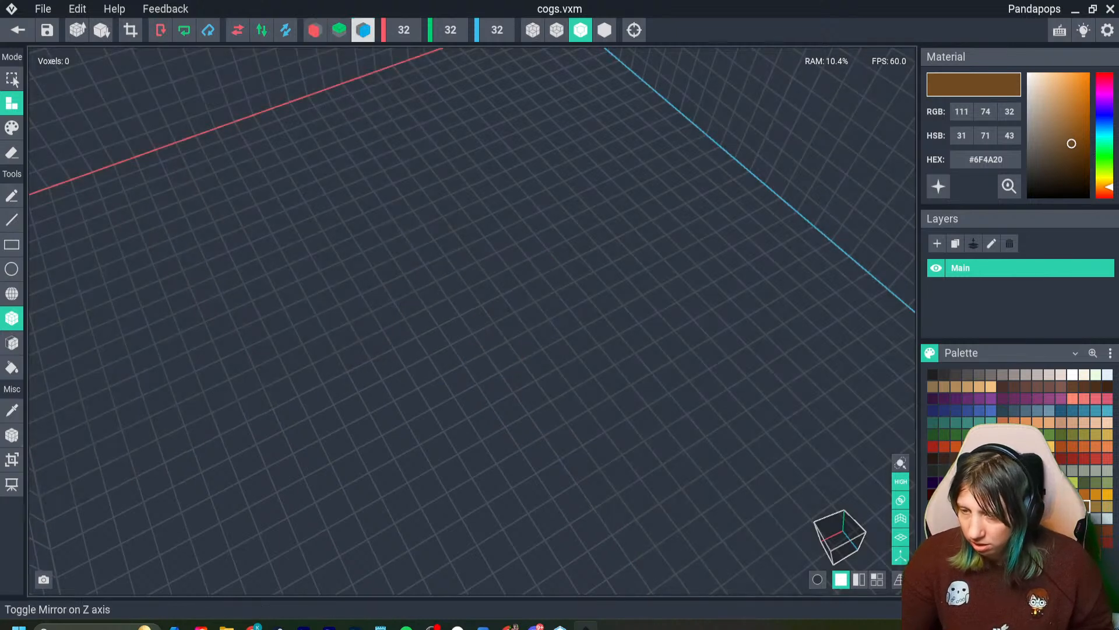
- Attach four brown #6F4A20 voxels in a cross pattern on the floor and fill the centre gap with a #91743C voxel
{"action": "left_click", "coordinate": [431, 291]}
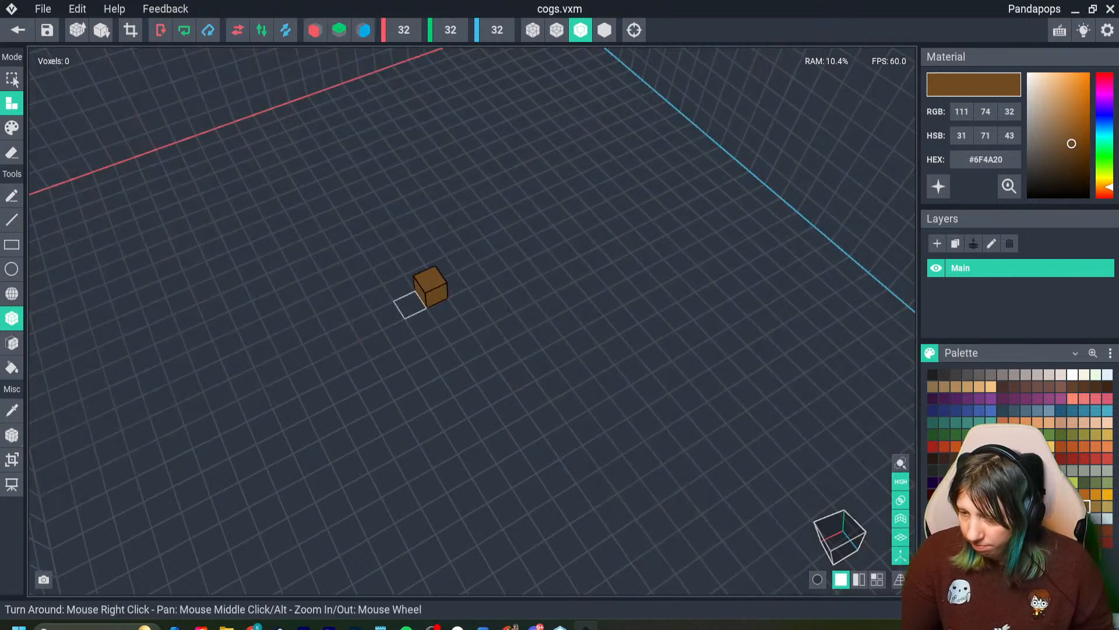
{"action": "left_click", "coordinate": [422, 323]}
{"action": "left_click", "coordinate": [465, 302]}
{"action": "left_click", "coordinate": [455, 330]}
{"action": "right_click_drag", "start_coordinate": [411, 402], "coordinate": [381, 409]}
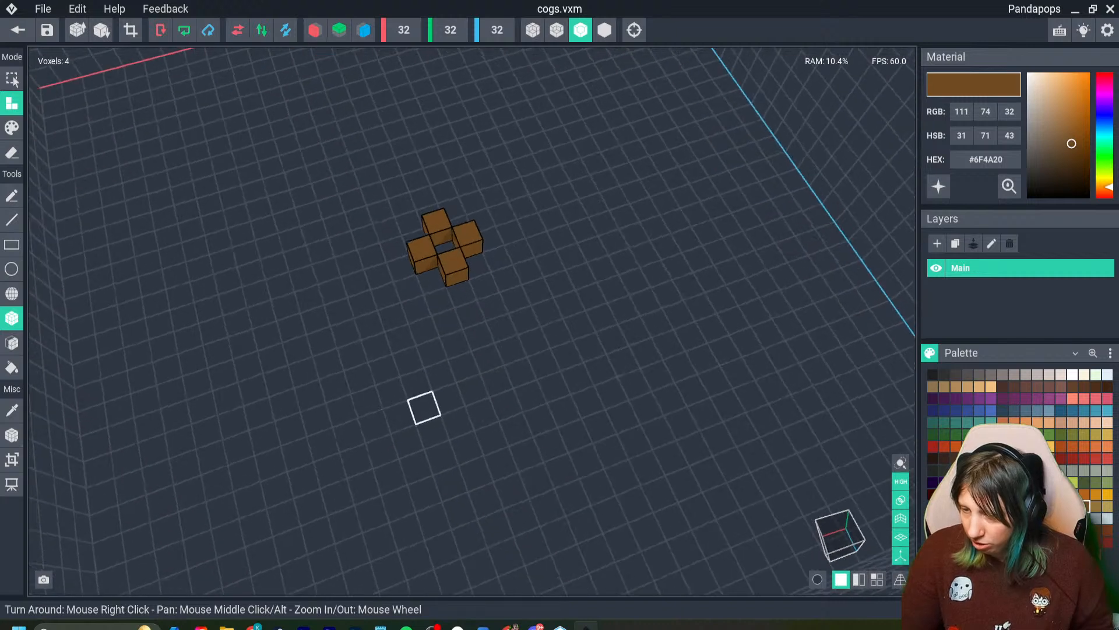
{"action": "left_click", "coordinate": [1096, 506]}
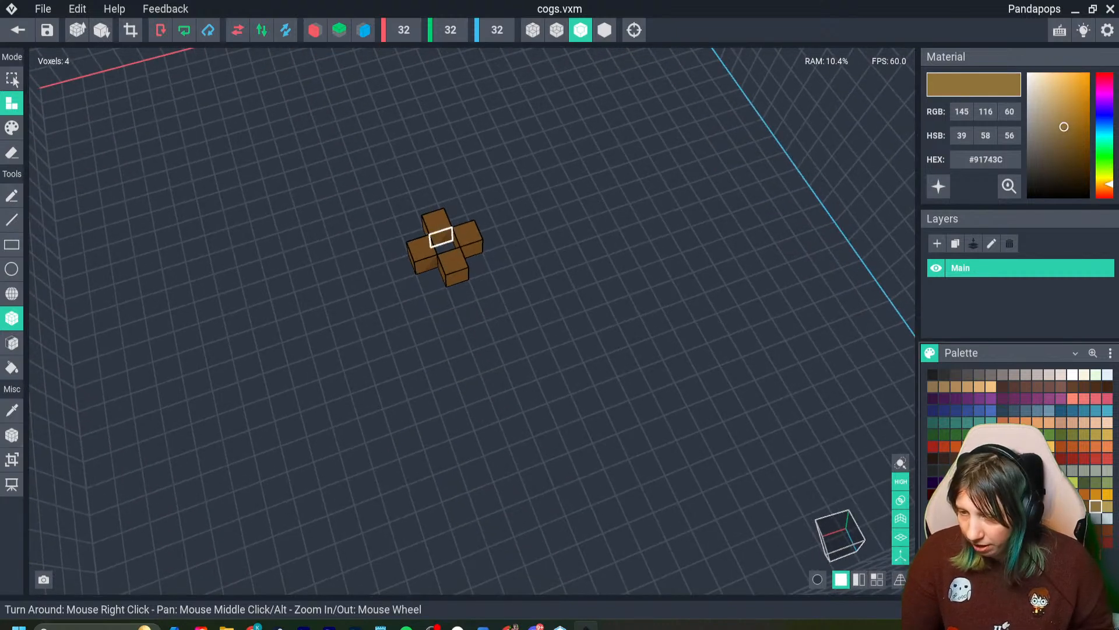
{"action": "left_click", "coordinate": [441, 239]}
- Fit the model volume to the cog's voxels and set its pivot to the floor
{"action": "left_click", "coordinate": [101, 29]}
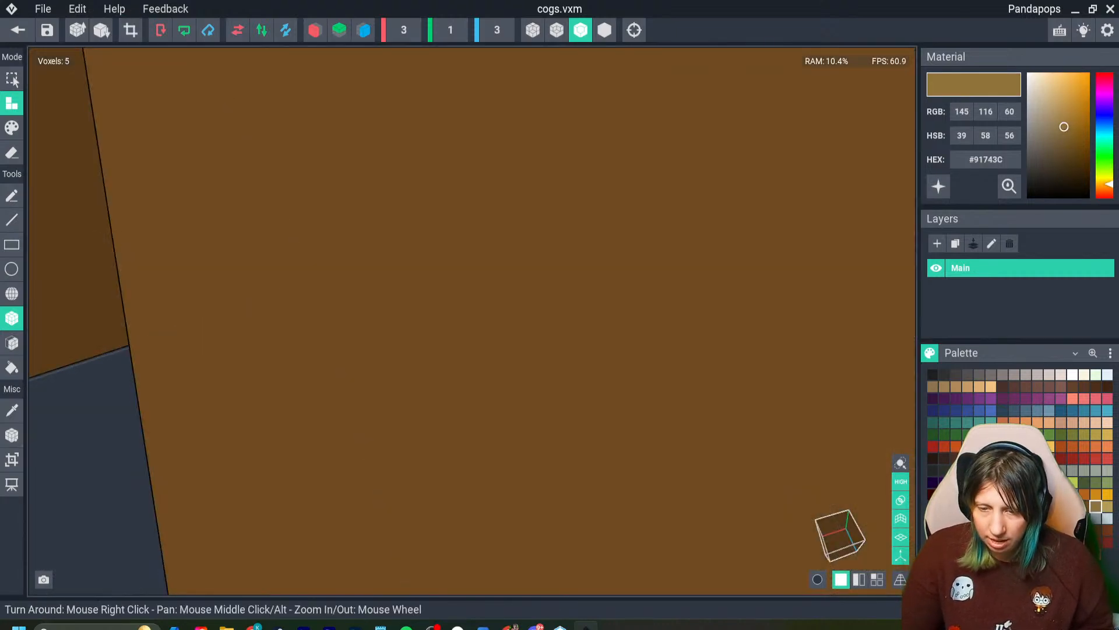
{"action": "left_click", "coordinate": [12, 434]}
{"action": "left_click", "coordinate": [59, 449]}
{"action": "scroll", "coordinate": [373, 379], "scroll_direction": "down", "scroll_amount": 7}
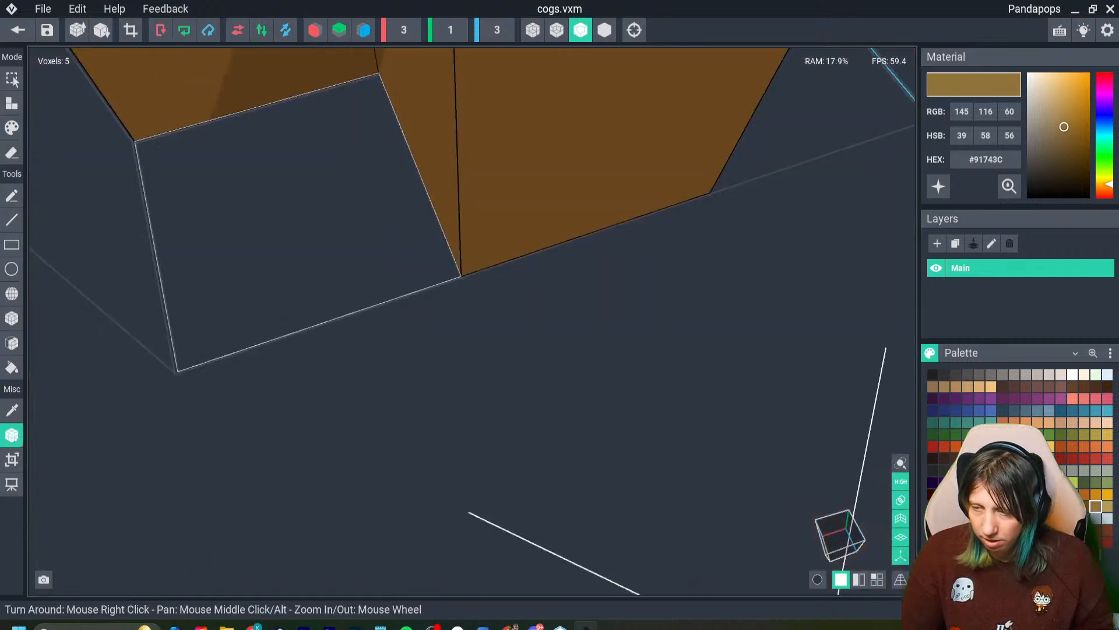
{"action": "scroll", "coordinate": [373, 350], "scroll_direction": "down", "scroll_amount": 2}
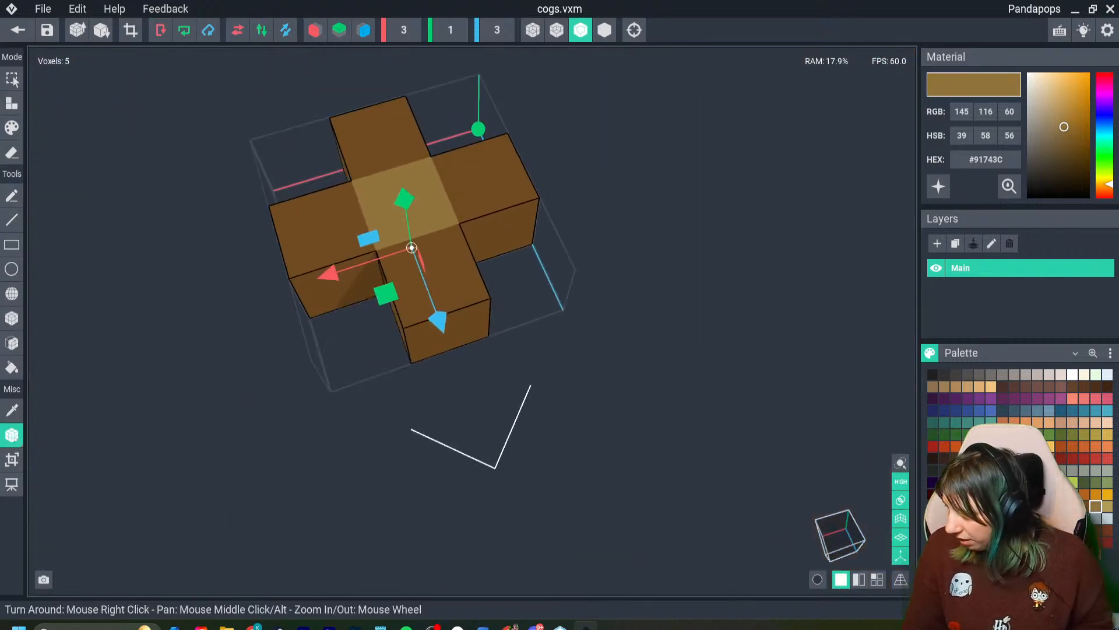
- Paint the cog's centre voxel dark #363131, then close the model, saving its changes
{"action": "left_click", "coordinate": [968, 470]}
{"action": "left_click", "coordinate": [11, 128]}
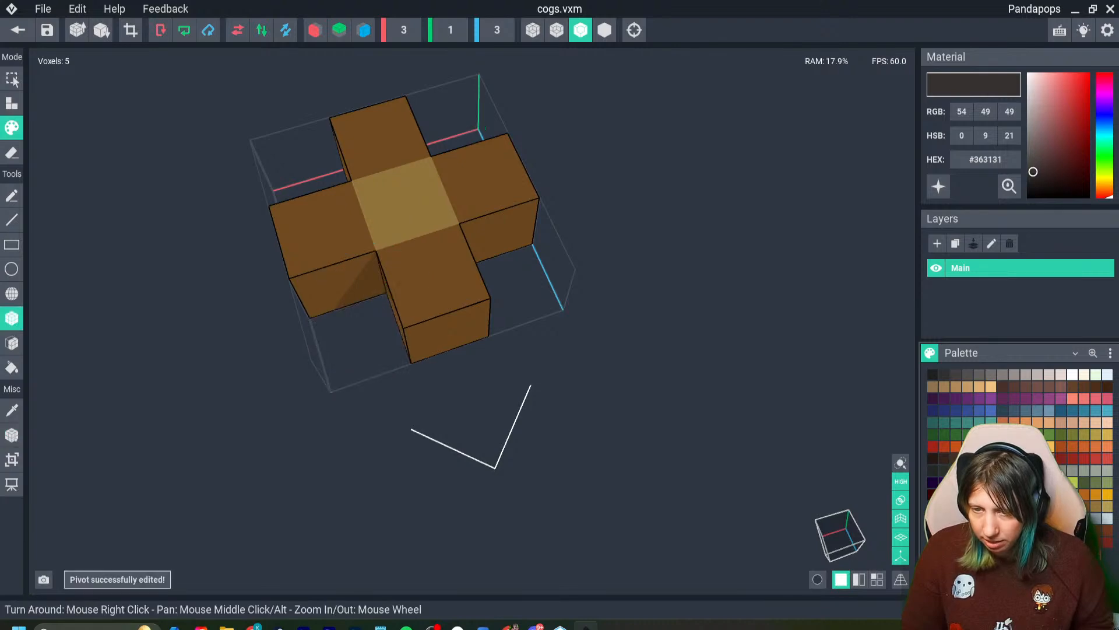
{"action": "left_click", "coordinate": [405, 204]}
{"action": "left_click", "coordinate": [17, 30]}
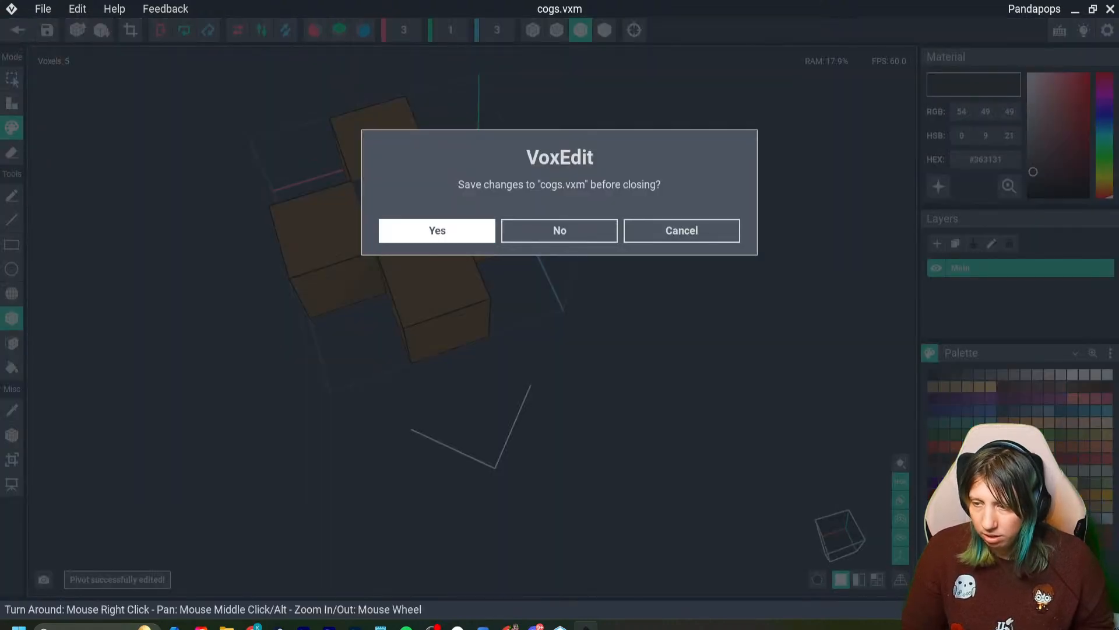
{"action": "left_click", "coordinate": [438, 230]}
- Create a child node named cogs node under the control node
{"action": "left_click", "coordinate": [90, 102]}
{"action": "right_click", "coordinate": [90, 102]}
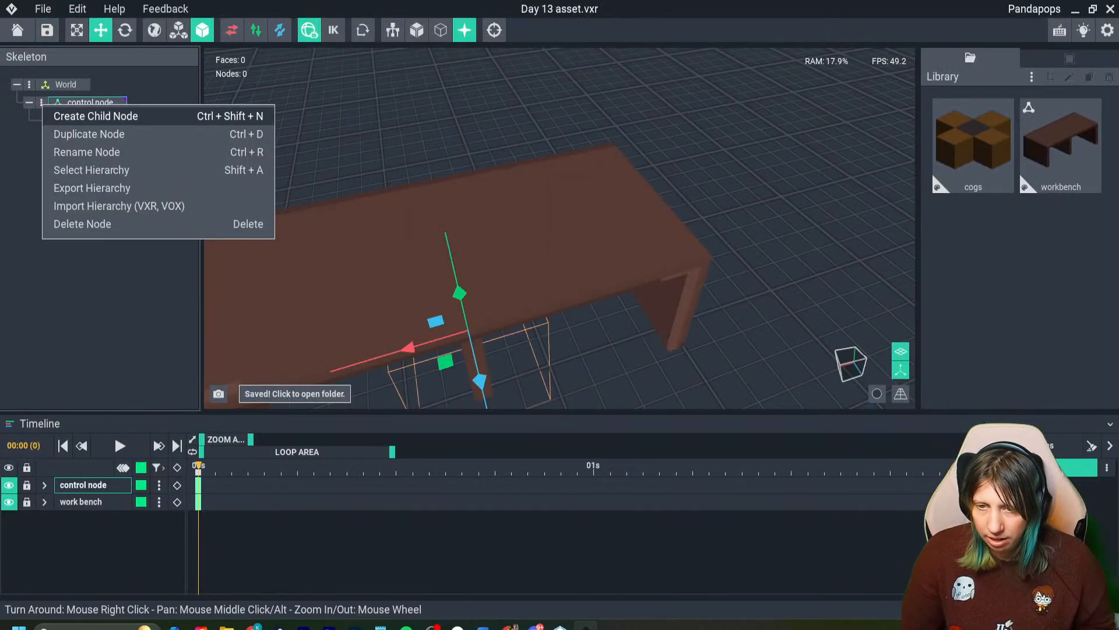
{"action": "left_click", "coordinate": [93, 115]}
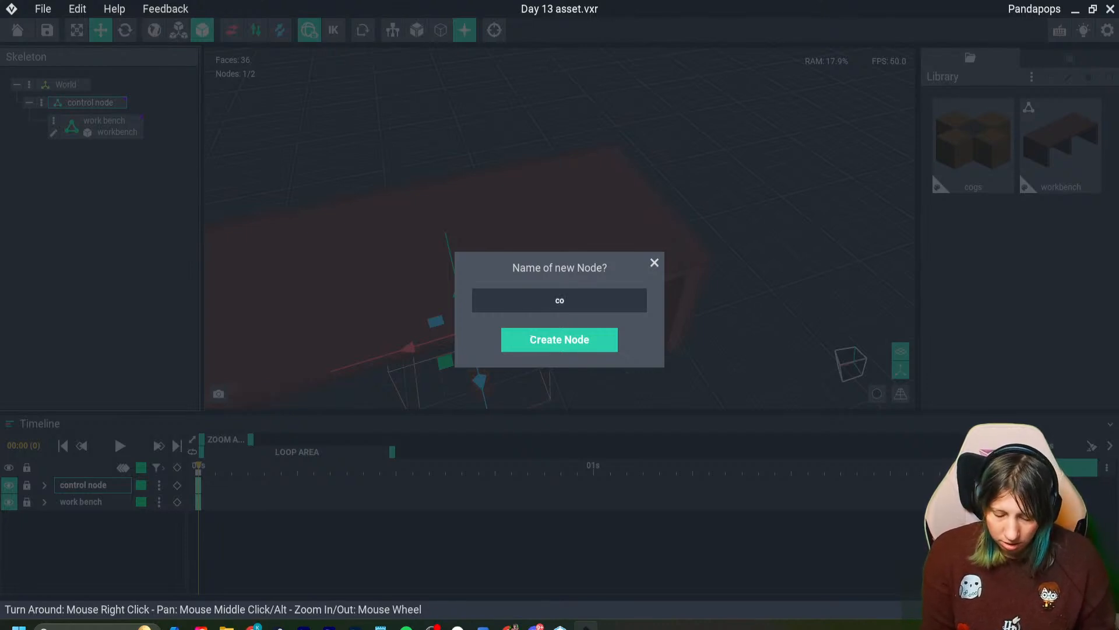
{"action": "type", "text": "cogs node"}
{"action": "key", "text": "Return"}
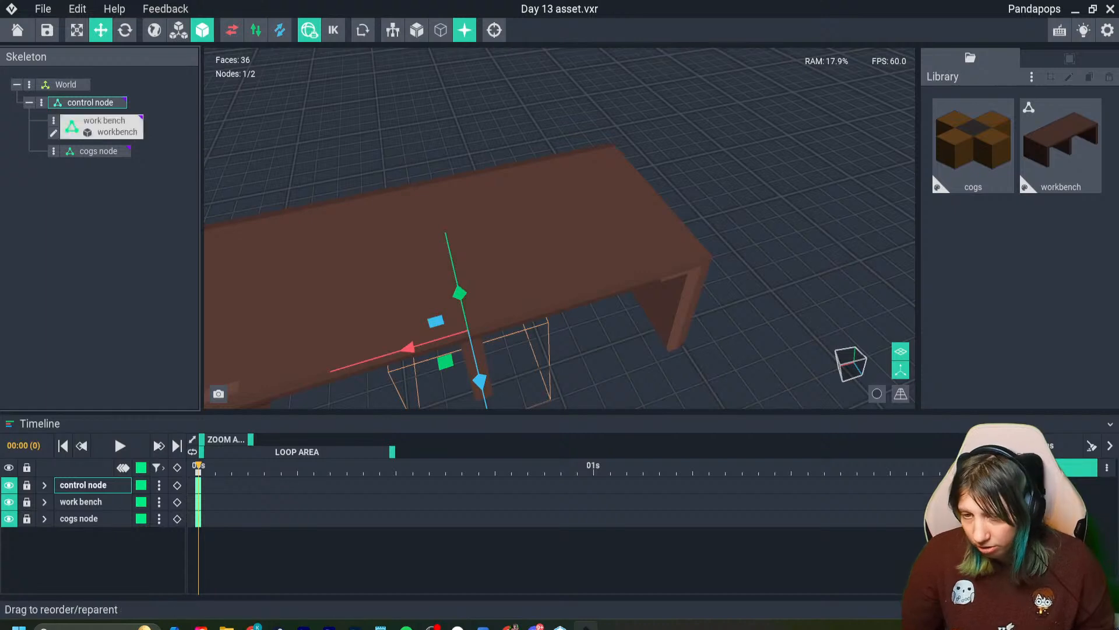
- Create a child node named c1 under the cogs node and attach the cogs model to it
{"action": "left_click", "coordinate": [54, 151]}
{"action": "left_click", "coordinate": [107, 163]}
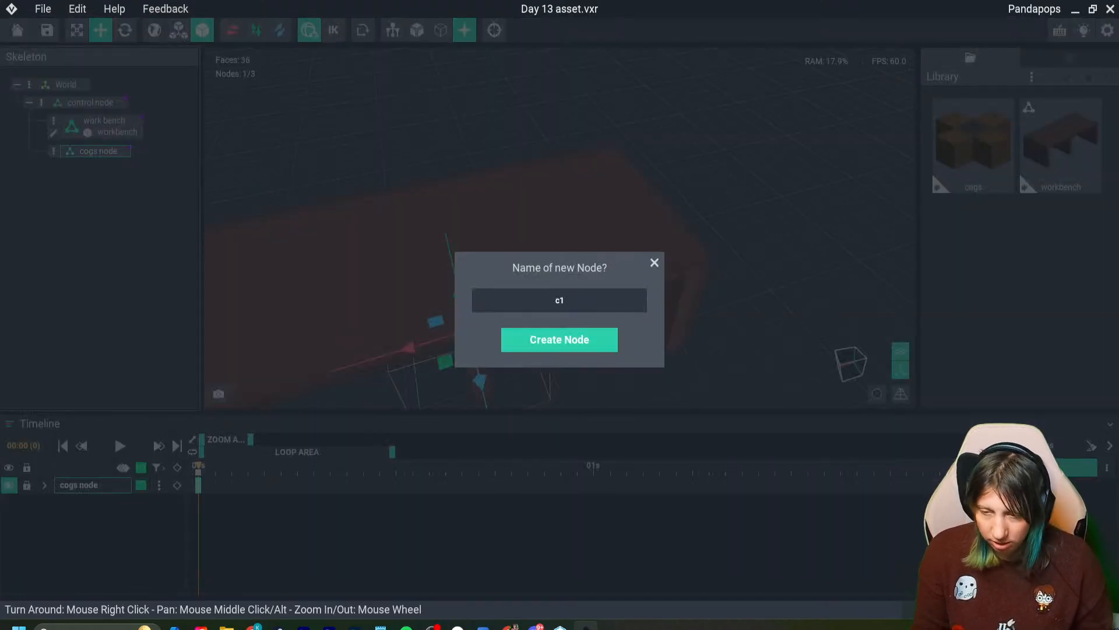
{"action": "type", "text": "c1"}
{"action": "key", "text": "Return"}
{"action": "left_click_drag", "start_coordinate": [973, 146], "coordinate": [100, 175]}
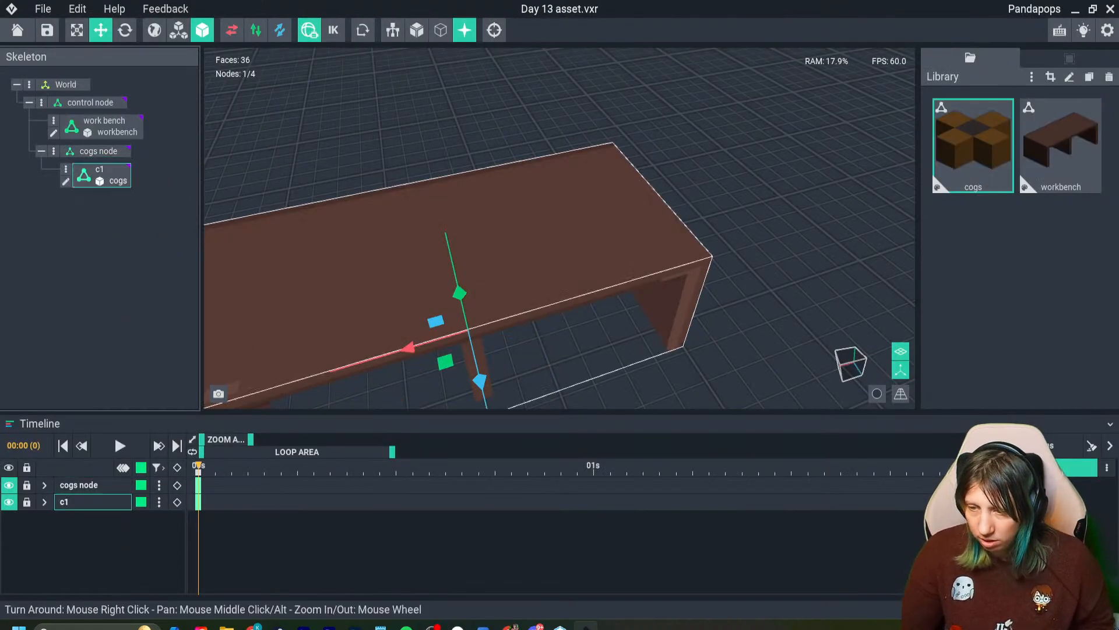
- Raise the c1 cog onto the workbench top and arrange four duplicates of it beside it in two rows
{"action": "left_click_drag", "start_coordinate": [459, 292], "coordinate": [436, 195]}
{"action": "scroll", "coordinate": [467, 280], "scroll_direction": "up", "scroll_amount": 5}
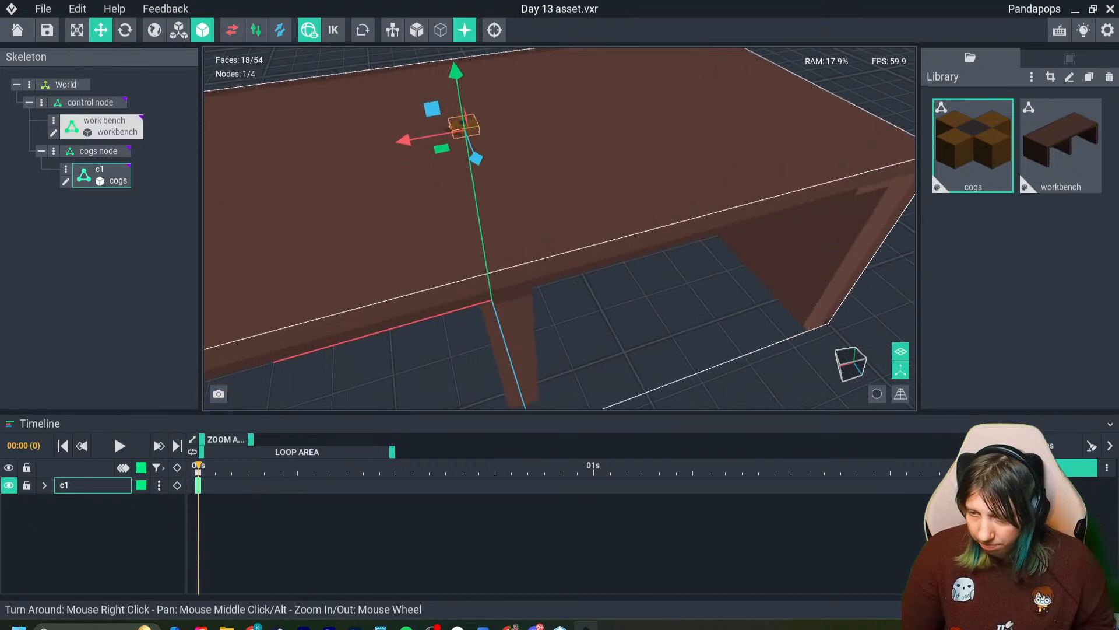
{"action": "middle_click_drag", "start_coordinate": [434, 196], "coordinate": [424, 222]}
{"action": "left_click_drag", "start_coordinate": [389, 169], "coordinate": [436, 163], "text": "shift"}
{"action": "left_click_drag", "start_coordinate": [497, 180], "coordinate": [512, 210], "text": "shift"}
{"action": "left_click_drag", "start_coordinate": [448, 191], "coordinate": [490, 179], "text": "shift"}
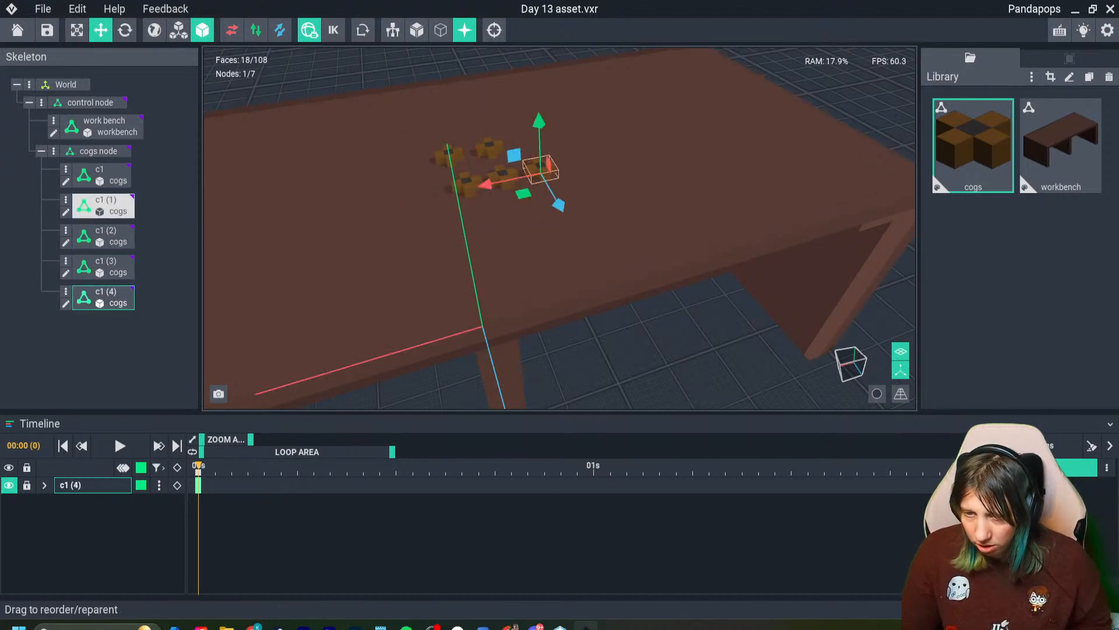
{"action": "left_click", "coordinate": [98, 151]}
{"action": "left_click_drag", "start_coordinate": [475, 288], "coordinate": [476, 292]}
{"action": "right_click_drag", "start_coordinate": [565, 244], "coordinate": [504, 269]}
- Clone the cogs library model as cogs2 and open the clone for editing
{"action": "left_click", "coordinate": [973, 145]}
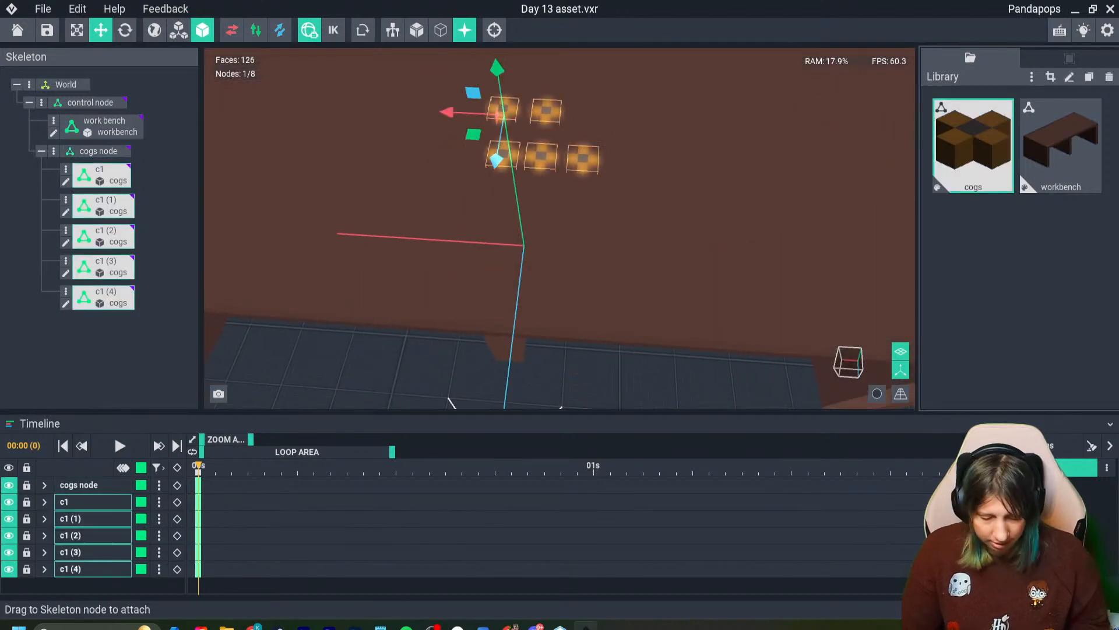
{"action": "key", "text": "ctrl+d"}
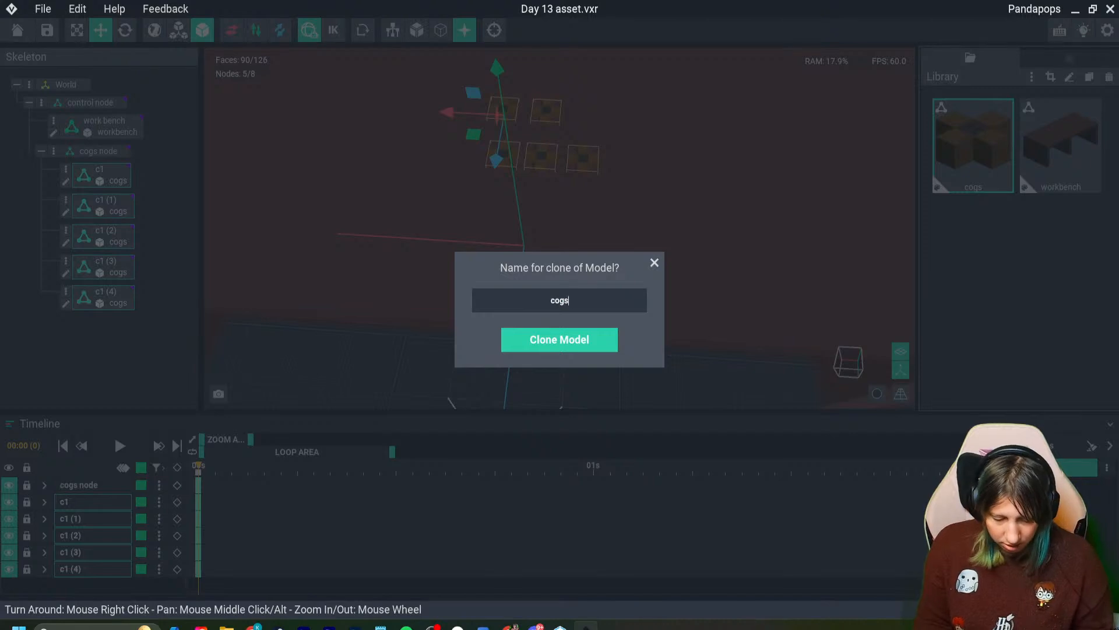
{"action": "type", "text": "2"}
{"action": "key", "text": "Return"}
{"action": "double_click", "coordinate": [1061, 146]}
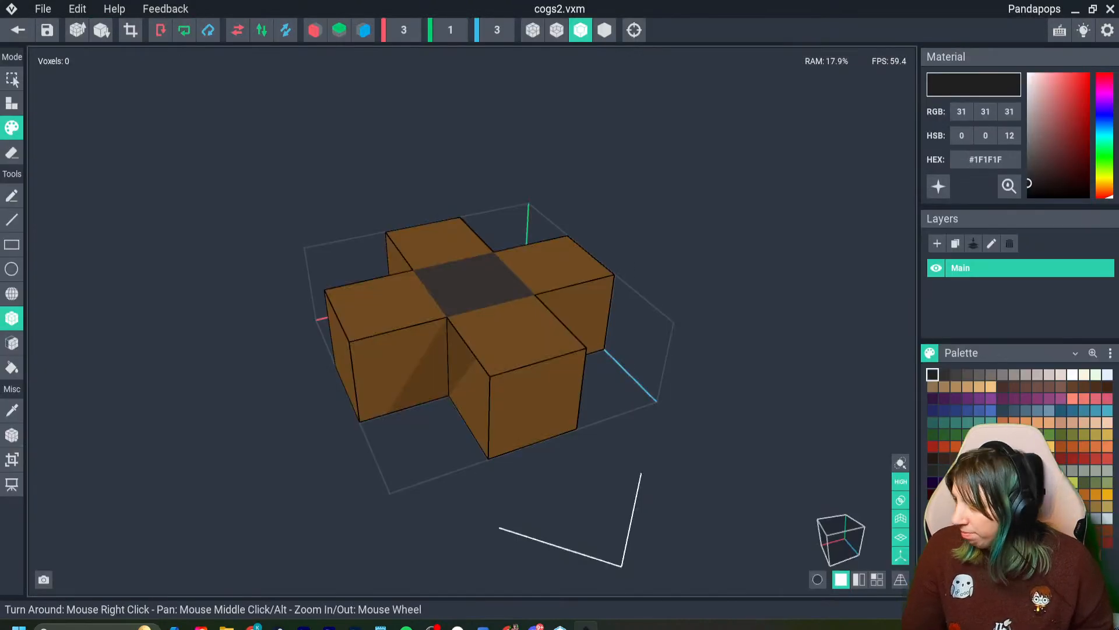
- Resize the cogs2 model volume to 7 × 1 × 9 voxels around the existing cog
{"action": "right_click_drag", "start_coordinate": [633, 318], "coordinate": [513, 339]}
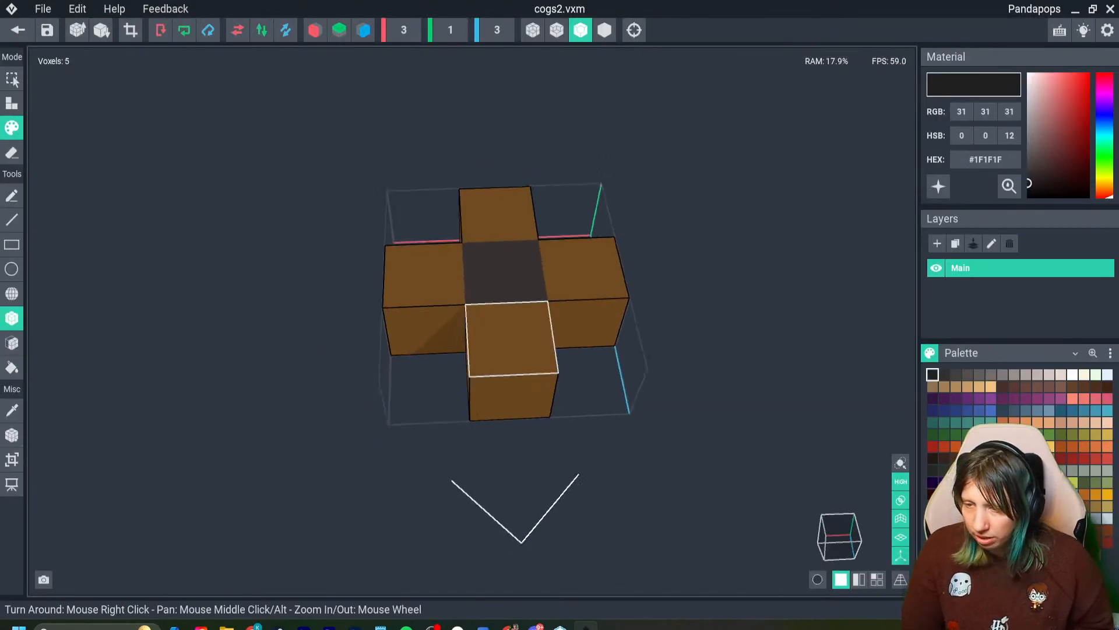
{"action": "scroll", "coordinate": [513, 340], "scroll_direction": "down", "scroll_amount": 3}
{"action": "left_click", "coordinate": [12, 459]}
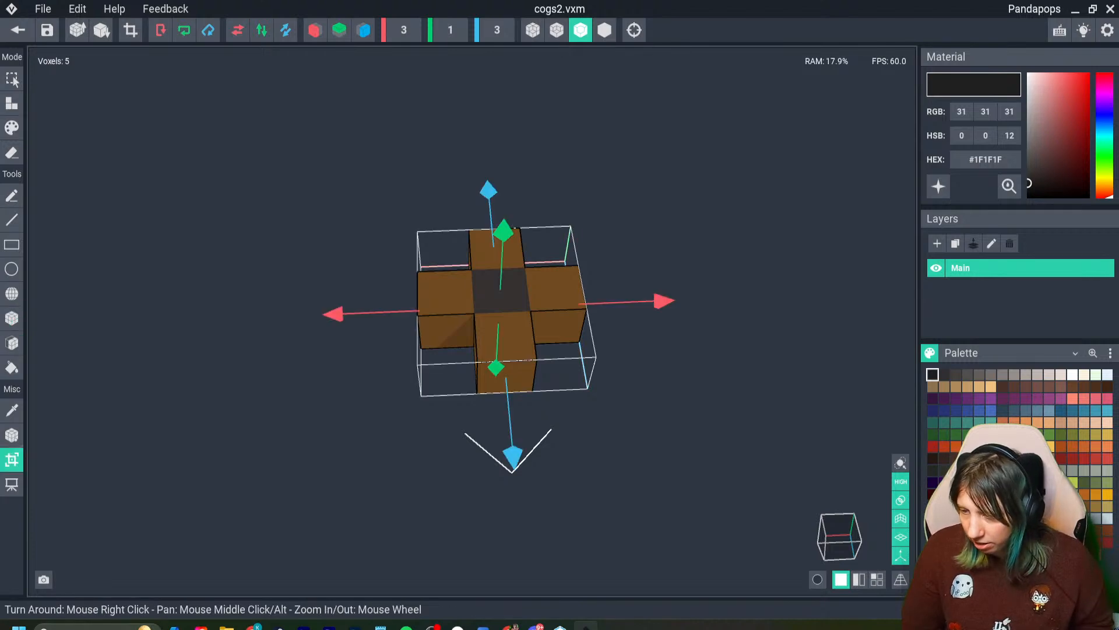
{"action": "left_click_drag", "start_coordinate": [333, 313], "coordinate": [228, 319]}
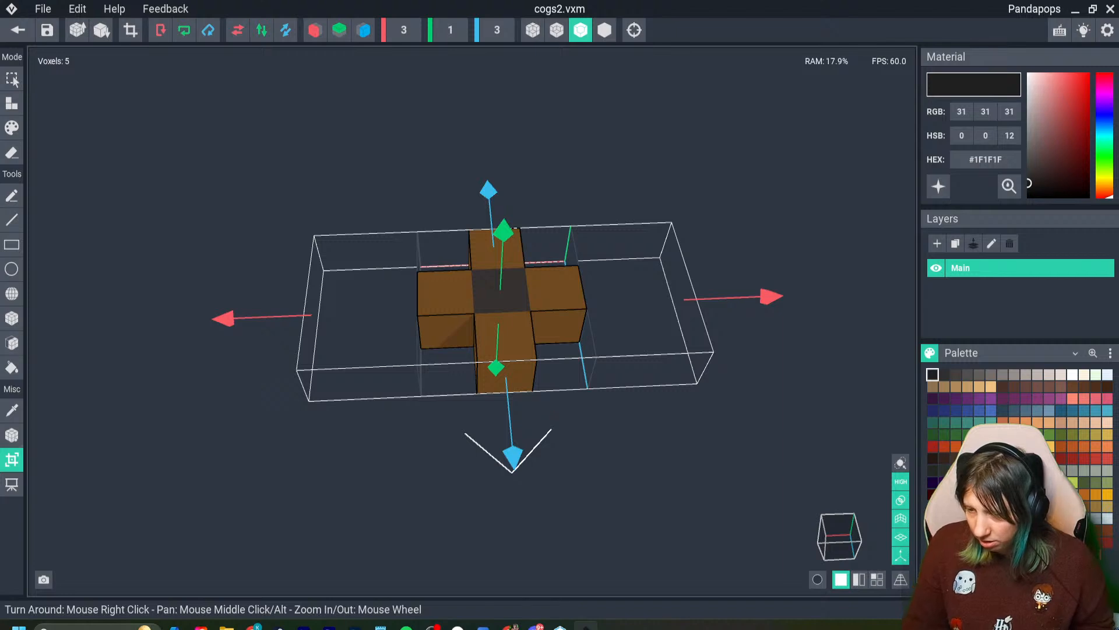
{"action": "scroll", "coordinate": [500, 318], "scroll_direction": "down", "scroll_amount": 5}
{"action": "left_click_drag", "start_coordinate": [507, 434], "coordinate": [515, 527]}
{"action": "key", "text": "Return"}
{"action": "scroll", "coordinate": [546, 379], "scroll_direction": "up", "scroll_amount": 6}
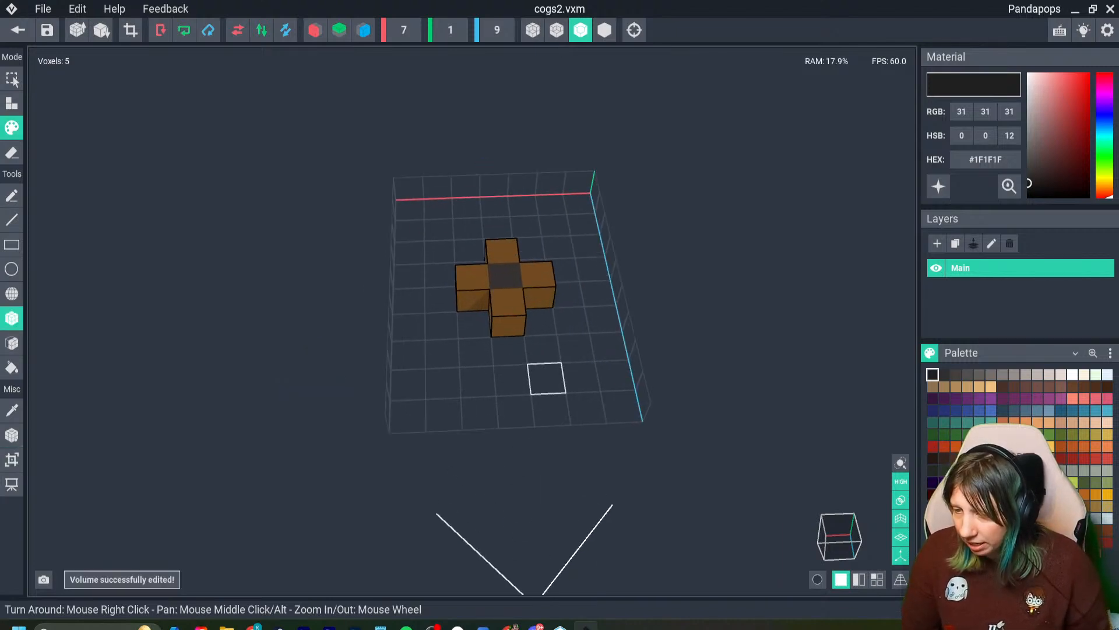
- Erase all five voxels of the copied cog, including its dark centre
{"action": "scroll", "coordinate": [547, 379], "scroll_direction": "up", "scroll_amount": 3}
{"action": "key", "text": "e"}
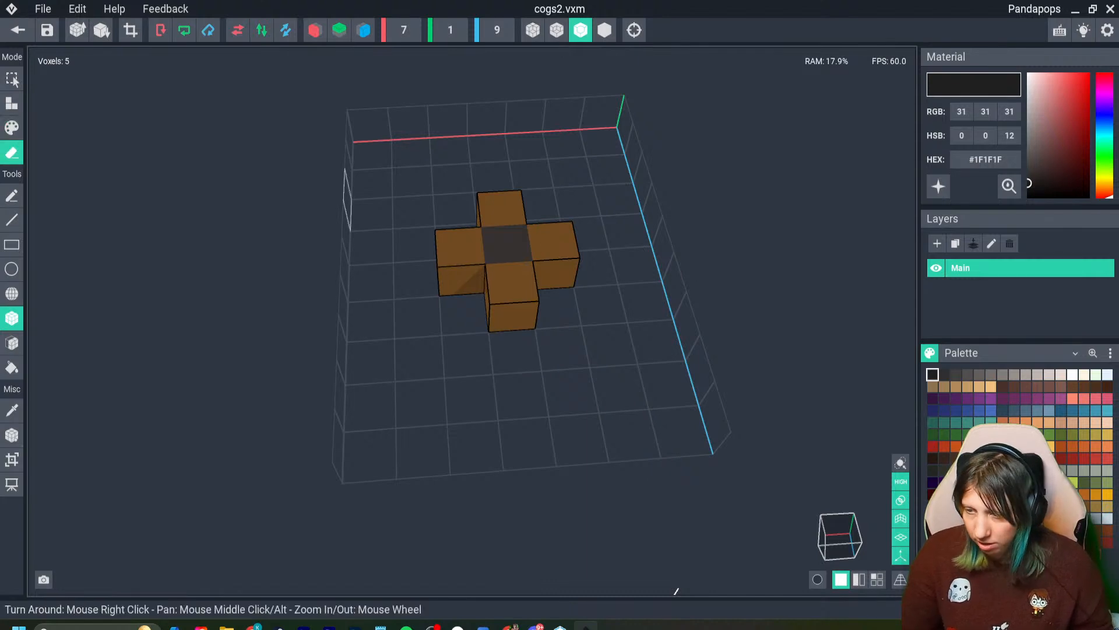
{"action": "left_click", "coordinate": [507, 245]}
{"action": "left_click", "coordinate": [502, 208]}
{"action": "left_click", "coordinate": [553, 241]}
{"action": "left_click", "coordinate": [512, 284]}
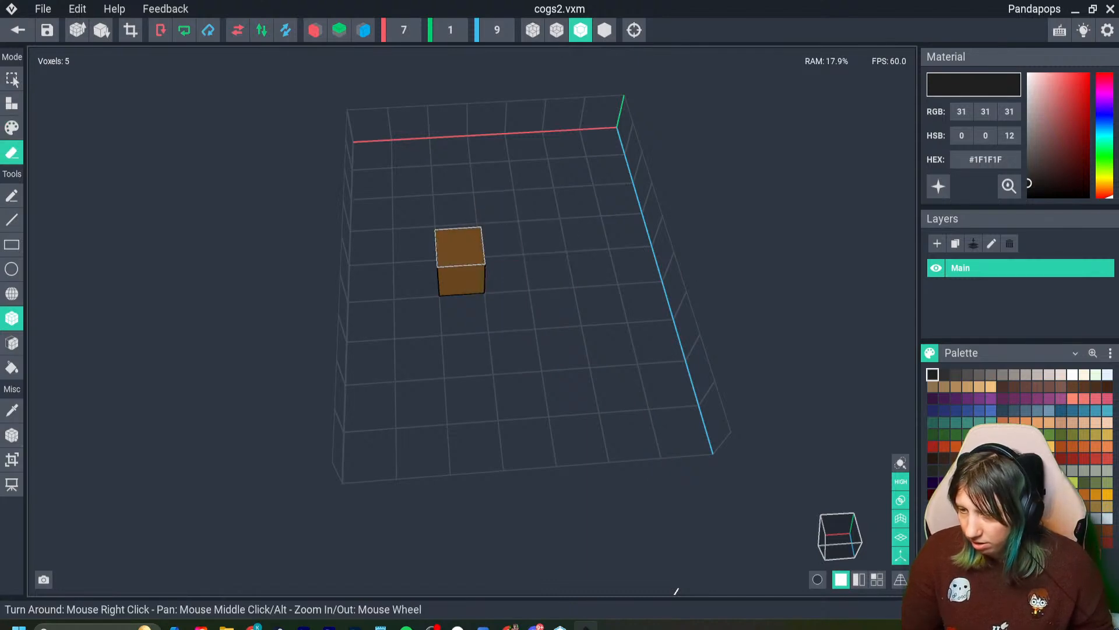
{"action": "left_click", "coordinate": [460, 261]}
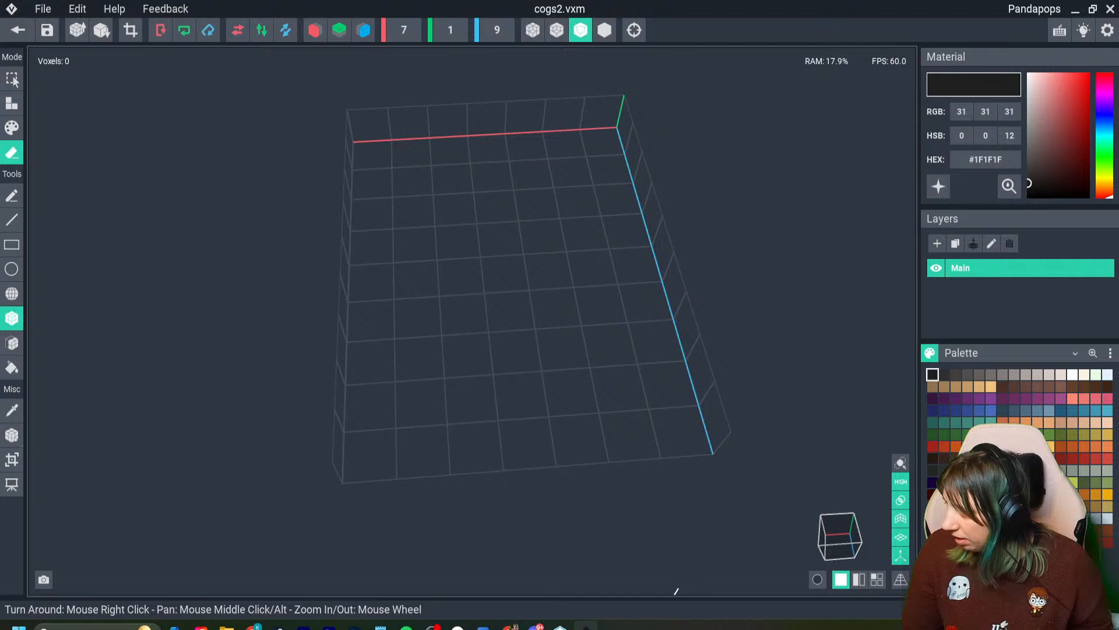
- Save the emptied model, choose grey #746C6A and attach four voxels forming the upper-left part of a ring
{"action": "left_click", "coordinate": [1107, 507]}
{"action": "key", "text": "ctrl+s"}
{"action": "left_click", "coordinate": [1061, 519]}
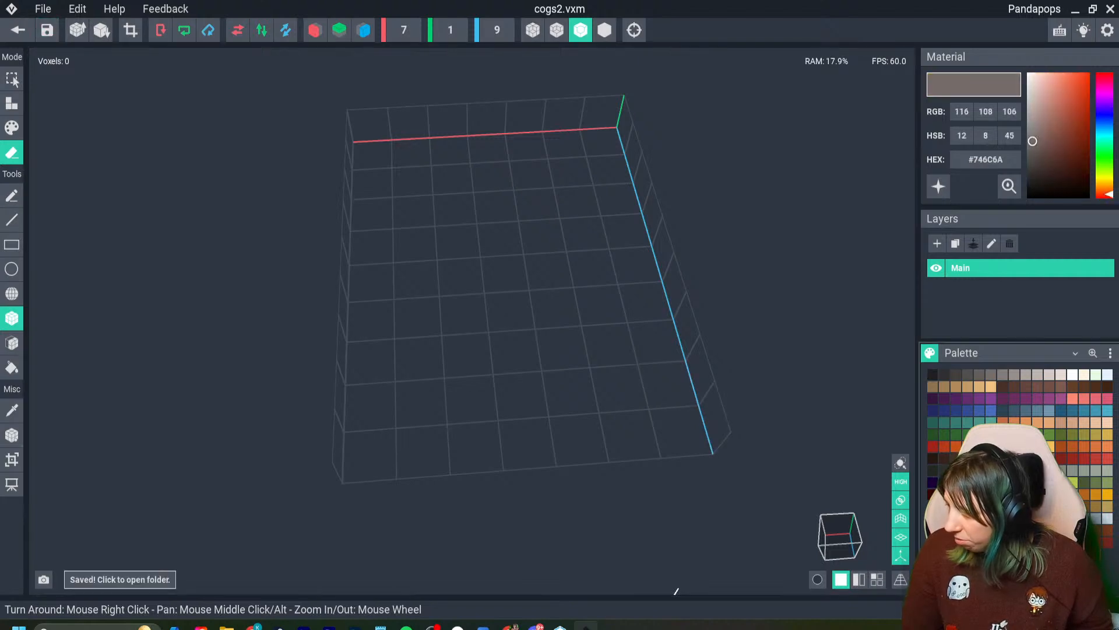
{"action": "left_click", "coordinate": [12, 103]}
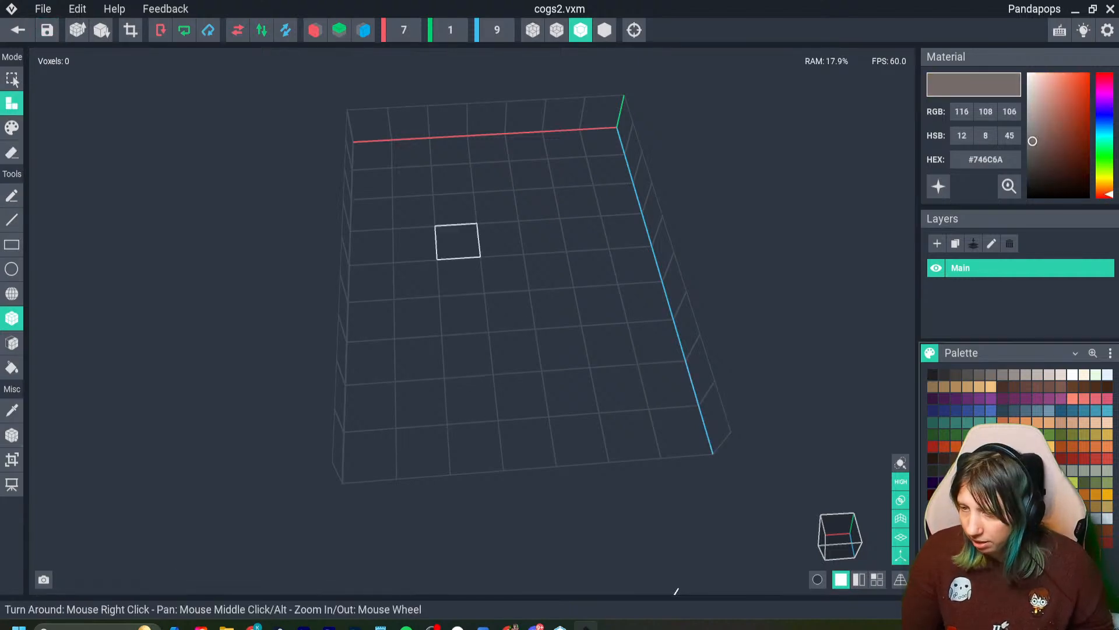
{"action": "left_click", "coordinate": [498, 205]}
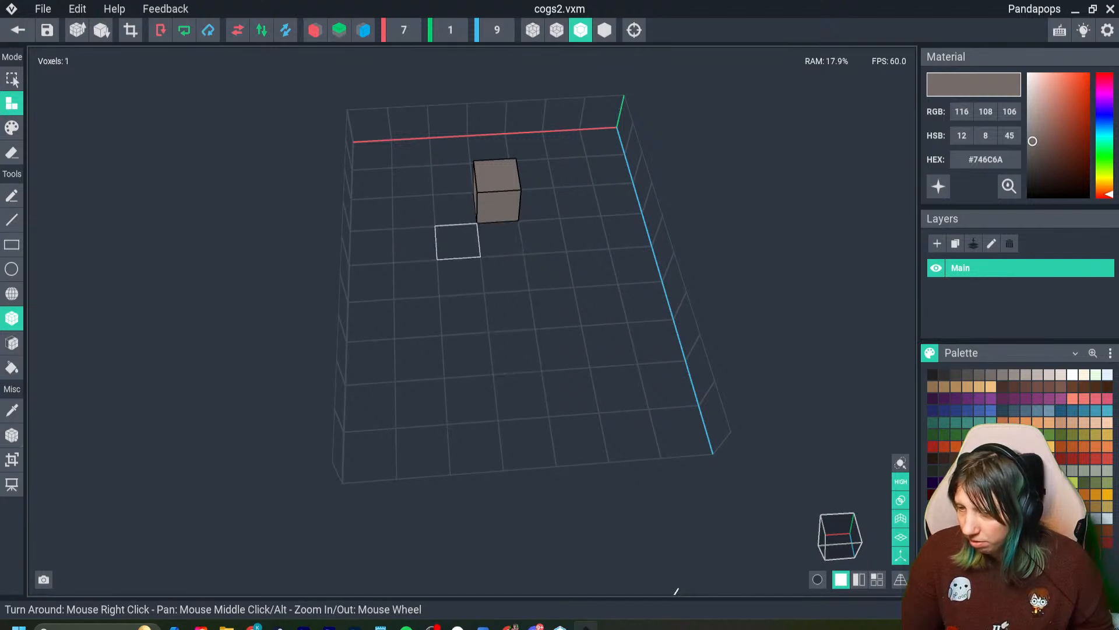
{"action": "left_click", "coordinate": [457, 241]}
{"action": "left_click", "coordinate": [415, 282]}
{"action": "left_click", "coordinate": [415, 282]}
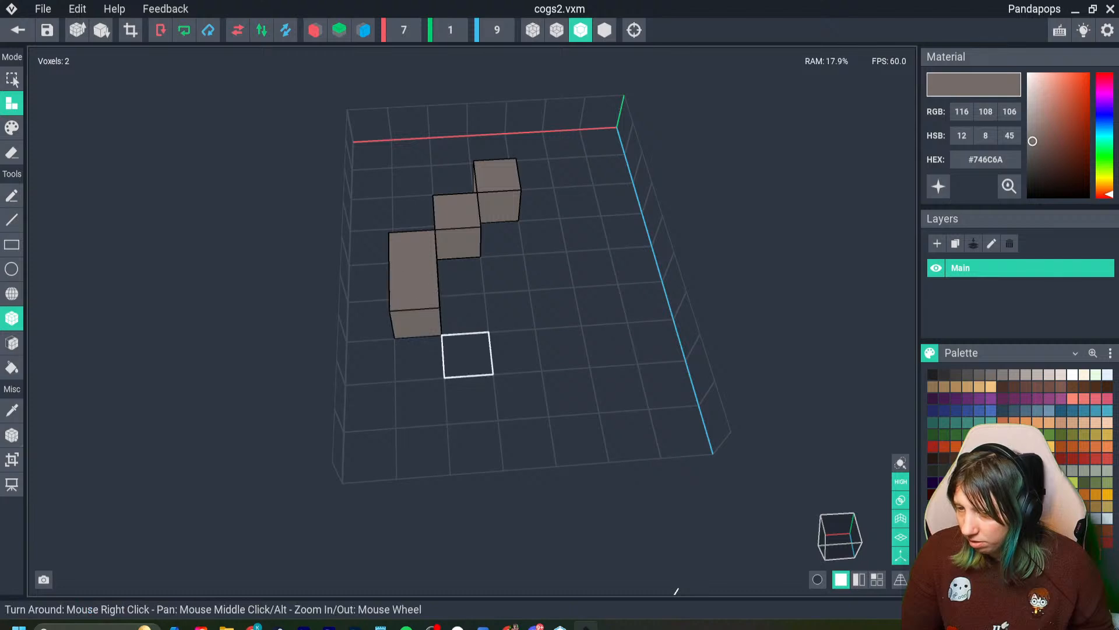
- Complete the ring outline with six more grey voxels around its lower and right sides
{"action": "left_click", "coordinate": [467, 354]}
{"action": "left_click", "coordinate": [523, 395]}
{"action": "left_click", "coordinate": [563, 349]}
{"action": "left_click", "coordinate": [563, 348]}
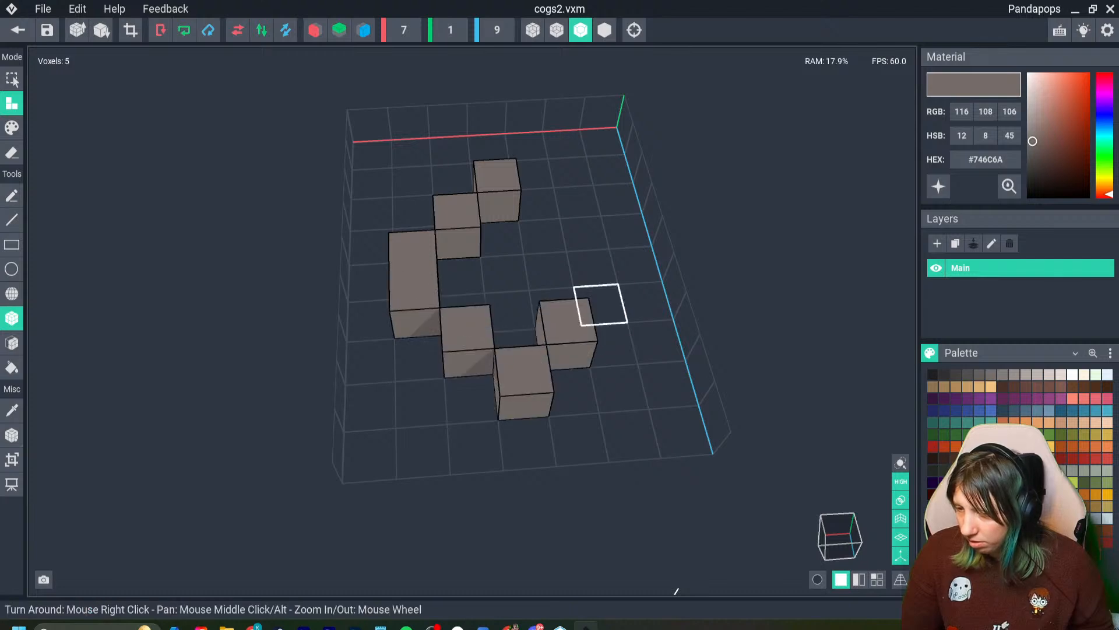
{"action": "left_click", "coordinate": [600, 305]}
{"action": "left_click", "coordinate": [591, 262]}
{"action": "key", "text": "ctrl+z"}
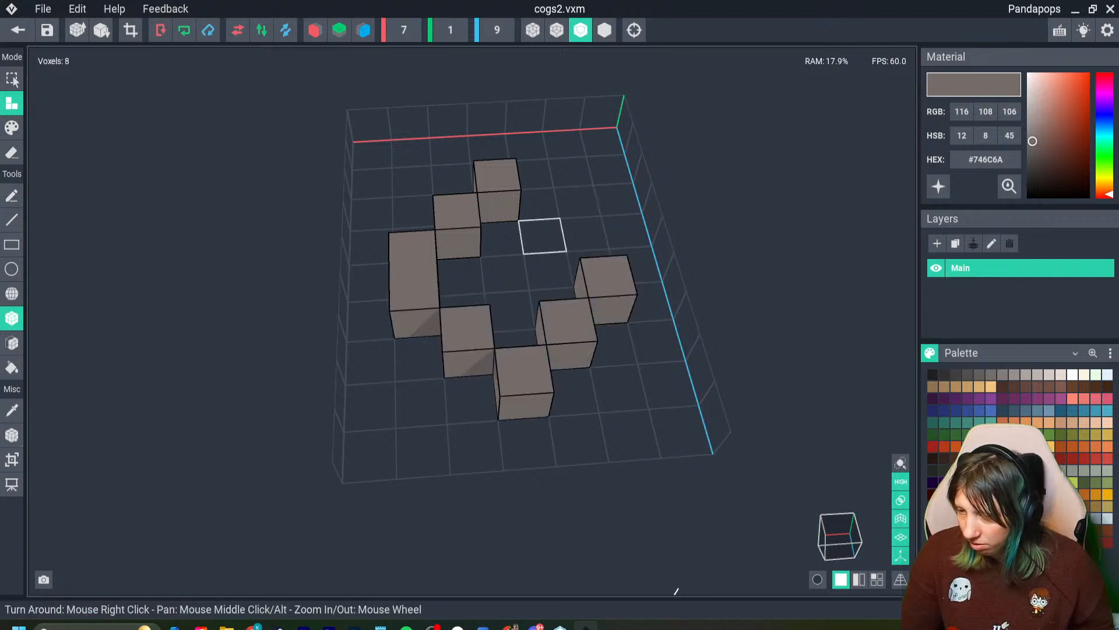
{"action": "left_click", "coordinate": [542, 235]}
{"action": "left_click", "coordinate": [591, 267]}
{"action": "right_click_drag", "start_coordinate": [493, 333], "coordinate": [485, 382]}
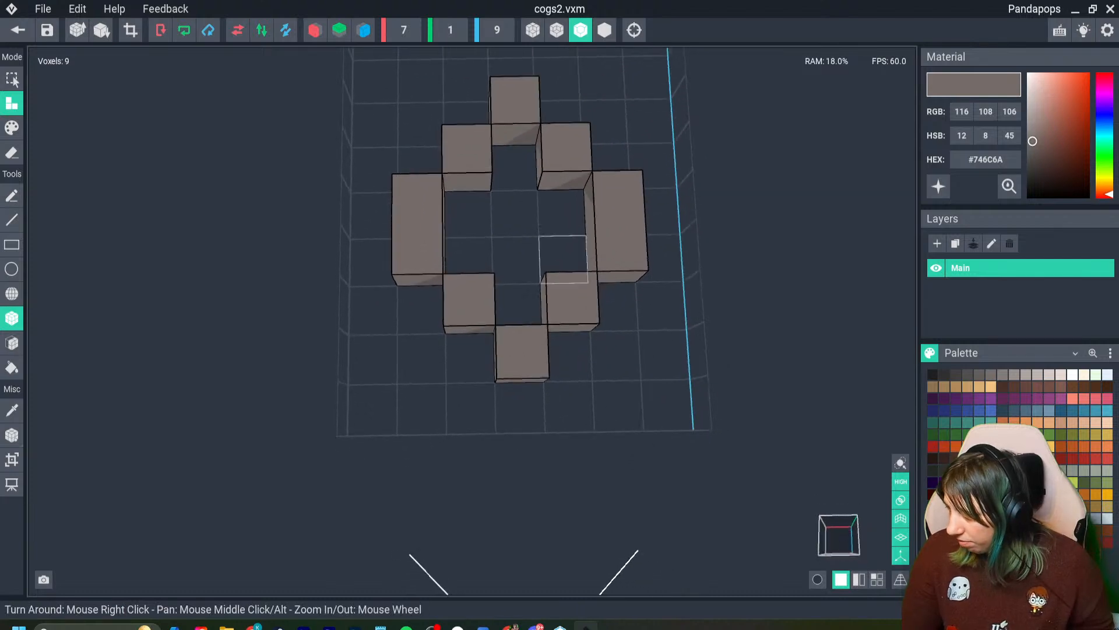
- Attach two darker grey #4C4646 voxels as a vertical core in the middle of the ring
{"action": "left_click", "coordinate": [968, 375]}
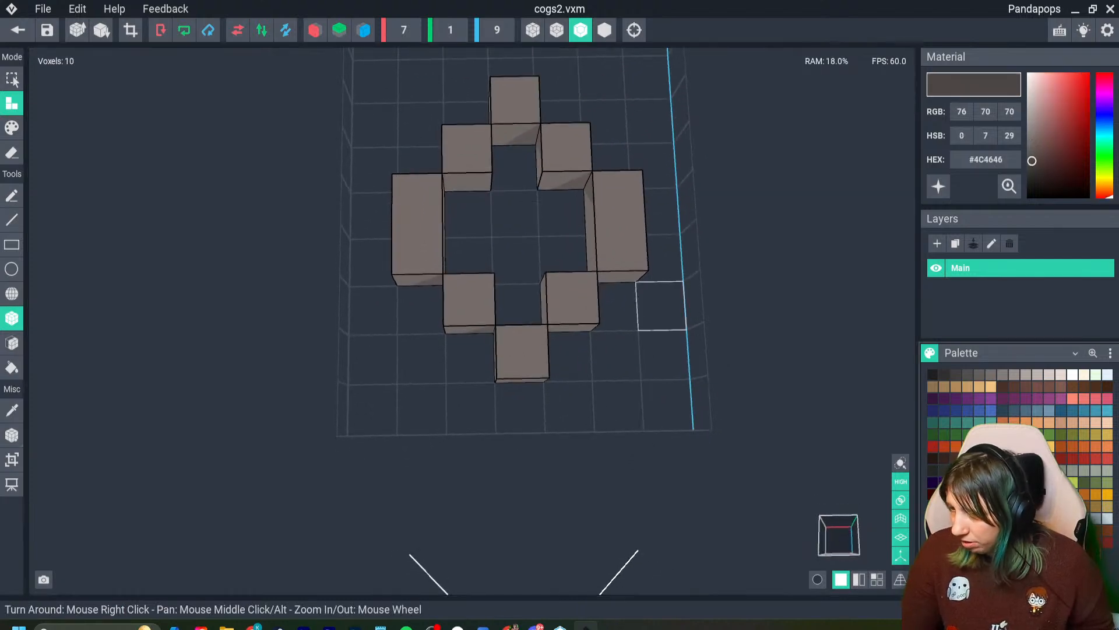
{"action": "left_click", "coordinate": [515, 214]}
{"action": "left_click", "coordinate": [517, 251]}
{"action": "scroll", "coordinate": [467, 355], "scroll_direction": "down", "scroll_amount": 2}
{"action": "scroll", "coordinate": [474, 353], "scroll_direction": "down", "scroll_amount": 2}
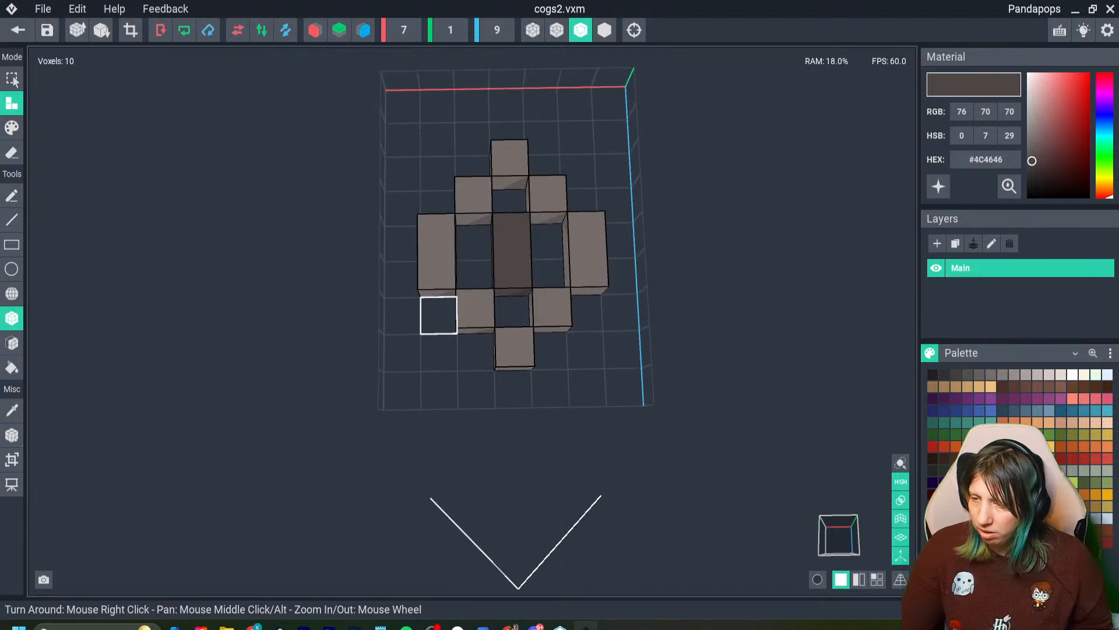
- Crop the cogs2 model's volume to fit its voxels
{"action": "left_click", "coordinate": [131, 30]}
{"action": "scroll", "coordinate": [492, 332], "scroll_direction": "down", "scroll_amount": 3}
{"action": "mouse_move", "coordinate": [492, 332]}
{"action": "right_mouse_down"}
{"action": "mouse_move", "coordinate": [479, 334]}
{"action": "mouse_move", "coordinate": [492, 327]}
{"action": "right_mouse_up"}
- Set the cogs2 model's pivot to its center and save the model while returning to the Day 13 asset
{"action": "left_click", "coordinate": [12, 435]}
{"action": "right_click", "coordinate": [12, 435]}
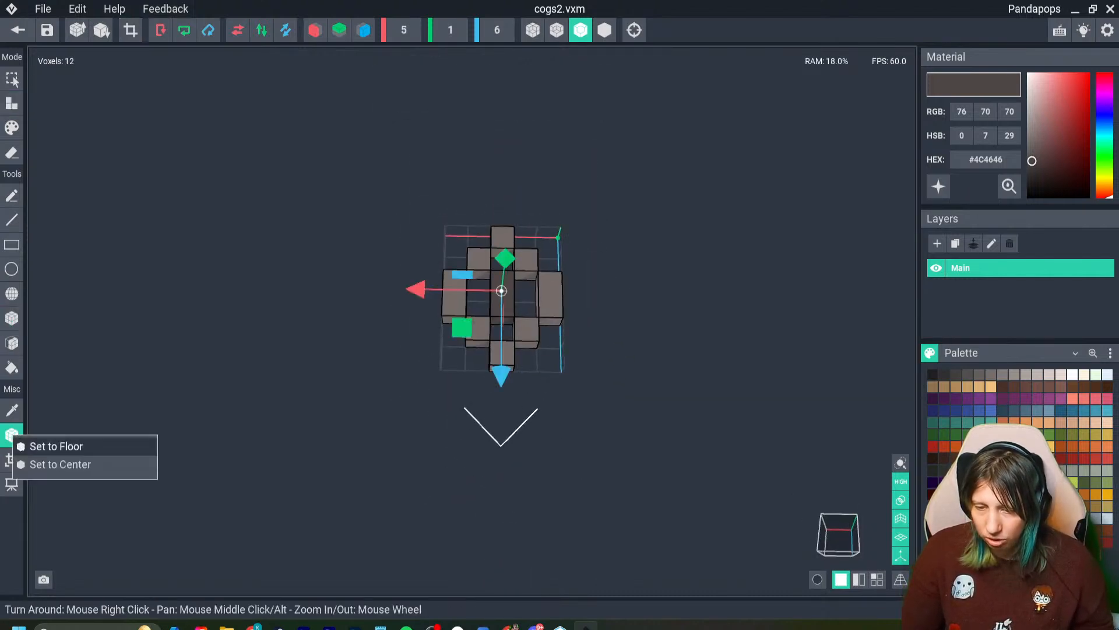
{"action": "left_click", "coordinate": [44, 465]}
{"action": "left_click", "coordinate": [18, 29]}
{"action": "key", "text": "Return"}
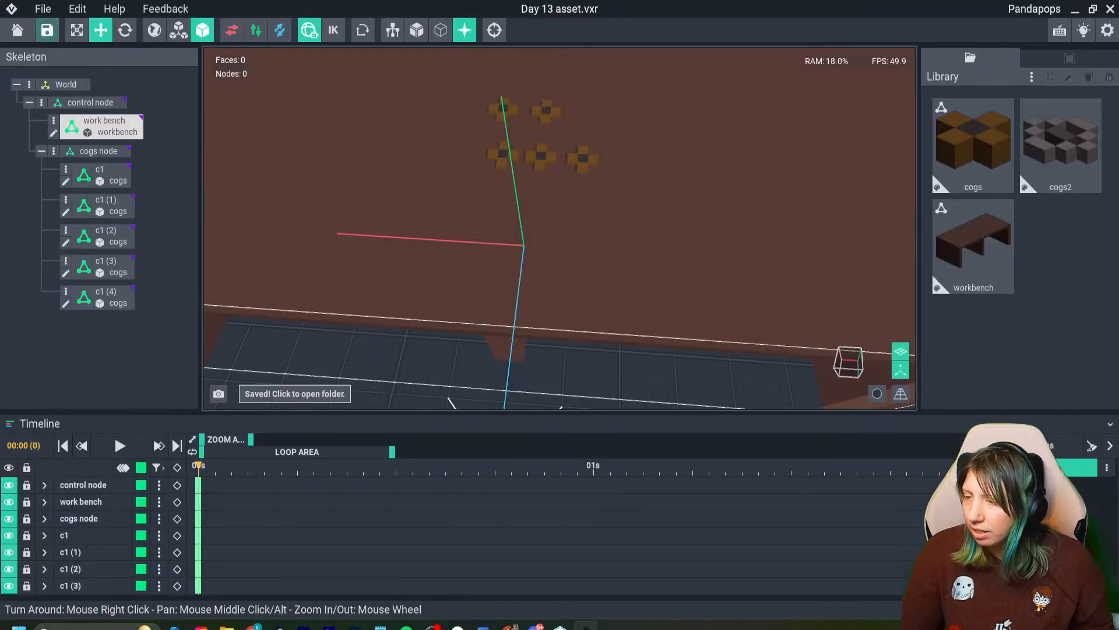
- Assign the grey cogs2 model to nodes c1 (4) and c1 in place of the brown cogs
{"action": "left_click_drag", "start_coordinate": [583, 157], "coordinate": [583, 155]}
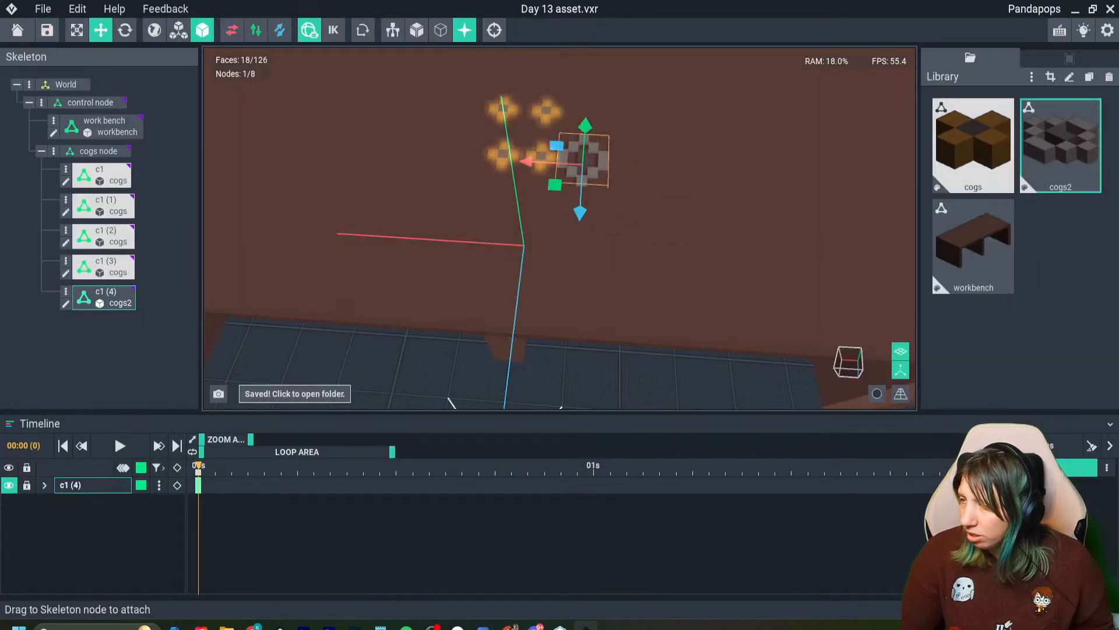
{"action": "left_click_drag", "start_coordinate": [1048, 149], "coordinate": [505, 107]}
- Rotate the grey cogs c1 and c1 (4) about the vertical axis, and the brown cog c1 (2) to about 347°
{"action": "scroll", "coordinate": [519, 158], "scroll_direction": "up", "scroll_amount": 2}
{"action": "scroll", "coordinate": [489, 292], "scroll_direction": "up", "scroll_amount": 2}
{"action": "middle_click_drag", "start_coordinate": [489, 291], "coordinate": [456, 381]}
{"action": "right_click_drag", "start_coordinate": [456, 382], "coordinate": [456, 395]}
{"action": "left_click", "coordinate": [124, 30]}
{"action": "left_click_drag", "start_coordinate": [442, 162], "coordinate": [407, 153]}
{"action": "left_click", "coordinate": [402, 163]}
{"action": "left_click", "coordinate": [586, 204]}
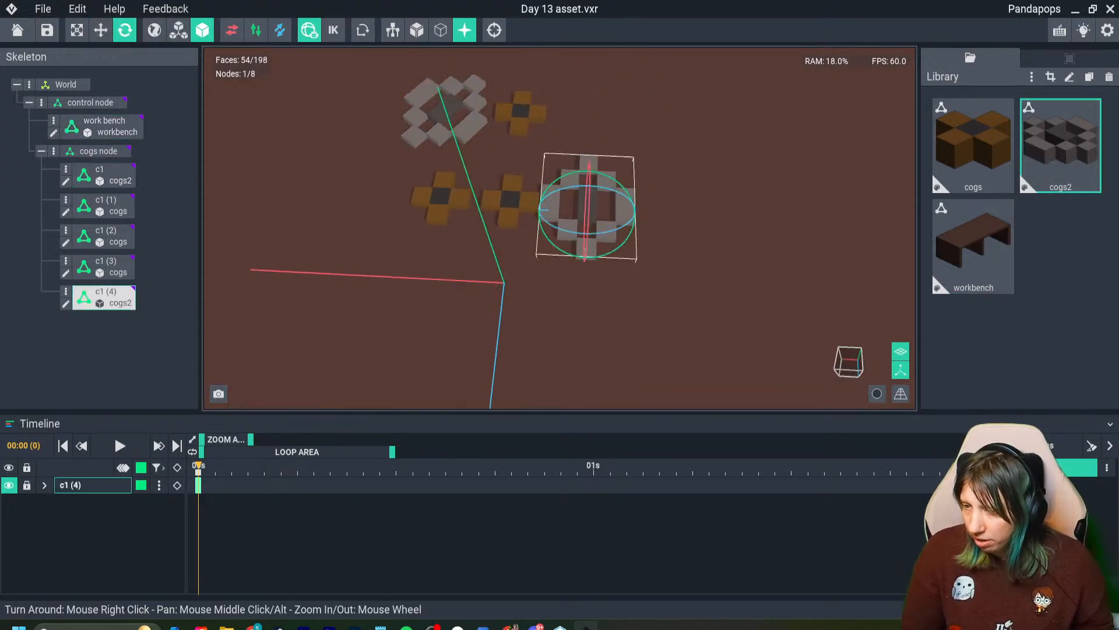
{"action": "left_click", "coordinate": [510, 199]}
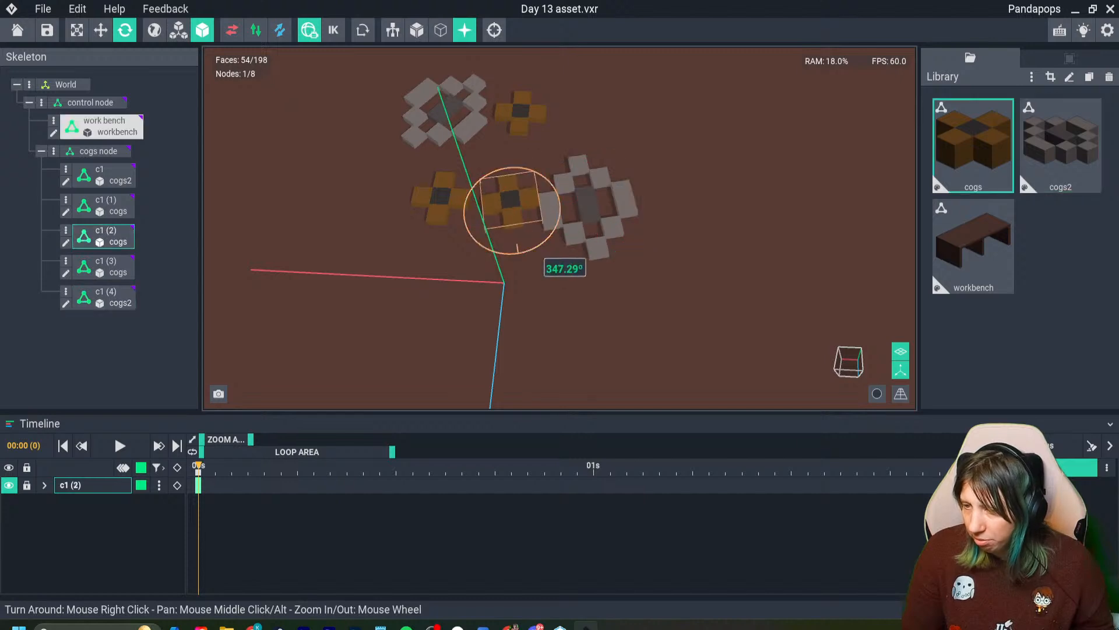
- Shift the brown cog c1 (2) against the grey cog c1 (4), and the brown cog c1 (3) against the grey cog c1
{"action": "key", "text": "w"}
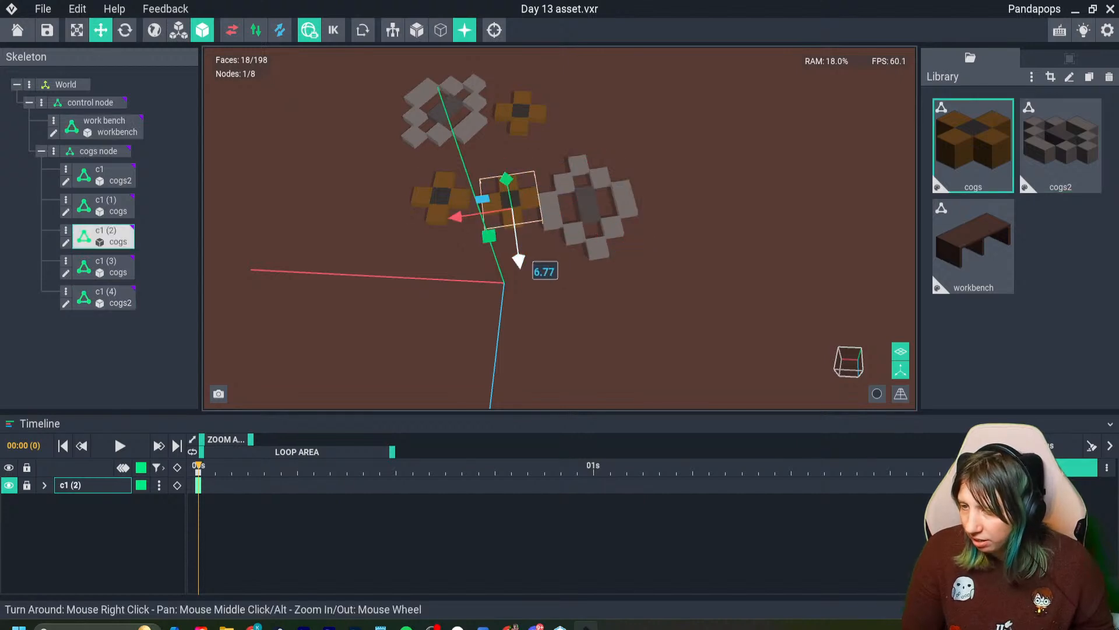
{"action": "left_click_drag", "start_coordinate": [517, 254], "coordinate": [511, 241]}
{"action": "left_click_drag", "start_coordinate": [456, 202], "coordinate": [469, 205]}
{"action": "left_click", "coordinate": [442, 201]}
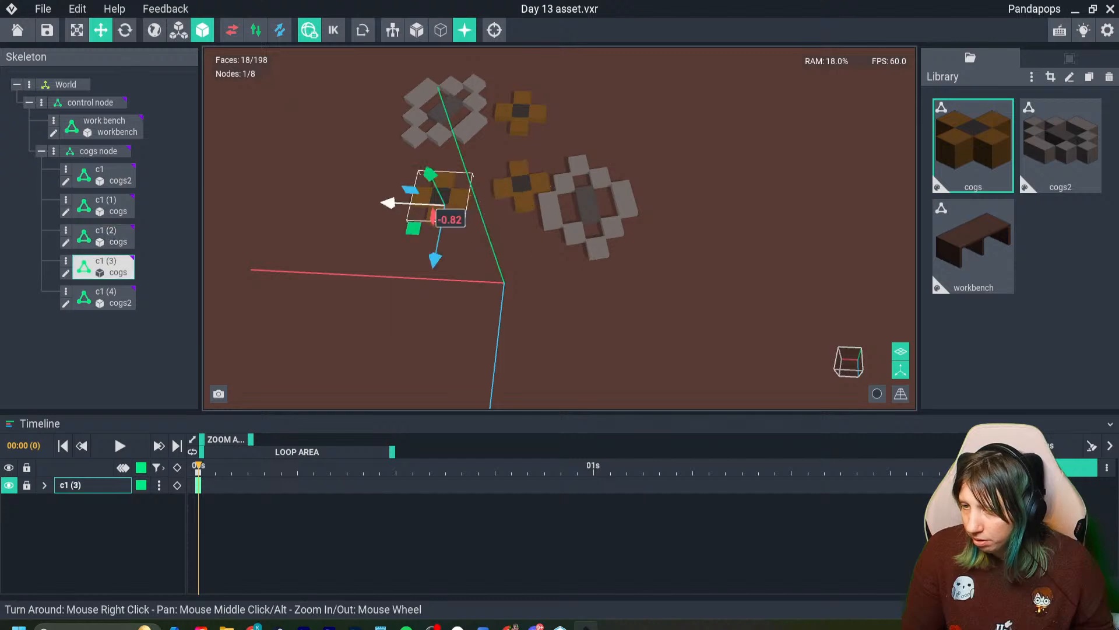
{"action": "left_click_drag", "start_coordinate": [437, 259], "coordinate": [441, 228]}
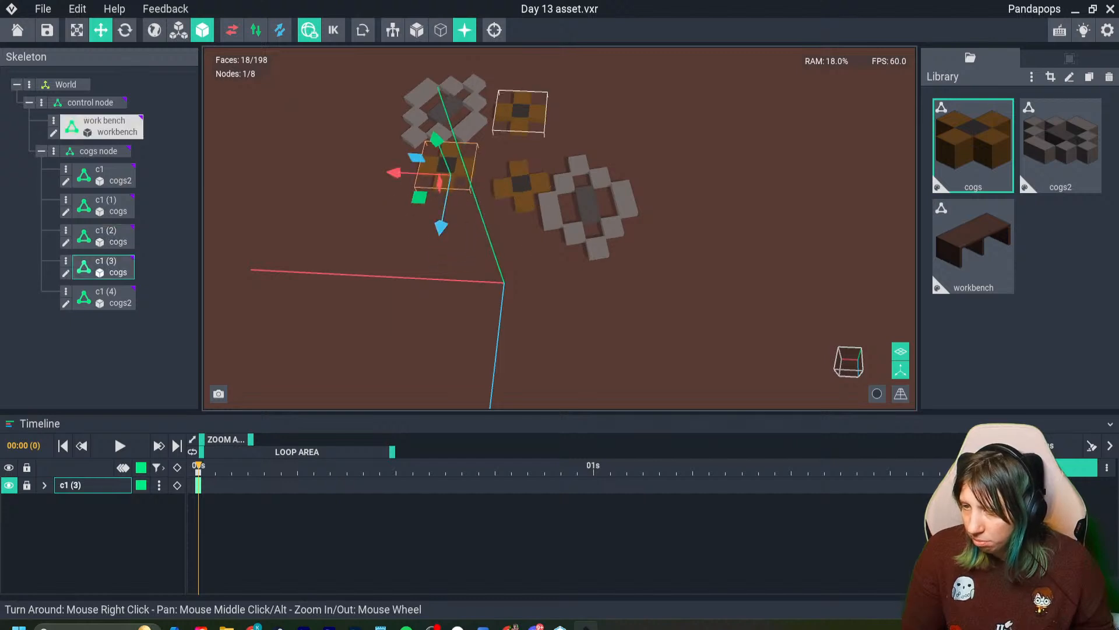
- Move the brown cog c1 (1) across to sit against the back edge of the grey cog c1 (4)
{"action": "left_click", "coordinate": [520, 114]}
{"action": "left_click_drag", "start_coordinate": [466, 122], "coordinate": [551, 140]}
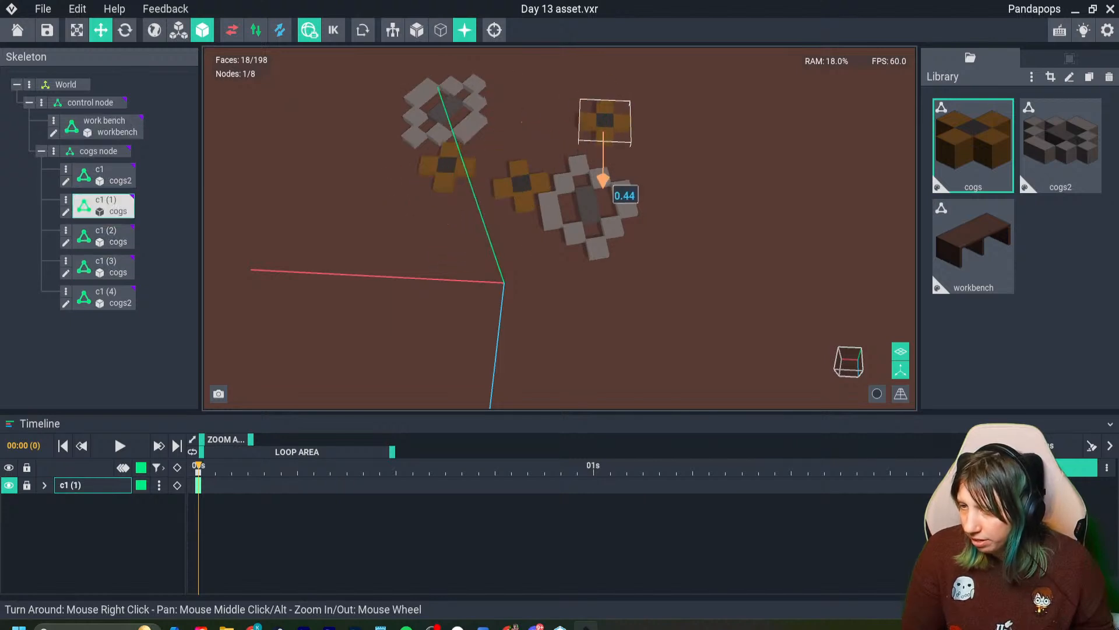
{"action": "left_click_drag", "start_coordinate": [602, 174], "coordinate": [603, 194]}
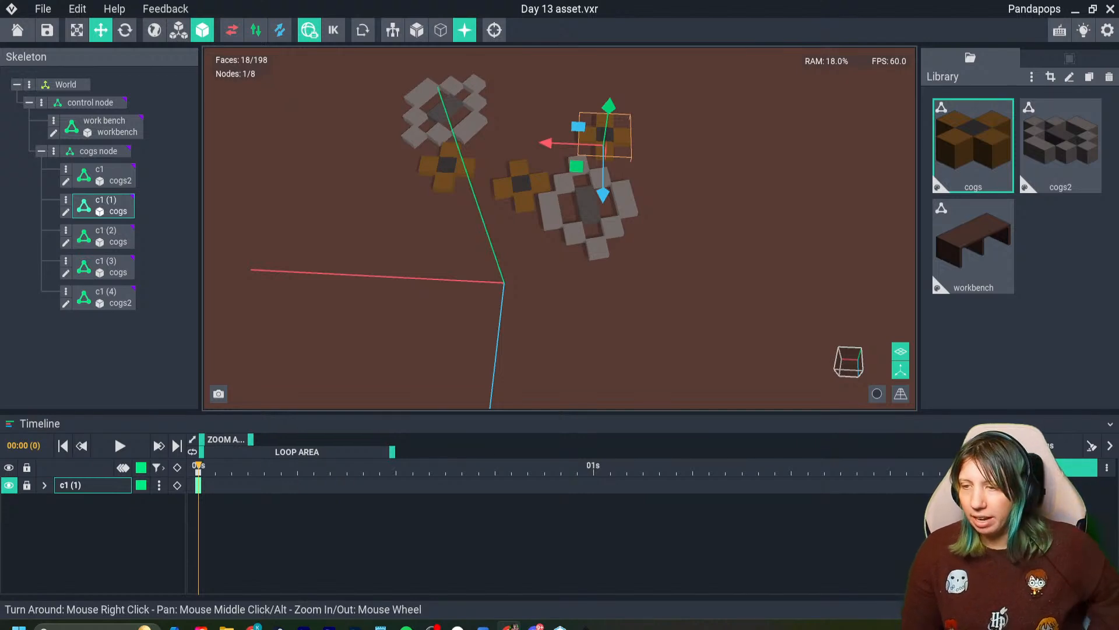
- Open the cogs2 model in place and try shifting its pivot along the blue axis, discarding the changes on return
{"action": "double_click", "coordinate": [446, 111]}
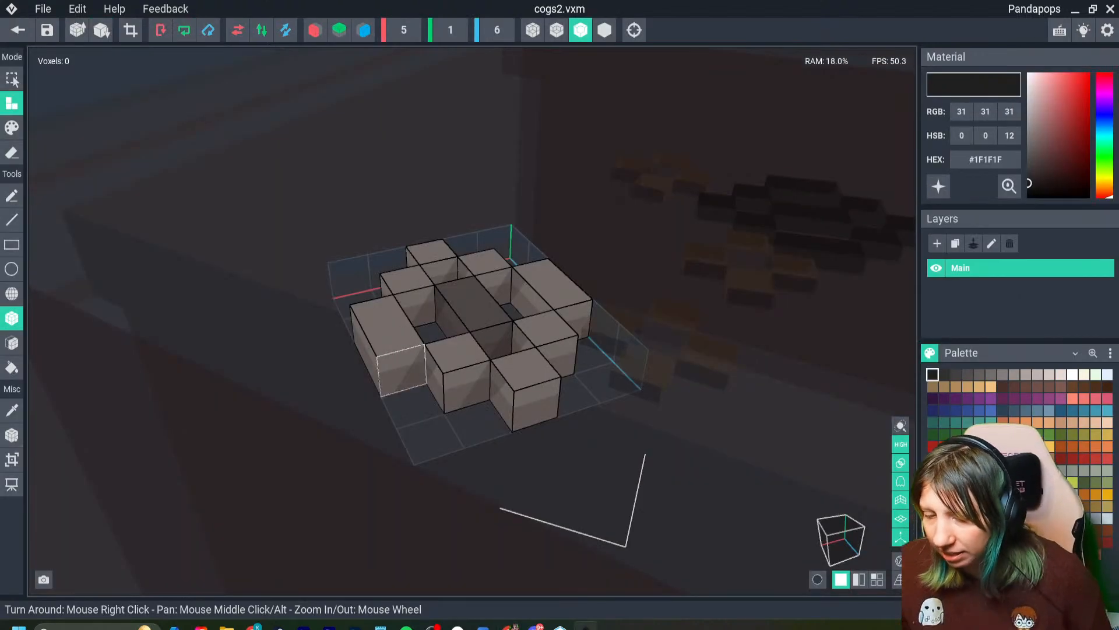
{"action": "right_click_drag", "start_coordinate": [403, 371], "coordinate": [333, 408]}
{"action": "scroll", "coordinate": [472, 321], "scroll_direction": "down", "scroll_amount": 1}
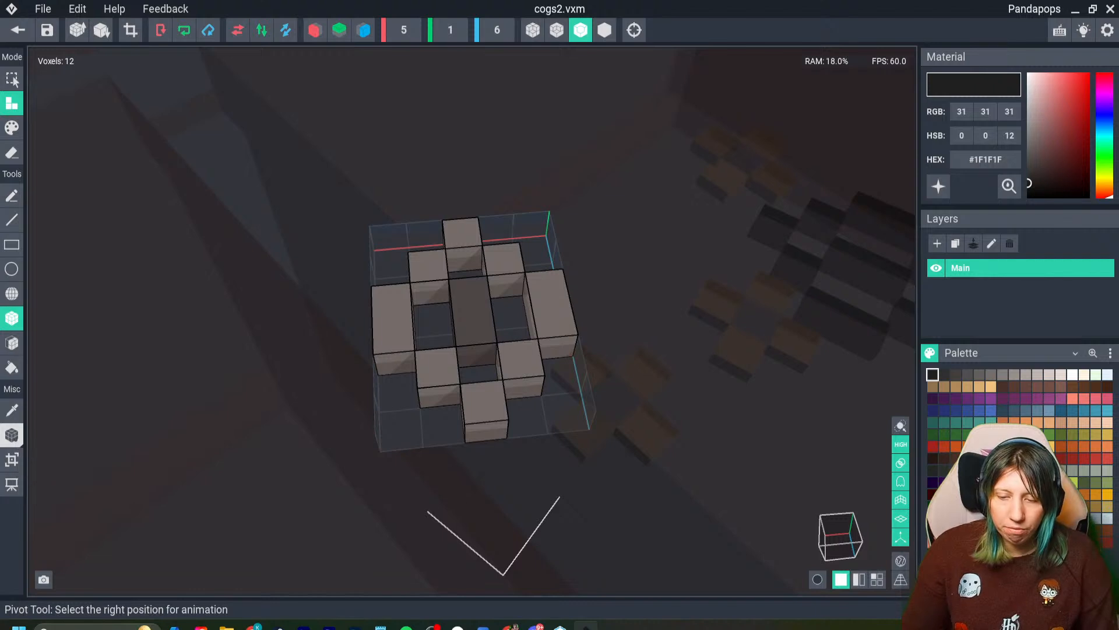
{"action": "left_click", "coordinate": [11, 435]}
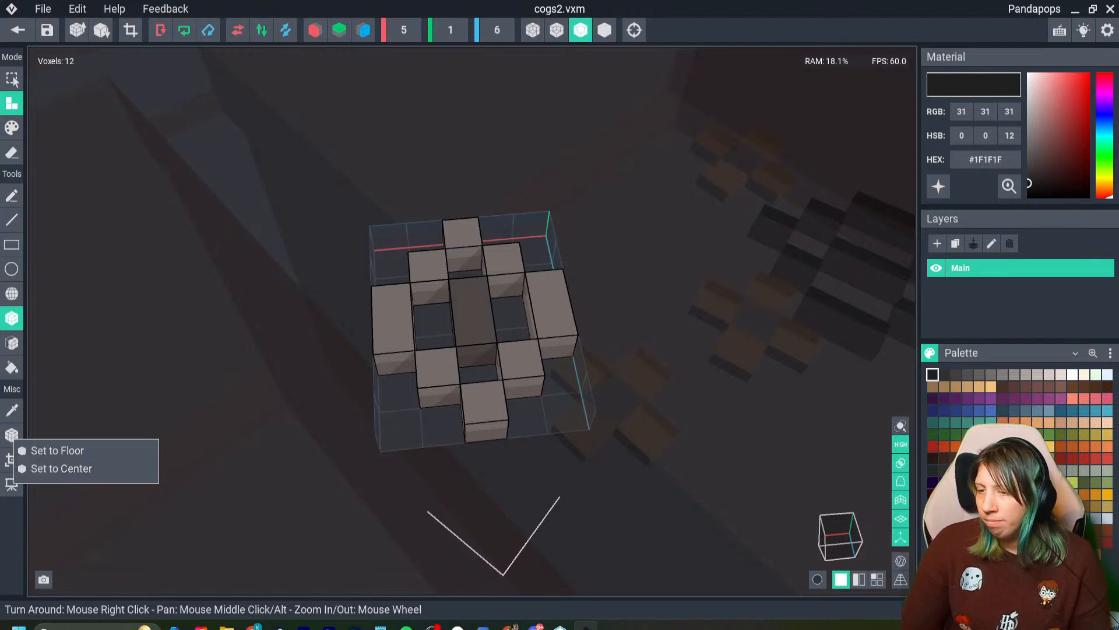
{"action": "left_click", "coordinate": [12, 435]}
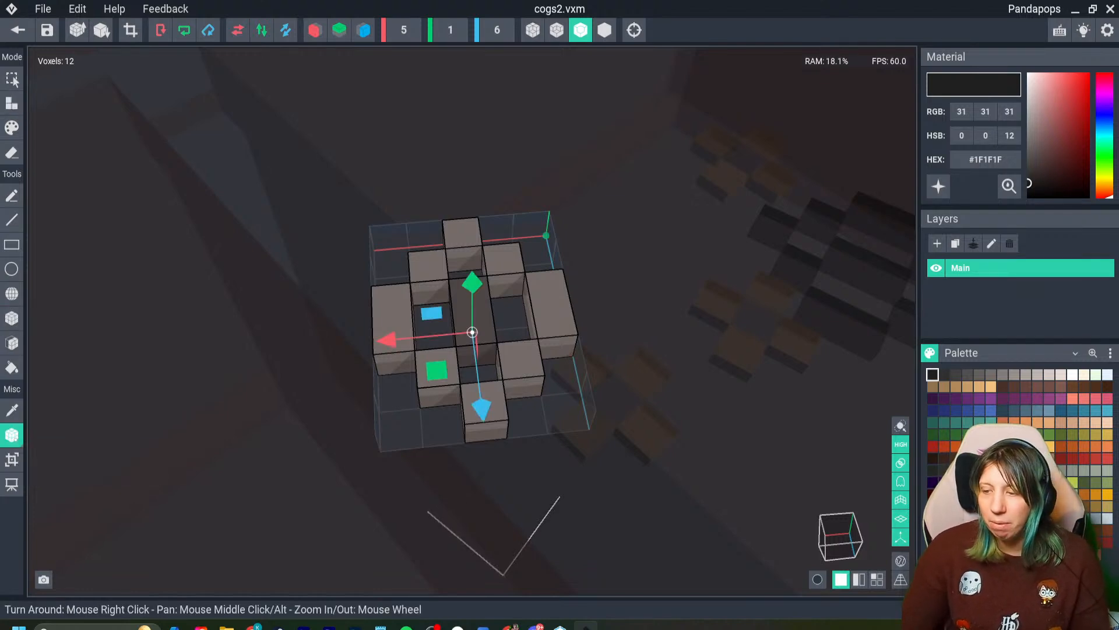
{"action": "right_click_drag", "start_coordinate": [373, 408], "coordinate": [476, 365]}
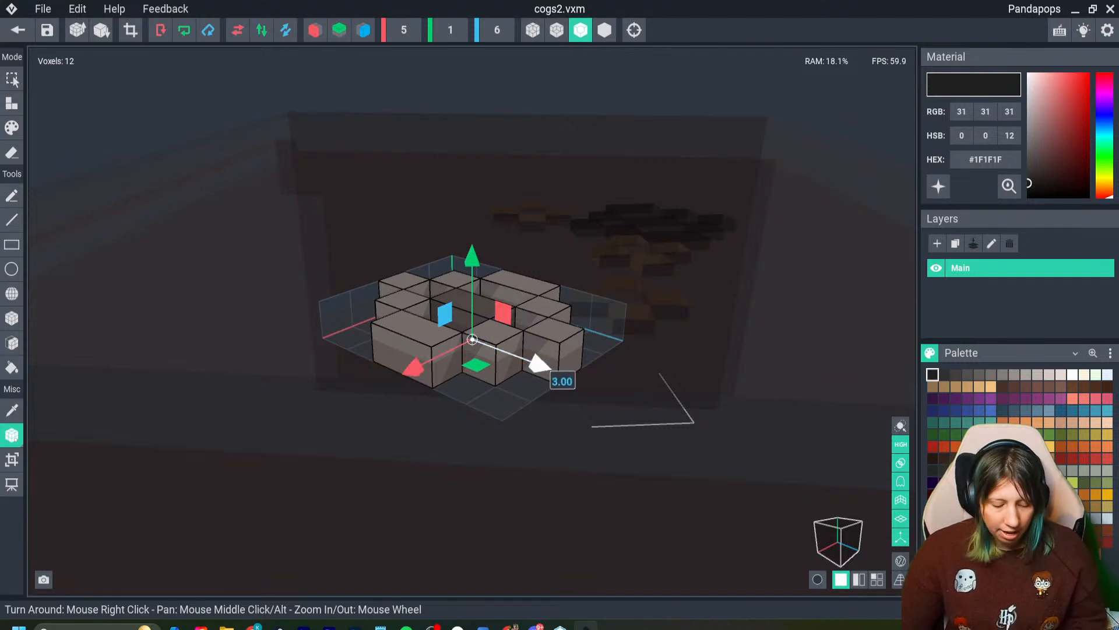
{"action": "mouse_move", "coordinate": [539, 365]}
{"action": "left_mouse_down"}
{"action": "mouse_move", "coordinate": [554, 372]}
{"action": "mouse_move", "coordinate": [522, 358]}
{"action": "left_mouse_up"}
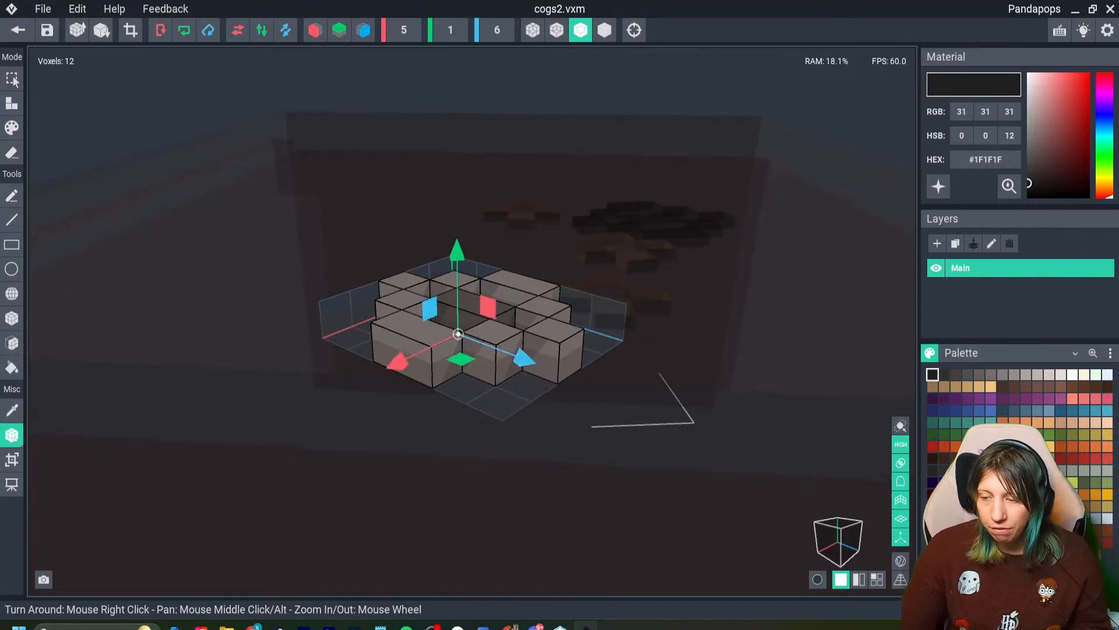
{"action": "left_click", "coordinate": [18, 30]}
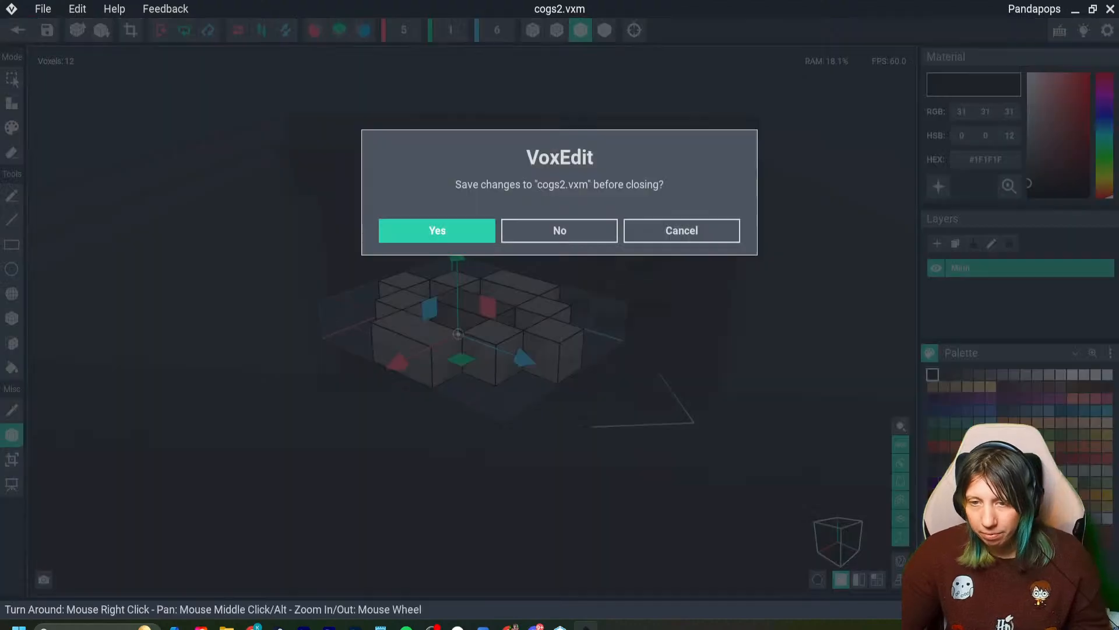
{"action": "left_click", "coordinate": [560, 231]}
- Duplicate the brown cog c1 (1) and place the copy beside the grey cog c1, behind the other cogs
{"action": "scroll", "coordinate": [501, 222], "scroll_direction": "down", "scroll_amount": 2}
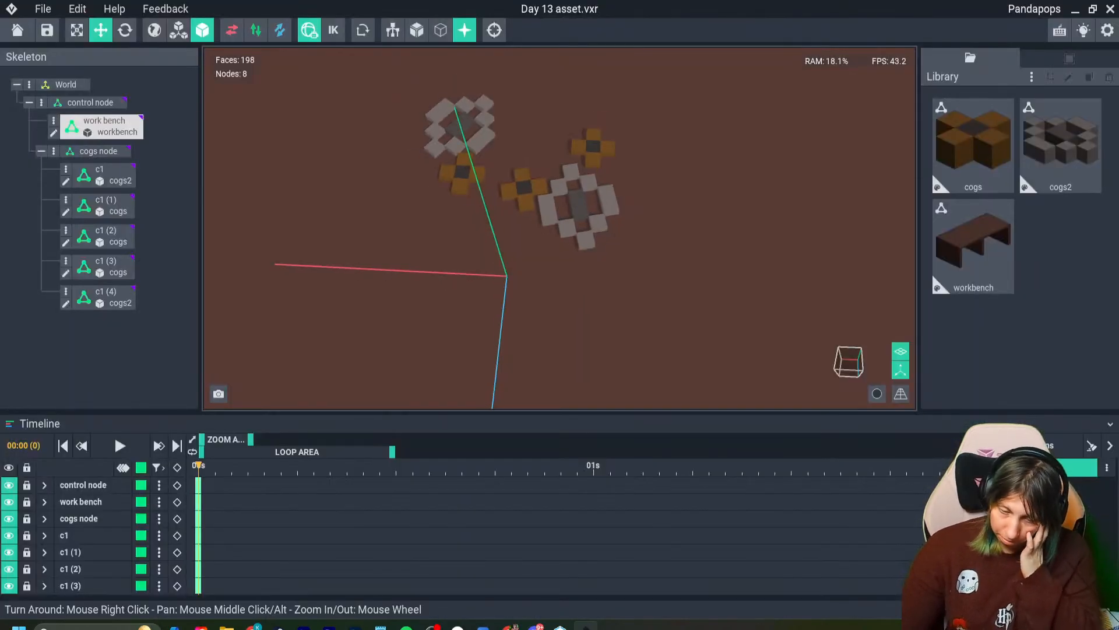
{"action": "middle_click_drag", "start_coordinate": [460, 199], "coordinate": [449, 258]}
{"action": "scroll", "coordinate": [461, 250], "scroll_direction": "down", "scroll_amount": 1}
{"action": "left_click", "coordinate": [575, 234]}
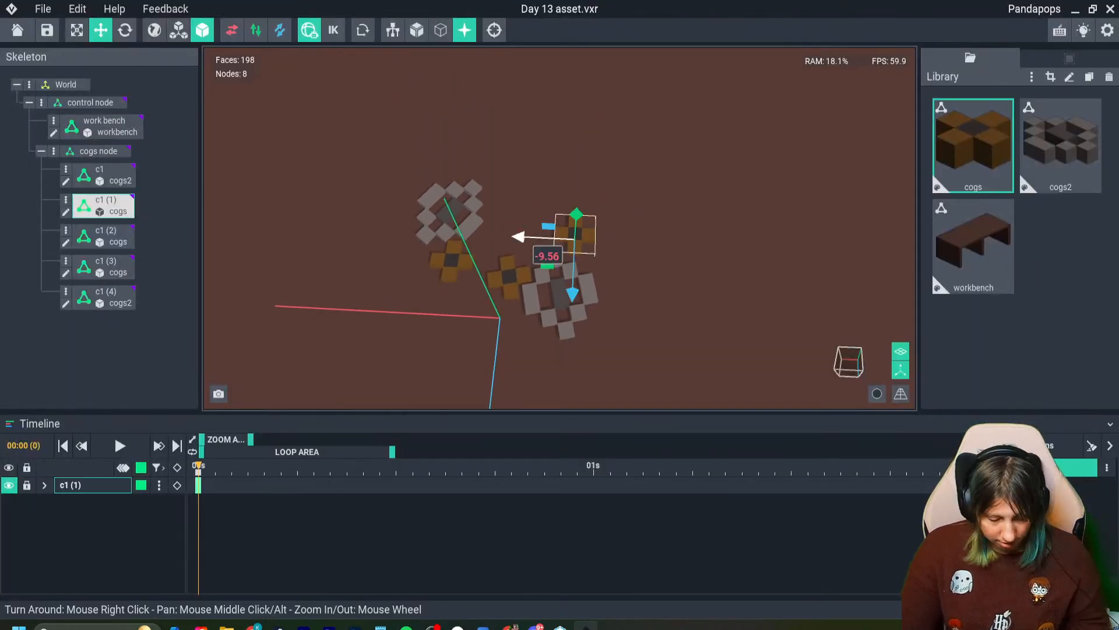
{"action": "left_click_drag", "start_coordinate": [519, 237], "coordinate": [452, 234], "text": "shift"}
{"action": "left_click_drag", "start_coordinate": [500, 292], "coordinate": [502, 257]}
{"action": "left_click", "coordinate": [618, 297]}
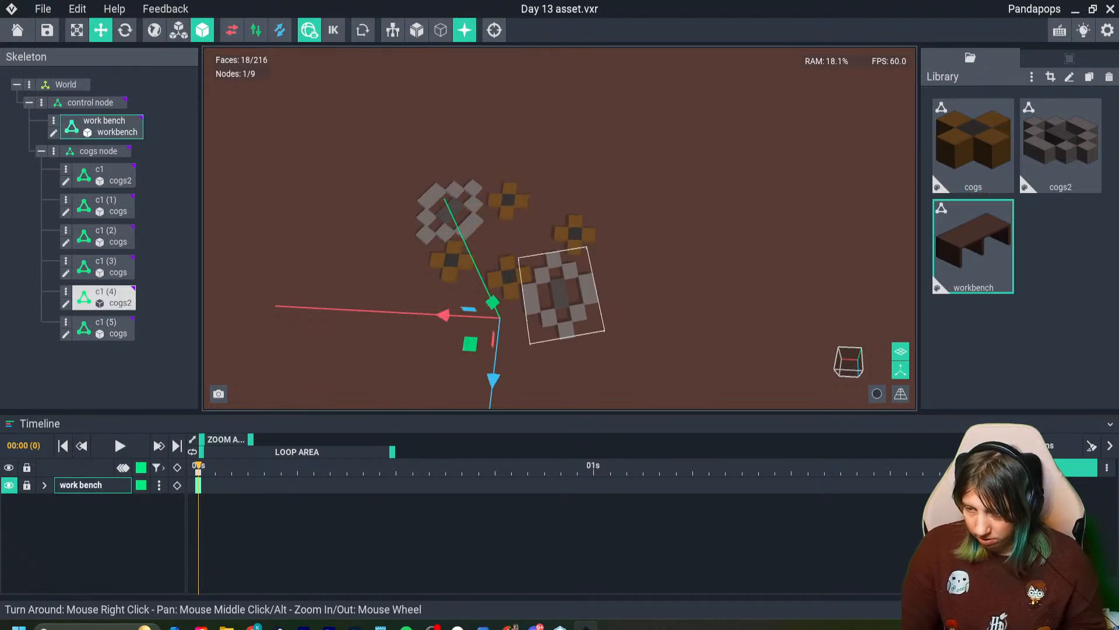
{"action": "left_click_drag", "start_coordinate": [494, 382], "coordinate": [517, 169], "text": "shift"}
{"action": "key", "text": "Delete"}
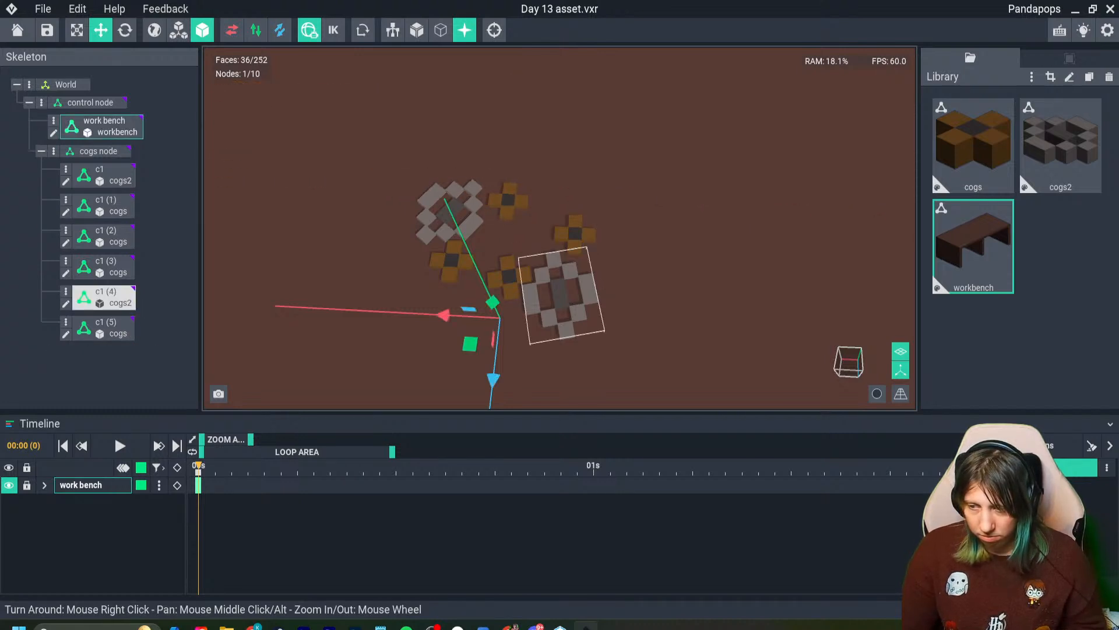
- Duplicate the grey cog c1 (4) and place the copy behind it, between the two rear brown cogs
{"action": "left_click", "coordinate": [557, 294]}
{"action": "left_click_drag", "start_coordinate": [568, 355], "coordinate": [548, 232], "text": "shift"}
{"action": "left_click_drag", "start_coordinate": [484, 188], "coordinate": [492, 186]}
{"action": "left_click_drag", "start_coordinate": [545, 145], "coordinate": [545, 145]}
{"action": "left_click_drag", "start_coordinate": [556, 229], "coordinate": [561, 258]}
{"action": "right_click_drag", "start_coordinate": [514, 280], "coordinate": [513, 252]}
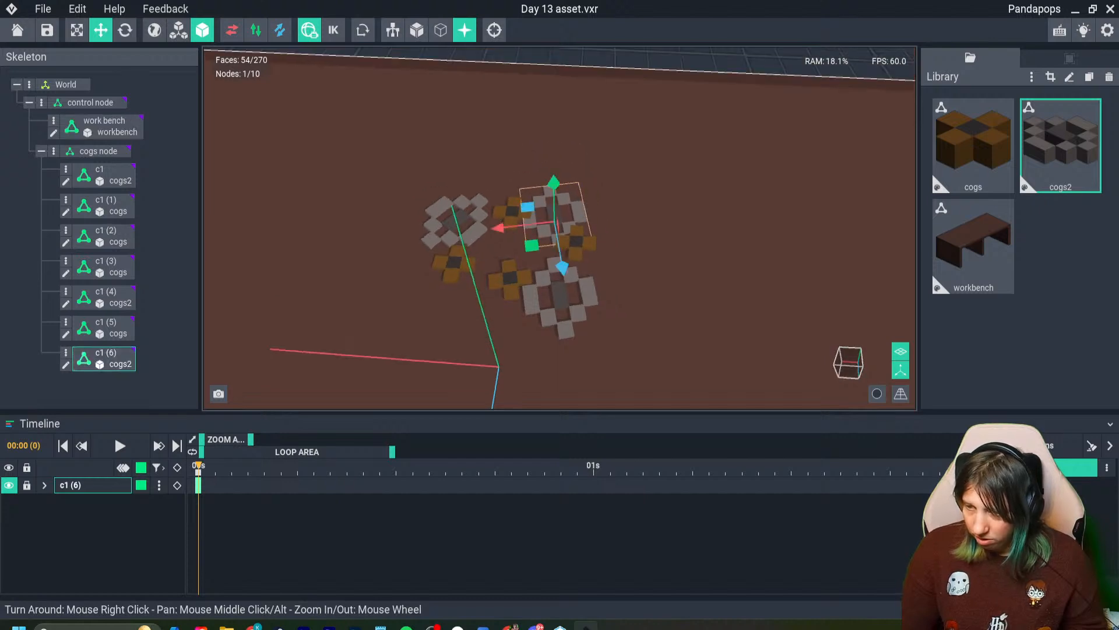
- Move the brown cog c1 (5) against the new grey cog and raise it to a height of about 30.08
{"action": "scroll", "coordinate": [513, 251], "scroll_direction": "up", "scroll_amount": 4}
{"action": "left_click", "coordinate": [506, 179]}
{"action": "left_click_drag", "start_coordinate": [452, 174], "coordinate": [458, 175]}
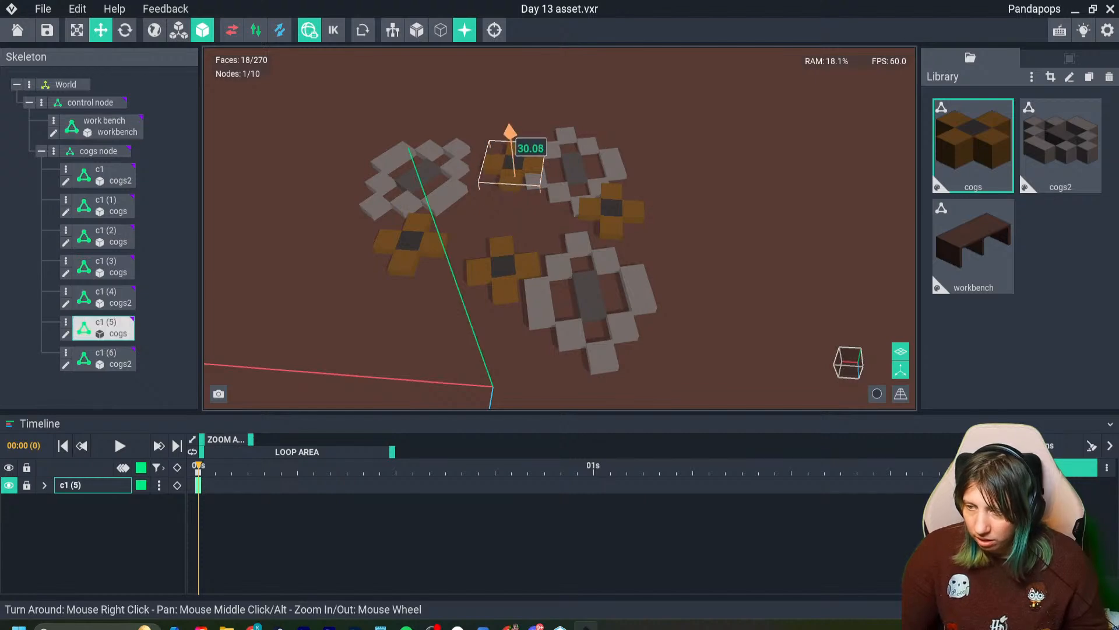
{"action": "left_click", "coordinate": [102, 126]}
- Move the whole cogs node toward the front edge and right end of the workbench top
{"action": "scroll", "coordinate": [560, 227], "scroll_direction": "down", "scroll_amount": 8}
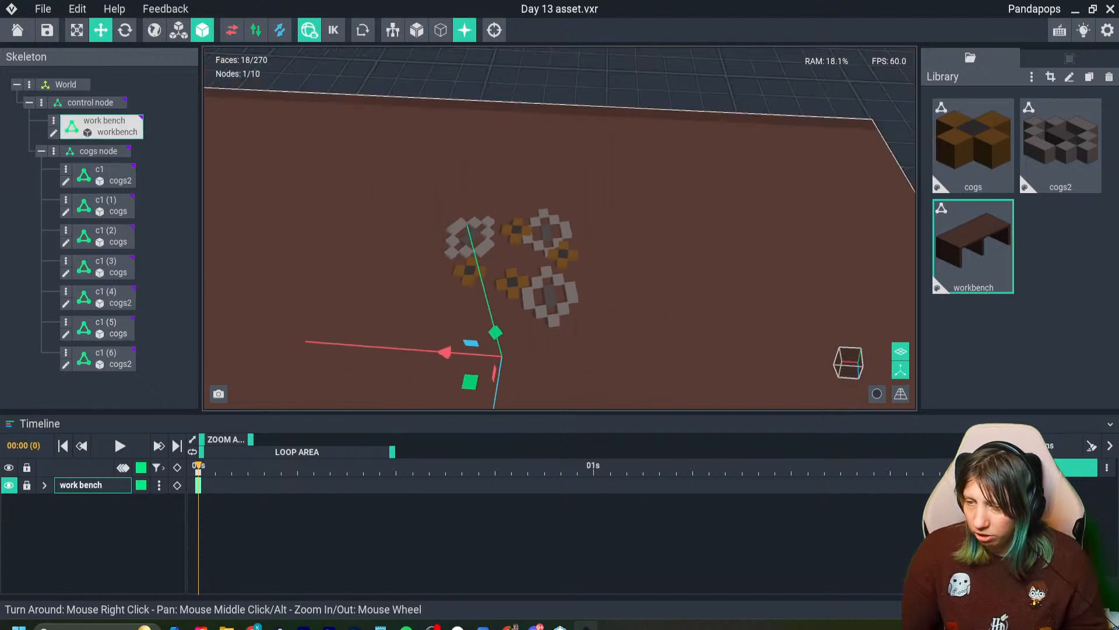
{"action": "scroll", "coordinate": [560, 227], "scroll_direction": "down", "scroll_amount": 3}
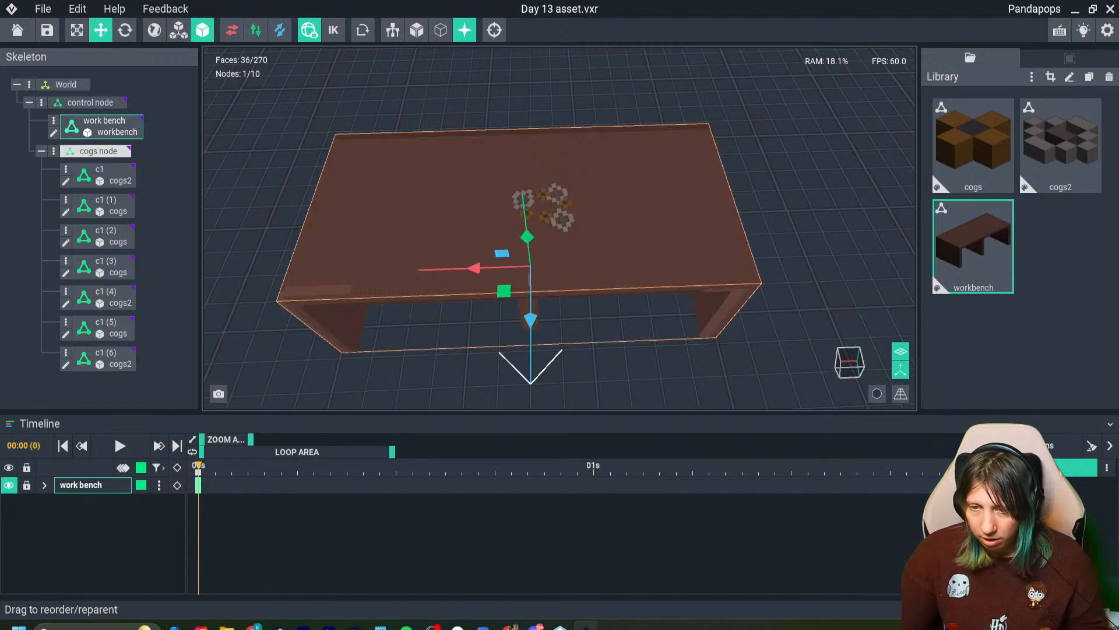
{"action": "left_click", "coordinate": [98, 151]}
{"action": "left_click_drag", "start_coordinate": [531, 321], "coordinate": [530, 360]}
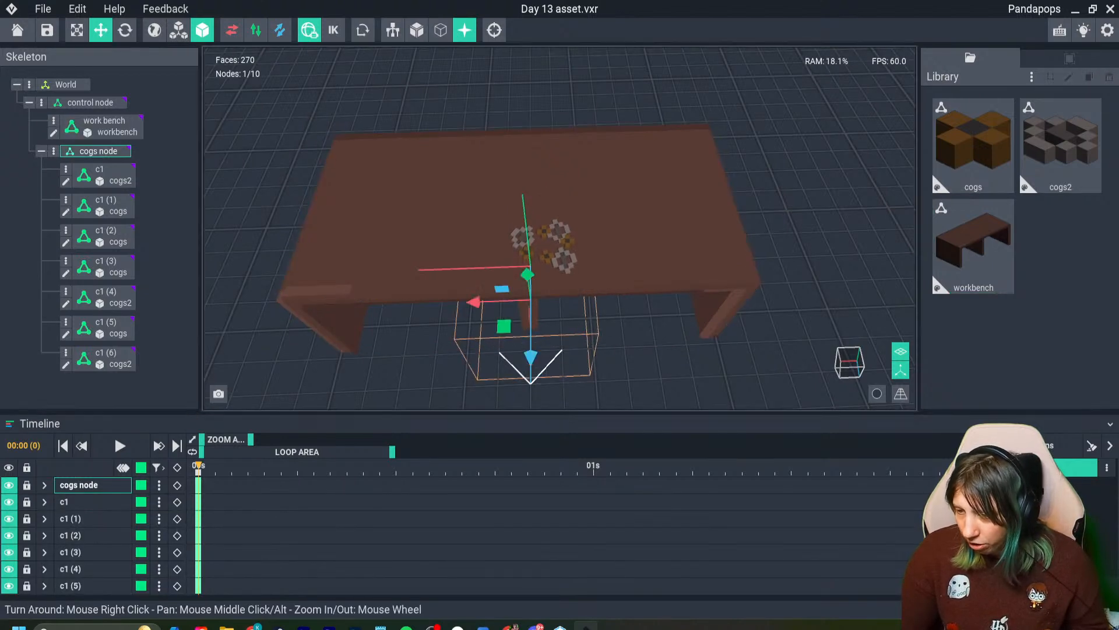
{"action": "left_click_drag", "start_coordinate": [478, 302], "coordinate": [583, 302]}
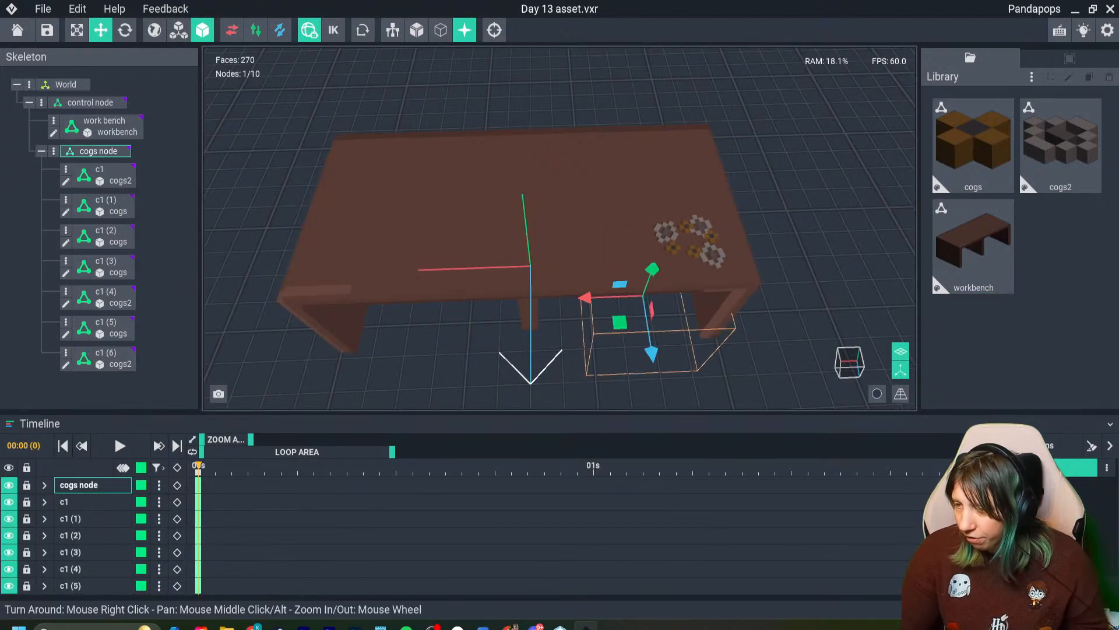
{"action": "left_click", "coordinate": [583, 350]}
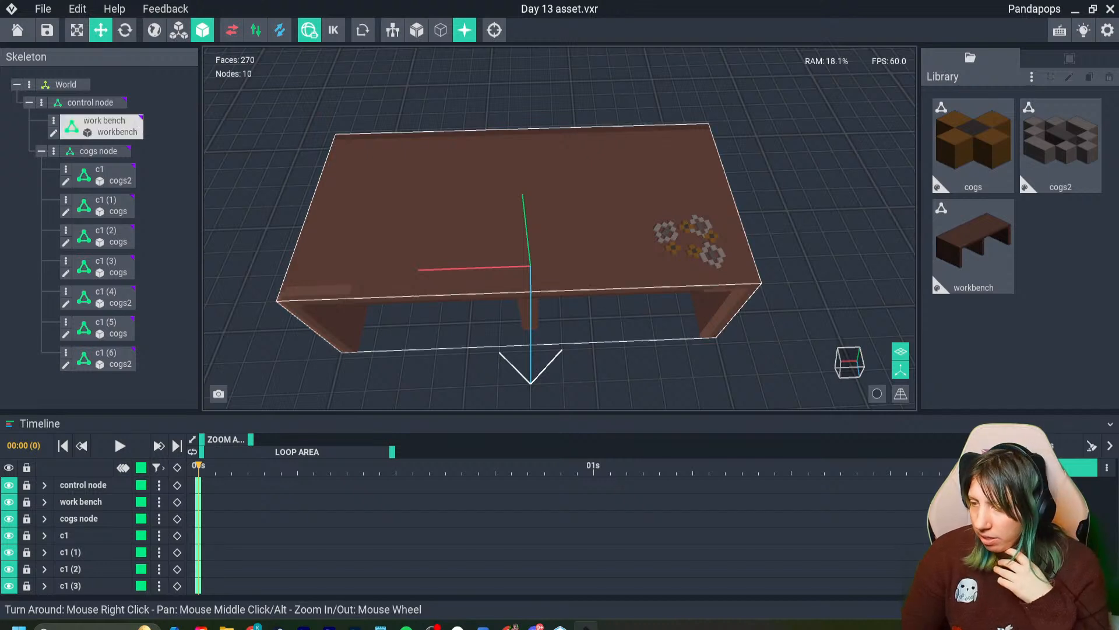
- Open the cogs model from the library and try adjusting its pivot, discarding the changes on return
{"action": "double_click", "coordinate": [974, 146]}
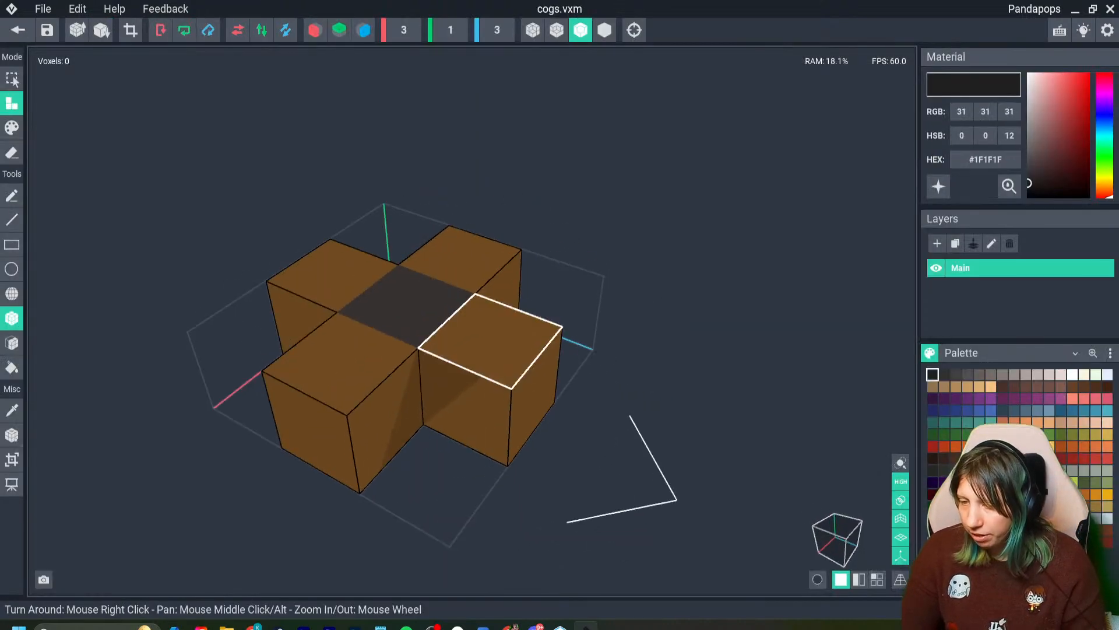
{"action": "mouse_move", "coordinate": [481, 408]}
{"action": "left_mouse_down"}
{"action": "mouse_move", "coordinate": [512, 425]}
{"action": "mouse_move", "coordinate": [469, 400]}
{"action": "mouse_move", "coordinate": [535, 433]}
{"action": "mouse_move", "coordinate": [457, 398]}
{"action": "mouse_move", "coordinate": [467, 401]}
{"action": "left_mouse_up"}
{"action": "left_click", "coordinate": [17, 30]}
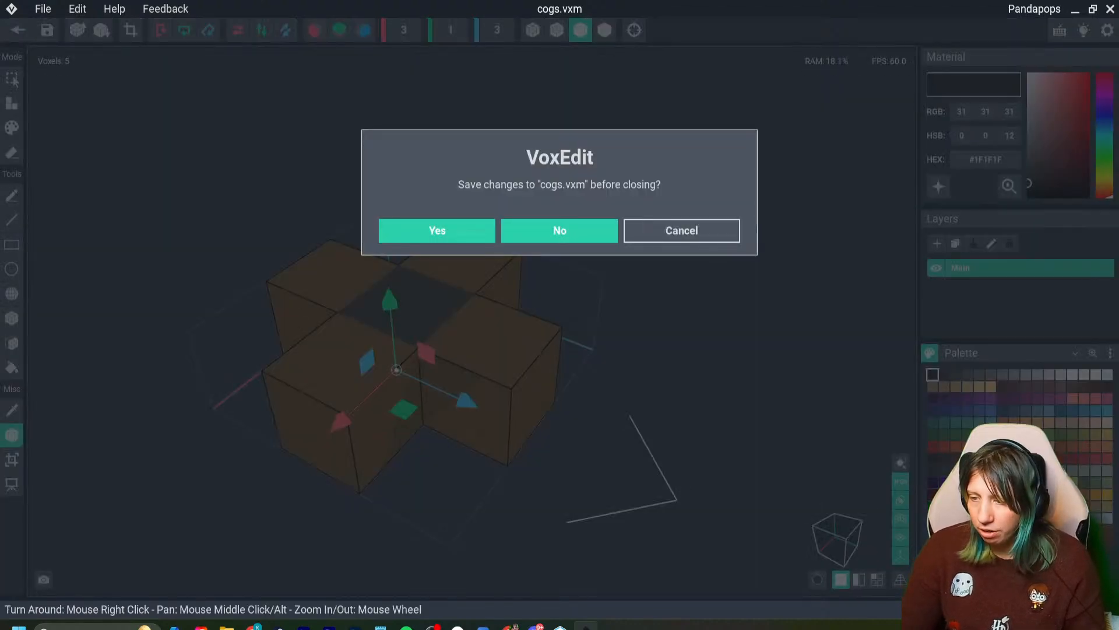
{"action": "left_click", "coordinate": [560, 230]}
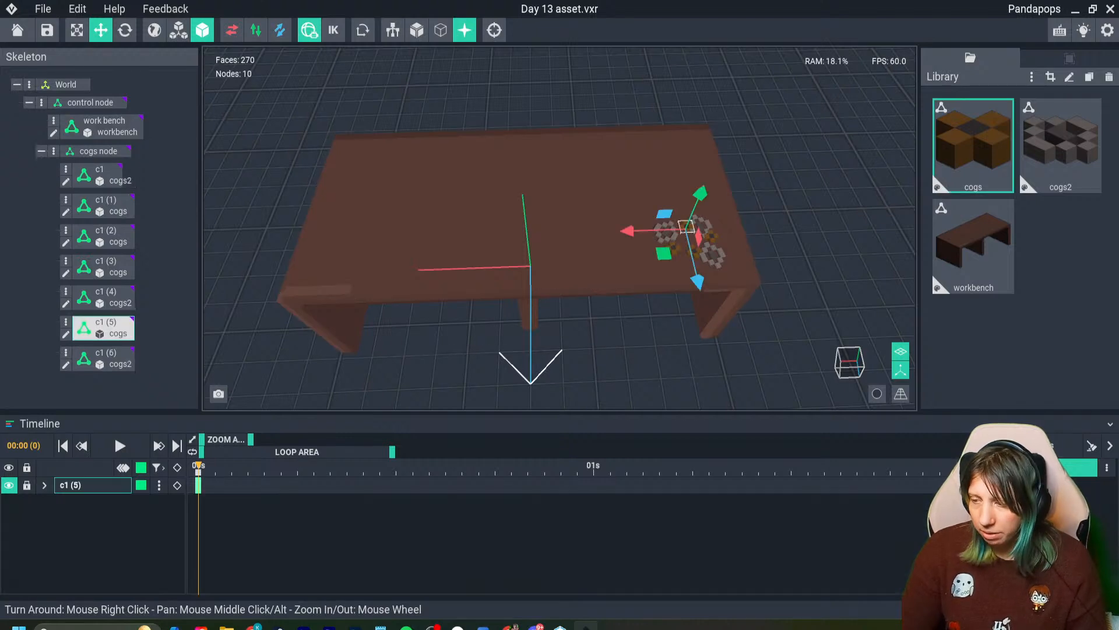
- Open the c1 (5) cog's model and try shifting its pivot along the blue axis, leaving without saving
{"action": "double_click", "coordinate": [686, 227]}
{"action": "left_click", "coordinate": [12, 435]}
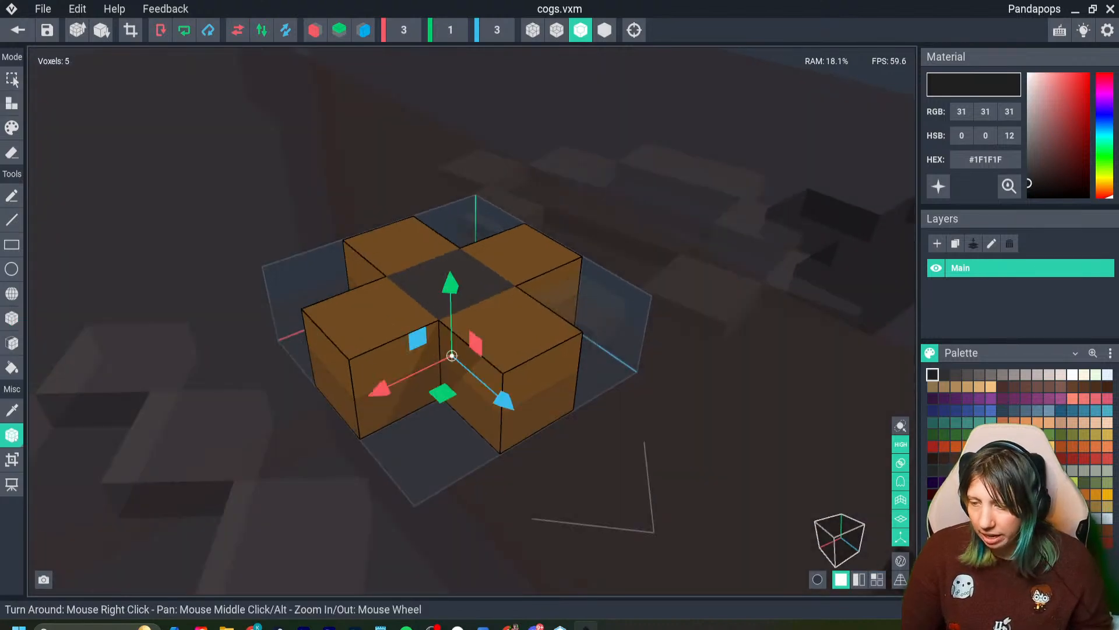
{"action": "left_click_drag", "start_coordinate": [503, 400], "coordinate": [512, 407]}
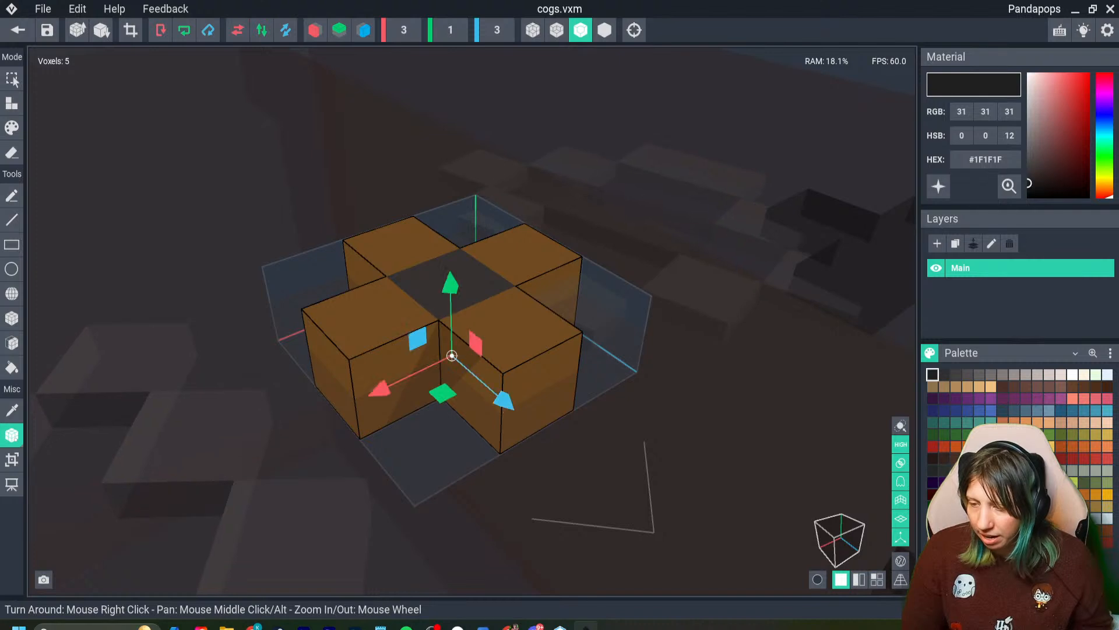
{"action": "left_click", "coordinate": [505, 402]}
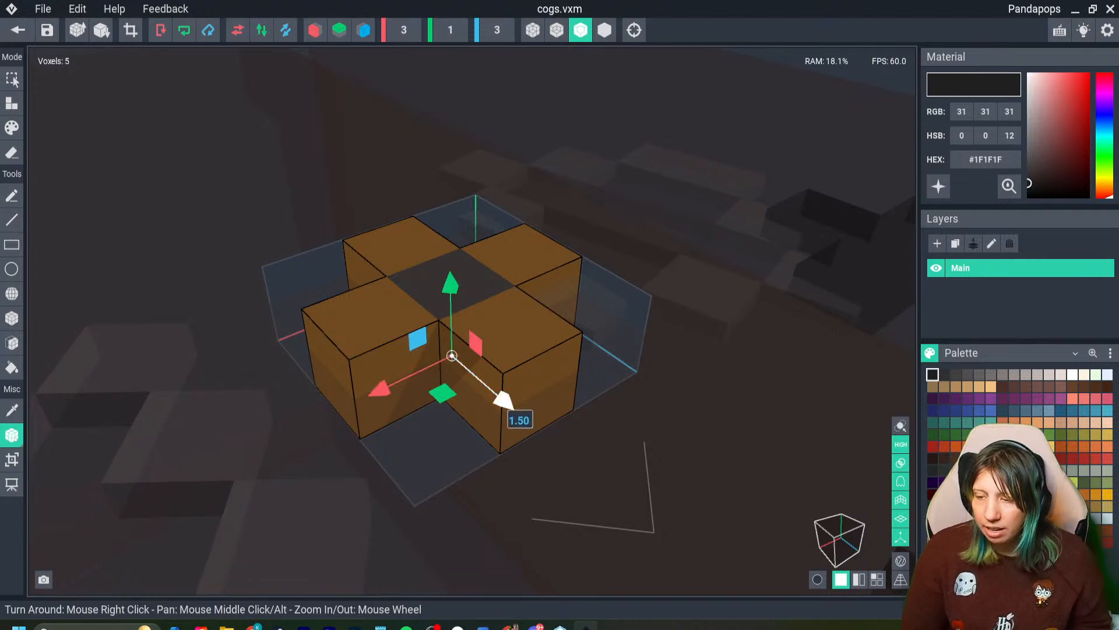
{"action": "mouse_move", "coordinate": [505, 402]}
{"action": "left_mouse_down"}
{"action": "mouse_move", "coordinate": [514, 406]}
{"action": "mouse_move", "coordinate": [502, 392]}
{"action": "left_mouse_up"}
{"action": "left_click", "coordinate": [18, 30]}
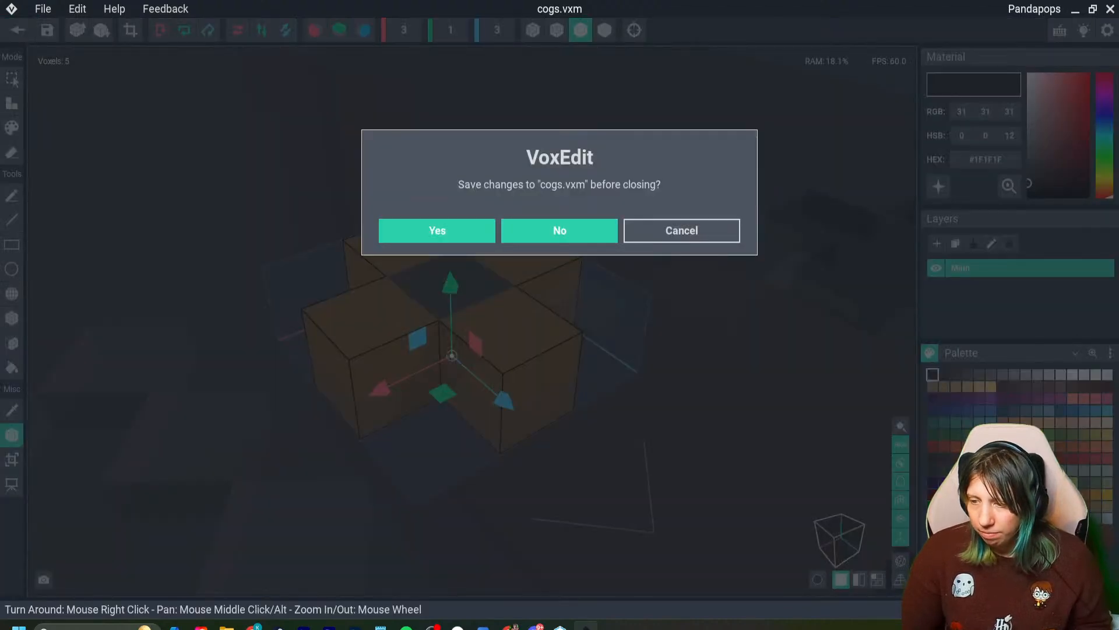
{"action": "left_click", "coordinate": [560, 231]}
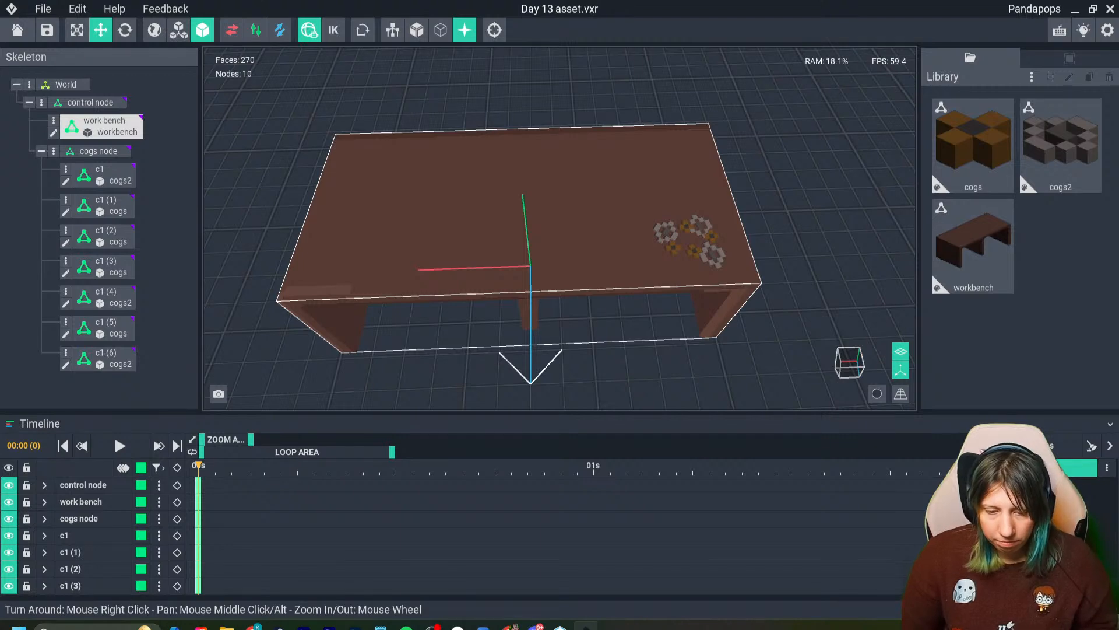
- Create a new library model named saw
{"action": "mouse_move", "coordinate": [606, 304]}
{"action": "right_mouse_down"}
{"action": "mouse_move", "coordinate": [618, 315]}
{"action": "mouse_move", "coordinate": [615, 302]}
{"action": "right_mouse_up"}
{"action": "scroll", "coordinate": [618, 315], "scroll_direction": "up", "scroll_amount": 3}
{"action": "scroll", "coordinate": [618, 321], "scroll_direction": "down", "scroll_amount": 4}
{"action": "middle_click_drag", "start_coordinate": [615, 302], "coordinate": [589, 265]}
{"action": "scroll", "coordinate": [589, 265], "scroll_direction": "down", "scroll_amount": 1}
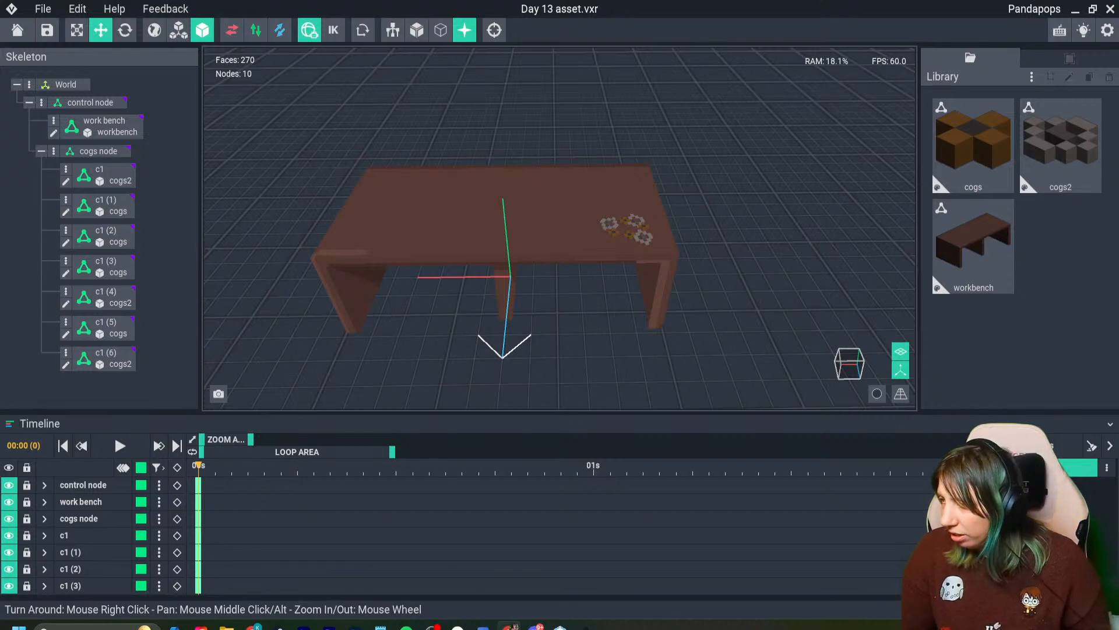
{"action": "left_click", "coordinate": [1032, 77]}
{"action": "left_click", "coordinate": [1033, 97]}
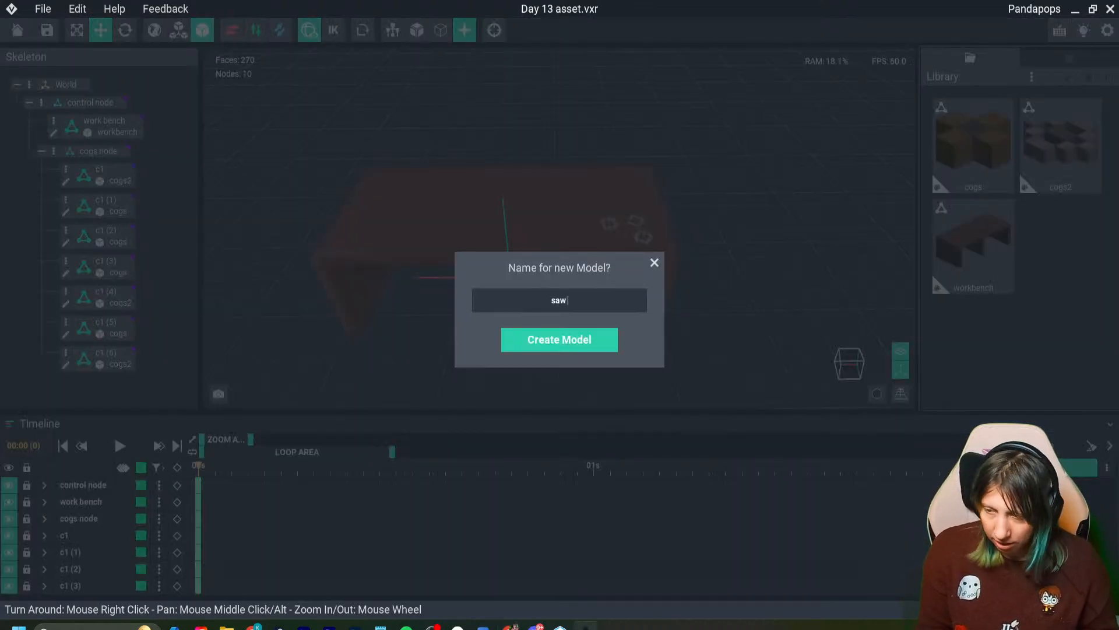
{"action": "key", "text": "Return"}
- Turn on symmetry for the red axis and build a C-shaped saw handle in brown #54382A on the floor, two voxels thick
{"action": "right_click_drag", "start_coordinate": [573, 305], "coordinate": [557, 419]}
{"action": "scroll", "coordinate": [557, 420], "scroll_direction": "up", "scroll_amount": 5}
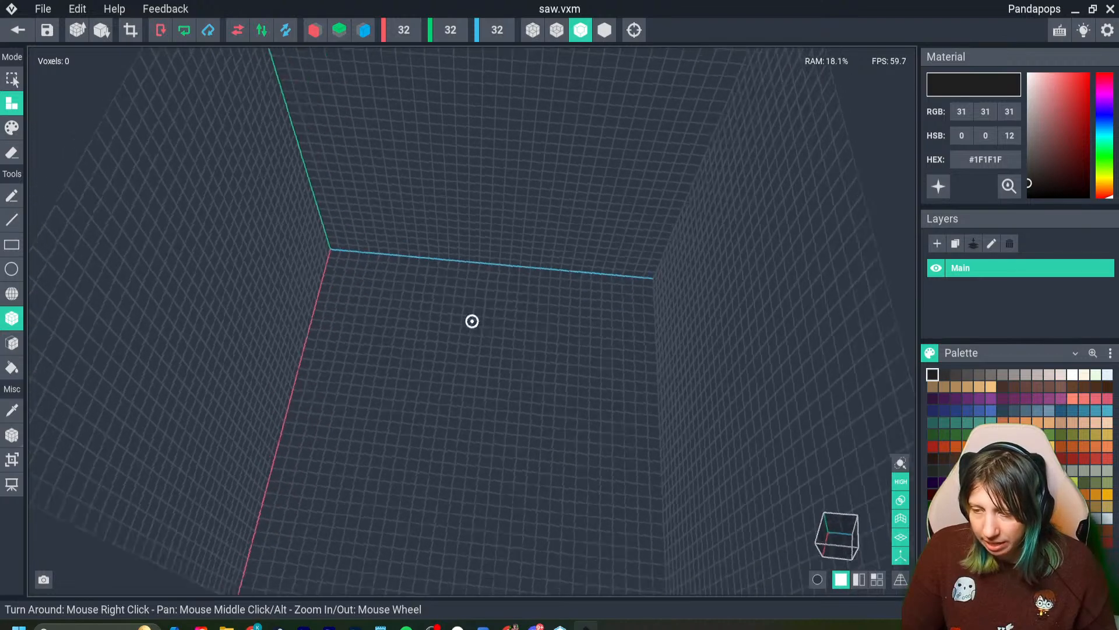
{"action": "left_click", "coordinate": [315, 29]}
{"action": "scroll", "coordinate": [468, 447], "scroll_direction": "up", "scroll_amount": 3}
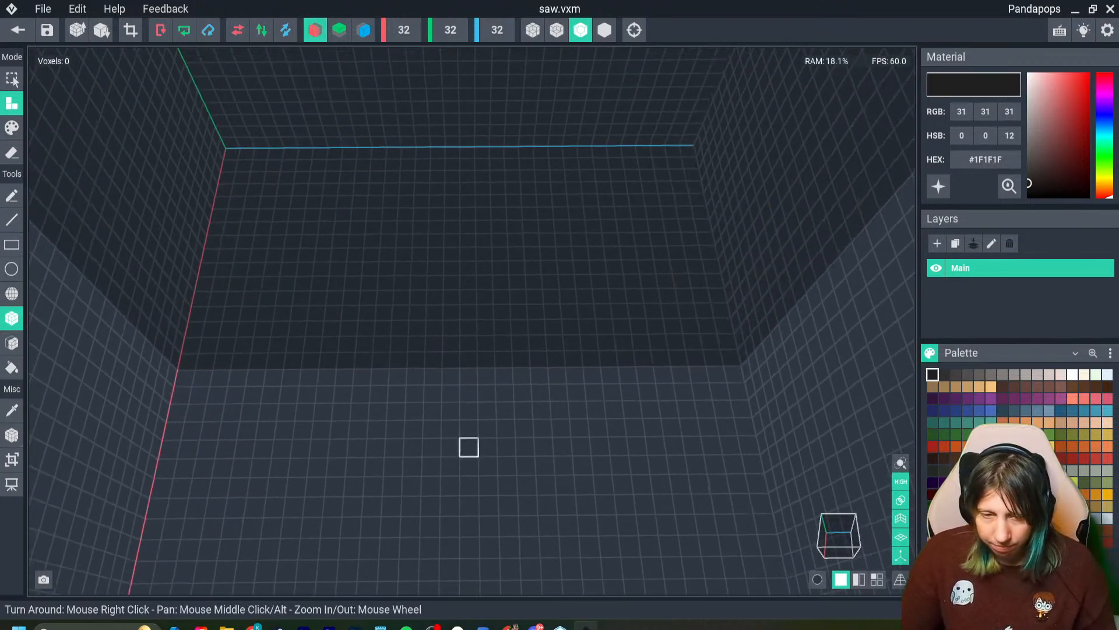
{"action": "scroll", "coordinate": [469, 447], "scroll_direction": "up", "scroll_amount": 3}
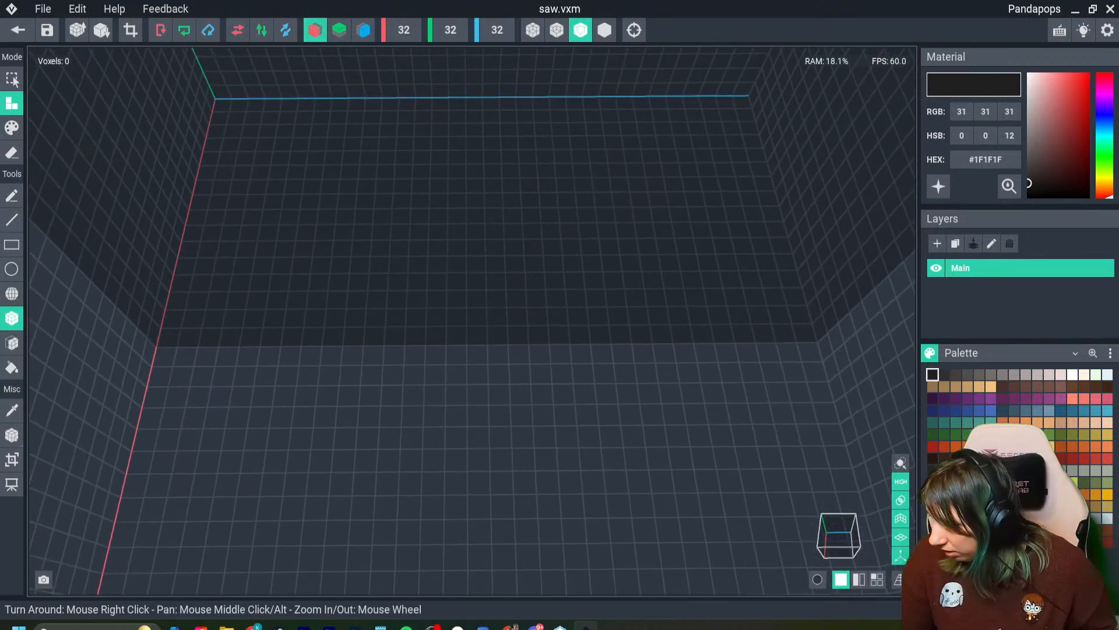
{"action": "left_click", "coordinate": [968, 458]}
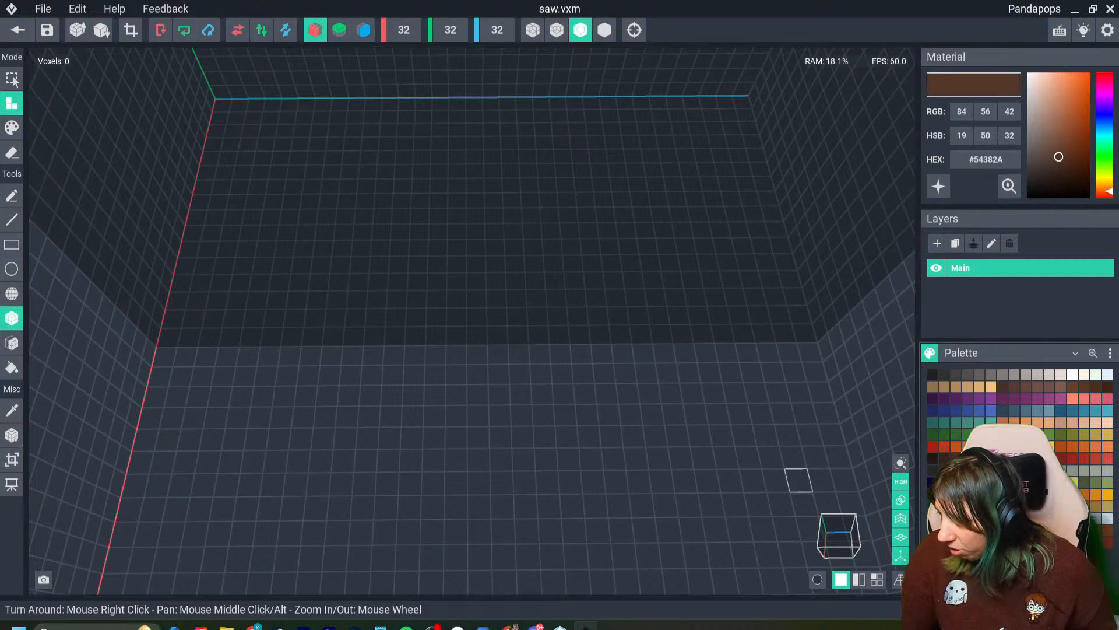
{"action": "left_click_drag", "start_coordinate": [341, 354], "coordinate": [348, 394]}
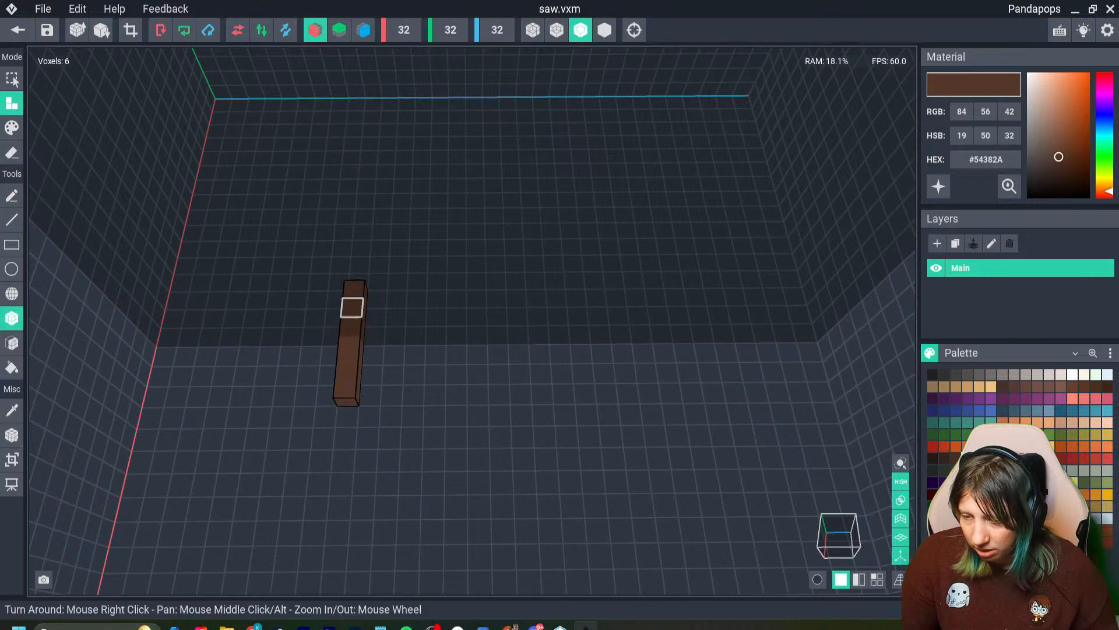
{"action": "left_click_drag", "start_coordinate": [333, 290], "coordinate": [345, 375]}
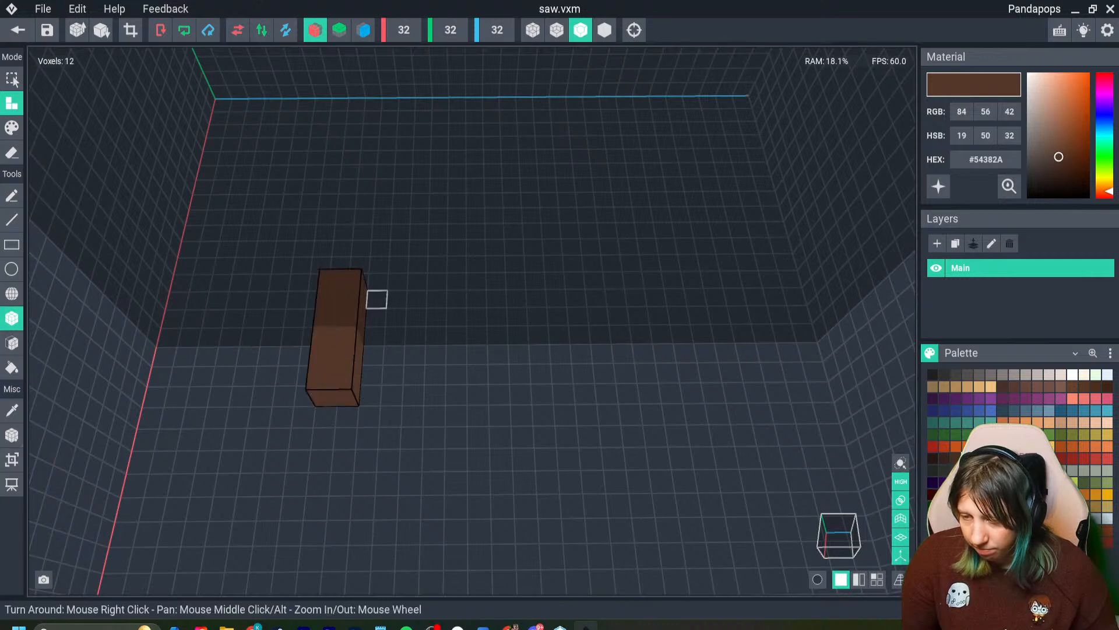
{"action": "left_click_drag", "start_coordinate": [376, 299], "coordinate": [426, 323]}
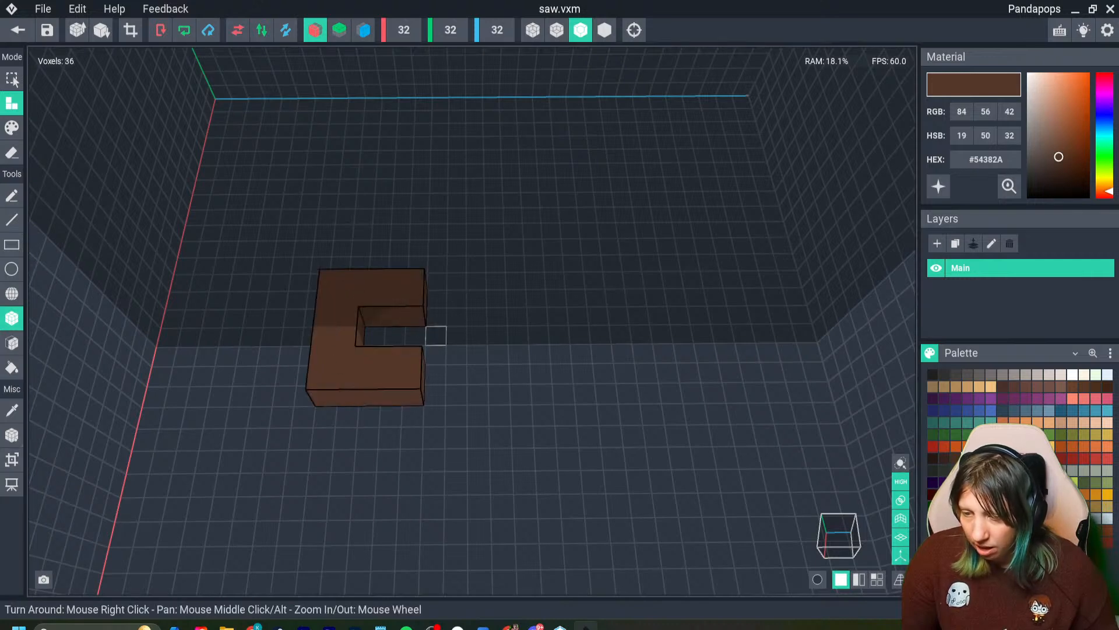
- Close the handle's open end and fill inward to form a 6 by 6 block with a 2 by 2 hole
{"action": "right_click_drag", "start_coordinate": [453, 368], "coordinate": [390, 375]}
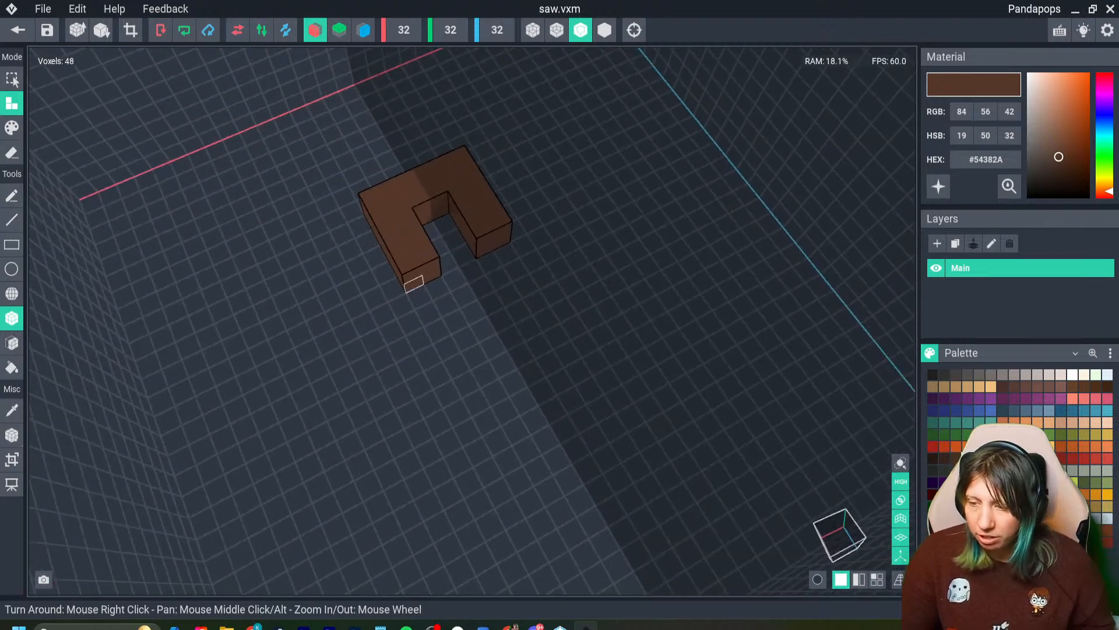
{"action": "left_click_drag", "start_coordinate": [412, 284], "coordinate": [502, 230]}
{"action": "right_click_drag", "start_coordinate": [503, 231], "coordinate": [433, 288]}
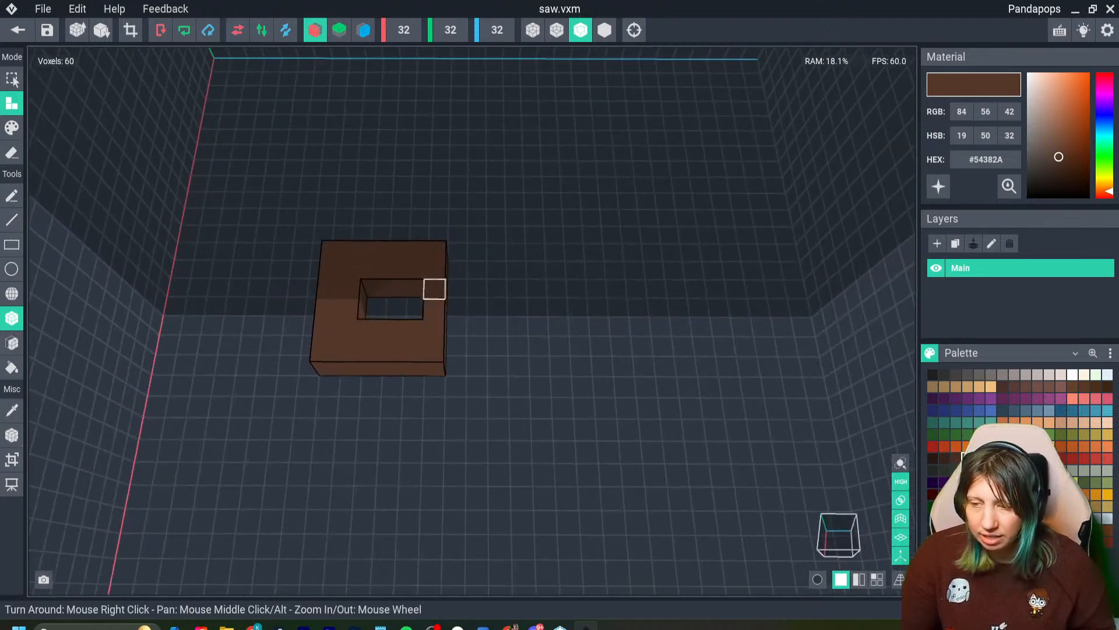
{"action": "left_click_drag", "start_coordinate": [415, 292], "coordinate": [412, 306]}
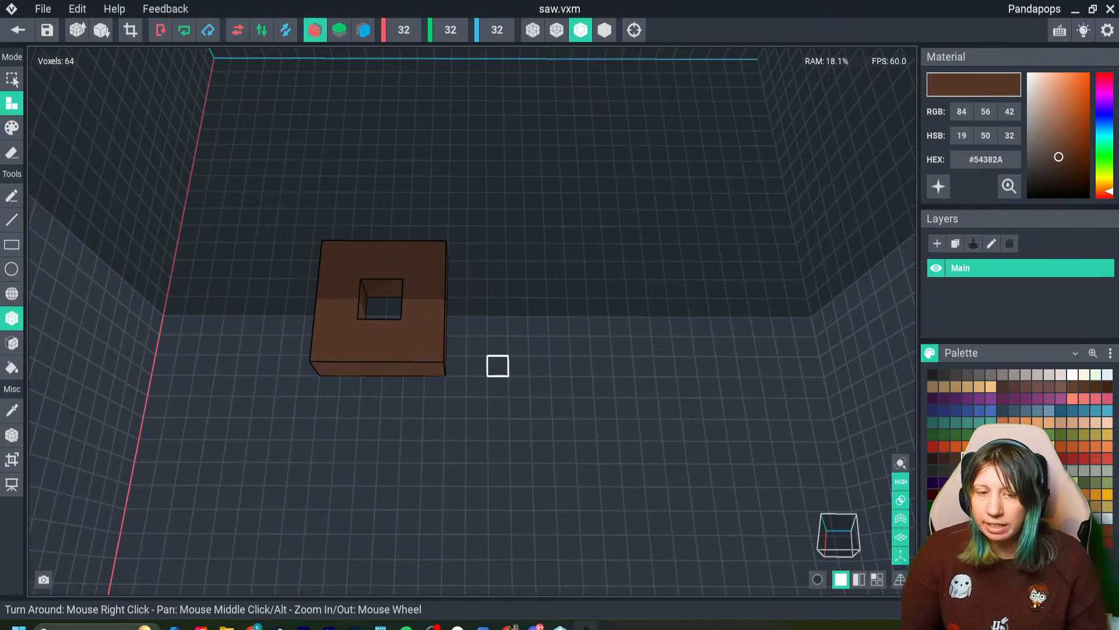
{"action": "middle_click_drag", "start_coordinate": [498, 366], "coordinate": [457, 363]}
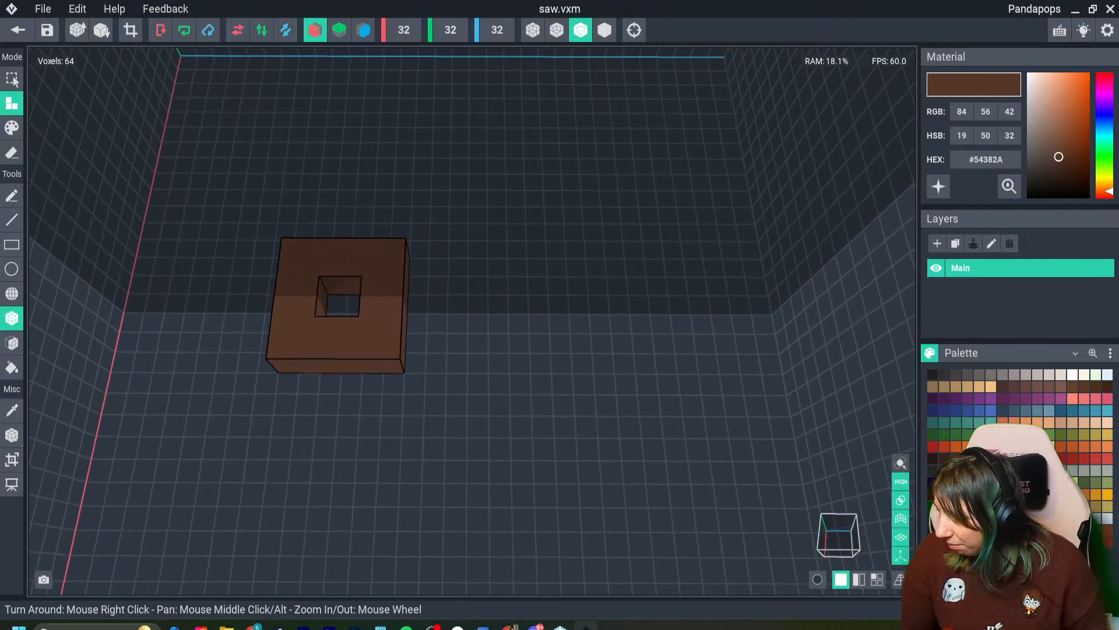
- Try to add a blade in grey #918987 extending from the side of the handle, and undo it
{"action": "left_click", "coordinate": [1031, 126]}
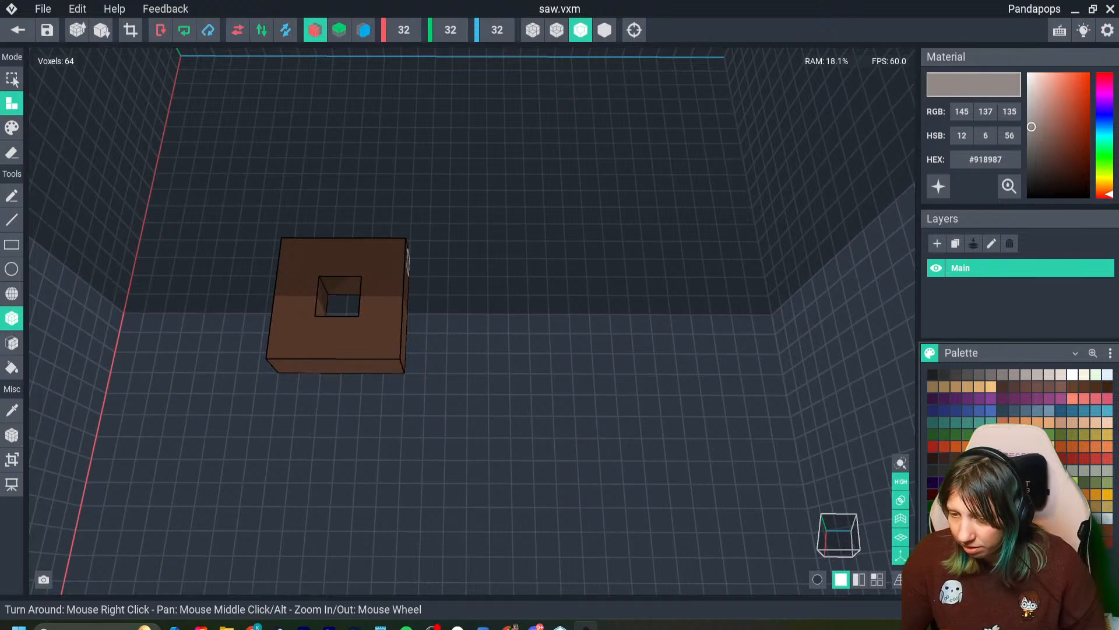
{"action": "left_click_drag", "start_coordinate": [407, 259], "coordinate": [619, 323]}
{"action": "left_click_drag", "start_coordinate": [407, 253], "coordinate": [630, 355]}
{"action": "right_click_drag", "start_coordinate": [624, 361], "coordinate": [519, 326]}
{"action": "right_click_drag", "start_coordinate": [354, 293], "coordinate": [426, 58]}
{"action": "key", "text": "ctrl+z"}
{"action": "key", "text": "ctrl+z"}
- Crop the saw model's volume to fit the brown handle
{"action": "right_click_drag", "start_coordinate": [431, 464], "coordinate": [397, 460]}
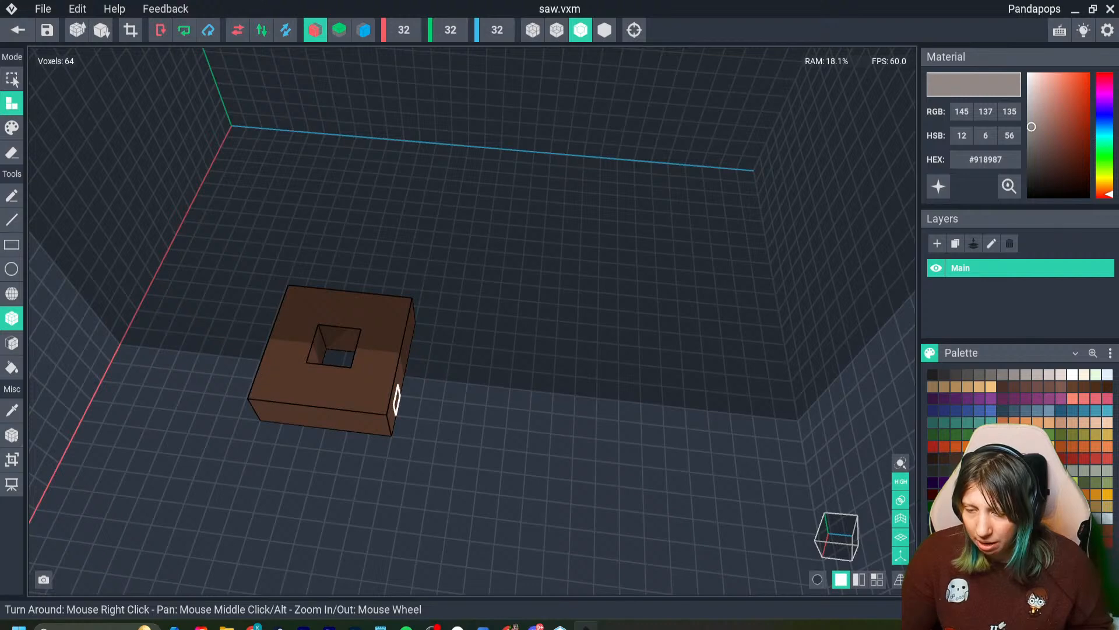
{"action": "right_click_drag", "start_coordinate": [396, 400], "coordinate": [373, 64]}
{"action": "left_click", "coordinate": [131, 30]}
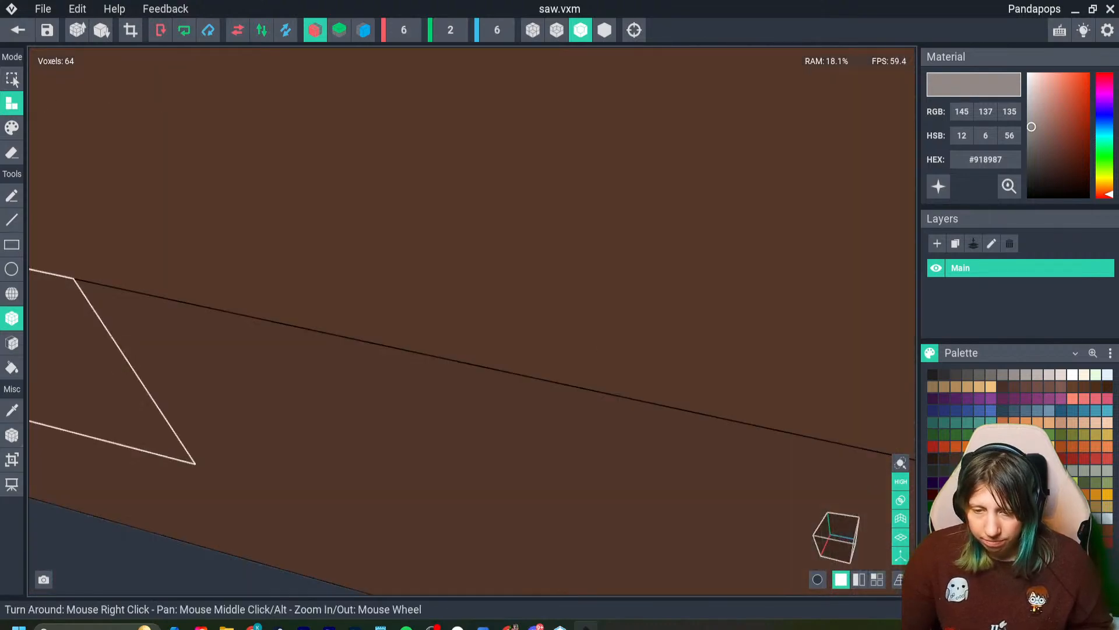
{"action": "scroll", "coordinate": [467, 320], "scroll_direction": "down", "scroll_amount": 10}
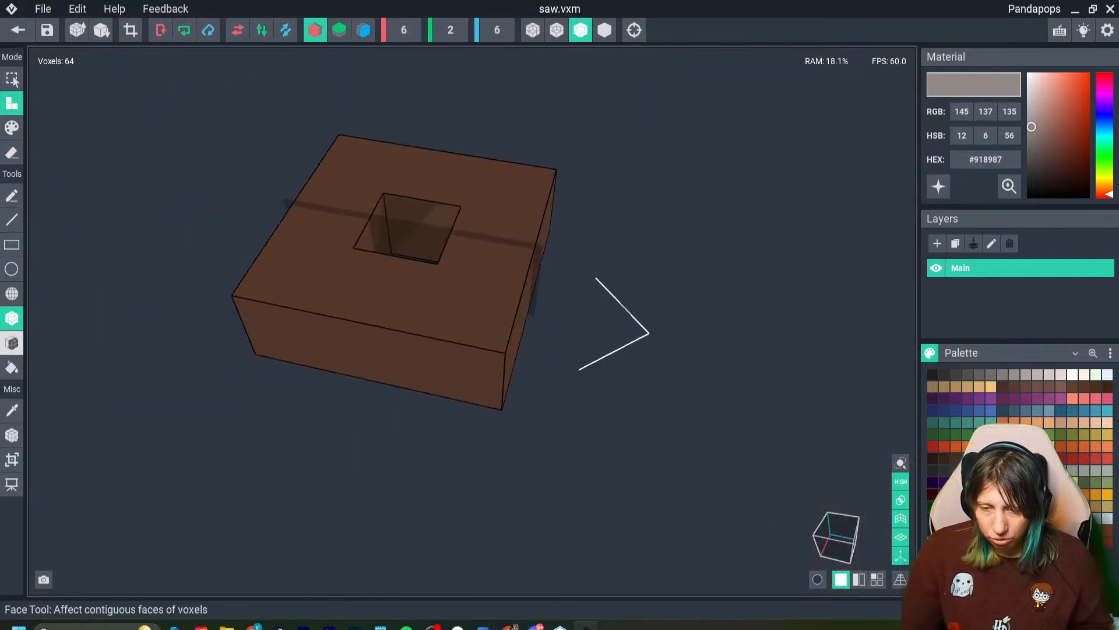
- Apply a pivot preset to the saw model and save it when returning to the asset
{"action": "left_click", "coordinate": [11, 434]}
{"action": "left_click", "coordinate": [62, 467]}
{"action": "left_click", "coordinate": [18, 30]}
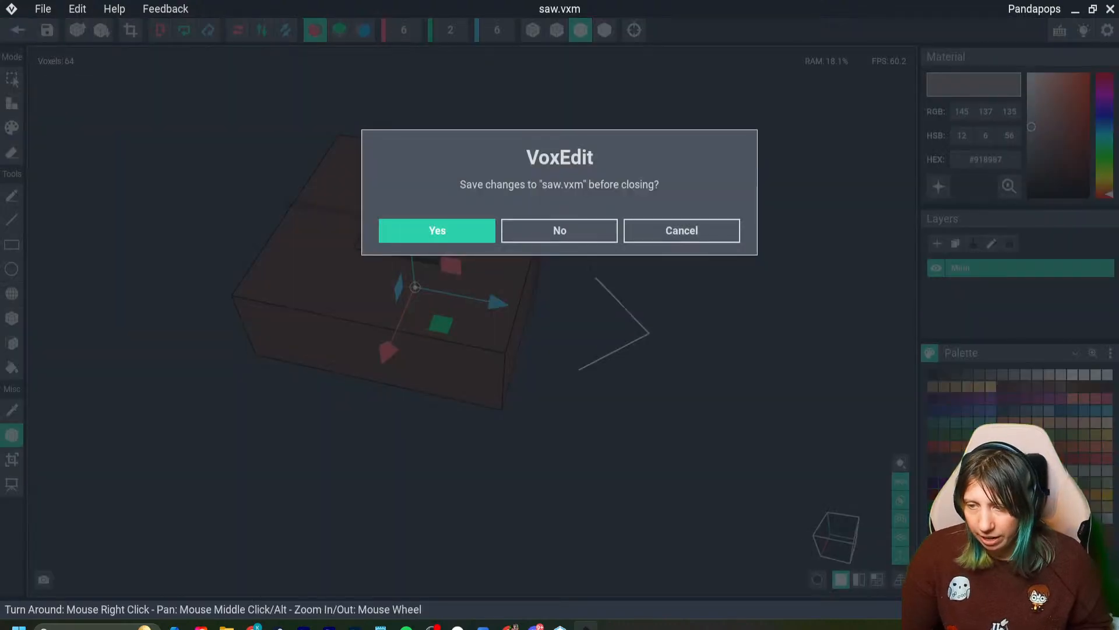
{"action": "left_click", "coordinate": [437, 231]}
- Collapse the cogs node and create a child node named saw 1handle under the work bench
{"action": "left_click", "coordinate": [41, 151]}
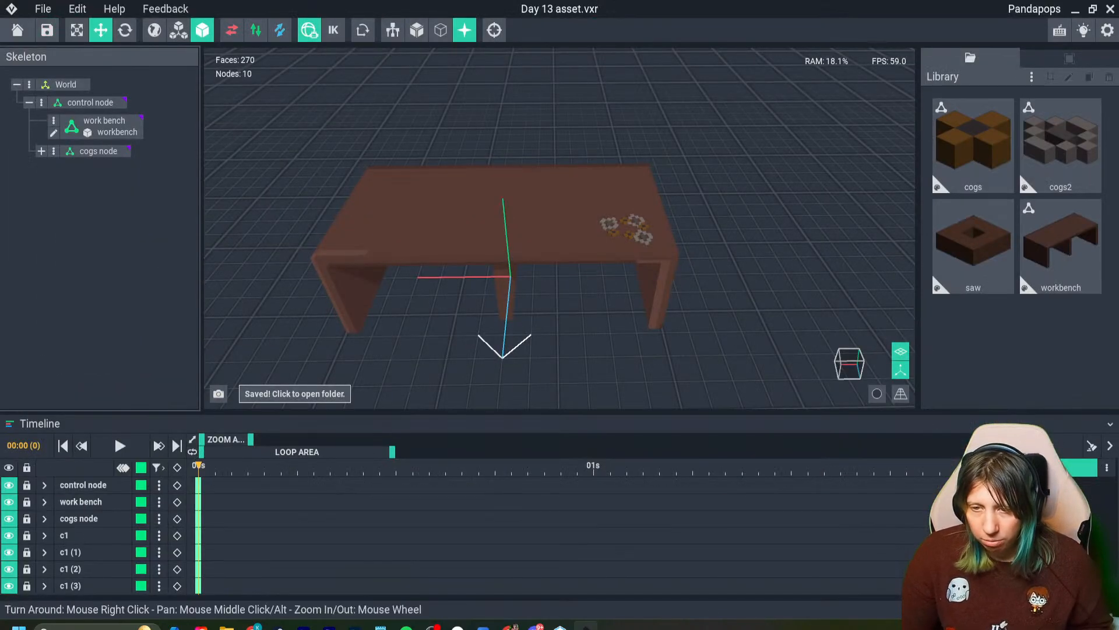
{"action": "left_click", "coordinate": [54, 121]}
{"action": "left_click", "coordinate": [105, 130]}
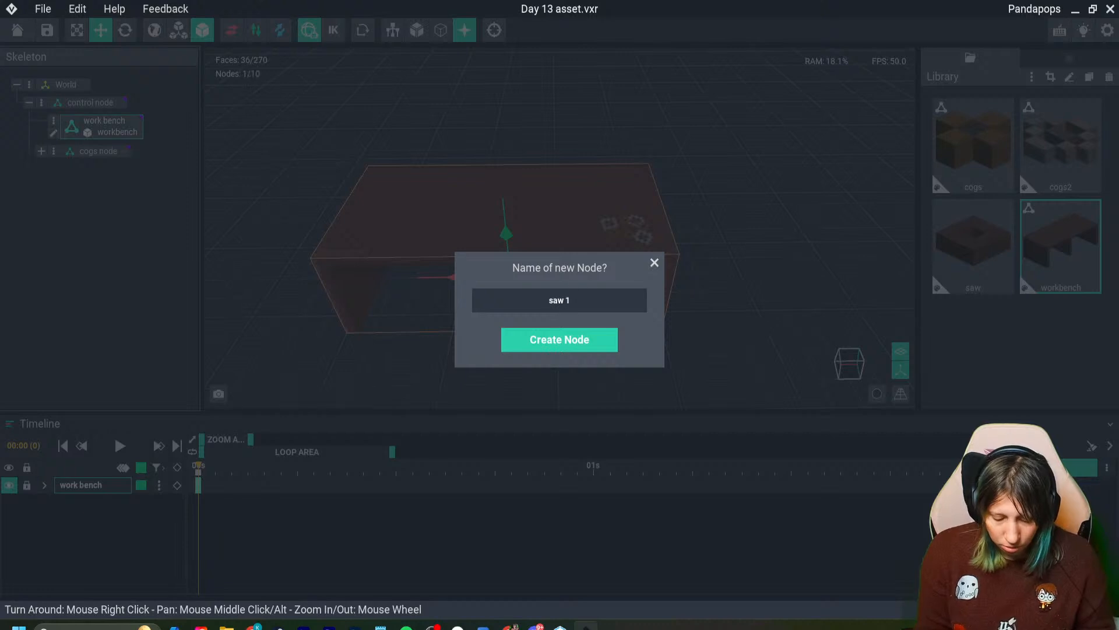
{"action": "type", "text": "saw 1handle"}
{"action": "key", "text": "Return"}
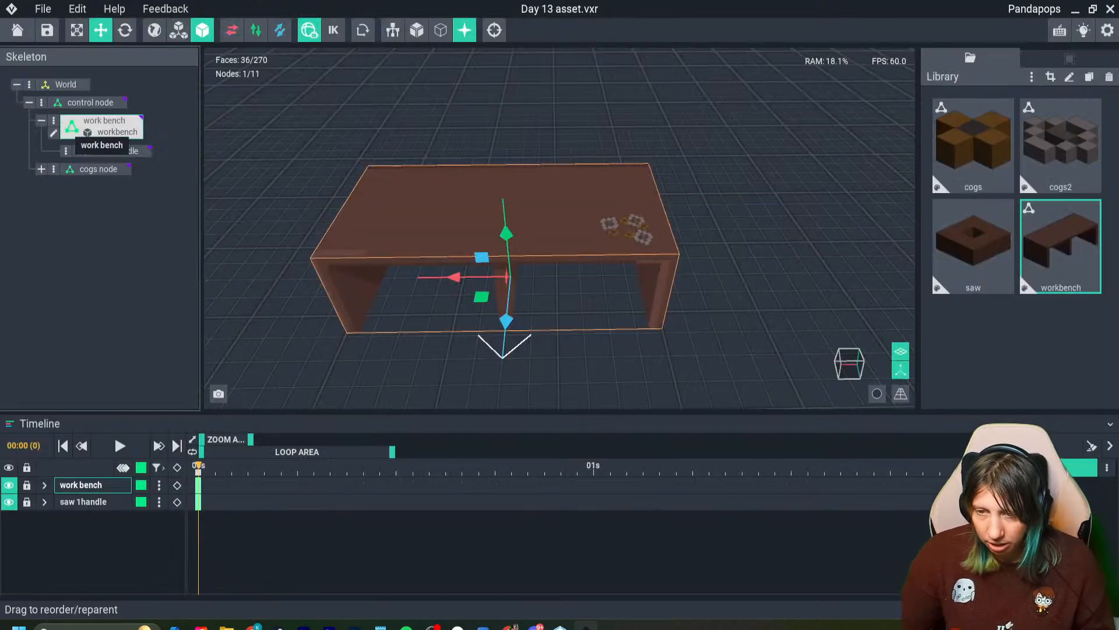
- Create a child node named saw1 bladea under the saw 1handle node
{"action": "left_click", "coordinate": [66, 151]}
{"action": "left_click", "coordinate": [117, 160]}
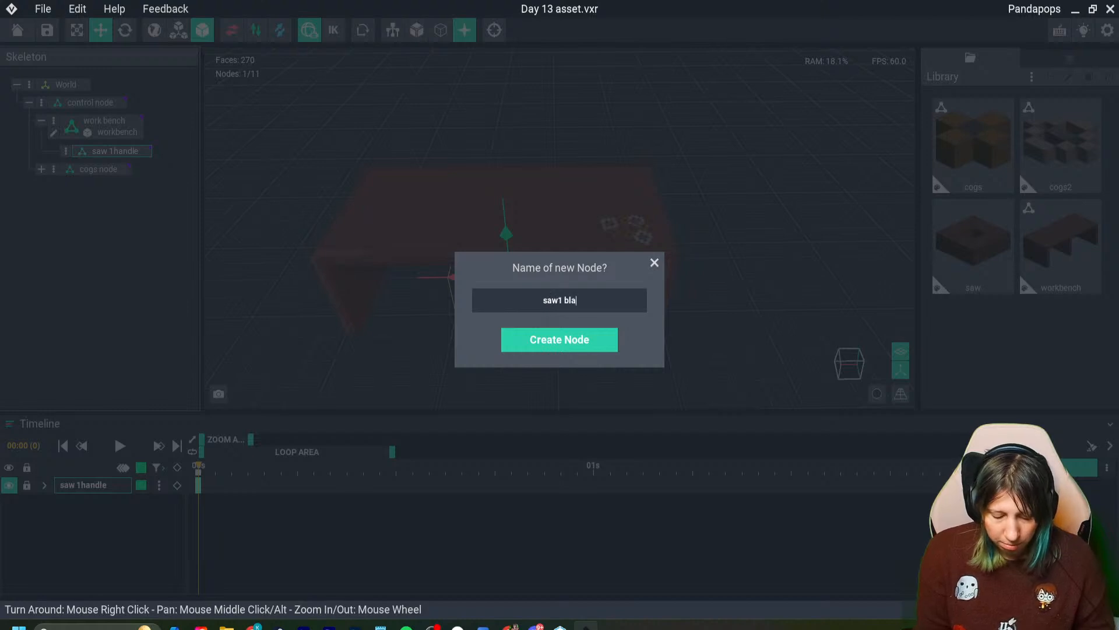
{"action": "type", "text": "saw1 bladea"}
{"action": "key", "text": "Return"}
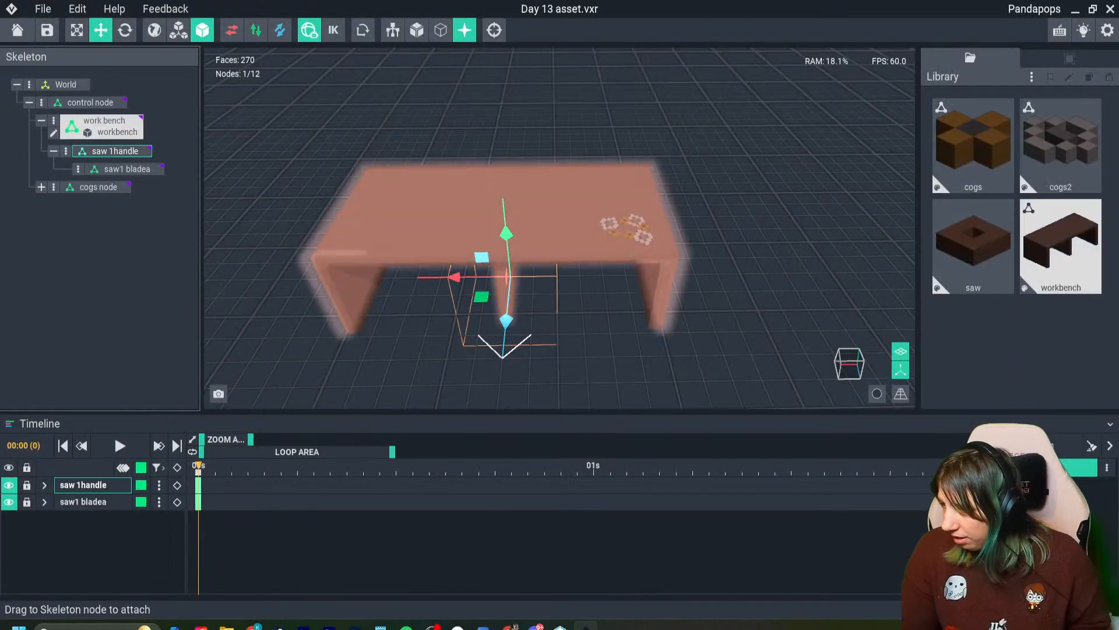
- Attach the saw model to the saw 1handle node and move it onto the workbench top at the end opposite the cogs
{"action": "left_click_drag", "start_coordinate": [968, 250], "coordinate": [119, 153]}
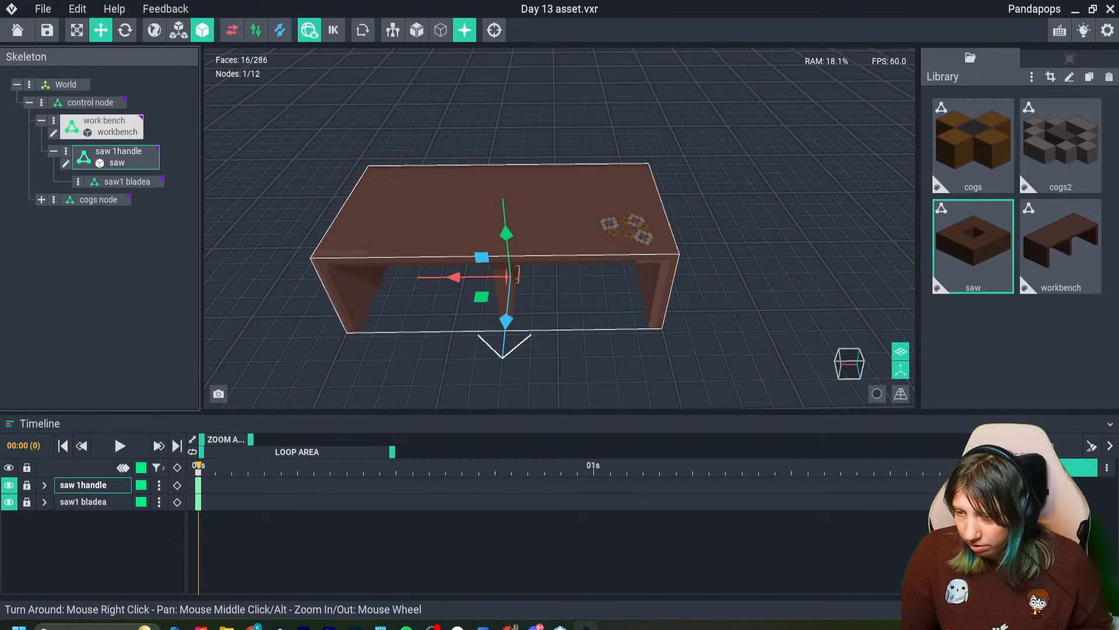
{"action": "left_click_drag", "start_coordinate": [518, 273], "coordinate": [497, 155]}
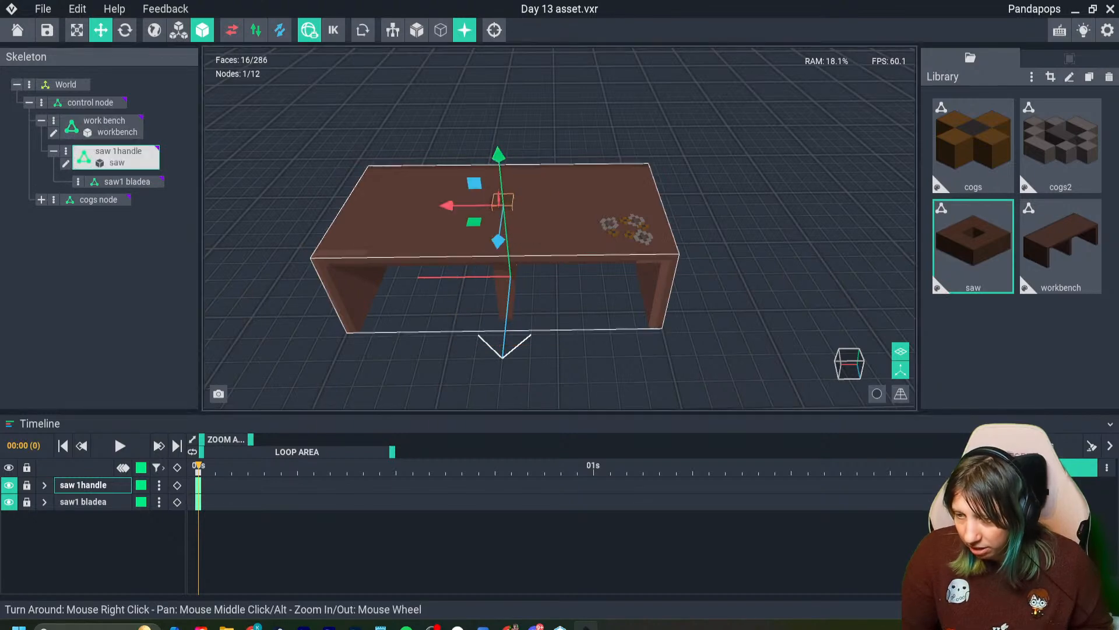
{"action": "left_click_drag", "start_coordinate": [448, 204], "coordinate": [302, 207]}
{"action": "scroll", "coordinate": [373, 233], "scroll_direction": "up", "scroll_amount": 4}
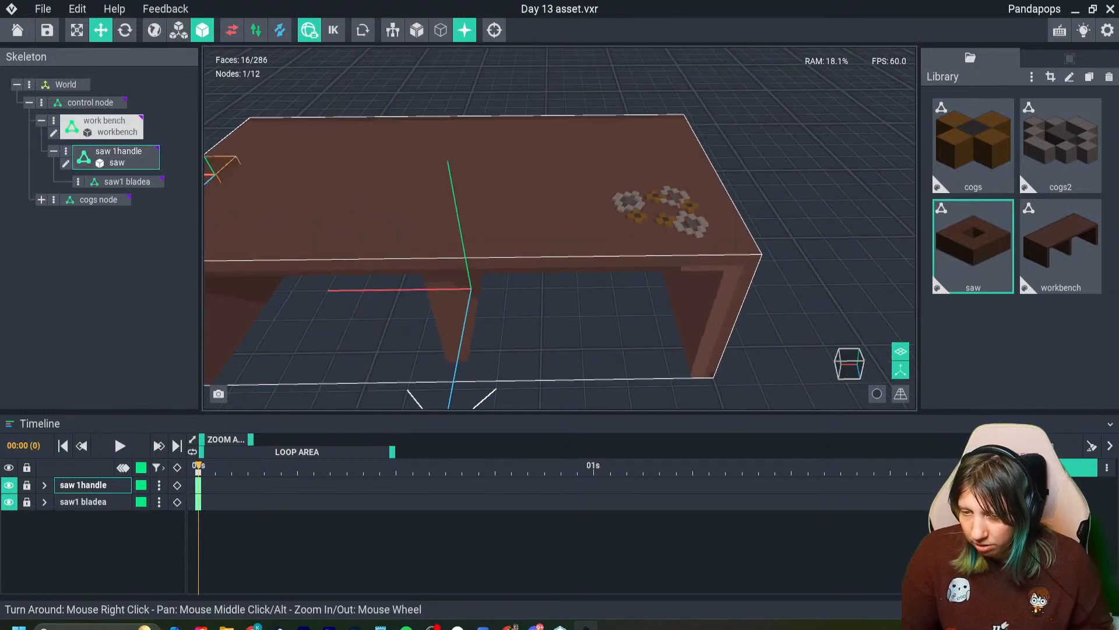
{"action": "middle_click_drag", "start_coordinate": [373, 234], "coordinate": [505, 280]}
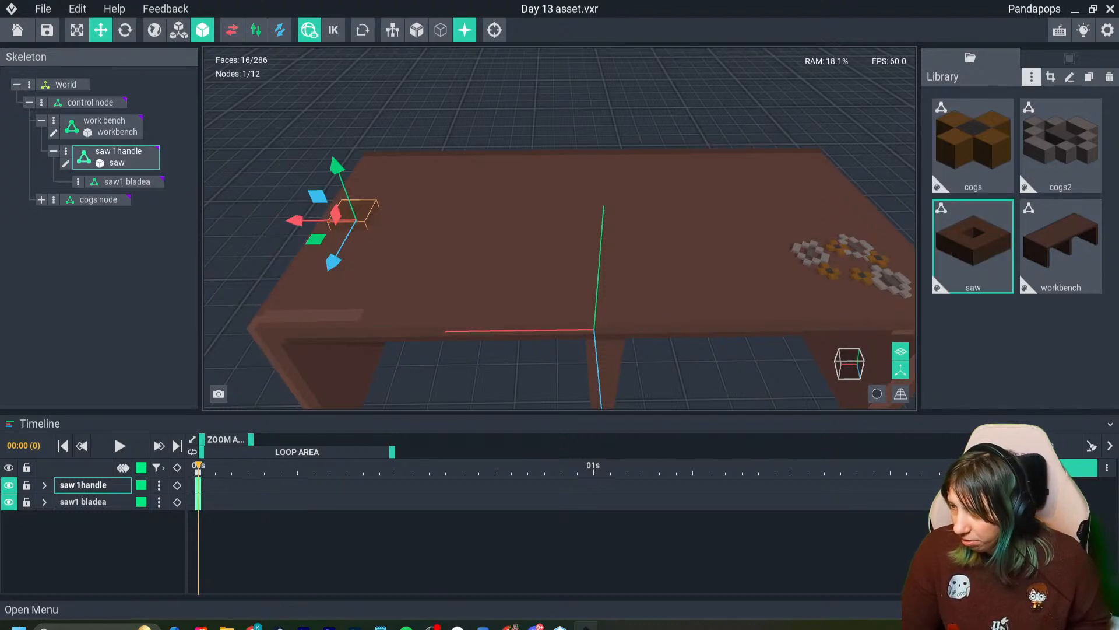
- Create a new library model named saw blade
{"action": "left_click", "coordinate": [1032, 77]}
{"action": "left_click", "coordinate": [956, 87]}
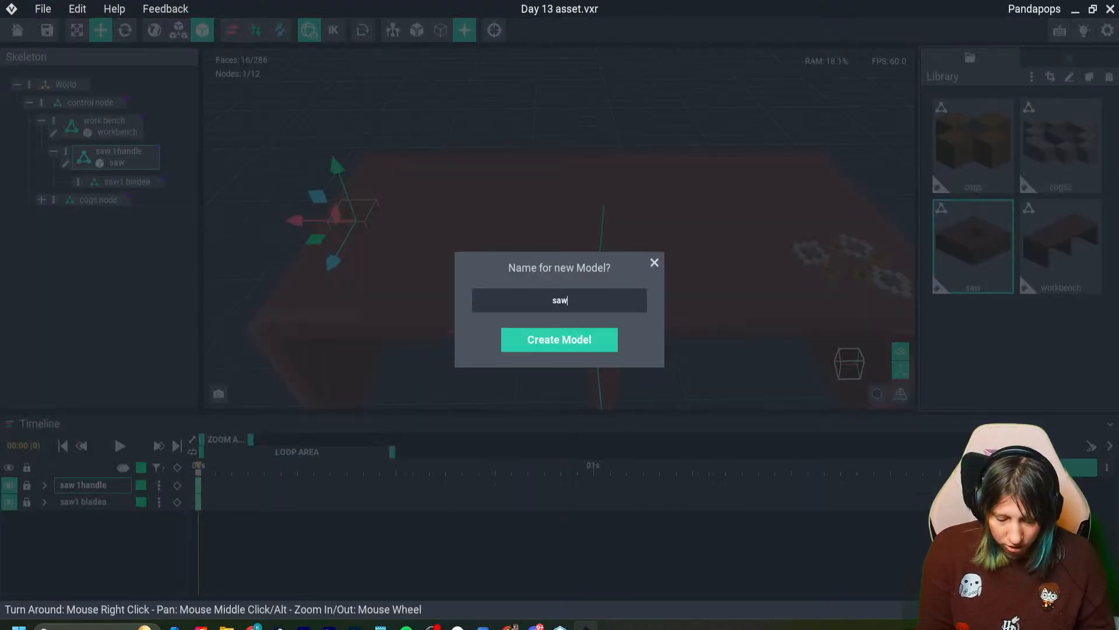
{"action": "type", "text": "saw blade"}
{"action": "key", "text": "Return"}
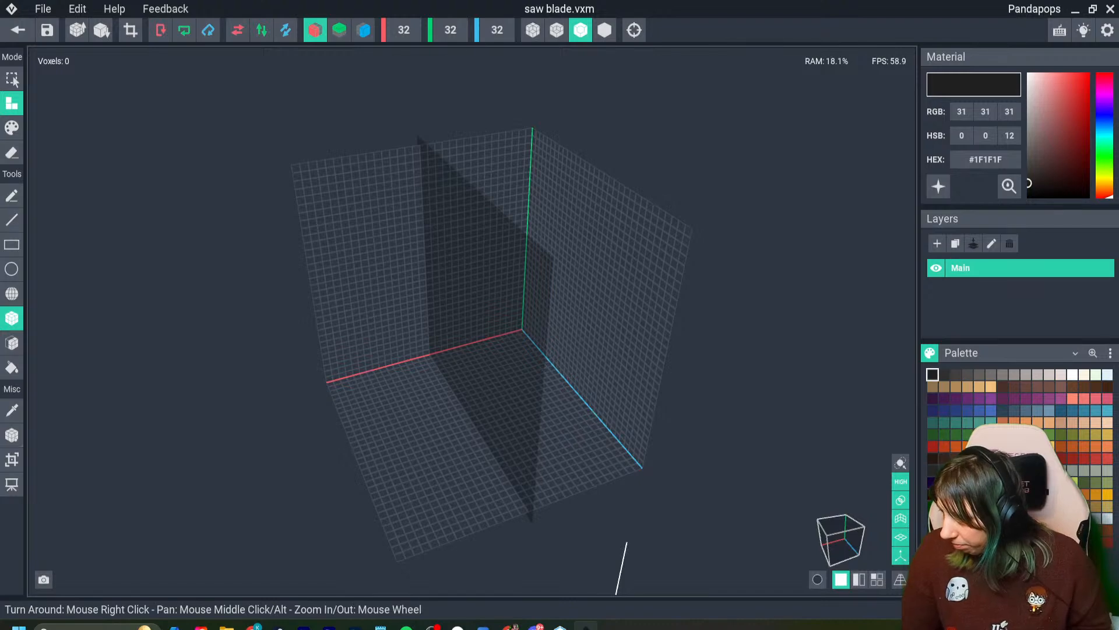
- Draw a flat rectangular slab for the blade in grey #918987 across the symmetry plane on the floor
{"action": "left_click", "coordinate": [1015, 374]}
{"action": "right_click_drag", "start_coordinate": [700, 373], "coordinate": [110, 264]}
{"action": "scroll", "coordinate": [512, 425], "scroll_direction": "up", "scroll_amount": 3}
{"action": "left_click_drag", "start_coordinate": [457, 421], "coordinate": [534, 456]}
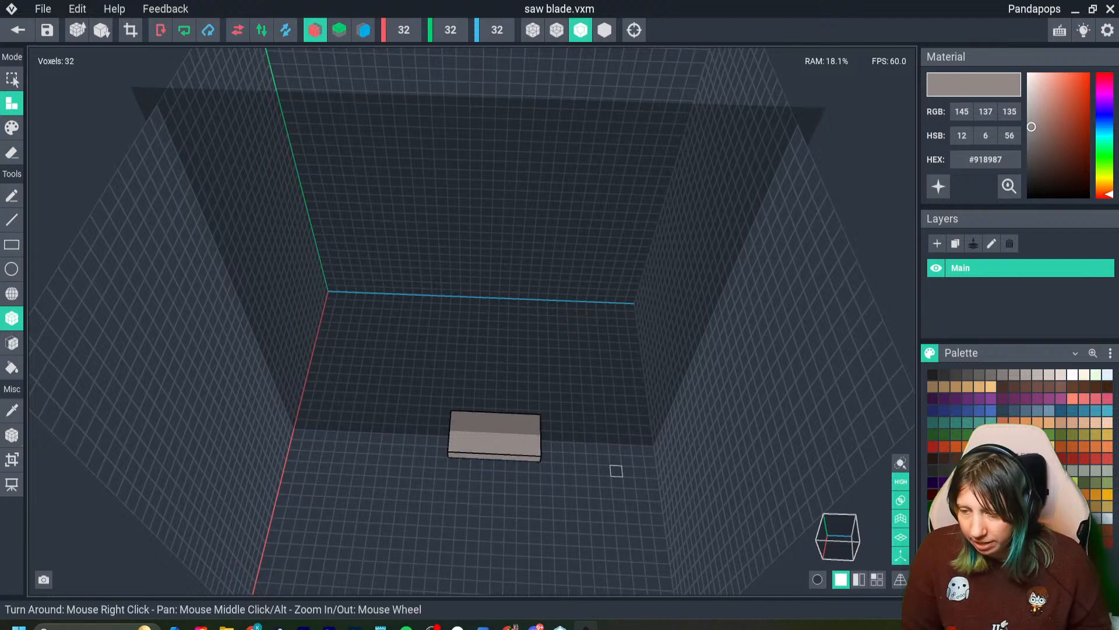
- Lengthen the blade slab by two voxels and turn off the red-axis symmetry
{"action": "left_click", "coordinate": [545, 425]}
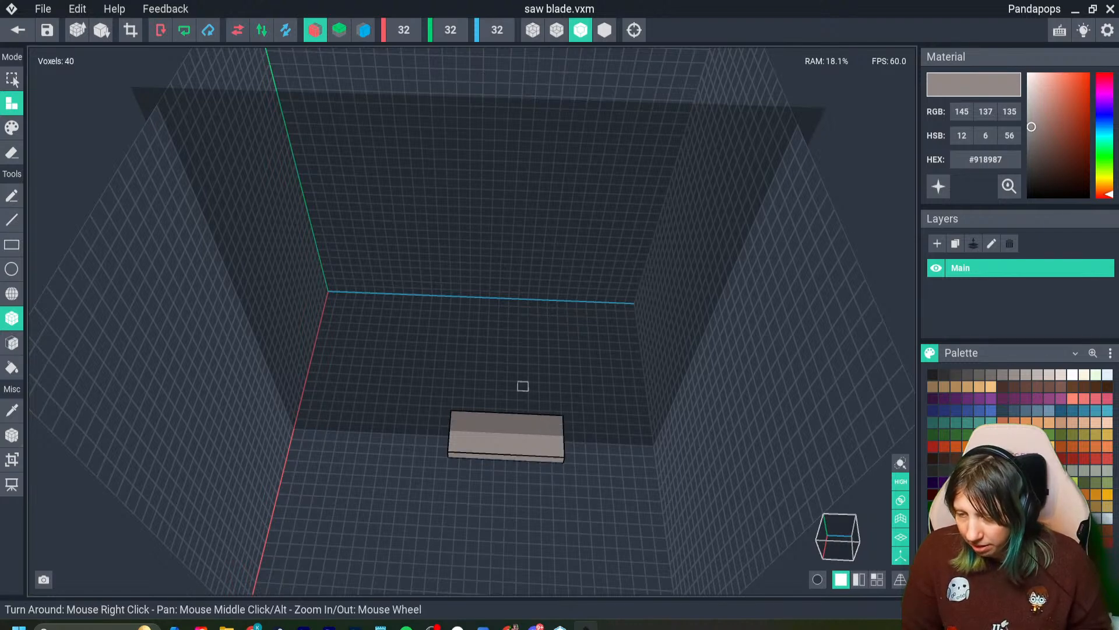
{"action": "left_click", "coordinate": [314, 30]}
{"action": "left_click", "coordinate": [315, 30]}
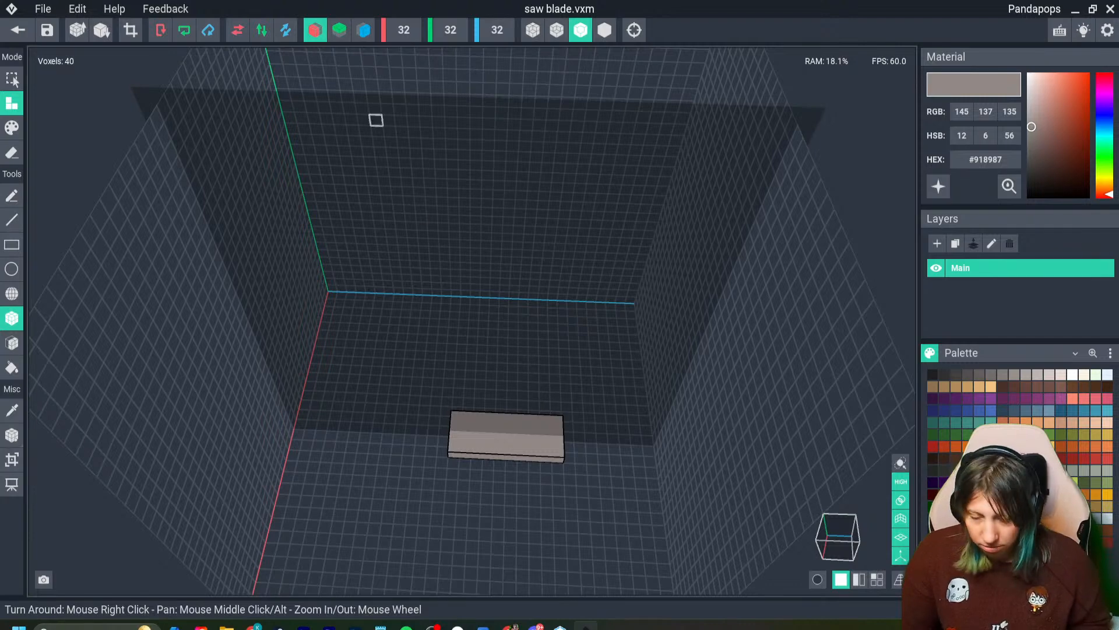
{"action": "left_click", "coordinate": [315, 30]}
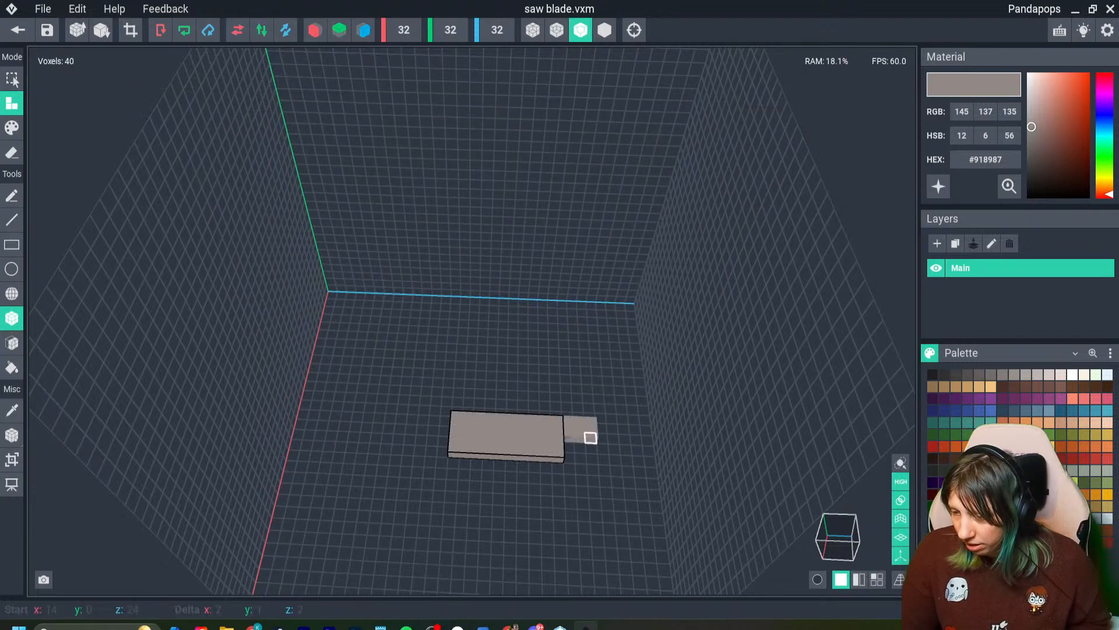
- Erase a three-voxel strip from the front corner at one end of the blade and crop the volume to 4 × 1 × 10
{"action": "left_click_drag", "start_coordinate": [591, 448], "coordinate": [536, 451]}
{"action": "left_click", "coordinate": [11, 152]}
{"action": "left_click_drag", "start_coordinate": [591, 421], "coordinate": [570, 442]}
{"action": "left_click", "coordinate": [131, 30]}
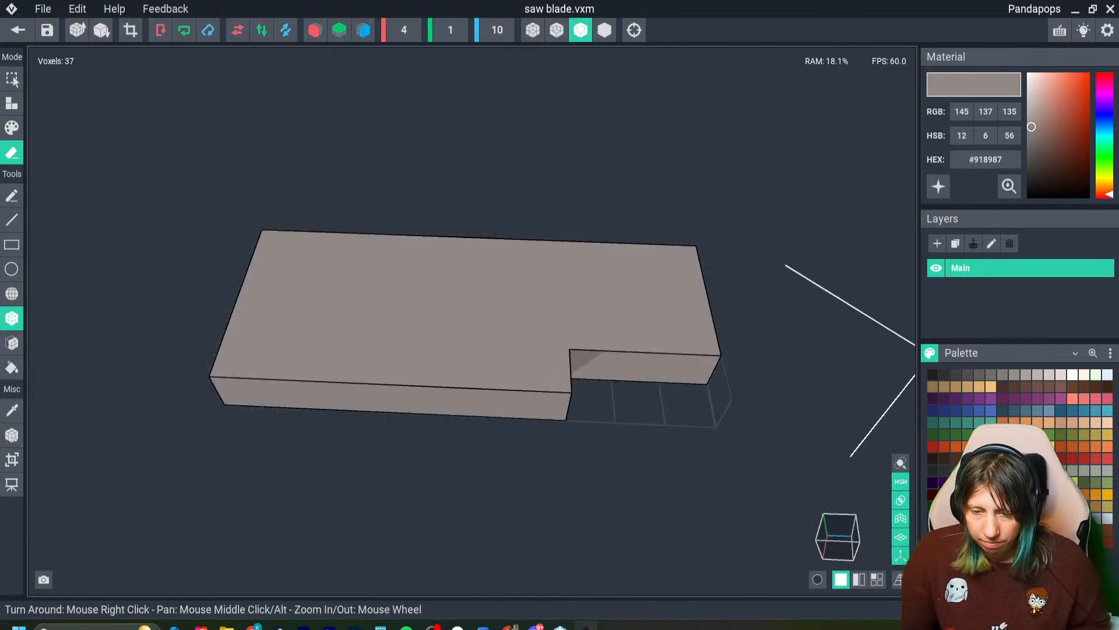
- Set the blade's pivot to center, shift it to the unnotched end, and close the model with its changes saved
{"action": "left_click", "coordinate": [12, 435]}
{"action": "left_click", "coordinate": [63, 467]}
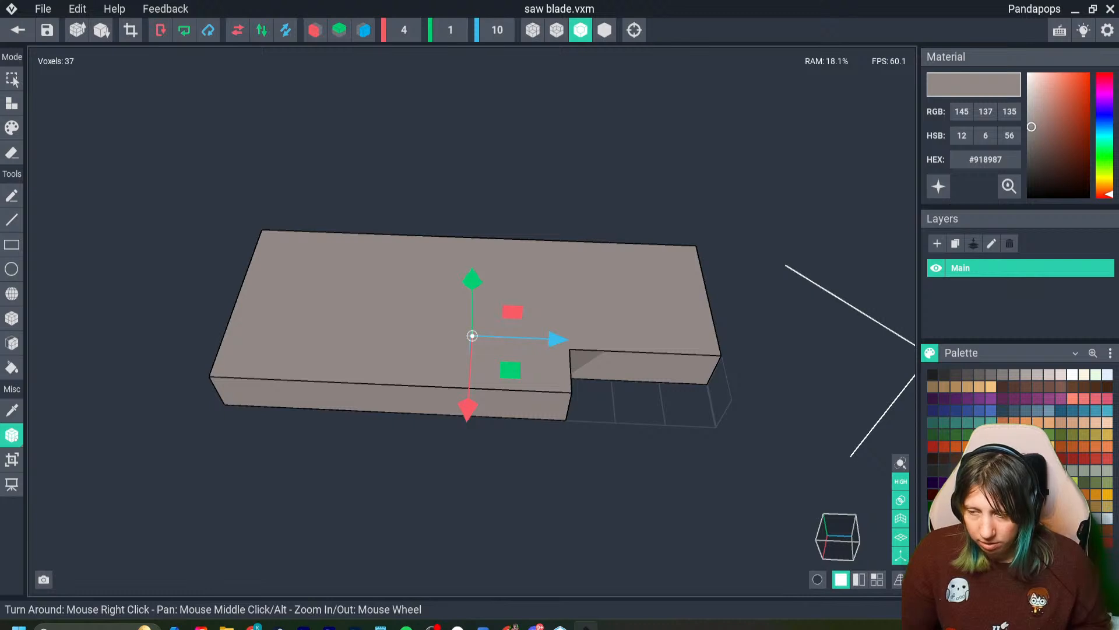
{"action": "left_click_drag", "start_coordinate": [315, 330], "coordinate": [330, 331]}
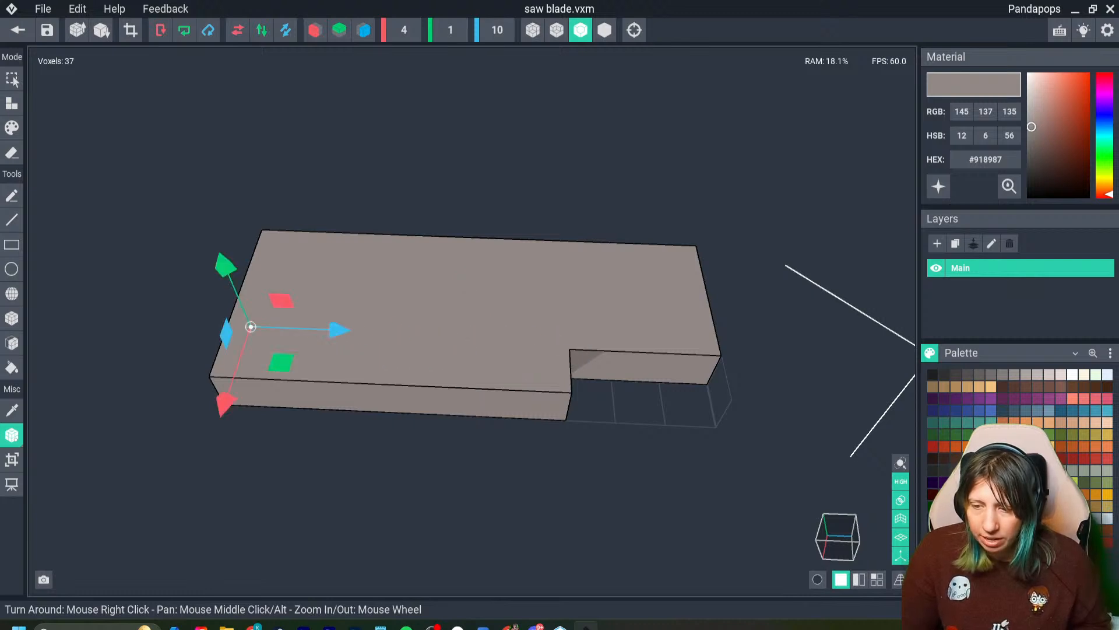
{"action": "left_click_drag", "start_coordinate": [228, 259], "coordinate": [222, 238]}
{"action": "left_click", "coordinate": [18, 30]}
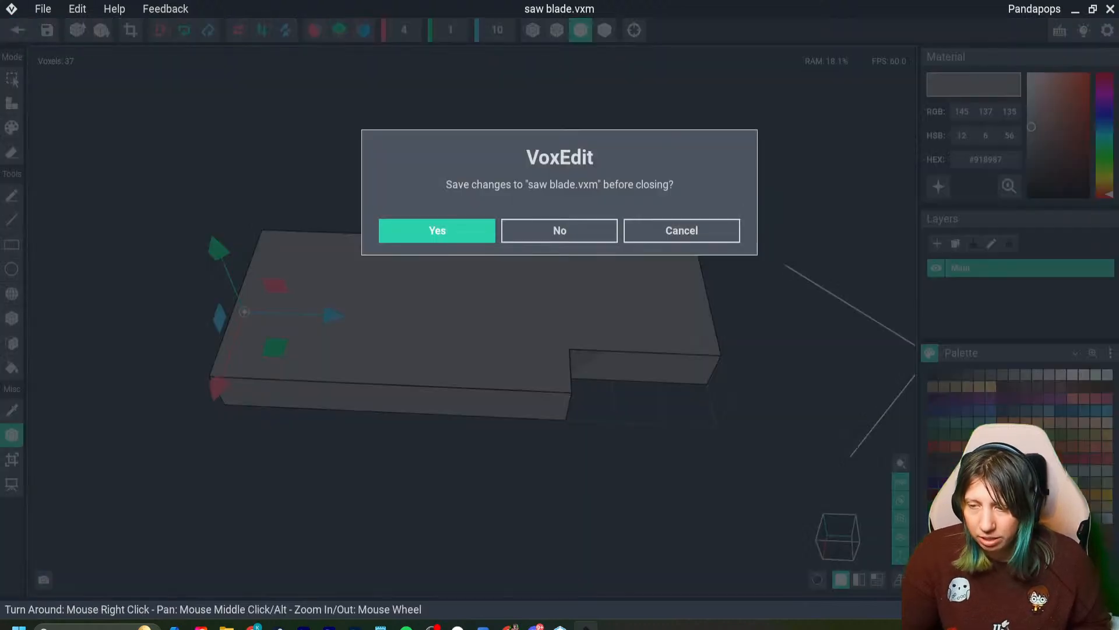
{"action": "left_click", "coordinate": [436, 229]}
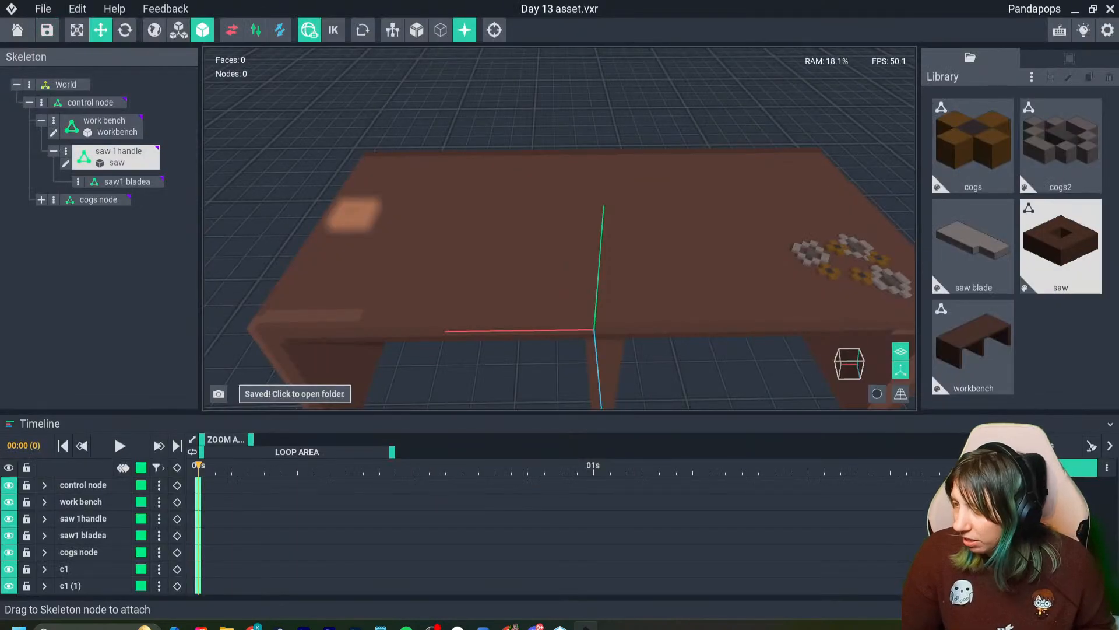
- Attach the saw blade model to the saw1 bladea node and slide it along the blue axis to the handle's edge
{"action": "left_click_drag", "start_coordinate": [973, 245], "coordinate": [130, 186]}
{"action": "right_click_drag", "start_coordinate": [352, 238], "coordinate": [380, 240]}
{"action": "scroll", "coordinate": [367, 239], "scroll_direction": "up", "scroll_amount": 5}
{"action": "middle_click_drag", "start_coordinate": [367, 239], "coordinate": [402, 245]}
{"action": "right_click_drag", "start_coordinate": [364, 271], "coordinate": [438, 268]}
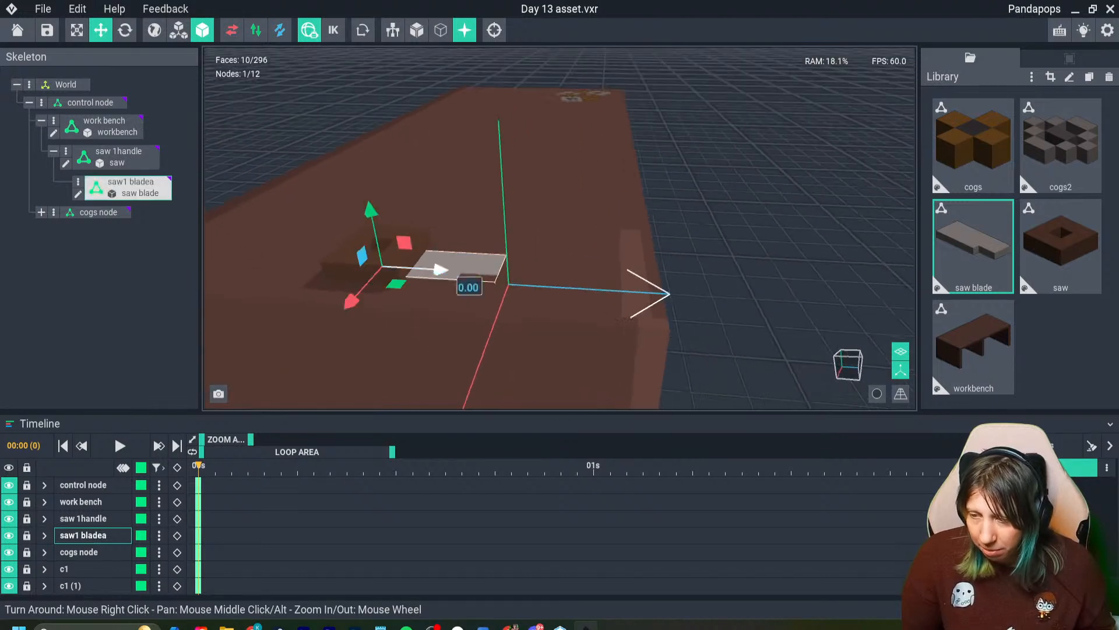
{"action": "left_click", "coordinate": [346, 255]}
{"action": "left_click", "coordinate": [458, 264]}
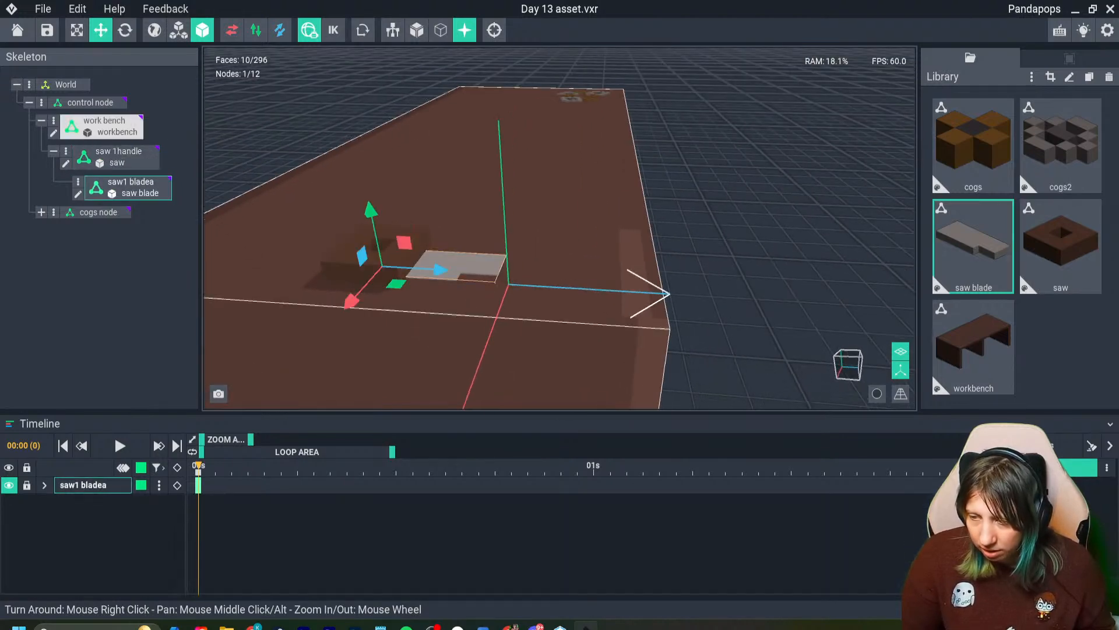
- Adjust the blade's height to about 1.18 so it sits above the workbench top beside the handle
{"action": "left_click_drag", "start_coordinate": [371, 211], "coordinate": [368, 198]}
{"action": "right_click_drag", "start_coordinate": [373, 204], "coordinate": [386, 245]}
{"action": "left_click_drag", "start_coordinate": [435, 256], "coordinate": [464, 257]}
{"action": "mouse_move", "coordinate": [448, 276]}
{"action": "right_mouse_down"}
{"action": "mouse_move", "coordinate": [438, 239]}
{"action": "mouse_move", "coordinate": [445, 255]}
{"action": "right_mouse_up"}
{"action": "scroll", "coordinate": [444, 270], "scroll_direction": "up", "scroll_amount": 2}
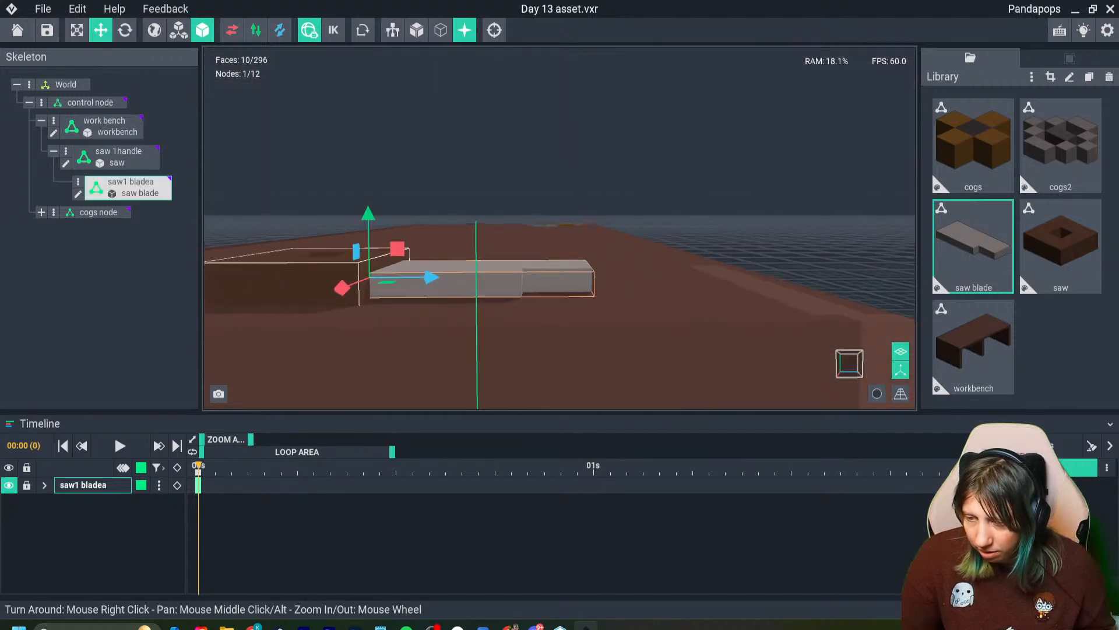
{"action": "mouse_move", "coordinate": [369, 208]}
{"action": "left_mouse_down"}
{"action": "mouse_move", "coordinate": [367, 178]}
{"action": "mouse_move", "coordinate": [369, 223]}
{"action": "left_mouse_up"}
{"action": "mouse_move", "coordinate": [445, 286]}
{"action": "right_mouse_down"}
{"action": "mouse_move", "coordinate": [445, 272]}
{"action": "mouse_move", "coordinate": [444, 291]}
{"action": "right_mouse_up"}
{"action": "left_click_drag", "start_coordinate": [366, 212], "coordinate": [365, 211]}
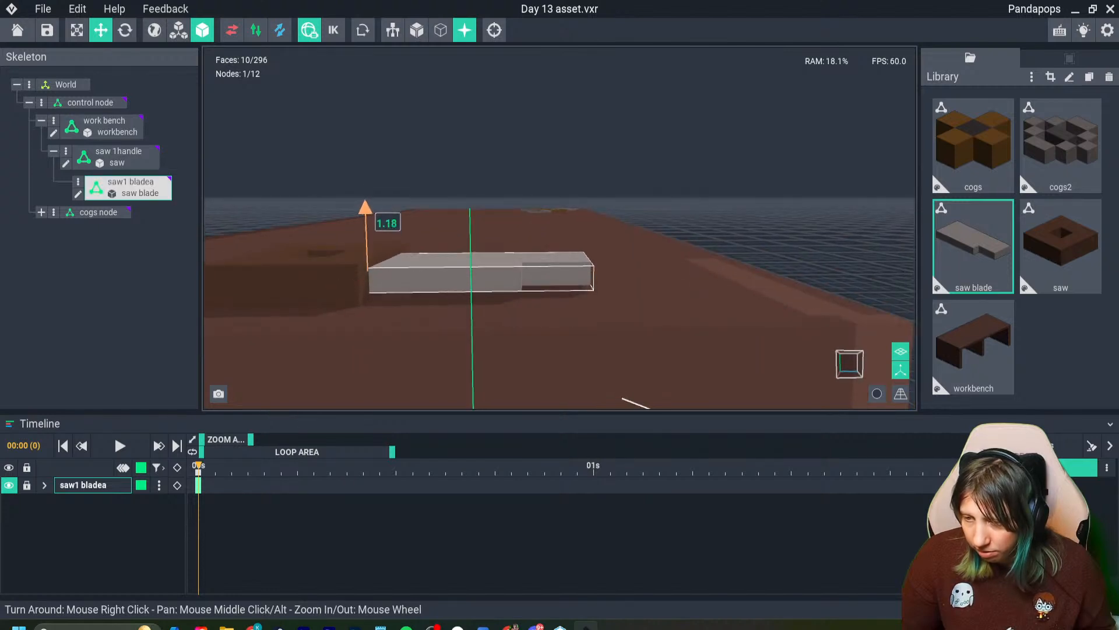
{"action": "right_click_drag", "start_coordinate": [441, 251], "coordinate": [446, 281]}
{"action": "scroll", "coordinate": [452, 279], "scroll_direction": "down", "scroll_amount": 3}
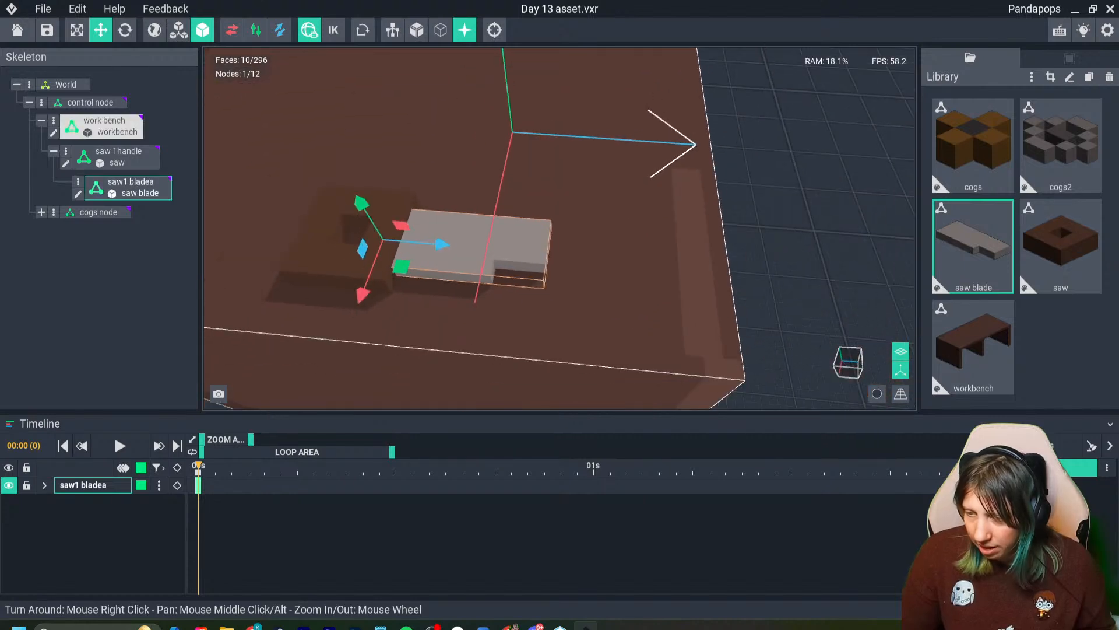
- Clone the saw blade model as saw bladeb and open the copy for editing
{"action": "left_click", "coordinate": [974, 248]}
{"action": "key", "text": "ctrl+d"}
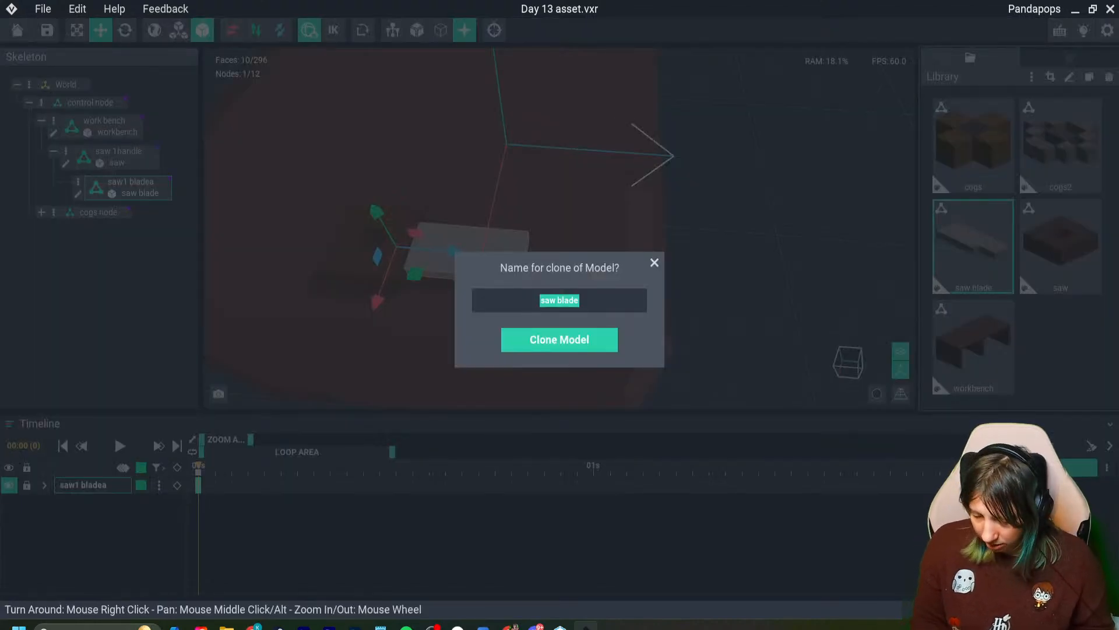
{"action": "key", "text": "Return"}
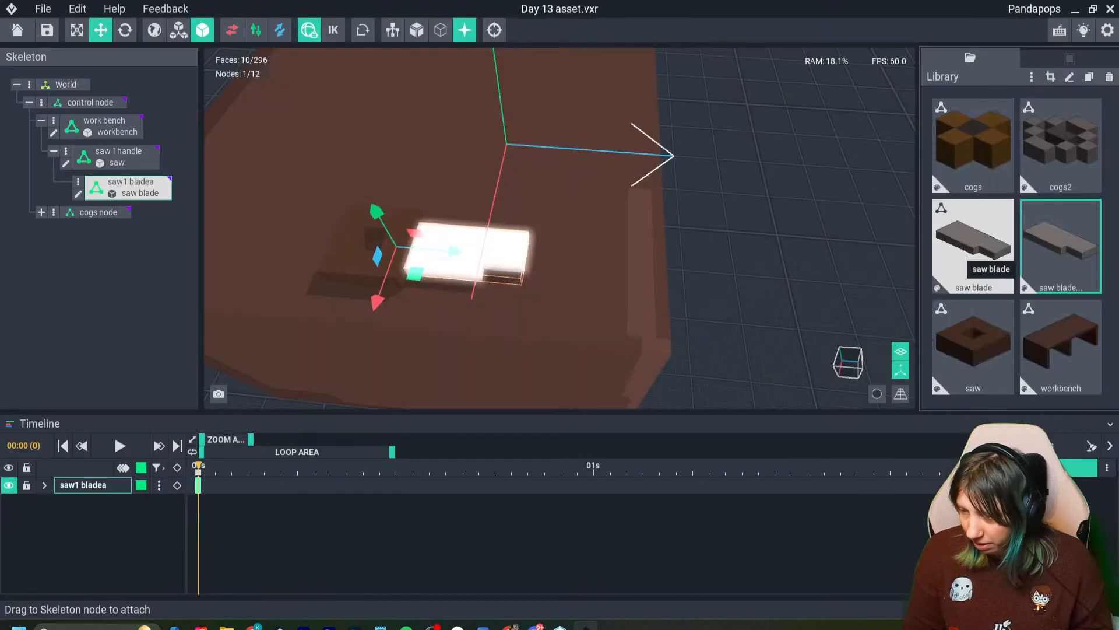
{"action": "double_click", "coordinate": [1061, 248]}
{"action": "right_click_drag", "start_coordinate": [490, 367], "coordinate": [559, 366]}
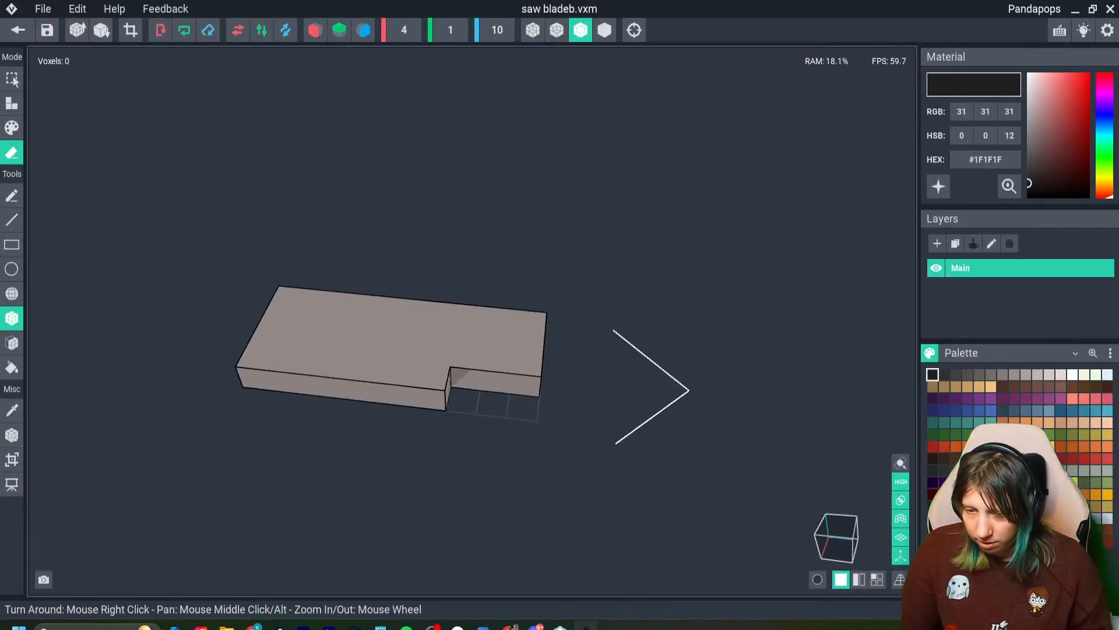
- Erase the wide part of saw bladeb, keeping the narrow end block, and extend that block one voxel in #918987
{"action": "left_click_drag", "start_coordinate": [474, 318], "coordinate": [265, 376]}
{"action": "key", "text": "i"}
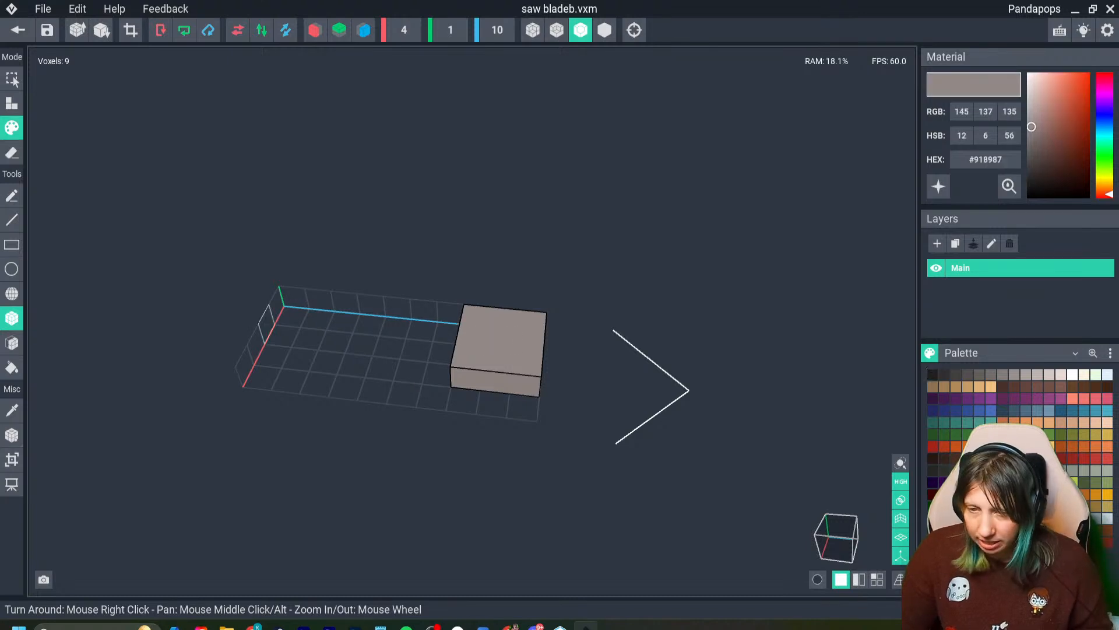
{"action": "left_click", "coordinate": [12, 104]}
{"action": "left_click_drag", "start_coordinate": [450, 313], "coordinate": [443, 352]}
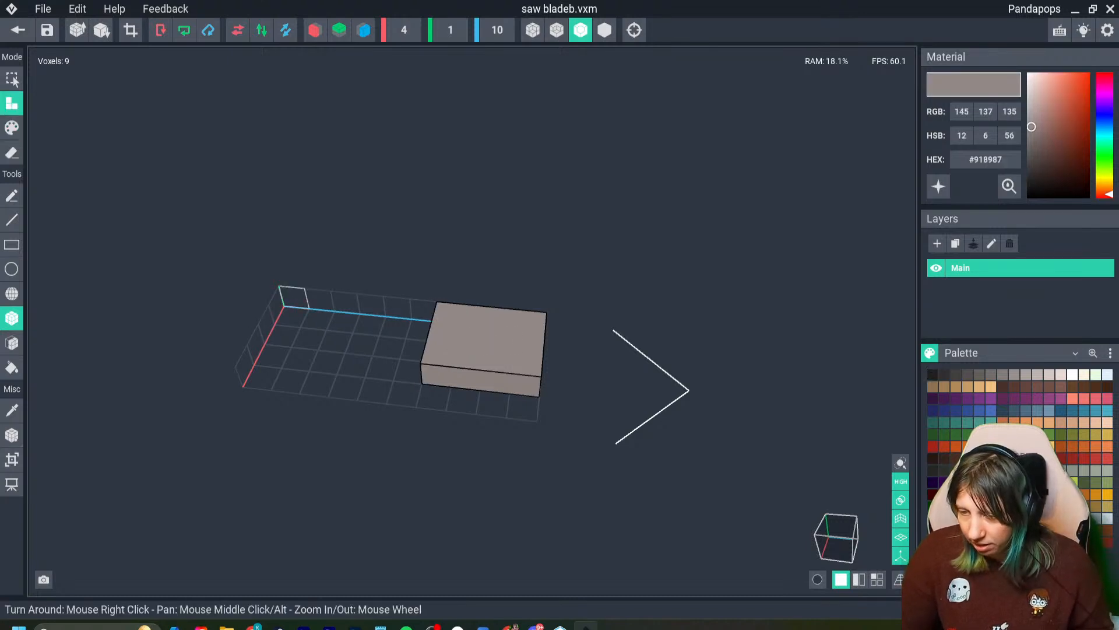
- Crop saw bladeb to 3 × 1 × 4, set its pivot to center, and close it with the changes saved
{"action": "left_click", "coordinate": [130, 30]}
{"action": "left_click", "coordinate": [12, 435]}
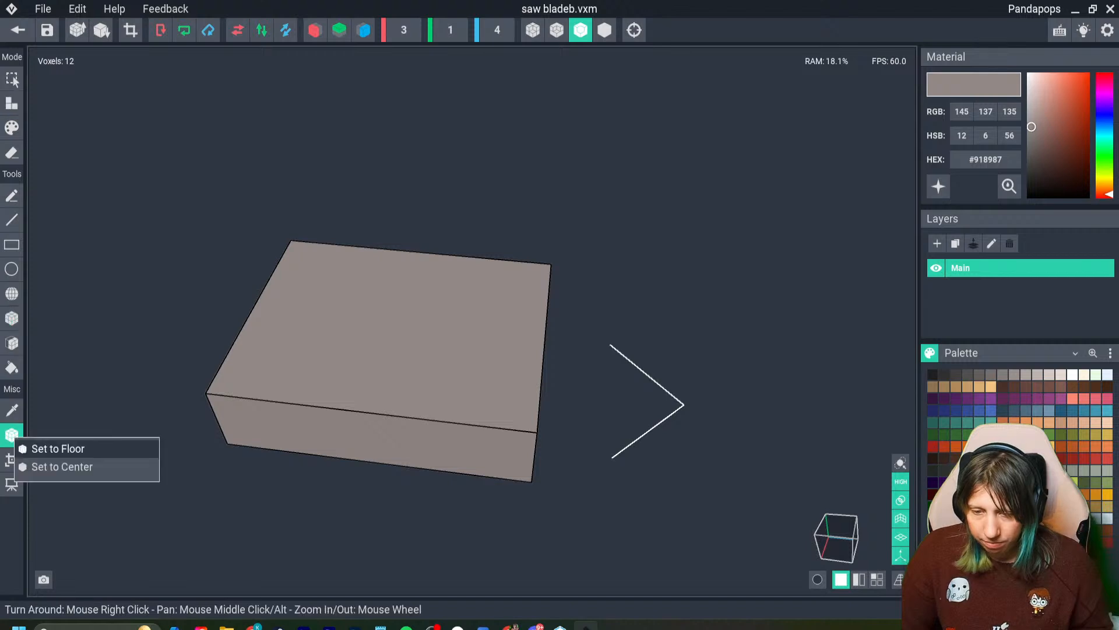
{"action": "left_click", "coordinate": [65, 467]}
{"action": "left_click", "coordinate": [17, 30]}
{"action": "key", "text": "Return"}
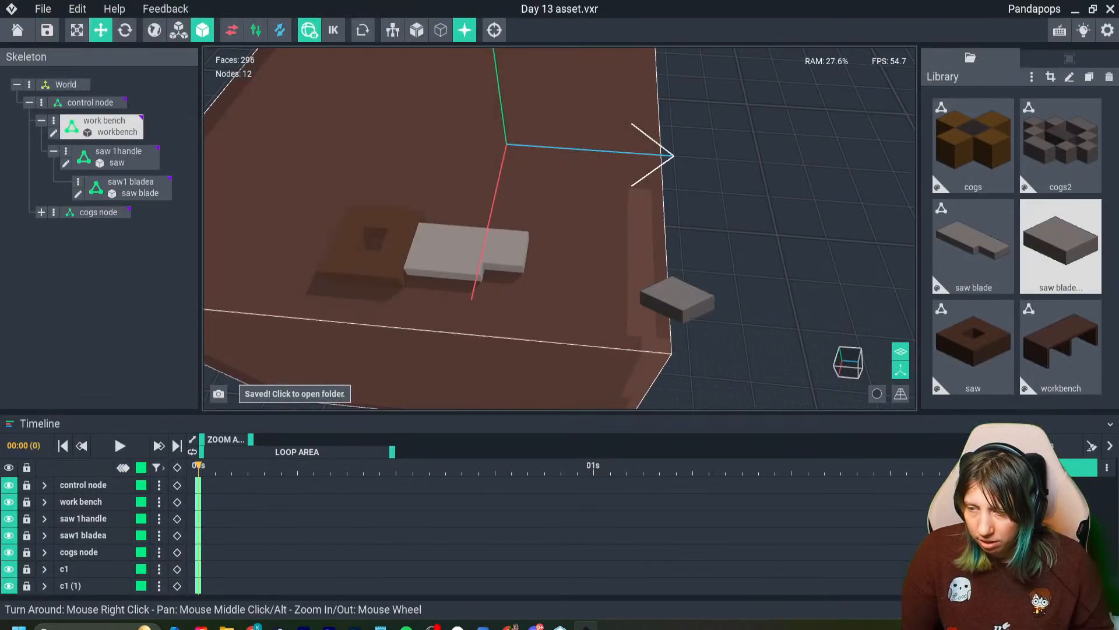
- Create a child node named bside under saw1 bladea and attach the saw bladeb model to it
{"action": "left_click", "coordinate": [78, 181]}
{"action": "left_click", "coordinate": [127, 191]}
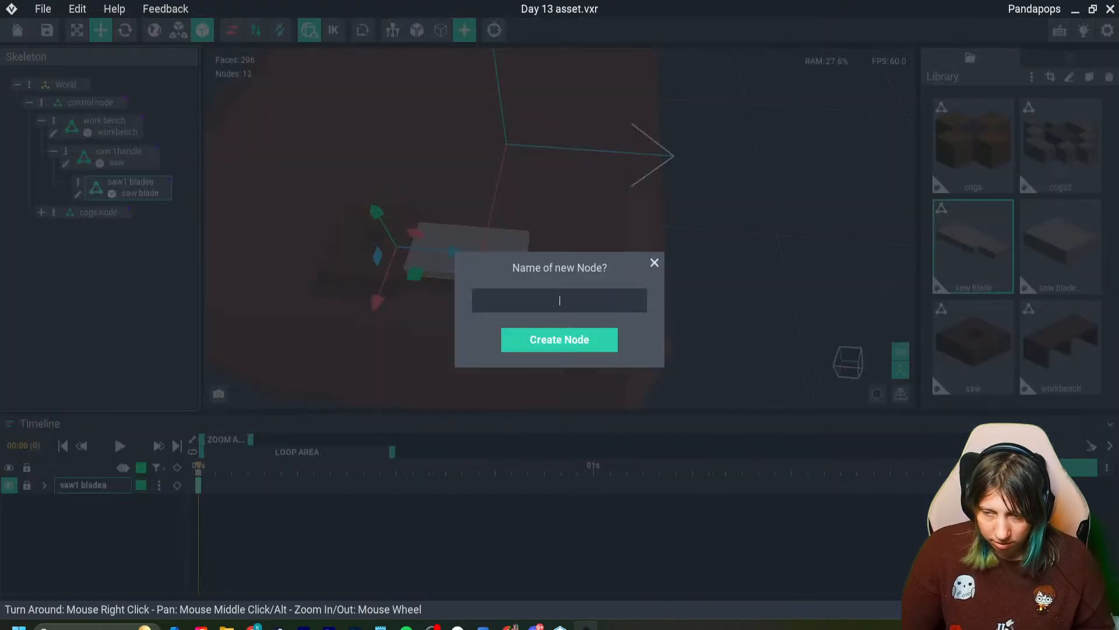
{"action": "type", "text": "bside"}
{"action": "key", "text": "Return"}
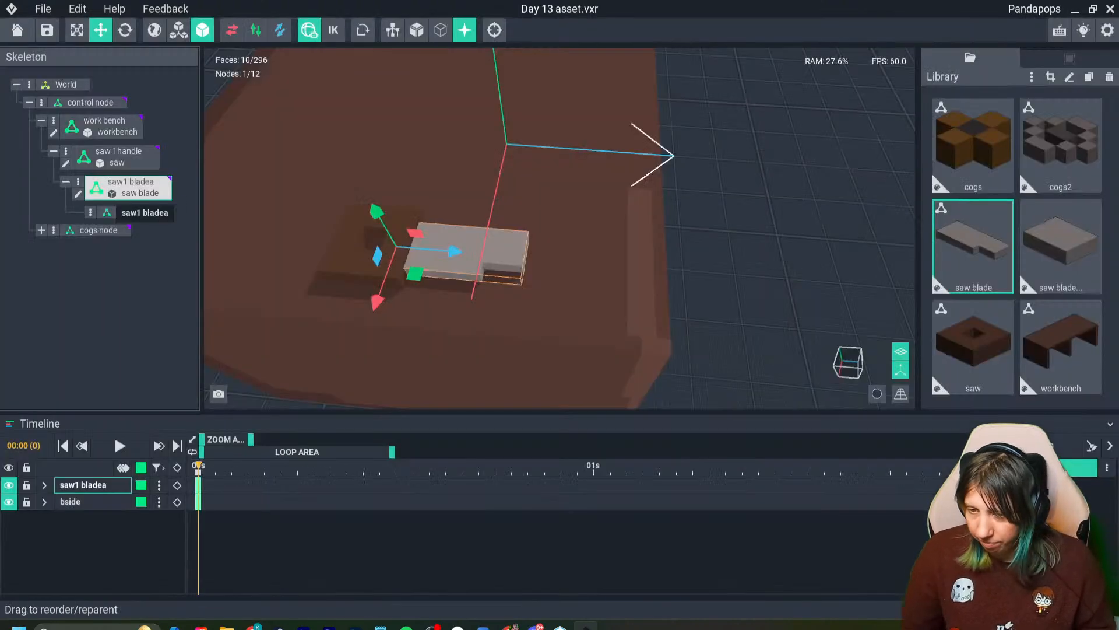
{"action": "left_click_drag", "start_coordinate": [1061, 245], "coordinate": [132, 212]}
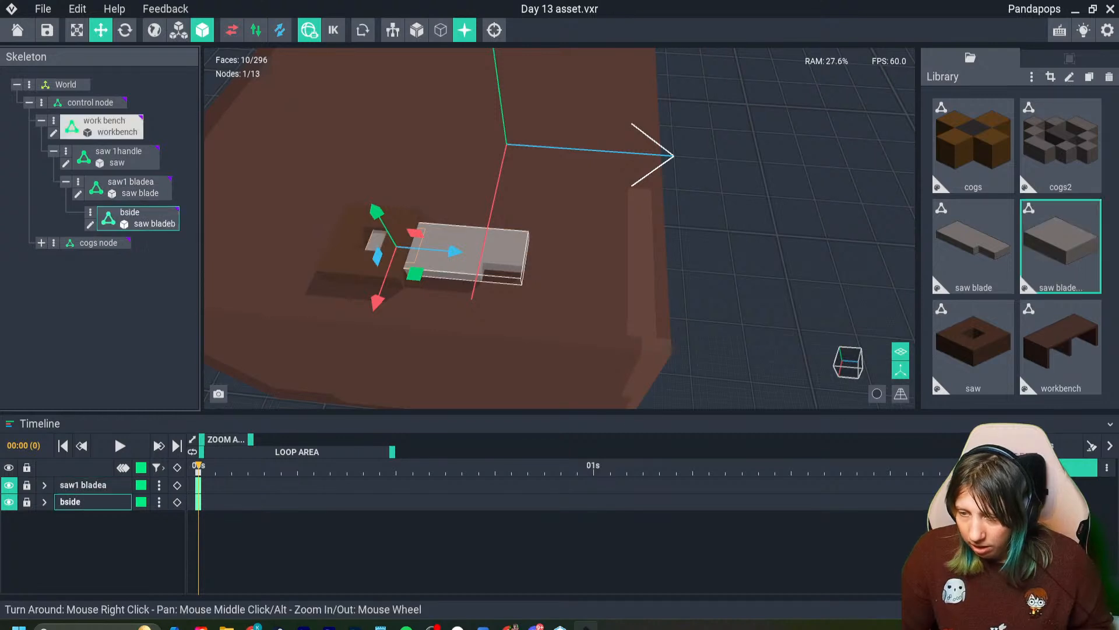
- Move the bside piece to the blade's notched outer end and rotate it around the vertical axis to angle it
{"action": "left_click_drag", "start_coordinate": [455, 252], "coordinate": [500, 256]}
{"action": "left_click_drag", "start_coordinate": [428, 304], "coordinate": [424, 317]}
{"action": "left_click_drag", "start_coordinate": [494, 267], "coordinate": [561, 273]}
{"action": "key", "text": "r"}
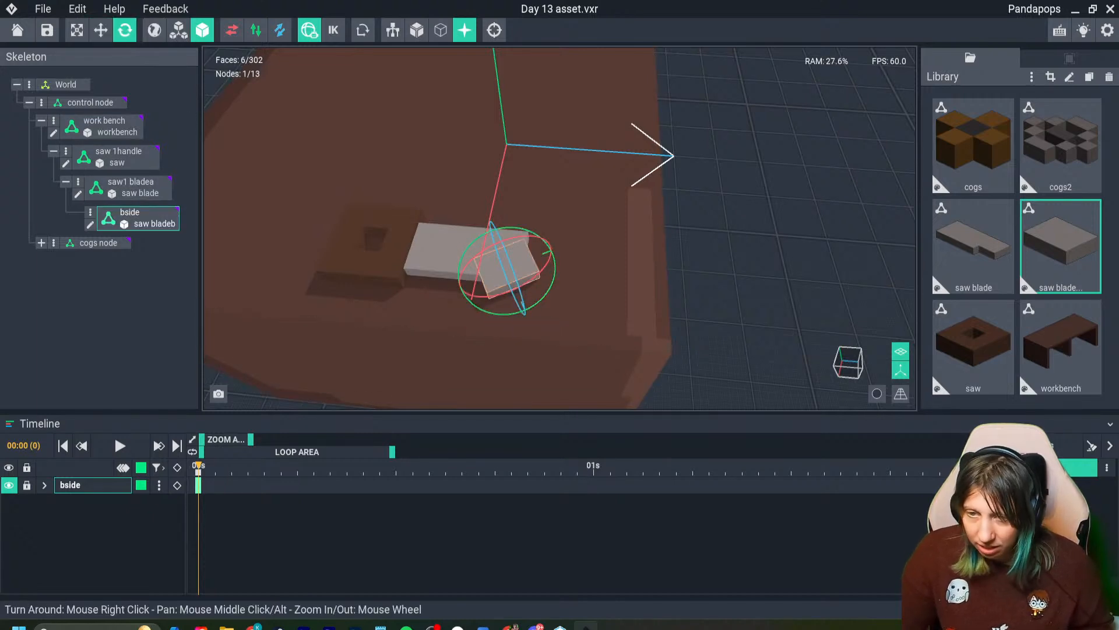
{"action": "left_click", "coordinate": [100, 30]}
{"action": "left_click", "coordinate": [530, 324]}
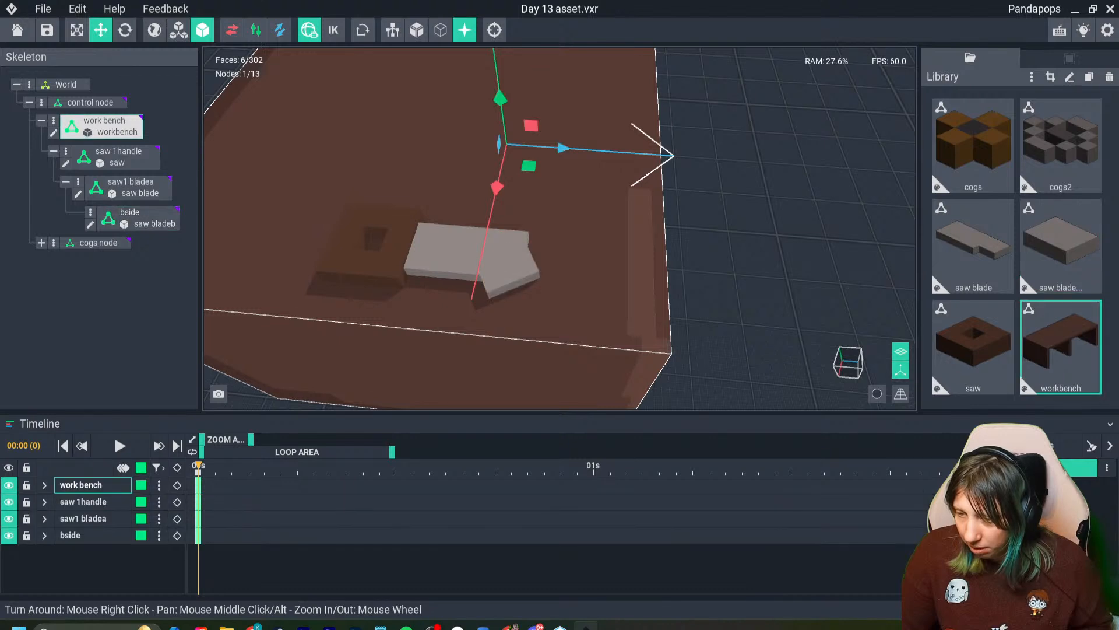
- Reduce the bside piece's tilt and shift it along the blue axis to about 8.18 so it fills the blade's notch
{"action": "left_click", "coordinate": [506, 271]}
{"action": "left_click_drag", "start_coordinate": [527, 315], "coordinate": [505, 306]}
{"action": "scroll", "coordinate": [506, 262], "scroll_direction": "up", "scroll_amount": 3}
{"action": "left_click", "coordinate": [125, 30]}
{"action": "left_click", "coordinate": [101, 30]}
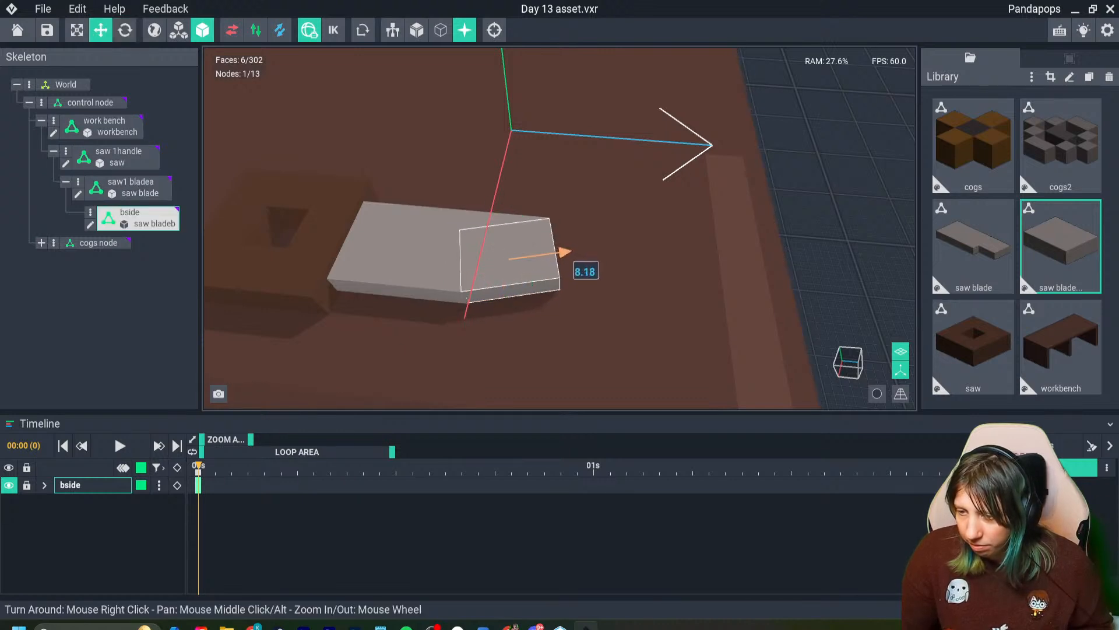
{"action": "left_click_drag", "start_coordinate": [564, 252], "coordinate": [565, 252]}
{"action": "left_click_drag", "start_coordinate": [513, 311], "coordinate": [514, 314]}
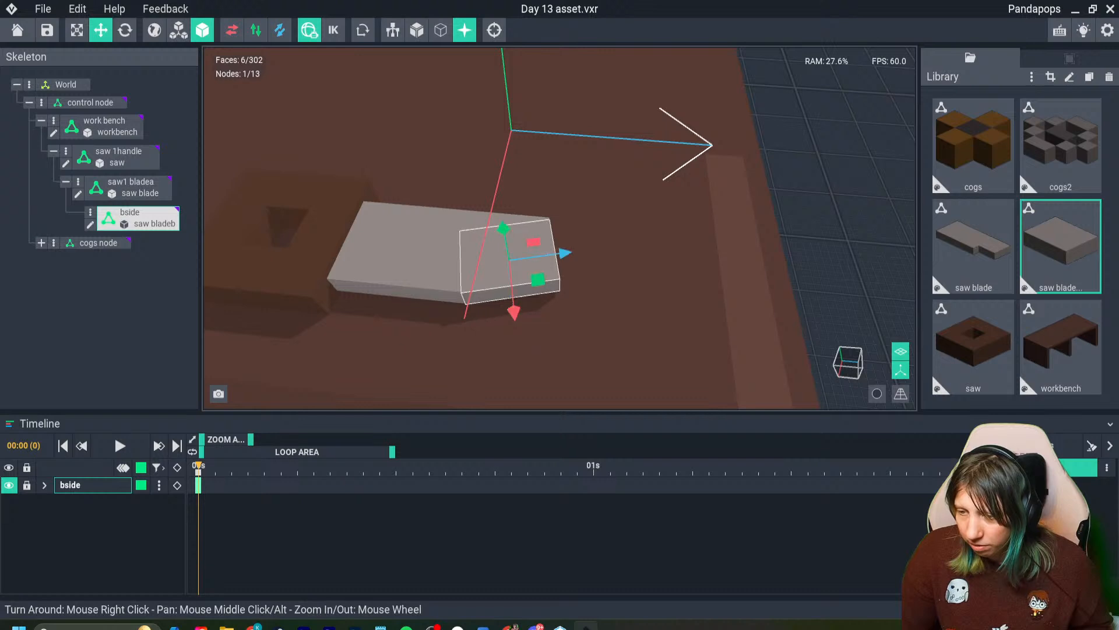
- Fine-tune the bside piece's rotation and nudge it along the red axis to line up with the blade's front edge
{"action": "left_click", "coordinate": [125, 30]}
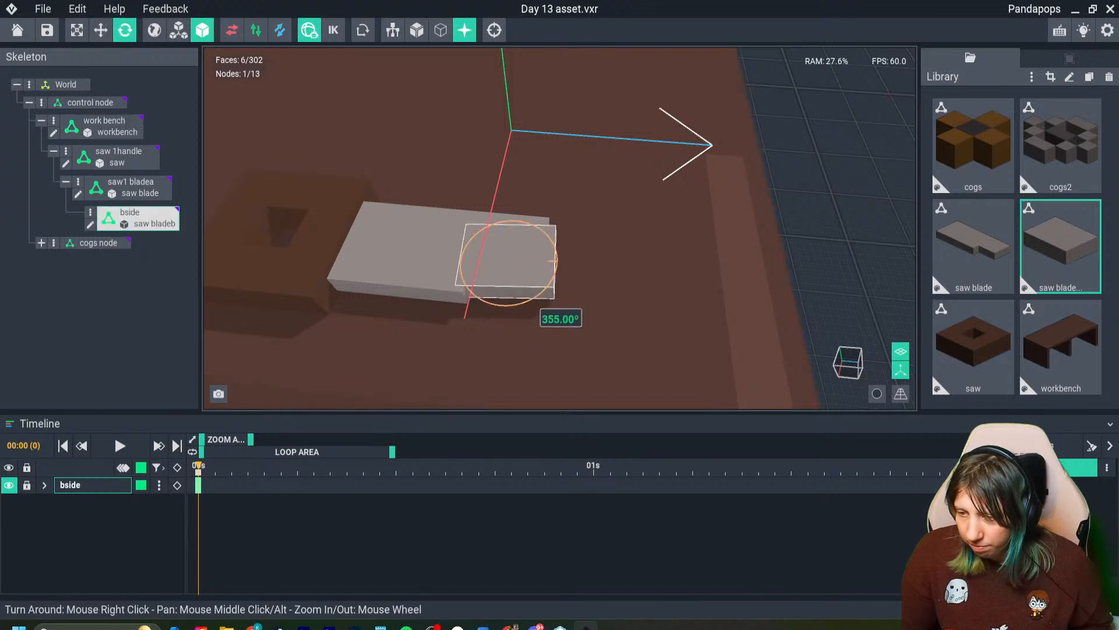
{"action": "left_click_drag", "start_coordinate": [553, 261], "coordinate": [558, 256]}
{"action": "left_click", "coordinate": [101, 30]}
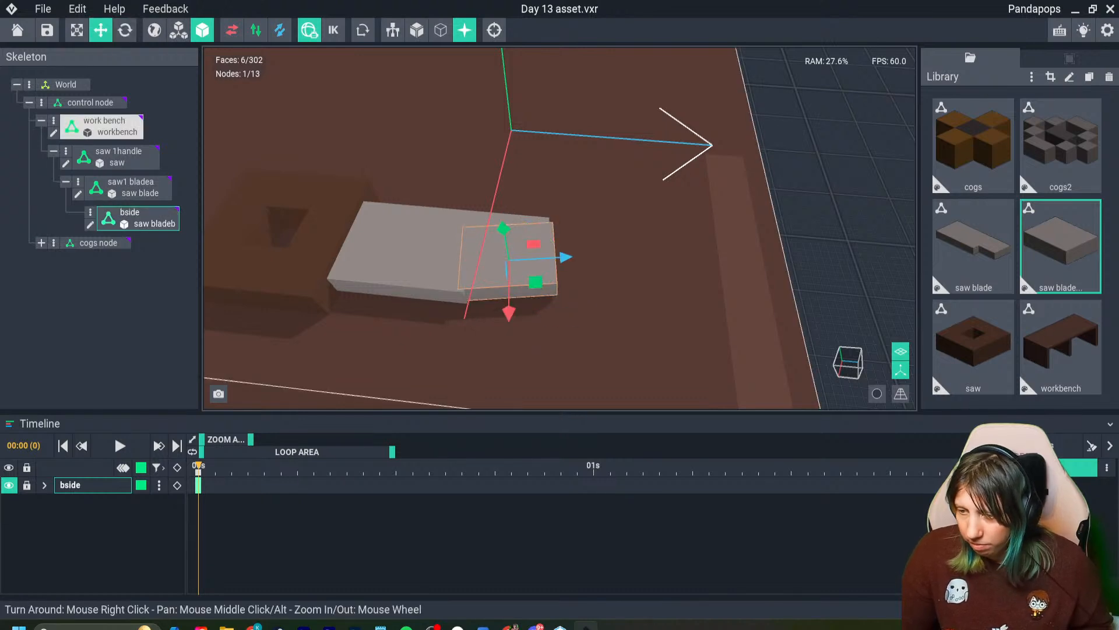
{"action": "left_click_drag", "start_coordinate": [509, 313], "coordinate": [509, 318]}
{"action": "left_click", "coordinate": [575, 265]}
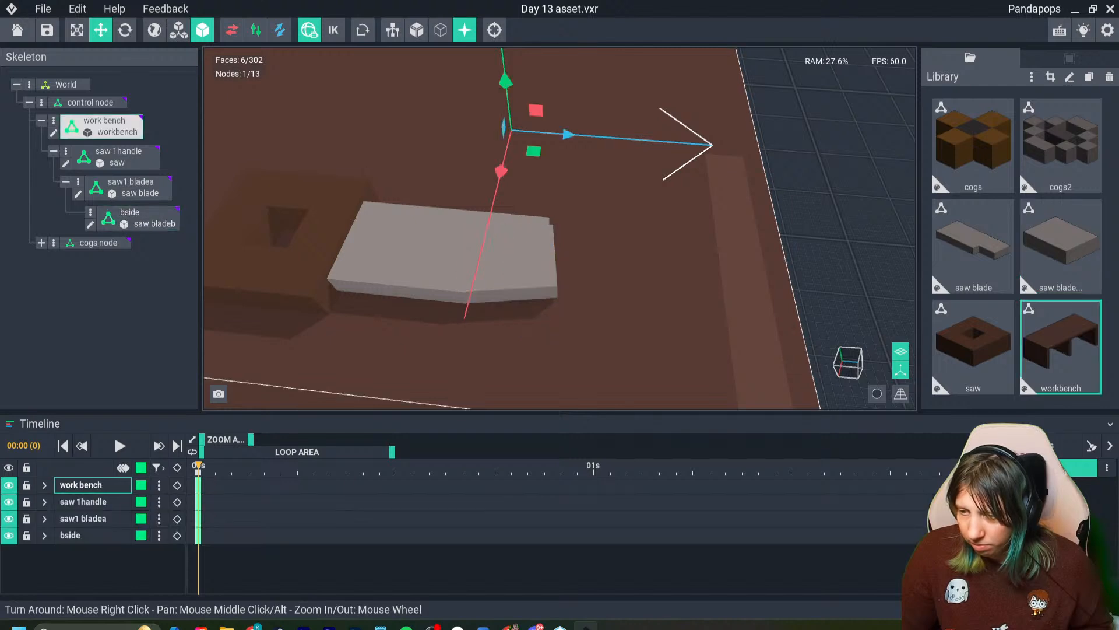
- Duplicate the bside node, move the copy farther out past the blade's tip, and rotate it in line with the blade
{"action": "scroll", "coordinate": [560, 266], "scroll_direction": "down", "scroll_amount": 2}
{"action": "left_click", "coordinate": [525, 262]}
{"action": "key", "text": "ctrl+d"}
{"action": "left_click_drag", "start_coordinate": [563, 257], "coordinate": [604, 255]}
{"action": "left_click", "coordinate": [124, 30]}
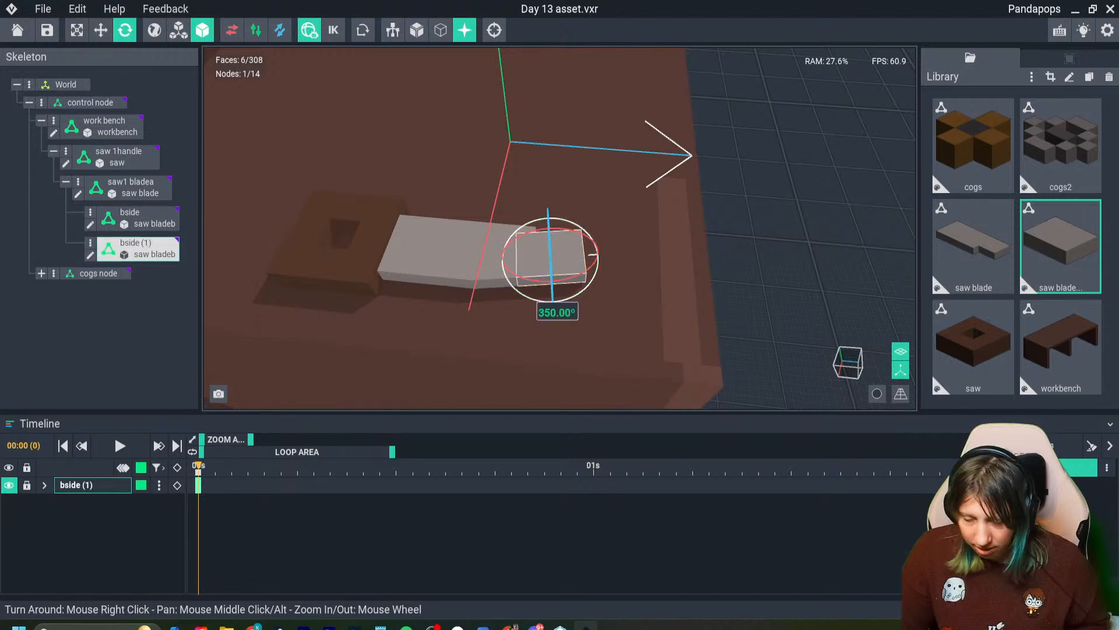
{"action": "left_click", "coordinate": [100, 30]}
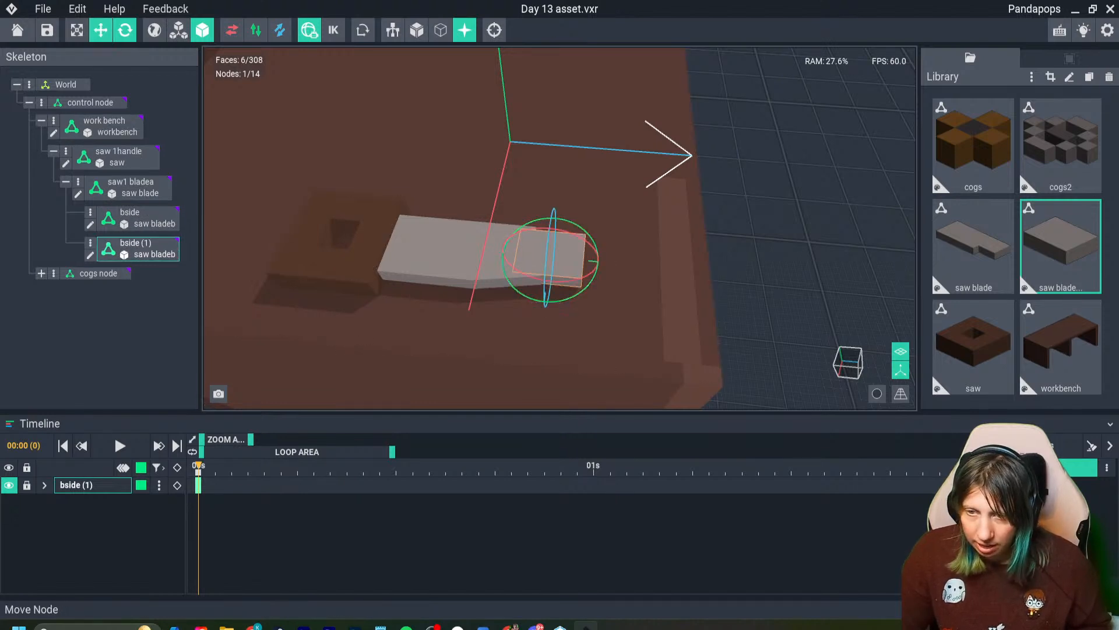
{"action": "left_click_drag", "start_coordinate": [543, 308], "coordinate": [541, 297]}
{"action": "left_click", "coordinate": [125, 30]}
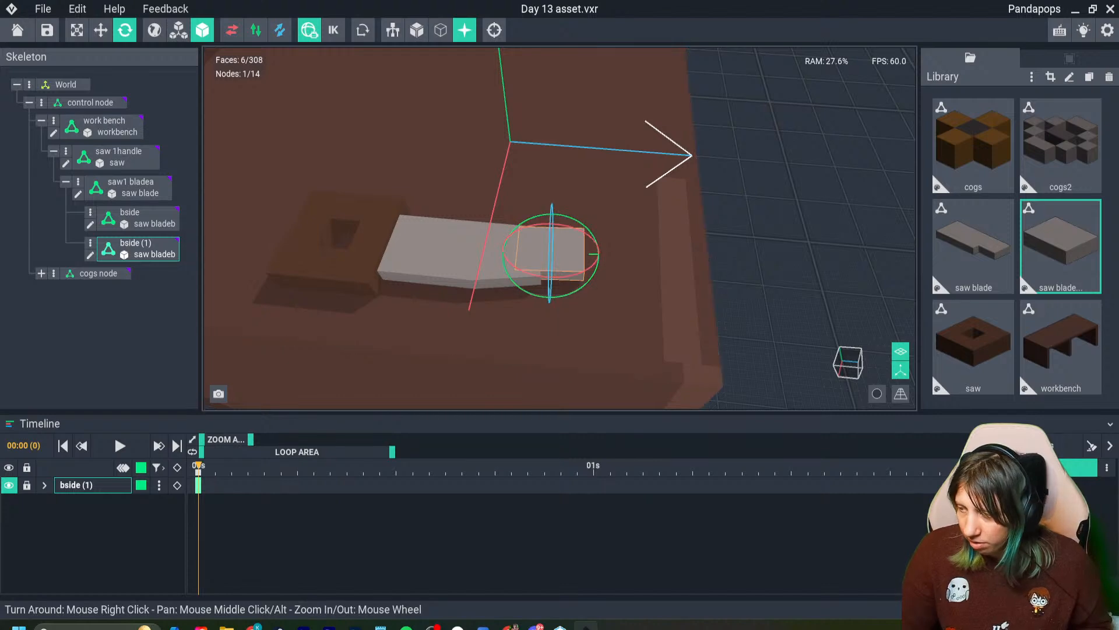
- Clone the saw bladeb model in the library
{"action": "left_click", "coordinate": [1061, 247]}
{"action": "key", "text": "ctrl+d"}
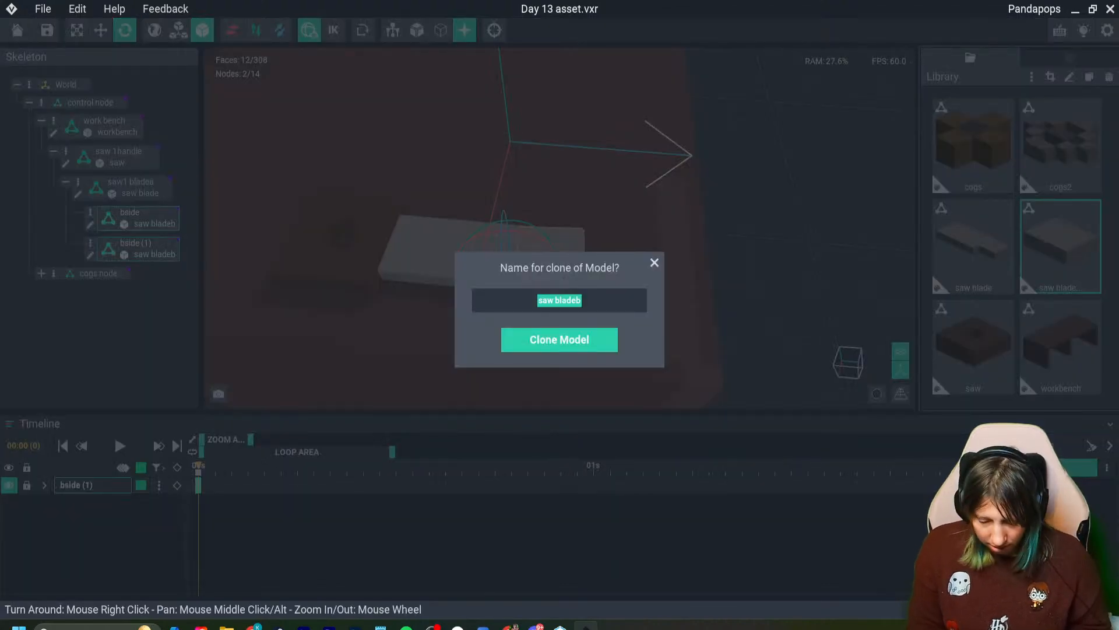
{"action": "key", "text": "Return"}
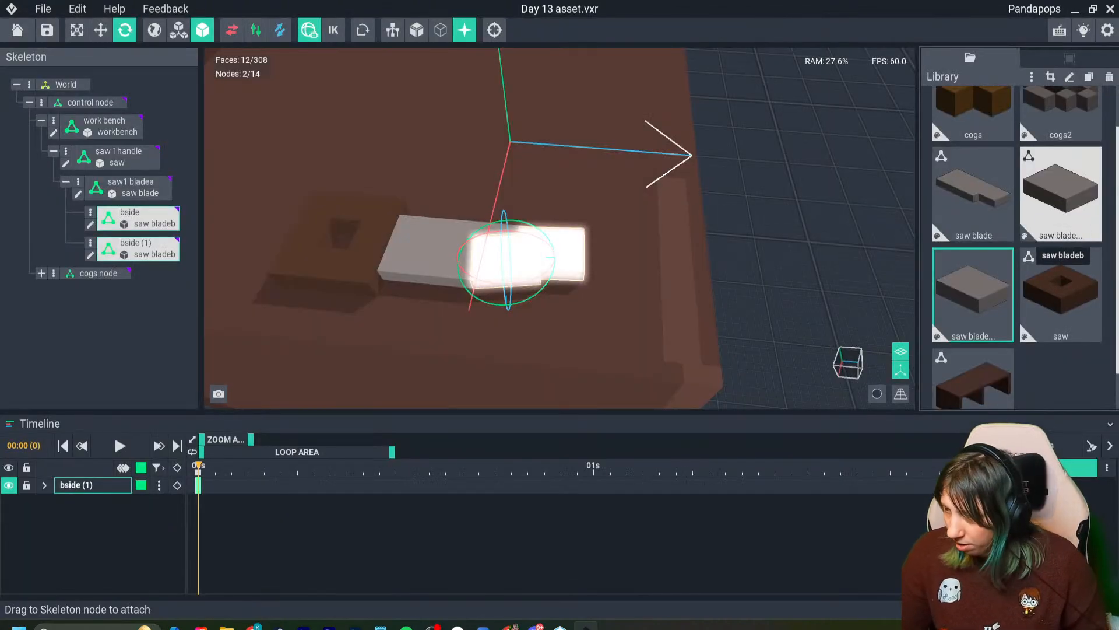
- Erase one long side row of voxels from the saw bladec model, crop its volume, and return to the asset with the changes saved
{"action": "double_click", "coordinate": [973, 291]}
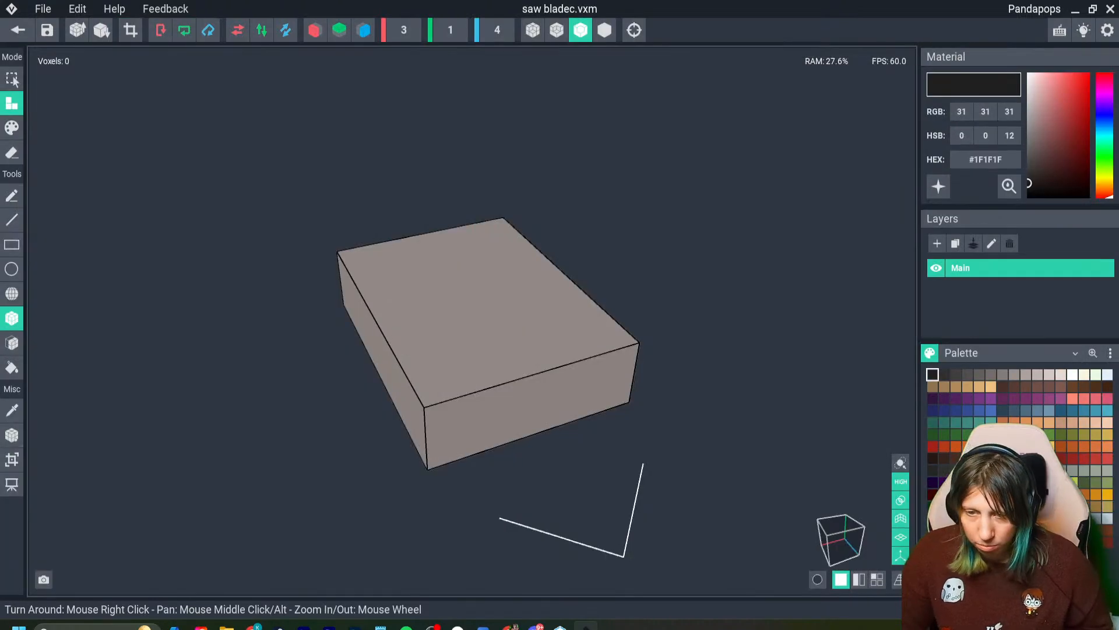
{"action": "left_click", "coordinate": [11, 153]}
{"action": "left_click_drag", "start_coordinate": [376, 261], "coordinate": [448, 376]}
{"action": "left_click", "coordinate": [130, 30]}
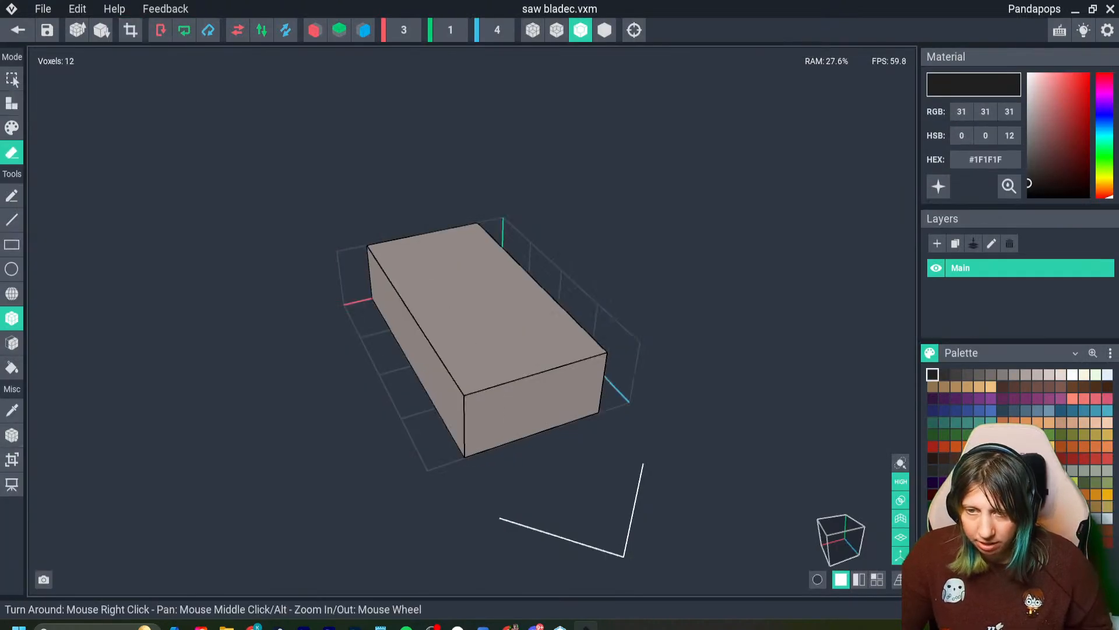
{"action": "left_click", "coordinate": [17, 30]}
{"action": "left_click", "coordinate": [437, 230]}
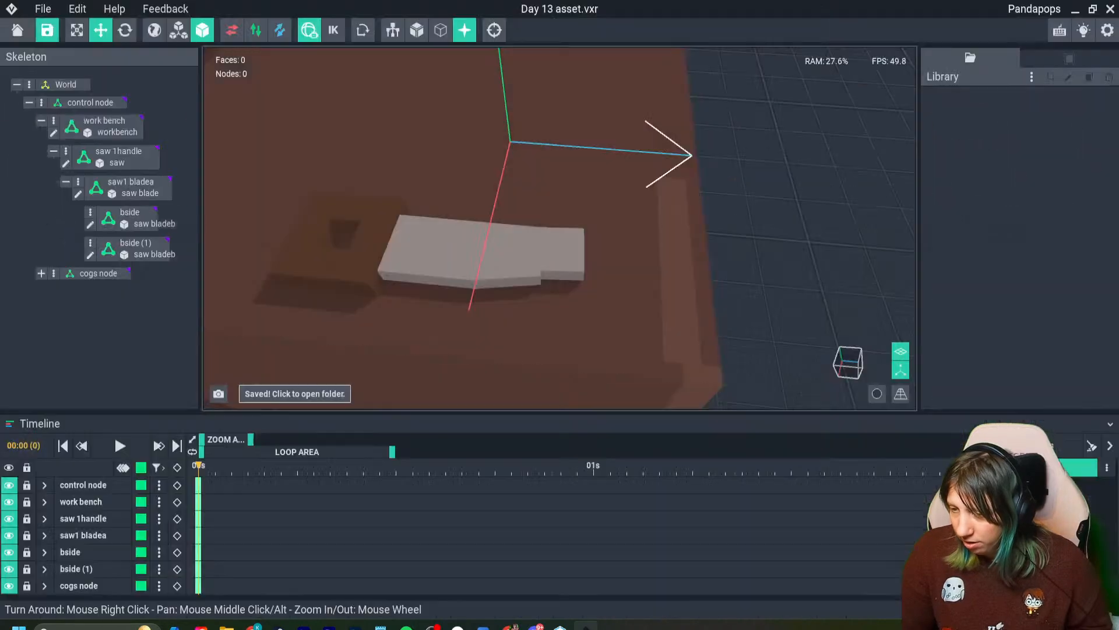
- Assign the saw bladec model to the bside (1) node and shift it along the red and blue axes to extend the blade's back edge
{"action": "left_click_drag", "start_coordinate": [973, 344], "coordinate": [564, 272]}
{"action": "scroll", "coordinate": [420, 284], "scroll_direction": "up", "scroll_amount": 4}
{"action": "mouse_move", "coordinate": [647, 283]}
{"action": "left_mouse_down"}
{"action": "mouse_move", "coordinate": [653, 318]}
{"action": "mouse_move", "coordinate": [648, 284]}
{"action": "left_mouse_up"}
{"action": "left_click_drag", "start_coordinate": [699, 233], "coordinate": [723, 235]}
- Slightly rotate the bside (1) piece and nudge it along the blue and red axes until it lines up with the blade's back edge
{"action": "left_click", "coordinate": [125, 31]}
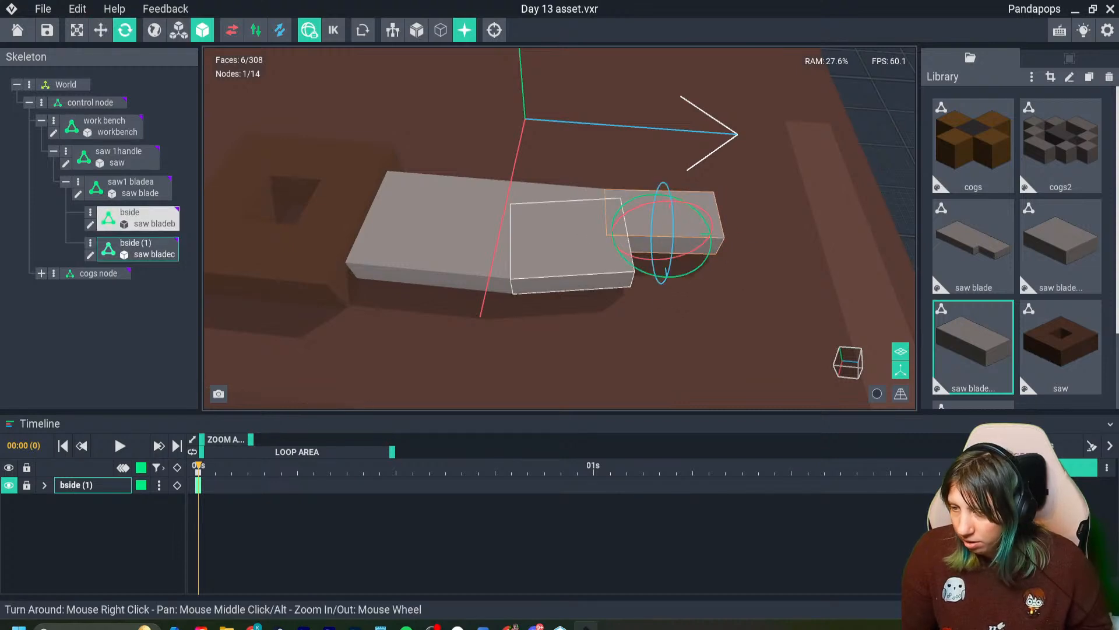
{"action": "left_click_drag", "start_coordinate": [651, 274], "coordinate": [651, 275]}
{"action": "left_click", "coordinate": [101, 30]}
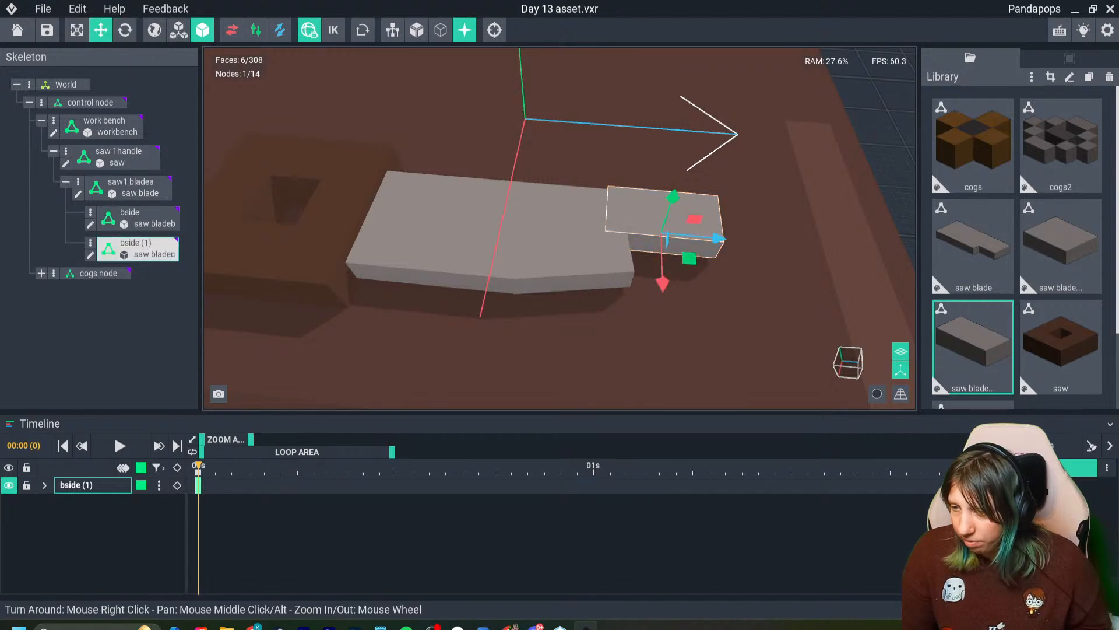
{"action": "left_click_drag", "start_coordinate": [721, 237], "coordinate": [712, 238]}
{"action": "left_click_drag", "start_coordinate": [654, 284], "coordinate": [655, 286]}
- Duplicate the bside (1) node and move the copy along the red axis toward the blade's cutting edge
{"action": "left_click", "coordinate": [104, 120]}
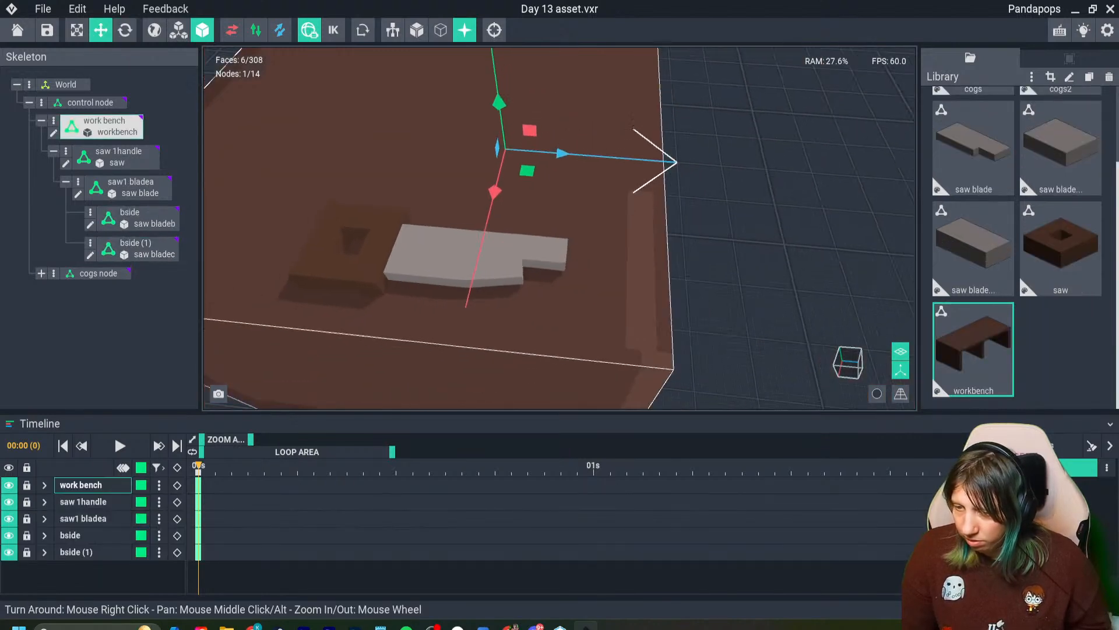
{"action": "scroll", "coordinate": [775, 234], "scroll_direction": "up", "scroll_amount": 2}
{"action": "middle_click_drag", "start_coordinate": [775, 233], "coordinate": [661, 237]}
{"action": "left_click", "coordinate": [628, 181]}
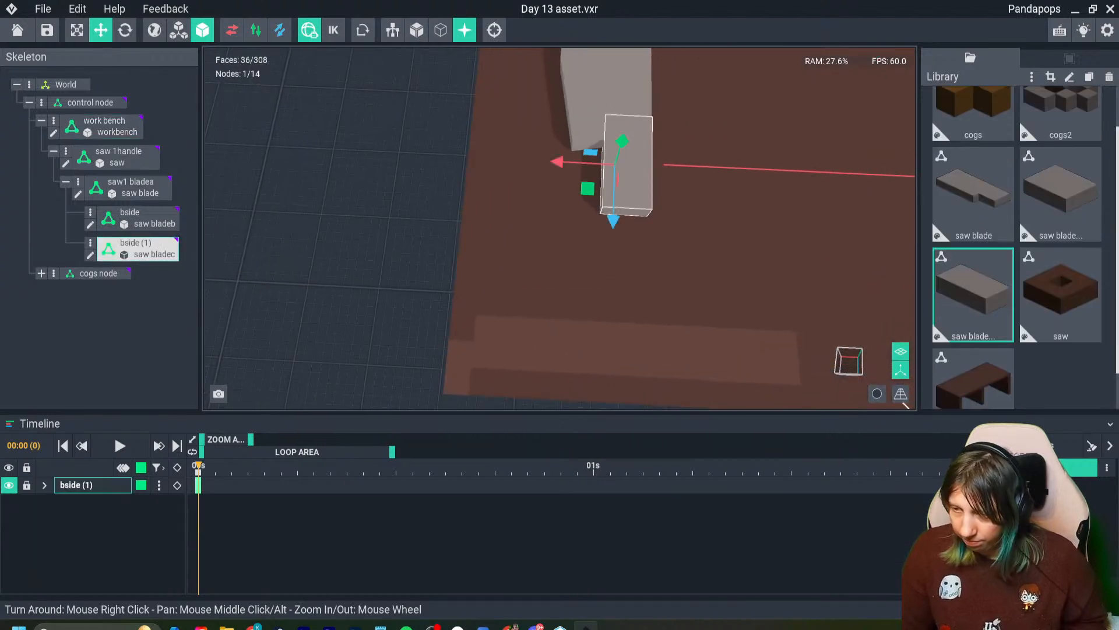
{"action": "left_click_drag", "start_coordinate": [559, 162], "coordinate": [557, 162]}
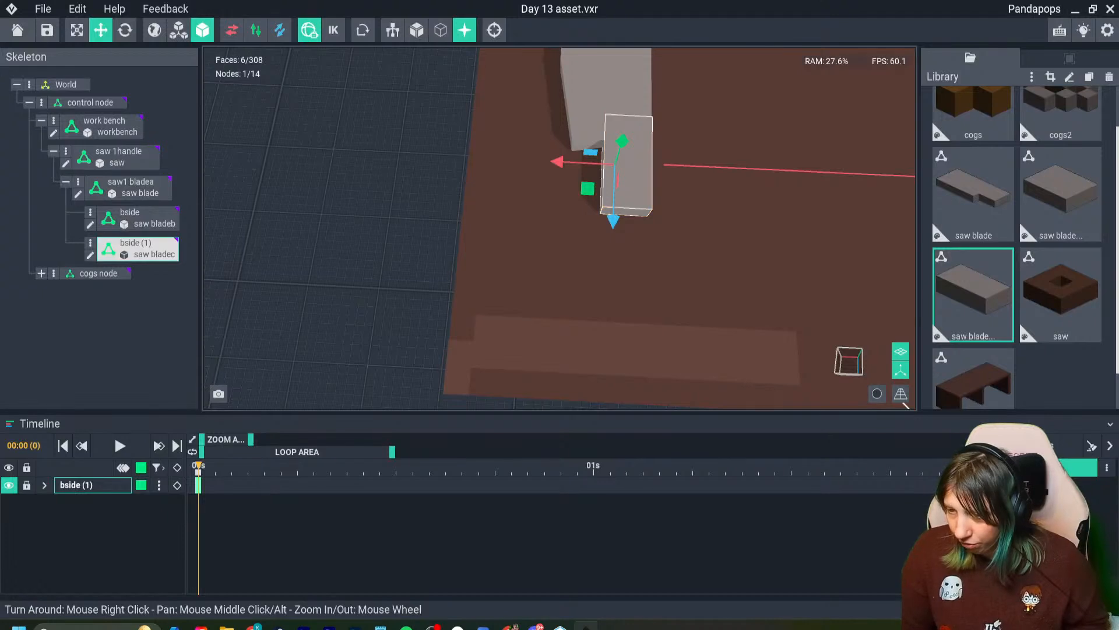
{"action": "left_click_drag", "start_coordinate": [560, 162], "coordinate": [526, 161]}
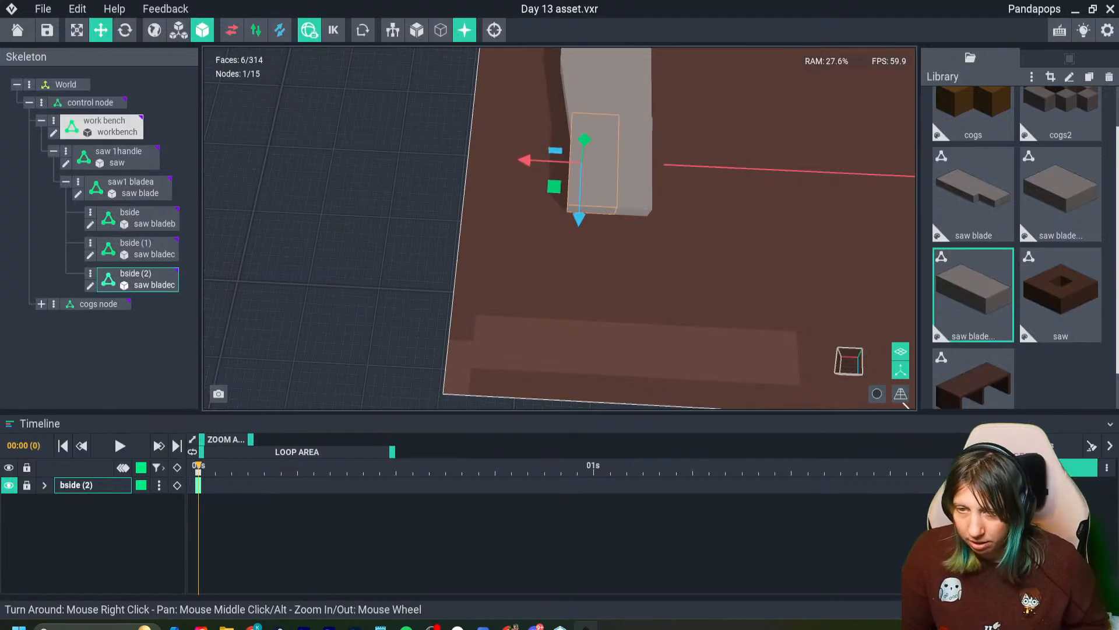
- Rotate the bside (2) piece so it angles inward toward the blade's tip, and nudge it along the red axis
{"action": "left_click", "coordinate": [125, 30]}
{"action": "left_click", "coordinate": [577, 218]}
{"action": "left_click", "coordinate": [589, 196]}
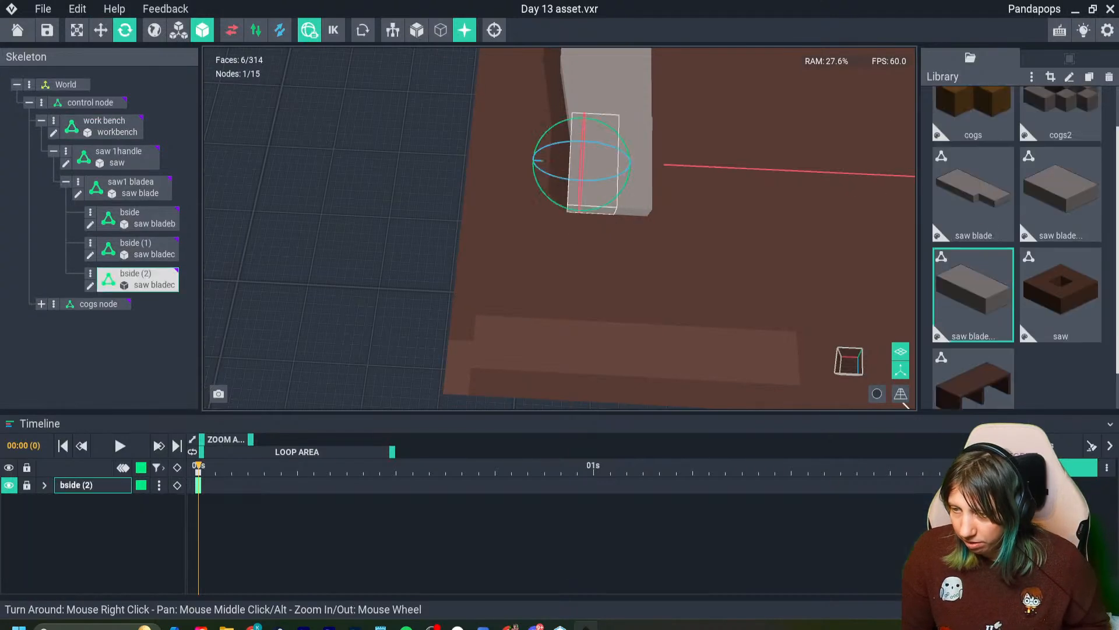
{"action": "left_click_drag", "start_coordinate": [577, 210], "coordinate": [595, 206]}
{"action": "left_click", "coordinate": [101, 31]}
{"action": "mouse_move", "coordinate": [540, 179]}
{"action": "left_mouse_down"}
{"action": "mouse_move", "coordinate": [552, 175]}
{"action": "mouse_move", "coordinate": [536, 176]}
{"action": "left_mouse_up"}
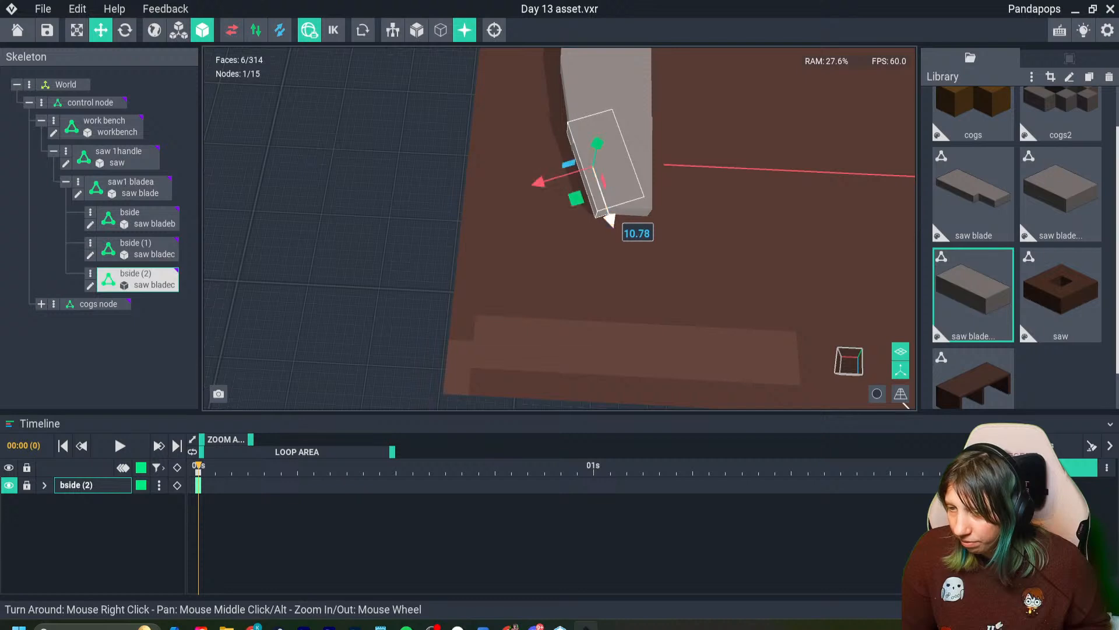
- Fine-tune the bside (2) piece along the blue and red axes so the cutting edge tapers smoothly to the blade's tip
{"action": "left_click", "coordinate": [633, 208]}
{"action": "left_click_drag", "start_coordinate": [612, 222], "coordinate": [612, 230]}
{"action": "left_click", "coordinate": [592, 190]}
{"action": "left_click_drag", "start_coordinate": [548, 180], "coordinate": [549, 179]}
{"action": "left_click_drag", "start_coordinate": [610, 221], "coordinate": [612, 227]}
{"action": "scroll", "coordinate": [497, 358], "scroll_direction": "down", "scroll_amount": 5}
{"action": "left_click", "coordinate": [435, 357]}
{"action": "right_click_drag", "start_coordinate": [434, 357], "coordinate": [506, 373]}
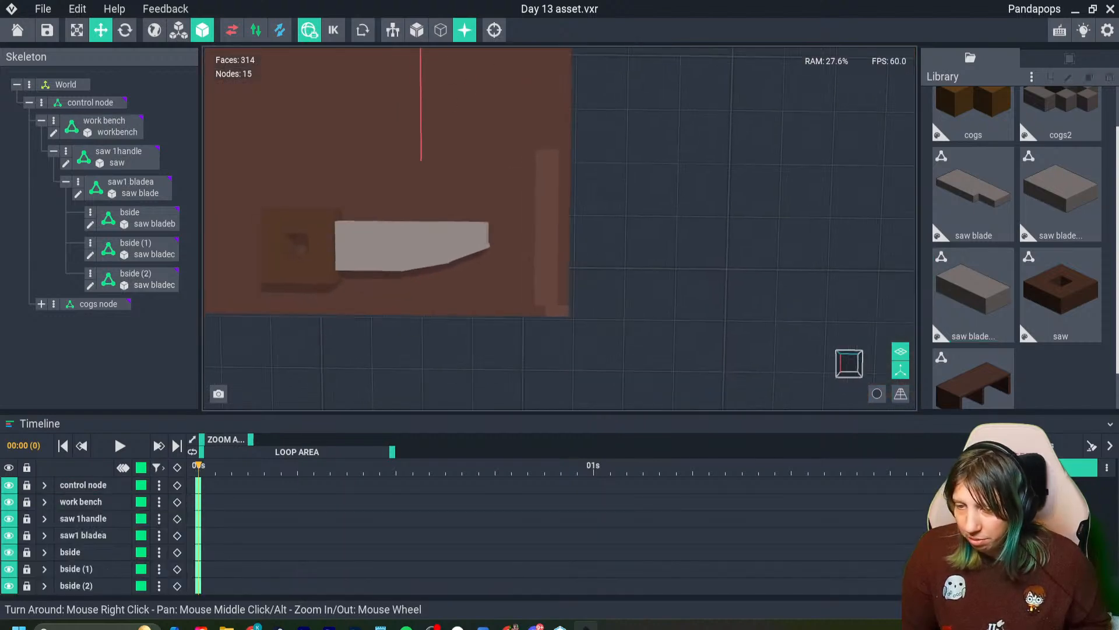
{"action": "scroll", "coordinate": [561, 275], "scroll_direction": "down", "scroll_amount": 3}
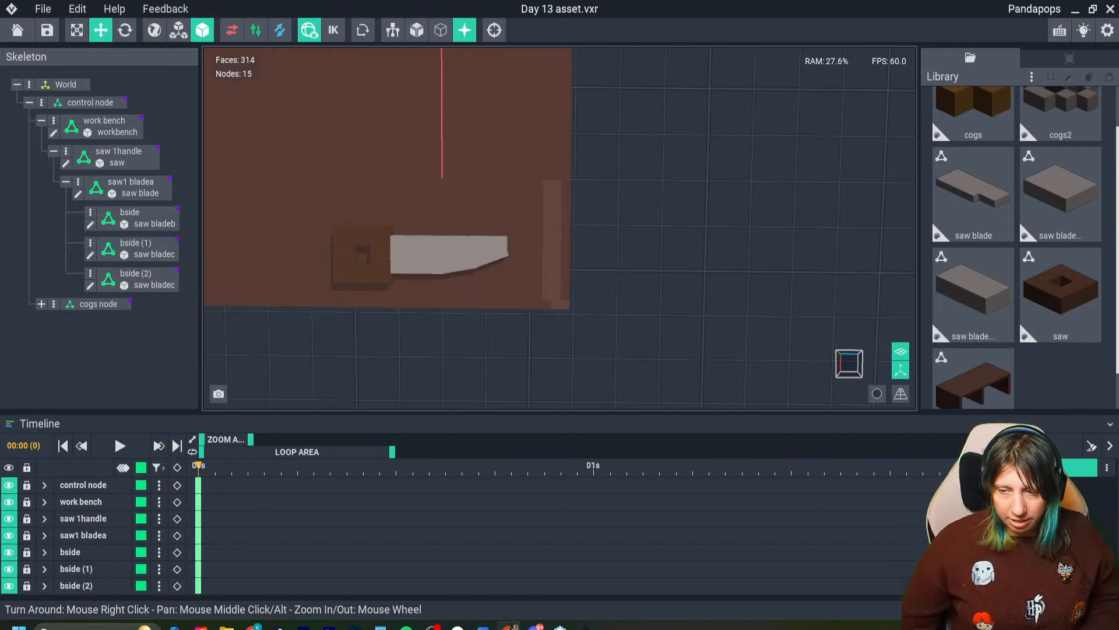
- Open the saw handle model and erase voxels through it to enlarge the grip hole, with a notch toward the handle's back
{"action": "double_click", "coordinate": [365, 254]}
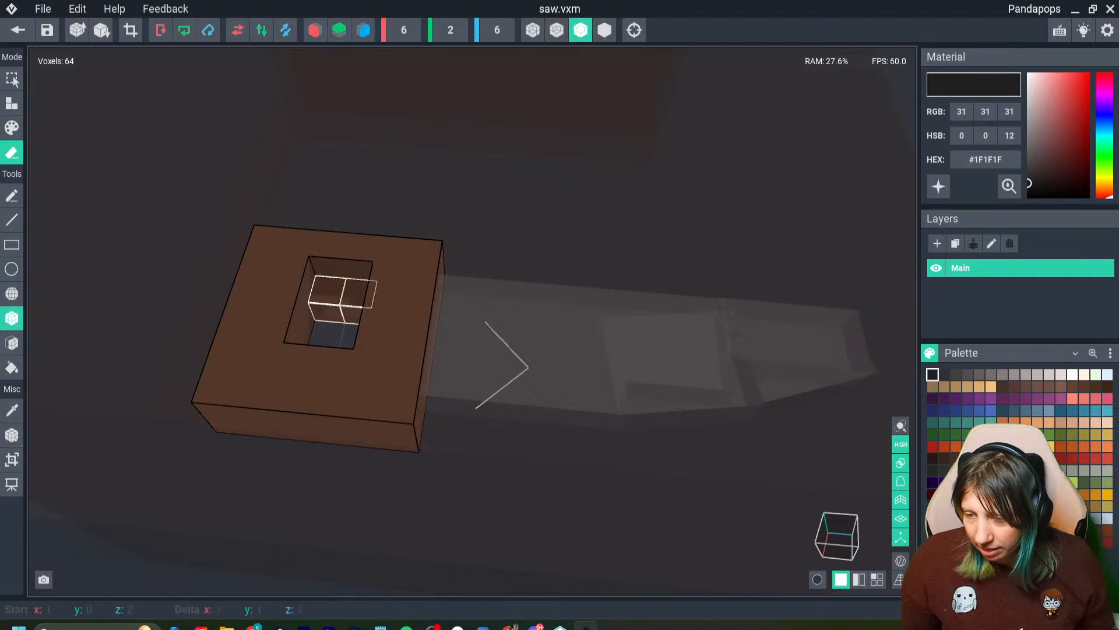
{"action": "left_click_drag", "start_coordinate": [344, 296], "coordinate": [353, 297]}
{"action": "right_click_drag", "start_coordinate": [354, 306], "coordinate": [340, 347]}
{"action": "left_click_drag", "start_coordinate": [339, 349], "coordinate": [304, 342]}
{"action": "left_click_drag", "start_coordinate": [315, 347], "coordinate": [348, 358]}
{"action": "right_click_drag", "start_coordinate": [351, 374], "coordinate": [343, 379]}
{"action": "left_click_drag", "start_coordinate": [303, 269], "coordinate": [307, 328]}
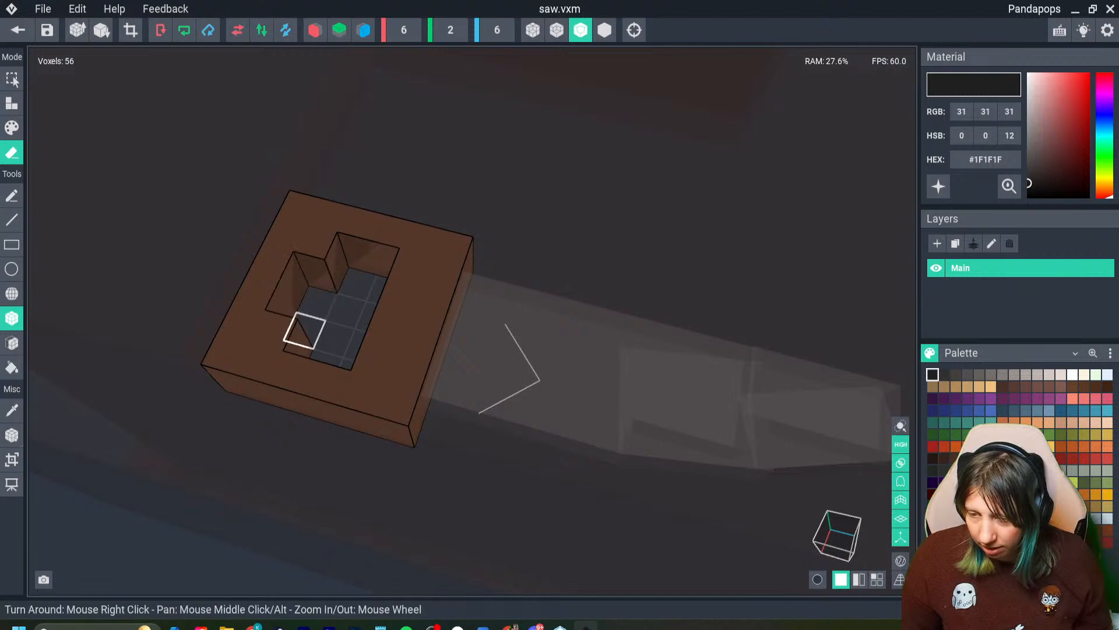
{"action": "right_click_drag", "start_coordinate": [305, 330], "coordinate": [340, 347]}
{"action": "scroll", "coordinate": [344, 361], "scroll_direction": "down", "scroll_amount": 4}
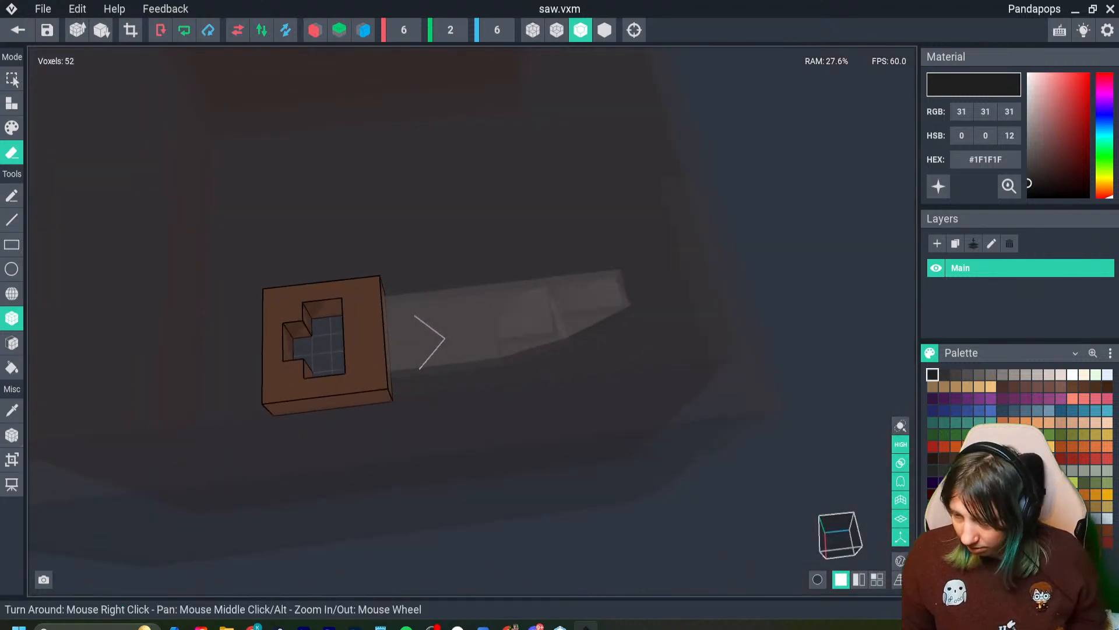
- Paint scattered handle voxels in a darker shade of the sampled brown, #452E22, and return to the asset with the changes saved
{"action": "key", "text": "i"}
{"action": "left_click", "coordinate": [354, 343]}
{"action": "left_click_drag", "start_coordinate": [1058, 158], "coordinate": [1059, 164]}
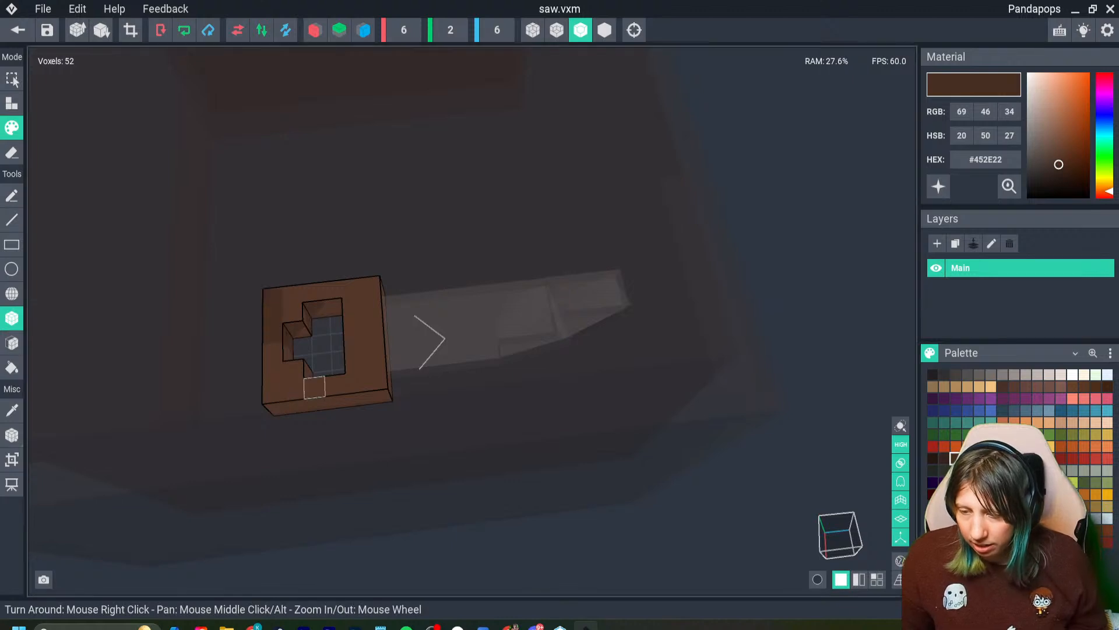
{"action": "left_click", "coordinate": [314, 388]}
{"action": "left_click", "coordinate": [319, 401]}
{"action": "left_click", "coordinate": [341, 402]}
{"action": "left_click", "coordinate": [370, 286]}
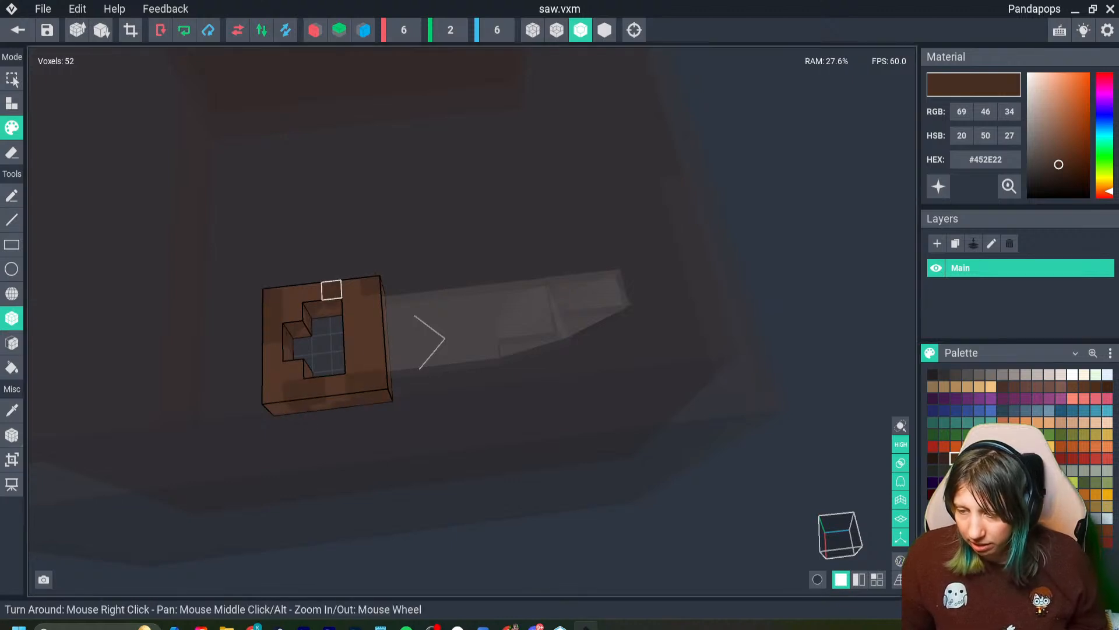
{"action": "right_click_drag", "start_coordinate": [309, 414], "coordinate": [338, 314]}
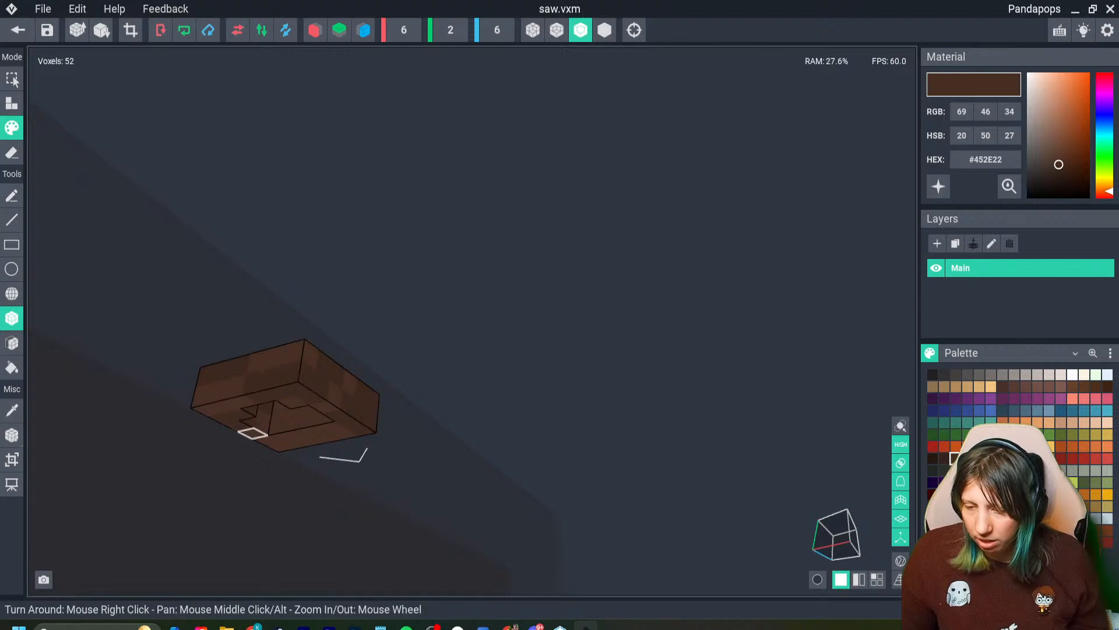
{"action": "left_click", "coordinate": [17, 30]}
{"action": "left_click", "coordinate": [437, 230]}
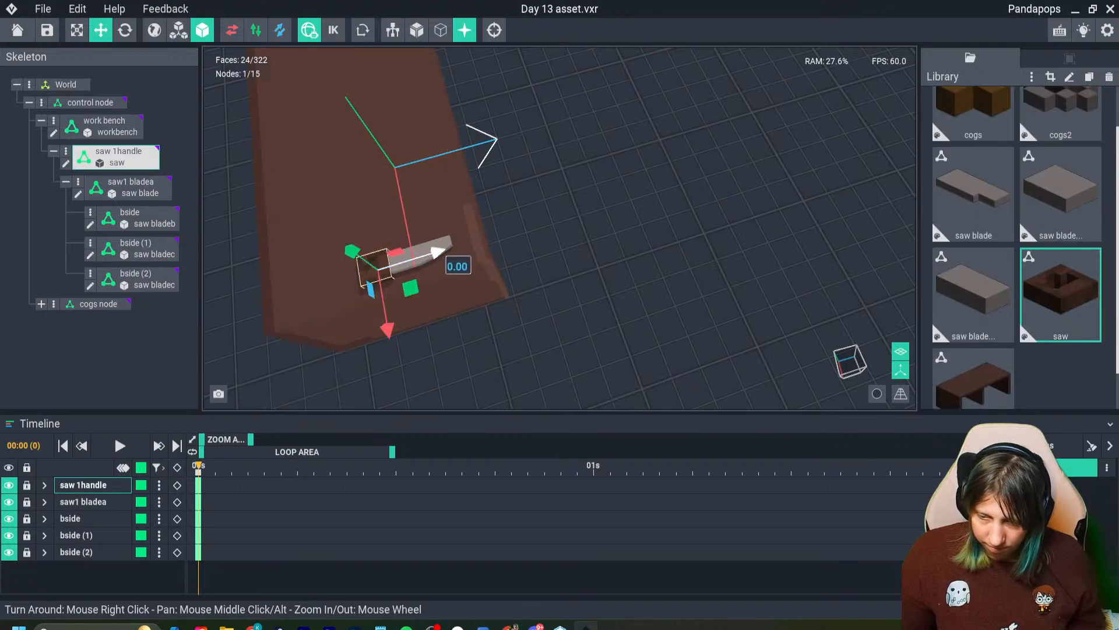
- Rotate the saw 1handle node about the vertical axis so the whole saw lies along the workbench's length
{"action": "left_click_drag", "start_coordinate": [437, 252], "coordinate": [315, 322]}
{"action": "right_click_drag", "start_coordinate": [330, 320], "coordinate": [283, 294]}
{"action": "left_click", "coordinate": [125, 31]}
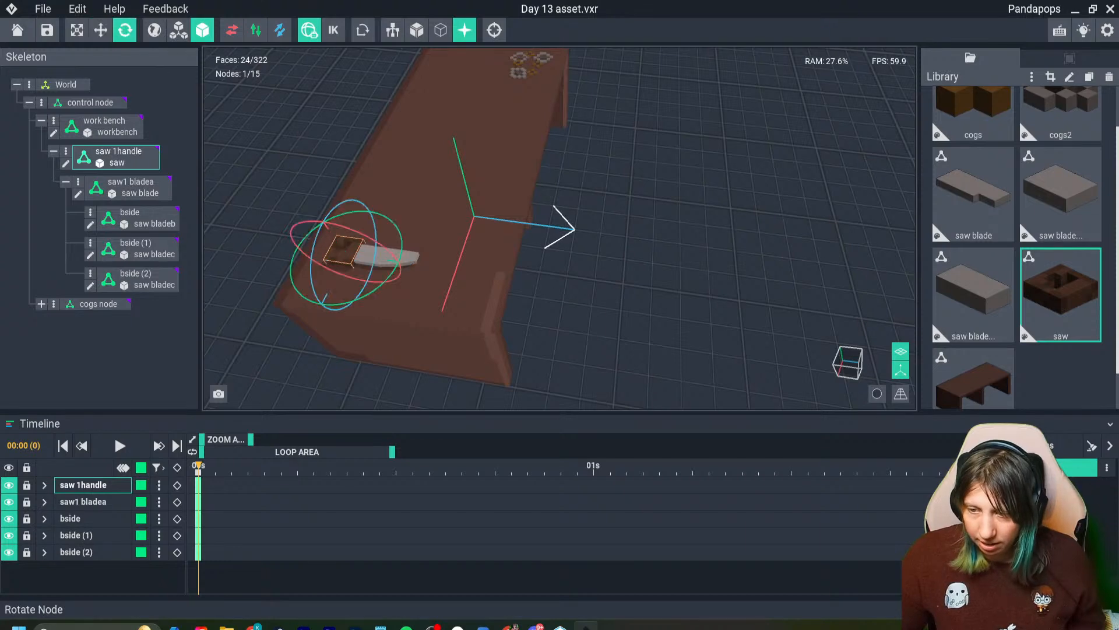
{"action": "left_click_drag", "start_coordinate": [343, 308], "coordinate": [403, 259]}
{"action": "left_click", "coordinate": [548, 309]}
{"action": "right_click_drag", "start_coordinate": [548, 309], "coordinate": [330, 320]}
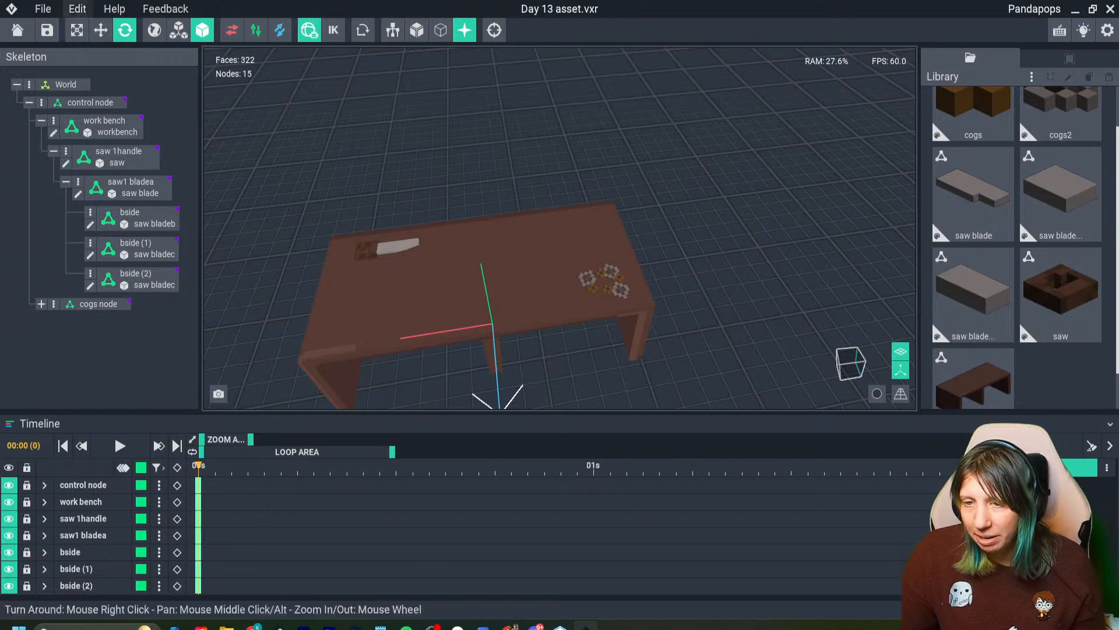
- Save the Day 13 asset, close it, and open the Day 12 Asset from the recent files
{"action": "left_click", "coordinate": [47, 30]}
{"action": "left_click", "coordinate": [17, 30]}
{"action": "left_click", "coordinate": [437, 231]}
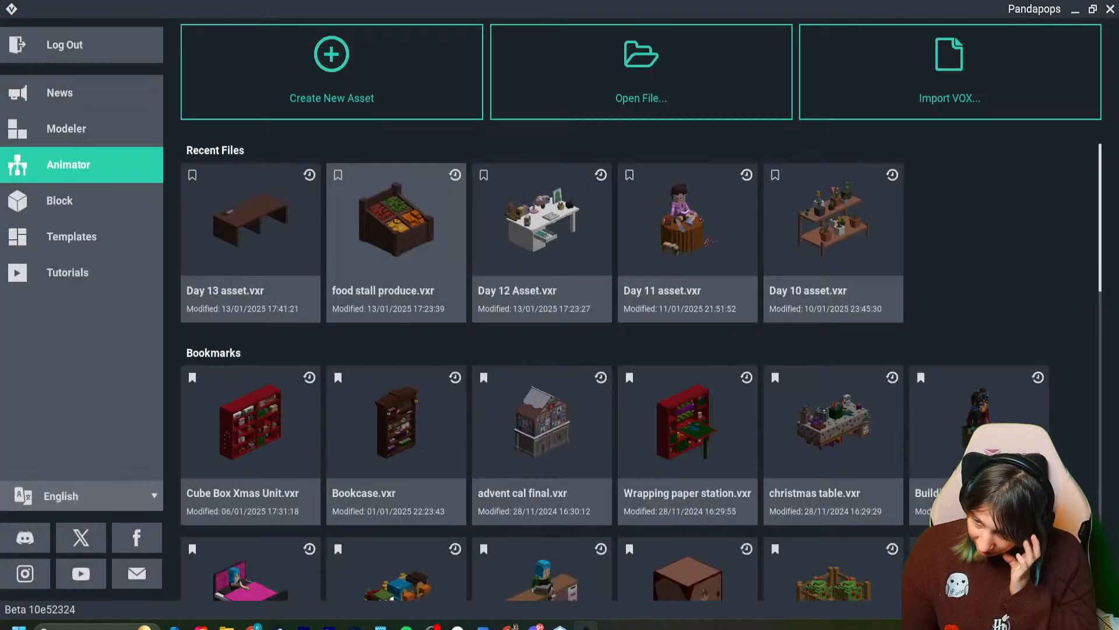
{"action": "left_click", "coordinate": [537, 224]}
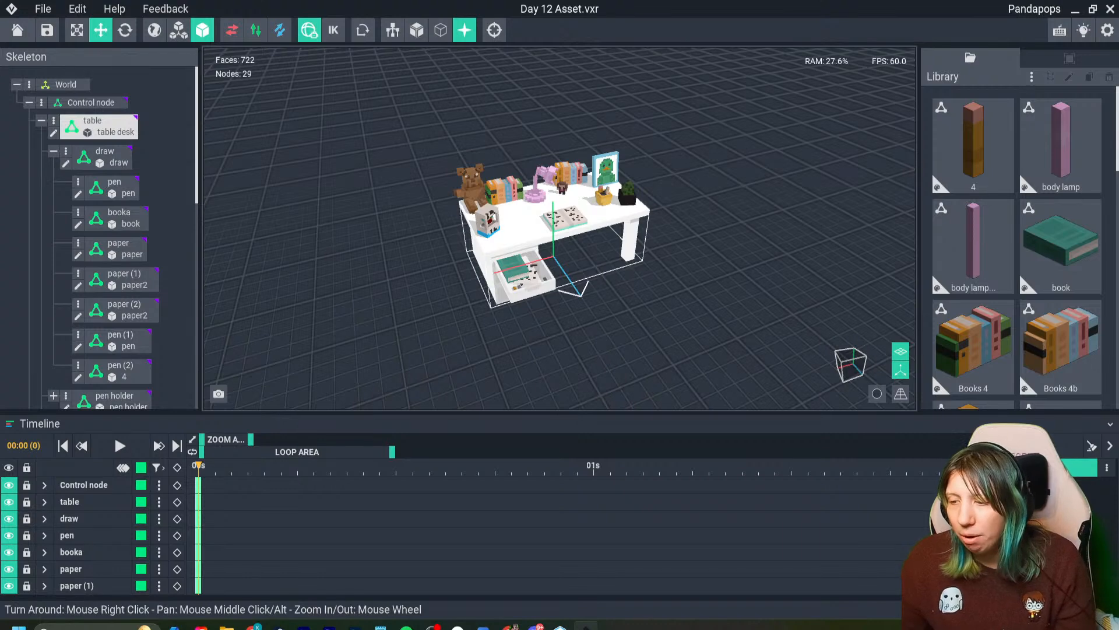
- Examine the items in the desk's open drawer, including the book, papers and pens, up close
{"action": "right_click_drag", "start_coordinate": [525, 283], "coordinate": [589, 274]}
{"action": "scroll", "coordinate": [618, 277], "scroll_direction": "up", "scroll_amount": 8}
{"action": "middle_click_drag", "start_coordinate": [648, 286], "coordinate": [481, 247]}
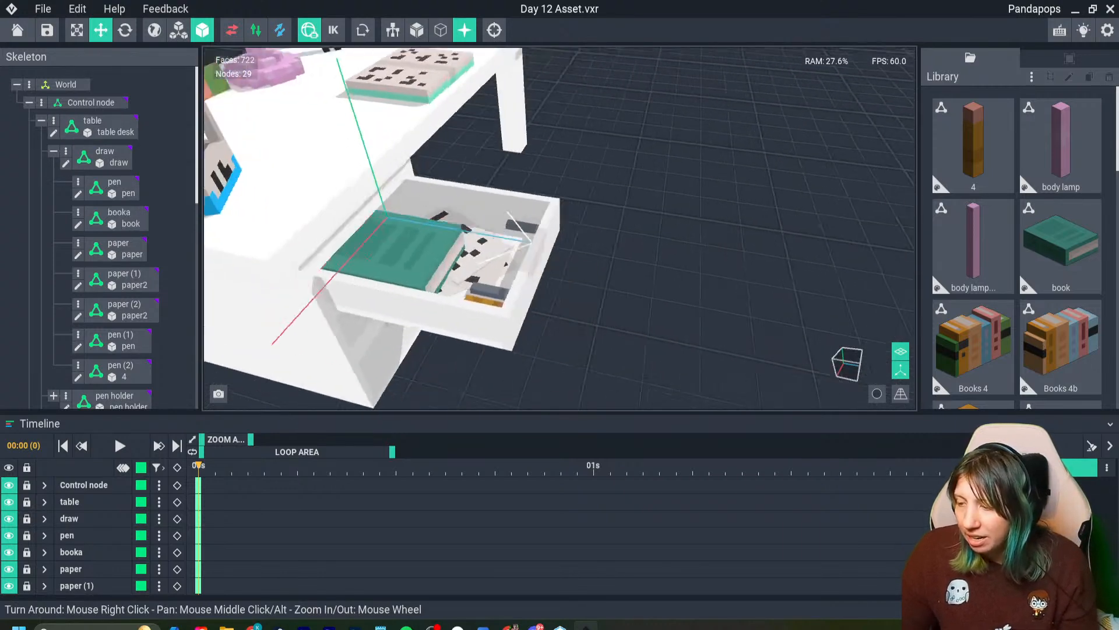
{"action": "right_click_drag", "start_coordinate": [496, 250], "coordinate": [589, 292]}
{"action": "scroll", "coordinate": [700, 286], "scroll_direction": "up", "scroll_amount": 6}
{"action": "middle_click_drag", "start_coordinate": [711, 285], "coordinate": [388, 227]}
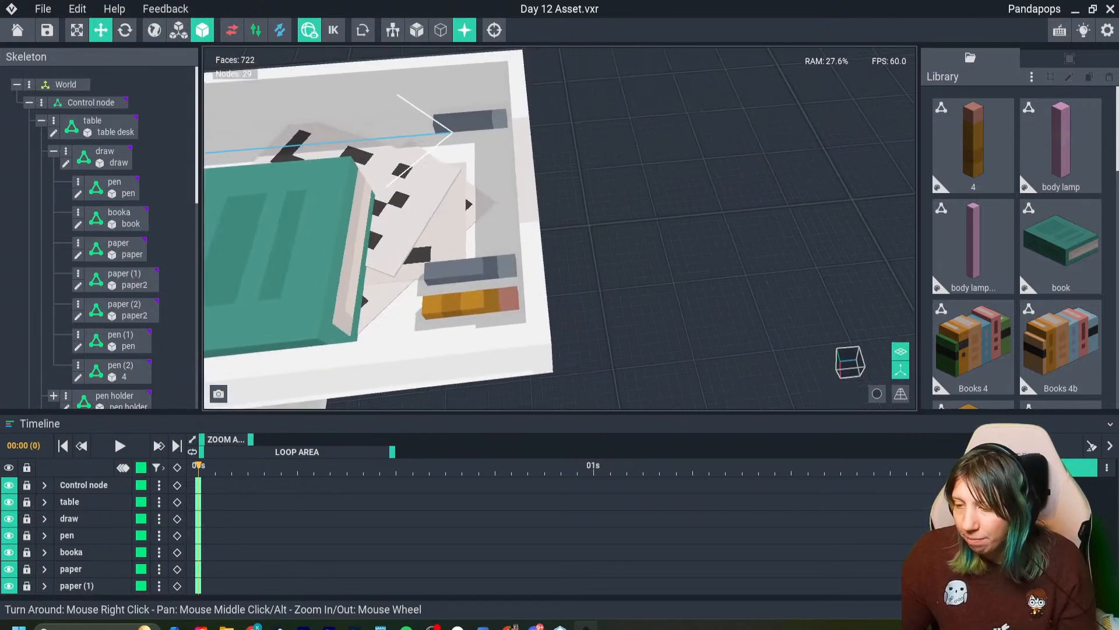
{"action": "right_click_drag", "start_coordinate": [402, 233], "coordinate": [461, 263]}
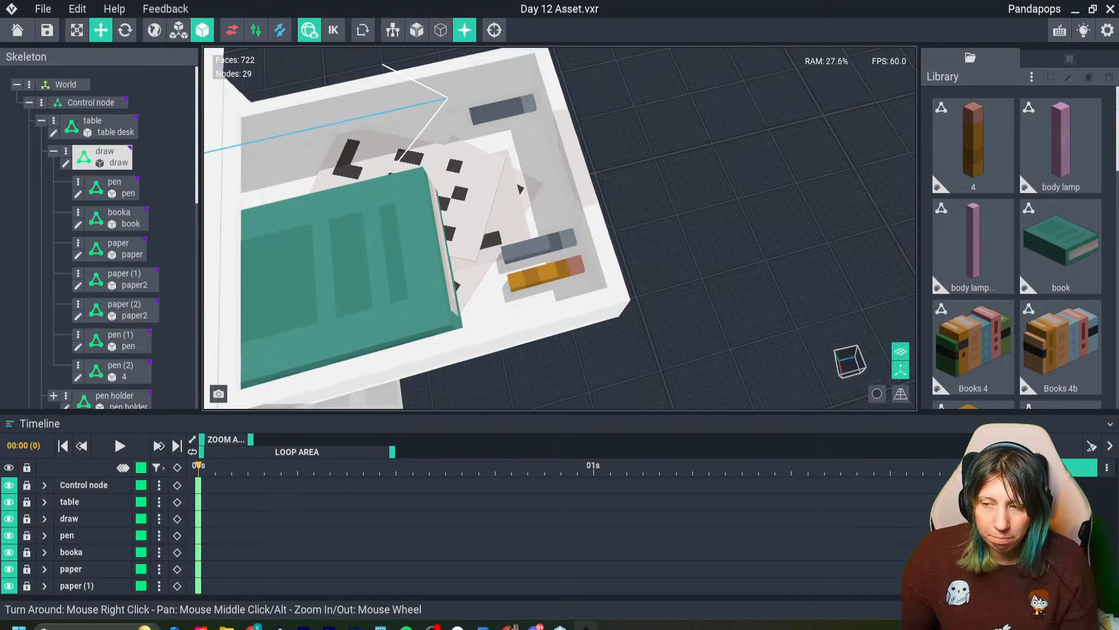
- Close the Day 12 Asset with its changes saved and reopen the Day 13 asset
{"action": "left_click", "coordinate": [17, 31]}
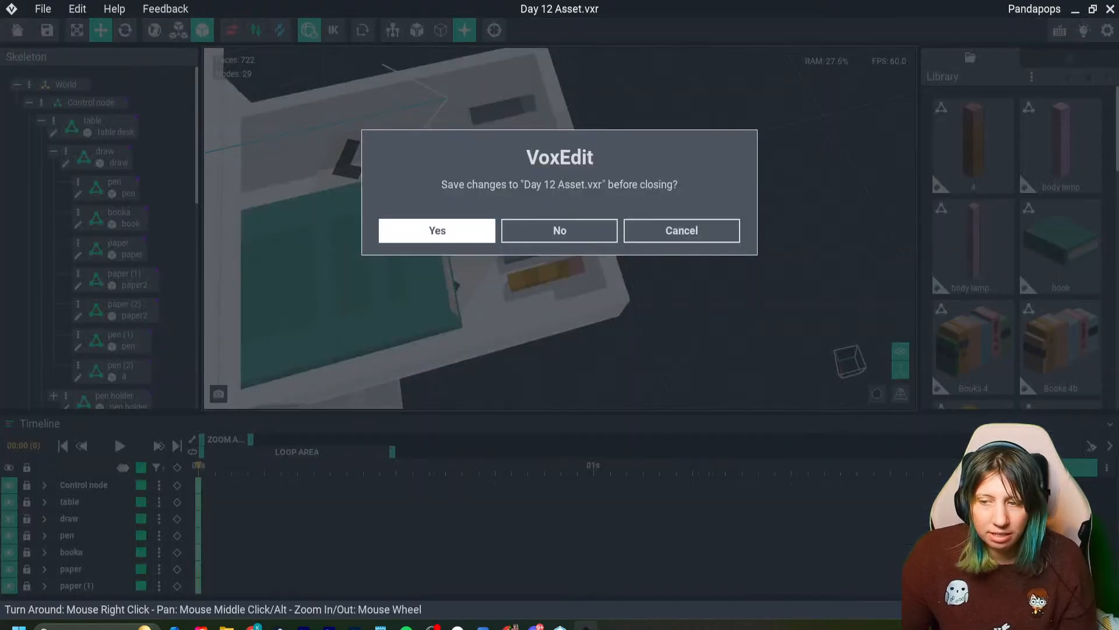
{"action": "left_click", "coordinate": [437, 230]}
{"action": "left_click", "coordinate": [396, 227]}
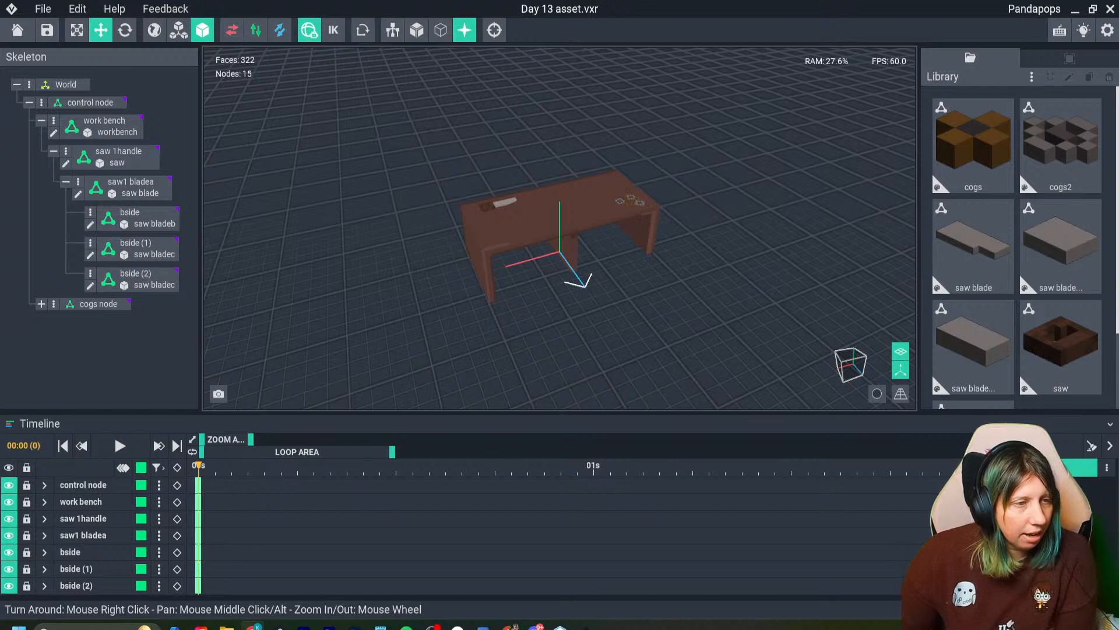
{"action": "left_click_drag", "start_coordinate": [0, 129], "coordinate": [29, 40]}
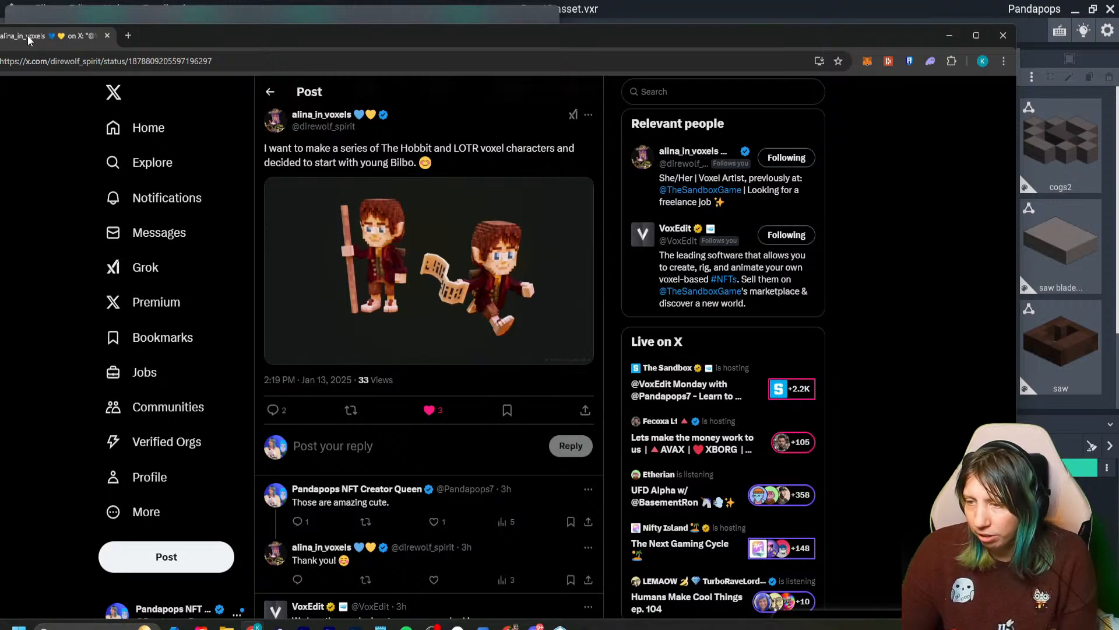
{"action": "left_click_drag", "start_coordinate": [28, 40], "coordinate": [0, 44]}
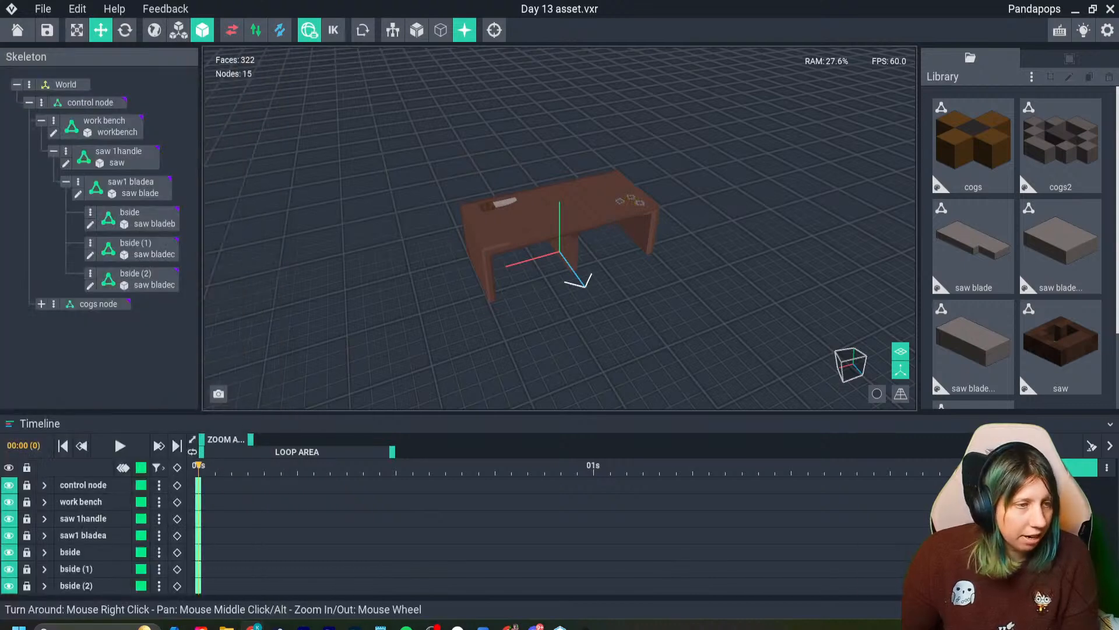
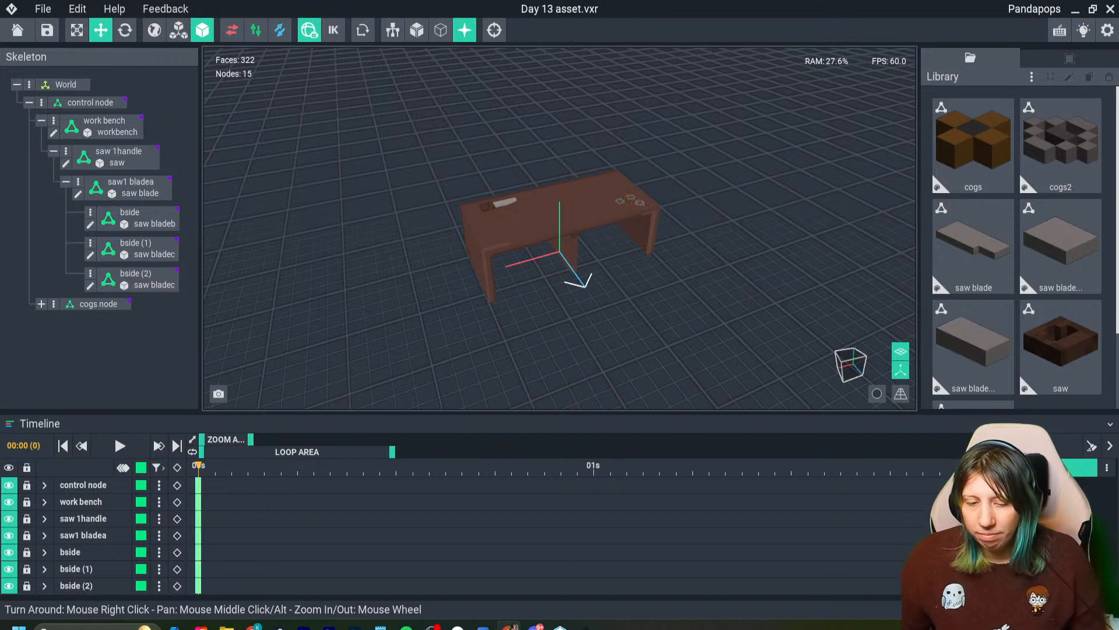
- Save the Day 13 asset and hide the origin axes in the workbench scene
{"action": "key", "text": "ctrl+s"}
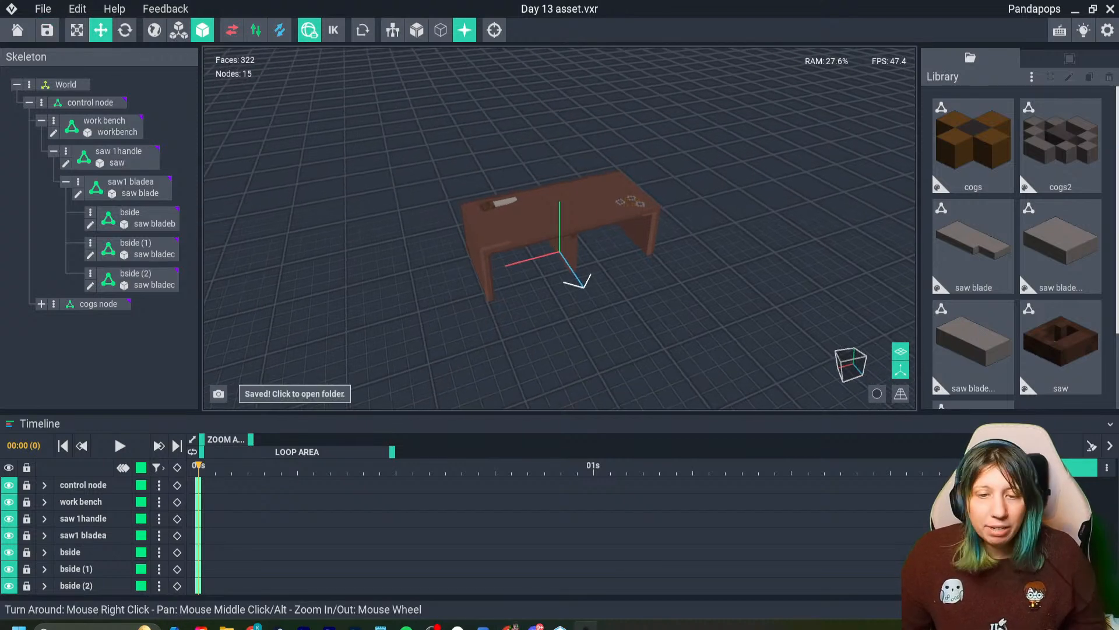
{"action": "scroll", "coordinate": [560, 228], "scroll_direction": "up", "scroll_amount": 5}
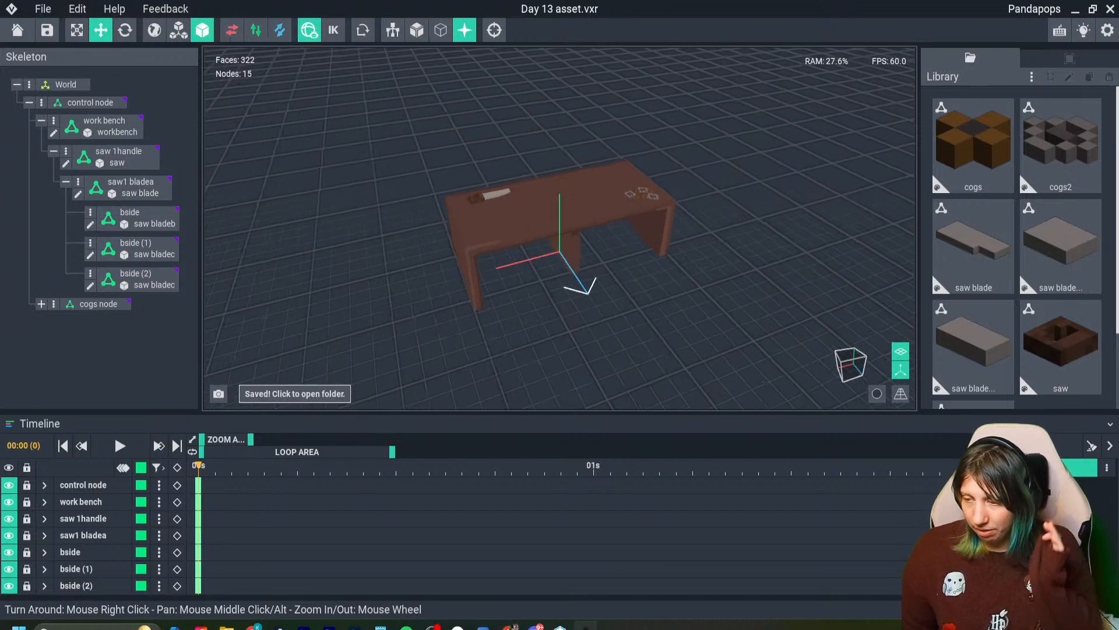
{"action": "left_click", "coordinate": [901, 370]}
{"action": "right_click_drag", "start_coordinate": [560, 252], "coordinate": [561, 236]}
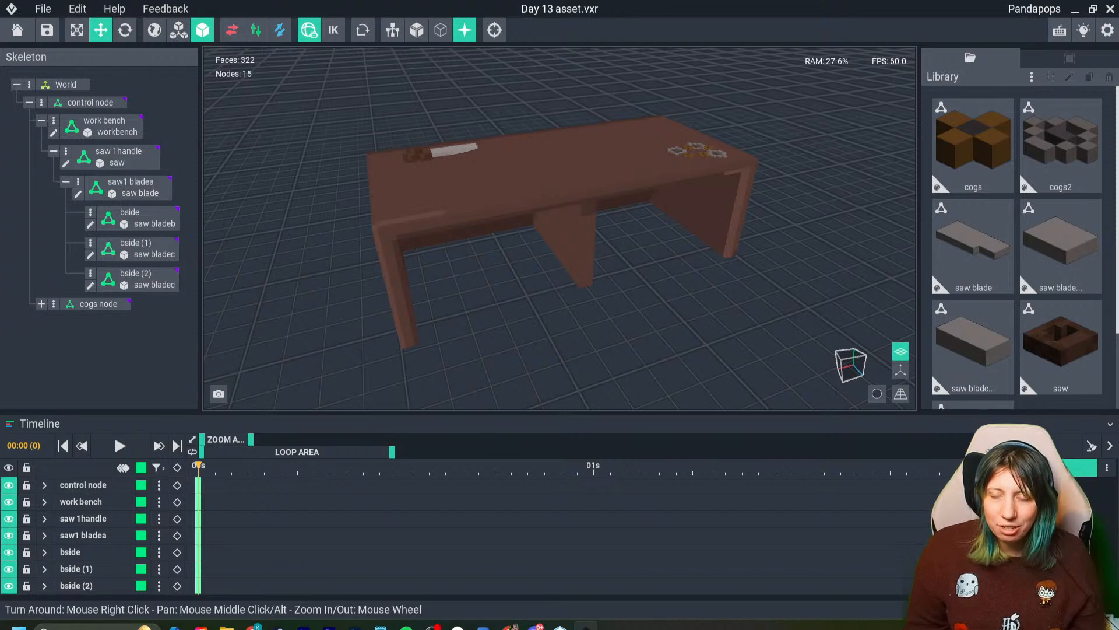
{"action": "right_click_drag", "start_coordinate": [560, 227], "coordinate": [554, 298]}
{"action": "scroll", "coordinate": [560, 250], "scroll_direction": "up", "scroll_amount": 5}
{"action": "scroll", "coordinate": [559, 228], "scroll_direction": "down", "scroll_amount": 5}
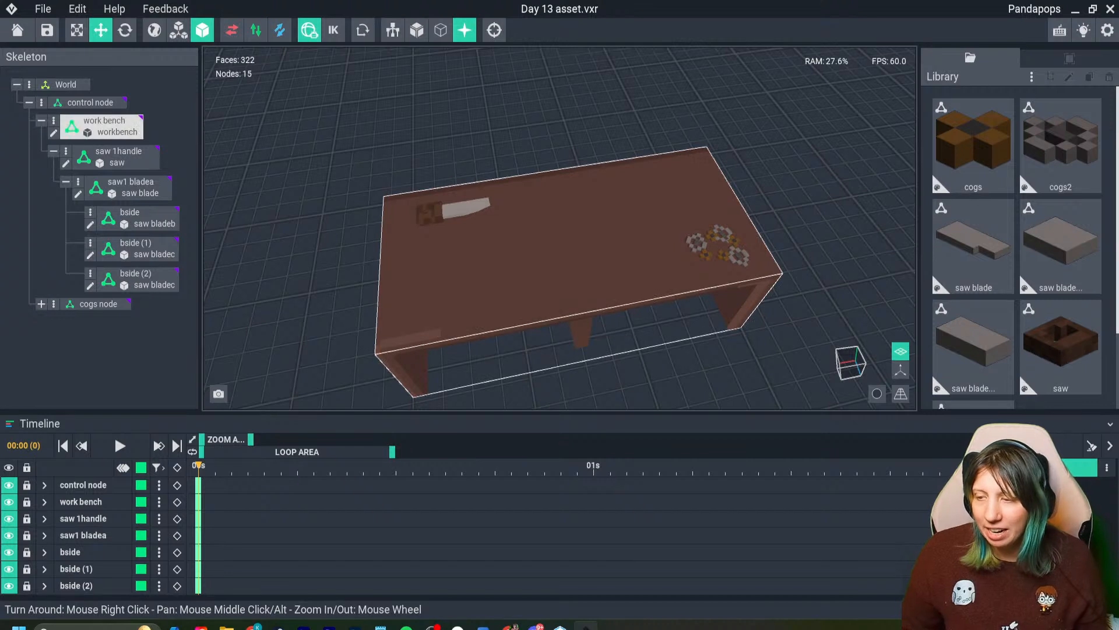
- Duplicate the saw 1handle node with its blade parts and turn the copy so its blade points the opposite way on the bench
{"action": "left_click", "coordinate": [103, 126]}
{"action": "left_click", "coordinate": [460, 209]}
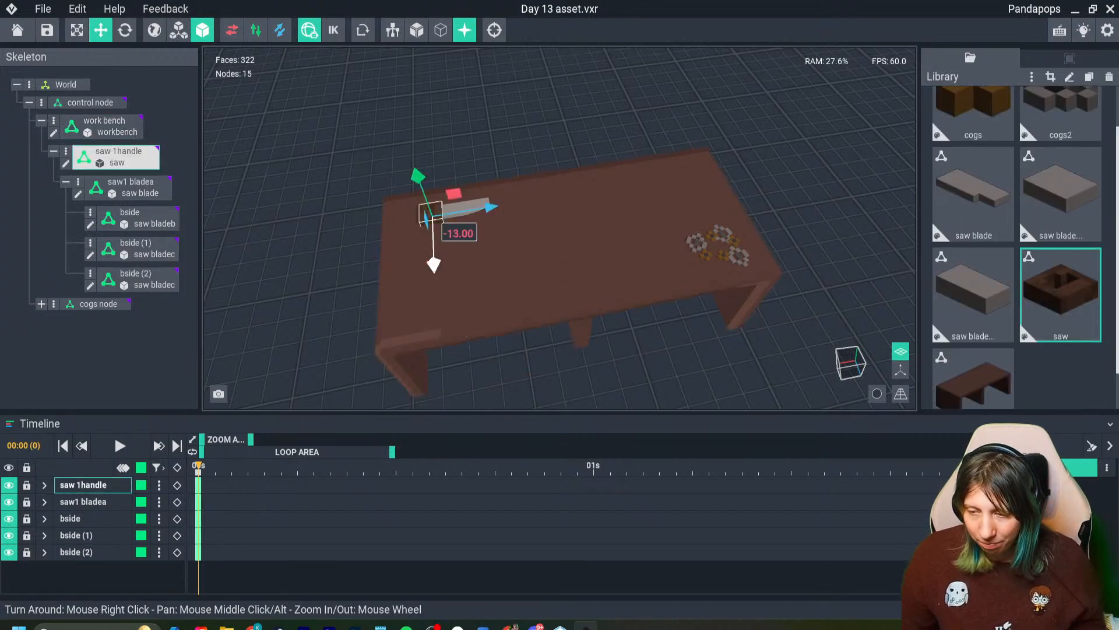
{"action": "left_click_drag", "start_coordinate": [486, 209], "coordinate": [558, 204], "text": "shift"}
{"action": "left_click_drag", "start_coordinate": [514, 249], "coordinate": [550, 177]}
{"action": "left_click", "coordinate": [125, 30]}
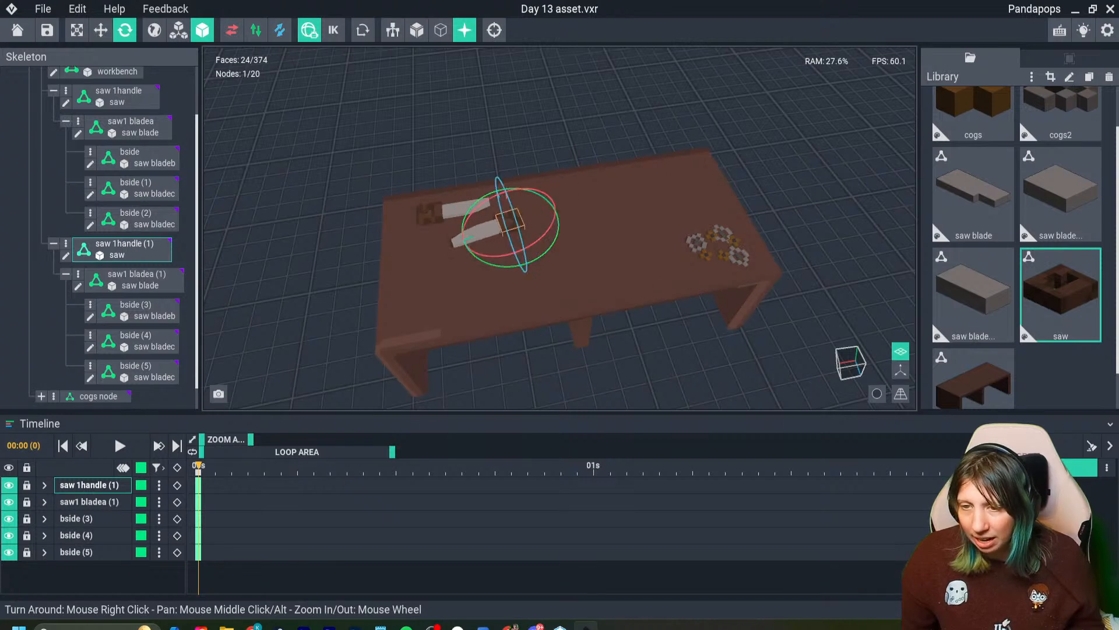
- Move the duplicate saw to the workbench's end and rotate it so the blade points straight down
{"action": "left_click", "coordinate": [101, 30]}
{"action": "left_click_drag", "start_coordinate": [487, 227], "coordinate": [373, 270]}
{"action": "right_click_drag", "start_coordinate": [379, 285], "coordinate": [502, 240]}
{"action": "left_click", "coordinate": [125, 30]}
{"action": "right_click_drag", "start_coordinate": [251, 274], "coordinate": [373, 257]}
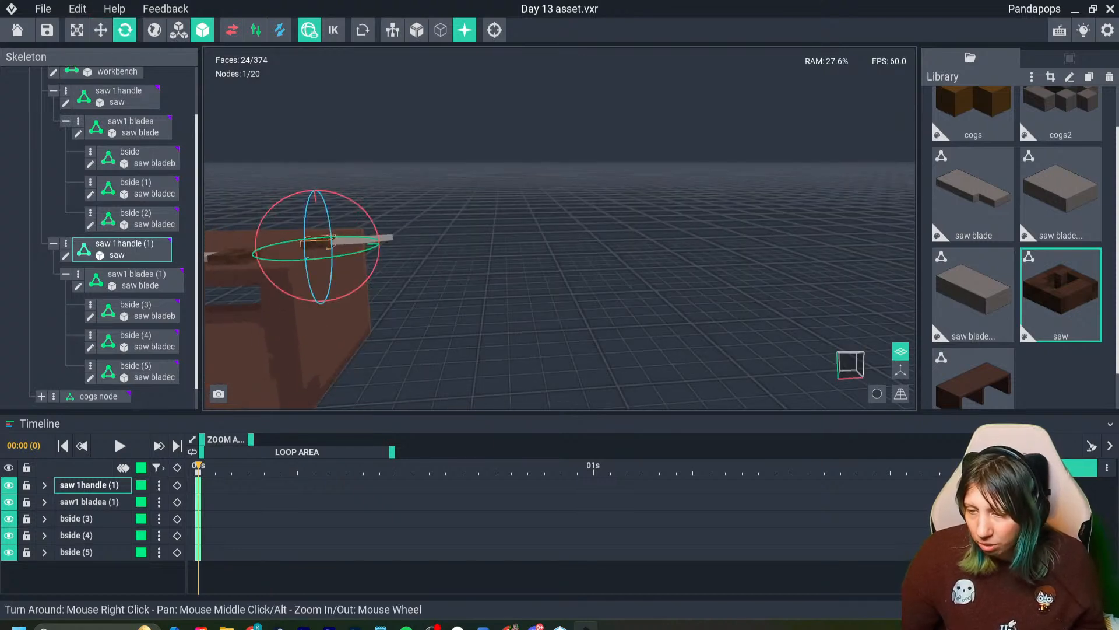
{"action": "left_click_drag", "start_coordinate": [378, 242], "coordinate": [363, 287]}
- Position the duplicate saw so it hangs blade-down on the outer face of the workbench's side panel, lying flat against it
{"action": "left_click", "coordinate": [100, 30]}
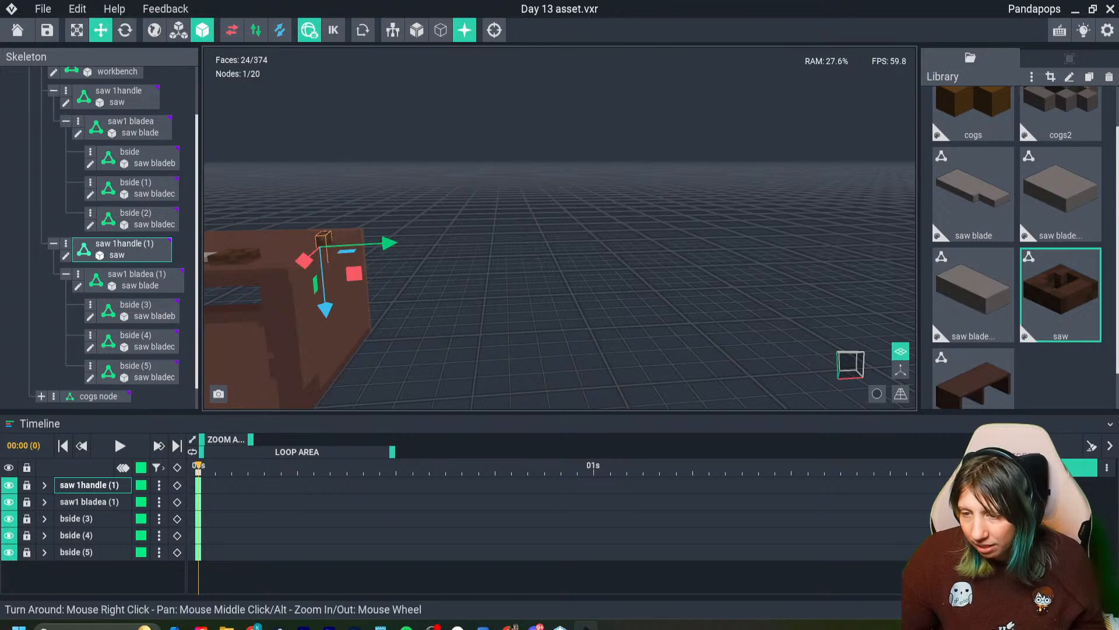
{"action": "left_click_drag", "start_coordinate": [389, 243], "coordinate": [399, 242]}
{"action": "scroll", "coordinate": [353, 270], "scroll_direction": "up", "scroll_amount": 3}
{"action": "right_click_drag", "start_coordinate": [350, 265], "coordinate": [345, 289]}
{"action": "left_click", "coordinate": [125, 31]}
{"action": "right_click_drag", "start_coordinate": [355, 161], "coordinate": [363, 178]}
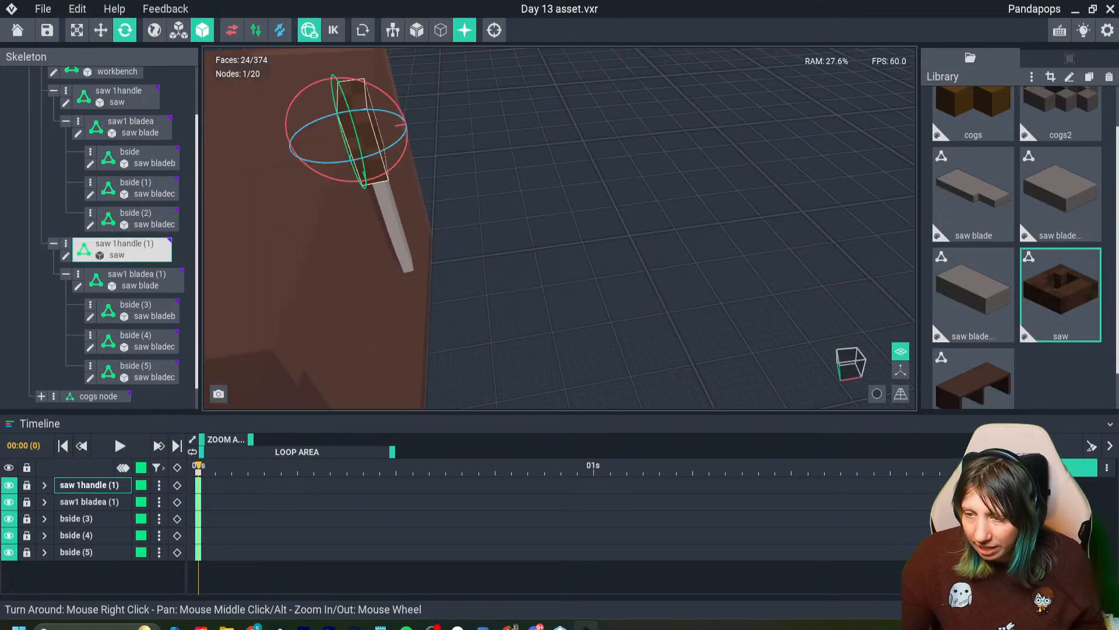
{"action": "left_click_drag", "start_coordinate": [377, 154], "coordinate": [380, 220]}
{"action": "left_click", "coordinate": [101, 30]}
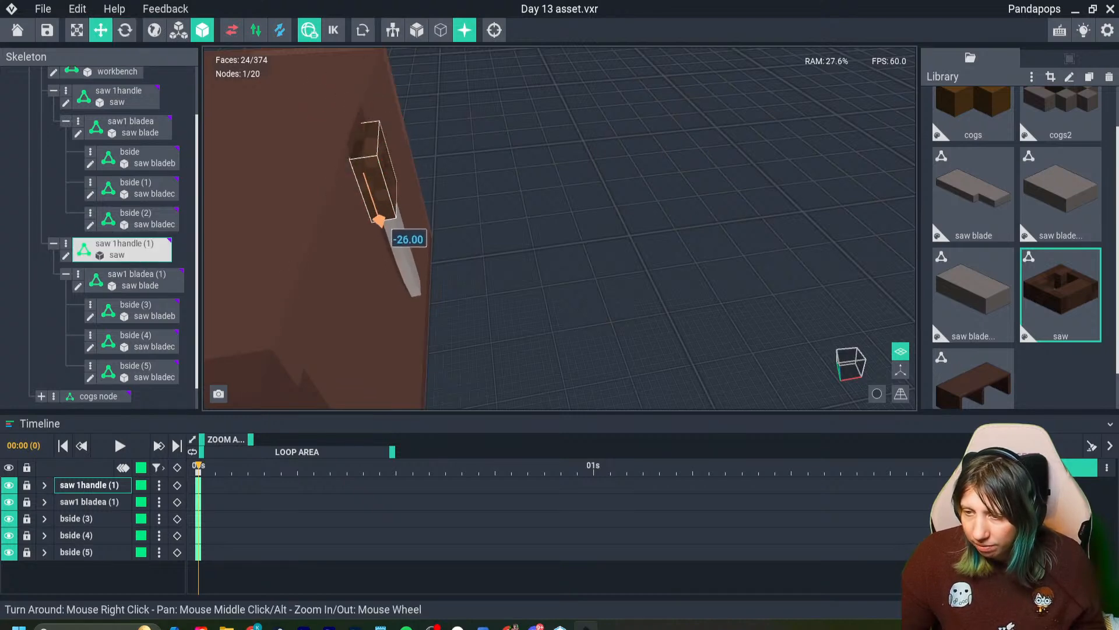
{"action": "right_click_drag", "start_coordinate": [380, 219], "coordinate": [363, 173]}
{"action": "scroll", "coordinate": [364, 173], "scroll_direction": "down", "scroll_amount": 4}
- Open the workbench model for editing and paint a grey #4C4646 stepped patch inside the hanging saw handle's opening
{"action": "left_click", "coordinate": [407, 255]}
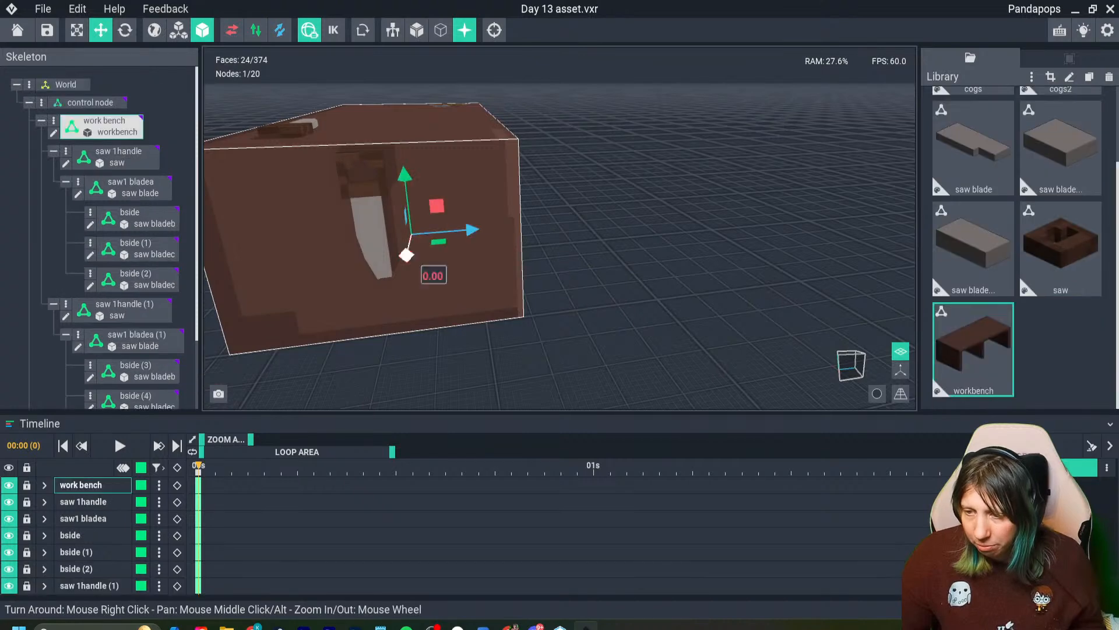
{"action": "left_click", "coordinate": [54, 133]}
{"action": "right_click_drag", "start_coordinate": [326, 315], "coordinate": [414, 307]}
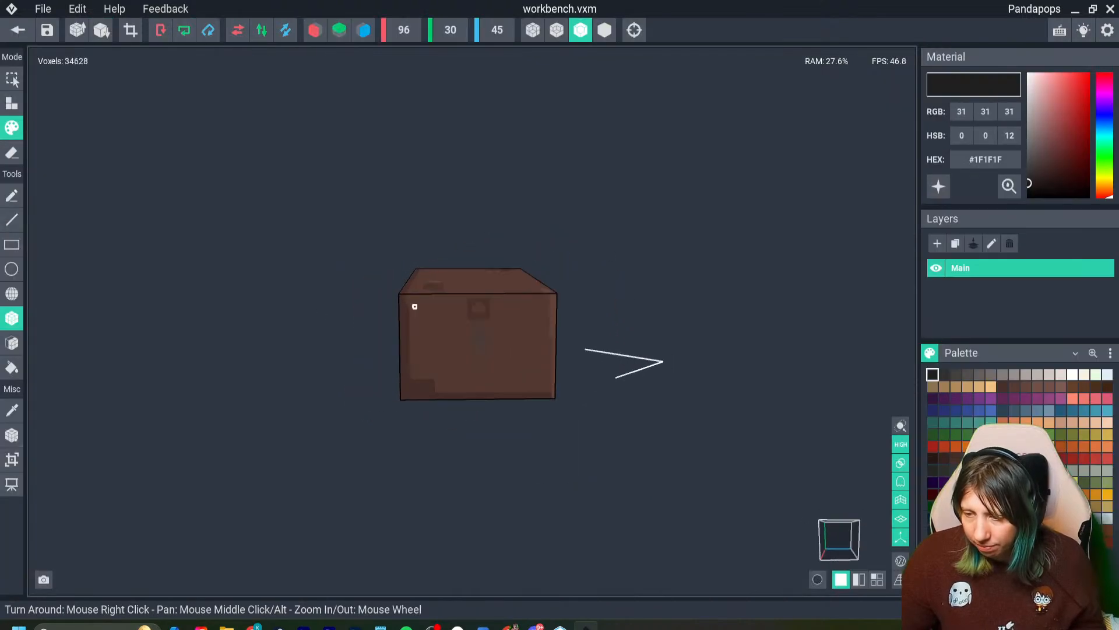
{"action": "scroll", "coordinate": [536, 414], "scroll_direction": "up", "scroll_amount": 4}
{"action": "scroll", "coordinate": [535, 414], "scroll_direction": "up", "scroll_amount": 5}
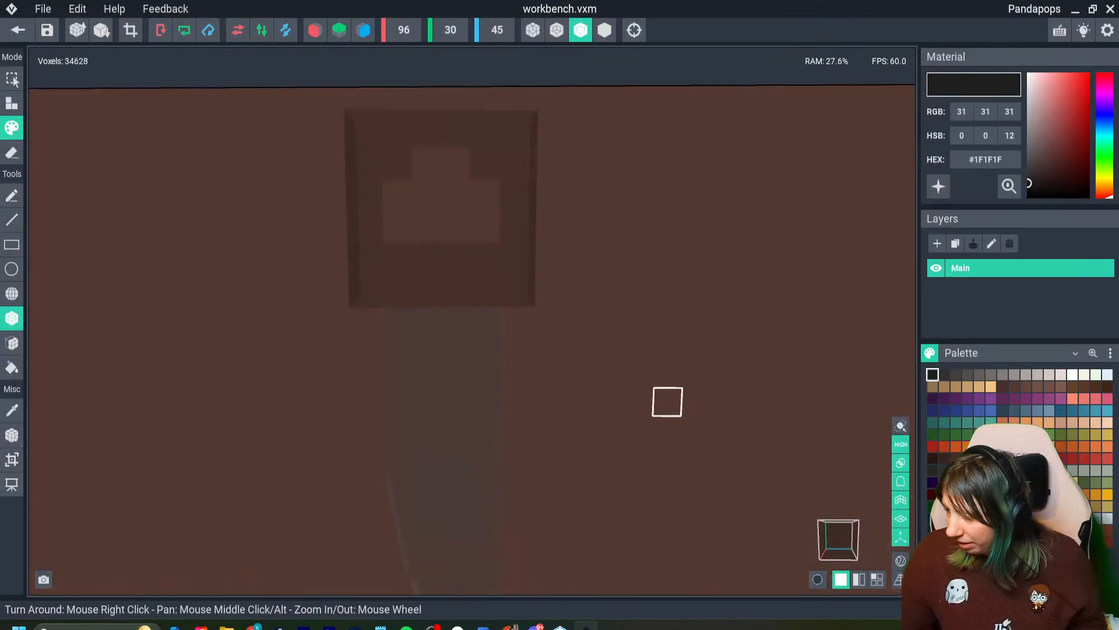
{"action": "left_click", "coordinate": [967, 375]}
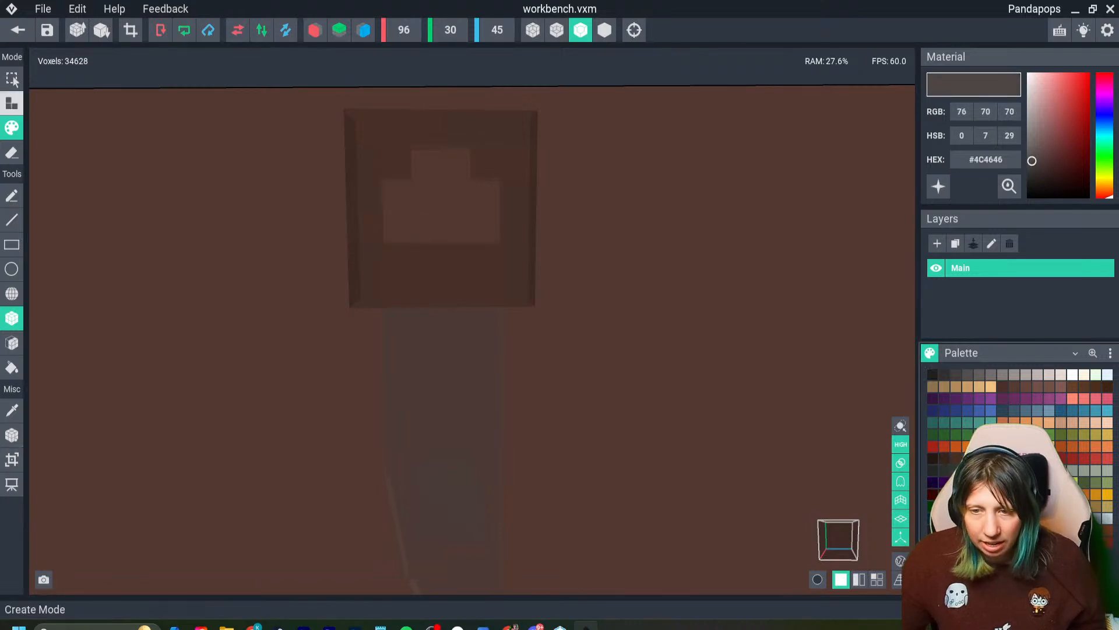
{"action": "mouse_move", "coordinate": [411, 166]}
{"action": "left_mouse_down"}
{"action": "mouse_move", "coordinate": [441, 196]}
{"action": "mouse_move", "coordinate": [471, 165]}
{"action": "left_mouse_up"}
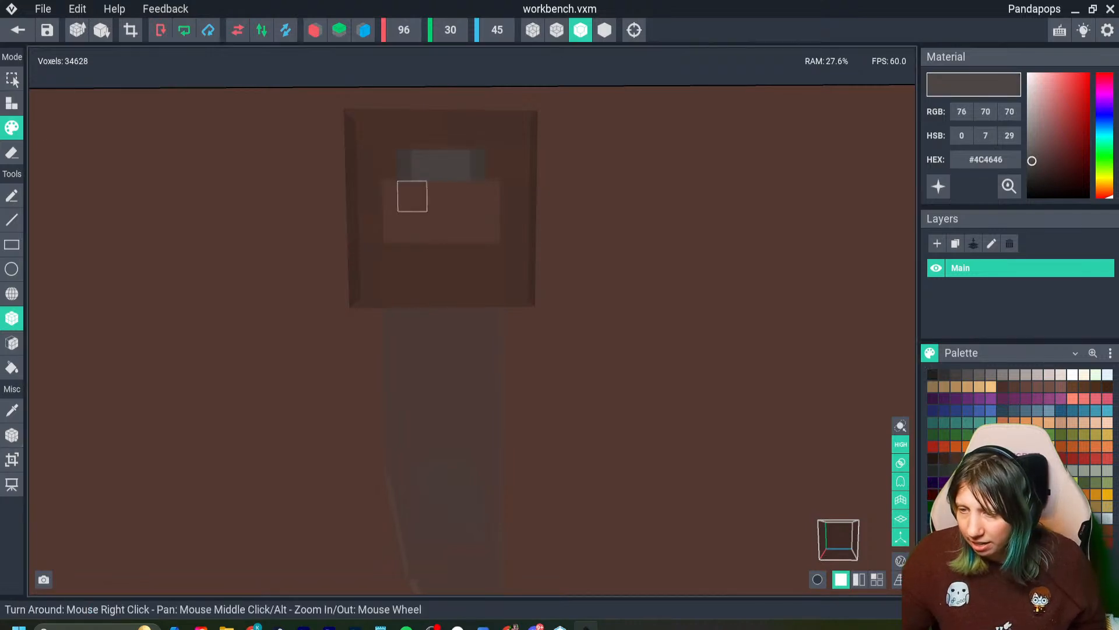
{"action": "left_click_drag", "start_coordinate": [412, 196], "coordinate": [500, 197]}
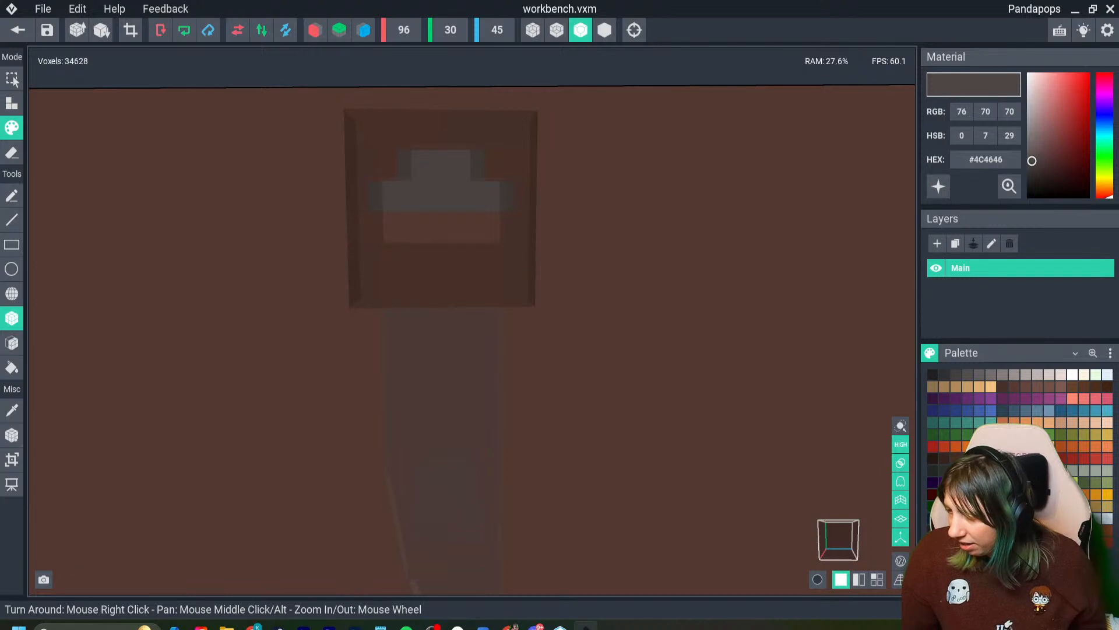
- Paint over the patch behind the saw handle's opening in a lighter grey and return to the Day 13 asset
{"action": "left_click", "coordinate": [991, 375]}
{"action": "mouse_move", "coordinate": [415, 196]}
{"action": "left_mouse_down"}
{"action": "mouse_move", "coordinate": [383, 196]}
{"action": "mouse_move", "coordinate": [500, 197]}
{"action": "left_mouse_up"}
{"action": "right_click_drag", "start_coordinate": [499, 228], "coordinate": [466, 258]}
{"action": "left_click", "coordinate": [18, 30]}
{"action": "left_click", "coordinate": [437, 230]}
{"action": "scroll", "coordinate": [422, 227], "scroll_direction": "down", "scroll_amount": 2}
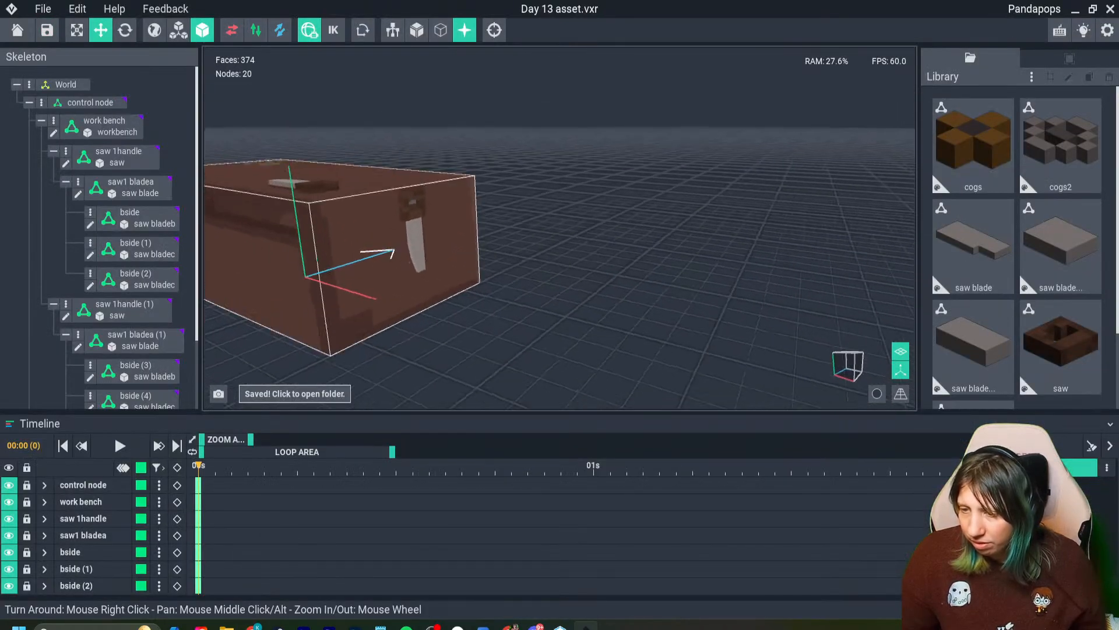
- Nudge the hanging saw slightly on the workbench's side panel and check its placement from the front and above
{"action": "left_click", "coordinate": [412, 203]}
{"action": "left_click_drag", "start_coordinate": [455, 209], "coordinate": [451, 208]}
{"action": "left_click", "coordinate": [519, 233]}
{"action": "right_click_drag", "start_coordinate": [519, 233], "coordinate": [554, 226]}
{"action": "mouse_move", "coordinate": [402, 226]}
{"action": "right_mouse_down"}
{"action": "mouse_move", "coordinate": [303, 241]}
{"action": "mouse_move", "coordinate": [332, 243]}
{"action": "right_mouse_up"}
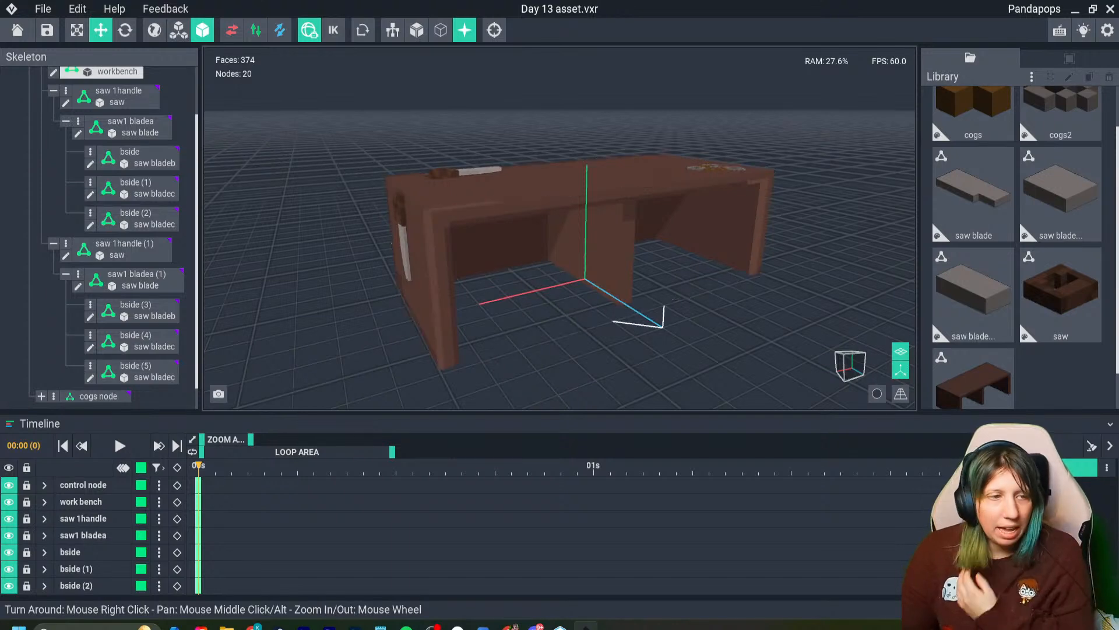
{"action": "mouse_move", "coordinate": [403, 226]}
{"action": "right_mouse_down"}
{"action": "mouse_move", "coordinate": [356, 248]}
{"action": "mouse_move", "coordinate": [319, 219]}
{"action": "mouse_move", "coordinate": [407, 262]}
{"action": "mouse_move", "coordinate": [404, 242]}
{"action": "right_mouse_up"}
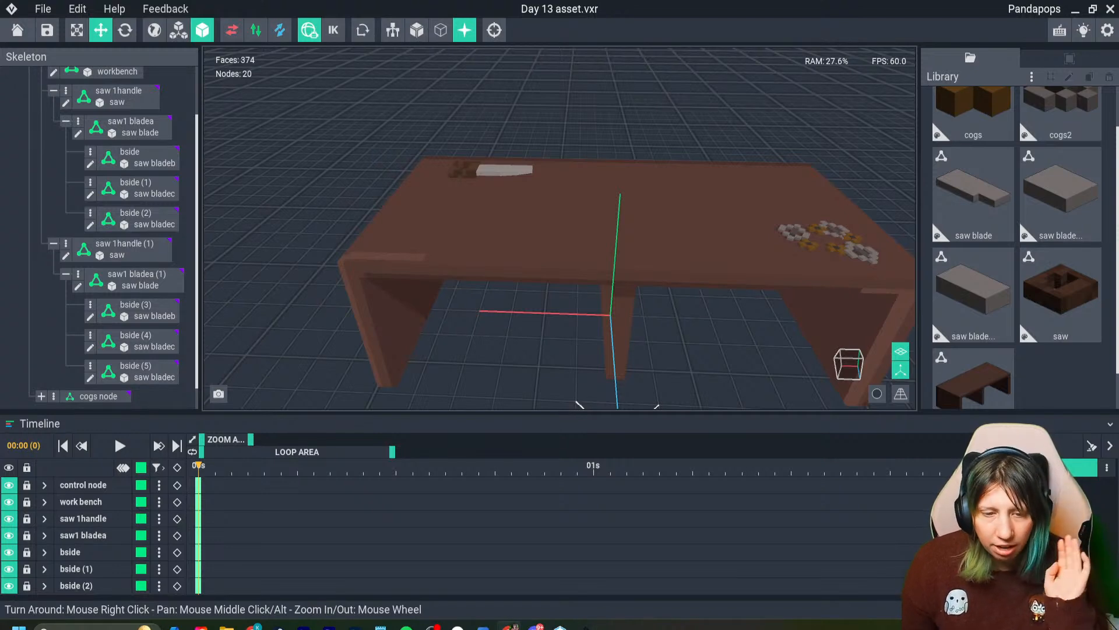
- Create a new model named chisel and turn on symmetry along the X axis
{"action": "left_click", "coordinate": [1031, 77]}
{"action": "left_click", "coordinate": [962, 85]}
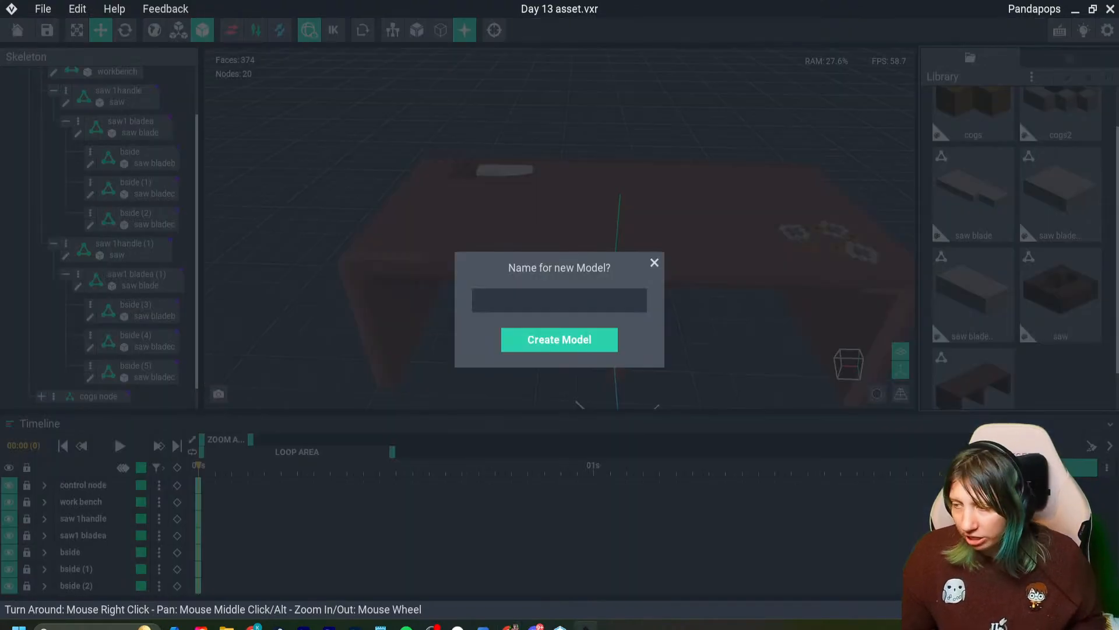
{"action": "type", "text": "chisel"}
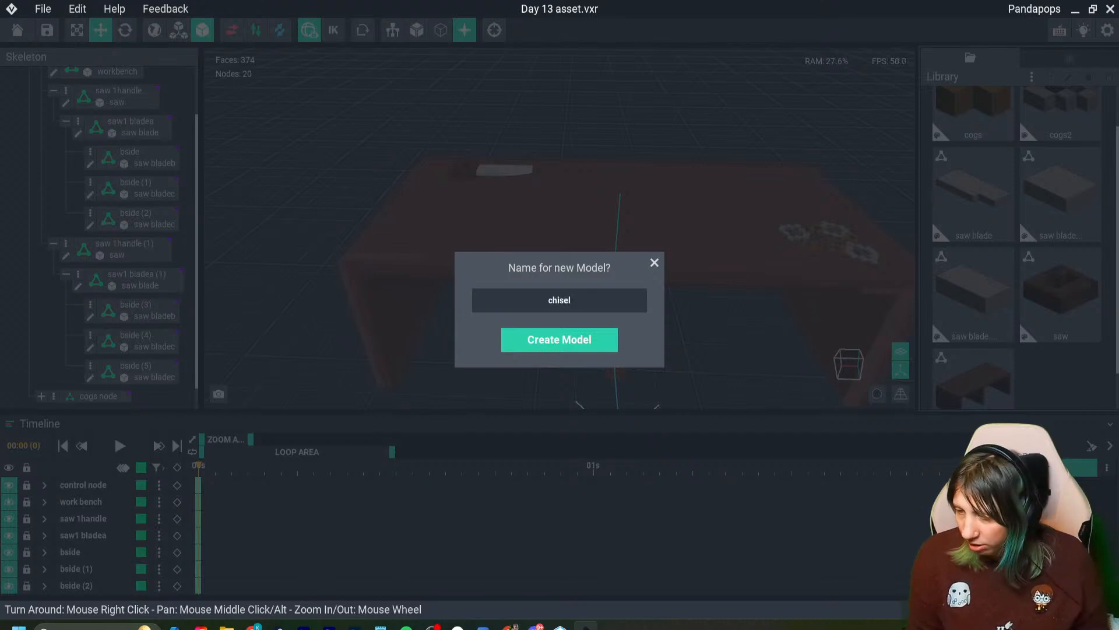
{"action": "key", "text": "Return"}
{"action": "scroll", "coordinate": [527, 460], "scroll_direction": "up", "scroll_amount": 3}
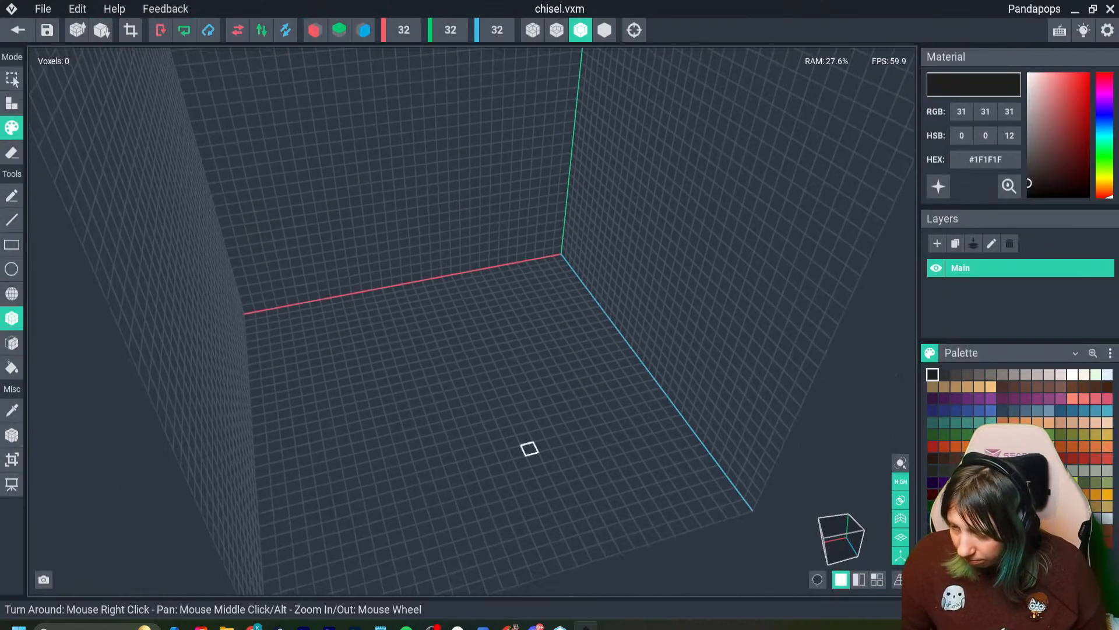
{"action": "left_click", "coordinate": [316, 30]}
{"action": "right_click_drag", "start_coordinate": [374, 304], "coordinate": [547, 350]}
{"action": "scroll", "coordinate": [548, 350], "scroll_direction": "up", "scroll_amount": 3}
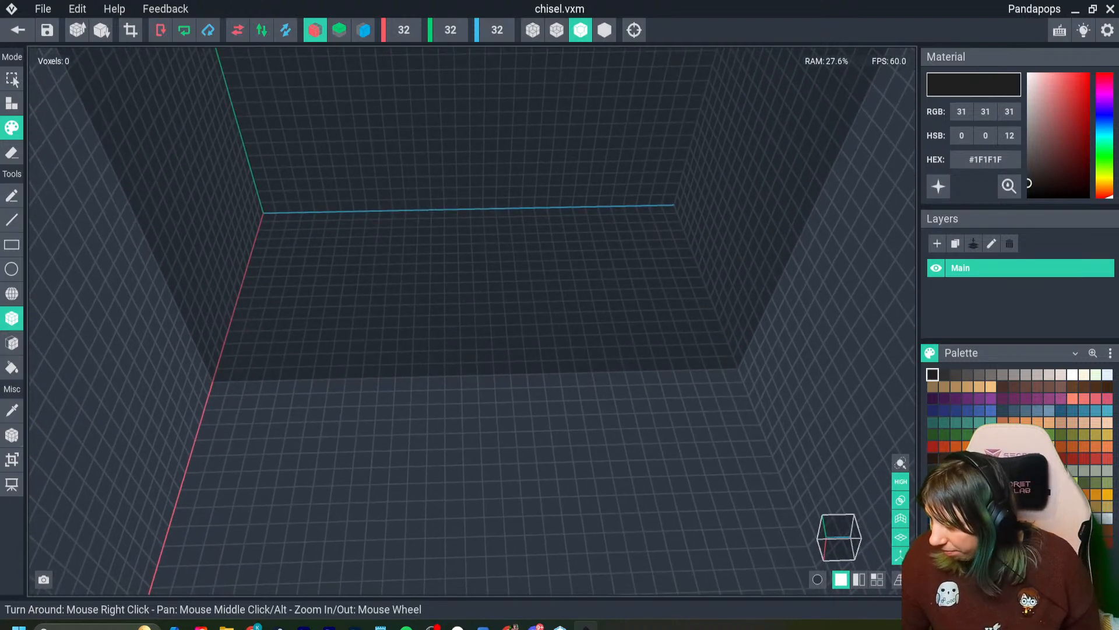
- Set the material colour to brown #764A29 for the chisel handle
{"action": "left_click", "coordinate": [967, 458]}
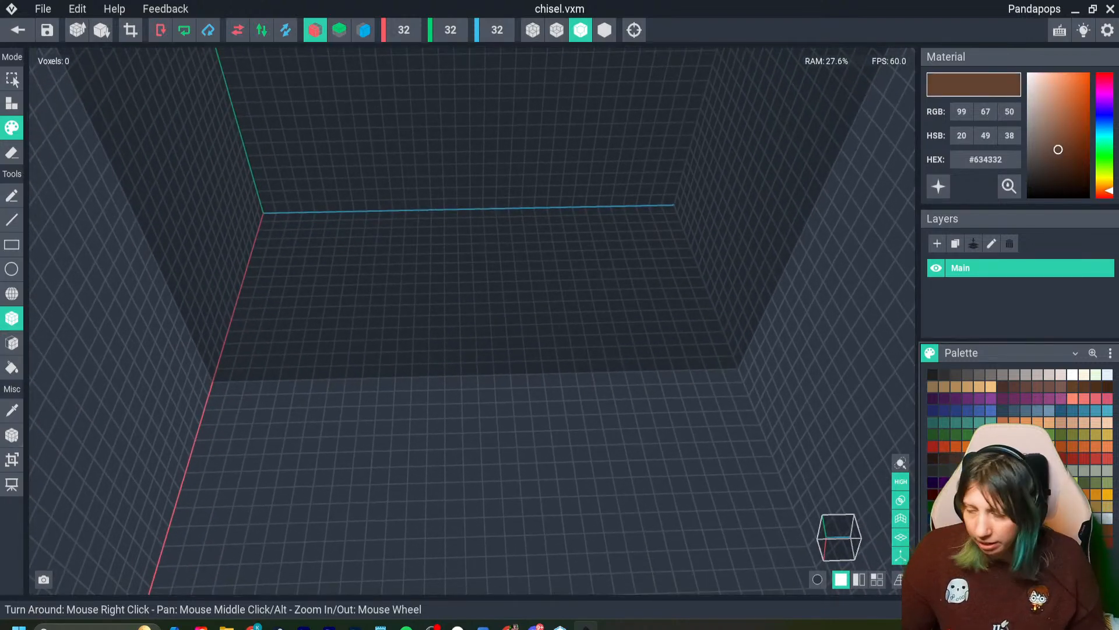
{"action": "left_click", "coordinate": [980, 459]}
{"action": "left_click", "coordinate": [991, 459]}
{"action": "left_click", "coordinate": [980, 459]}
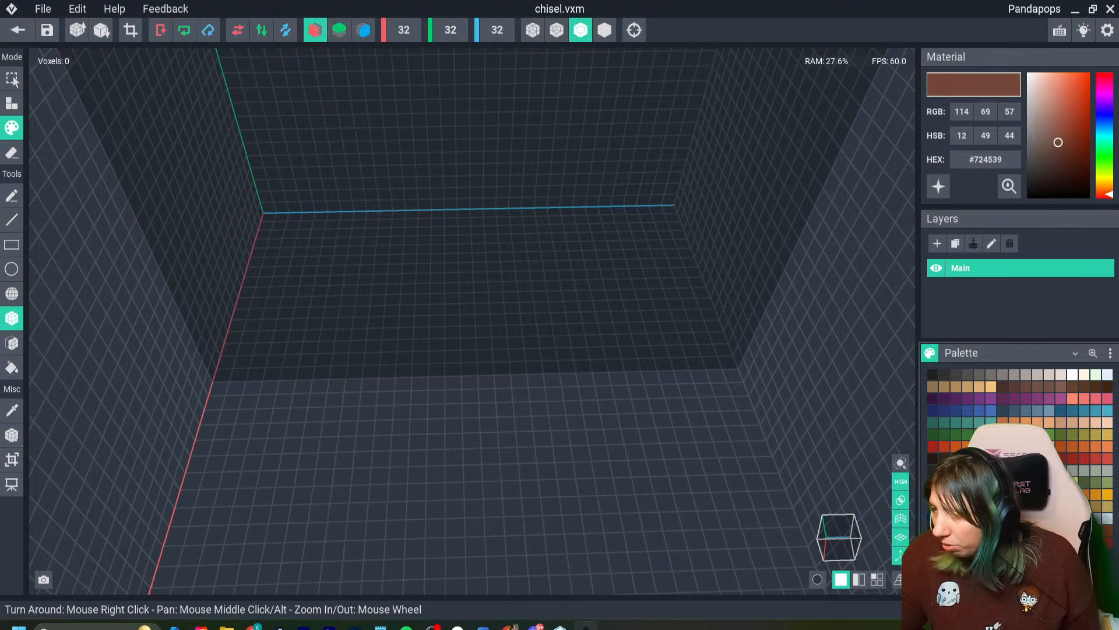
{"action": "left_click_drag", "start_coordinate": [1105, 194], "coordinate": [1105, 188]}
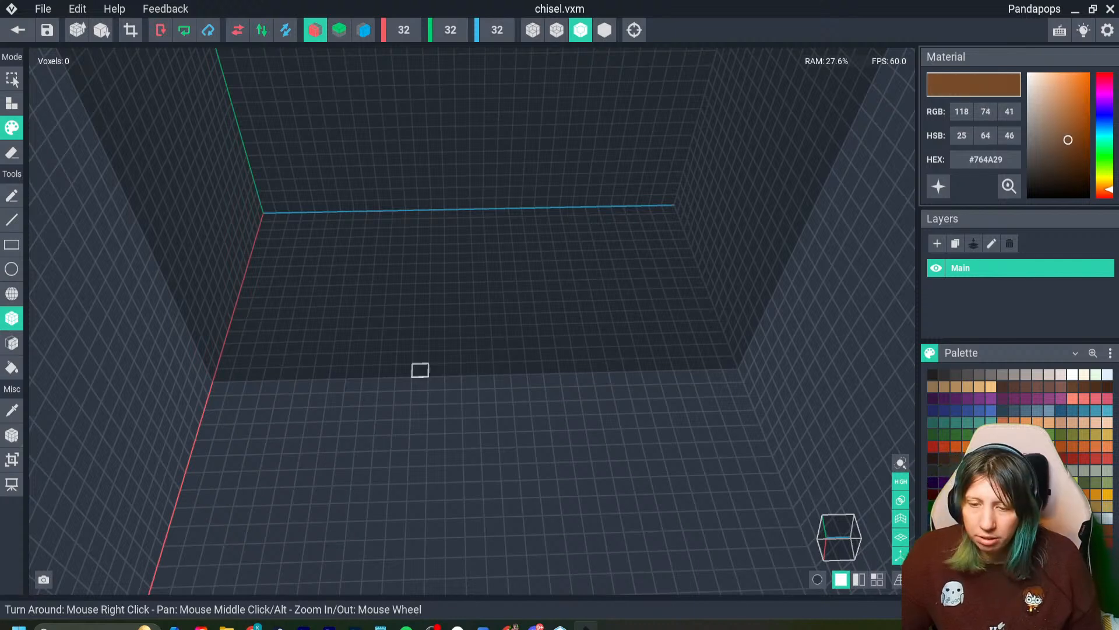
- Build a brown block two voxels wide, two high and four long on the mirror plane, and raise it two voxels
{"action": "left_click", "coordinate": [12, 103]}
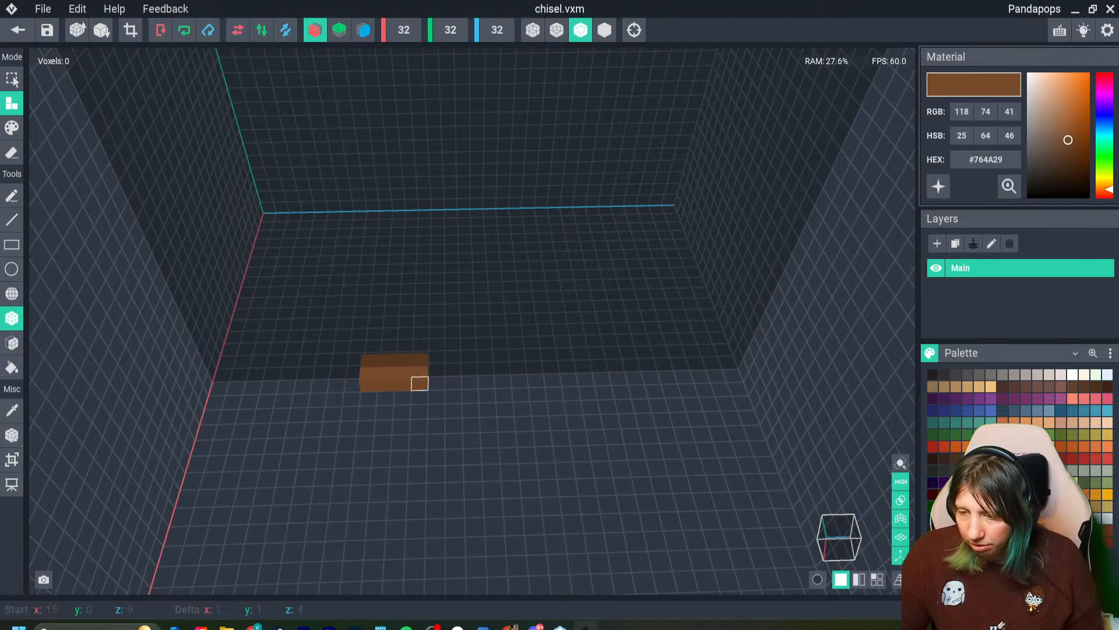
{"action": "left_click_drag", "start_coordinate": [420, 383], "coordinate": [420, 384]}
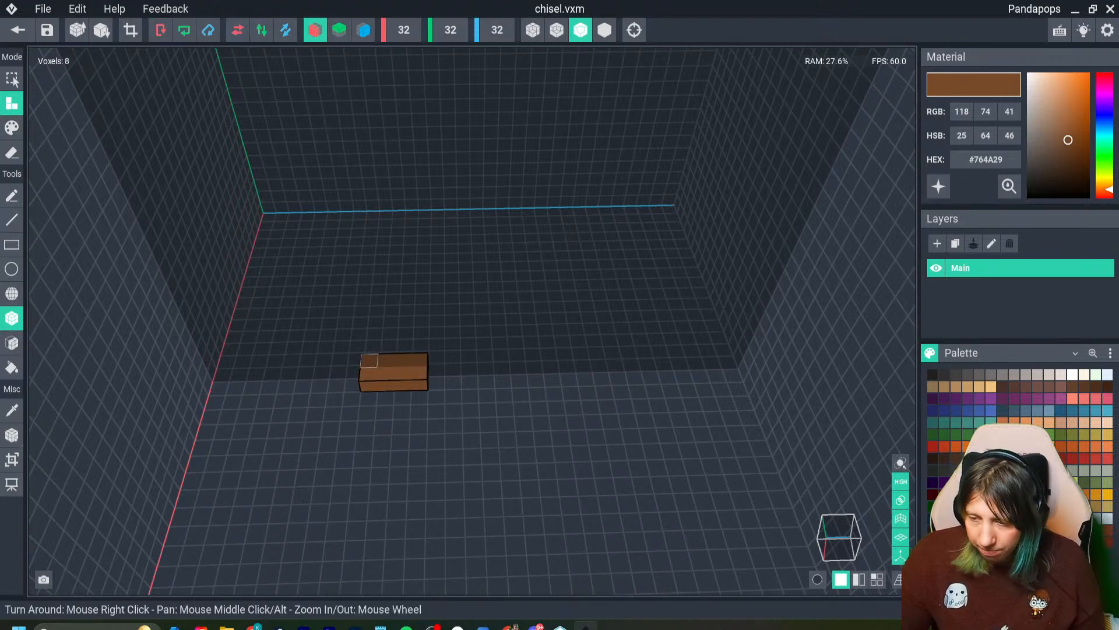
{"action": "right_click_drag", "start_coordinate": [417, 370], "coordinate": [403, 71]}
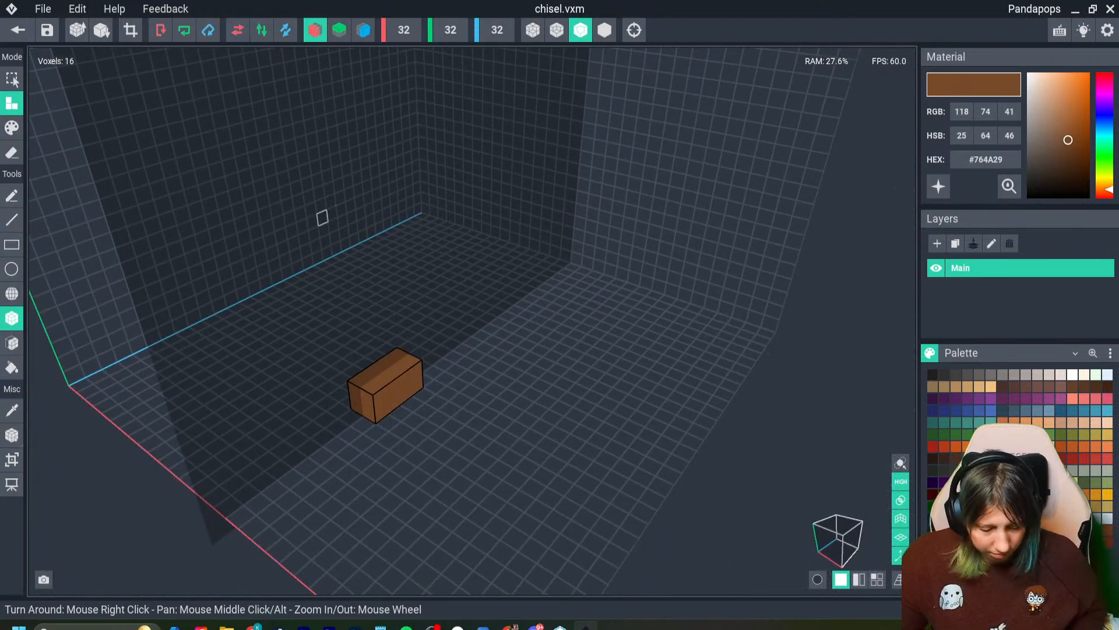
{"action": "key", "text": "ctrl+a"}
{"action": "key", "text": "Up"}
{"action": "key", "text": "Up"}
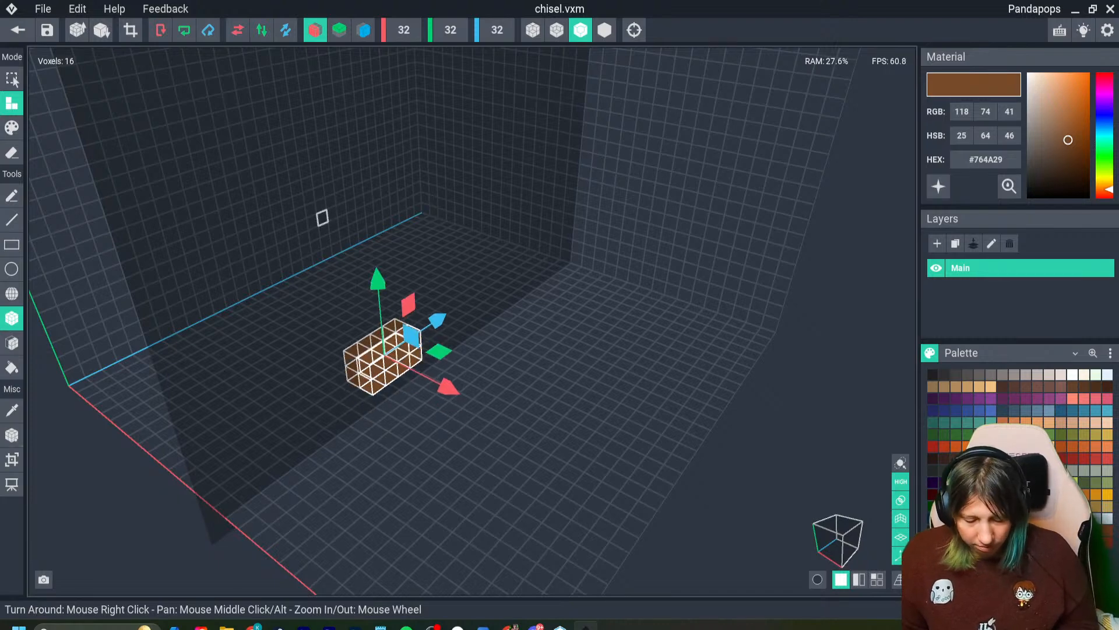
{"action": "key", "text": "Escape"}
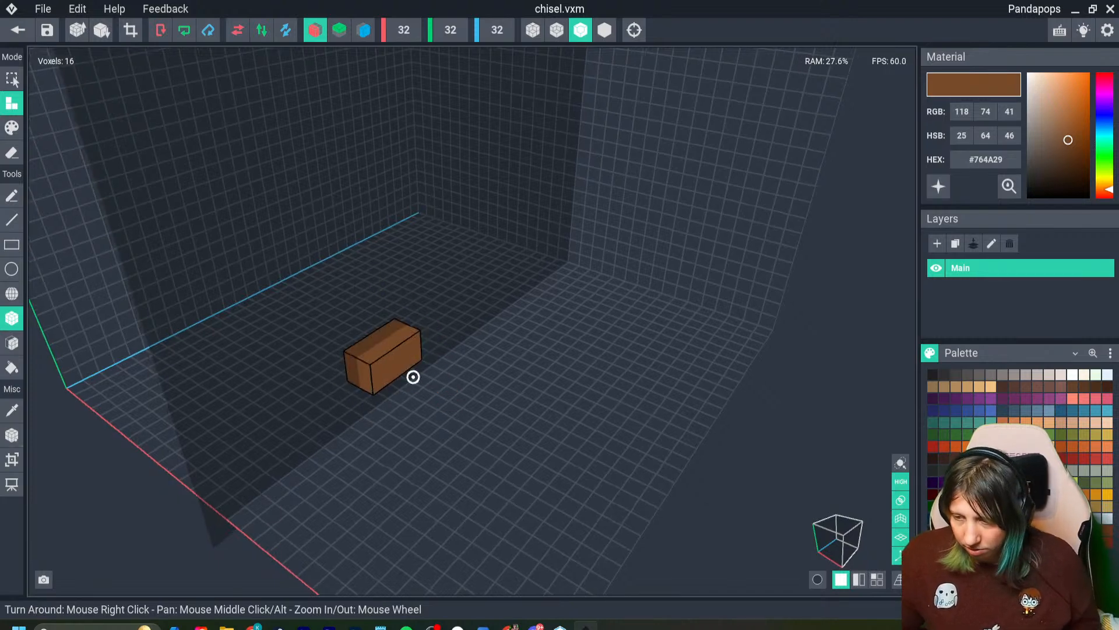
- Turn off X symmetry and add one voxel on top and a two-voxel column beside the block at one end
{"action": "right_click_drag", "start_coordinate": [412, 375], "coordinate": [329, 200]}
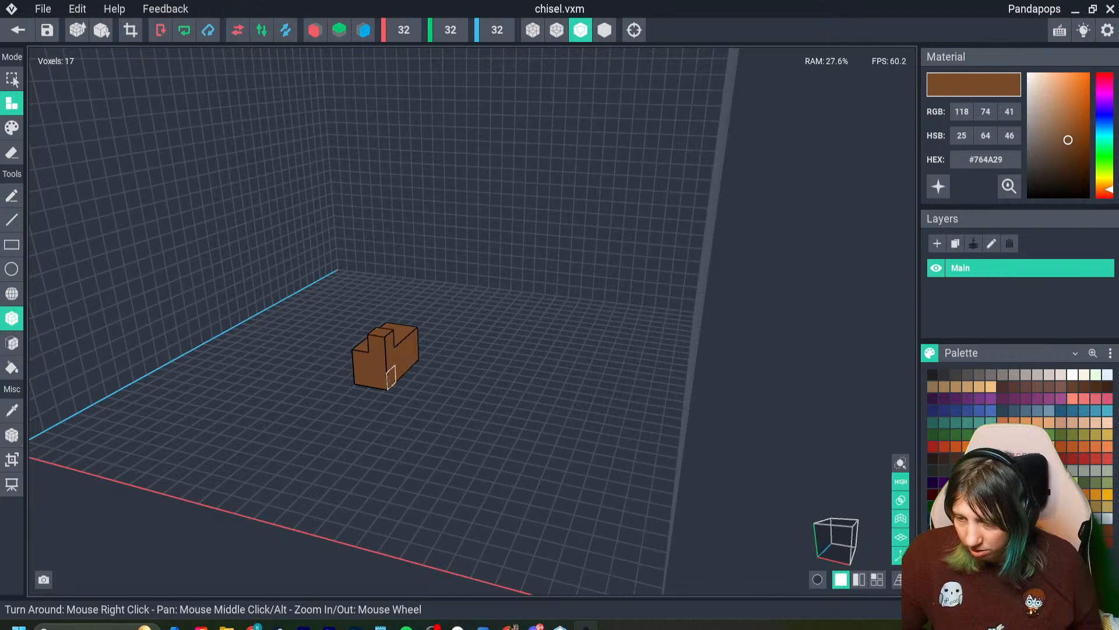
{"action": "right_click_drag", "start_coordinate": [391, 378], "coordinate": [391, 360]}
{"action": "left_click_drag", "start_coordinate": [391, 360], "coordinate": [391, 376]}
{"action": "right_click_drag", "start_coordinate": [390, 376], "coordinate": [389, 374]}
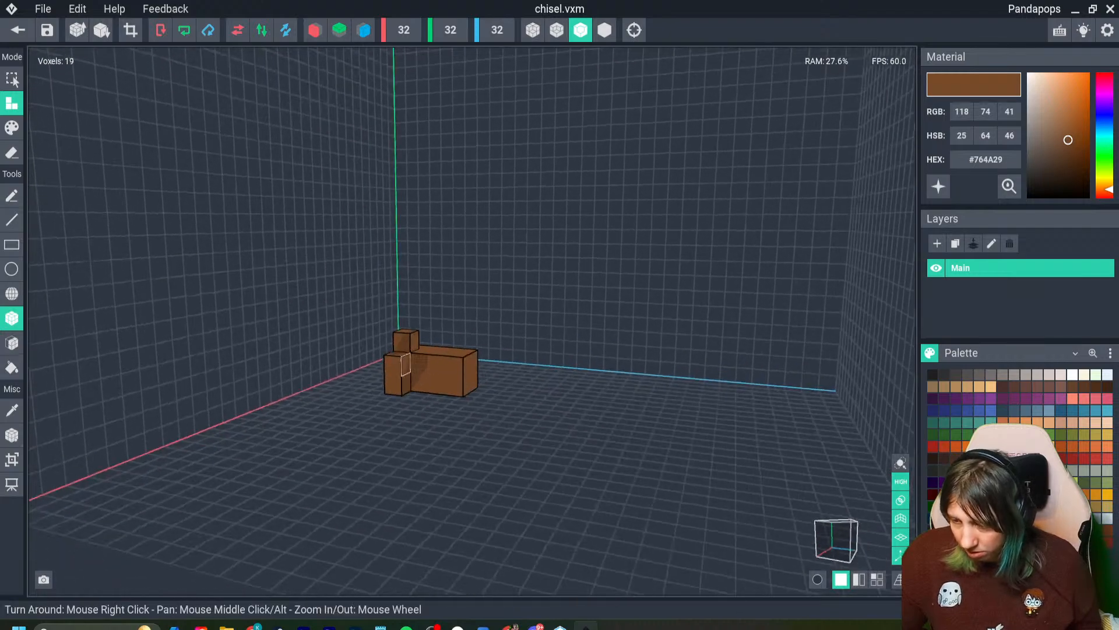
- Extend the added top and side voxels along the block's full length and add a matching one-voxel-wide strip underneath
{"action": "left_click_drag", "start_coordinate": [405, 365], "coordinate": [455, 385]}
{"action": "right_click_drag", "start_coordinate": [454, 385], "coordinate": [406, 391]}
{"action": "left_click", "coordinate": [402, 397]}
{"action": "left_click", "coordinate": [402, 397]}
{"action": "left_click_drag", "start_coordinate": [408, 406], "coordinate": [405, 381]}
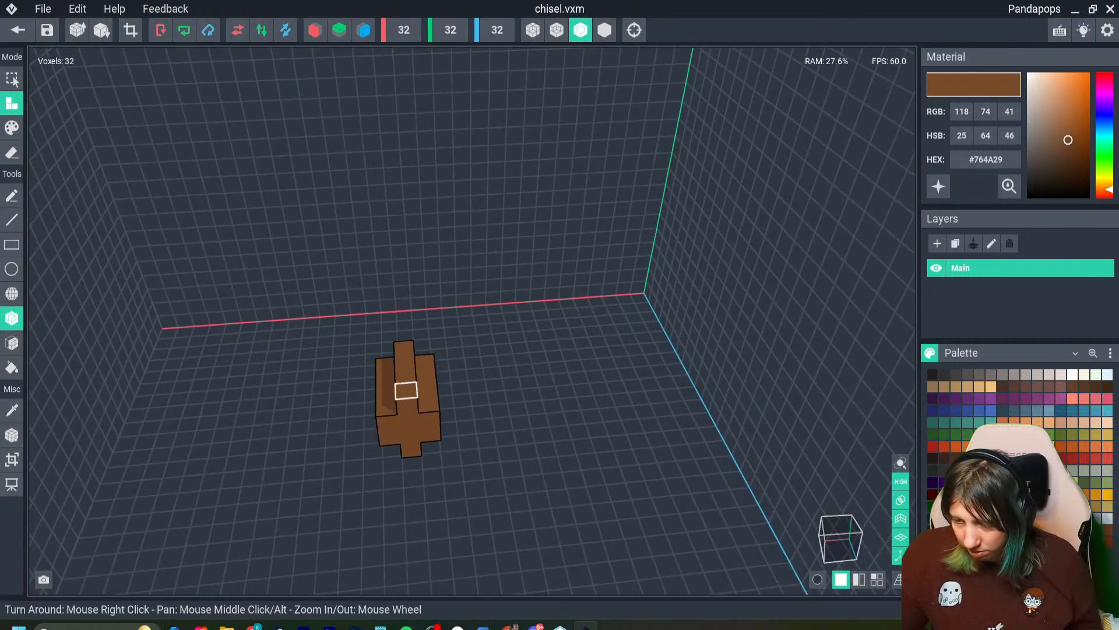
{"action": "mouse_move", "coordinate": [405, 390]}
{"action": "right_mouse_down"}
{"action": "mouse_move", "coordinate": [390, 373]}
{"action": "mouse_move", "coordinate": [422, 382]}
{"action": "right_mouse_up"}
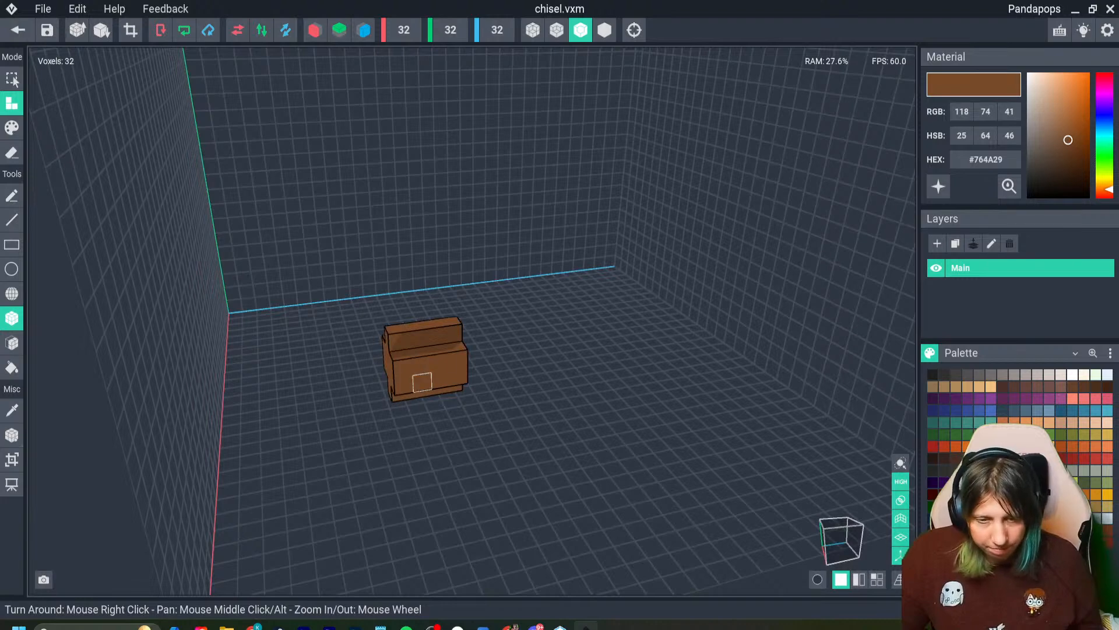
- Fill the handle's four corners one voxel in from its end, and fill the four corners of the end itself in darker brown #654023
{"action": "left_click", "coordinate": [438, 349]}
{"action": "right_click_drag", "start_coordinate": [438, 349], "coordinate": [634, 483]}
{"action": "left_click", "coordinate": [410, 394]}
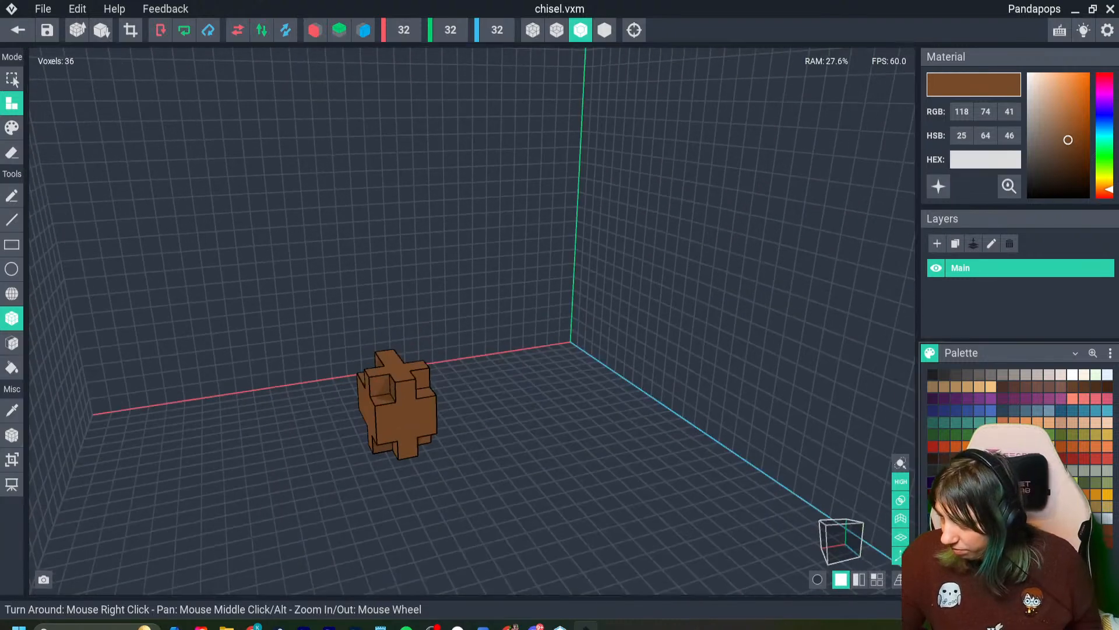
{"action": "left_click", "coordinate": [1068, 148]}
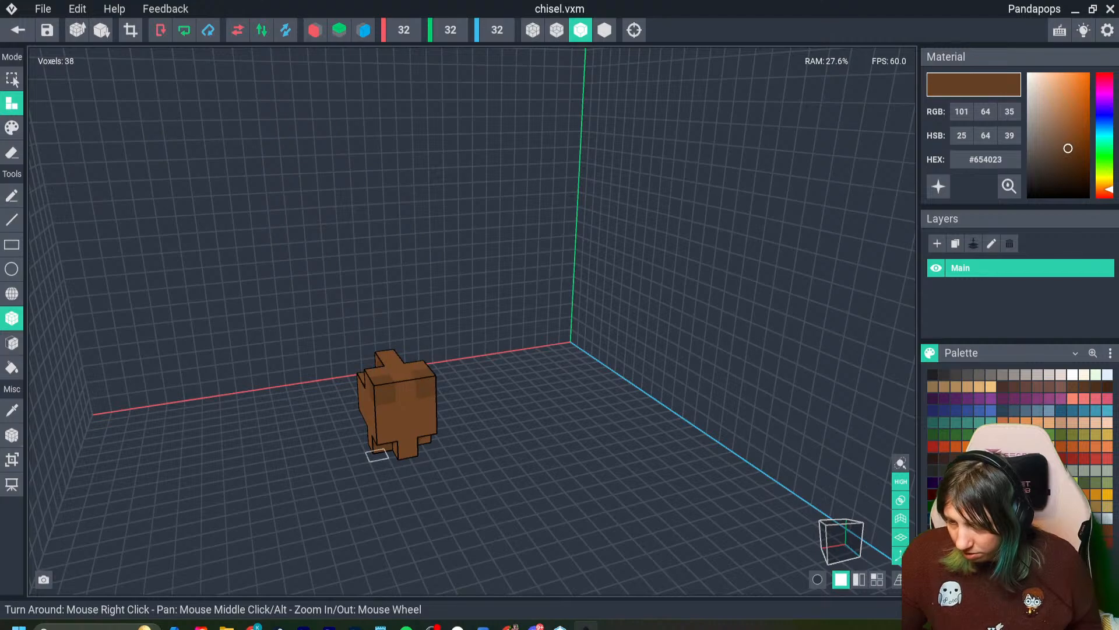
{"action": "right_click_drag", "start_coordinate": [377, 455], "coordinate": [726, 450]}
{"action": "left_click", "coordinate": [379, 435]}
{"action": "left_click", "coordinate": [421, 434]}
{"action": "key", "text": "i"}
{"action": "left_click", "coordinate": [431, 426]}
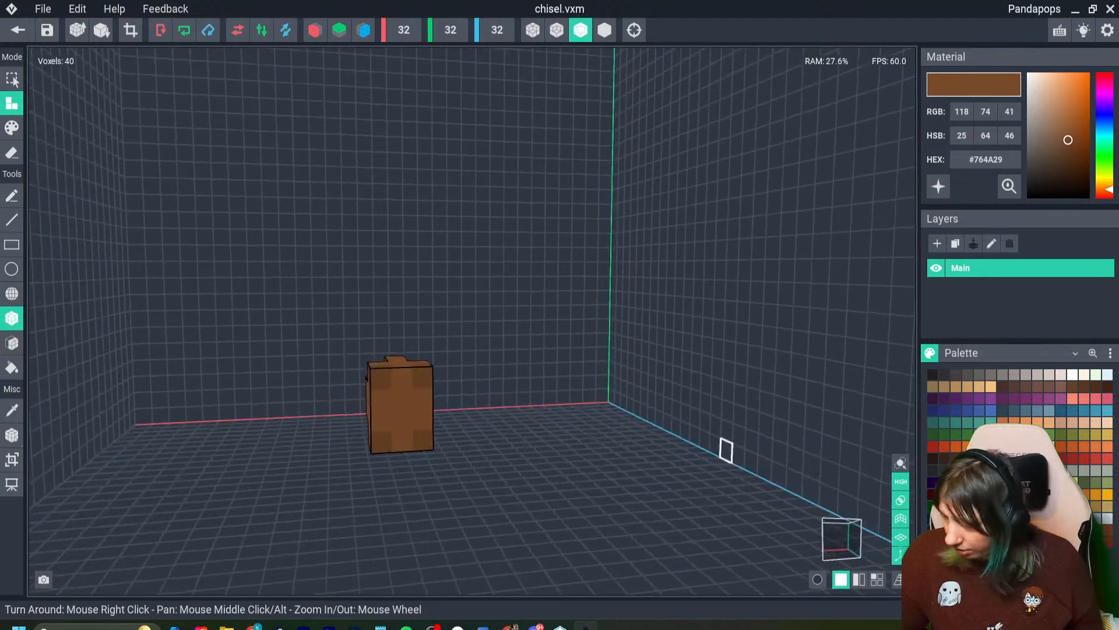
- Build a grey #746C6A blade base three voxels wide, one high and eleven long out of the handle's end
{"action": "left_click", "coordinate": [992, 375]}
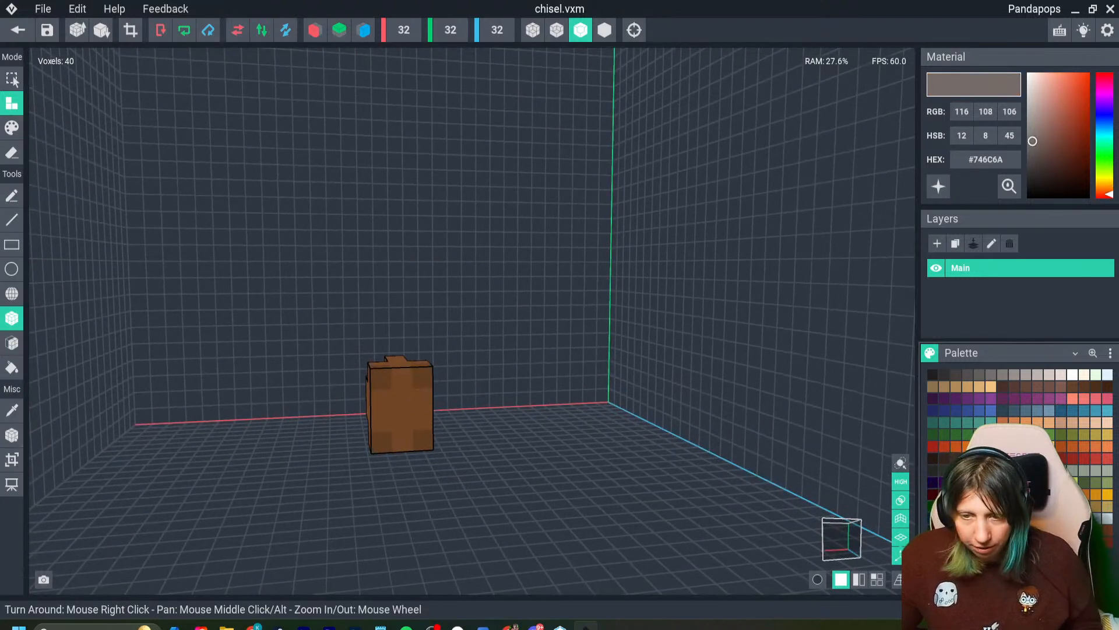
{"action": "left_click", "coordinate": [402, 400]}
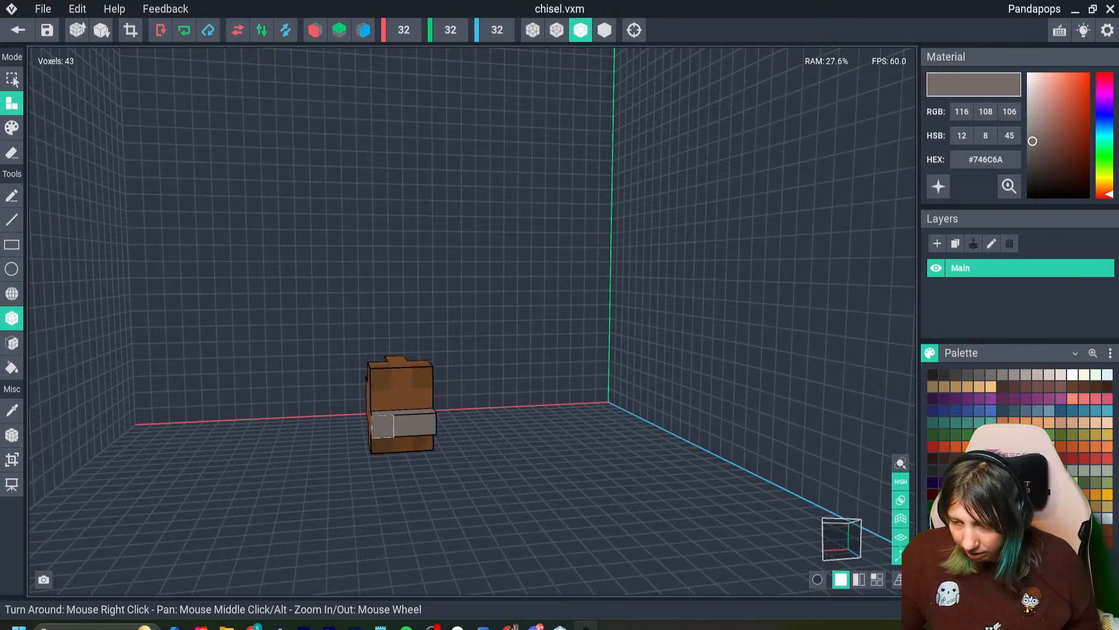
{"action": "left_click_drag", "start_coordinate": [383, 426], "coordinate": [426, 425]}
{"action": "left_click_drag", "start_coordinate": [385, 432], "coordinate": [430, 431]}
{"action": "left_click_drag", "start_coordinate": [386, 437], "coordinate": [465, 491]}
- Add five one-voxel-high stripes in dark grey #4C4646 across the top of the blade, spaced from the handle to the tip
{"action": "right_click_drag", "start_coordinate": [470, 497], "coordinate": [613, 437]}
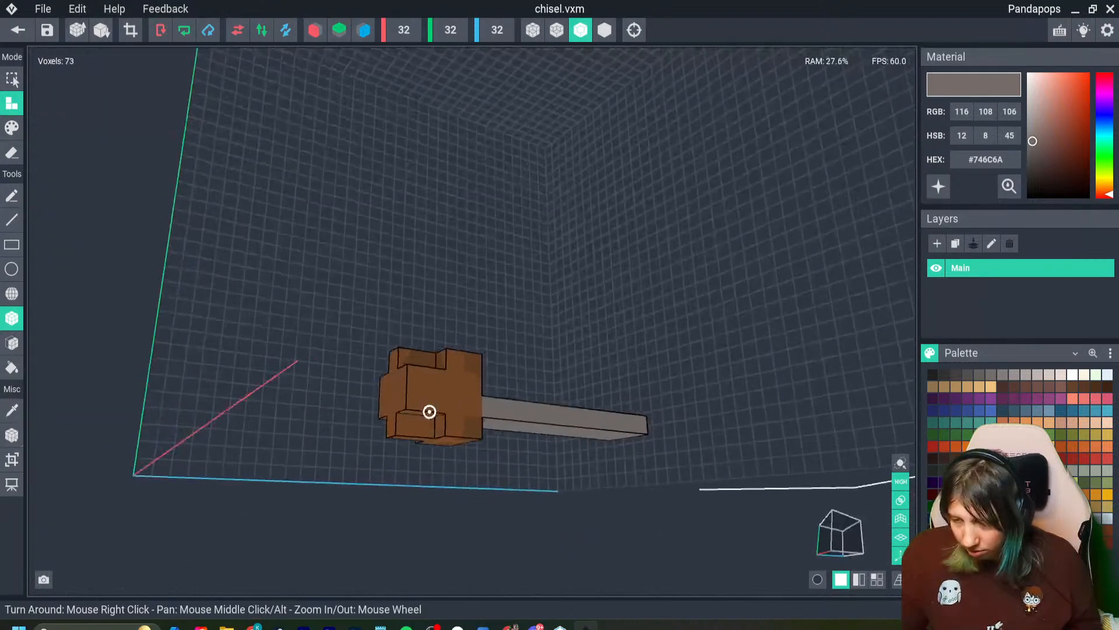
{"action": "right_click_drag", "start_coordinate": [429, 411], "coordinate": [393, 410]}
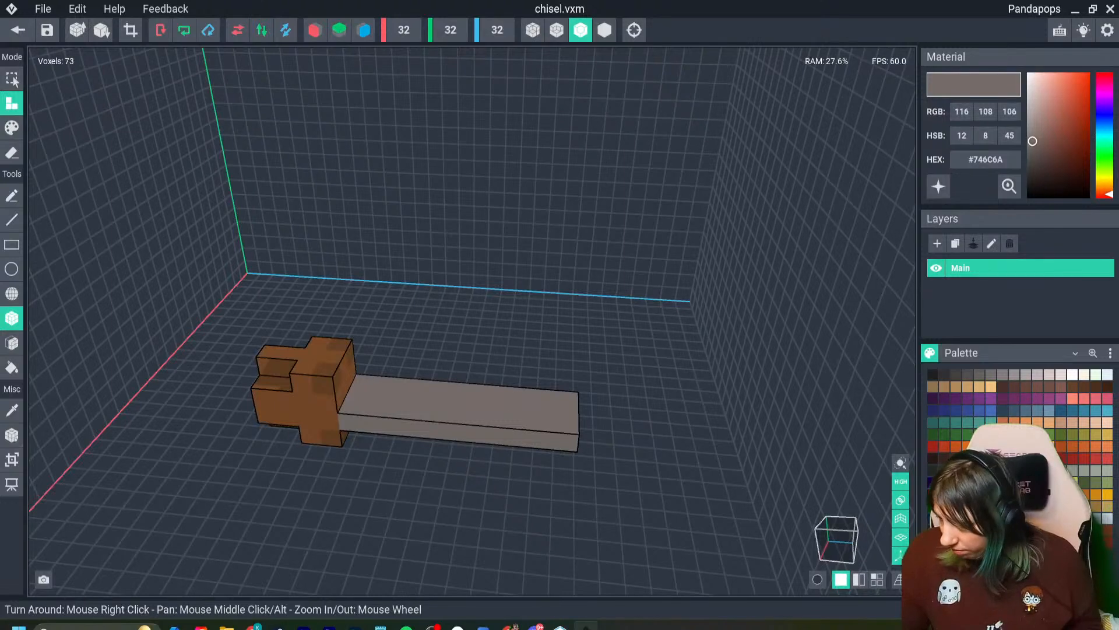
{"action": "left_click", "coordinate": [968, 375]}
{"action": "left_click", "coordinate": [362, 382]}
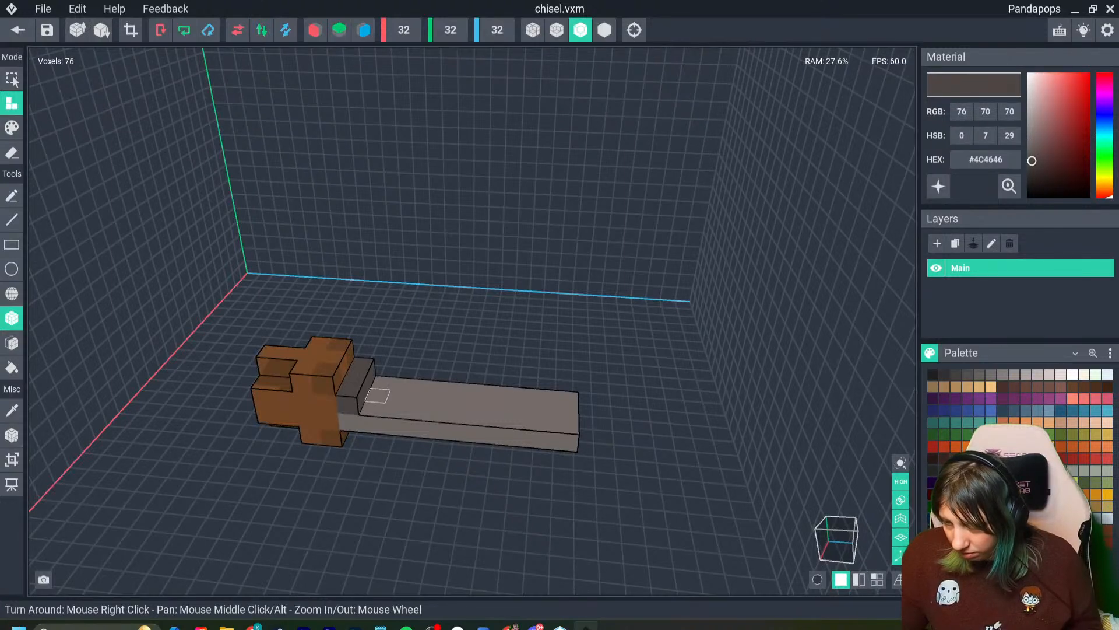
{"action": "left_click", "coordinate": [398, 401]}
{"action": "left_click", "coordinate": [455, 413]}
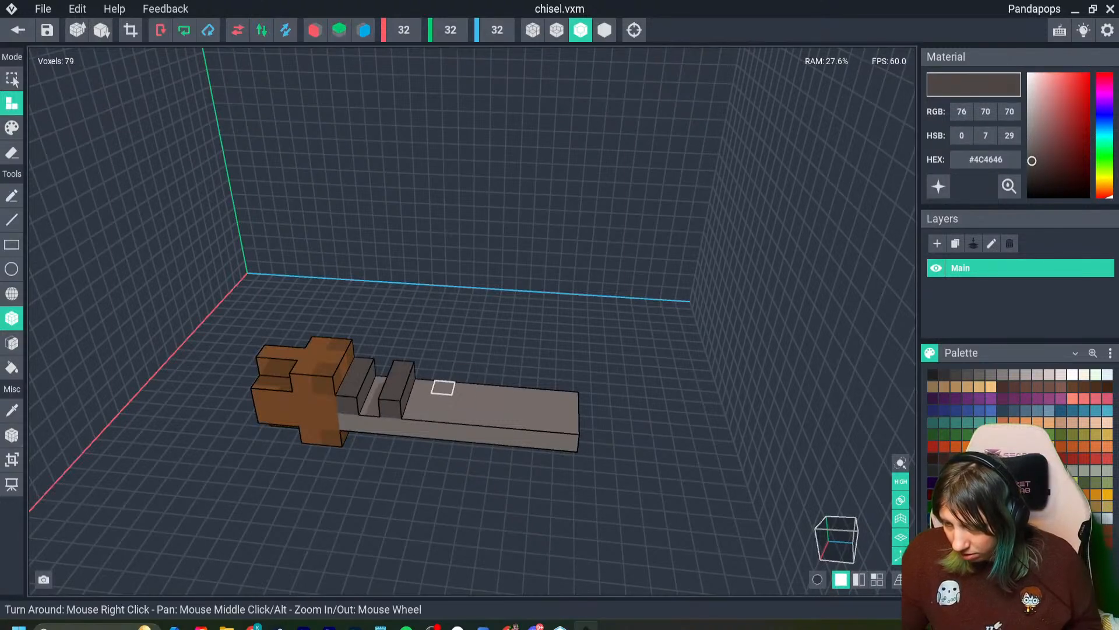
{"action": "left_click", "coordinate": [455, 414]}
{"action": "left_click", "coordinate": [525, 385]}
{"action": "left_click", "coordinate": [523, 417]}
{"action": "left_click", "coordinate": [568, 397]}
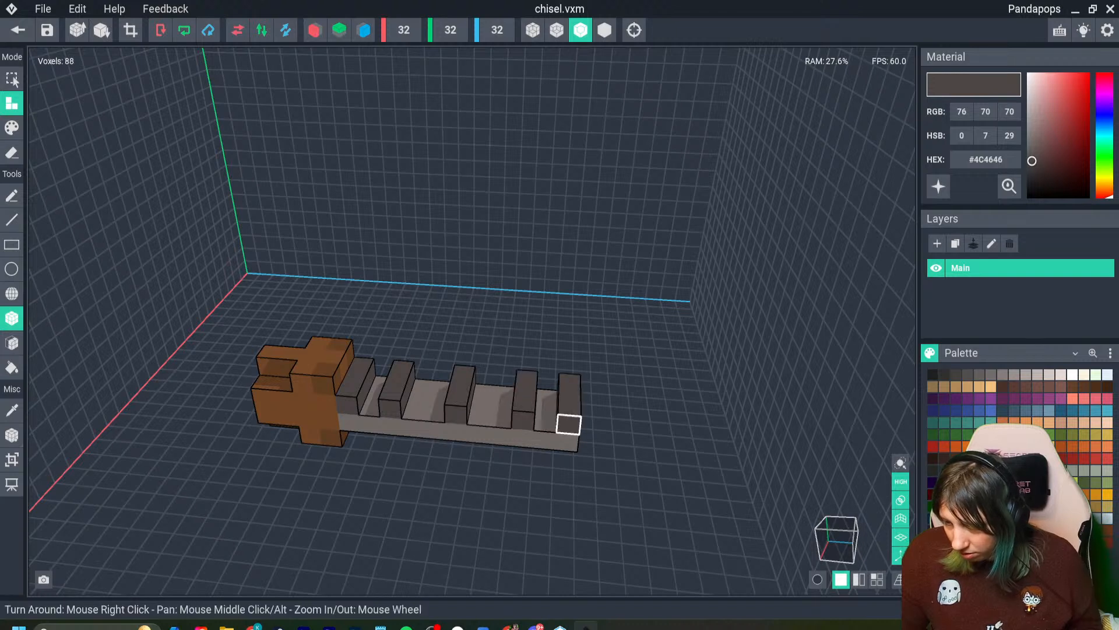
- Fill the first two gaps between the dark stripes with voxels and repaint them in grey #5D5555
{"action": "left_click", "coordinate": [992, 374]}
{"action": "left_click_drag", "start_coordinate": [384, 383], "coordinate": [436, 415]}
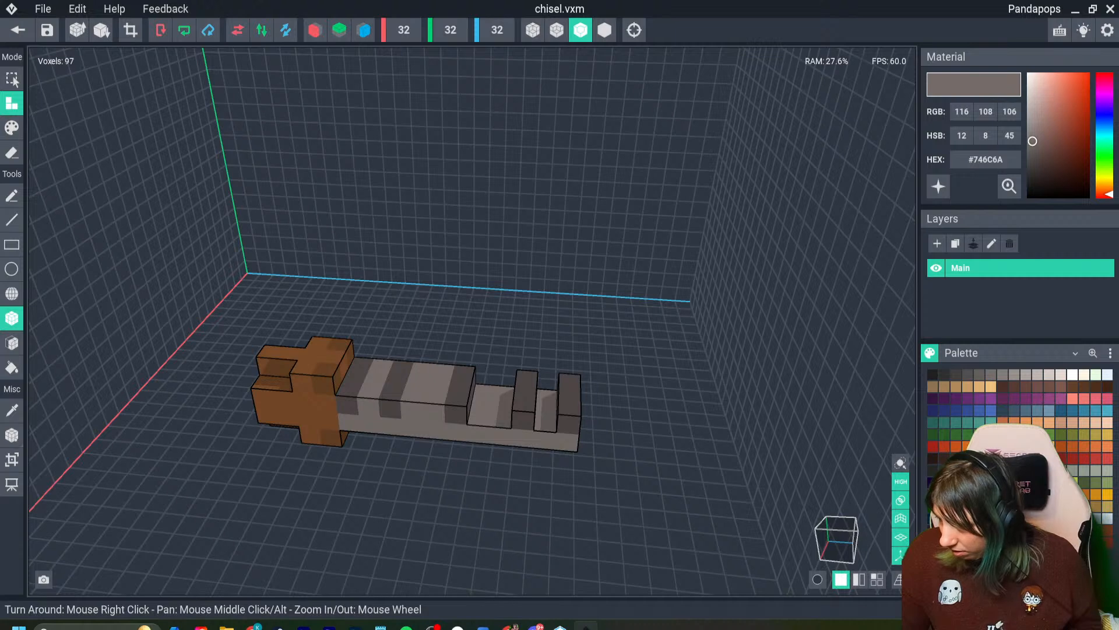
{"action": "left_click", "coordinate": [968, 374]}
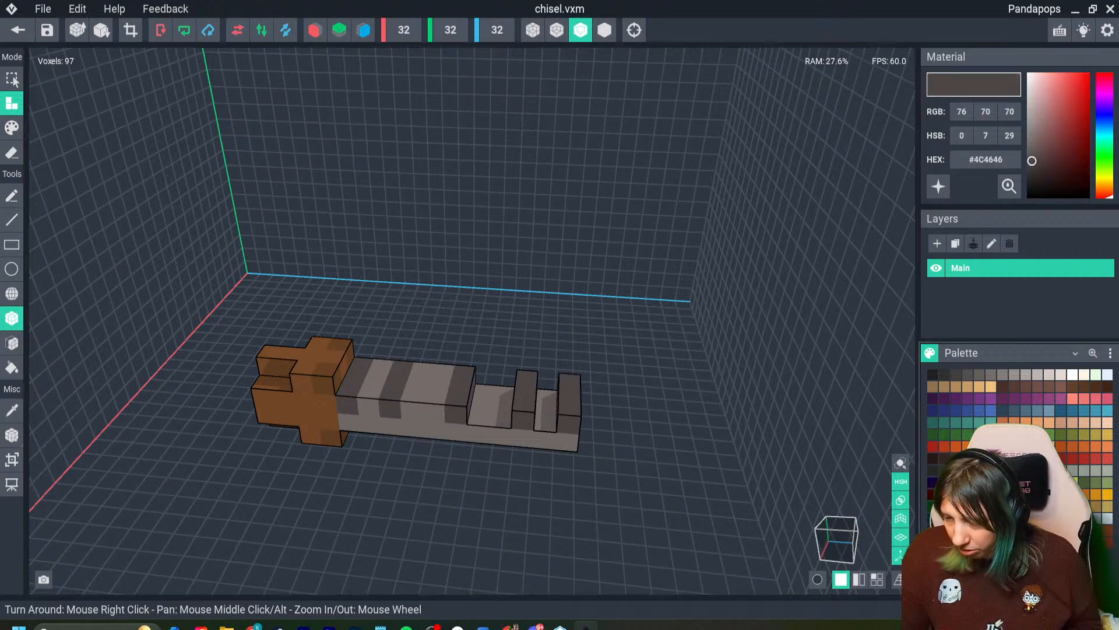
{"action": "left_click", "coordinate": [13, 129]}
{"action": "left_click_drag", "start_coordinate": [382, 366], "coordinate": [392, 393]}
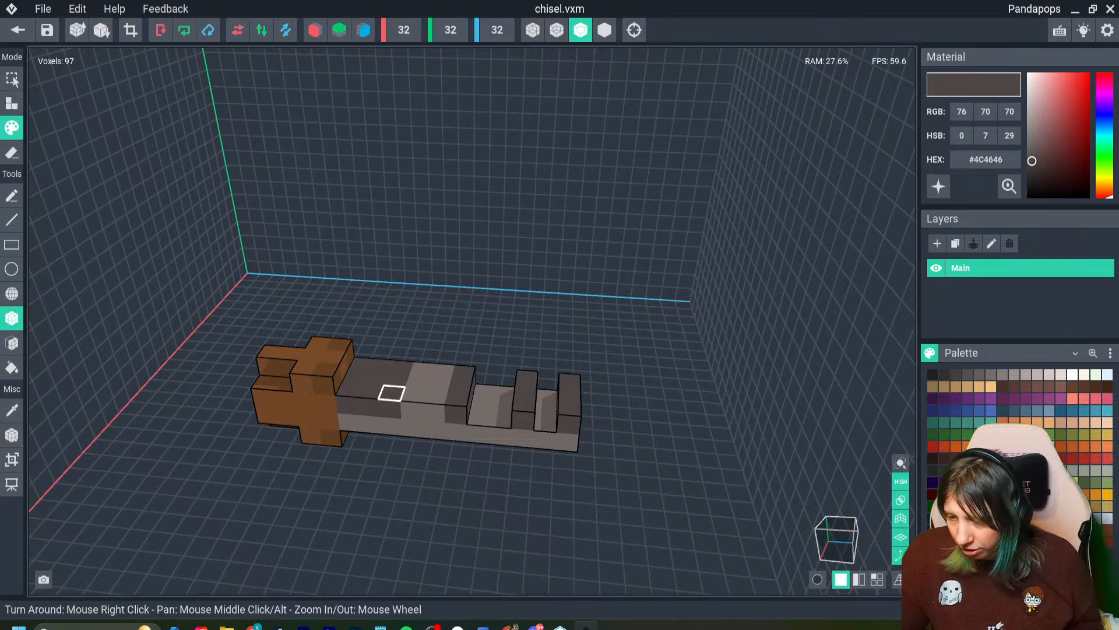
{"action": "left_click_drag", "start_coordinate": [1034, 155], "coordinate": [1033, 152]}
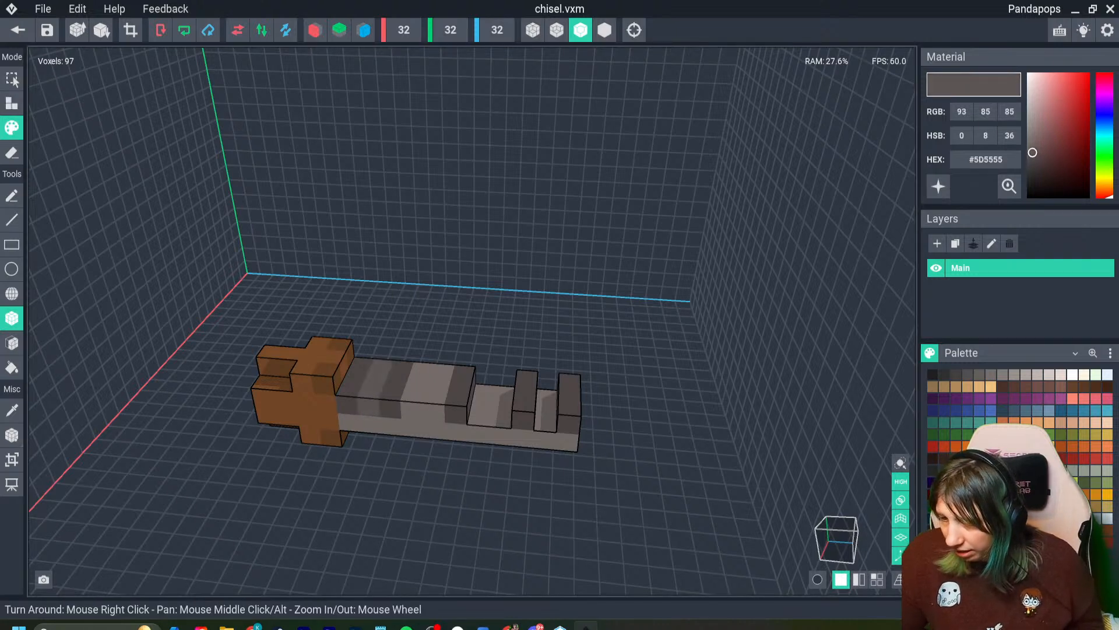
{"action": "left_click_drag", "start_coordinate": [423, 368], "coordinate": [436, 397]}
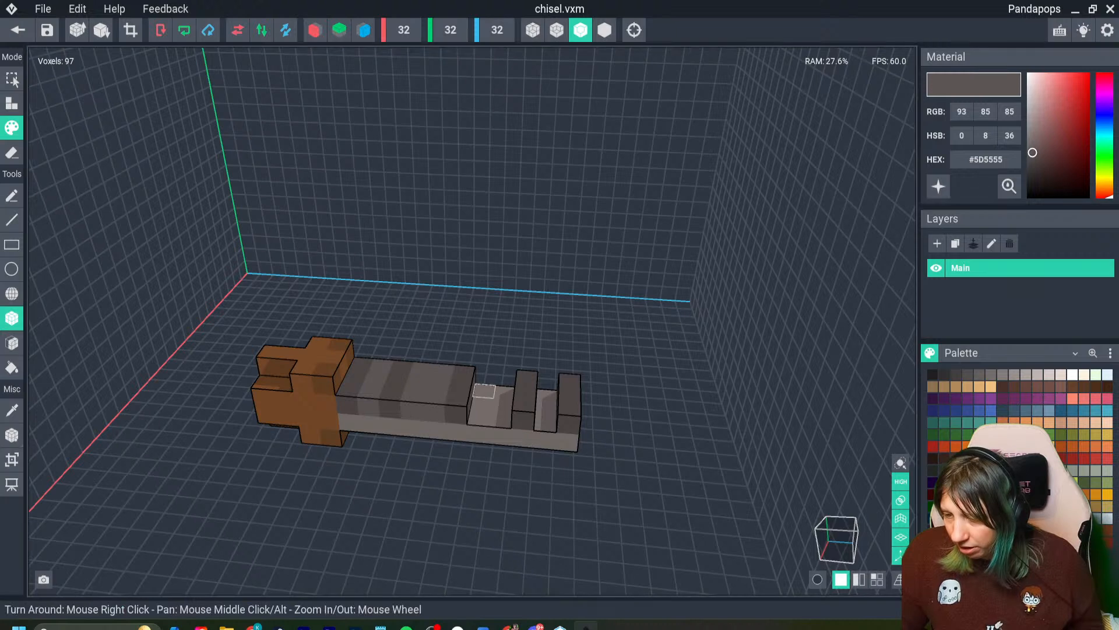
- Fill the two remaining gaps between the dark stripes near the blade's tip and lighten the gap colour to #656060
{"action": "left_click", "coordinate": [11, 103]}
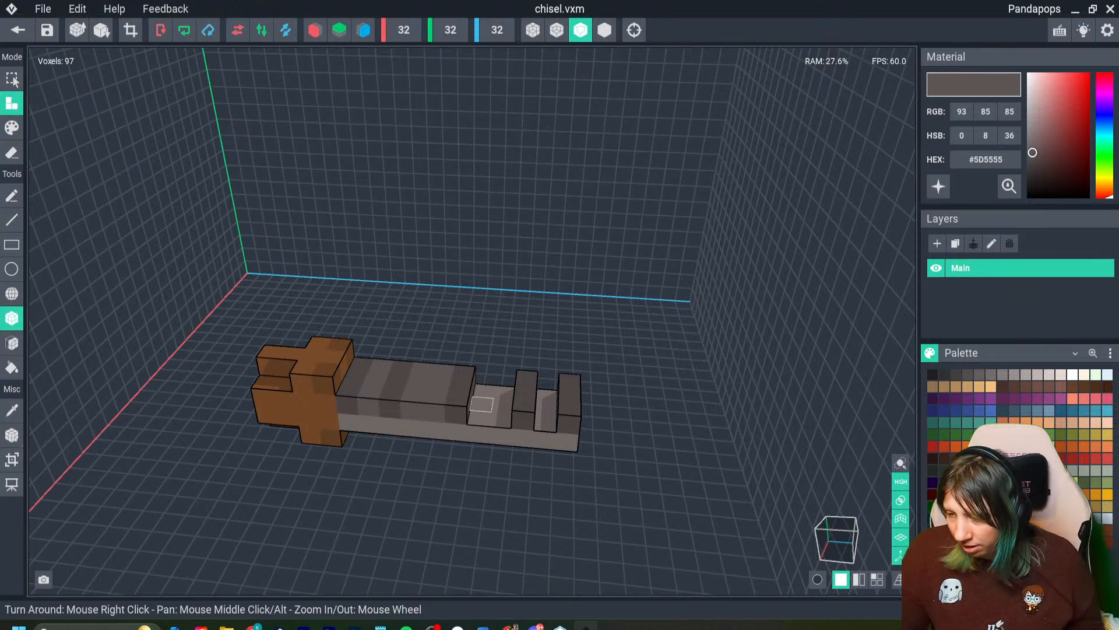
{"action": "left_click_drag", "start_coordinate": [474, 396], "coordinate": [545, 415]}
{"action": "left_click", "coordinate": [544, 424]}
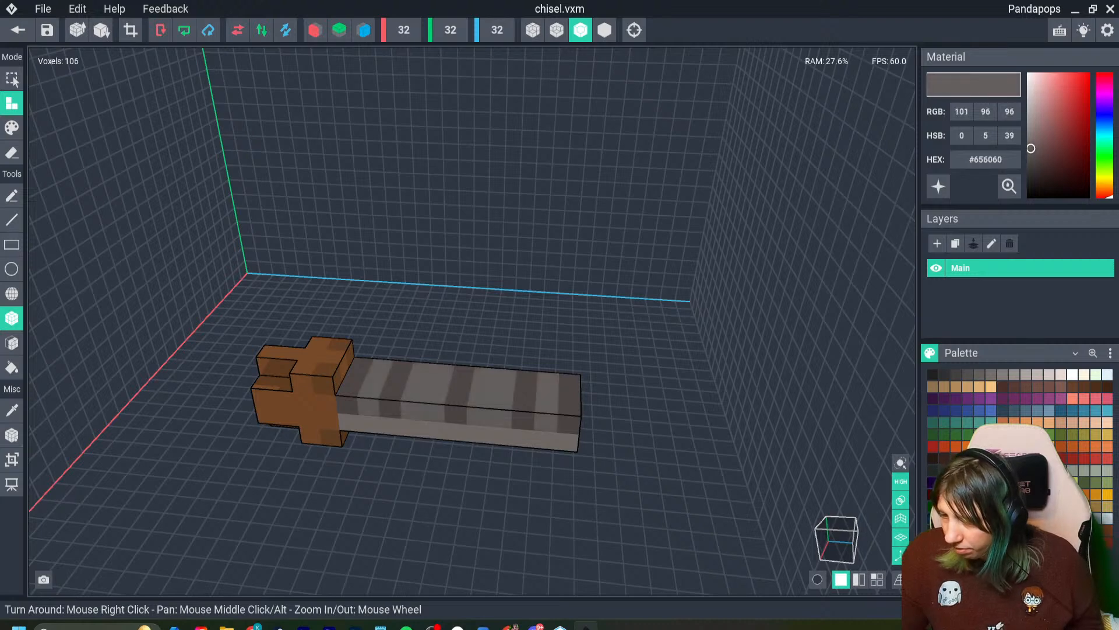
- Paint five stripes in #676161 through the blade's lower layer, aligned with the dark stripes above and running across the underside
{"action": "mouse_move", "coordinate": [421, 448]}
{"action": "right_mouse_down"}
{"action": "mouse_move", "coordinate": [396, 457]}
{"action": "mouse_move", "coordinate": [333, 380]}
{"action": "mouse_move", "coordinate": [438, 477]}
{"action": "right_mouse_up"}
{"action": "scroll", "coordinate": [467, 470], "scroll_direction": "down", "scroll_amount": 3}
{"action": "scroll", "coordinate": [438, 477], "scroll_direction": "up", "scroll_amount": 2}
{"action": "scroll", "coordinate": [514, 403], "scroll_direction": "down", "scroll_amount": 3}
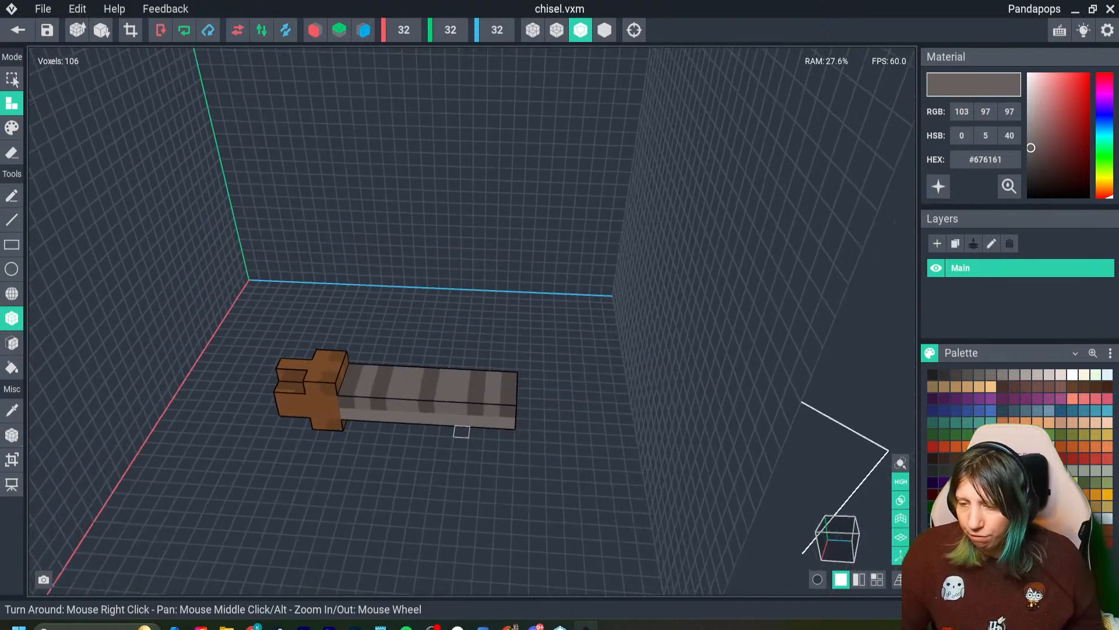
{"action": "right_click_drag", "start_coordinate": [514, 404], "coordinate": [332, 379]}
{"action": "scroll", "coordinate": [332, 379], "scroll_direction": "up", "scroll_amount": 3}
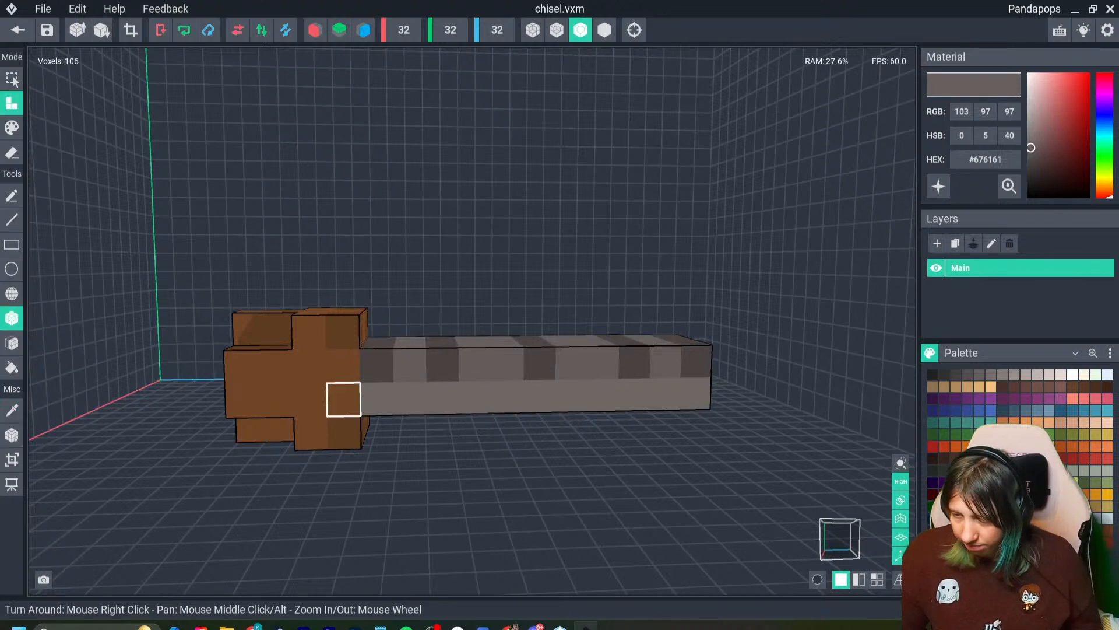
{"action": "left_click", "coordinate": [12, 129]}
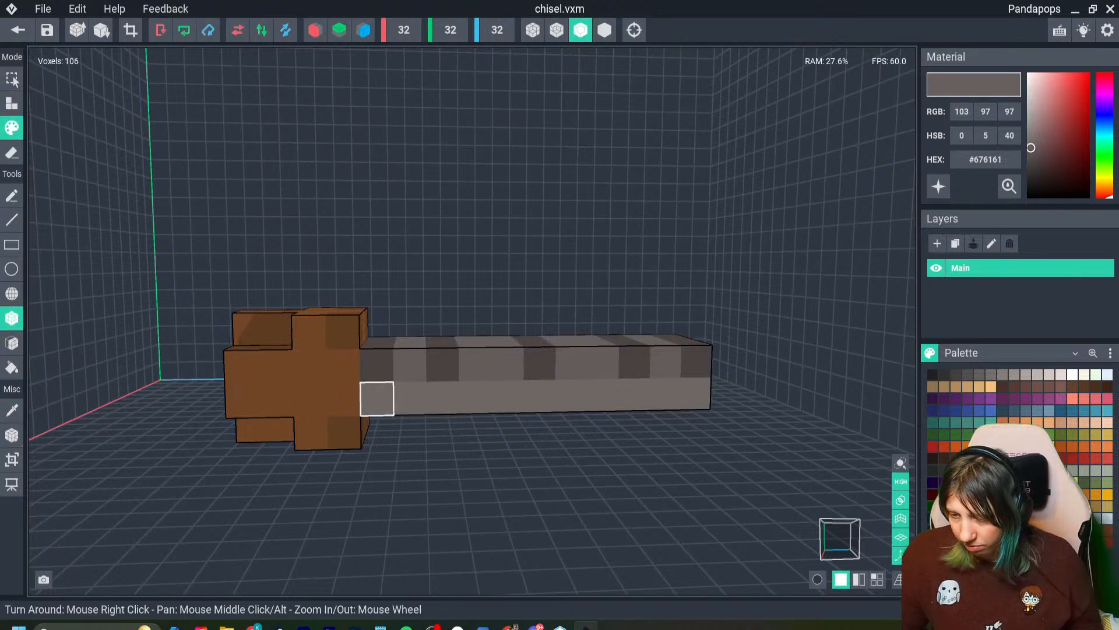
{"action": "left_click", "coordinate": [378, 399]}
{"action": "left_click", "coordinate": [443, 398]}
{"action": "left_click", "coordinate": [540, 397]}
{"action": "left_click", "coordinate": [634, 394]}
{"action": "left_click", "coordinate": [695, 394]}
{"action": "right_click_drag", "start_coordinate": [693, 393], "coordinate": [589, 262]}
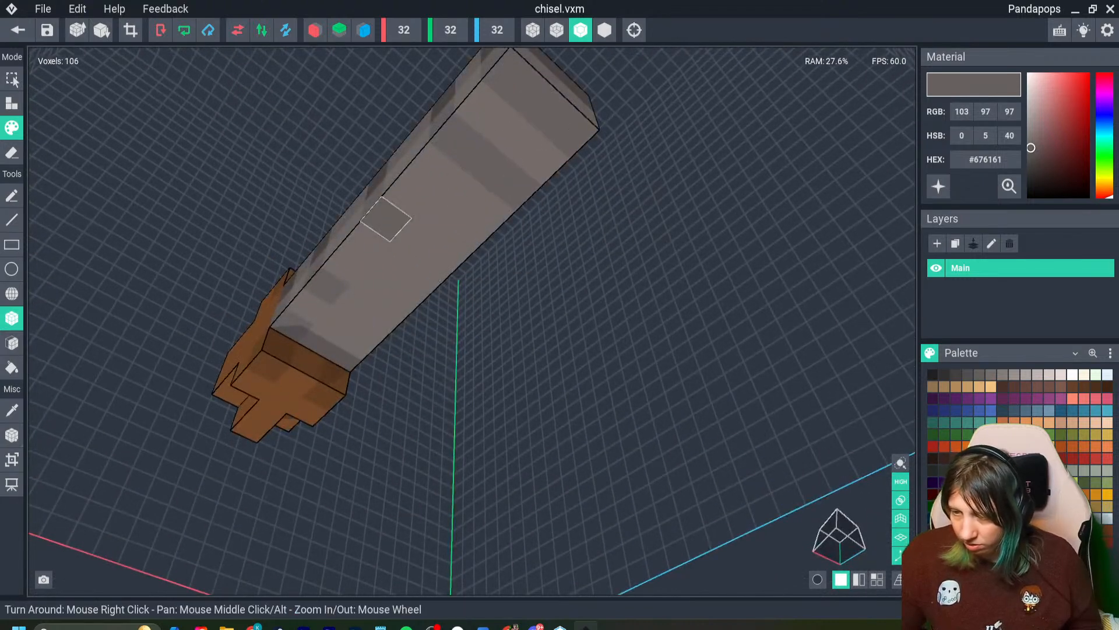
{"action": "mouse_move", "coordinate": [383, 354]}
{"action": "right_mouse_down"}
{"action": "mouse_move", "coordinate": [332, 380]}
{"action": "mouse_move", "coordinate": [370, 354]}
{"action": "right_mouse_up"}
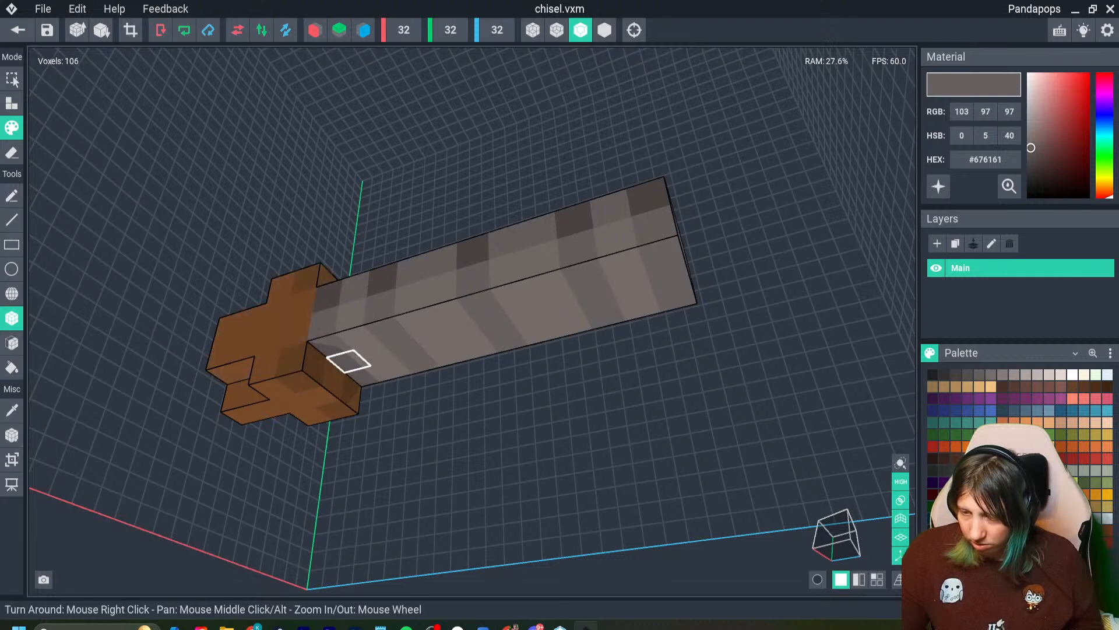
- Crop the model volume to the chisel, set its pivot to the floor and save it
{"action": "right_click_drag", "start_coordinate": [378, 391], "coordinate": [450, 441]}
{"action": "scroll", "coordinate": [453, 453], "scroll_direction": "down", "scroll_amount": 3}
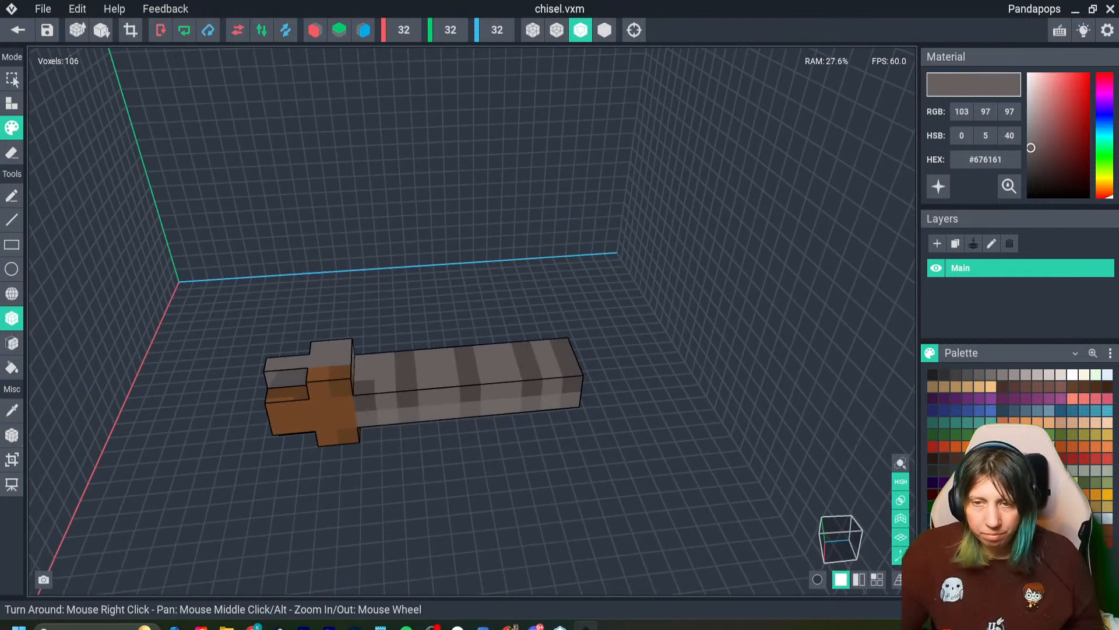
{"action": "left_click", "coordinate": [131, 30]}
{"action": "left_click", "coordinate": [11, 435]}
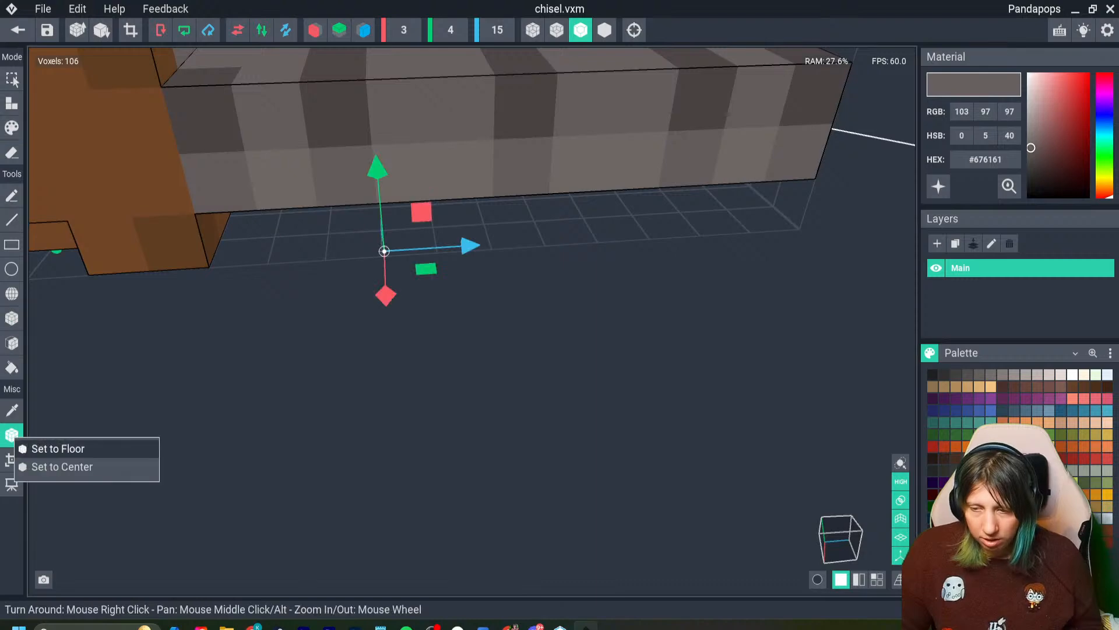
{"action": "left_click", "coordinate": [54, 448]}
{"action": "left_click", "coordinate": [47, 30]}
- Return to the Day 13 asset project and add a child node named chisel1 under the work bench node
{"action": "left_click", "coordinate": [17, 30]}
{"action": "left_click", "coordinate": [438, 231]}
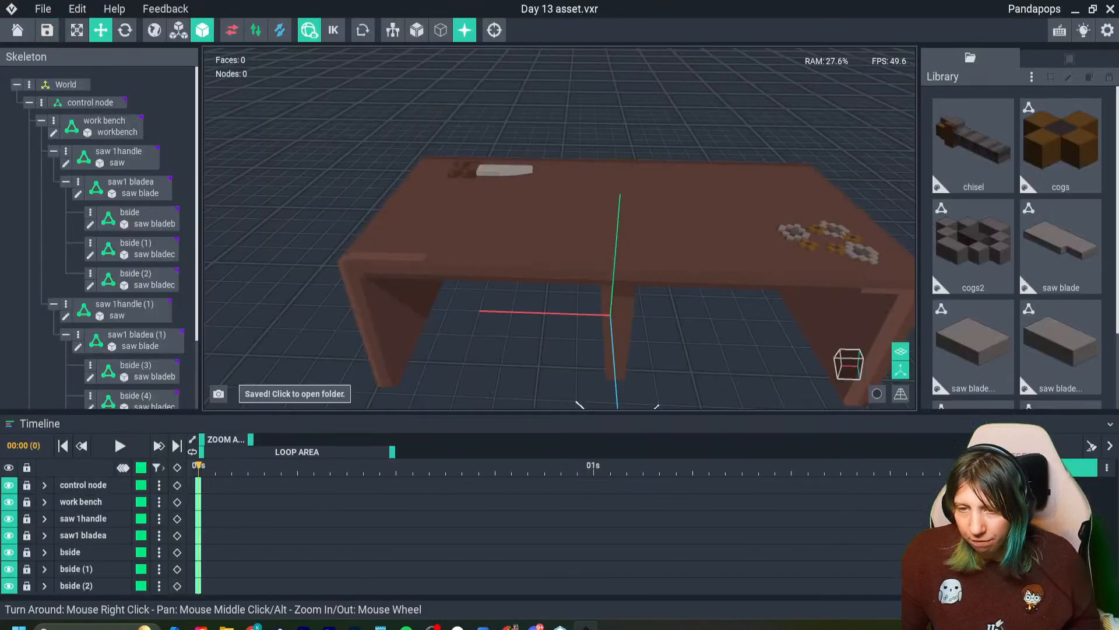
{"action": "left_click", "coordinate": [54, 151]}
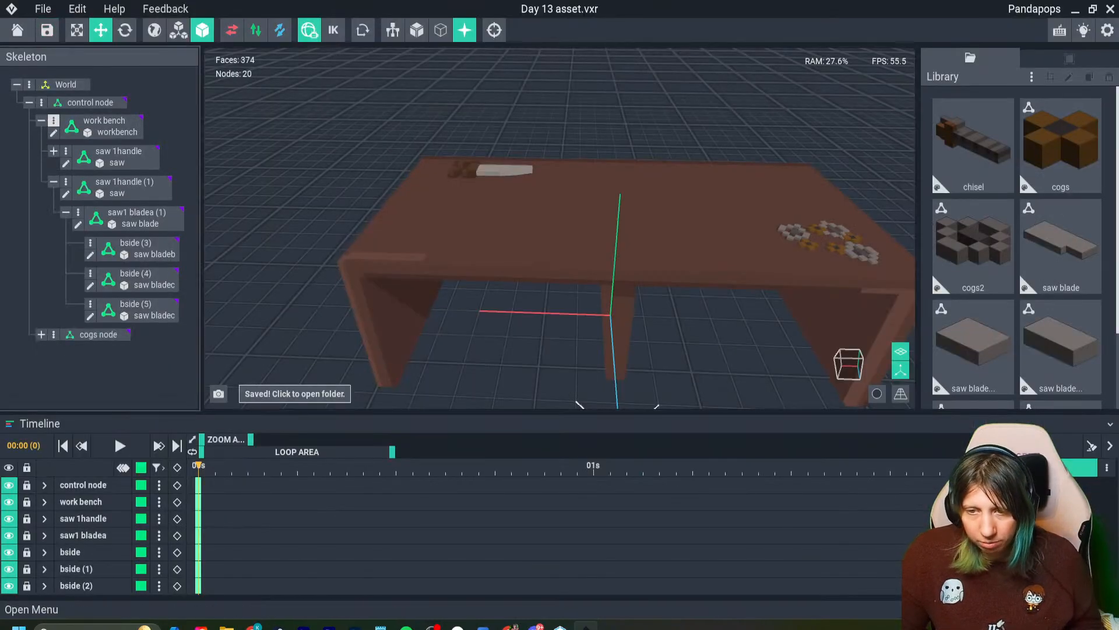
{"action": "left_click", "coordinate": [55, 123]}
{"action": "left_click", "coordinate": [76, 134]}
{"action": "type", "text": "chisel1"}
{"action": "key", "text": "Return"}
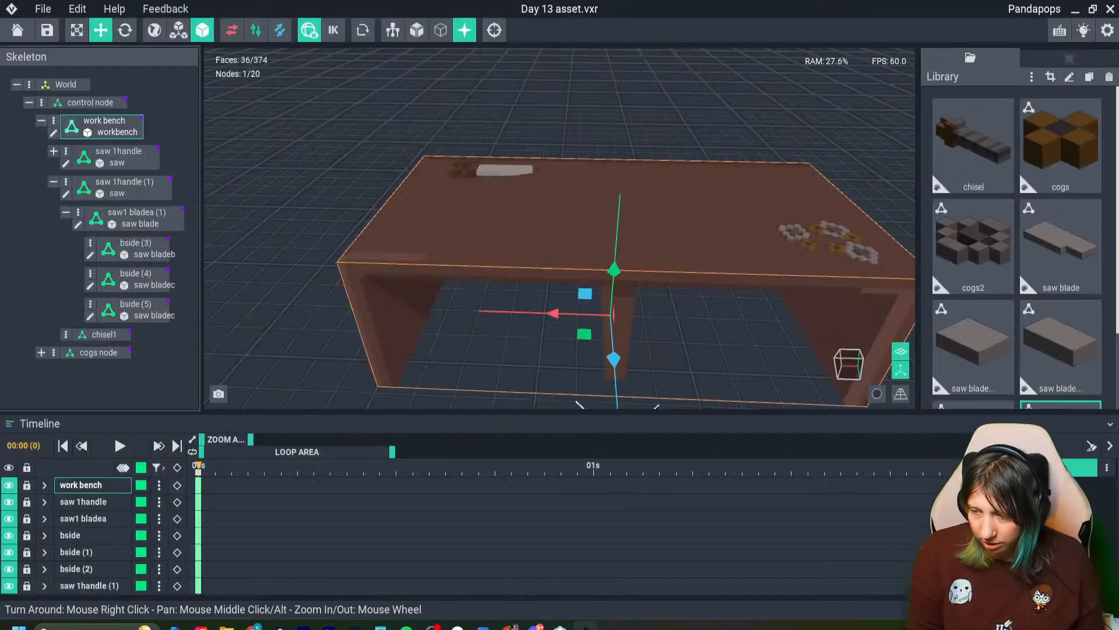
- Assign the chisel model to the chisel1 node and move it onto the bench top near the saw
{"action": "left_click_drag", "start_coordinate": [973, 145], "coordinate": [111, 338]}
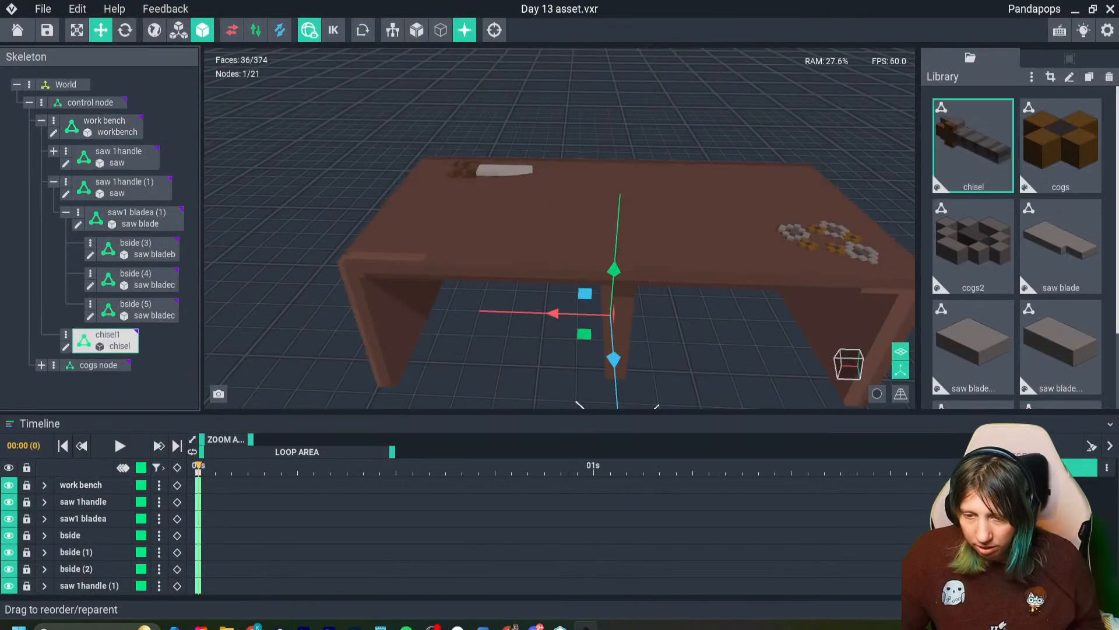
{"action": "left_click_drag", "start_coordinate": [618, 210], "coordinate": [624, 148]}
{"action": "right_click_drag", "start_coordinate": [589, 234], "coordinate": [700, 239]}
{"action": "scroll", "coordinate": [700, 239], "scroll_direction": "up", "scroll_amount": 3}
{"action": "scroll", "coordinate": [671, 245], "scroll_direction": "up", "scroll_amount": 3}
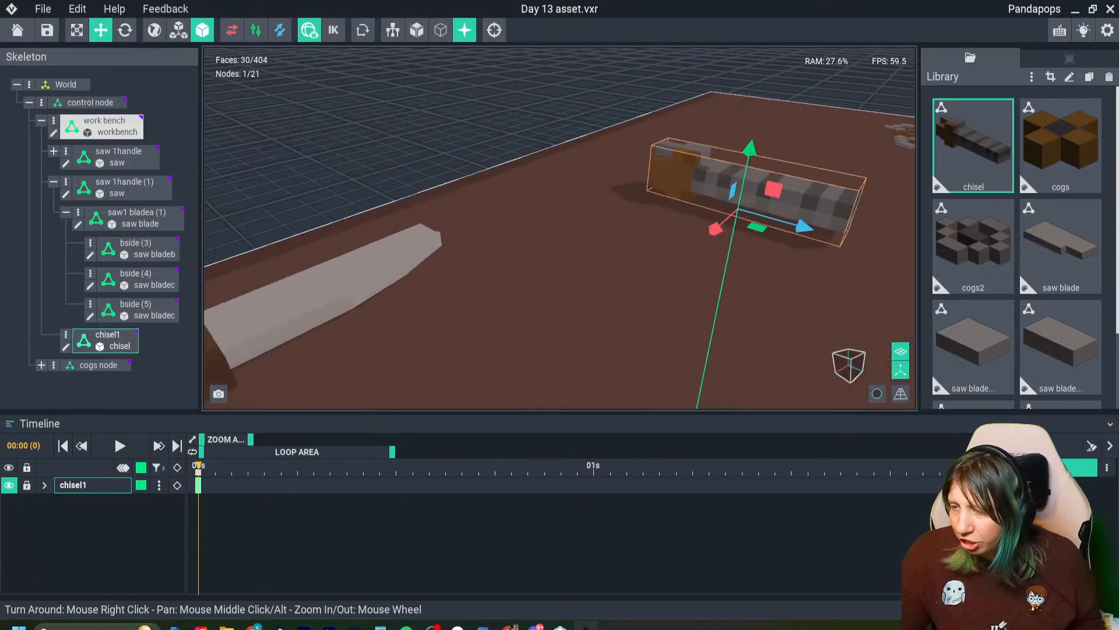
{"action": "scroll", "coordinate": [670, 245], "scroll_direction": "down", "scroll_amount": 5}
{"action": "left_click_drag", "start_coordinate": [666, 240], "coordinate": [667, 239]}
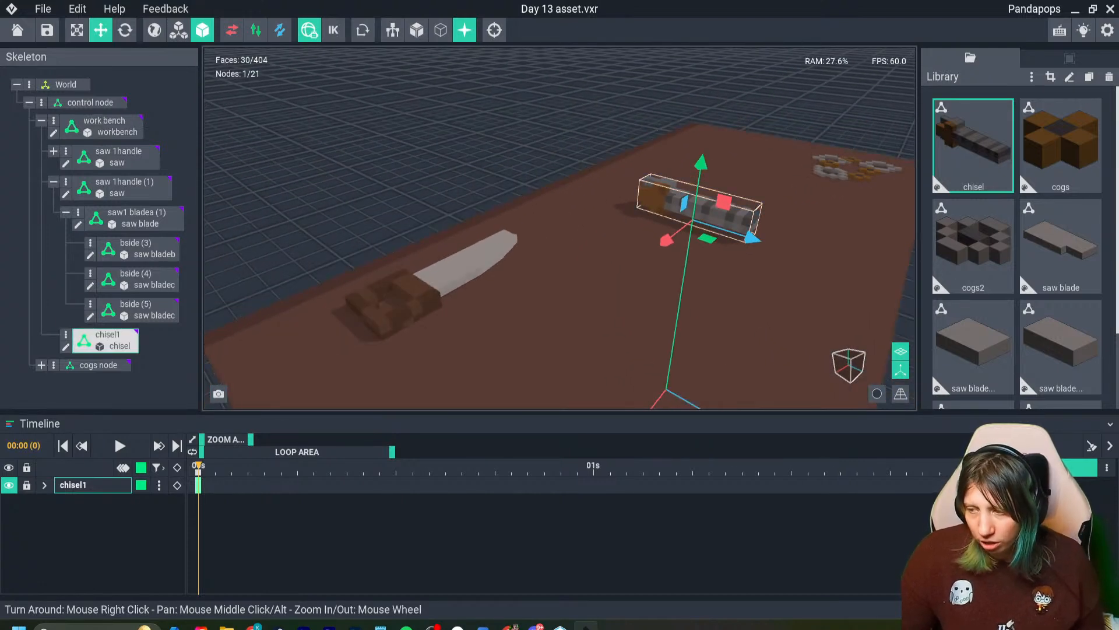
- Open the chisel model for editing and repaint the handle's grey voxels brown #764A29, with the end corners in #654023
{"action": "right_click_drag", "start_coordinate": [719, 220], "coordinate": [720, 220]}
{"action": "double_click", "coordinate": [720, 221]}
{"action": "right_click_drag", "start_coordinate": [472, 320], "coordinate": [472, 320]}
{"action": "left_click", "coordinate": [367, 366]}
{"action": "mouse_move", "coordinate": [367, 366]}
{"action": "right_mouse_down"}
{"action": "mouse_move", "coordinate": [355, 380]}
{"action": "mouse_move", "coordinate": [252, 320]}
{"action": "right_mouse_up"}
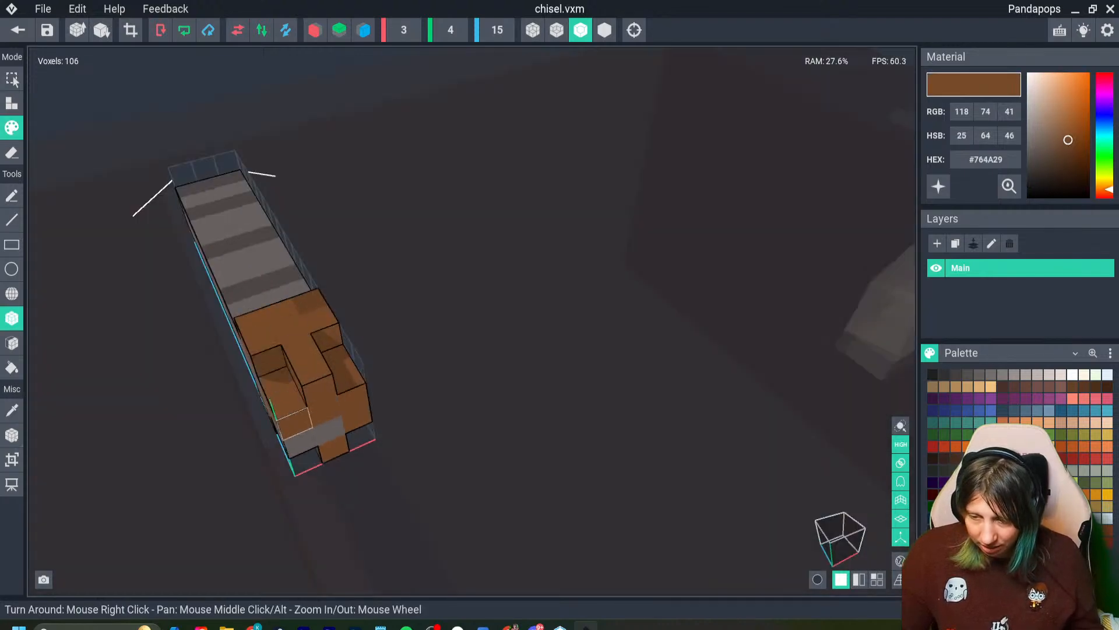
{"action": "right_click_drag", "start_coordinate": [286, 402], "coordinate": [220, 443]}
{"action": "left_click_drag", "start_coordinate": [220, 444], "coordinate": [290, 441]}
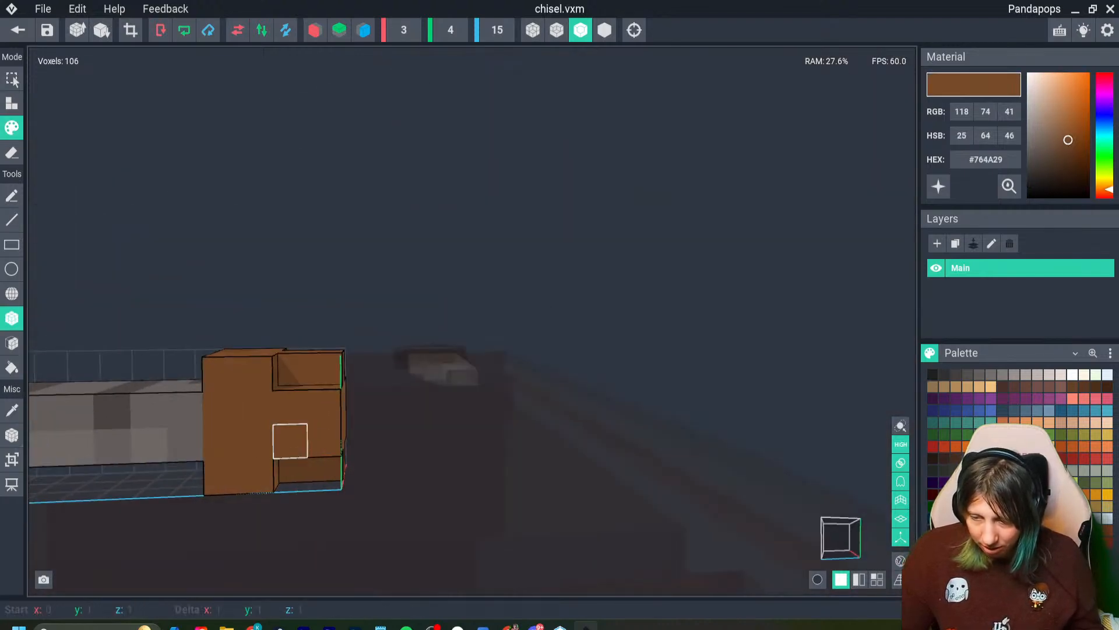
{"action": "right_click_drag", "start_coordinate": [290, 441], "coordinate": [274, 445]}
{"action": "key", "text": "i"}
{"action": "left_click", "coordinate": [225, 388]}
{"action": "left_click", "coordinate": [194, 400]}
- Erase the entire striped blade from the chisel model, leaving only the brown handle
{"action": "mouse_move", "coordinate": [195, 400]}
{"action": "right_mouse_down"}
{"action": "mouse_move", "coordinate": [223, 448]}
{"action": "mouse_move", "coordinate": [207, 482]}
{"action": "mouse_move", "coordinate": [230, 495]}
{"action": "mouse_move", "coordinate": [337, 502]}
{"action": "right_mouse_up"}
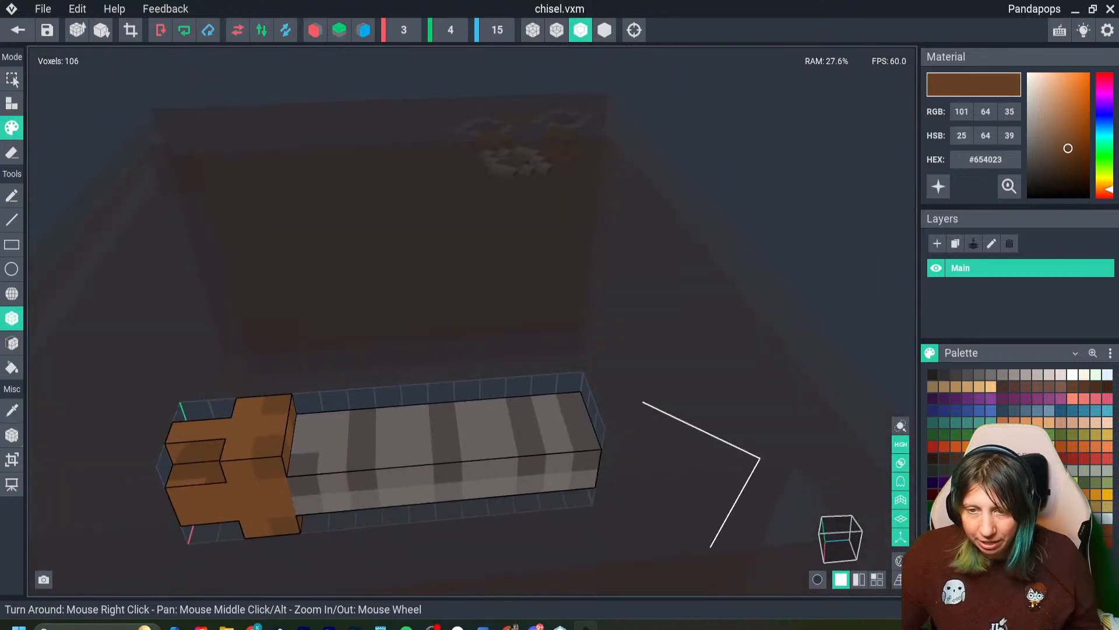
{"action": "left_click", "coordinate": [12, 153]}
{"action": "left_click_drag", "start_coordinate": [307, 422], "coordinate": [580, 477]}
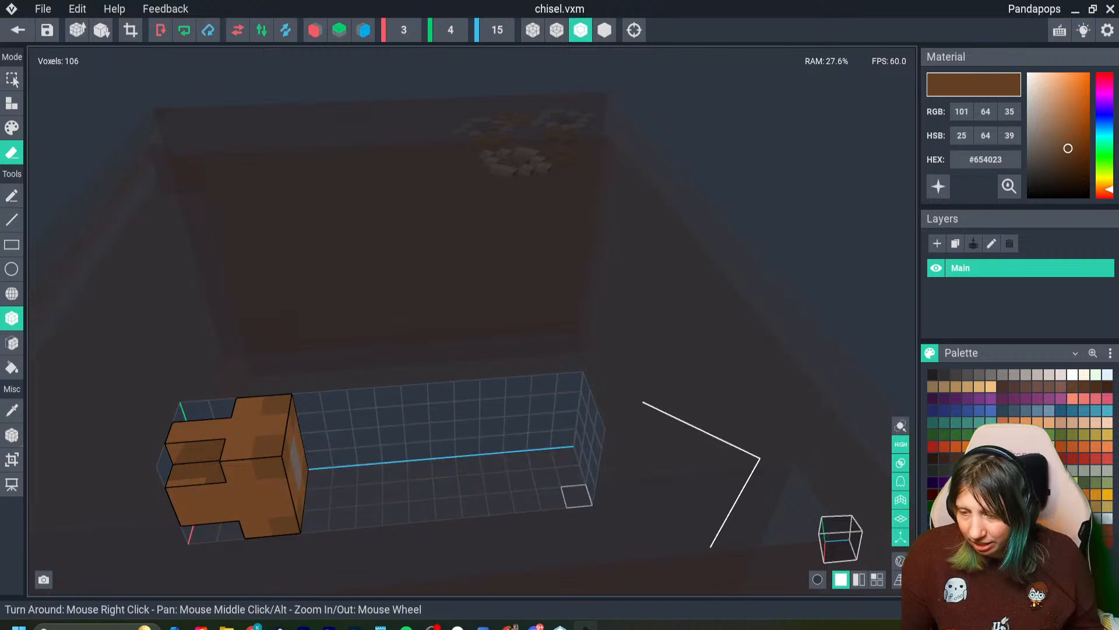
{"action": "mouse_move", "coordinate": [577, 496]}
{"action": "right_mouse_down"}
{"action": "mouse_move", "coordinate": [293, 505]}
{"action": "mouse_move", "coordinate": [560, 495]}
{"action": "right_mouse_up"}
{"action": "scroll", "coordinate": [292, 505], "scroll_direction": "down", "scroll_amount": 4}
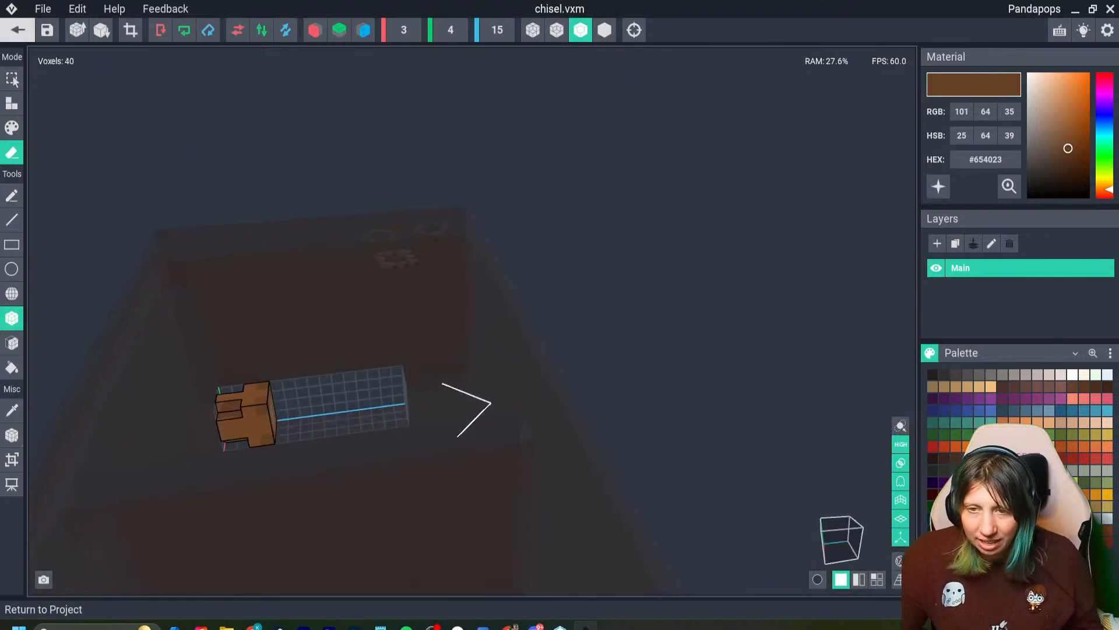
- Save the chisel model, return to the project and select the chisel on the bench top
{"action": "left_click", "coordinate": [18, 30]}
{"action": "left_click", "coordinate": [438, 229]}
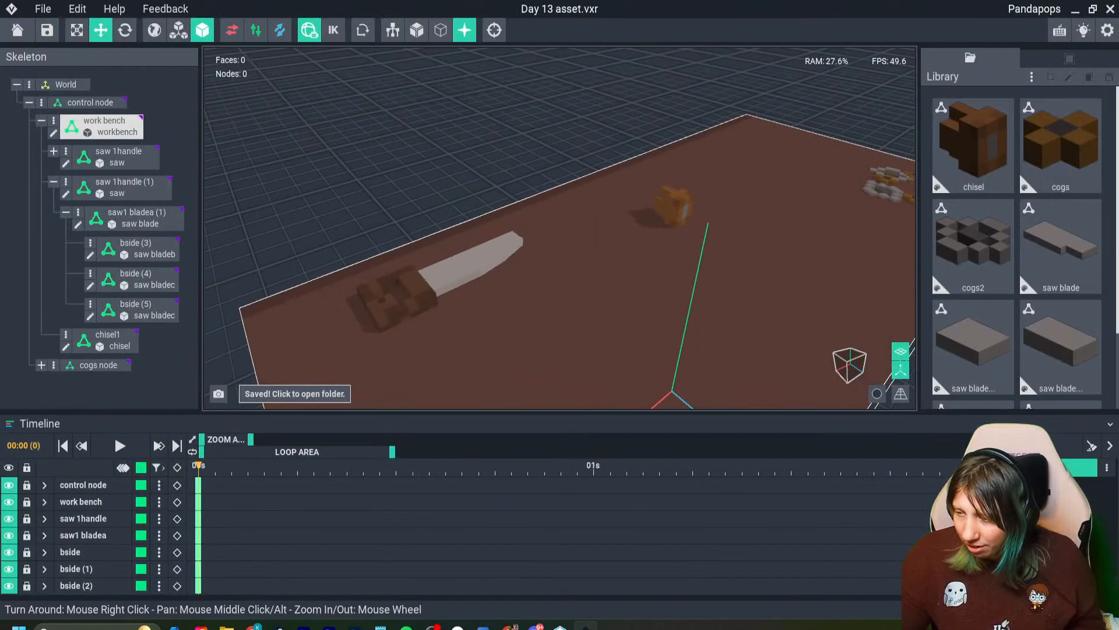
{"action": "left_click", "coordinate": [673, 207]}
{"action": "left_click_drag", "start_coordinate": [668, 254], "coordinate": [426, 402]}
{"action": "right_click_drag", "start_coordinate": [418, 404], "coordinate": [474, 363]}
{"action": "mouse_move", "coordinate": [437, 301]}
{"action": "left_mouse_down"}
{"action": "mouse_move", "coordinate": [438, 313]}
{"action": "mouse_move", "coordinate": [437, 301]}
{"action": "left_mouse_up"}
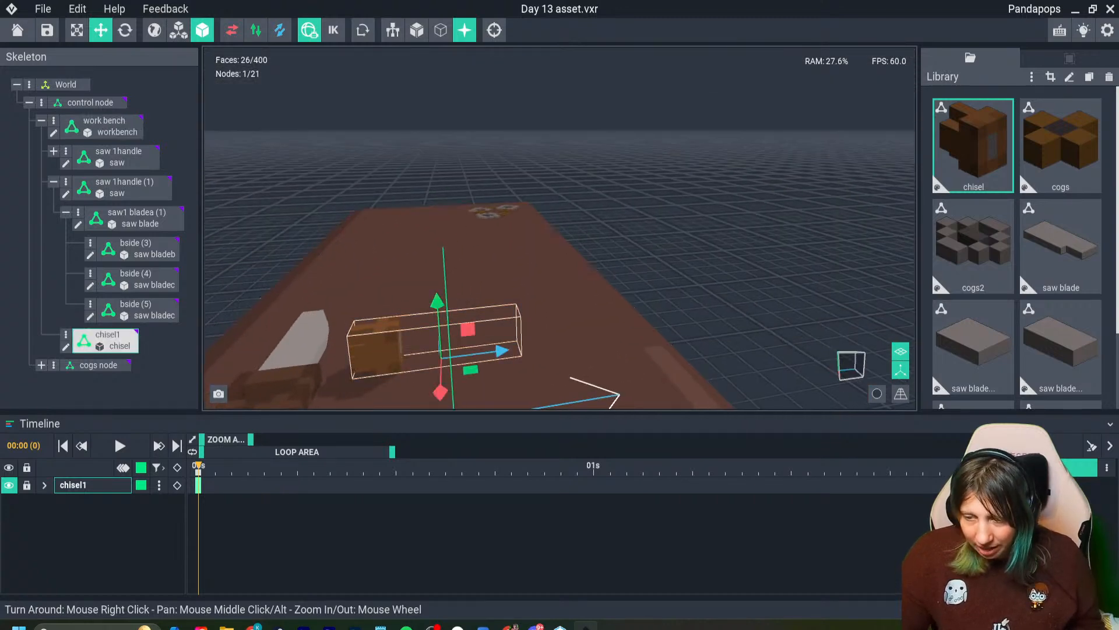
- Reopen the chisel model for editing and erase voxels until only a two-voxel-deep, cross-shaped brown handle remains
{"action": "key", "text": "Tab"}
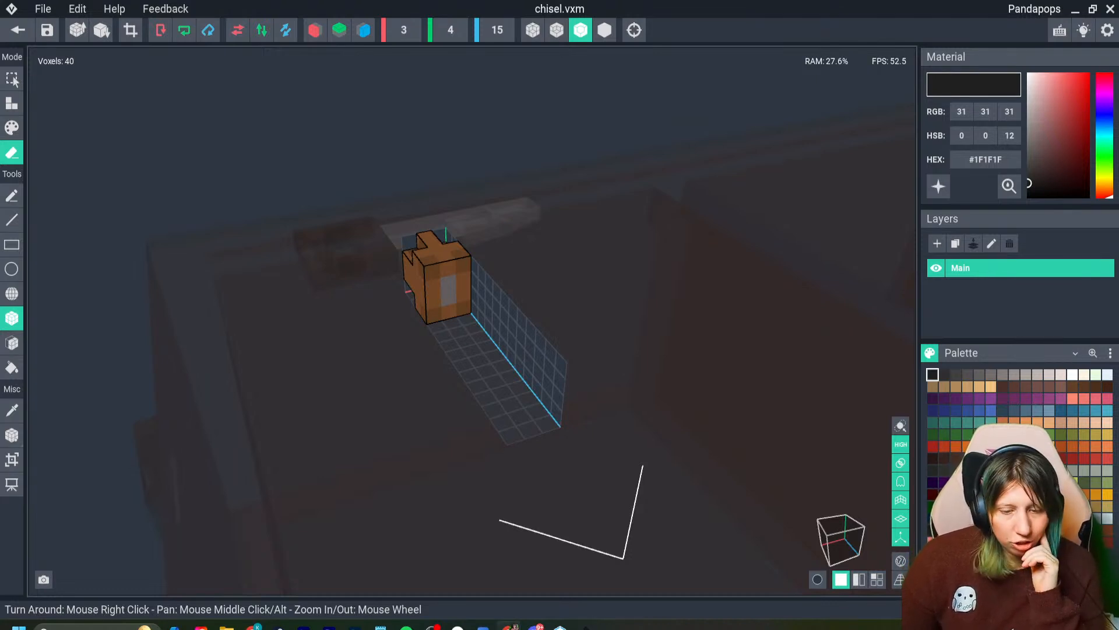
{"action": "right_click_drag", "start_coordinate": [421, 343], "coordinate": [440, 379]}
{"action": "scroll", "coordinate": [405, 357], "scroll_direction": "up", "scroll_amount": 2}
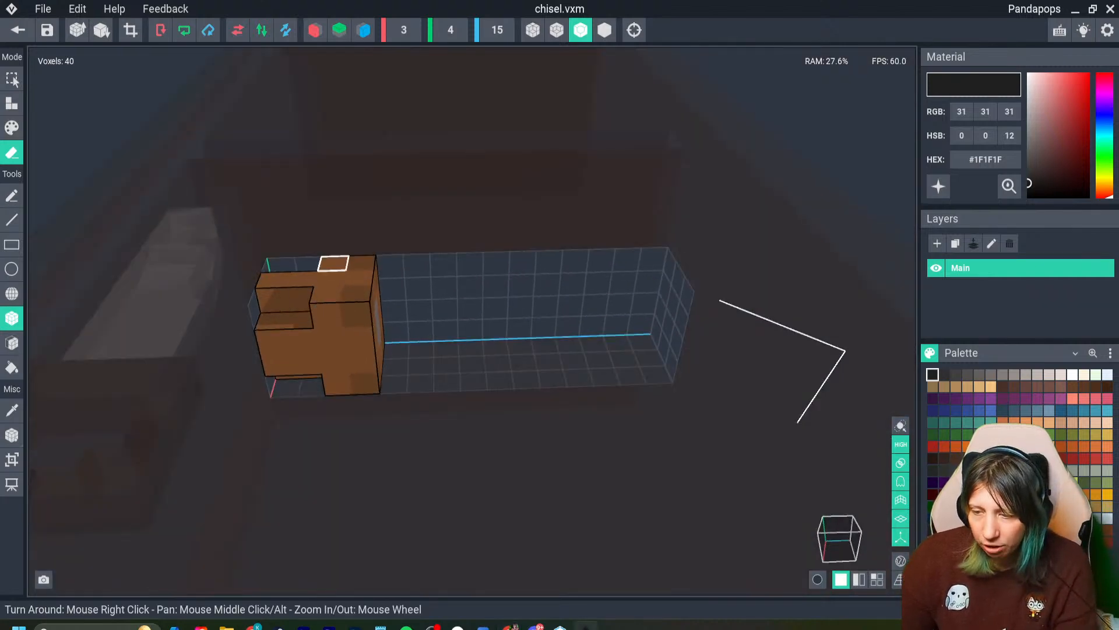
{"action": "left_click_drag", "start_coordinate": [333, 263], "coordinate": [365, 309]}
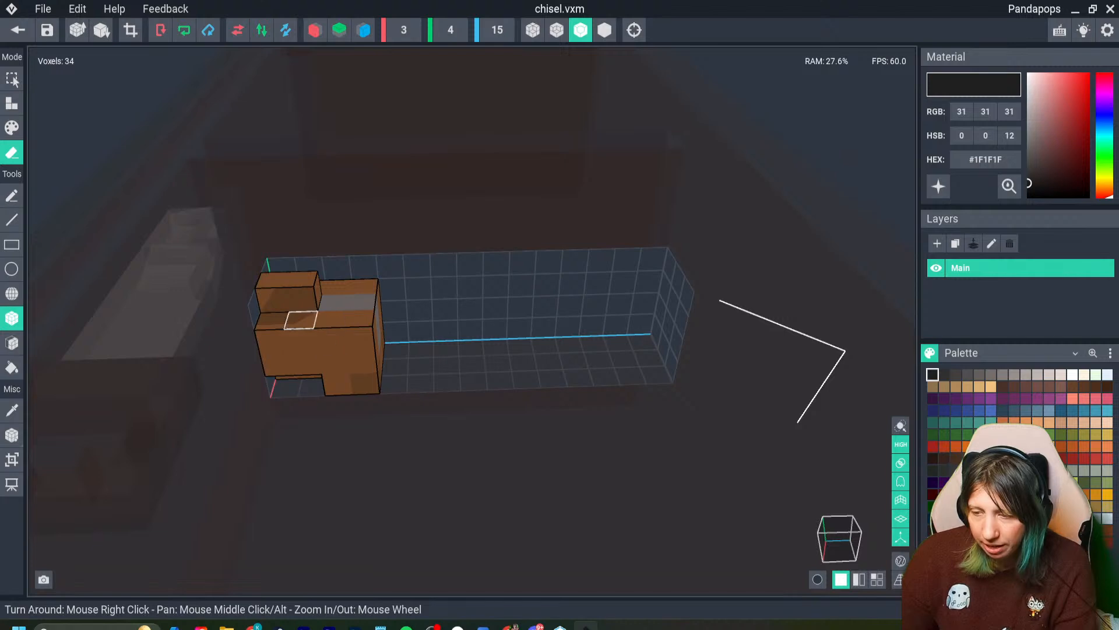
{"action": "left_click_drag", "start_coordinate": [272, 321], "coordinate": [360, 318]}
{"action": "right_click_drag", "start_coordinate": [495, 275], "coordinate": [422, 264]}
{"action": "left_click_drag", "start_coordinate": [435, 248], "coordinate": [422, 263]}
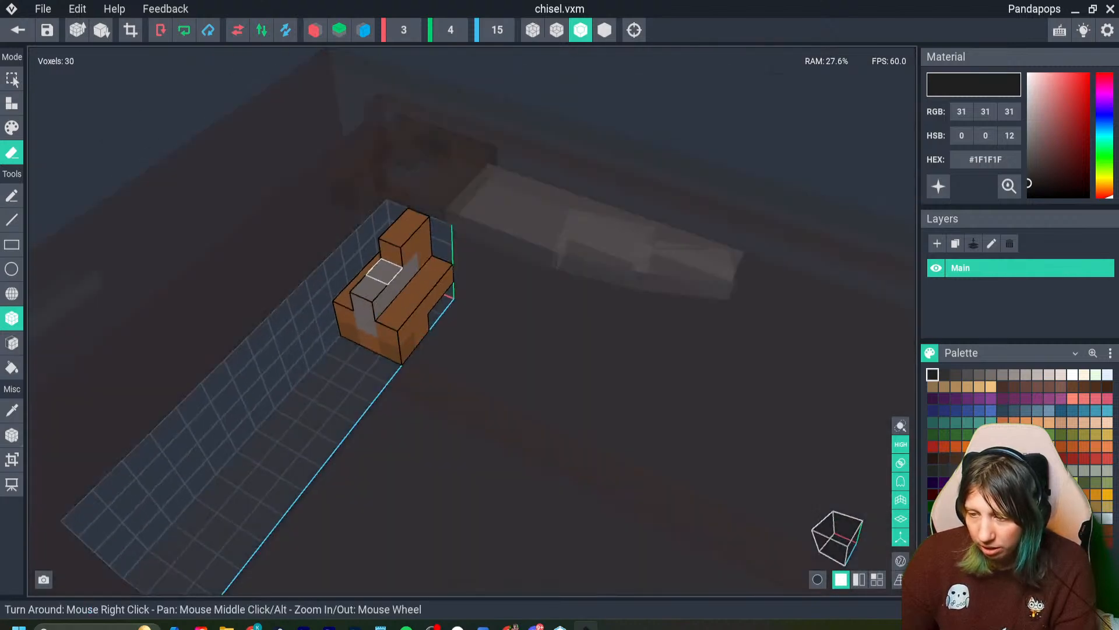
{"action": "left_click", "coordinate": [397, 235]}
{"action": "left_click", "coordinate": [413, 223]}
{"action": "right_click_drag", "start_coordinate": [417, 280], "coordinate": [444, 274]}
{"action": "left_click_drag", "start_coordinate": [443, 274], "coordinate": [468, 348]}
{"action": "right_click_drag", "start_coordinate": [416, 279], "coordinate": [416, 280]}
{"action": "right_click_drag", "start_coordinate": [442, 365], "coordinate": [516, 400]}
- Sample the dark brown #654023 and add a voxel in each of the four corners of the handle's blade-side layer
{"action": "key", "text": "i"}
{"action": "left_click", "coordinate": [441, 312]}
{"action": "key", "text": "minus"}
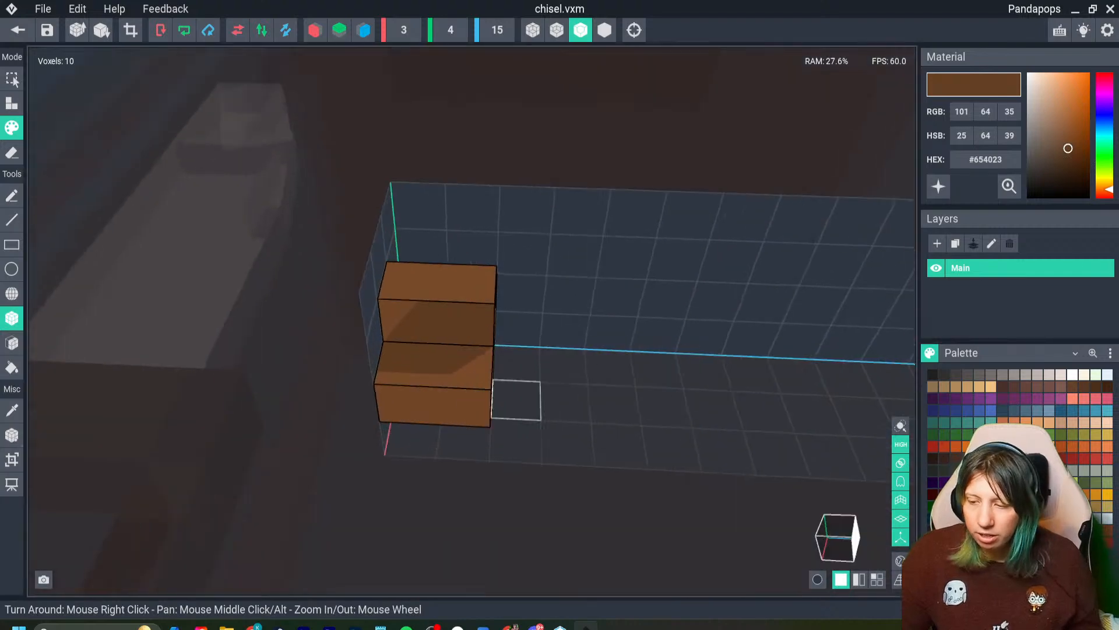
{"action": "left_click", "coordinate": [12, 104]}
{"action": "right_click_drag", "start_coordinate": [461, 366], "coordinate": [529, 406]}
{"action": "left_click", "coordinate": [529, 295]}
{"action": "right_click_drag", "start_coordinate": [434, 303], "coordinate": [606, 450]}
{"action": "scroll", "coordinate": [605, 450], "scroll_direction": "down", "scroll_amount": 3}
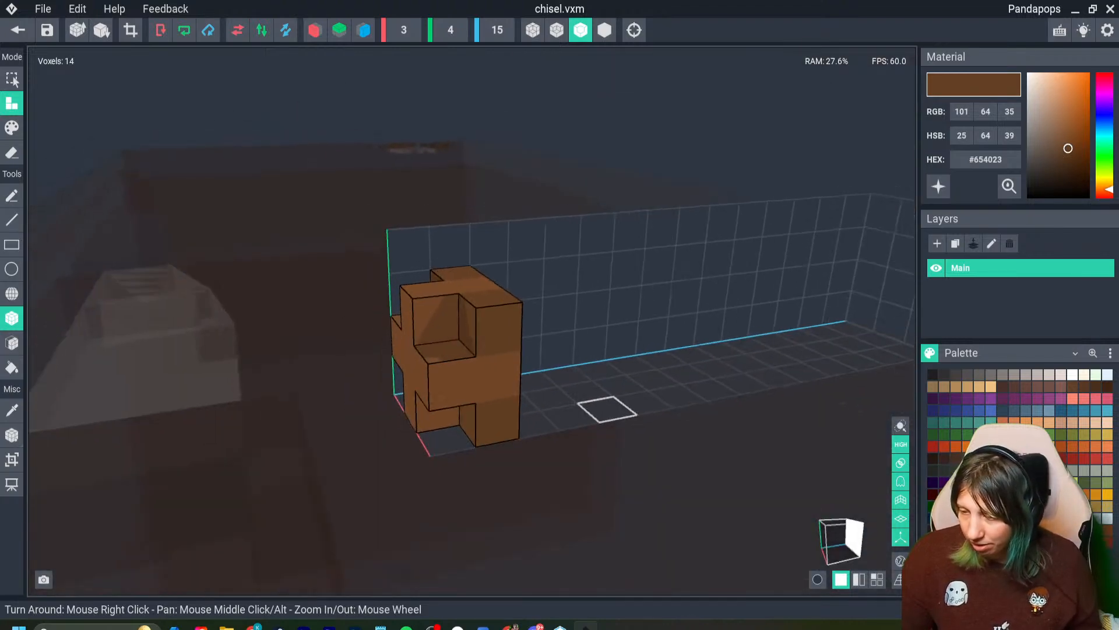
- Try to extend a one-voxel-thick grey #676161 blade out of the centre of the handle
{"action": "left_click", "coordinate": [991, 375]}
{"action": "right_click_drag", "start_coordinate": [618, 344], "coordinate": [494, 347]}
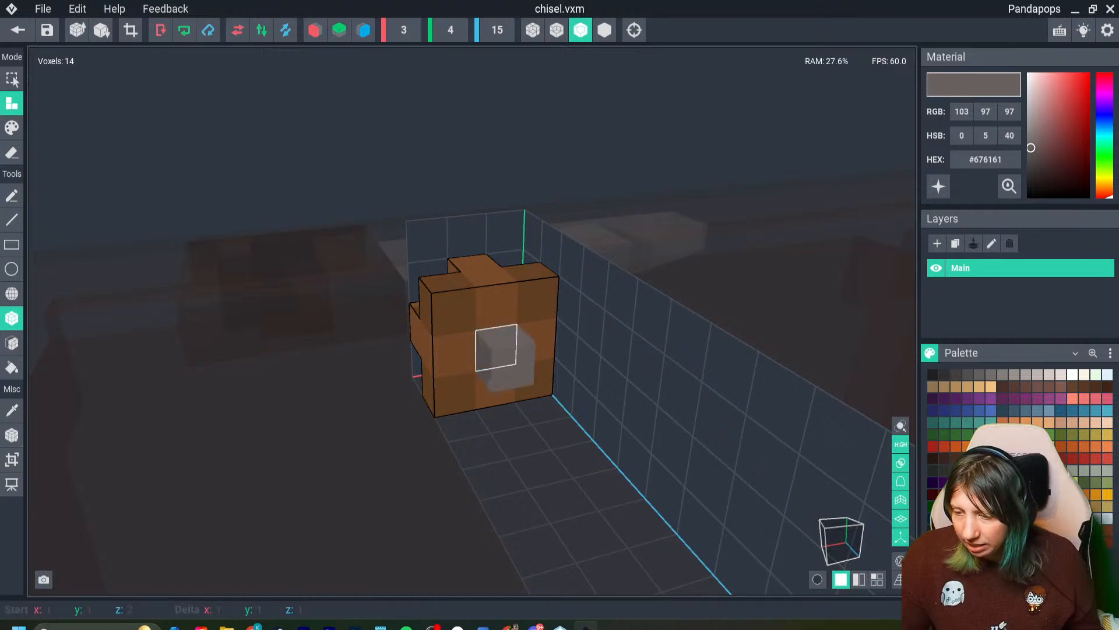
{"action": "left_click_drag", "start_coordinate": [500, 350], "coordinate": [531, 389]}
{"action": "left_click", "coordinate": [533, 394]}
{"action": "left_click", "coordinate": [545, 424]}
{"action": "left_click", "coordinate": [574, 447]}
{"action": "left_click", "coordinate": [609, 481]}
{"action": "left_click", "coordinate": [645, 522]}
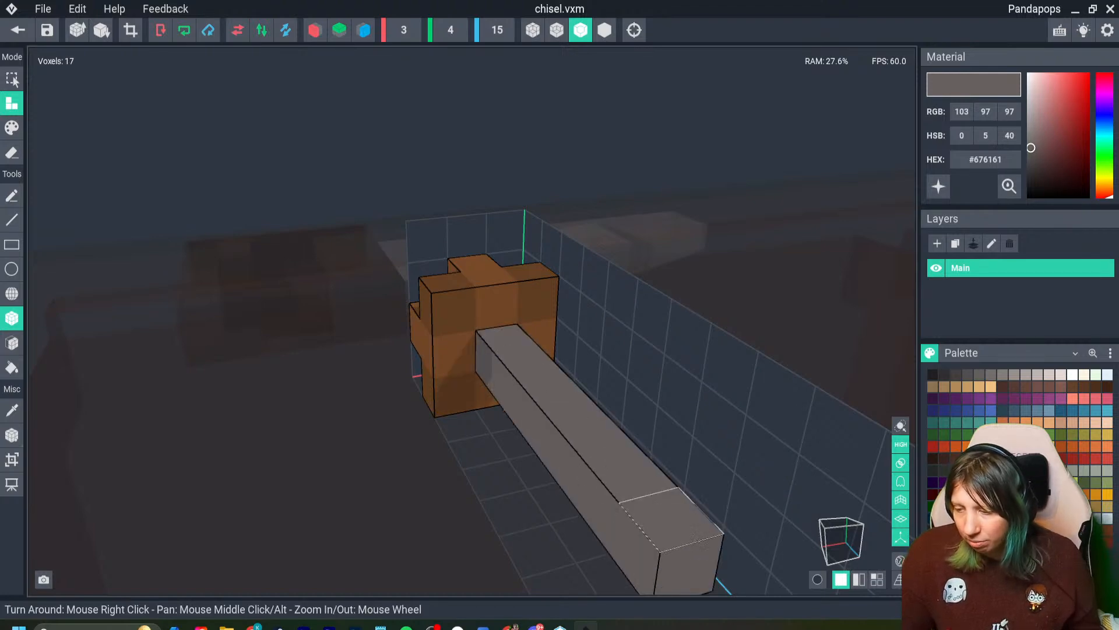
{"action": "right_click_drag", "start_coordinate": [647, 513], "coordinate": [559, 495]}
{"action": "scroll", "coordinate": [537, 452], "scroll_direction": "down", "scroll_amount": 5}
{"action": "right_click_drag", "start_coordinate": [473, 423], "coordinate": [560, 396]}
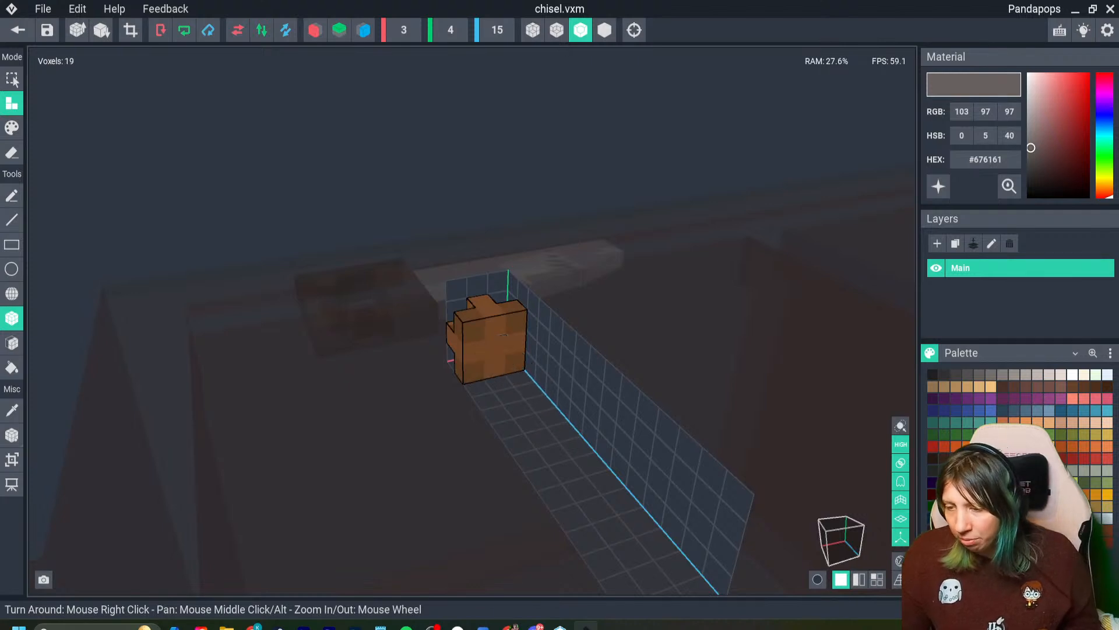
{"action": "right_click_drag", "start_coordinate": [502, 335], "coordinate": [612, 312]}
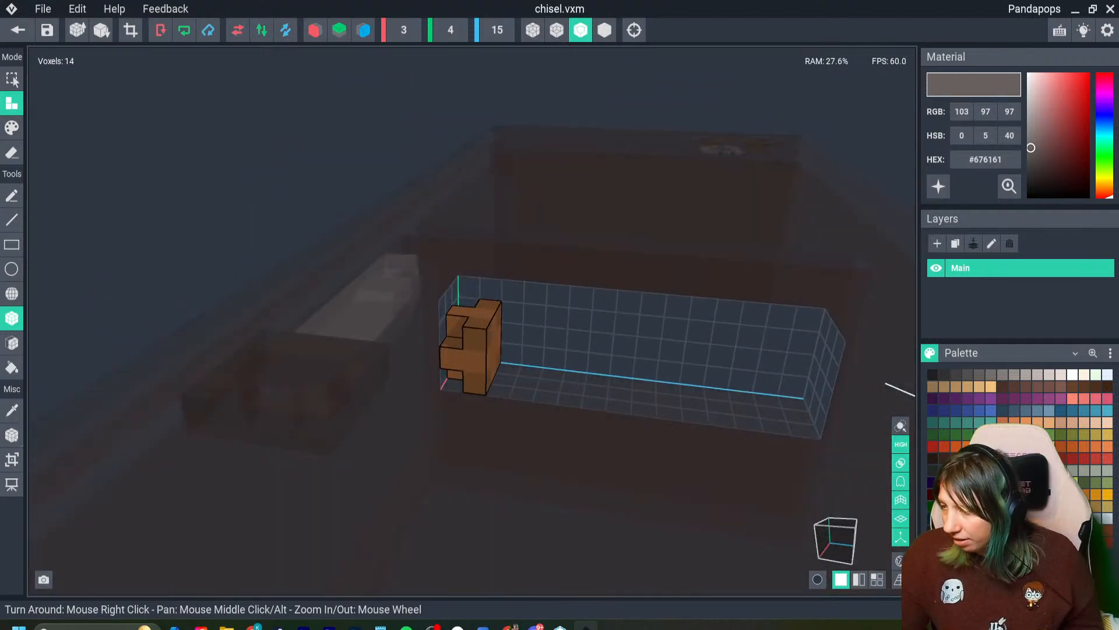
- Copy the grey colour code #676161 and save the chisel model with its volume trimmed to the handle
{"action": "right_click", "coordinate": [974, 157]}
{"action": "left_click", "coordinate": [996, 170]}
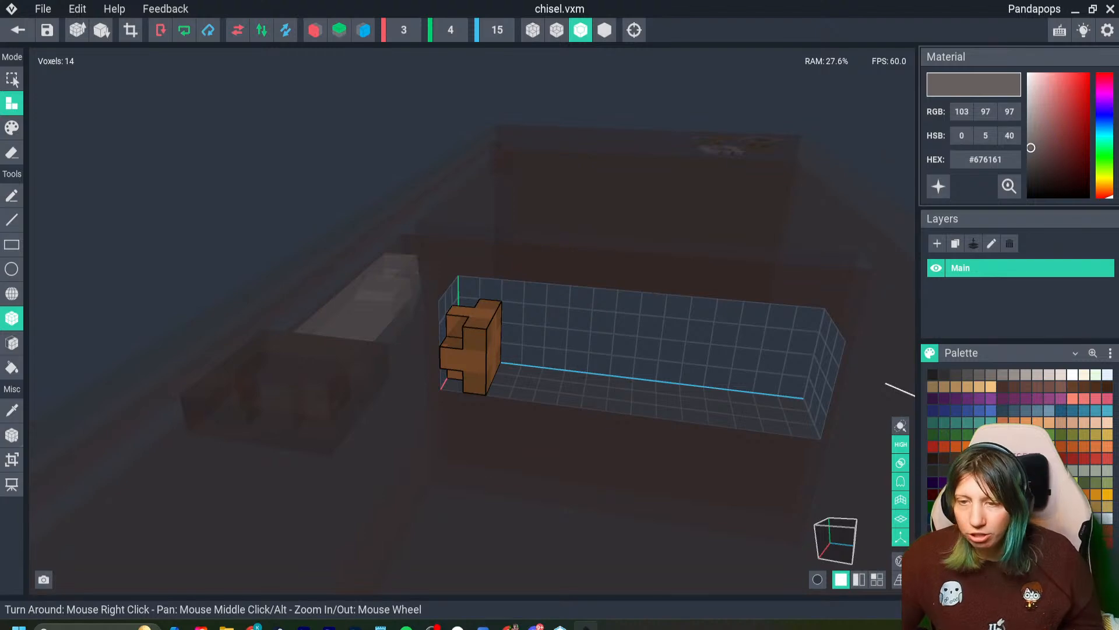
{"action": "left_click", "coordinate": [130, 30]}
{"action": "left_click", "coordinate": [18, 30]}
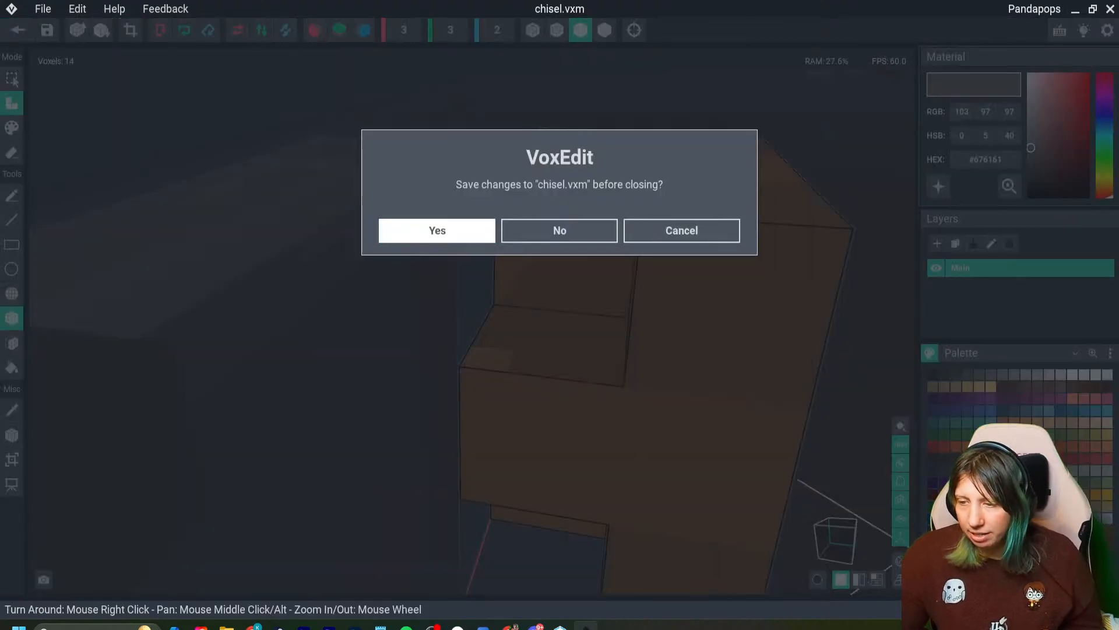
{"action": "left_click", "coordinate": [437, 230]}
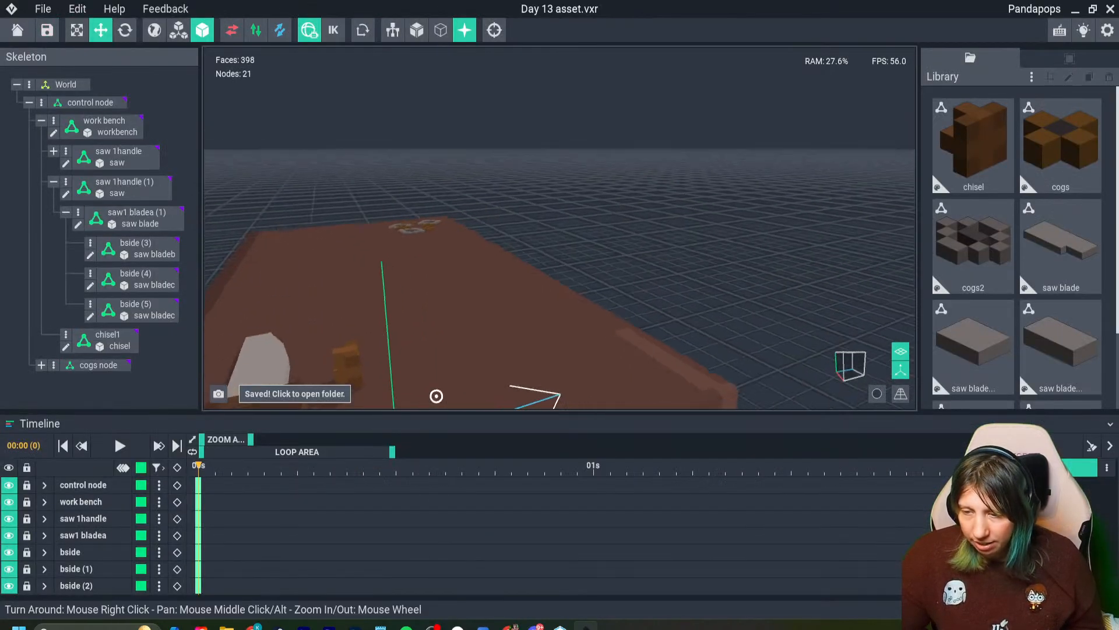
- Create a child node named cb under the chisel1 node
{"action": "right_click_drag", "start_coordinate": [436, 396], "coordinate": [436, 396]}
{"action": "right_click_drag", "start_coordinate": [356, 337], "coordinate": [355, 336]}
{"action": "left_click", "coordinate": [355, 336]}
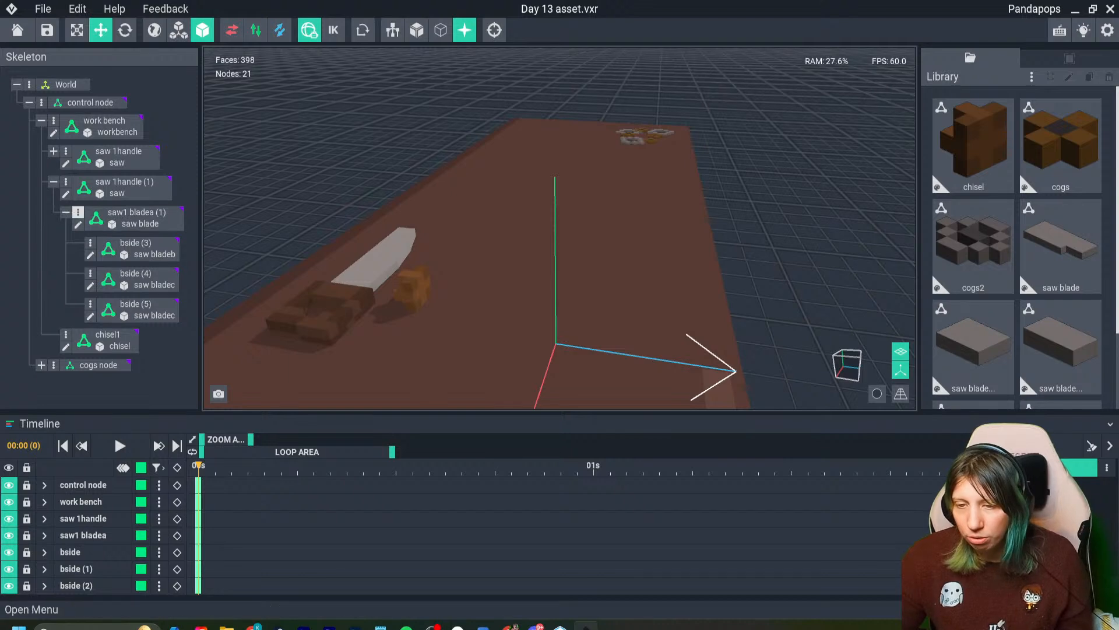
{"action": "left_click", "coordinate": [119, 156]}
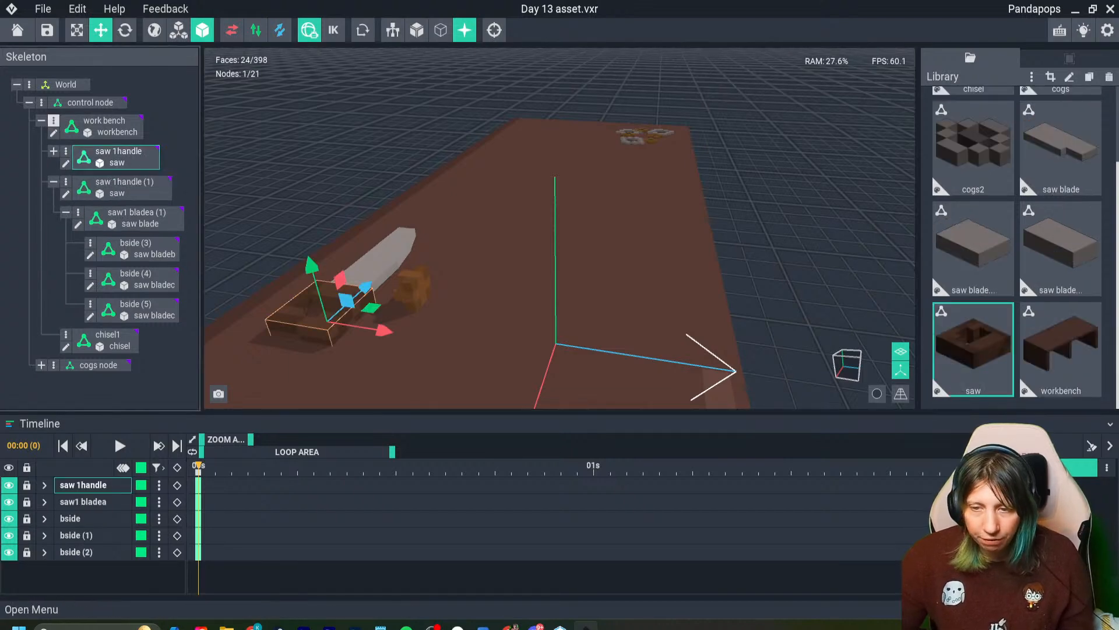
{"action": "left_click", "coordinate": [54, 181]}
{"action": "right_click", "coordinate": [65, 212]}
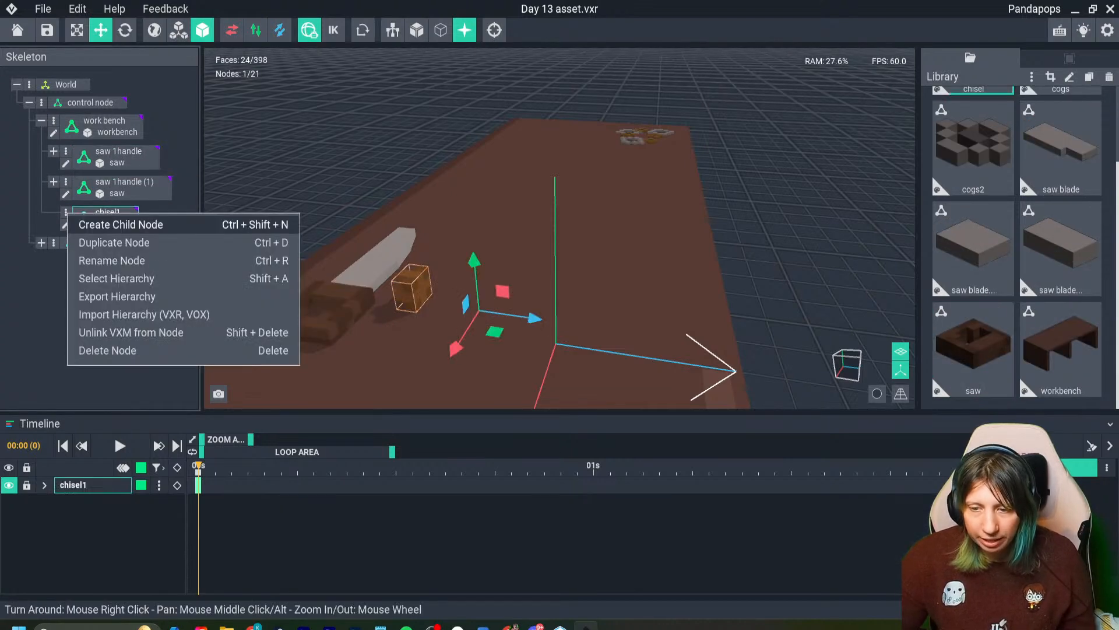
{"action": "left_click", "coordinate": [117, 223]}
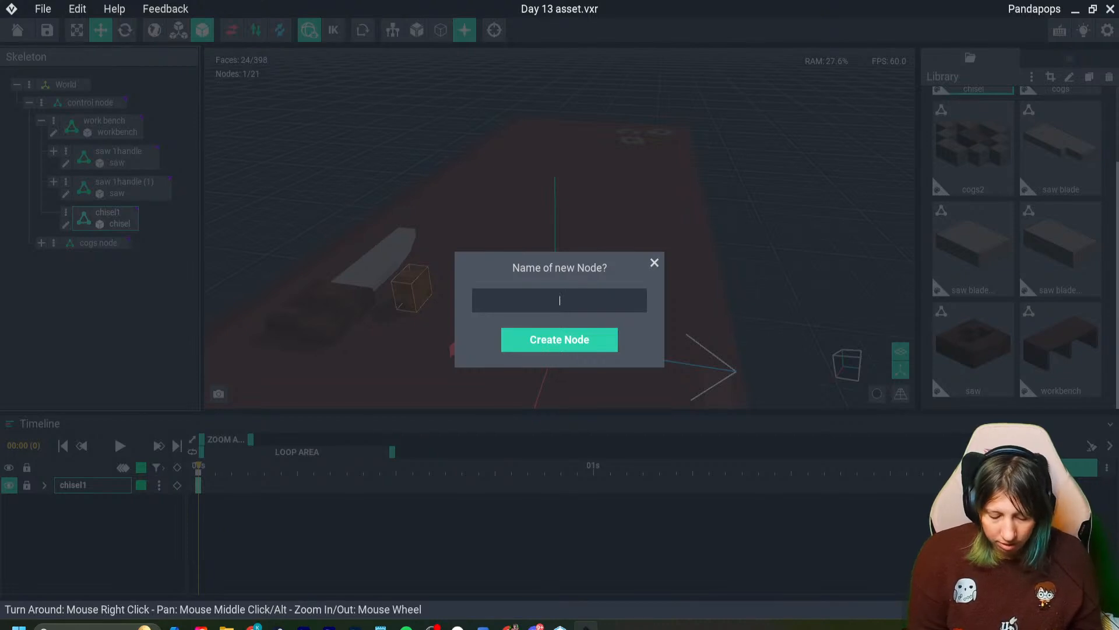
{"action": "type", "text": "c"}
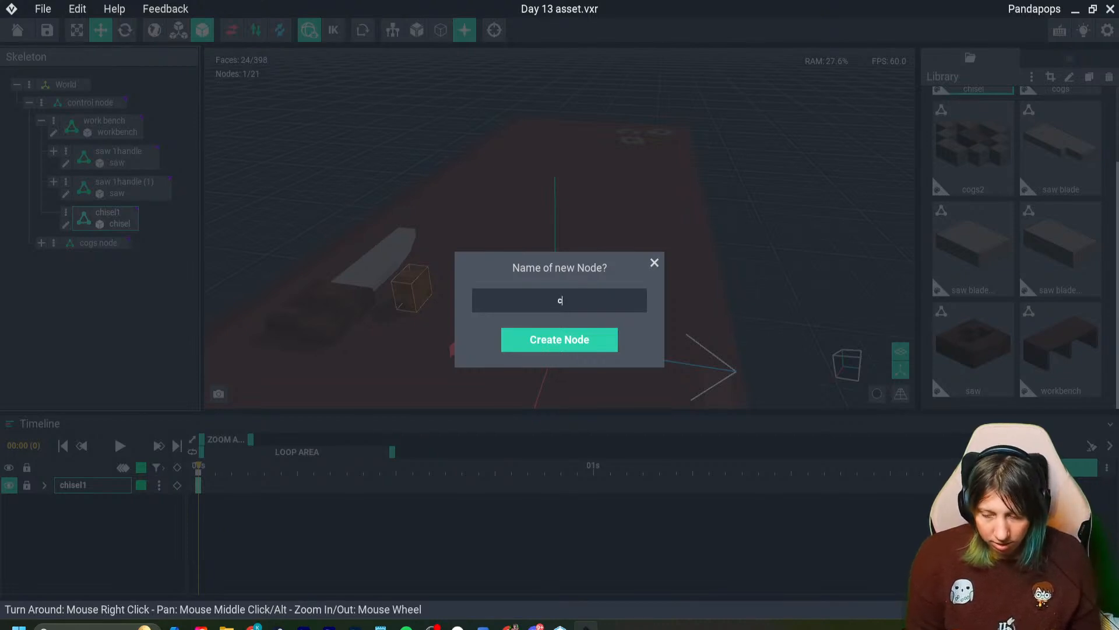
{"action": "type", "text": "b"}
{"action": "key", "text": "Return"}
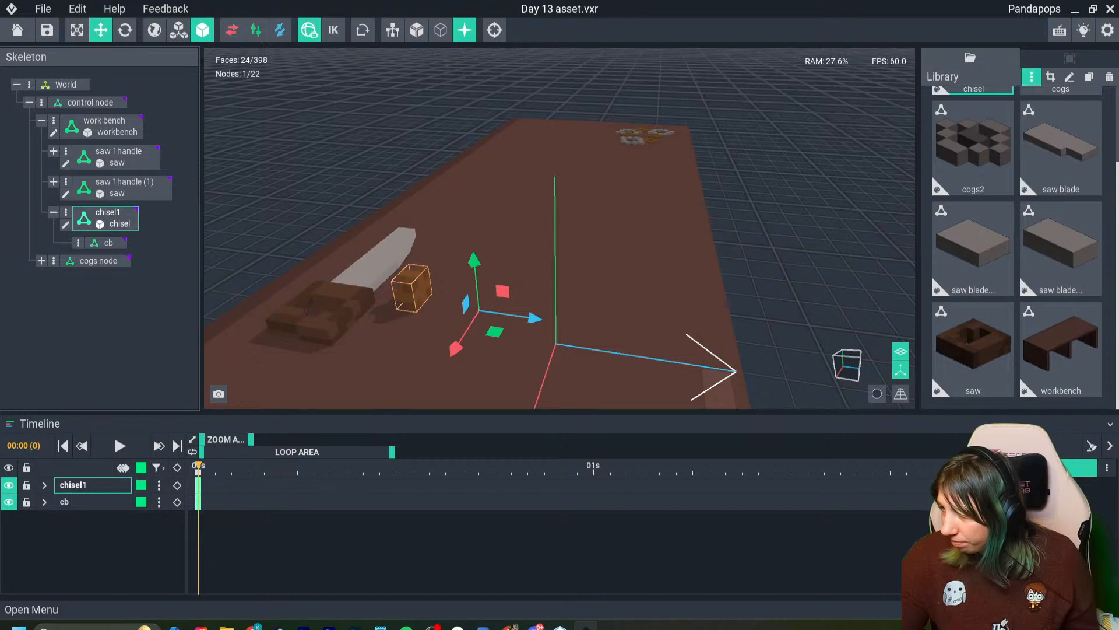
- Create a new model named chiselblade and set its material colour to #676161
{"action": "left_click", "coordinate": [1031, 76]}
{"action": "left_click", "coordinate": [1023, 89]}
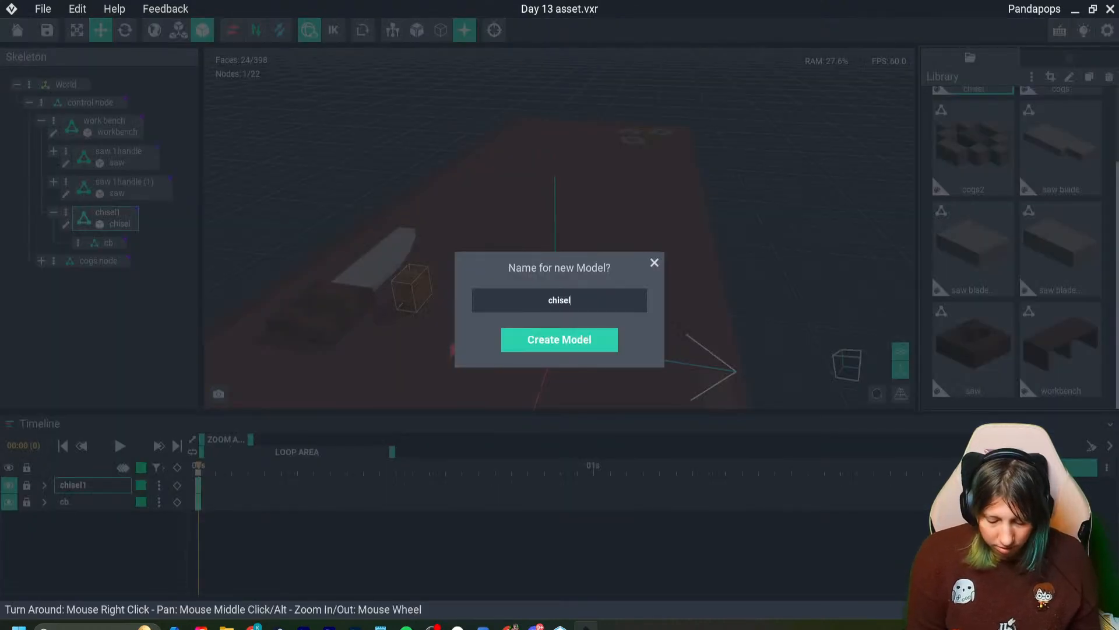
{"action": "key", "text": "Return"}
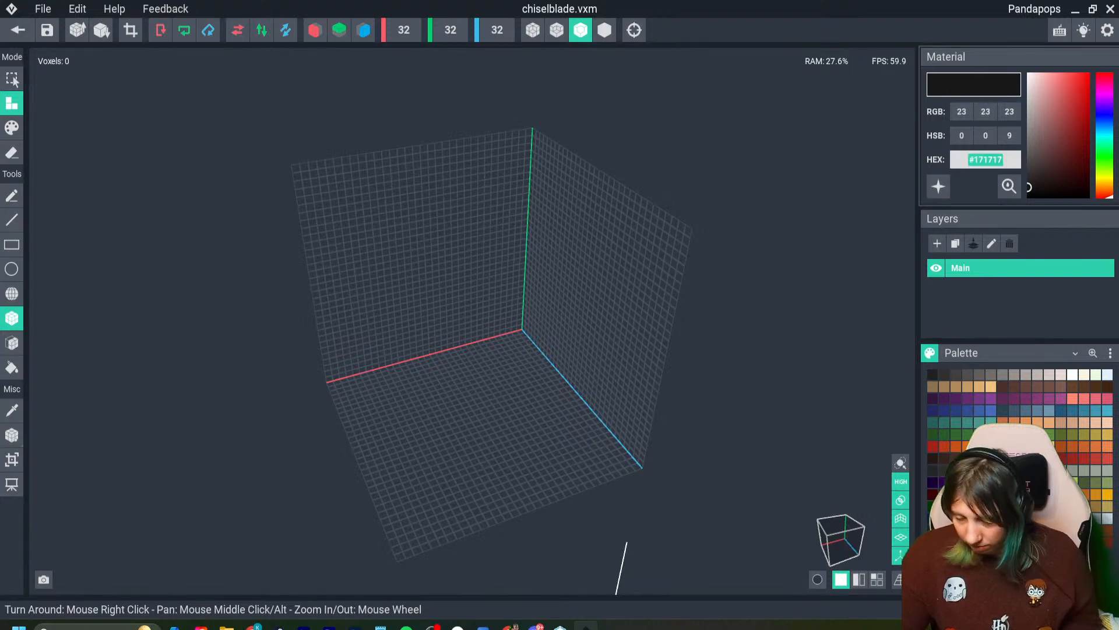
{"action": "left_click_drag", "start_coordinate": [1029, 187], "coordinate": [1030, 147]}
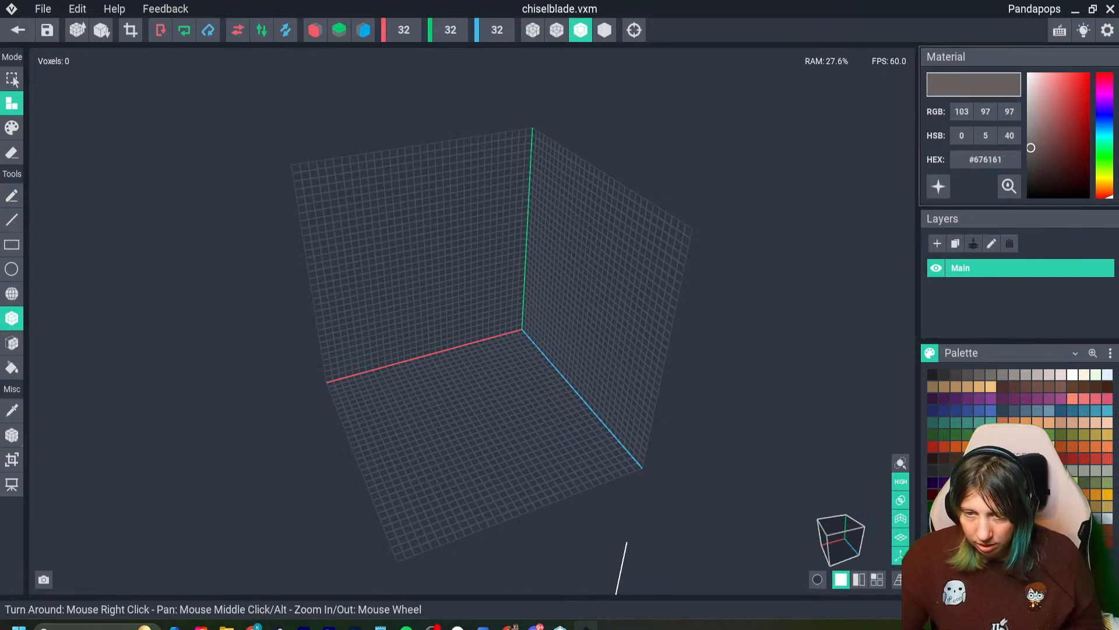
- Build a flat grey blade slab 2 voxels wide, 1 high and 6 long on the grid floor
{"action": "scroll", "coordinate": [446, 352], "scroll_direction": "up", "scroll_amount": 3}
{"action": "right_click_drag", "start_coordinate": [393, 372], "coordinate": [395, 390]}
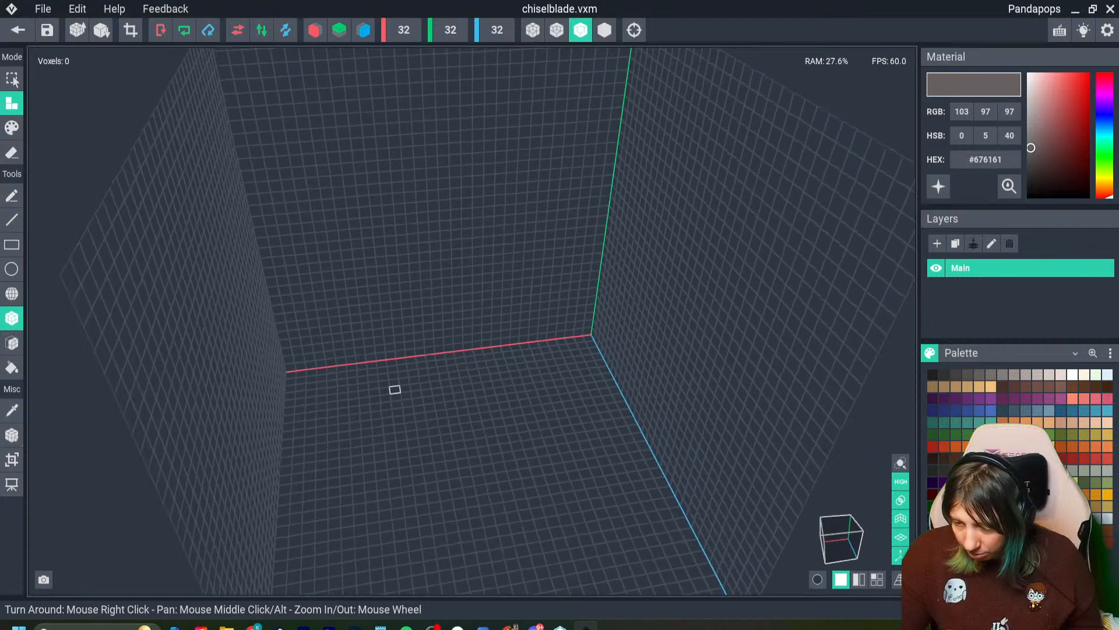
{"action": "scroll", "coordinate": [397, 390], "scroll_direction": "up", "scroll_amount": 1}
{"action": "left_click_drag", "start_coordinate": [422, 364], "coordinate": [433, 364]}
{"action": "left_click_drag", "start_coordinate": [424, 372], "coordinate": [443, 406]}
{"action": "right_click_drag", "start_coordinate": [443, 405], "coordinate": [642, 451]}
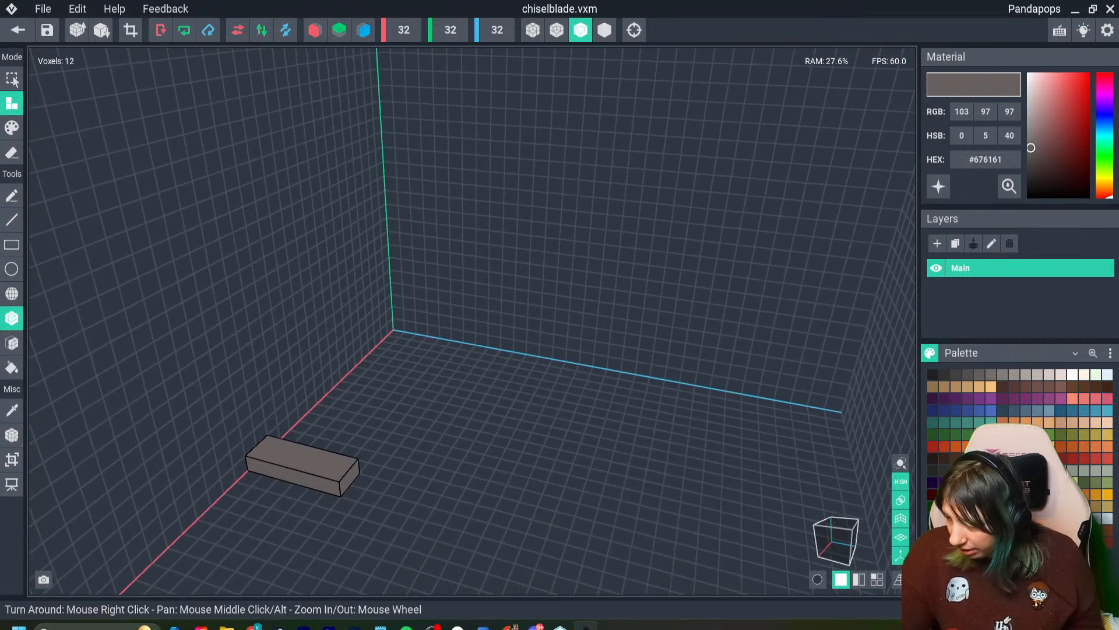
- Paint alternating lighter #746C6A stripes across the chisel blade
{"action": "left_click", "coordinate": [968, 375]}
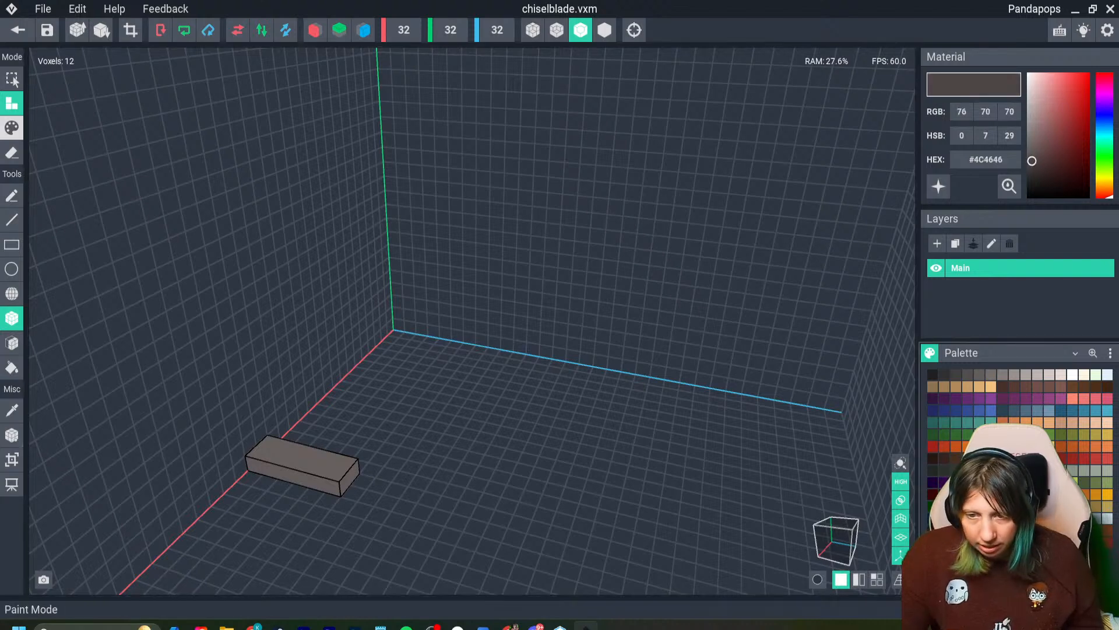
{"action": "left_click", "coordinate": [12, 128]}
{"action": "left_click", "coordinate": [991, 375]}
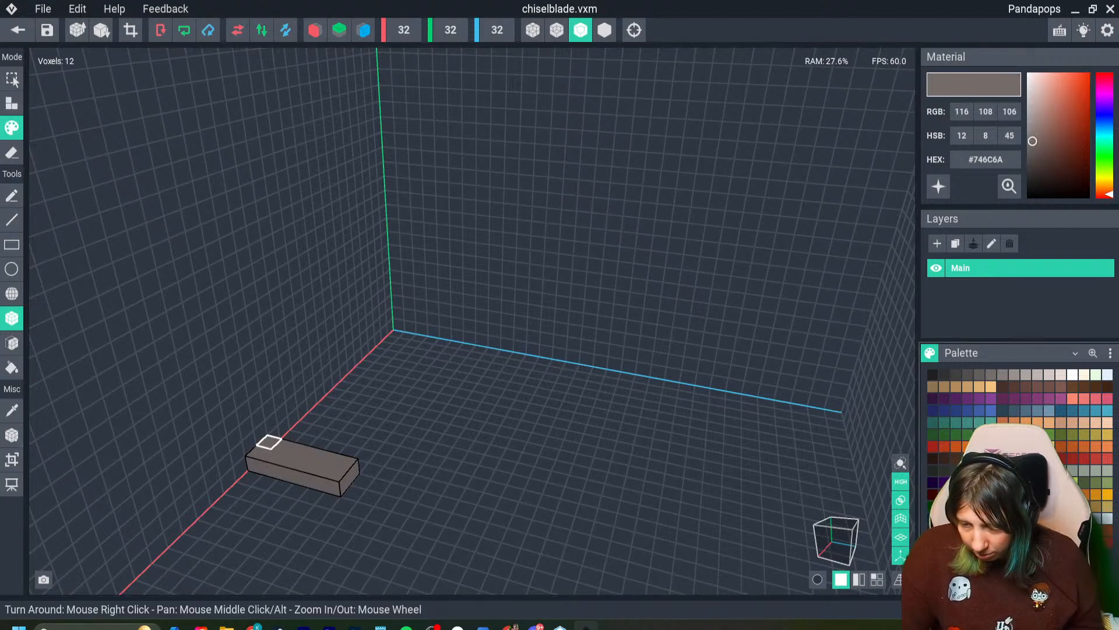
{"action": "mouse_move", "coordinate": [299, 450]}
{"action": "left_mouse_down"}
{"action": "mouse_move", "coordinate": [288, 462]}
{"action": "mouse_move", "coordinate": [335, 472]}
{"action": "left_mouse_up"}
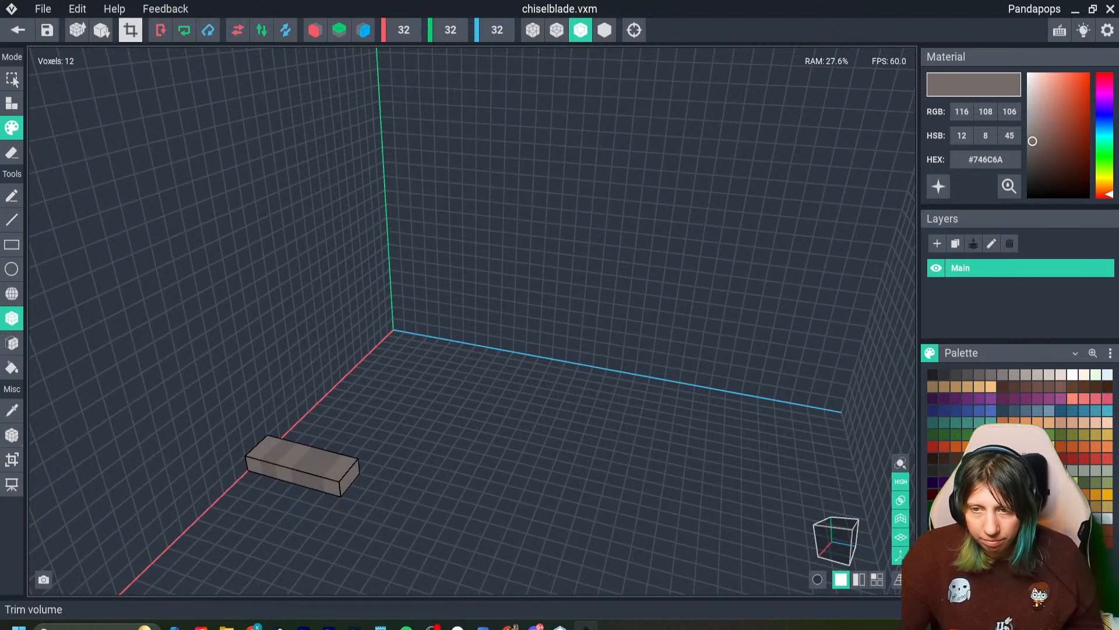
- Trim the blade's volume, place its pivot at the centre, and save the model back to the project
{"action": "left_click", "coordinate": [131, 30]}
{"action": "left_click", "coordinate": [11, 435]}
{"action": "left_click", "coordinate": [546, 270]}
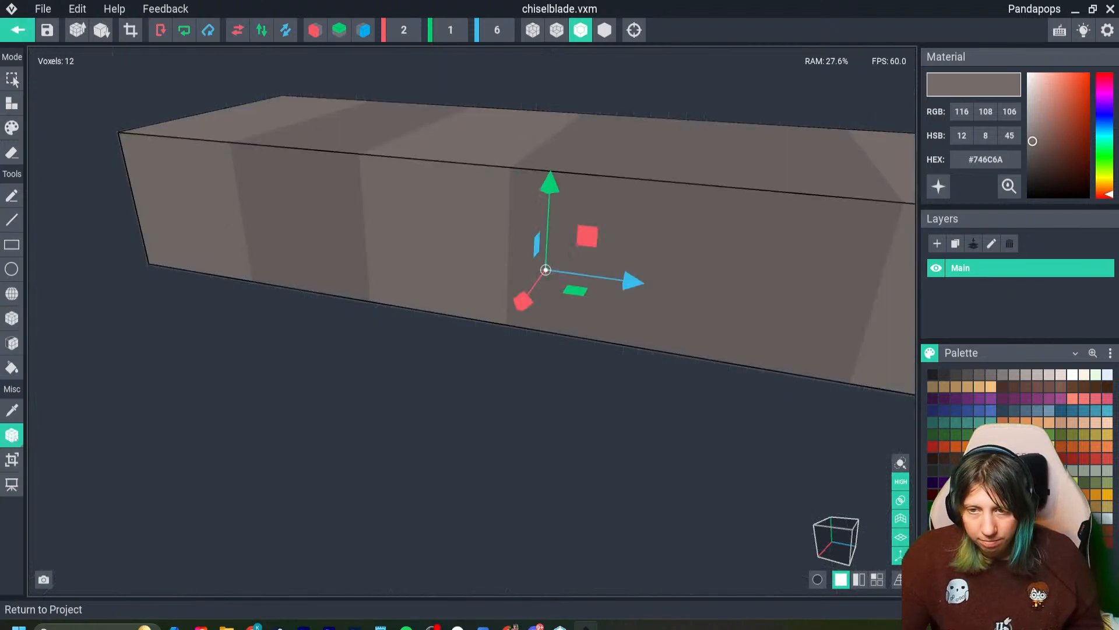
{"action": "left_click", "coordinate": [17, 30]}
{"action": "left_click", "coordinate": [438, 230]}
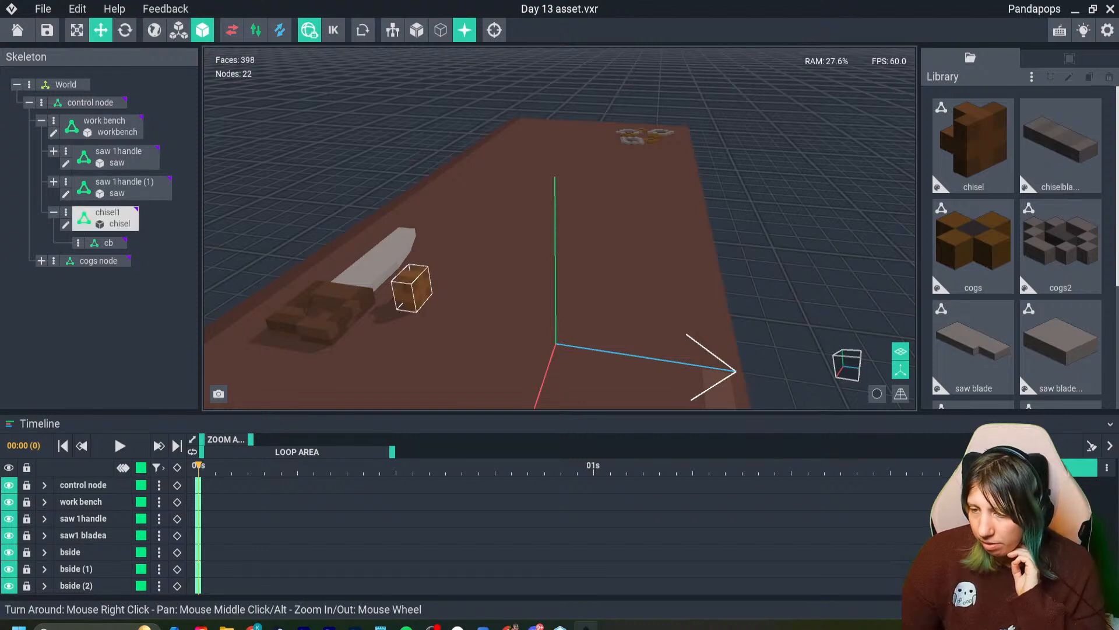
- Assign the chiselblade model to the cb node and move the blade up against the front of the chisel handle
{"action": "left_click", "coordinate": [413, 288]}
{"action": "left_click_drag", "start_coordinate": [1061, 146], "coordinate": [108, 243]}
{"action": "scroll", "coordinate": [513, 297], "scroll_direction": "up", "scroll_amount": 2}
{"action": "scroll", "coordinate": [623, 295], "scroll_direction": "up", "scroll_amount": 2}
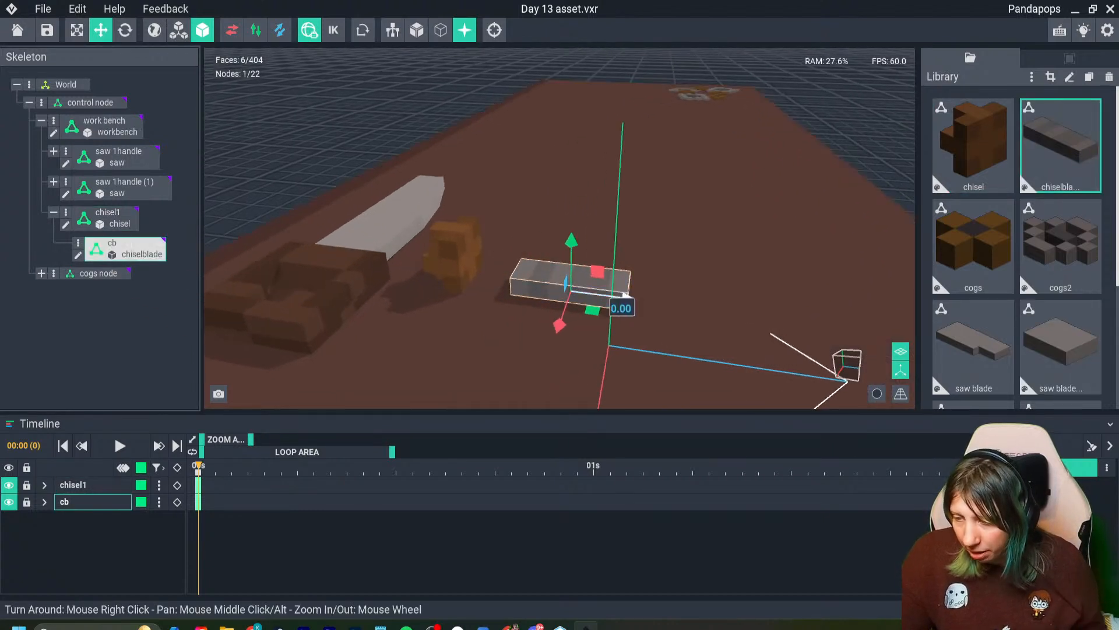
{"action": "left_click_drag", "start_coordinate": [625, 296], "coordinate": [566, 291]}
{"action": "left_click_drag", "start_coordinate": [515, 233], "coordinate": [513, 216]}
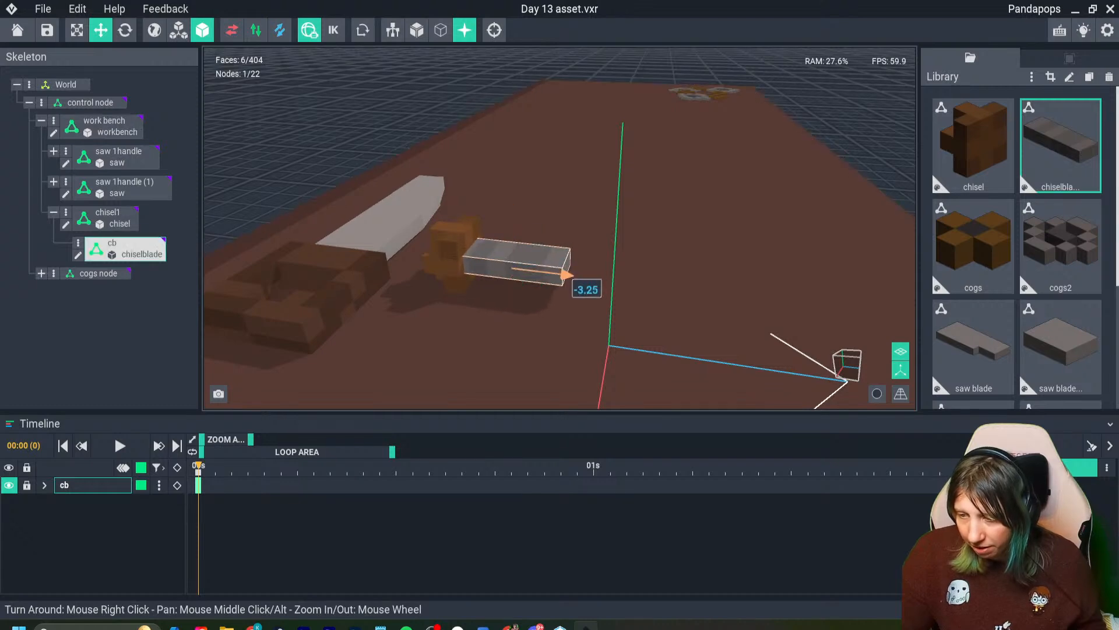
{"action": "left_click_drag", "start_coordinate": [569, 275], "coordinate": [568, 275]}
- Open the chisel handle model for editing and enlarge its volume to a depth of 3 voxels
{"action": "right_click_drag", "start_coordinate": [354, 337], "coordinate": [355, 337]}
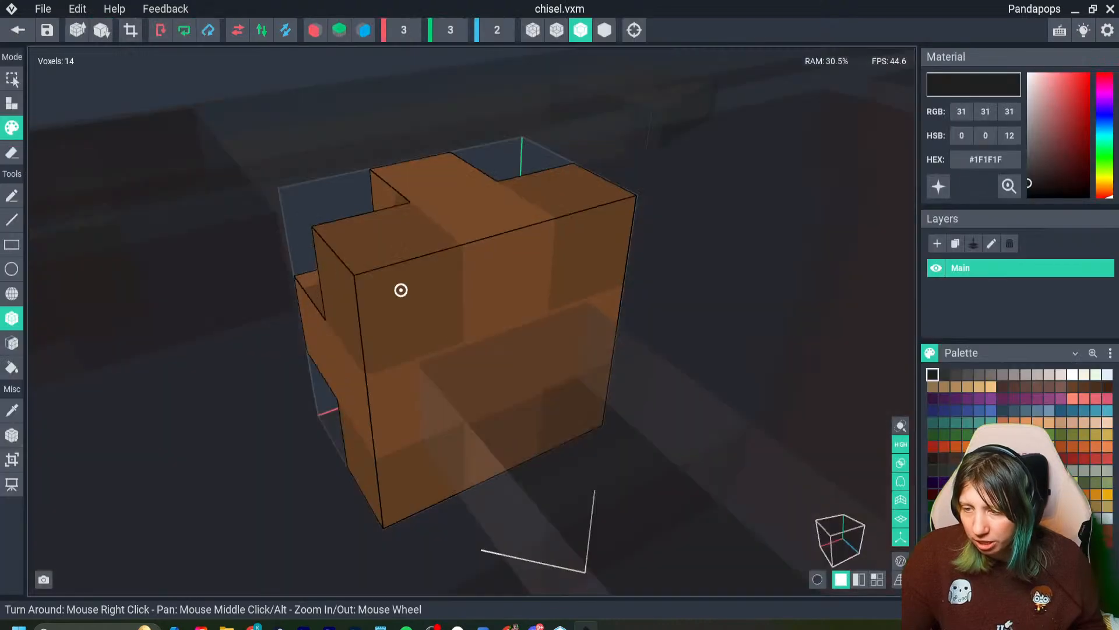
{"action": "right_click_drag", "start_coordinate": [400, 288], "coordinate": [400, 287]}
{"action": "scroll", "coordinate": [320, 419], "scroll_direction": "down", "scroll_amount": 5}
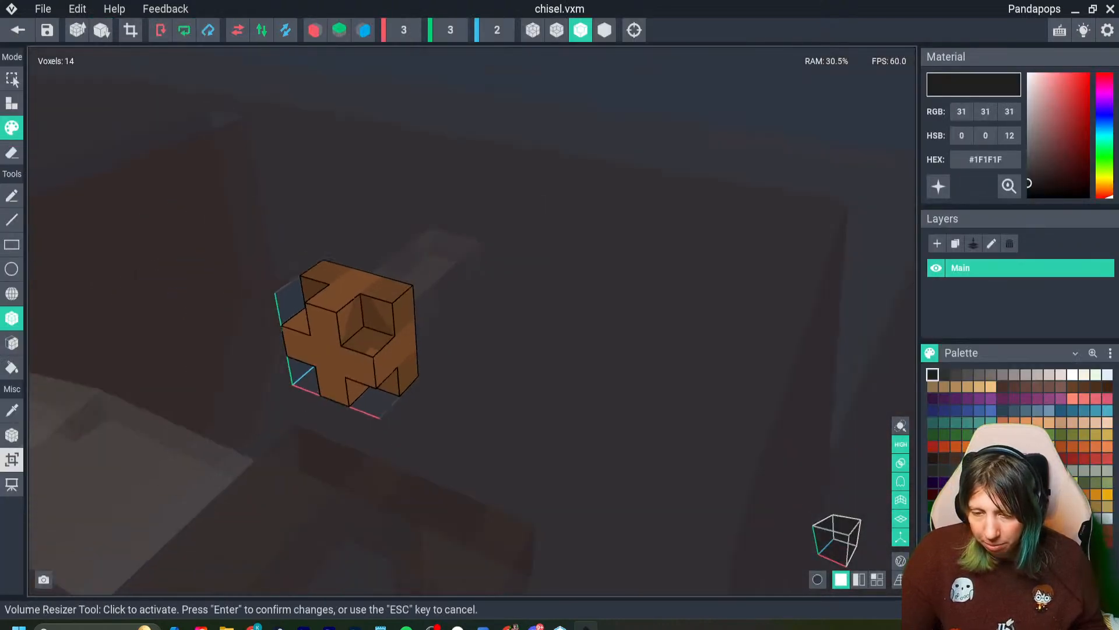
{"action": "left_click", "coordinate": [12, 459]}
{"action": "left_click_drag", "start_coordinate": [267, 408], "coordinate": [242, 431]}
{"action": "key", "text": "Return"}
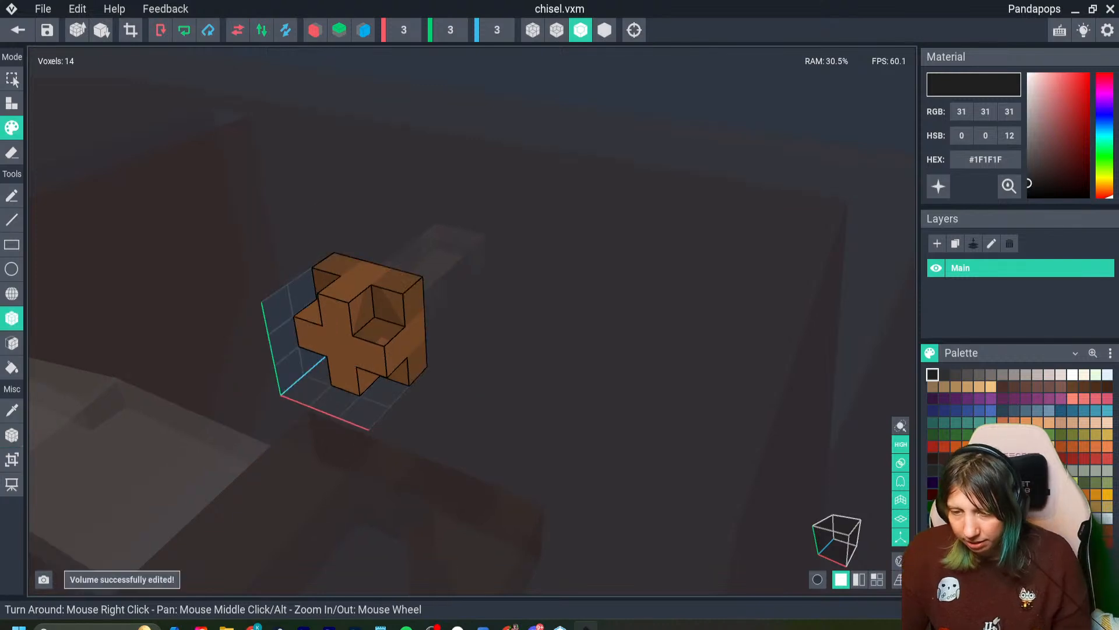
- Sample the handle's brown #764A29, extend its plus-shaped end face by one voxel, and save the model back to the project
{"action": "left_click", "coordinate": [12, 343]}
{"action": "key", "text": "i"}
{"action": "left_click", "coordinate": [339, 347]}
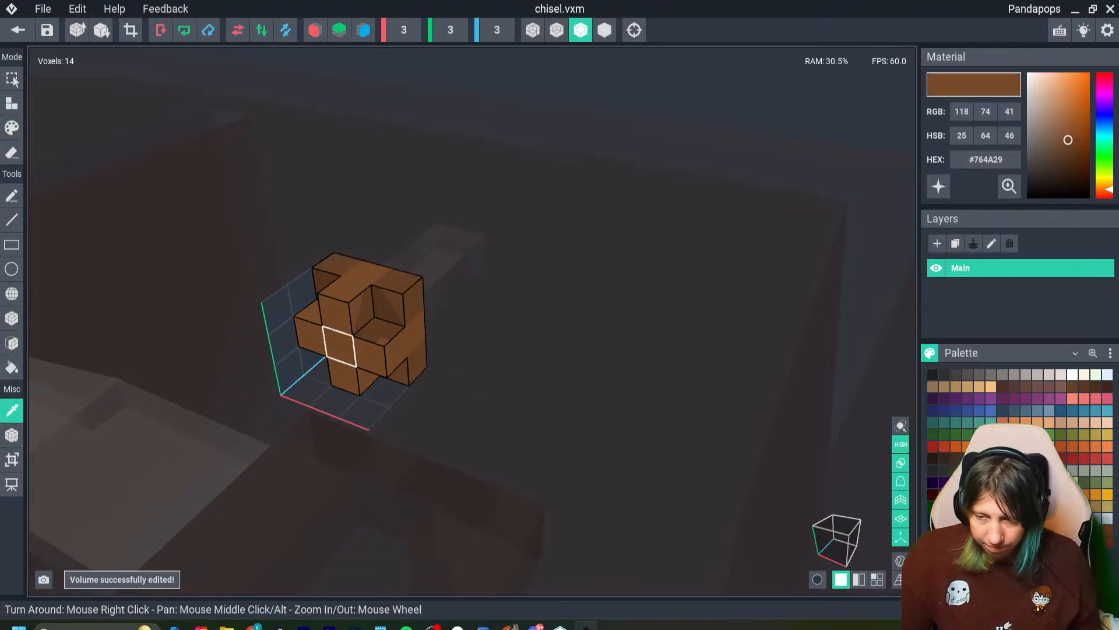
{"action": "left_click", "coordinate": [12, 103]}
{"action": "left_click", "coordinate": [340, 347]}
{"action": "mouse_move", "coordinate": [340, 346]}
{"action": "right_mouse_down"}
{"action": "mouse_move", "coordinate": [306, 366]}
{"action": "mouse_move", "coordinate": [308, 376]}
{"action": "right_mouse_up"}
{"action": "scroll", "coordinate": [306, 366], "scroll_direction": "down", "scroll_amount": 3}
{"action": "left_click", "coordinate": [17, 29]}
{"action": "left_click", "coordinate": [438, 230]}
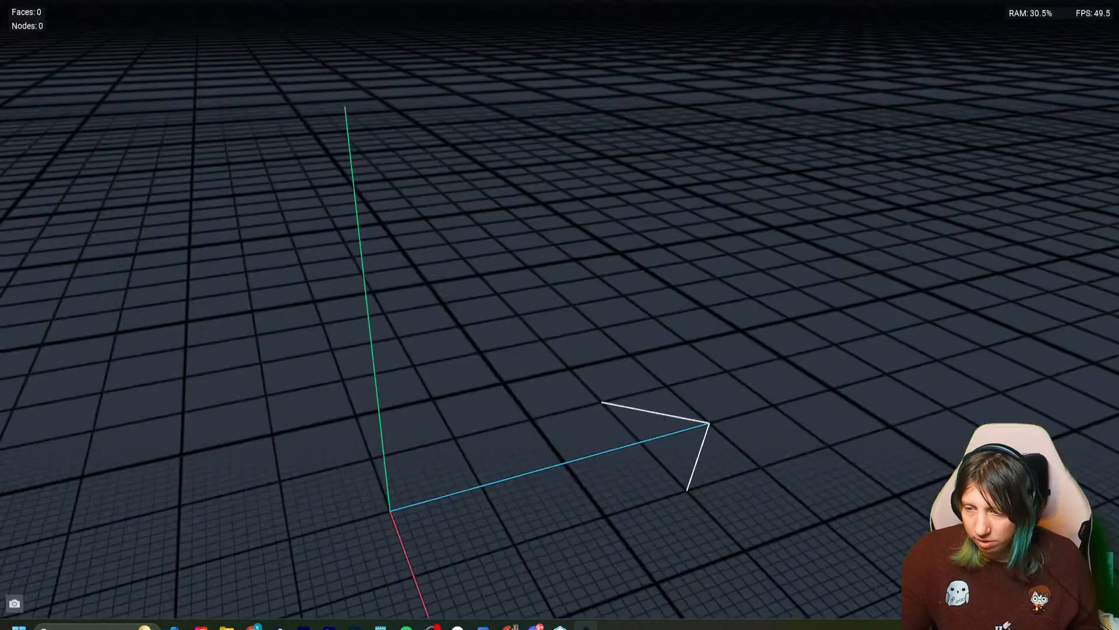
- Reopen the chisel handle model and erase the upper and lower arms of its plus-shaped grip
{"action": "right_click_drag", "start_coordinate": [355, 337], "coordinate": [354, 337]}
{"action": "double_click", "coordinate": [359, 248]}
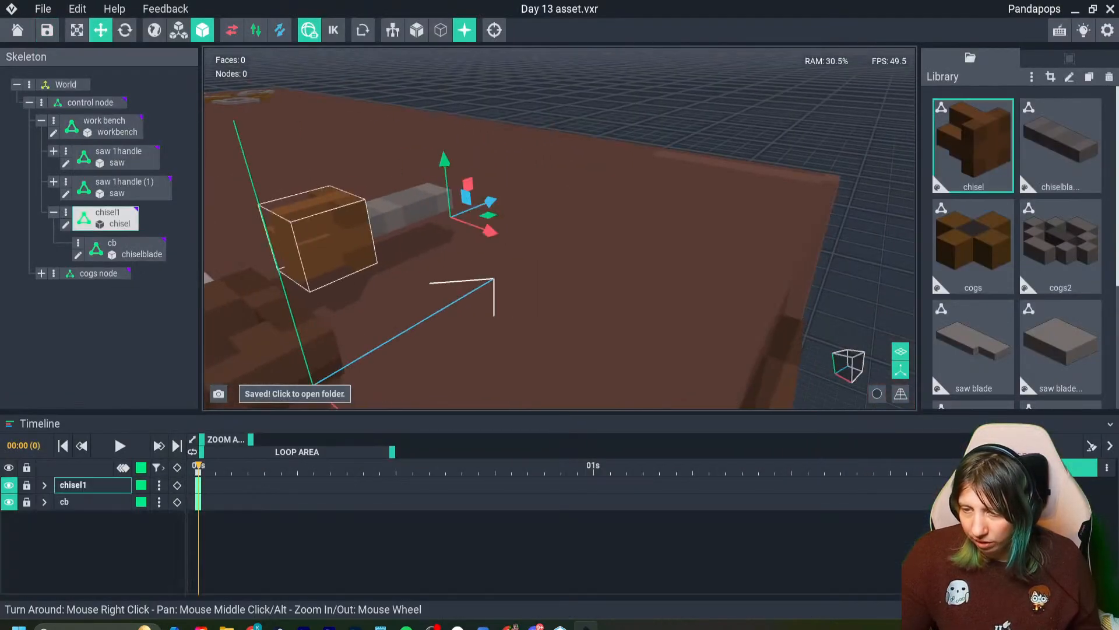
{"action": "right_click_drag", "start_coordinate": [358, 251], "coordinate": [371, 332]}
{"action": "scroll", "coordinate": [367, 332], "scroll_direction": "down", "scroll_amount": 3}
{"action": "left_click", "coordinate": [11, 153]}
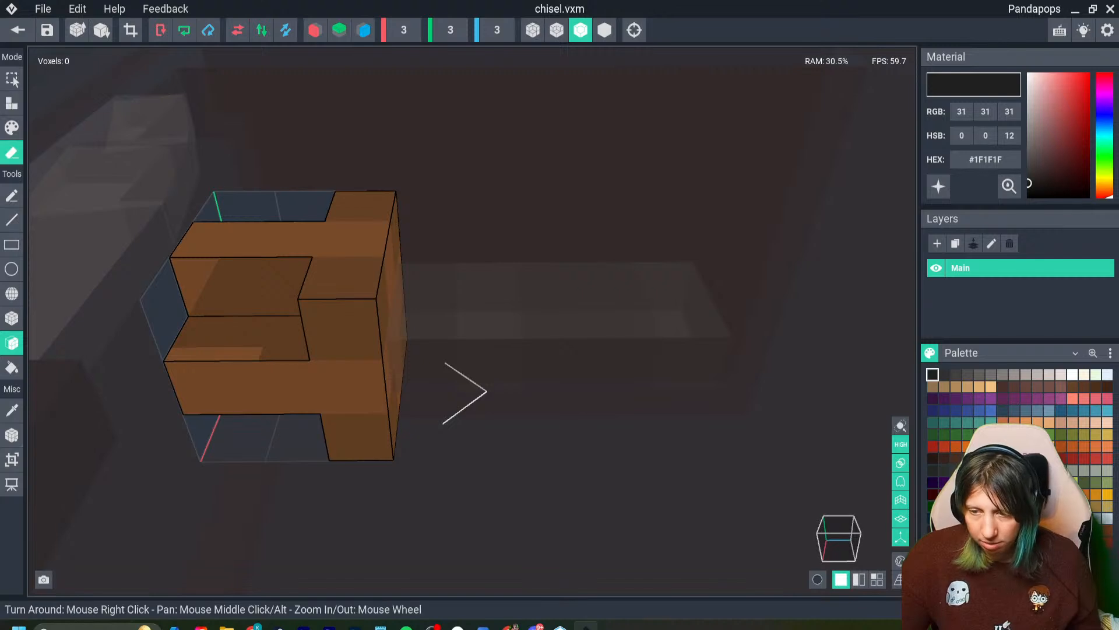
{"action": "left_click", "coordinate": [217, 286]}
{"action": "right_click_drag", "start_coordinate": [280, 362], "coordinate": [280, 362]}
{"action": "left_click", "coordinate": [240, 480]}
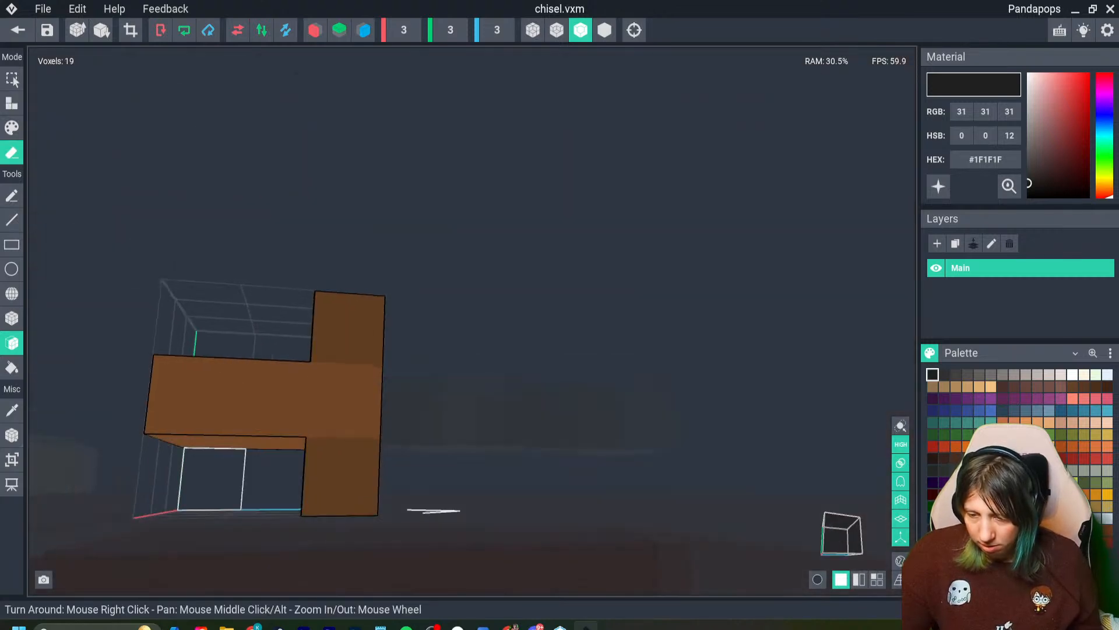
{"action": "right_click_drag", "start_coordinate": [236, 478], "coordinate": [238, 481]}
{"action": "right_click_drag", "start_coordinate": [279, 363], "coordinate": [298, 388]}
{"action": "left_click", "coordinate": [280, 373]}
{"action": "left_click", "coordinate": [255, 441]}
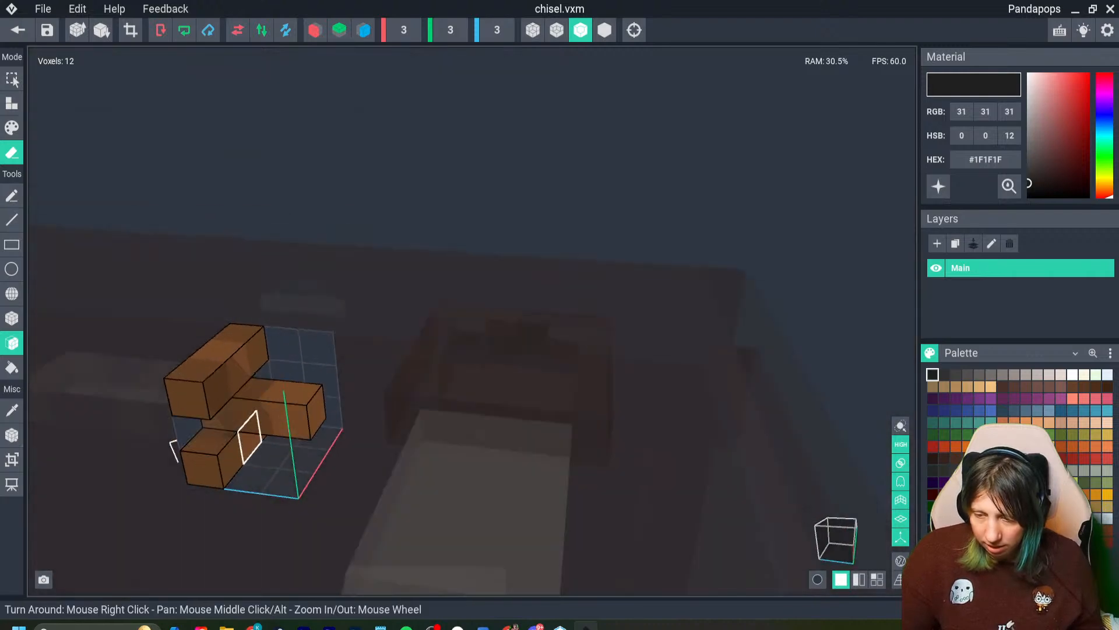
{"action": "mouse_move", "coordinate": [249, 441]}
{"action": "right_mouse_down"}
{"action": "mouse_move", "coordinate": [231, 452]}
{"action": "mouse_move", "coordinate": [260, 461]}
{"action": "right_mouse_up"}
{"action": "key", "text": "ctrl+z"}
{"action": "key", "text": "ctrl+z"}
{"action": "left_click", "coordinate": [255, 494]}
{"action": "key", "text": "ctrl+z"}
- Erase two single voxels from the handle's remaining grip and save the model back to the project
{"action": "left_click", "coordinate": [12, 318]}
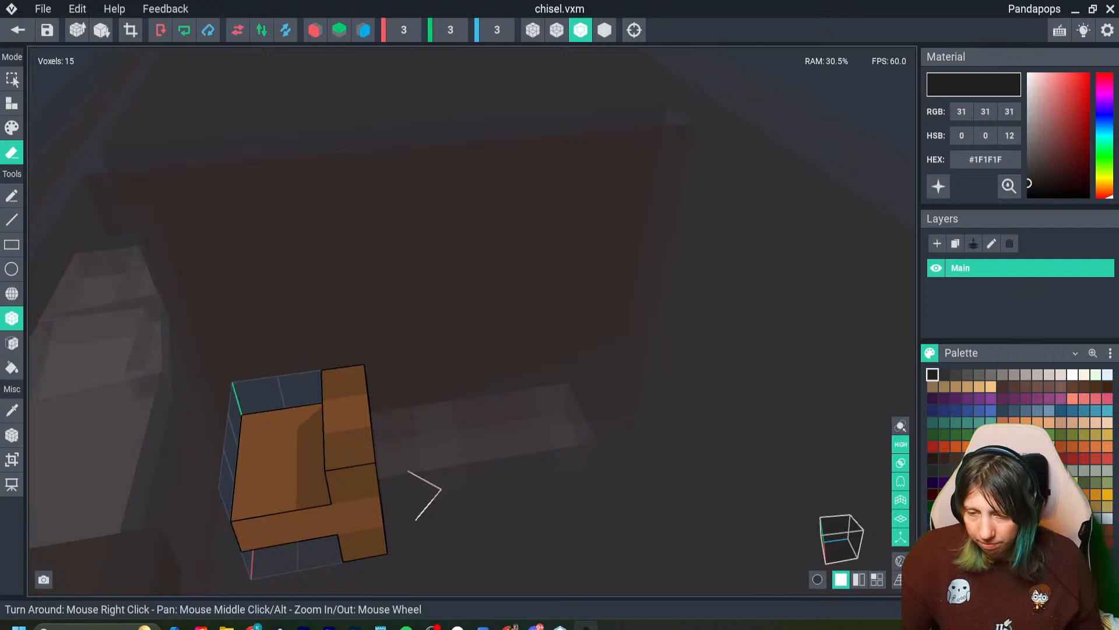
{"action": "left_click", "coordinate": [260, 497]}
{"action": "right_click_drag", "start_coordinate": [250, 456], "coordinate": [247, 452]}
{"action": "left_click", "coordinate": [248, 453]}
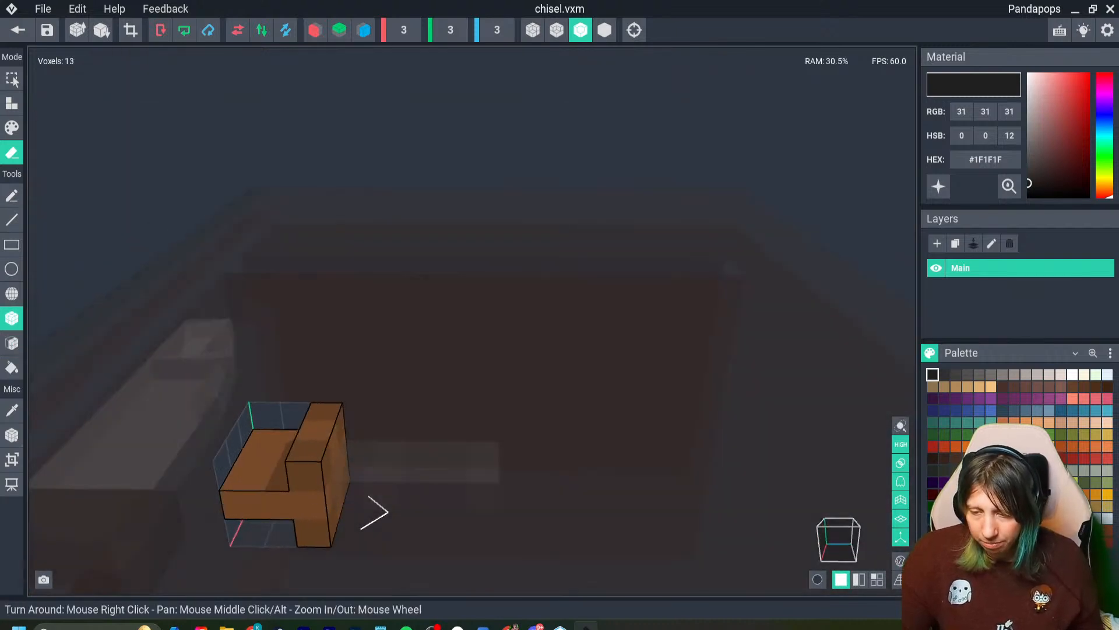
{"action": "left_click", "coordinate": [18, 30]}
{"action": "left_click", "coordinate": [437, 230]}
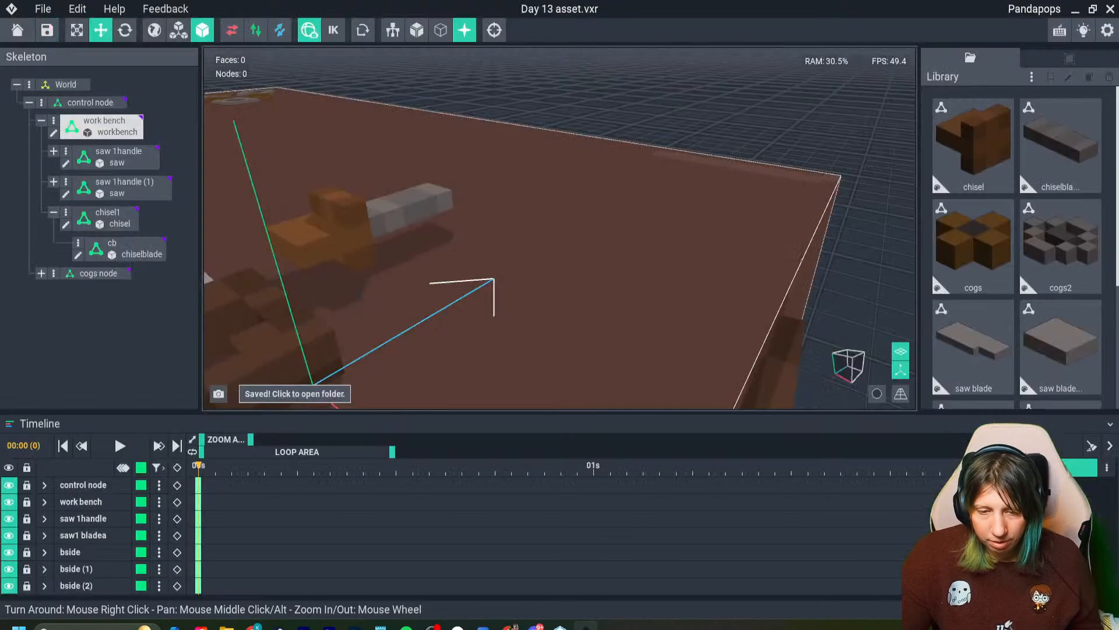
- Lower the chisel slightly so it rests on the workbench top
{"action": "right_click_drag", "start_coordinate": [395, 281], "coordinate": [406, 276]}
{"action": "left_click", "coordinate": [373, 236]}
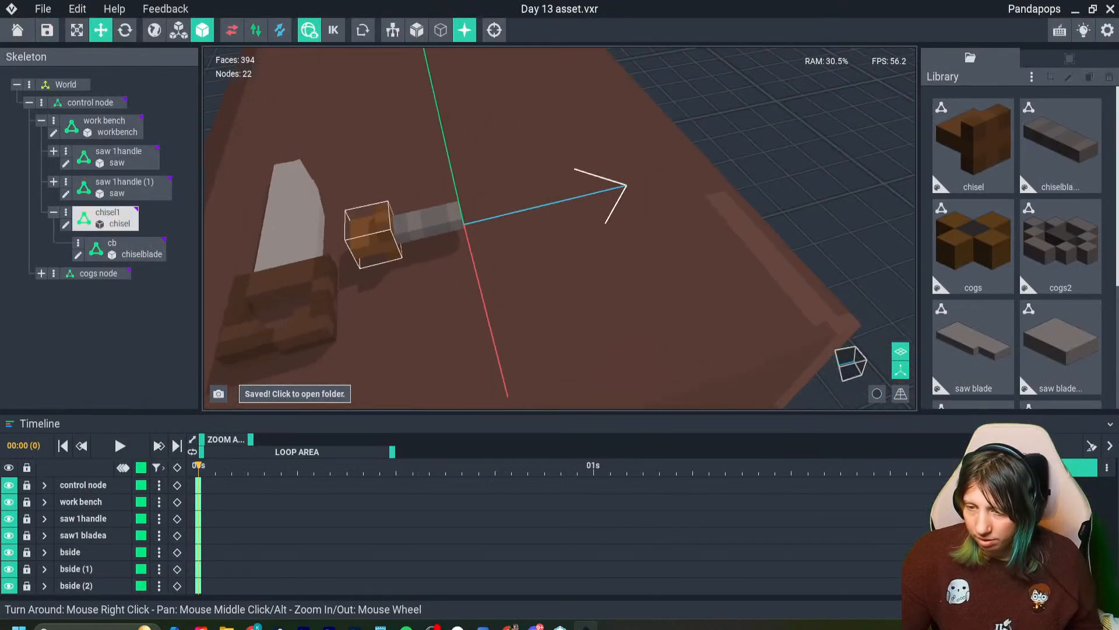
{"action": "left_click", "coordinate": [373, 234]}
{"action": "mouse_move", "coordinate": [462, 182]}
{"action": "left_mouse_down"}
{"action": "mouse_move", "coordinate": [467, 205]}
{"action": "mouse_move", "coordinate": [465, 194]}
{"action": "left_mouse_up"}
{"action": "right_click_drag", "start_coordinate": [465, 193], "coordinate": [326, 219]}
{"action": "left_click_drag", "start_coordinate": [448, 250], "coordinate": [691, 227]}
{"action": "left_click_drag", "start_coordinate": [773, 275], "coordinate": [752, 230]}
{"action": "middle_click_drag", "start_coordinate": [752, 230], "coordinate": [641, 272]}
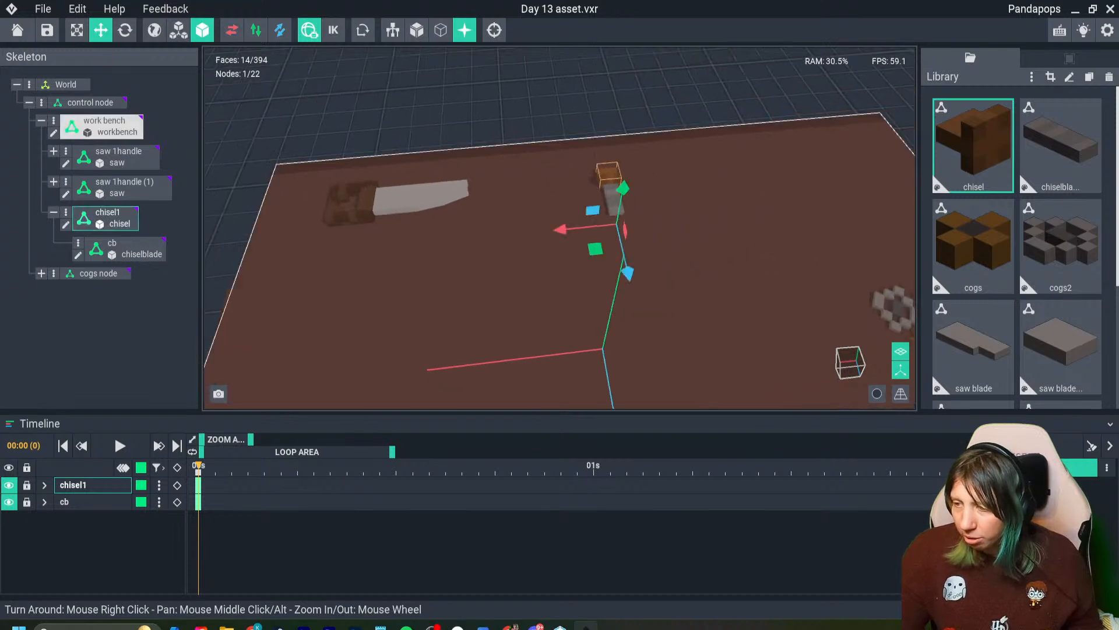
- Duplicate the chisel blade twice and line the copies up side by side next to the chisel on the workbench
{"action": "left_click", "coordinate": [629, 205], "text": "shift"}
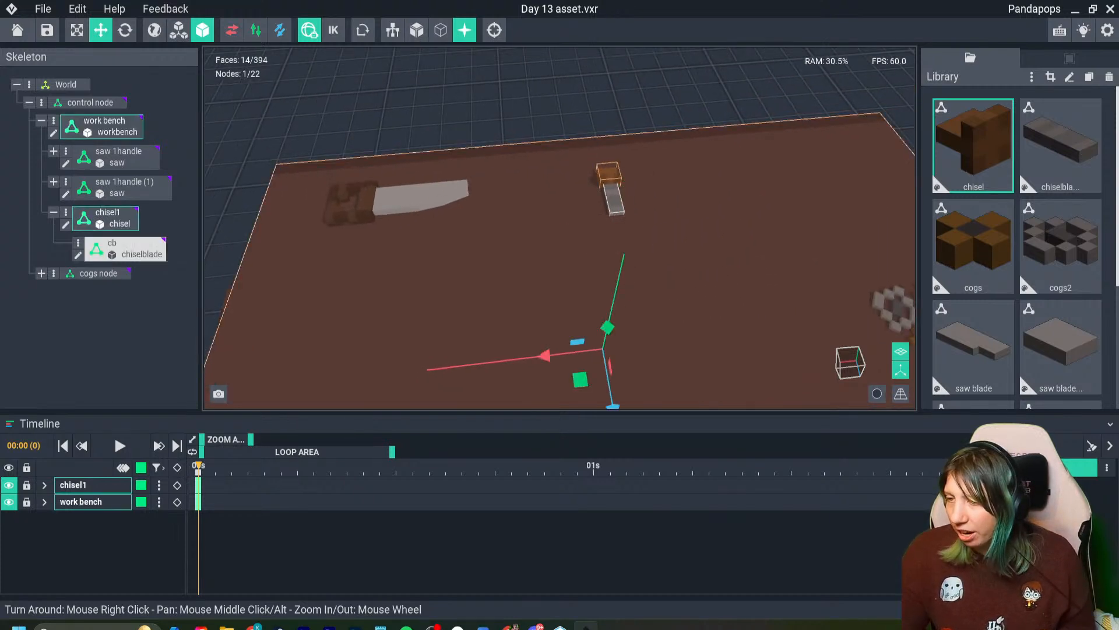
{"action": "left_click", "coordinate": [614, 203]}
{"action": "left_click_drag", "start_coordinate": [607, 200], "coordinate": [598, 200]}
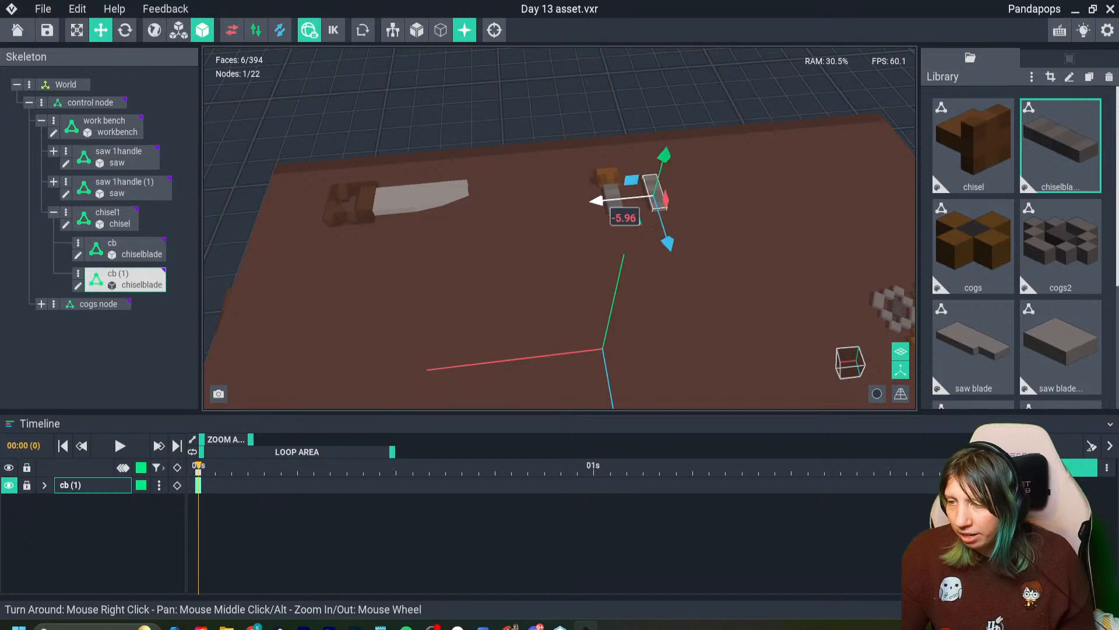
{"action": "key", "text": "Delete"}
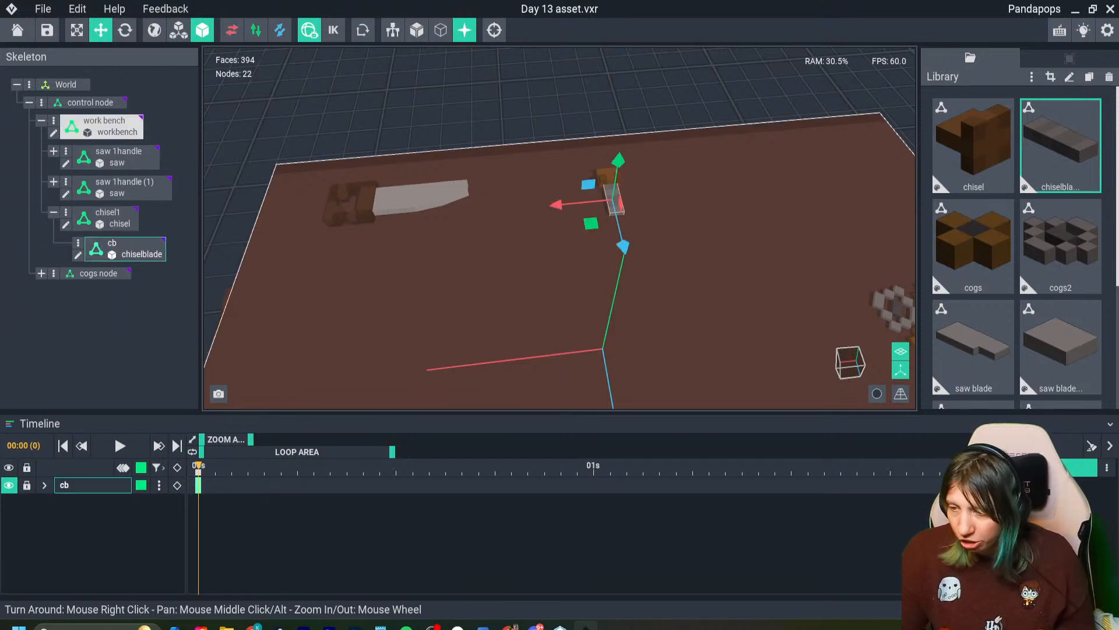
{"action": "key", "text": "ctrl+z"}
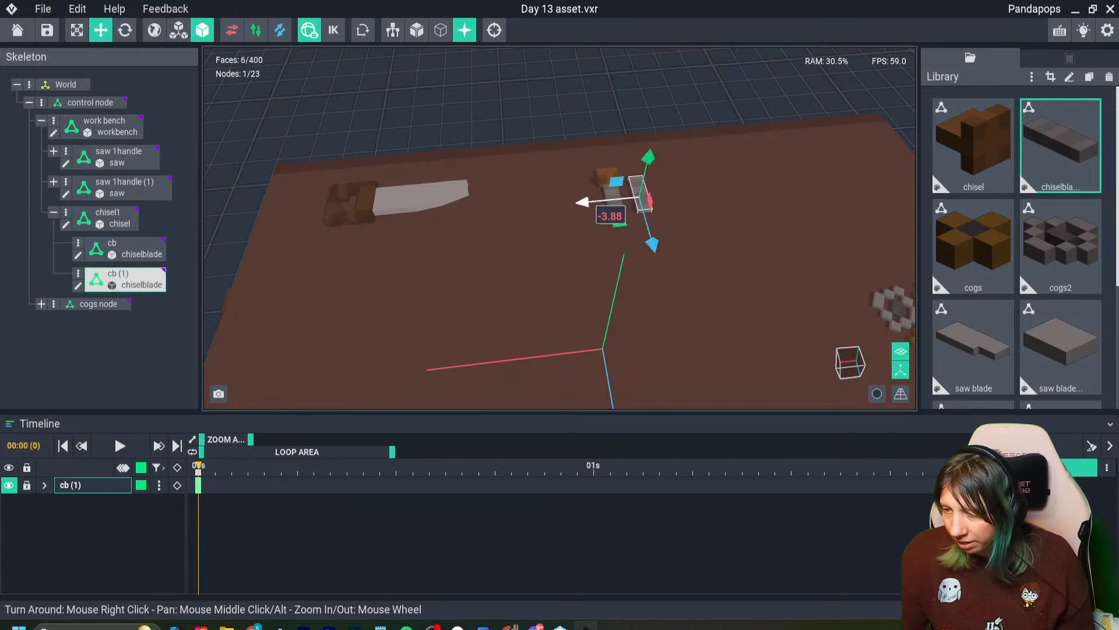
{"action": "left_click_drag", "start_coordinate": [599, 200], "coordinate": [626, 198], "text": "shift"}
{"action": "right_click_drag", "start_coordinate": [663, 225], "coordinate": [632, 229]}
{"action": "scroll", "coordinate": [633, 228], "scroll_direction": "up", "scroll_amount": 2}
{"action": "right_click_drag", "start_coordinate": [478, 285], "coordinate": [521, 265]}
- Rotate the second blade copy to an angle and move it close against the first copy
{"action": "left_click", "coordinate": [125, 30]}
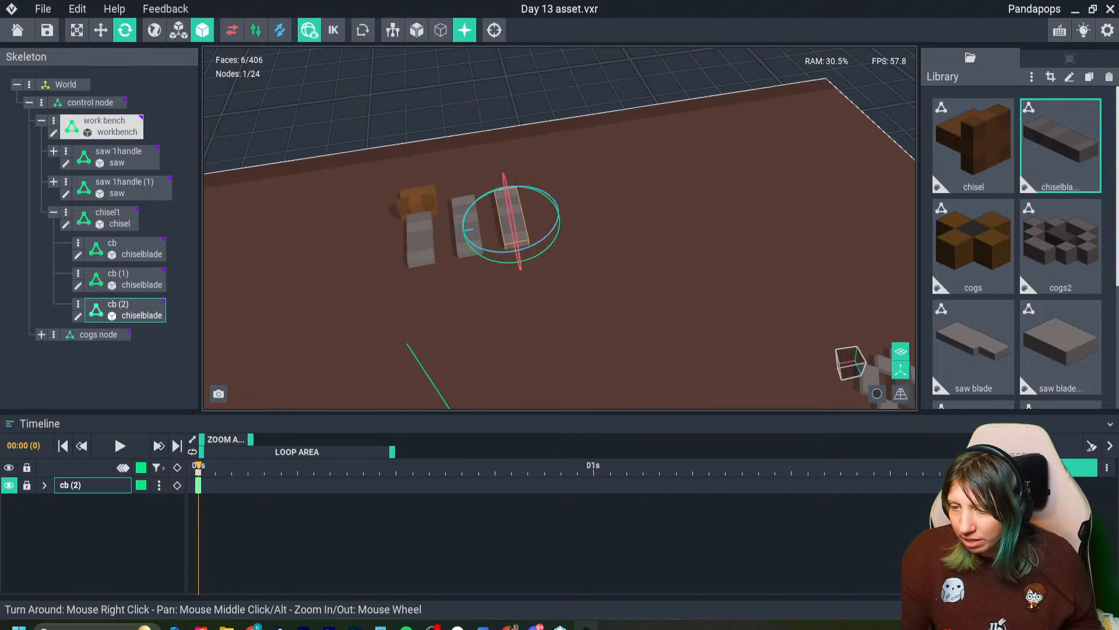
{"action": "left_click_drag", "start_coordinate": [519, 264], "coordinate": [497, 262]}
{"action": "left_click", "coordinate": [101, 30]}
{"action": "left_click_drag", "start_coordinate": [505, 182], "coordinate": [506, 185]}
{"action": "left_click_drag", "start_coordinate": [500, 271], "coordinate": [493, 292]}
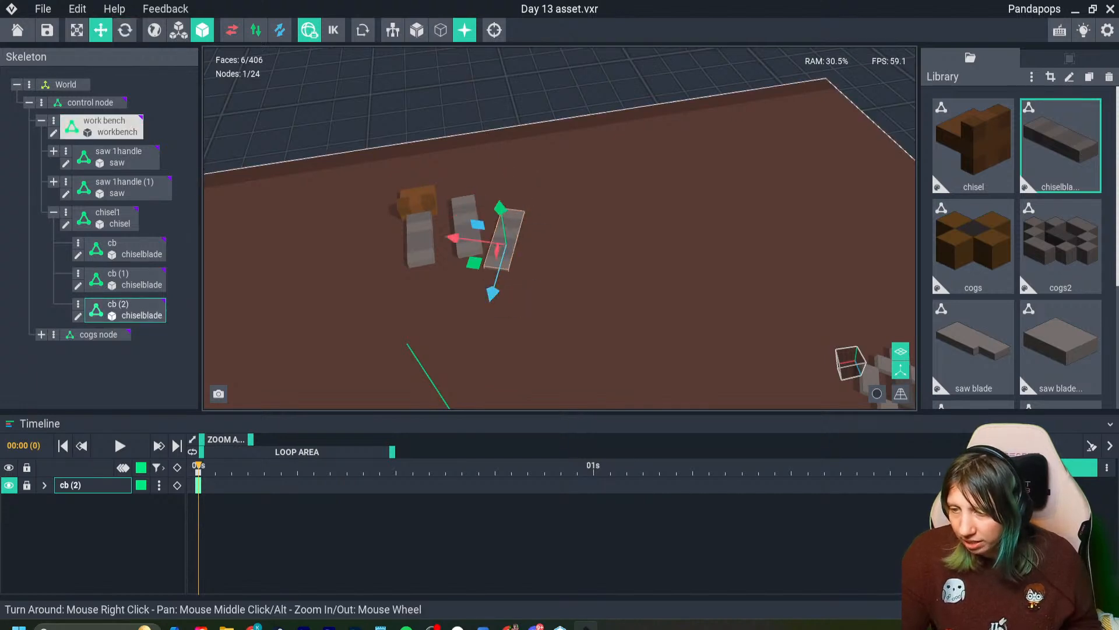
{"action": "left_click_drag", "start_coordinate": [458, 237], "coordinate": [439, 236]}
{"action": "left_click", "coordinate": [460, 291]}
- Import the paper VXM model from the Day 12 asset folder into the library
{"action": "scroll", "coordinate": [461, 291], "scroll_direction": "down", "scroll_amount": 2}
{"action": "scroll", "coordinate": [633, 243], "scroll_direction": "down", "scroll_amount": 5}
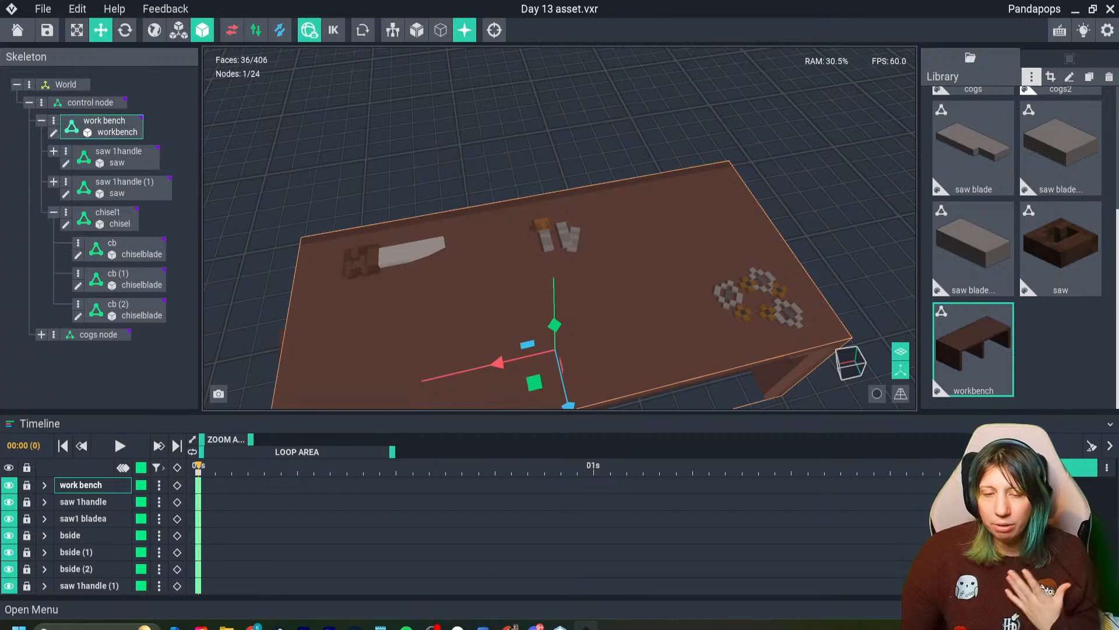
{"action": "left_click", "coordinate": [1031, 76]}
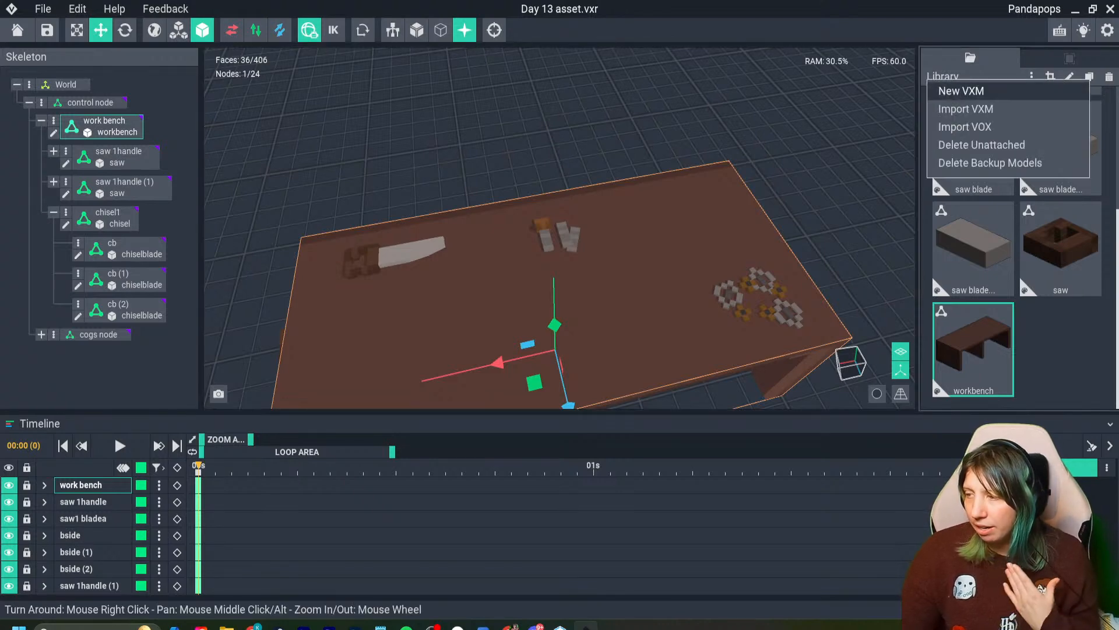
{"action": "left_click", "coordinate": [965, 109]}
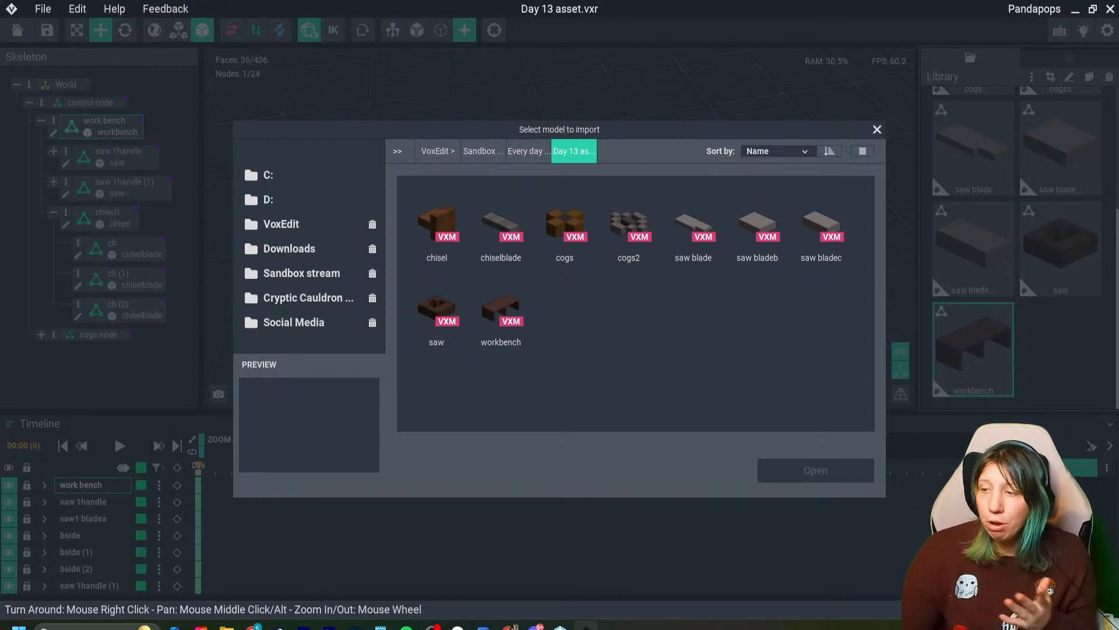
{"action": "left_click", "coordinate": [528, 151]}
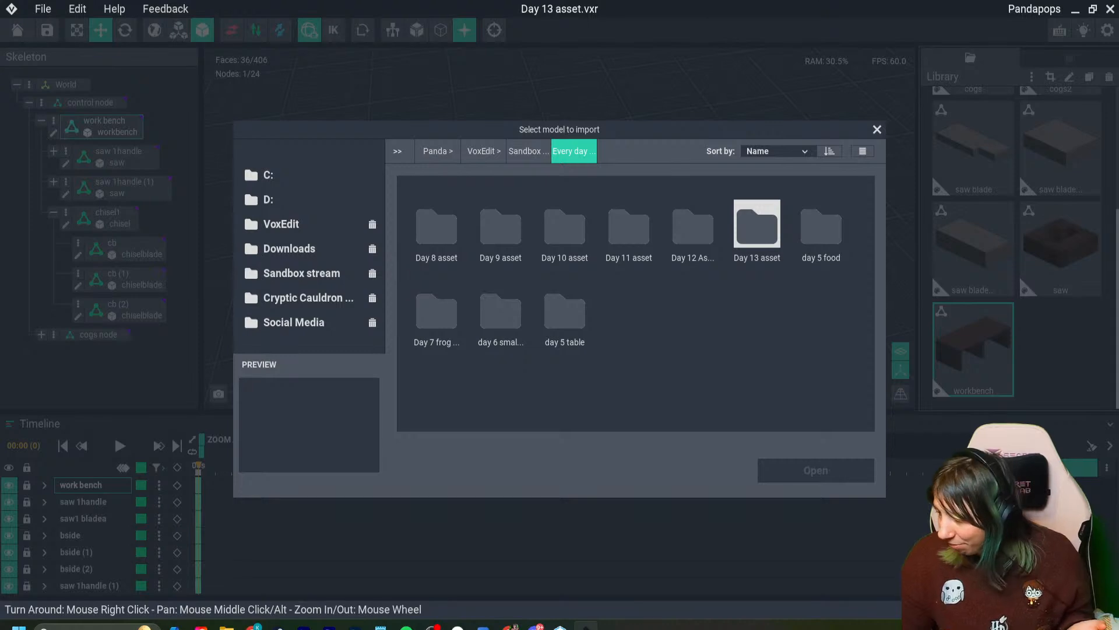
{"action": "double_click", "coordinate": [693, 227]}
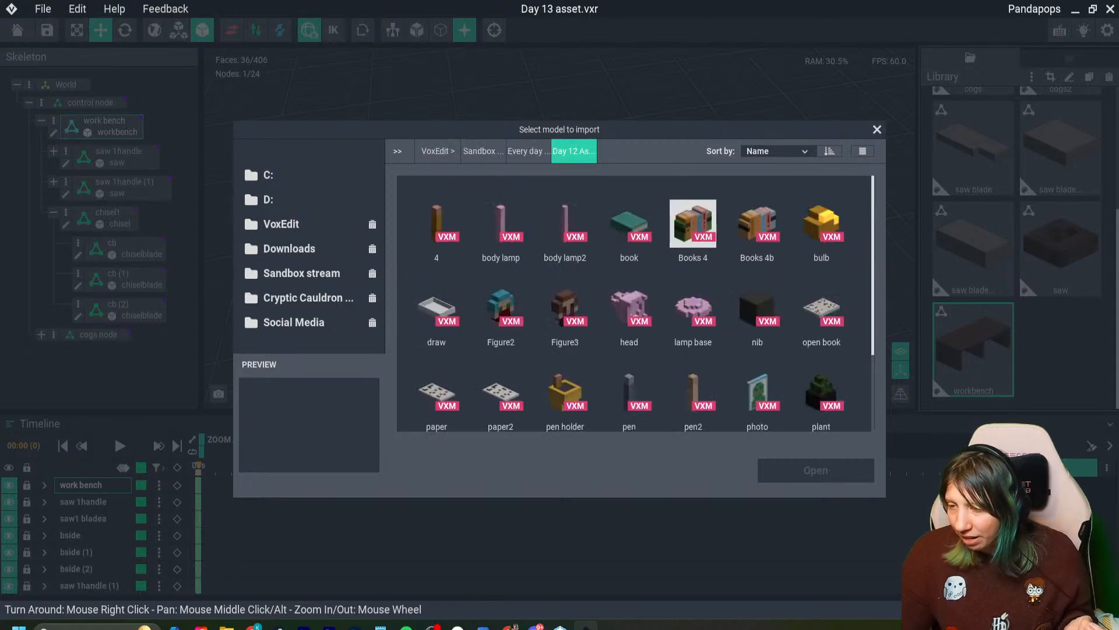
{"action": "scroll", "coordinate": [436, 286], "scroll_direction": "down", "scroll_amount": 3}
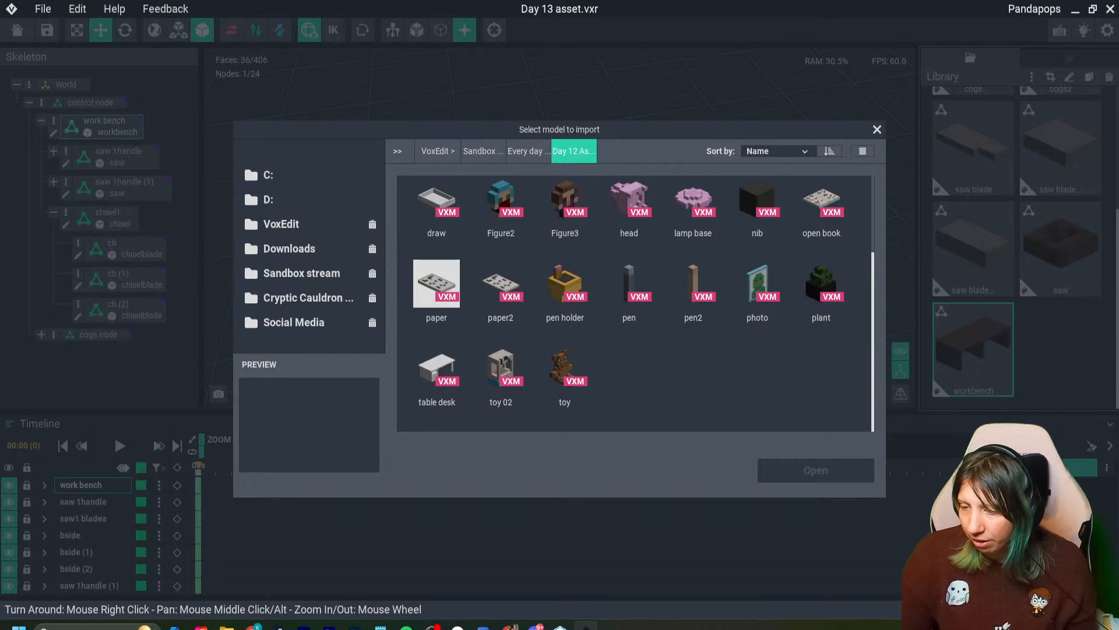
{"action": "left_click", "coordinate": [439, 285]}
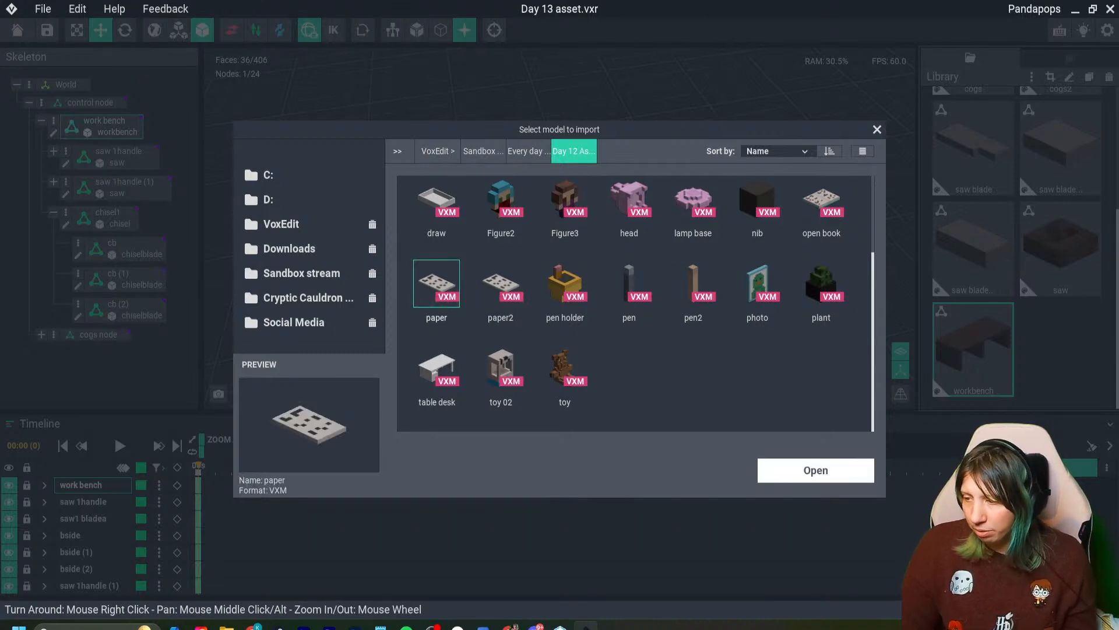
{"action": "left_click", "coordinate": [816, 470]}
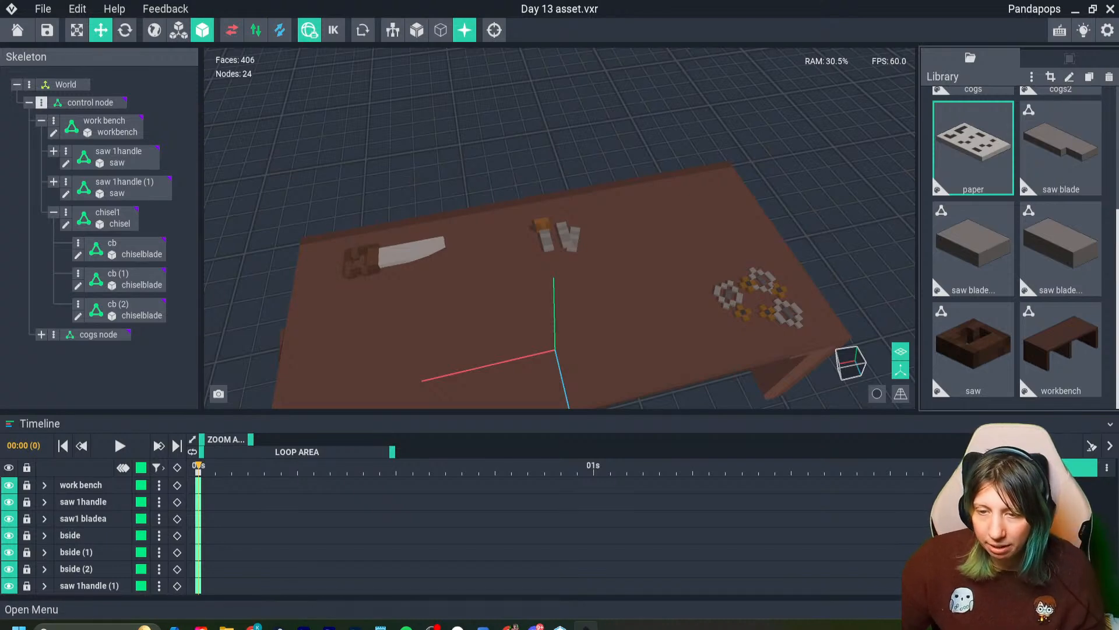
- Create a node named "paper a" under the control node and assign the paper model to it
{"action": "left_click", "coordinate": [41, 102]}
{"action": "left_click", "coordinate": [88, 114]}
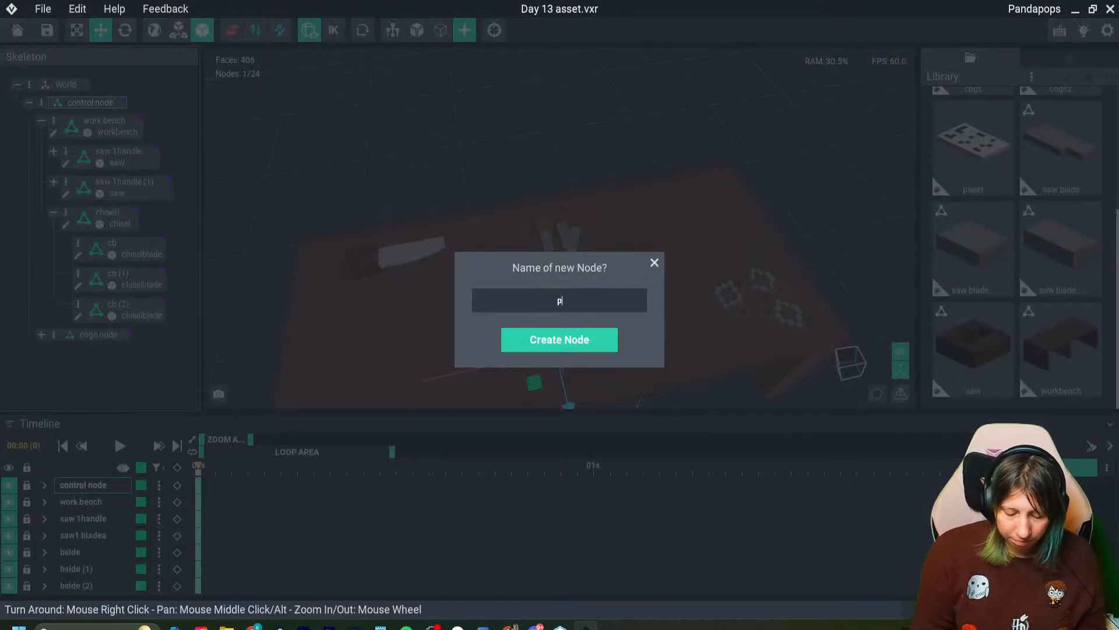
{"action": "type", "text": "paper a"}
{"action": "key", "text": "Return"}
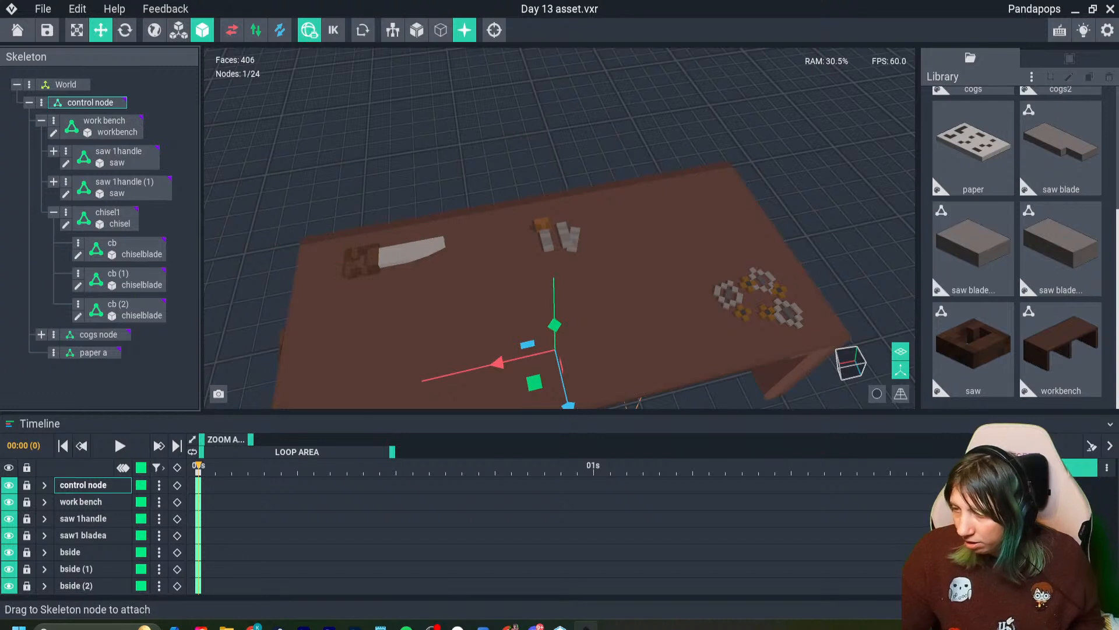
{"action": "left_click_drag", "start_coordinate": [974, 149], "coordinate": [93, 354]}
- Raise the paper onto the workbench top and move it sideways toward the cogs
{"action": "left_click_drag", "start_coordinate": [554, 324], "coordinate": [553, 257]}
{"action": "scroll", "coordinate": [560, 292], "scroll_direction": "up", "scroll_amount": 4}
{"action": "right_click_drag", "start_coordinate": [568, 321], "coordinate": [539, 283]}
{"action": "left_click_drag", "start_coordinate": [533, 282], "coordinate": [554, 384]}
{"action": "middle_click_drag", "start_coordinate": [554, 384], "coordinate": [509, 327]}
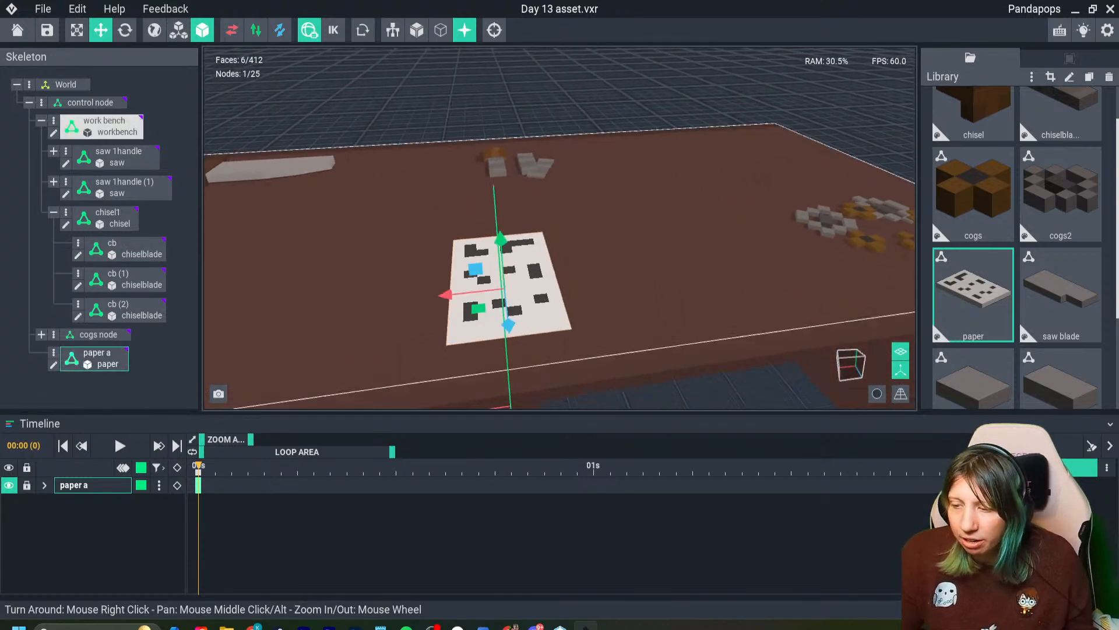
{"action": "scroll", "coordinate": [509, 327], "scroll_direction": "up", "scroll_amount": 1}
{"action": "left_click_drag", "start_coordinate": [451, 298], "coordinate": [618, 295]}
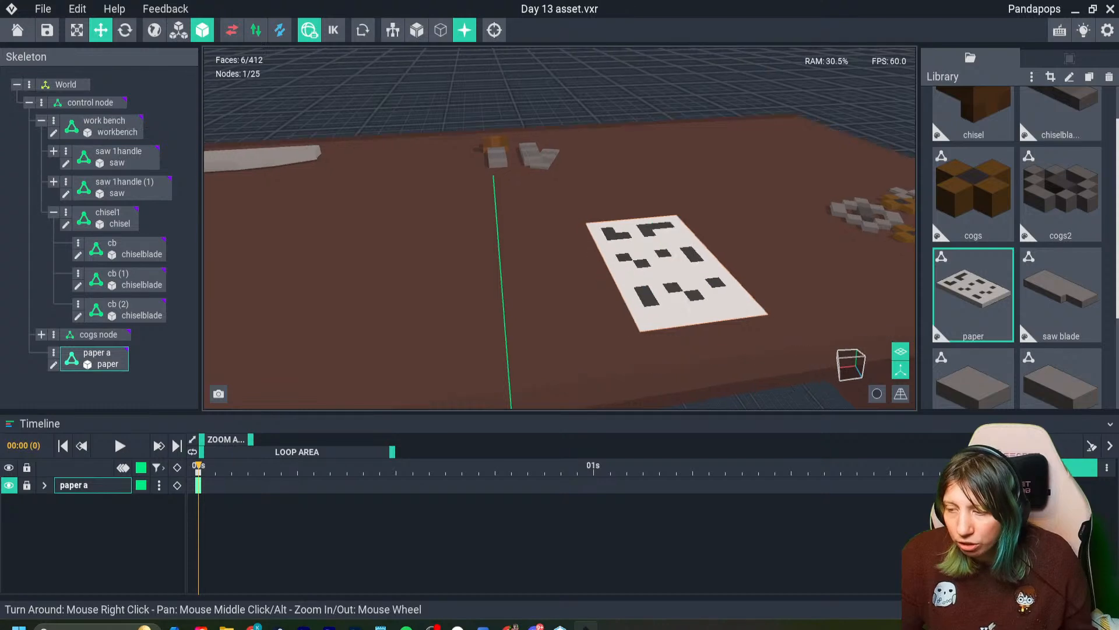
- Fine-tune the paper's height so it lies on the workbench surface, checking it from low angles
{"action": "right_click_drag", "start_coordinate": [417, 289], "coordinate": [414, 238]}
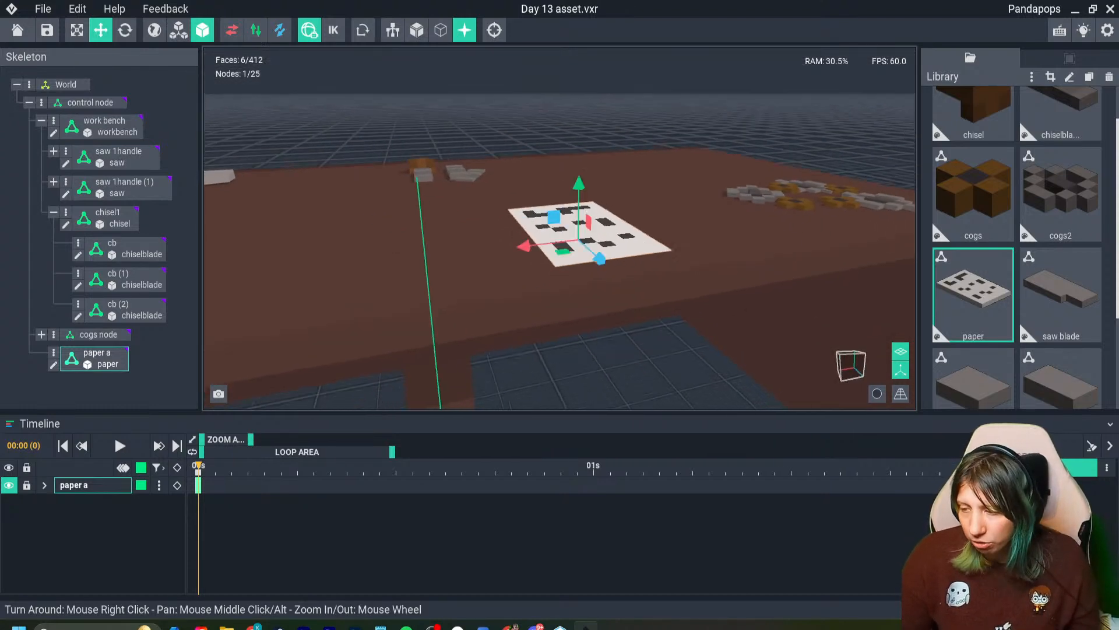
{"action": "scroll", "coordinate": [413, 237], "scroll_direction": "up", "scroll_amount": 3}
{"action": "middle_click_drag", "start_coordinate": [413, 236], "coordinate": [256, 228]}
{"action": "right_click_drag", "start_coordinate": [256, 228], "coordinate": [241, 215]}
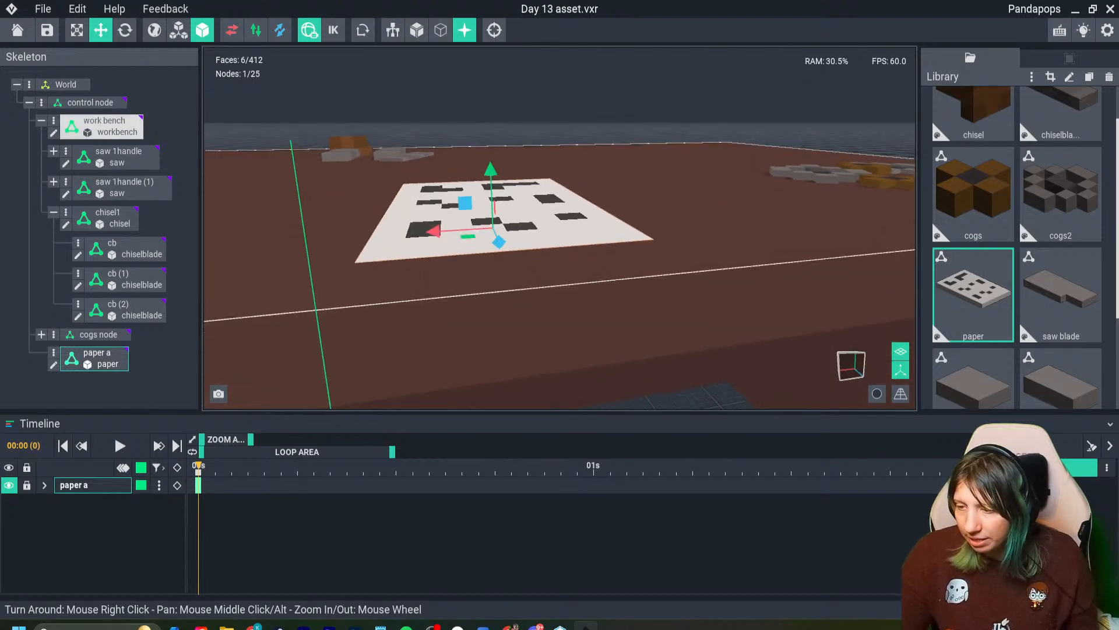
{"action": "left_click_drag", "start_coordinate": [490, 172], "coordinate": [490, 171]}
{"action": "right_click_drag", "start_coordinate": [488, 192], "coordinate": [438, 245]}
{"action": "middle_click_drag", "start_coordinate": [437, 244], "coordinate": [338, 250]}
{"action": "right_click_drag", "start_coordinate": [327, 262], "coordinate": [312, 237]}
{"action": "middle_click_drag", "start_coordinate": [407, 321], "coordinate": [495, 305]}
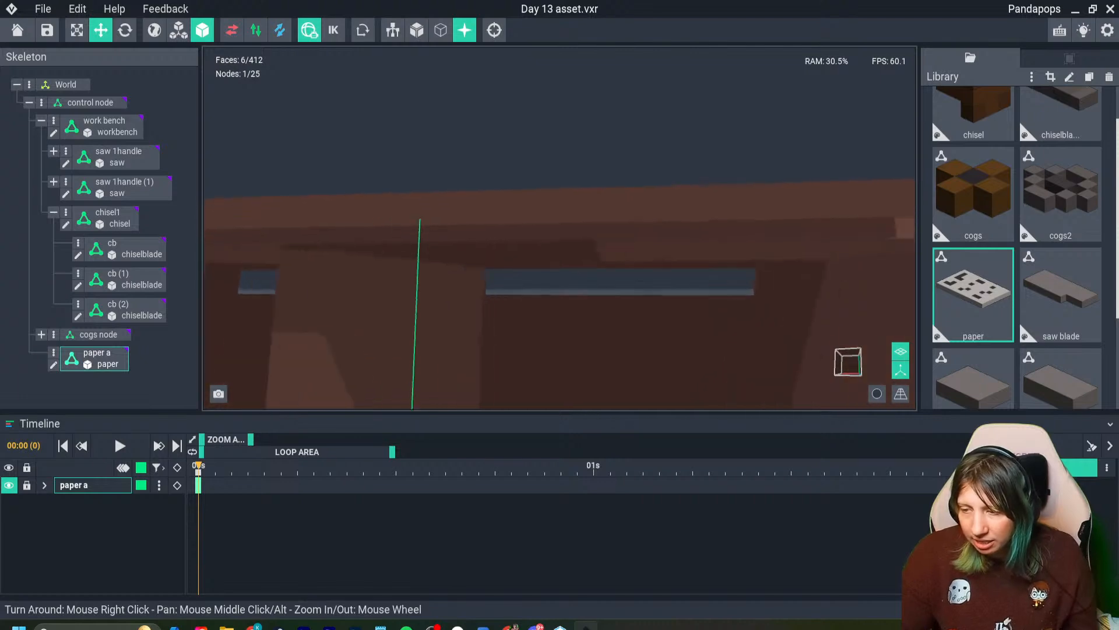
- Move the paper toward the back of the workbench and sideways, between the chisel blades and the cogs
{"action": "right_click_drag", "start_coordinate": [496, 305], "coordinate": [523, 403]}
{"action": "middle_click_drag", "start_coordinate": [522, 403], "coordinate": [513, 352]}
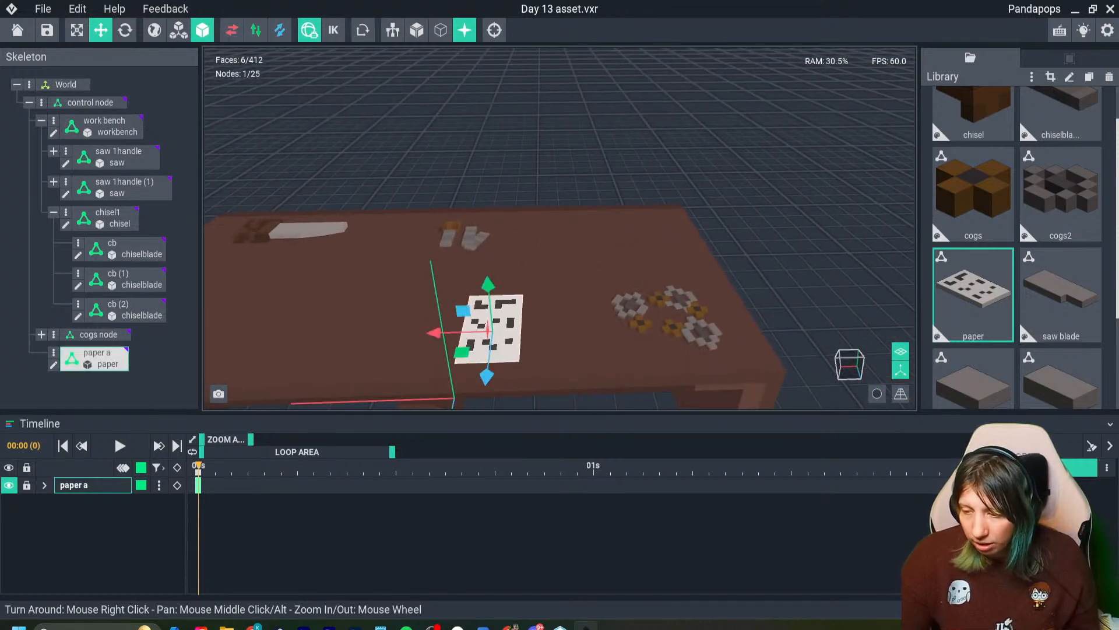
{"action": "mouse_move", "coordinate": [488, 377]}
{"action": "type", "text": "0"}
{"action": "key", "text": "Return"}
{"action": "left_click_drag", "start_coordinate": [496, 310], "coordinate": [497, 296]}
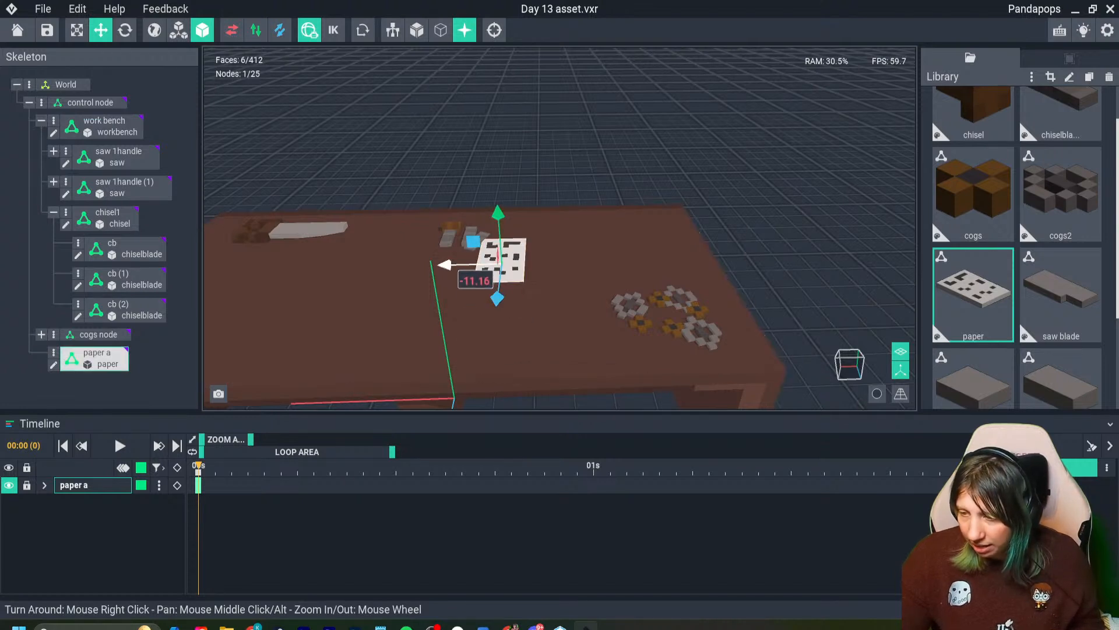
{"action": "left_click_drag", "start_coordinate": [445, 264], "coordinate": [498, 264]}
- Duplicate the paper, rotate the copy at an angle, and offset its height slightly so the two sheets overlap
{"action": "key", "text": "ctrl+d"}
{"action": "left_click", "coordinate": [125, 30]}
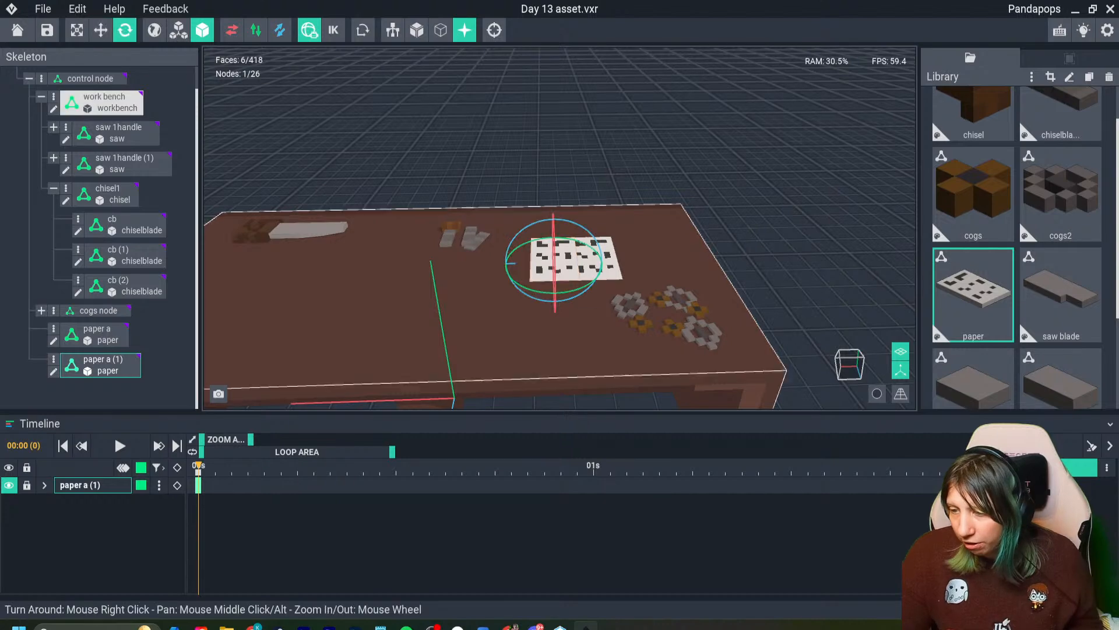
{"action": "left_click", "coordinate": [101, 29]}
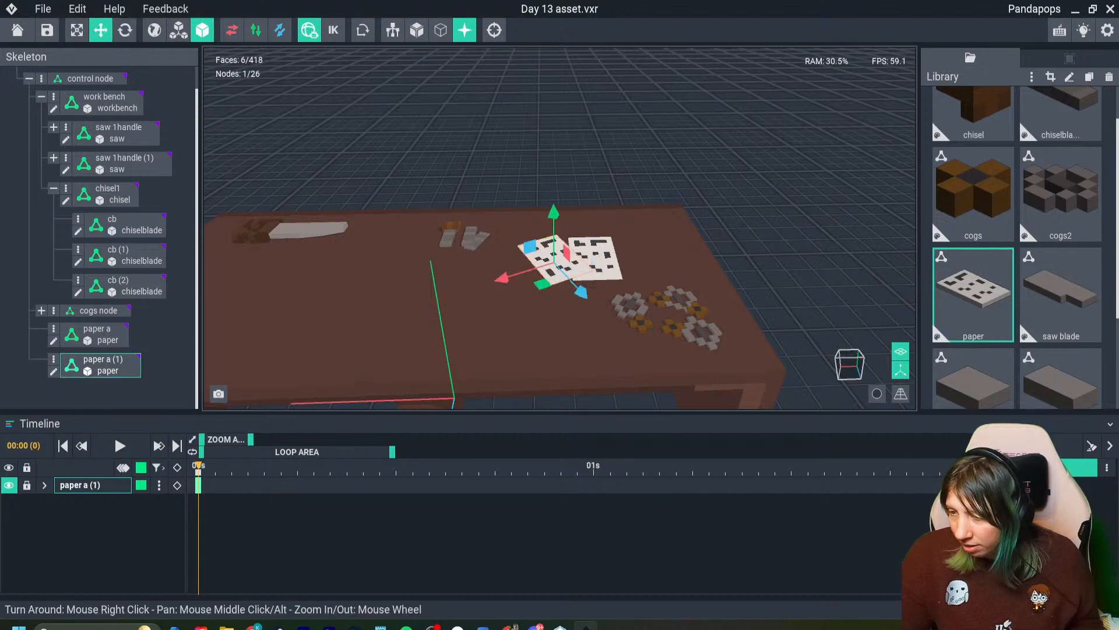
{"action": "left_click_drag", "start_coordinate": [553, 213], "coordinate": [553, 215]}
- Fine-tune the original sheet's height and the rotated copy's position so the overlapping papers sit cleanly on the workbench
{"action": "scroll", "coordinate": [554, 256], "scroll_direction": "up", "scroll_amount": 6}
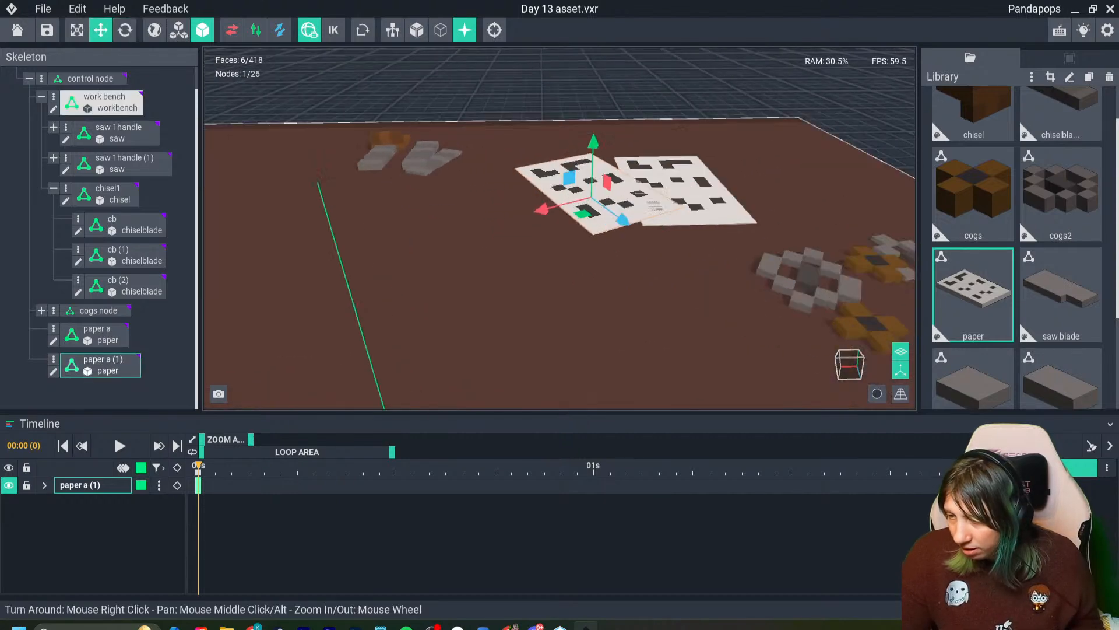
{"action": "left_click", "coordinate": [553, 257]}
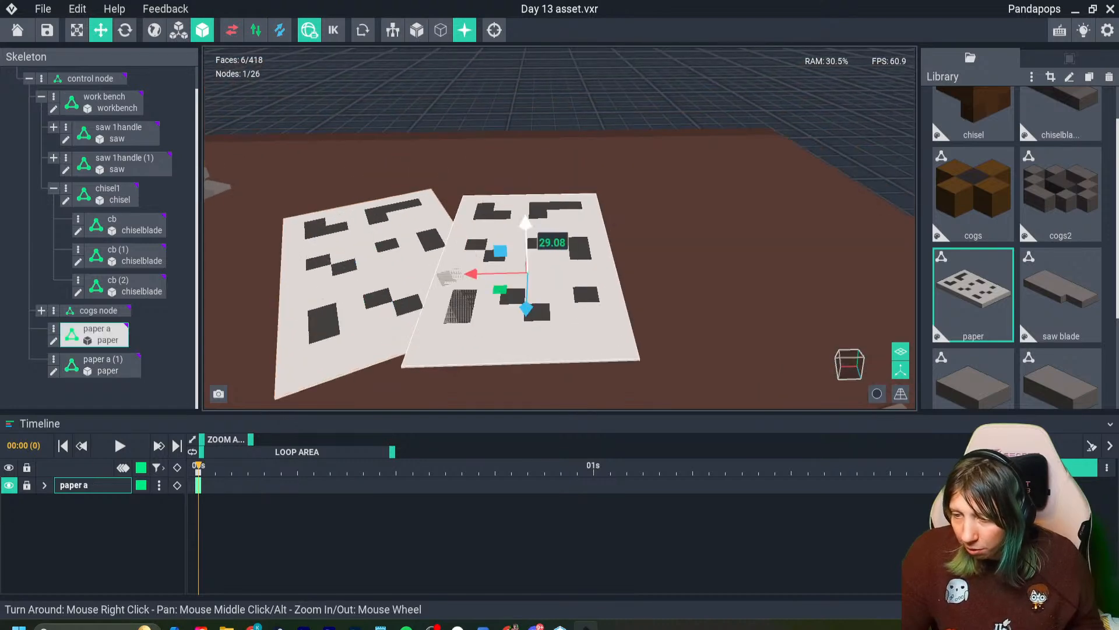
{"action": "left_click_drag", "start_coordinate": [525, 224], "coordinate": [526, 221]}
{"action": "right_click_drag", "start_coordinate": [526, 280], "coordinate": [540, 247]}
{"action": "scroll", "coordinate": [539, 248], "scroll_direction": "down", "scroll_amount": 2}
{"action": "left_click", "coordinate": [445, 201]}
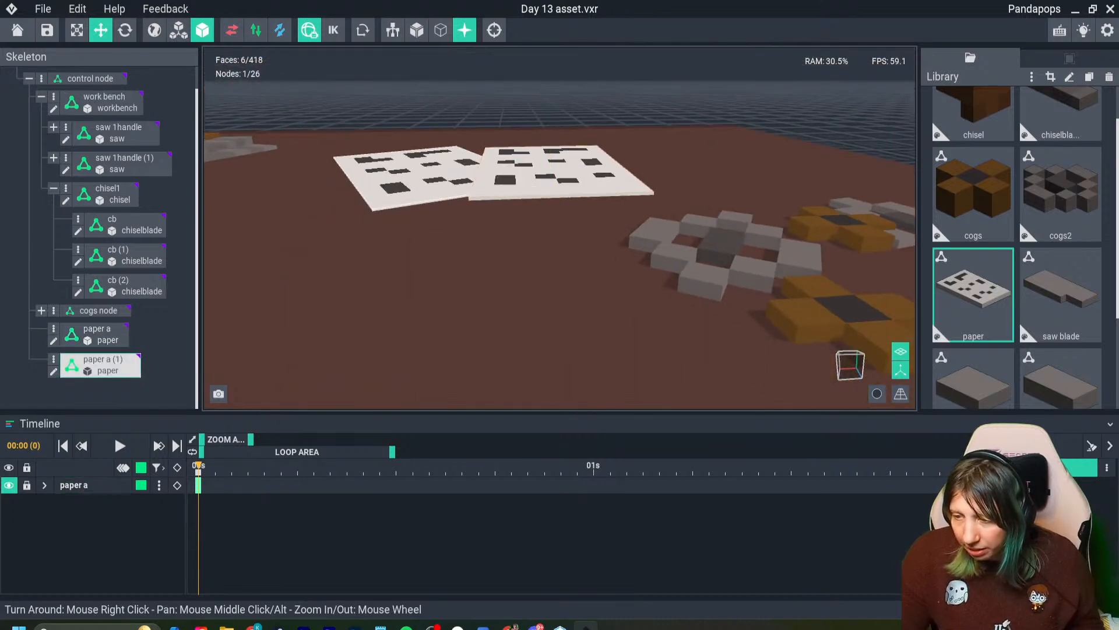
{"action": "left_click_drag", "start_coordinate": [448, 199], "coordinate": [466, 213]}
{"action": "right_click_drag", "start_coordinate": [449, 332], "coordinate": [388, 402]}
{"action": "scroll", "coordinate": [443, 350], "scroll_direction": "down", "scroll_amount": 2}
{"action": "right_click_drag", "start_coordinate": [435, 365], "coordinate": [373, 344]}
{"action": "scroll", "coordinate": [415, 322], "scroll_direction": "down", "scroll_amount": 2}
{"action": "middle_click_drag", "start_coordinate": [373, 344], "coordinate": [426, 385]}
{"action": "scroll", "coordinate": [425, 385], "scroll_direction": "down", "scroll_amount": 2}
{"action": "scroll", "coordinate": [501, 396], "scroll_direction": "down", "scroll_amount": 2}
{"action": "right_click_drag", "start_coordinate": [503, 406], "coordinate": [502, 392]}
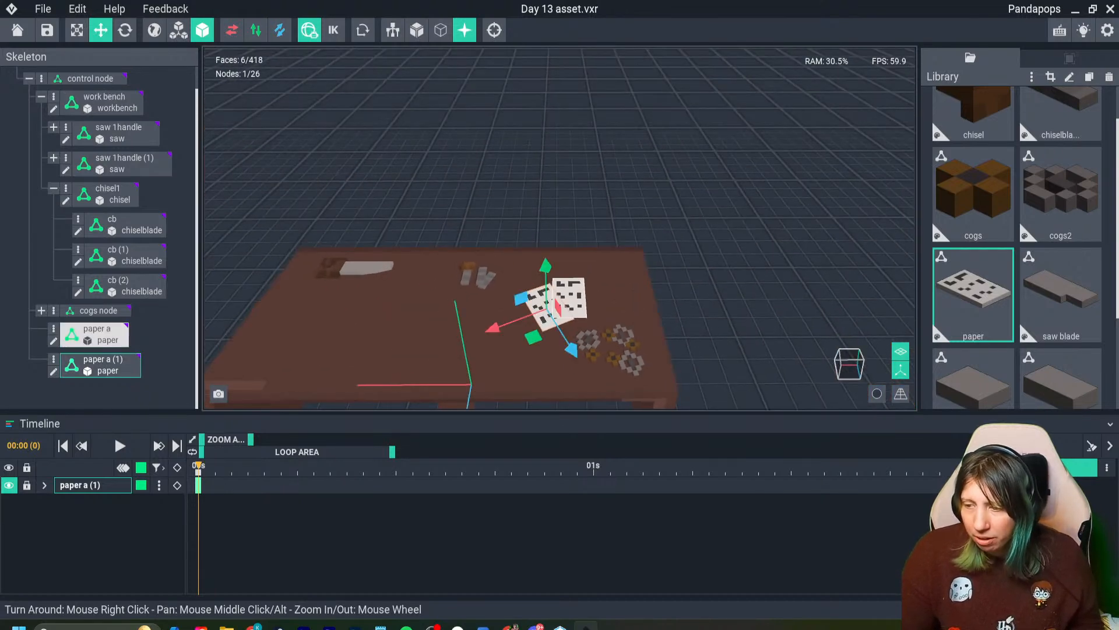
- Open the paper model for editing, sample its off-white colour and shift it to a warmer beige, #E7CDBF
{"action": "left_click", "coordinate": [973, 294]}
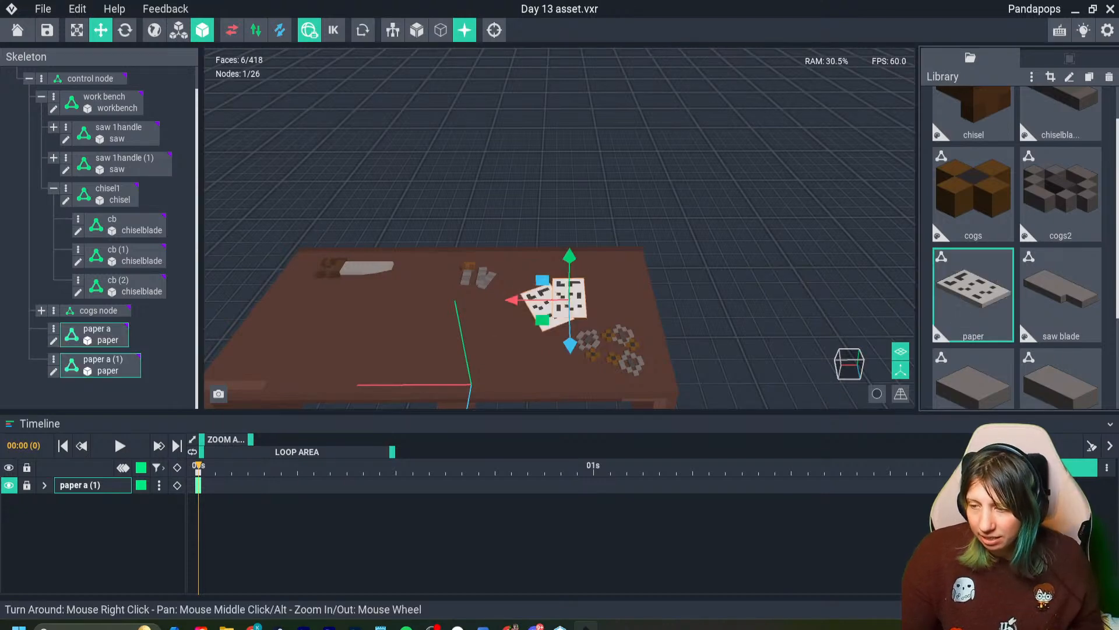
{"action": "left_click", "coordinate": [572, 302]}
{"action": "double_click", "coordinate": [573, 302]}
{"action": "right_click_drag", "start_coordinate": [569, 326], "coordinate": [551, 376]}
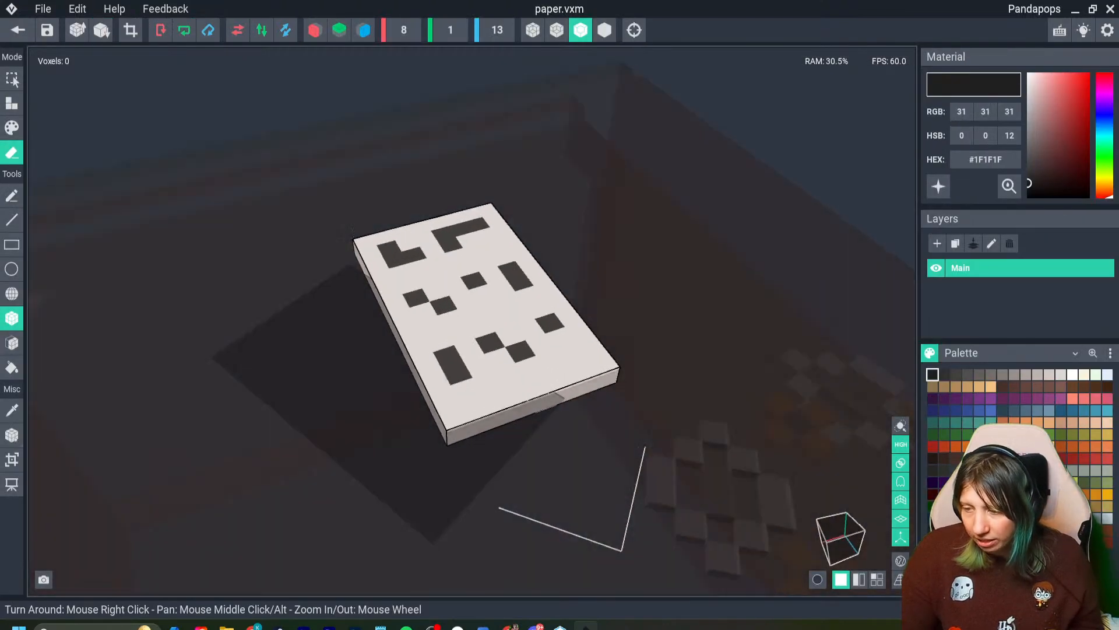
{"action": "scroll", "coordinate": [546, 382], "scroll_direction": "up", "scroll_amount": 1}
{"action": "key", "text": "i"}
{"action": "left_click", "coordinate": [551, 355]}
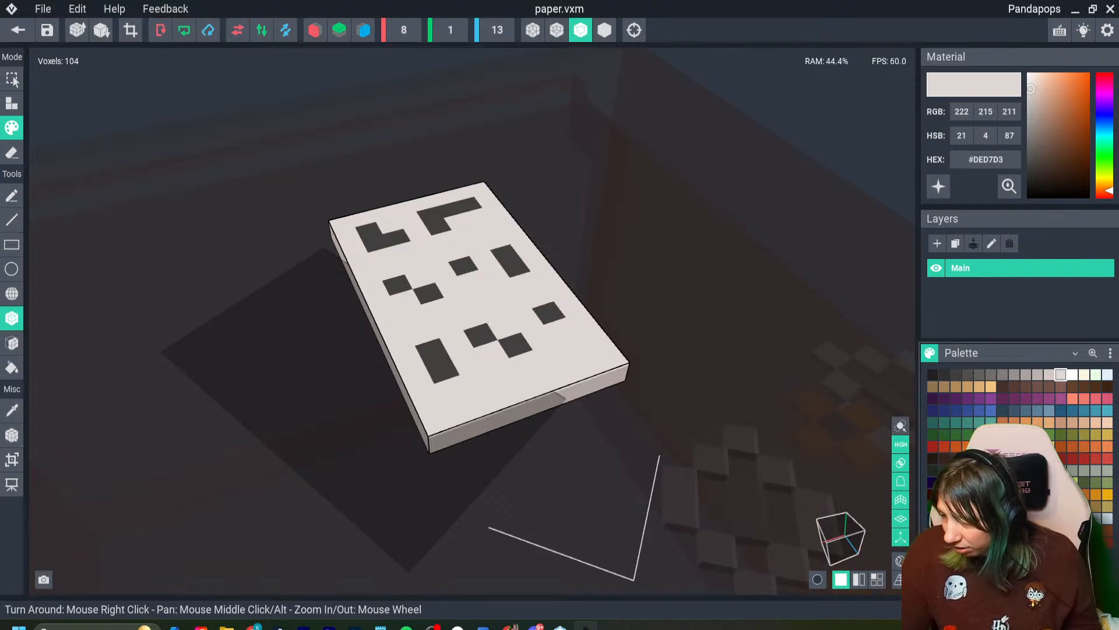
{"action": "left_click", "coordinate": [1038, 85]}
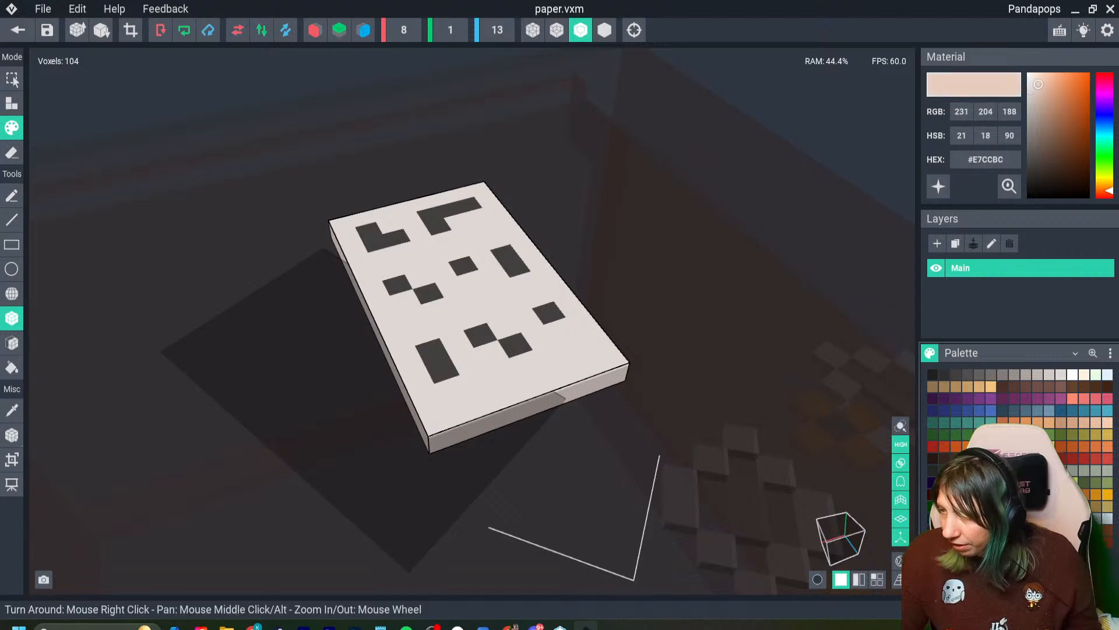
{"action": "left_click_drag", "start_coordinate": [1039, 84], "coordinate": [1038, 85]}
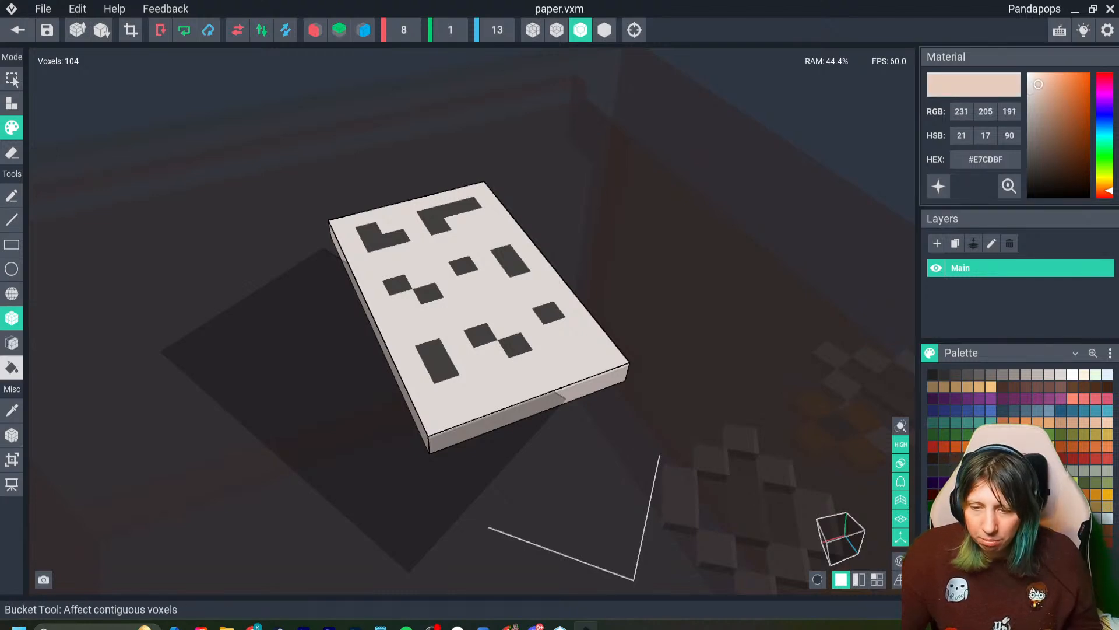
- Bucket-fill the paper's background with the beige, then return to the project, saving the model
{"action": "left_click", "coordinate": [12, 368]}
{"action": "left_click", "coordinate": [426, 341]}
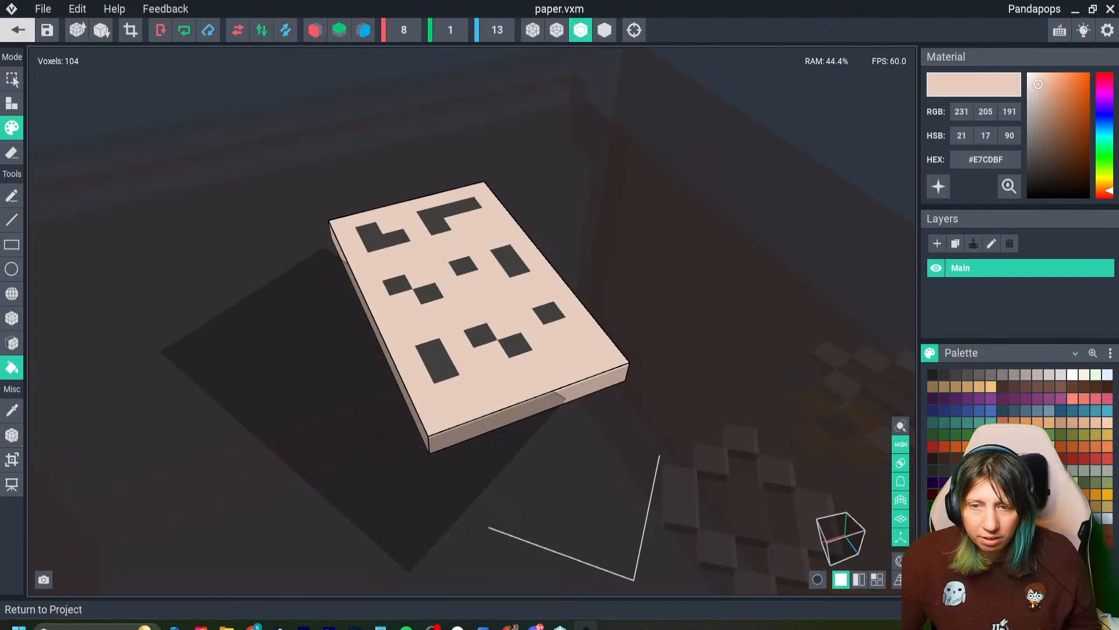
{"action": "left_click", "coordinate": [17, 30]}
{"action": "left_click", "coordinate": [438, 229]}
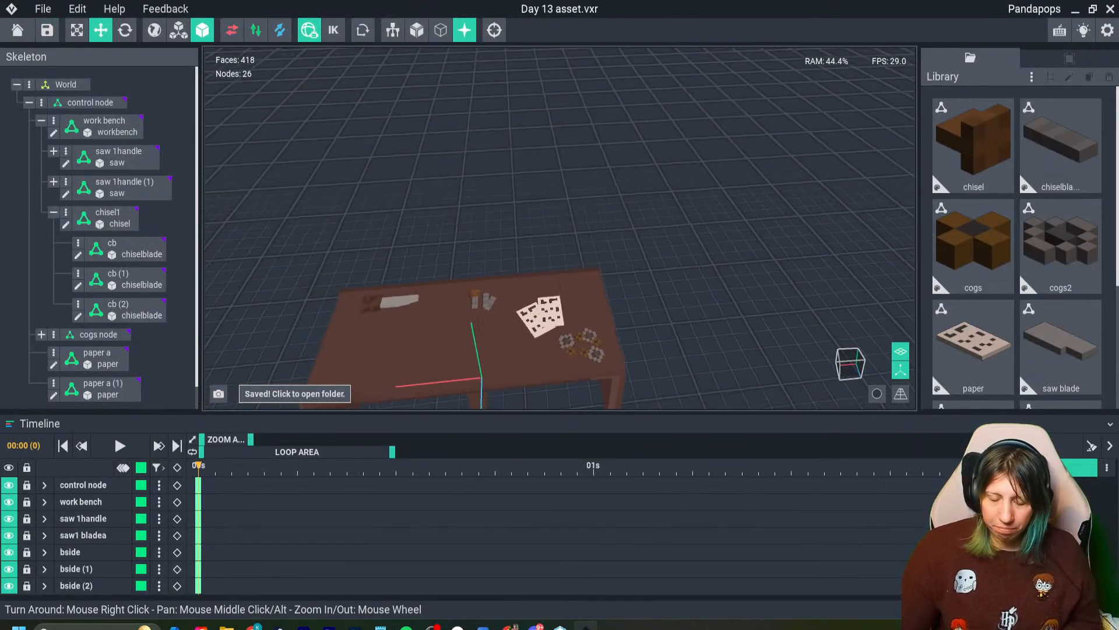
- Clone the paper model in the library under the name "paperb"
{"action": "middle_click_drag", "start_coordinate": [542, 347], "coordinate": [548, 303]}
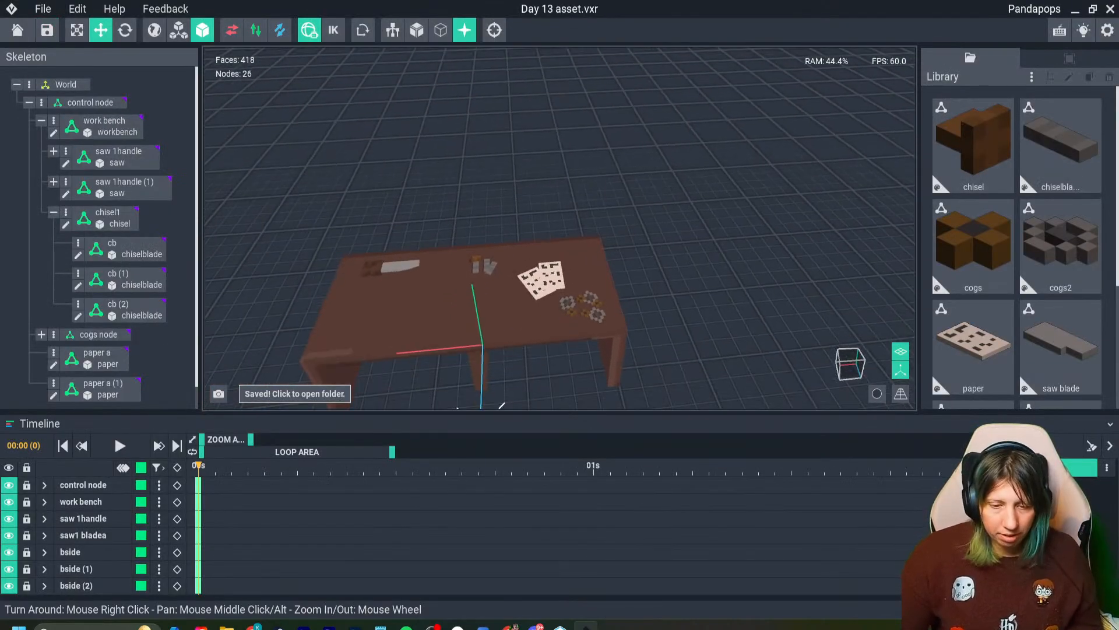
{"action": "scroll", "coordinate": [548, 304], "scroll_direction": "up", "scroll_amount": 4}
{"action": "left_click", "coordinate": [974, 347]}
{"action": "key", "text": "ctrl+d"}
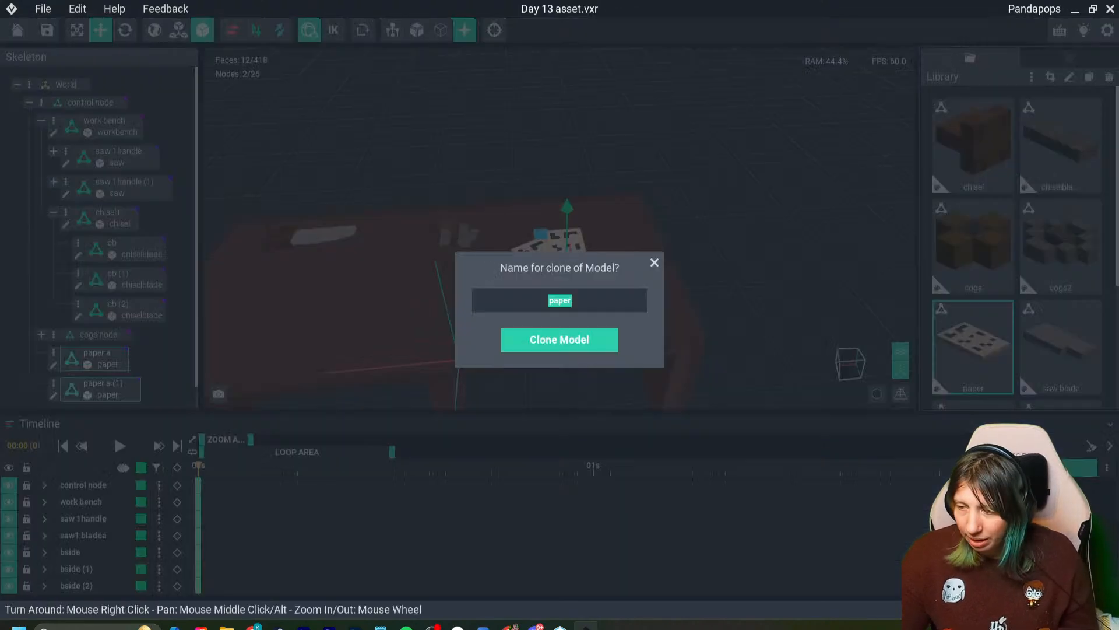
{"action": "type", "text": "b"}
{"action": "key", "text": "Return"}
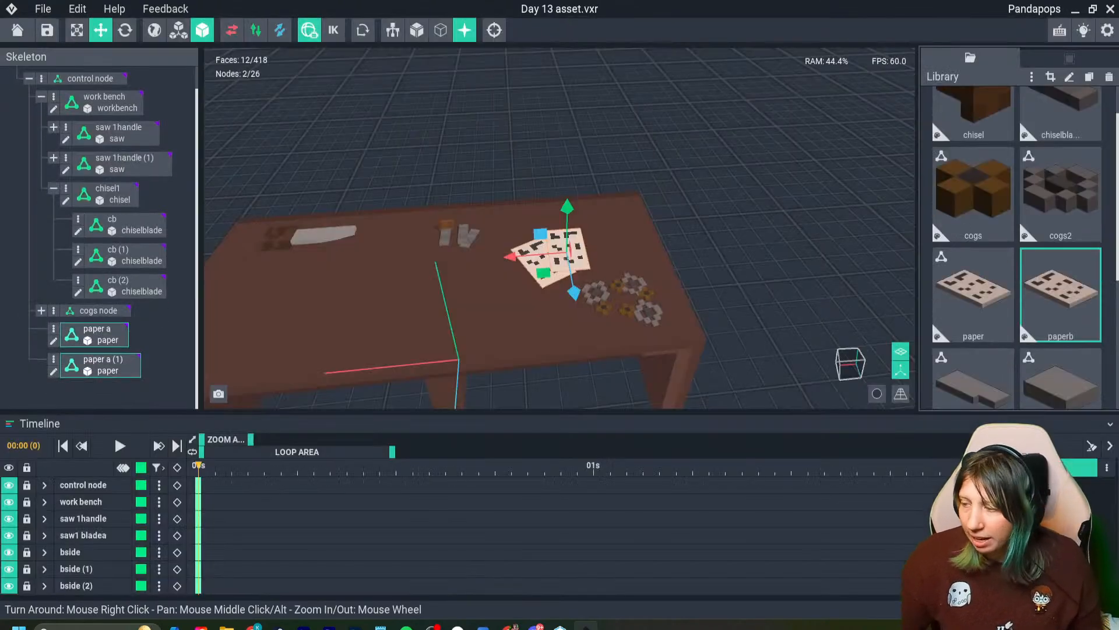
- Open the paperb model, sample its beige #E7CDBF and fill over the dark L-shaped mark beside the paper's upper right corner
{"action": "double_click", "coordinate": [1061, 294]}
{"action": "right_click_drag", "start_coordinate": [519, 356], "coordinate": [513, 396]}
{"action": "scroll", "coordinate": [513, 326], "scroll_direction": "up", "scroll_amount": 3}
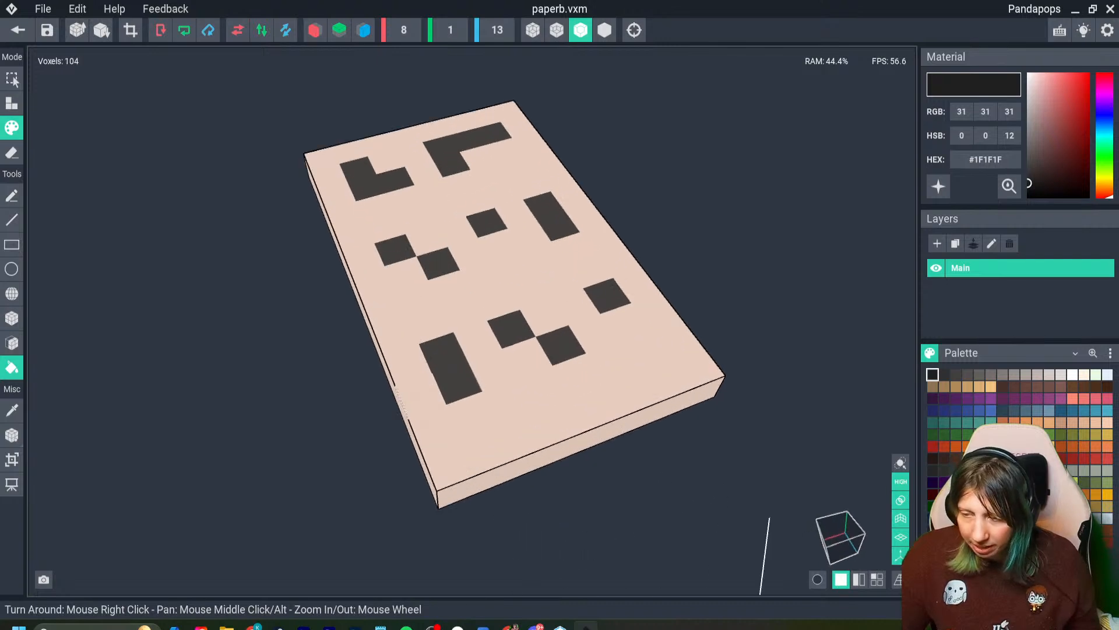
{"action": "middle_click_drag", "start_coordinate": [519, 157], "coordinate": [488, 276]}
{"action": "left_click", "coordinate": [443, 266], "text": "alt"}
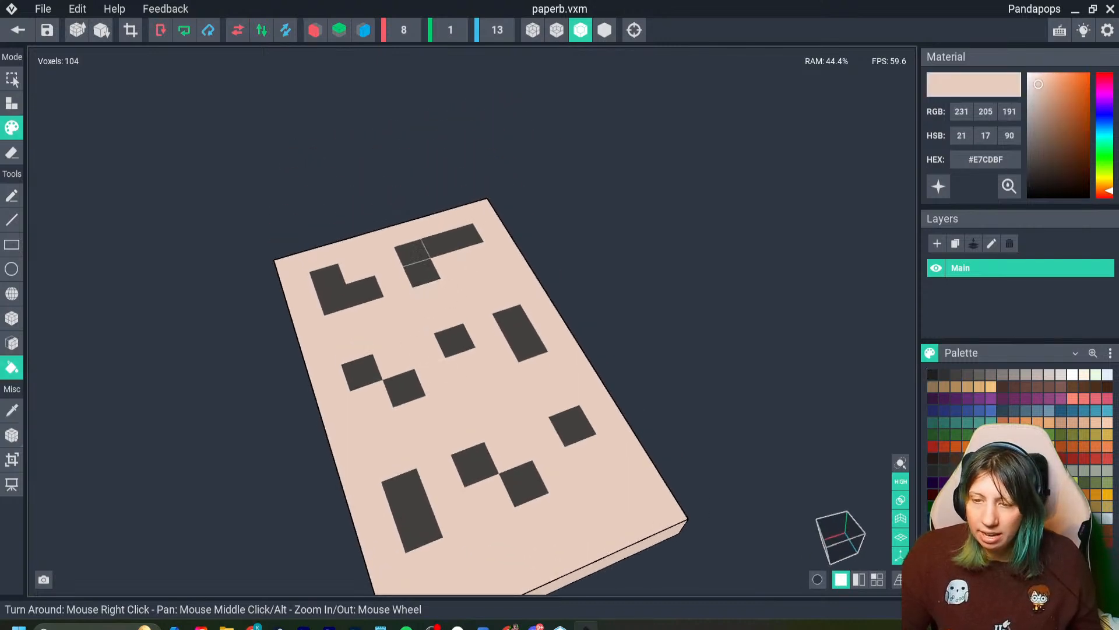
{"action": "left_click", "coordinate": [465, 237]}
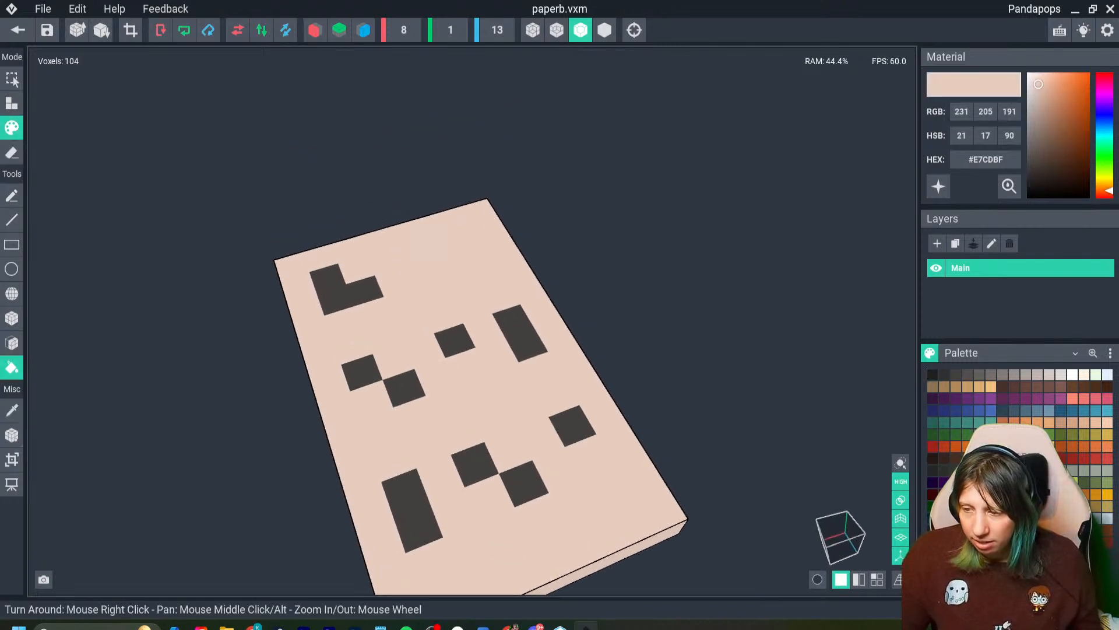
- Paint individual dark voxels in the middle and lower left of the sheet beige to break up the writing pattern
{"action": "left_click", "coordinate": [12, 319]}
{"action": "left_click", "coordinate": [404, 388]}
{"action": "left_click", "coordinate": [455, 340]}
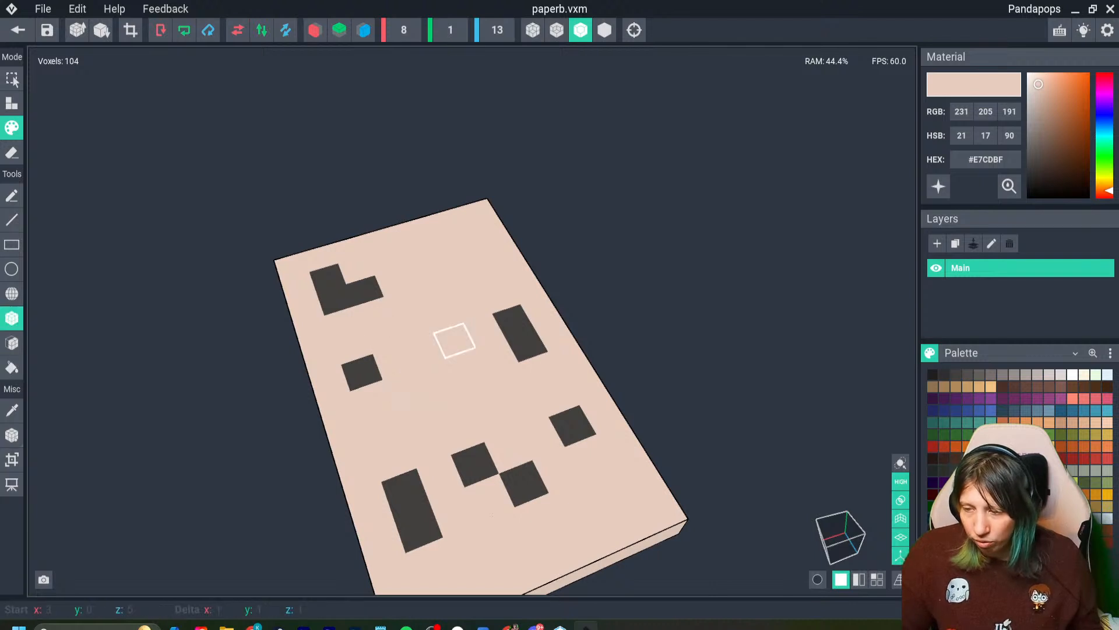
{"action": "left_click", "coordinate": [418, 525]}
{"action": "left_click", "coordinate": [476, 464]}
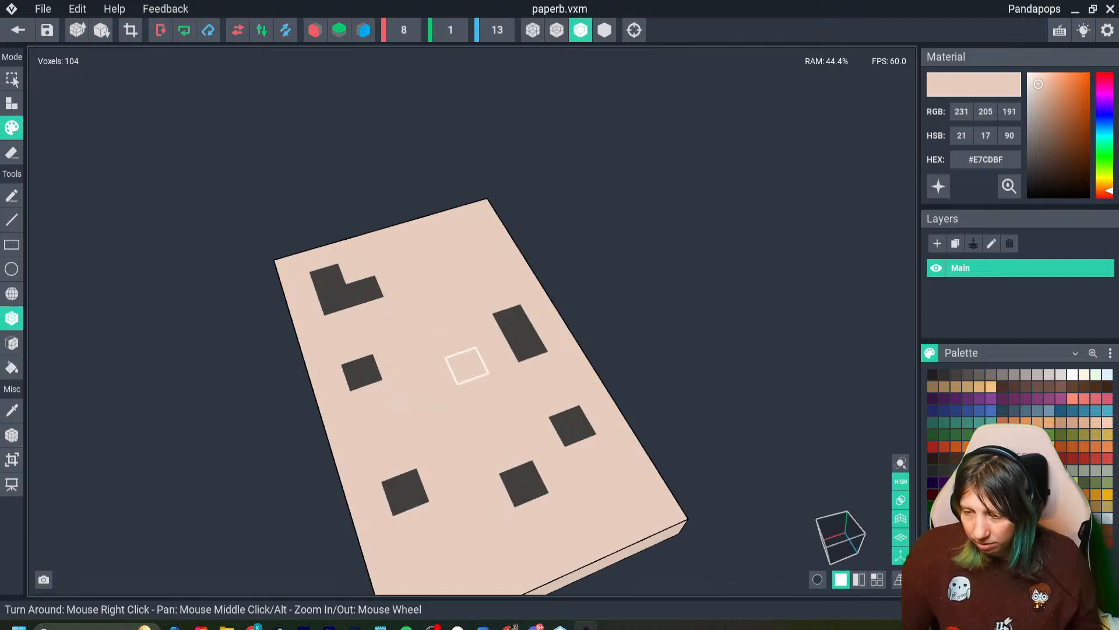
- Sample the dark grey #423F3E and paint new writing marks across the top, middle and lower part of the sheet
{"action": "left_click", "coordinate": [362, 290], "text": "alt"}
{"action": "left_click", "coordinate": [373, 308]}
{"action": "left_click", "coordinate": [420, 274]}
{"action": "left_click", "coordinate": [449, 263]}
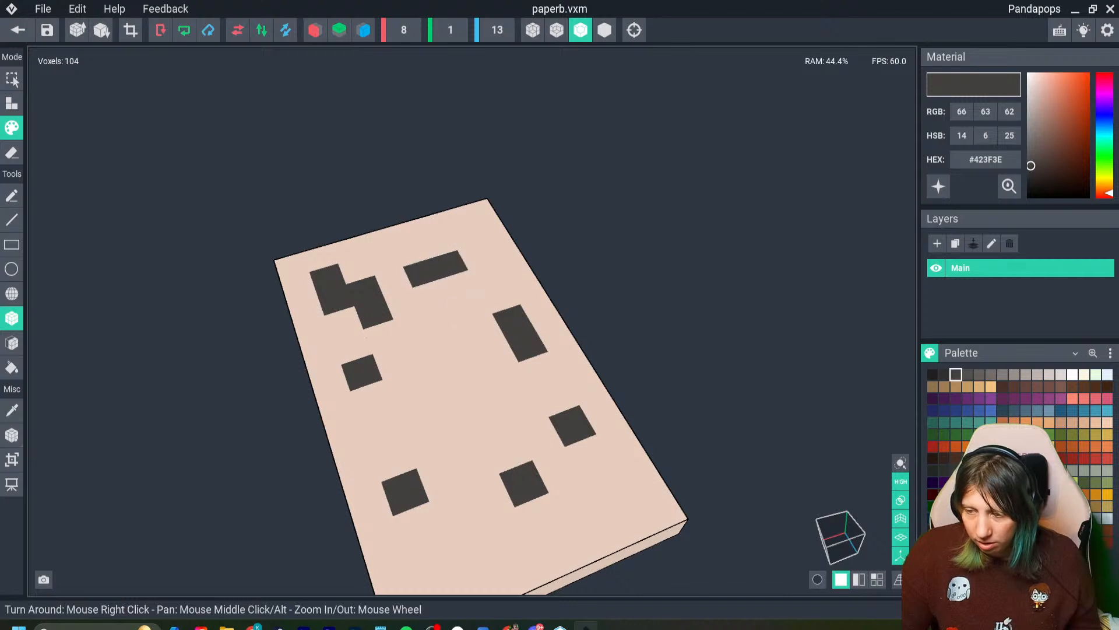
{"action": "left_click", "coordinate": [433, 295]}
{"action": "left_click", "coordinate": [382, 428]}
{"action": "left_click", "coordinate": [416, 416]}
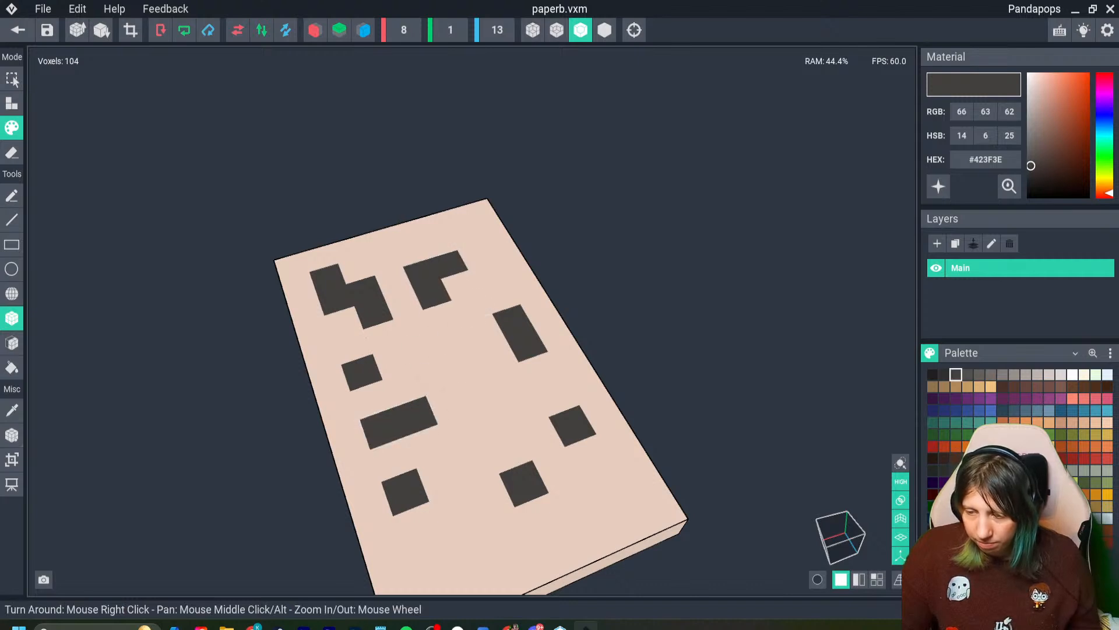
{"action": "left_click", "coordinate": [436, 377]}
{"action": "left_click", "coordinate": [510, 381]}
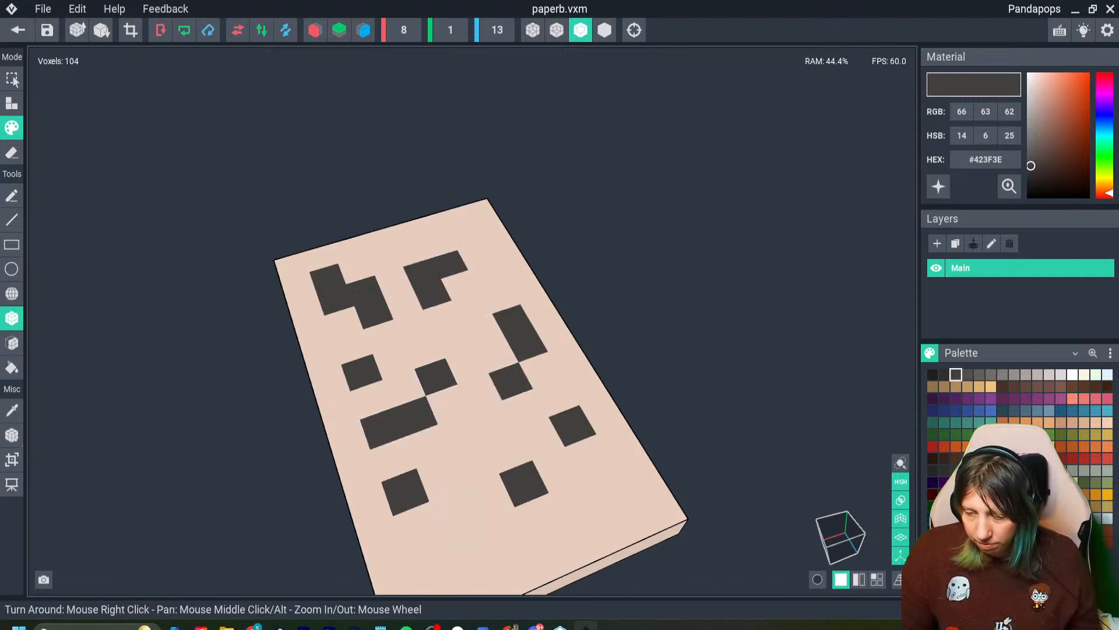
{"action": "left_click_drag", "start_coordinate": [454, 512], "coordinate": [490, 498]}
- Save the paperb model and return to the project
{"action": "scroll", "coordinate": [455, 511], "scroll_direction": "down", "scroll_amount": 5}
{"action": "key", "text": "ctrl+s"}
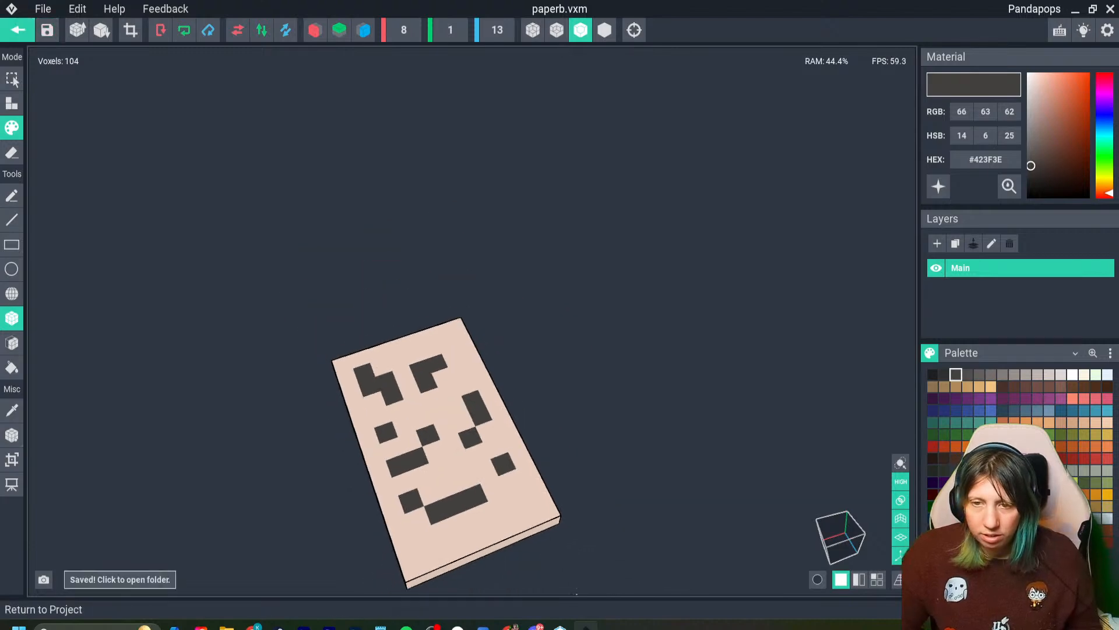
{"action": "left_click", "coordinate": [17, 30]}
{"action": "left_click", "coordinate": [437, 230]}
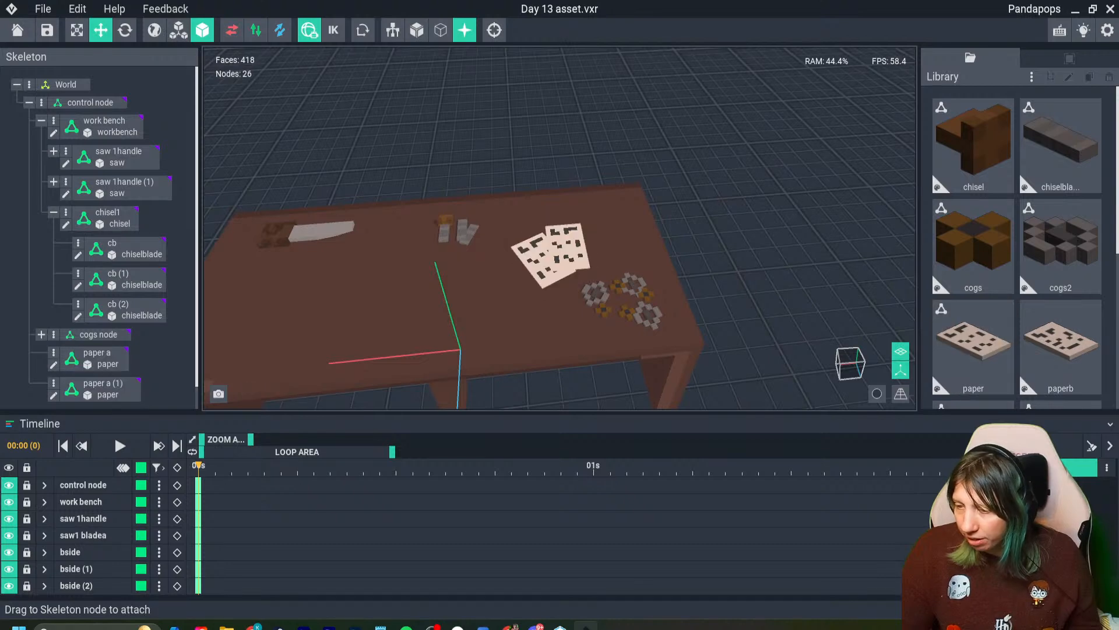
- Assign the paperb model to the rotated sheet, "paper a (1)", and check the two papers side by side
{"action": "left_click_drag", "start_coordinate": [1061, 347], "coordinate": [543, 262]}
{"action": "scroll", "coordinate": [525, 303], "scroll_direction": "up", "scroll_amount": 1}
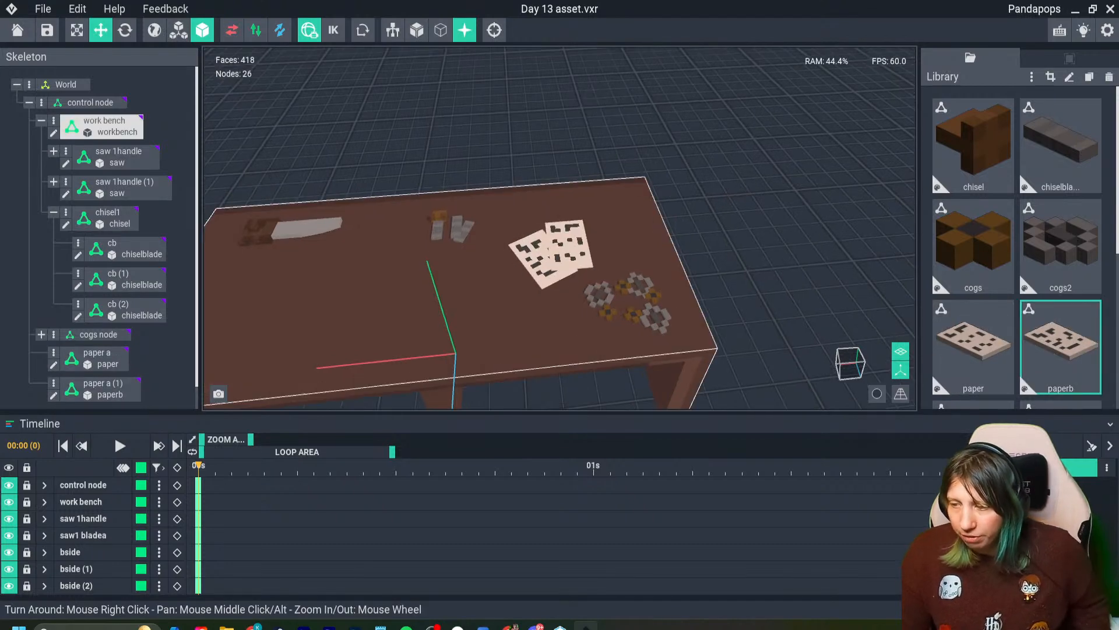
{"action": "scroll", "coordinate": [621, 306], "scroll_direction": "up", "scroll_amount": 4}
{"action": "scroll", "coordinate": [624, 309], "scroll_direction": "down", "scroll_amount": 3}
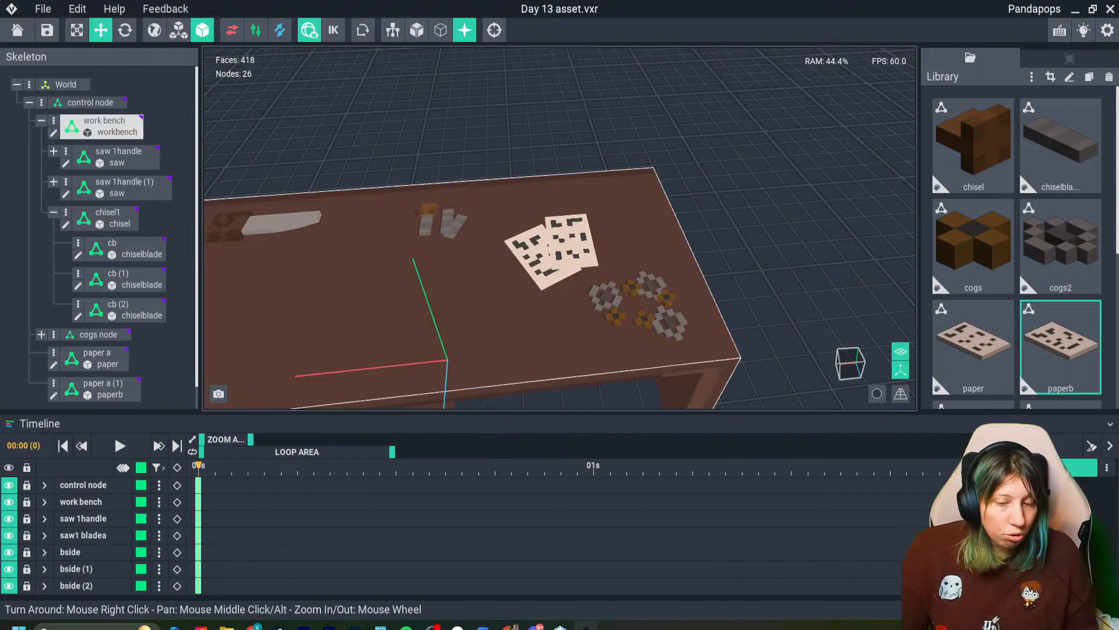
{"action": "scroll", "coordinate": [500, 403], "scroll_direction": "down", "scroll_amount": 4}
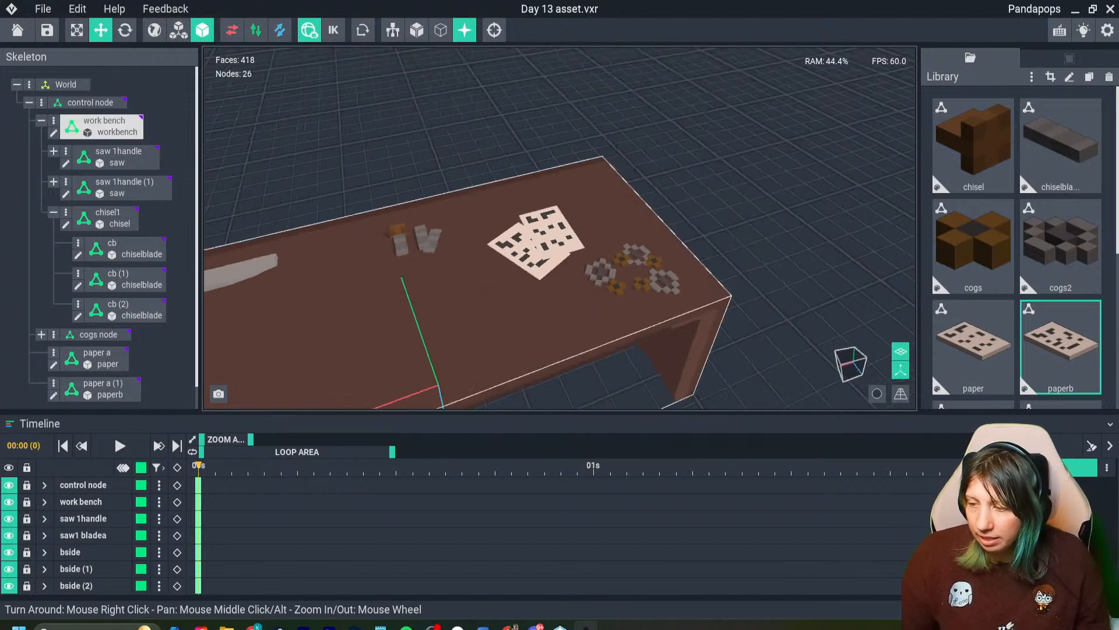
- Deselect everything, hide the viewport's axis lines and review the whole dressed workbench
{"action": "left_click", "coordinate": [729, 233]}
{"action": "left_click", "coordinate": [900, 370]}
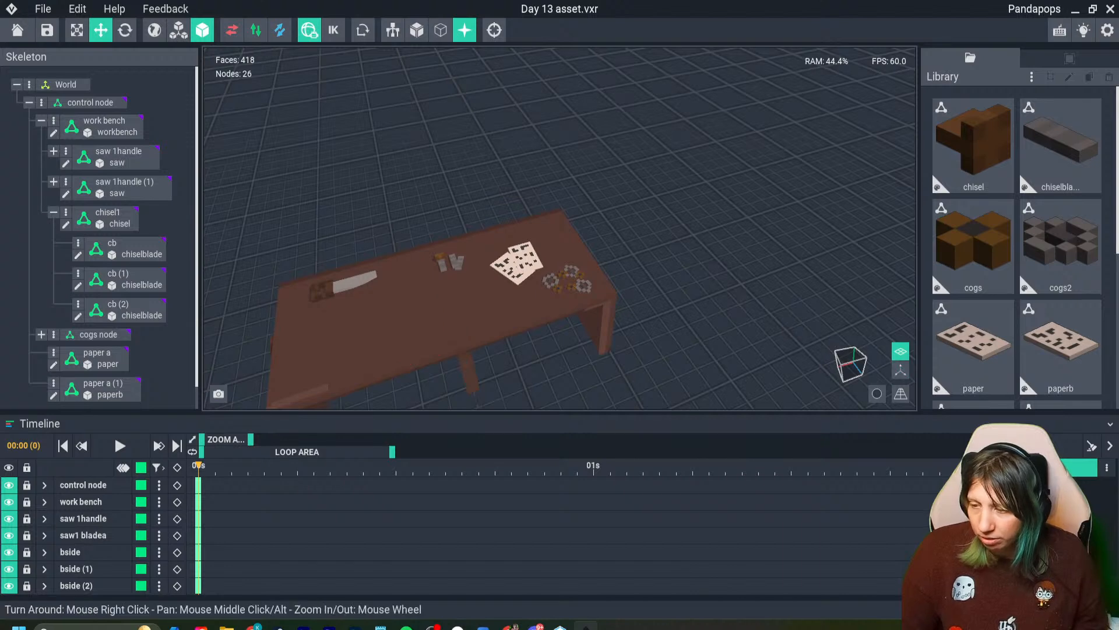
{"action": "right_click_drag", "start_coordinate": [758, 303], "coordinate": [756, 263]}
{"action": "scroll", "coordinate": [756, 263], "scroll_direction": "up", "scroll_amount": 3}
{"action": "mouse_move", "coordinate": [505, 245]}
{"action": "right_mouse_down"}
{"action": "mouse_move", "coordinate": [481, 260]}
{"action": "mouse_move", "coordinate": [525, 239]}
{"action": "right_mouse_up"}
{"action": "scroll", "coordinate": [504, 245], "scroll_direction": "down", "scroll_amount": 3}
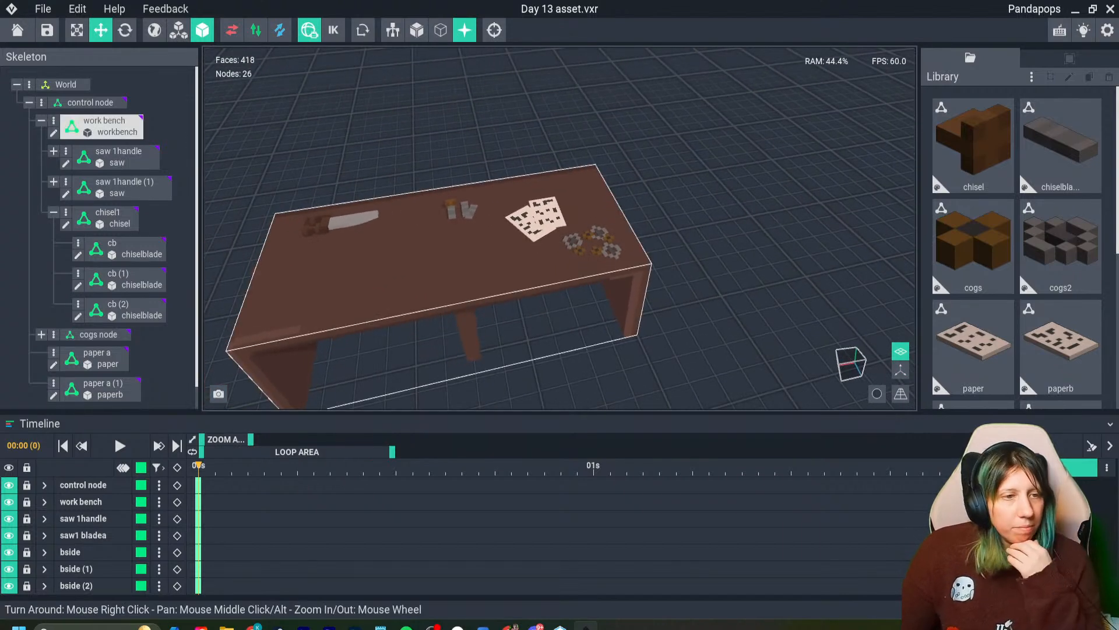
- Select the upper sheet, "paper a", on the workbench and open its paper model for voxel editing
{"action": "scroll", "coordinate": [428, 299], "scroll_direction": "up", "scroll_amount": 6}
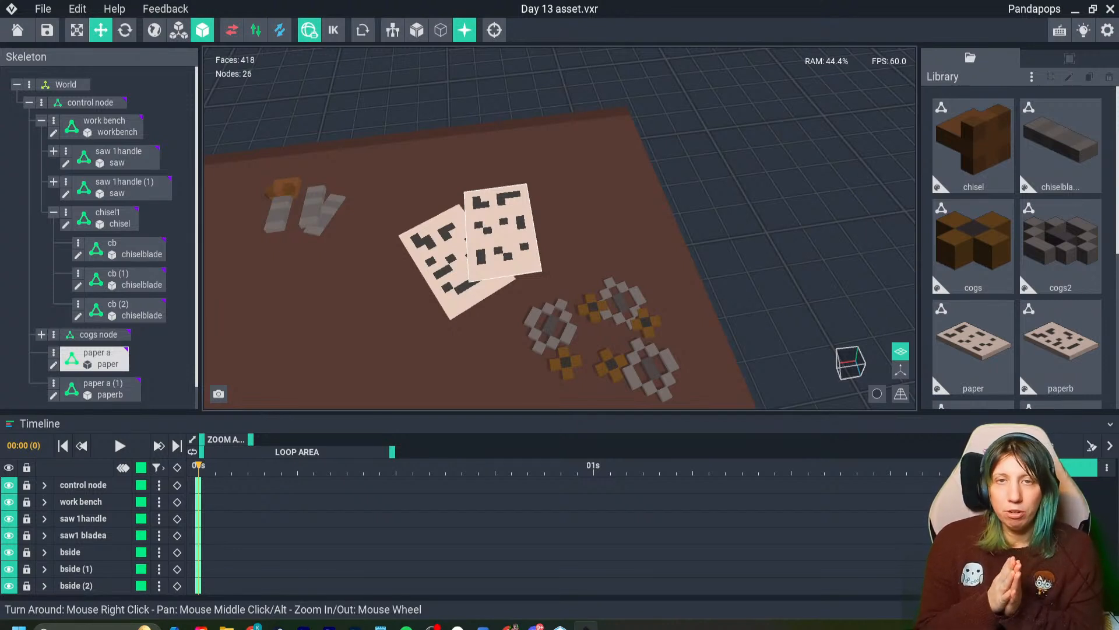
{"action": "left_click", "coordinate": [503, 234]}
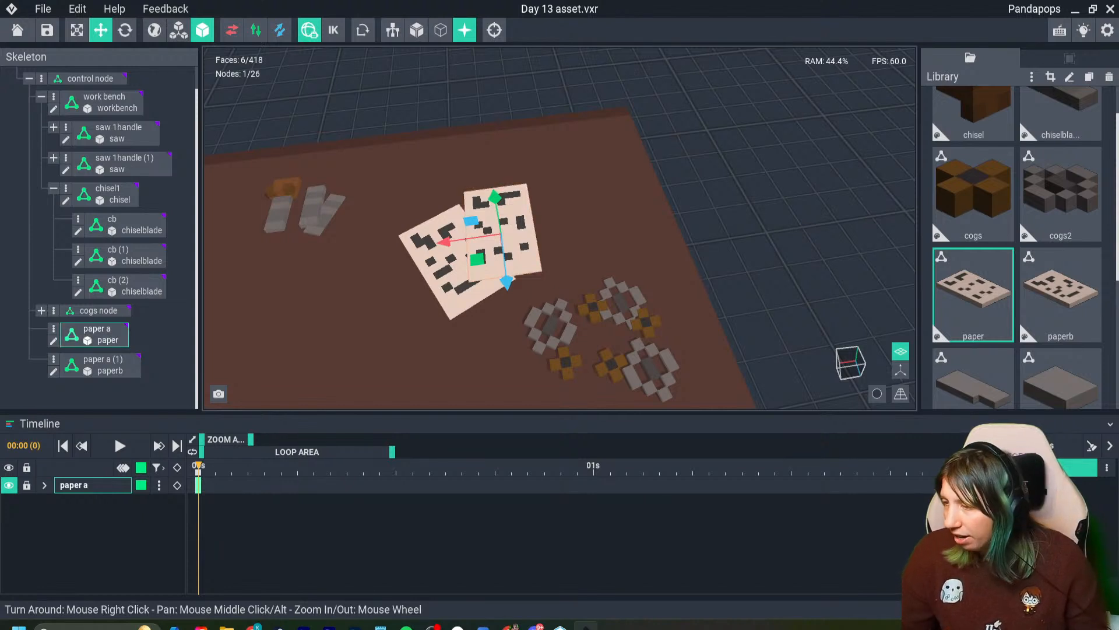
{"action": "left_click", "coordinate": [54, 341]}
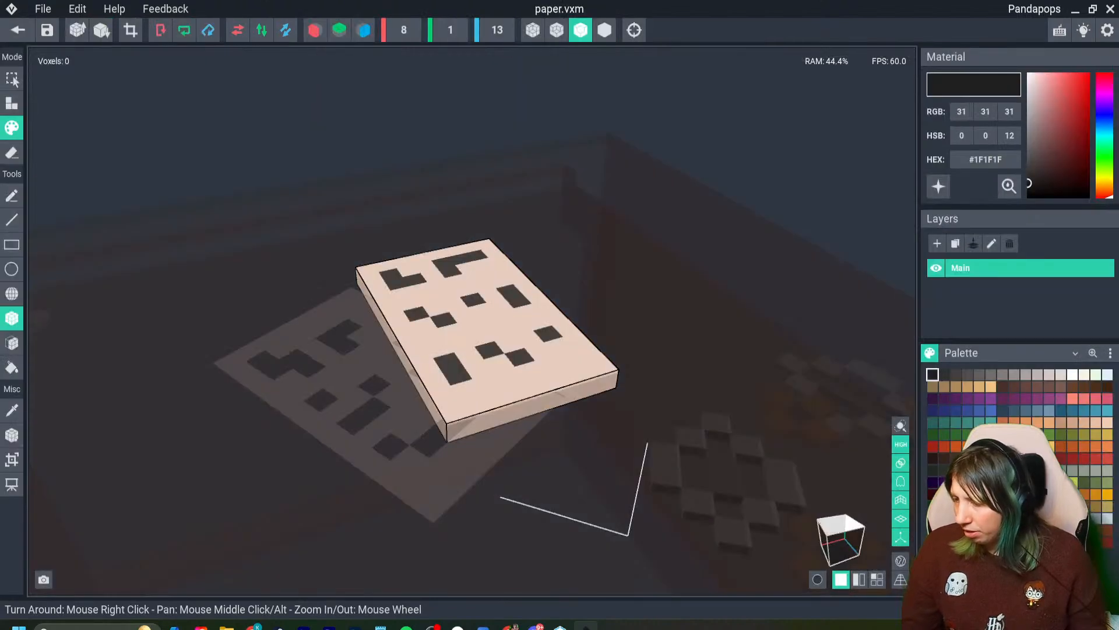
- Examine the paper model from directly above and from several angles and distances against the faded workbench
{"action": "left_click", "coordinate": [842, 526]}
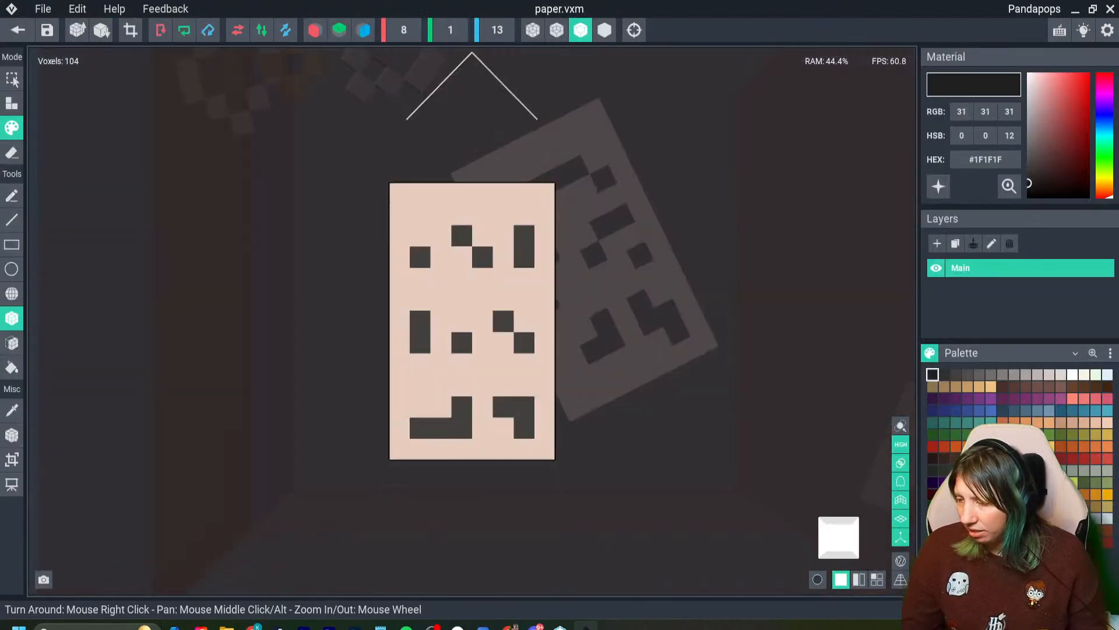
{"action": "scroll", "coordinate": [472, 321], "scroll_direction": "up", "scroll_amount": 2}
{"action": "right_click_drag", "start_coordinate": [472, 322], "coordinate": [449, 449]}
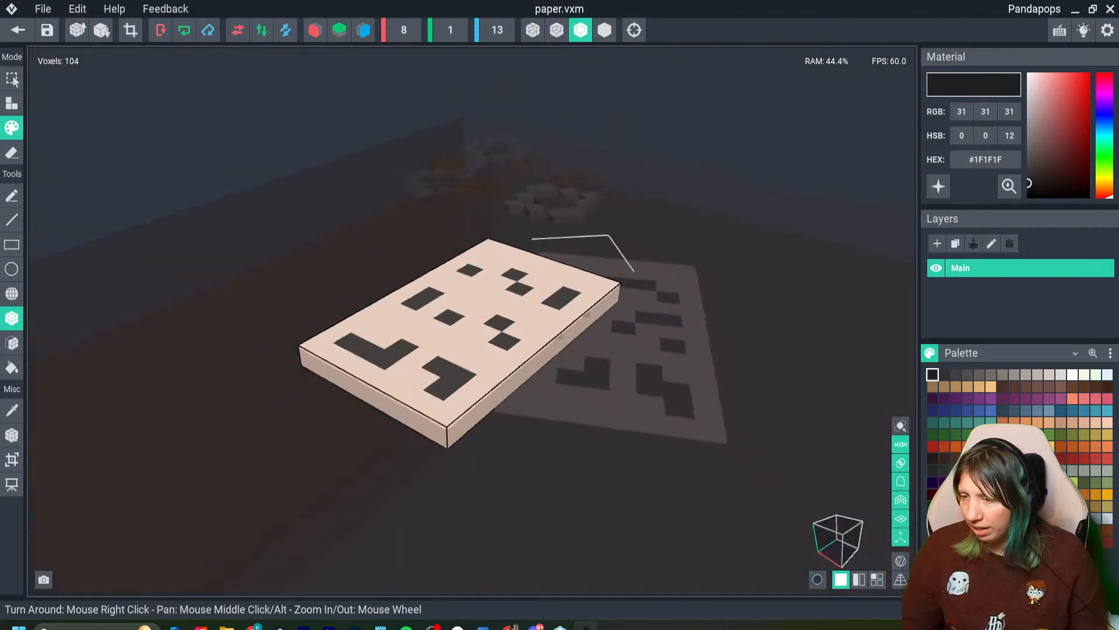
{"action": "scroll", "coordinate": [472, 321], "scroll_direction": "down", "scroll_amount": 4}
{"action": "right_click_drag", "start_coordinate": [472, 321], "coordinate": [460, 303]}
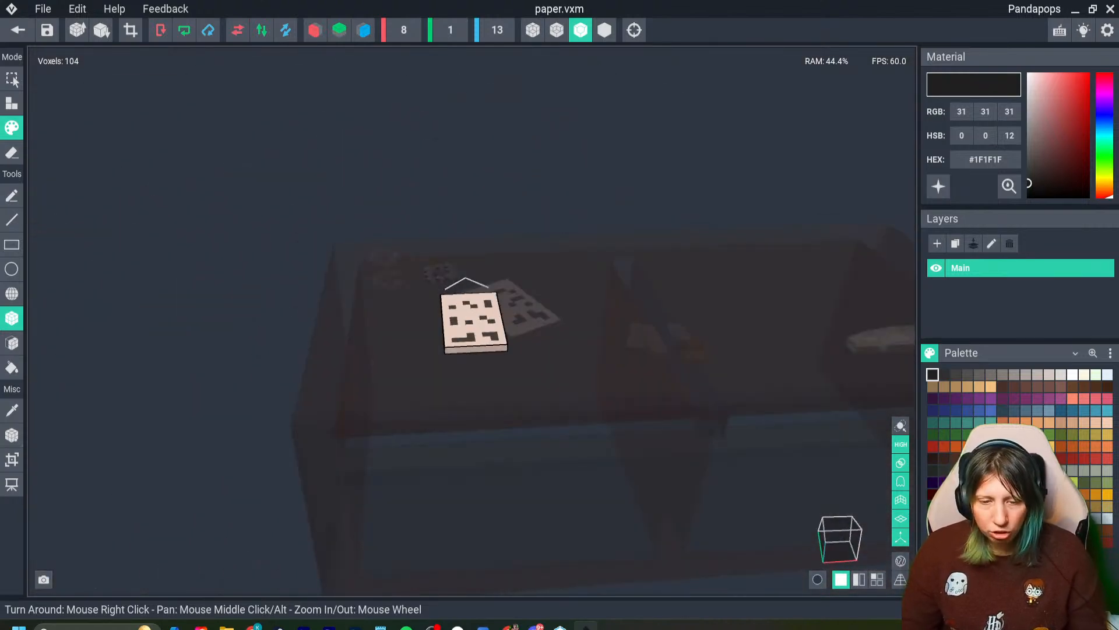
{"action": "scroll", "coordinate": [472, 321], "scroll_direction": "up", "scroll_amount": 1}
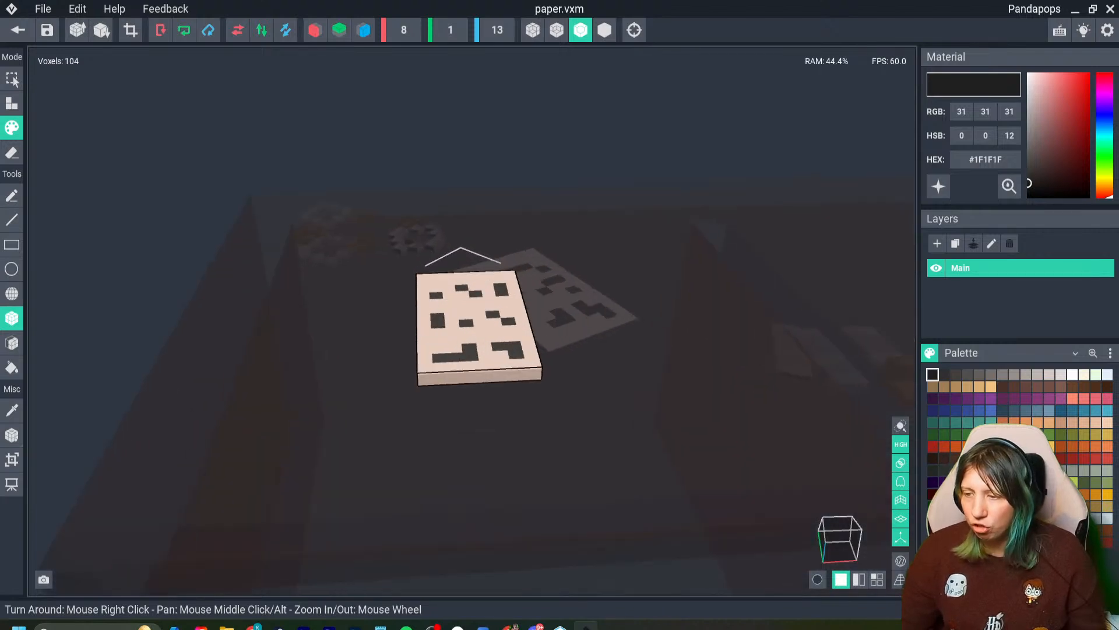
{"action": "scroll", "coordinate": [473, 321], "scroll_direction": "up", "scroll_amount": 3}
{"action": "scroll", "coordinate": [472, 321], "scroll_direction": "down", "scroll_amount": 2}
{"action": "scroll", "coordinate": [399, 247], "scroll_direction": "up", "scroll_amount": 3}
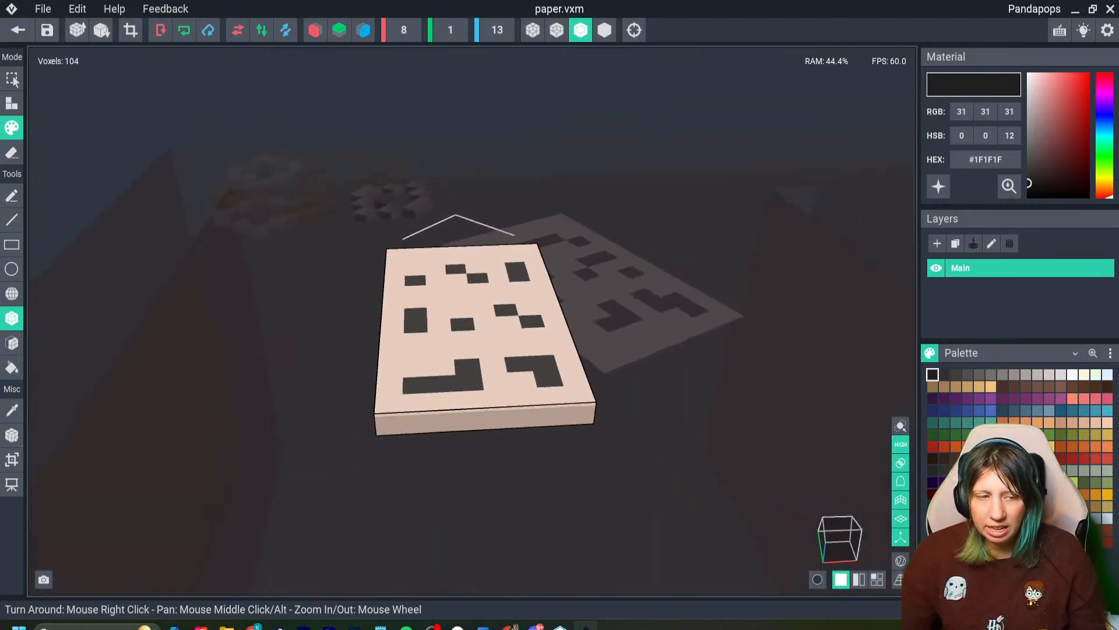
{"action": "scroll", "coordinate": [399, 247], "scroll_direction": "down", "scroll_amount": 1}
{"action": "scroll", "coordinate": [399, 248], "scroll_direction": "up", "scroll_amount": 3}
{"action": "scroll", "coordinate": [399, 247], "scroll_direction": "down", "scroll_amount": 2}
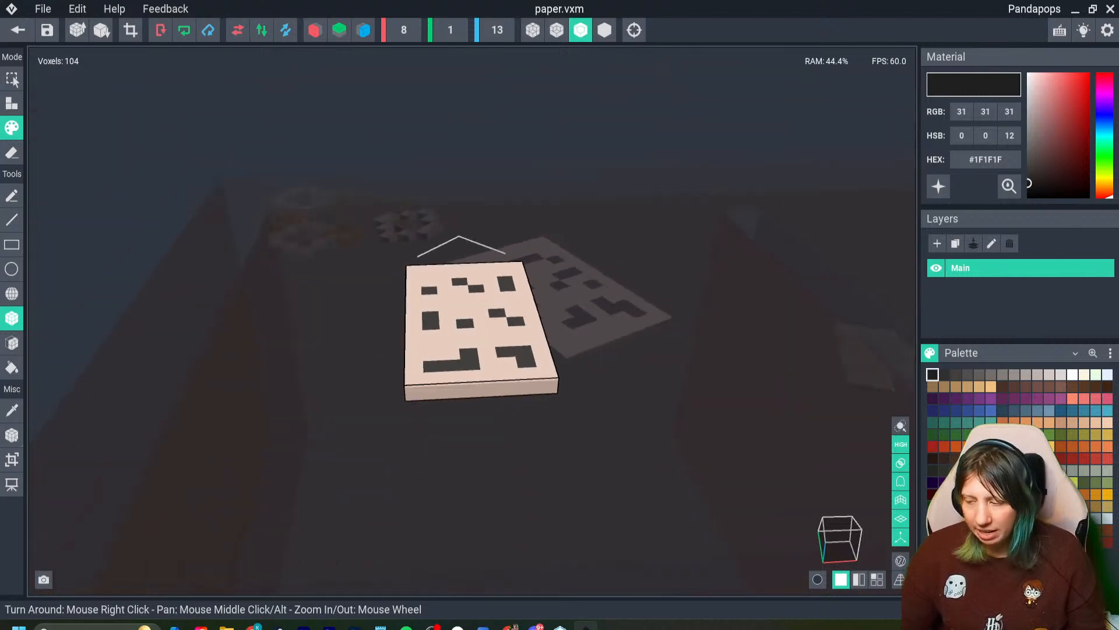
{"action": "scroll", "coordinate": [399, 247], "scroll_direction": "up", "scroll_amount": 3}
{"action": "scroll", "coordinate": [398, 247], "scroll_direction": "down", "scroll_amount": 4}
{"action": "scroll", "coordinate": [399, 247], "scroll_direction": "down", "scroll_amount": 3}
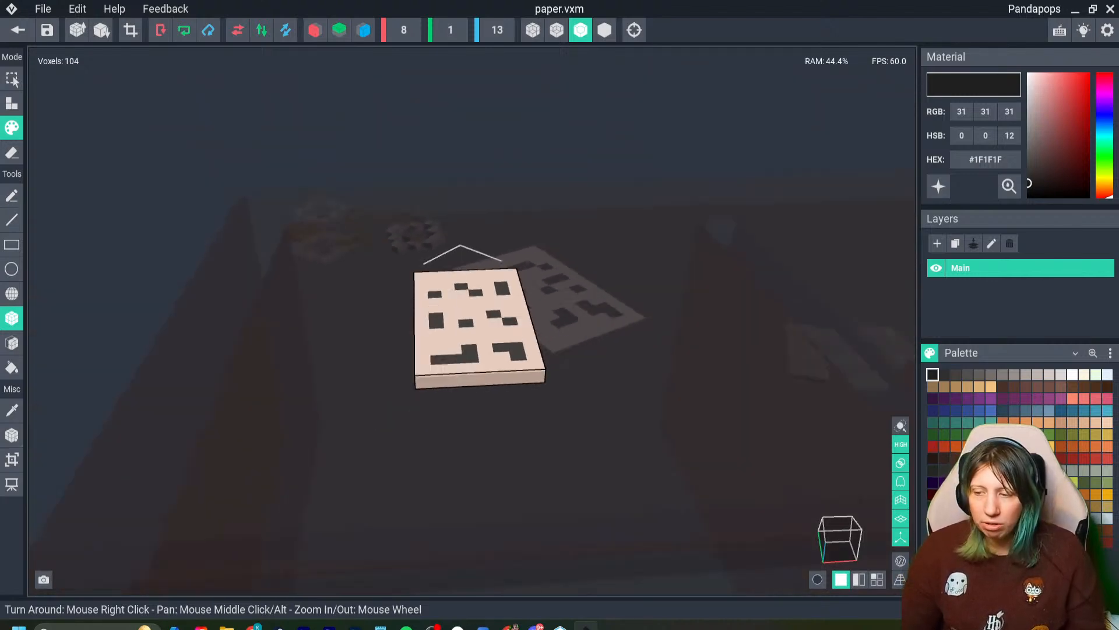
{"action": "right_click_drag", "start_coordinate": [399, 247], "coordinate": [655, 263]}
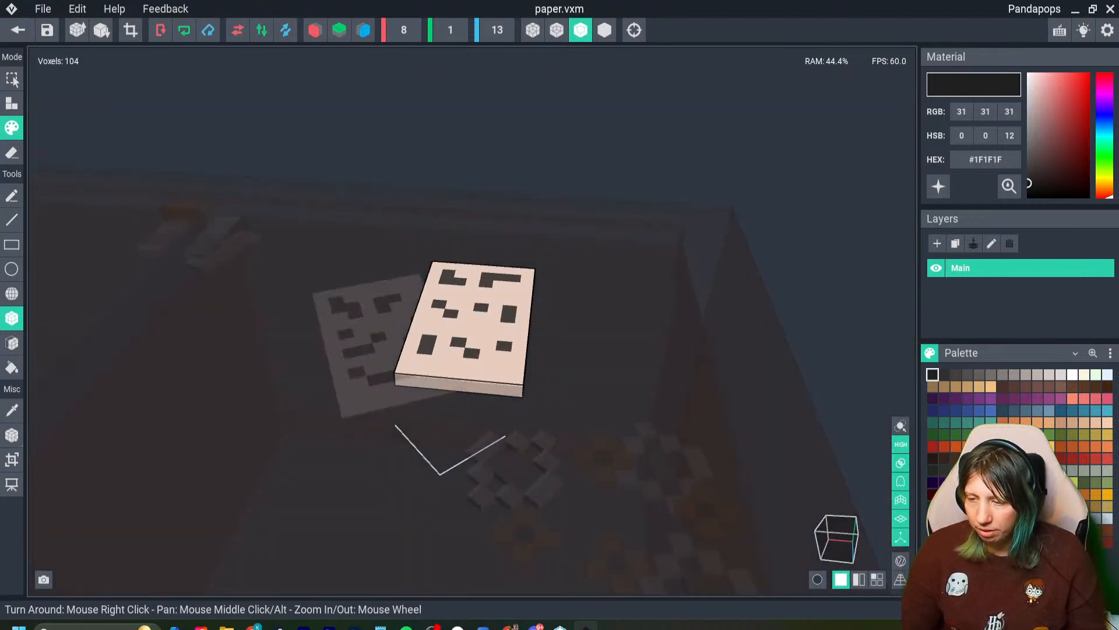
{"action": "middle_click_drag", "start_coordinate": [466, 326], "coordinate": [503, 311]}
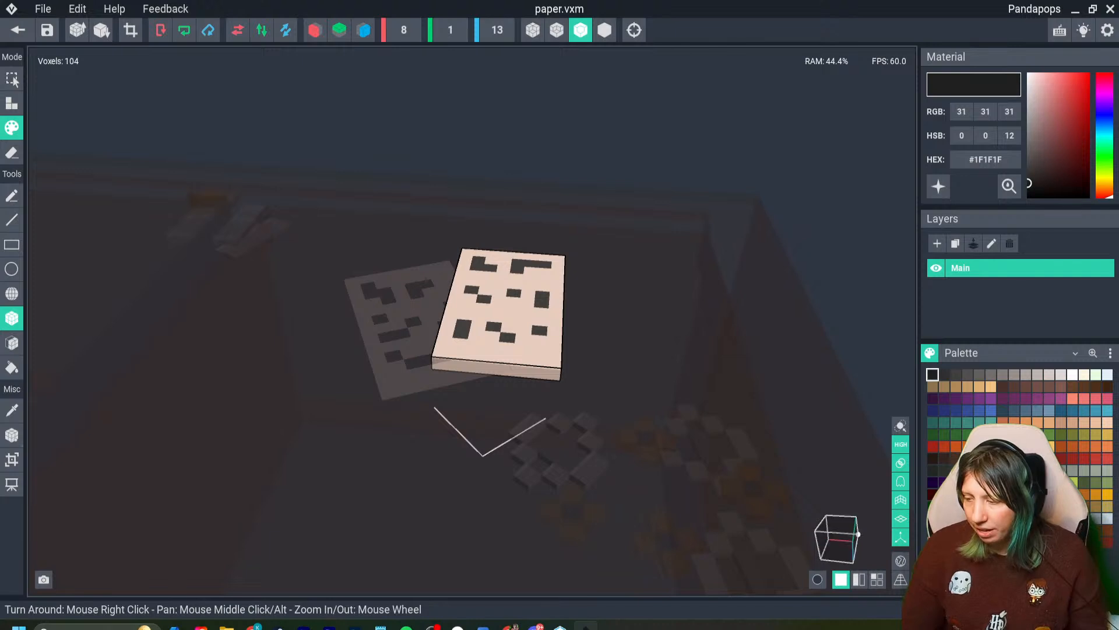
- Check the sheet's sides, upper face and underside in turn, comparing its orientation with the surrounding workbench
{"action": "left_click", "coordinate": [858, 534]}
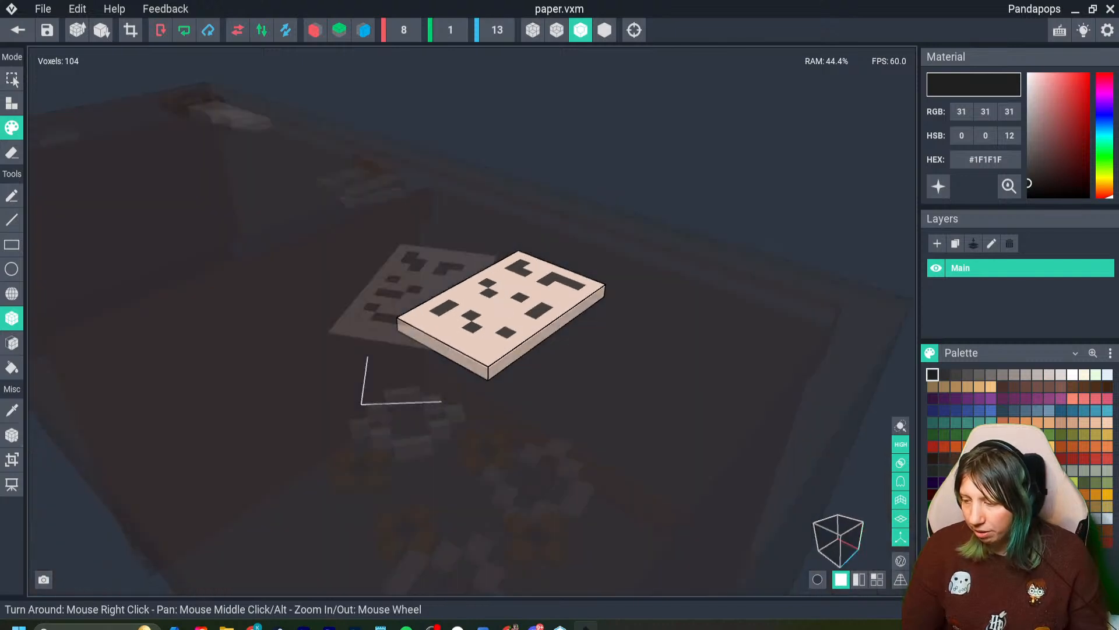
{"action": "left_click", "coordinate": [854, 536]}
{"action": "mouse_move", "coordinate": [828, 529]}
{"action": "left_mouse_down"}
{"action": "mouse_move", "coordinate": [847, 536]}
{"action": "mouse_move", "coordinate": [839, 546]}
{"action": "left_mouse_up"}
{"action": "left_click", "coordinate": [834, 539]}
{"action": "left_click", "coordinate": [838, 526]}
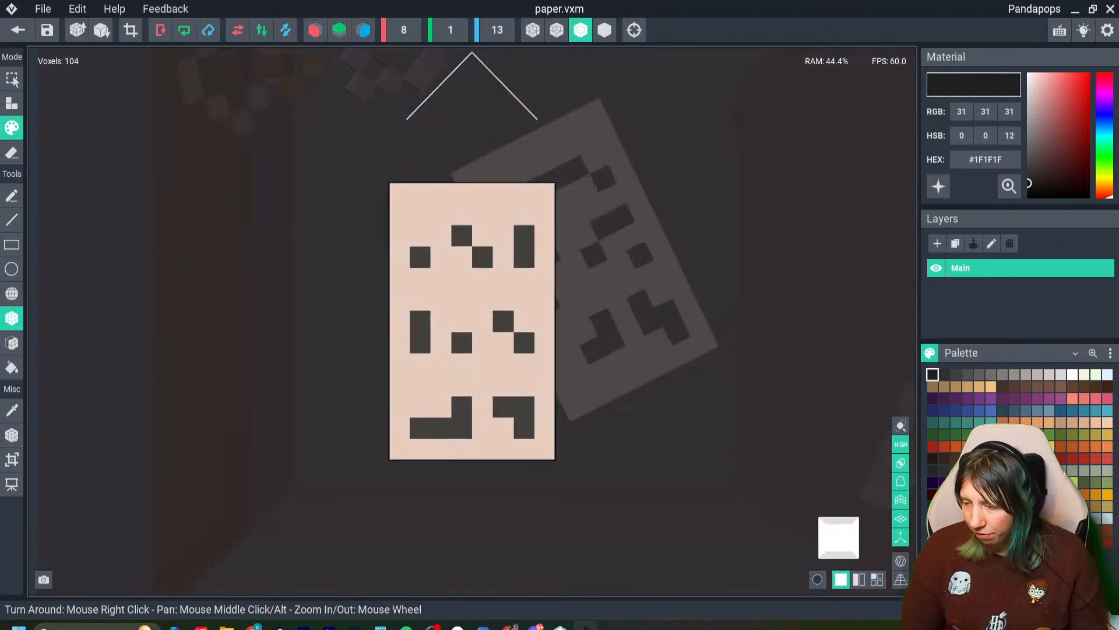
{"action": "right_click_drag", "start_coordinate": [560, 349], "coordinate": [816, 262]}
{"action": "scroll", "coordinate": [525, 291], "scroll_direction": "down", "scroll_amount": 3}
{"action": "right_click_drag", "start_coordinate": [473, 321], "coordinate": [542, 312]}
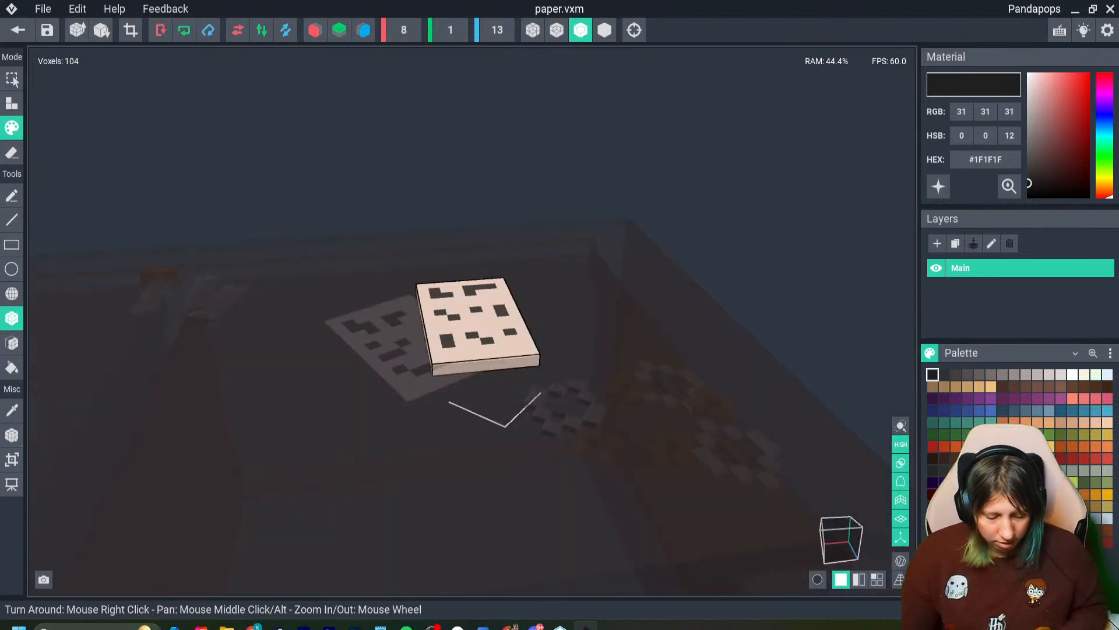
{"action": "scroll", "coordinate": [473, 321], "scroll_direction": "down", "scroll_amount": 3}
{"action": "scroll", "coordinate": [463, 380], "scroll_direction": "up", "scroll_amount": 5}
{"action": "scroll", "coordinate": [463, 380], "scroll_direction": "down", "scroll_amount": 7}
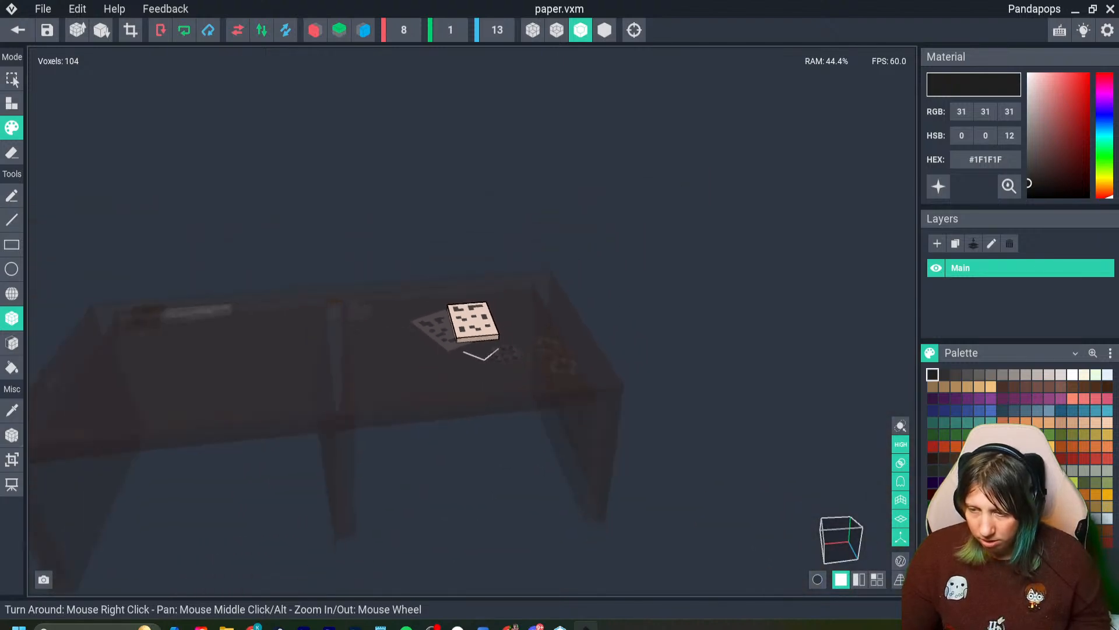
{"action": "scroll", "coordinate": [463, 380], "scroll_direction": "up", "scroll_amount": 5}
{"action": "mouse_move", "coordinate": [463, 380]}
{"action": "right_mouse_down"}
{"action": "mouse_move", "coordinate": [327, 466]}
{"action": "mouse_move", "coordinate": [455, 292]}
{"action": "mouse_move", "coordinate": [589, 367]}
{"action": "mouse_move", "coordinate": [589, 326]}
{"action": "mouse_move", "coordinate": [474, 387]}
{"action": "mouse_move", "coordinate": [444, 373]}
{"action": "mouse_move", "coordinate": [513, 350]}
{"action": "mouse_move", "coordinate": [484, 379]}
{"action": "mouse_move", "coordinate": [540, 325]}
{"action": "mouse_move", "coordinate": [507, 356]}
{"action": "mouse_move", "coordinate": [502, 408]}
{"action": "mouse_move", "coordinate": [473, 387]}
{"action": "right_mouse_up"}
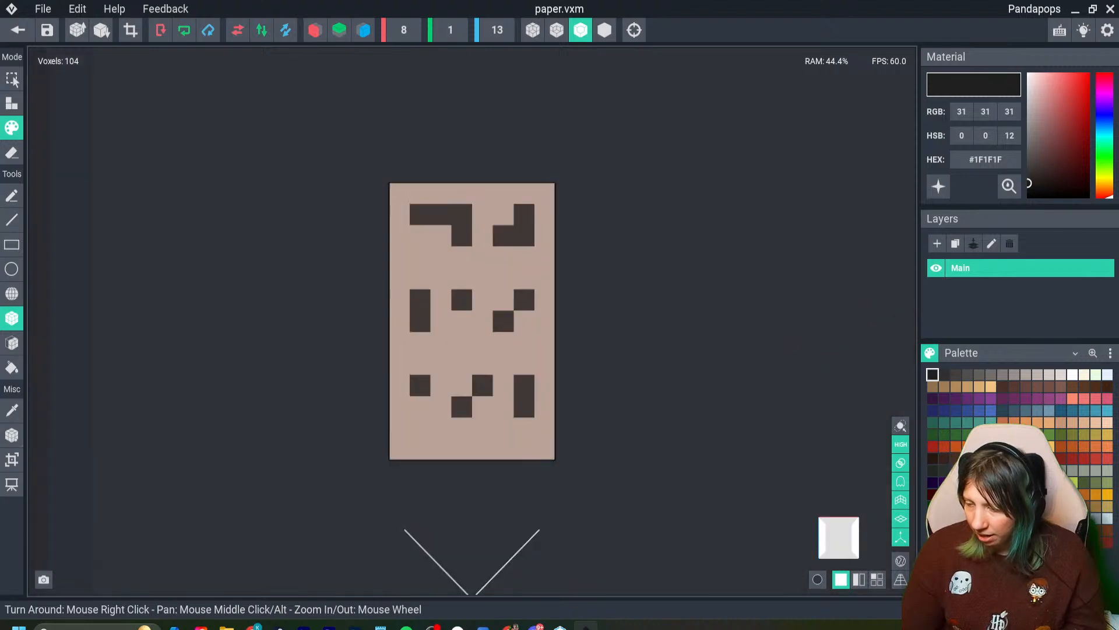
{"action": "right_click_drag", "start_coordinate": [472, 321], "coordinate": [472, 321]}
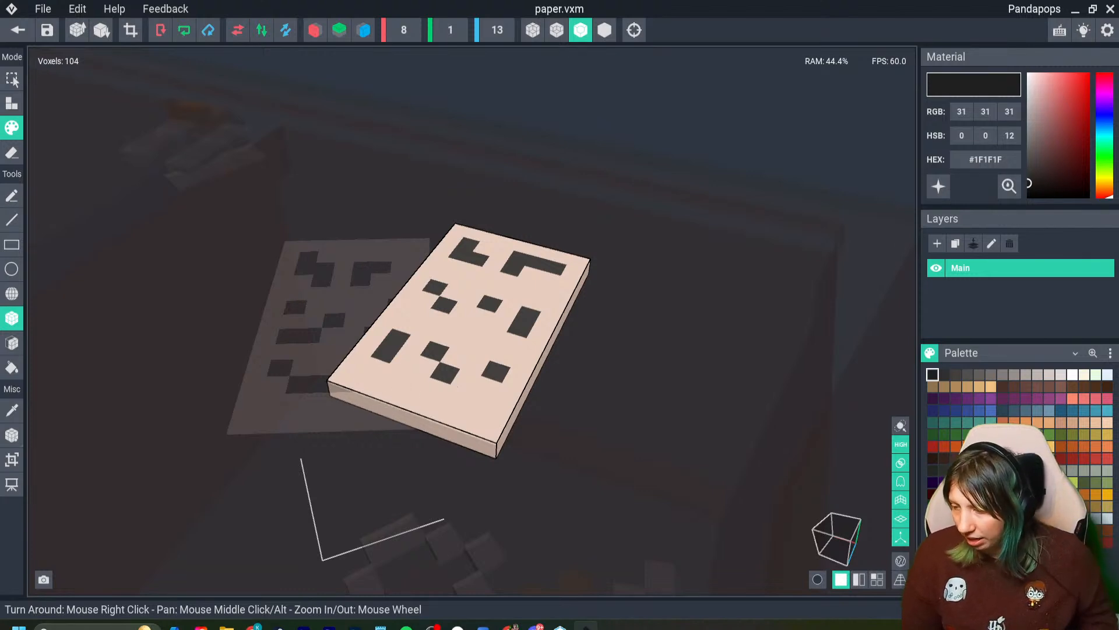
- Turn on World Camera Mode for the paper model and return to the project
{"action": "scroll", "coordinate": [470, 327], "scroll_direction": "down", "scroll_amount": 3}
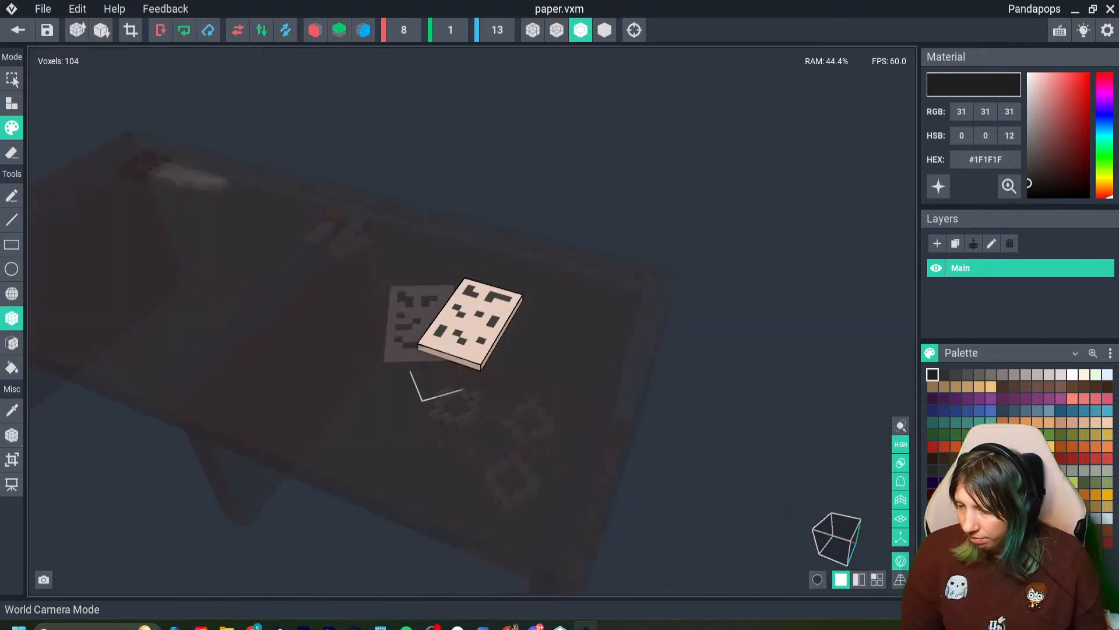
{"action": "scroll", "coordinate": [469, 327], "scroll_direction": "up", "scroll_amount": 3}
{"action": "scroll", "coordinate": [469, 326], "scroll_direction": "down", "scroll_amount": 3}
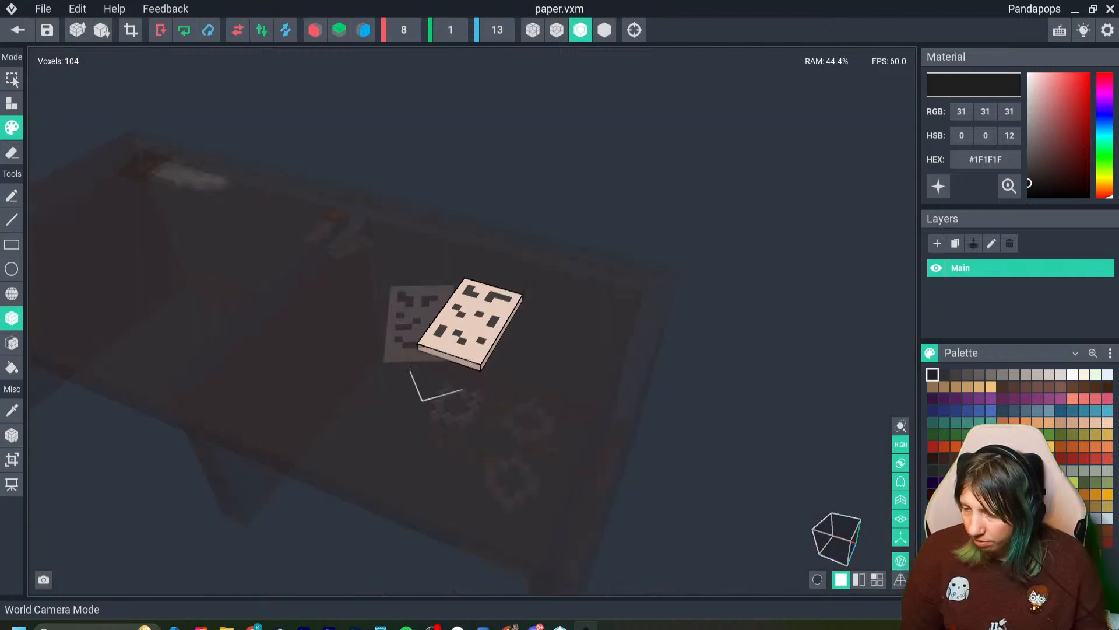
{"action": "right_click_drag", "start_coordinate": [469, 326], "coordinate": [559, 327]}
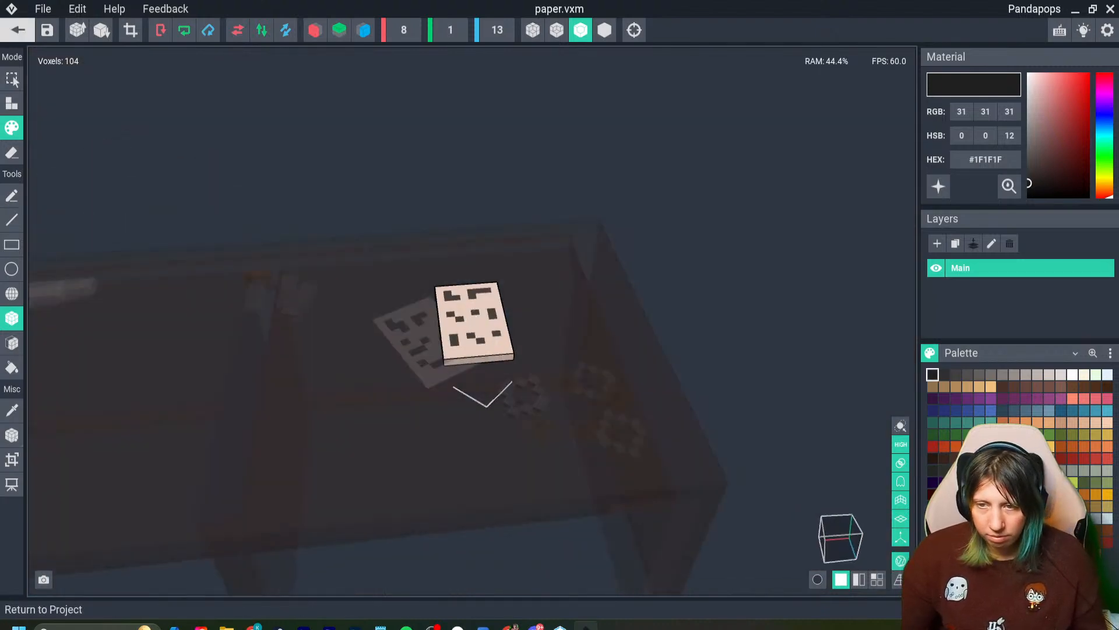
{"action": "left_click", "coordinate": [18, 30]}
{"action": "key", "text": "Return"}
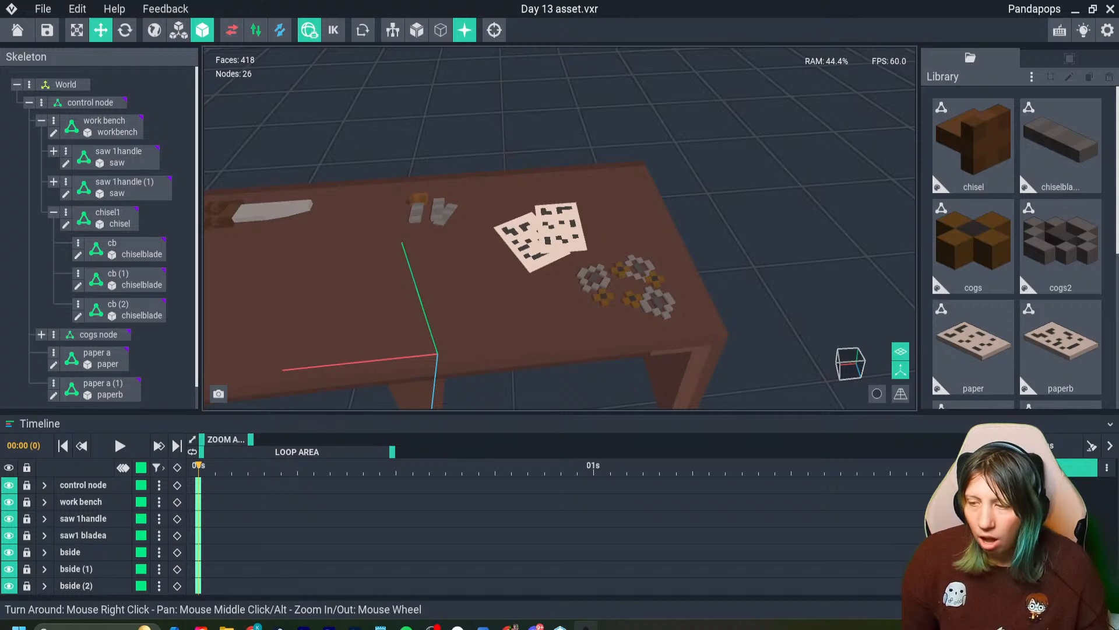
- Reopen the paper model of the "paper a" sheet for voxel editing
{"action": "left_click", "coordinate": [563, 229]}
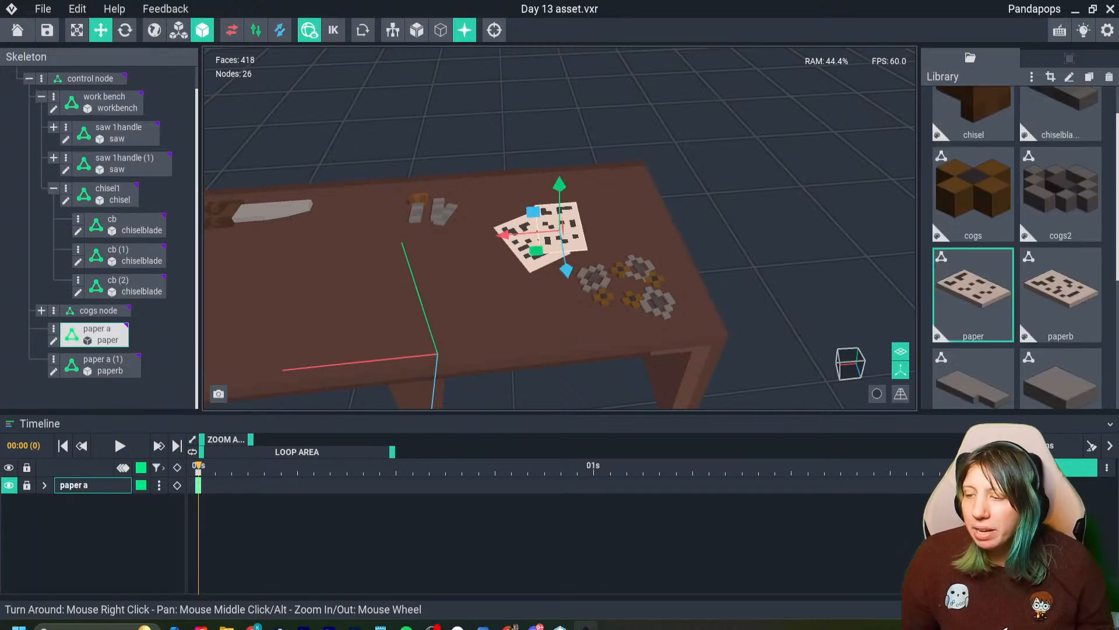
{"action": "double_click", "coordinate": [563, 229]}
{"action": "right_click_drag", "start_coordinate": [396, 332], "coordinate": [440, 328]}
{"action": "scroll", "coordinate": [439, 327], "scroll_direction": "up", "scroll_amount": 4}
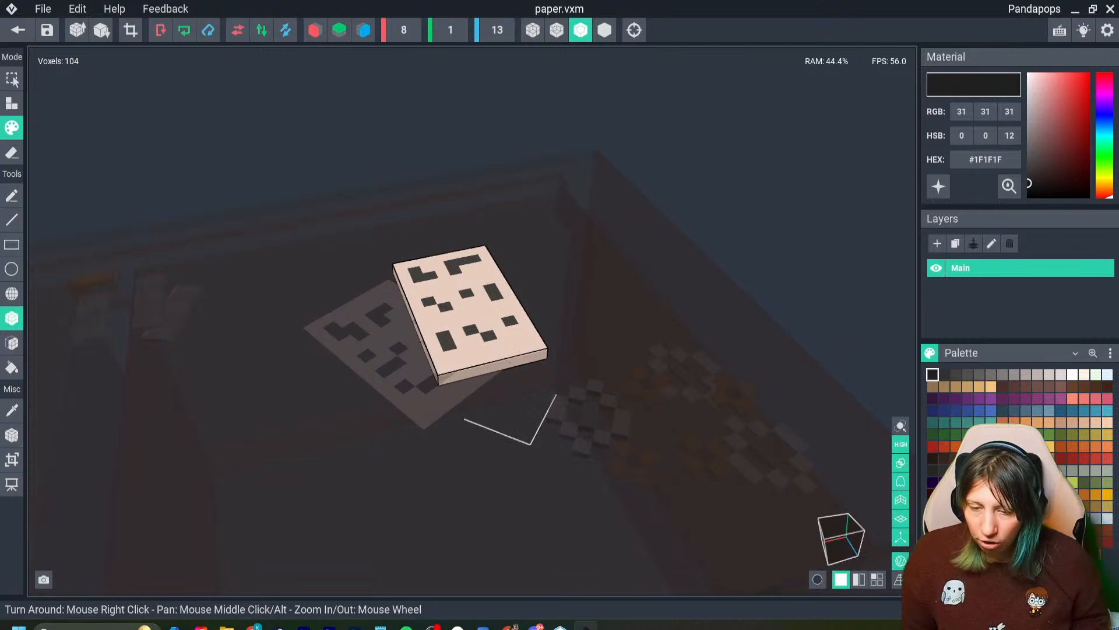
- Enlarge the paper model's volume to 26 × 1 × 33 voxels, leaving empty space around the sheet
{"action": "left_click", "coordinate": [12, 459]}
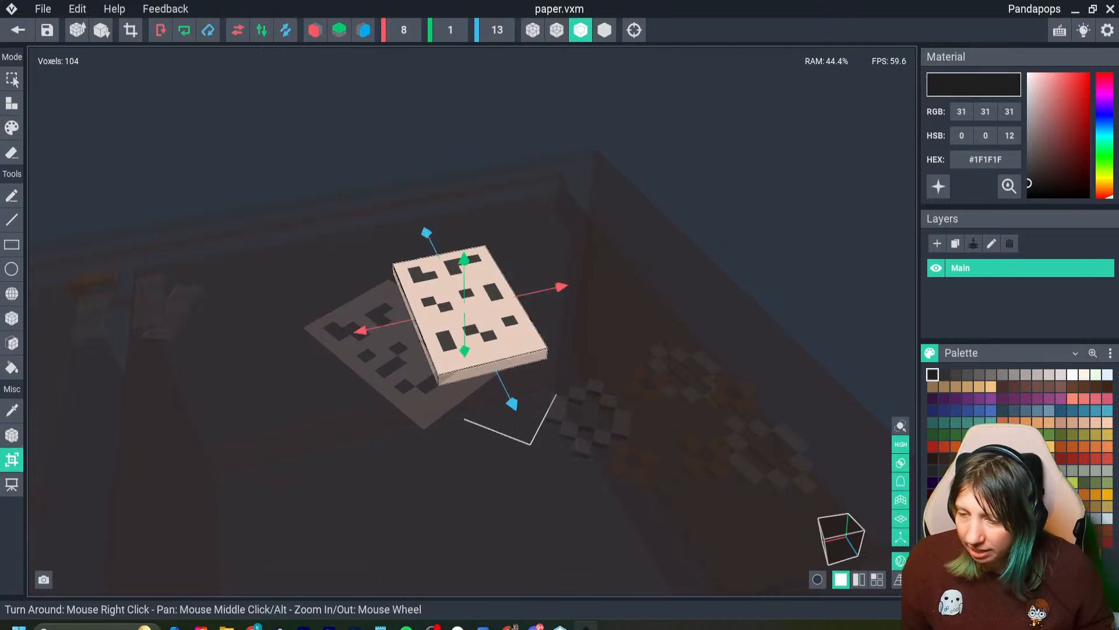
{"action": "left_click_drag", "start_coordinate": [560, 286], "coordinate": [661, 263]}
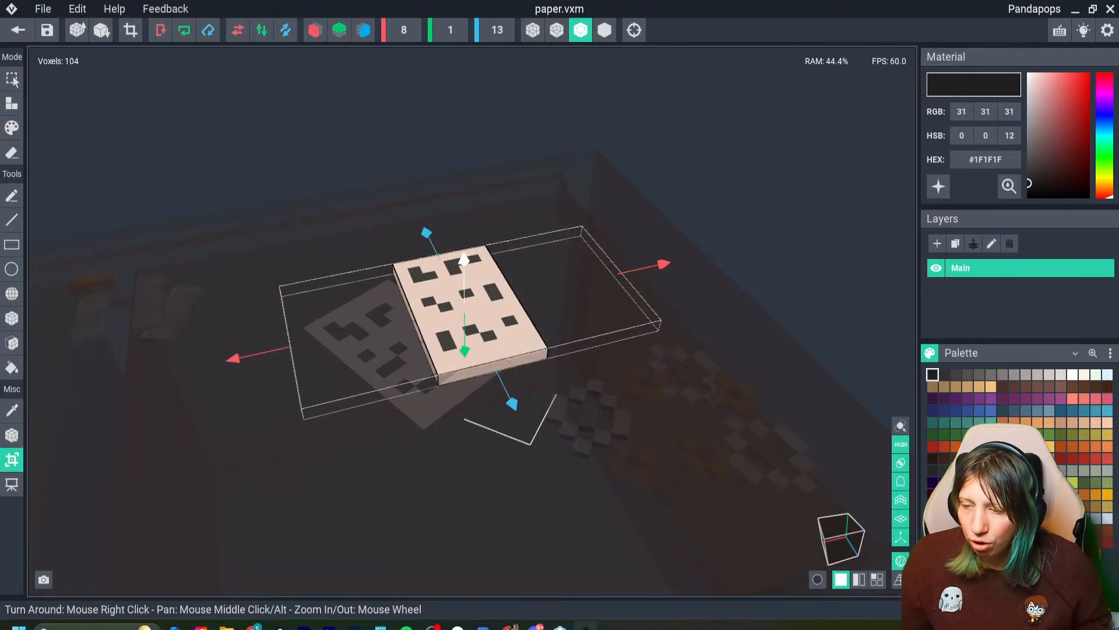
{"action": "left_click_drag", "start_coordinate": [512, 402], "coordinate": [576, 532]}
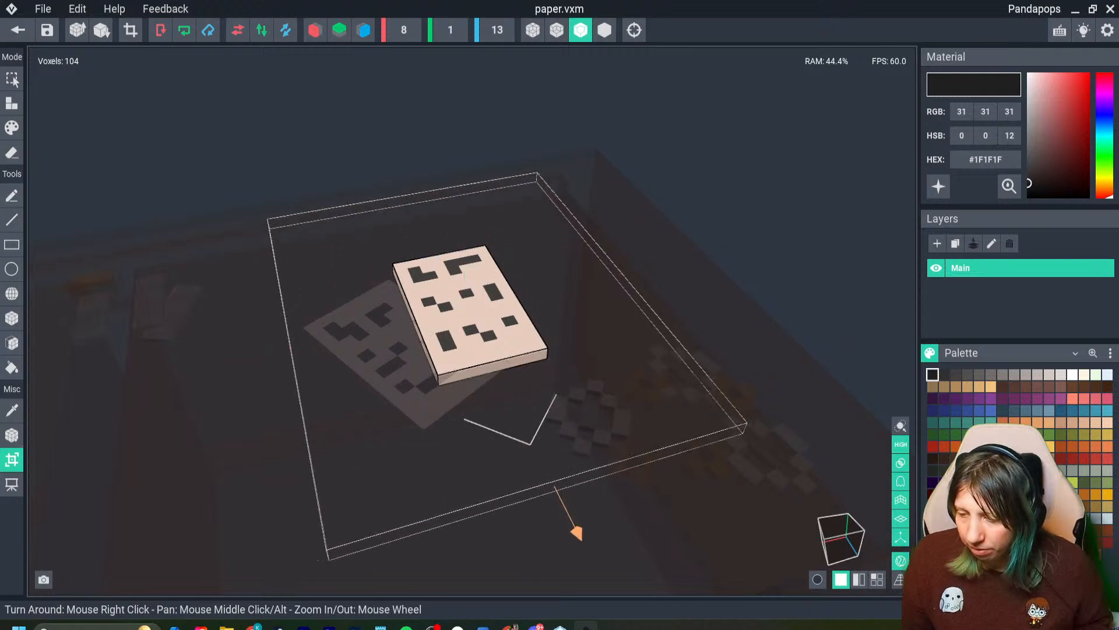
{"action": "key", "text": "Return"}
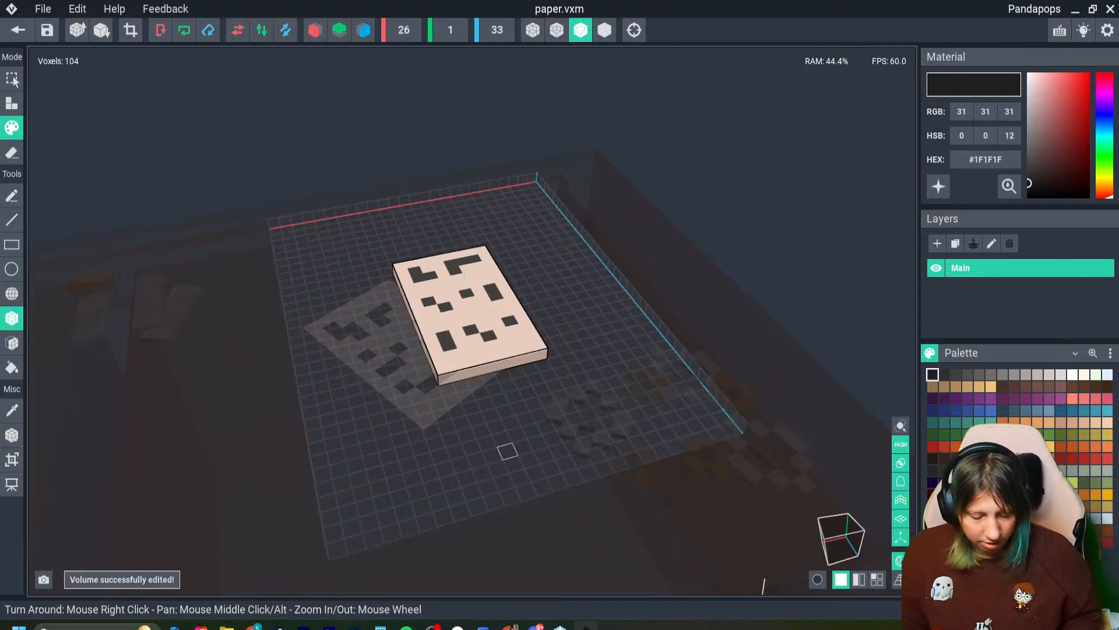
- Select all the sheet's voxels and shift them back and forth along the volume's length and width, ending over the rotated sheet
{"action": "key", "text": "ctrl+a"}
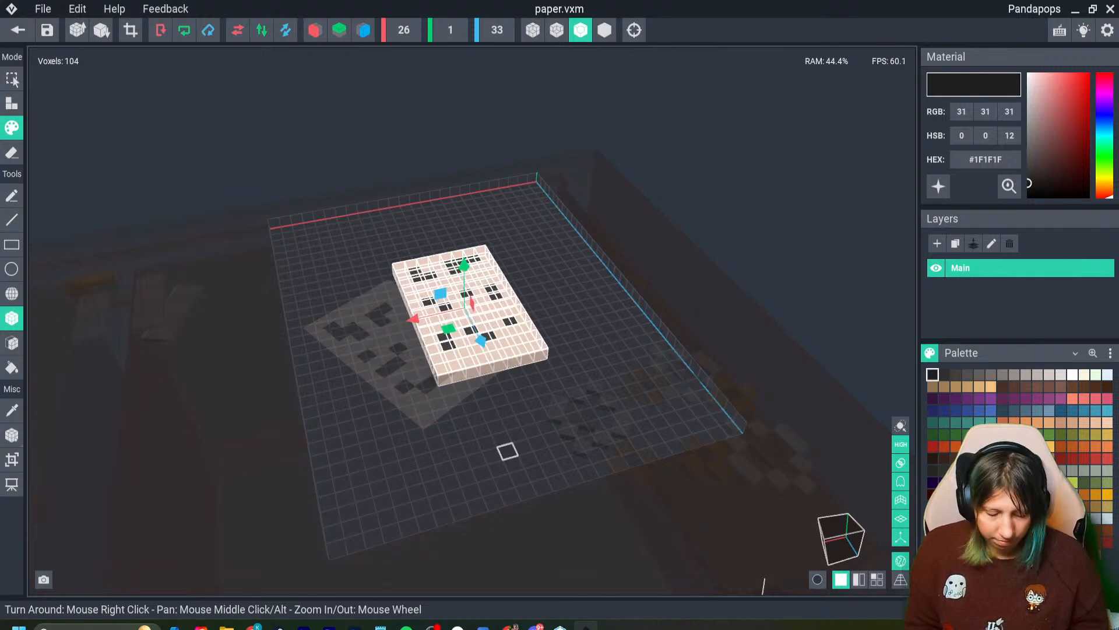
{"action": "key", "text": "Up"}
{"action": "key", "text": "Up"}
{"action": "key", "text": "Up"}
{"action": "key", "text": "Down"}
{"action": "key", "text": "Down"}
{"action": "key", "text": "Down"}
{"action": "key", "text": "Down"}
{"action": "key", "text": "Down"}
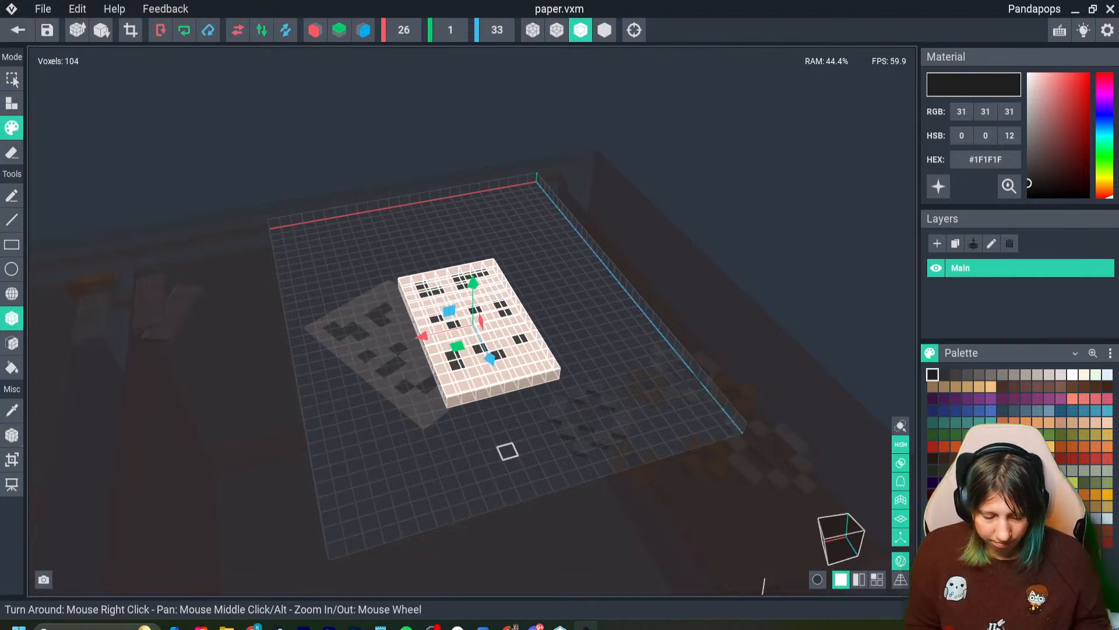
{"action": "key", "text": "Up"}
{"action": "key", "text": "Up"}
{"action": "key", "text": "Up"}
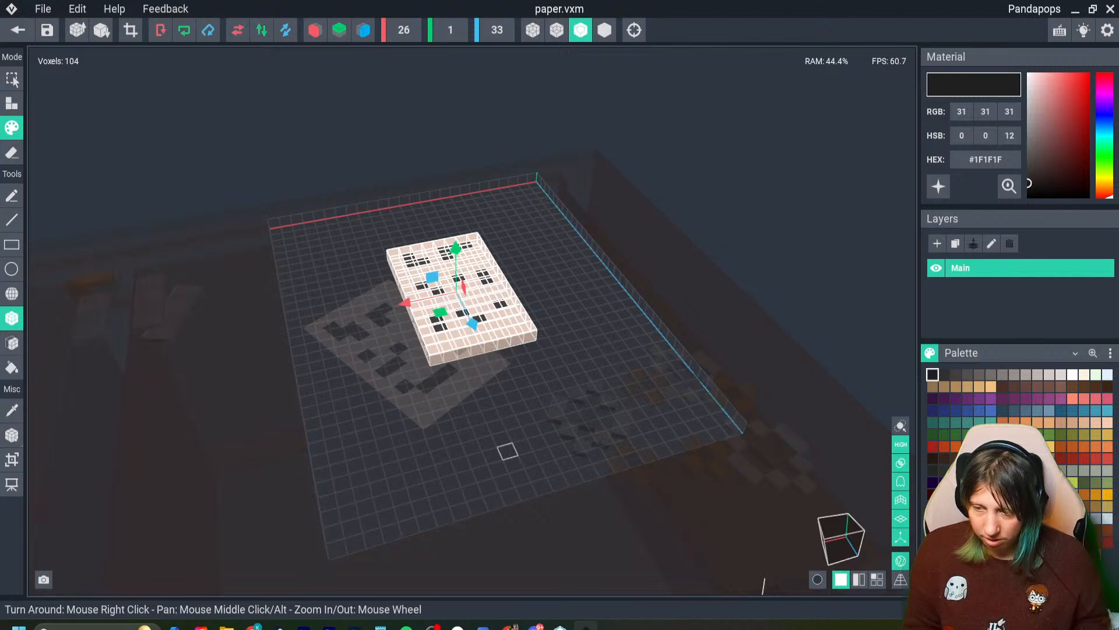
{"action": "key", "text": "Right"}
{"action": "key", "text": "Right"}
{"action": "key", "text": "Left"}
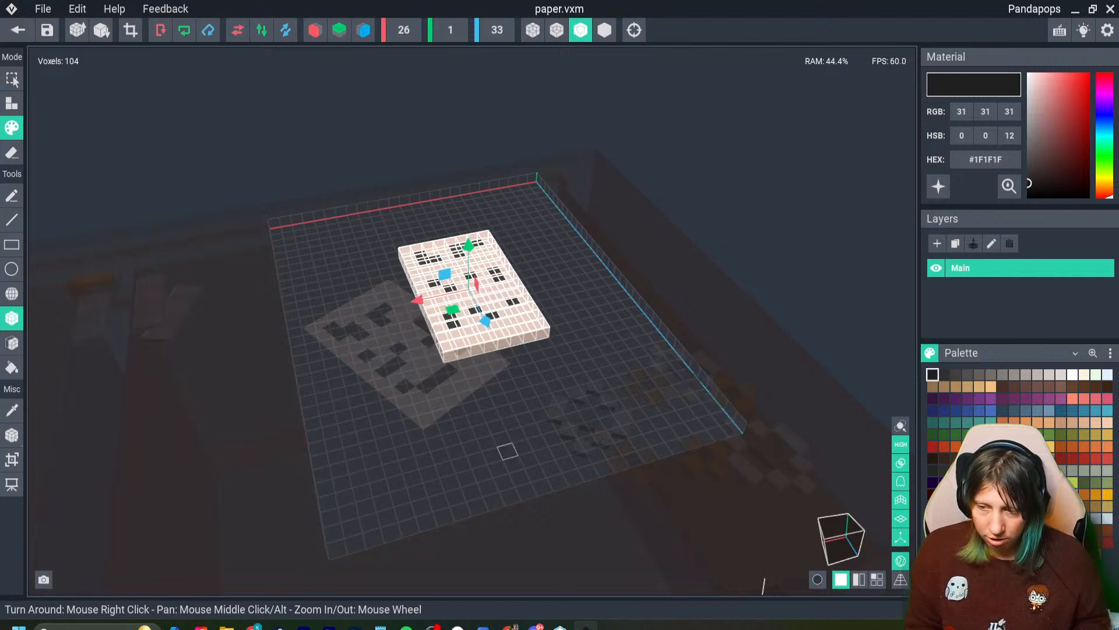
{"action": "key", "text": "Down"}
{"action": "key", "text": "Down"}
{"action": "key", "text": "Down"}
{"action": "key", "text": "Down"}
{"action": "key", "text": "Up"}
{"action": "key", "text": "Up"}
{"action": "key", "text": "Up"}
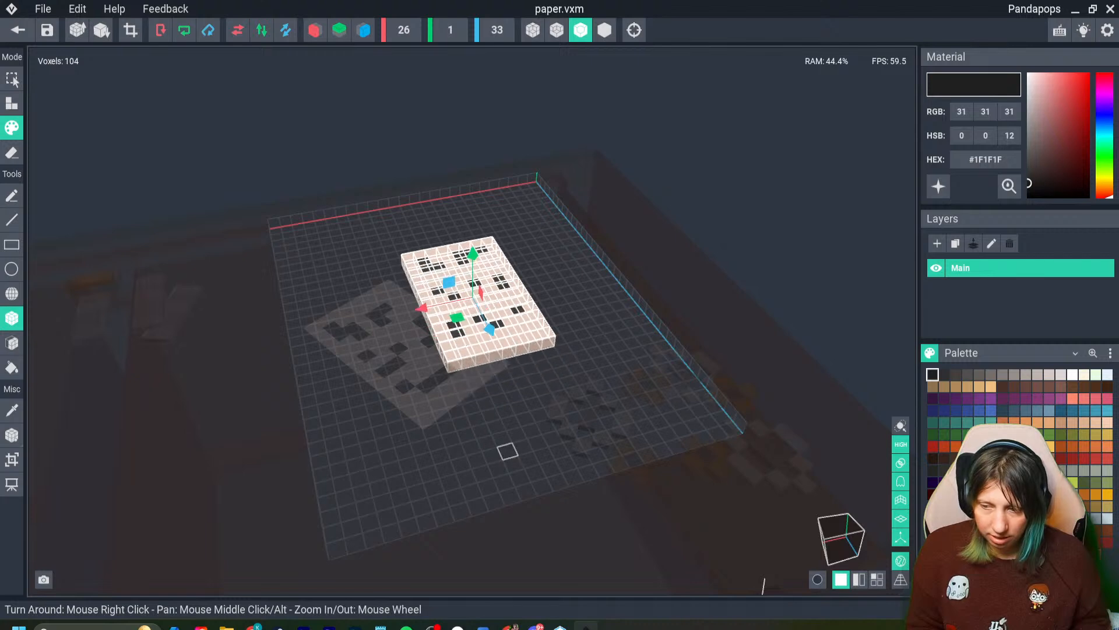
{"action": "key", "text": "Left"}
{"action": "key", "text": "Left"}
{"action": "key", "text": "Left"}
{"action": "key", "text": "Left"}
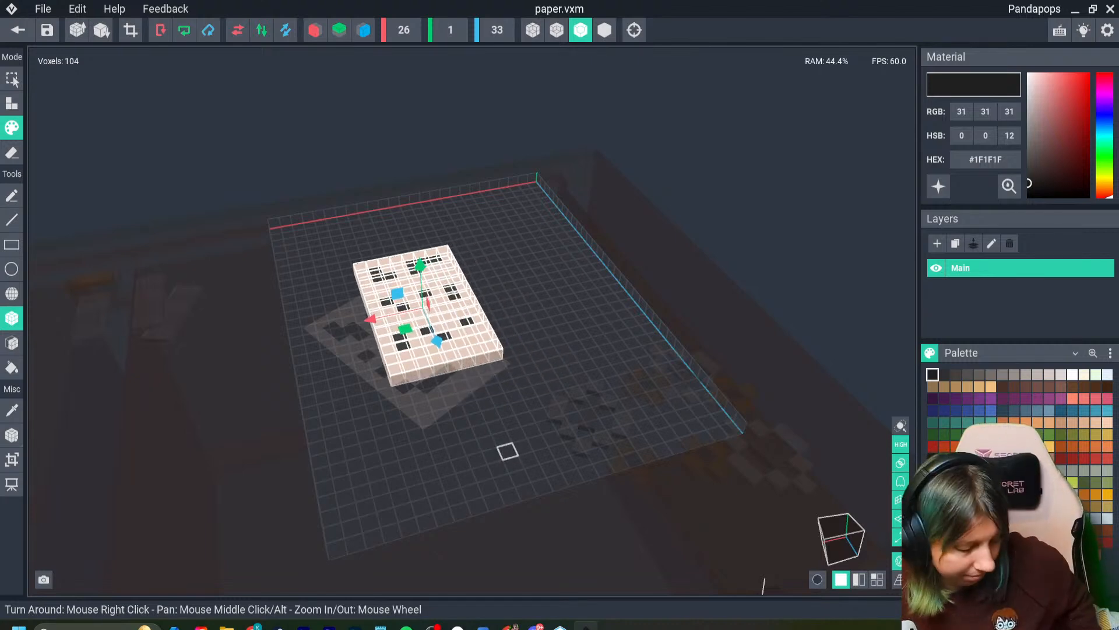
{"action": "right_click_drag", "start_coordinate": [508, 451], "coordinate": [465, 343]}
{"action": "left_click_drag", "start_coordinate": [446, 359], "coordinate": [475, 357]}
{"action": "right_click_drag", "start_coordinate": [466, 343], "coordinate": [552, 326]}
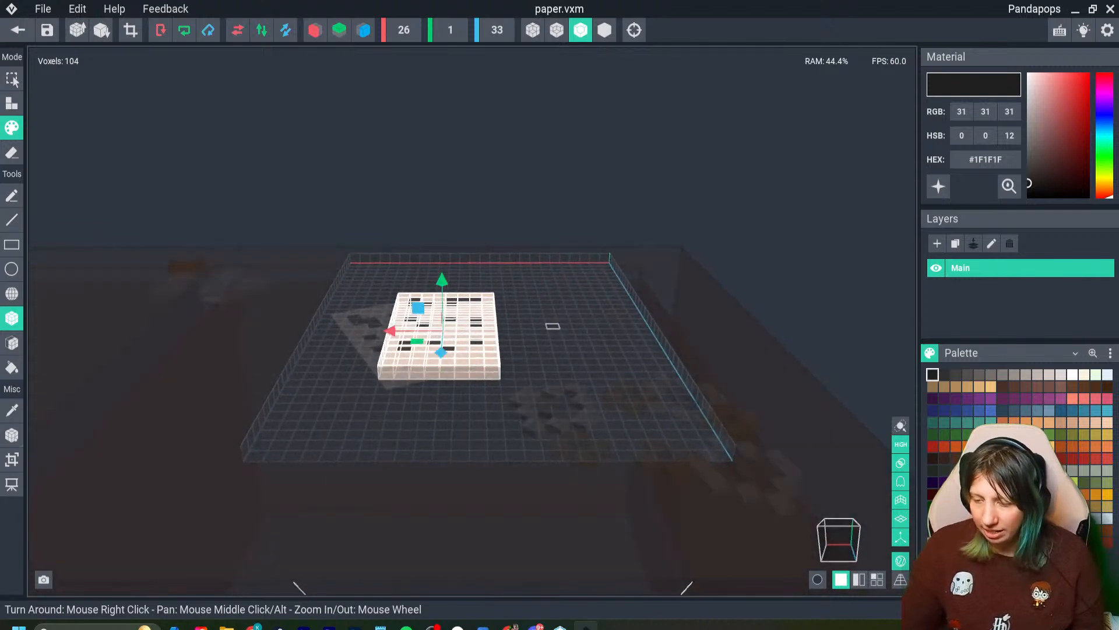
- Shift the sheet's voxels further across the volume's width, clear of the rotated sheet, and set the volume height to 4 voxels
{"action": "left_click_drag", "start_coordinate": [412, 352], "coordinate": [469, 353]}
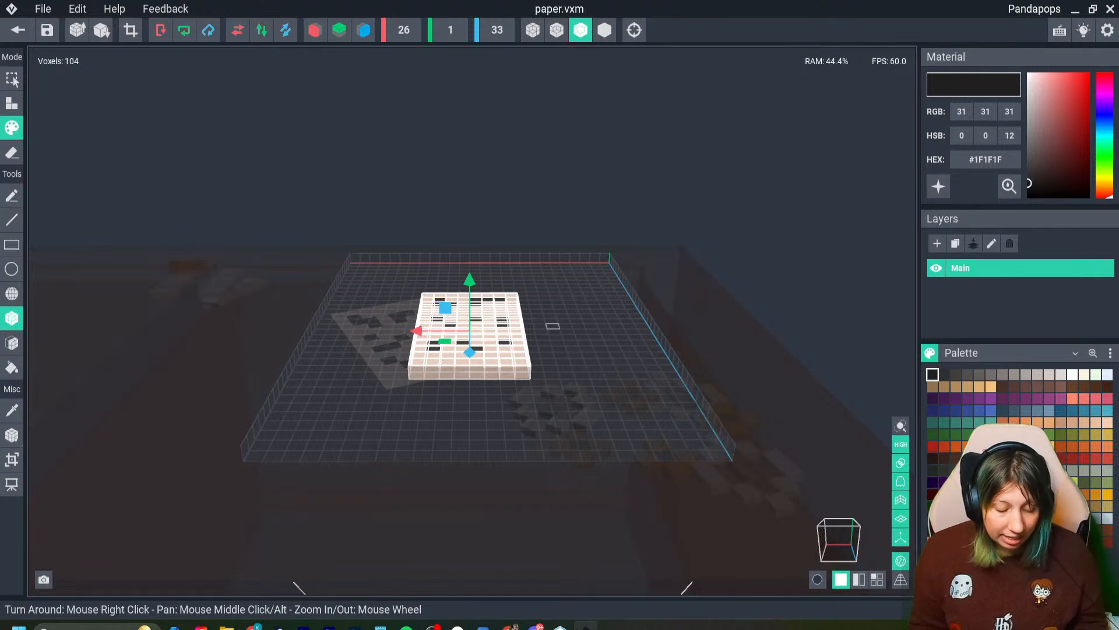
{"action": "left_click_drag", "start_coordinate": [469, 352], "coordinate": [513, 358]}
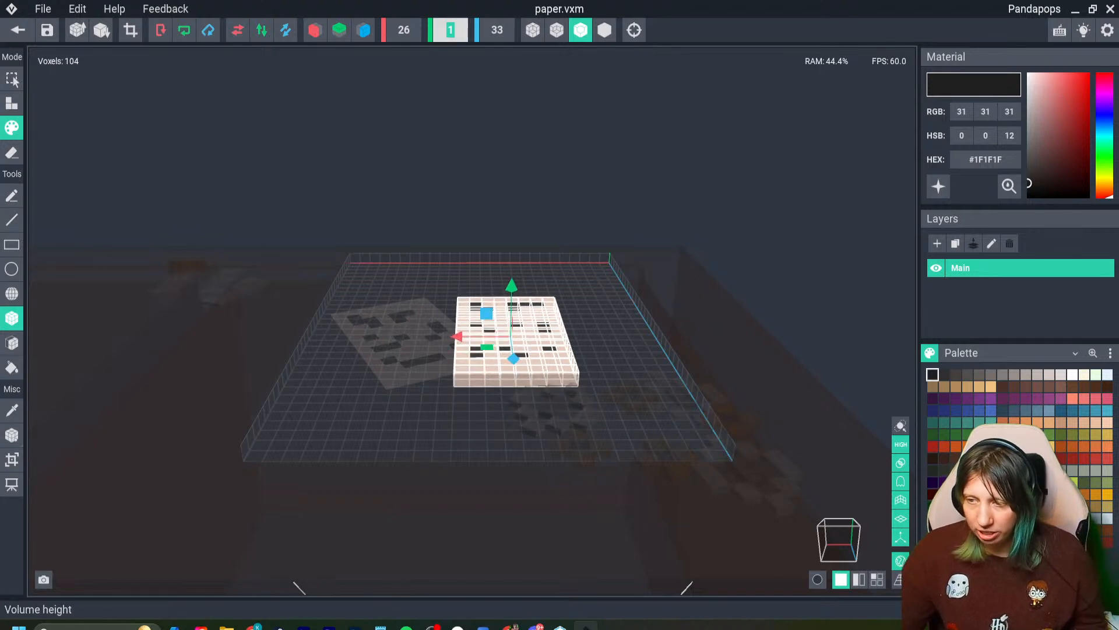
{"action": "type", "text": "4"}
{"action": "key", "text": "Return"}
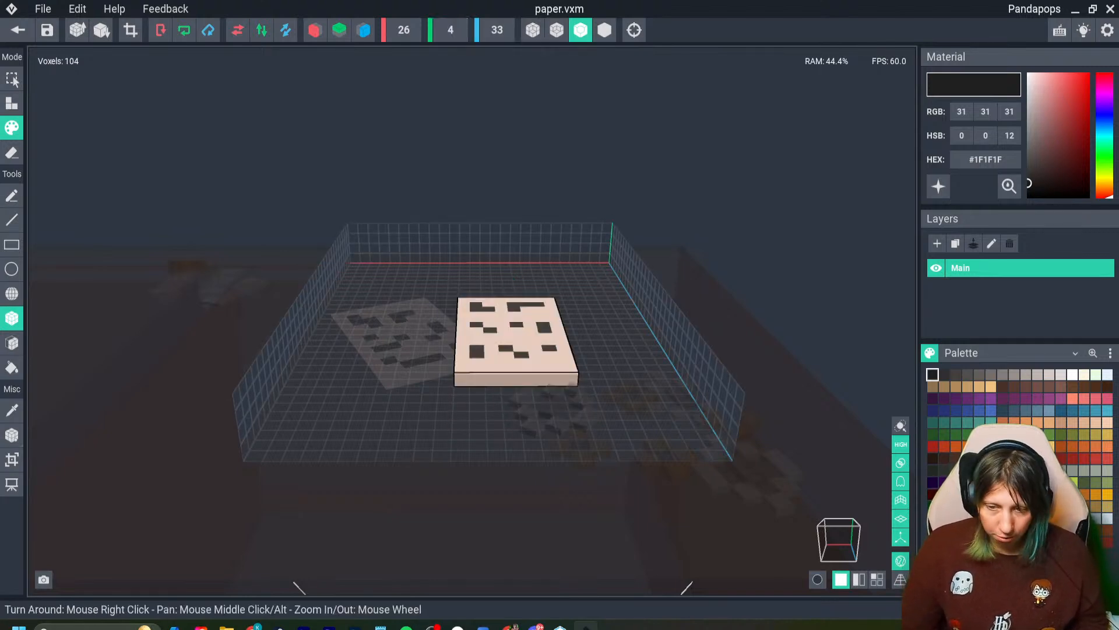
- Select all the sheet's voxels and raise them above the floor of the volume
{"action": "right_click_drag", "start_coordinate": [427, 425], "coordinate": [434, 421]}
{"action": "key", "text": "ctrl+a"}
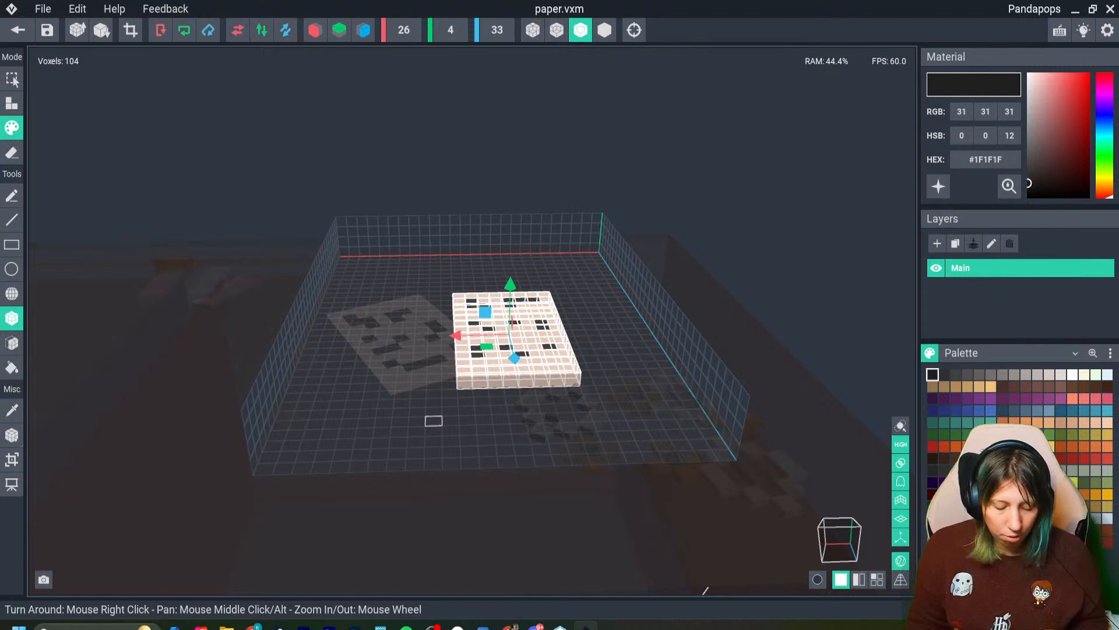
{"action": "key", "text": "ctrl+d"}
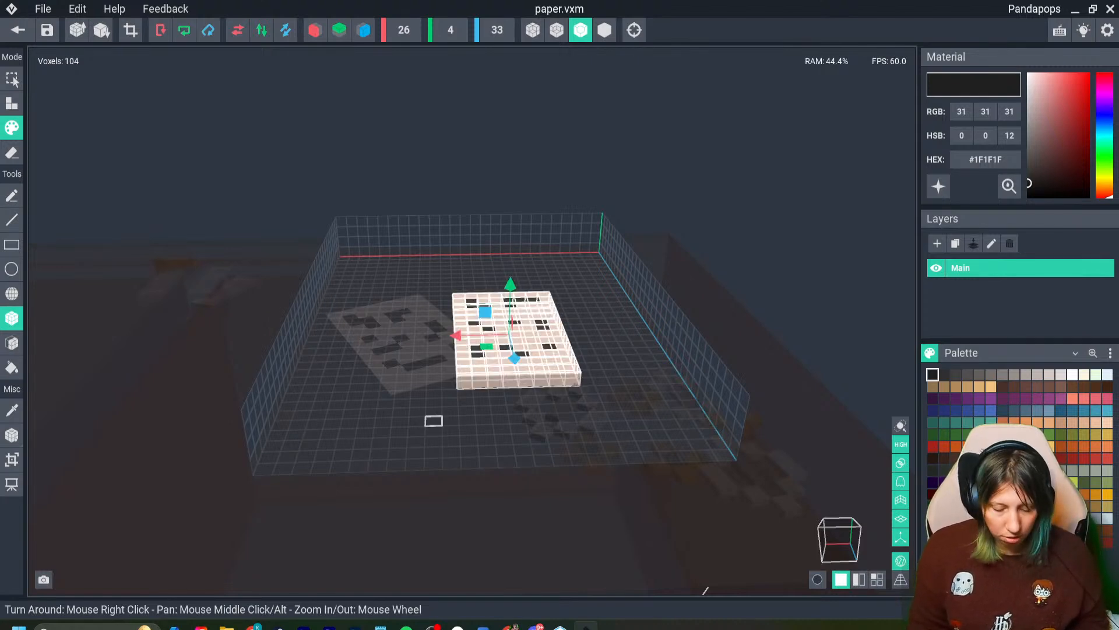
{"action": "key", "text": "Page_Up"}
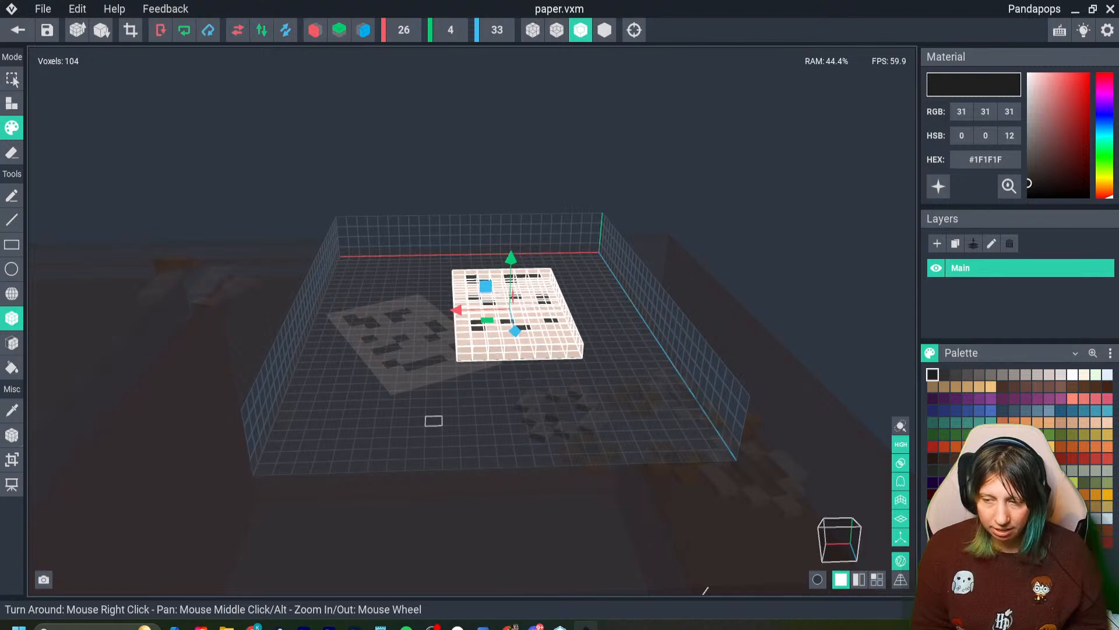
- Shift the raised sheet back and forth across the volume's width
{"action": "key", "text": "Right"}
{"action": "key", "text": "Right"}
{"action": "key", "text": "Left"}
{"action": "key", "text": "Left"}
{"action": "key", "text": "Left"}
{"action": "key", "text": "Left"}
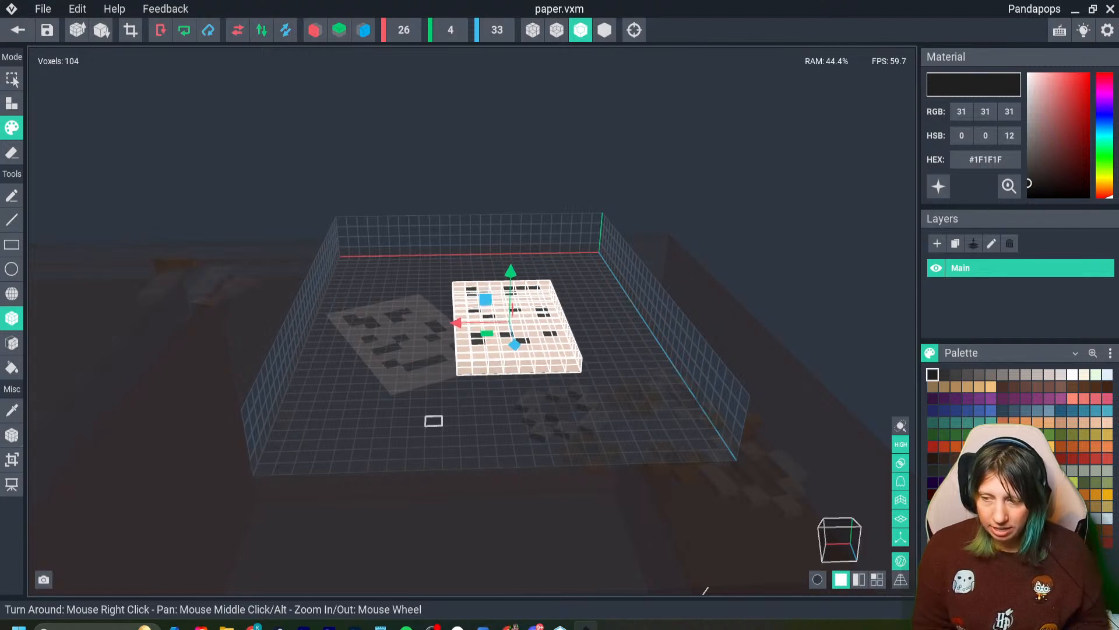
{"action": "key", "text": "Right"}
{"action": "key", "text": "Right"}
{"action": "key", "text": "Right"}
{"action": "key", "text": "Left"}
{"action": "key", "text": "Left"}
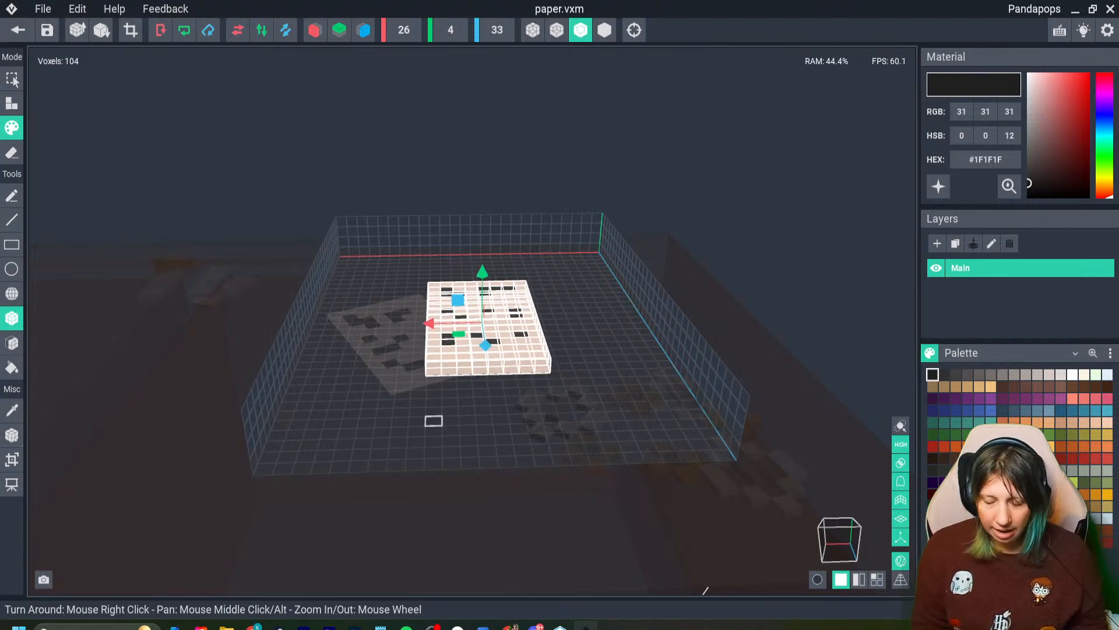
{"action": "key", "text": "Right"}
- Shift the raised sheet repeatedly back and forth along the volume's length
{"action": "key", "text": "Down"}
{"action": "key", "text": "Up"}
{"action": "key", "text": "Up"}
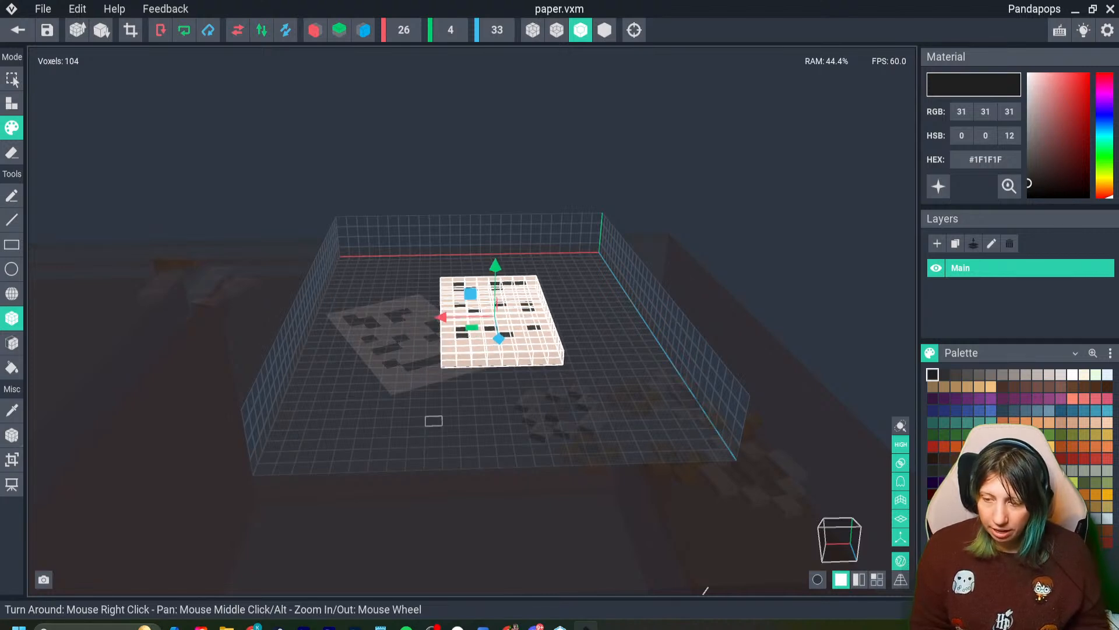
{"action": "key", "text": "Down"}
{"action": "key", "text": "Down"}
{"action": "key", "text": "Up"}
{"action": "key", "text": "Up"}
{"action": "key", "text": "Up"}
{"action": "key", "text": "Down"}
{"action": "key", "text": "Down"}
{"action": "key", "text": "Down"}
{"action": "key", "text": "Up"}
{"action": "key", "text": "Up"}
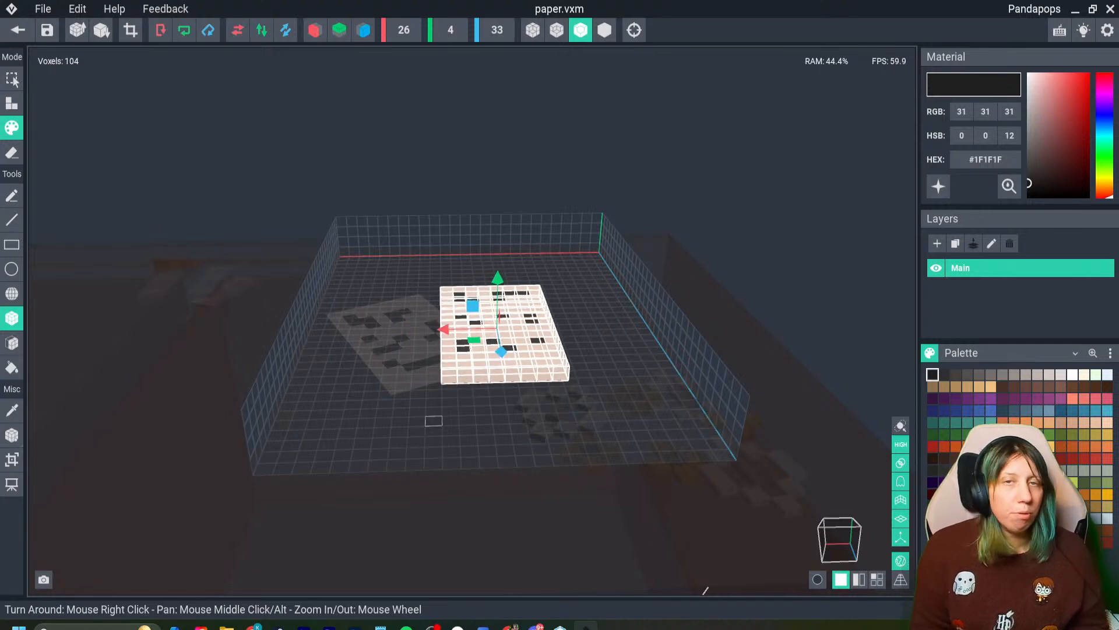
{"action": "key", "text": "Down"}
{"action": "key", "text": "Down"}
{"action": "key", "text": "Up"}
{"action": "key", "text": "Down"}
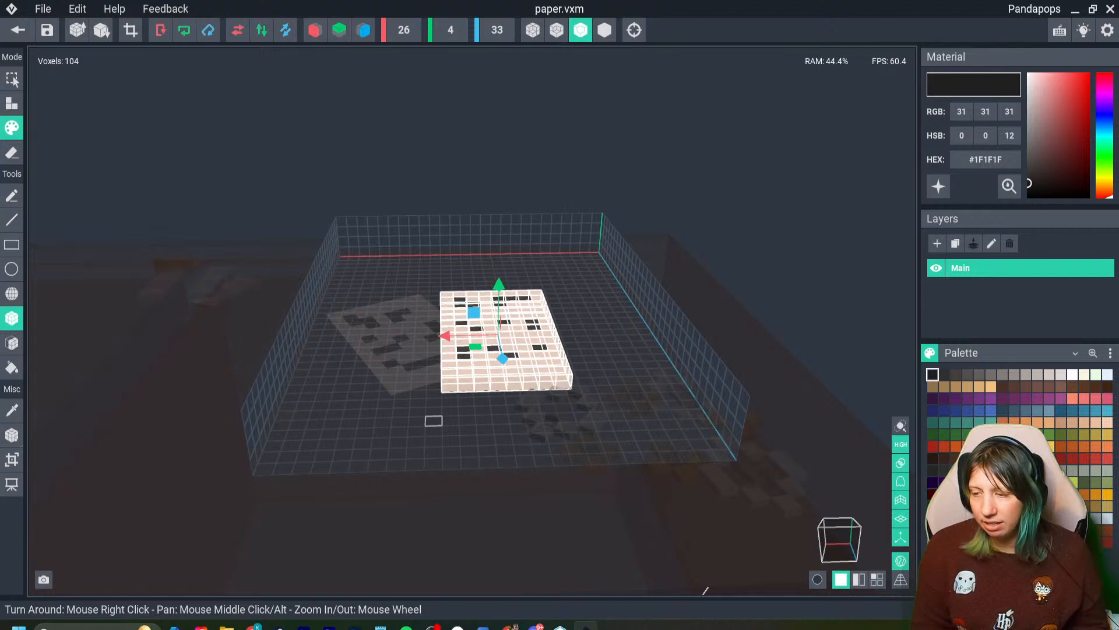
{"action": "key", "text": "Up"}
{"action": "key", "text": "Down"}
- From a side view, shift the sheet back and forth along the volume's length and lower it by one voxel
{"action": "right_click_drag", "start_coordinate": [453, 330], "coordinate": [359, 289]}
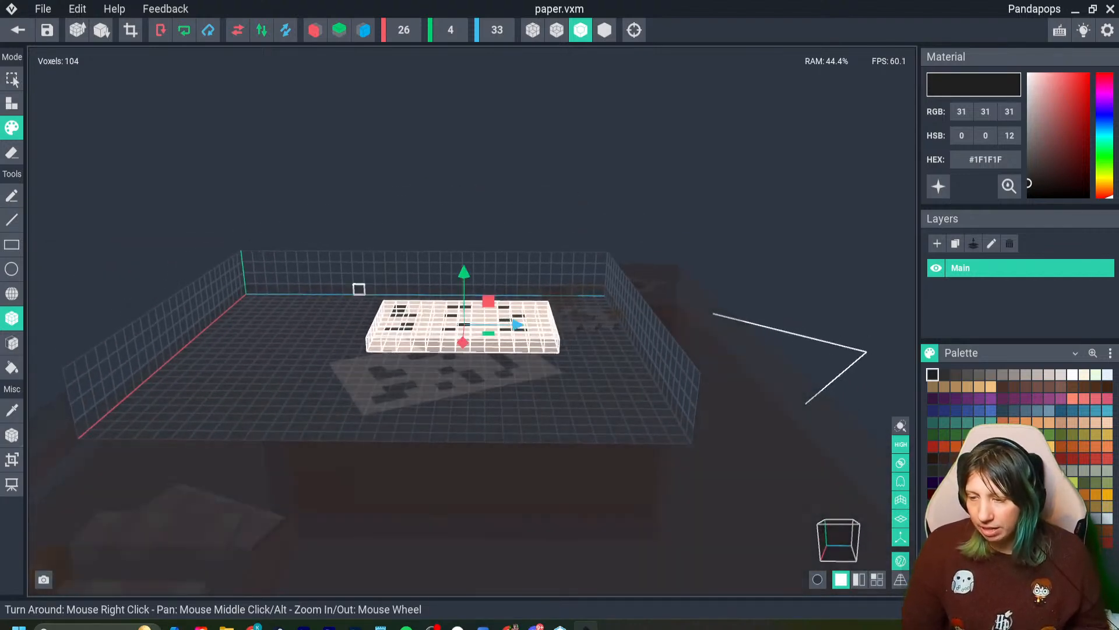
{"action": "key", "text": "Left"}
{"action": "key", "text": "Left"}
{"action": "key", "text": "Left"}
{"action": "key", "text": "Left"}
{"action": "key", "text": "Right"}
{"action": "key", "text": "Right"}
{"action": "key", "text": "Right"}
{"action": "key", "text": "Right"}
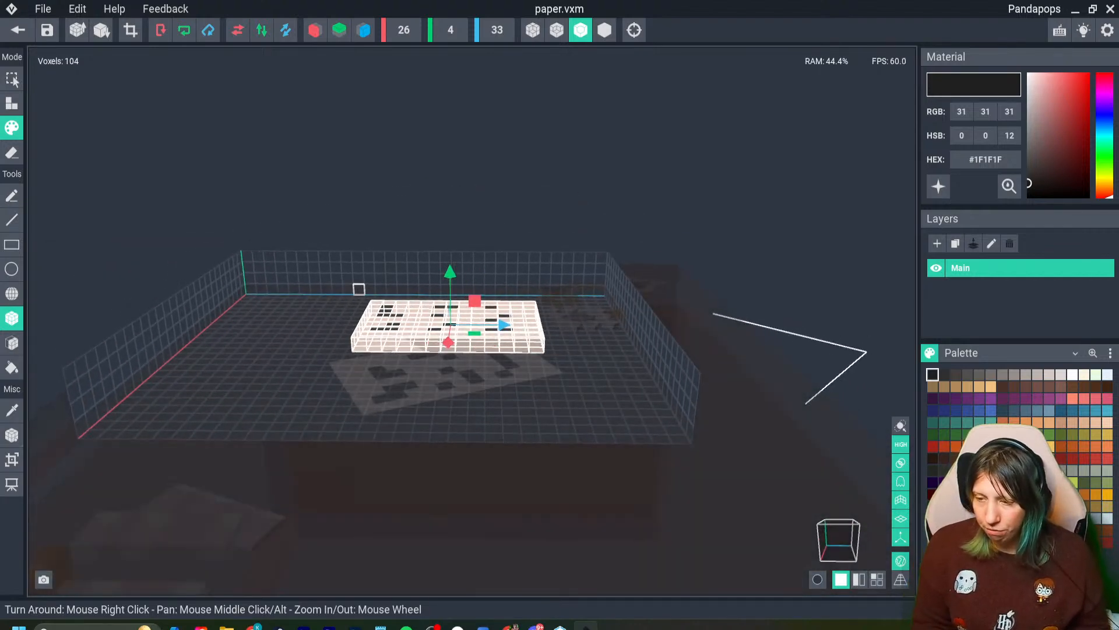
{"action": "key", "text": "Left"}
{"action": "key", "text": "Left"}
{"action": "key", "text": "Left"}
{"action": "key", "text": "Left"}
{"action": "key", "text": "Page_Down"}
{"action": "key", "text": "Left"}
{"action": "key", "text": "Right"}
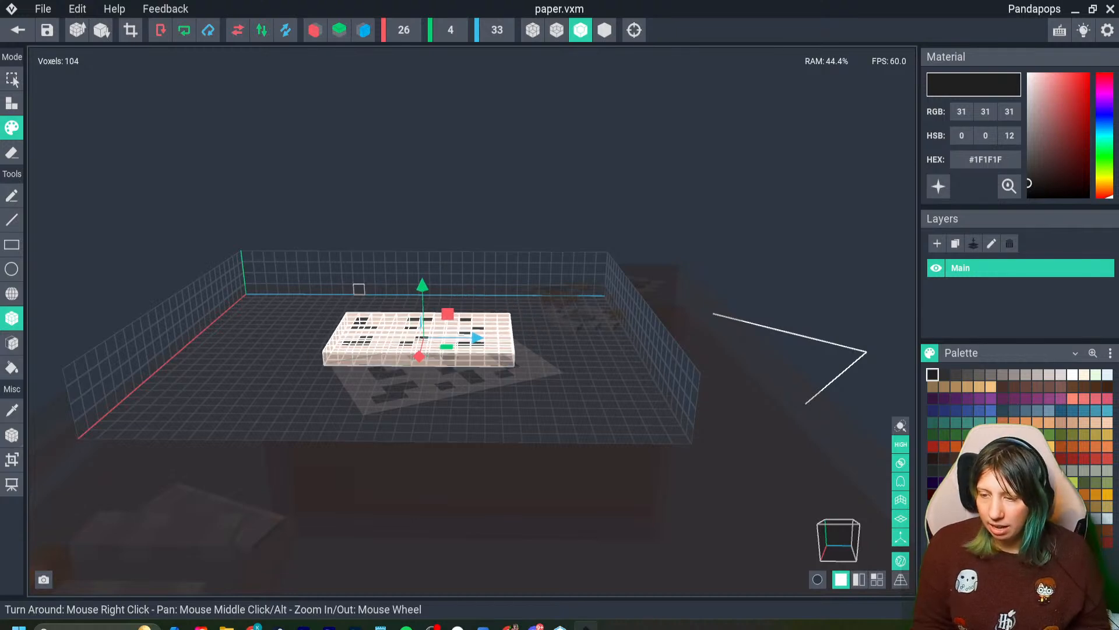
- Move the sheet repeatedly up and down within the volume's height, ending above the floor
{"action": "key", "text": "Page_Up"}
{"action": "key", "text": "Page_Up"}
{"action": "key", "text": "Page_Up"}
{"action": "key", "text": "Page_Down"}
{"action": "key", "text": "Page_Down"}
{"action": "key", "text": "Page_Down"}
{"action": "key", "text": "Page_Up"}
{"action": "key", "text": "Page_Down"}
{"action": "key", "text": "Page_Up"}
{"action": "key", "text": "Page_Up"}
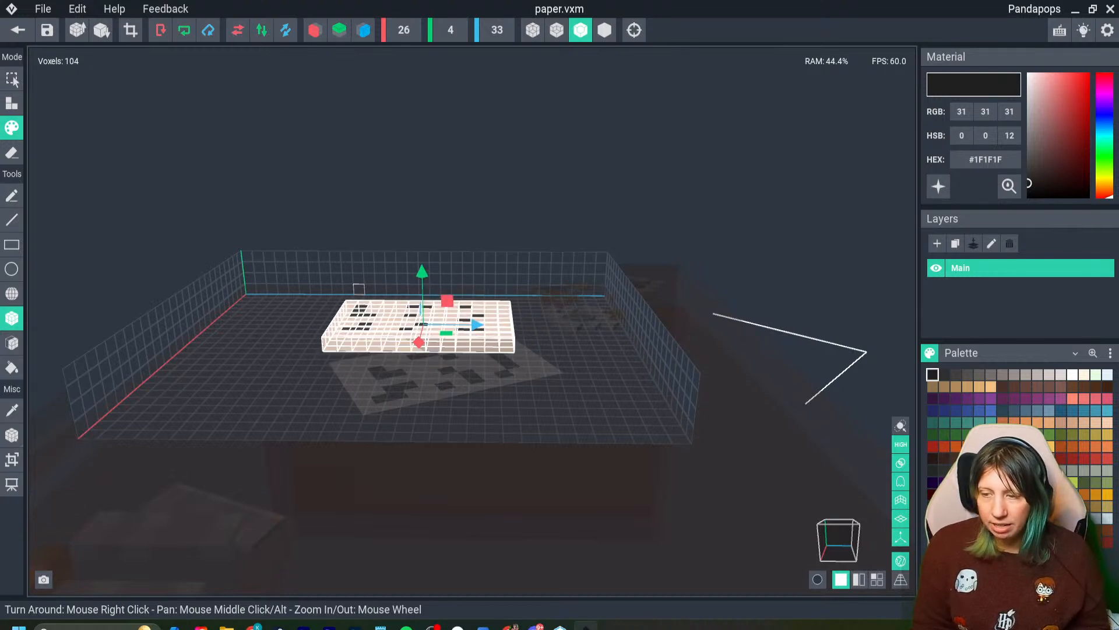
{"action": "key", "text": "Page_Down"}
{"action": "key", "text": "Page_Up"}
{"action": "key", "text": "Page_Down"}
{"action": "key", "text": "Page_Up"}
{"action": "key", "text": "Page_Down"}
{"action": "key", "text": "Page_Up"}
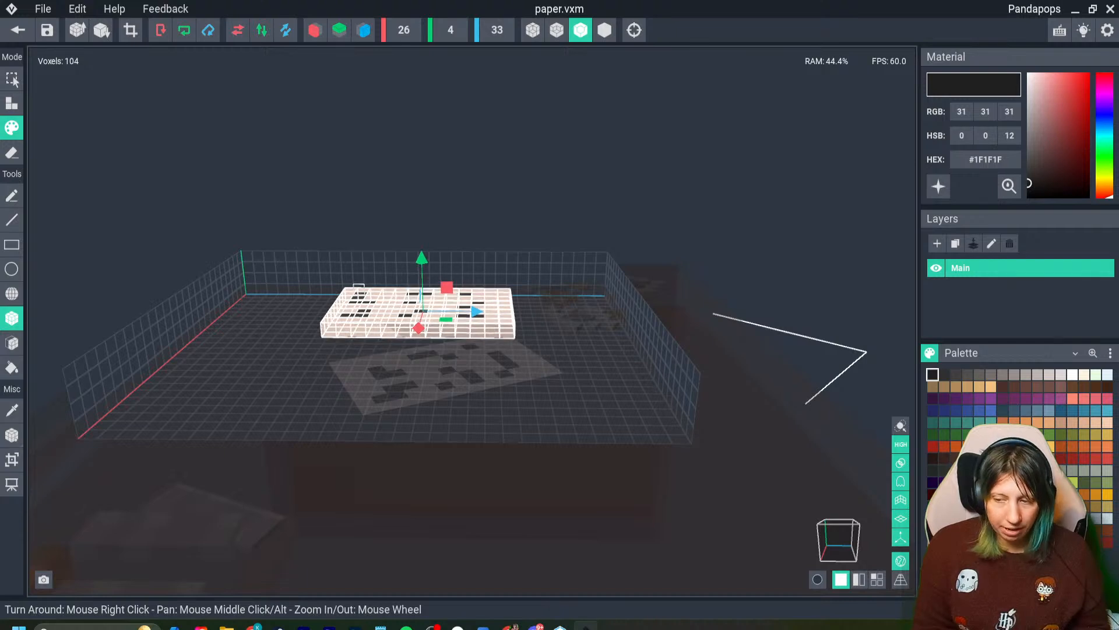
- Shift the raised sheet back and forth across the volume's width, ending closer to the rotated sheet
{"action": "key", "text": "Down"}
{"action": "key", "text": "Down"}
{"action": "key", "text": "Up"}
{"action": "key", "text": "Up"}
{"action": "key", "text": "Up"}
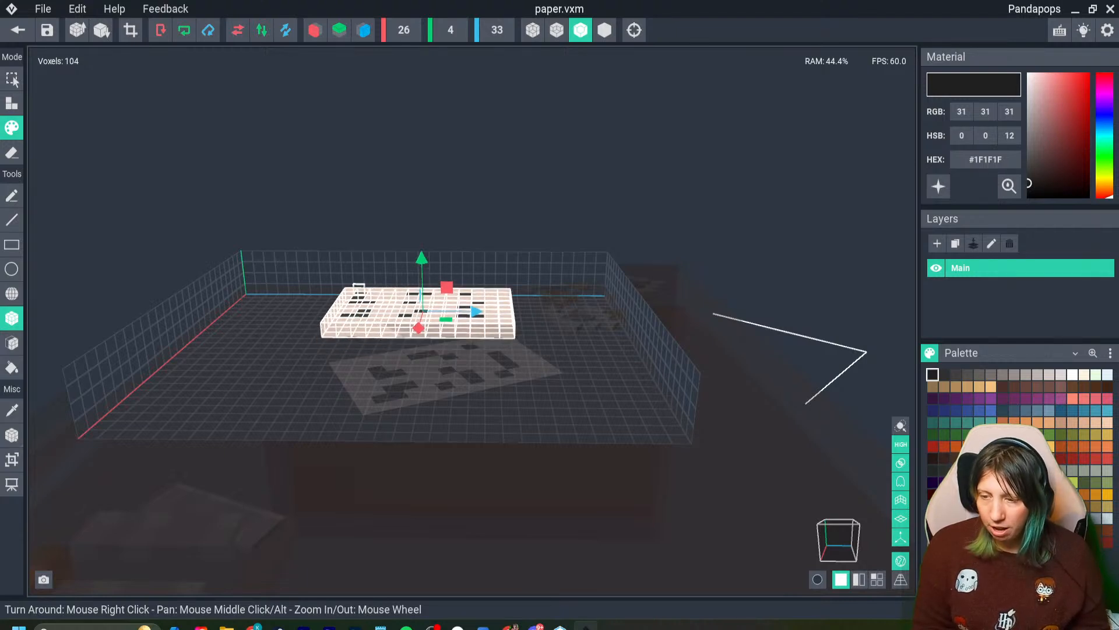
{"action": "key", "text": "Down"}
{"action": "key", "text": "Down"}
{"action": "key", "text": "Down"}
{"action": "key", "text": "Down"}
{"action": "key", "text": "Down"}
{"action": "key", "text": "Down"}
{"action": "key", "text": "Down"}
{"action": "key", "text": "Up"}
{"action": "key", "text": "Up"}
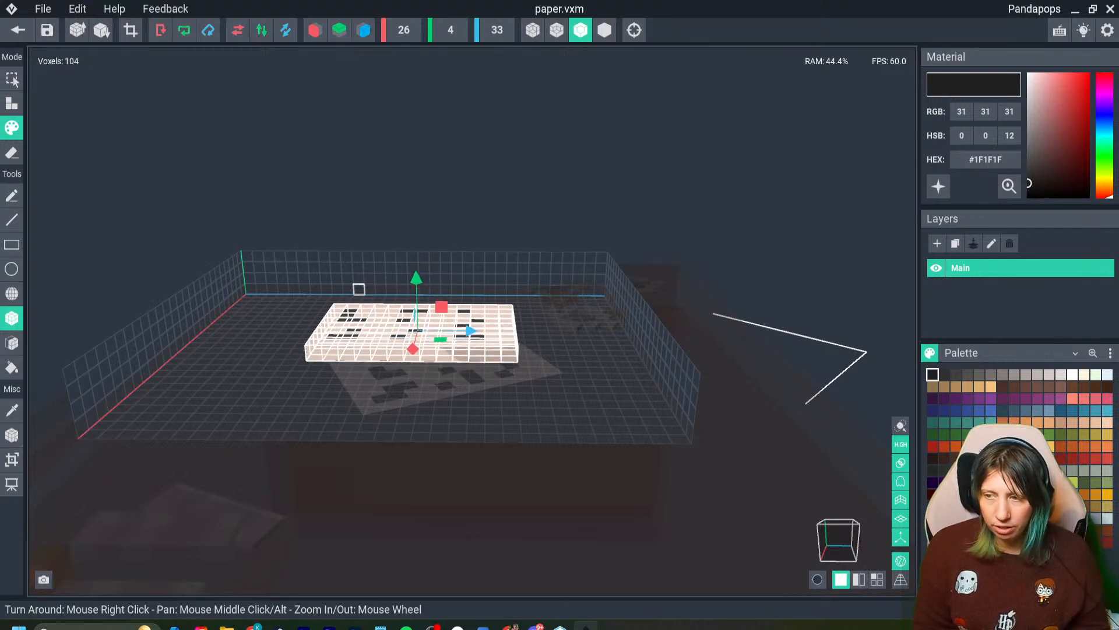
{"action": "key", "text": "Down"}
{"action": "key", "text": "Down"}
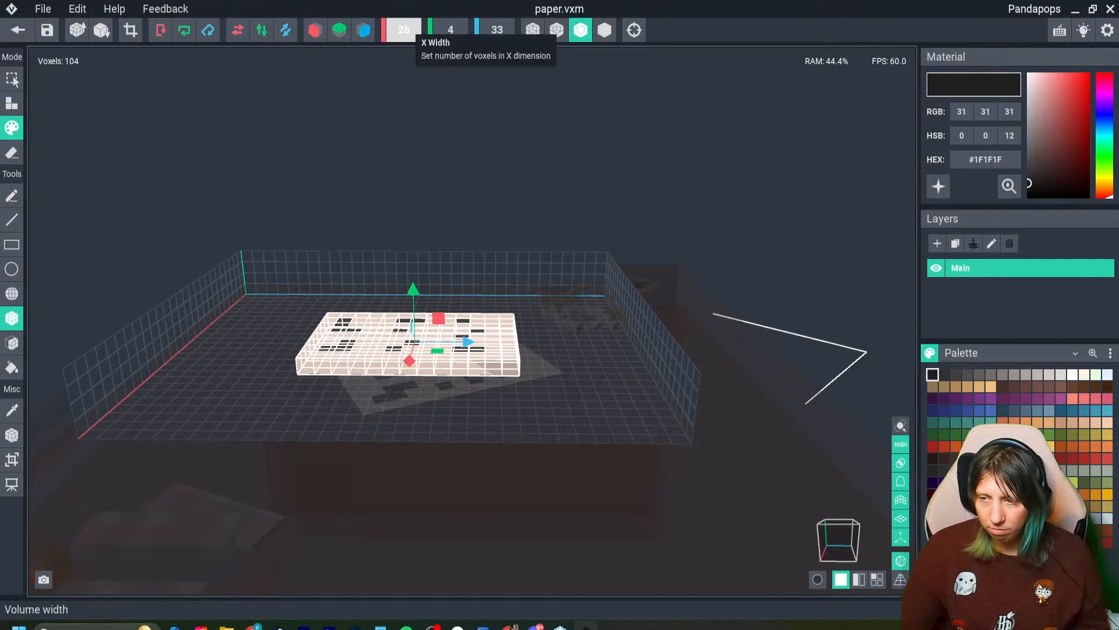
- Return to the Day 13 asset project with the "paper a" sheet selected
{"action": "right_click_drag", "start_coordinate": [213, 275], "coordinate": [117, 309]}
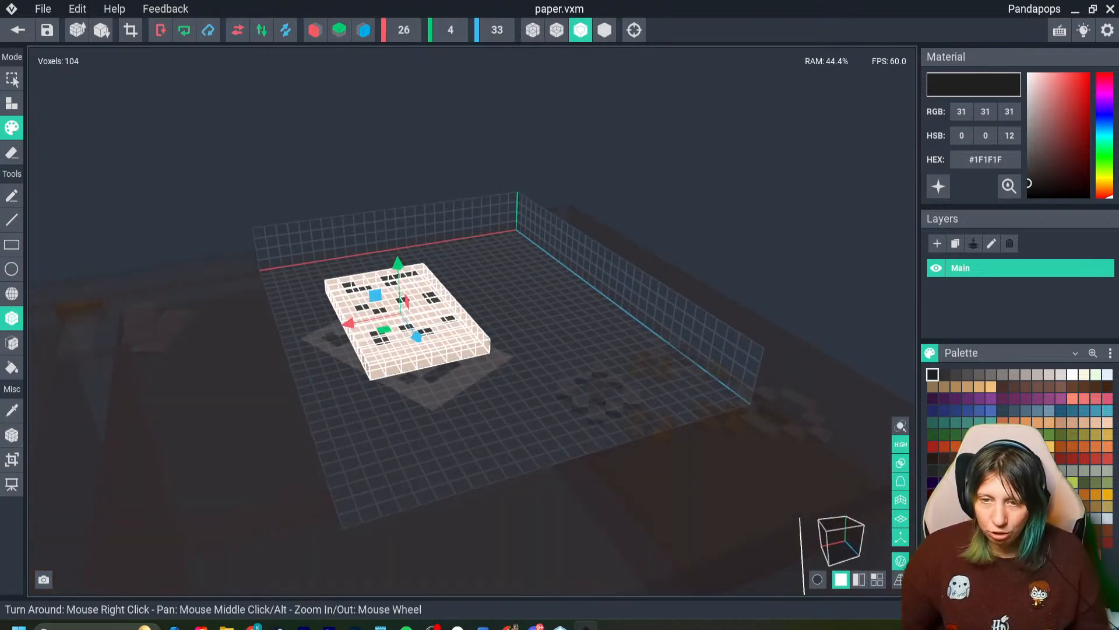
{"action": "left_click", "coordinate": [18, 30]}
{"action": "left_click", "coordinate": [559, 230]}
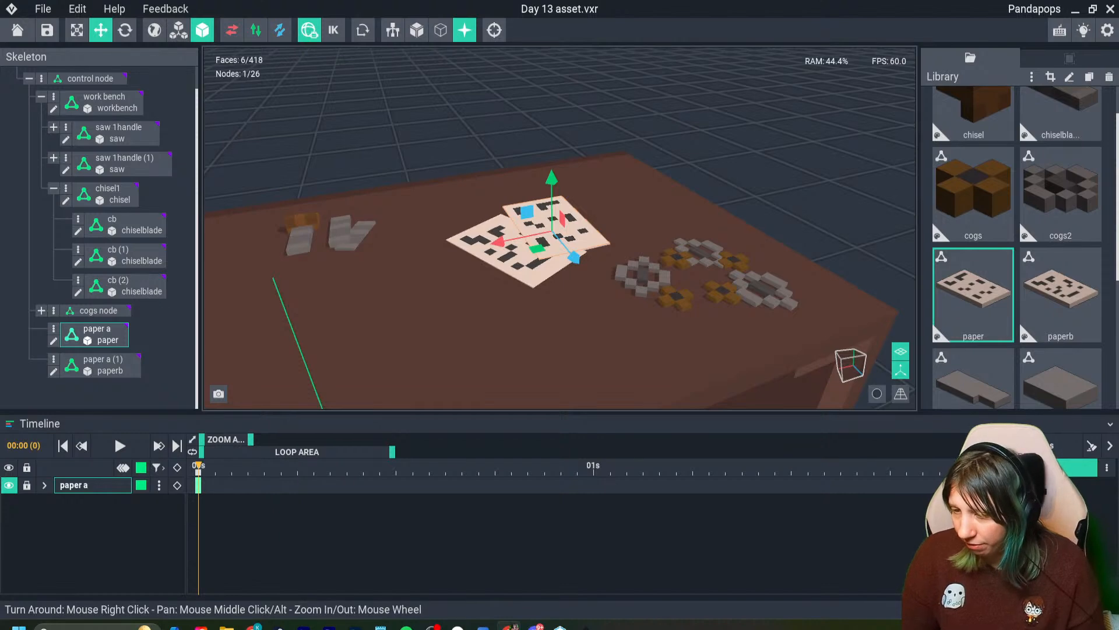
- Duplicate the "paper a" sheet and slide the copy toward the workbench's near end, adjusting its height slightly
{"action": "right_click_drag", "start_coordinate": [357, 211], "coordinate": [428, 271]}
{"action": "scroll", "coordinate": [345, 256], "scroll_direction": "down", "scroll_amount": 3}
{"action": "scroll", "coordinate": [346, 257], "scroll_direction": "up", "scroll_amount": 5}
{"action": "scroll", "coordinate": [356, 208], "scroll_direction": "down", "scroll_amount": 6}
{"action": "scroll", "coordinate": [422, 275], "scroll_direction": "up", "scroll_amount": 2}
{"action": "scroll", "coordinate": [460, 251], "scroll_direction": "down", "scroll_amount": 4}
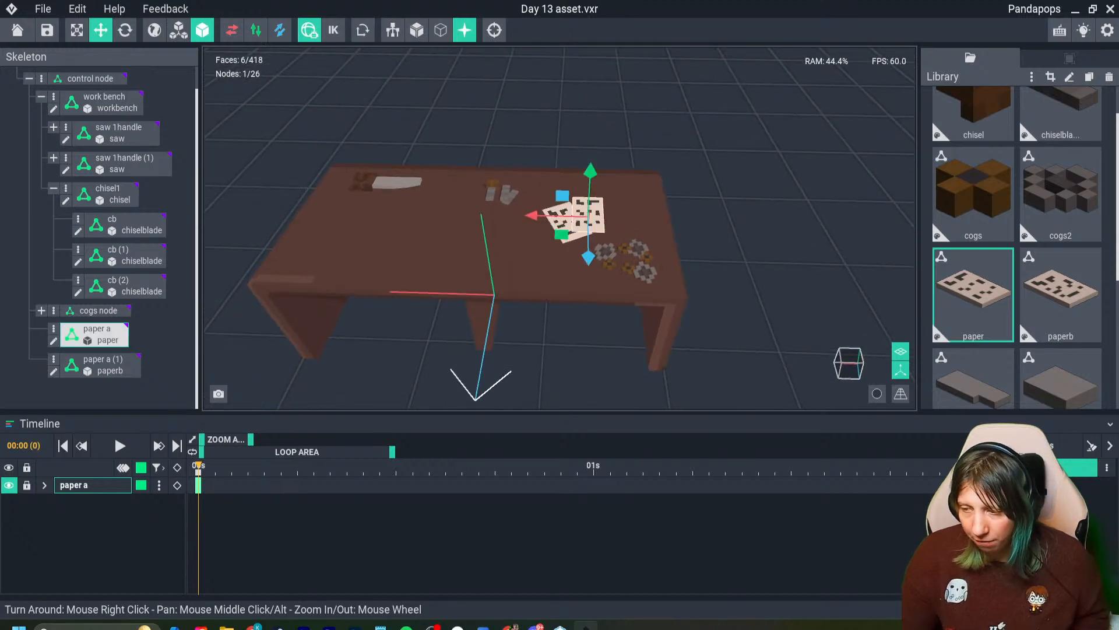
{"action": "key", "text": "ctrl+d"}
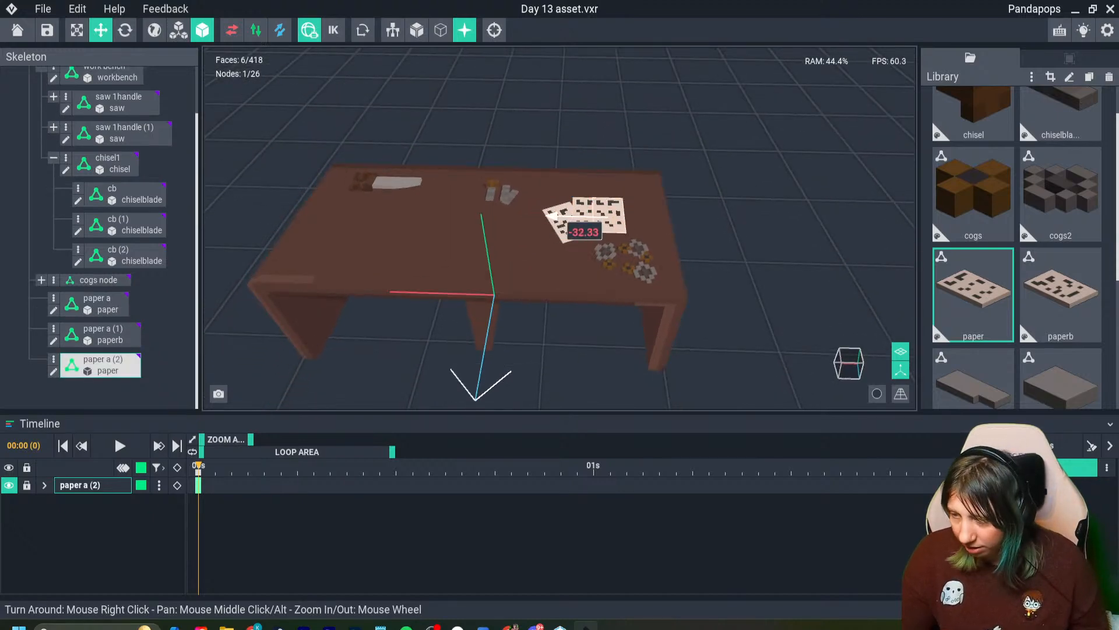
{"action": "scroll", "coordinate": [533, 215], "scroll_direction": "up", "scroll_amount": 3}
{"action": "left_click_drag", "start_coordinate": [698, 242], "coordinate": [671, 225]}
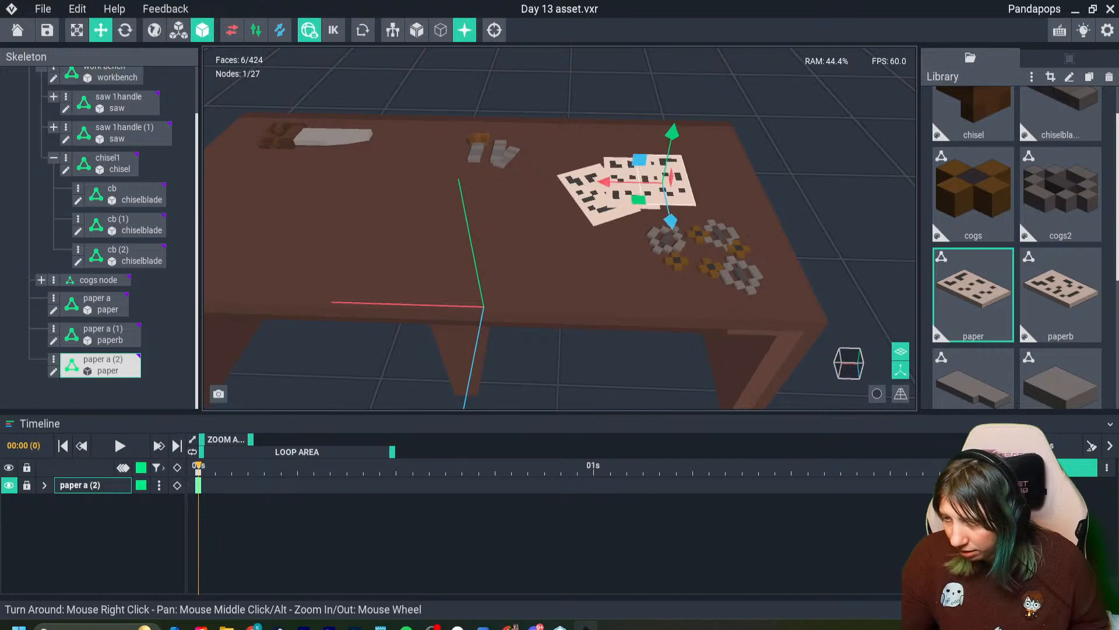
{"action": "left_click_drag", "start_coordinate": [672, 138], "coordinate": [672, 133]}
{"action": "scroll", "coordinate": [653, 186], "scroll_direction": "up", "scroll_amount": 3}
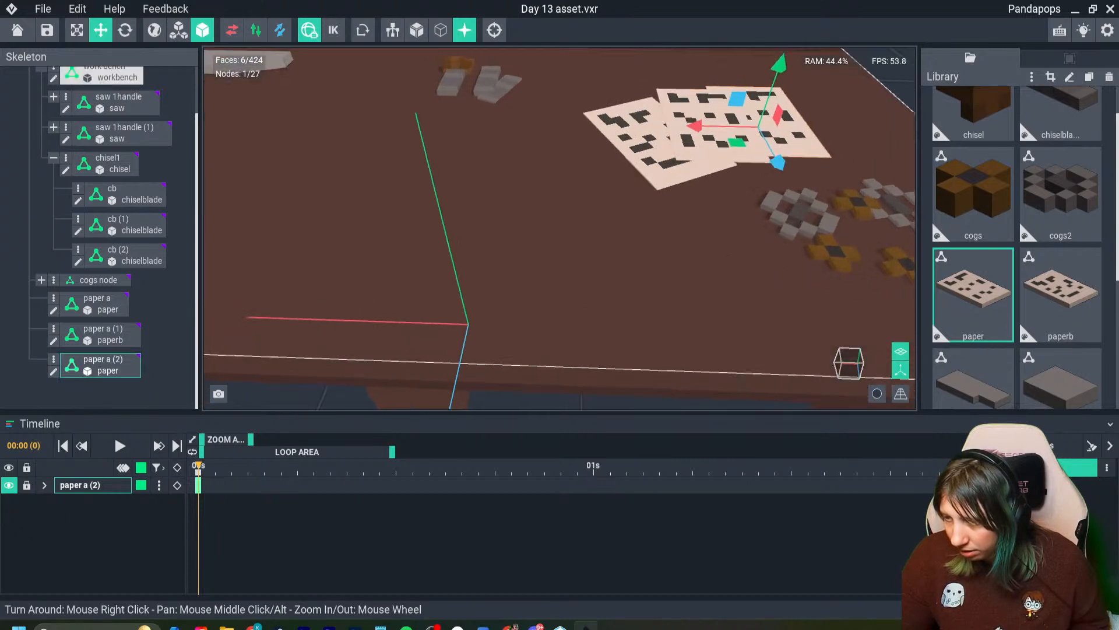
- Rotate the copied sheet about its vertical axis so it fans out from the other papers
{"action": "right_click_drag", "start_coordinate": [653, 187], "coordinate": [627, 172]}
{"action": "middle_click_drag", "start_coordinate": [653, 175], "coordinate": [542, 216]}
{"action": "scroll", "coordinate": [618, 233], "scroll_direction": "up", "scroll_amount": 2}
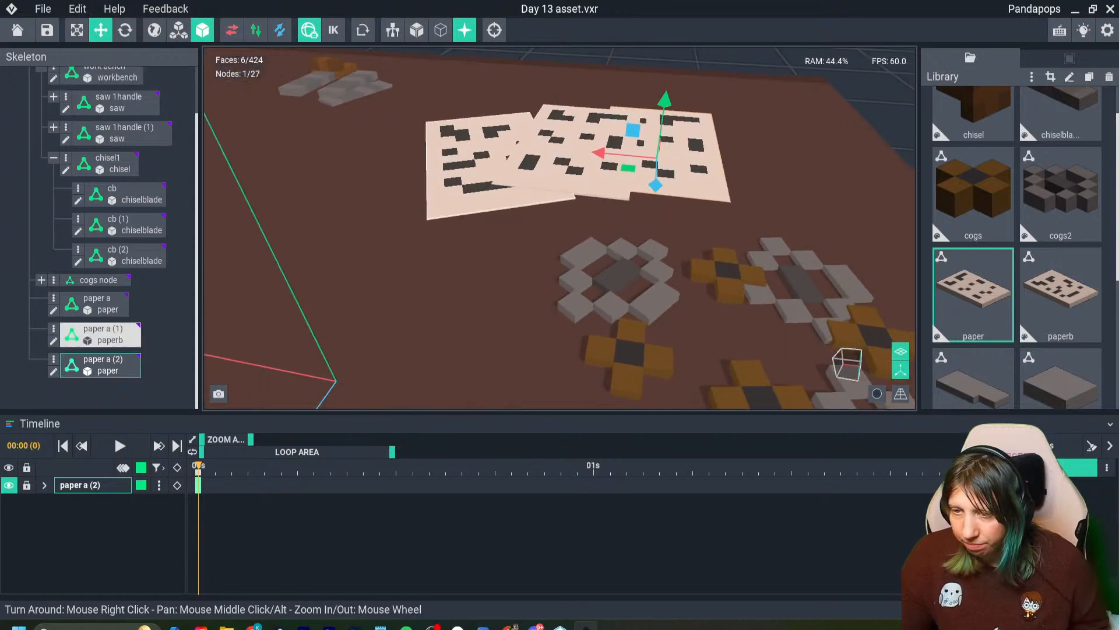
{"action": "left_click", "coordinate": [124, 29]}
{"action": "left_click_drag", "start_coordinate": [666, 202], "coordinate": [702, 185]}
{"action": "key", "text": "ctrl+z"}
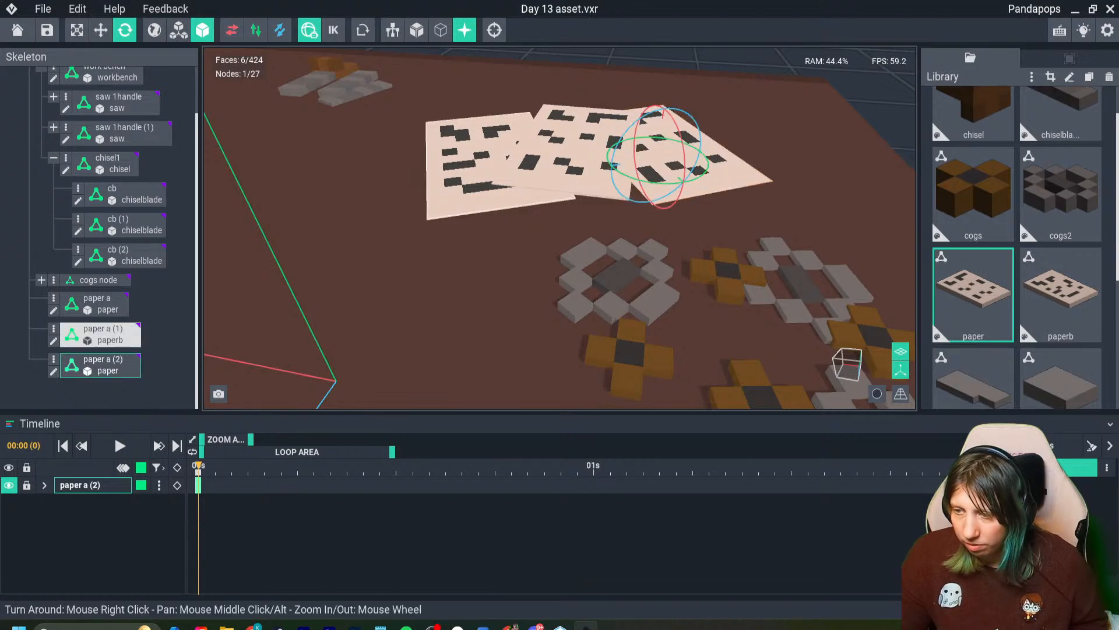
- Duplicate the "paper a (1)" sheet and move the copy behind the other papers, raising it slightly
{"action": "left_click", "coordinate": [479, 196]}
{"action": "left_click", "coordinate": [101, 29]}
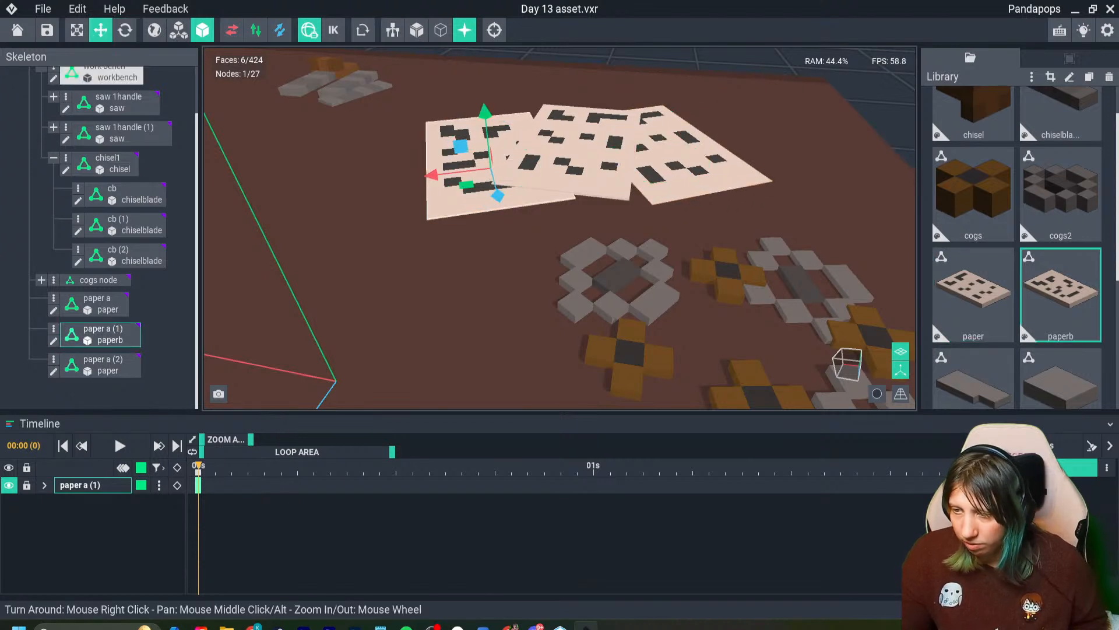
{"action": "key", "text": "ctrl+d"}
{"action": "left_click_drag", "start_coordinate": [431, 174], "coordinate": [536, 164]}
{"action": "left_click_drag", "start_coordinate": [608, 182], "coordinate": [589, 159]}
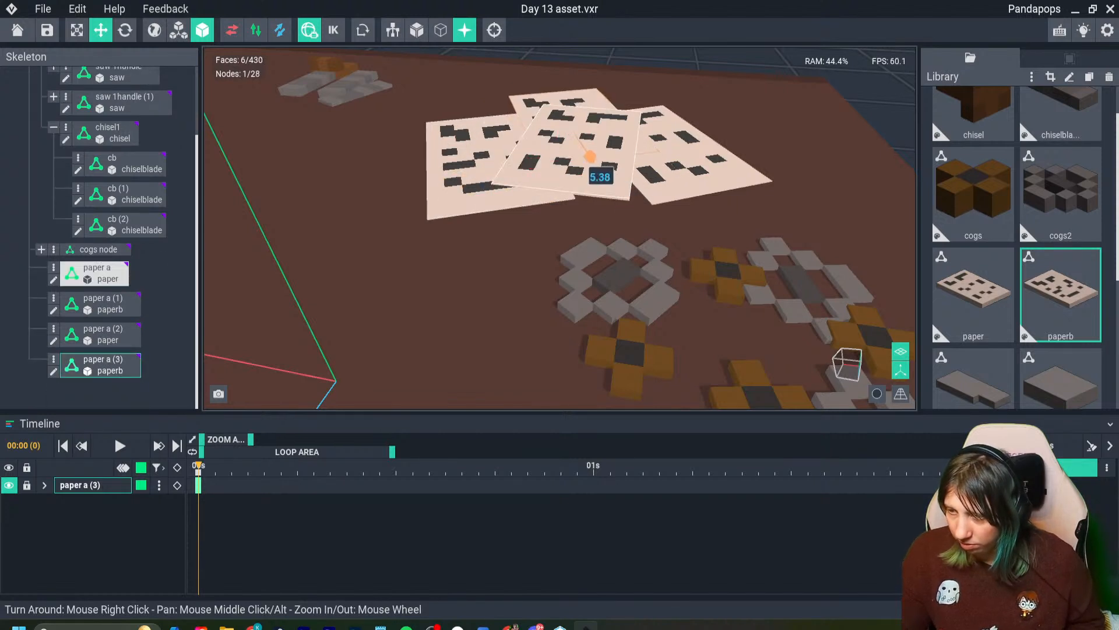
{"action": "left_click_drag", "start_coordinate": [574, 80], "coordinate": [574, 74]}
- Rotate the rearmost paper copy about its vertical axis so it lies at an angle to the pile
{"action": "right_click_drag", "start_coordinate": [726, 92], "coordinate": [718, 138]}
{"action": "scroll", "coordinate": [718, 138], "scroll_direction": "down", "scroll_amount": 2}
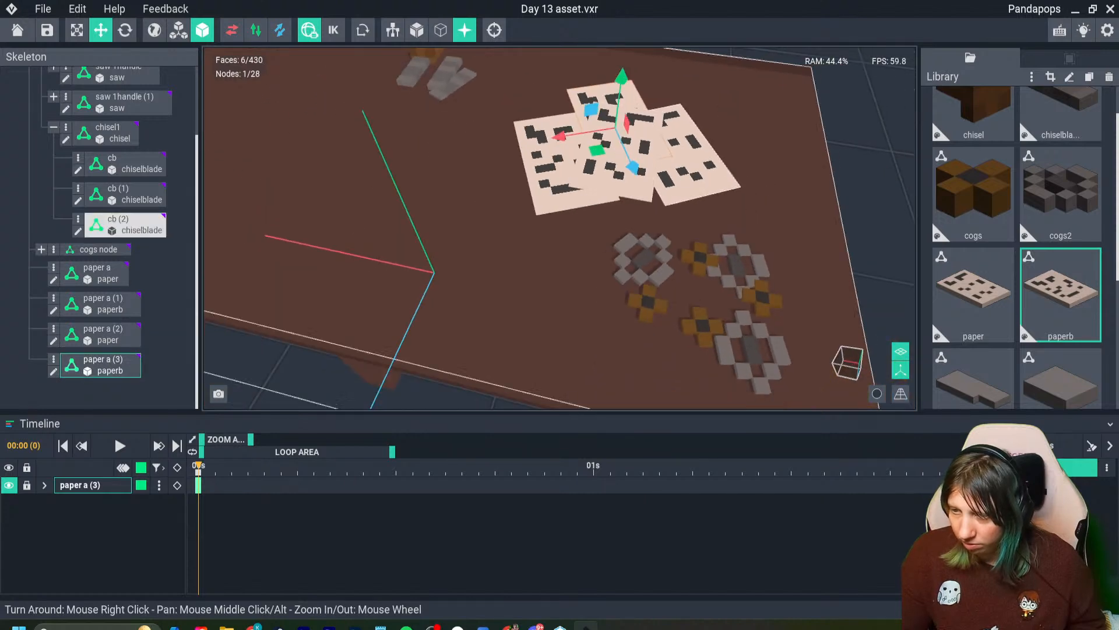
{"action": "left_click", "coordinate": [125, 30]}
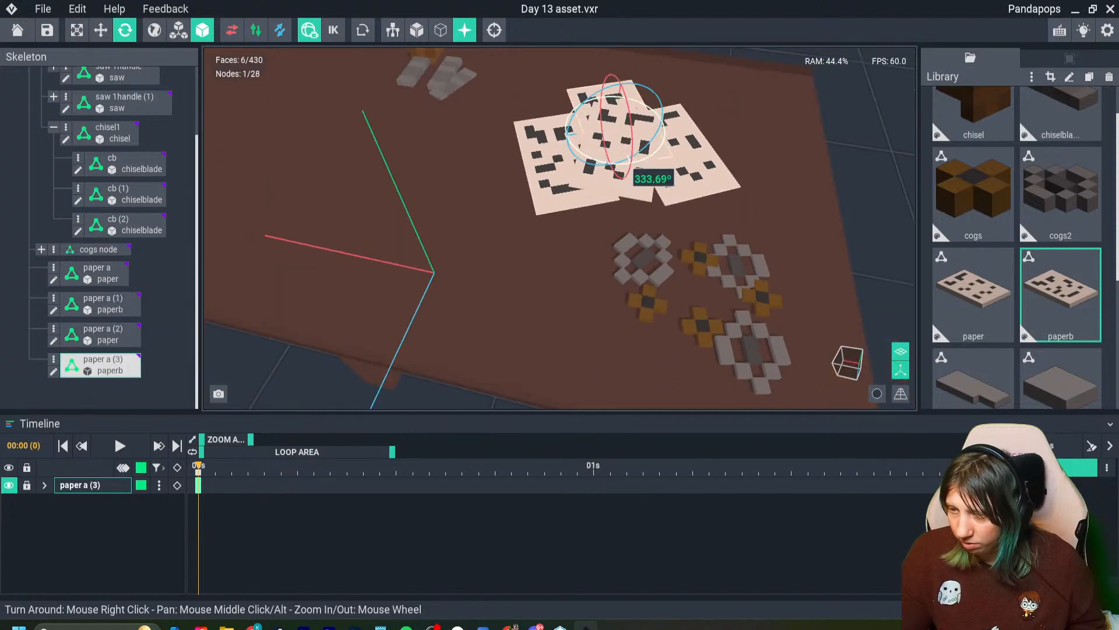
{"action": "left_click_drag", "start_coordinate": [629, 158], "coordinate": [574, 91]}
{"action": "left_click", "coordinate": [634, 105]}
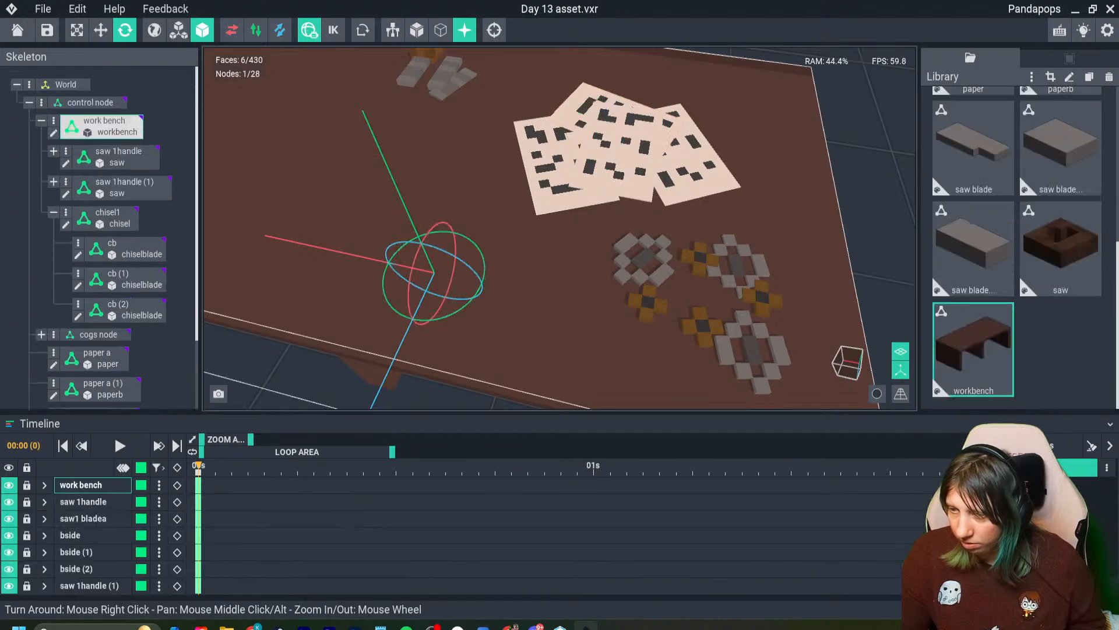
- Tilt the rearmost paper very slightly about its red axis and review the pile on the workbench
{"action": "right_click_drag", "start_coordinate": [758, 236], "coordinate": [765, 213]}
{"action": "left_click", "coordinate": [640, 125]}
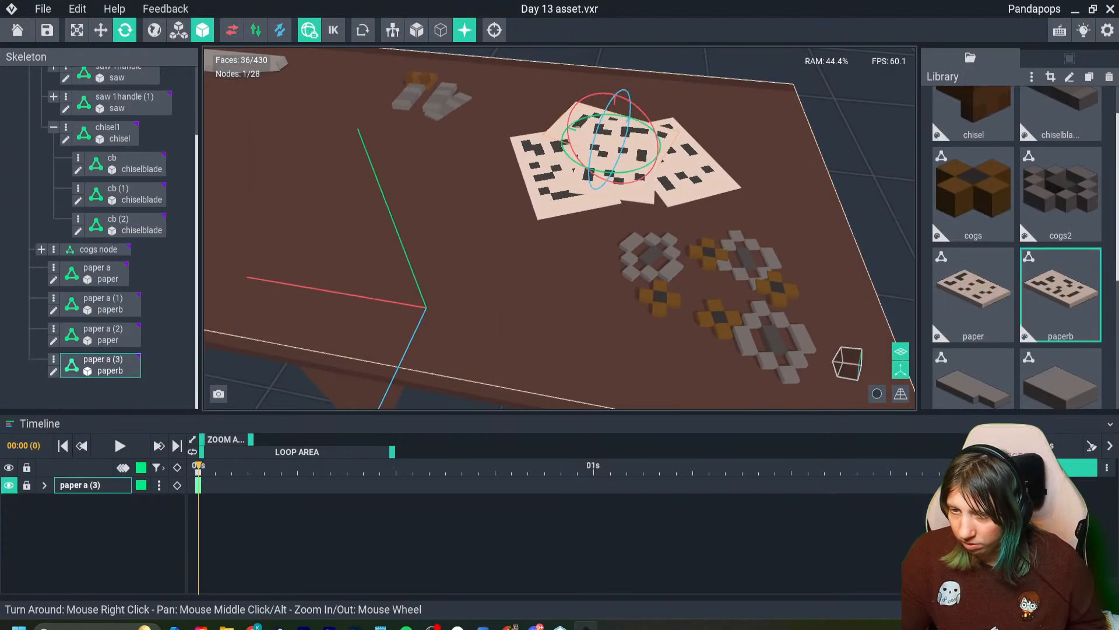
{"action": "scroll", "coordinate": [677, 177], "scroll_direction": "up", "scroll_amount": 5}
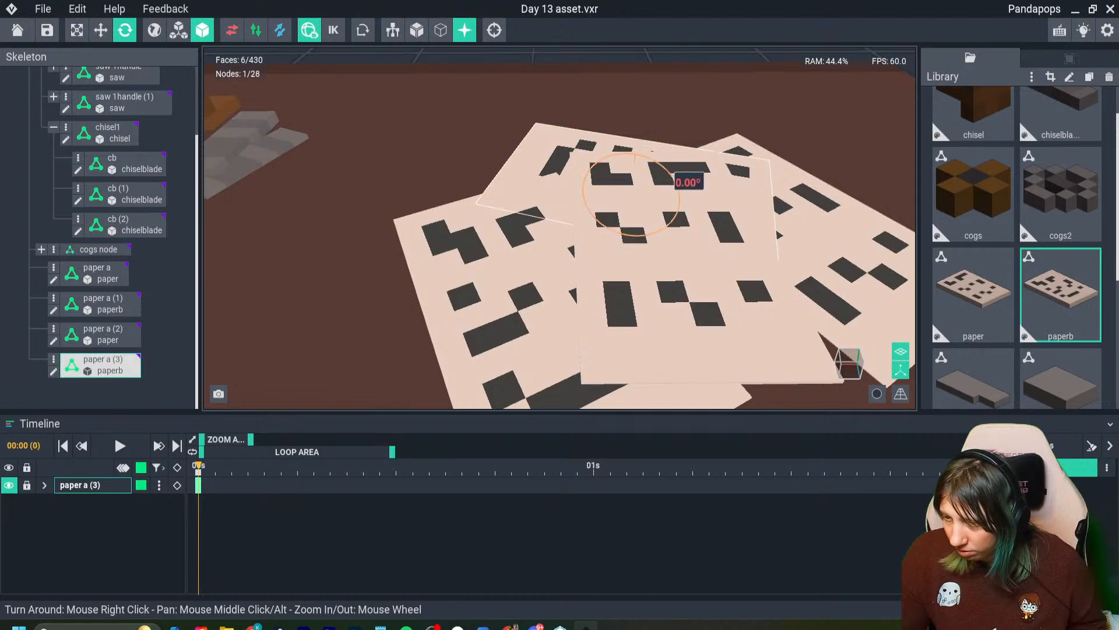
{"action": "left_click_drag", "start_coordinate": [673, 174], "coordinate": [676, 177]}
{"action": "left_click", "coordinate": [659, 106]}
{"action": "scroll", "coordinate": [659, 106], "scroll_direction": "down", "scroll_amount": 8}
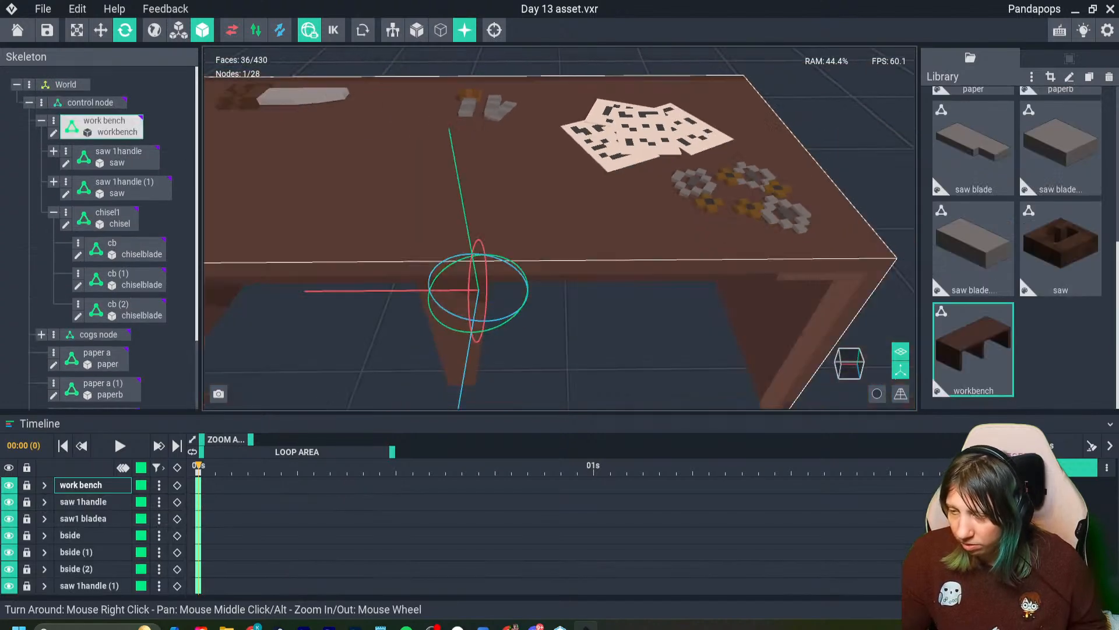
- Raise the "paper a" sheet slightly to a height of 29.21 so it sits clear of the overlapping papers
{"action": "scroll", "coordinate": [560, 233], "scroll_direction": "down", "scroll_amount": 8}
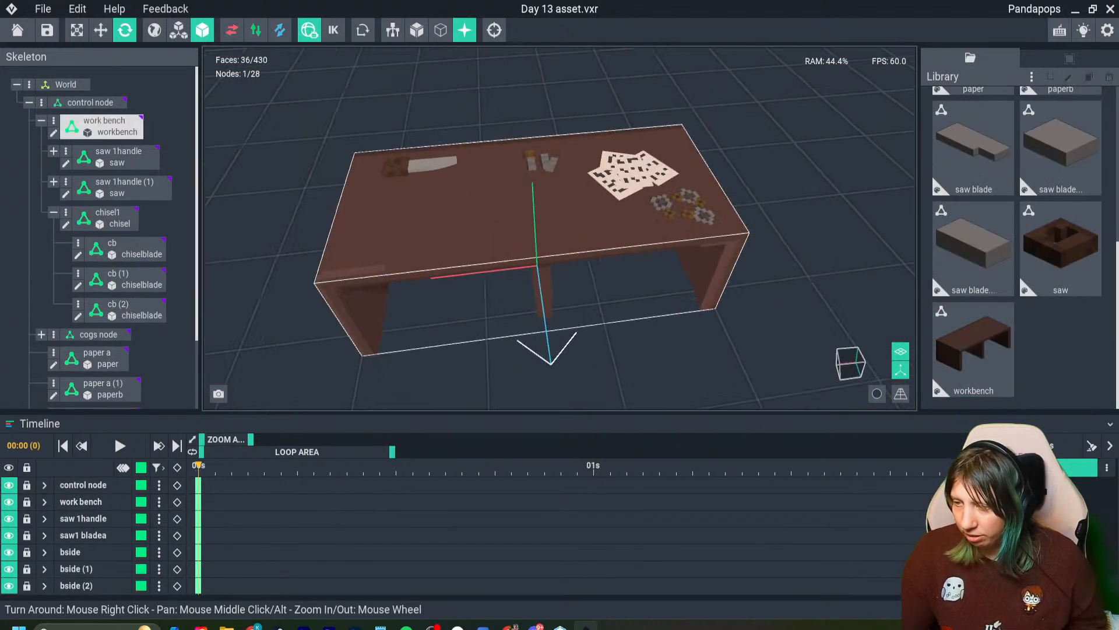
{"action": "scroll", "coordinate": [625, 233], "scroll_direction": "up", "scroll_amount": 5}
{"action": "right_click_drag", "start_coordinate": [625, 233], "coordinate": [618, 204]}
{"action": "scroll", "coordinate": [625, 258], "scroll_direction": "up", "scroll_amount": 3}
{"action": "left_click", "coordinate": [625, 259]}
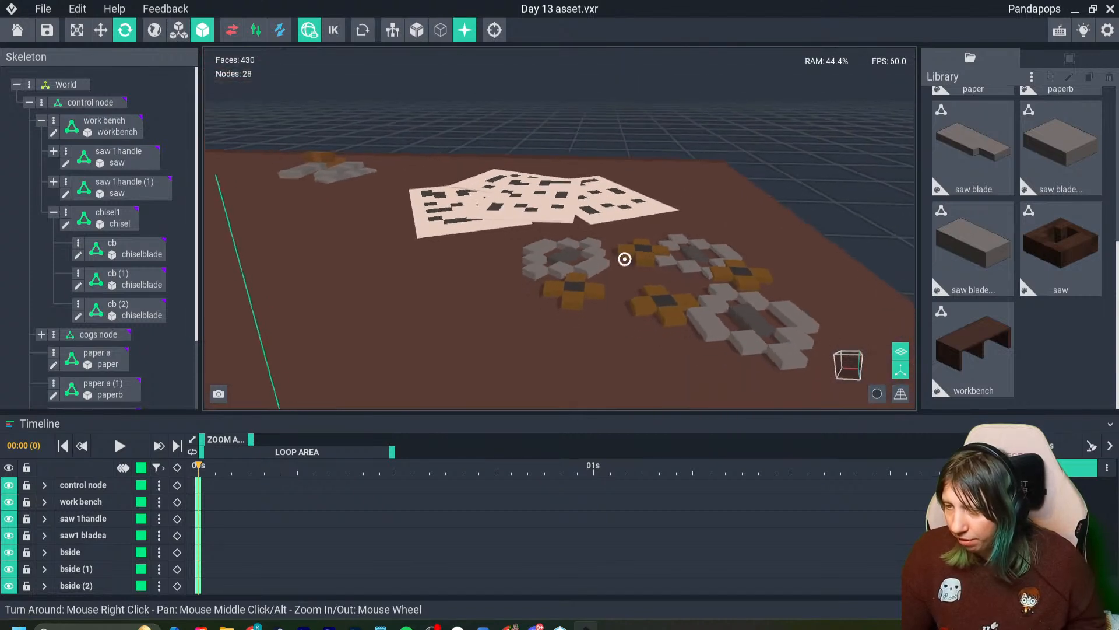
{"action": "right_click_drag", "start_coordinate": [625, 259], "coordinate": [624, 291]}
{"action": "left_click", "coordinate": [617, 193]}
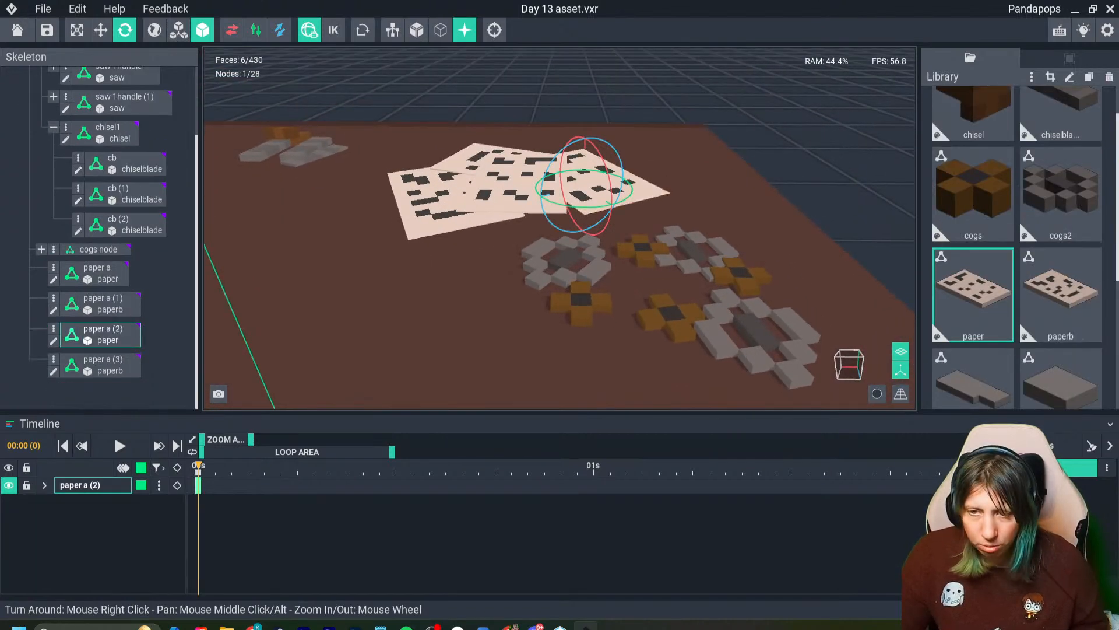
{"action": "left_click", "coordinate": [101, 29]}
{"action": "mouse_move", "coordinate": [585, 133]}
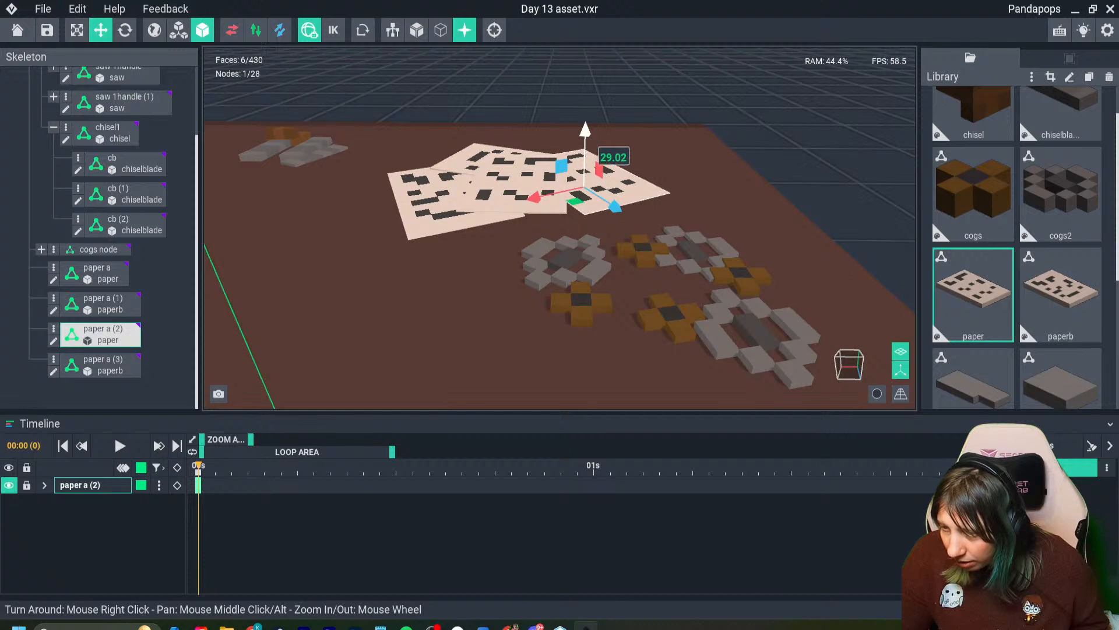
{"action": "scroll", "coordinate": [586, 133], "scroll_direction": "up", "scroll_amount": 6}
{"action": "left_click", "coordinate": [434, 126]}
{"action": "left_click", "coordinate": [379, 92]}
{"action": "left_click", "coordinate": [431, 116]}
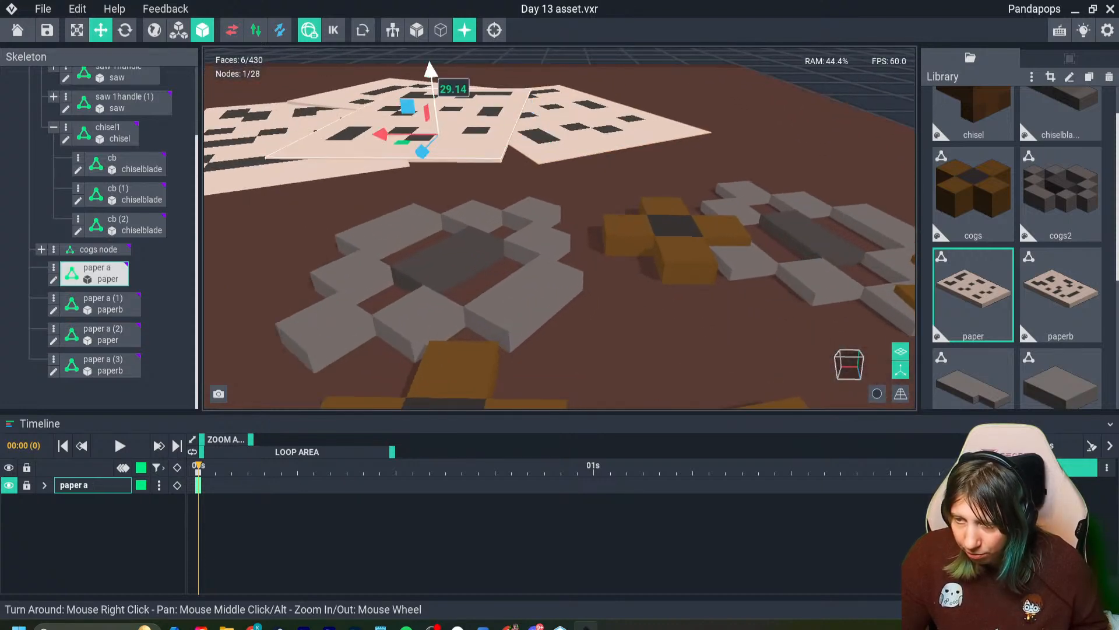
{"action": "left_click_drag", "start_coordinate": [431, 71], "coordinate": [431, 69]}
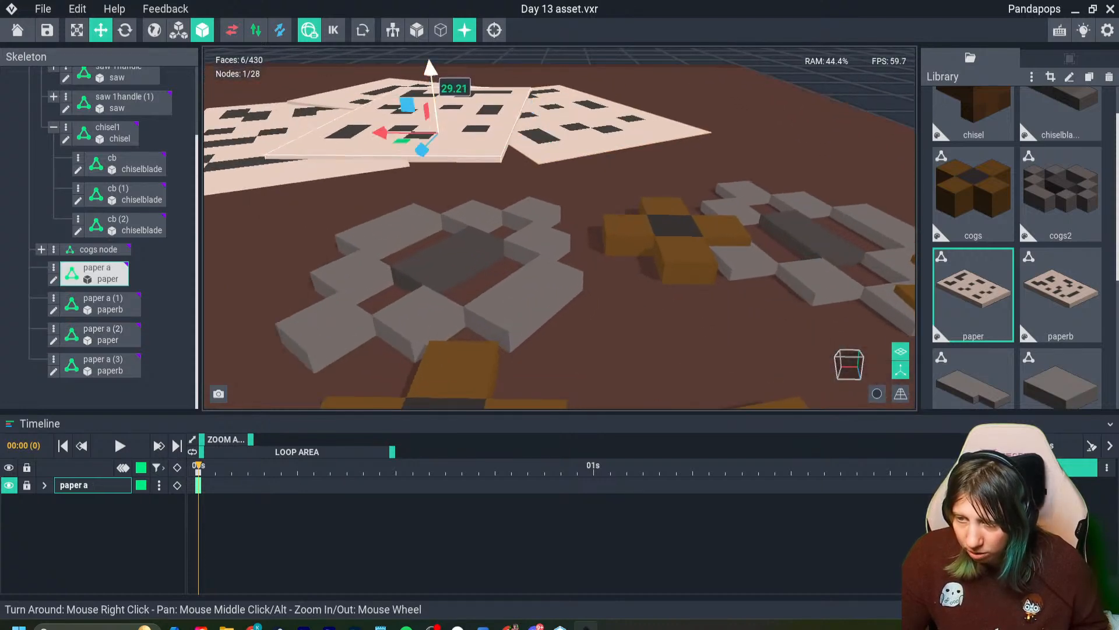
- Raise the "paper a (2)" sheet very slightly above the workbench surface
{"action": "left_click", "coordinate": [344, 166]}
{"action": "left_click", "coordinate": [562, 126]}
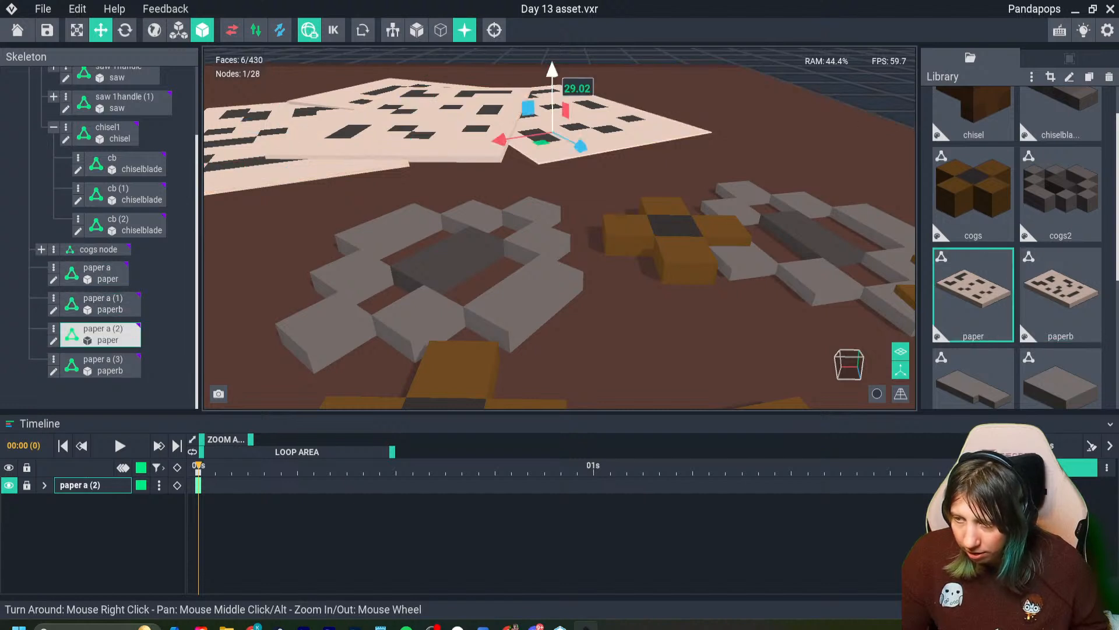
{"action": "left_click_drag", "start_coordinate": [552, 73], "coordinate": [552, 68]}
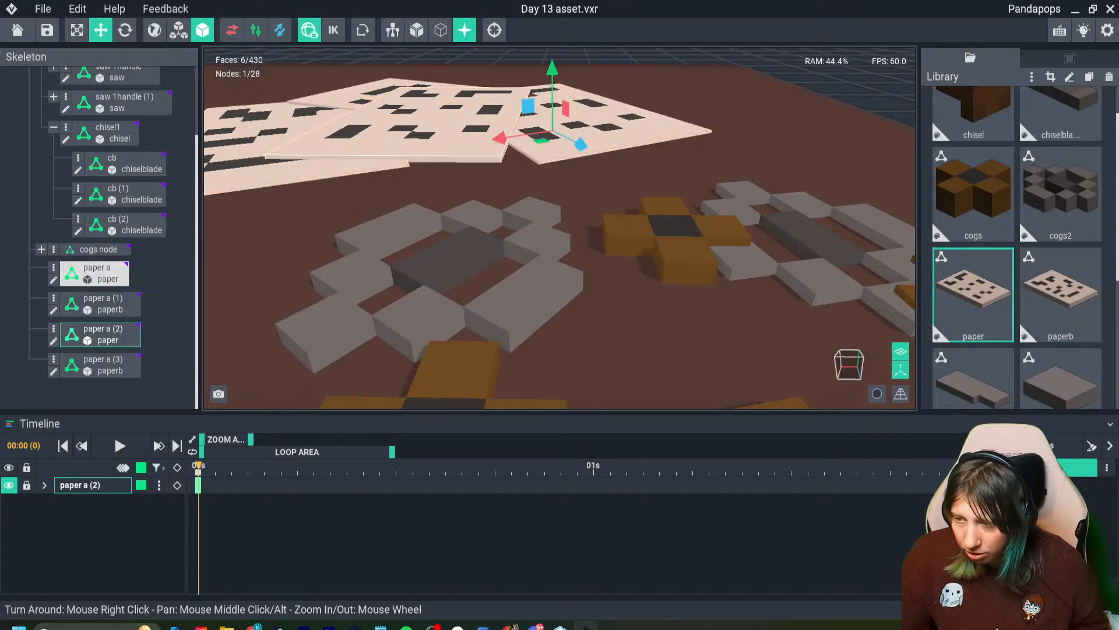
- Raise the rearmost sheet, "paper a (3)", by a tiny amount within the pile
{"action": "right_click_drag", "start_coordinate": [492, 125], "coordinate": [516, 153]}
{"action": "left_click", "coordinate": [411, 89]}
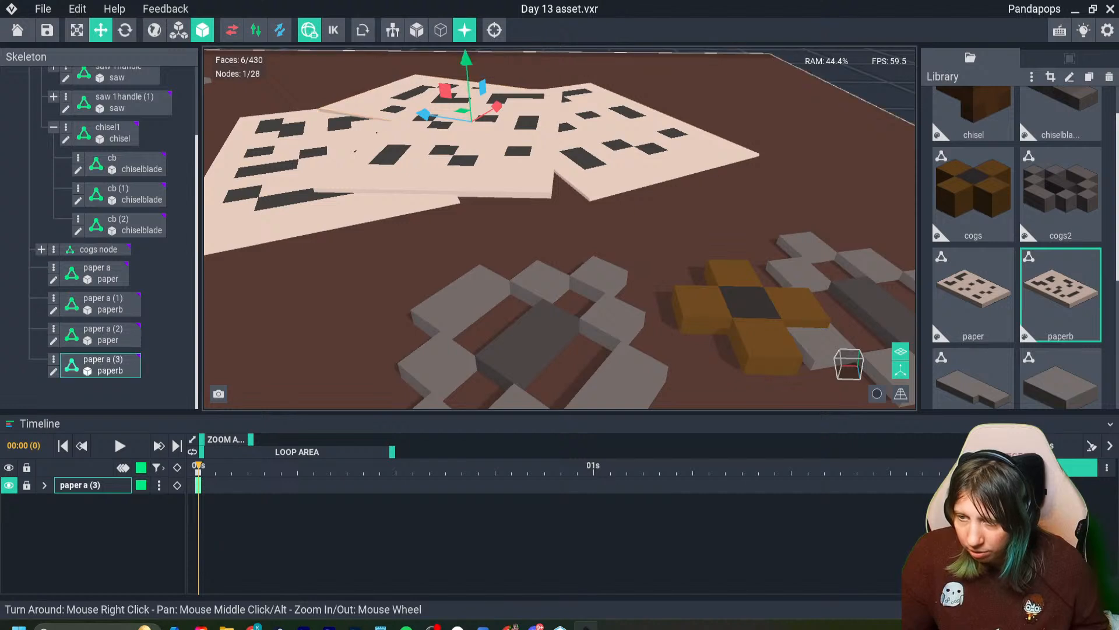
{"action": "left_click", "coordinate": [465, 63]}
{"action": "left_click", "coordinate": [429, 88]}
{"action": "left_click_drag", "start_coordinate": [465, 59], "coordinate": [464, 58]}
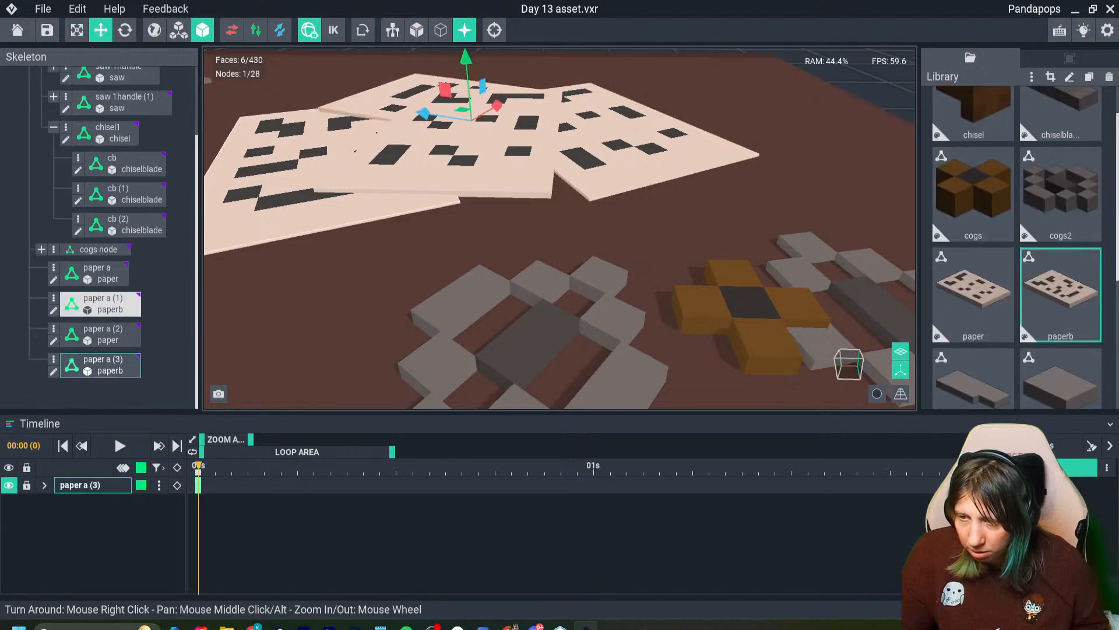
- Examine the "paper a (1)" sheet, then the whole paper pile and the other items across the workbench from several angles
{"action": "left_click", "coordinate": [306, 187]}
{"action": "scroll", "coordinate": [560, 227], "scroll_direction": "down", "scroll_amount": 5}
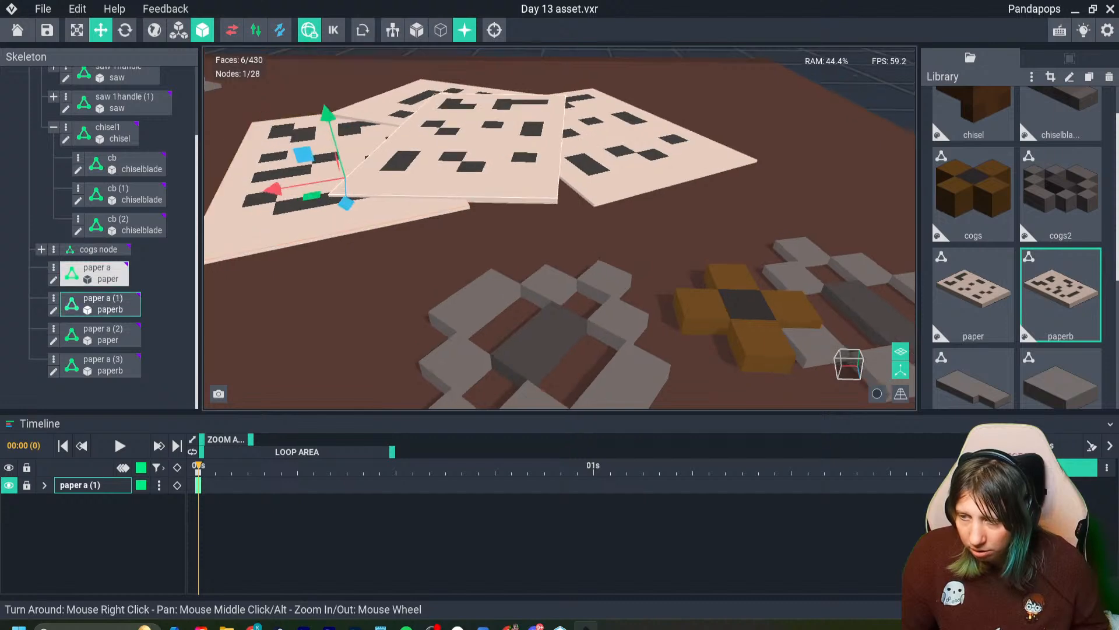
{"action": "scroll", "coordinate": [700, 333], "scroll_direction": "down", "scroll_amount": 8}
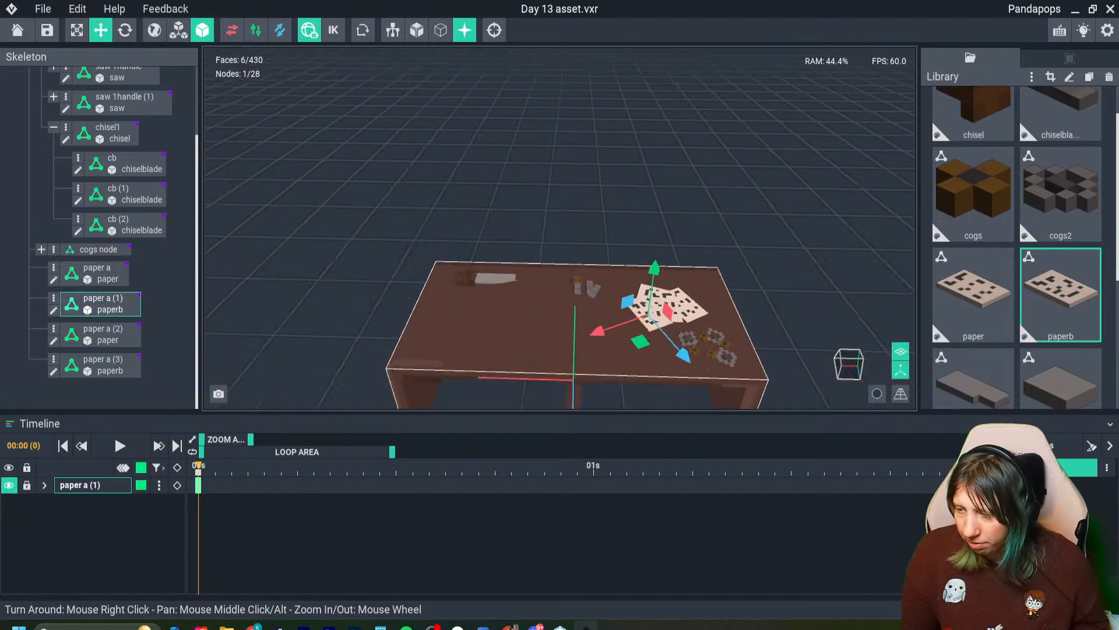
{"action": "middle_click_drag", "start_coordinate": [700, 332], "coordinate": [640, 261]}
{"action": "left_click", "coordinate": [723, 262]}
{"action": "scroll", "coordinate": [703, 254], "scroll_direction": "up", "scroll_amount": 5}
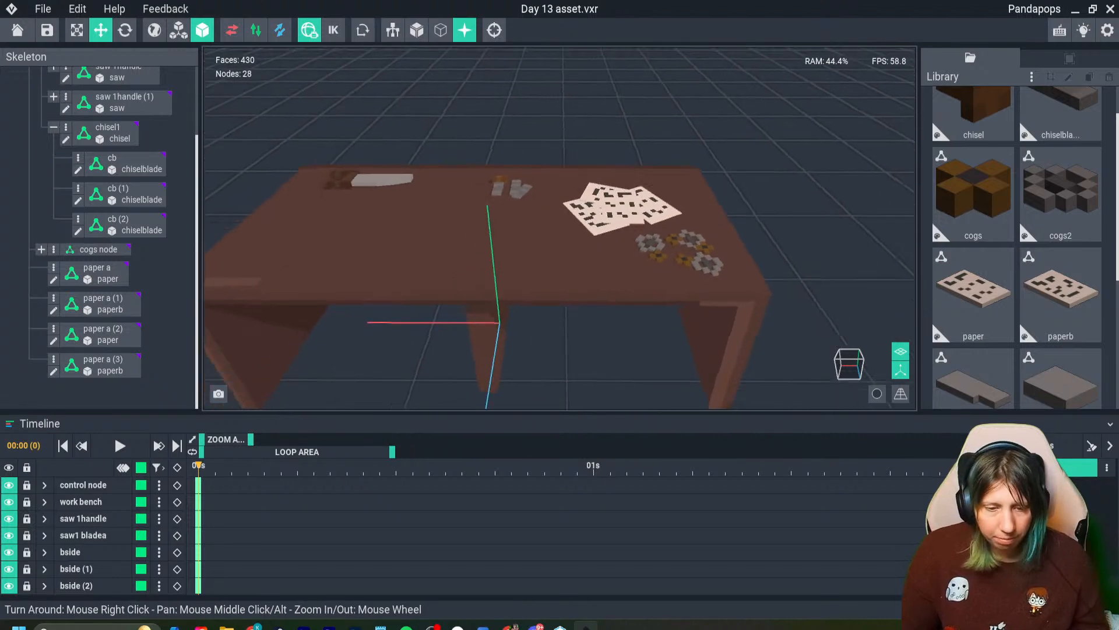
{"action": "right_click_drag", "start_coordinate": [704, 253], "coordinate": [758, 252]}
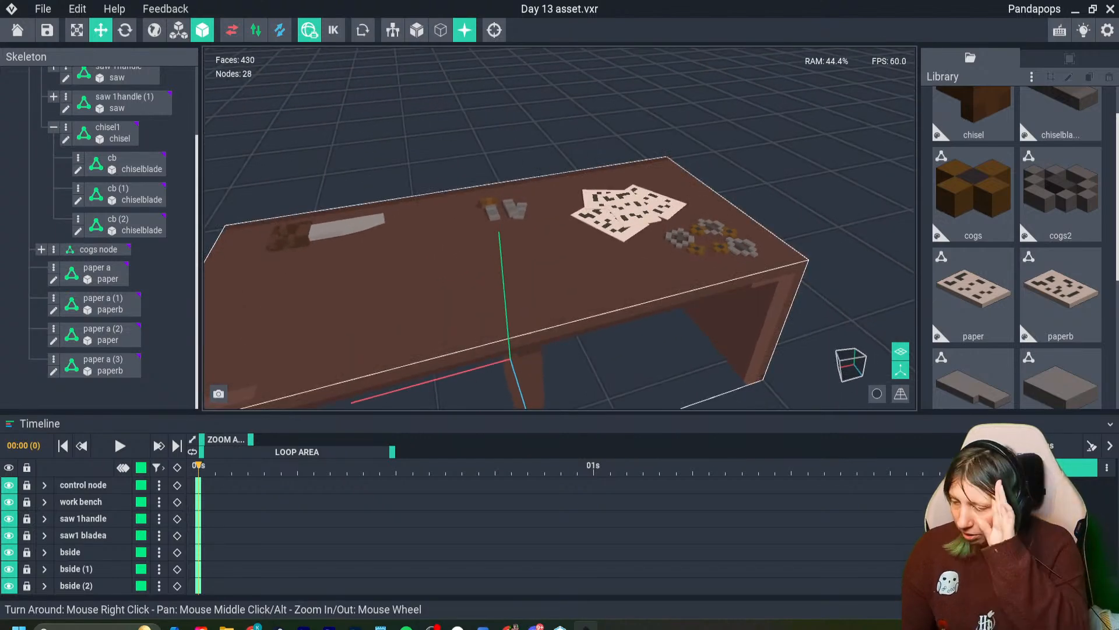
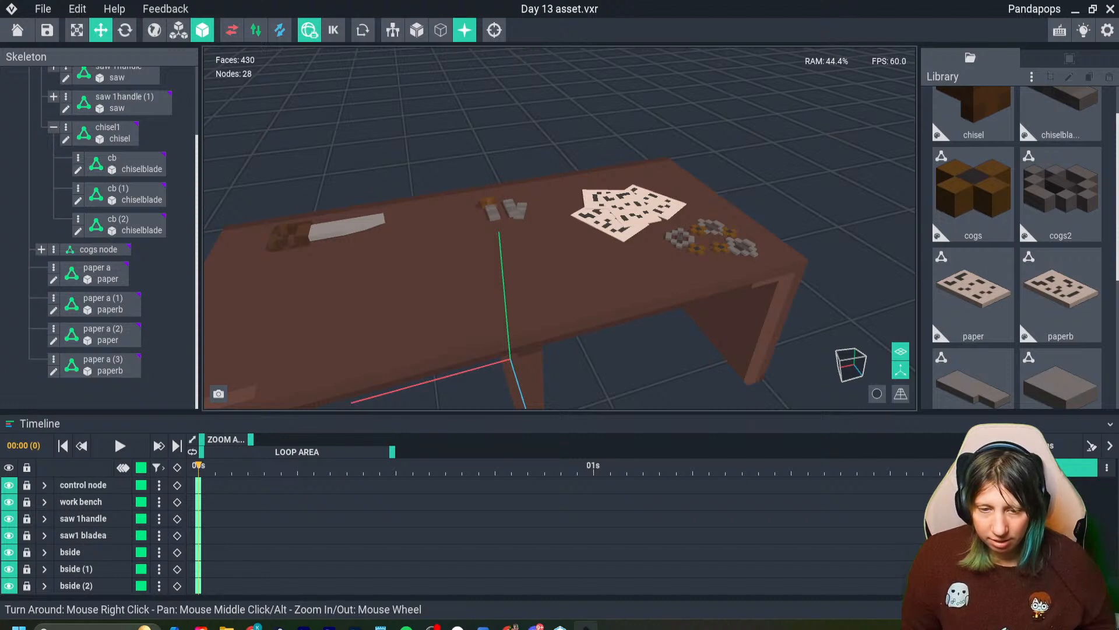
- Create a new library model named hammer
{"action": "mouse_move", "coordinate": [495, 302]}
{"action": "right_mouse_down"}
{"action": "mouse_move", "coordinate": [469, 280]}
{"action": "mouse_move", "coordinate": [495, 301]}
{"action": "mouse_move", "coordinate": [483, 294]}
{"action": "right_mouse_up"}
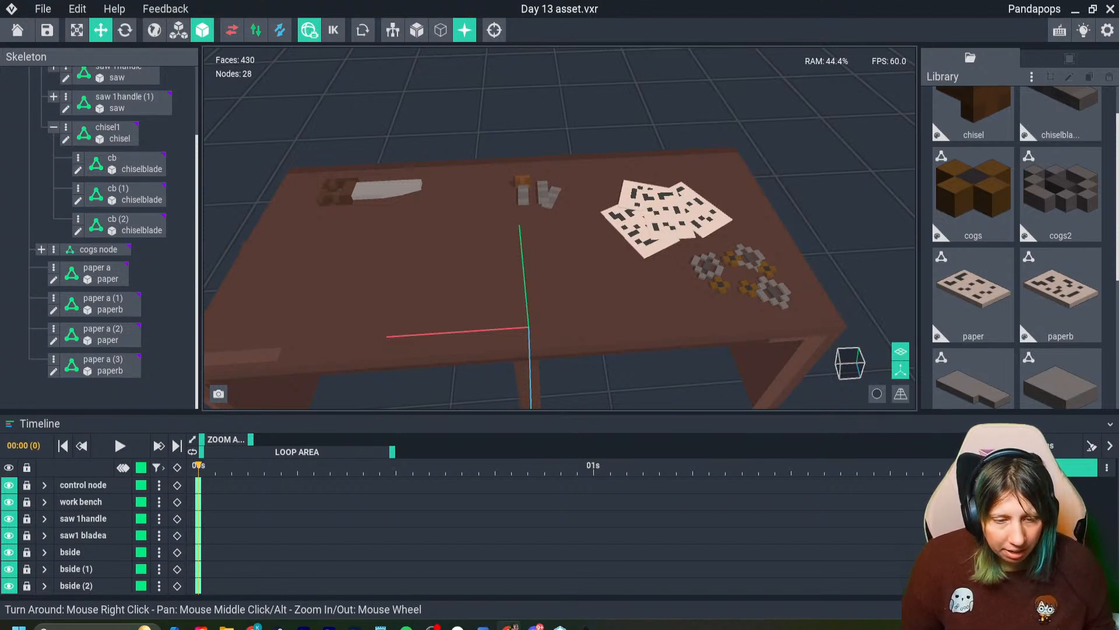
{"action": "scroll", "coordinate": [495, 301], "scroll_direction": "up", "scroll_amount": 3}
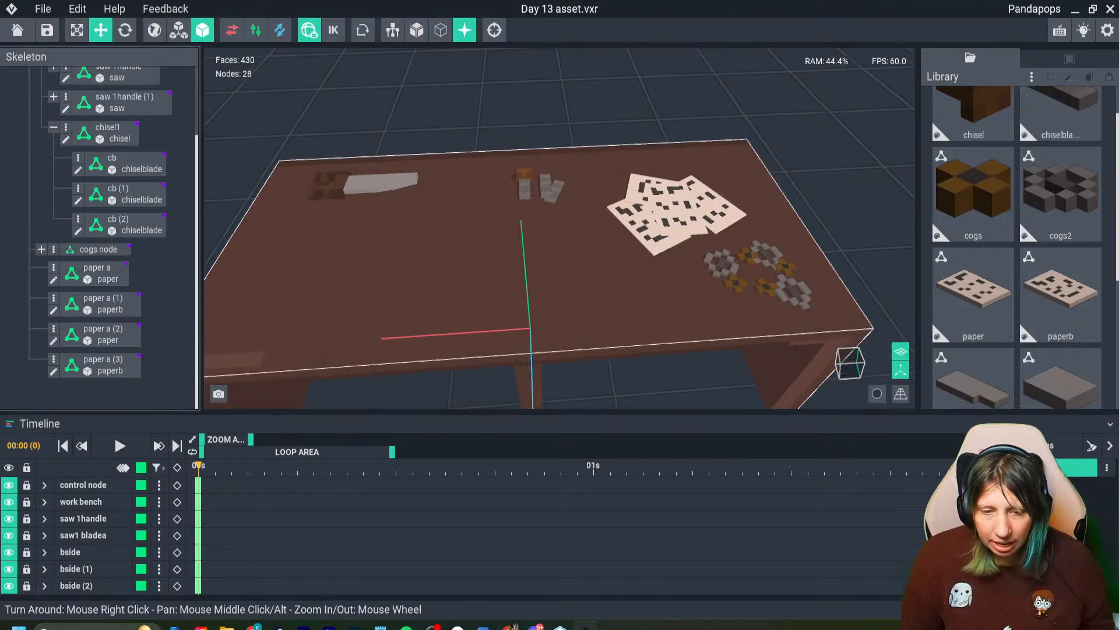
{"action": "scroll", "coordinate": [559, 233], "scroll_direction": "down", "scroll_amount": 3}
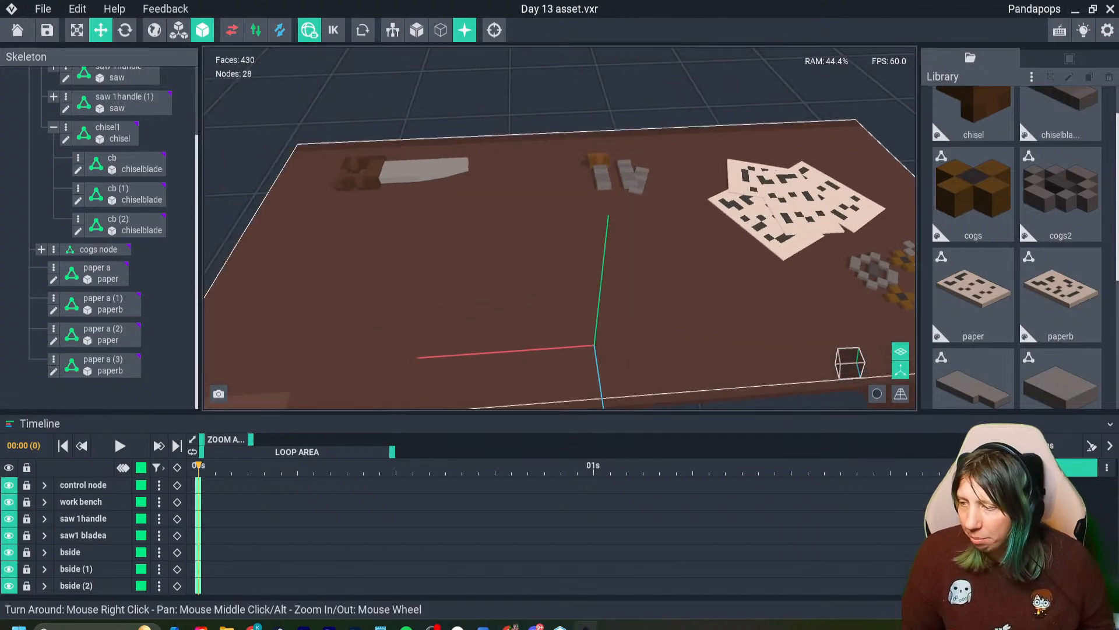
{"action": "left_click", "coordinate": [1032, 77]}
{"action": "left_click", "coordinate": [962, 87]}
{"action": "type", "text": "ham"}
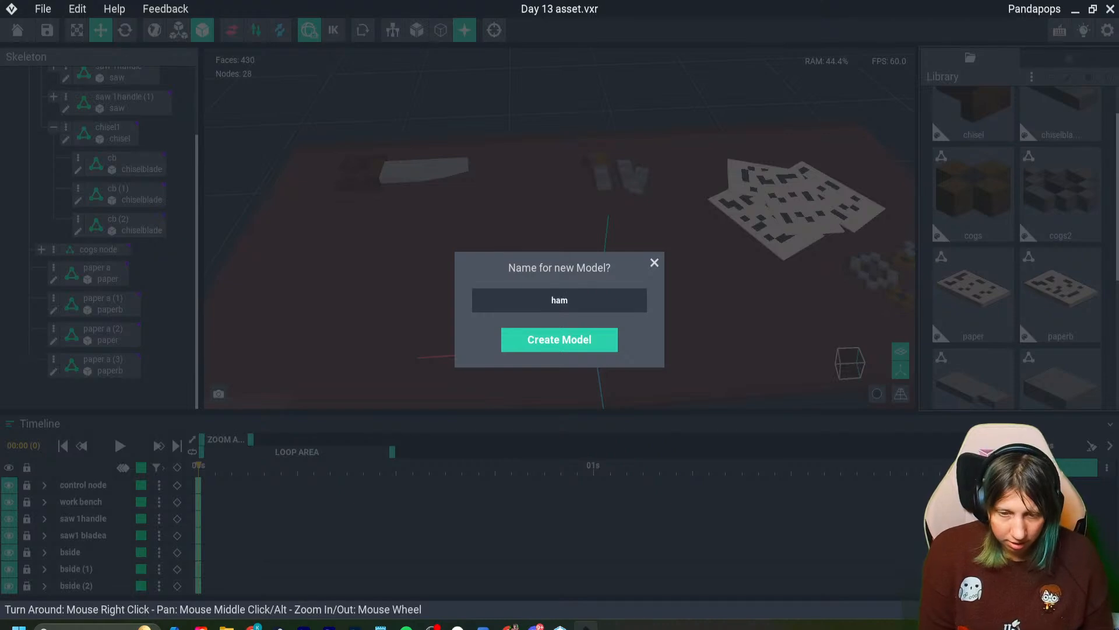
{"action": "type", "text": "mer"}
{"action": "key", "text": "Return"}
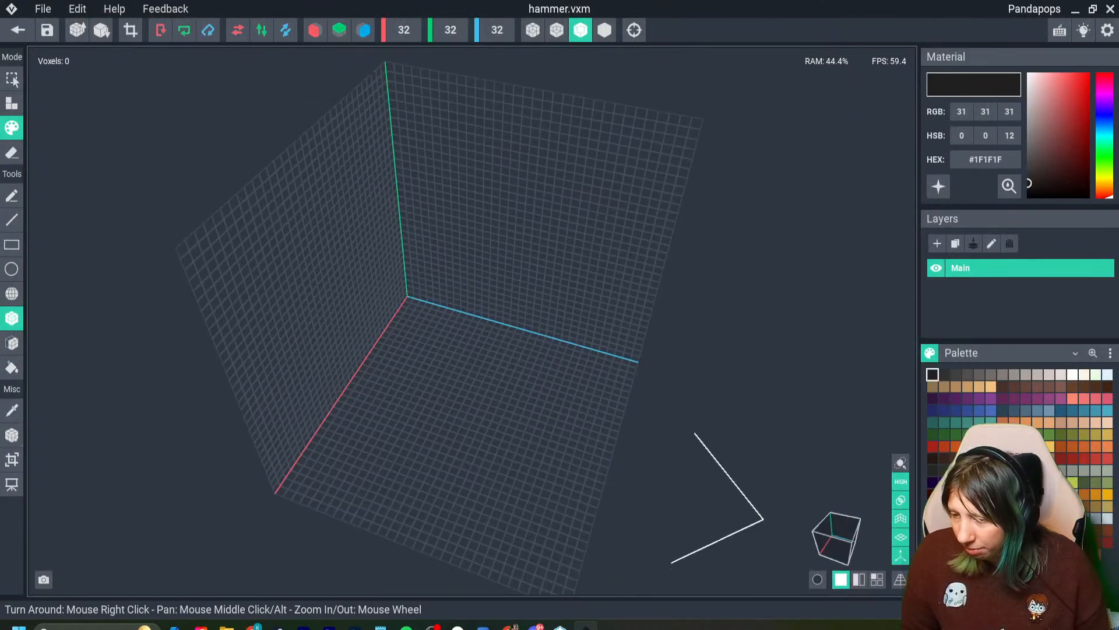
- Build a solid rectangular block in brown #654A2B on the floor of the canvas along the red axis for the hammer head
{"action": "scroll", "coordinate": [464, 262], "scroll_direction": "up", "scroll_amount": 3}
{"action": "scroll", "coordinate": [619, 427], "scroll_direction": "up", "scroll_amount": 4}
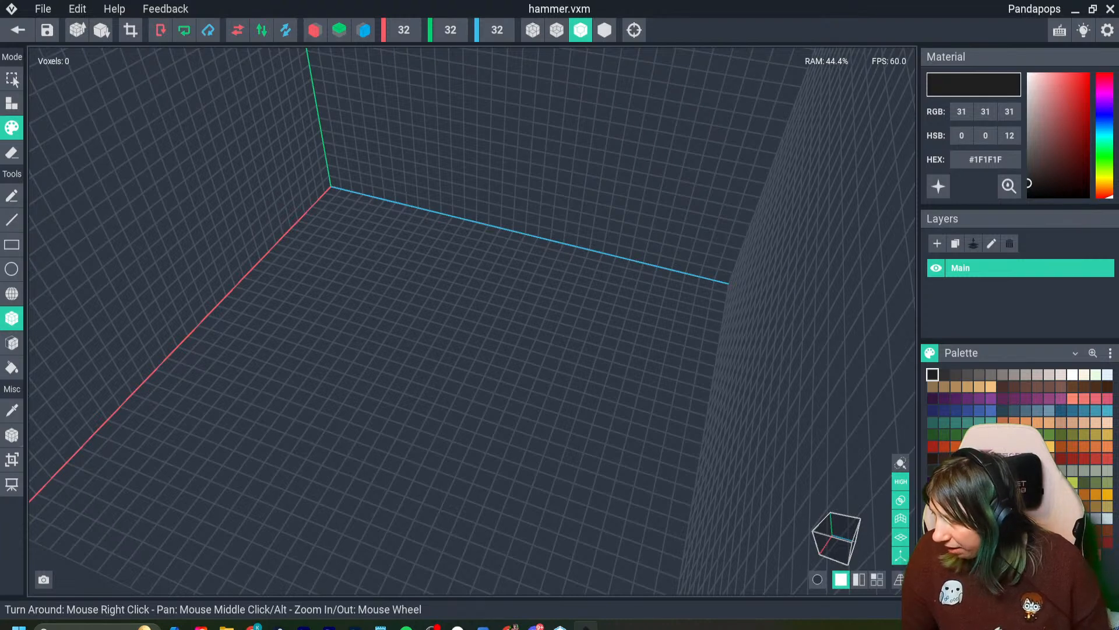
{"action": "left_click", "coordinate": [1084, 506]}
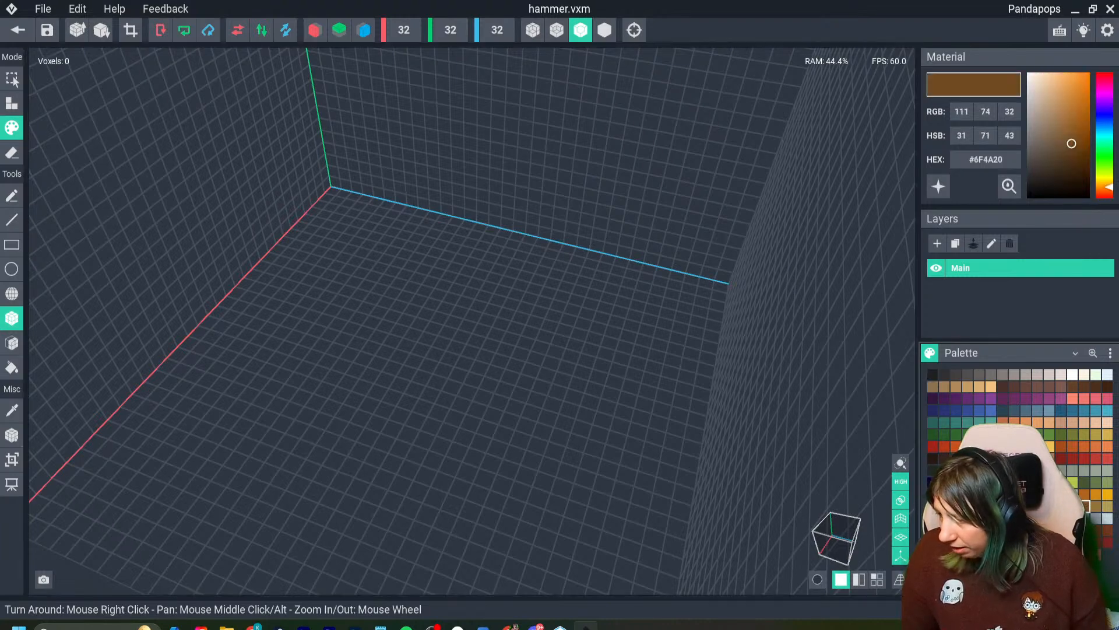
{"action": "left_click_drag", "start_coordinate": [1080, 150], "coordinate": [1070, 142]}
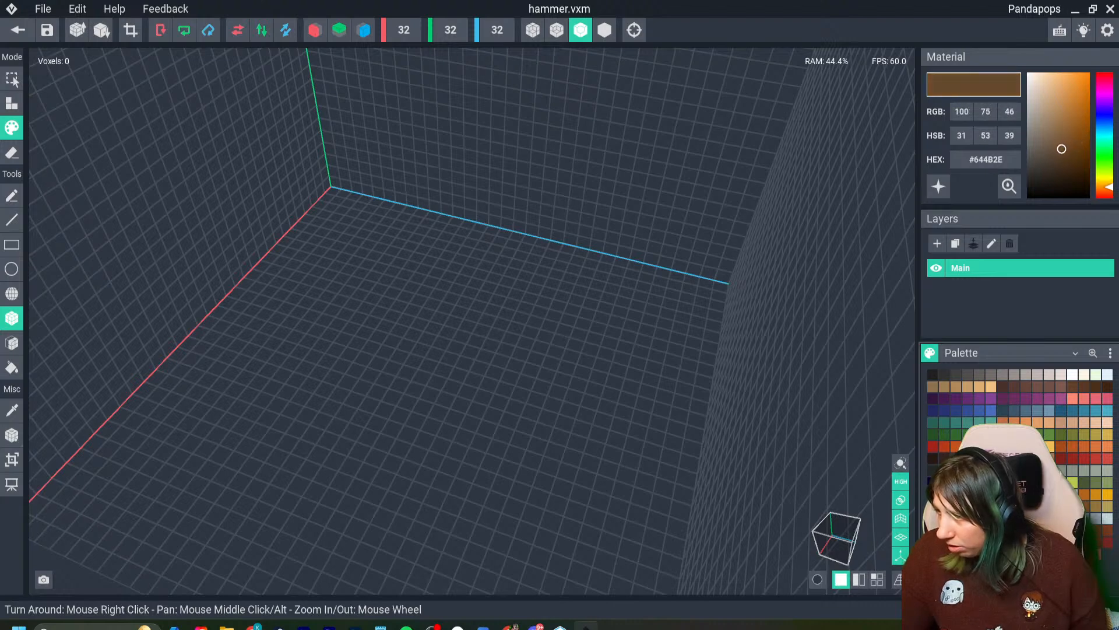
{"action": "right_click_drag", "start_coordinate": [461, 146], "coordinate": [314, 131]}
{"action": "left_click", "coordinate": [12, 104]}
{"action": "right_click_drag", "start_coordinate": [432, 292], "coordinate": [297, 275]}
{"action": "left_click_drag", "start_coordinate": [297, 275], "coordinate": [460, 342]}
{"action": "right_click_drag", "start_coordinate": [452, 355], "coordinate": [353, 326]}
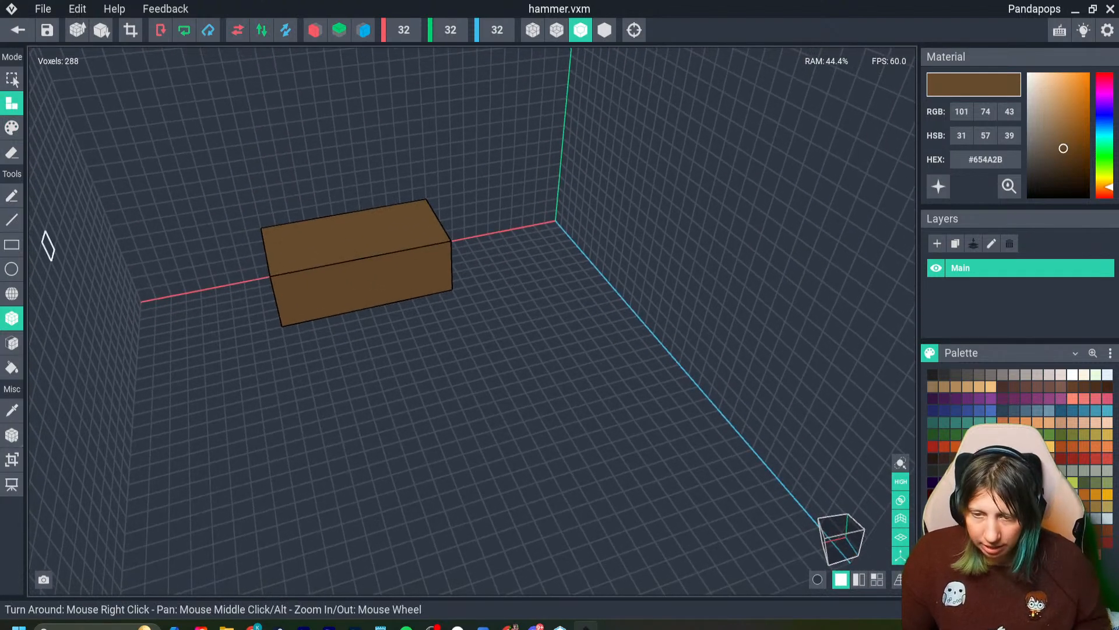
- Shorten the hammer head to a length of 8 voxels by erasing whole voxel layers from its ends
{"action": "left_click", "coordinate": [12, 153]}
{"action": "mouse_move", "coordinate": [280, 216]}
{"action": "right_mouse_down"}
{"action": "mouse_move", "coordinate": [407, 139]}
{"action": "mouse_move", "coordinate": [513, 105]}
{"action": "right_mouse_up"}
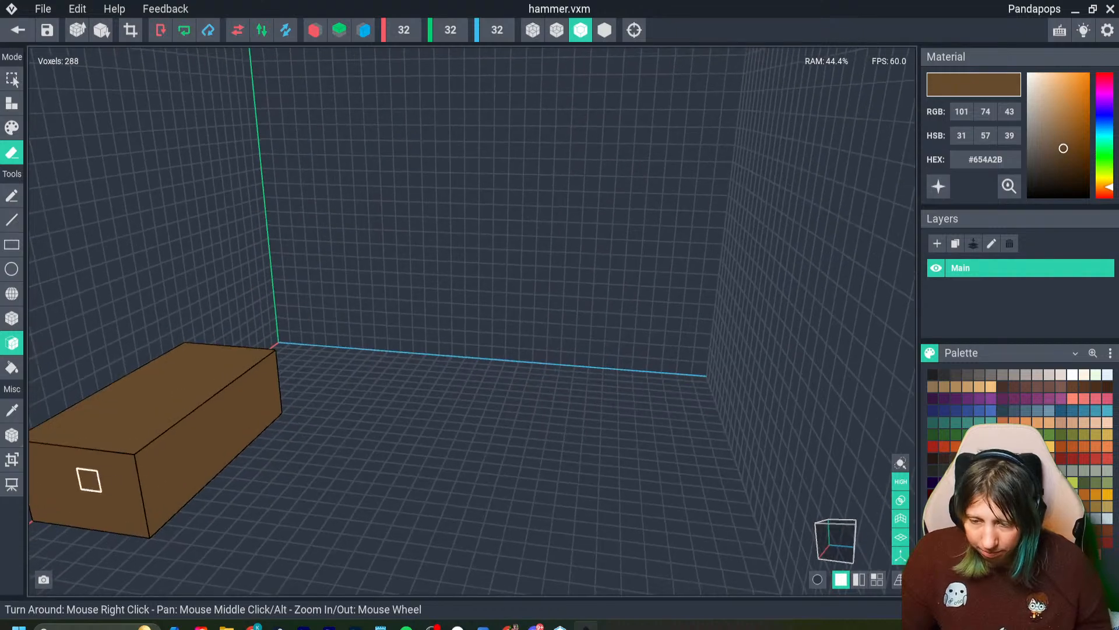
{"action": "left_click_drag", "start_coordinate": [90, 479], "coordinate": [142, 466]}
{"action": "mouse_move", "coordinate": [303, 420]}
{"action": "right_mouse_down"}
{"action": "mouse_move", "coordinate": [202, 475]}
{"action": "mouse_move", "coordinate": [350, 507]}
{"action": "right_mouse_up"}
{"action": "left_click_drag", "start_coordinate": [350, 508], "coordinate": [318, 479]}
{"action": "right_click_drag", "start_coordinate": [263, 496], "coordinate": [163, 446]}
{"action": "mouse_move", "coordinate": [354, 463]}
{"action": "right_mouse_down"}
{"action": "mouse_move", "coordinate": [246, 441]}
{"action": "mouse_move", "coordinate": [276, 458]}
{"action": "right_mouse_up"}
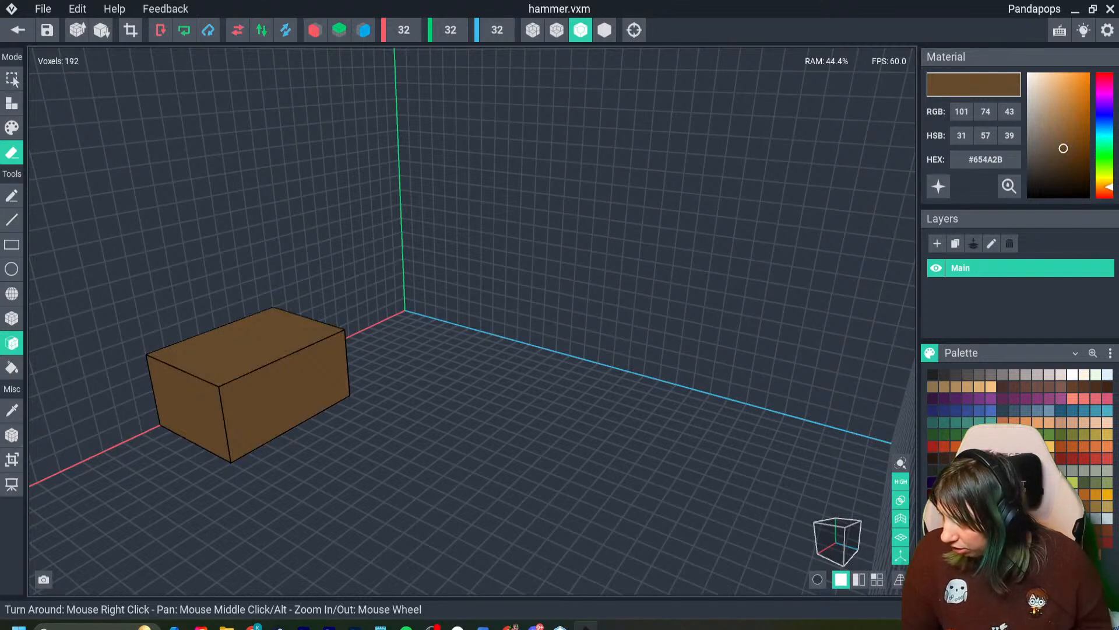
- Add a one-voxel-deep 2×2 stub to the middle of the head's long front face and recolour it dark brown #54340E
{"action": "left_click_drag", "start_coordinate": [1064, 148], "coordinate": [1072, 143]}
{"action": "left_click", "coordinate": [12, 104]}
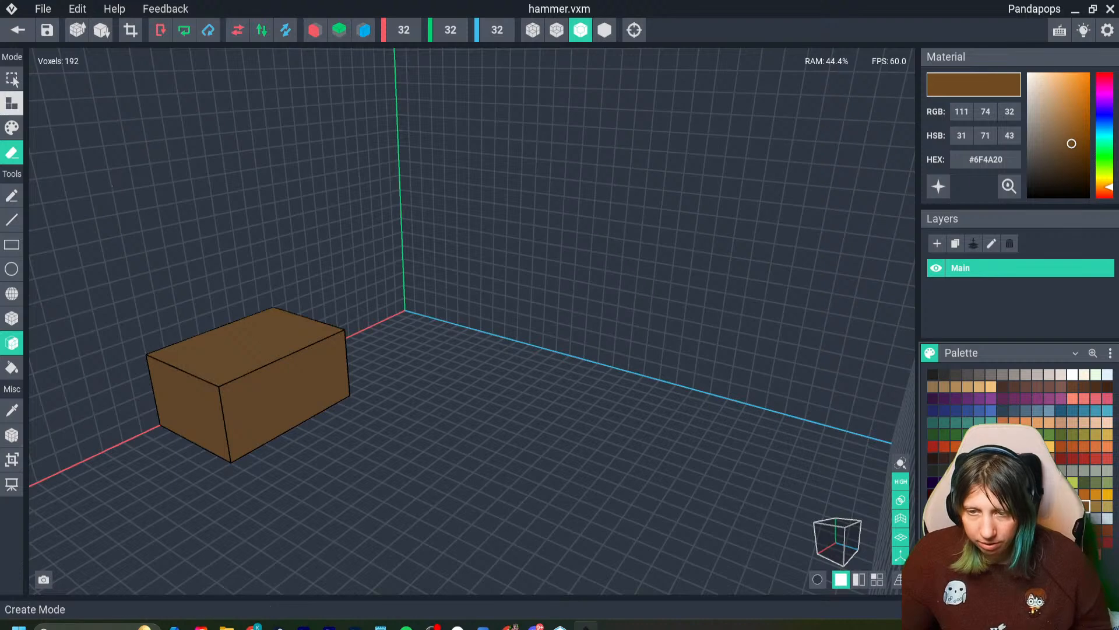
{"action": "left_click", "coordinate": [12, 318]}
{"action": "right_click_drag", "start_coordinate": [130, 328], "coordinate": [472, 444]}
{"action": "left_click", "coordinate": [282, 386]}
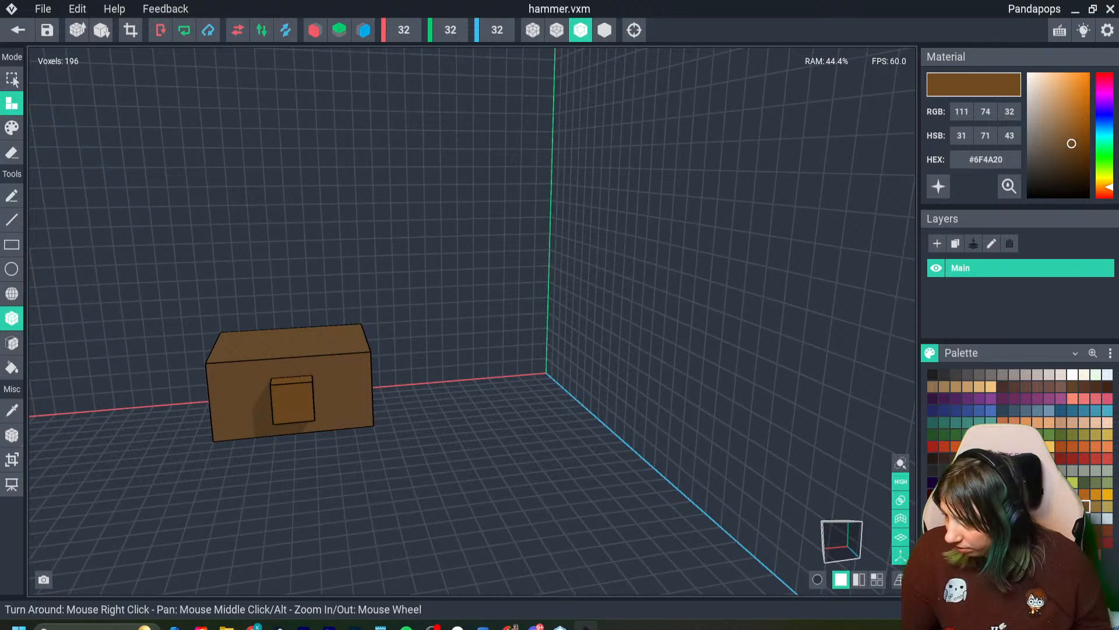
{"action": "left_click", "coordinate": [12, 127]}
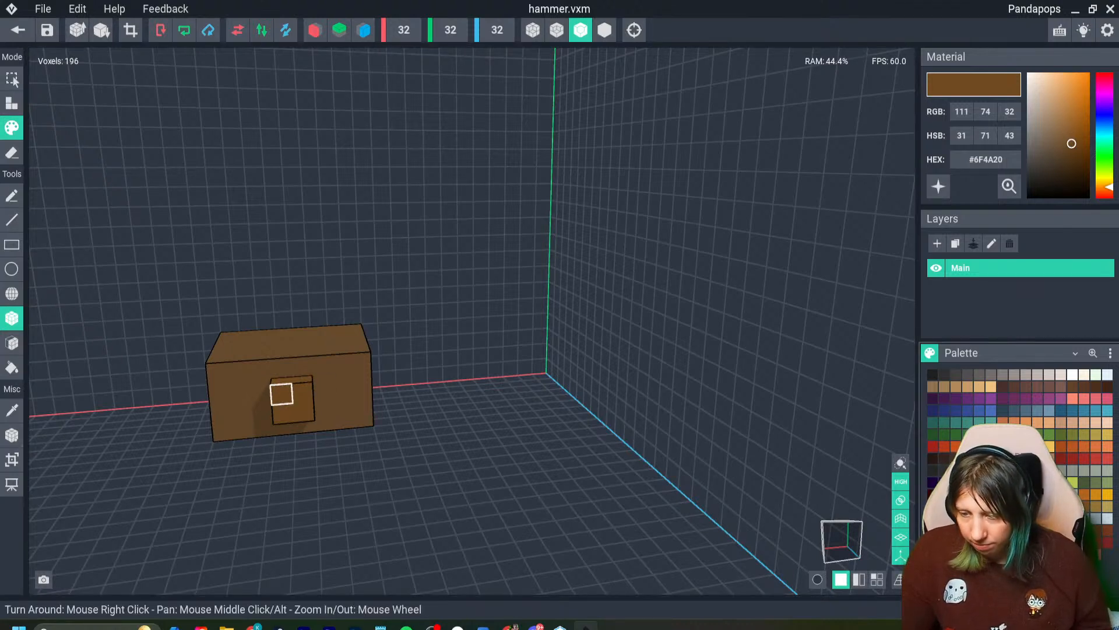
{"action": "left_click_drag", "start_coordinate": [1072, 143], "coordinate": [1078, 156]}
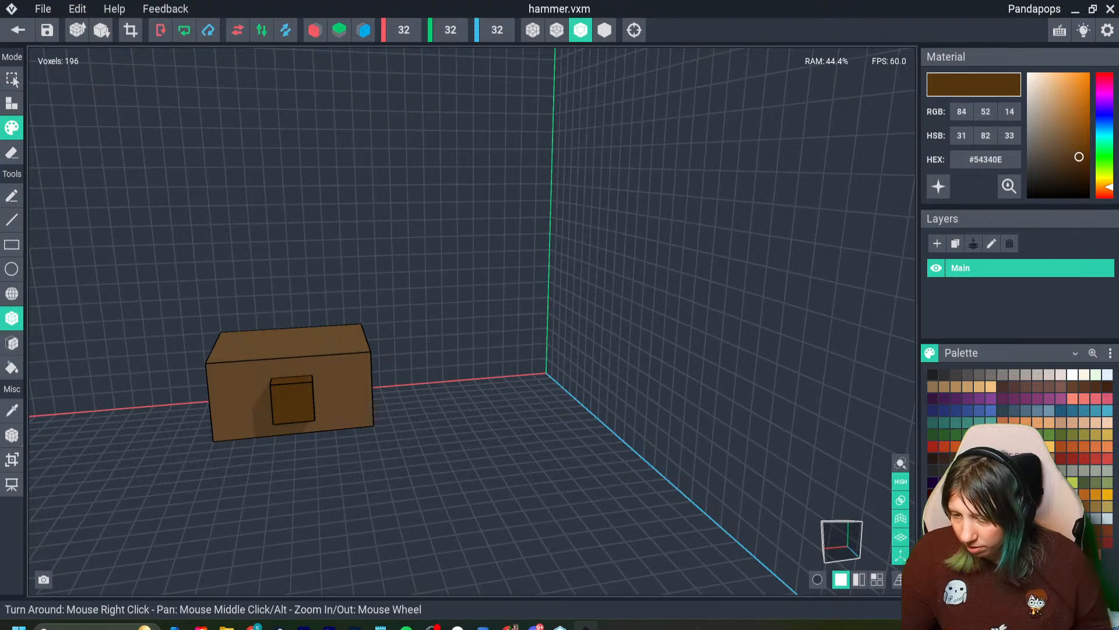
{"action": "right_click_drag", "start_coordinate": [256, 370], "coordinate": [494, 373]}
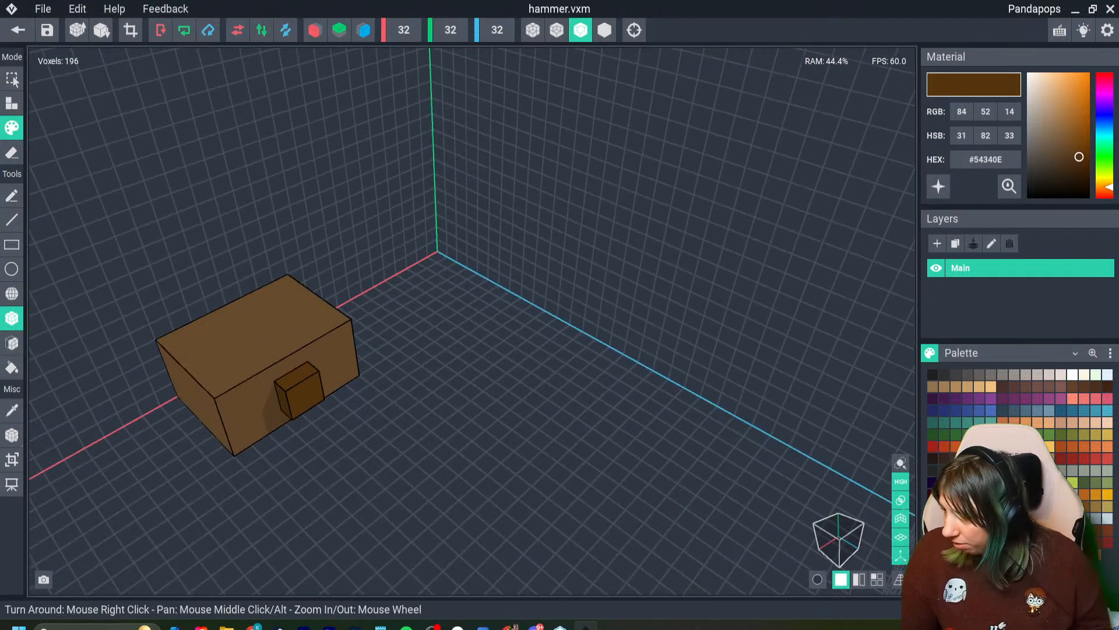
- Extend the stub outward by 7 voxel layers in reddish brown #634332 to form the hammer handle
{"action": "left_click", "coordinate": [1015, 386]}
{"action": "left_click", "coordinate": [1058, 149]}
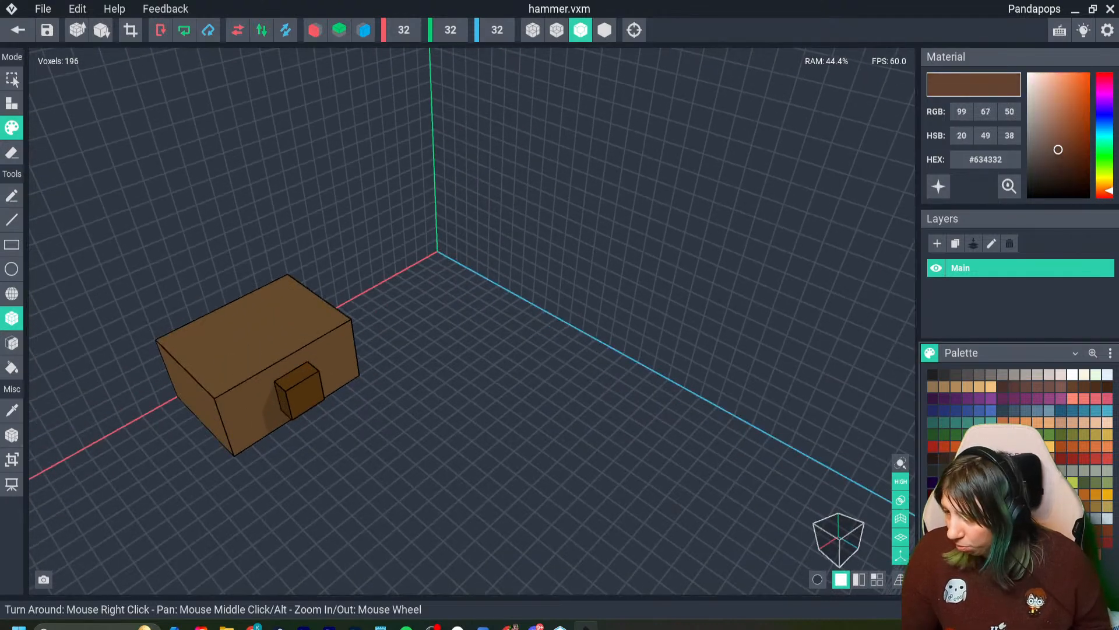
{"action": "left_click", "coordinate": [12, 103]}
{"action": "right_click_drag", "start_coordinate": [402, 392], "coordinate": [344, 392]}
{"action": "left_click_drag", "start_coordinate": [288, 396], "coordinate": [323, 467]}
{"action": "left_click", "coordinate": [12, 342]}
{"action": "right_click_drag", "start_coordinate": [336, 499], "coordinate": [614, 473]}
- Repaint the extended part of the handle in very dark brown #35231B, leaving the stub at the head unpainted
{"action": "left_click", "coordinate": [944, 459]}
{"action": "left_click", "coordinate": [12, 127]}
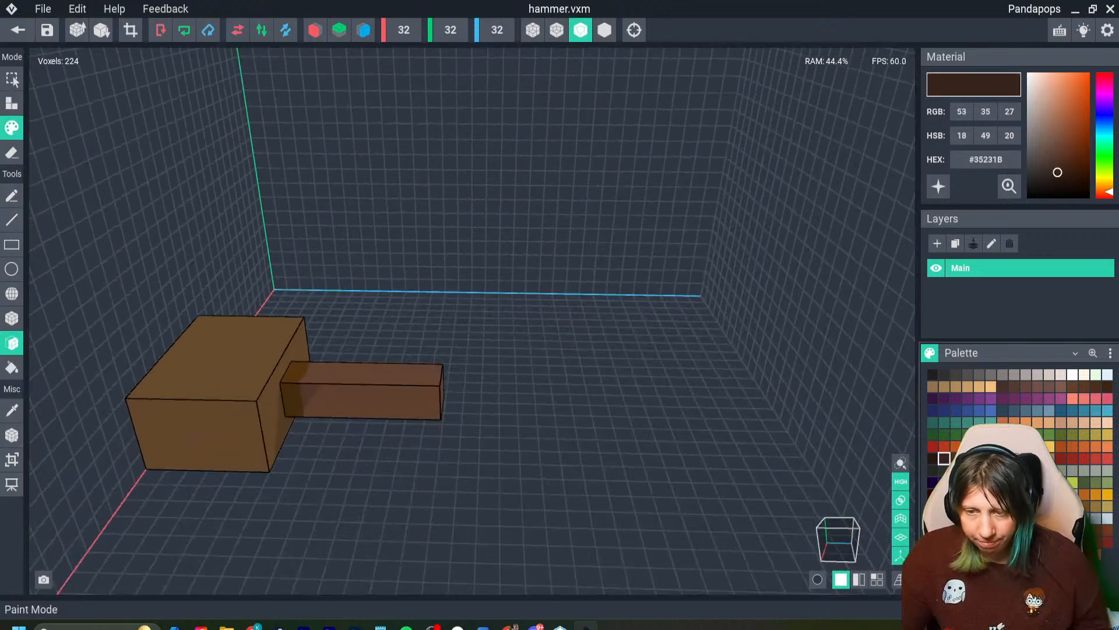
{"action": "left_click_drag", "start_coordinate": [315, 388], "coordinate": [411, 410]}
{"action": "right_click_drag", "start_coordinate": [411, 411], "coordinate": [386, 402]}
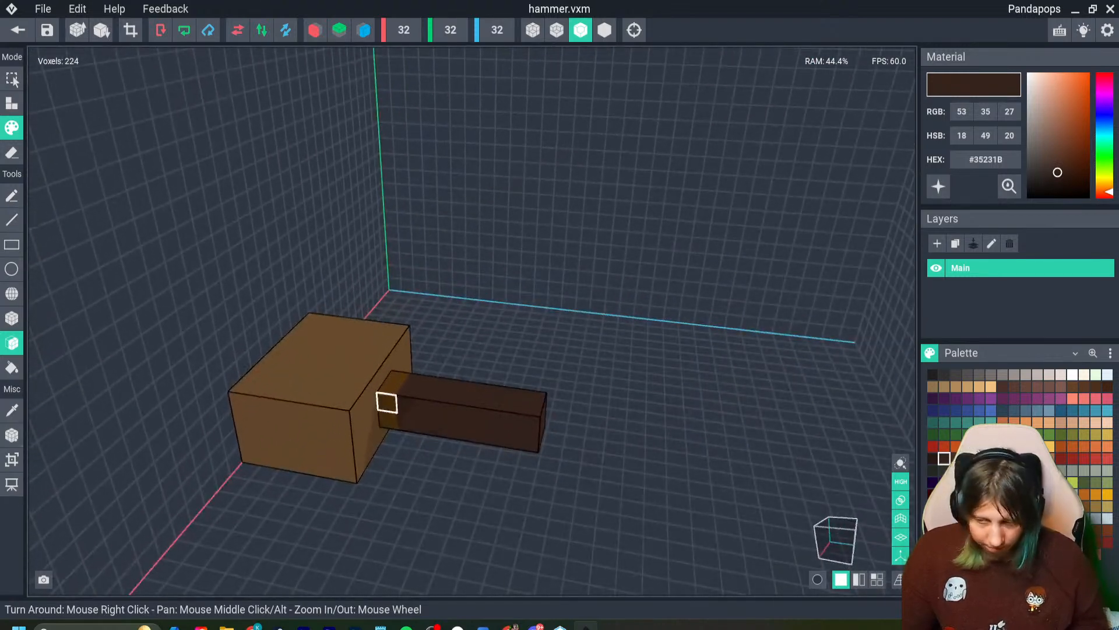
- Sample the stub's brown #54340E and paint a second handle layer and voxels on the head around the joint with it
{"action": "key", "text": "i"}
{"action": "left_click", "coordinate": [387, 403]}
{"action": "left_click", "coordinate": [12, 318]}
{"action": "left_click_drag", "start_coordinate": [398, 377], "coordinate": [397, 377]}
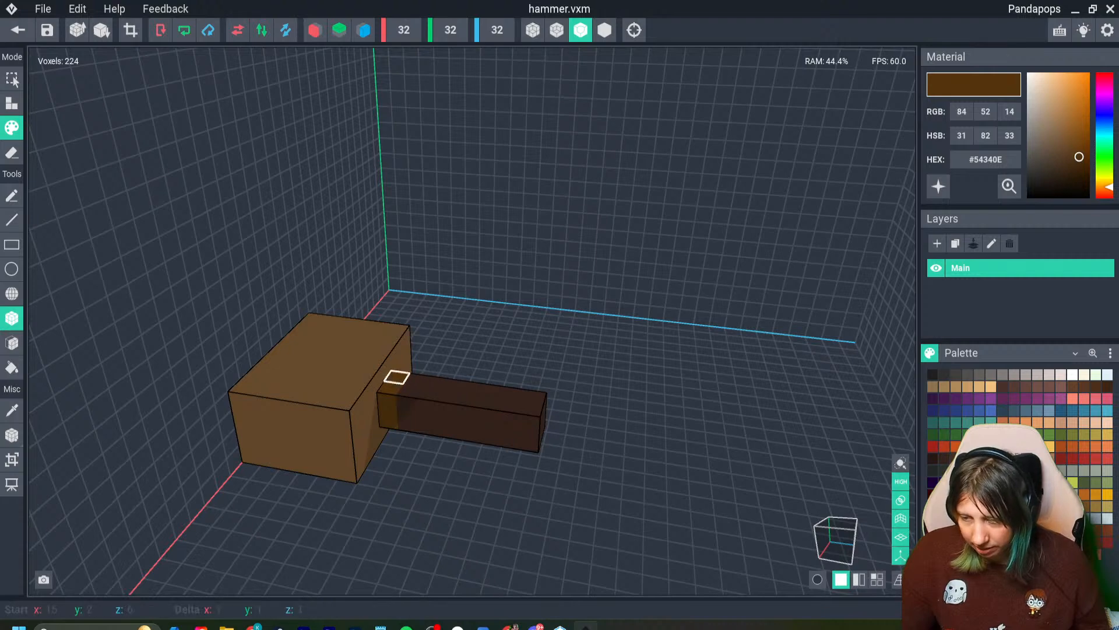
{"action": "left_click", "coordinate": [379, 378]}
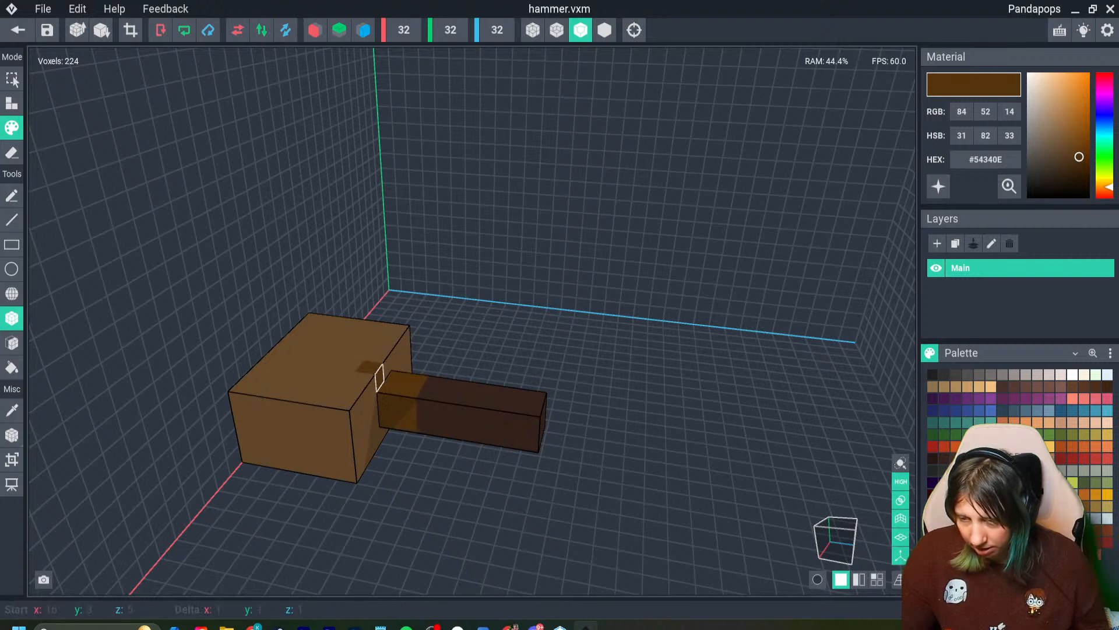
{"action": "right_click_drag", "start_coordinate": [397, 377], "coordinate": [375, 407]}
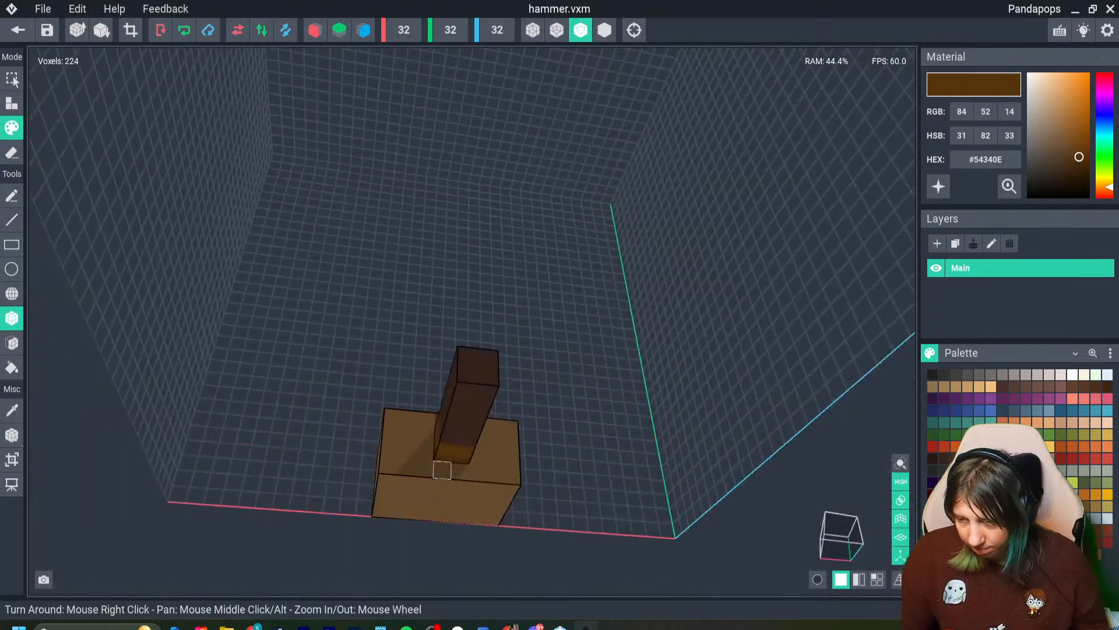
{"action": "right_click_drag", "start_coordinate": [425, 440], "coordinate": [457, 499]}
- Paint scattered patches in slightly darker brown #5D4224 over the faces of the hammer head for a worn texture
{"action": "scroll", "coordinate": [474, 487], "scroll_direction": "down", "scroll_amount": 3}
{"action": "mouse_move", "coordinate": [436, 400]}
{"action": "right_mouse_down"}
{"action": "mouse_move", "coordinate": [430, 389]}
{"action": "mouse_move", "coordinate": [475, 488]}
{"action": "right_mouse_up"}
{"action": "scroll", "coordinate": [476, 488], "scroll_direction": "up", "scroll_amount": 3}
{"action": "left_click", "coordinate": [933, 386]}
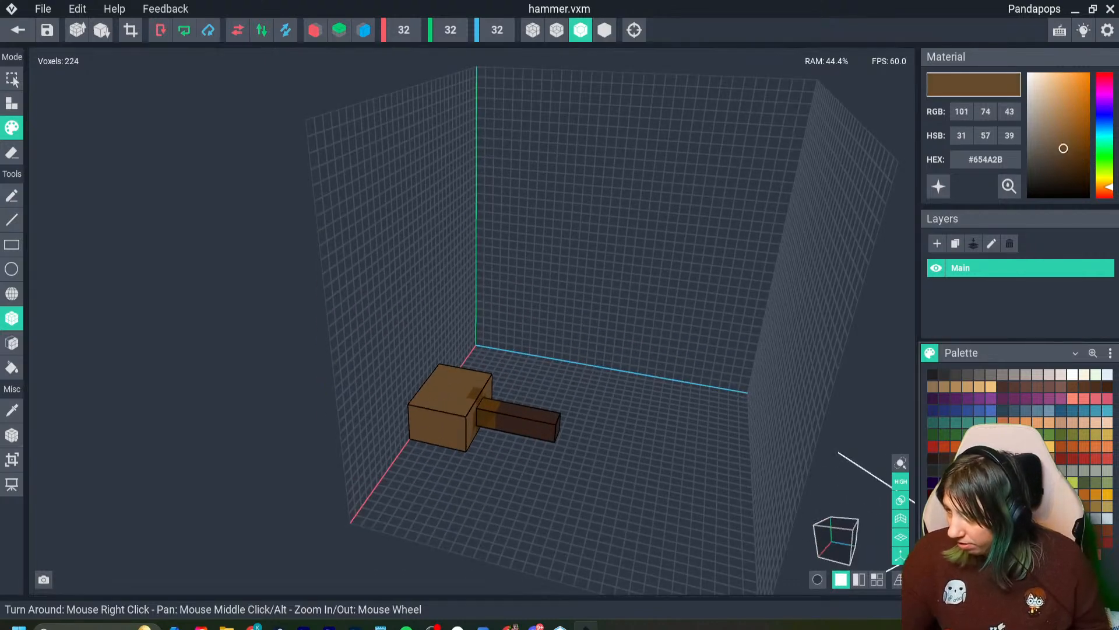
{"action": "mouse_move", "coordinate": [413, 405]}
{"action": "right_mouse_down"}
{"action": "mouse_move", "coordinate": [412, 417]}
{"action": "mouse_move", "coordinate": [431, 423]}
{"action": "mouse_move", "coordinate": [408, 432]}
{"action": "mouse_move", "coordinate": [322, 392]}
{"action": "right_mouse_up"}
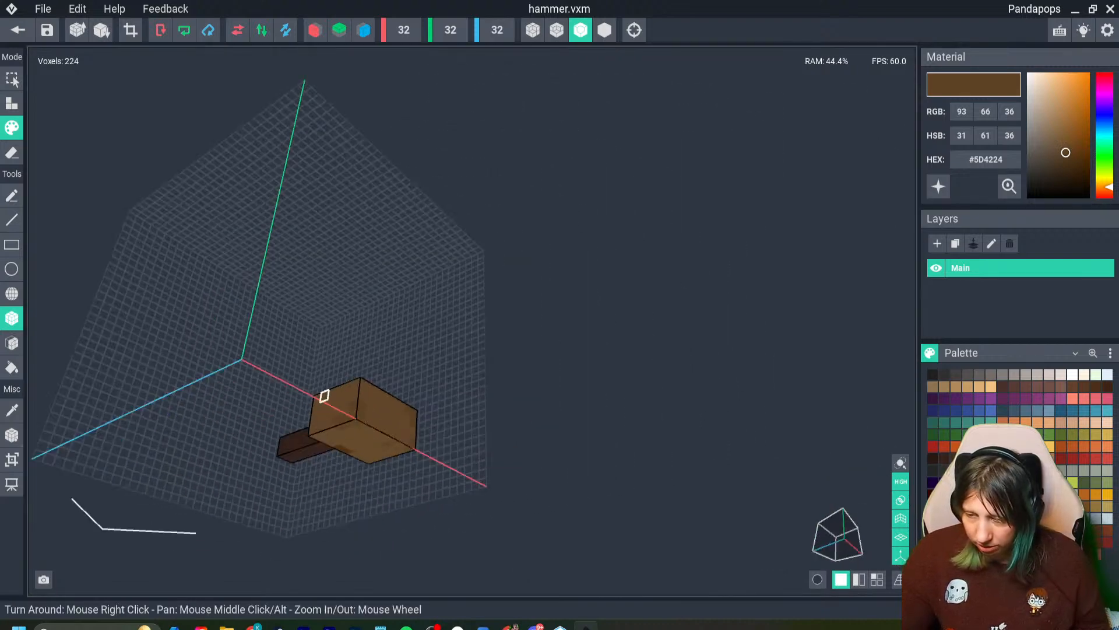
{"action": "mouse_move", "coordinate": [362, 433]}
{"action": "right_mouse_down"}
{"action": "mouse_move", "coordinate": [362, 403]}
{"action": "mouse_move", "coordinate": [350, 440]}
{"action": "mouse_move", "coordinate": [300, 480]}
{"action": "mouse_move", "coordinate": [345, 479]}
{"action": "mouse_move", "coordinate": [320, 473]}
{"action": "mouse_move", "coordinate": [325, 491]}
{"action": "mouse_move", "coordinate": [265, 462]}
{"action": "right_mouse_up"}
- Crop the canvas to the hammer and centre its pivot, saving the changes on closing the model
{"action": "left_click", "coordinate": [130, 29]}
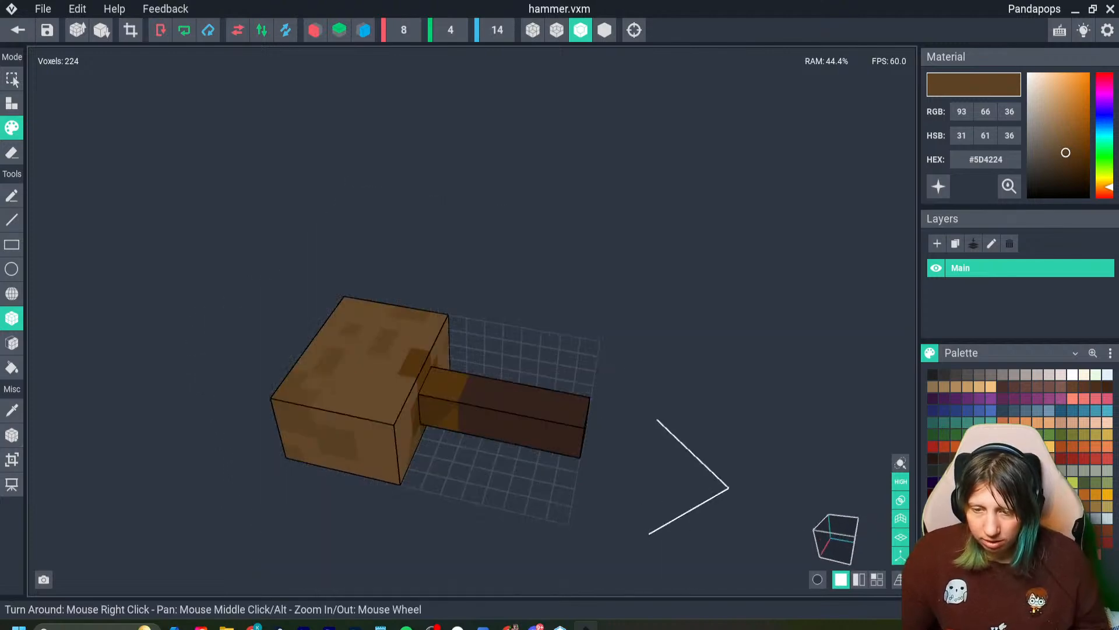
{"action": "left_click", "coordinate": [11, 435]}
{"action": "left_click", "coordinate": [64, 444]}
{"action": "left_click", "coordinate": [18, 30]}
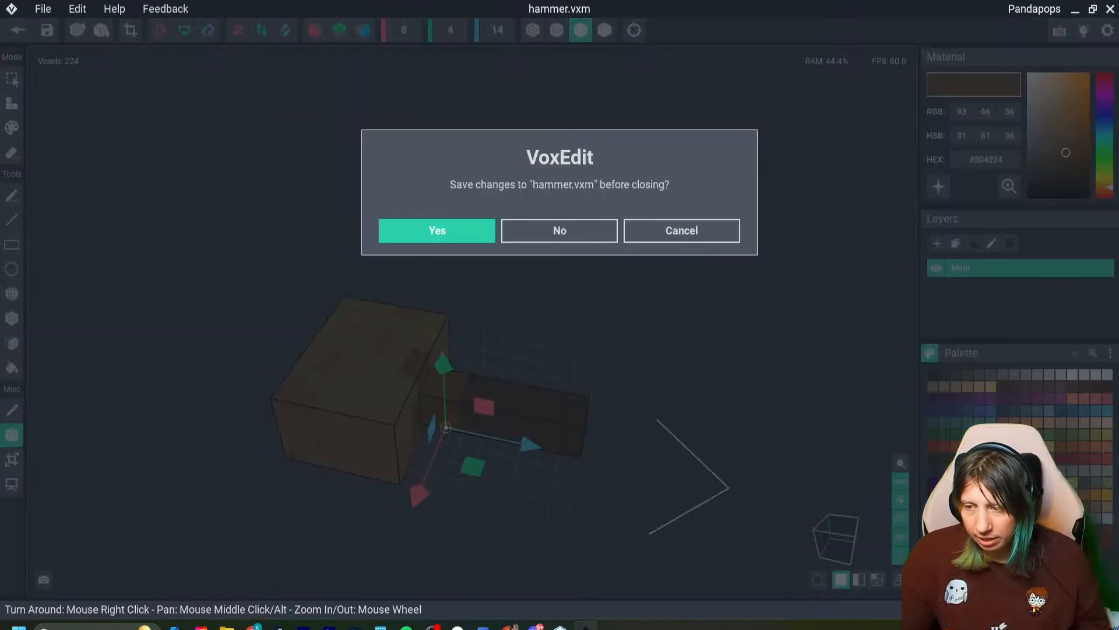
{"action": "left_click", "coordinate": [437, 230]}
- Create a child node named hammer under the work bench node and attach the hammer model to it
{"action": "left_click", "coordinate": [54, 121]}
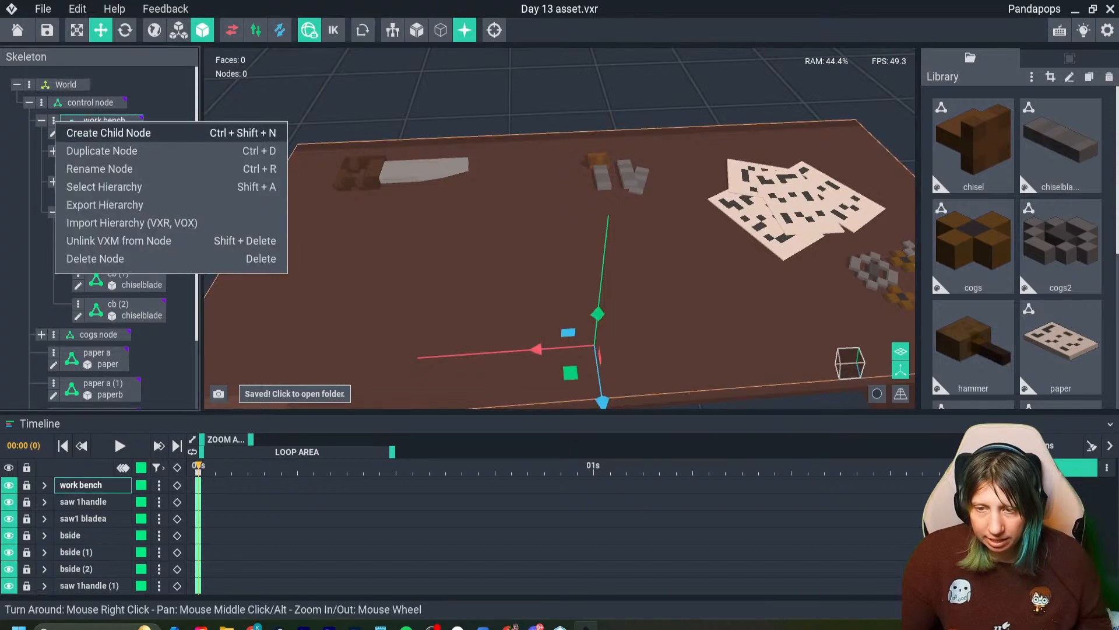
{"action": "left_click", "coordinate": [89, 134]}
{"action": "type", "text": "hammer"}
{"action": "key", "text": "Return"}
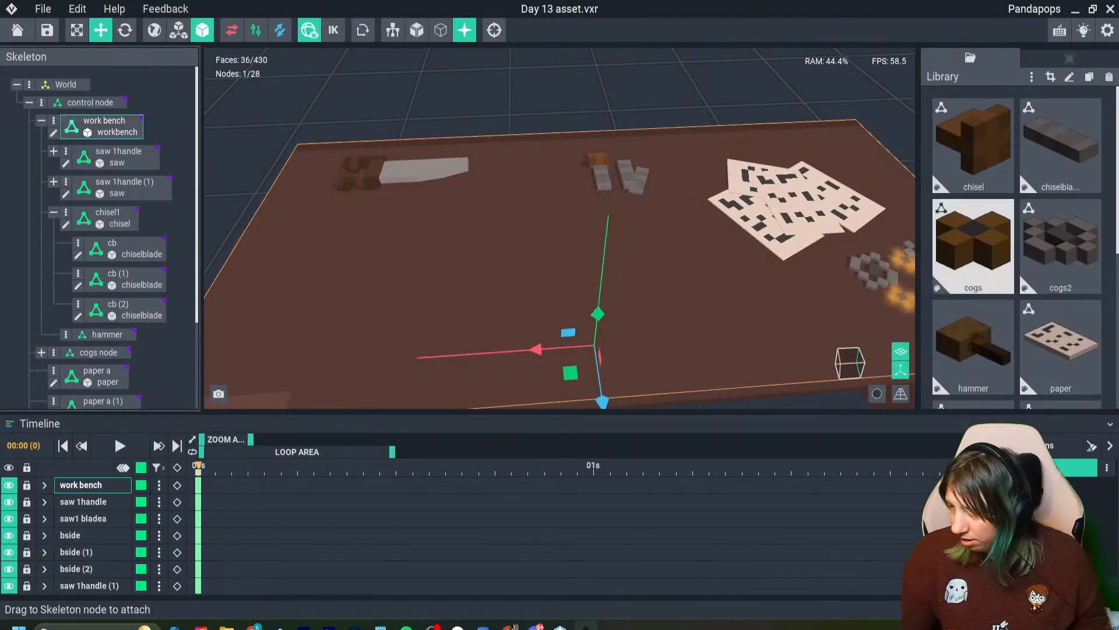
{"action": "scroll", "coordinate": [974, 263], "scroll_direction": "down", "scroll_amount": 1}
{"action": "left_click_drag", "start_coordinate": [974, 297], "coordinate": [107, 337]}
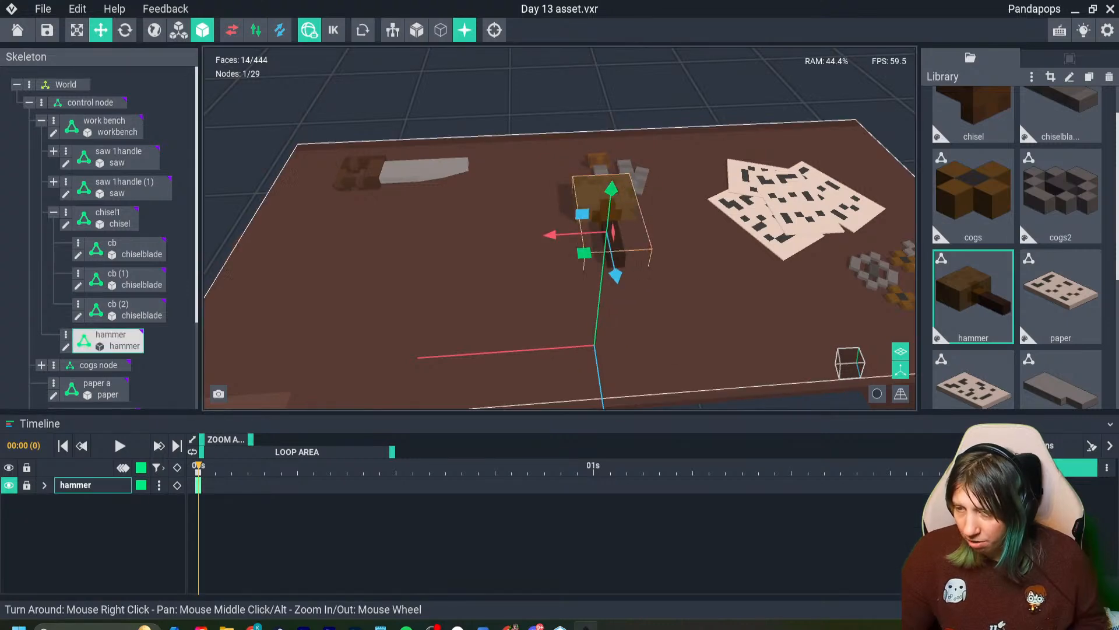
- Move the hammer to the saw end of the workbench and set it down on the surface near the front edge
{"action": "left_click_drag", "start_coordinate": [545, 242], "coordinate": [254, 251]}
{"action": "right_click_drag", "start_coordinate": [361, 256], "coordinate": [297, 251]}
{"action": "scroll", "coordinate": [303, 248], "scroll_direction": "up", "scroll_amount": 2}
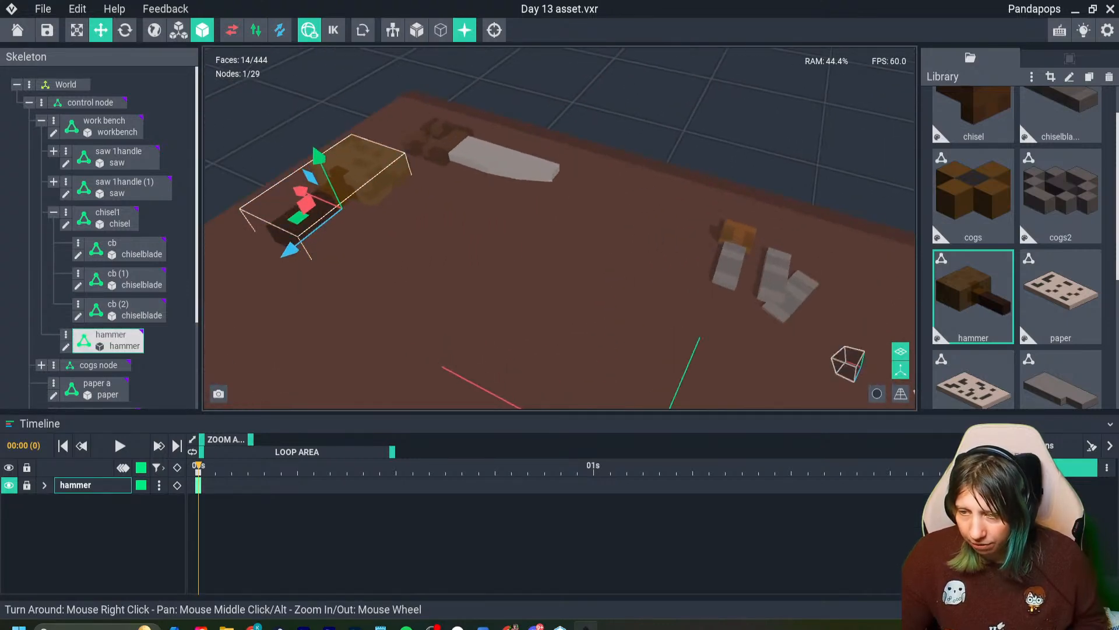
{"action": "left_click_drag", "start_coordinate": [315, 152], "coordinate": [315, 150]}
{"action": "right_click_drag", "start_coordinate": [340, 193], "coordinate": [316, 148]}
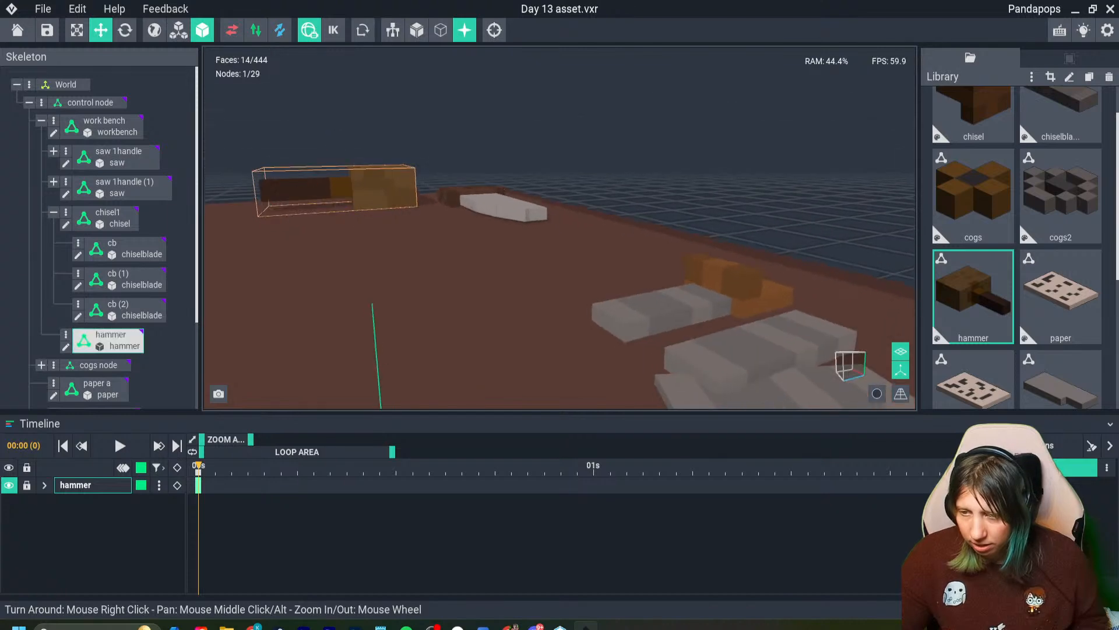
{"action": "middle_click_drag", "start_coordinate": [327, 199], "coordinate": [372, 214]}
{"action": "left_click_drag", "start_coordinate": [313, 228], "coordinate": [313, 228]}
{"action": "right_click_drag", "start_coordinate": [338, 233], "coordinate": [374, 257]}
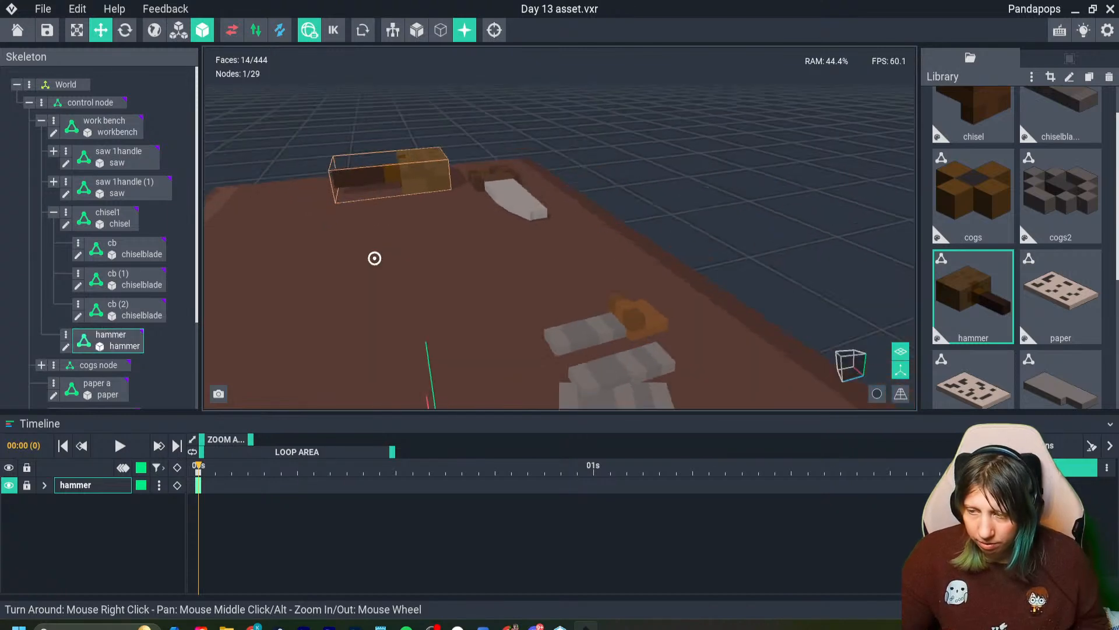
{"action": "middle_click_drag", "start_coordinate": [375, 257], "coordinate": [466, 277]}
{"action": "left_click_drag", "start_coordinate": [443, 228], "coordinate": [332, 246]}
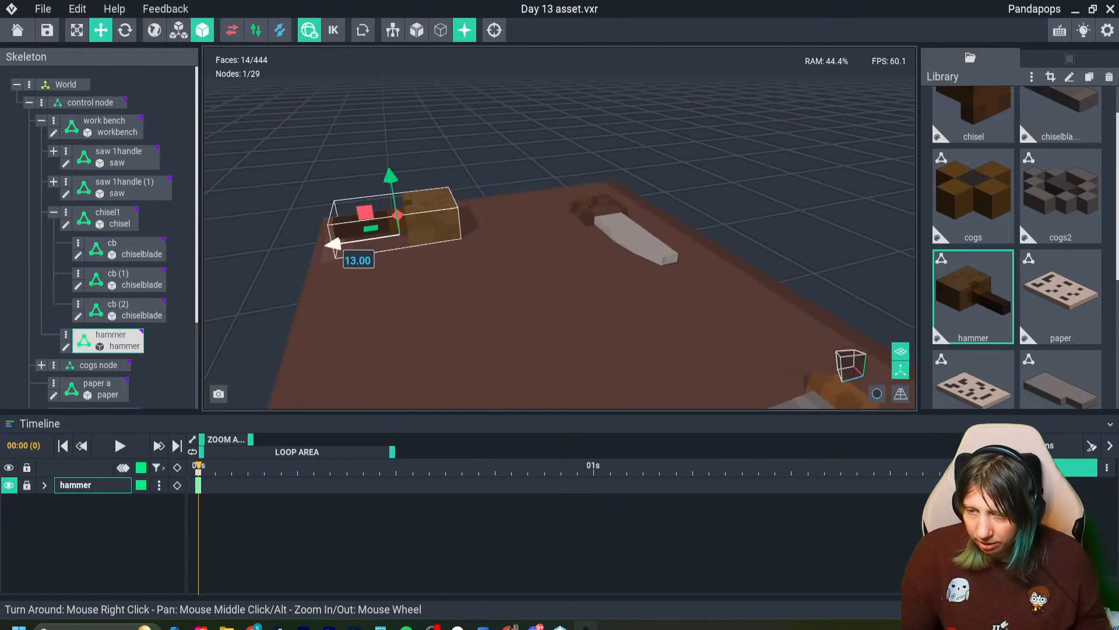
{"action": "right_click_drag", "start_coordinate": [292, 248], "coordinate": [347, 258]}
- Rotate the hammer about its vertical axis so that its head points towards the bench's front edge
{"action": "left_click", "coordinate": [125, 29]}
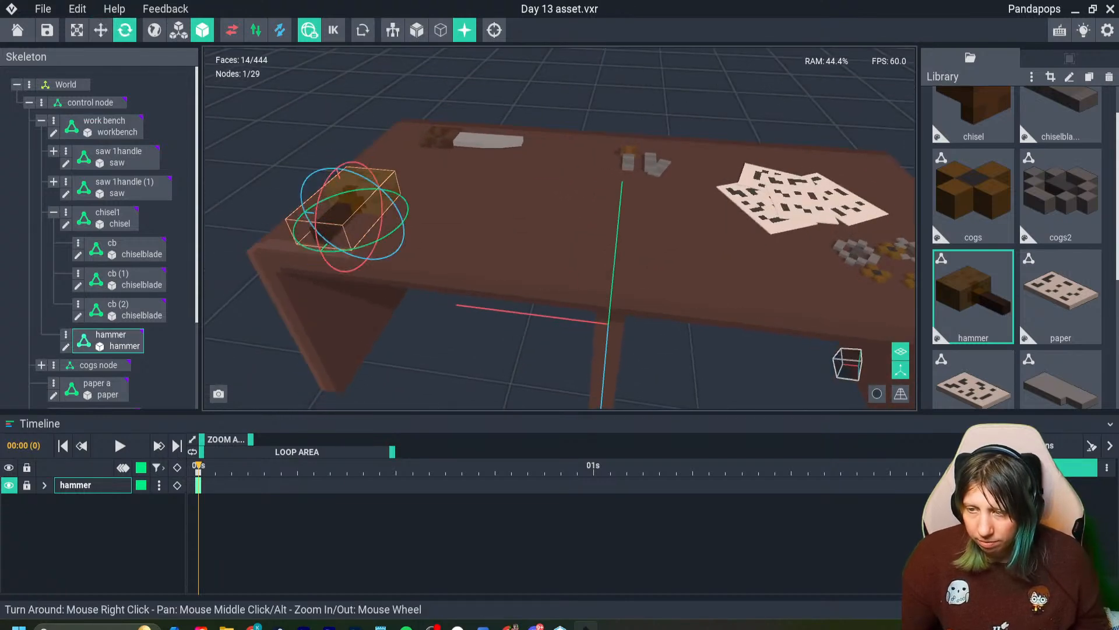
{"action": "left_click_drag", "start_coordinate": [356, 252], "coordinate": [248, 222]}
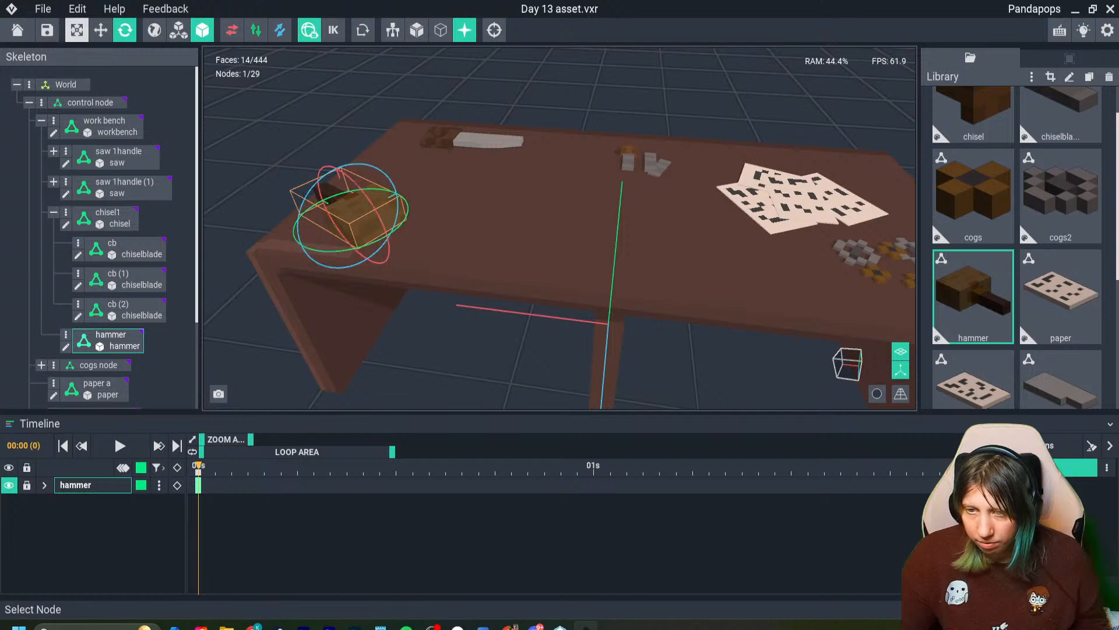
- Shift the hammer slightly towards the bench's near end and rotate it 70° about its vertical axis so the handle points off that end
{"action": "left_click", "coordinate": [101, 30]}
{"action": "left_click_drag", "start_coordinate": [319, 200], "coordinate": [305, 191]}
{"action": "left_click", "coordinate": [125, 30]}
{"action": "left_click_drag", "start_coordinate": [282, 230], "coordinate": [356, 243]}
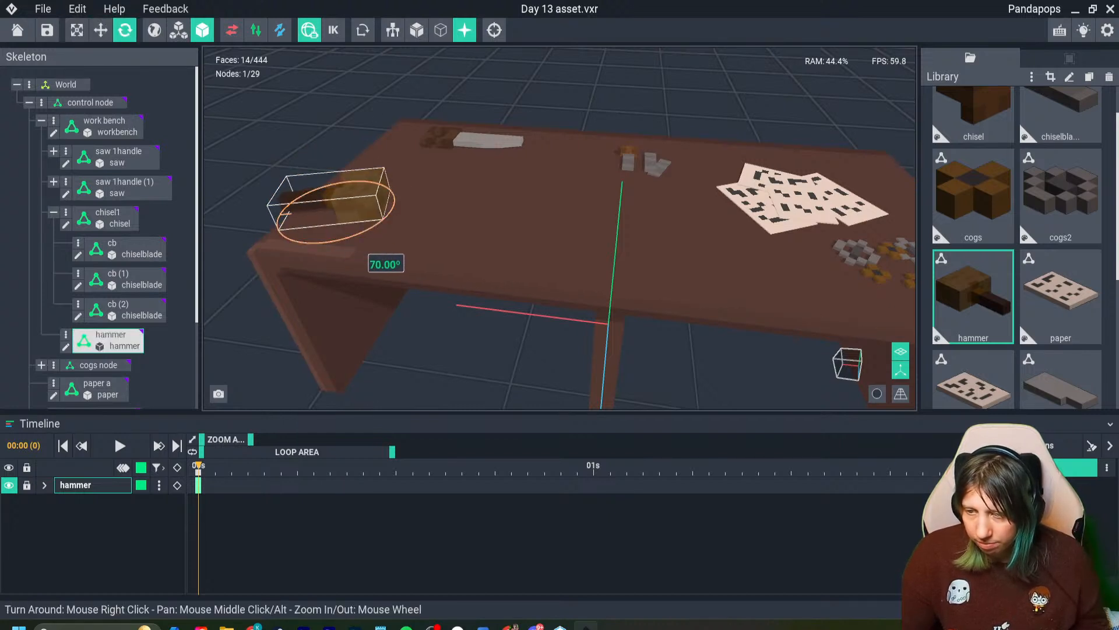
{"action": "left_click", "coordinate": [366, 251]}
{"action": "scroll", "coordinate": [366, 254], "scroll_direction": "down", "scroll_amount": 3}
{"action": "left_click", "coordinate": [437, 352]}
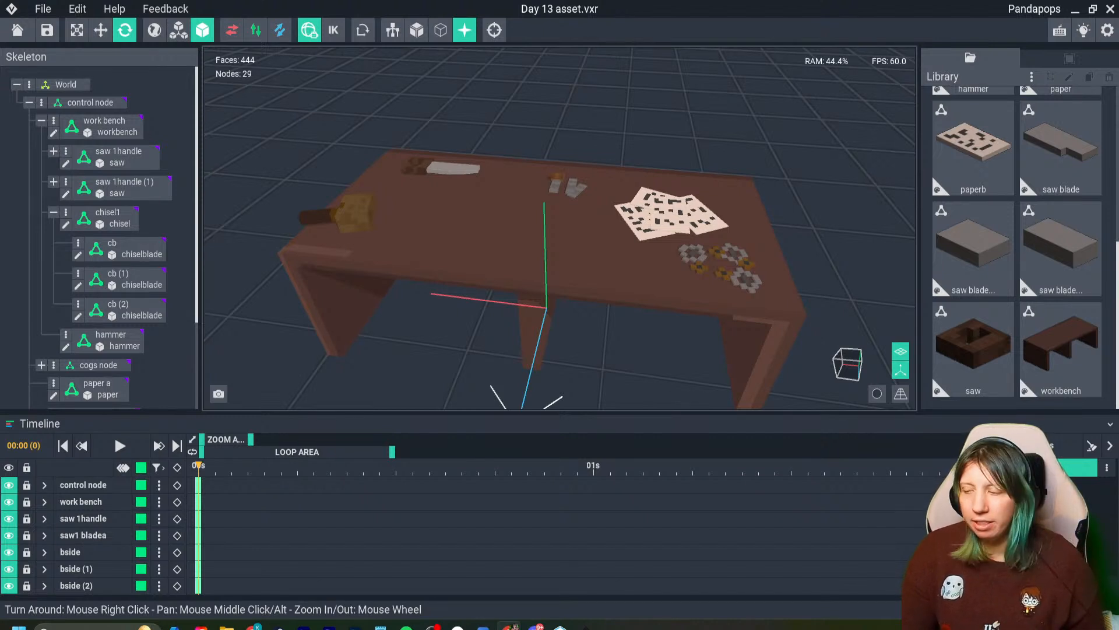
- Duplicate the small brown cog at the outer side of the cluster and move the copy towards the back of the bench
{"action": "mouse_move", "coordinate": [489, 174]}
{"action": "right_mouse_down"}
{"action": "mouse_move", "coordinate": [505, 182]}
{"action": "mouse_move", "coordinate": [489, 175]}
{"action": "right_mouse_up"}
{"action": "scroll", "coordinate": [489, 175], "scroll_direction": "up", "scroll_amount": 2}
{"action": "scroll", "coordinate": [489, 175], "scroll_direction": "down", "scroll_amount": 3}
{"action": "left_click", "coordinate": [489, 174]}
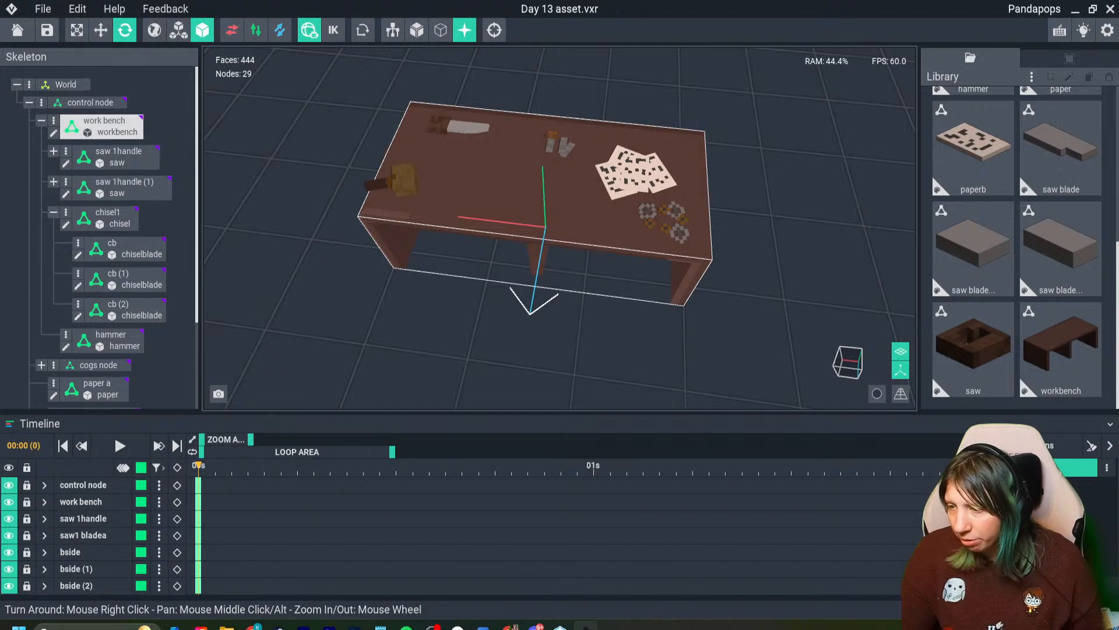
{"action": "scroll", "coordinate": [647, 210], "scroll_direction": "up", "scroll_amount": 1}
{"action": "right_click_drag", "start_coordinate": [676, 213], "coordinate": [644, 209]}
{"action": "scroll", "coordinate": [645, 210], "scroll_direction": "up", "scroll_amount": 3}
{"action": "left_click", "coordinate": [649, 210]}
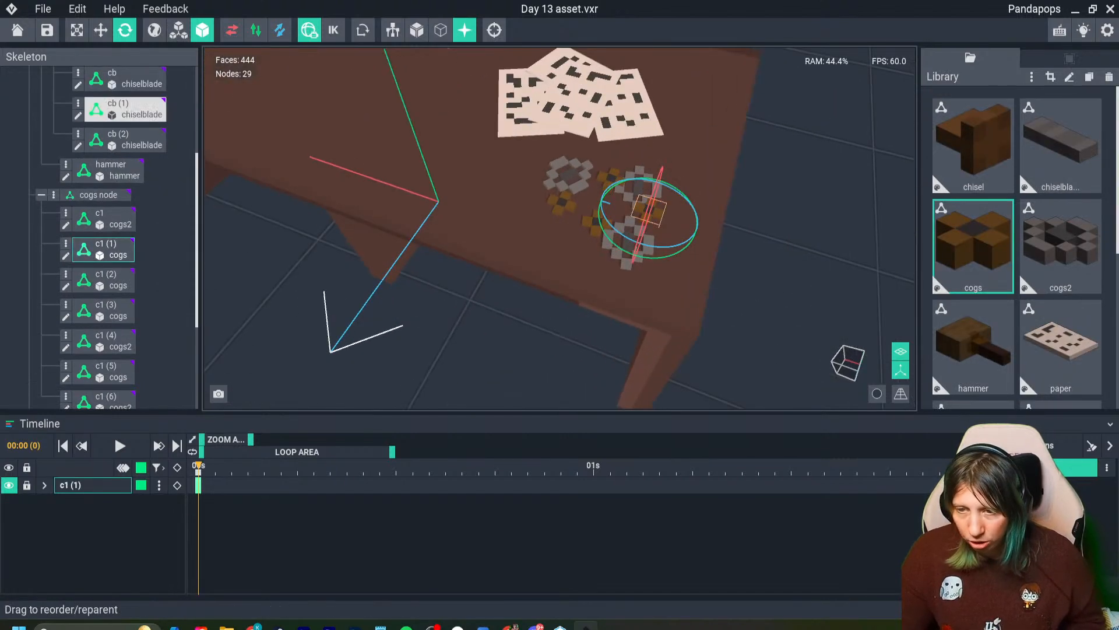
{"action": "left_click", "coordinate": [101, 30]}
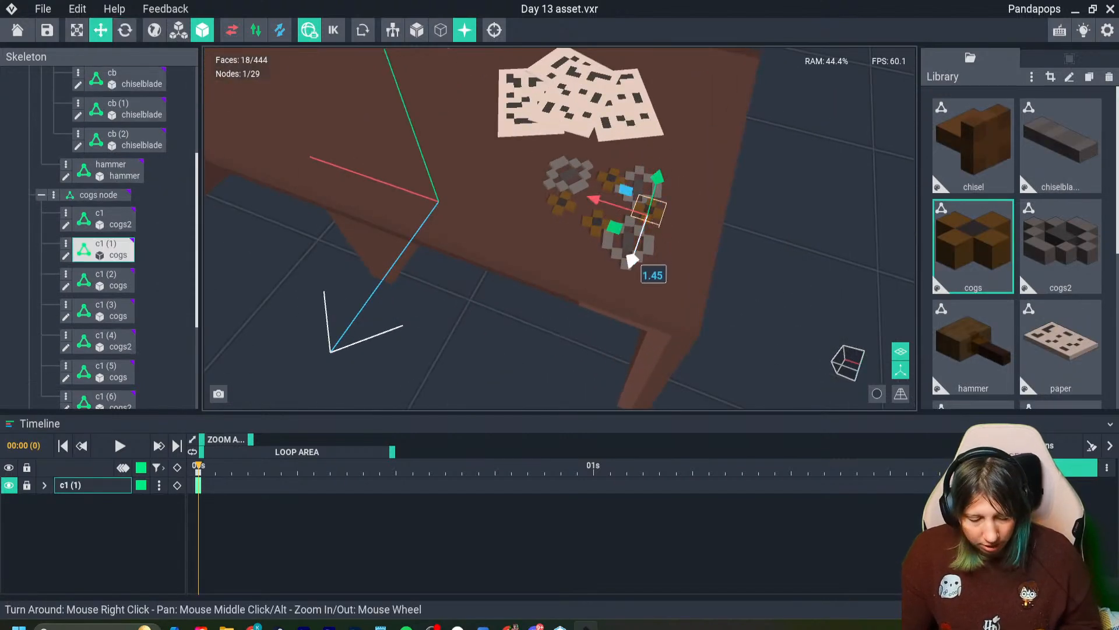
{"action": "left_click_drag", "start_coordinate": [633, 260], "coordinate": [650, 212], "text": "shift"}
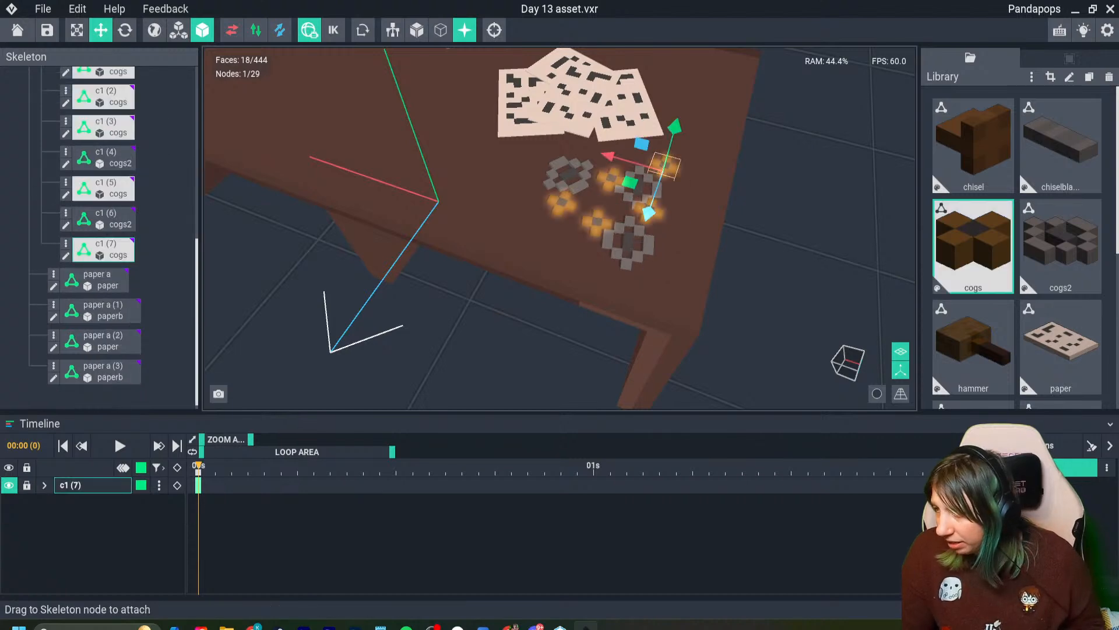
- Clone the cogs model under the name cogs3 and open the clone for editing
{"action": "key", "text": "ctrl+d"}
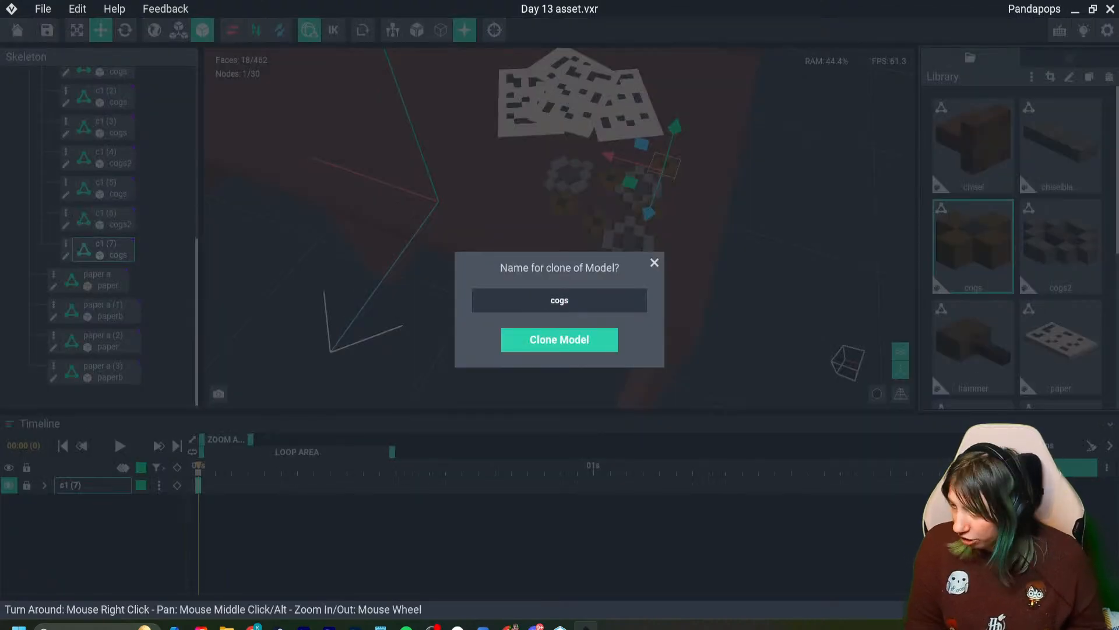
{"action": "type", "text": "3"}
{"action": "key", "text": "Return"}
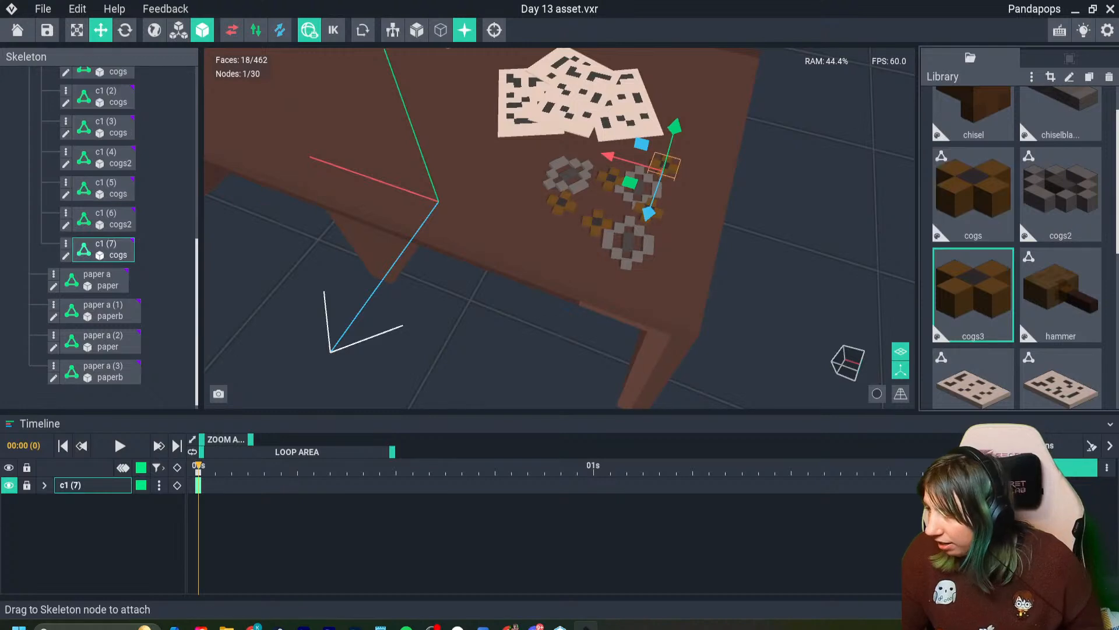
{"action": "double_click", "coordinate": [974, 280]}
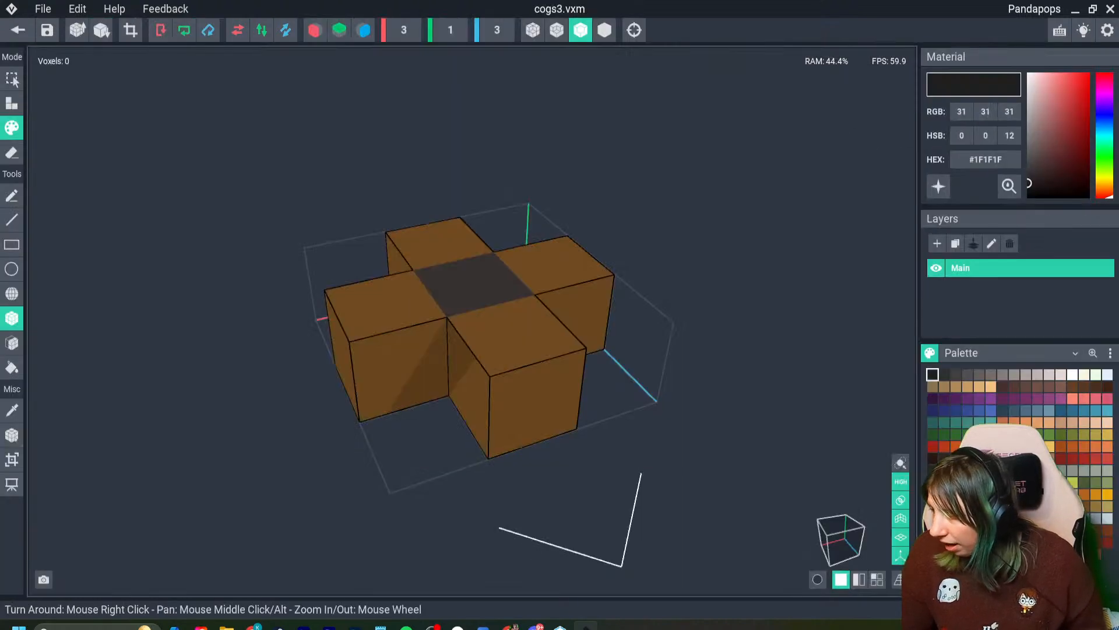
- Try brown #5E463E, light grey #918987 and dark grey #363131 on the cog's teeth
{"action": "left_click", "coordinate": [980, 458]}
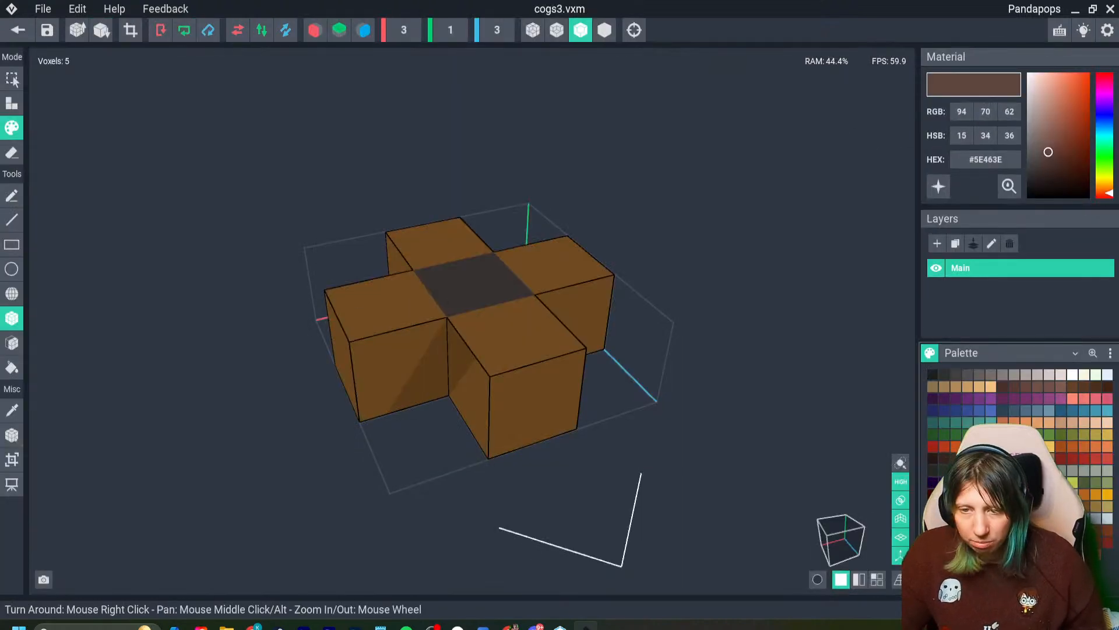
{"action": "left_click", "coordinate": [398, 353]}
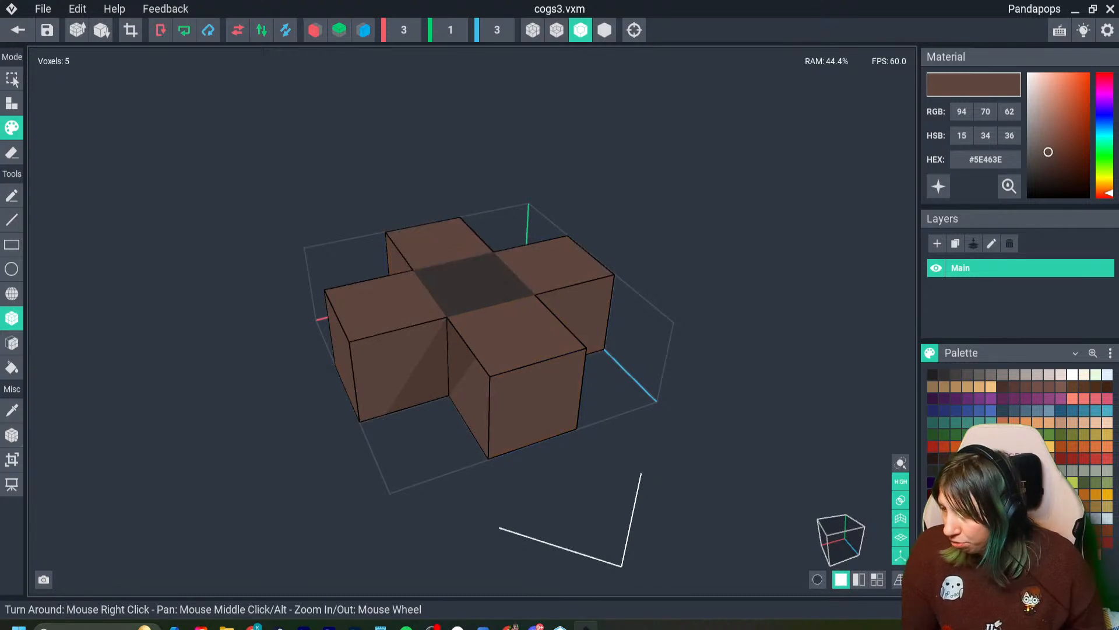
{"action": "left_click", "coordinate": [967, 375]}
{"action": "left_click", "coordinate": [1015, 375]}
{"action": "left_click", "coordinate": [533, 402]}
{"action": "left_click", "coordinate": [402, 368]}
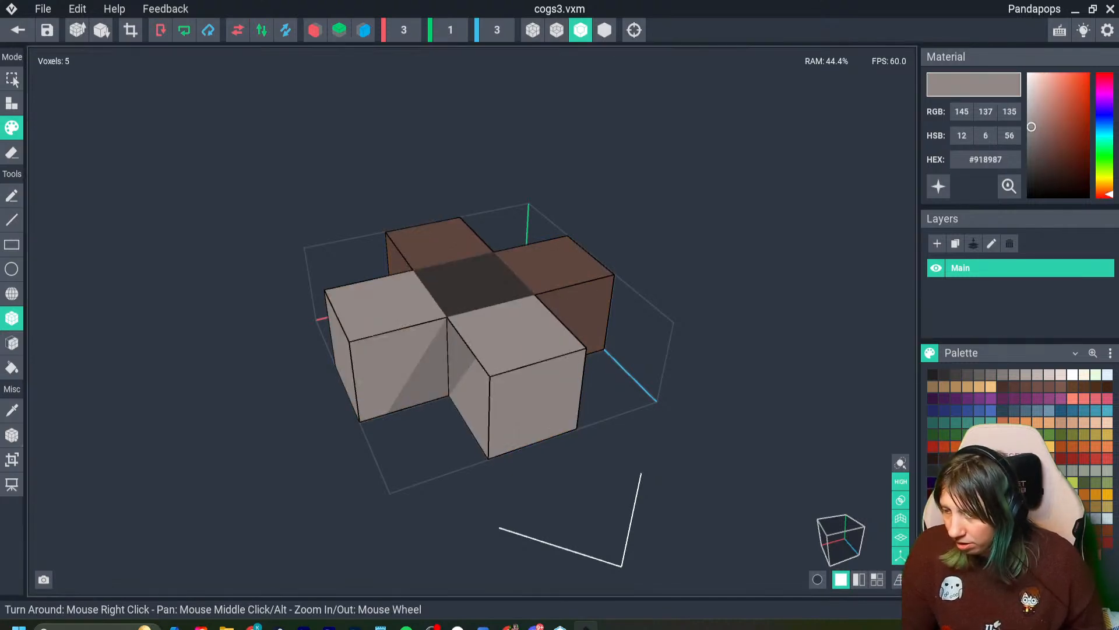
{"action": "left_click", "coordinate": [956, 375]}
{"action": "left_click", "coordinate": [537, 403]}
{"action": "left_click", "coordinate": [402, 363]}
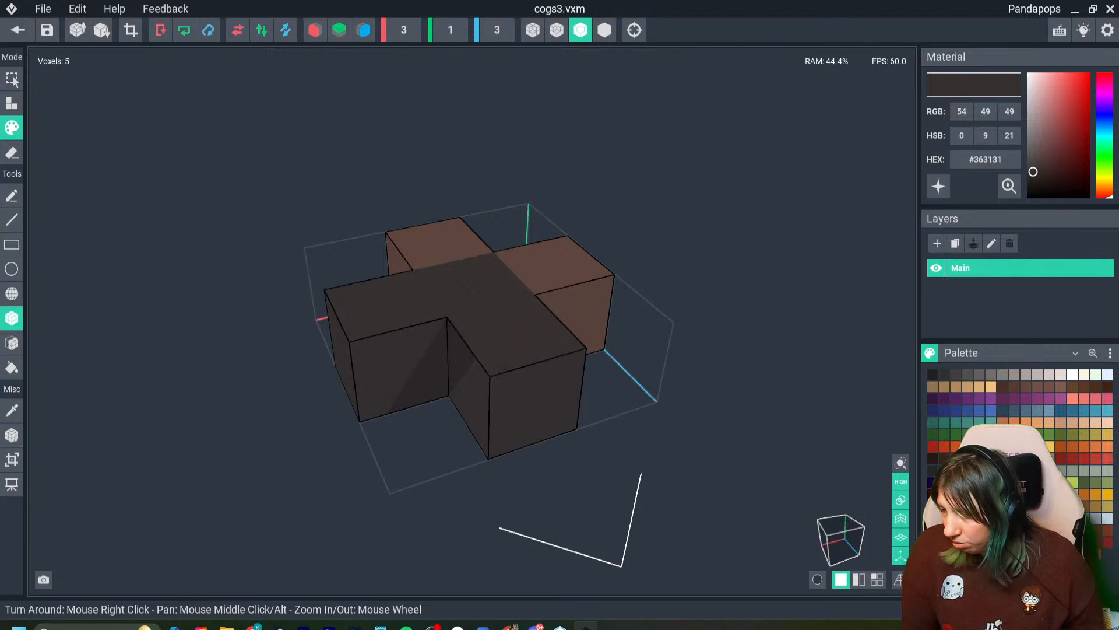
- Paint all four teeth of the cog mid grey #746C6A
{"action": "left_click", "coordinate": [991, 375]}
{"action": "left_click", "coordinate": [536, 401]}
{"action": "left_click", "coordinate": [402, 364]}
{"action": "left_click", "coordinate": [562, 266]}
{"action": "left_click", "coordinate": [440, 240]}
{"action": "right_click_drag", "start_coordinate": [449, 242], "coordinate": [385, 285]}
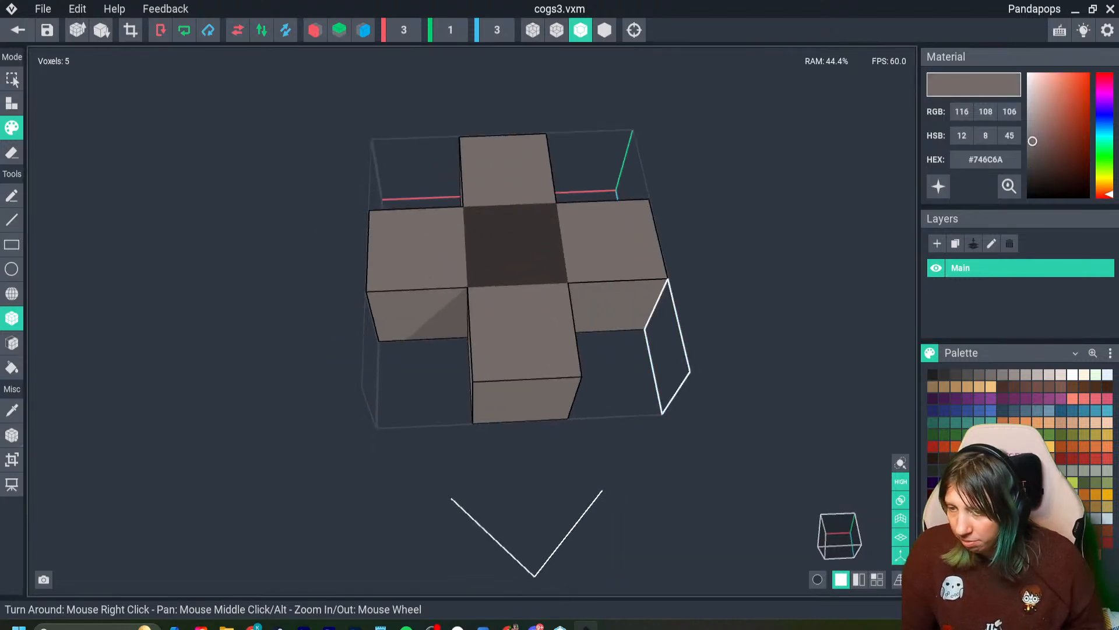
- Paint the cog's centre voxel gold #91743C and save the changes on closing the model
{"action": "left_click", "coordinate": [1095, 506]}
{"action": "left_click", "coordinate": [514, 245]}
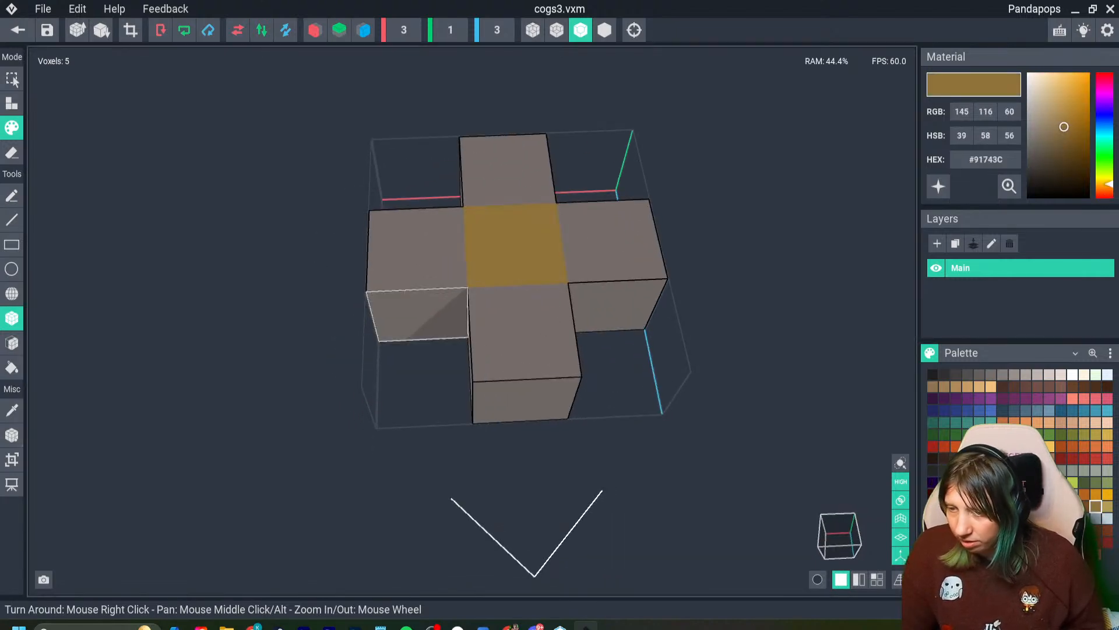
{"action": "left_click", "coordinate": [17, 29]}
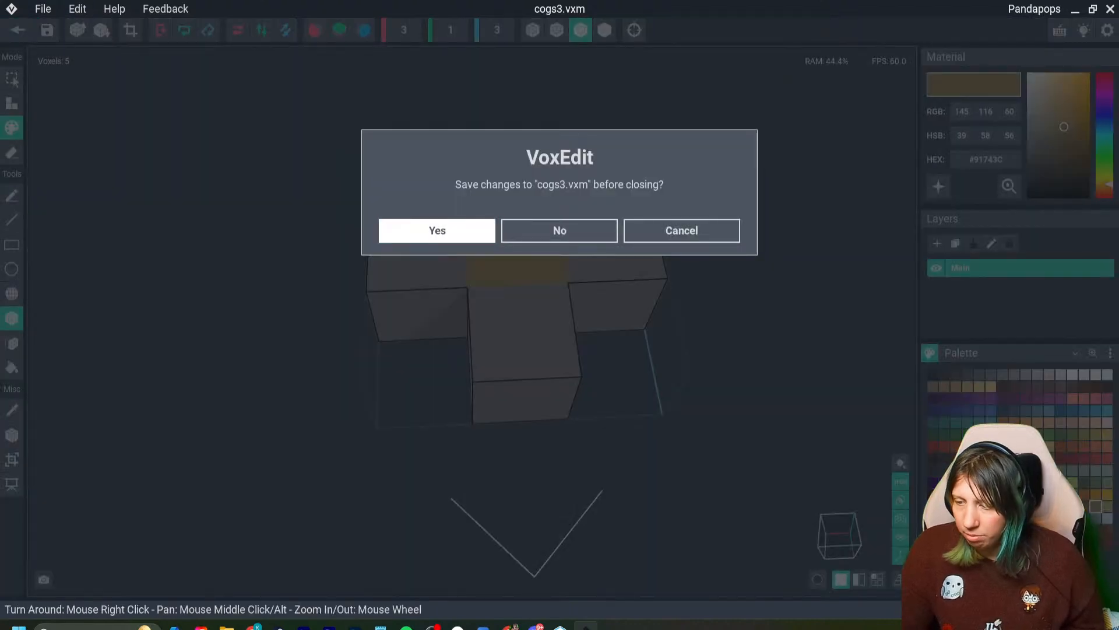
{"action": "left_click", "coordinate": [437, 229]}
- Try the cogs3 model on the small brown cog between the two rear grey cogs, and undo the assignment
{"action": "left_click_drag", "start_coordinate": [1051, 243], "coordinate": [1027, 244]}
{"action": "left_click_drag", "start_coordinate": [971, 340], "coordinate": [611, 175]}
{"action": "right_click_drag", "start_coordinate": [704, 218], "coordinate": [665, 214]}
{"action": "scroll", "coordinate": [664, 214], "scroll_direction": "up", "scroll_amount": 6}
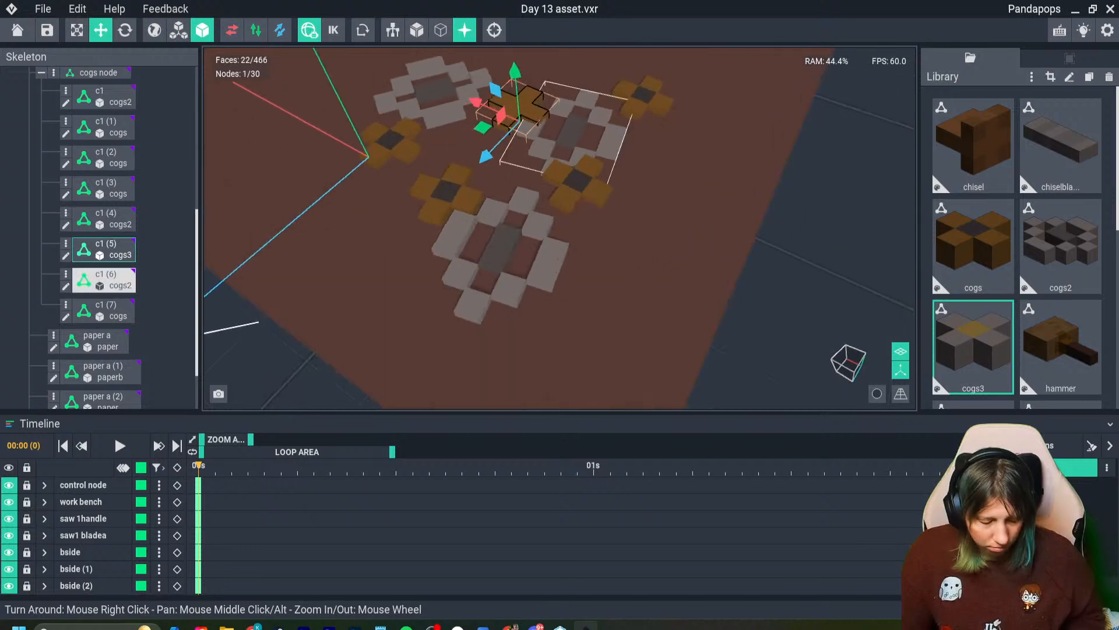
{"action": "key", "text": "ctrl+z"}
{"action": "left_click", "coordinate": [973, 345]}
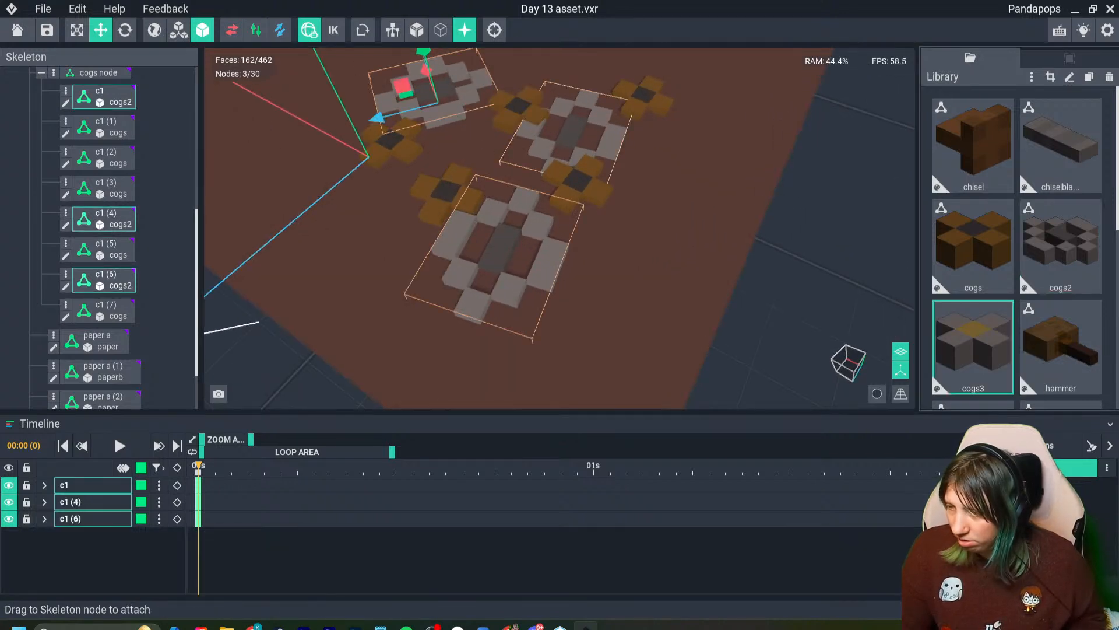
{"action": "left_click_drag", "start_coordinate": [973, 345], "coordinate": [519, 108]}
{"action": "key", "text": "ctrl+s"}
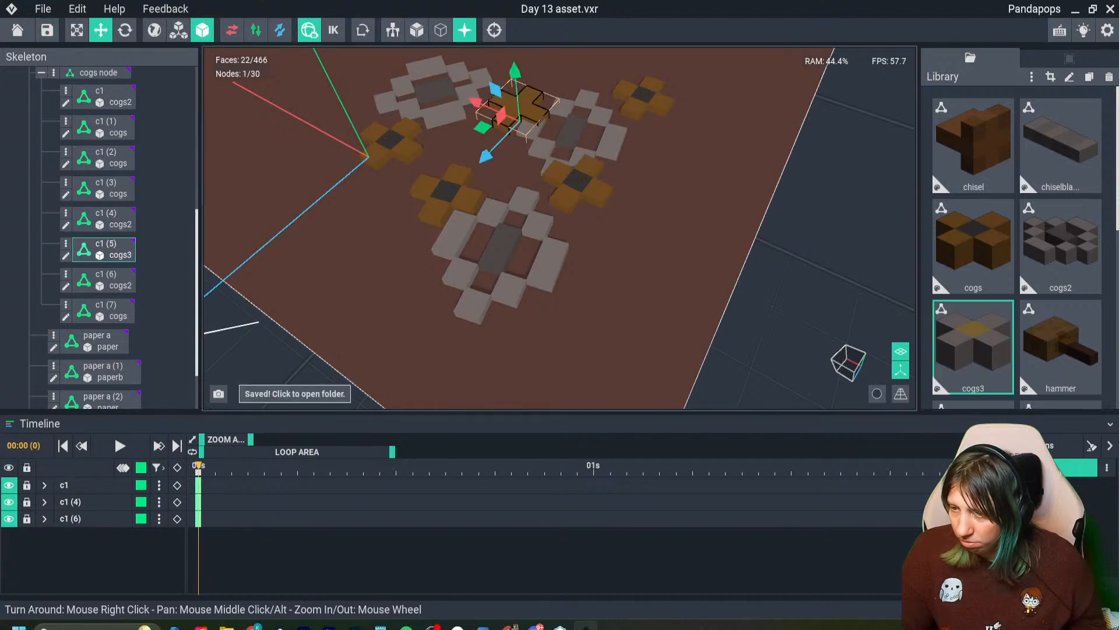
{"action": "key", "text": "ctrl+z"}
- Assign the cogs3 model to the duplicated small cog at the back of the cluster
{"action": "left_click", "coordinate": [972, 345]}
{"action": "left_click", "coordinate": [644, 96]}
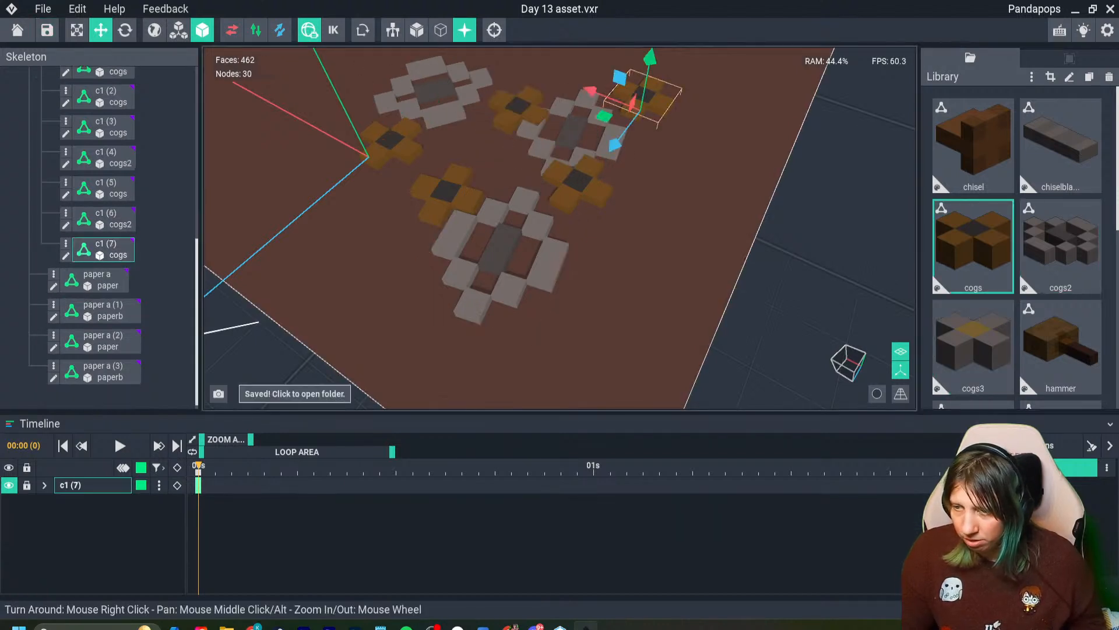
{"action": "left_click_drag", "start_coordinate": [972, 345], "coordinate": [648, 112]}
- Duplicate the grey-and-gold cog and move the copy to the front, against the large front grey cog
{"action": "key", "text": "ctrl+d"}
{"action": "left_click_drag", "start_coordinate": [679, 172], "coordinate": [541, 406]}
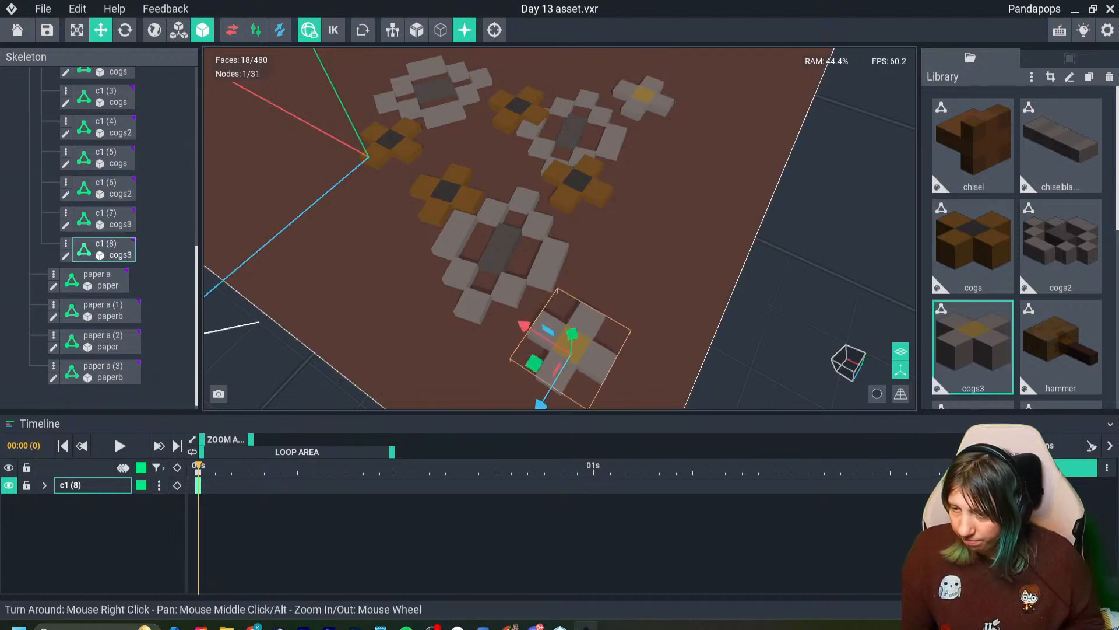
{"action": "left_click_drag", "start_coordinate": [526, 326], "coordinate": [504, 313]}
{"action": "left_click", "coordinate": [636, 280]}
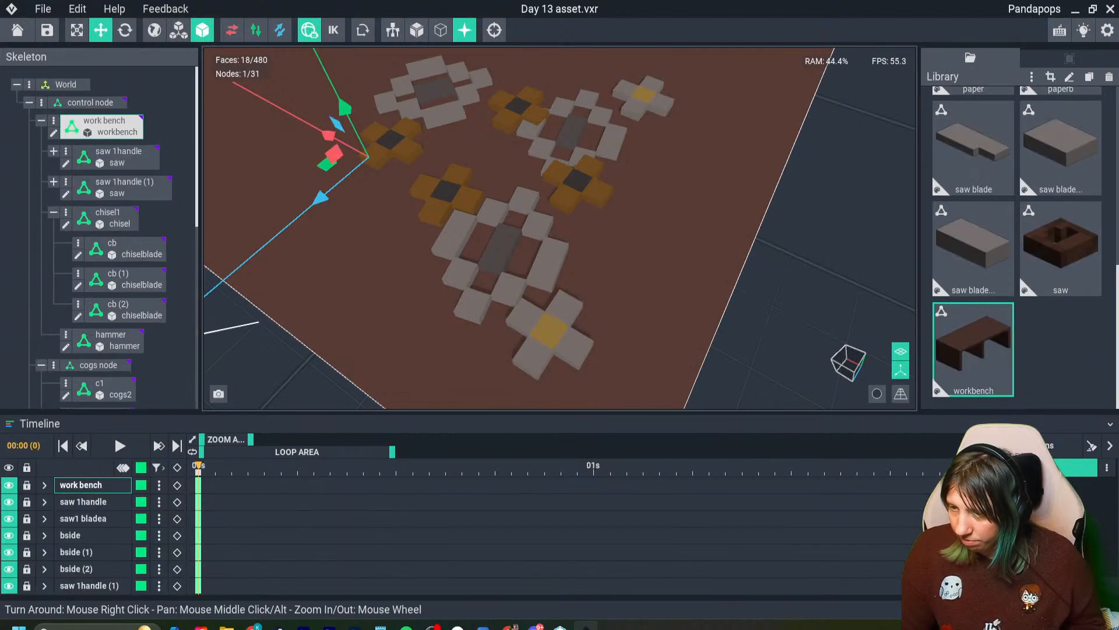
- Add another copy of the grey-and-gold cog and place one on the inner side of the cluster, just in front of the papers
{"action": "scroll", "coordinate": [595, 274], "scroll_direction": "down", "scroll_amount": 4}
{"action": "right_click_drag", "start_coordinate": [574, 291], "coordinate": [628, 249]}
{"action": "left_click", "coordinate": [631, 250]}
{"action": "mouse_move", "coordinate": [574, 256]}
{"action": "left_mouse_down"}
{"action": "mouse_move", "coordinate": [389, 257]}
{"action": "mouse_move", "coordinate": [580, 255]}
{"action": "left_mouse_up"}
{"action": "key", "text": "ctrl+d"}
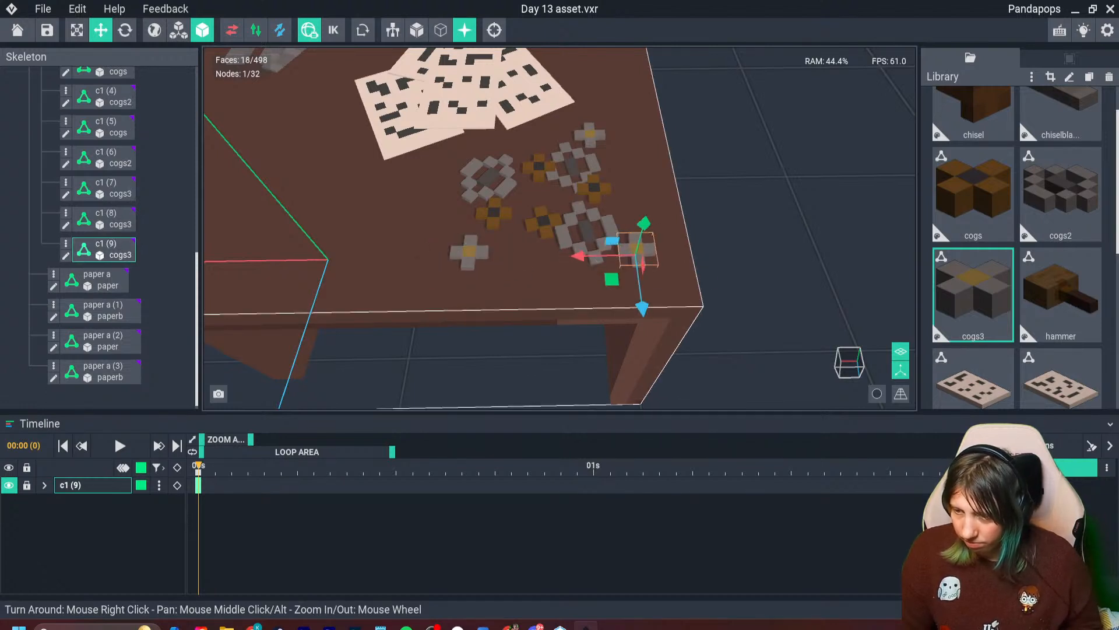
{"action": "left_click", "coordinate": [471, 253]}
{"action": "left_click_drag", "start_coordinate": [464, 309], "coordinate": [479, 190]}
{"action": "left_click", "coordinate": [715, 201]}
{"action": "scroll", "coordinate": [632, 251], "scroll_direction": "down", "scroll_amount": 5}
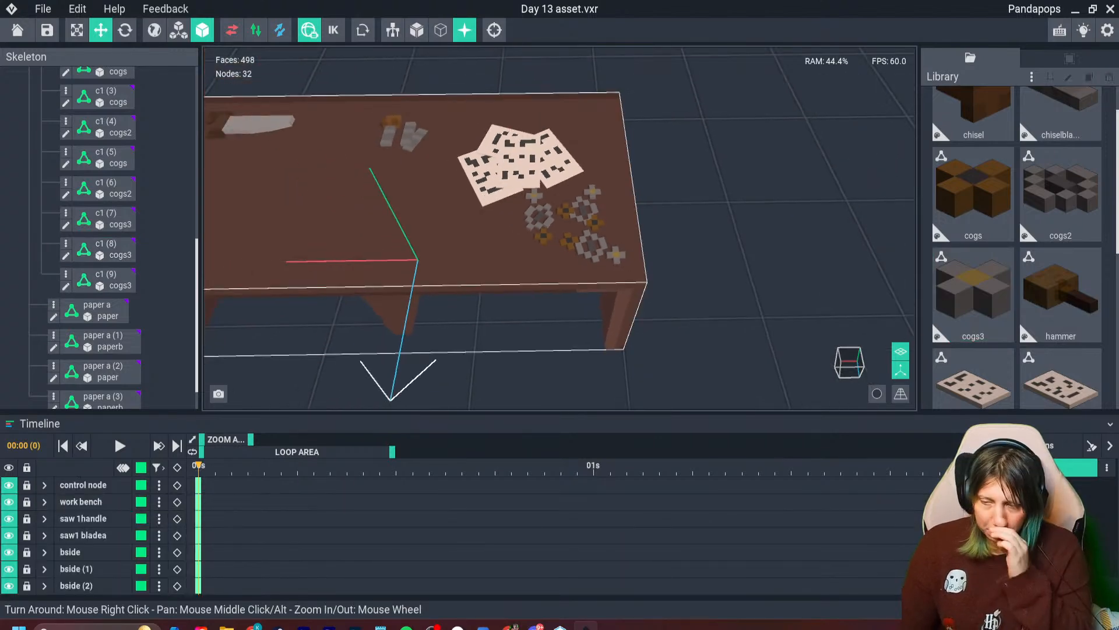
{"action": "middle_click_drag", "start_coordinate": [559, 233], "coordinate": [677, 272]}
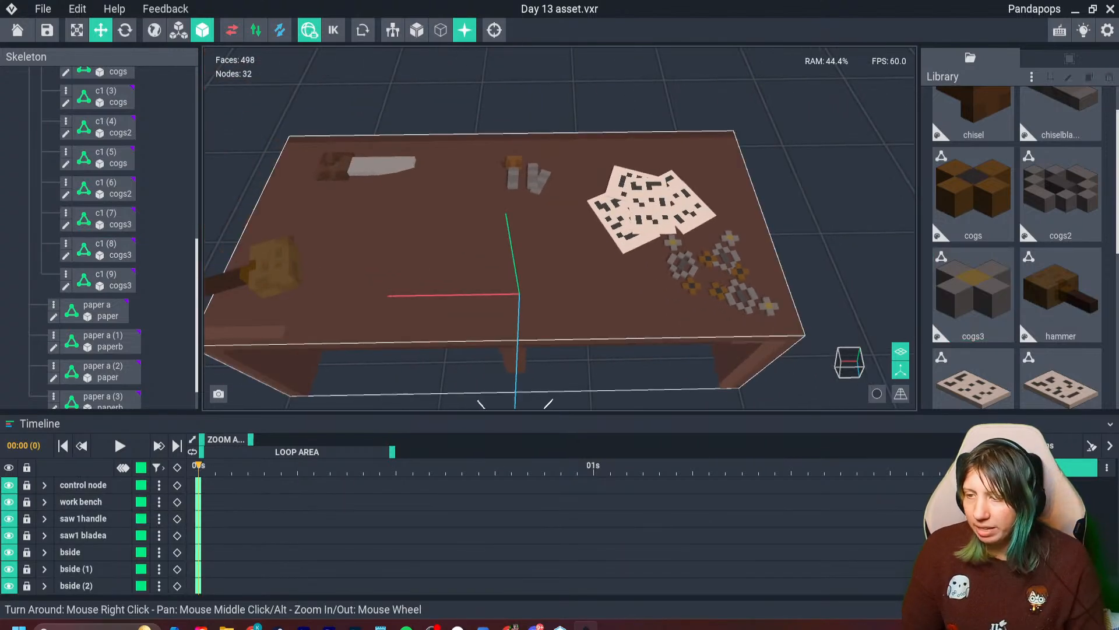
- Create a new model named angle and open it for editing
{"action": "left_click", "coordinate": [1031, 77]}
{"action": "left_click", "coordinate": [1017, 99]}
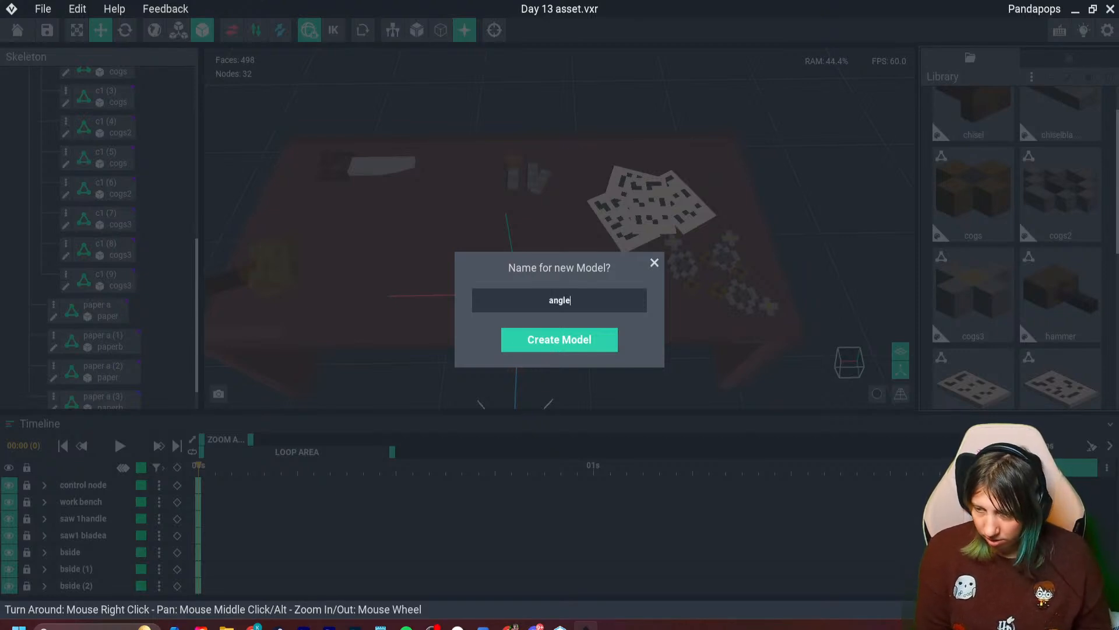
{"action": "key", "text": "Return"}
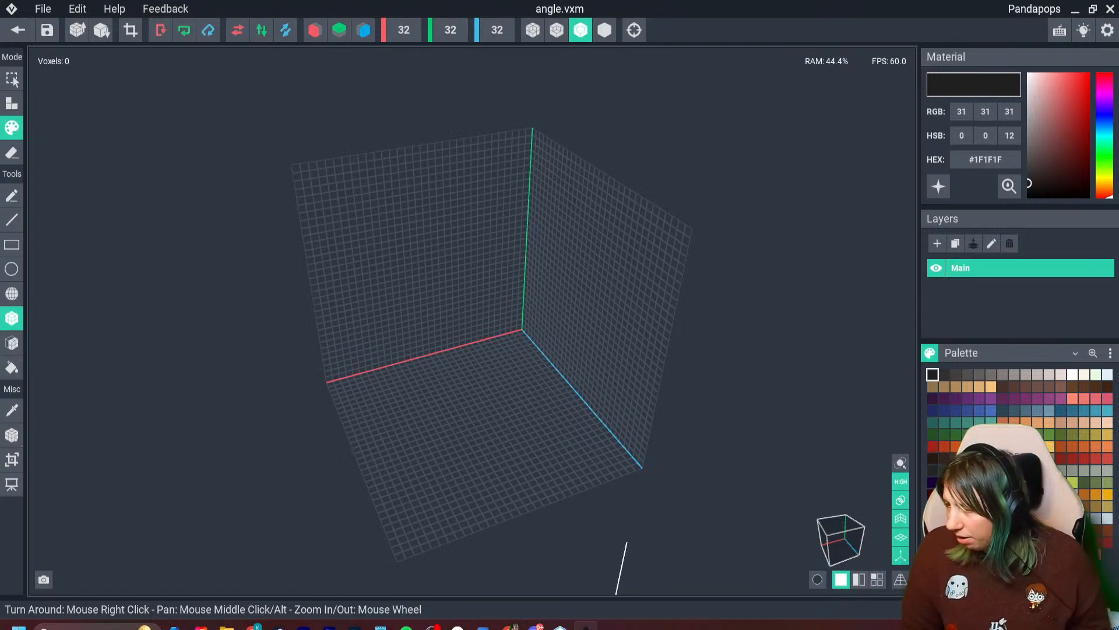
- Build a flat L shape in brown #68433B from an 11 by 2 voxel bar and an 8-voxel arm one voxel wide
{"action": "left_click", "coordinate": [968, 458]}
{"action": "mouse_move", "coordinate": [612, 464]}
{"action": "right_mouse_down"}
{"action": "mouse_move", "coordinate": [657, 472]}
{"action": "mouse_move", "coordinate": [583, 449]}
{"action": "mouse_move", "coordinate": [623, 433]}
{"action": "mouse_move", "coordinate": [415, 225]}
{"action": "right_mouse_up"}
{"action": "scroll", "coordinate": [657, 472], "scroll_direction": "up", "scroll_amount": 5}
{"action": "left_click", "coordinate": [12, 104]}
{"action": "left_click_drag", "start_coordinate": [385, 302], "coordinate": [492, 286]}
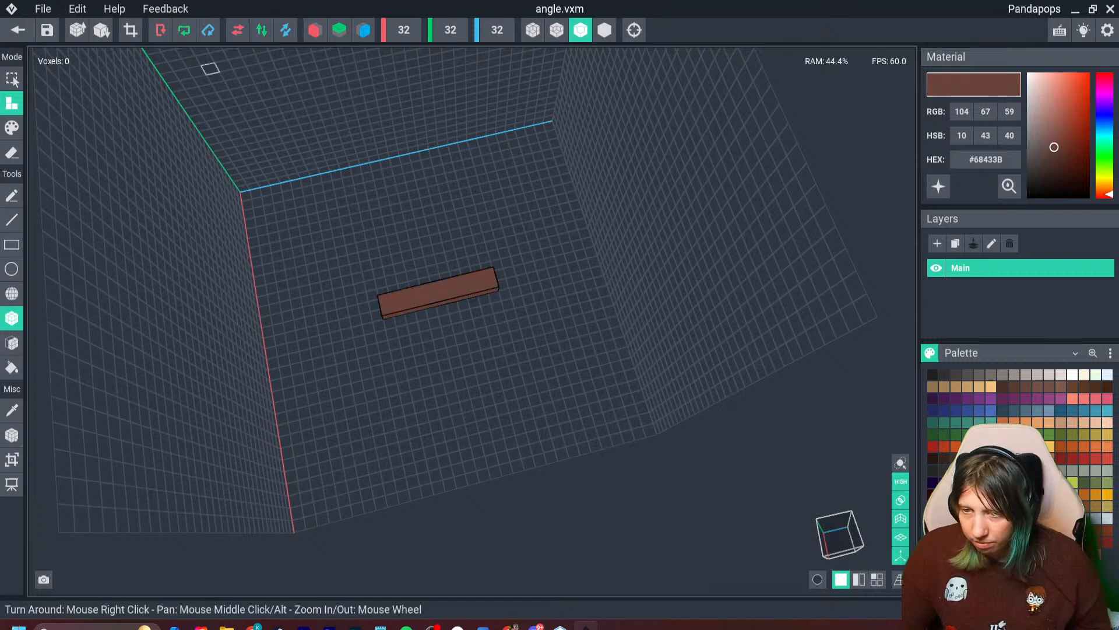
{"action": "left_click_drag", "start_coordinate": [383, 293], "coordinate": [367, 219]}
{"action": "right_click_drag", "start_coordinate": [367, 219], "coordinate": [430, 289]}
{"action": "scroll", "coordinate": [430, 289], "scroll_direction": "up", "scroll_amount": 2}
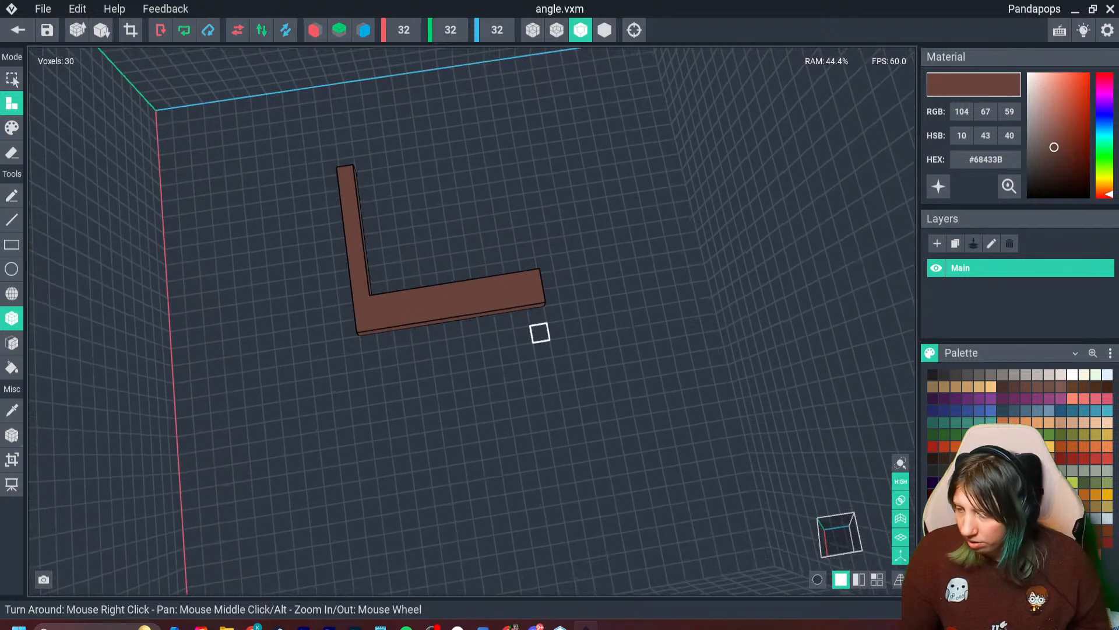
- Paint evenly spaced lighter brown #89594A marks along the outer edge of the bar and along the narrow arm
{"action": "left_click", "coordinate": [1061, 387]}
{"action": "left_click", "coordinate": [12, 127]}
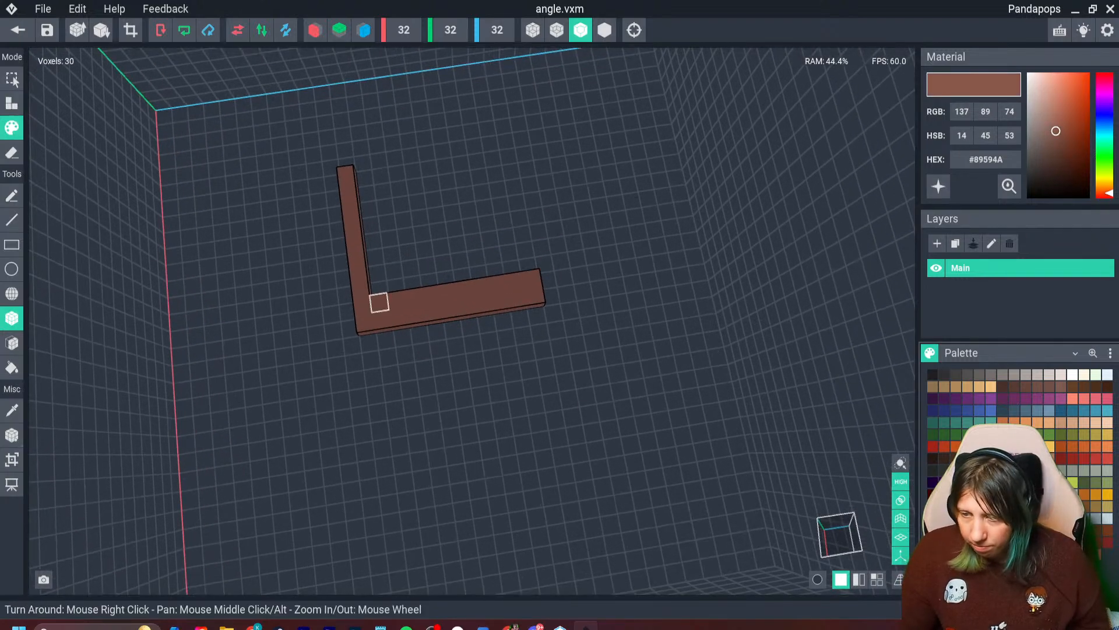
{"action": "left_click", "coordinate": [401, 327]}
{"action": "left_click", "coordinate": [450, 309]}
{"action": "left_click", "coordinate": [501, 300]}
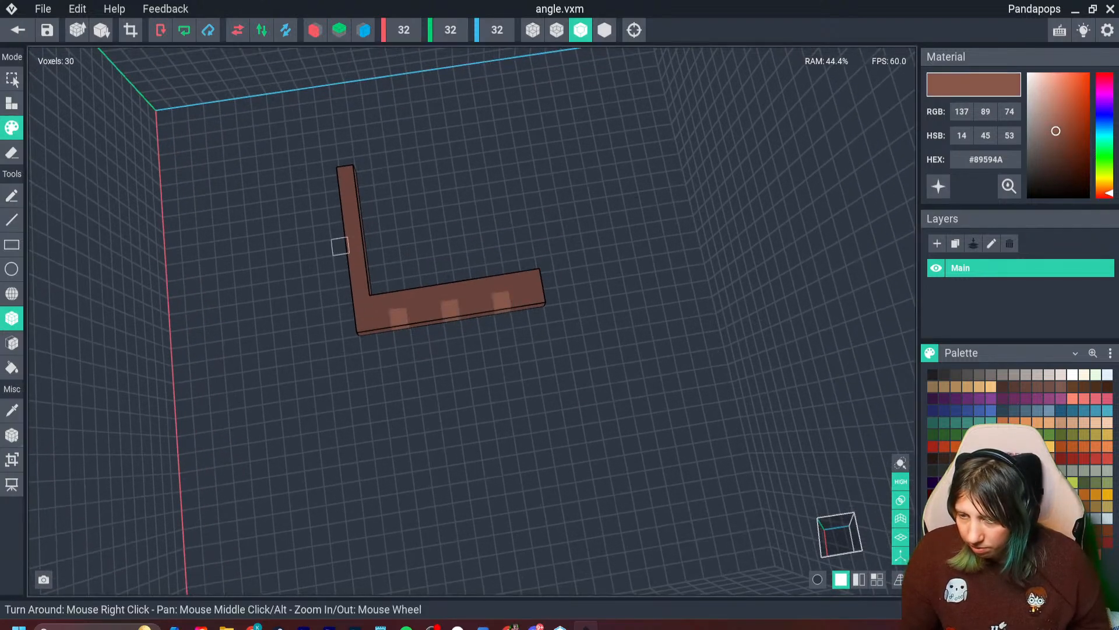
{"action": "left_click", "coordinate": [357, 270]}
{"action": "left_click", "coordinate": [351, 222]}
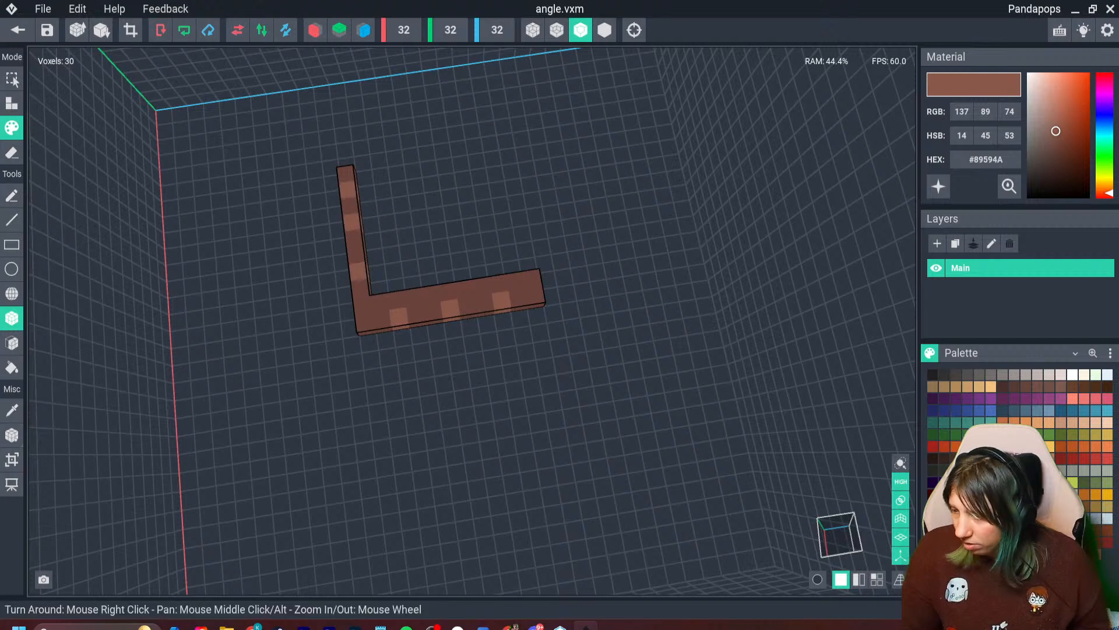
- Paint darker brown #5A342E voxels between the light marks on the L shape
{"action": "left_click", "coordinate": [1026, 386]}
{"action": "left_click", "coordinate": [485, 303]}
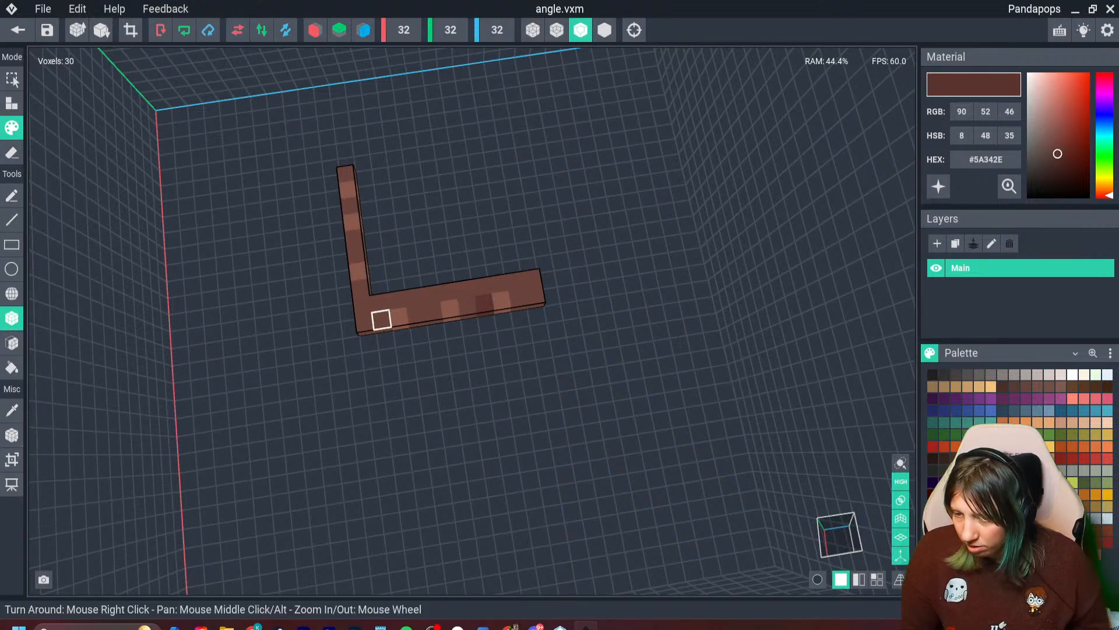
{"action": "left_click", "coordinate": [382, 320]}
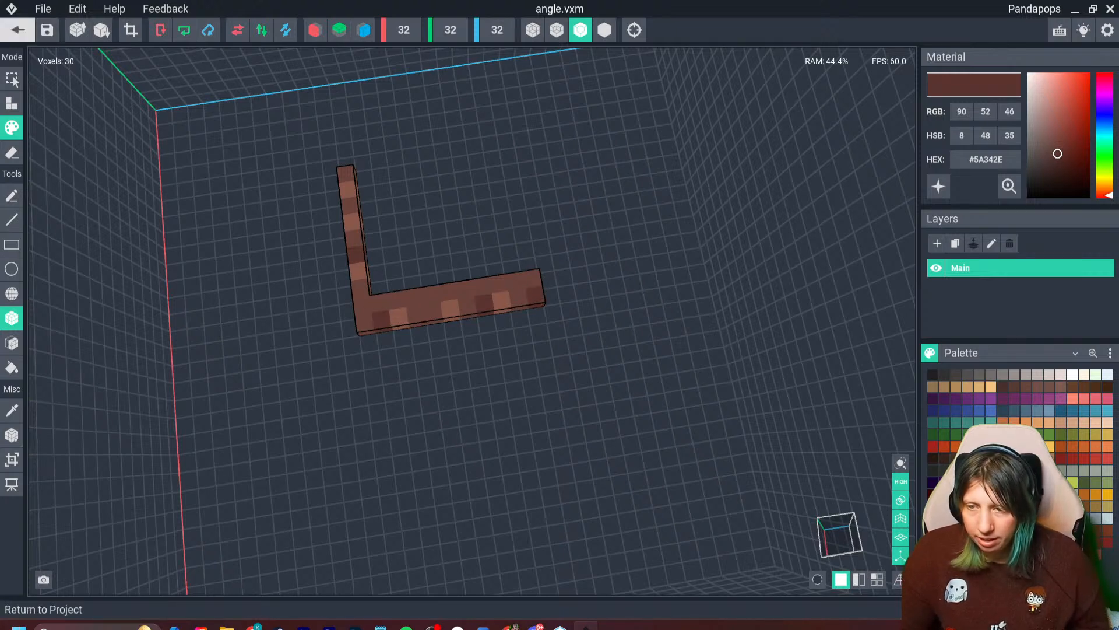
- Crop the angle model's canvas to its voxels, set its pivot to the center and return to the project
{"action": "left_click", "coordinate": [131, 30]}
{"action": "left_click", "coordinate": [12, 434]}
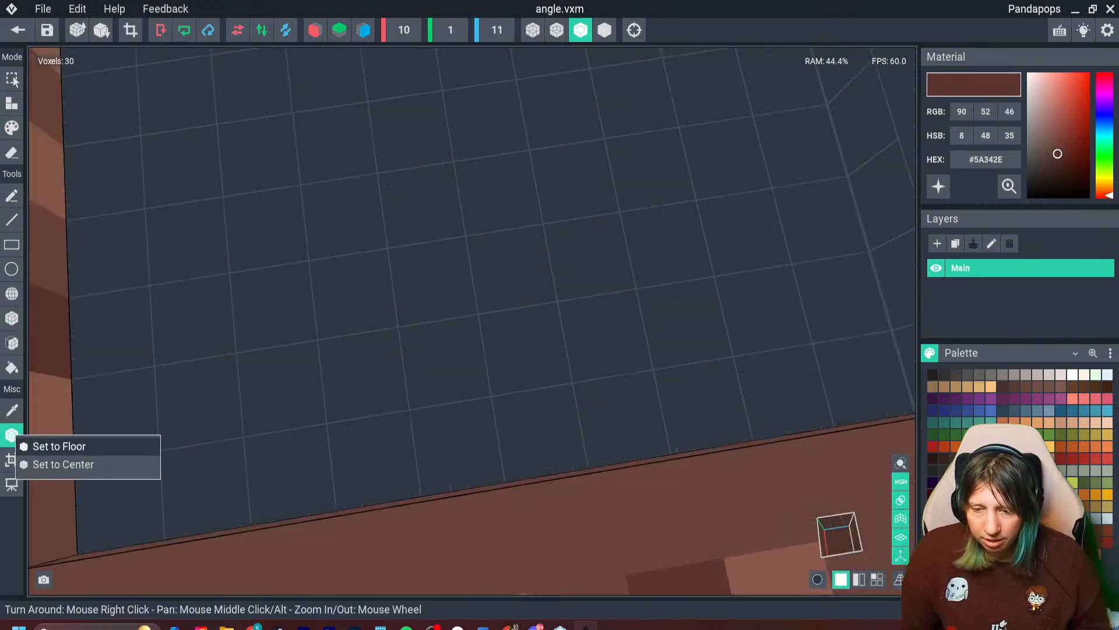
{"action": "left_click", "coordinate": [63, 464]}
{"action": "left_click", "coordinate": [18, 30]}
{"action": "left_click", "coordinate": [437, 230]}
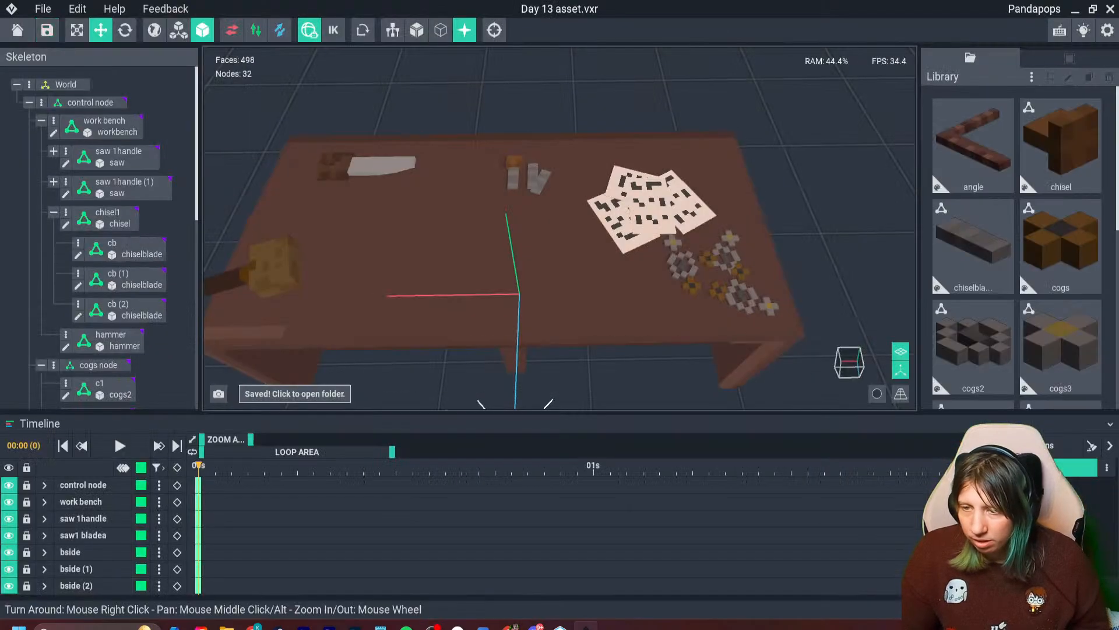
- Add a node named angle under the work bench node and attach the angle model to it
{"action": "left_click", "coordinate": [54, 121]}
{"action": "left_click", "coordinate": [88, 131]}
{"action": "type", "text": "cog"}
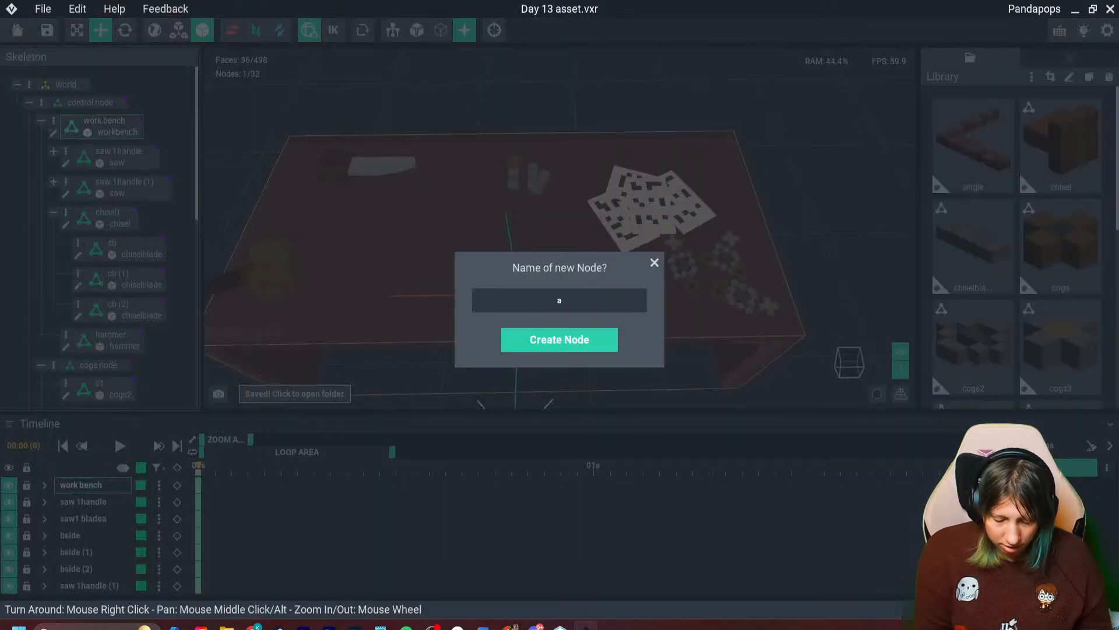
{"action": "key", "text": "Return"}
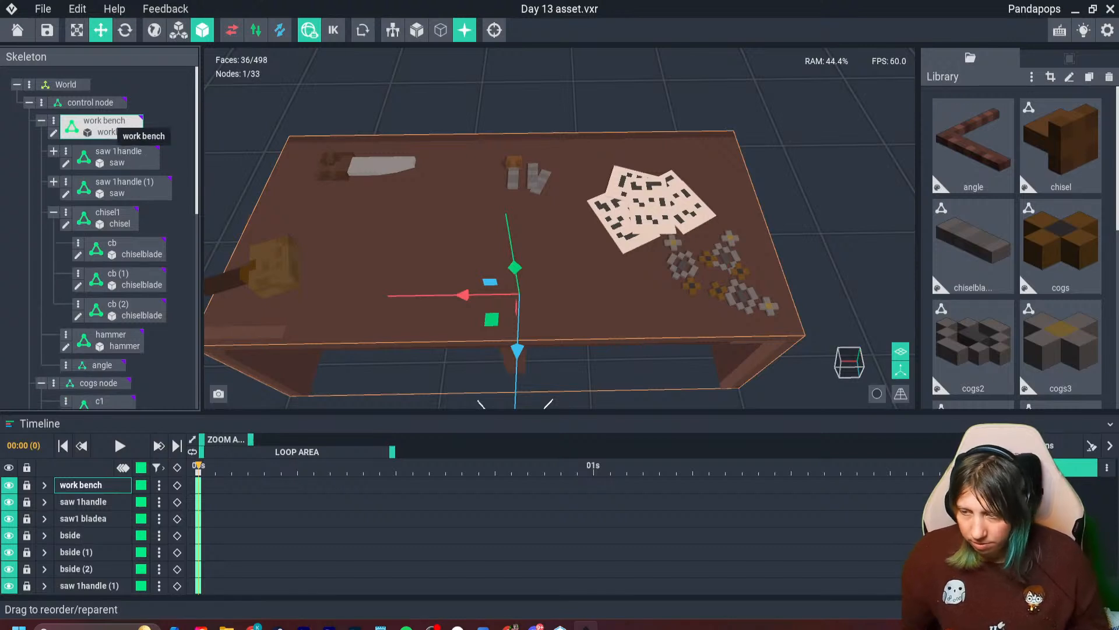
{"action": "left_click", "coordinate": [54, 212]}
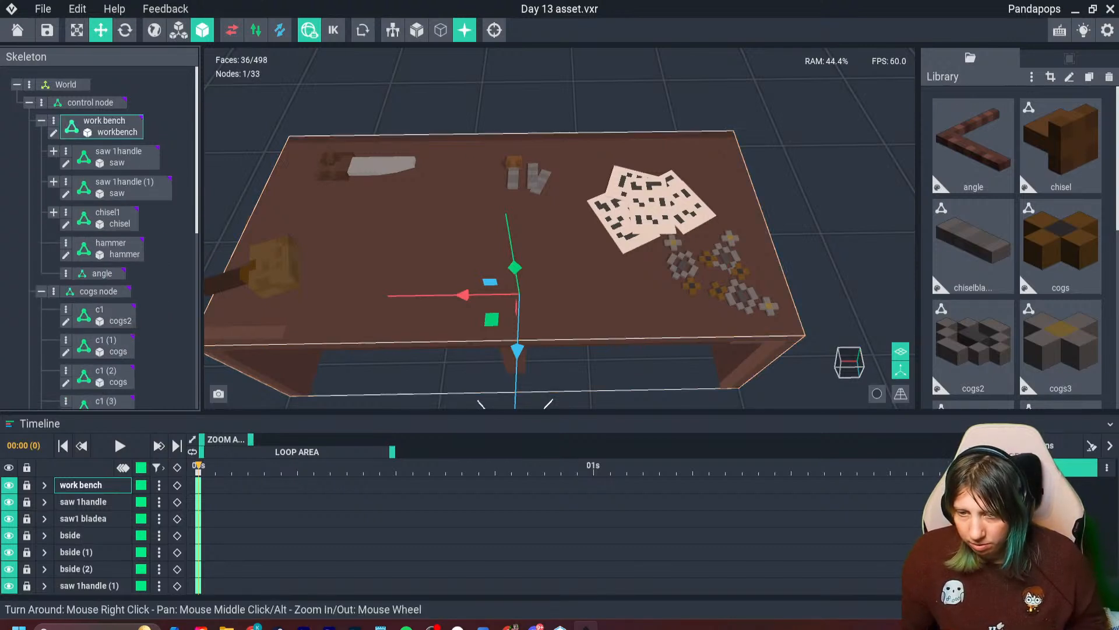
{"action": "left_click_drag", "start_coordinate": [973, 149], "coordinate": [102, 274]}
- Place the angle tool on the bench top between the saw and the hammer and rotate it slightly
{"action": "left_click_drag", "start_coordinate": [514, 267], "coordinate": [499, 186]}
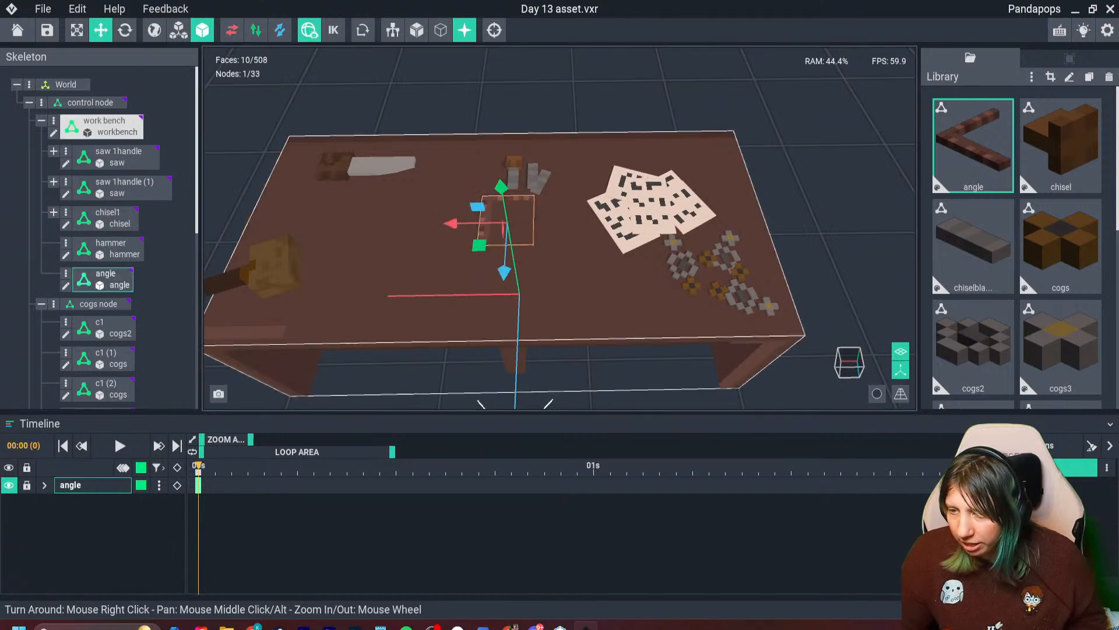
{"action": "left_click_drag", "start_coordinate": [446, 224], "coordinate": [228, 226]}
{"action": "left_click_drag", "start_coordinate": [272, 285], "coordinate": [283, 267]}
{"action": "left_click", "coordinate": [125, 29]}
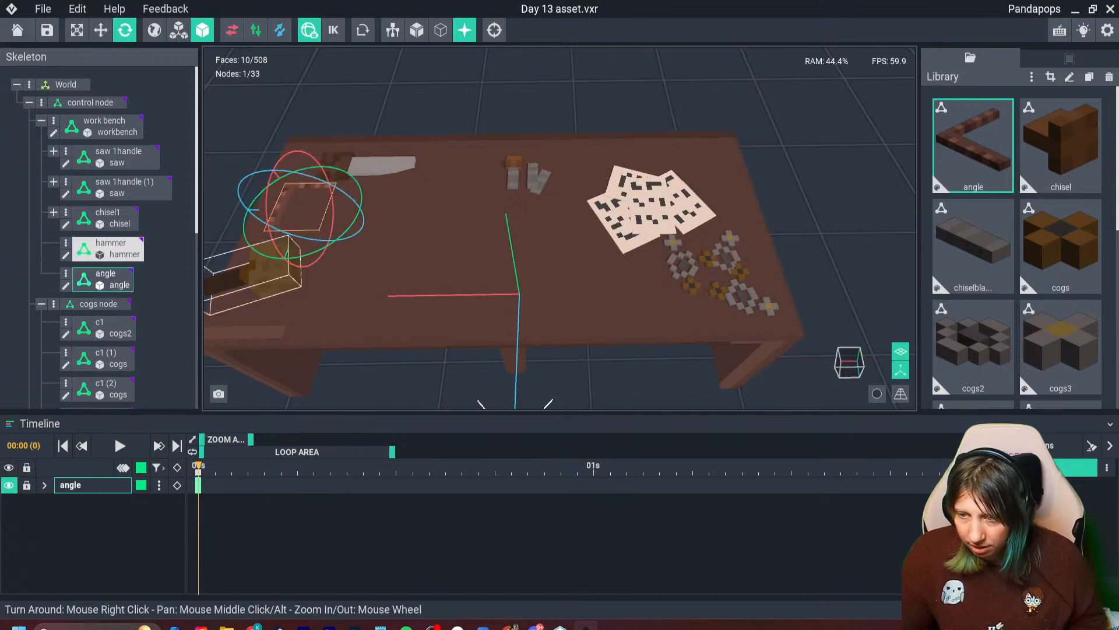
{"action": "left_click_drag", "start_coordinate": [304, 257], "coordinate": [290, 258]}
{"action": "left_click", "coordinate": [309, 260]}
{"action": "right_click_drag", "start_coordinate": [309, 260], "coordinate": [306, 233]}
- Raise the angle tool slightly so that it rests on the bench surface instead of sinking into it
{"action": "scroll", "coordinate": [297, 204], "scroll_direction": "up", "scroll_amount": 5}
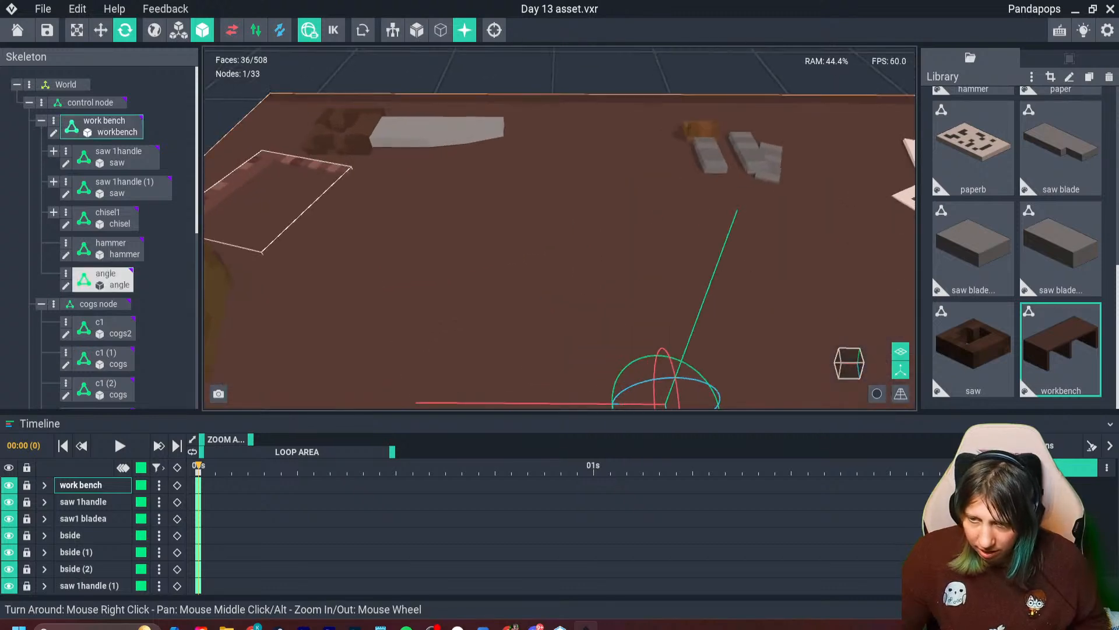
{"action": "left_click", "coordinate": [287, 163]}
{"action": "left_click", "coordinate": [101, 29]}
{"action": "left_click_drag", "start_coordinate": [239, 149], "coordinate": [240, 146]}
{"action": "left_click", "coordinate": [273, 201]}
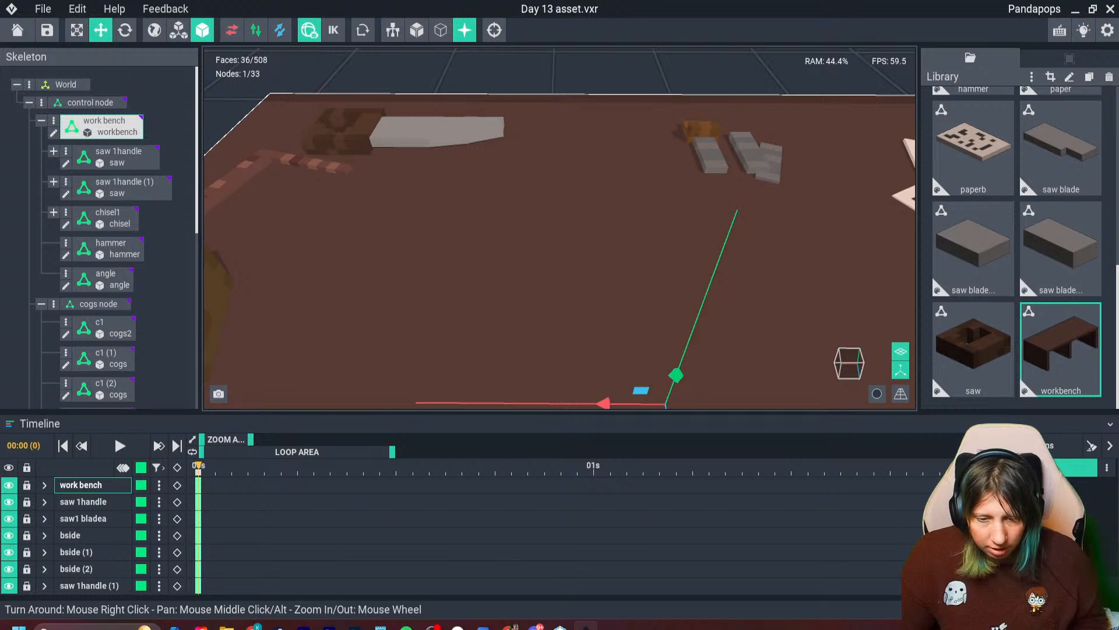
{"action": "scroll", "coordinate": [336, 222], "scroll_direction": "down", "scroll_amount": 4}
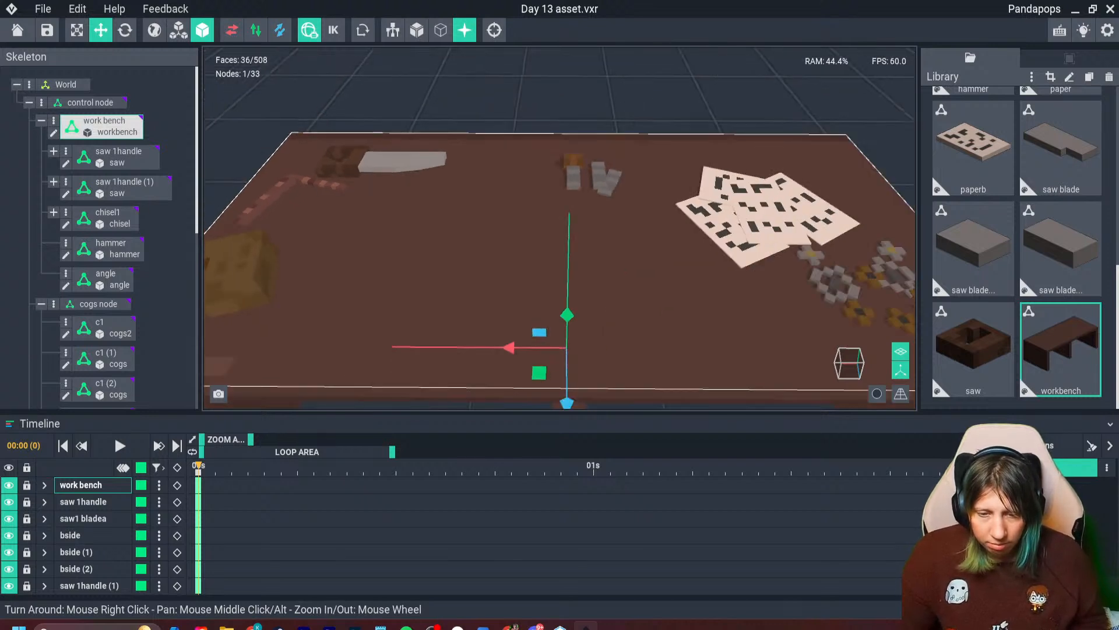
{"action": "left_click", "coordinate": [172, 256]}
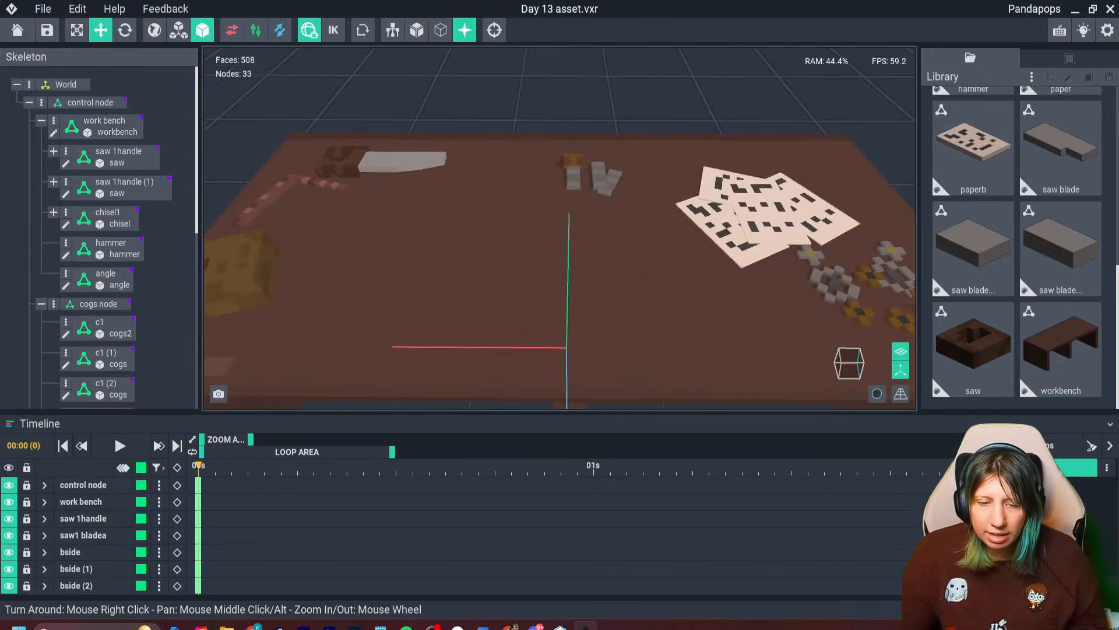
{"action": "right_click_drag", "start_coordinate": [559, 251], "coordinate": [531, 282]}
{"action": "scroll", "coordinate": [487, 295], "scroll_direction": "down", "scroll_amount": 2}
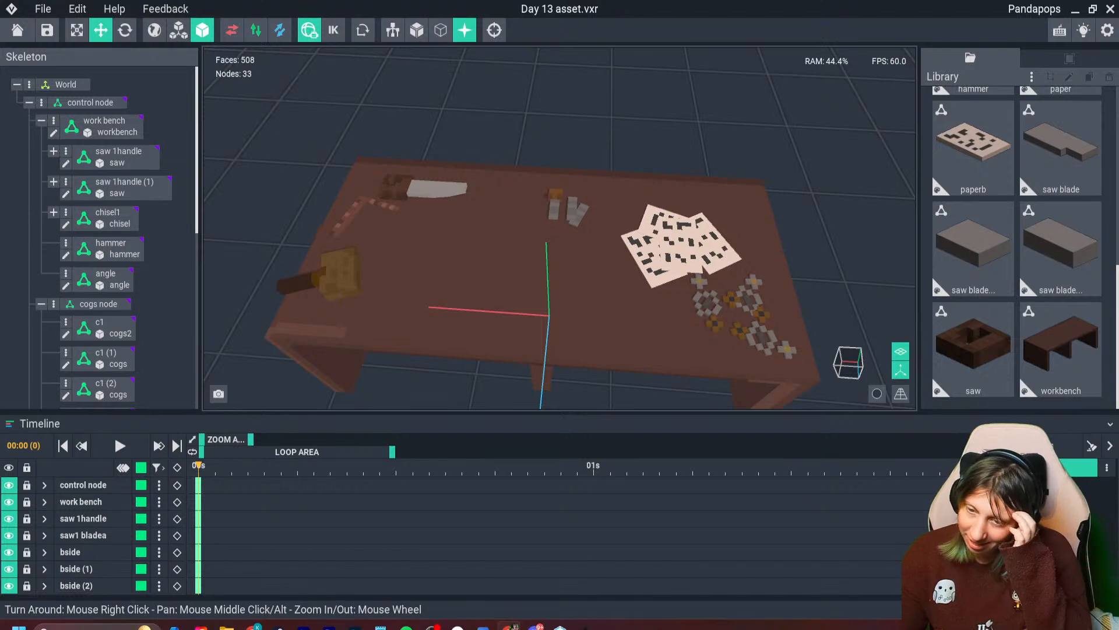
- Collapse the cogs node, create a new model named vice clamp and open it for editing
{"action": "left_click", "coordinate": [42, 304]}
{"action": "scroll", "coordinate": [93, 339], "scroll_direction": "down", "scroll_amount": 4}
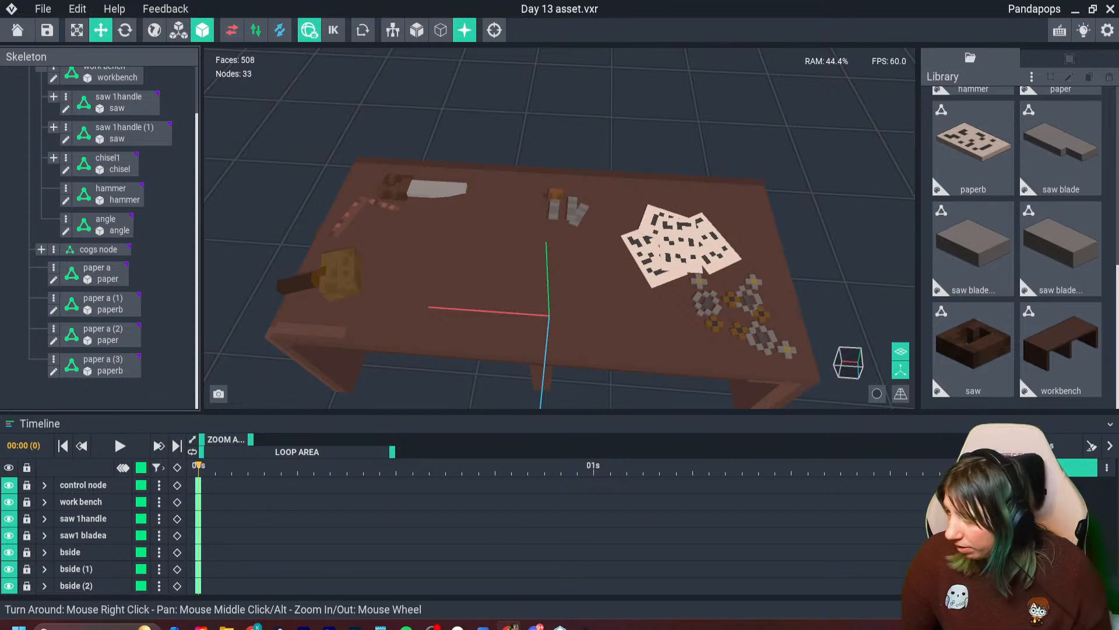
{"action": "left_click", "coordinate": [1031, 77]}
{"action": "left_click", "coordinate": [1011, 83]}
{"action": "type", "text": "vice clamp"}
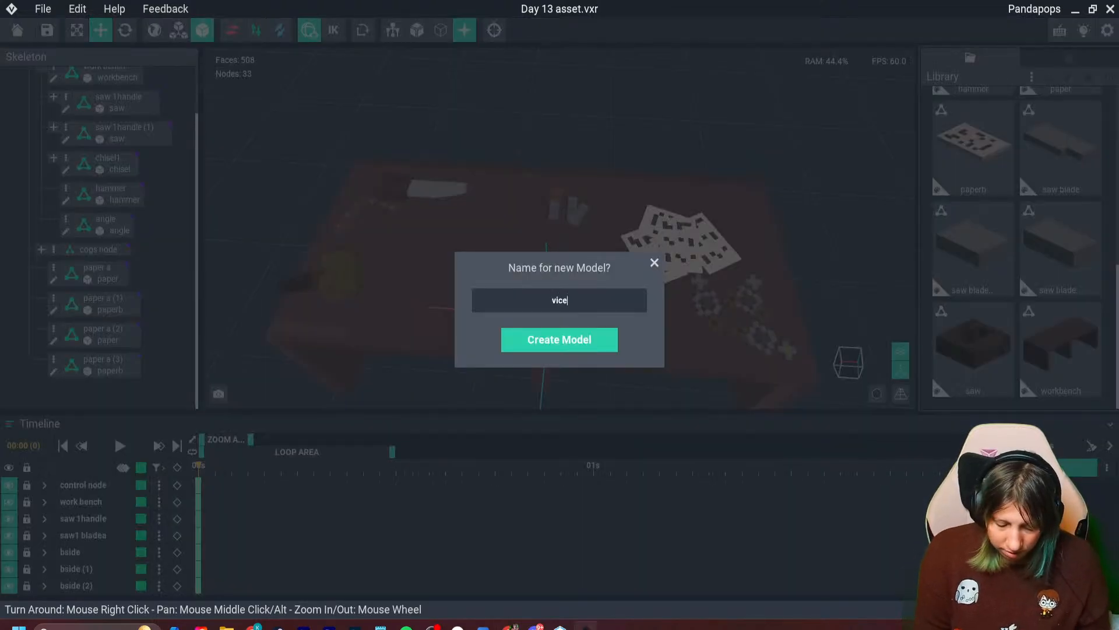
{"action": "key", "text": "Return"}
{"action": "right_click_drag", "start_coordinate": [609, 501], "coordinate": [723, 501]}
- Turn on X-axis mirroring and choose slate blue #3D576A as the voxel color
{"action": "scroll", "coordinate": [664, 500], "scroll_direction": "up", "scroll_amount": 4}
{"action": "right_click_drag", "start_coordinate": [580, 447], "coordinate": [600, 447]}
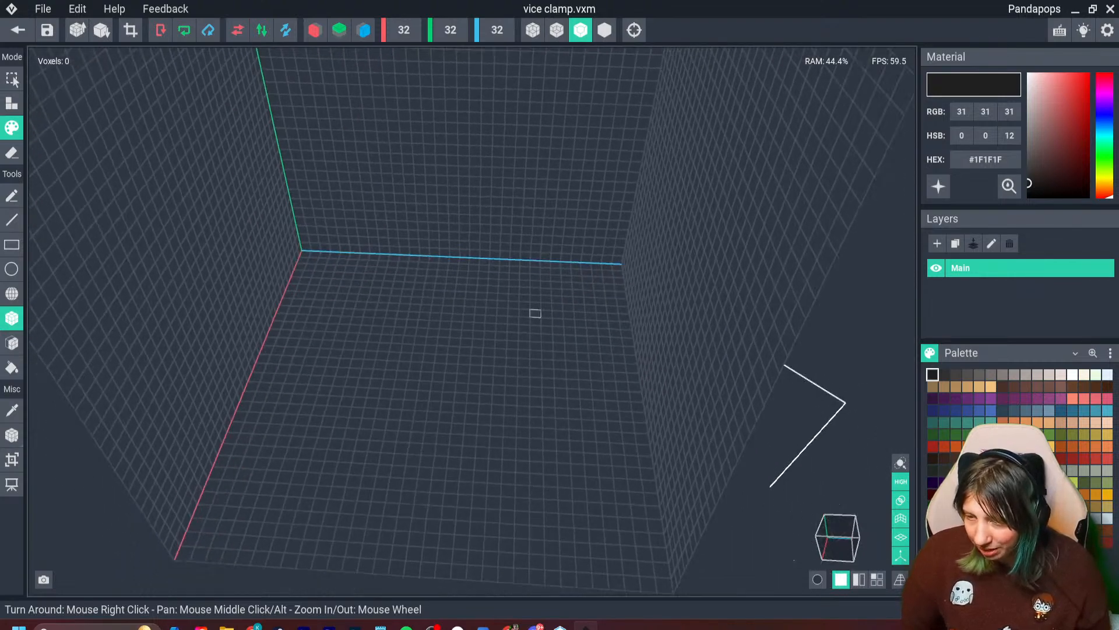
{"action": "left_click", "coordinate": [315, 29]}
{"action": "mouse_move", "coordinate": [585, 384]}
{"action": "right_mouse_down"}
{"action": "mouse_move", "coordinate": [575, 404]}
{"action": "mouse_move", "coordinate": [586, 376]}
{"action": "right_mouse_up"}
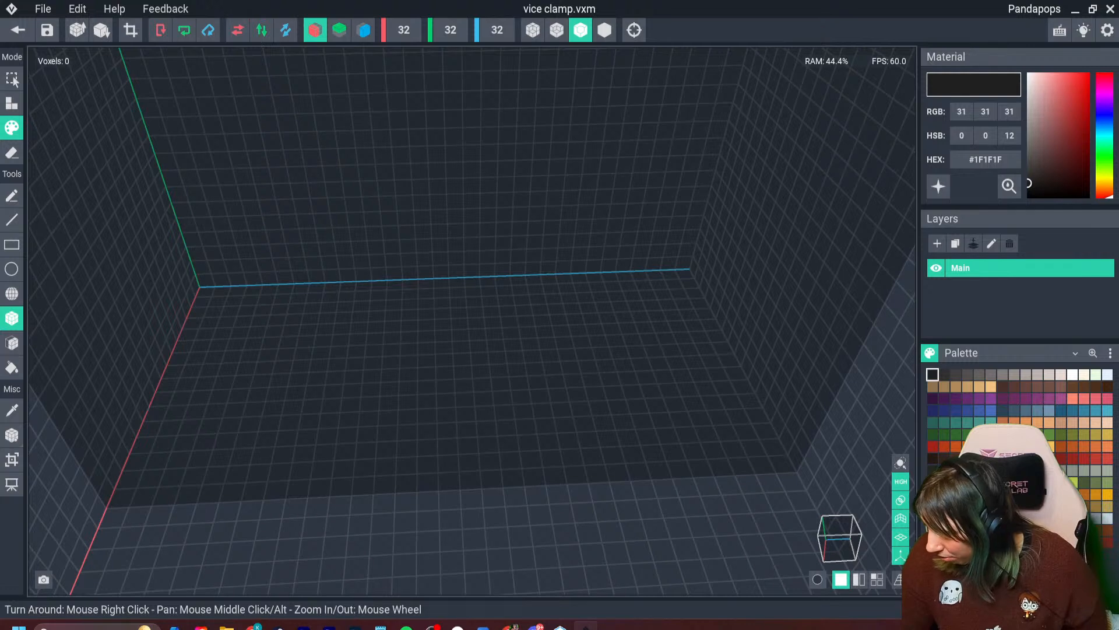
{"action": "left_click", "coordinate": [967, 410]}
{"action": "left_click", "coordinate": [1003, 411]}
{"action": "left_click", "coordinate": [1015, 411]}
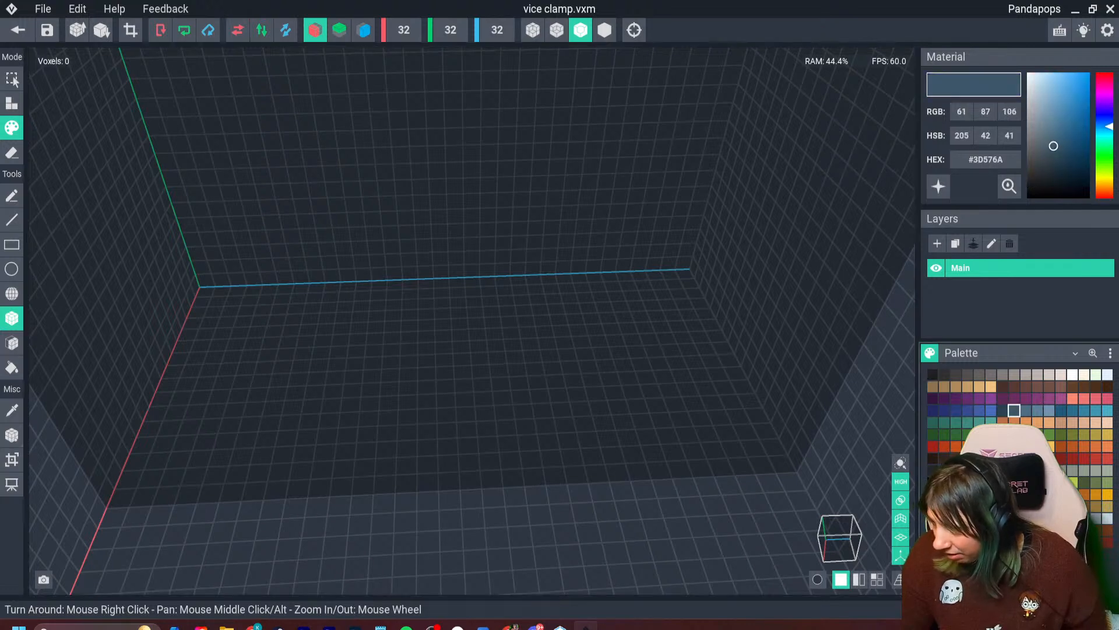
{"action": "left_click", "coordinate": [1003, 410]}
{"action": "left_click", "coordinate": [1014, 410]}
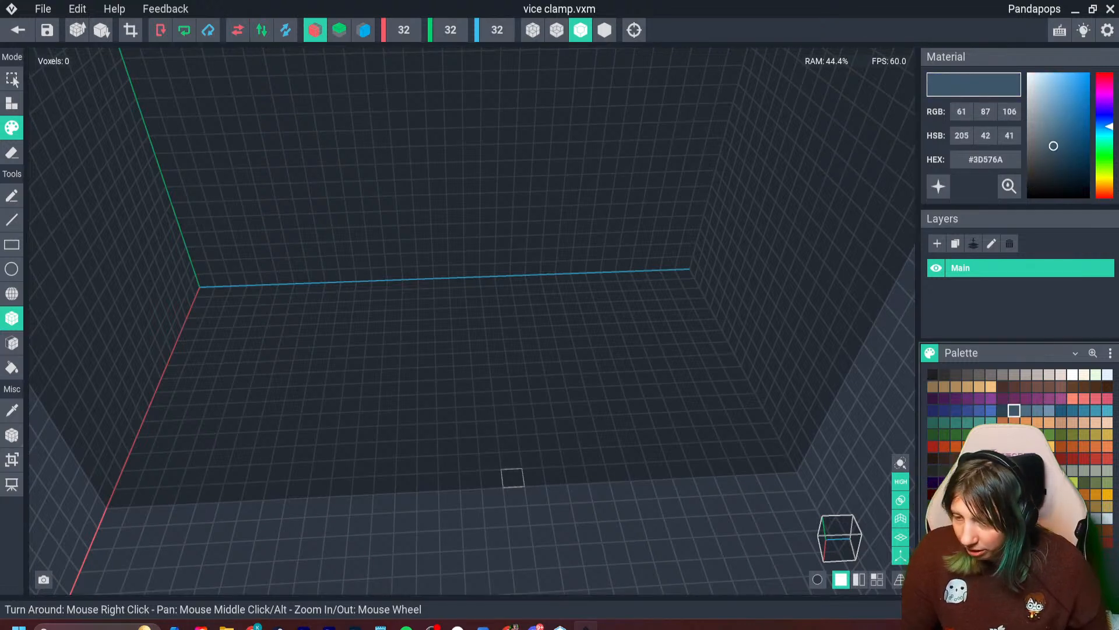
- Build a flat base slab on the canvas floor, 6 voxels wide, 15 long and one voxel thick
{"action": "middle_click_drag", "start_coordinate": [185, 443], "coordinate": [180, 432]}
{"action": "middle_click_drag", "start_coordinate": [466, 571], "coordinate": [460, 482]}
{"action": "scroll", "coordinate": [460, 482], "scroll_direction": "down", "scroll_amount": 2}
{"action": "right_click_drag", "start_coordinate": [460, 483], "coordinate": [449, 470]}
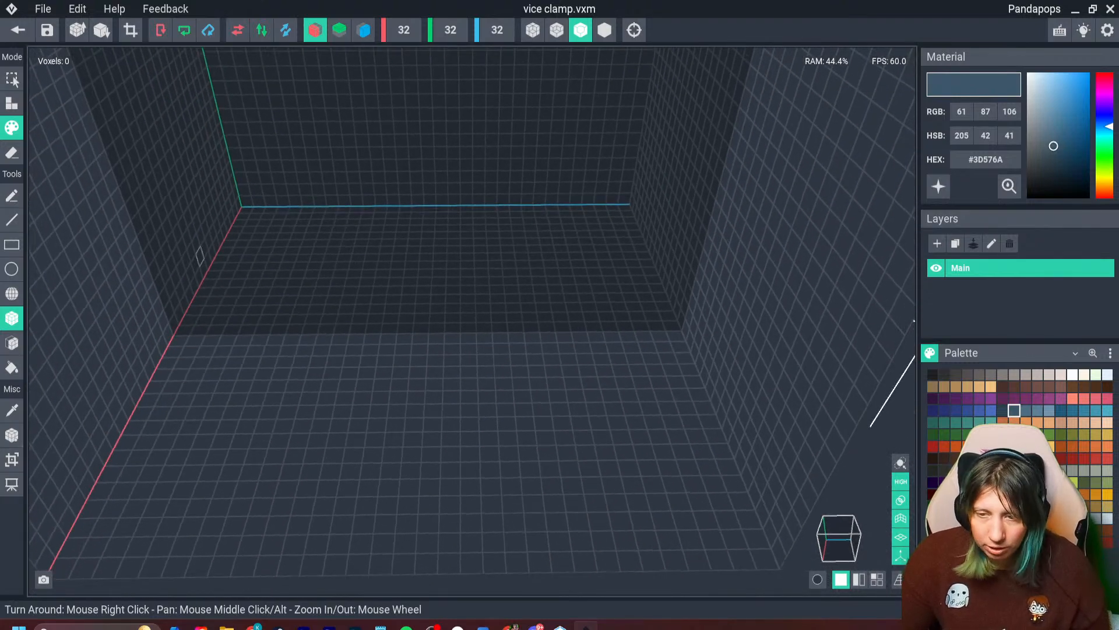
{"action": "left_click", "coordinate": [11, 104]}
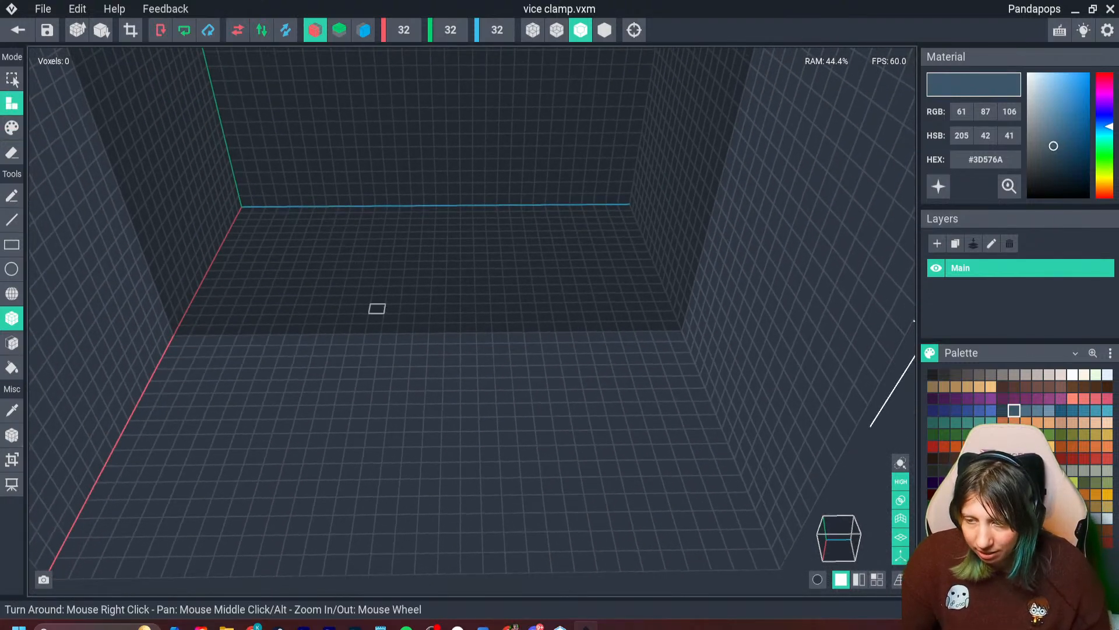
{"action": "left_click_drag", "start_coordinate": [559, 306], "coordinate": [501, 348]}
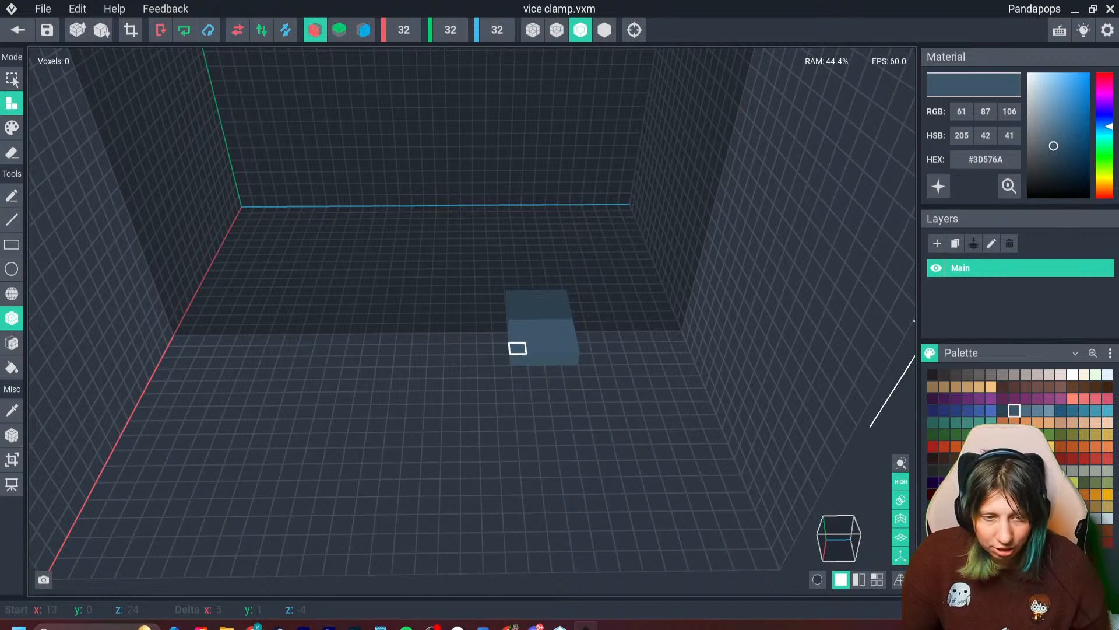
{"action": "left_click", "coordinate": [518, 348]}
{"action": "left_click_drag", "start_coordinate": [498, 308], "coordinate": [337, 350]}
{"action": "right_click_drag", "start_coordinate": [320, 350], "coordinate": [364, 327]}
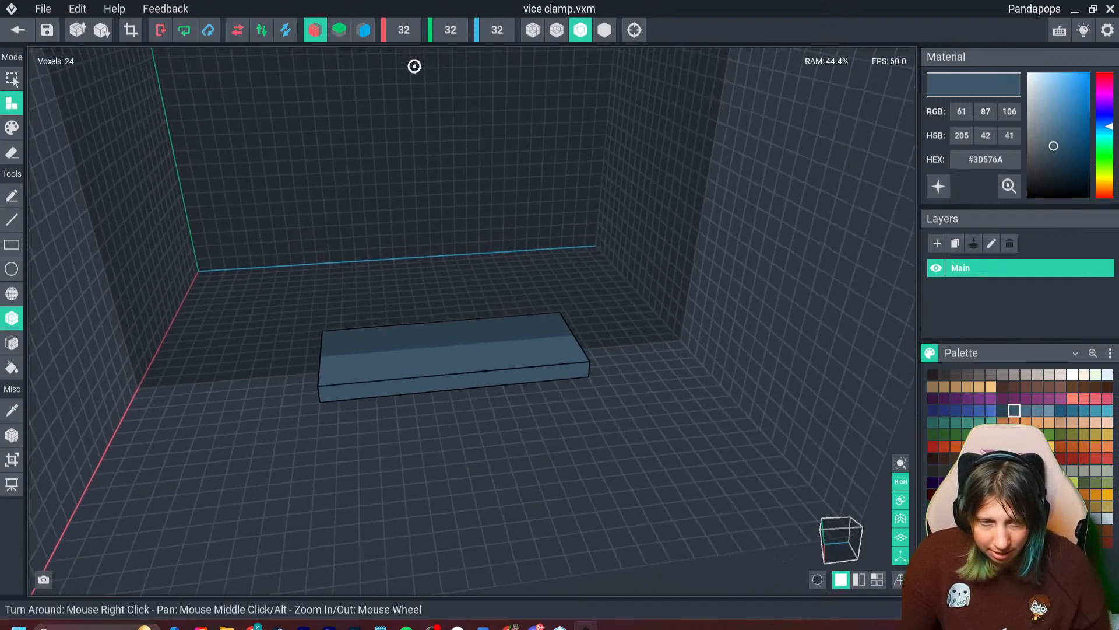
{"action": "middle_click_drag", "start_coordinate": [364, 327], "coordinate": [383, 299]}
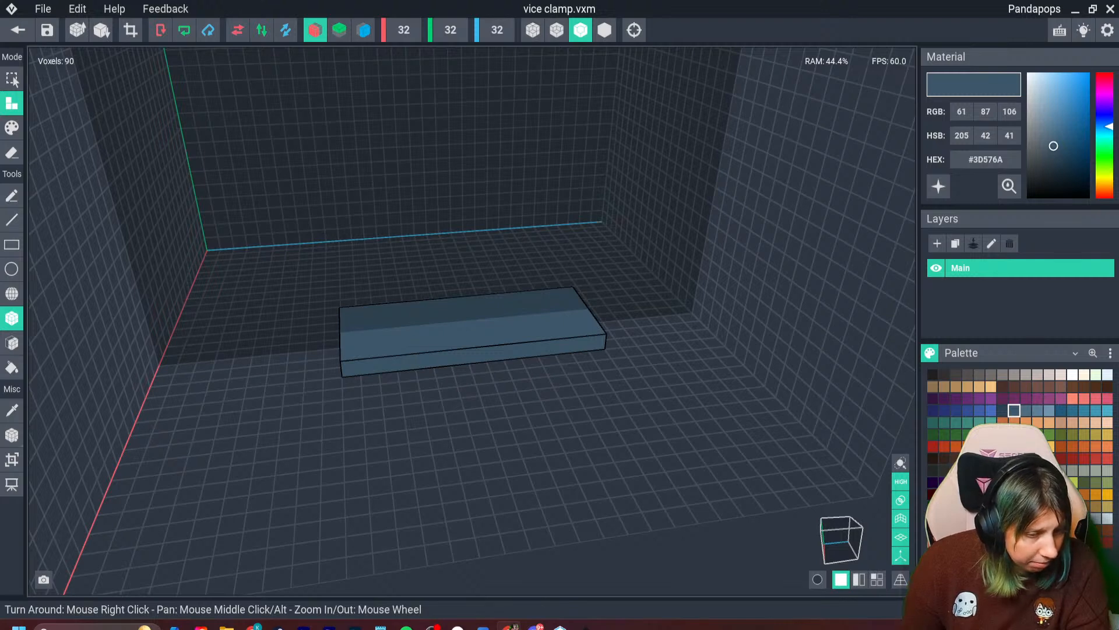
- Widen one end of the slab into a head by a voxel per side and step its outer corners
{"action": "right_click_drag", "start_coordinate": [479, 356], "coordinate": [378, 316]}
{"action": "left_click_drag", "start_coordinate": [358, 368], "coordinate": [427, 367]}
{"action": "right_click_drag", "start_coordinate": [426, 367], "coordinate": [355, 342]}
{"action": "left_click_drag", "start_coordinate": [340, 342], "coordinate": [335, 317]}
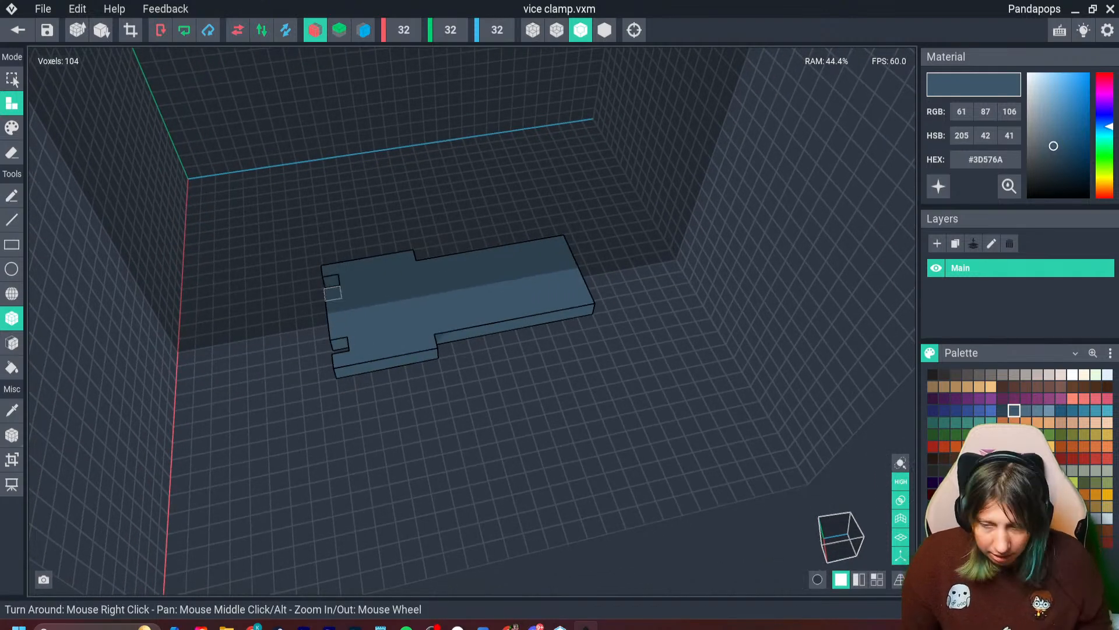
{"action": "right_click_drag", "start_coordinate": [333, 293], "coordinate": [349, 335]}
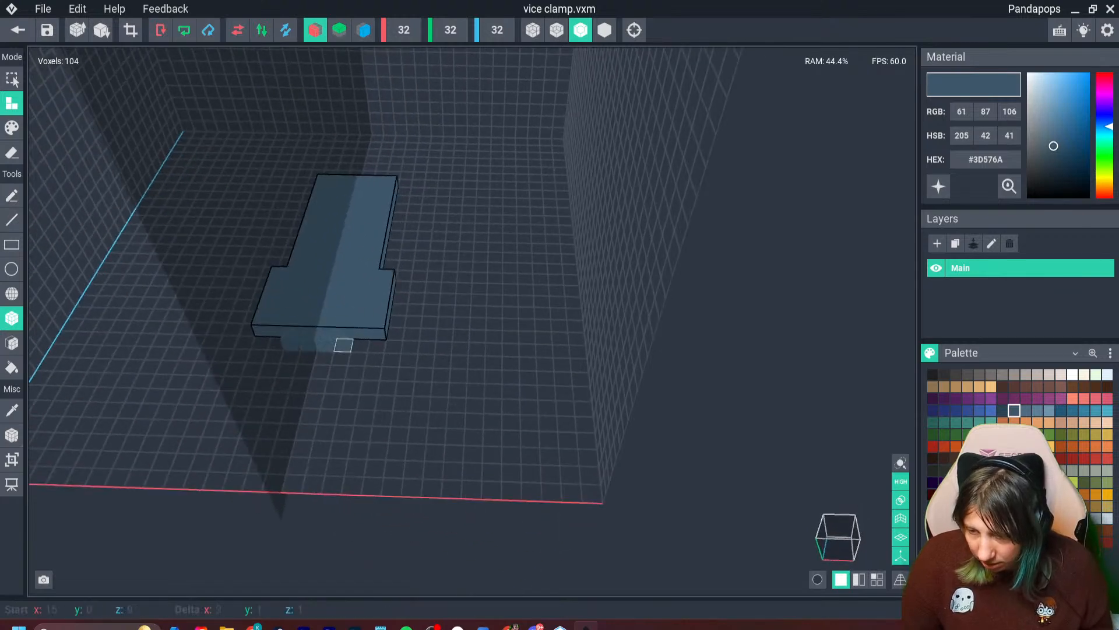
{"action": "mouse_move", "coordinate": [343, 344]}
{"action": "left_mouse_down"}
{"action": "mouse_move", "coordinate": [359, 344]}
{"action": "mouse_move", "coordinate": [350, 345]}
{"action": "left_mouse_up"}
{"action": "right_click_drag", "start_coordinate": [341, 358], "coordinate": [324, 339]}
{"action": "left_click_drag", "start_coordinate": [323, 293], "coordinate": [324, 324]}
- Shorten the widened sides of the head by erasing voxels nearest the shaft
{"action": "left_click", "coordinate": [12, 152]}
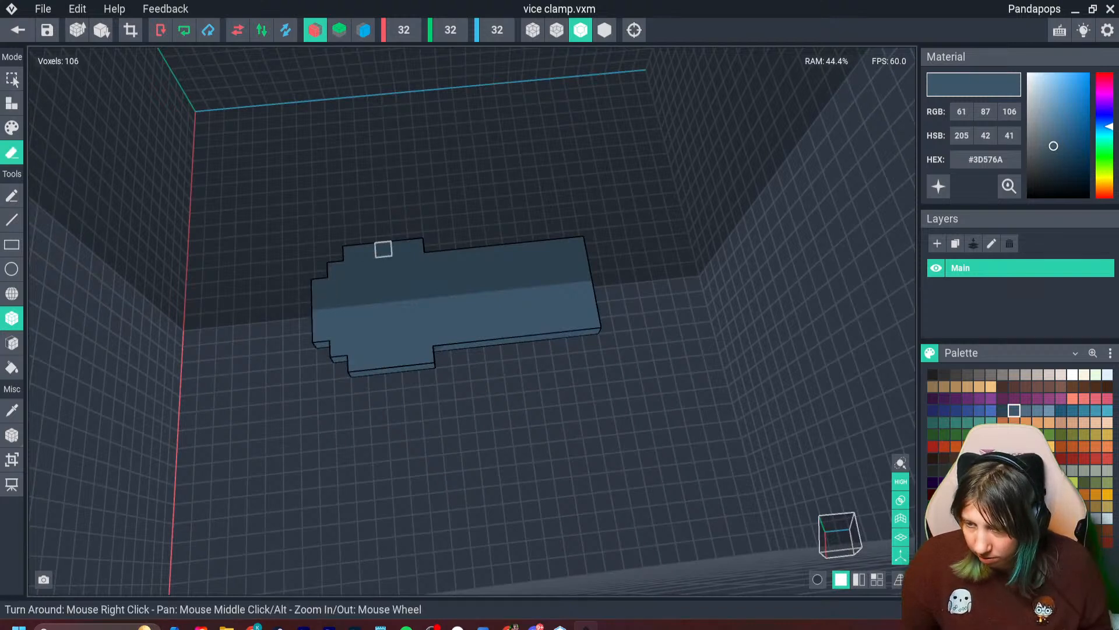
{"action": "left_click_drag", "start_coordinate": [383, 249], "coordinate": [415, 245]}
{"action": "key", "text": "g"}
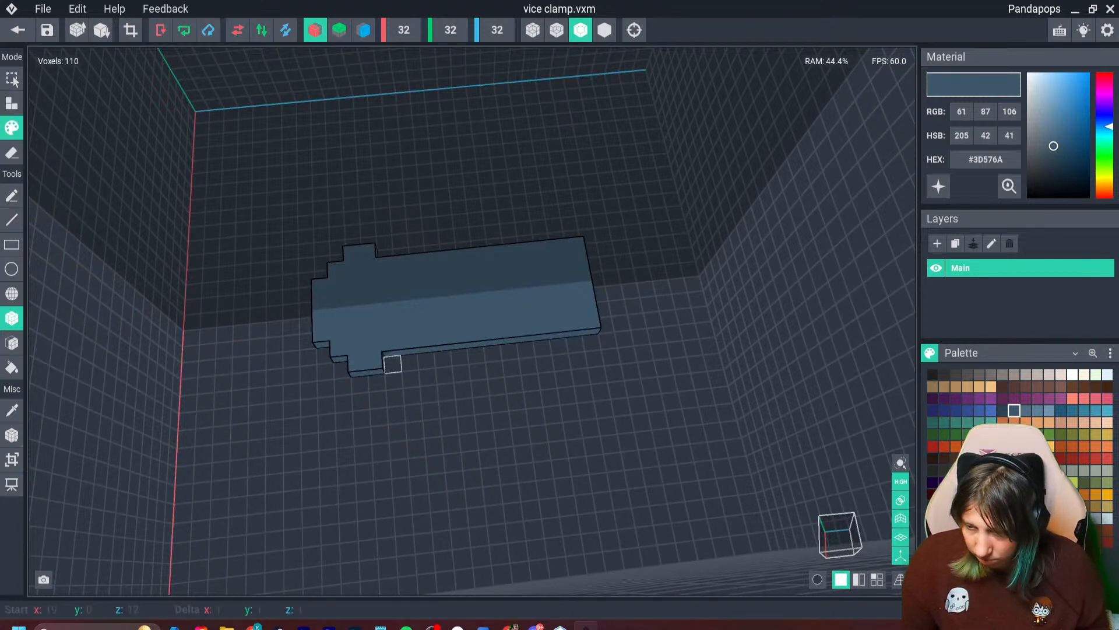
{"action": "left_click", "coordinate": [12, 104]}
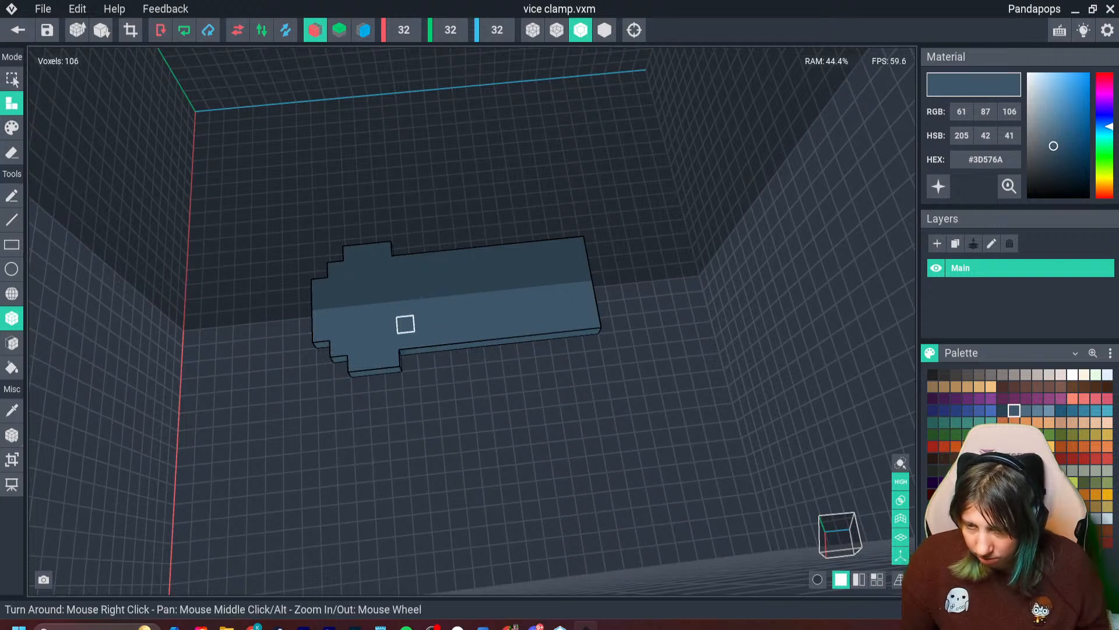
- Erase the stray voxels and narrow the shaft by one voxel per side, leaving stepped inner corners on the head
{"action": "left_click", "coordinate": [12, 152]}
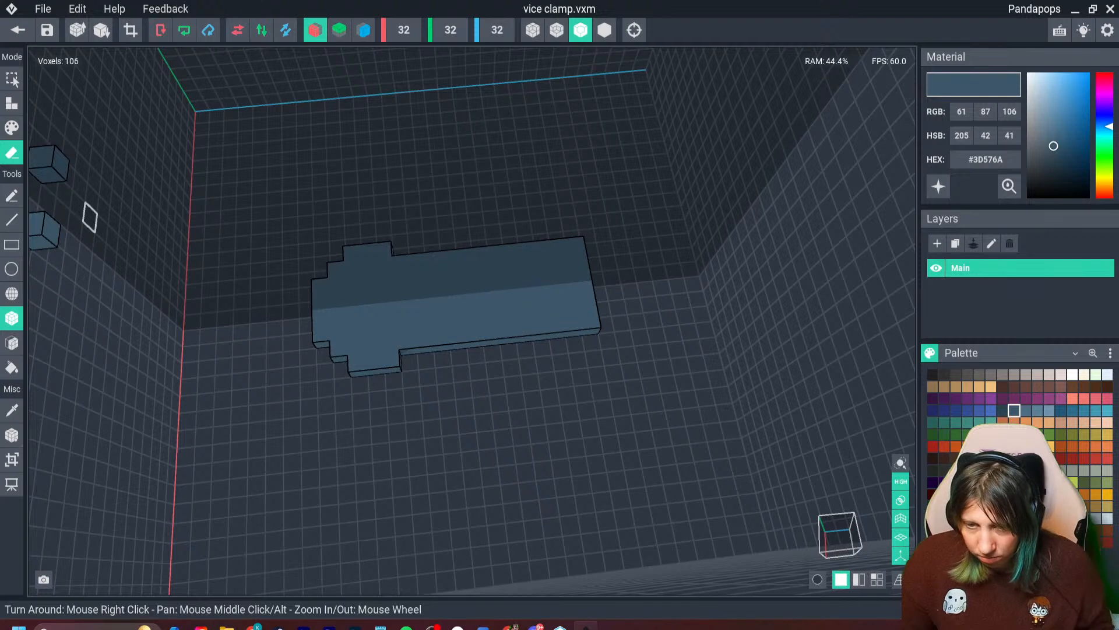
{"action": "left_click_drag", "start_coordinate": [425, 349], "coordinate": [591, 338]}
{"action": "mouse_move", "coordinate": [554, 347]}
{"action": "right_mouse_down"}
{"action": "mouse_move", "coordinate": [343, 330]}
{"action": "mouse_move", "coordinate": [440, 404]}
{"action": "right_mouse_up"}
{"action": "scroll", "coordinate": [440, 403], "scroll_direction": "up", "scroll_amount": 1}
{"action": "scroll", "coordinate": [440, 404], "scroll_direction": "up", "scroll_amount": 2}
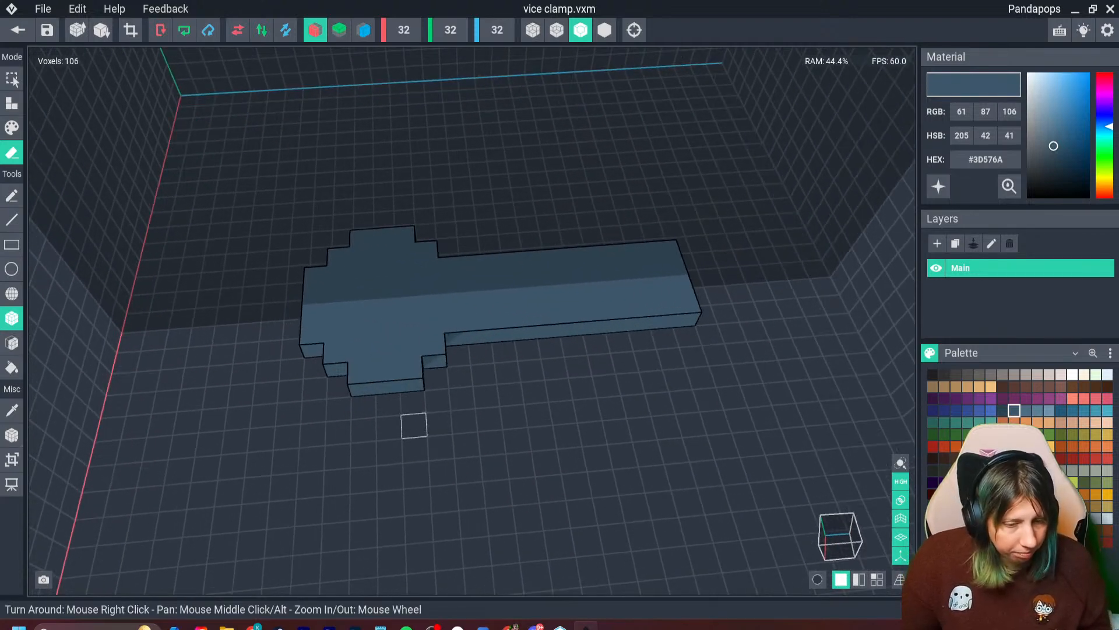
{"action": "right_click_drag", "start_coordinate": [389, 429], "coordinate": [389, 437]}
- Build a raised block on the center of the head, 4 voxels wide, 5 long and 3 high
{"action": "left_click", "coordinate": [12, 104]}
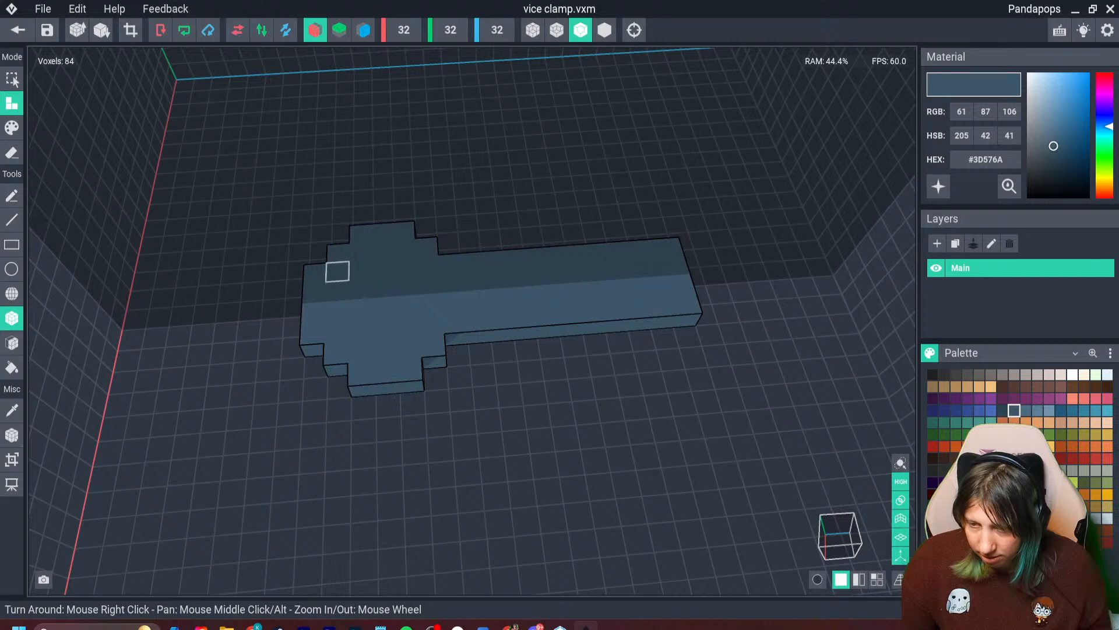
{"action": "left_click_drag", "start_coordinate": [337, 272], "coordinate": [430, 311]}
{"action": "left_click_drag", "start_coordinate": [327, 243], "coordinate": [428, 283]}
{"action": "key", "text": "ctrl+z"}
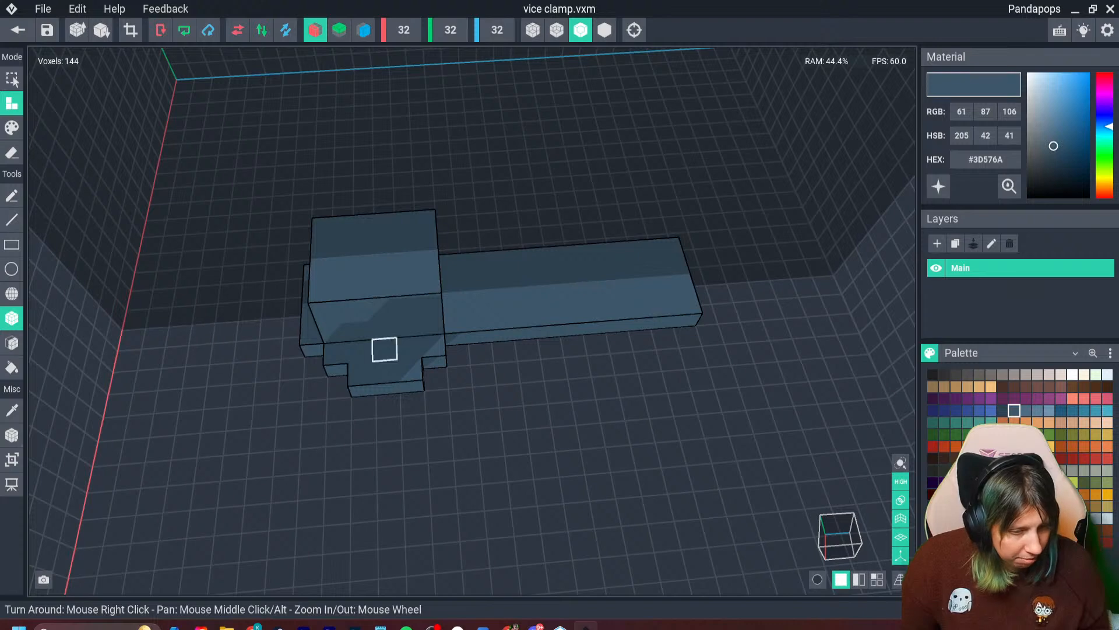
- Extend a one-voxel-thick lip, 4 voxels wide and 3 long, outward from the middle layer of the block's outer face
{"action": "right_click_drag", "start_coordinate": [383, 347], "coordinate": [362, 337]}
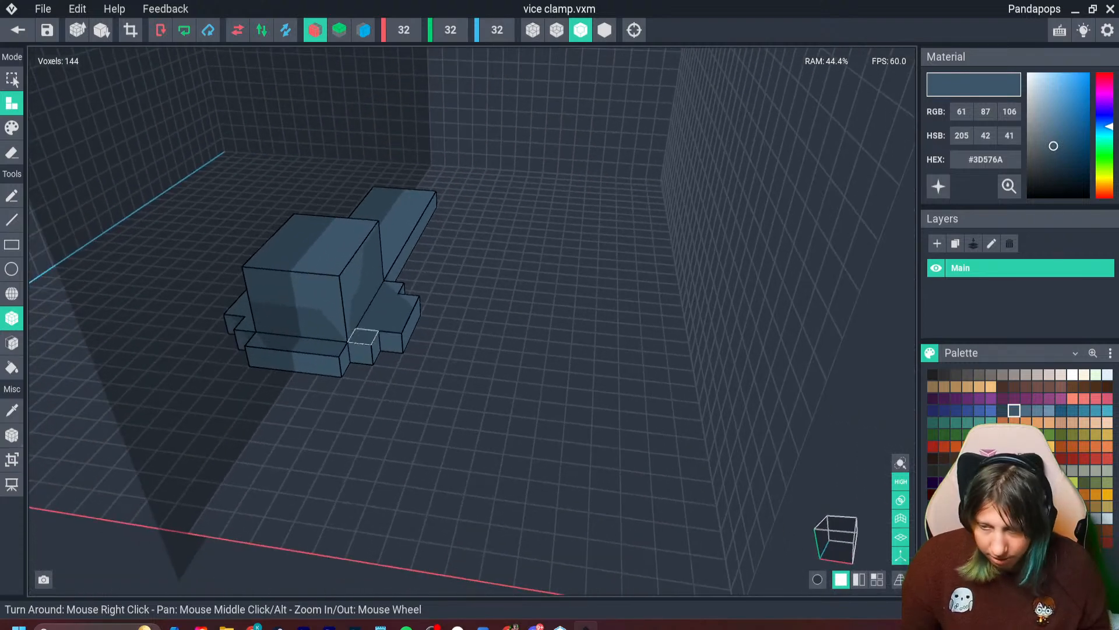
{"action": "left_click_drag", "start_coordinate": [260, 301], "coordinate": [290, 346]}
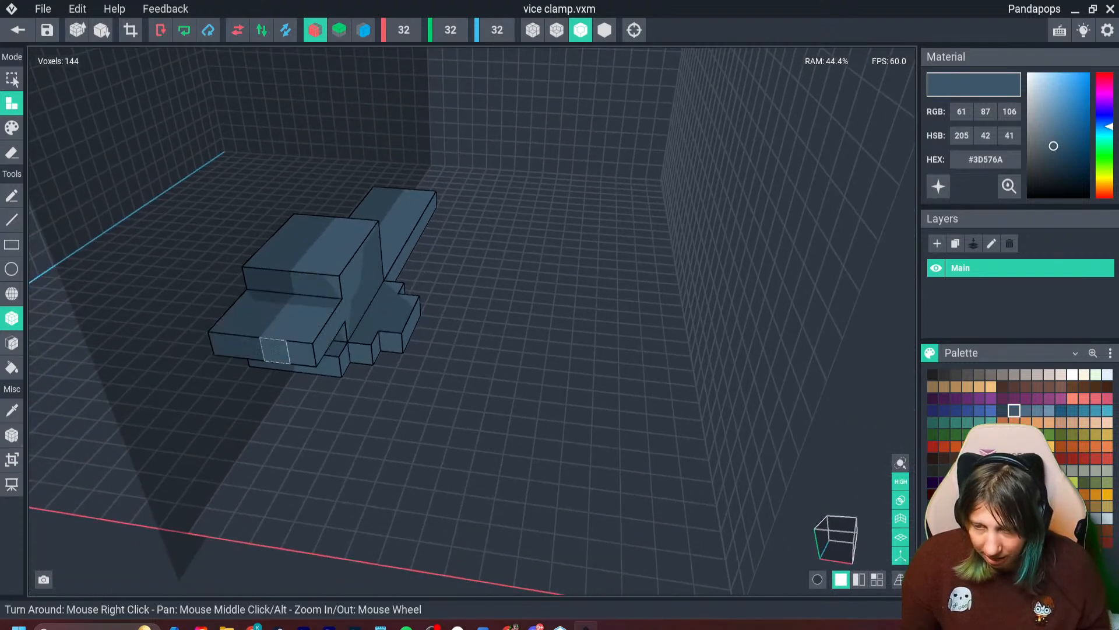
{"action": "right_click_drag", "start_coordinate": [391, 356], "coordinate": [342, 331]}
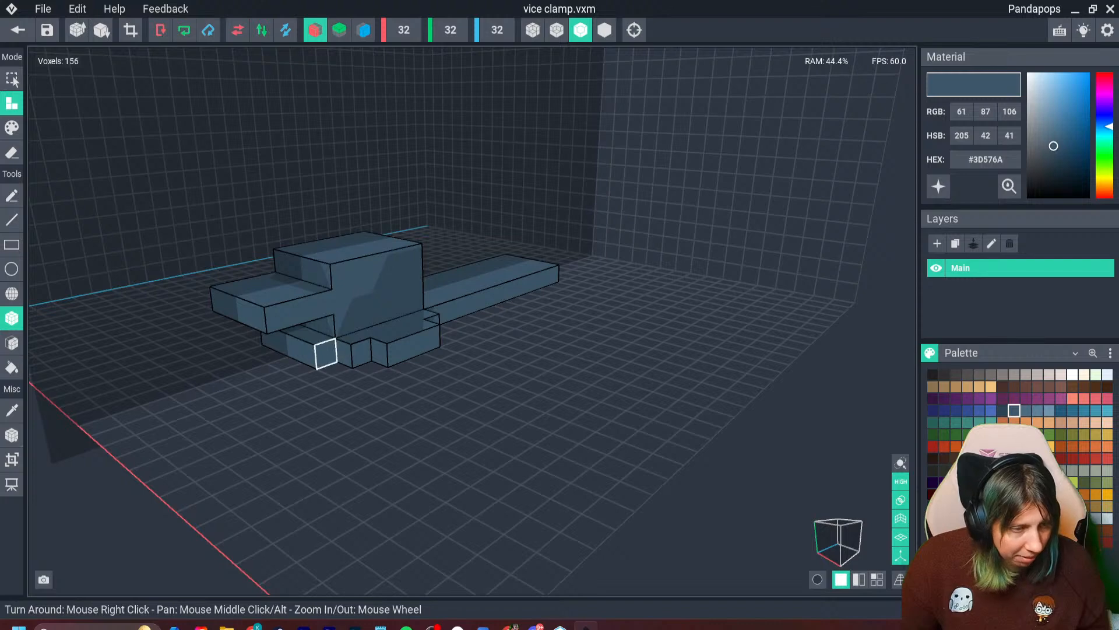
- Remove the lip from the head block and build a raised block 3 voxels long, 4 wide and 3 high on the shaft's free end
{"action": "right_click_drag", "start_coordinate": [396, 351], "coordinate": [504, 367]}
{"action": "middle_click_drag", "start_coordinate": [504, 367], "coordinate": [500, 296]}
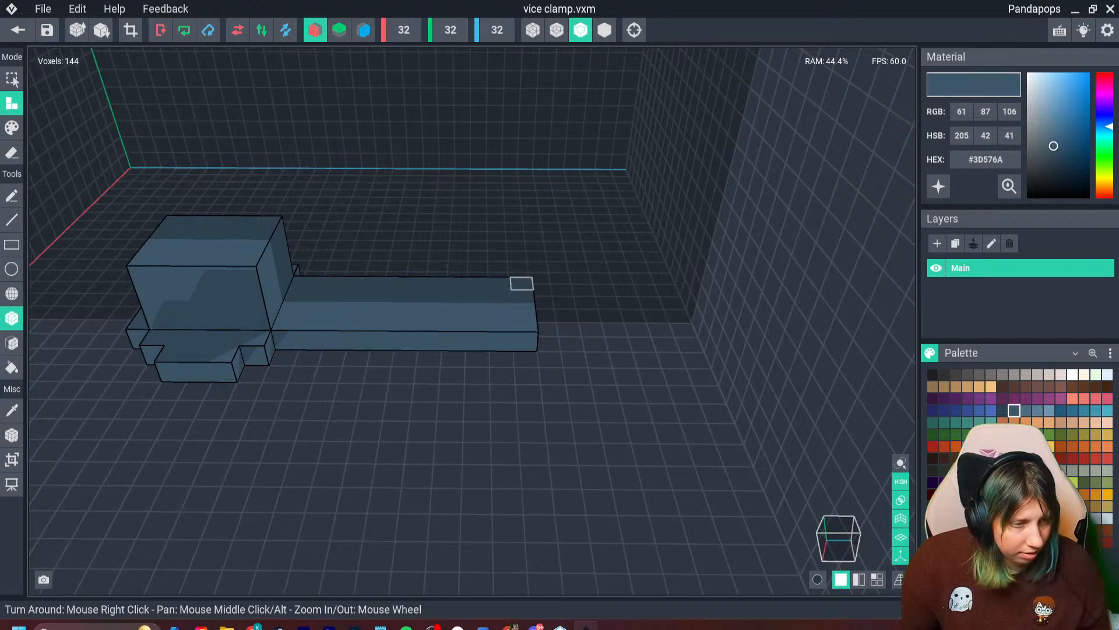
{"action": "mouse_move", "coordinate": [522, 284]}
{"action": "left_mouse_down"}
{"action": "mouse_move", "coordinate": [500, 309]}
{"action": "mouse_move", "coordinate": [475, 302]}
{"action": "mouse_move", "coordinate": [525, 320]}
{"action": "mouse_move", "coordinate": [527, 304]}
{"action": "left_mouse_up"}
{"action": "left_click_drag", "start_coordinate": [478, 245], "coordinate": [528, 284]}
- Add a one-voxel-thick jaw plate in dark grey #302F2F over the end block's inner face, 4 voxels wide and 3 high
{"action": "left_click", "coordinate": [945, 375]}
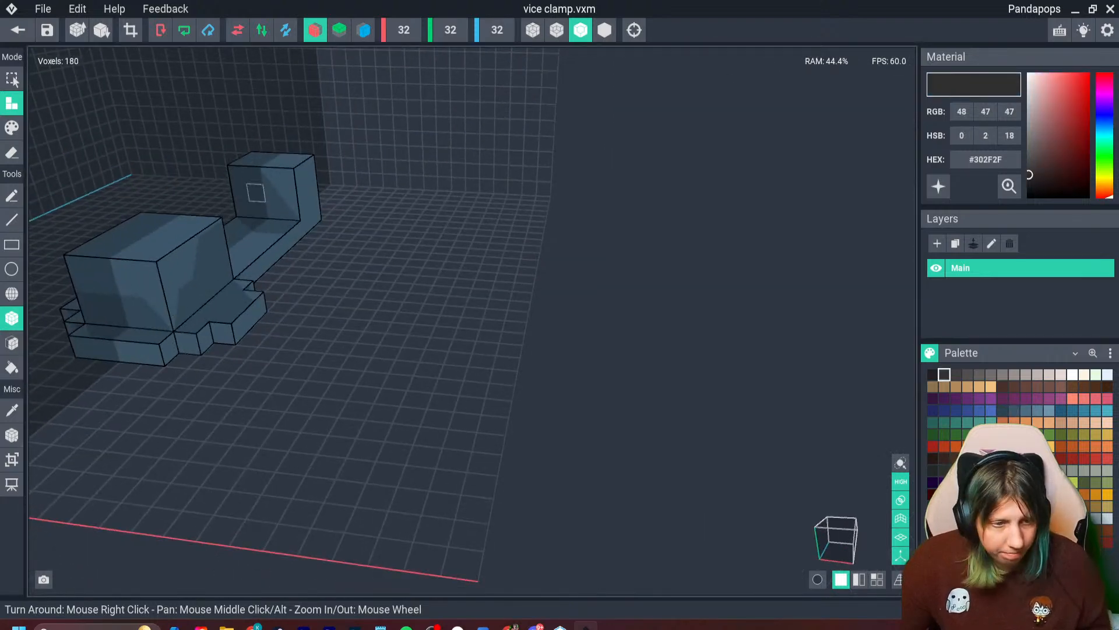
{"action": "scroll", "coordinate": [255, 193], "scroll_direction": "up", "scroll_amount": 5}
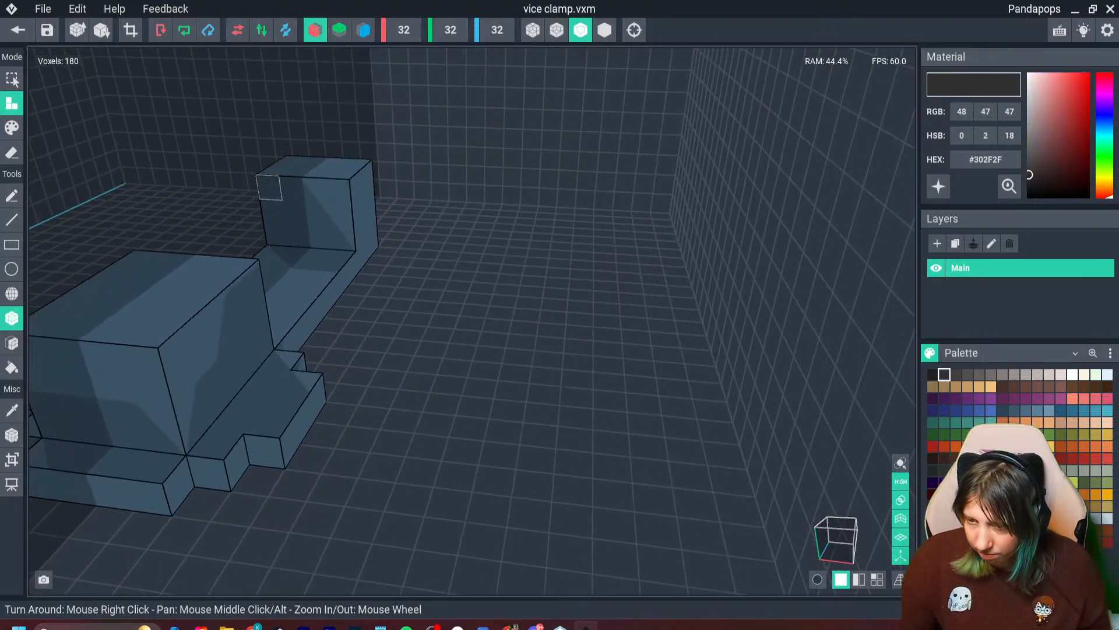
{"action": "left_click_drag", "start_coordinate": [269, 187], "coordinate": [320, 237]}
{"action": "right_click_drag", "start_coordinate": [320, 238], "coordinate": [315, 250]}
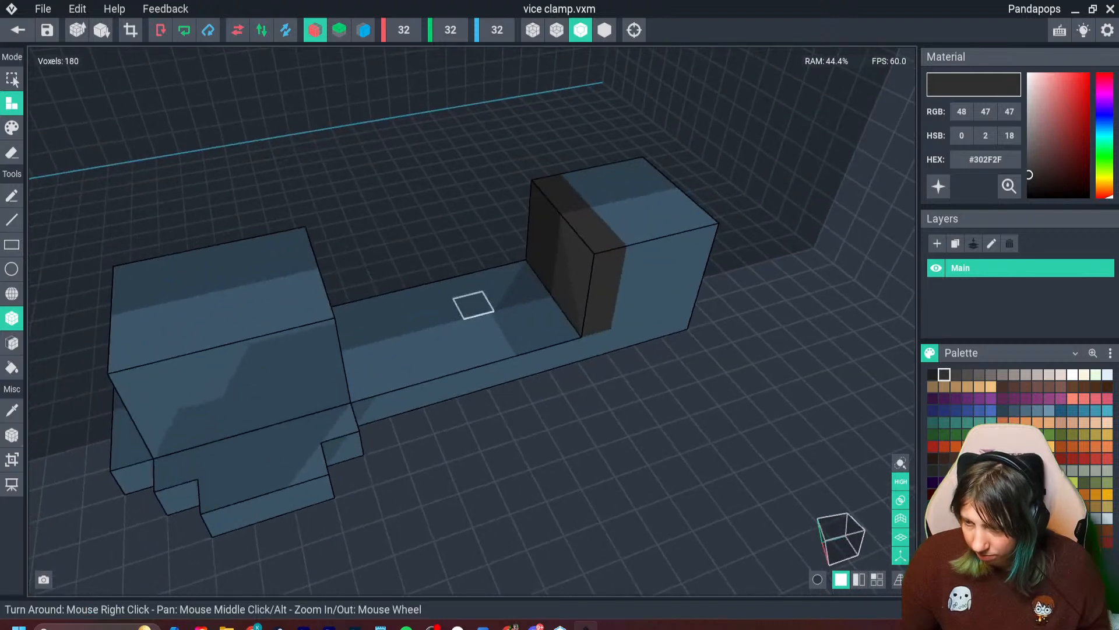
- Build a matching dark plate, one voxel thick and 3 high, across the middle of the shaft, facing the first plate
{"action": "left_click_drag", "start_coordinate": [462, 285], "coordinate": [454, 331]}
{"action": "key", "text": "ctrl+z"}
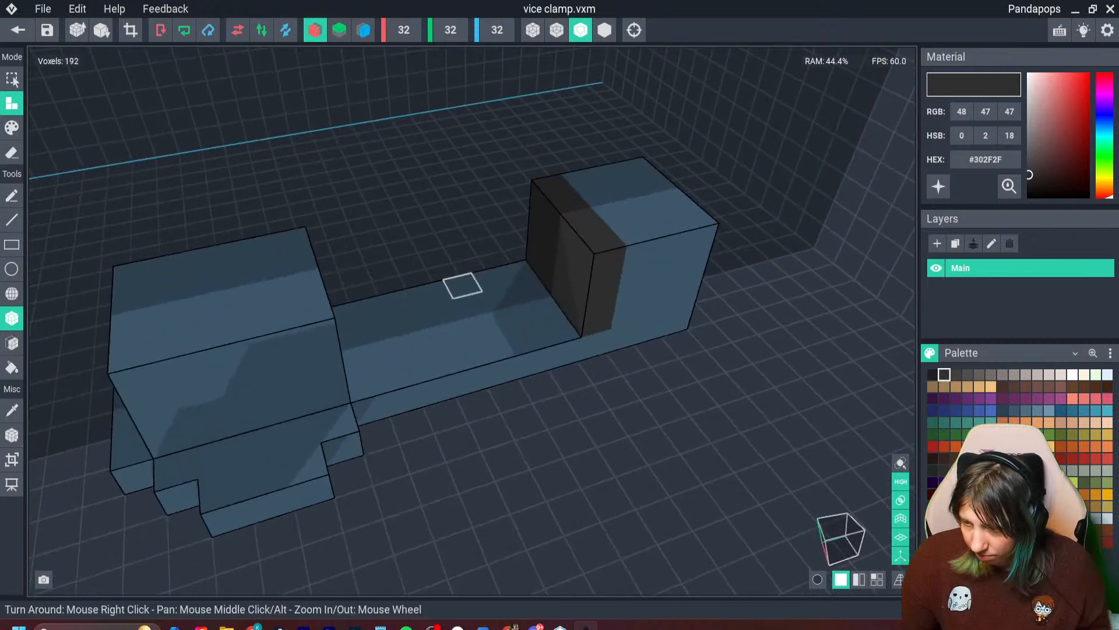
{"action": "left_click_drag", "start_coordinate": [432, 292], "coordinate": [448, 271]}
{"action": "right_click_drag", "start_coordinate": [448, 271], "coordinate": [70, 433]}
- Try to fill the clamp's blue-grey body with the blue #293F7F
{"action": "key", "text": "i"}
{"action": "left_click", "coordinate": [720, 374]}
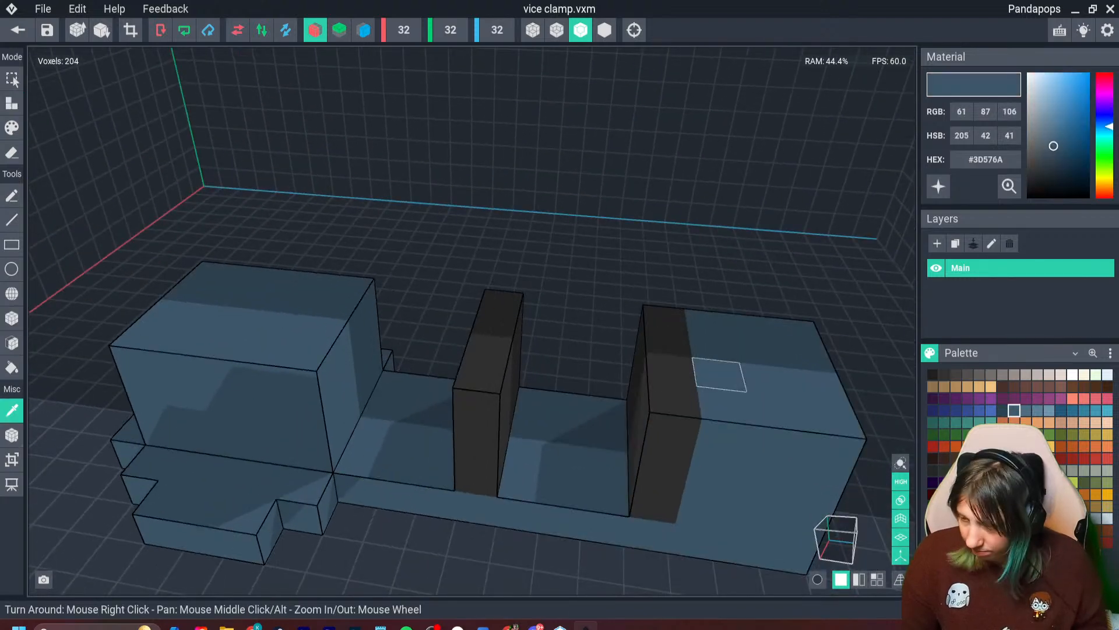
{"action": "right_click_drag", "start_coordinate": [719, 375], "coordinate": [492, 394]}
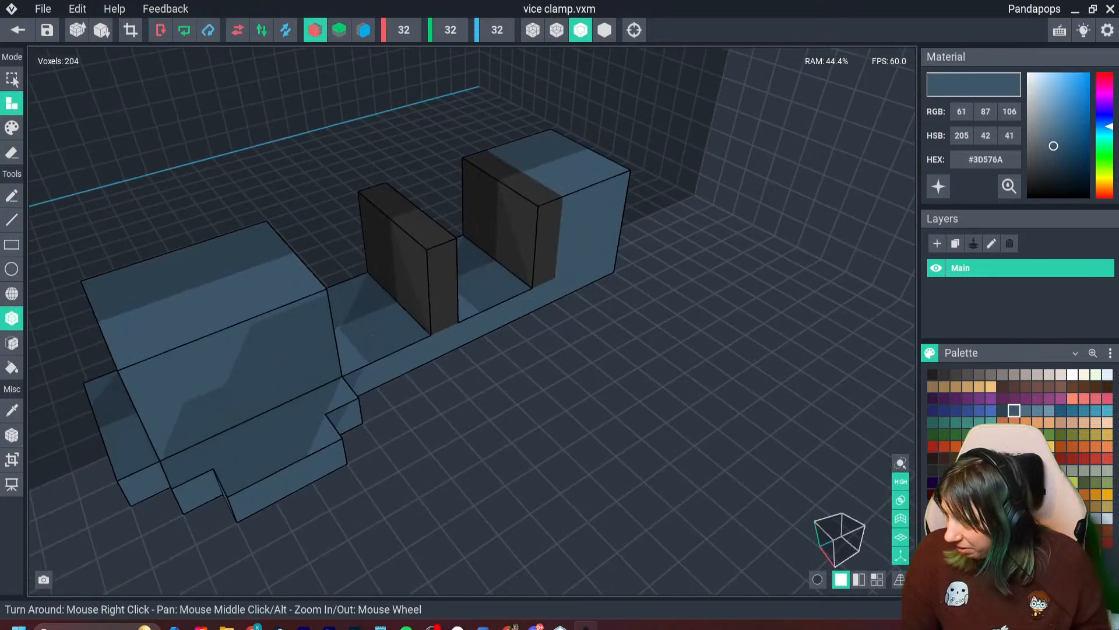
{"action": "left_click", "coordinate": [956, 410]}
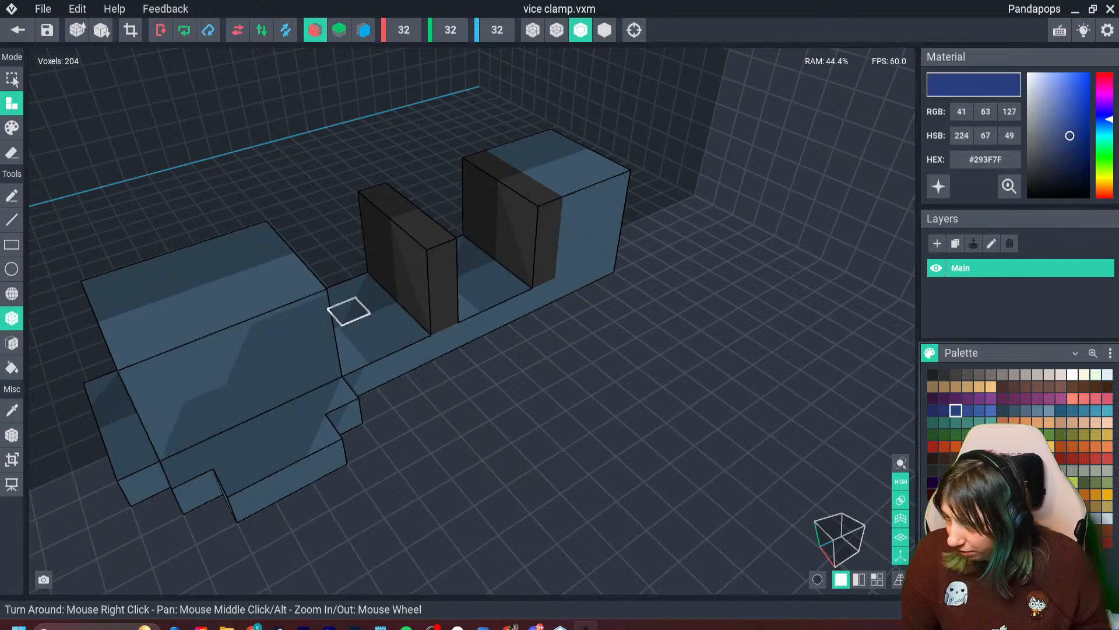
{"action": "left_click", "coordinate": [12, 367]}
{"action": "left_click", "coordinate": [169, 326]}
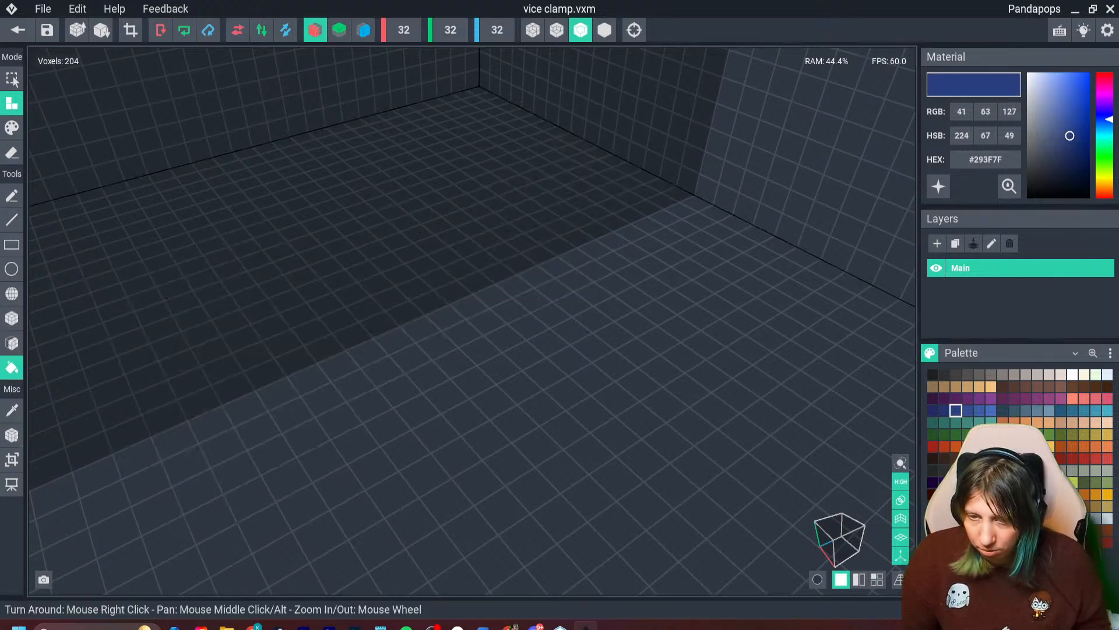
- Recolor the clamp's blue-grey body by paint-filling it with #293F7F and repainting it in the lighter blue #344E93
{"action": "left_click", "coordinate": [11, 127]}
{"action": "left_click", "coordinate": [221, 314]}
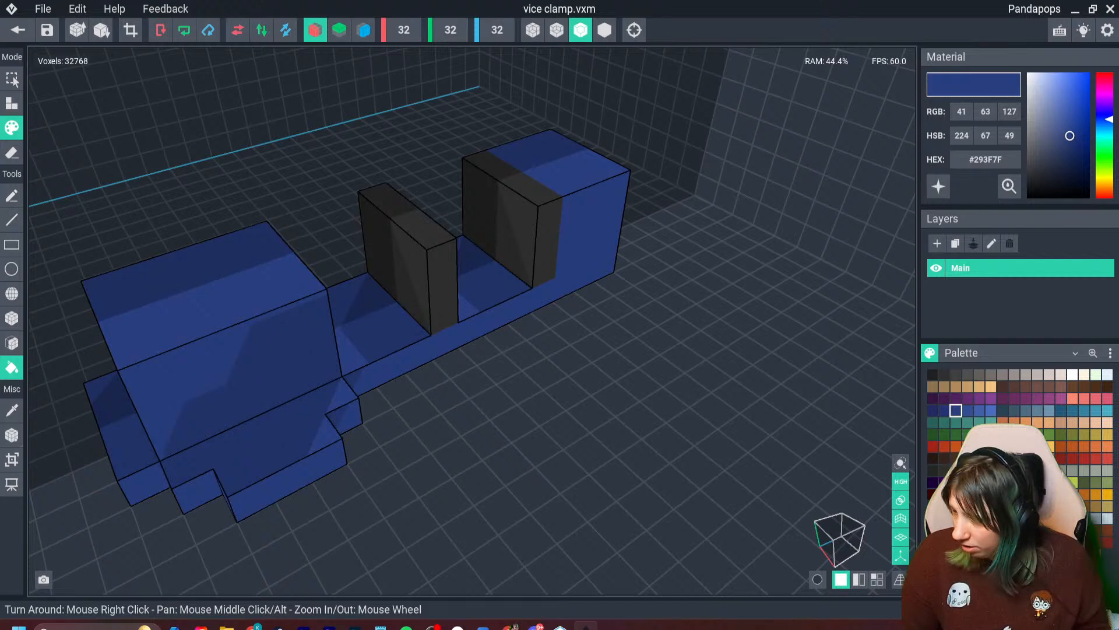
{"action": "left_click", "coordinate": [968, 411]}
{"action": "left_click", "coordinate": [233, 339]}
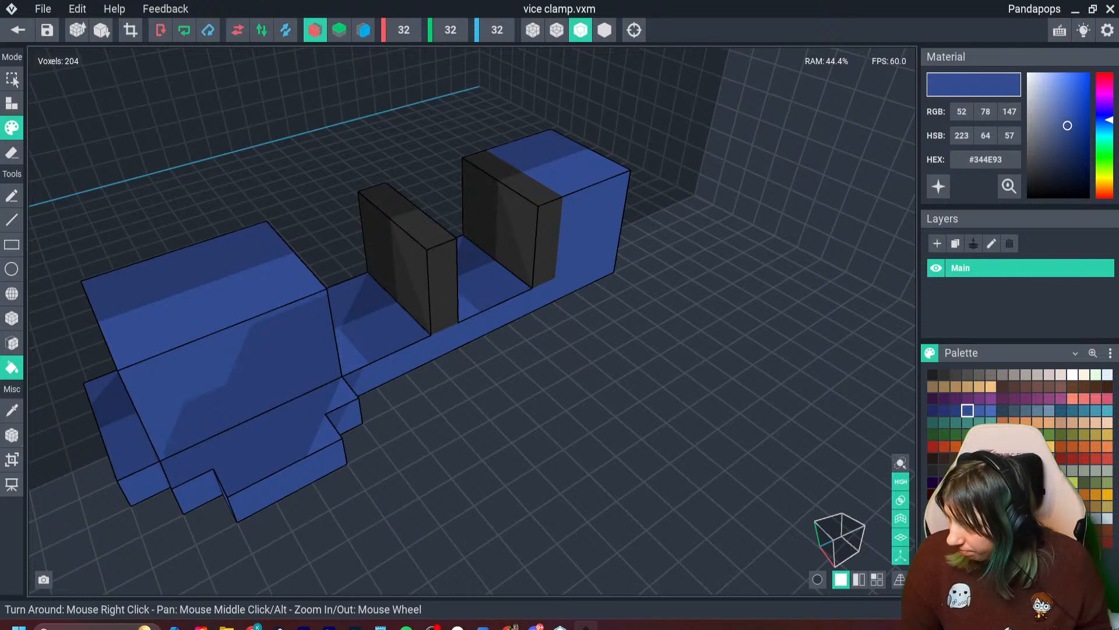
- Back the middle dark plate with a blue block on its head side, 2 voxels long, 4 wide and 3 high
{"action": "left_click", "coordinate": [12, 104]}
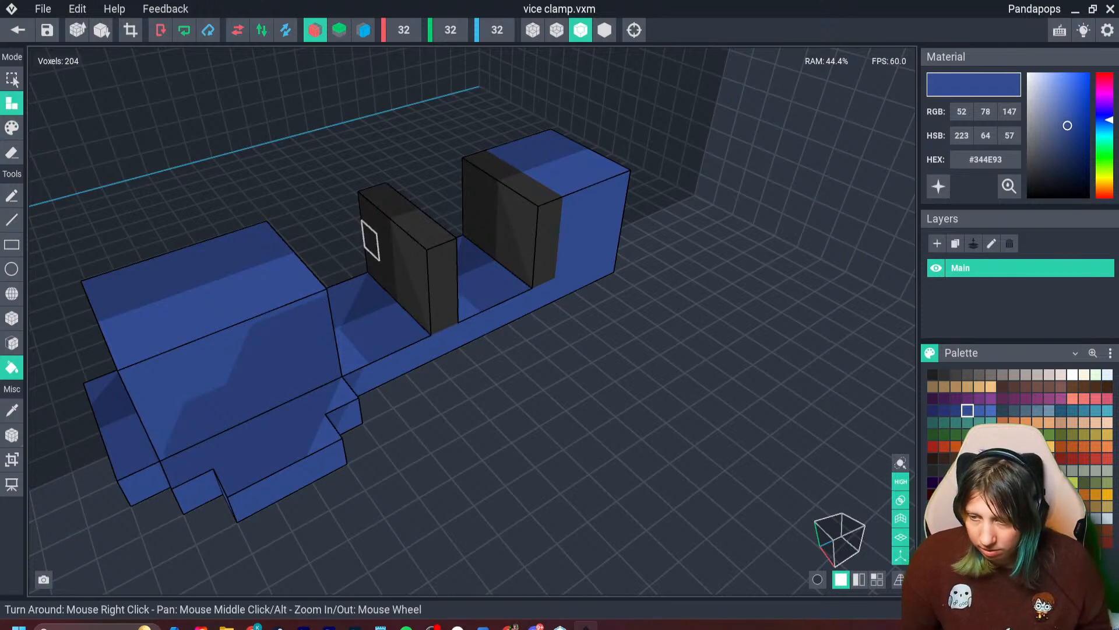
{"action": "left_click", "coordinate": [364, 329]}
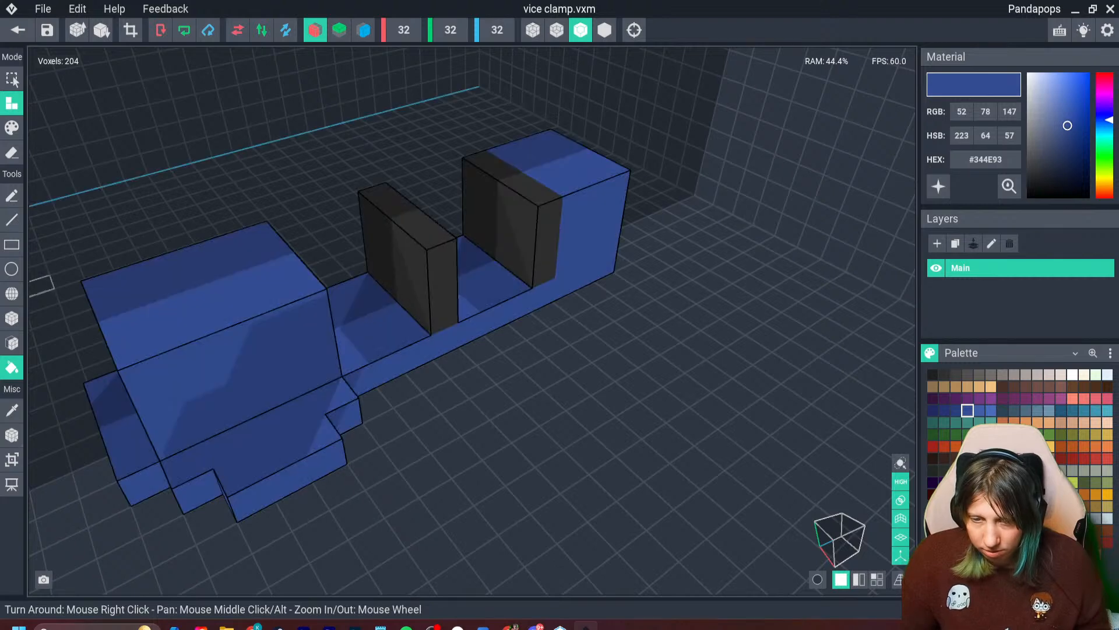
{"action": "left_click", "coordinate": [12, 317]}
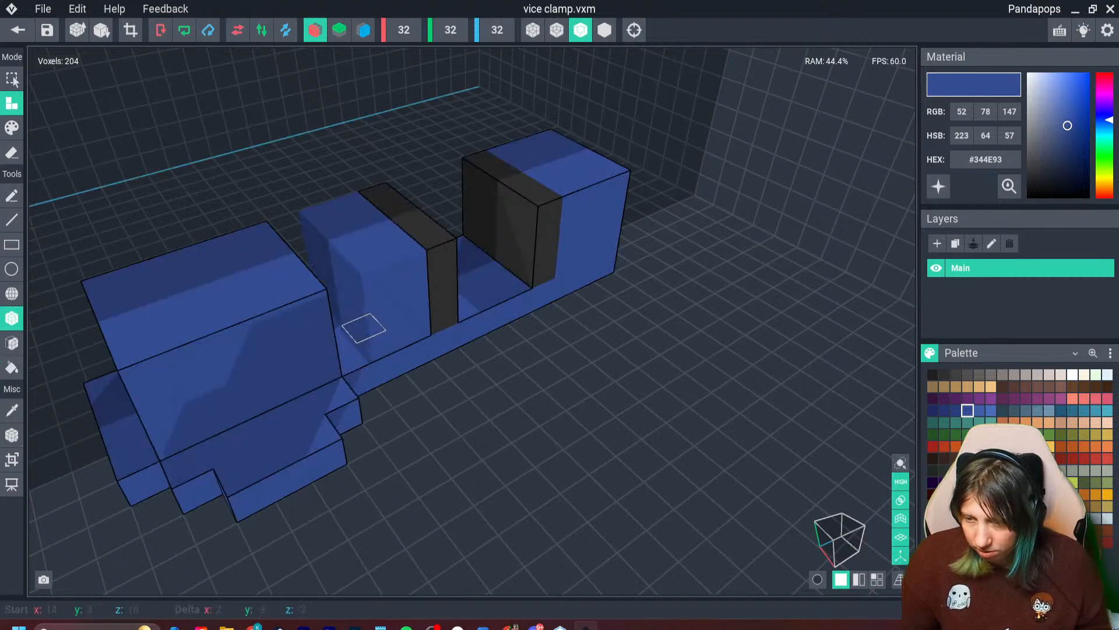
{"action": "right_click_drag", "start_coordinate": [376, 301], "coordinate": [184, 435]}
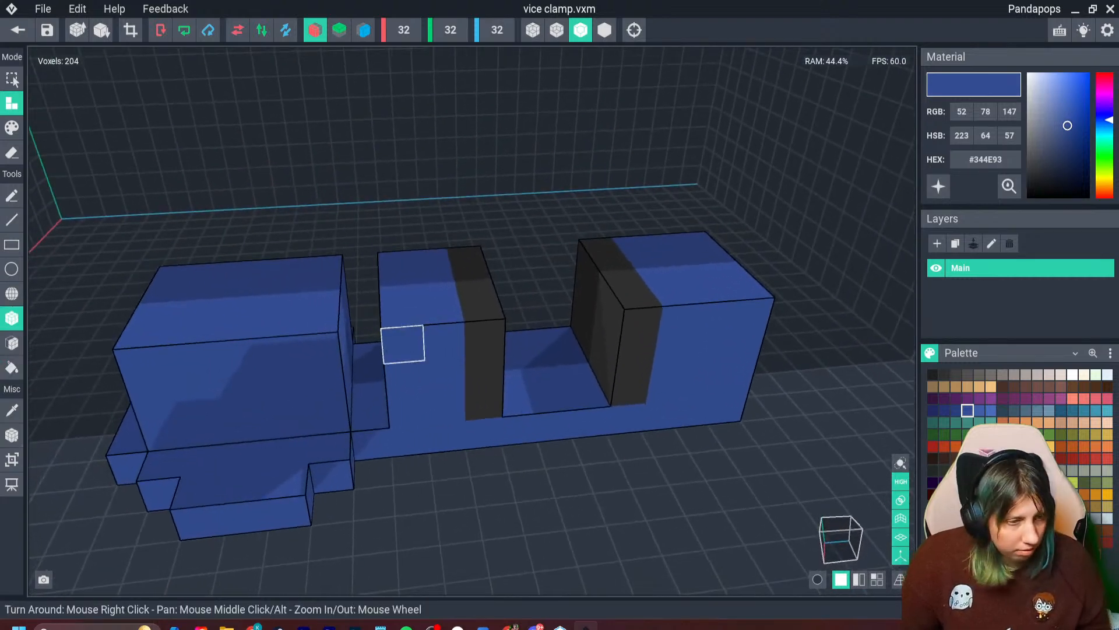
{"action": "left_click", "coordinate": [403, 344]}
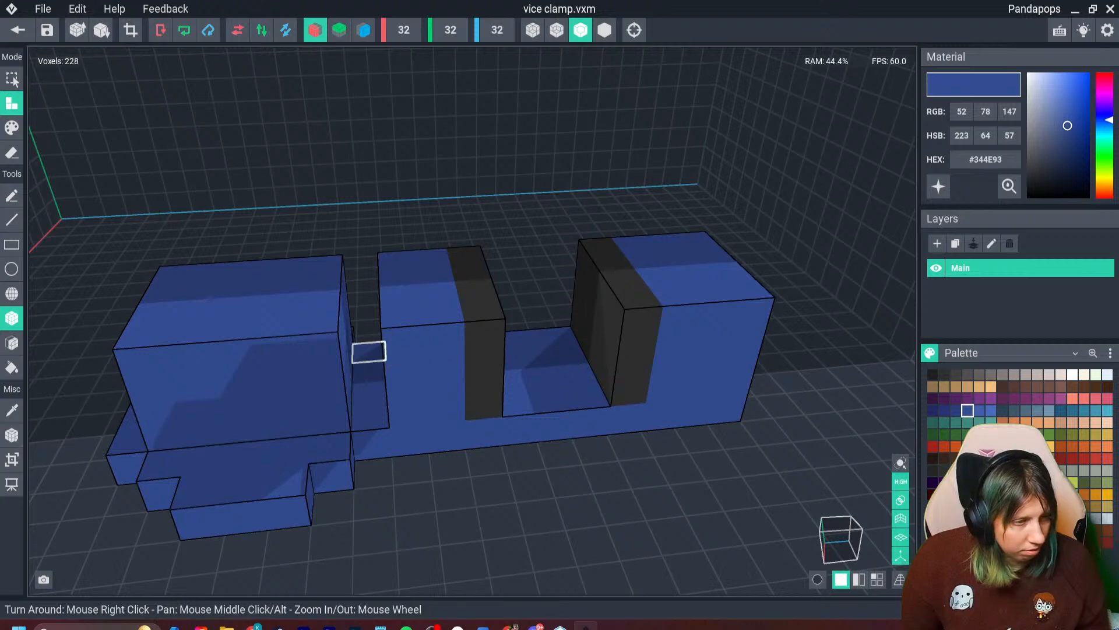
{"action": "right_click_drag", "start_coordinate": [403, 349], "coordinate": [323, 369]}
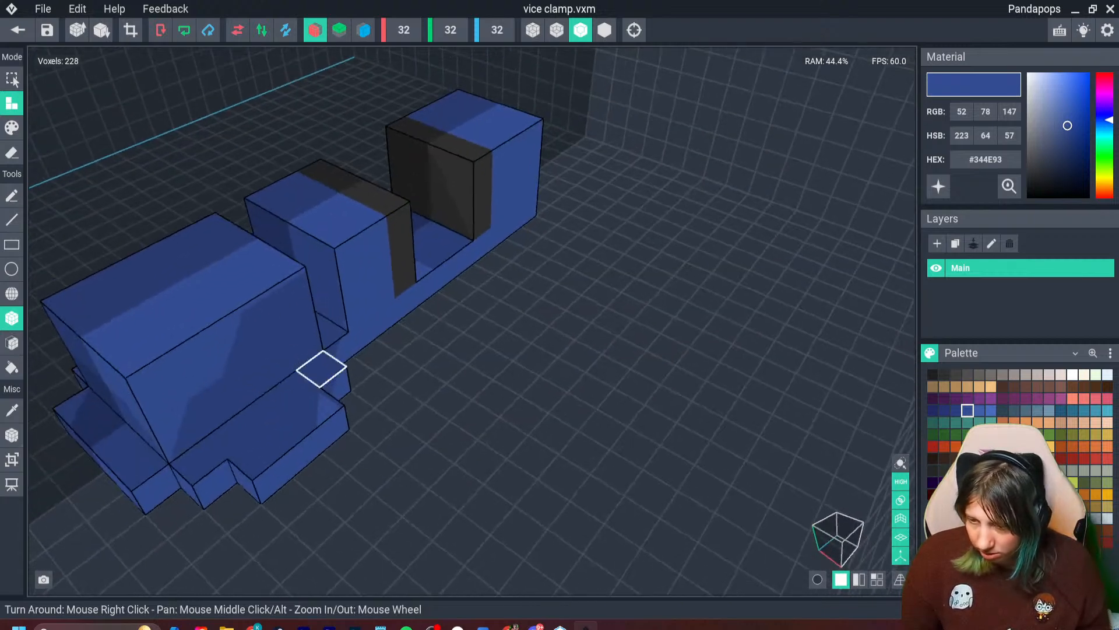
- Raise the blue parts of both jaws by adding a one-voxel layer across their tops
{"action": "left_click", "coordinate": [12, 153]}
{"action": "right_click_drag", "start_coordinate": [245, 429], "coordinate": [111, 431]}
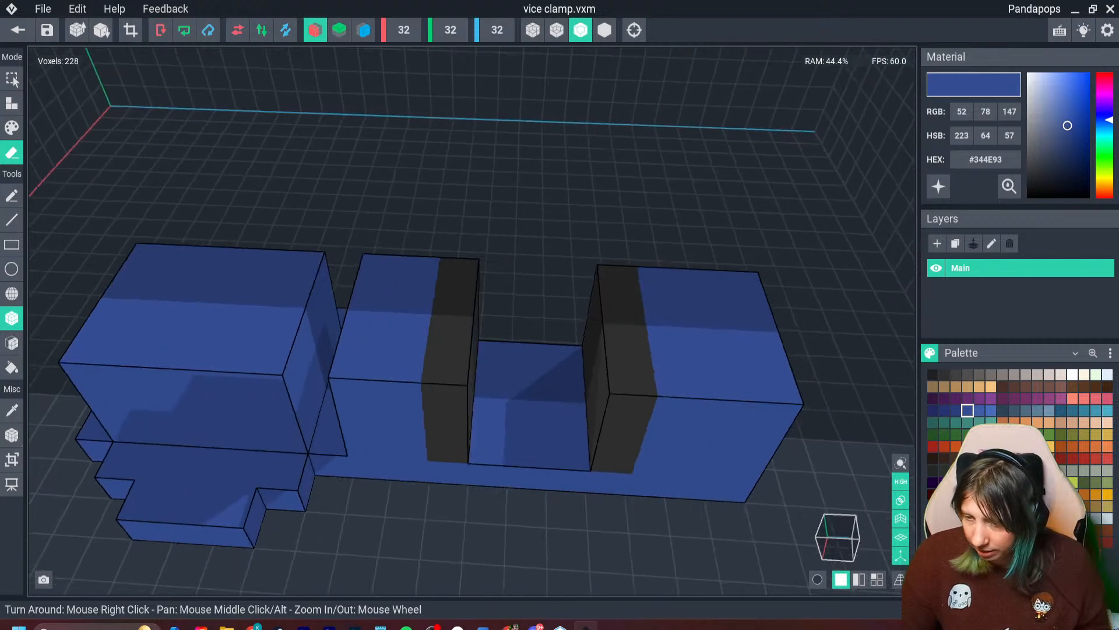
{"action": "left_click", "coordinate": [12, 103]}
{"action": "left_click", "coordinate": [370, 295]}
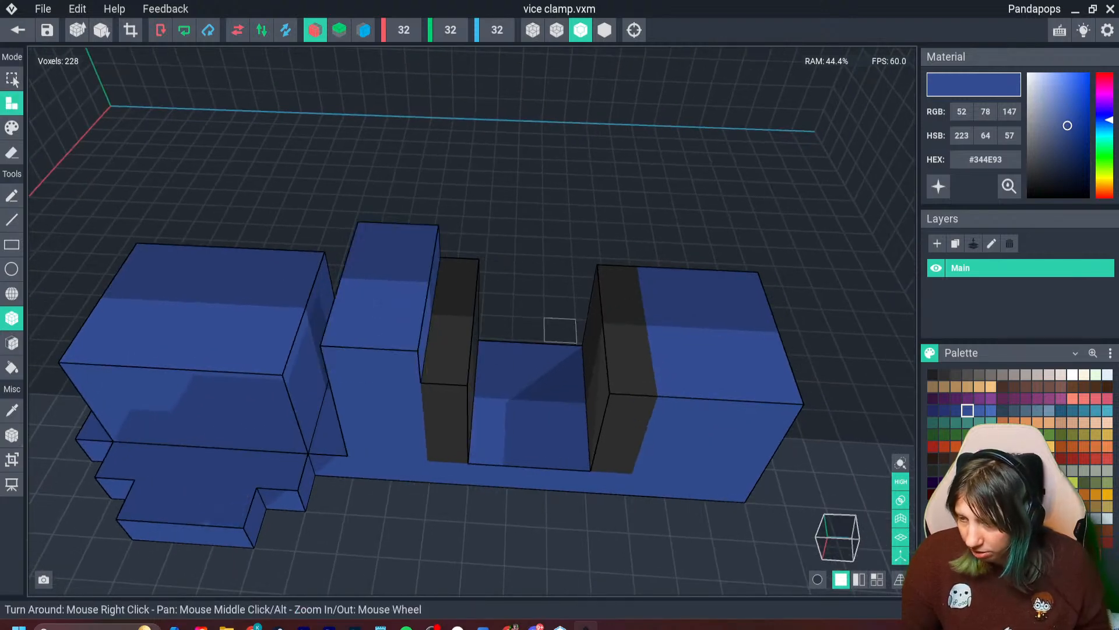
{"action": "left_click_drag", "start_coordinate": [663, 283], "coordinate": [775, 385]}
{"action": "right_click_drag", "start_coordinate": [82, 443], "coordinate": [305, 319]}
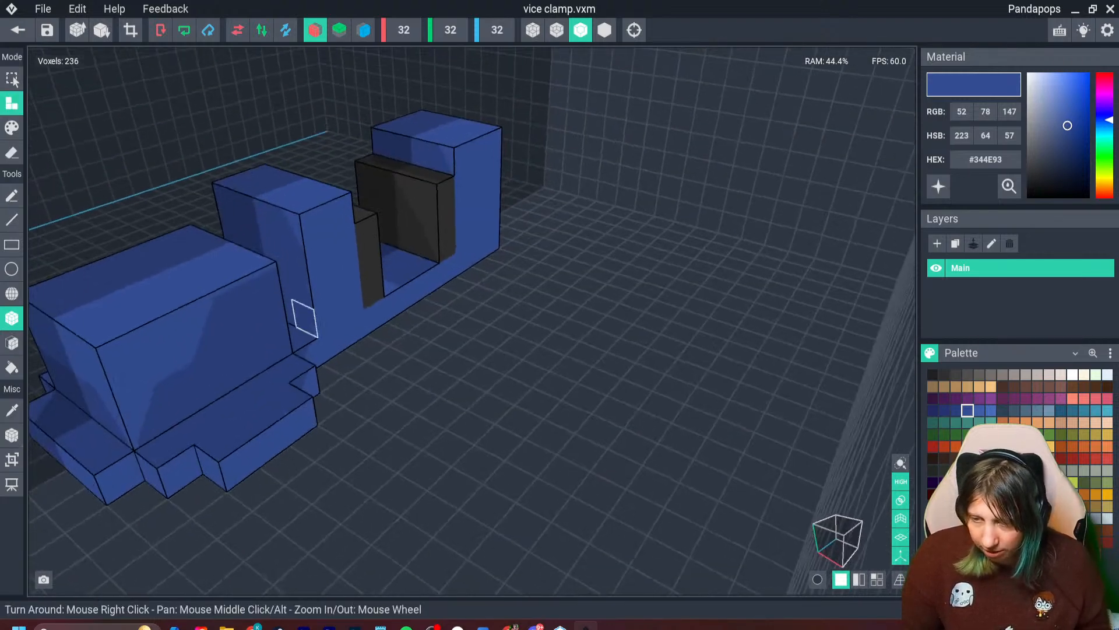
- Extrude the middle jaw's rear face one voxel to close the gap to the head block
{"action": "left_click", "coordinate": [12, 343]}
{"action": "left_click", "coordinate": [292, 252]}
{"action": "right_click_drag", "start_coordinate": [292, 252], "coordinate": [313, 290]}
- Sample the dark plate color and extrude both plates' tops one voxel, level with the blue jaws
{"action": "key", "text": "i"}
{"action": "left_click", "coordinate": [448, 358]}
{"action": "left_click", "coordinate": [448, 322]}
{"action": "left_click", "coordinate": [617, 306]}
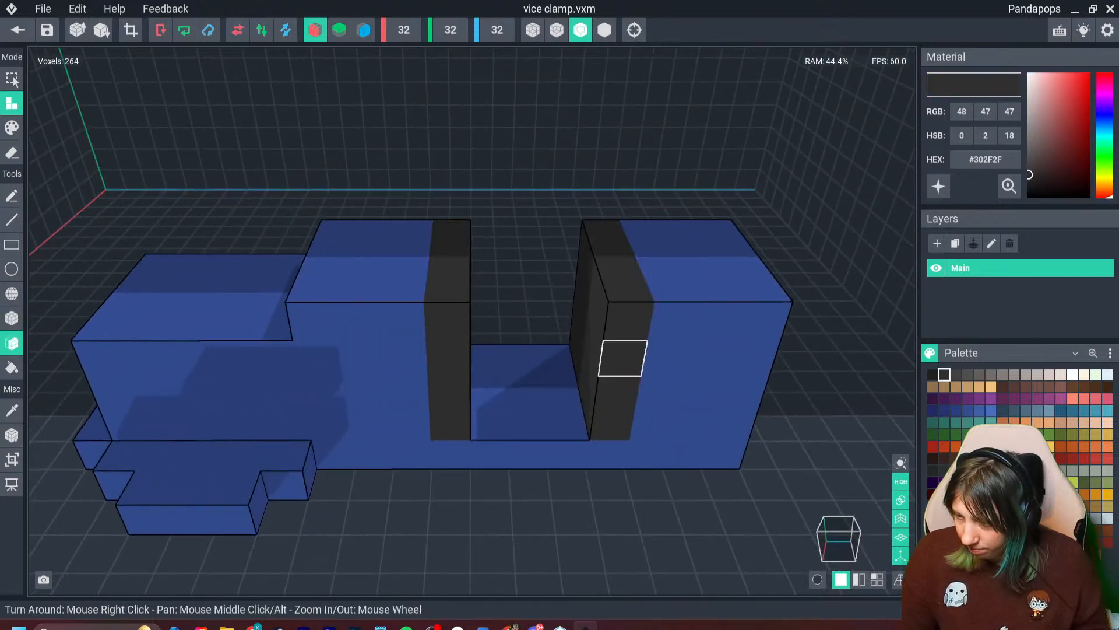
- Trim the volume to the finished vice clamp, save the model and return to the Day 13 asset scene
{"action": "scroll", "coordinate": [542, 407], "scroll_direction": "down", "scroll_amount": 5}
{"action": "right_click_drag", "start_coordinate": [623, 358], "coordinate": [430, 418]}
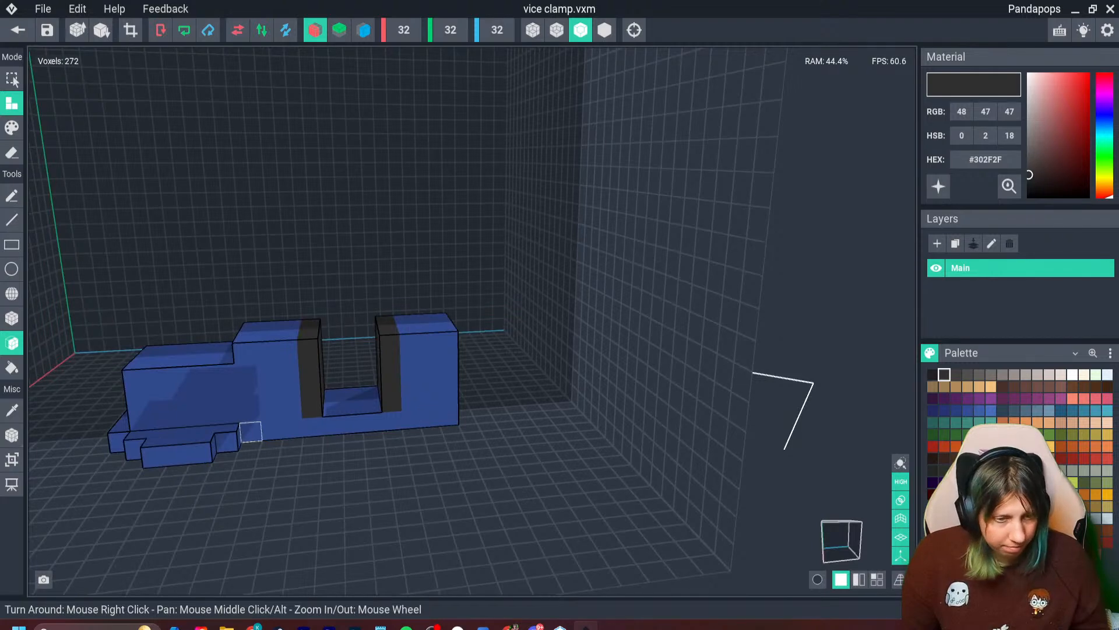
{"action": "right_click_drag", "start_coordinate": [292, 442], "coordinate": [422, 440]}
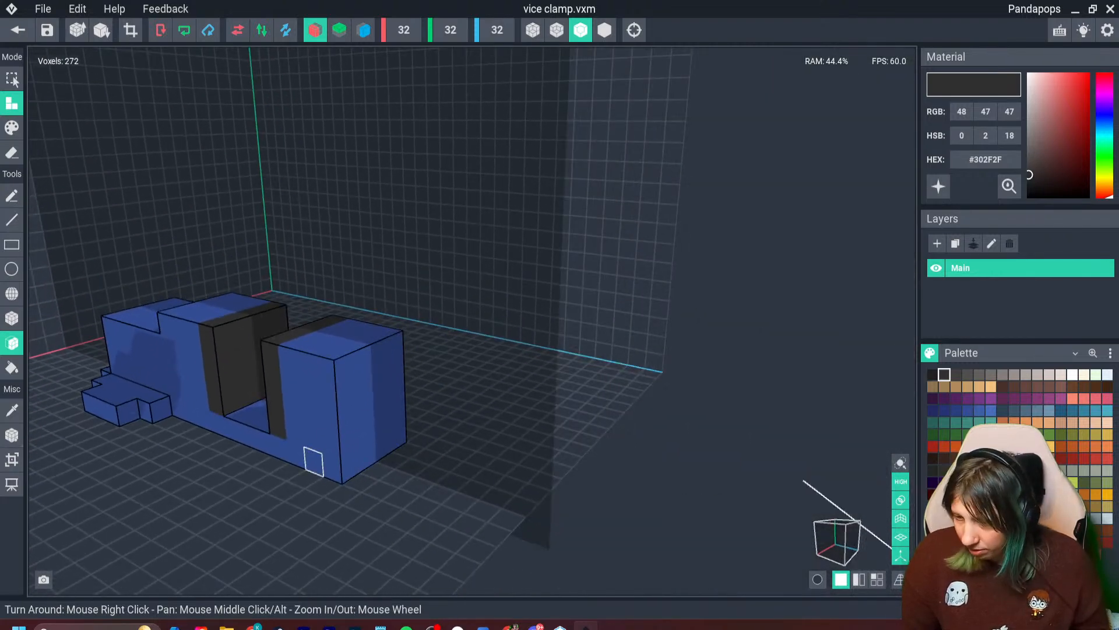
{"action": "right_click_drag", "start_coordinate": [313, 461], "coordinate": [187, 431]}
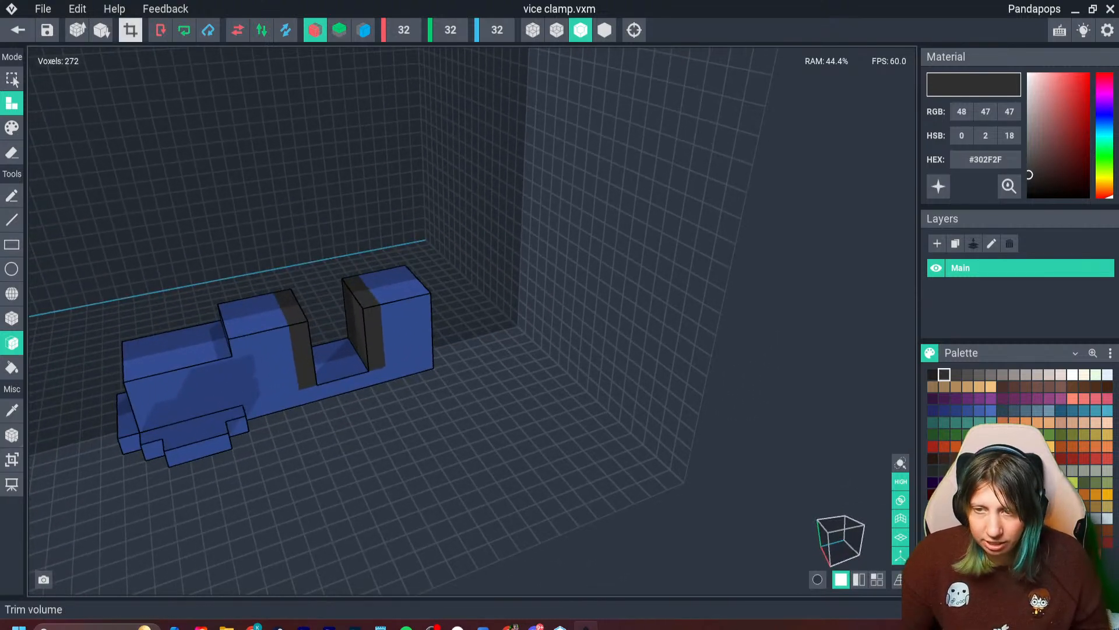
{"action": "left_click", "coordinate": [131, 30]}
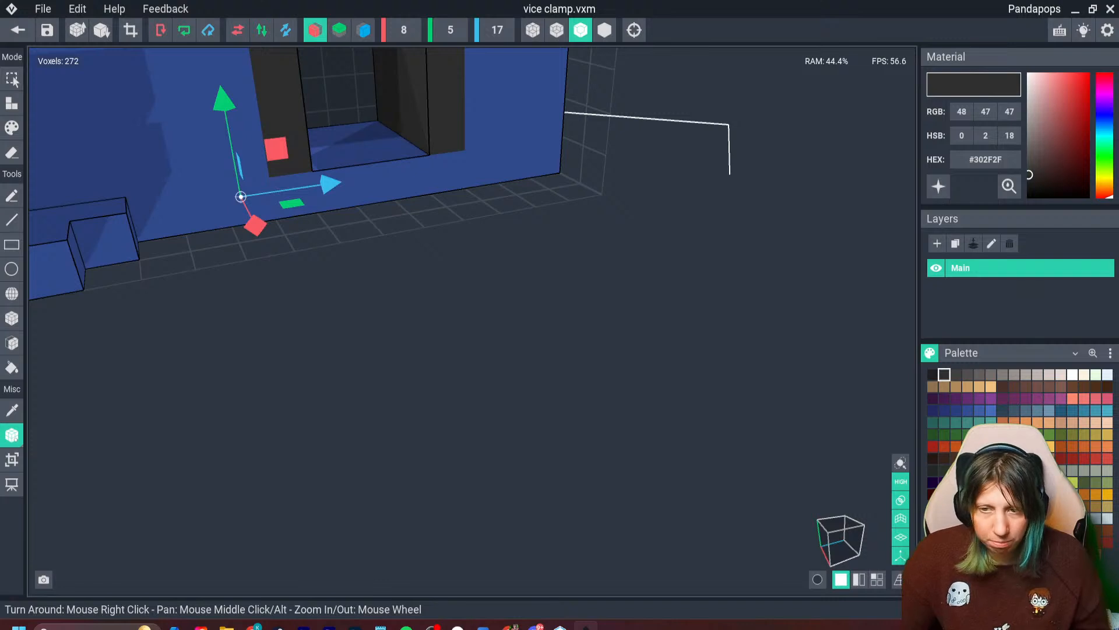
{"action": "left_click", "coordinate": [18, 30]}
{"action": "key", "text": "Return"}
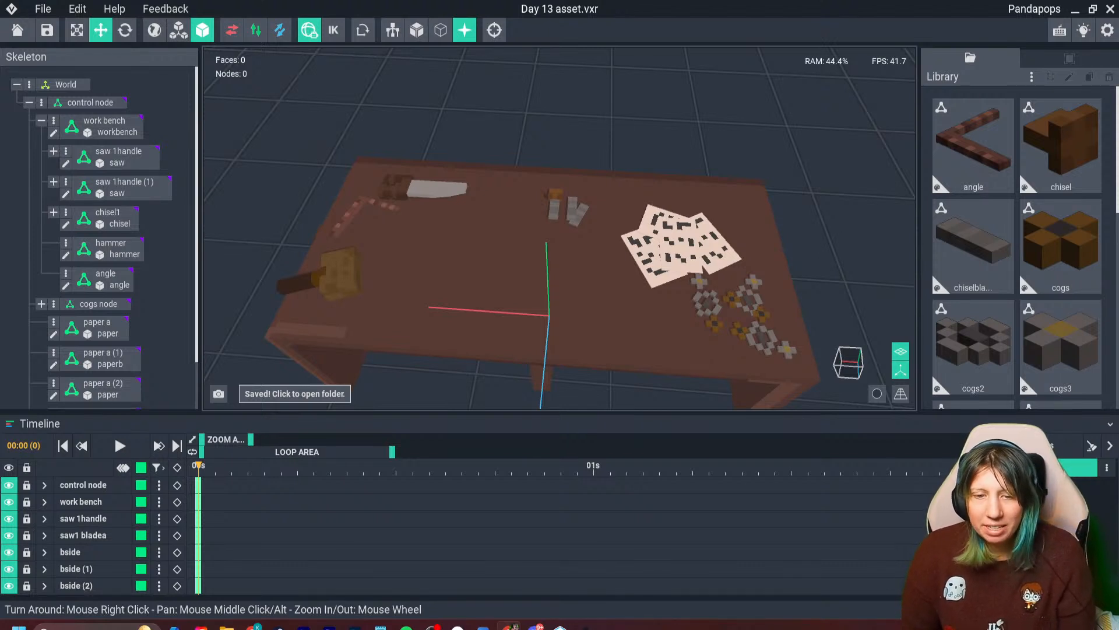
- Create a child node named "vice clamp" under the control node
{"action": "right_click_drag", "start_coordinate": [548, 233], "coordinate": [559, 232]}
{"action": "scroll", "coordinate": [560, 232], "scroll_direction": "up", "scroll_amount": 3}
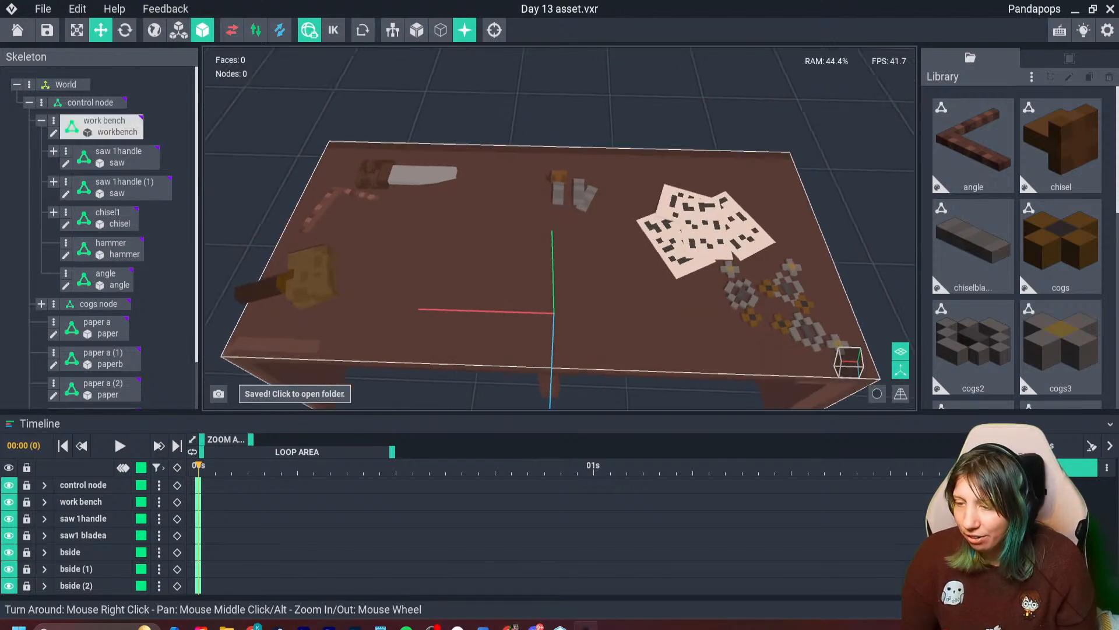
{"action": "left_click", "coordinate": [41, 102]}
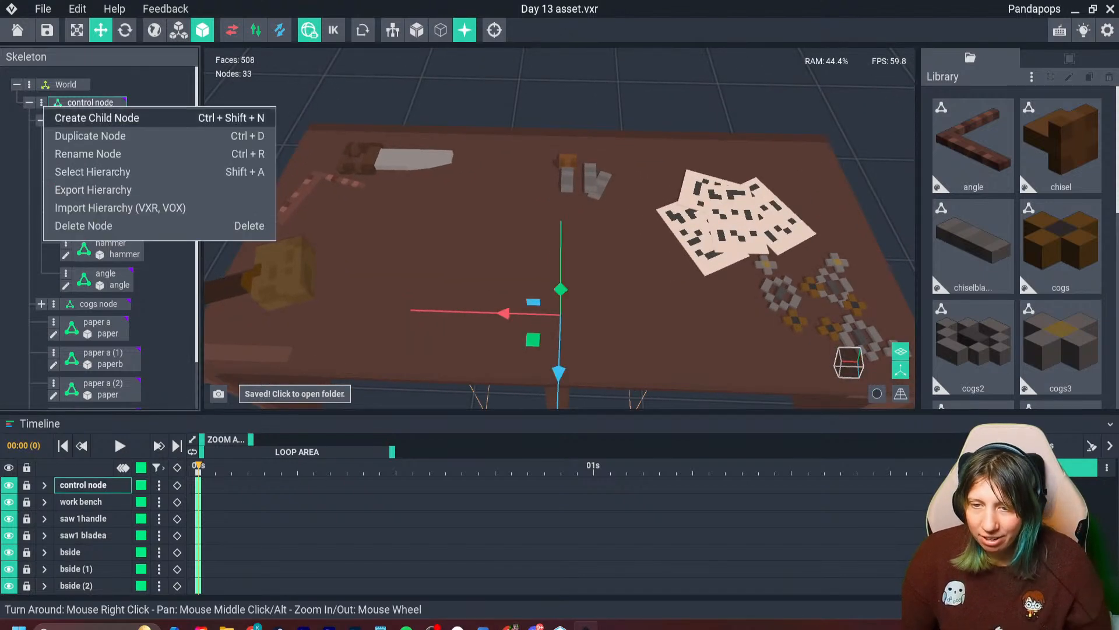
{"action": "left_click", "coordinate": [105, 118]}
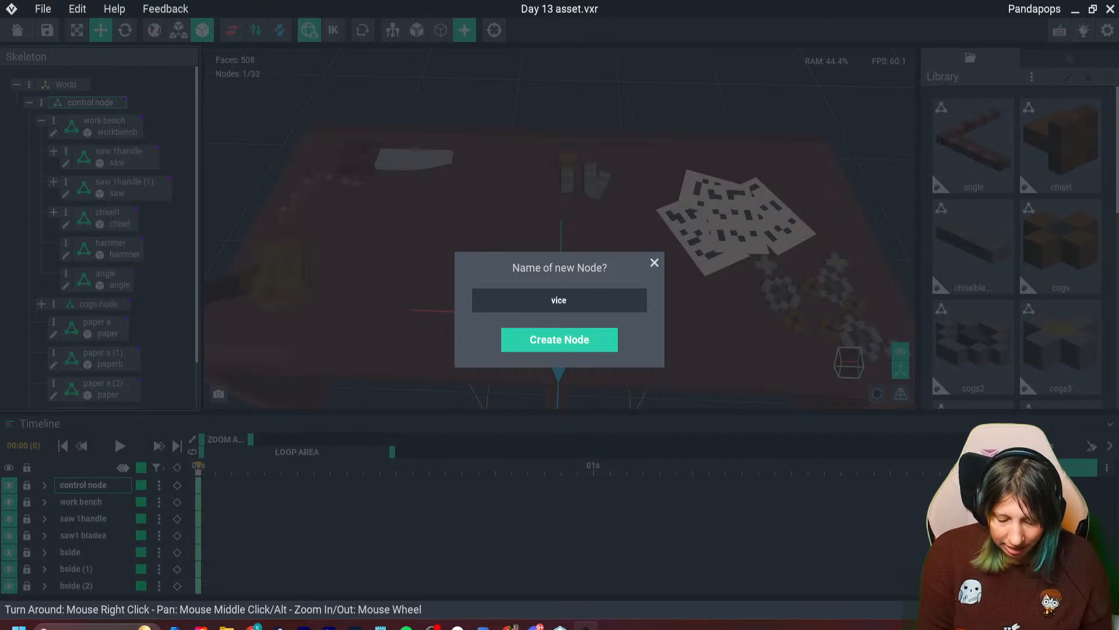
{"action": "type", "text": "vice clamp"}
{"action": "key", "text": "Return"}
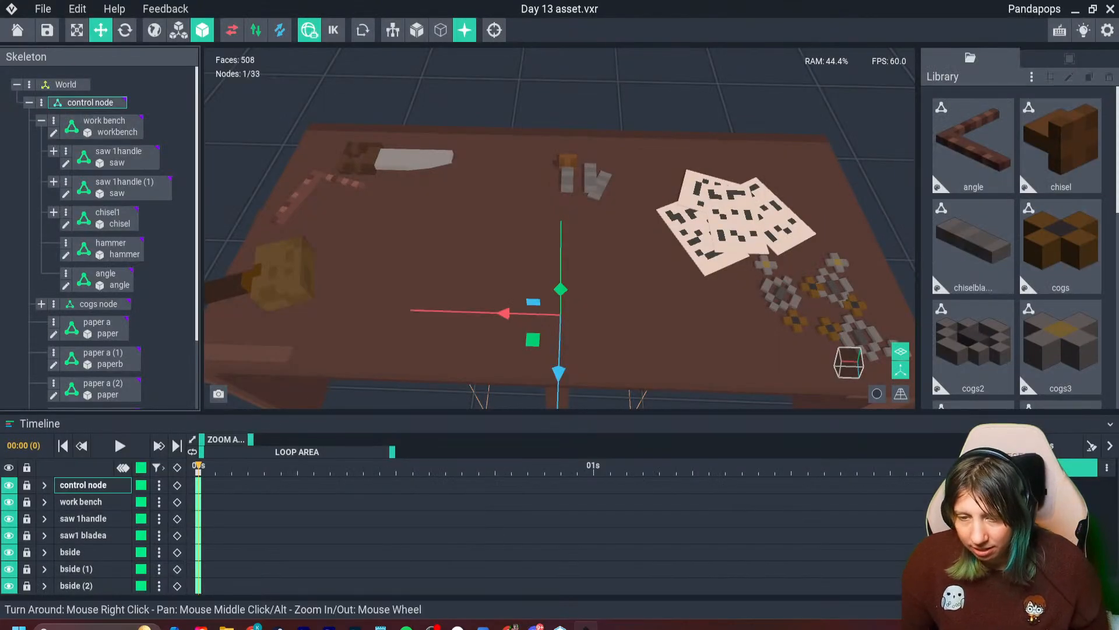
- Collapse the work bench hierarchy and assign the library's vice clamp model to the vice clamp node
{"action": "left_click", "coordinate": [41, 121]}
{"action": "scroll", "coordinate": [975, 344], "scroll_direction": "down", "scroll_amount": 8}
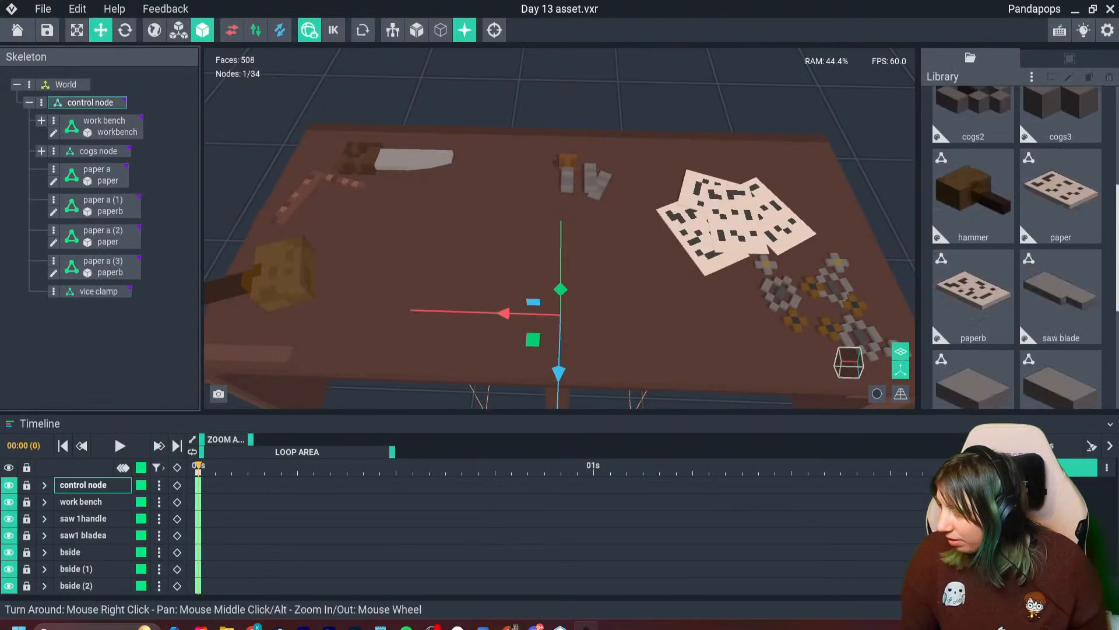
{"action": "left_click_drag", "start_coordinate": [1061, 248], "coordinate": [99, 292]}
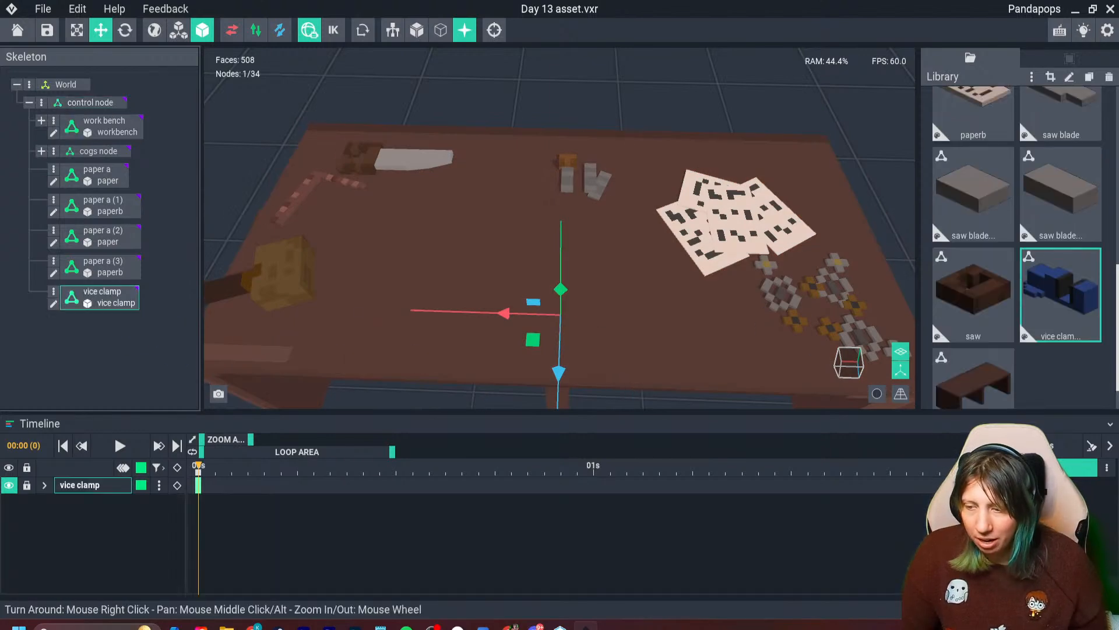
- Raise the vice clamp vertically until it sits on the workbench top
{"action": "left_click_drag", "start_coordinate": [561, 289], "coordinate": [561, 196]}
{"action": "right_click_drag", "start_coordinate": [583, 236], "coordinate": [560, 236]}
{"action": "left_click_drag", "start_coordinate": [608, 217], "coordinate": [610, 208]}
{"action": "scroll", "coordinate": [588, 251], "scroll_direction": "up", "scroll_amount": 3}
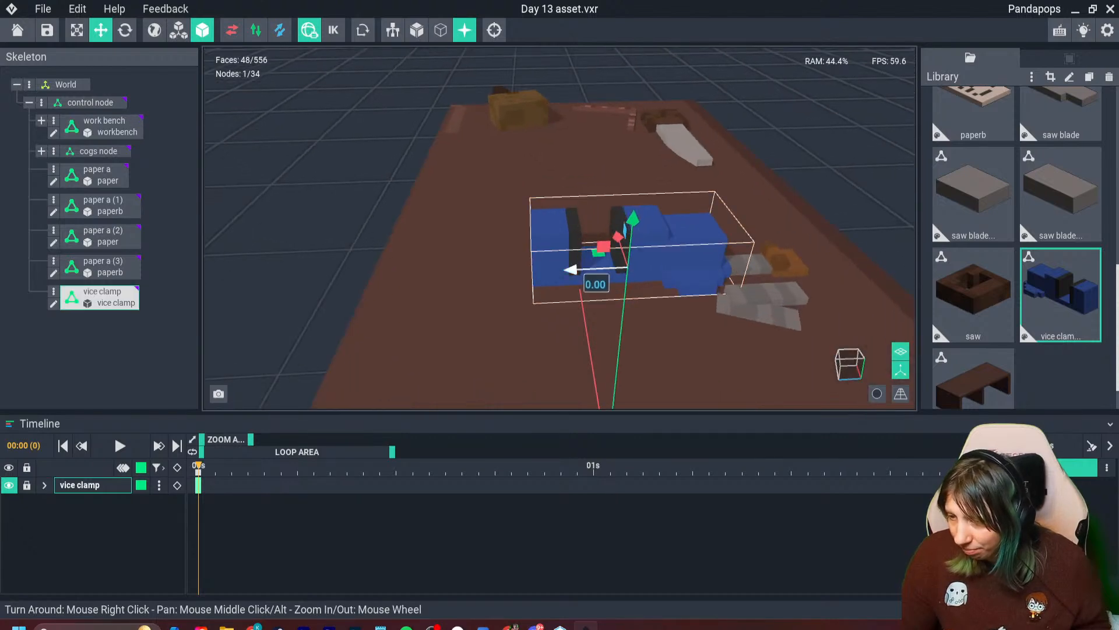
- Move the vice clamp along the workbench top to the end that holds the papers and cogs, close to the edge
{"action": "right_click_drag", "start_coordinate": [570, 269], "coordinate": [408, 309]}
{"action": "scroll", "coordinate": [373, 269], "scroll_direction": "down", "scroll_amount": 2}
{"action": "middle_click_drag", "start_coordinate": [373, 268], "coordinate": [469, 266]}
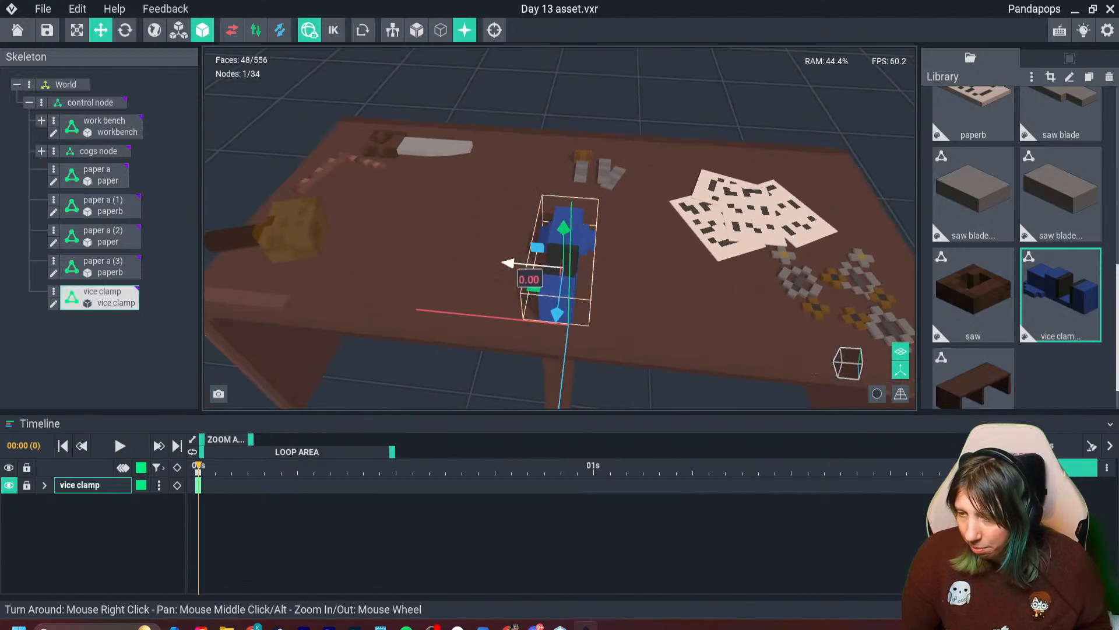
{"action": "left_click_drag", "start_coordinate": [513, 262], "coordinate": [795, 287]}
{"action": "middle_click_drag", "start_coordinate": [800, 295], "coordinate": [662, 287]}
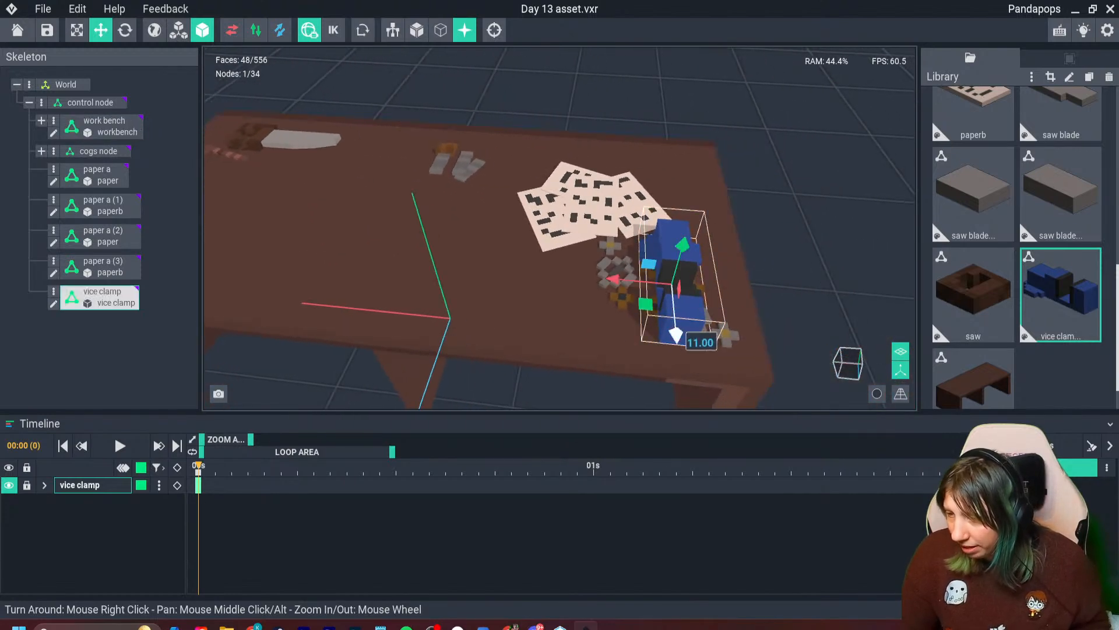
{"action": "left_click_drag", "start_coordinate": [674, 333], "coordinate": [665, 202]}
{"action": "right_click_drag", "start_coordinate": [749, 205], "coordinate": [642, 174]}
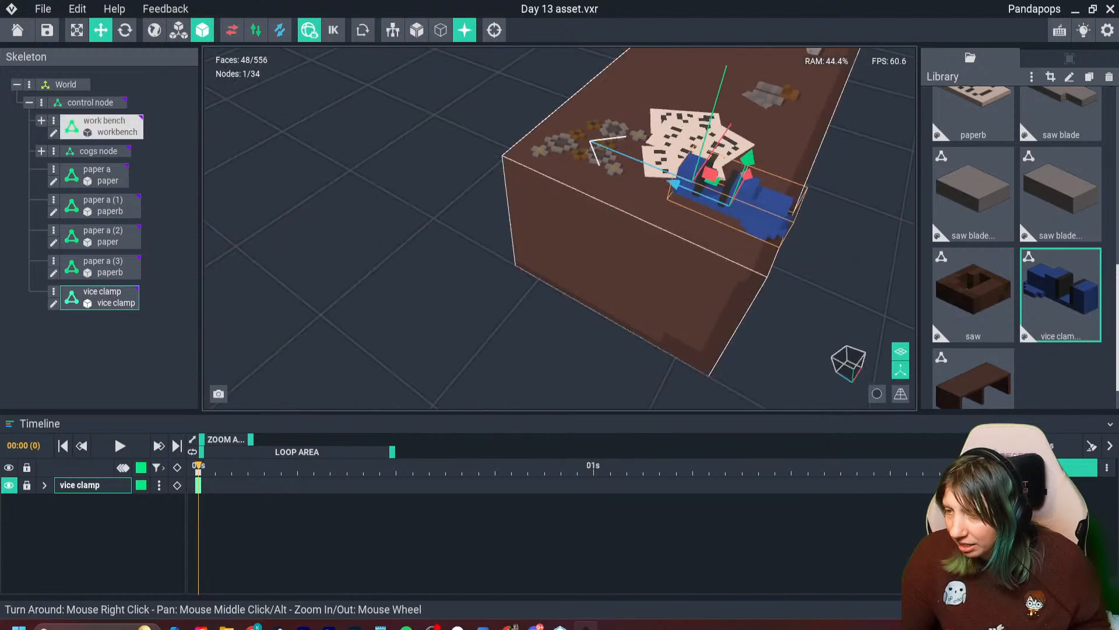
- Rotate the vice clamp about its vertical axis until it lies along the bench's length with its handle end facing the short end
{"action": "left_click", "coordinate": [124, 31]}
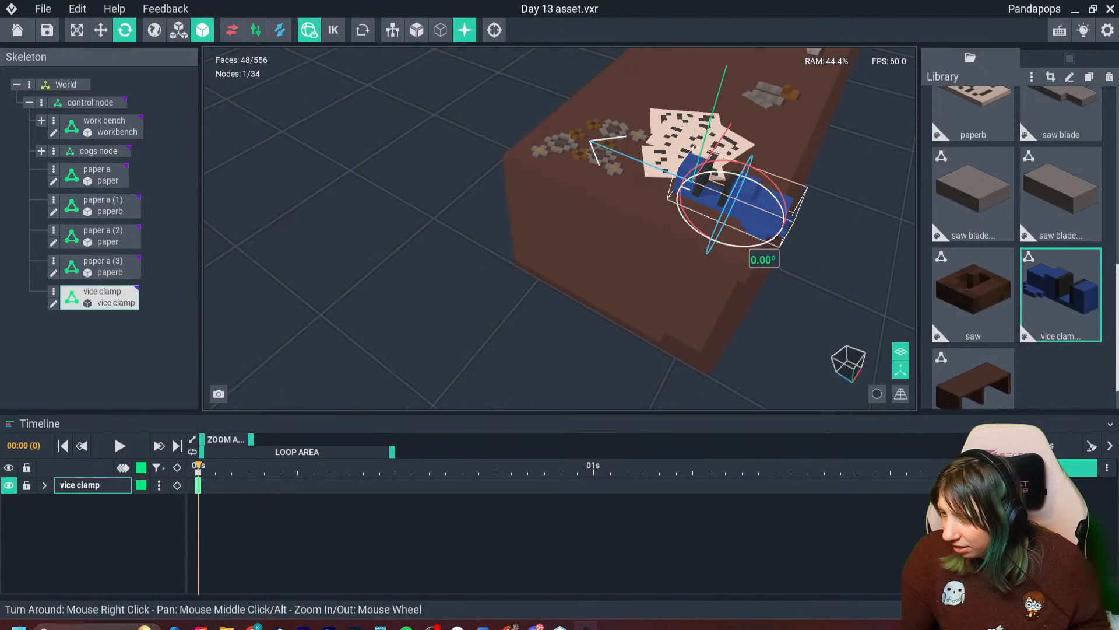
{"action": "right_click_drag", "start_coordinate": [763, 251], "coordinate": [774, 257]}
{"action": "scroll", "coordinate": [773, 256], "scroll_direction": "up", "scroll_amount": 2}
{"action": "left_click_drag", "start_coordinate": [747, 236], "coordinate": [652, 172]}
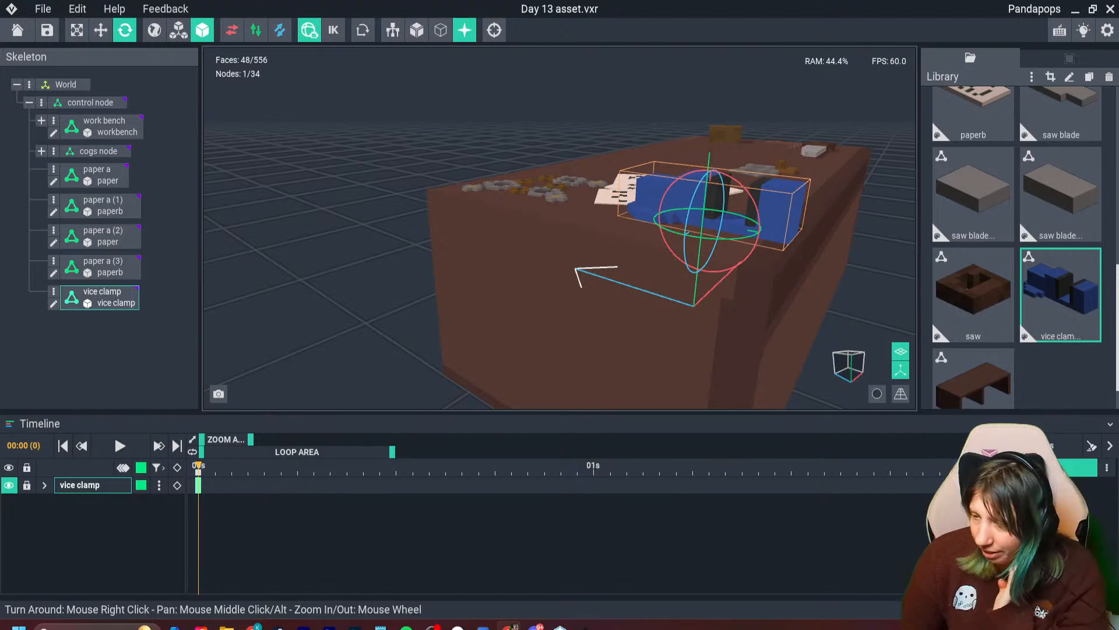
{"action": "right_click_drag", "start_coordinate": [811, 222], "coordinate": [764, 274]}
{"action": "middle_click_drag", "start_coordinate": [765, 274], "coordinate": [609, 297]}
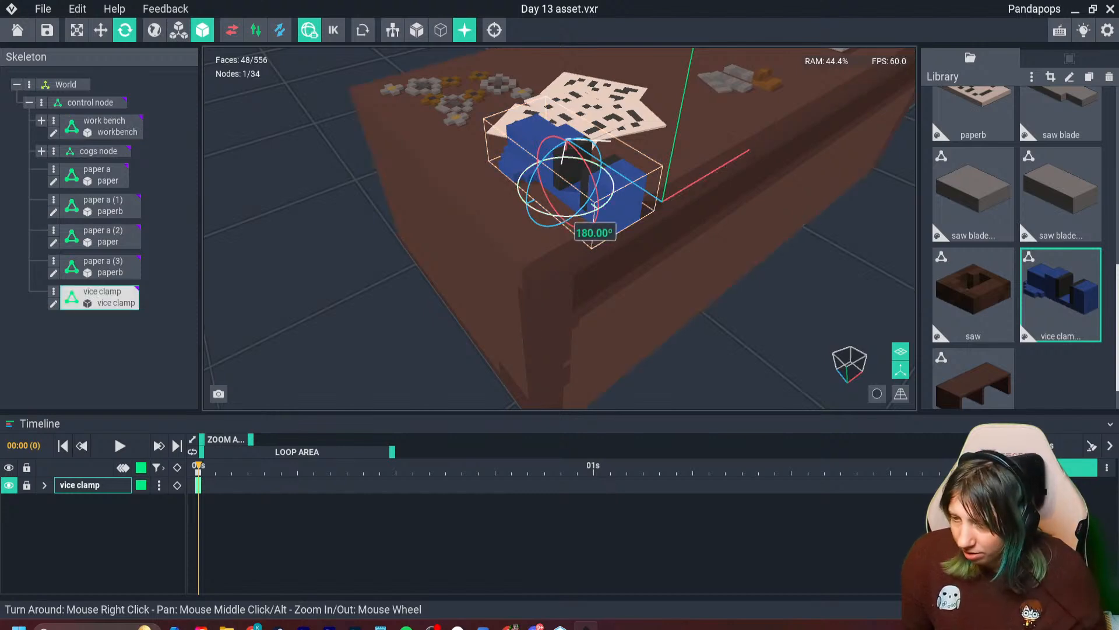
{"action": "left_click_drag", "start_coordinate": [546, 213], "coordinate": [641, 176]}
{"action": "scroll", "coordinate": [641, 176], "scroll_direction": "down", "scroll_amount": 1}
{"action": "middle_click_drag", "start_coordinate": [641, 176], "coordinate": [537, 185]}
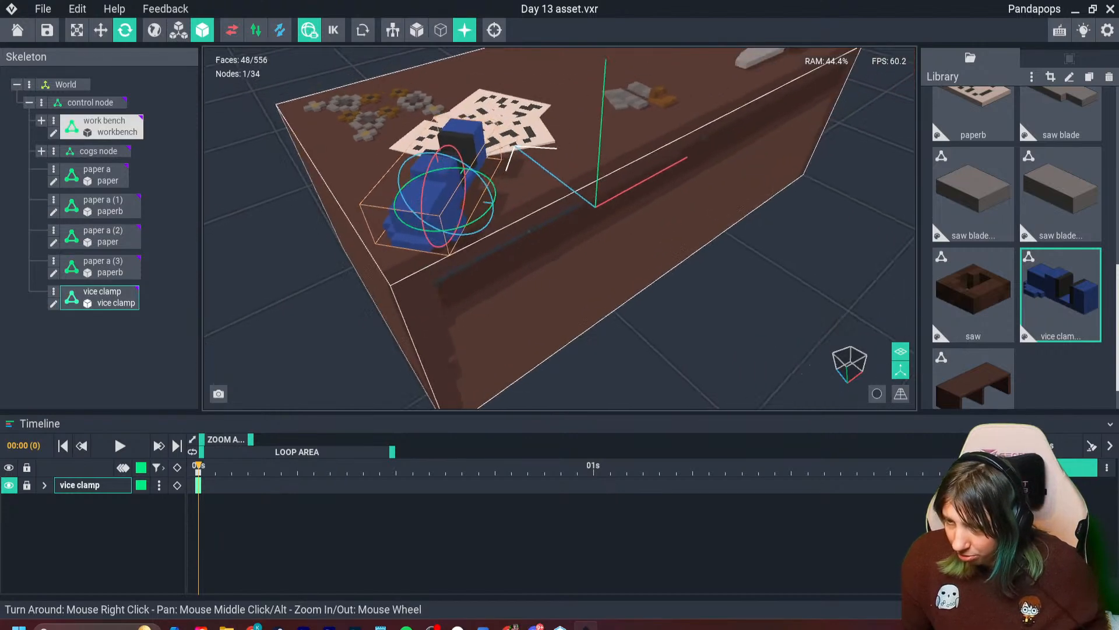
- Slide the vice clamp along its length until its handle end overhangs the short end of the workbench
{"action": "left_click", "coordinate": [101, 30]}
{"action": "left_click_drag", "start_coordinate": [464, 171], "coordinate": [465, 170]}
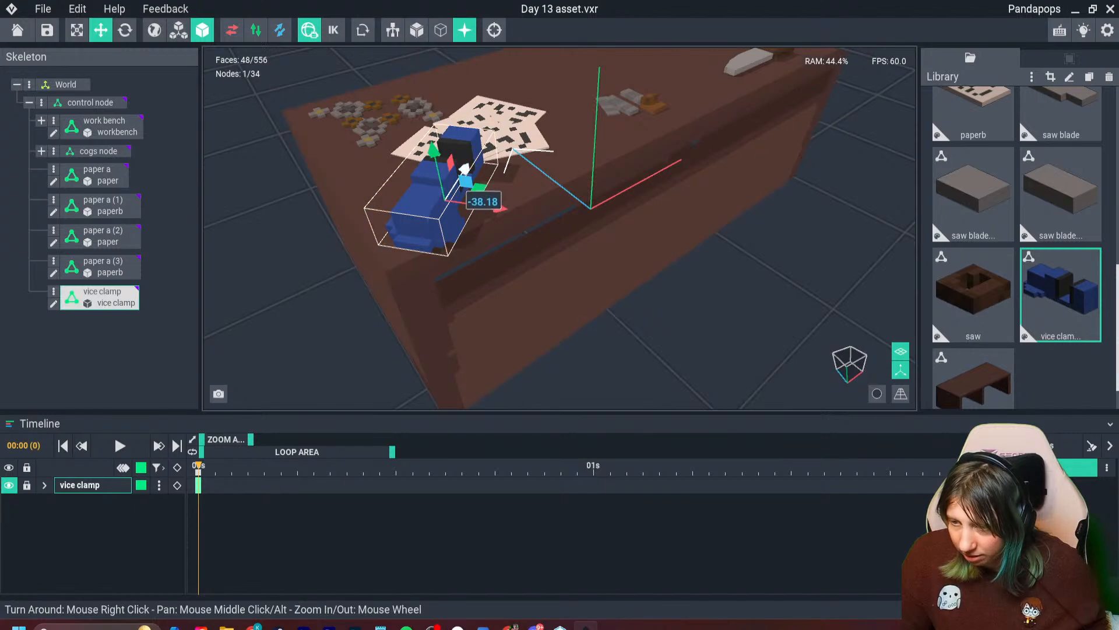
{"action": "right_click_drag", "start_coordinate": [449, 205], "coordinate": [350, 169]}
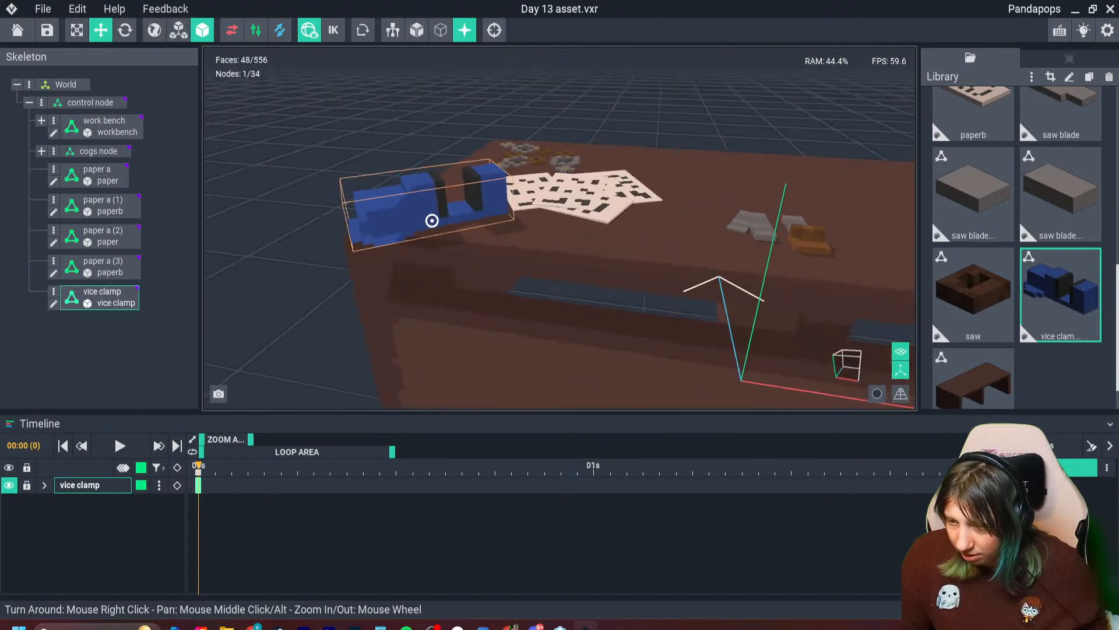
{"action": "scroll", "coordinate": [432, 220], "scroll_direction": "up", "scroll_amount": 3}
{"action": "left_click_drag", "start_coordinate": [489, 210], "coordinate": [470, 214]}
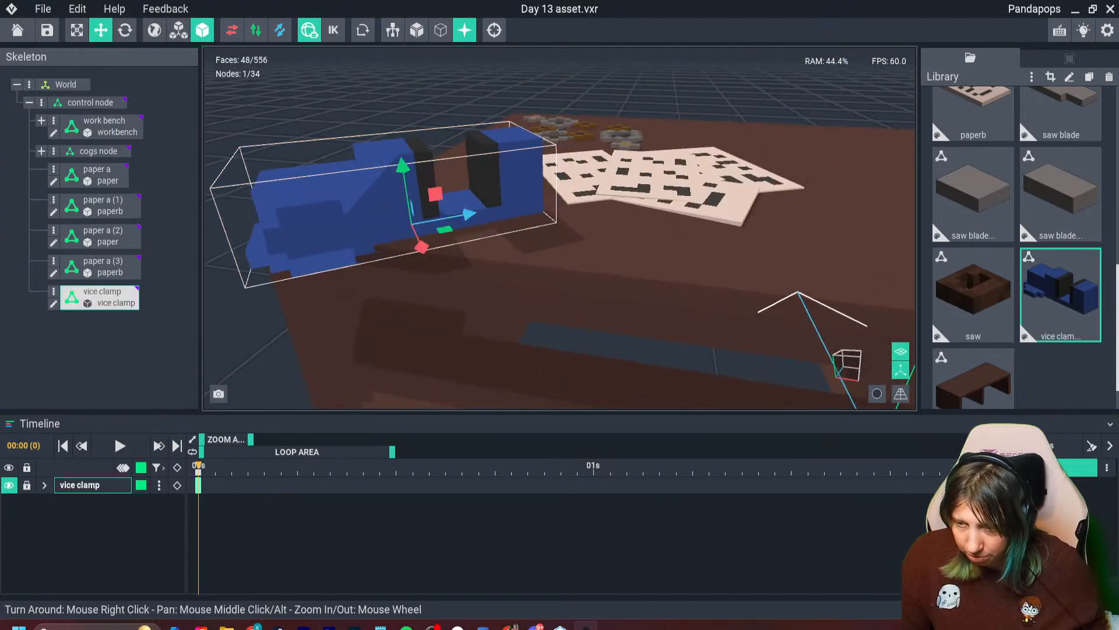
- Lower the vice clamp to a height of about 29.5 and adjust its sideways position near the bench corner
{"action": "left_click_drag", "start_coordinate": [402, 166], "coordinate": [403, 174]}
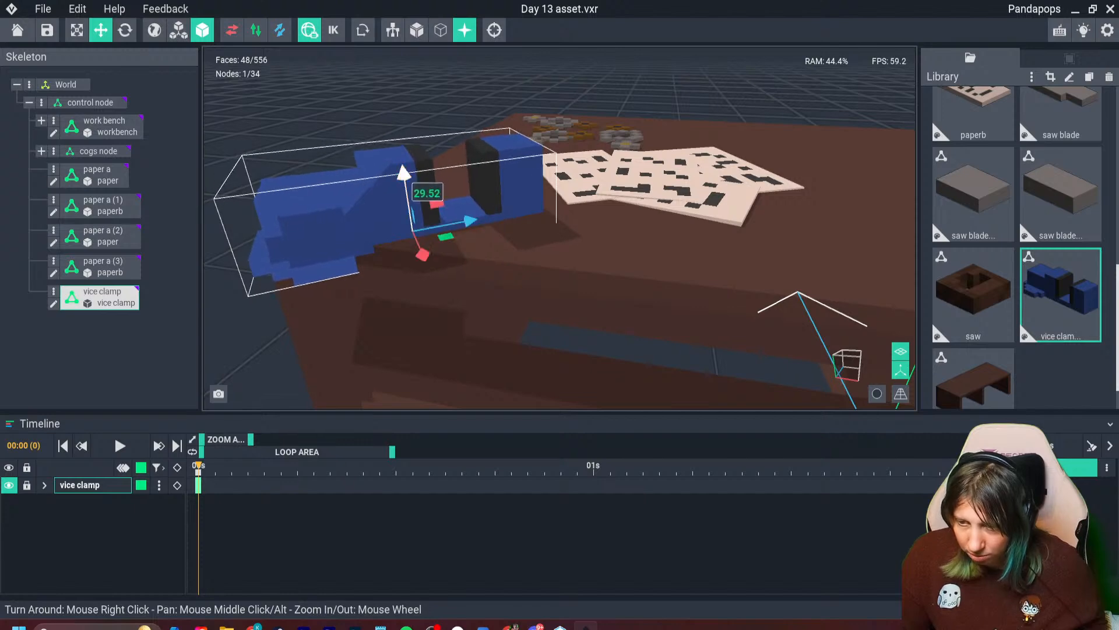
{"action": "mouse_move", "coordinate": [430, 220]}
{"action": "right_mouse_down"}
{"action": "mouse_move", "coordinate": [430, 180]}
{"action": "mouse_move", "coordinate": [430, 220]}
{"action": "right_mouse_up"}
{"action": "left_click_drag", "start_coordinate": [423, 255], "coordinate": [431, 267]}
{"action": "right_click_drag", "start_coordinate": [431, 267], "coordinate": [500, 274]}
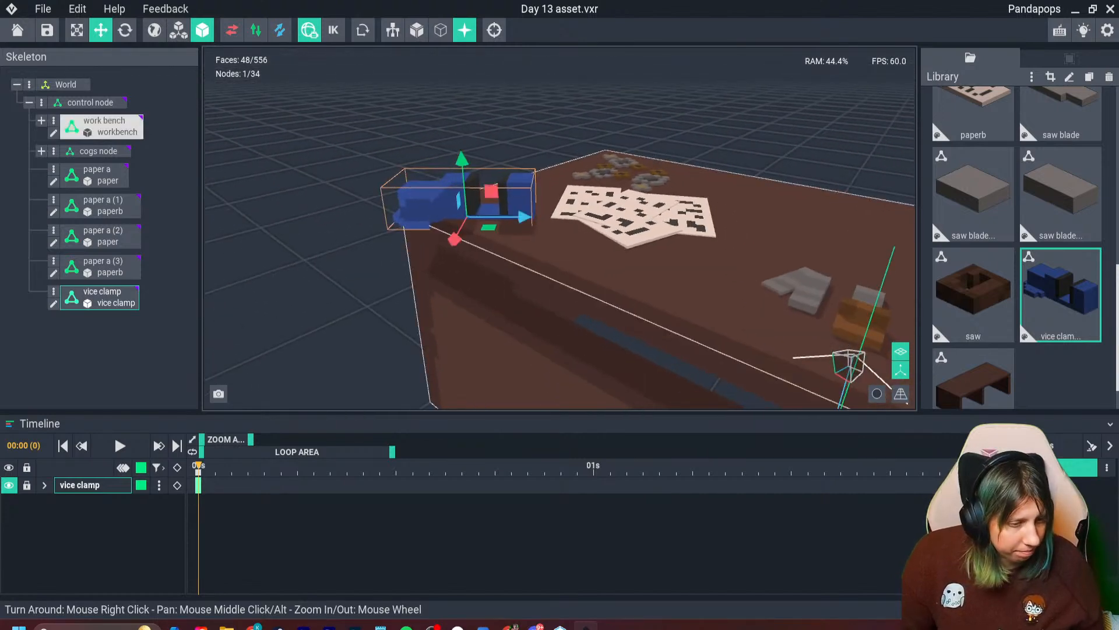
{"action": "scroll", "coordinate": [471, 200], "scroll_direction": "up", "scroll_amount": 5}
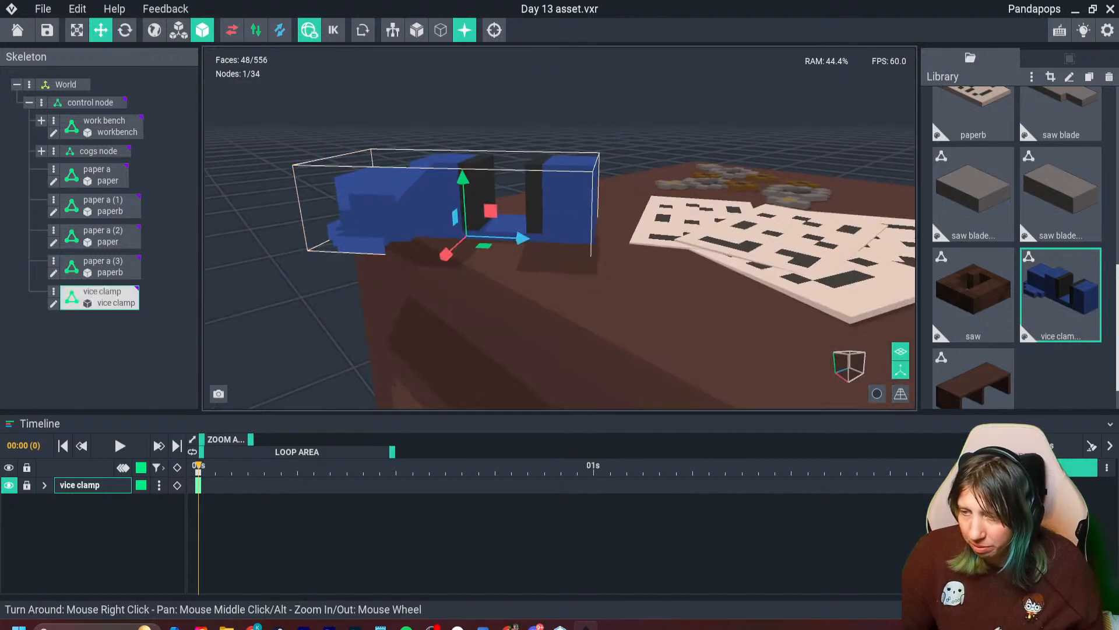
- Open the vice clamp model for voxel editing and set its volume height to 9
{"action": "left_click", "coordinate": [53, 303]}
{"action": "scroll", "coordinate": [327, 275], "scroll_direction": "down", "scroll_amount": 5}
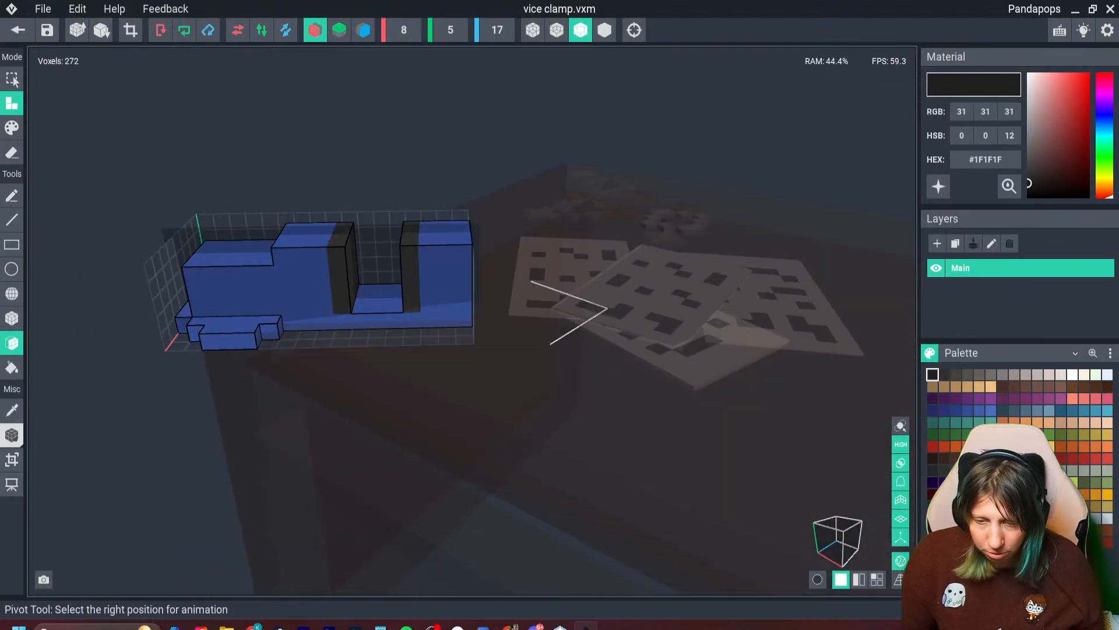
{"action": "left_click", "coordinate": [12, 458]}
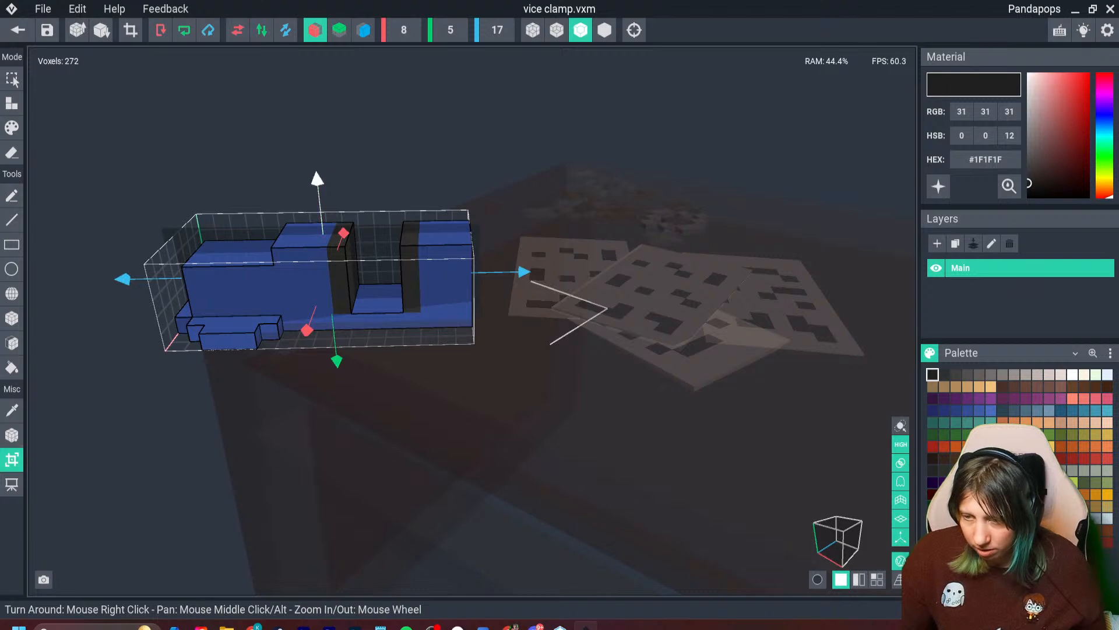
{"action": "left_click_drag", "start_coordinate": [317, 179], "coordinate": [315, 161]}
{"action": "scroll", "coordinate": [327, 275], "scroll_direction": "down", "scroll_amount": 3}
{"action": "left_click", "coordinate": [448, 30]}
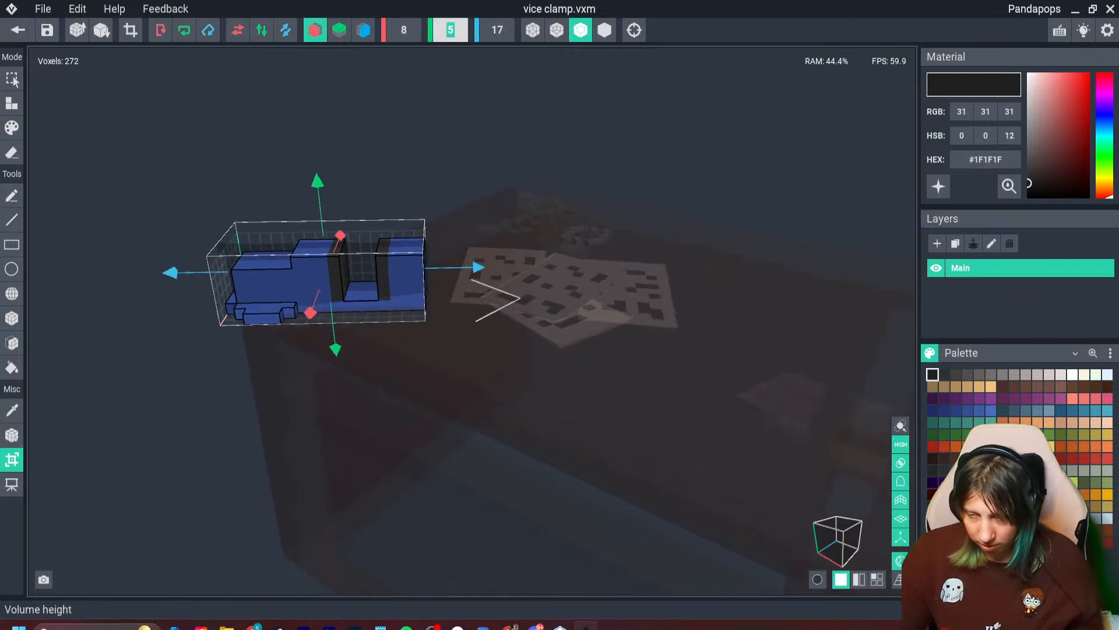
{"action": "type", "text": "9"}
{"action": "key", "text": "Return"}
{"action": "scroll", "coordinate": [321, 306], "scroll_direction": "up", "scroll_amount": 5}
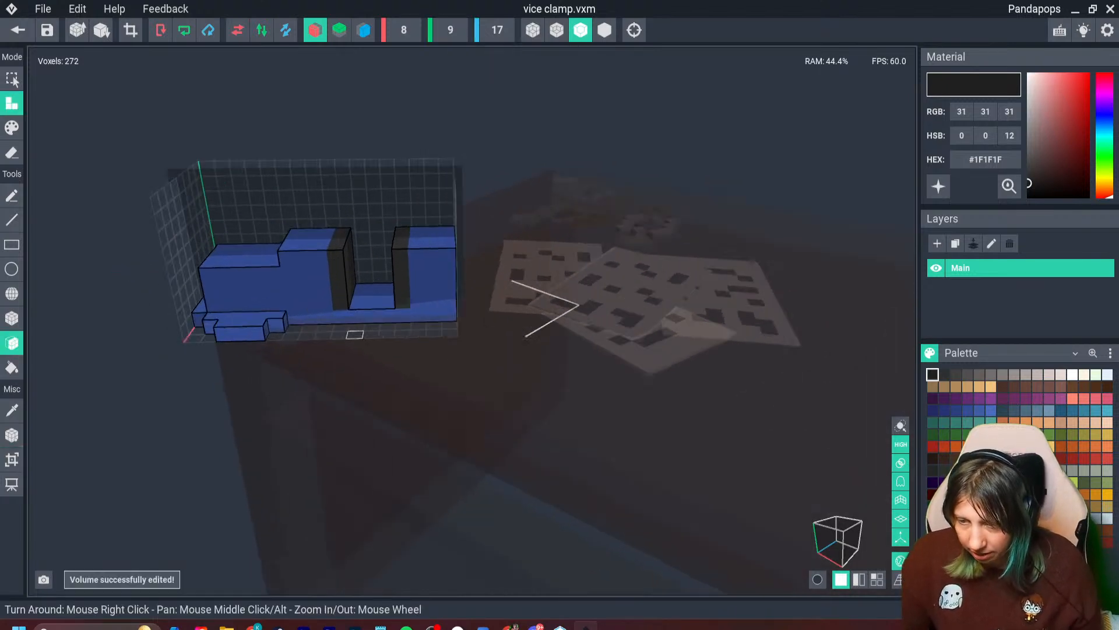
- Sample the clamp's blue #344E93 and extend both blue jaw blocks up to the top of the volume
{"action": "scroll", "coordinate": [322, 307], "scroll_direction": "down", "scroll_amount": 4}
{"action": "key", "text": "i"}
{"action": "left_click", "coordinate": [295, 255]}
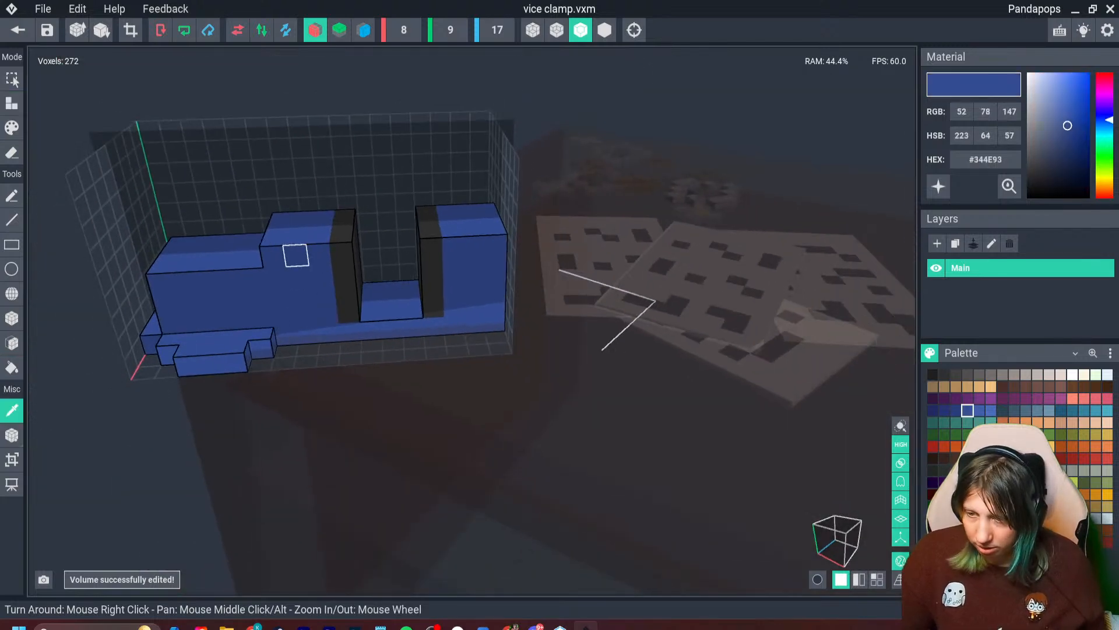
{"action": "left_click_drag", "start_coordinate": [278, 223], "coordinate": [287, 167]}
{"action": "left_click_drag", "start_coordinate": [471, 224], "coordinate": [487, 166]}
- Raise both dark jaw plates in sampled grey #302F2F to the jaw tops and build up the blue bar between them
{"action": "key", "text": "i"}
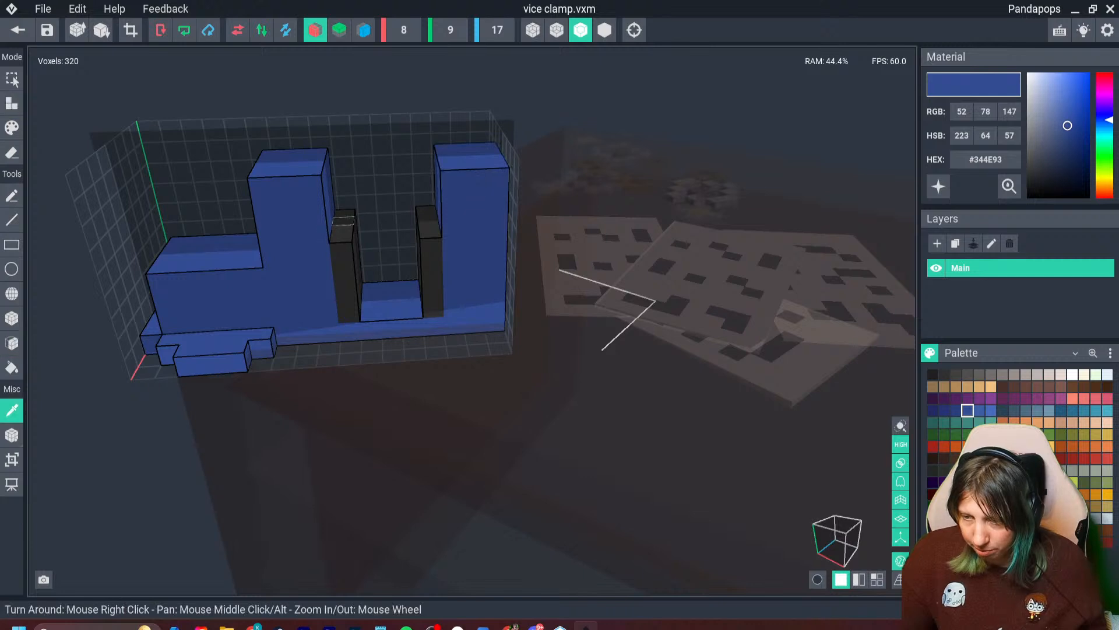
{"action": "left_click", "coordinate": [342, 215]}
{"action": "left_click_drag", "start_coordinate": [343, 212], "coordinate": [338, 186]}
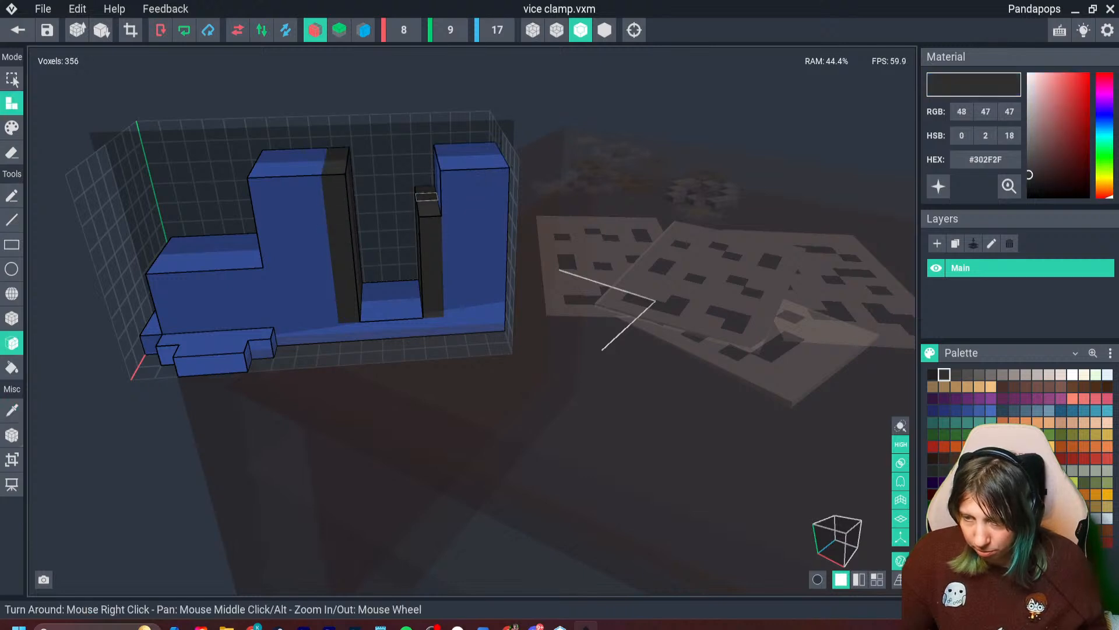
{"action": "key", "text": "i"}
{"action": "left_click", "coordinate": [391, 305]}
{"action": "left_click", "coordinate": [391, 302]}
{"action": "left_click", "coordinate": [389, 294]}
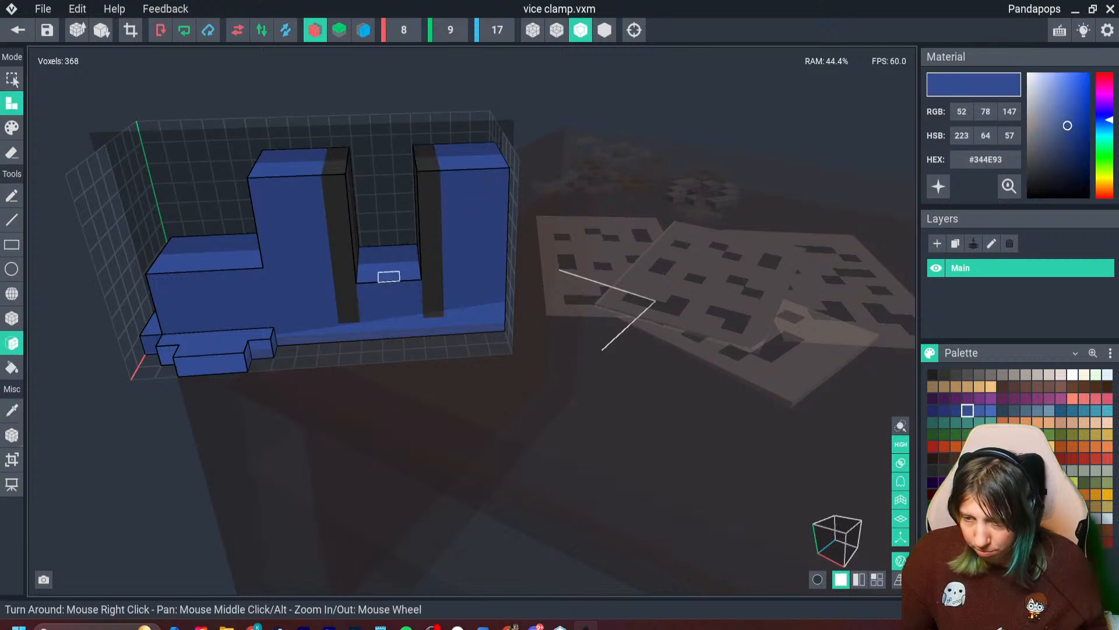
- Erase the bottom voxel layer beneath the jaws and connecting bar with the box tool, leaving the handle end at full depth
{"action": "mouse_move", "coordinate": [326, 275]}
{"action": "right_mouse_down"}
{"action": "mouse_move", "coordinate": [330, 315]}
{"action": "mouse_move", "coordinate": [369, 337]}
{"action": "right_mouse_up"}
{"action": "left_click", "coordinate": [11, 152]}
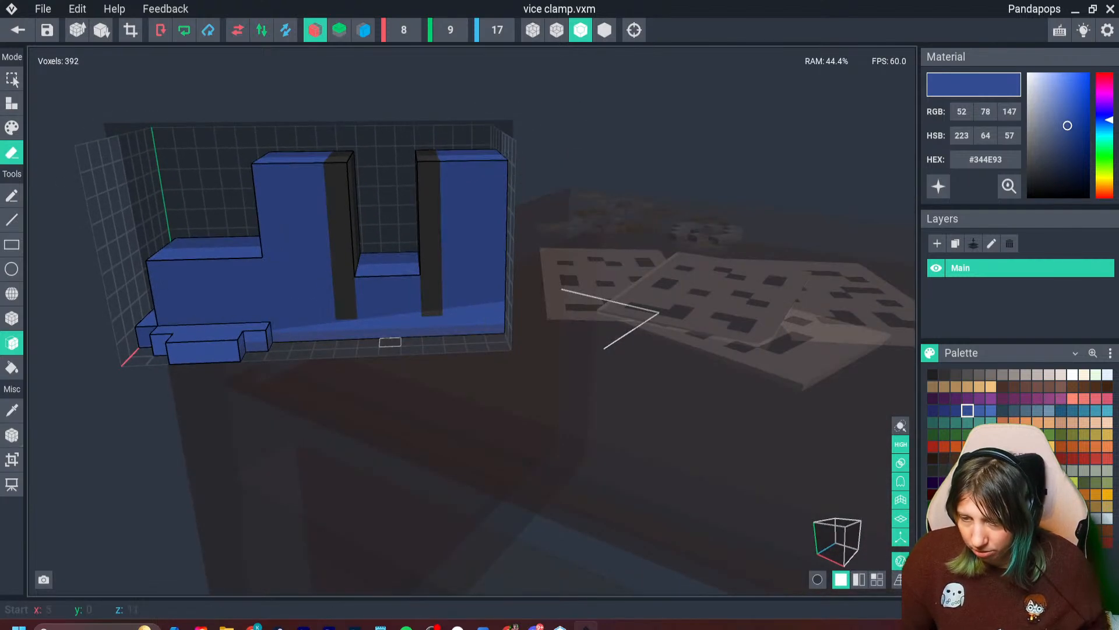
{"action": "left_click", "coordinate": [11, 318]}
{"action": "left_click_drag", "start_coordinate": [303, 331], "coordinate": [325, 308]}
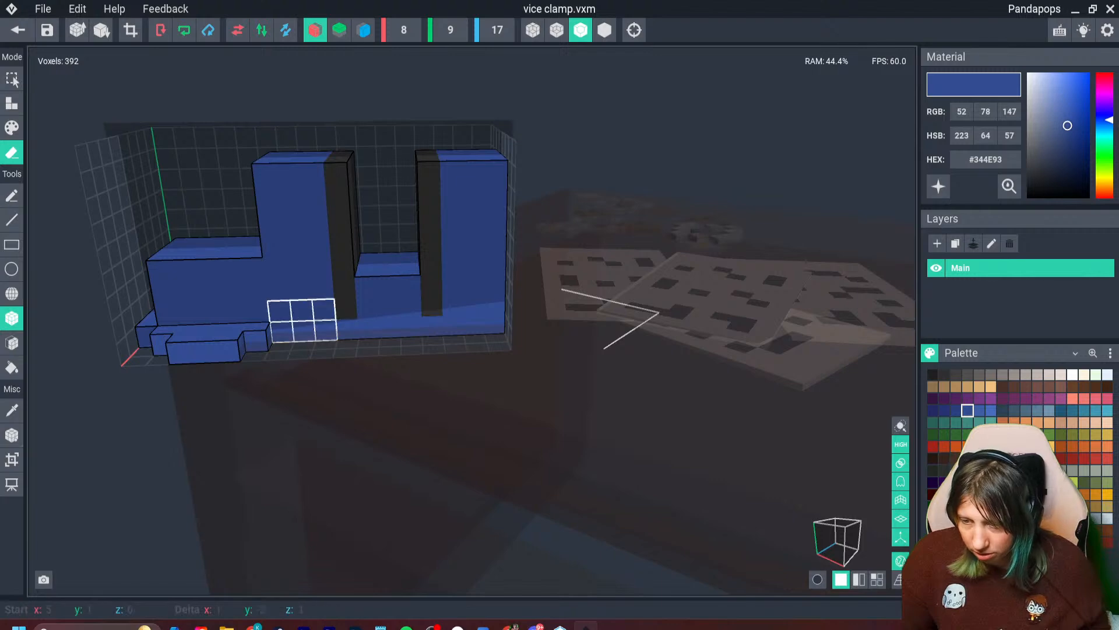
{"action": "left_click_drag", "start_coordinate": [506, 309], "coordinate": [506, 309]}
{"action": "right_click_drag", "start_coordinate": [492, 333], "coordinate": [286, 315]}
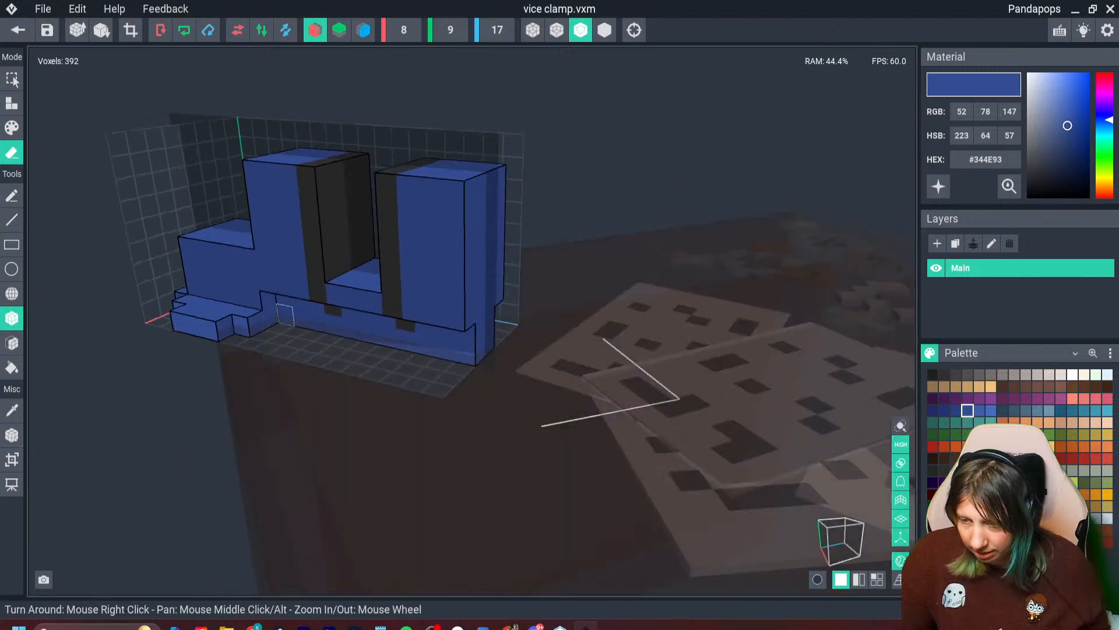
{"action": "left_click_drag", "start_coordinate": [283, 296], "coordinate": [502, 332]}
{"action": "right_click_drag", "start_coordinate": [327, 274], "coordinate": [328, 275]}
{"action": "key", "text": "ctrl+z"}
{"action": "left_click_drag", "start_coordinate": [296, 292], "coordinate": [449, 308]}
{"action": "right_click_drag", "start_coordinate": [327, 275], "coordinate": [328, 275]}
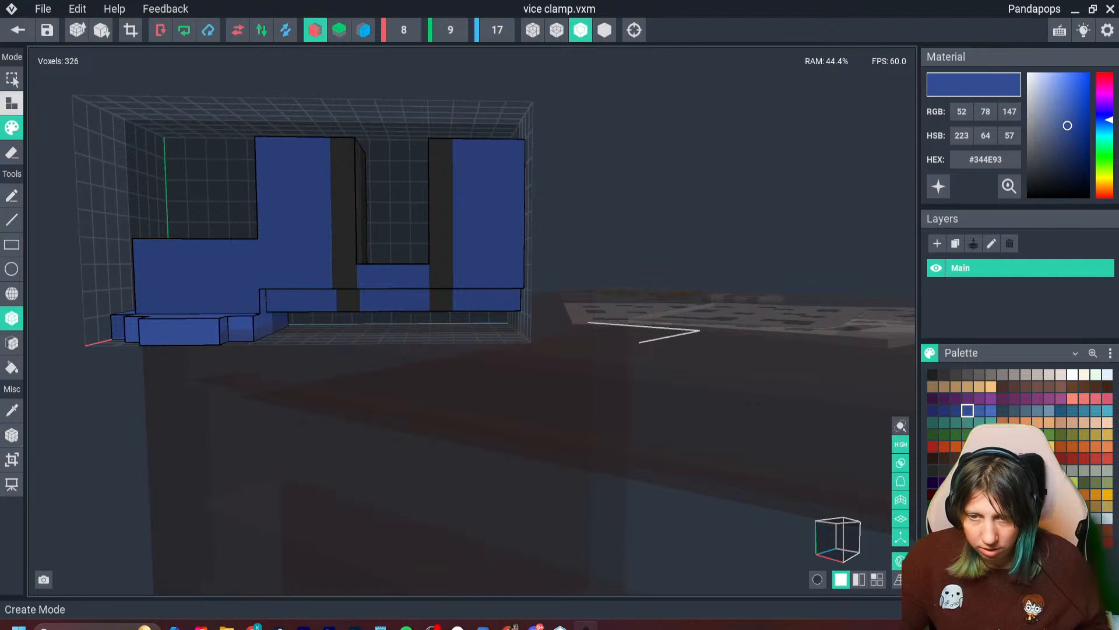
- Paint lighter blue #3F5EA7 highlight patches on the corners and edges of the clamp's jaws and handle block
{"action": "right_click_drag", "start_coordinate": [326, 275], "coordinate": [325, 275]}
{"action": "left_click", "coordinate": [956, 411]}
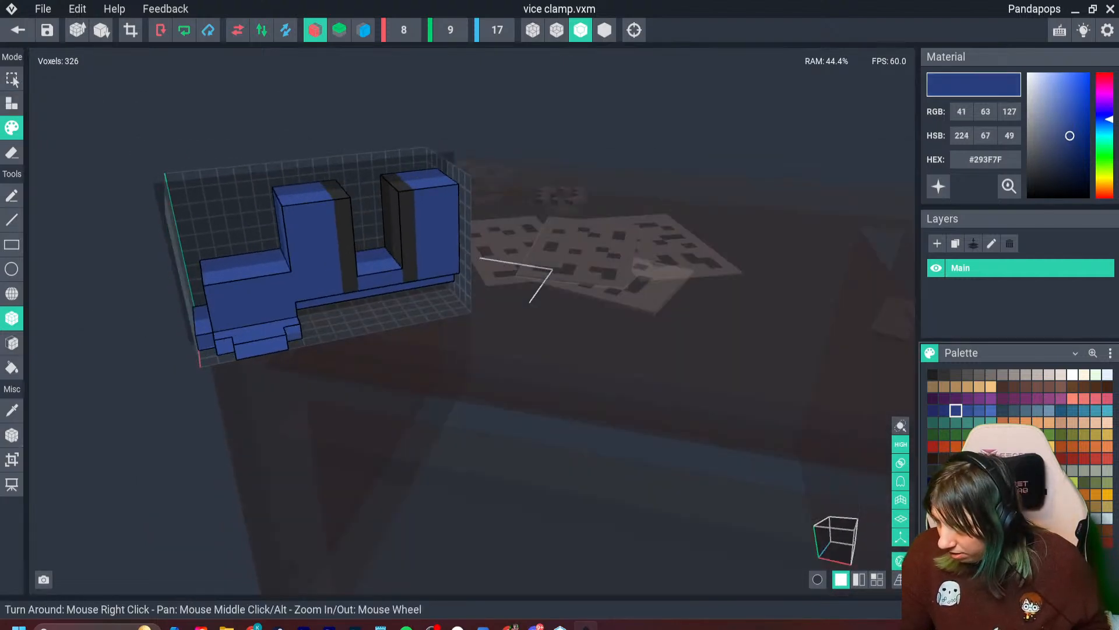
{"action": "left_click", "coordinate": [980, 410]}
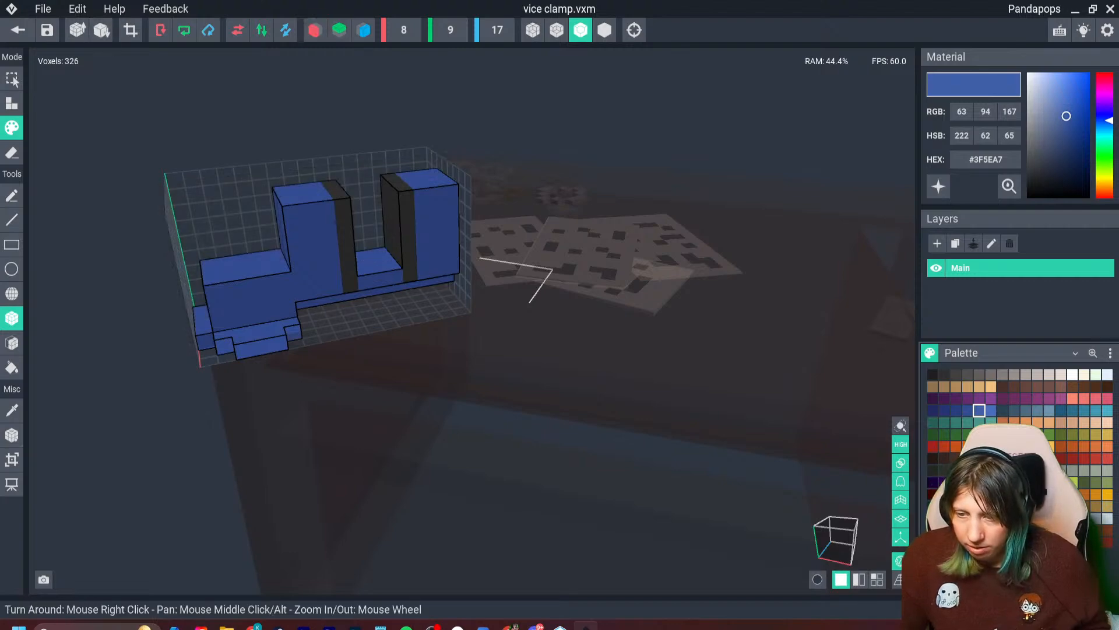
{"action": "right_click_drag", "start_coordinate": [237, 316], "coordinate": [234, 319]}
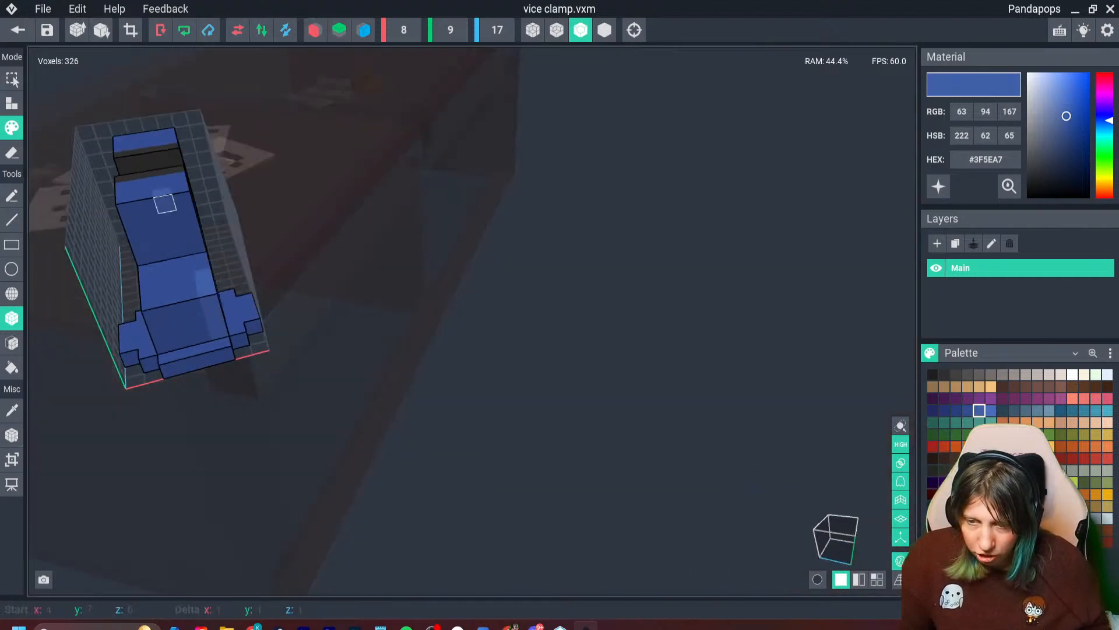
{"action": "right_click_drag", "start_coordinate": [180, 195], "coordinate": [174, 217]}
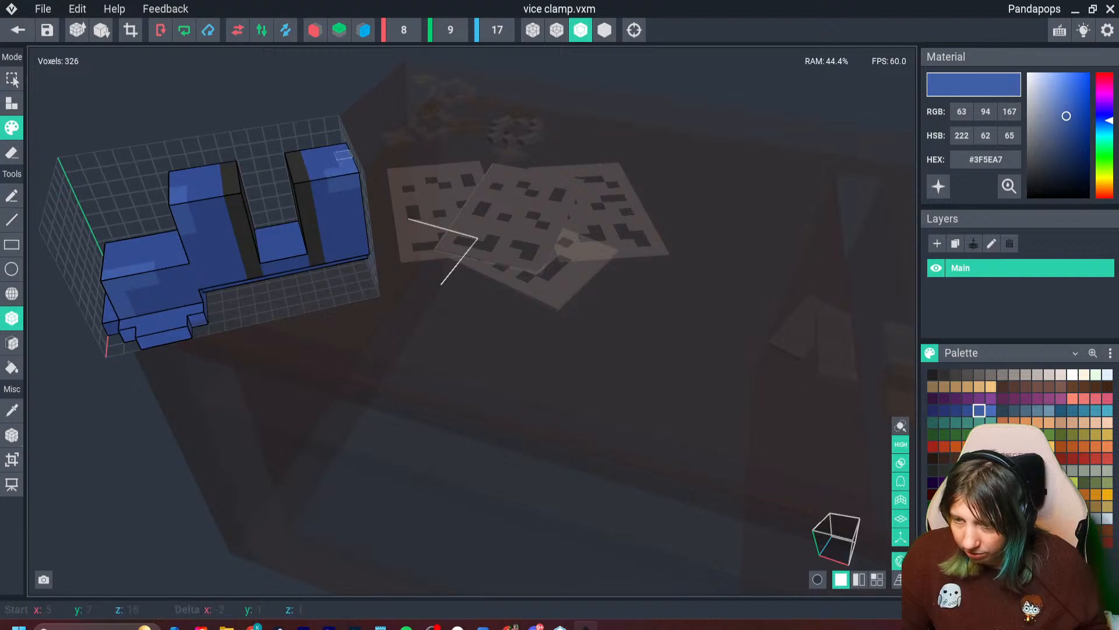
{"action": "right_click_drag", "start_coordinate": [336, 184], "coordinate": [128, 396]}
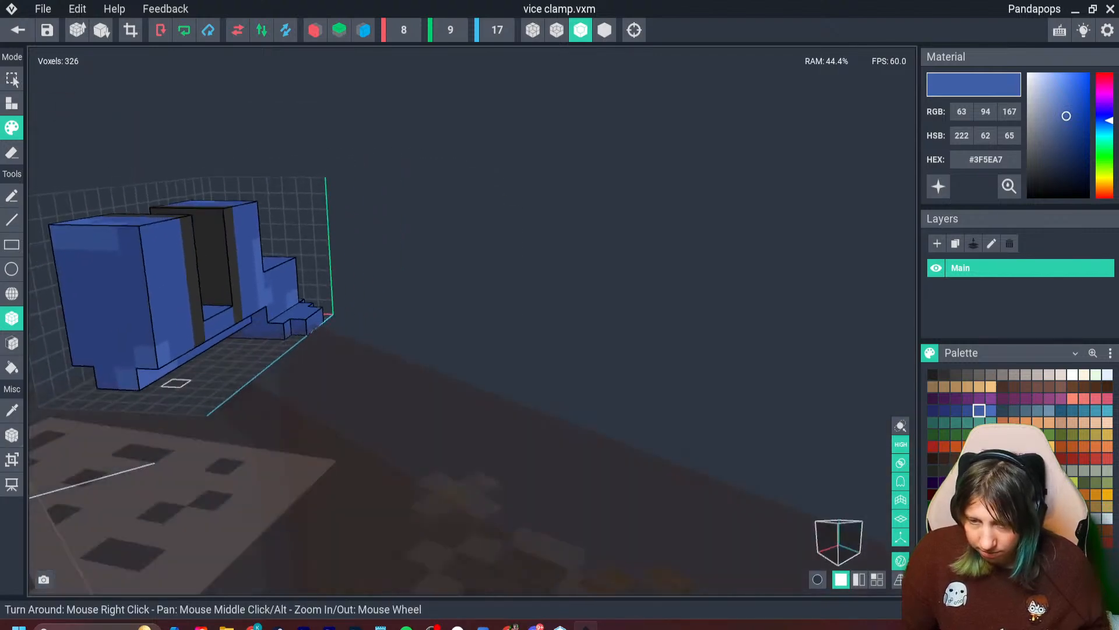
{"action": "right_click_drag", "start_coordinate": [139, 310], "coordinate": [232, 389]}
{"action": "scroll", "coordinate": [232, 389], "scroll_direction": "up", "scroll_amount": 2}
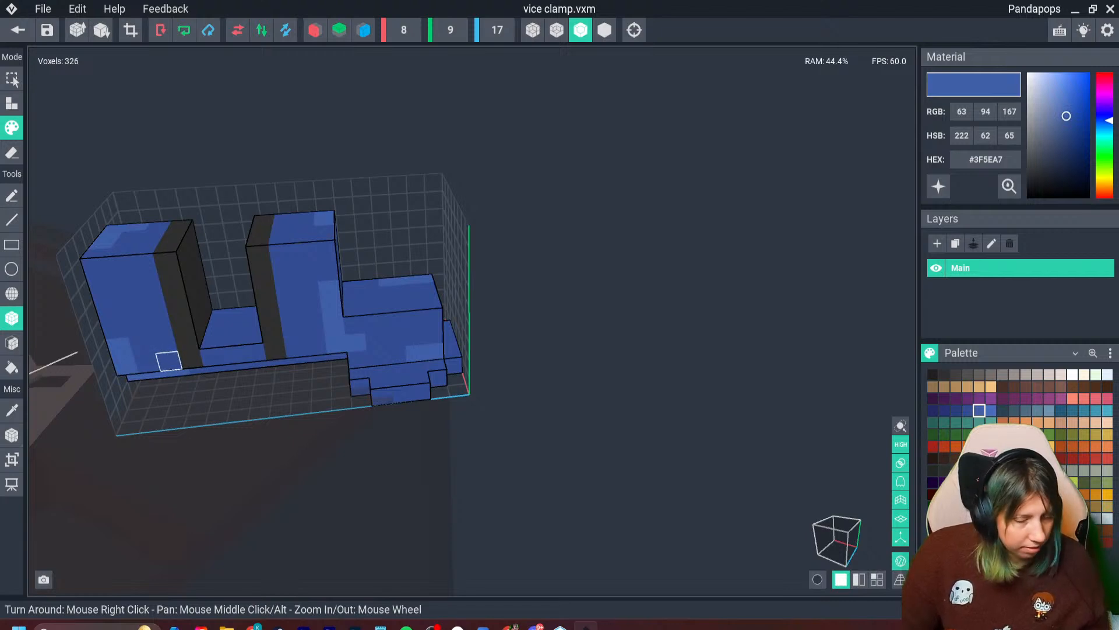
- Paint darker blue #293F7F shading along the recessed lower strip beneath the clamp's jaws
{"action": "right_click_drag", "start_coordinate": [168, 362], "coordinate": [472, 341]}
{"action": "left_click", "coordinate": [189, 358]}
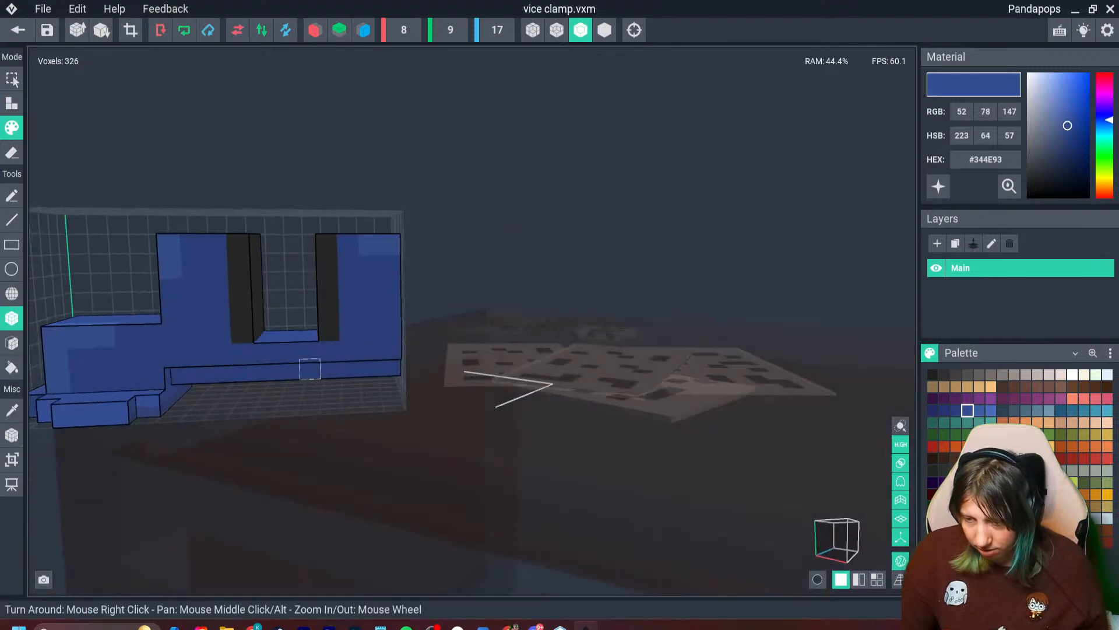
{"action": "scroll", "coordinate": [310, 367], "scroll_direction": "down", "scroll_amount": 2}
{"action": "right_click_drag", "start_coordinate": [264, 365], "coordinate": [301, 366]}
{"action": "key", "text": "i"}
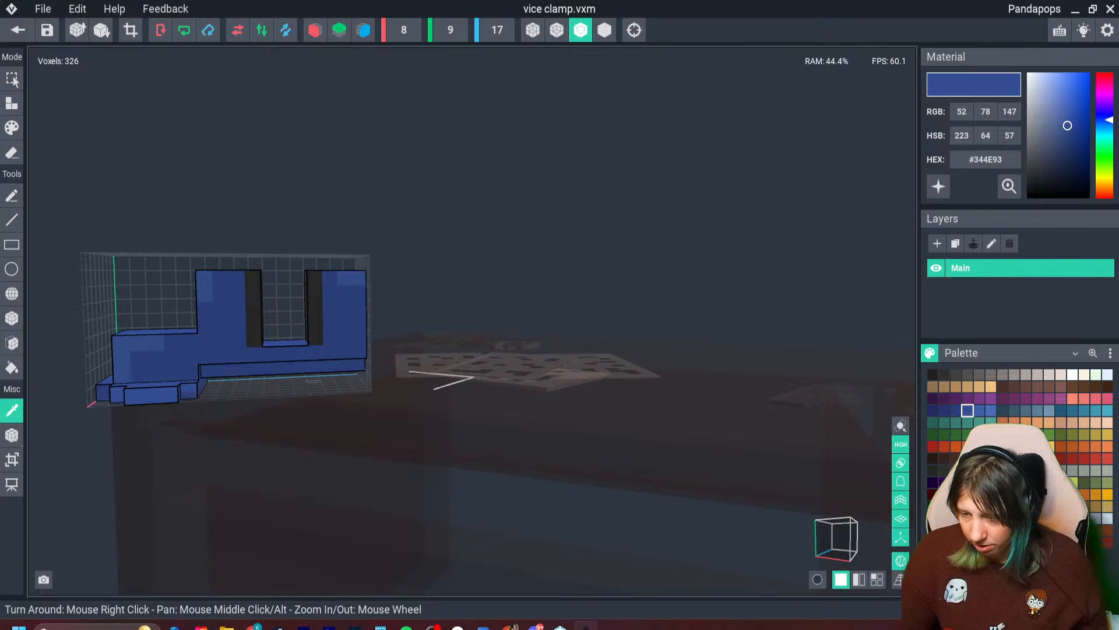
{"action": "left_click", "coordinate": [957, 410]}
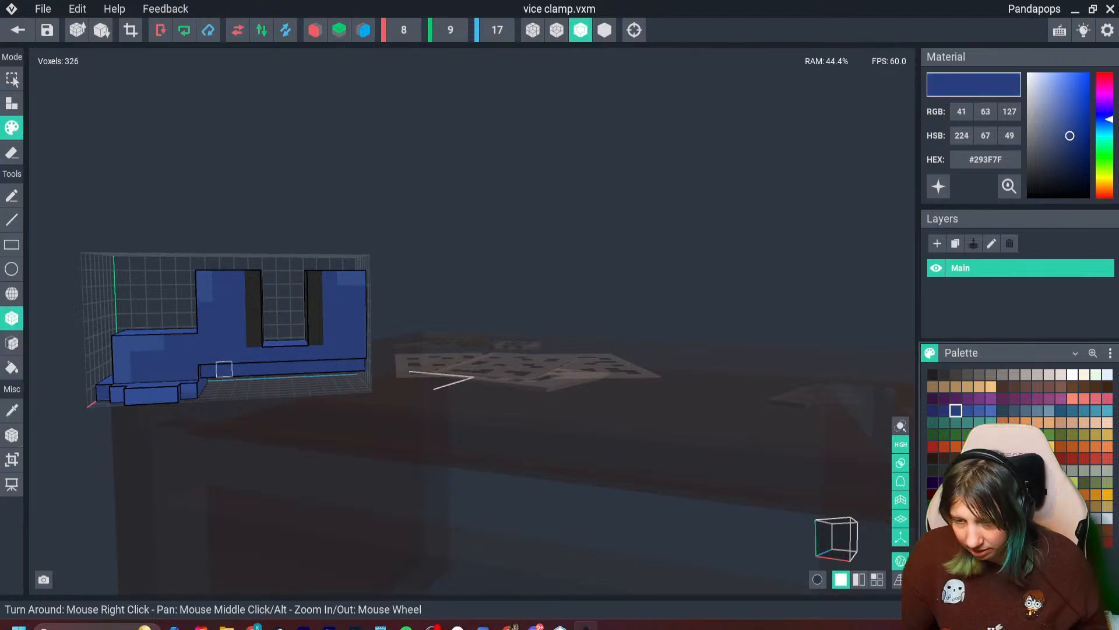
{"action": "left_click_drag", "start_coordinate": [208, 371], "coordinate": [315, 365]}
{"action": "mouse_move", "coordinate": [315, 365]}
{"action": "right_mouse_down"}
{"action": "mouse_move", "coordinate": [172, 347]}
{"action": "mouse_move", "coordinate": [212, 357]}
{"action": "mouse_move", "coordinate": [234, 345]}
{"action": "mouse_move", "coordinate": [263, 371]}
{"action": "right_mouse_up"}
- Save the edited vice clamp model and return to the Day 13 asset scene
{"action": "right_click_drag", "start_coordinate": [394, 231], "coordinate": [291, 193]}
{"action": "left_click", "coordinate": [18, 29]}
{"action": "left_click", "coordinate": [438, 231]}
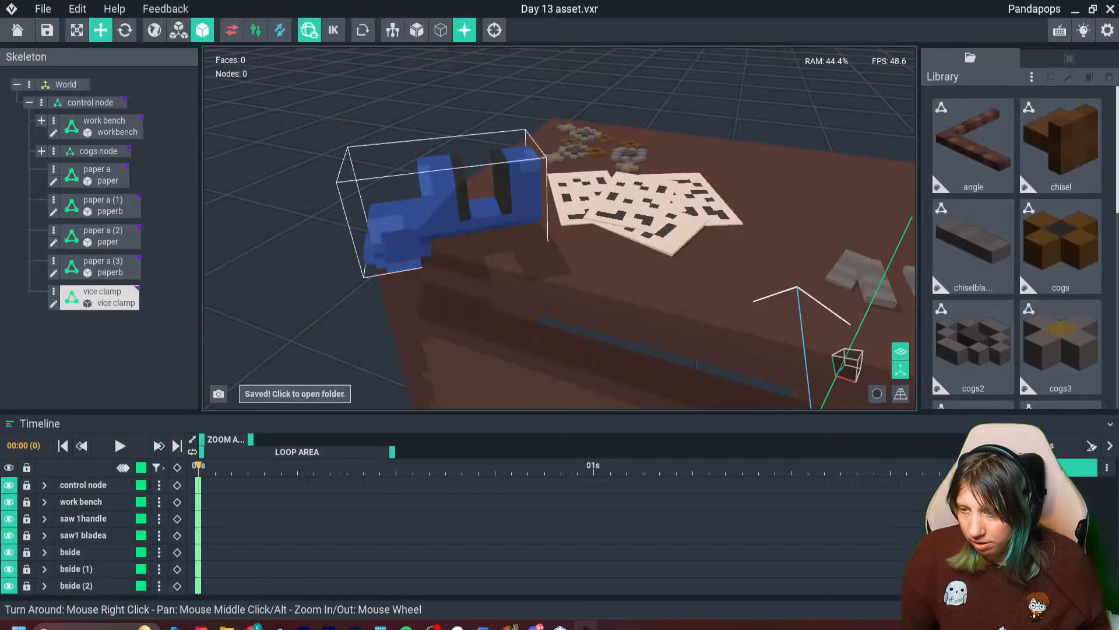
- Open the vice clamp model, erase the voxels at the jaw end of its lower strip, and save it back to the scene
{"action": "right_click_drag", "start_coordinate": [422, 251], "coordinate": [422, 251]}
{"action": "left_click", "coordinate": [421, 252]}
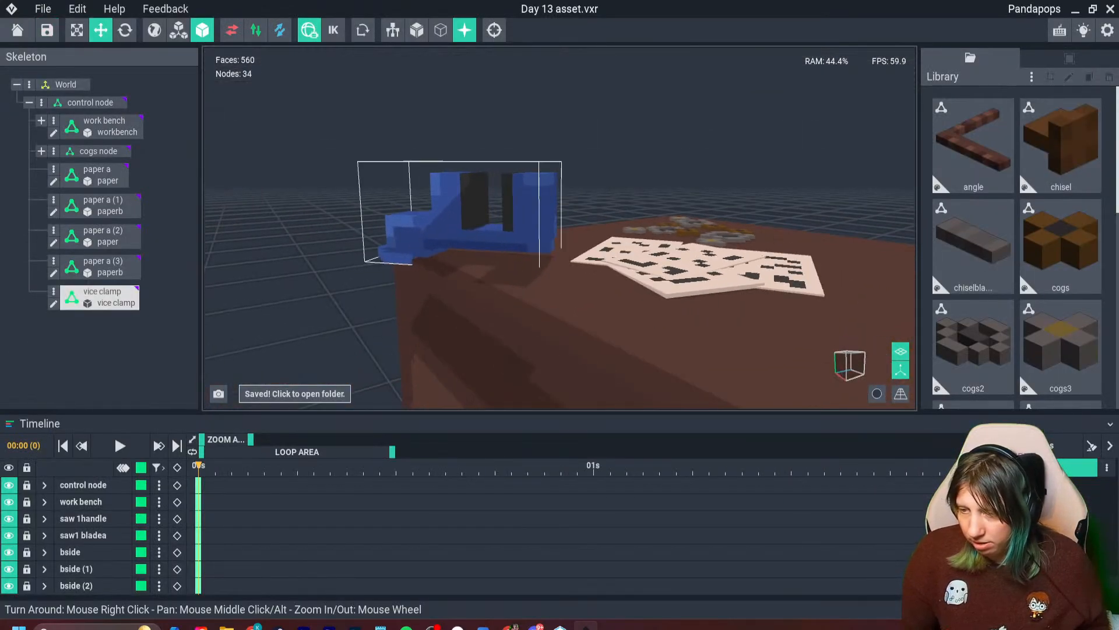
{"action": "double_click", "coordinate": [421, 251]}
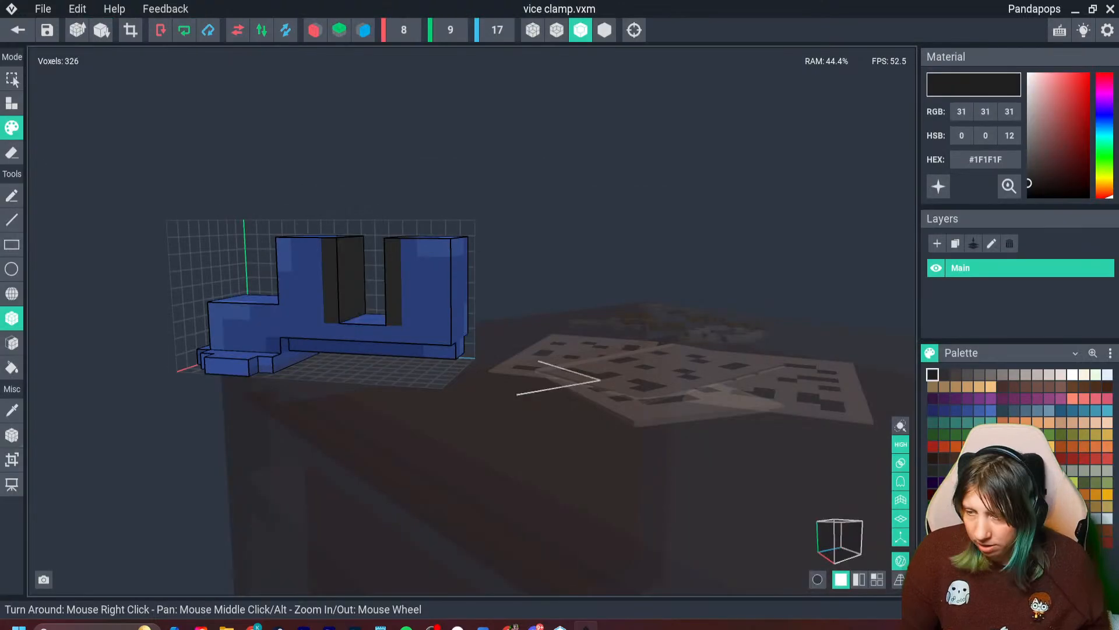
{"action": "right_click_drag", "start_coordinate": [422, 252], "coordinate": [371, 283]}
{"action": "key", "text": "e"}
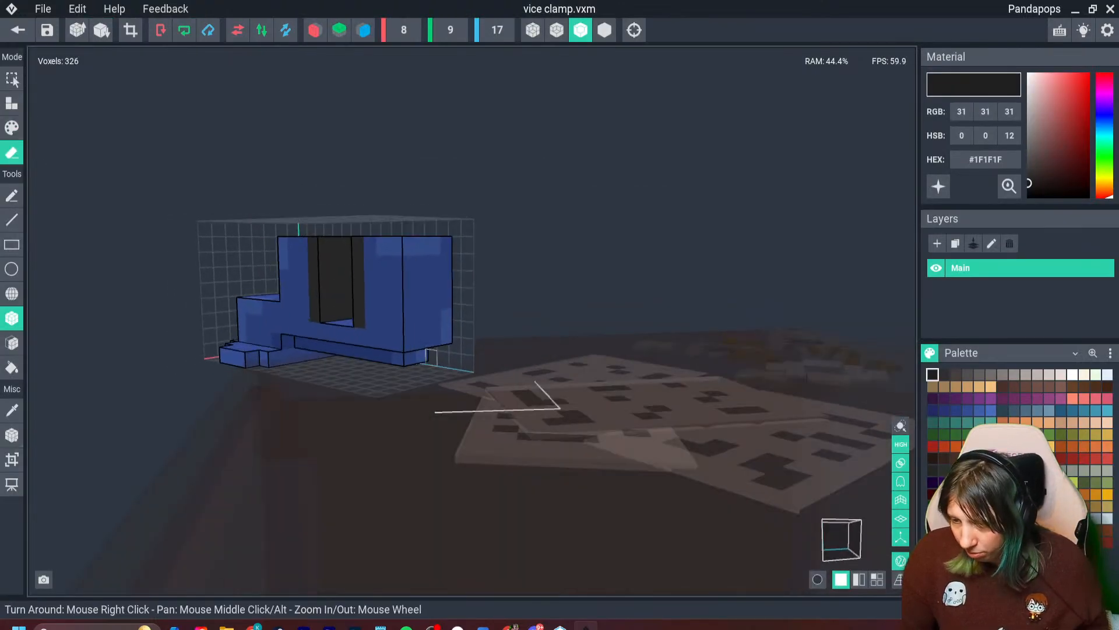
{"action": "mouse_move", "coordinate": [414, 364]}
{"action": "right_mouse_down"}
{"action": "mouse_move", "coordinate": [309, 287]}
{"action": "mouse_move", "coordinate": [427, 349]}
{"action": "mouse_move", "coordinate": [452, 345]}
{"action": "mouse_move", "coordinate": [429, 350]}
{"action": "right_mouse_up"}
{"action": "left_click", "coordinate": [408, 352]}
{"action": "left_click", "coordinate": [440, 345]}
{"action": "left_click", "coordinate": [430, 350]}
{"action": "right_click_drag", "start_coordinate": [430, 350], "coordinate": [436, 342]}
{"action": "left_click", "coordinate": [436, 340]}
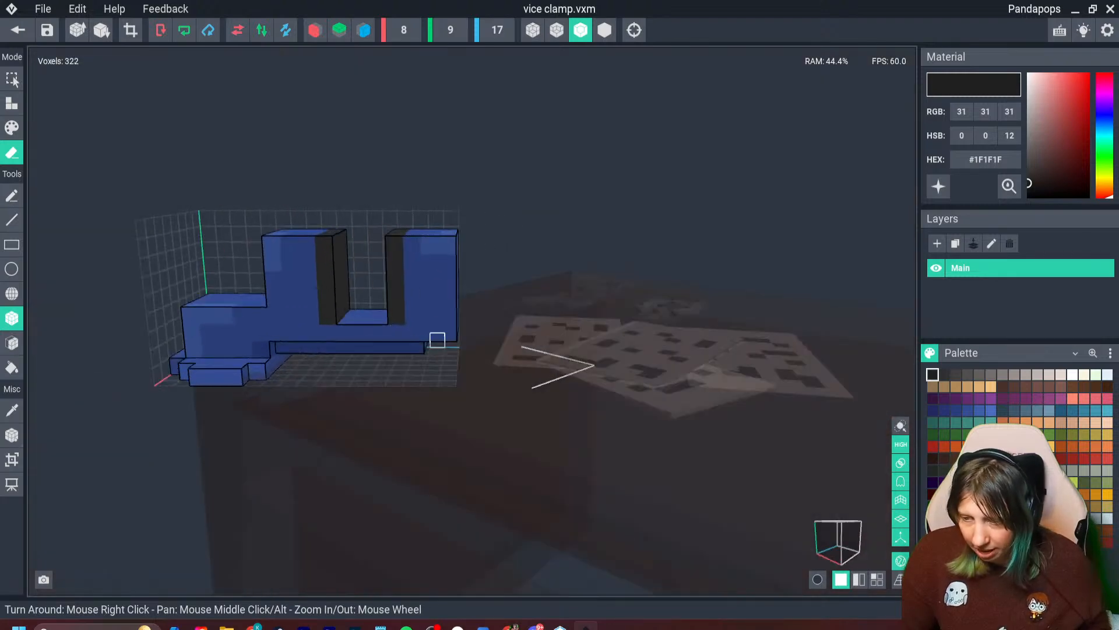
{"action": "left_click", "coordinate": [17, 30]}
{"action": "left_click", "coordinate": [437, 230]}
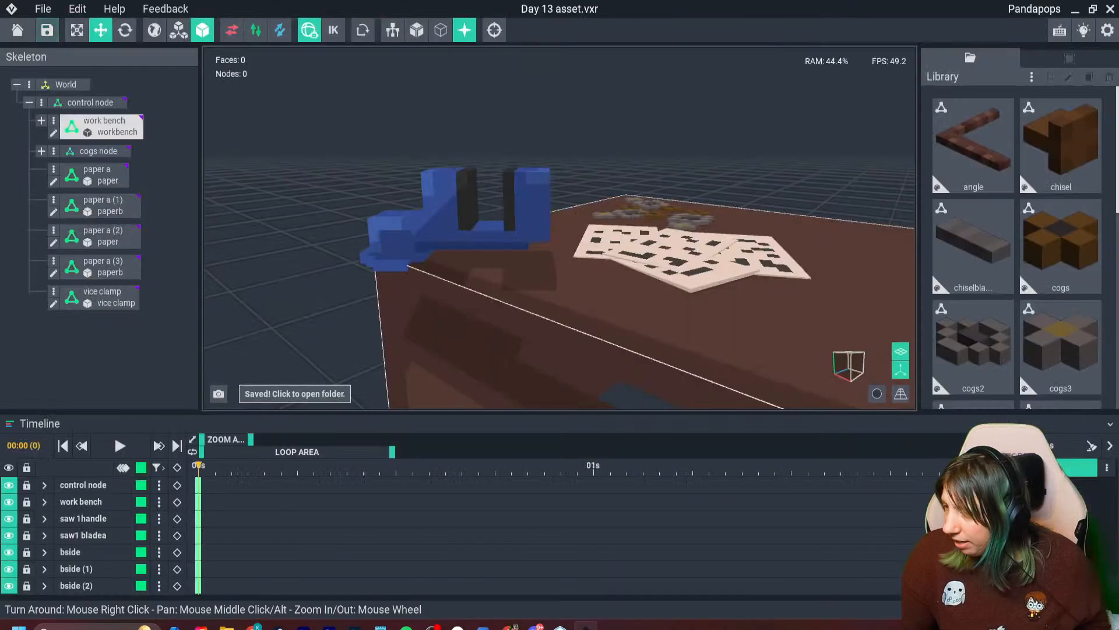
- Create a new library model named "vice thingy"
{"action": "left_click", "coordinate": [1032, 75]}
{"action": "left_click", "coordinate": [961, 91]}
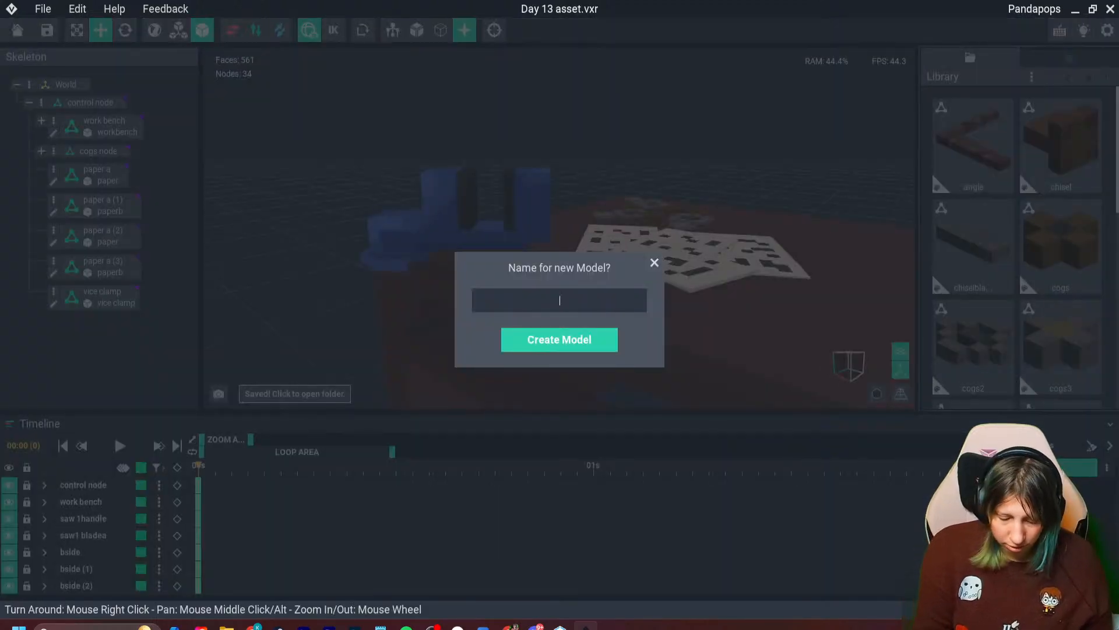
{"action": "type", "text": "vice thingy"}
{"action": "key", "text": "Return"}
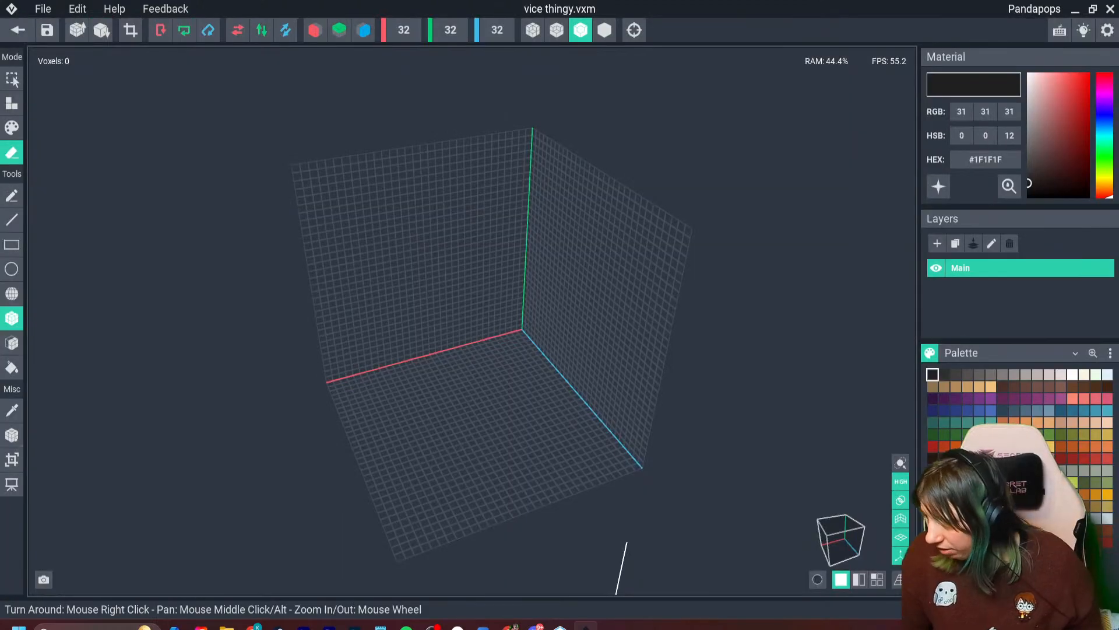
- Build a vertical bar five voxels tall in grey #918987, paint one upper voxel #ADA4A3, and save the model
{"action": "left_click", "coordinate": [1026, 518]}
{"action": "right_click_drag", "start_coordinate": [556, 382], "coordinate": [465, 309]}
{"action": "left_click", "coordinate": [12, 103]}
{"action": "scroll", "coordinate": [463, 286], "scroll_direction": "up", "scroll_amount": 5}
{"action": "left_click_drag", "start_coordinate": [460, 263], "coordinate": [462, 293]}
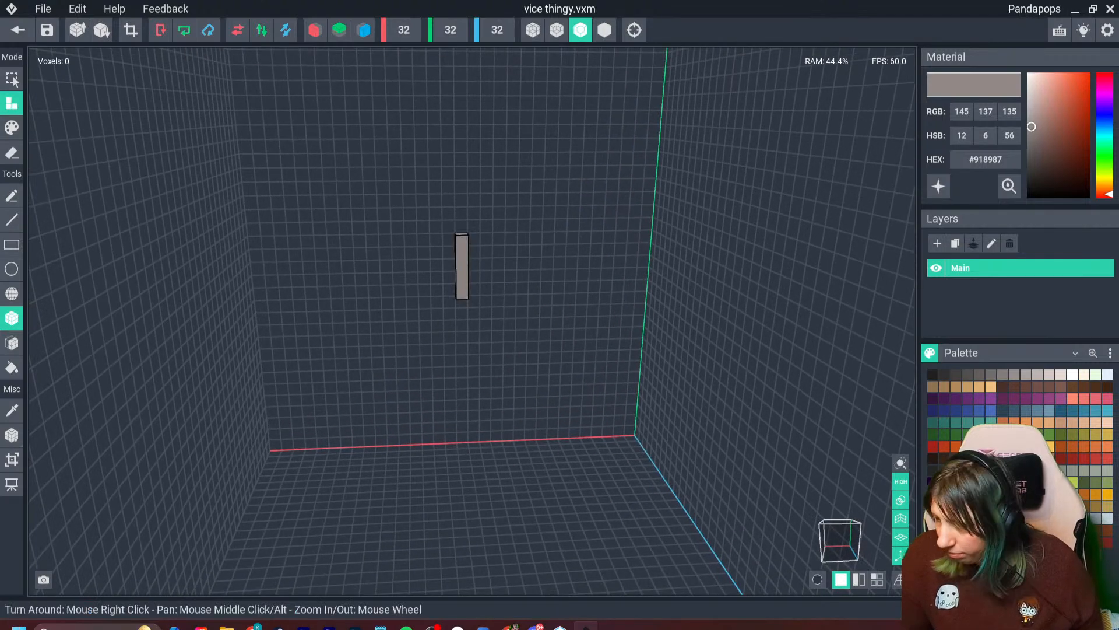
{"action": "left_click", "coordinate": [12, 128]}
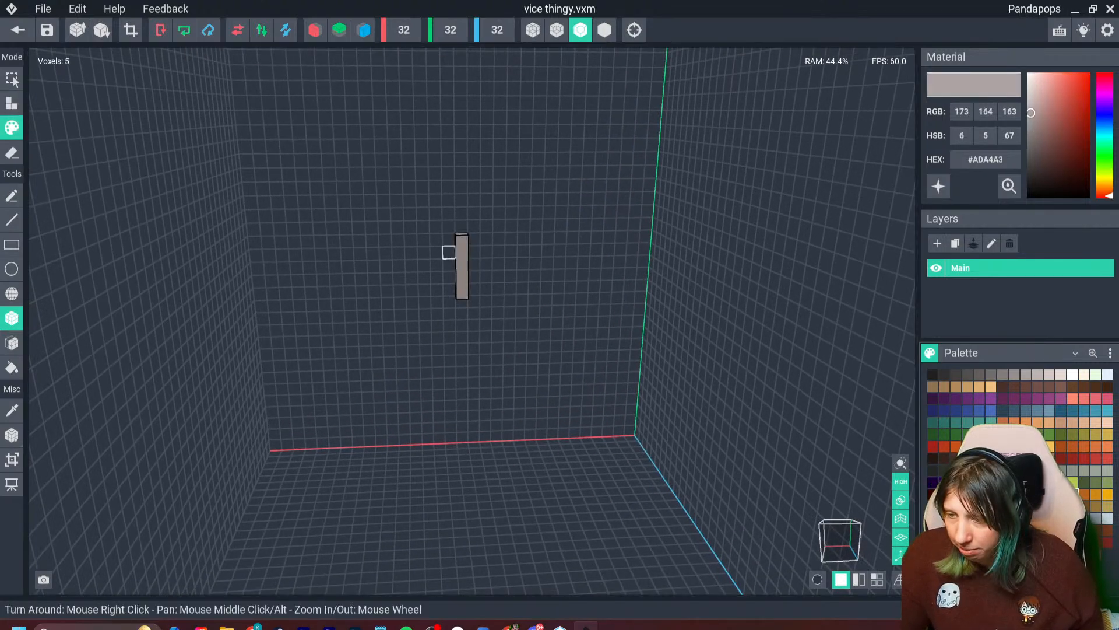
{"action": "left_click", "coordinate": [462, 253]}
{"action": "left_click", "coordinate": [18, 30]}
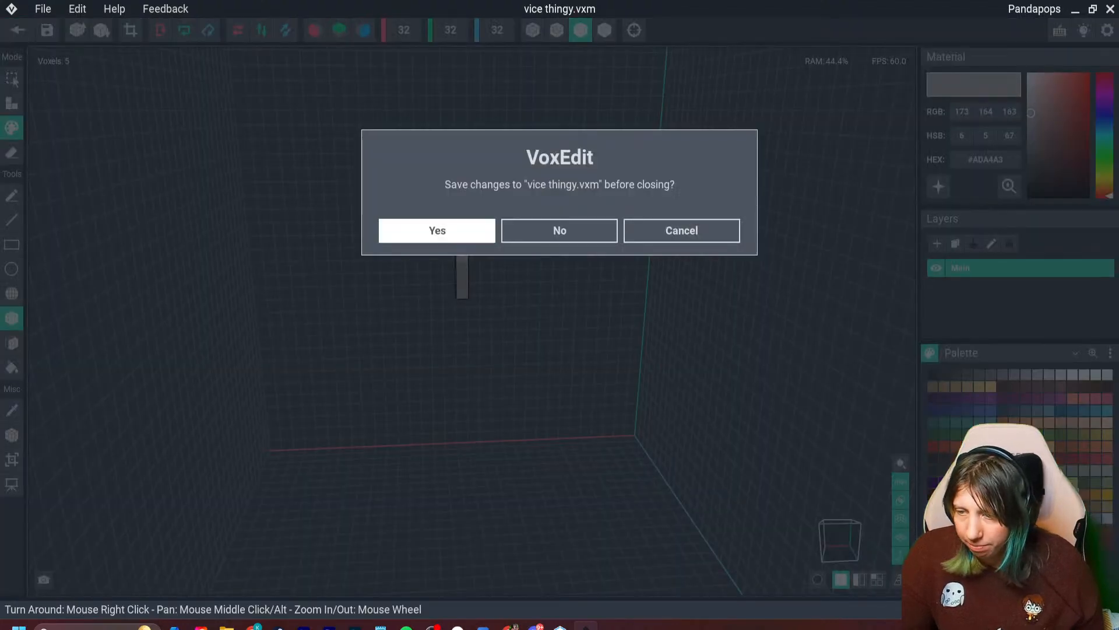
{"action": "left_click", "coordinate": [437, 230]}
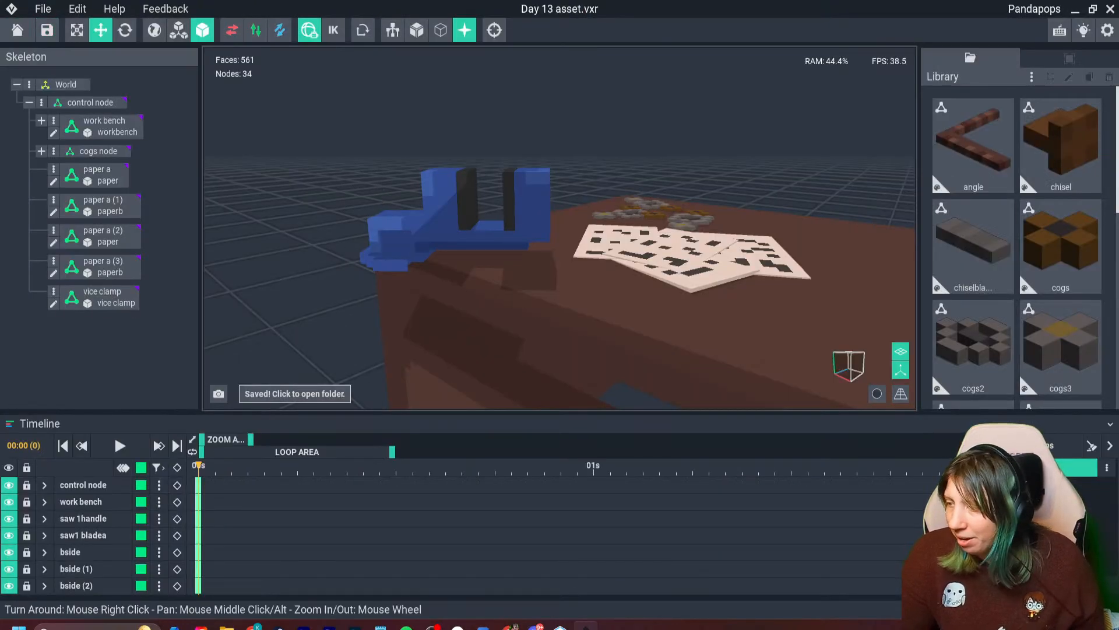
- Reopen the vice thingy model, fit its volume to 1×5×1, set its pivot to the center, and save it
{"action": "double_click", "coordinate": [974, 350]}
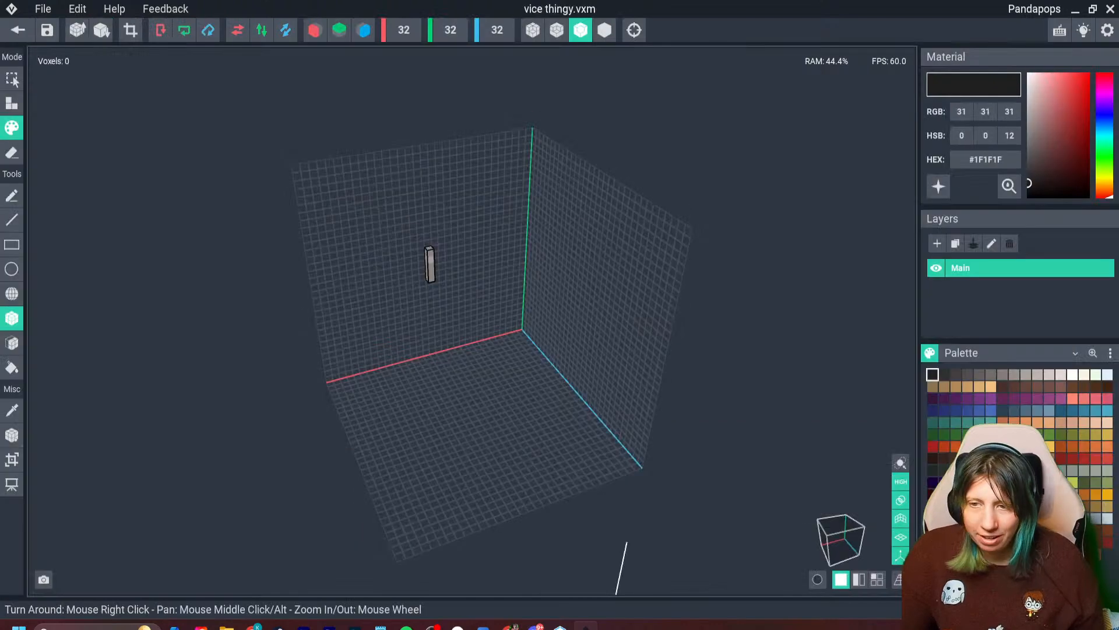
{"action": "left_click", "coordinate": [12, 435]}
{"action": "right_click", "coordinate": [13, 435]}
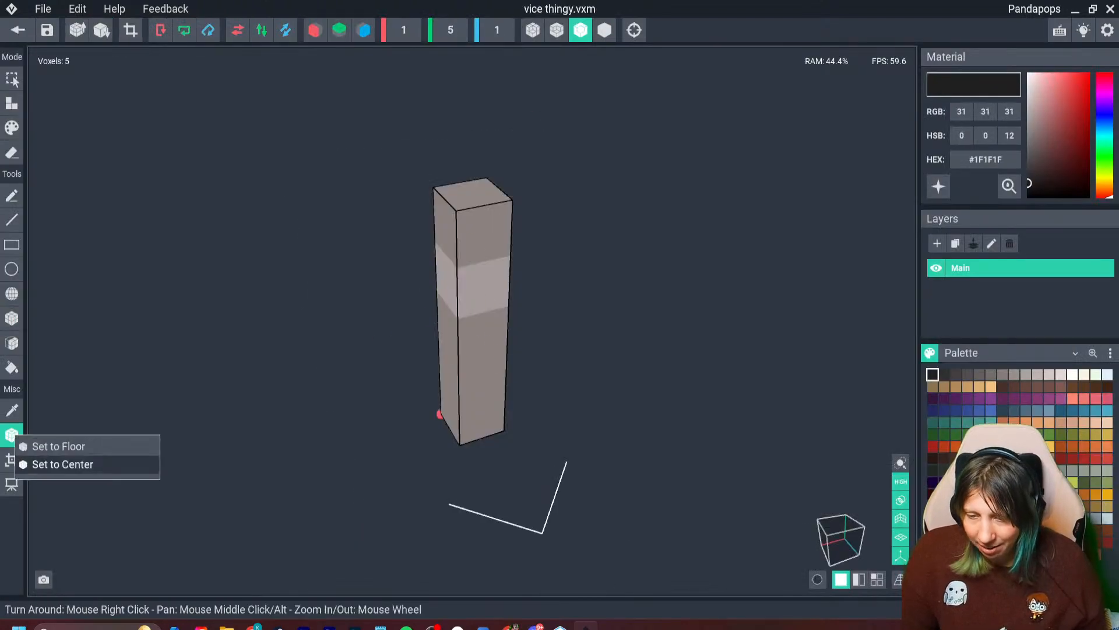
{"action": "left_click", "coordinate": [58, 464]}
{"action": "left_click", "coordinate": [18, 30]}
{"action": "key", "text": "Return"}
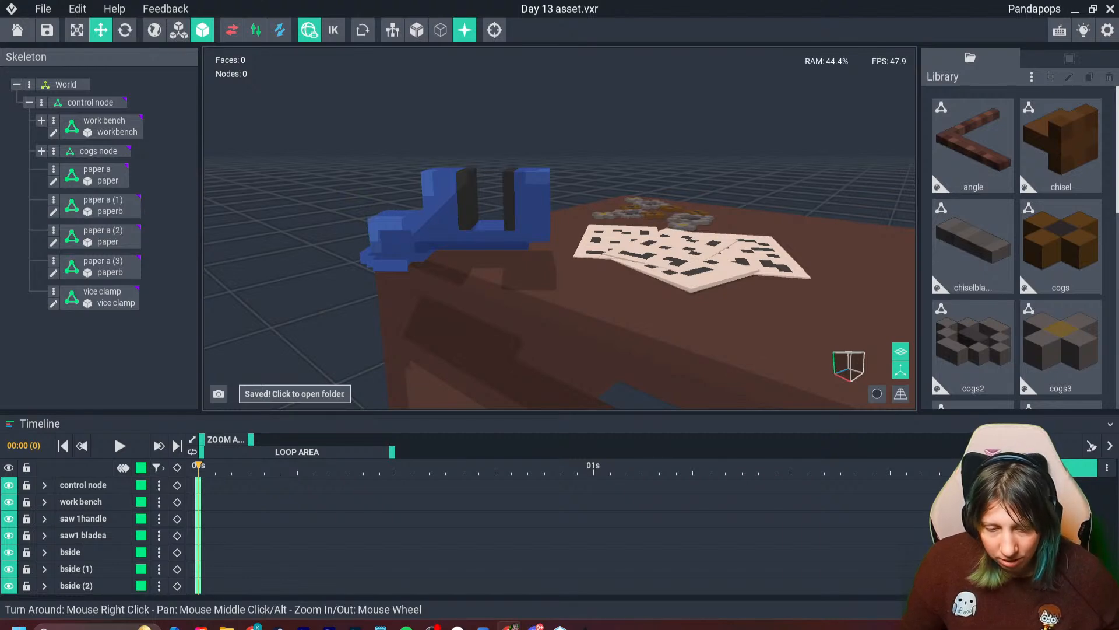
- Rotate the vice clamp so its jaws point out over the workbench's front edge, and shift it outward
{"action": "right_click_drag", "start_coordinate": [399, 241], "coordinate": [454, 292]}
{"action": "left_click", "coordinate": [402, 239]}
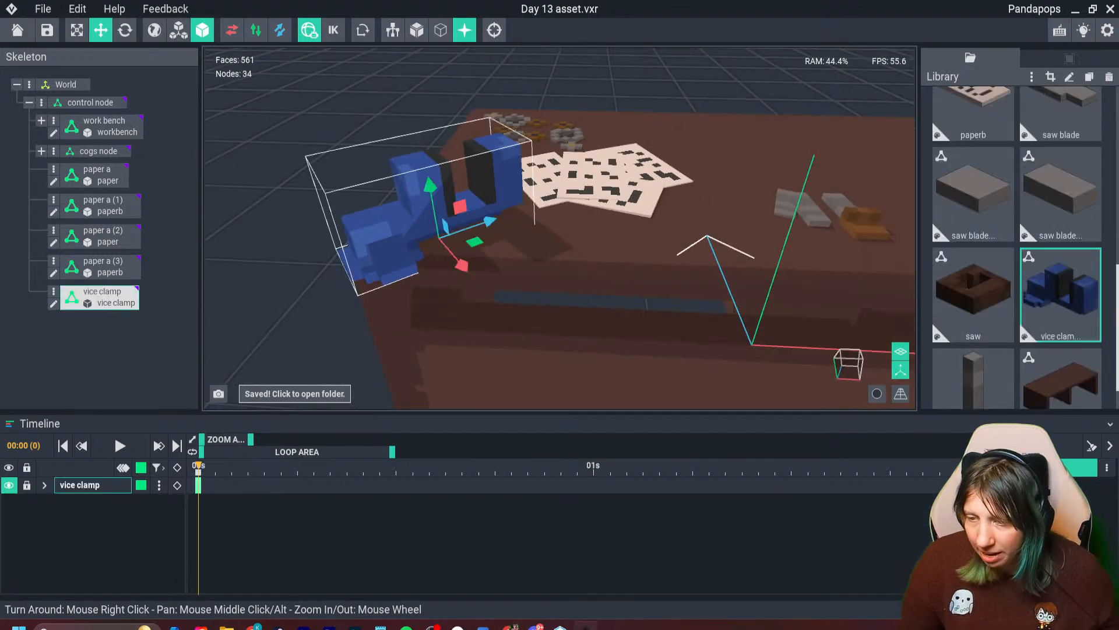
{"action": "left_click", "coordinate": [124, 30]}
{"action": "left_click_drag", "start_coordinate": [448, 269], "coordinate": [393, 242]}
{"action": "left_click", "coordinate": [101, 30]}
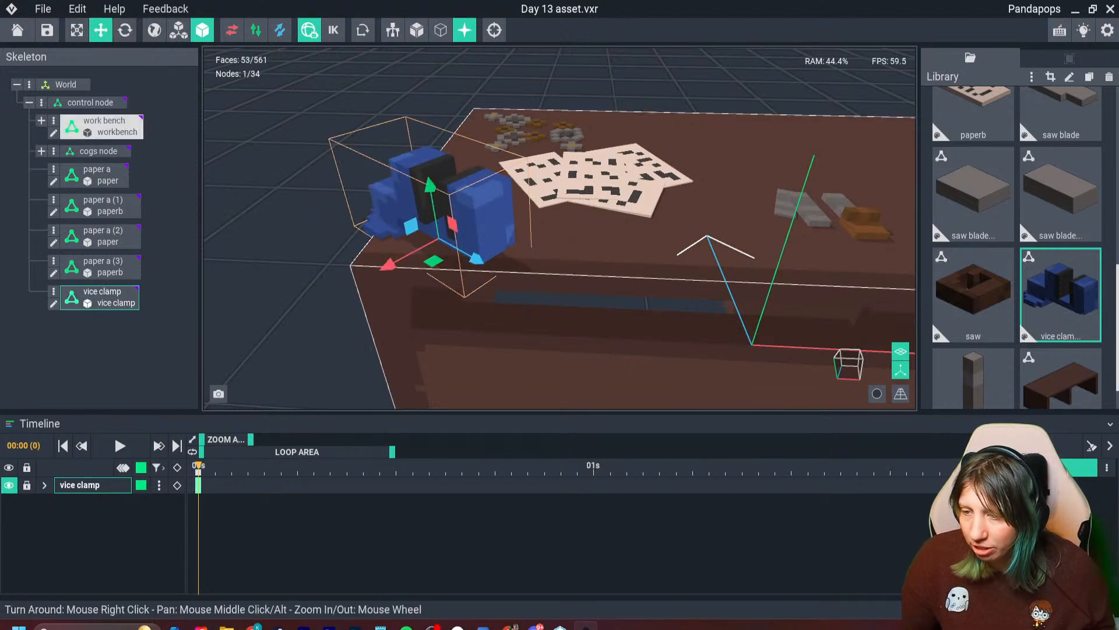
{"action": "left_click_drag", "start_coordinate": [475, 257], "coordinate": [381, 299]}
{"action": "right_click_drag", "start_coordinate": [402, 333], "coordinate": [489, 292]}
{"action": "left_click_drag", "start_coordinate": [506, 246], "coordinate": [505, 245]}
- Adjust the vice clamp's rotation and reposition it at the workbench's front corner
{"action": "left_click", "coordinate": [125, 30]}
{"action": "right_click_drag", "start_coordinate": [385, 303], "coordinate": [402, 355]}
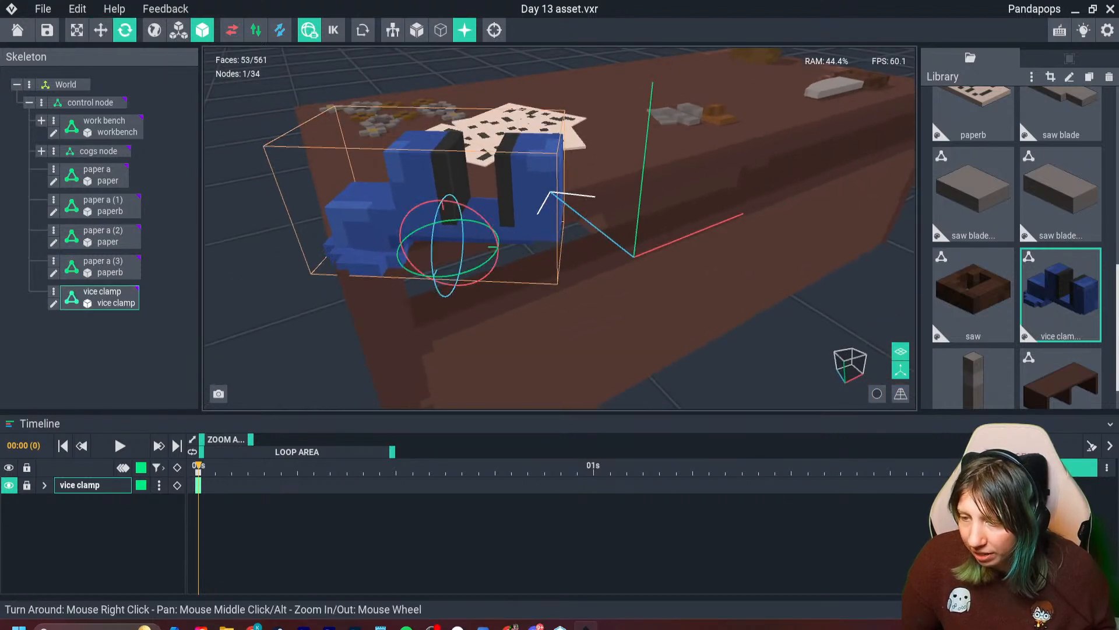
{"action": "left_click_drag", "start_coordinate": [494, 256], "coordinate": [516, 266]}
{"action": "left_click", "coordinate": [101, 30]}
{"action": "left_click_drag", "start_coordinate": [431, 285], "coordinate": [406, 298]}
{"action": "left_click_drag", "start_coordinate": [496, 279], "coordinate": [486, 277]}
{"action": "right_click_drag", "start_coordinate": [489, 282], "coordinate": [508, 245]}
{"action": "scroll", "coordinate": [450, 292], "scroll_direction": "up", "scroll_amount": 2}
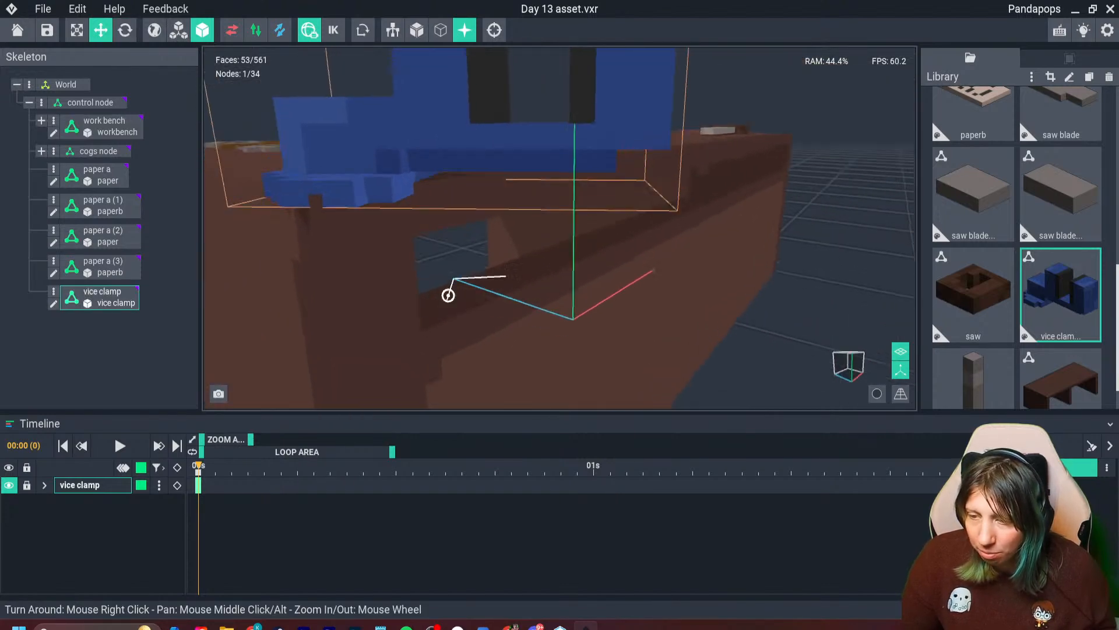
- Fine-tune the vice clamp's height and horizontal position so its handle end rests on the bench corner and its jaws overhang
{"action": "right_click_drag", "start_coordinate": [449, 294], "coordinate": [455, 338]}
{"action": "left_click_drag", "start_coordinate": [514, 261], "coordinate": [497, 260]}
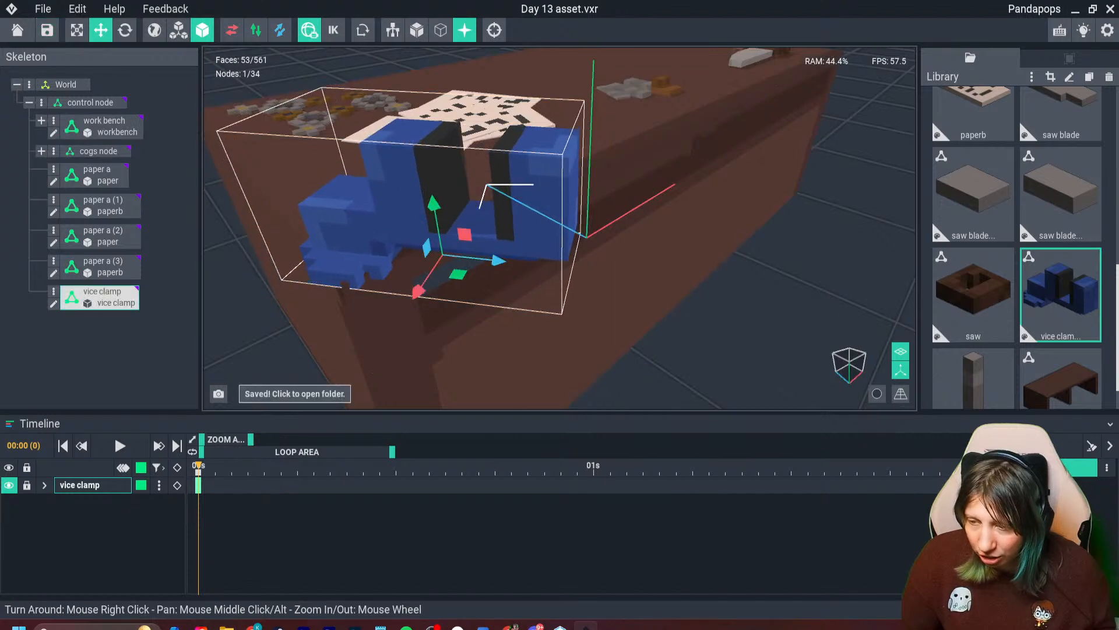
{"action": "left_click_drag", "start_coordinate": [432, 203], "coordinate": [432, 212]}
{"action": "left_click_drag", "start_coordinate": [417, 298], "coordinate": [416, 300]}
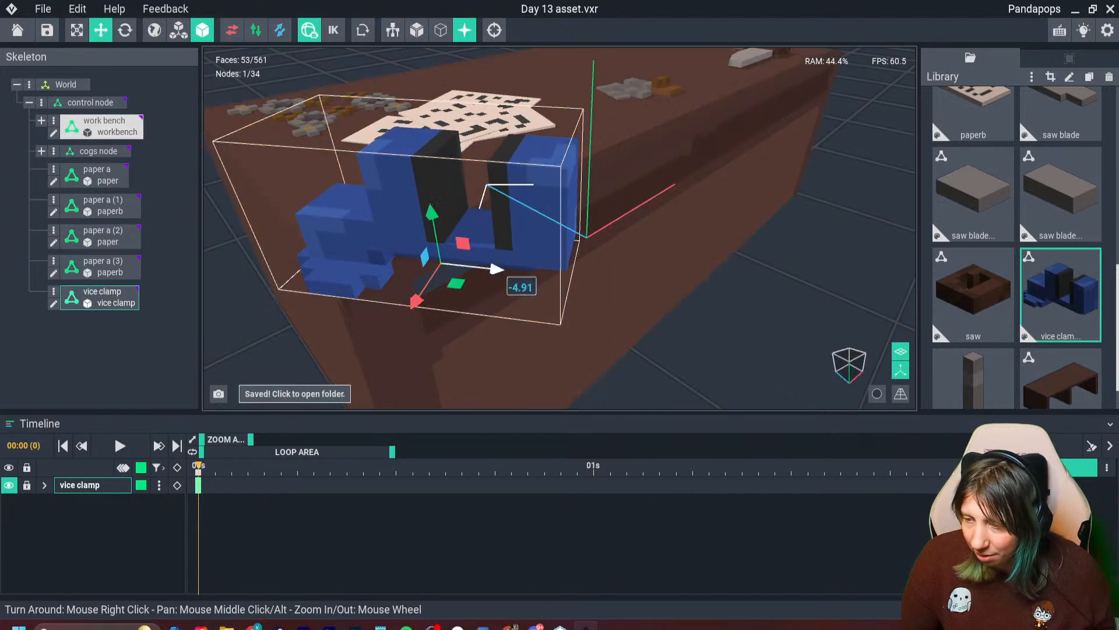
{"action": "left_click_drag", "start_coordinate": [494, 268], "coordinate": [504, 271]}
{"action": "right_click_drag", "start_coordinate": [522, 306], "coordinate": [458, 295]}
{"action": "scroll", "coordinate": [469, 291], "scroll_direction": "down", "scroll_amount": 2}
{"action": "left_click_drag", "start_coordinate": [436, 185], "coordinate": [437, 182]}
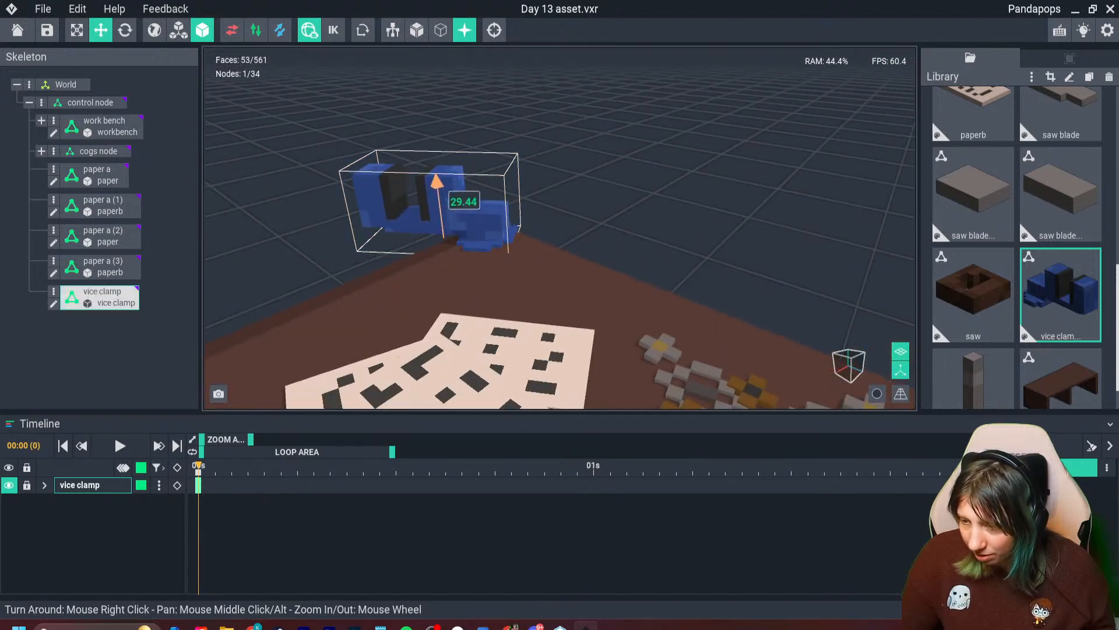
{"action": "right_click_drag", "start_coordinate": [470, 240], "coordinate": [528, 233]}
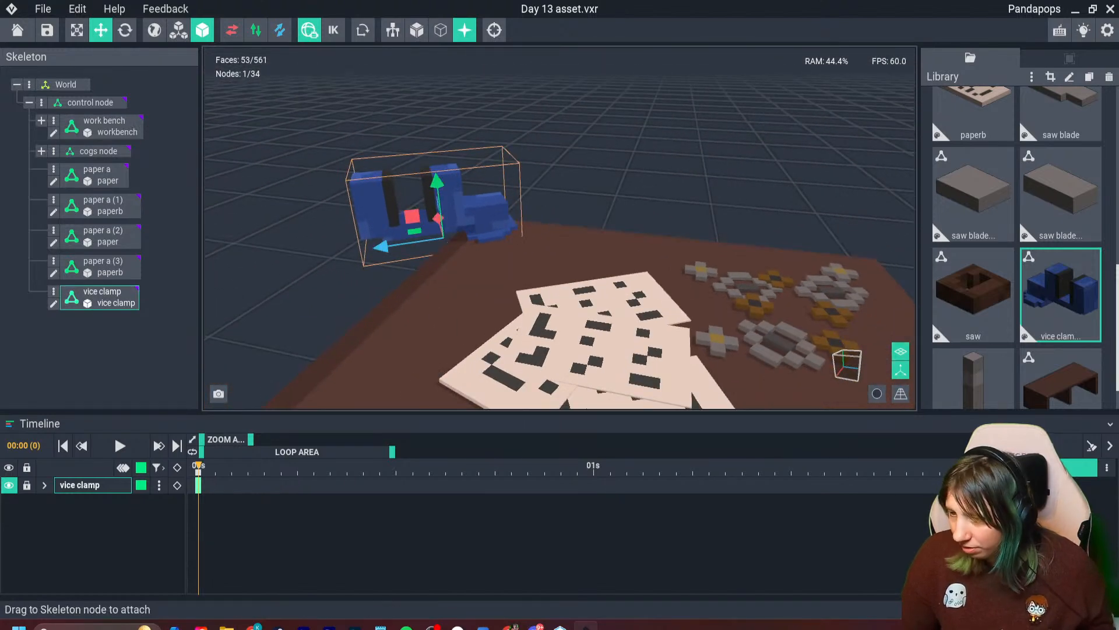
- Create a child node named "metal" under the vice clamp and attach the vice thingy model to it
{"action": "left_click", "coordinate": [54, 291]}
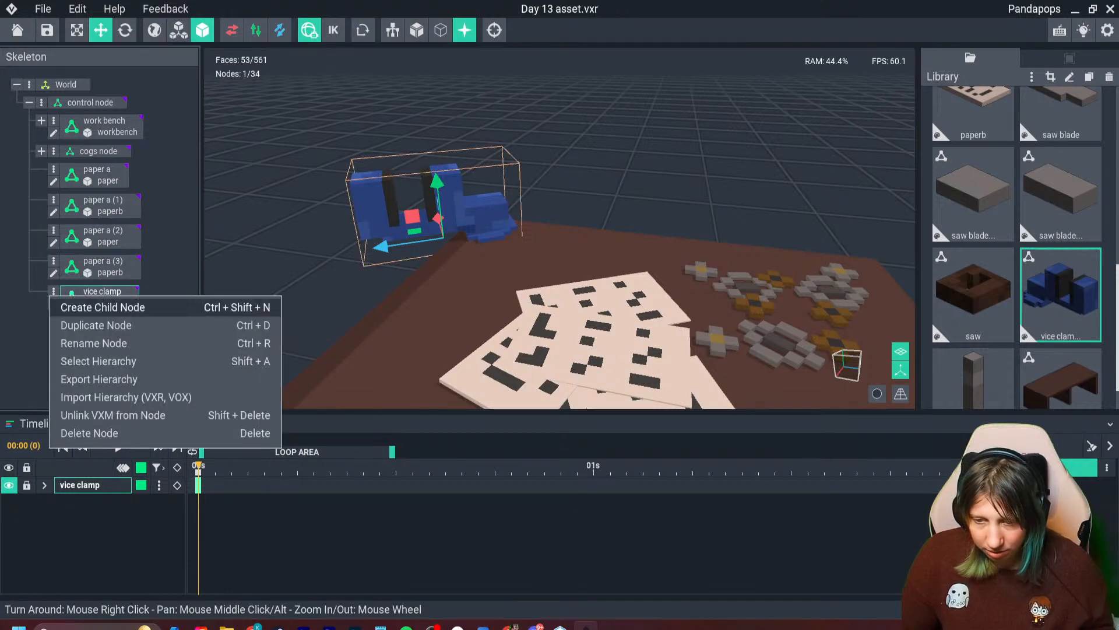
{"action": "left_click", "coordinate": [87, 307]}
{"action": "type", "text": "metal"}
{"action": "key", "text": "Return"}
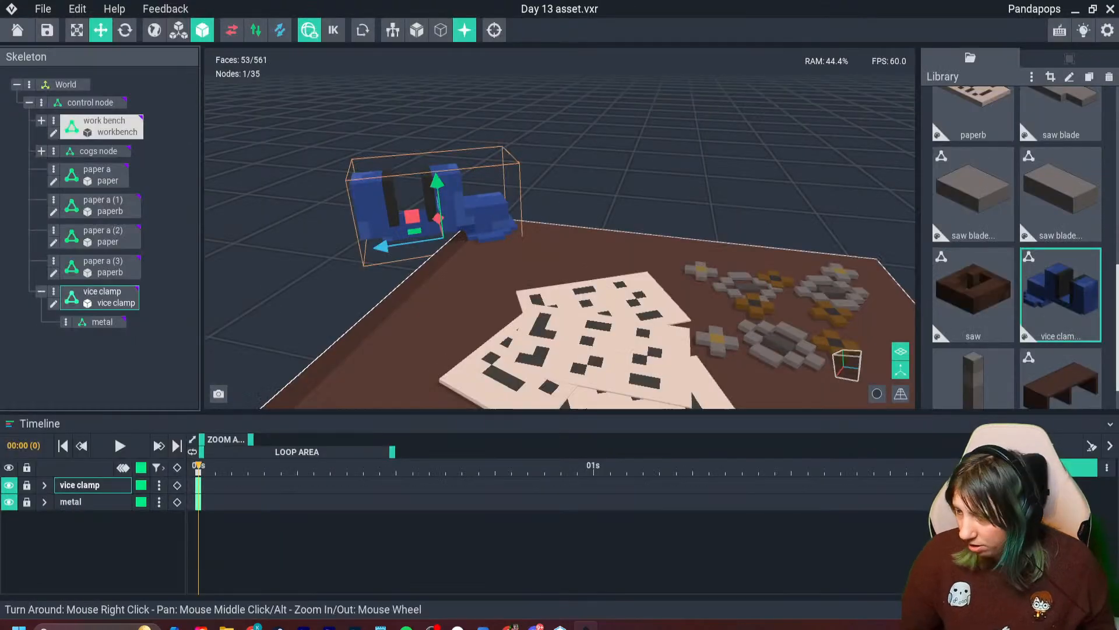
{"action": "scroll", "coordinate": [974, 362], "scroll_direction": "down", "scroll_amount": 1}
{"action": "left_click_drag", "start_coordinate": [974, 360], "coordinate": [102, 322]}
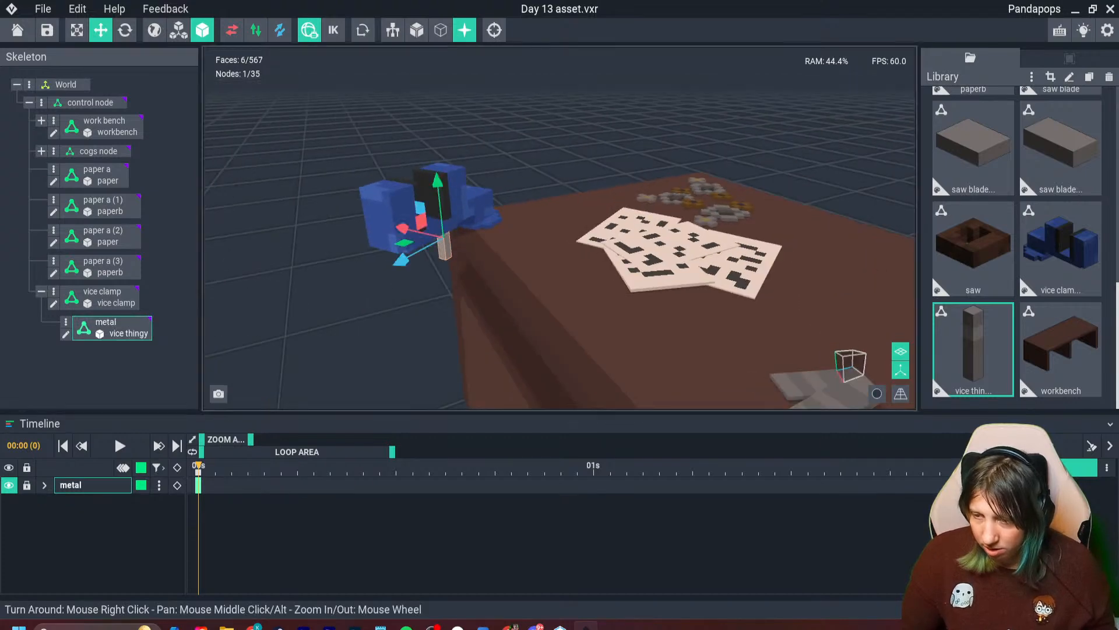
- Move the metal bar out to the outer face of the vice clamp's end jaw
{"action": "left_click_drag", "start_coordinate": [401, 259], "coordinate": [323, 299]}
{"action": "left_click_drag", "start_coordinate": [372, 215], "coordinate": [363, 175]}
{"action": "left_click_drag", "start_coordinate": [324, 255], "coordinate": [322, 256]}
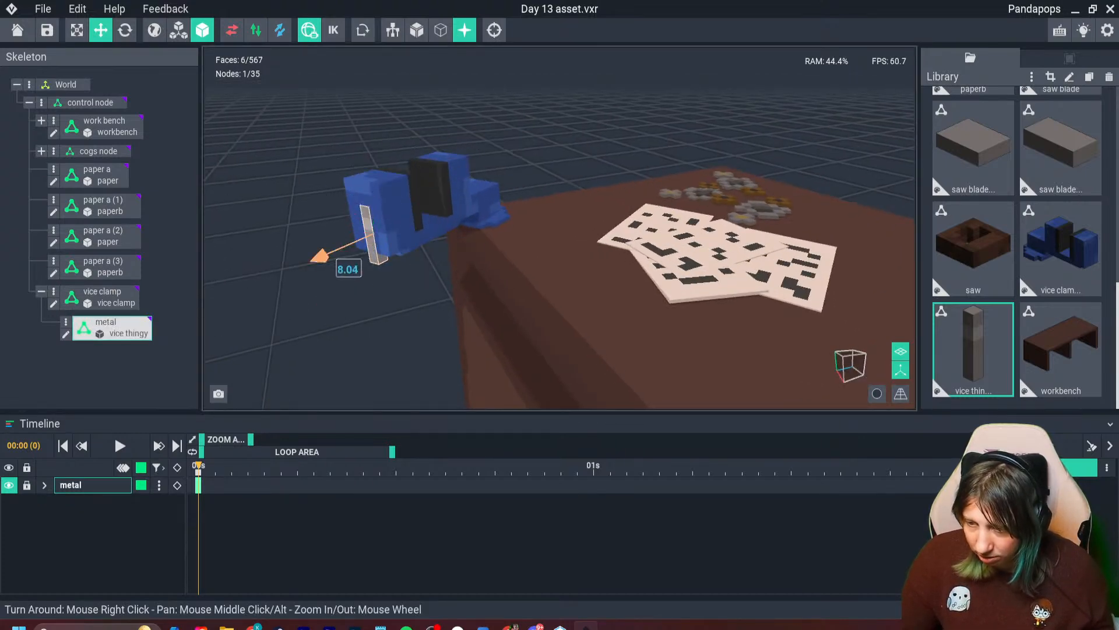
- Rotate the metal bar to a diagonal tilt across the outer face of the jaw
{"action": "left_click", "coordinate": [125, 30]}
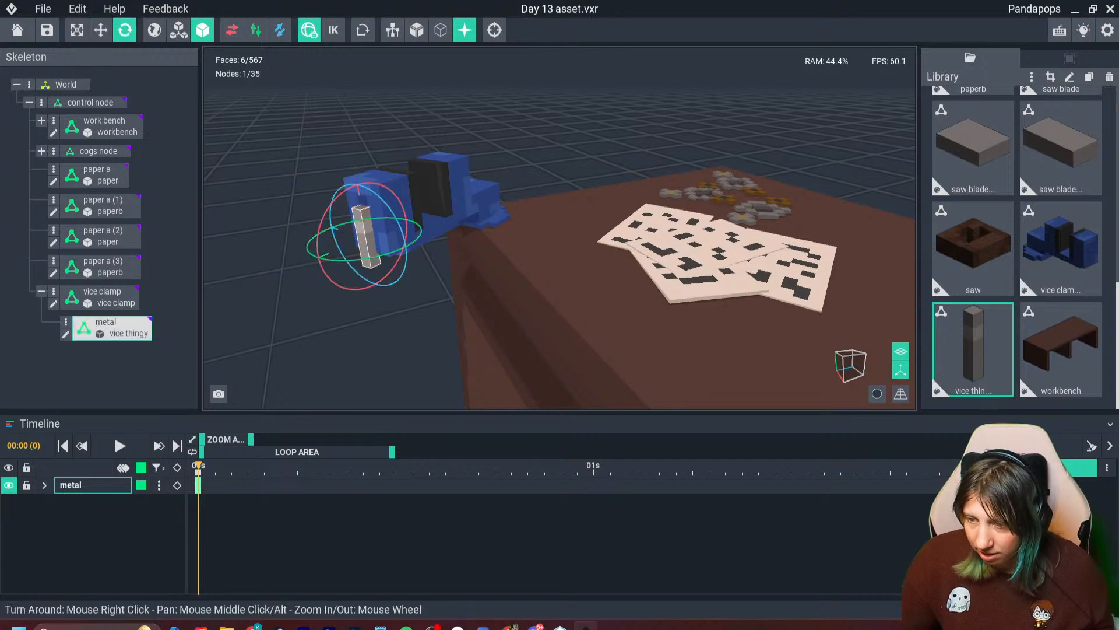
{"action": "left_click", "coordinate": [102, 291]}
{"action": "left_click", "coordinate": [366, 236]}
{"action": "left_click_drag", "start_coordinate": [404, 222], "coordinate": [406, 247]}
{"action": "right_click_drag", "start_coordinate": [406, 248], "coordinate": [408, 207]}
{"action": "scroll", "coordinate": [390, 213], "scroll_direction": "up", "scroll_amount": 3}
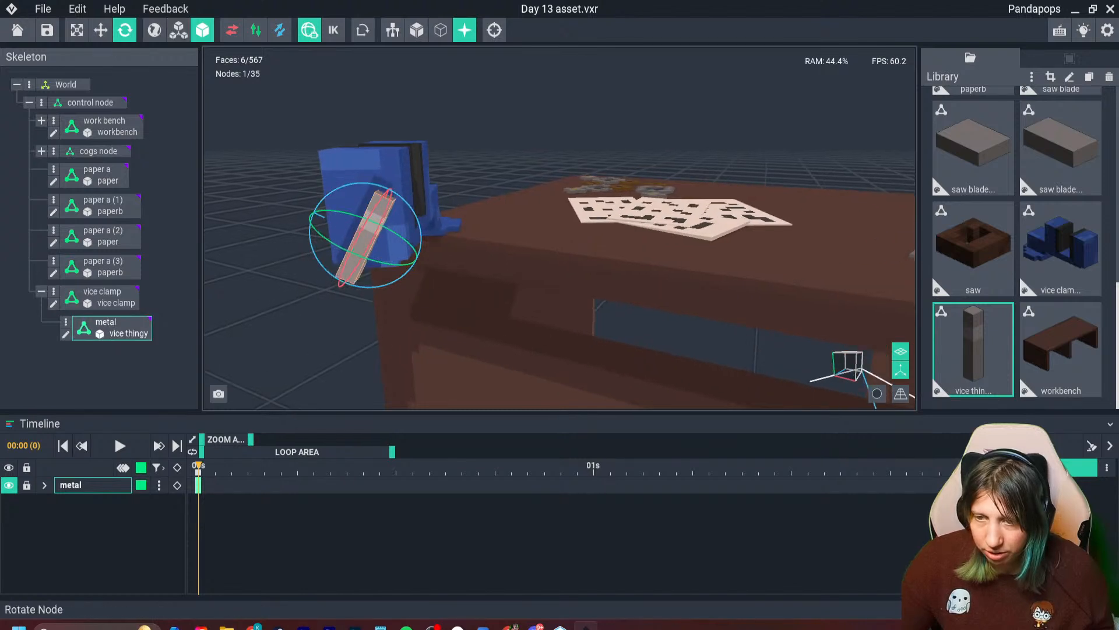
- Nudge the tilted metal bar along its axes to center it against the jaw's outer face
{"action": "left_click", "coordinate": [101, 29]}
{"action": "left_click_drag", "start_coordinate": [391, 182], "coordinate": [393, 177]}
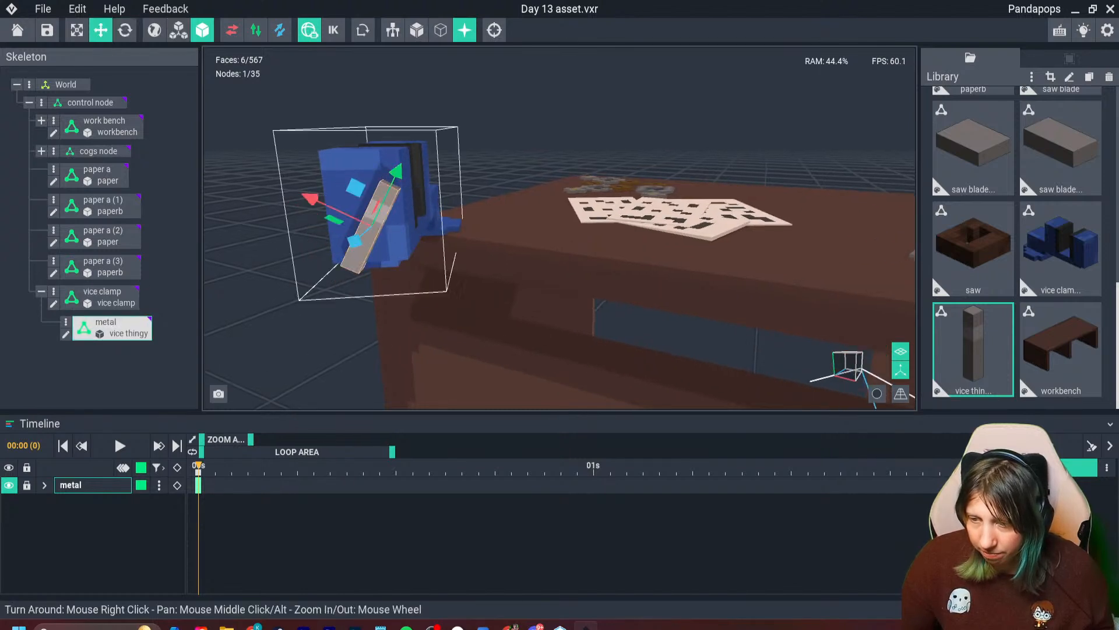
{"action": "right_click_drag", "start_coordinate": [417, 204], "coordinate": [338, 211]}
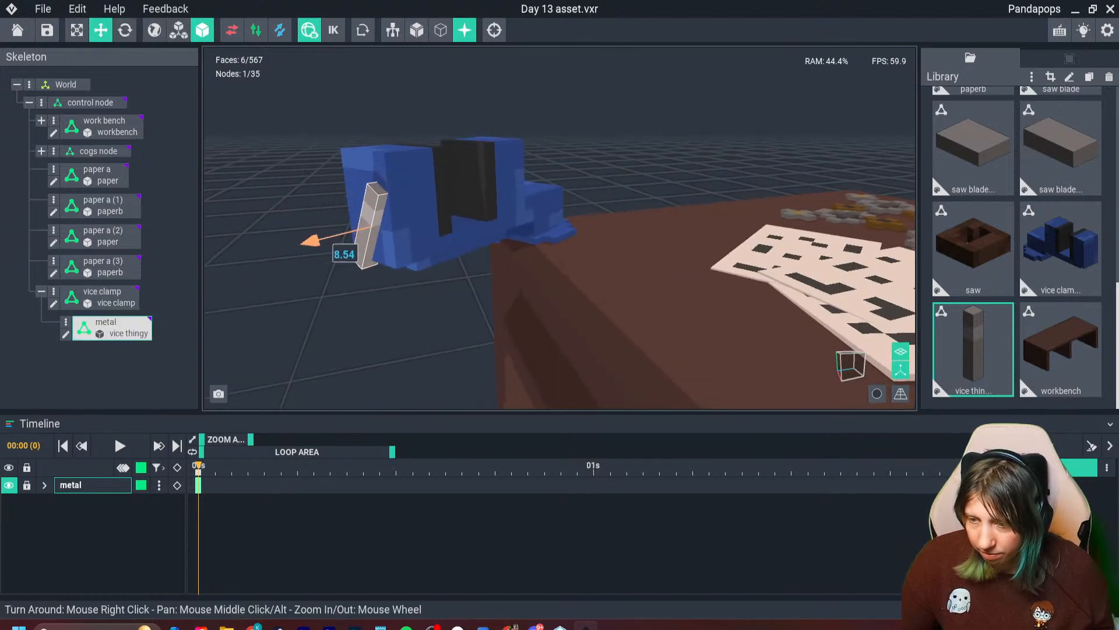
{"action": "left_click_drag", "start_coordinate": [310, 241], "coordinate": [309, 241]}
{"action": "right_click_drag", "start_coordinate": [308, 240], "coordinate": [403, 252]}
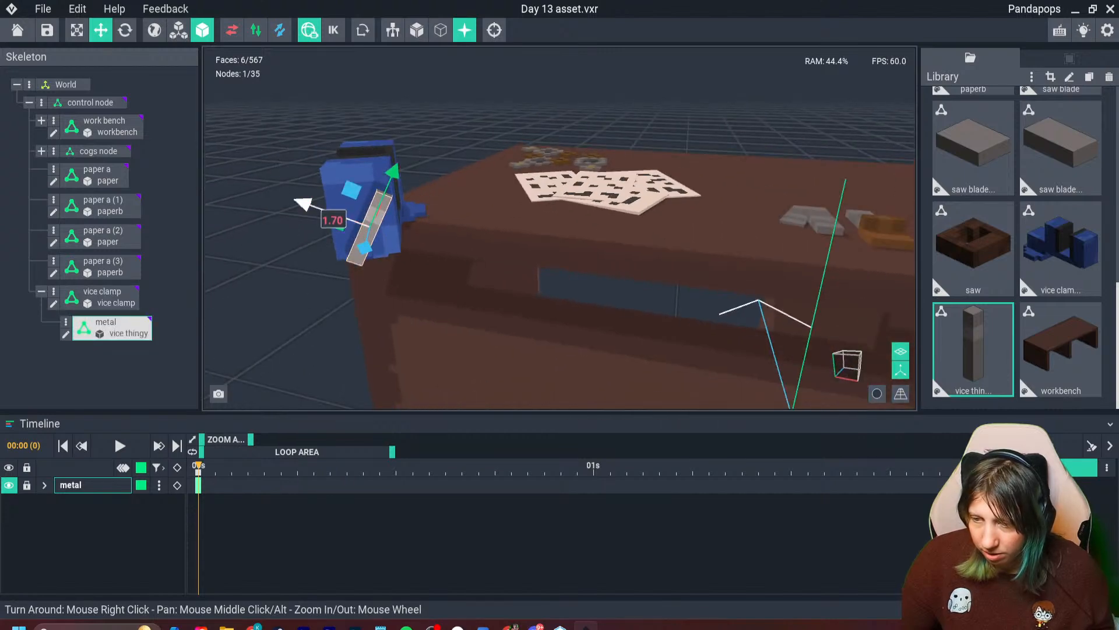
{"action": "left_click_drag", "start_coordinate": [290, 200], "coordinate": [291, 200]}
- Examine the vice clamp, its metal bar and the dressed workbench from several angles
{"action": "left_click", "coordinate": [326, 274]}
{"action": "right_click_drag", "start_coordinate": [365, 236], "coordinate": [274, 239]}
{"action": "left_click", "coordinate": [365, 237]}
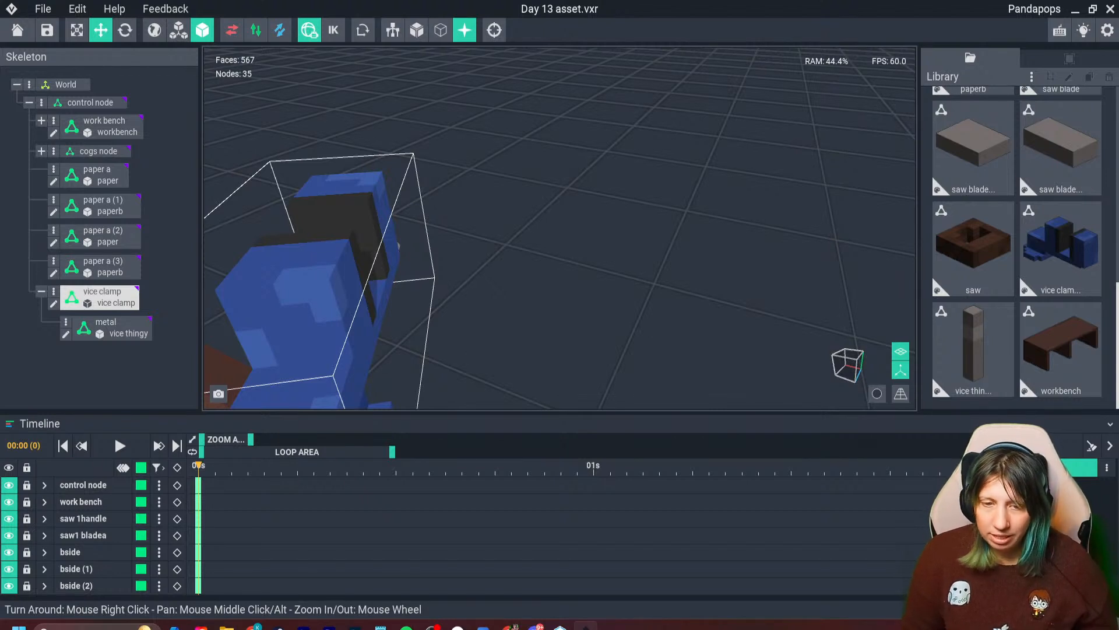
{"action": "key", "text": "Escape"}
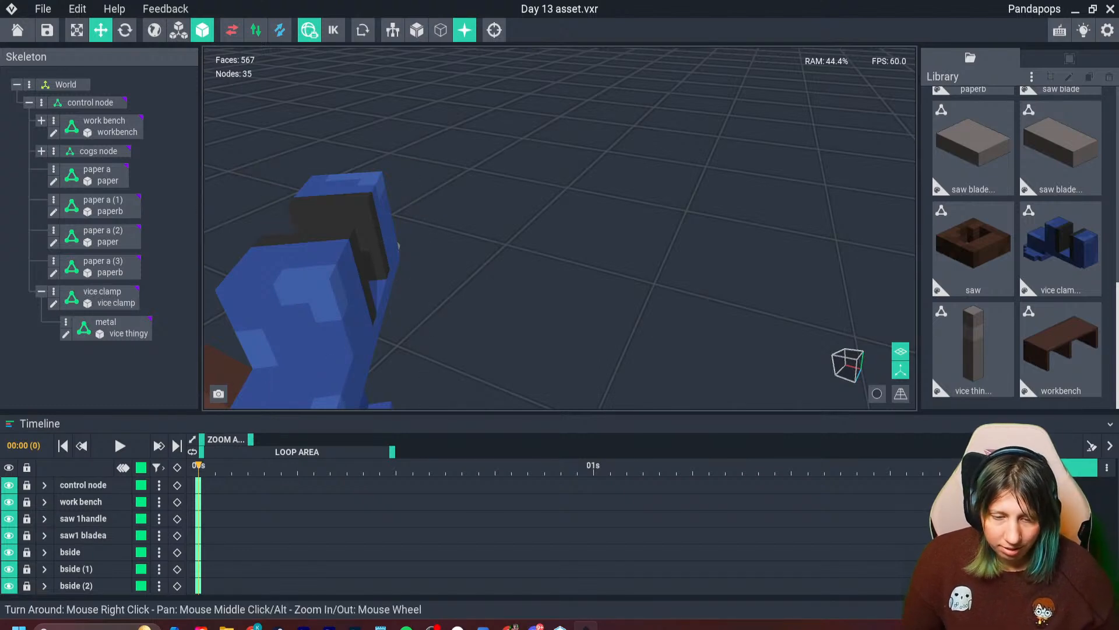
{"action": "right_click_drag", "start_coordinate": [373, 235], "coordinate": [367, 233]}
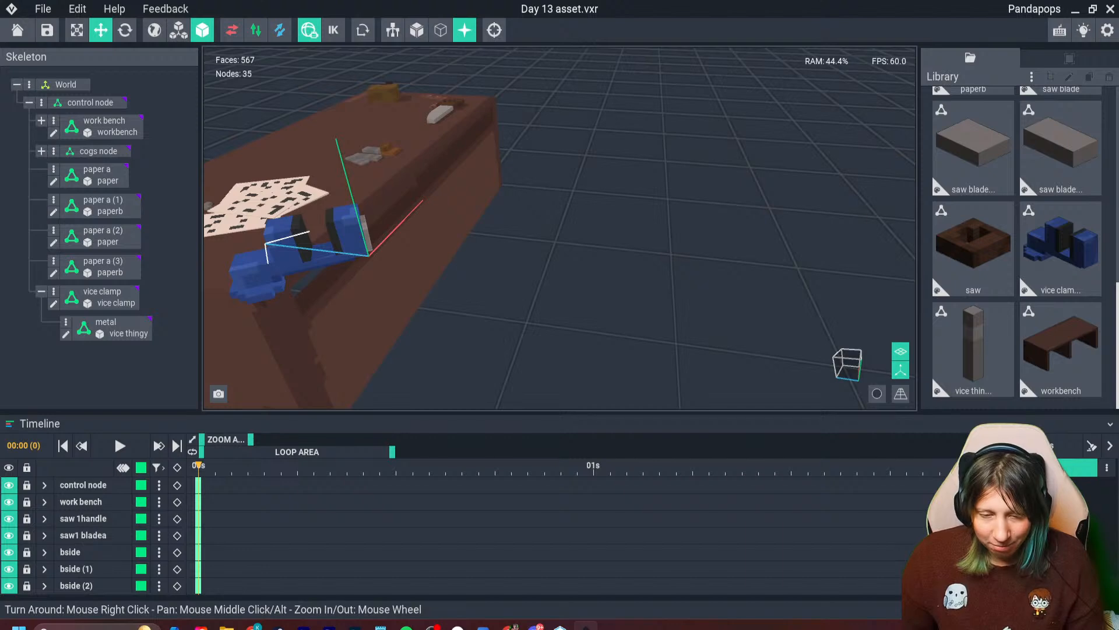
{"action": "right_click_drag", "start_coordinate": [365, 232], "coordinate": [497, 323]}
{"action": "scroll", "coordinate": [509, 316], "scroll_direction": "down", "scroll_amount": 3}
{"action": "scroll", "coordinate": [509, 316], "scroll_direction": "up", "scroll_amount": 2}
{"action": "scroll", "coordinate": [502, 319], "scroll_direction": "up", "scroll_amount": 1}
{"action": "right_click_drag", "start_coordinate": [582, 255], "coordinate": [582, 255]}
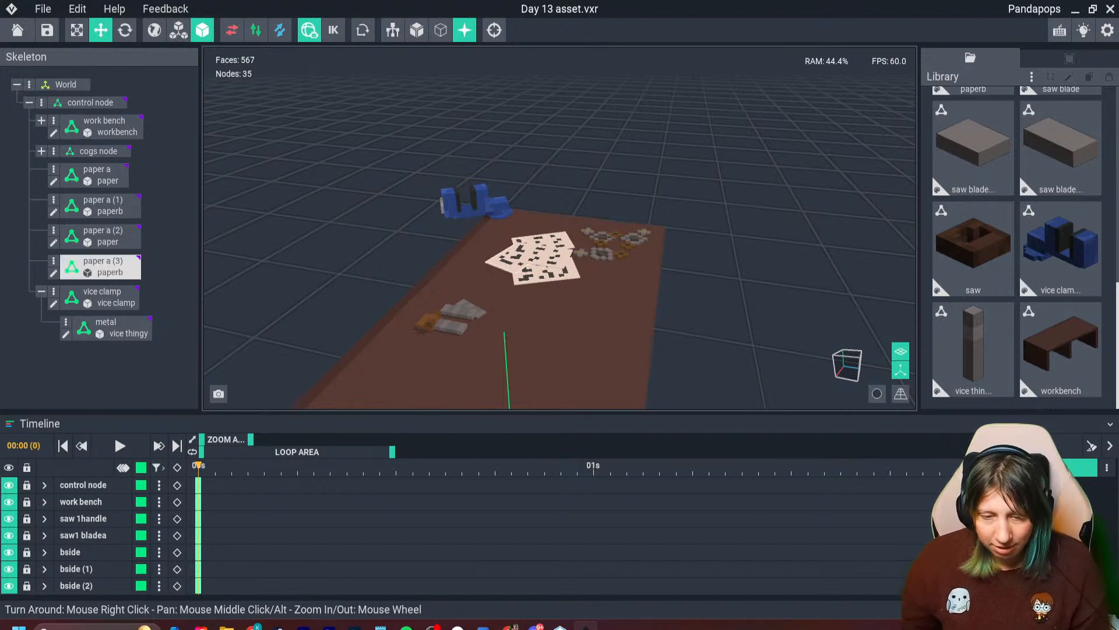
- Create a new library model named "wood"
{"action": "scroll", "coordinate": [560, 303], "scroll_direction": "down", "scroll_amount": 2}
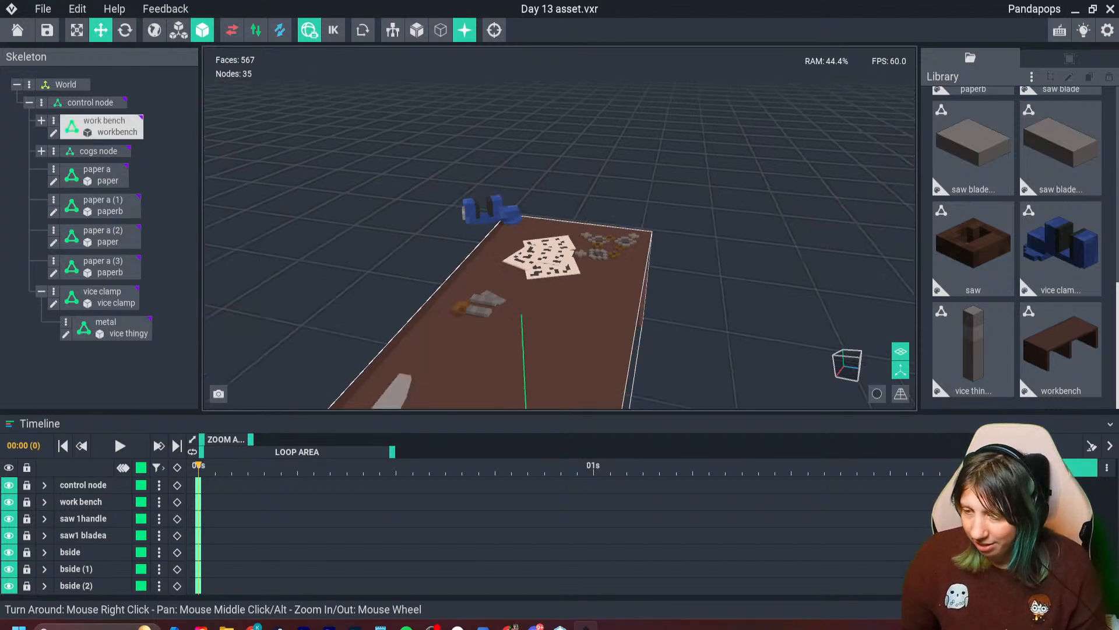
{"action": "right_click_drag", "start_coordinate": [560, 303], "coordinate": [408, 292]}
{"action": "right_click_drag", "start_coordinate": [525, 257], "coordinate": [449, 292]}
{"action": "scroll", "coordinate": [466, 283], "scroll_direction": "down", "scroll_amount": 3}
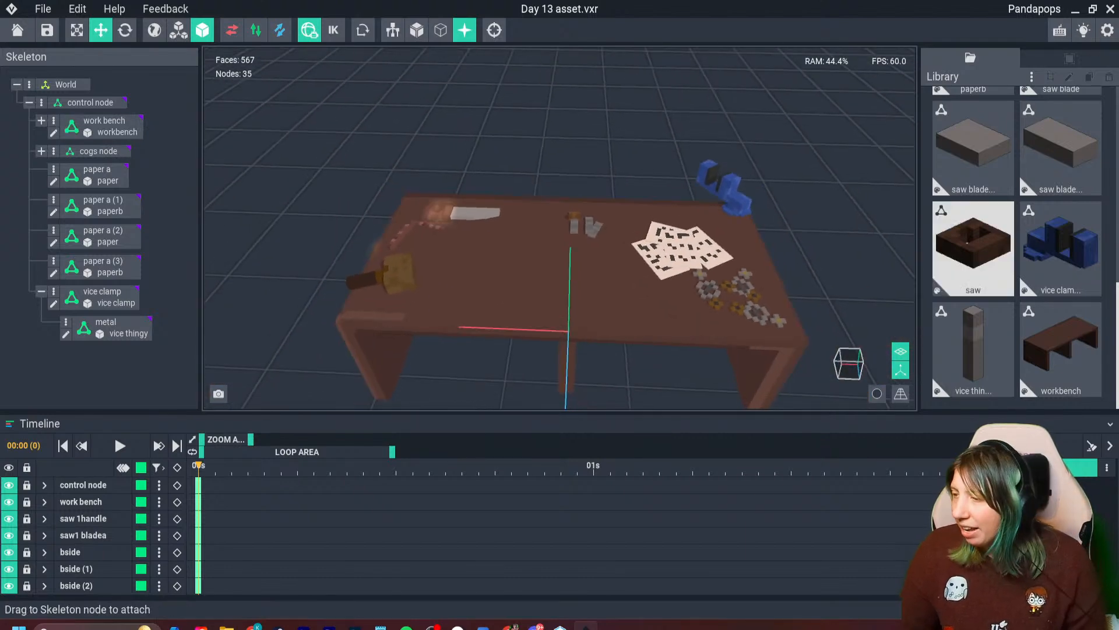
{"action": "left_click", "coordinate": [1031, 76]}
{"action": "left_click", "coordinate": [961, 87]}
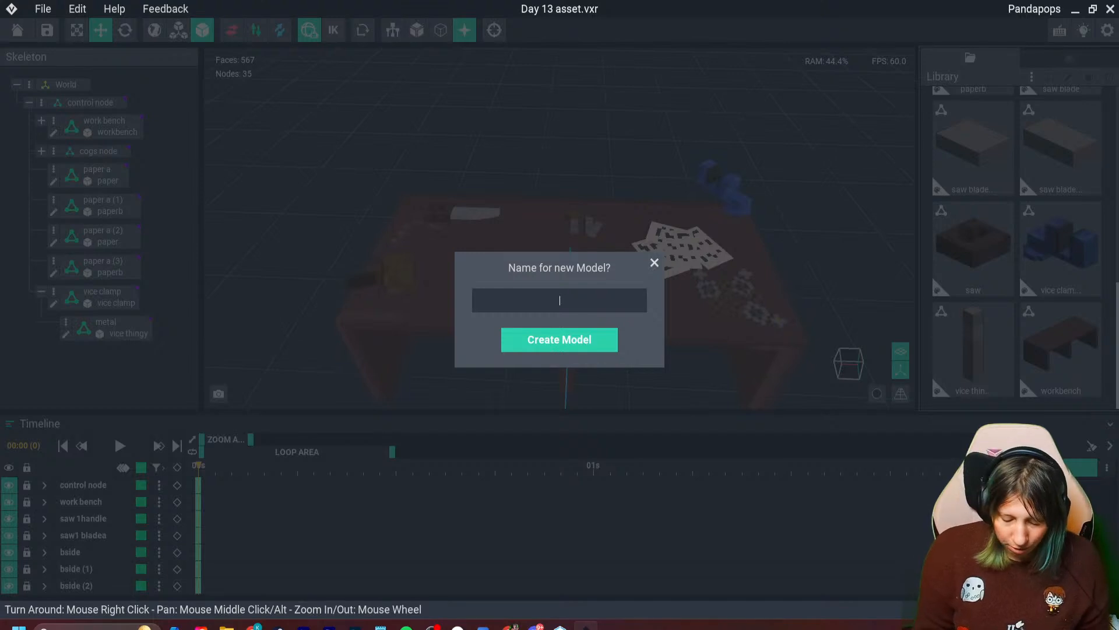
{"action": "type", "text": "wood"}
{"action": "key", "text": "Return"}
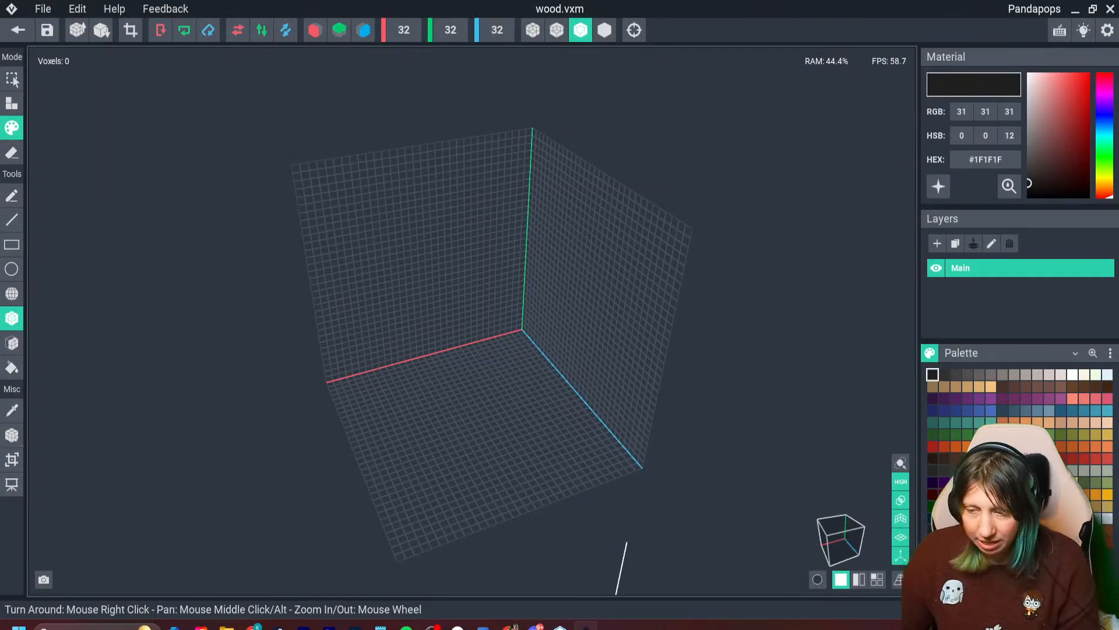
- Place a single light brown #9A674E voxel near the side wall of the empty wood model
{"action": "scroll", "coordinate": [400, 420], "scroll_direction": "up", "scroll_amount": 6}
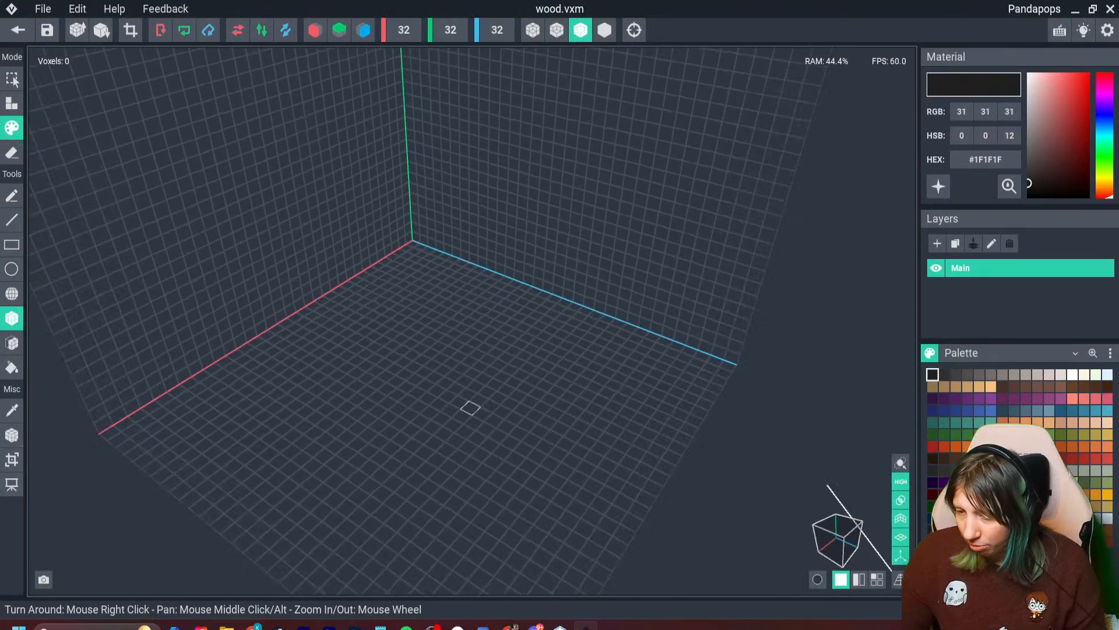
{"action": "right_click_drag", "start_coordinate": [471, 408], "coordinate": [582, 435]}
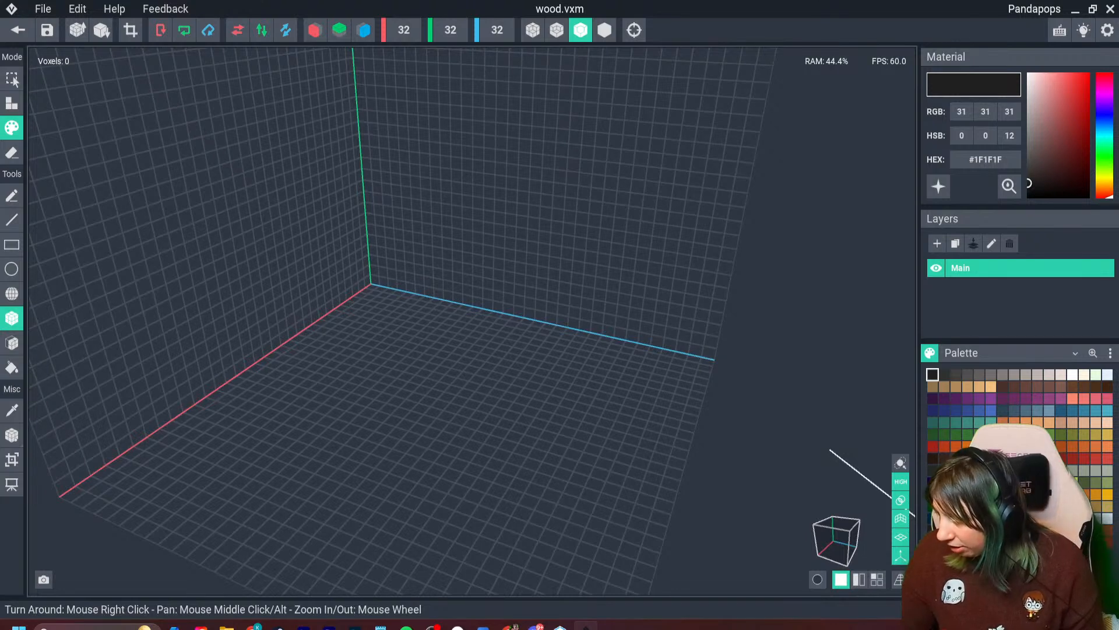
{"action": "left_click", "coordinate": [967, 458]}
{"action": "left_click", "coordinate": [980, 458]}
{"action": "left_click", "coordinate": [991, 458]}
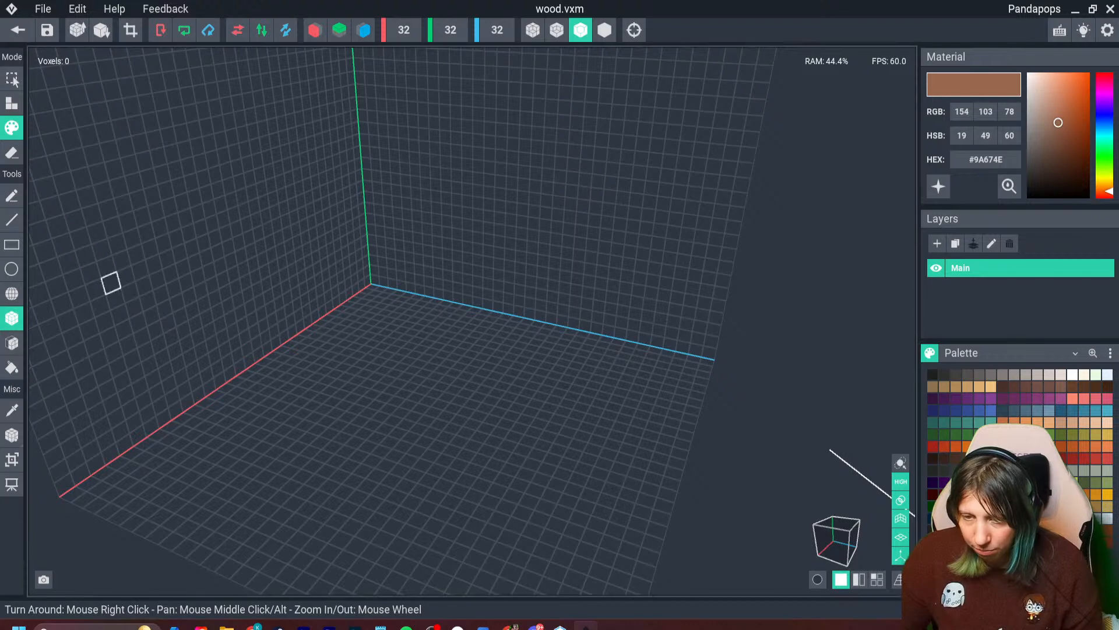
{"action": "left_click", "coordinate": [12, 104]}
{"action": "right_click_drag", "start_coordinate": [490, 169], "coordinate": [411, 189]}
{"action": "left_click", "coordinate": [321, 287]}
{"action": "right_click_drag", "start_coordinate": [345, 327], "coordinate": [360, 333]}
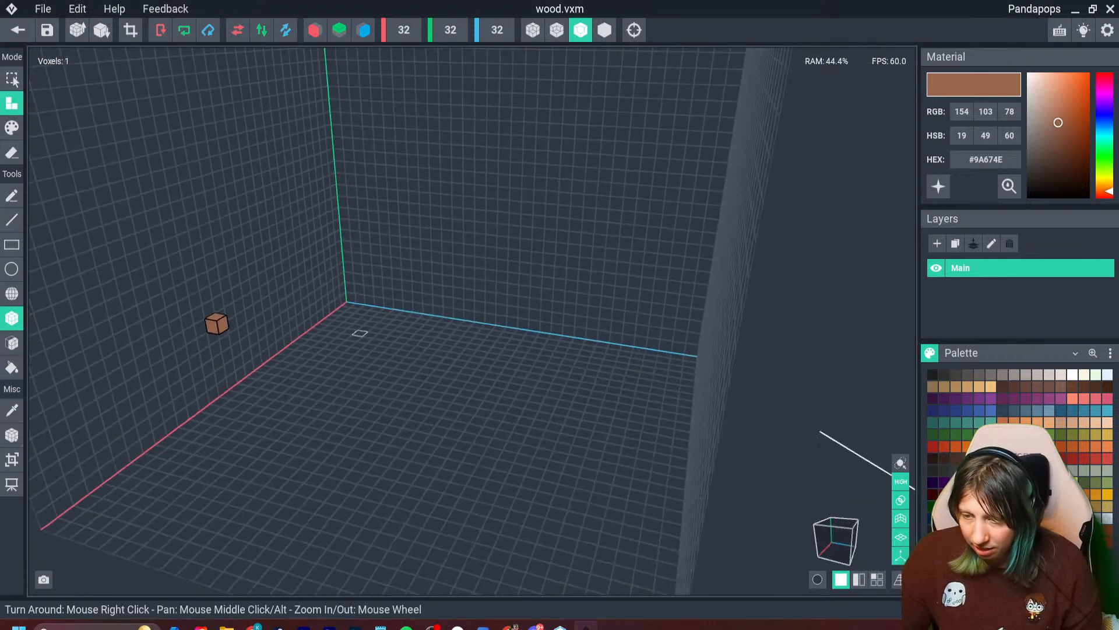
- Attach dark brown #54382A voxels to the faces of the light brown voxel, forming a cross around it
{"action": "scroll", "coordinate": [359, 333], "scroll_direction": "up", "scroll_amount": 3}
{"action": "middle_click_drag", "start_coordinate": [359, 333], "coordinate": [482, 400]}
{"action": "left_click", "coordinate": [956, 458]}
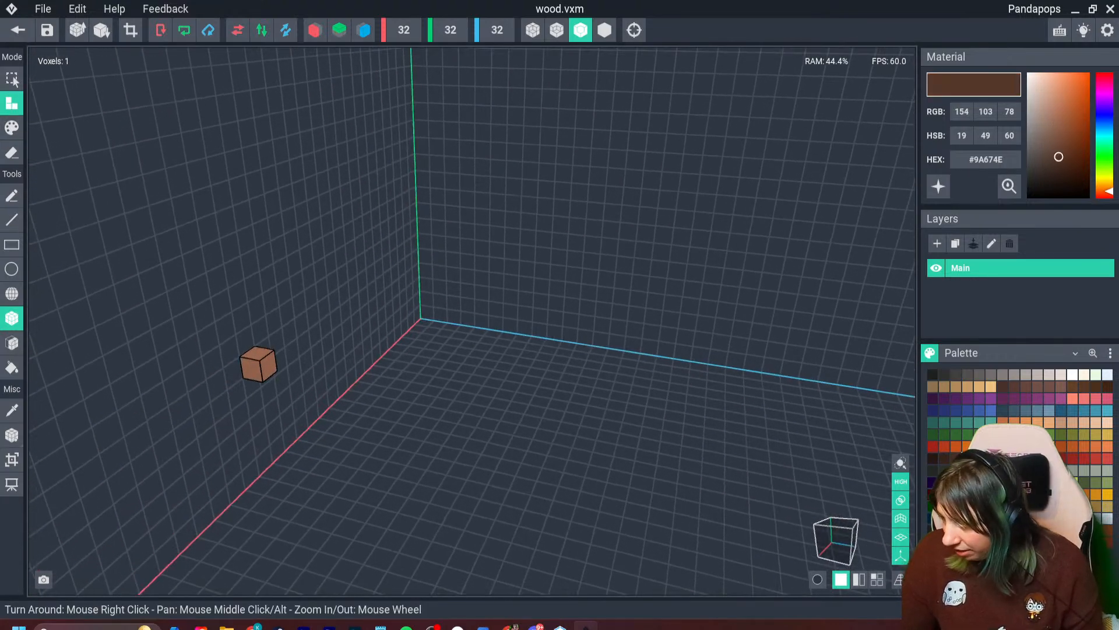
{"action": "left_click", "coordinate": [269, 366]}
{"action": "left_click", "coordinate": [257, 352]}
{"action": "right_click_drag", "start_coordinate": [201, 380], "coordinate": [246, 367]}
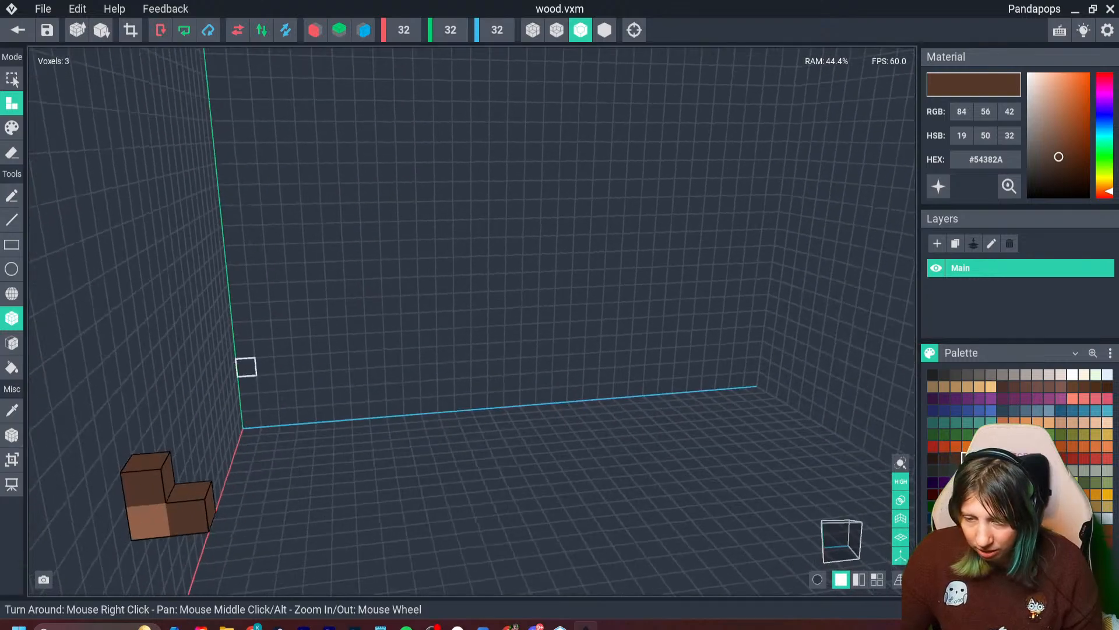
{"action": "left_click", "coordinate": [148, 522]}
{"action": "right_click_drag", "start_coordinate": [153, 525], "coordinate": [229, 513]}
{"action": "middle_click_drag", "start_coordinate": [265, 524], "coordinate": [283, 504]}
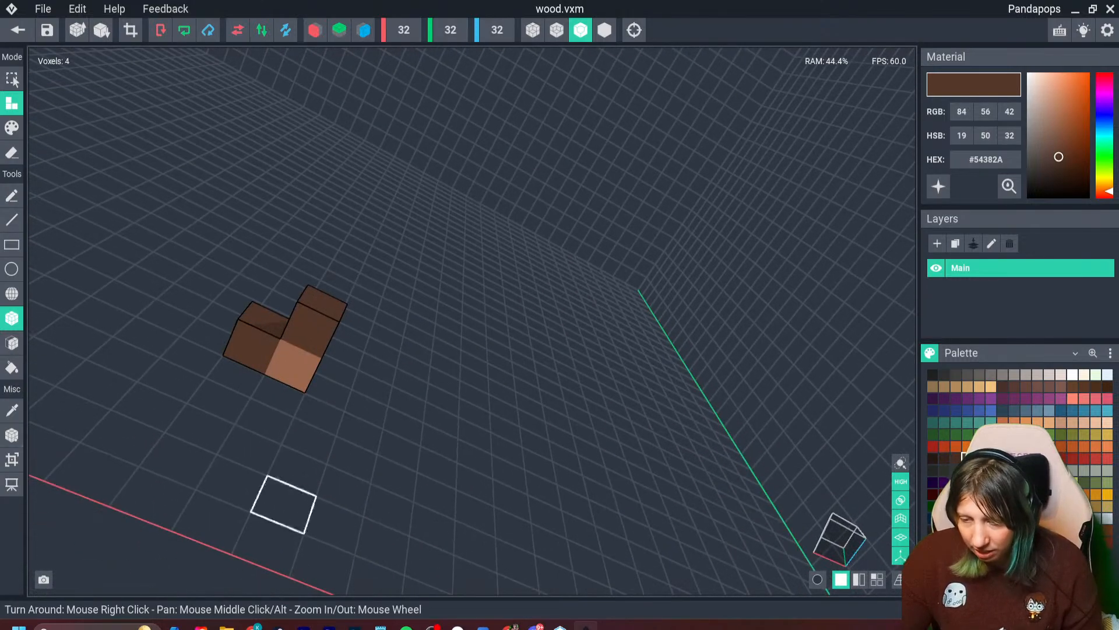
{"action": "left_click", "coordinate": [287, 378]}
{"action": "right_click_drag", "start_coordinate": [286, 379], "coordinate": [559, 403]}
{"action": "left_click", "coordinate": [760, 237]}
{"action": "right_click_drag", "start_coordinate": [769, 239], "coordinate": [420, 287]}
{"action": "left_click", "coordinate": [376, 247]}
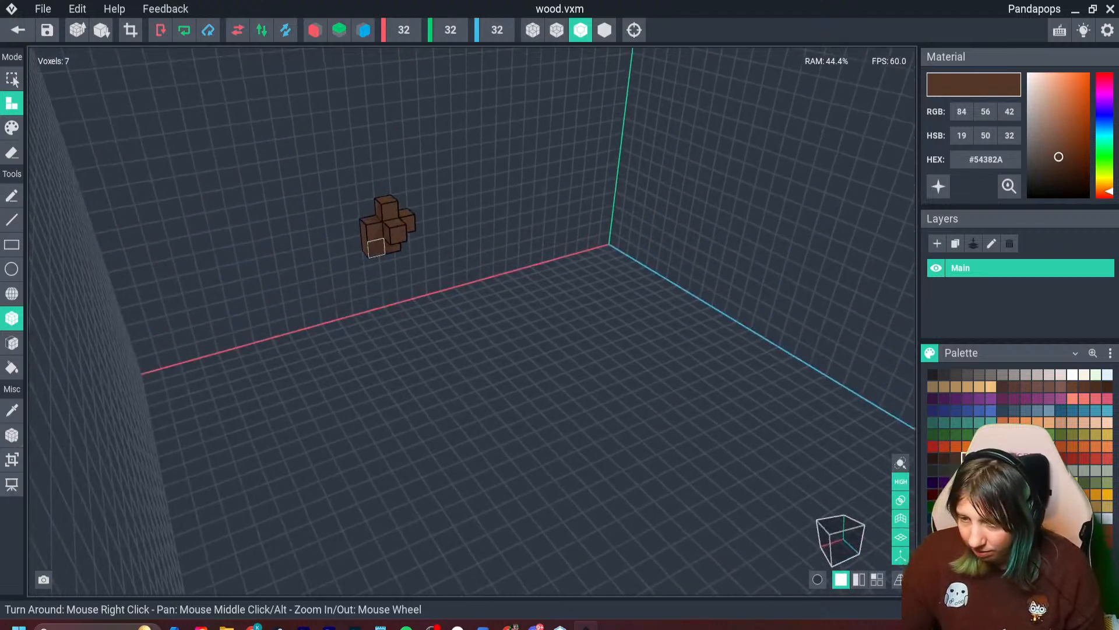
- Fill in the gaps between the dark brown voxels to complete a solid block, 3 by 3 voxels and 2 deep
{"action": "left_click", "coordinate": [375, 230]}
{"action": "left_click", "coordinate": [389, 212]}
{"action": "left_click", "coordinate": [370, 221]}
{"action": "mouse_move", "coordinate": [389, 229]}
{"action": "right_mouse_down"}
{"action": "mouse_move", "coordinate": [354, 213]}
{"action": "mouse_move", "coordinate": [390, 231]}
{"action": "right_mouse_up"}
{"action": "left_click", "coordinate": [417, 222]}
{"action": "left_click", "coordinate": [412, 252]}
{"action": "left_click_drag", "start_coordinate": [418, 216], "coordinate": [418, 251]}
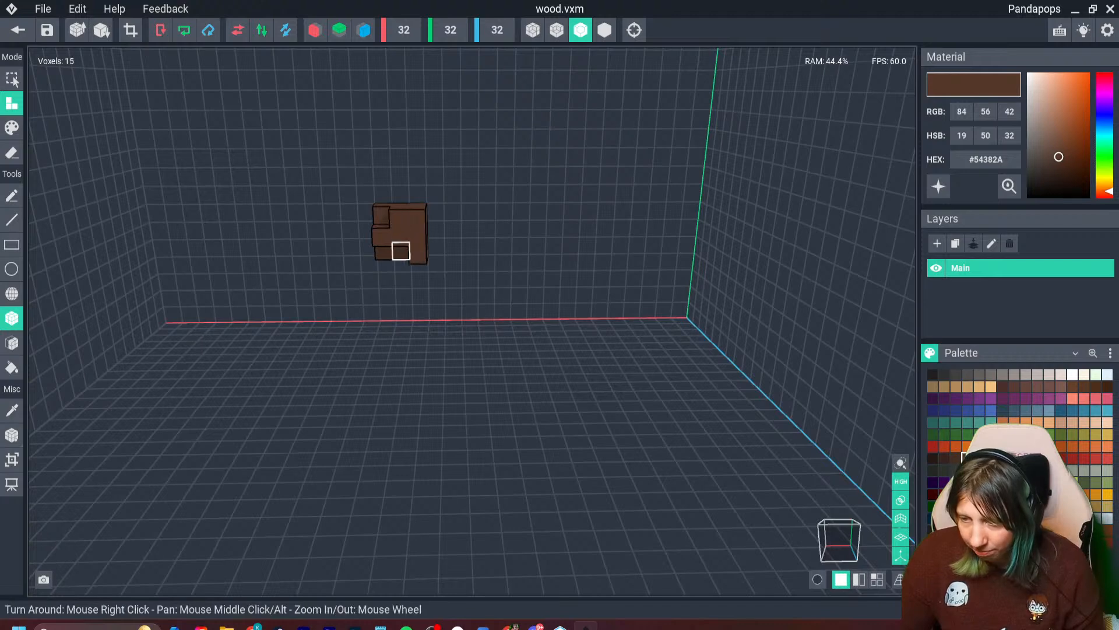
{"action": "left_click", "coordinate": [401, 251]}
{"action": "left_click", "coordinate": [382, 252]}
{"action": "left_click", "coordinate": [381, 216]}
{"action": "right_click_drag", "start_coordinate": [381, 216], "coordinate": [354, 250]}
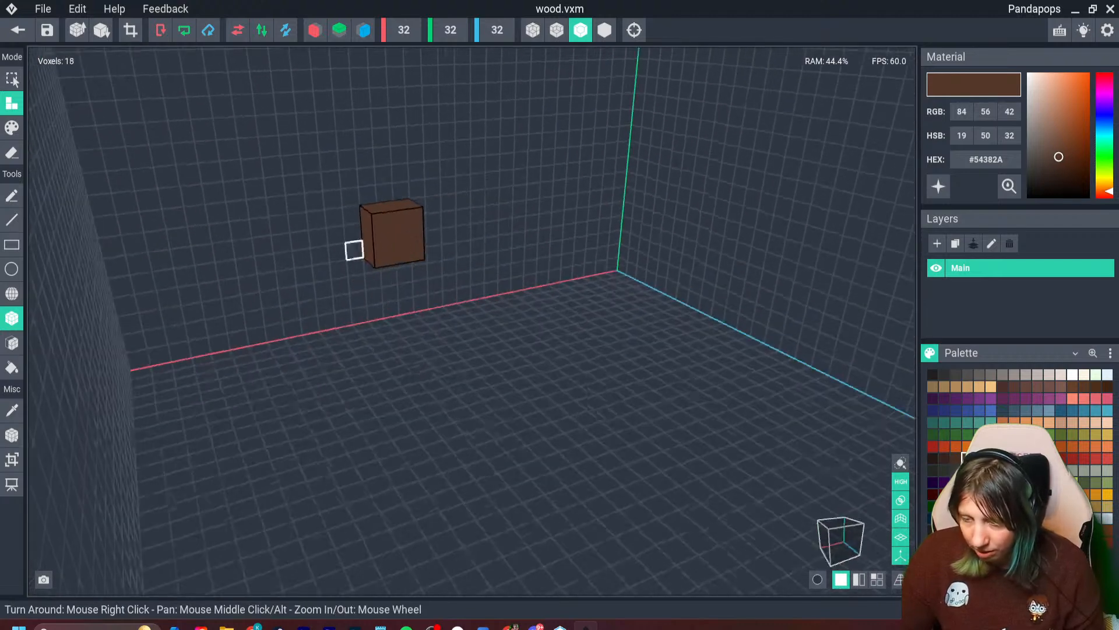
- Extrude the block's square dark face to lengthen it into a beam 9 voxels long
{"action": "left_click", "coordinate": [11, 342]}
{"action": "left_click_drag", "start_coordinate": [402, 236], "coordinate": [429, 279]}
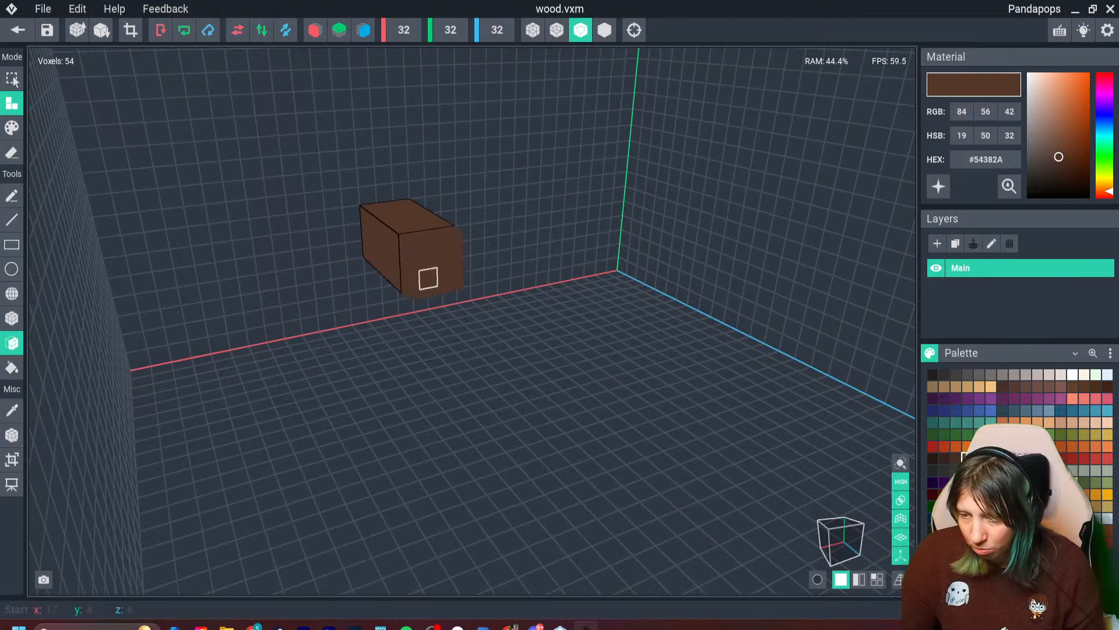
{"action": "left_click", "coordinate": [437, 277]}
{"action": "left_click", "coordinate": [437, 277]}
{"action": "right_click_drag", "start_coordinate": [382, 239], "coordinate": [478, 285]}
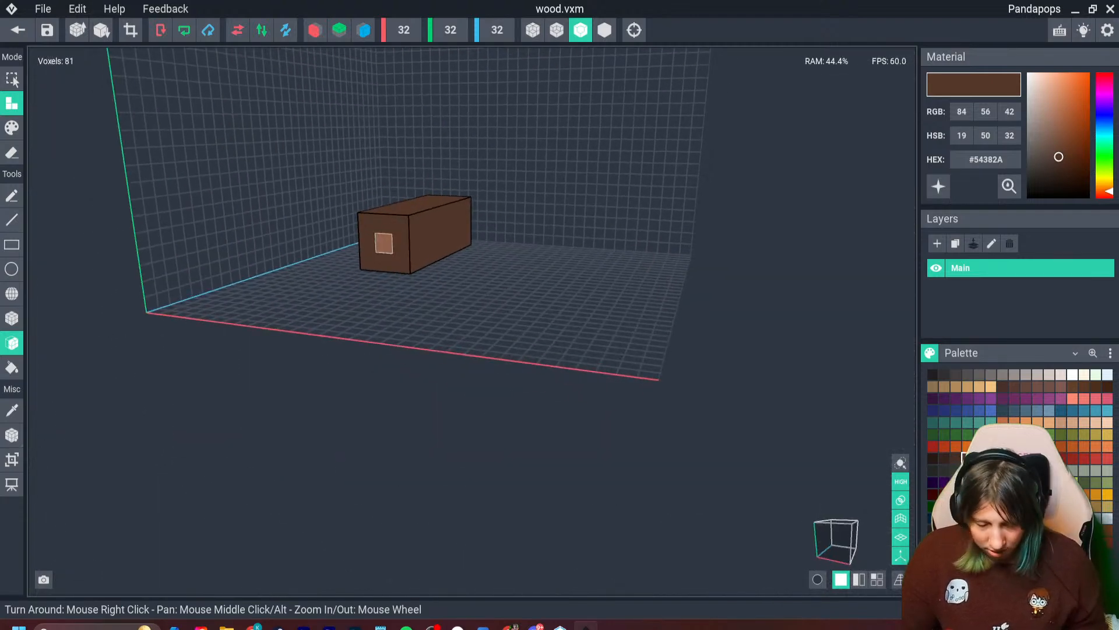
- Sample the light brown core at one end of the beam and recolor the center voxel of the opposite end with it
{"action": "key", "text": "i"}
{"action": "left_click", "coordinate": [383, 243]}
{"action": "right_click_drag", "start_coordinate": [383, 243], "coordinate": [460, 273]}
{"action": "left_click", "coordinate": [460, 273]}
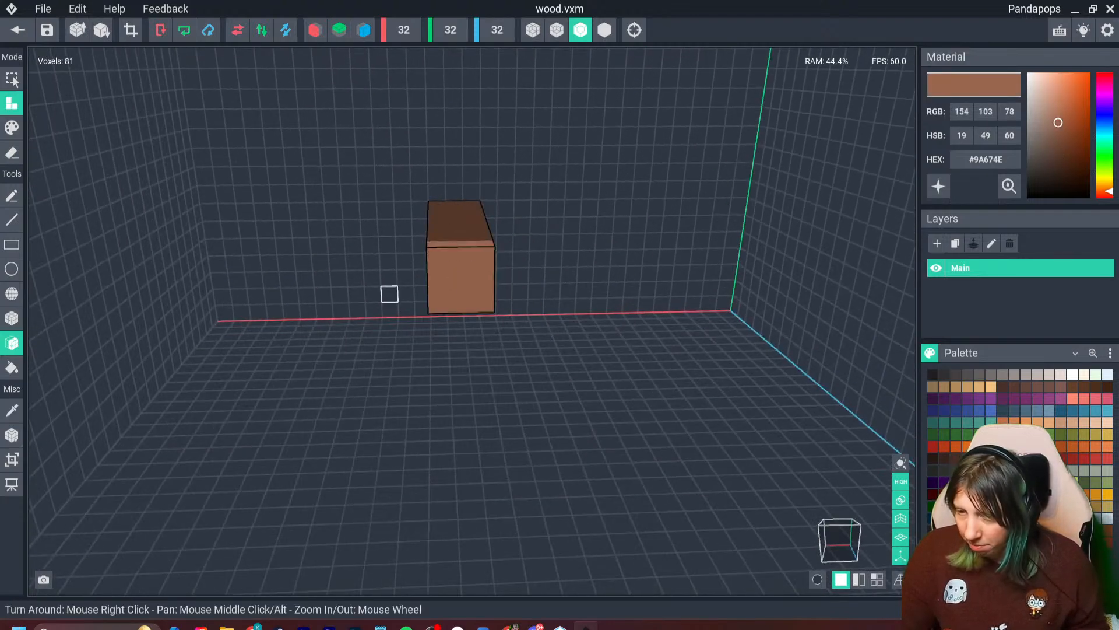
{"action": "left_click", "coordinate": [11, 128]}
{"action": "left_click", "coordinate": [459, 251]}
{"action": "right_click_drag", "start_coordinate": [405, 239], "coordinate": [436, 253]}
{"action": "key", "text": "ctrl+z"}
{"action": "left_click", "coordinate": [12, 317]}
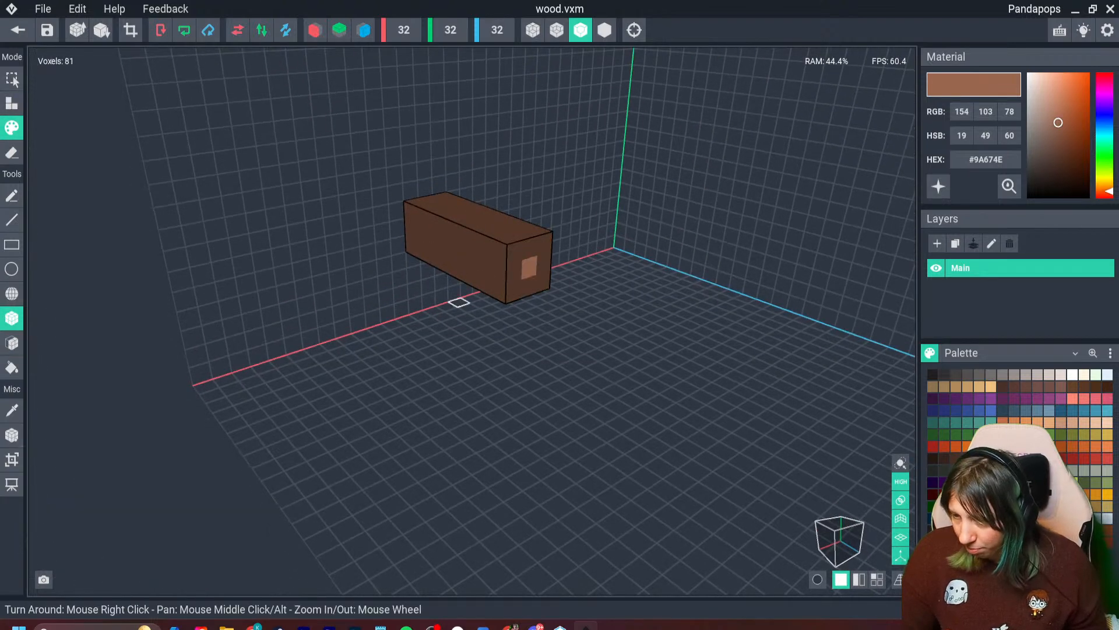
- Sample the beam's dark brown, lighten it to #634332 and paint scattered wood-grain patches along the beam
{"action": "right_click_drag", "start_coordinate": [459, 303], "coordinate": [428, 250]}
{"action": "key", "text": "i"}
{"action": "left_click", "coordinate": [482, 242]}
{"action": "left_click_drag", "start_coordinate": [1058, 157], "coordinate": [1059, 149]}
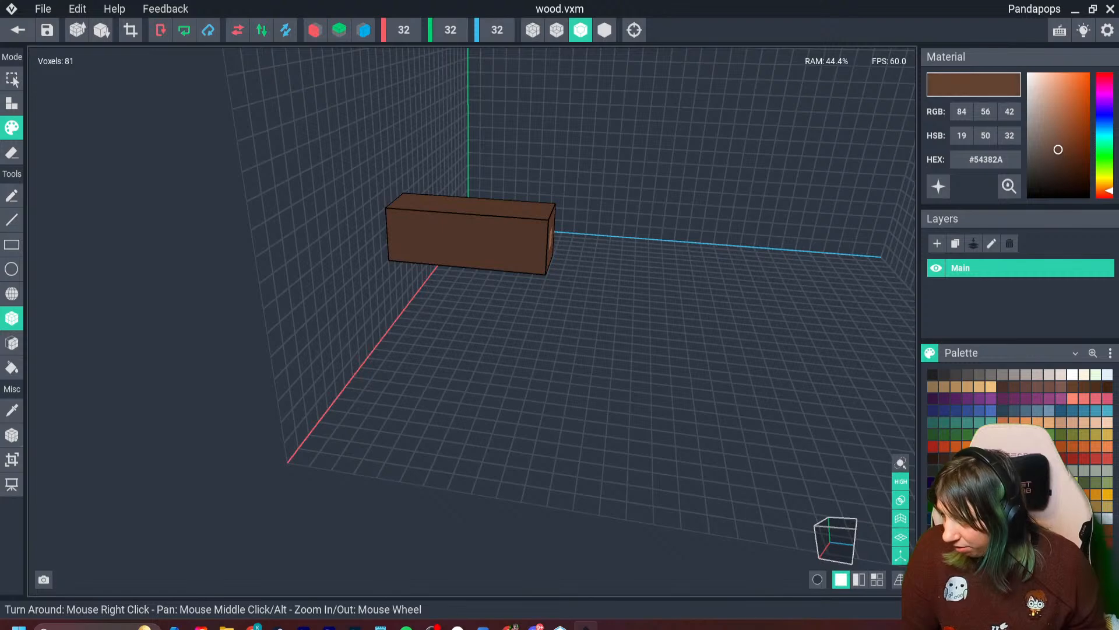
{"action": "left_click_drag", "start_coordinate": [429, 220], "coordinate": [448, 221]}
{"action": "left_click_drag", "start_coordinate": [483, 261], "coordinate": [517, 263]}
{"action": "mouse_move", "coordinate": [518, 263]}
{"action": "right_mouse_down"}
{"action": "mouse_move", "coordinate": [496, 265]}
{"action": "mouse_move", "coordinate": [554, 262]}
{"action": "mouse_move", "coordinate": [607, 288]}
{"action": "mouse_move", "coordinate": [555, 292]}
{"action": "mouse_move", "coordinate": [680, 280]}
{"action": "mouse_move", "coordinate": [662, 297]}
{"action": "mouse_move", "coordinate": [582, 303]}
{"action": "mouse_move", "coordinate": [663, 297]}
{"action": "mouse_move", "coordinate": [560, 323]}
{"action": "right_mouse_up"}
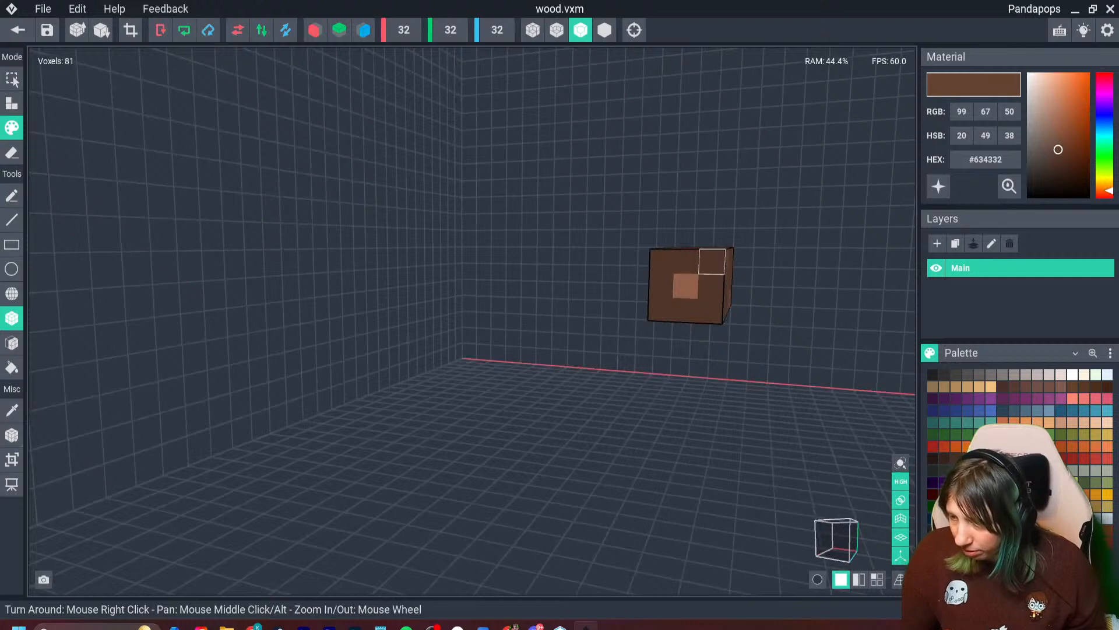
{"action": "right_click_drag", "start_coordinate": [712, 261], "coordinate": [583, 291]}
- Crop the wood model's canvas to the beam at 3 × 3 × 9, check its pivot and return to the workbench scene
{"action": "left_click", "coordinate": [130, 30]}
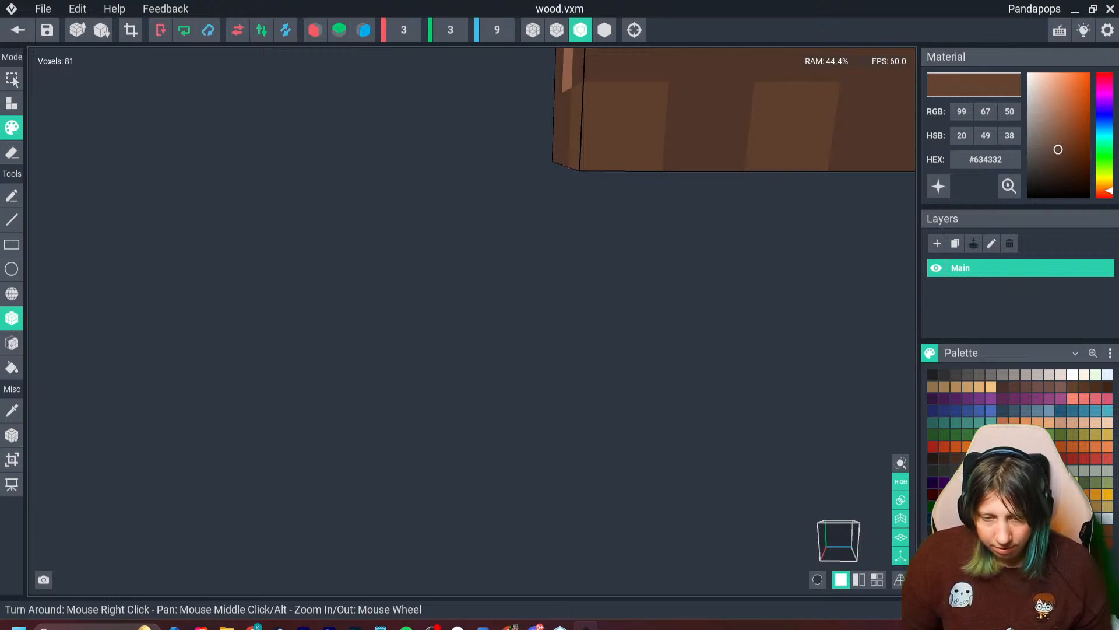
{"action": "left_click", "coordinate": [12, 435]}
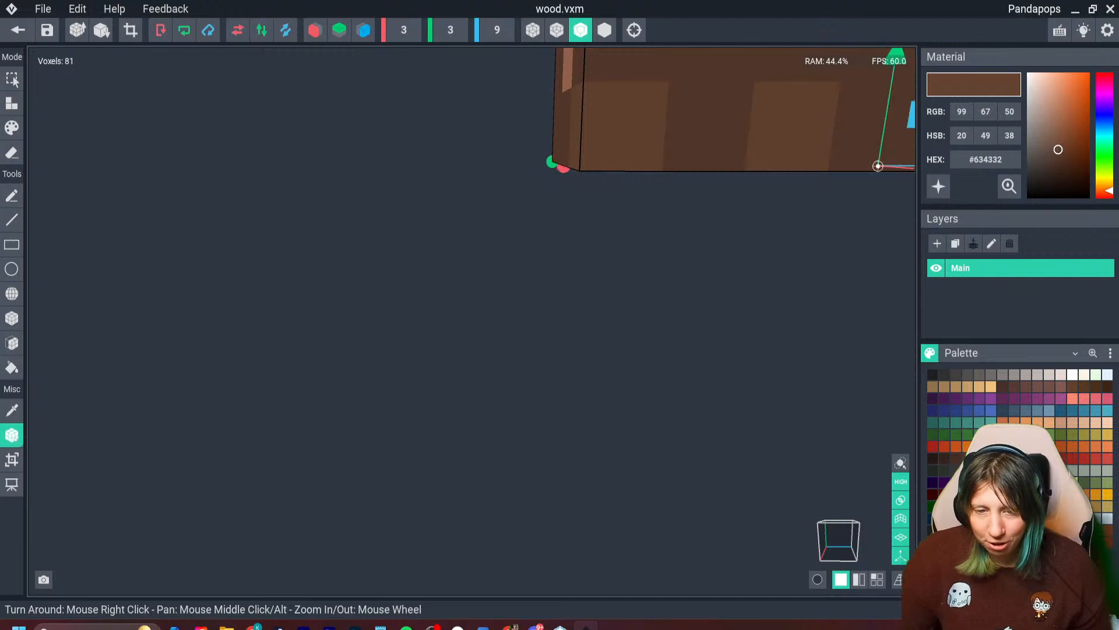
{"action": "left_click", "coordinate": [18, 30]}
{"action": "left_click", "coordinate": [437, 230]}
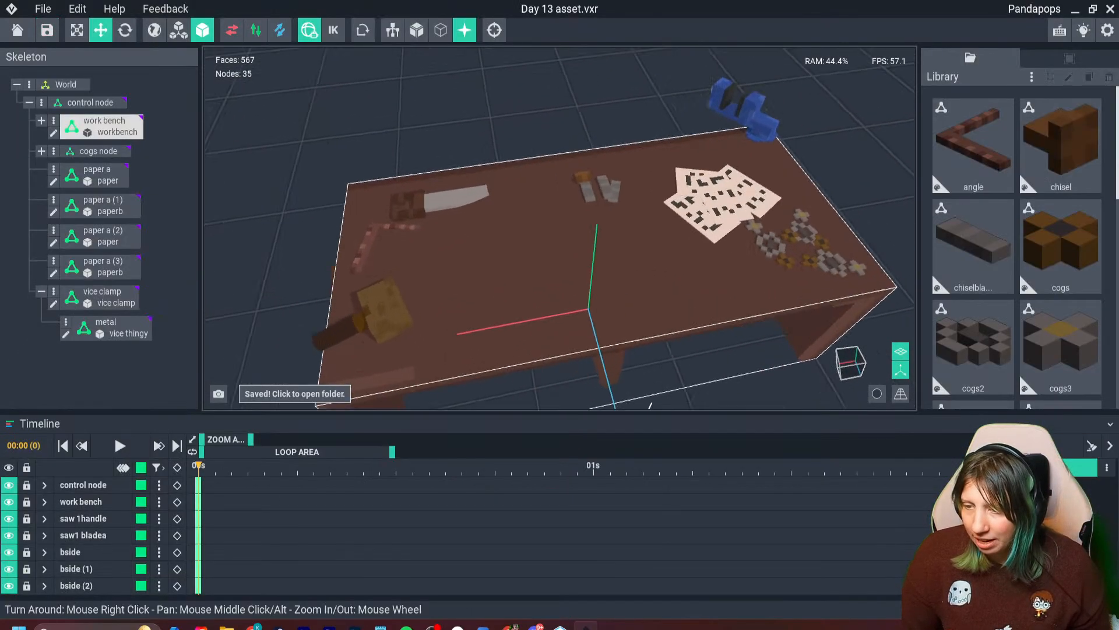
- Add a node named "wood node" under the control node
{"action": "scroll", "coordinate": [443, 215], "scroll_direction": "up", "scroll_amount": 5}
{"action": "right_click_drag", "start_coordinate": [442, 215], "coordinate": [417, 195]}
{"action": "scroll", "coordinate": [378, 169], "scroll_direction": "up", "scroll_amount": 1}
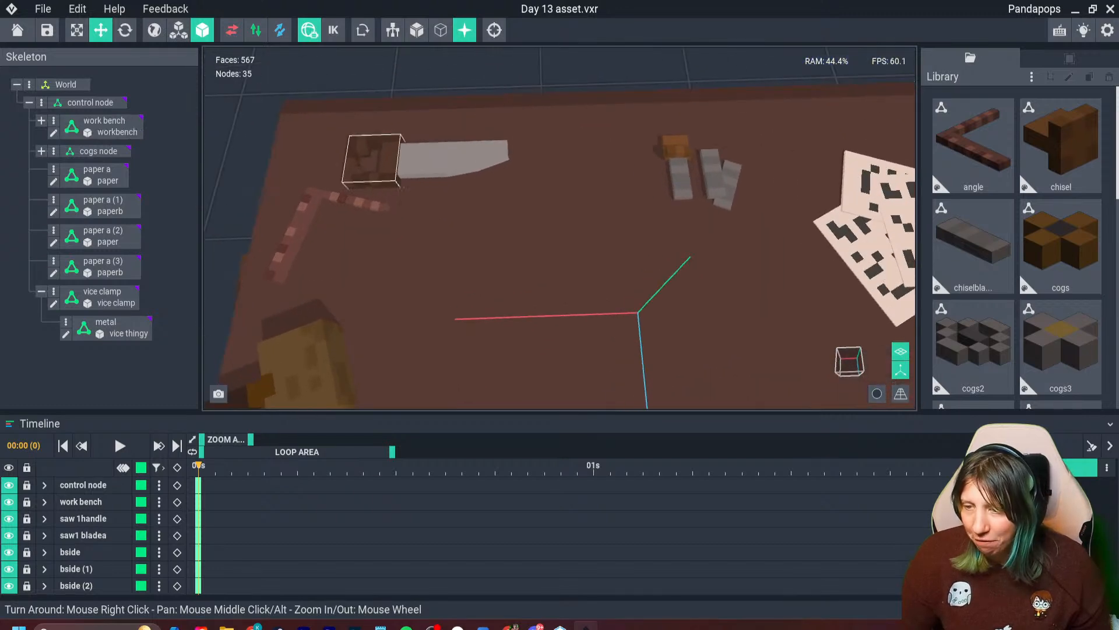
{"action": "scroll", "coordinate": [542, 250], "scroll_direction": "down", "scroll_amount": 3}
{"action": "right_click_drag", "start_coordinate": [551, 256], "coordinate": [576, 265]}
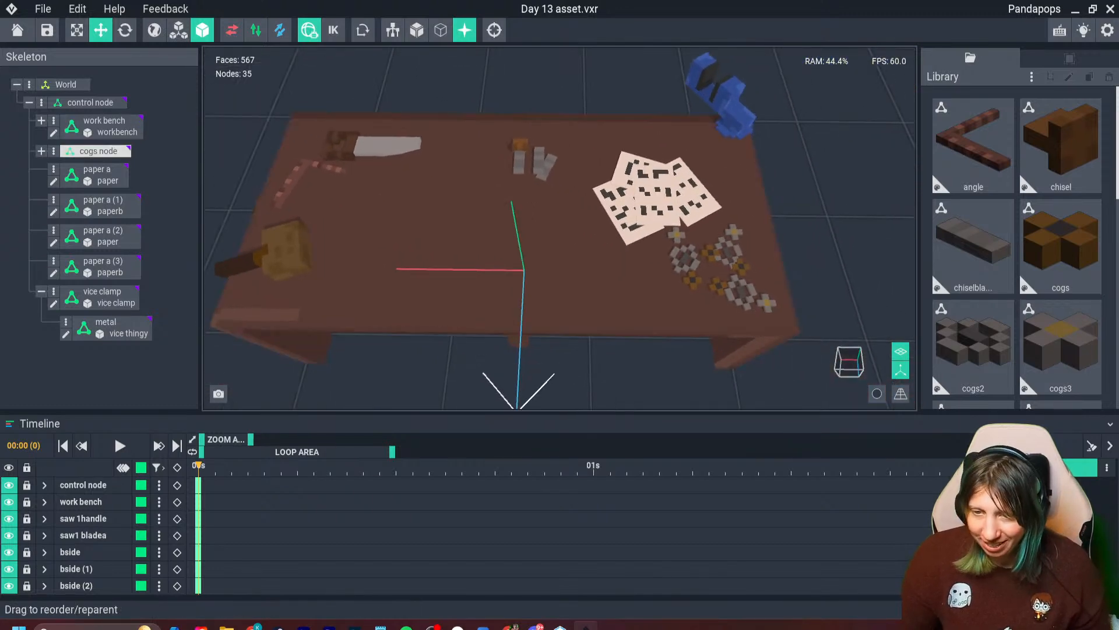
{"action": "left_click", "coordinate": [41, 102]}
{"action": "left_click", "coordinate": [95, 114]}
{"action": "type", "text": "wood node"}
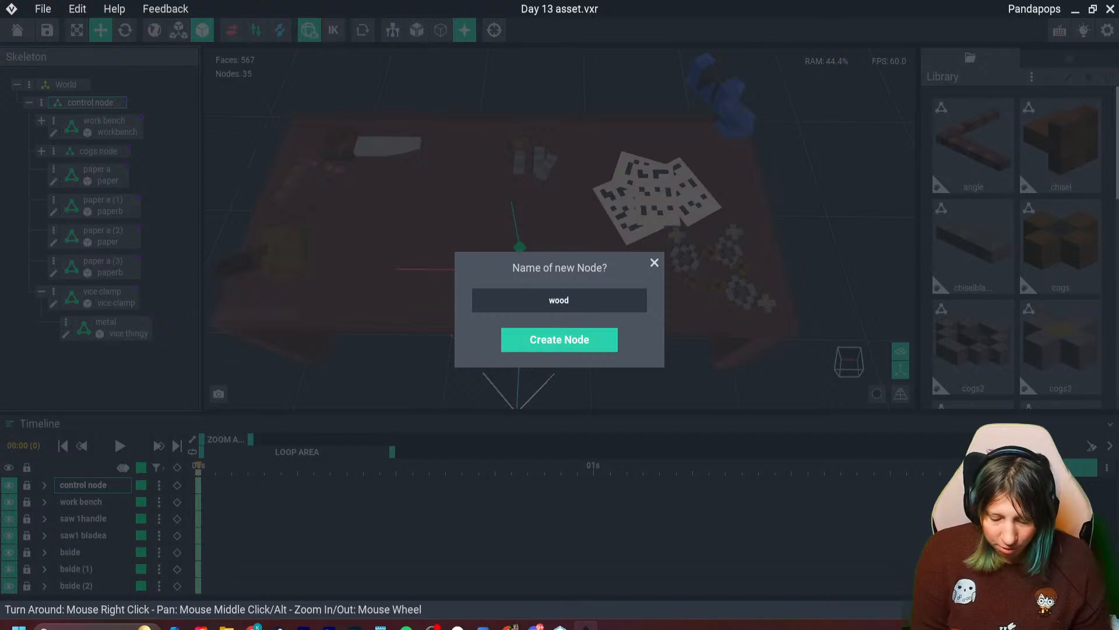
{"action": "key", "text": "Return"}
- Add a child node named "w1" under the wood node and attach the wood model to it
{"action": "left_click", "coordinate": [53, 353]}
{"action": "left_click", "coordinate": [108, 364]}
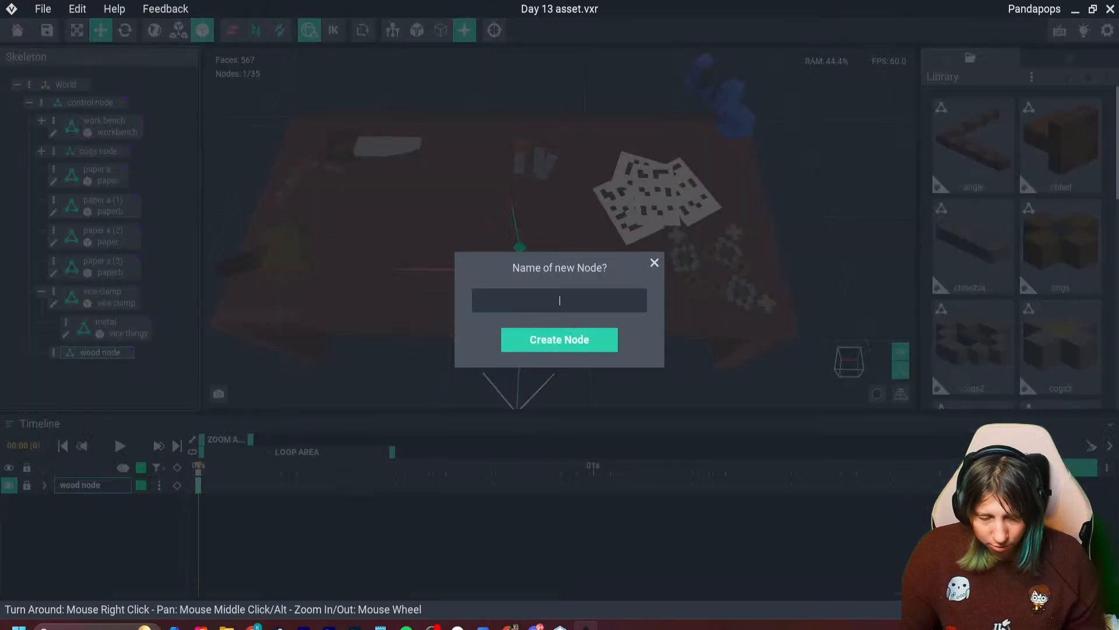
{"action": "type", "text": "w1"}
{"action": "key", "text": "Return"}
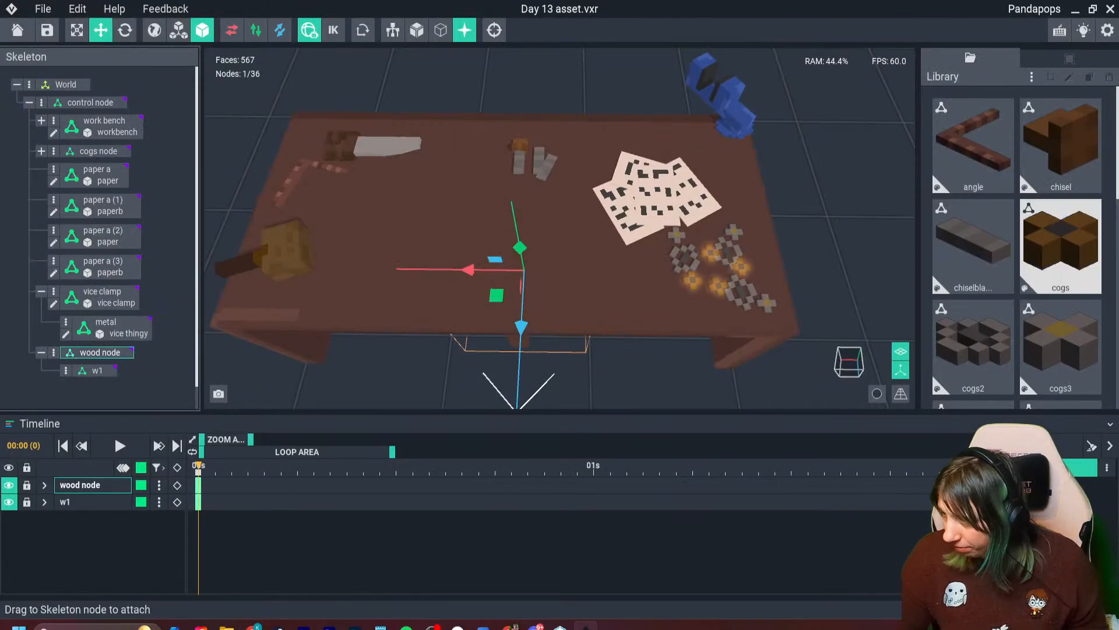
{"action": "scroll", "coordinate": [1017, 244], "scroll_direction": "down", "scroll_amount": 5}
{"action": "left_click_drag", "start_coordinate": [1062, 294], "coordinate": [99, 373]}
- Raise the w1 beam onto the workbench top and slide it across to sit in front of the saw
{"action": "left_click_drag", "start_coordinate": [520, 248], "coordinate": [507, 182]}
{"action": "right_click_drag", "start_coordinate": [514, 256], "coordinate": [505, 204]}
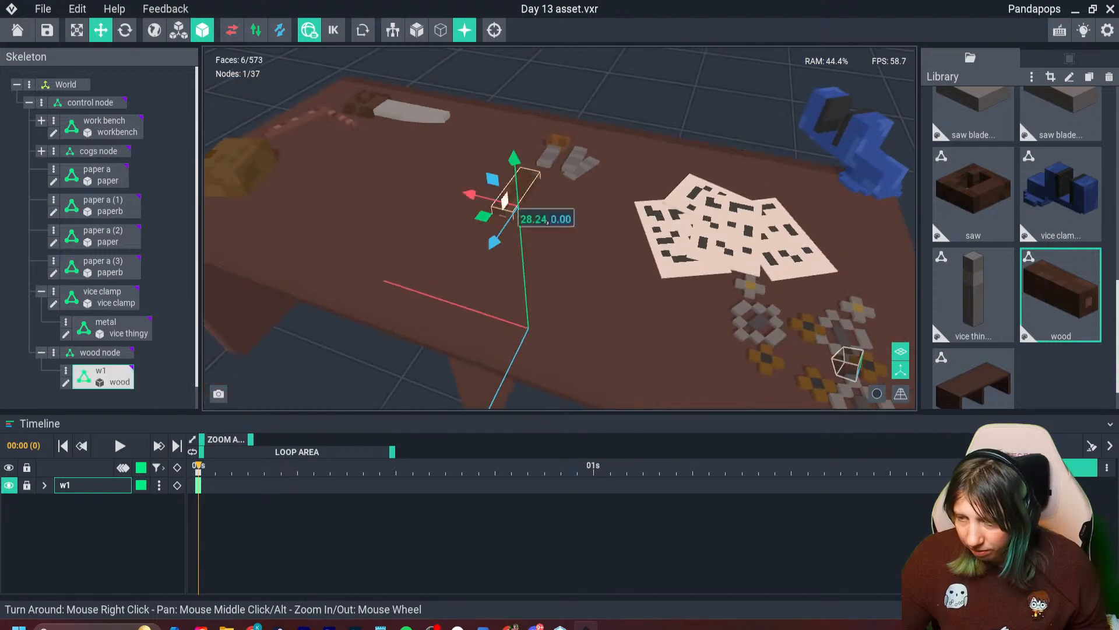
{"action": "left_click_drag", "start_coordinate": [513, 168], "coordinate": [513, 152]}
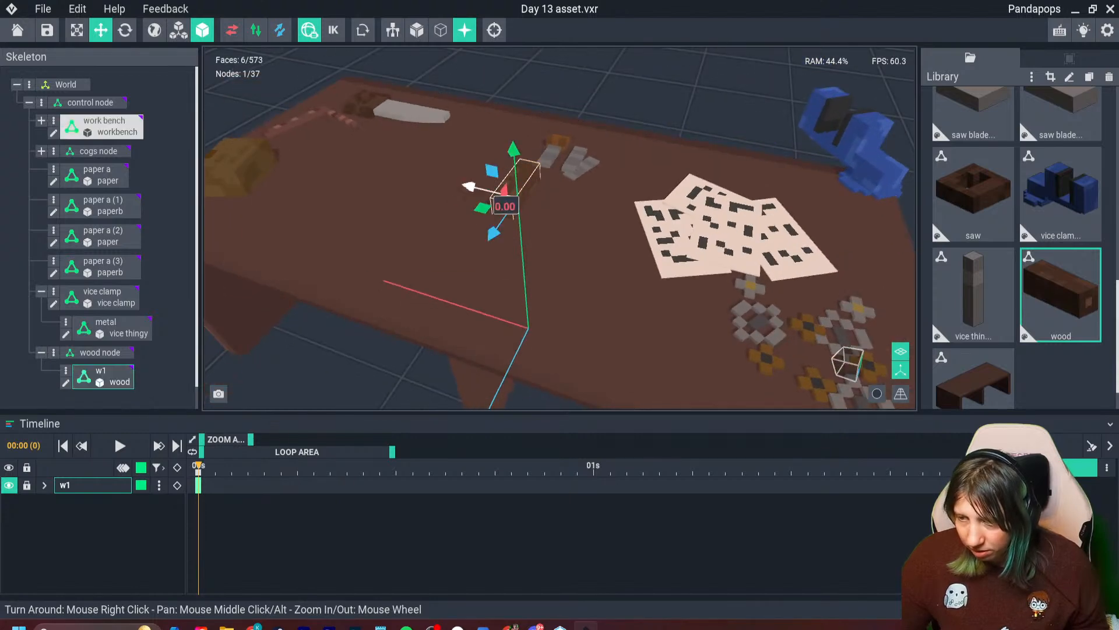
{"action": "left_click_drag", "start_coordinate": [470, 185], "coordinate": [348, 160]}
{"action": "left_click_drag", "start_coordinate": [351, 200], "coordinate": [348, 151]}
- Duplicate the w1 beam and space the copies along the bench to form a row of five
{"action": "key", "text": "ctrl+d"}
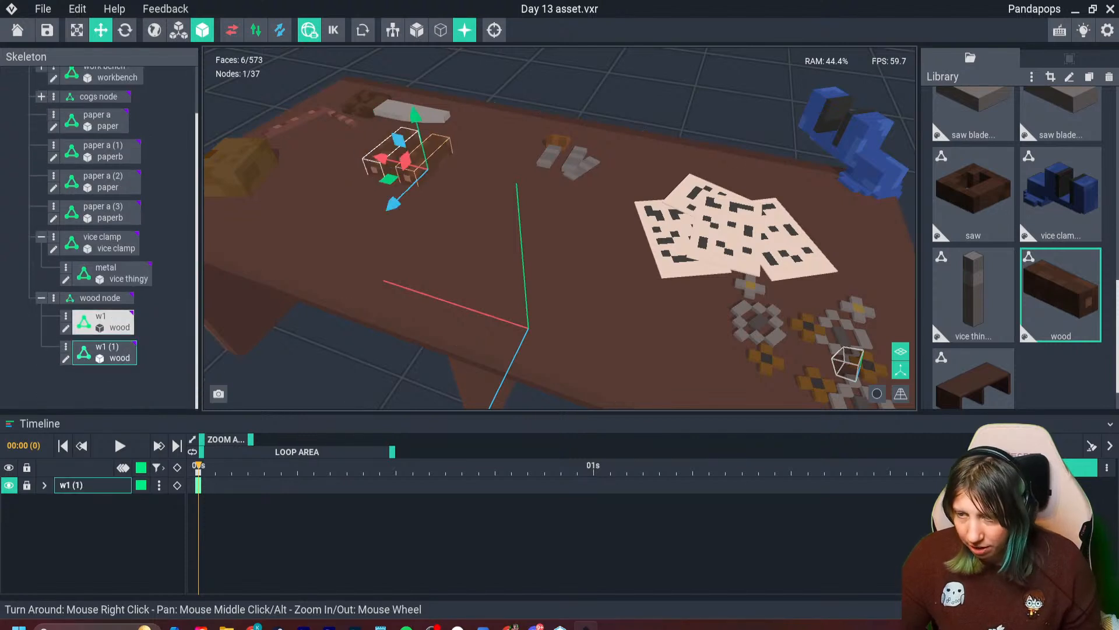
{"action": "key", "text": "ctrl+d"}
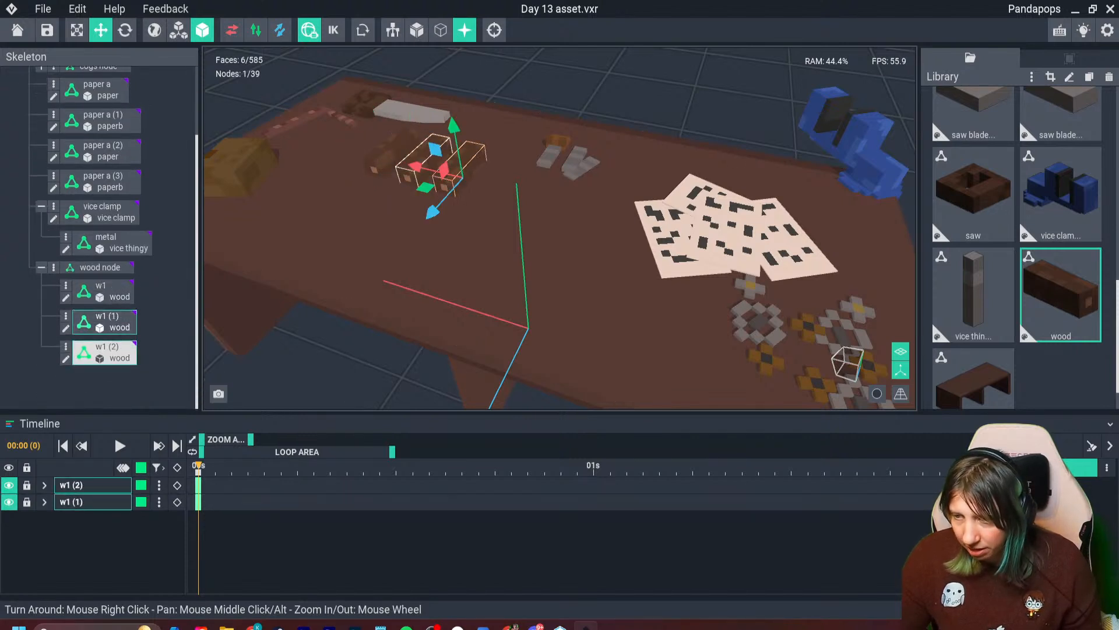
{"action": "left_click_drag", "start_coordinate": [416, 169], "coordinate": [485, 186]}
{"action": "key", "text": "ctrl+d"}
{"action": "right_click_drag", "start_coordinate": [466, 234], "coordinate": [560, 249]}
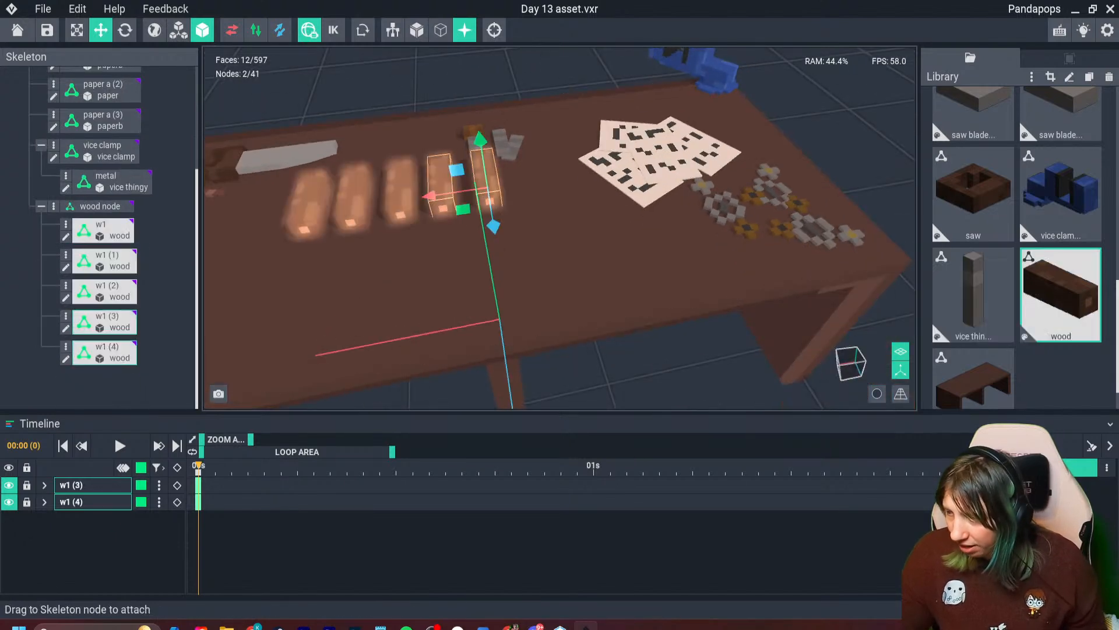
- Clone the wood model in the library as "wood2"
{"action": "key", "text": "ctrl+d"}
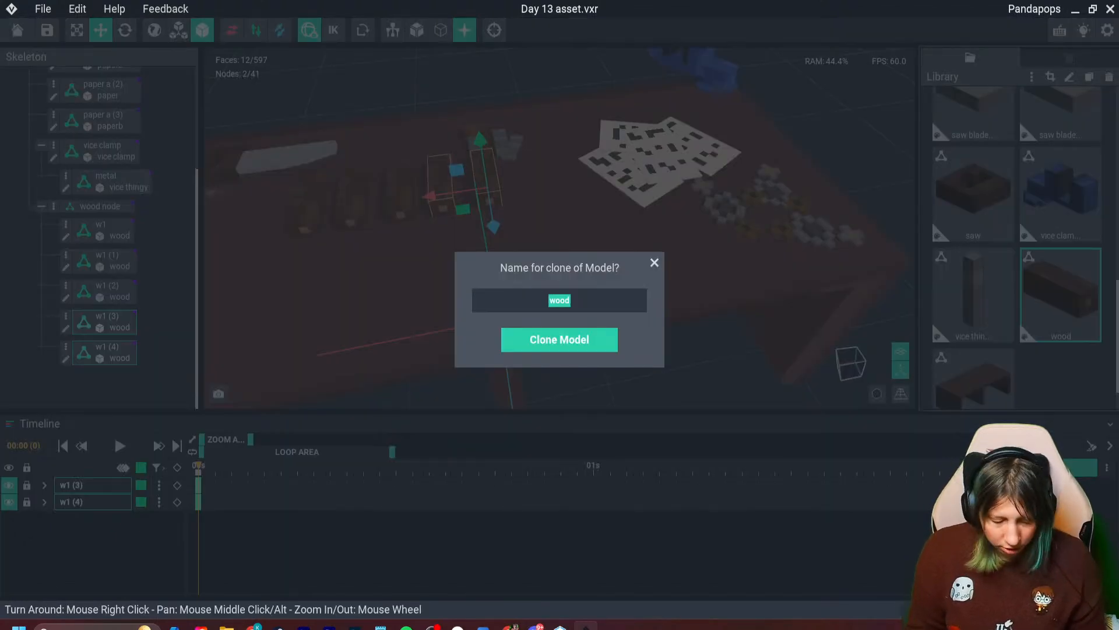
{"action": "type", "text": "2"}
{"action": "key", "text": "Return"}
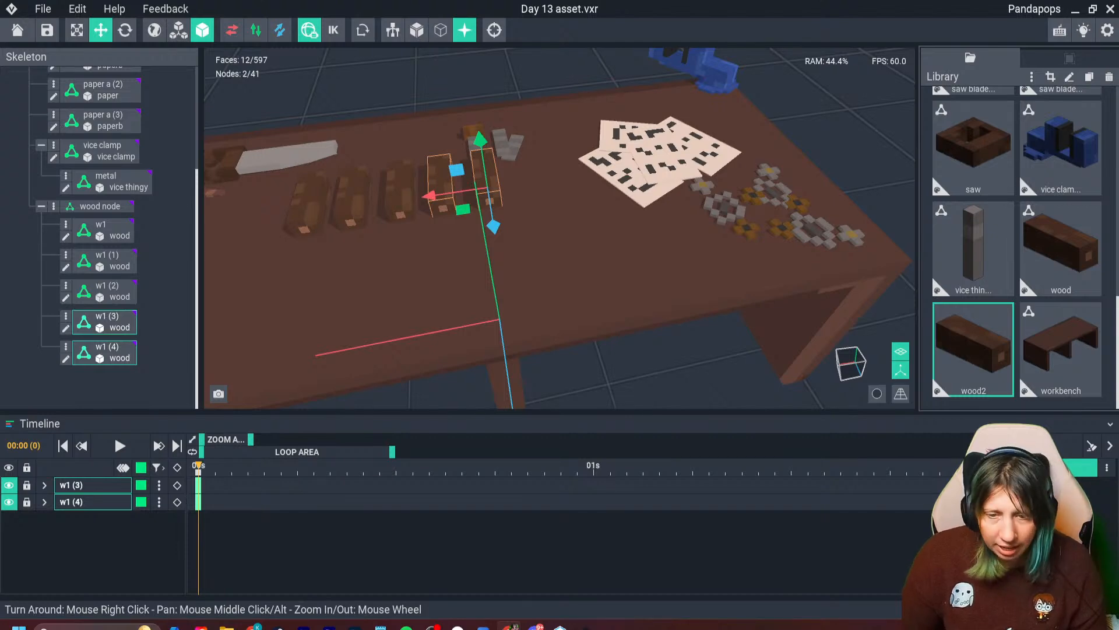
- Open the wood2 model for editing and sample the light tan colour #D9B28F with the screen colour picker
{"action": "double_click", "coordinate": [974, 350]}
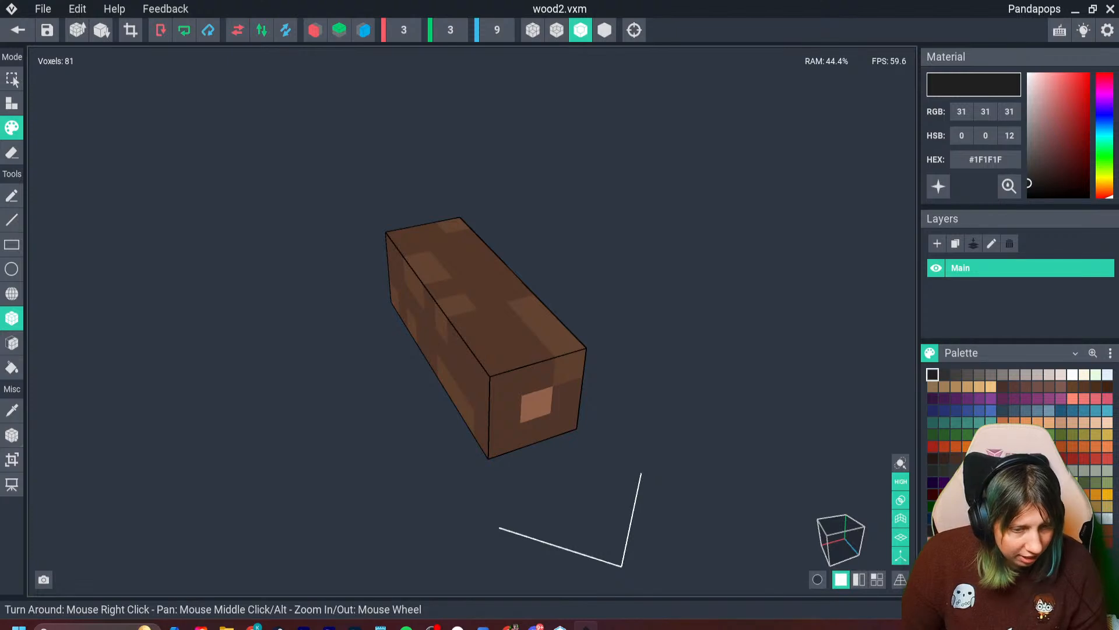
{"action": "left_click", "coordinate": [932, 374]}
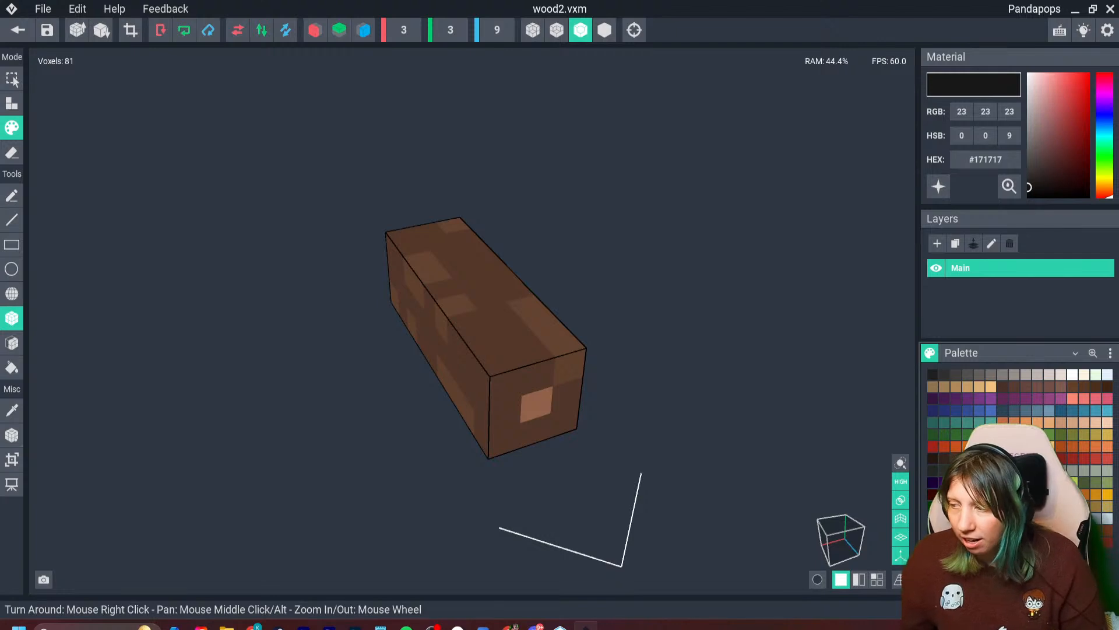
{"action": "left_click", "coordinate": [1009, 187]}
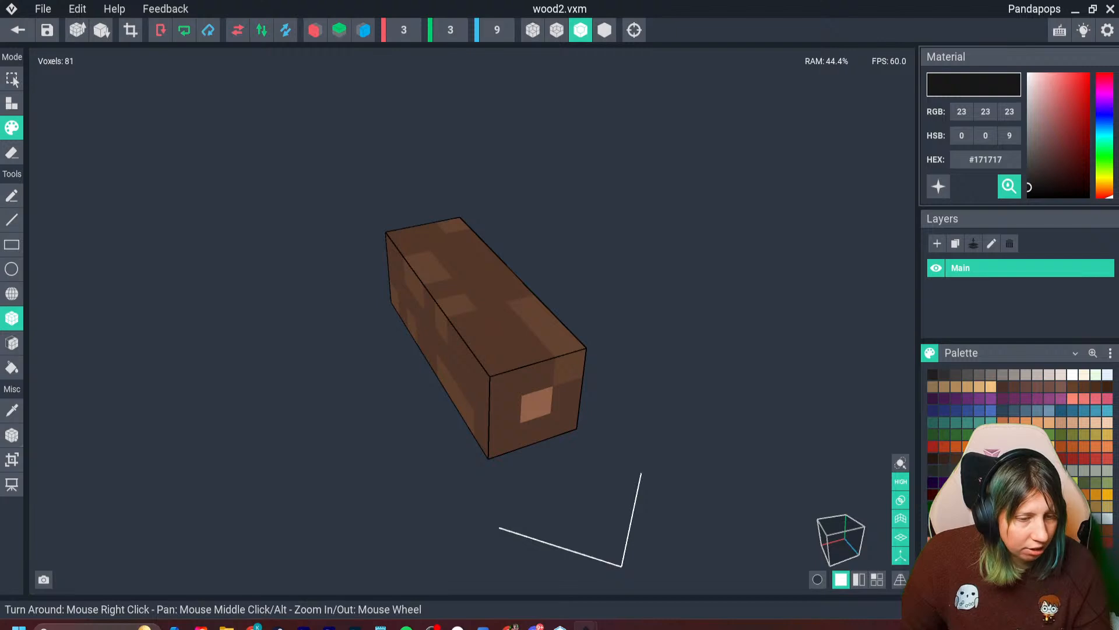
{"action": "left_click", "coordinate": [1016, 629]}
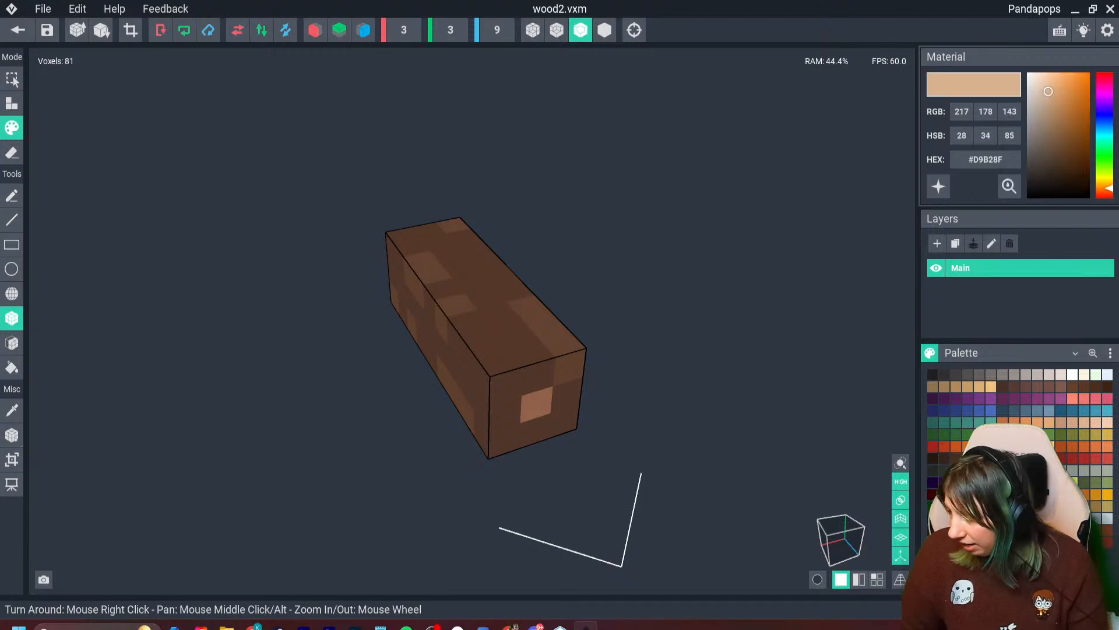
- Sample alternative light wood tones #E8D4B8, #CE9E61 and #B79074 with the screen colour picker
{"action": "left_click", "coordinate": [933, 375]}
{"action": "left_click_drag", "start_coordinate": [1013, 187], "coordinate": [1, 376]}
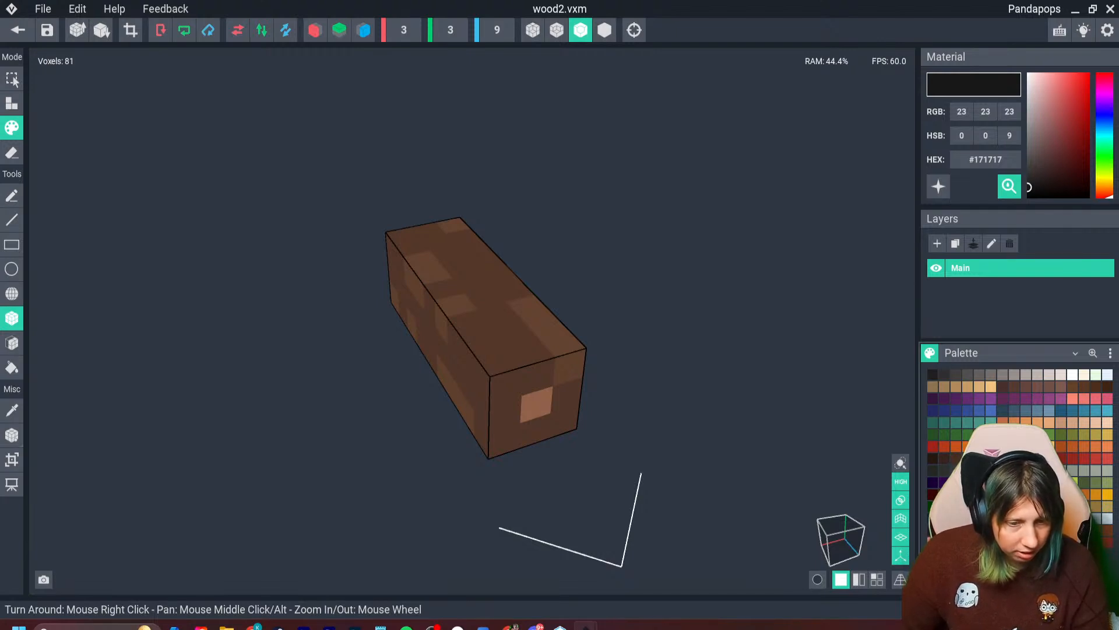
{"action": "left_click", "coordinate": [0, 376]}
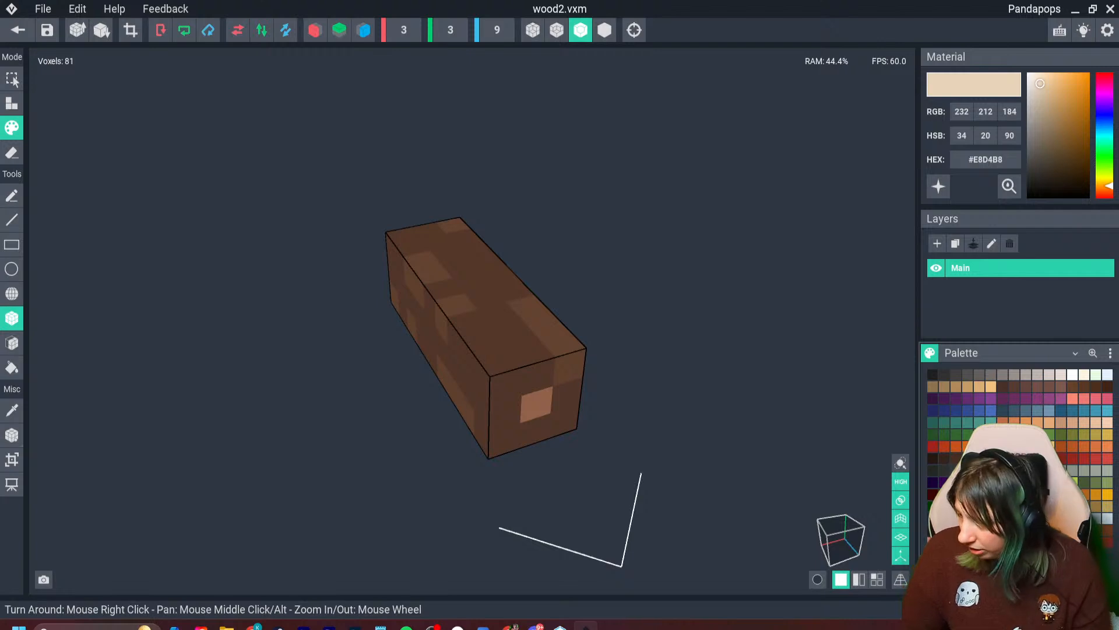
{"action": "left_click", "coordinate": [933, 375]}
{"action": "left_click_drag", "start_coordinate": [1012, 187], "coordinate": [0, 318]}
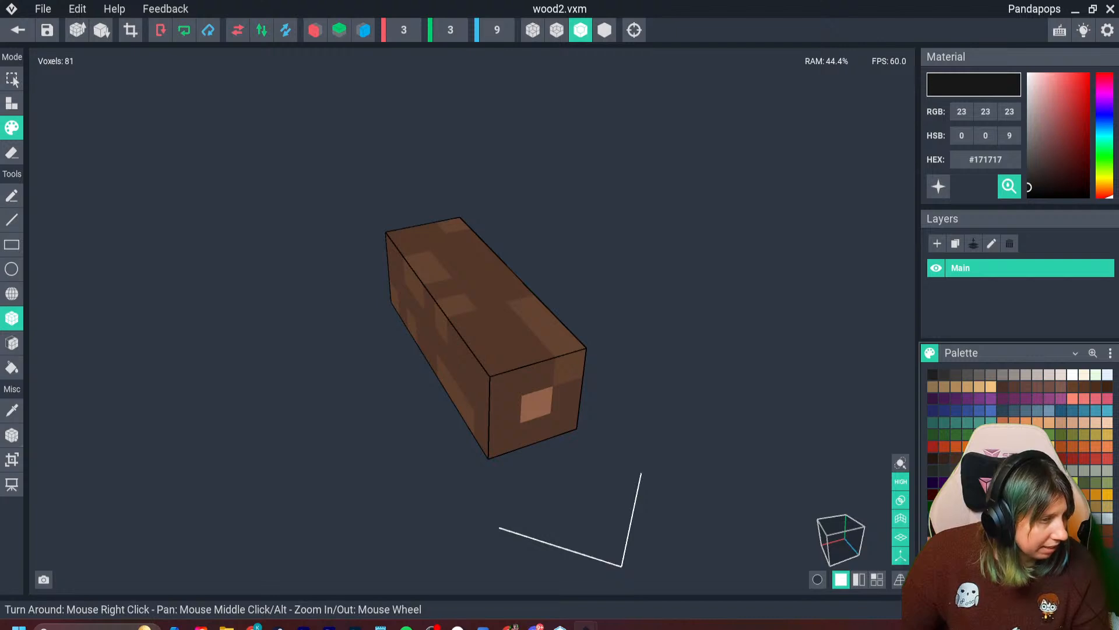
{"action": "left_click", "coordinate": [0, 318]}
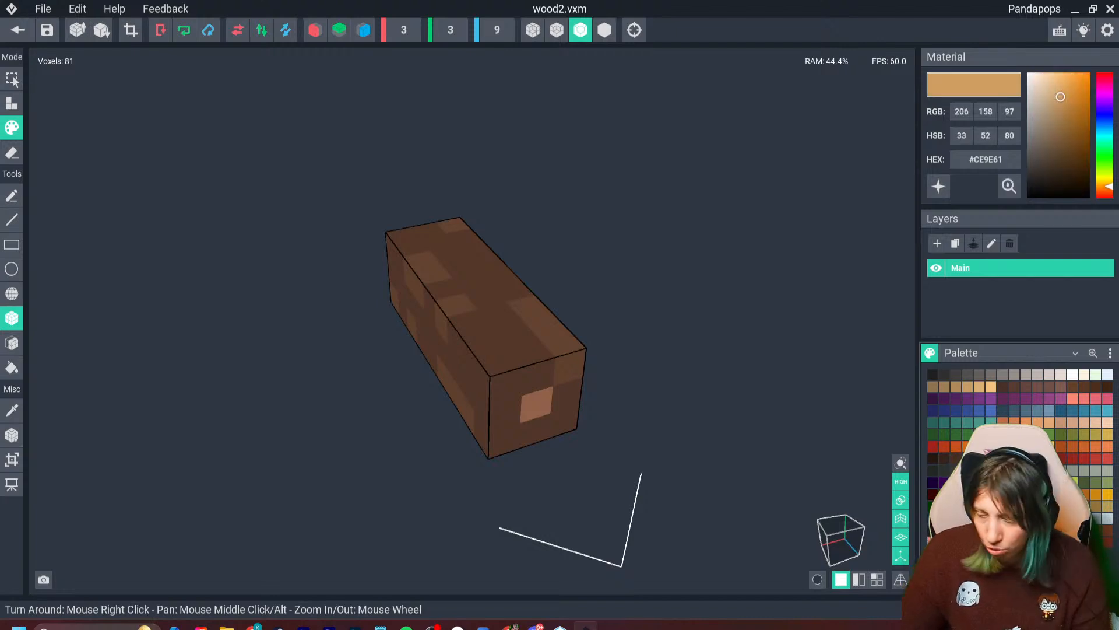
{"action": "left_click", "coordinate": [933, 375]}
{"action": "left_click_drag", "start_coordinate": [1011, 188], "coordinate": [0, 327]}
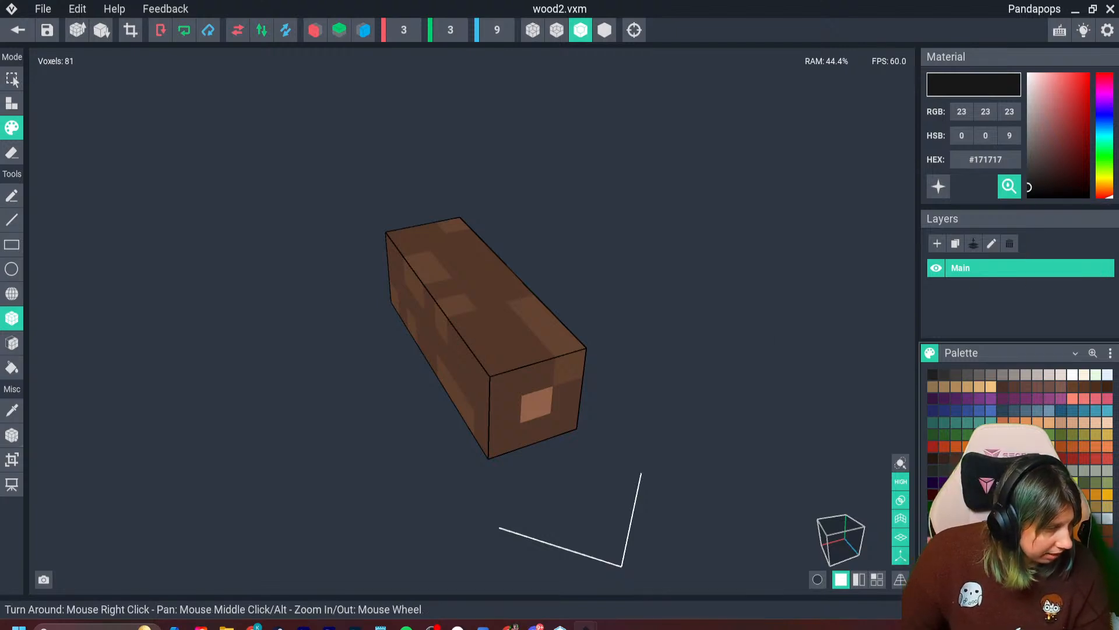
{"action": "left_click", "coordinate": [0, 326]}
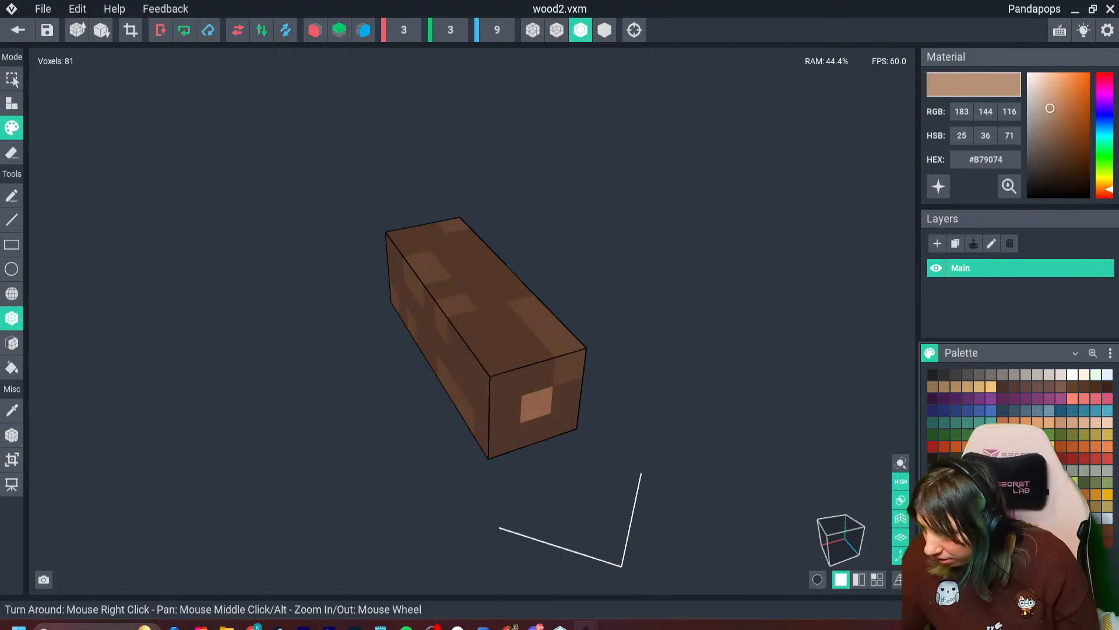
- Paint the entire wood2 beam in the golden tan #CE9E61
{"action": "left_click", "coordinate": [967, 387]}
{"action": "right_click_drag", "start_coordinate": [437, 327], "coordinate": [606, 327]}
{"action": "scroll", "coordinate": [610, 437], "scroll_direction": "up", "scroll_amount": 4}
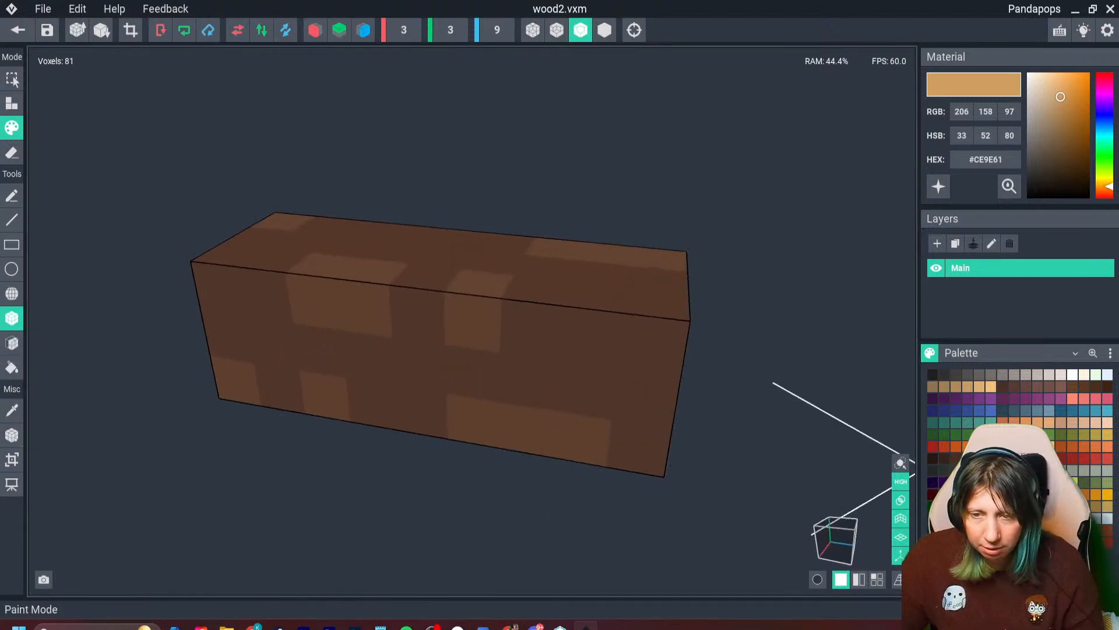
{"action": "right_click_drag", "start_coordinate": [303, 285], "coordinate": [310, 315]}
{"action": "left_click_drag", "start_coordinate": [271, 205], "coordinate": [632, 439]}
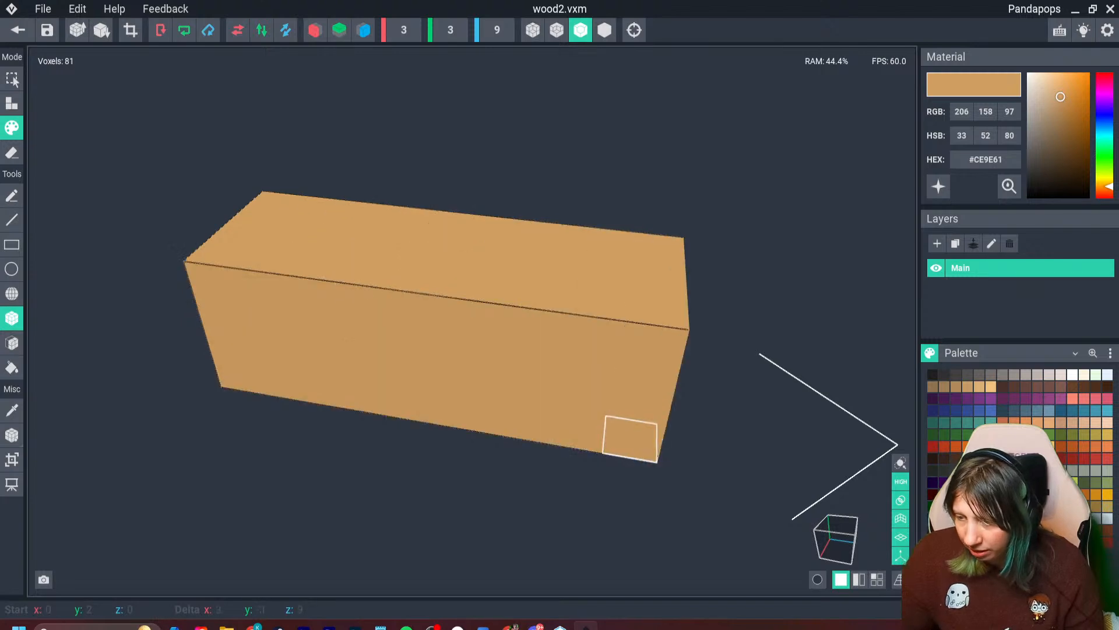
{"action": "scroll", "coordinate": [632, 439], "scroll_direction": "down", "scroll_amount": 3}
{"action": "right_click_drag", "start_coordinate": [632, 439], "coordinate": [309, 307]}
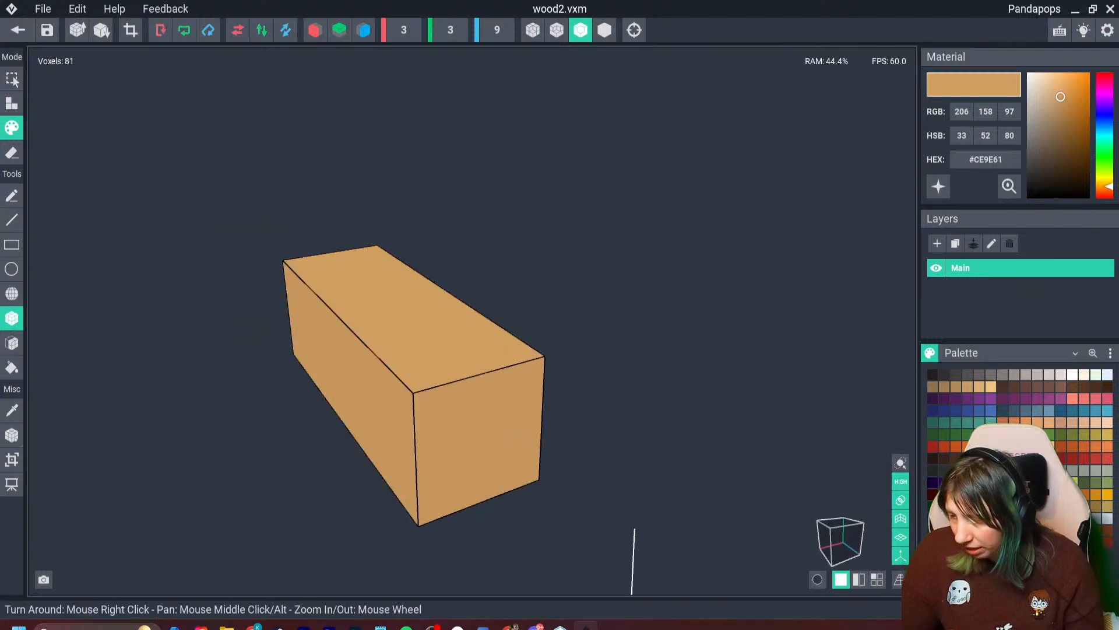
- Recolour the whole wood2 beam with the paler tan #D9B28F
{"action": "left_click", "coordinate": [1073, 422]}
{"action": "mouse_move", "coordinate": [369, 252]}
{"action": "left_mouse_down"}
{"action": "mouse_move", "coordinate": [370, 373]}
{"action": "mouse_move", "coordinate": [440, 499]}
{"action": "left_mouse_up"}
{"action": "right_click_drag", "start_coordinate": [443, 501], "coordinate": [525, 498]}
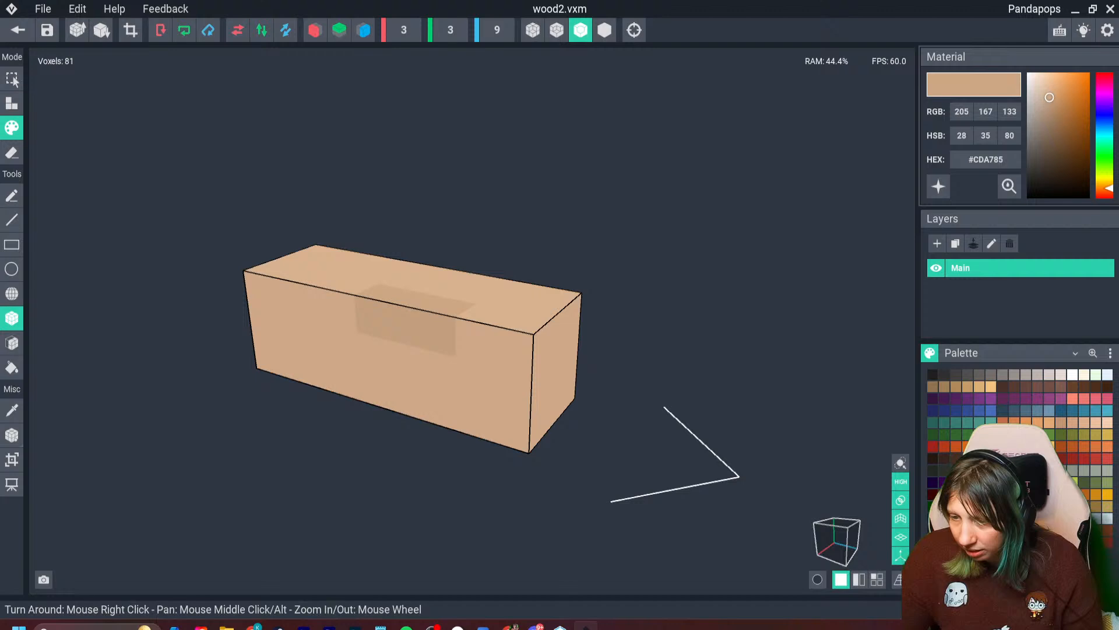
- Paint staggered grain patches in the slightly darker tan #CDA785 along the beam's top face
{"action": "right_click_drag", "start_coordinate": [341, 286], "coordinate": [233, 344]}
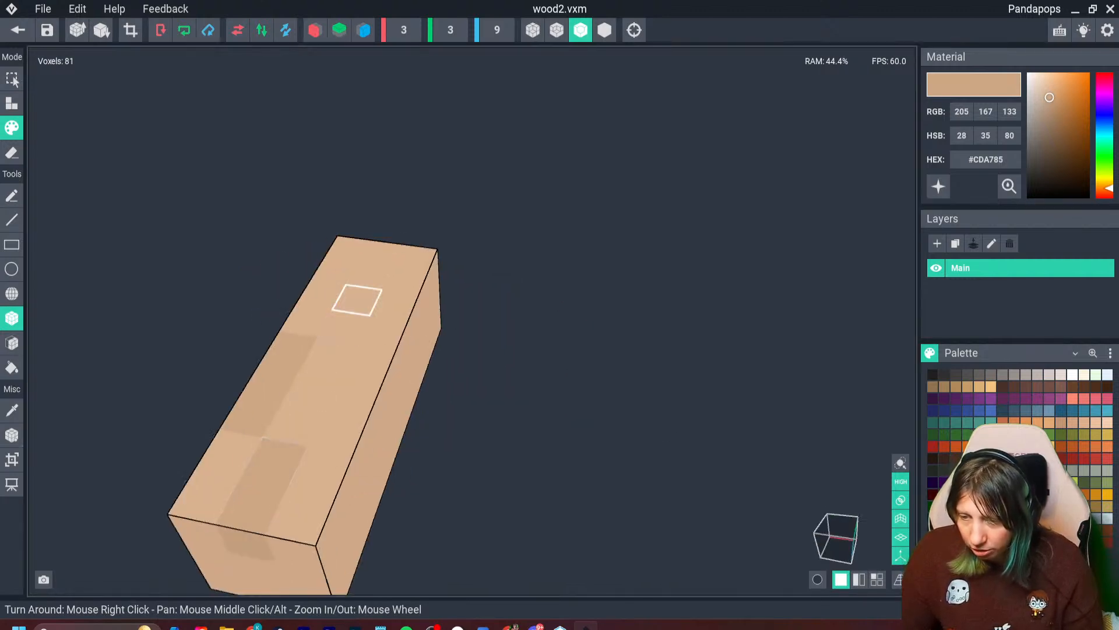
{"action": "left_click", "coordinate": [340, 327]}
{"action": "left_click", "coordinate": [369, 275]}
{"action": "left_click", "coordinate": [357, 300]}
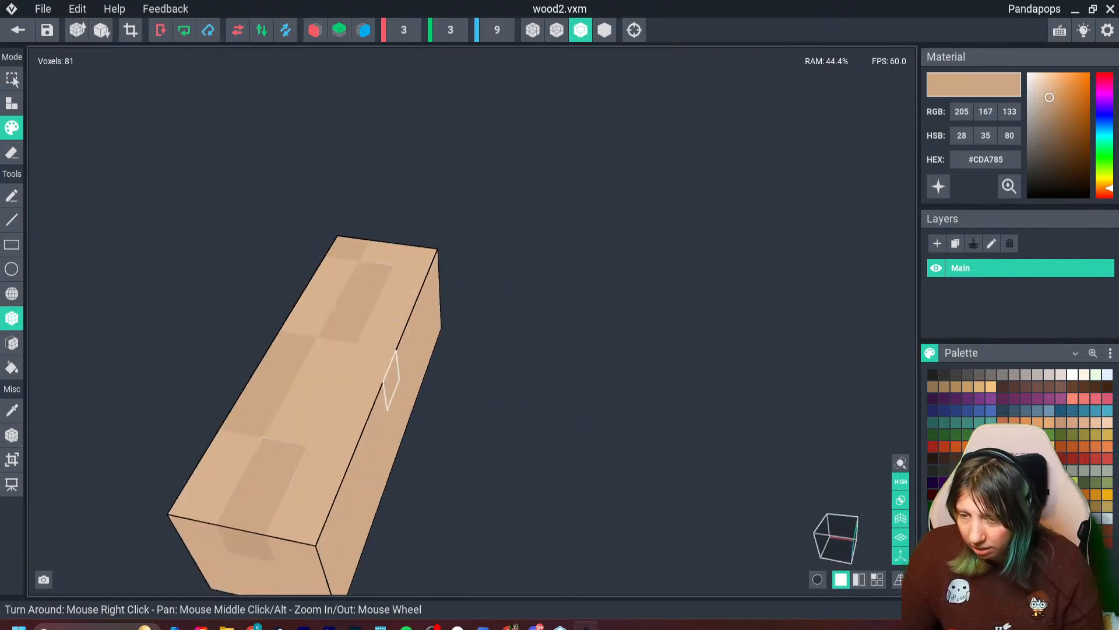
- Add staggered #CDA785 grain patches along the long side face of the wood2 beam
{"action": "right_click_drag", "start_coordinate": [391, 379], "coordinate": [372, 362]}
{"action": "left_click", "coordinate": [400, 441]}
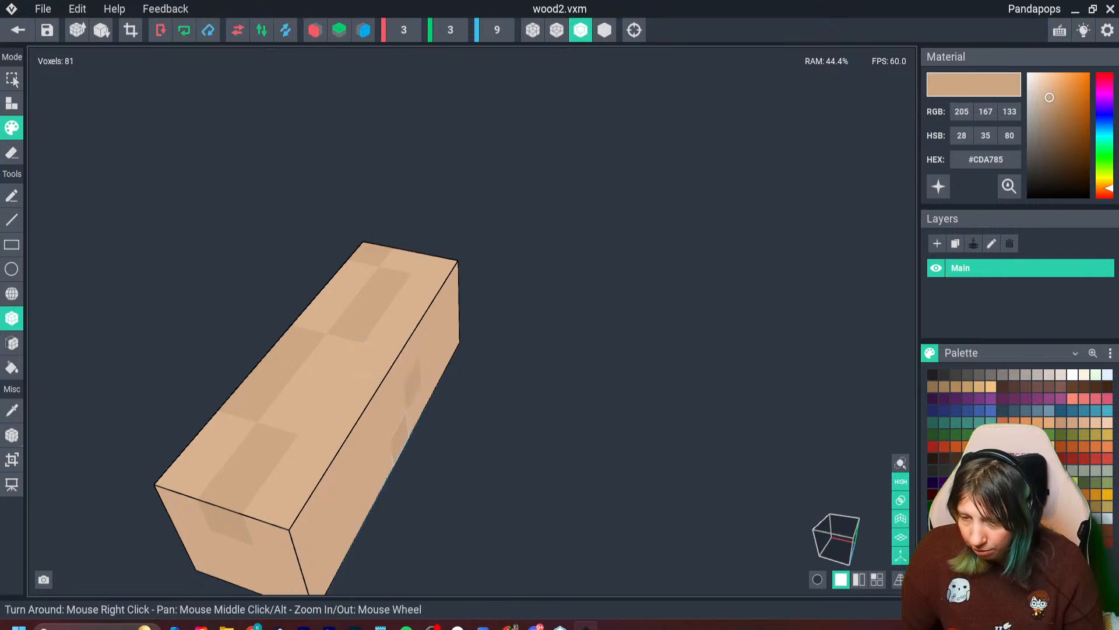
{"action": "right_click_drag", "start_coordinate": [425, 505], "coordinate": [364, 476]}
{"action": "left_click", "coordinate": [406, 495]}
{"action": "left_click", "coordinate": [369, 513]}
{"action": "left_click", "coordinate": [274, 514]}
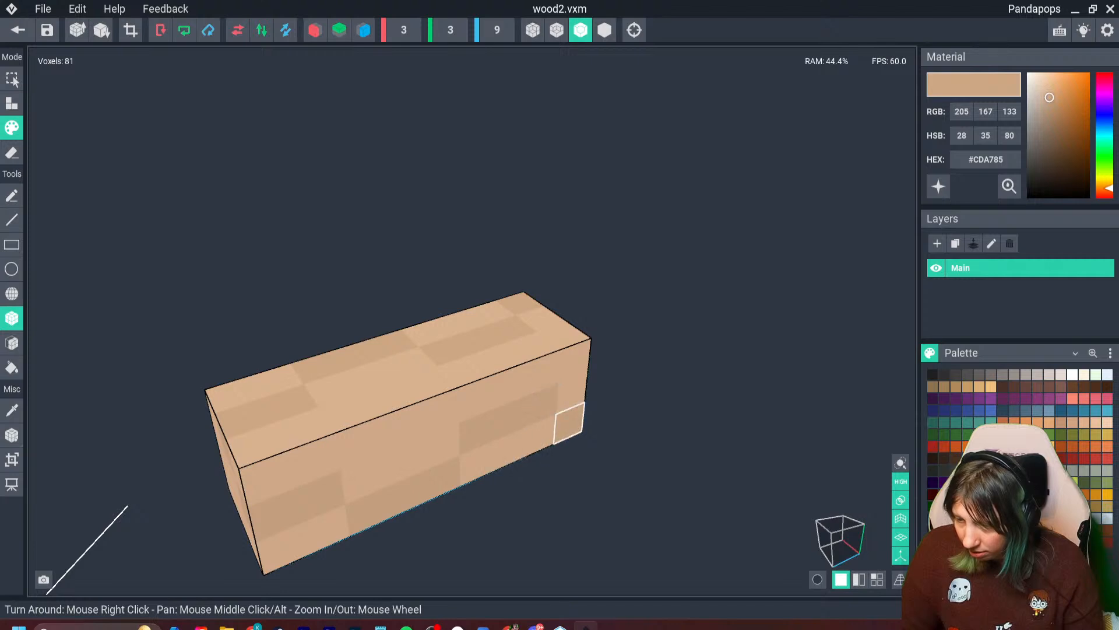
- Continue the #CDA785 grain patches across the remaining faces of the wood2 beam
{"action": "right_click_drag", "start_coordinate": [570, 429], "coordinate": [554, 437]}
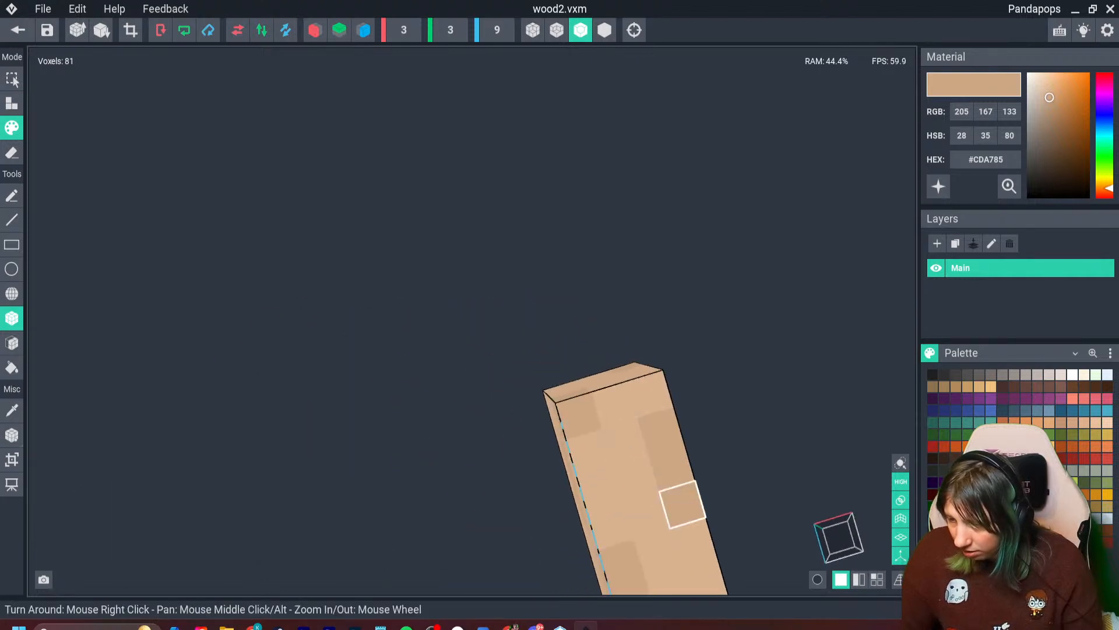
{"action": "right_click_drag", "start_coordinate": [679, 504], "coordinate": [683, 523]}
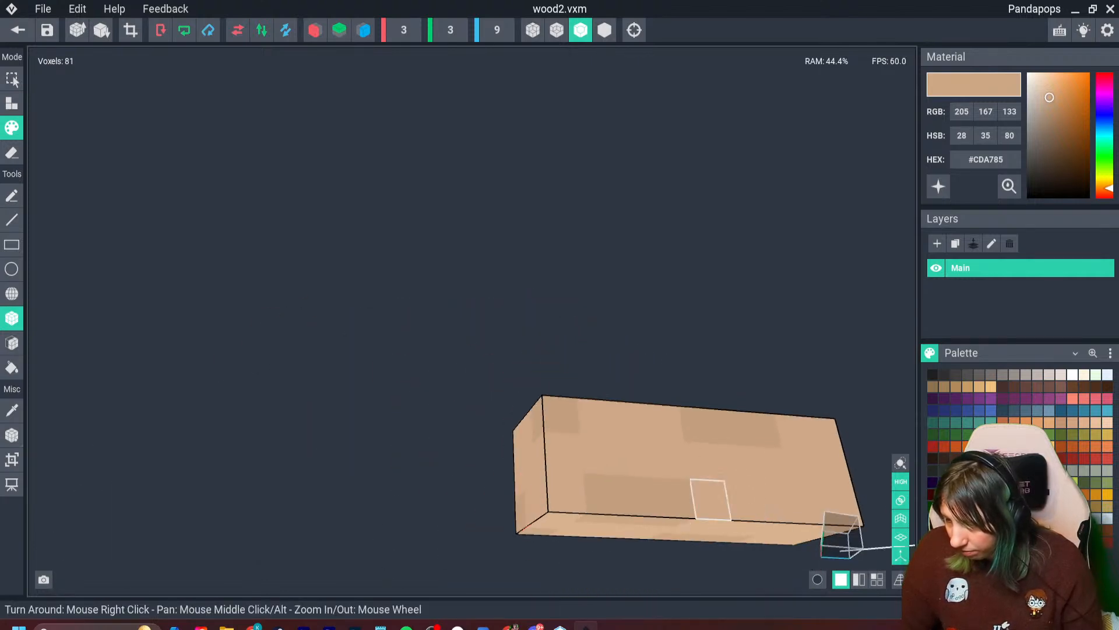
{"action": "right_click_drag", "start_coordinate": [745, 499], "coordinate": [793, 487]}
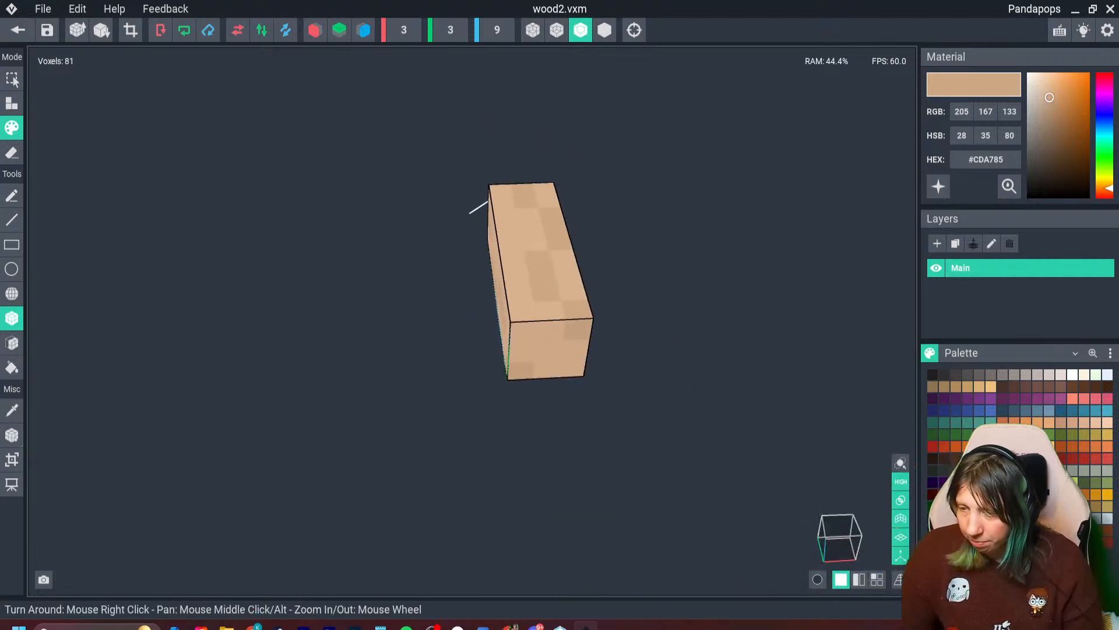
{"action": "mouse_move", "coordinate": [502, 277]}
{"action": "right_mouse_down"}
{"action": "mouse_move", "coordinate": [547, 272]}
{"action": "mouse_move", "coordinate": [521, 277]}
{"action": "right_mouse_up"}
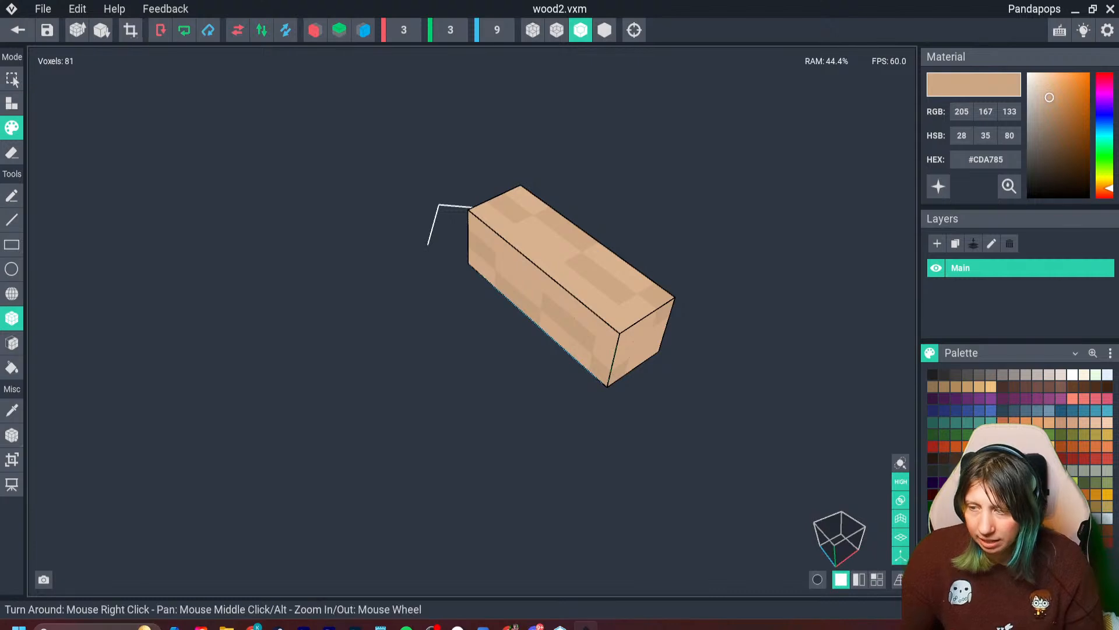
- Center the wood2 model's pivot, then save the model and return to the workbench asset
{"action": "left_click", "coordinate": [12, 435]}
{"action": "left_click", "coordinate": [56, 443]}
{"action": "left_click", "coordinate": [18, 30]}
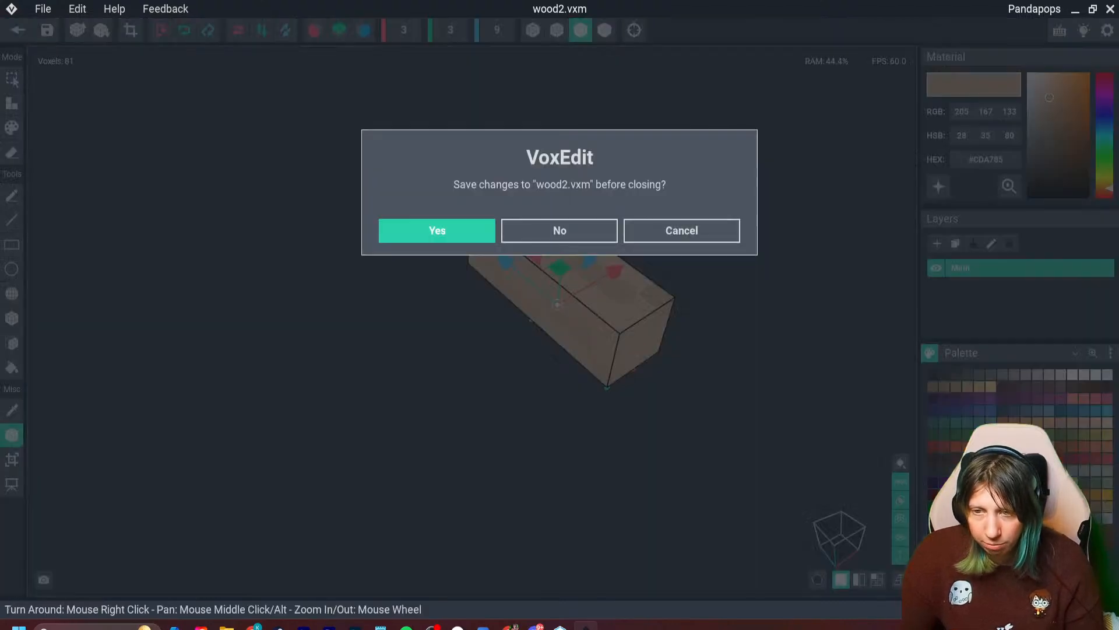
{"action": "left_click", "coordinate": [437, 230]}
- Attach the wood2 model to the w1 (3) and w1 (1) nodes so light beams replace those dark ones
{"action": "right_click_drag", "start_coordinate": [441, 227], "coordinate": [487, 230]}
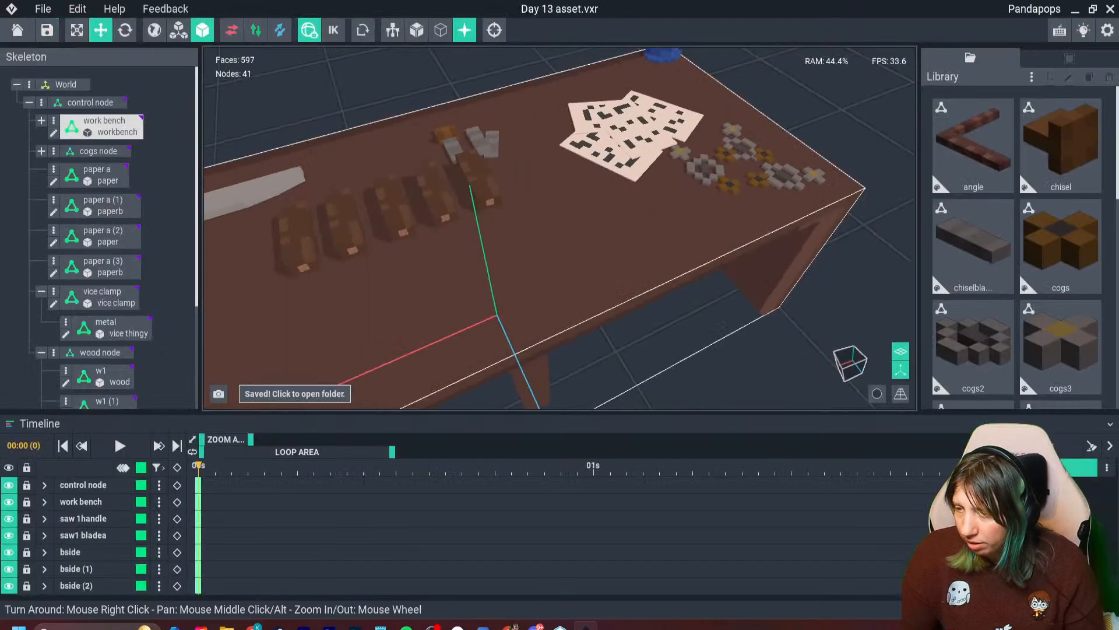
{"action": "scroll", "coordinate": [1018, 245], "scroll_direction": "down", "scroll_amount": 6}
{"action": "left_click_drag", "start_coordinate": [974, 344], "coordinate": [491, 197]}
{"action": "right_click_drag", "start_coordinate": [491, 197], "coordinate": [434, 175]}
{"action": "scroll", "coordinate": [466, 204], "scroll_direction": "up", "scroll_amount": 3}
{"action": "left_click", "coordinate": [514, 169]}
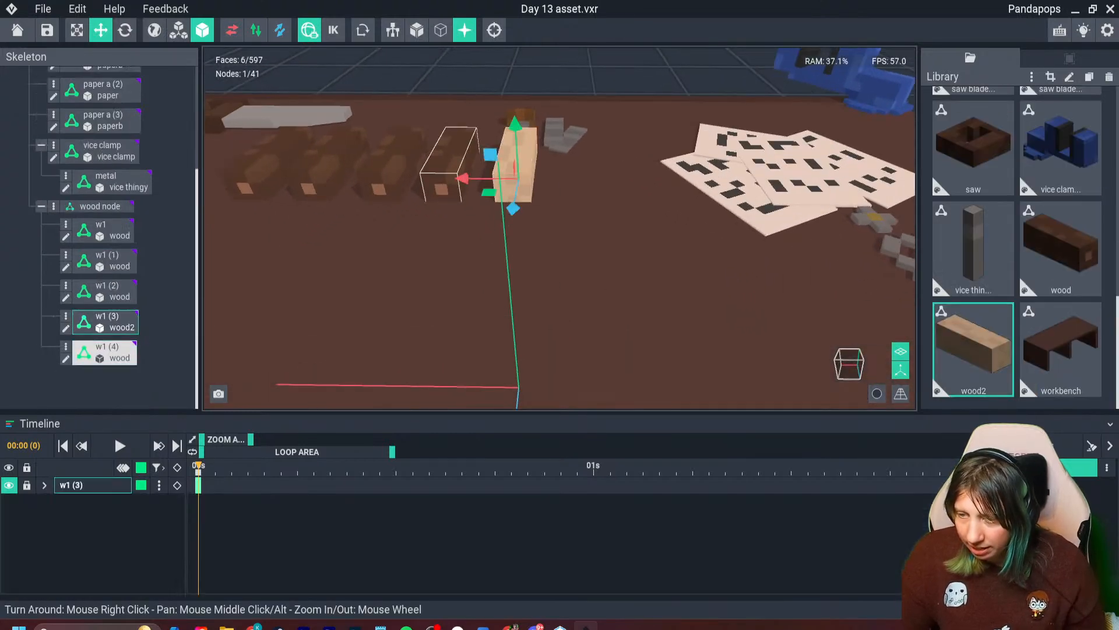
{"action": "left_click_drag", "start_coordinate": [973, 349], "coordinate": [347, 162]}
{"action": "scroll", "coordinate": [484, 233], "scroll_direction": "down", "scroll_amount": 3}
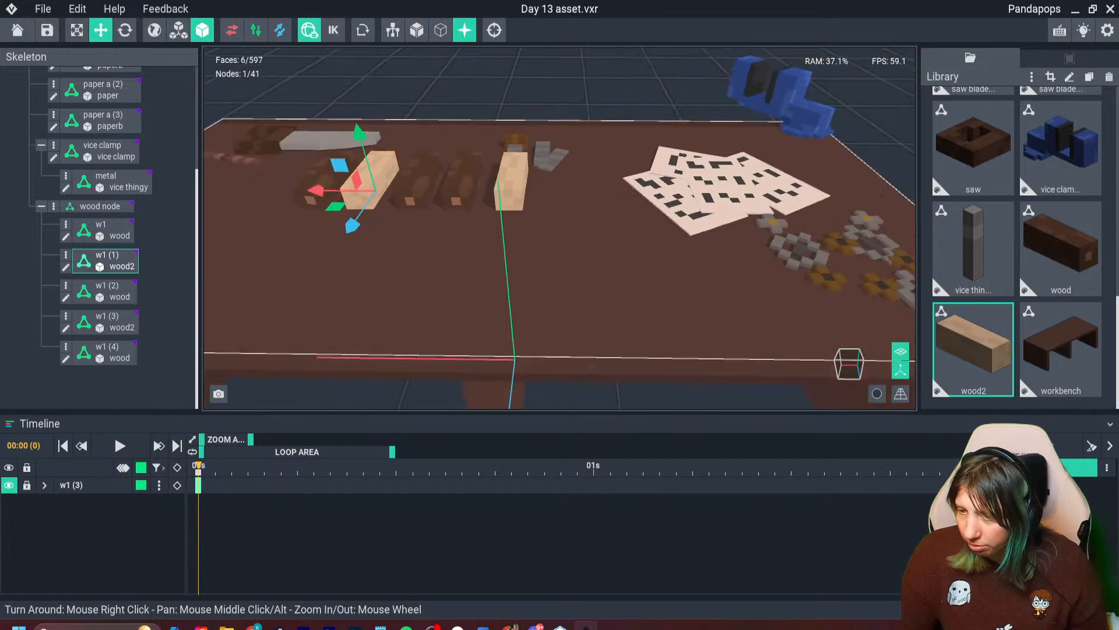
- Clone the wood2 model in the library as "wood2b"
{"action": "right_click_drag", "start_coordinate": [484, 233], "coordinate": [522, 251]}
{"action": "middle_click_drag", "start_coordinate": [495, 233], "coordinate": [589, 277]}
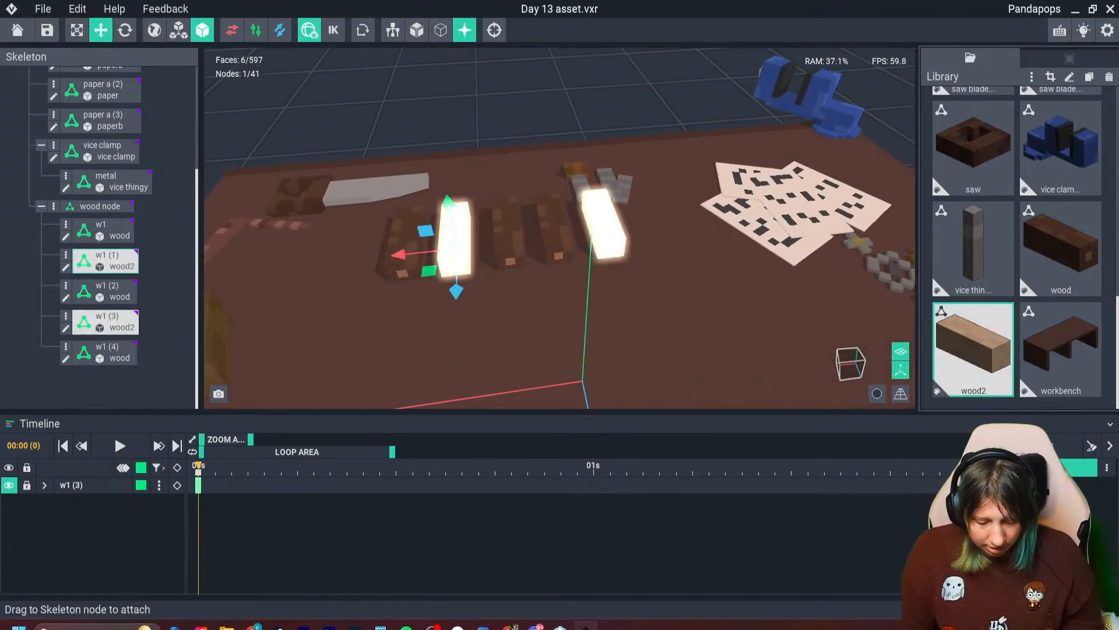
{"action": "key", "text": "ctrl+d"}
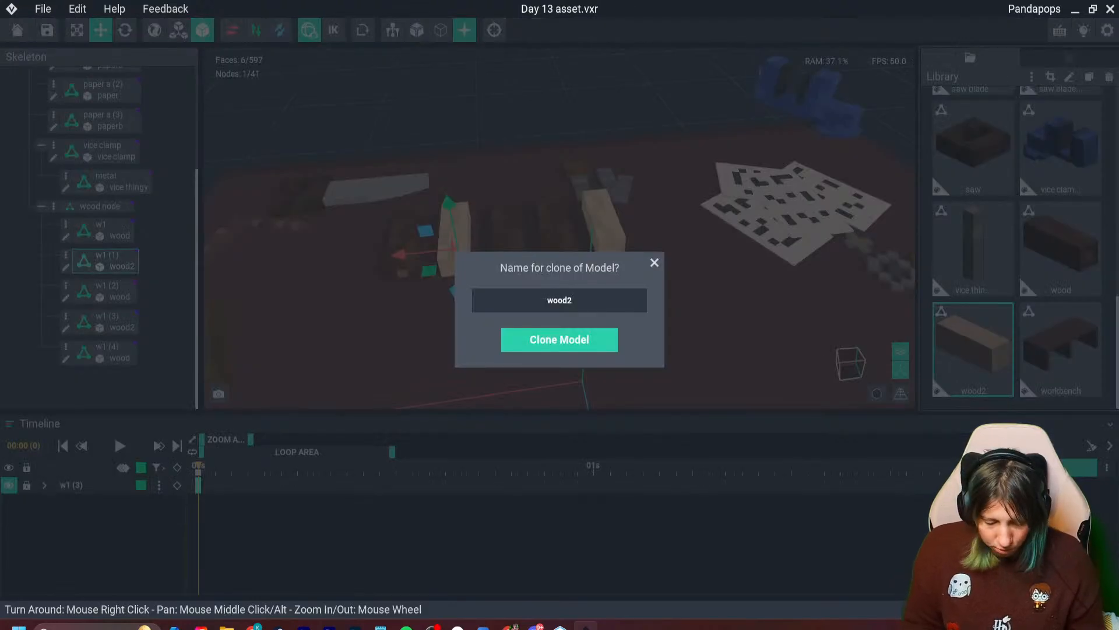
{"action": "key", "text": "Return"}
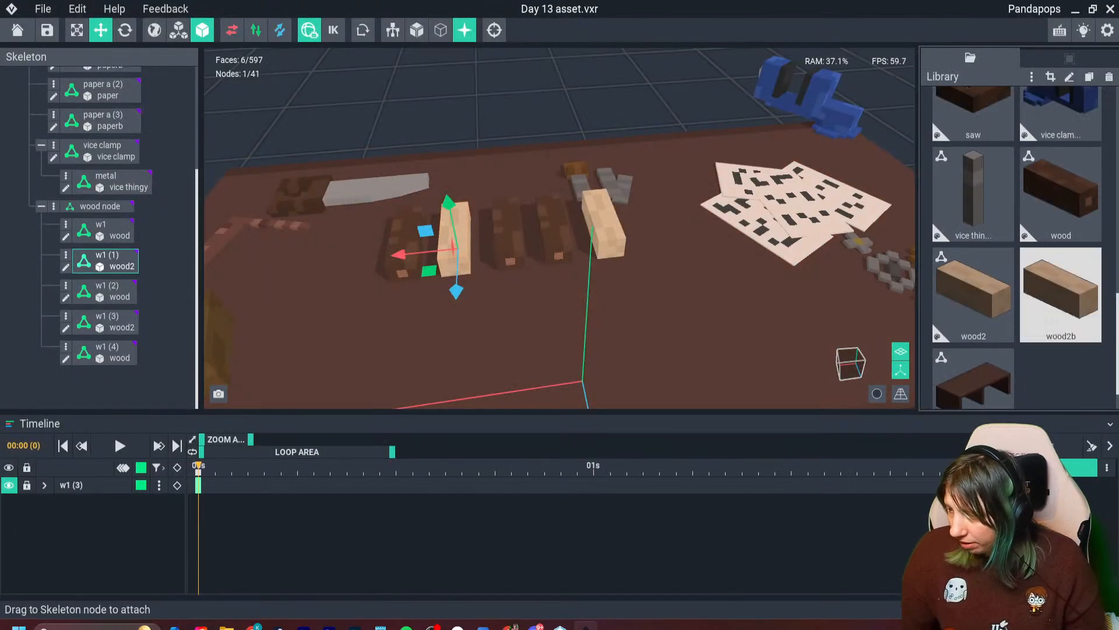
- Shorten the wood2b beam to 3 × 3 × 5 by erasing one end and cropping the volume, then save it and return to the asset
{"action": "double_click", "coordinate": [1061, 295]}
{"action": "left_click", "coordinate": [12, 153]}
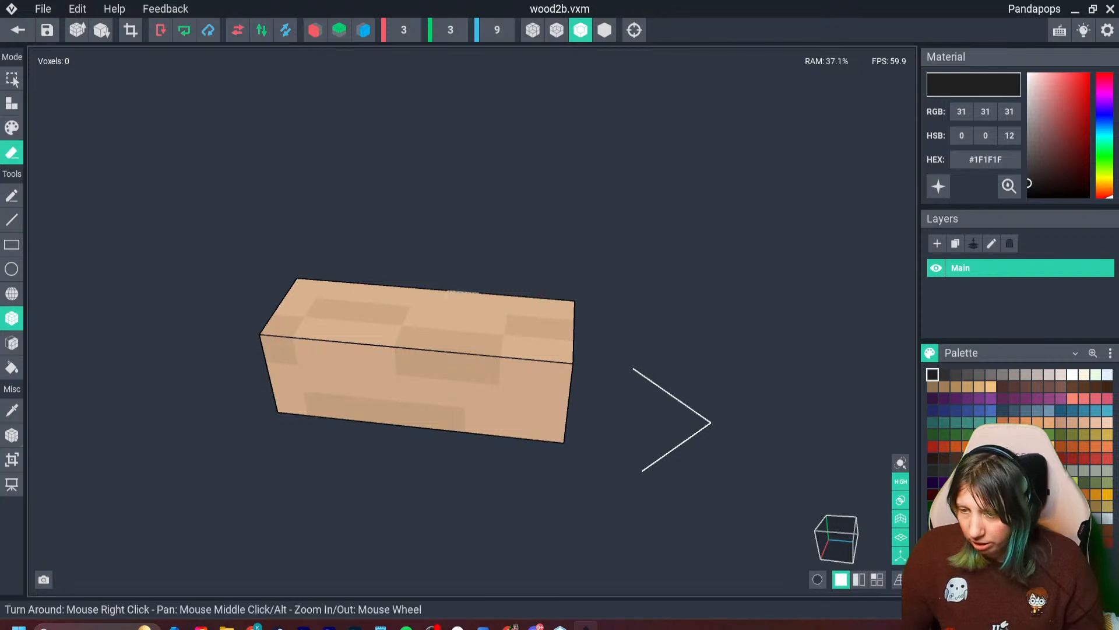
{"action": "mouse_move", "coordinate": [463, 295]}
{"action": "left_mouse_down"}
{"action": "mouse_move", "coordinate": [516, 422]}
{"action": "mouse_move", "coordinate": [549, 426]}
{"action": "left_mouse_up"}
{"action": "left_click", "coordinate": [131, 30]}
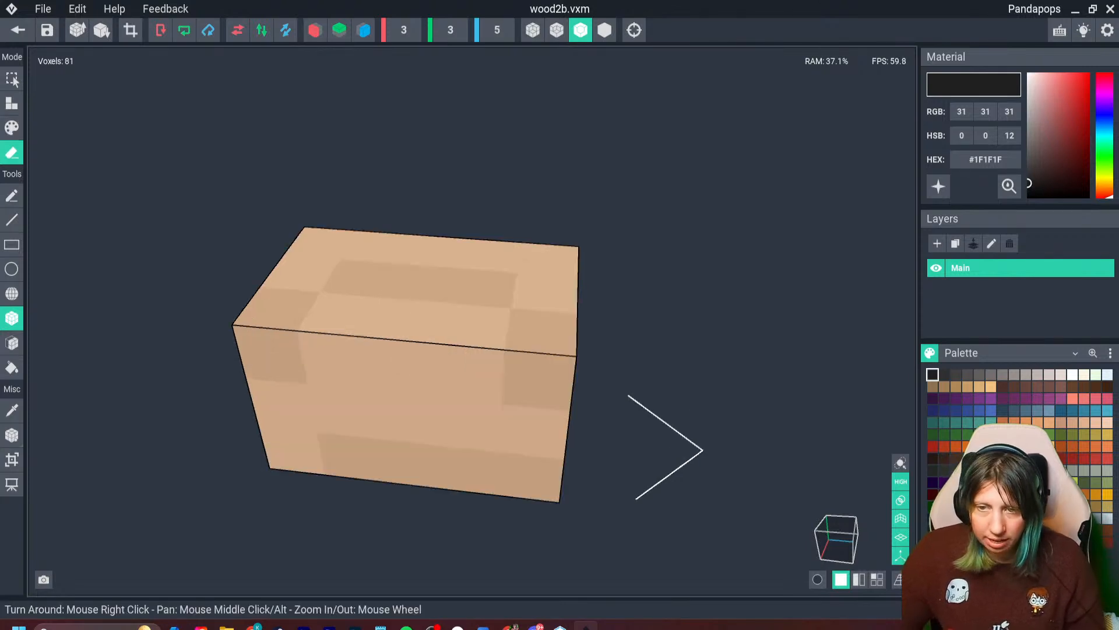
{"action": "left_click", "coordinate": [17, 30]}
{"action": "left_click", "coordinate": [437, 231]}
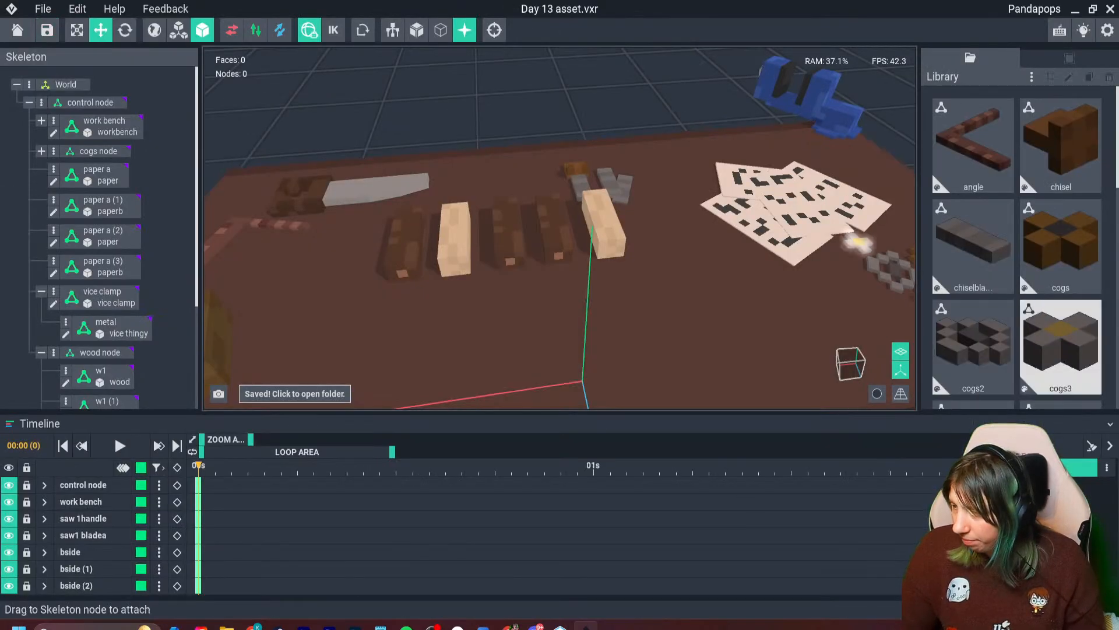
- Duplicate the w1 (1) light beam twice along the row and attach the wood2b model to the outermost copy
{"action": "left_click", "coordinate": [456, 238]}
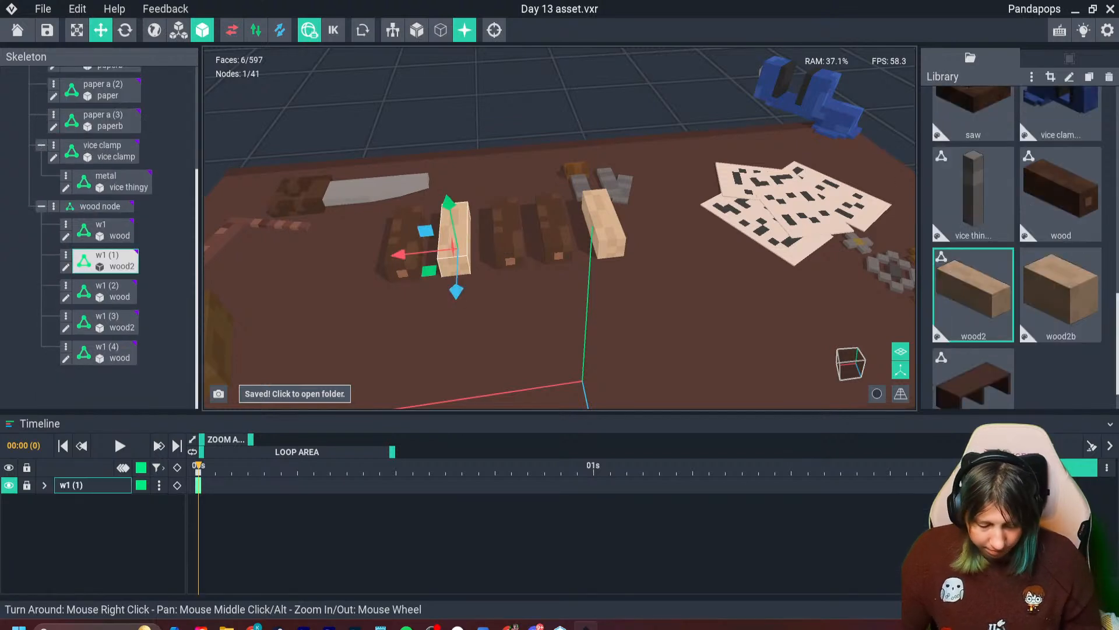
{"action": "left_click_drag", "start_coordinate": [402, 255], "coordinate": [264, 269], "text": "shift"}
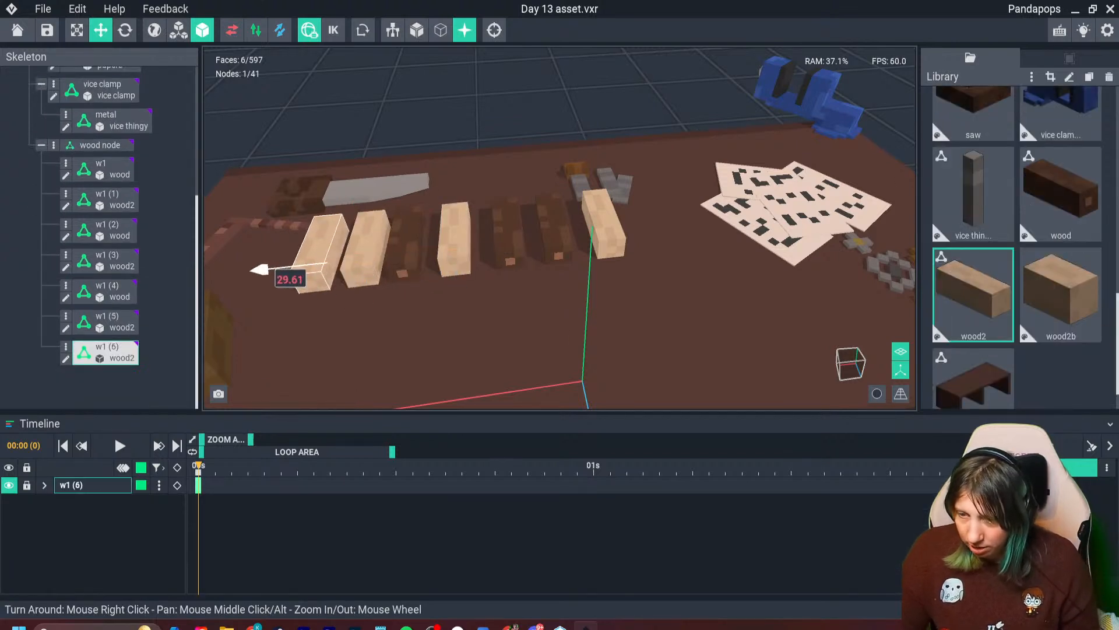
{"action": "left_click_drag", "start_coordinate": [1061, 294], "coordinate": [326, 236]}
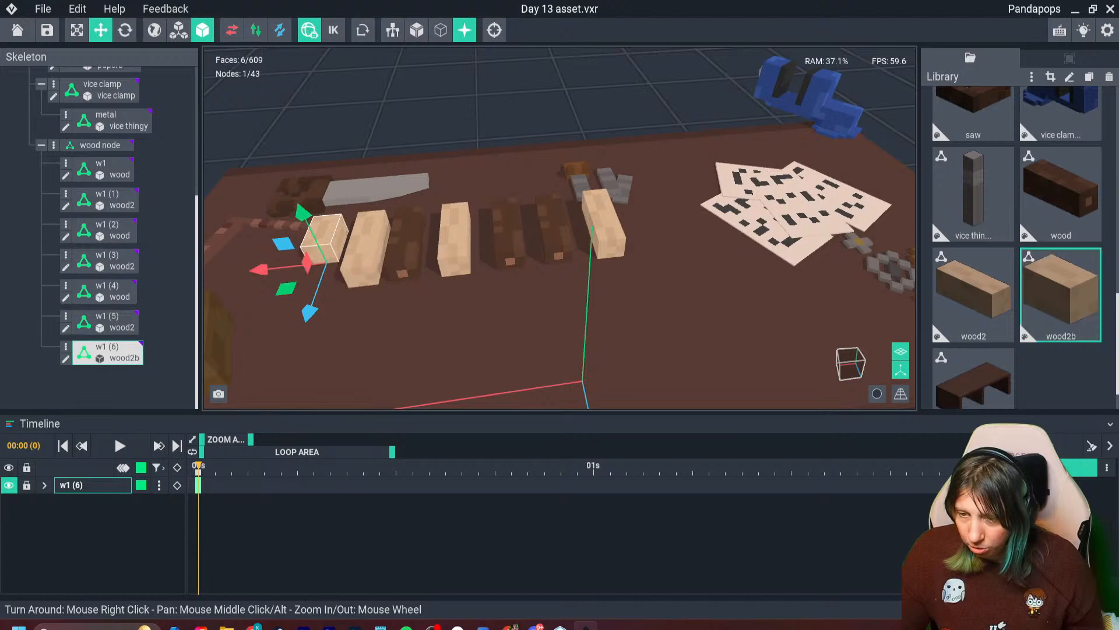
- Attach the wood2b model to the w1 (1) node so that beam becomes a short light one
{"action": "left_click_drag", "start_coordinate": [1061, 295], "coordinate": [456, 239]}
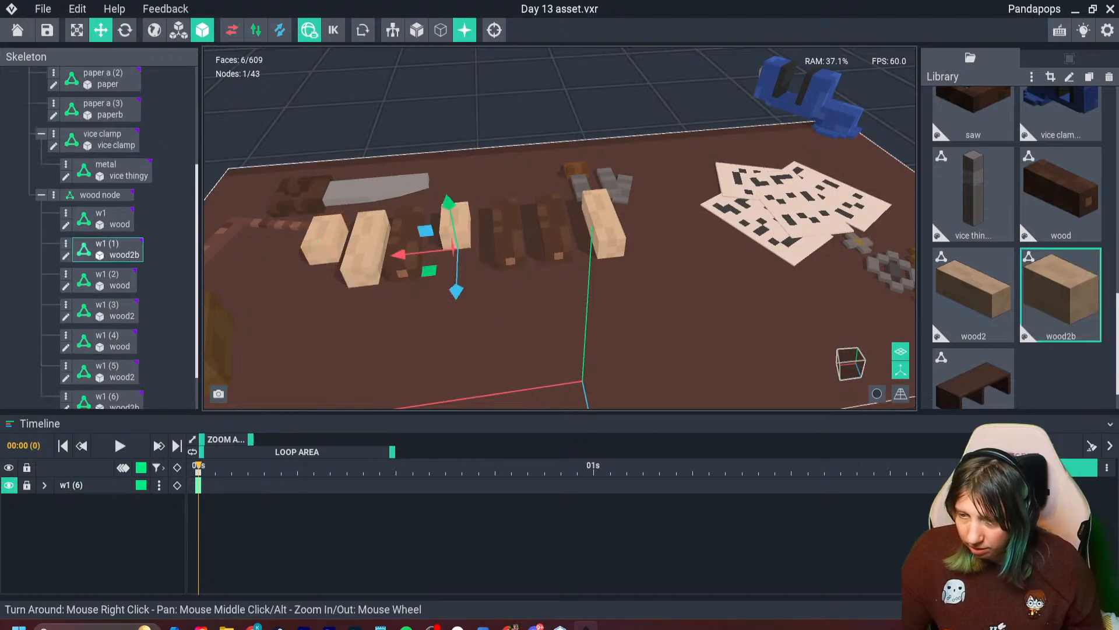
{"action": "scroll", "coordinate": [455, 239], "scroll_direction": "up", "scroll_amount": 4}
{"action": "middle_click_drag", "start_coordinate": [402, 210], "coordinate": [575, 229]}
- Raise the outermost short beam w1 (6), rotate it about its vertical axis and move it next to the w1 (1) beam
{"action": "left_click", "coordinate": [337, 227]}
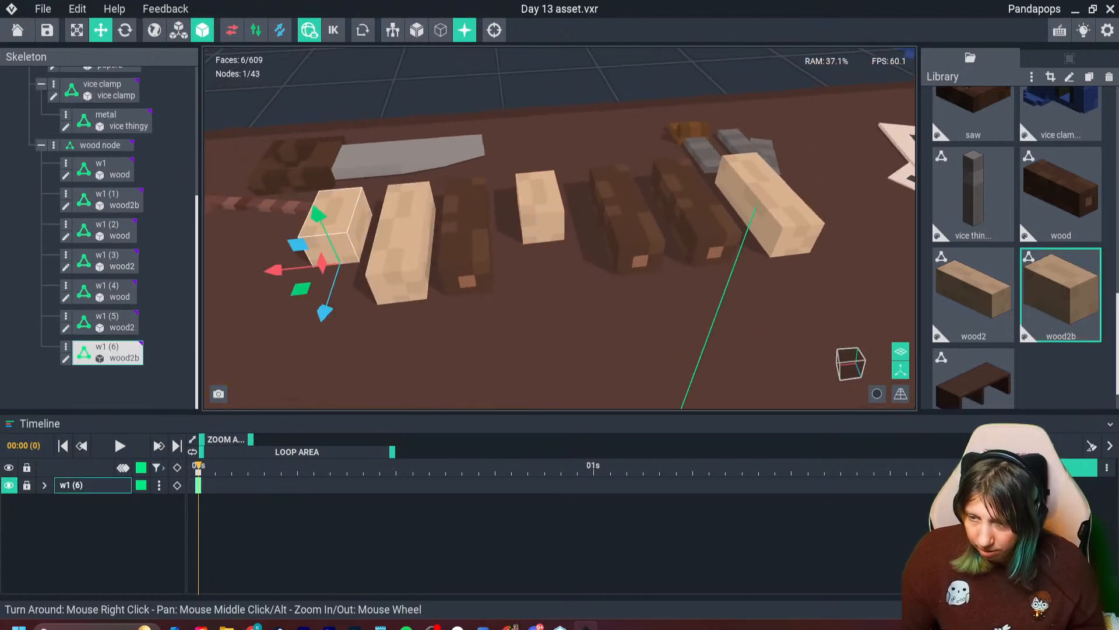
{"action": "left_click_drag", "start_coordinate": [319, 216], "coordinate": [302, 172]}
{"action": "left_click", "coordinate": [125, 31]}
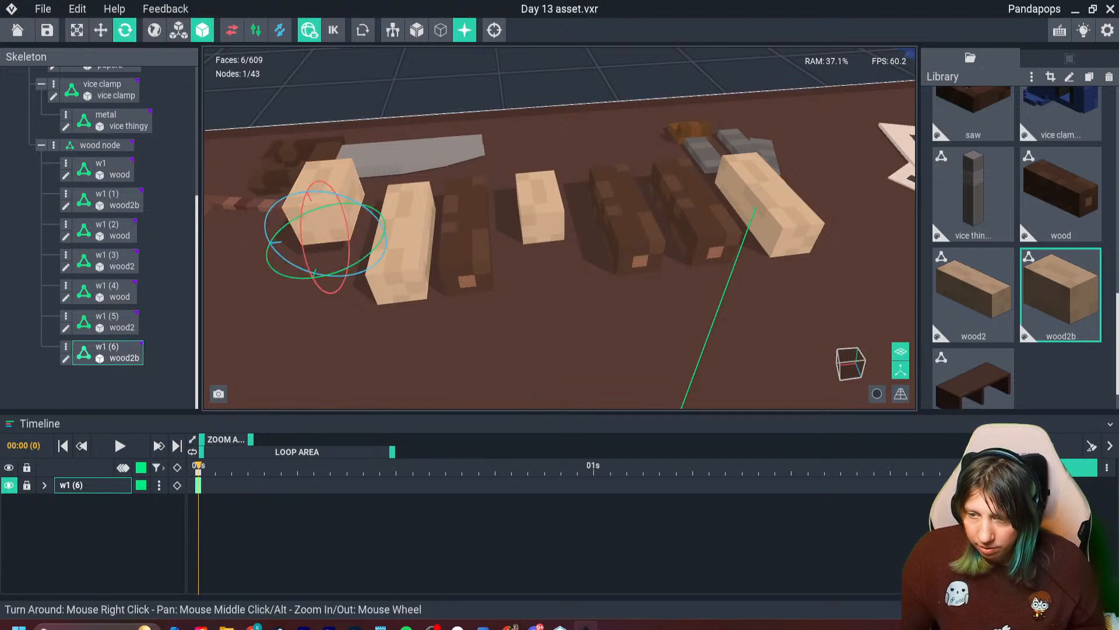
{"action": "left_click_drag", "start_coordinate": [353, 274], "coordinate": [604, 222]}
{"action": "left_click", "coordinate": [101, 31]}
{"action": "left_click", "coordinate": [361, 192]}
{"action": "left_click", "coordinate": [326, 233]}
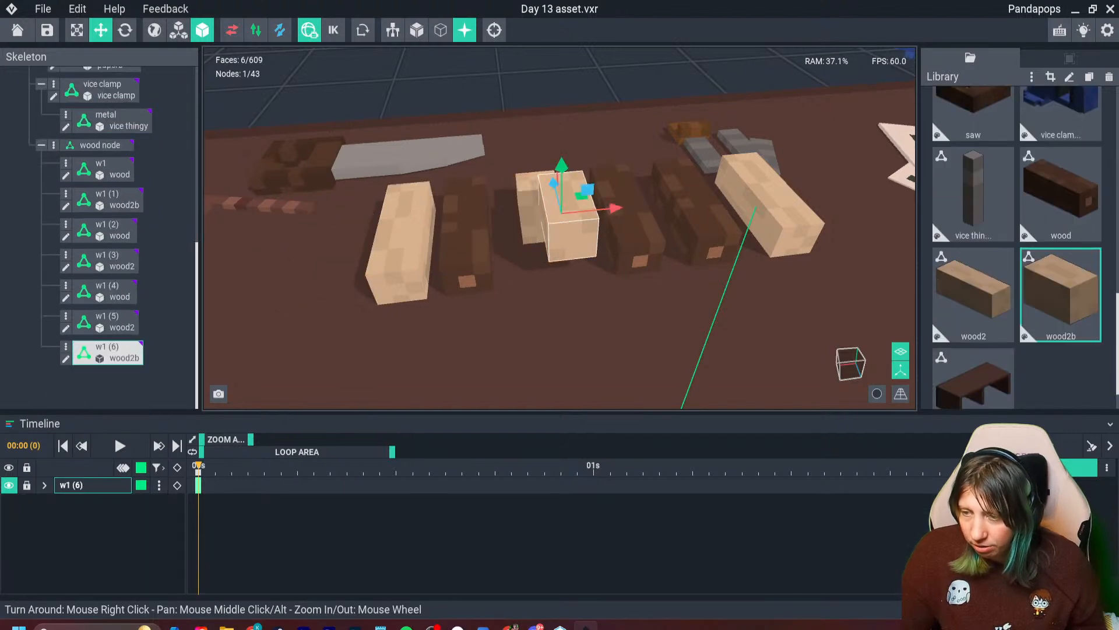
- Position the w1 (6) beam on top of the short w1 (1) beam, overhanging towards the neighbouring dark beam
{"action": "right_click_drag", "start_coordinate": [604, 221], "coordinate": [753, 227]}
{"action": "scroll", "coordinate": [700, 245], "scroll_direction": "down", "scroll_amount": 4}
{"action": "middle_click_drag", "start_coordinate": [752, 263], "coordinate": [641, 231]}
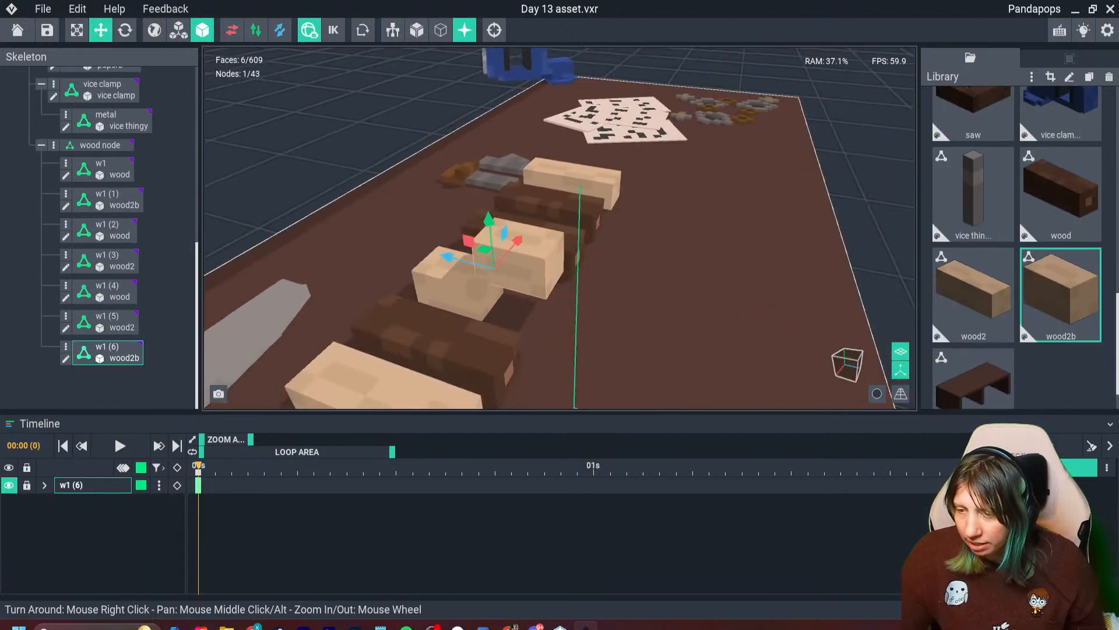
{"action": "left_click_drag", "start_coordinate": [447, 256], "coordinate": [403, 245]}
{"action": "left_click_drag", "start_coordinate": [441, 210], "coordinate": [439, 201]}
{"action": "right_click_drag", "start_coordinate": [752, 262], "coordinate": [688, 260]}
{"action": "scroll", "coordinate": [706, 219], "scroll_direction": "up", "scroll_amount": 3}
{"action": "scroll", "coordinate": [688, 260], "scroll_direction": "up", "scroll_amount": 2}
- Slide the dark beam w1 (2) closer to the short light beam so it supports the stacked one
{"action": "left_click", "coordinate": [539, 250]}
{"action": "left_click_drag", "start_coordinate": [468, 281], "coordinate": [441, 289]}
{"action": "right_click_drag", "start_coordinate": [818, 304], "coordinate": [800, 239]}
- Move the dark beam w1 (4) up beside the w1 (2) beam and rotate it slightly
{"action": "left_click", "coordinate": [613, 225]}
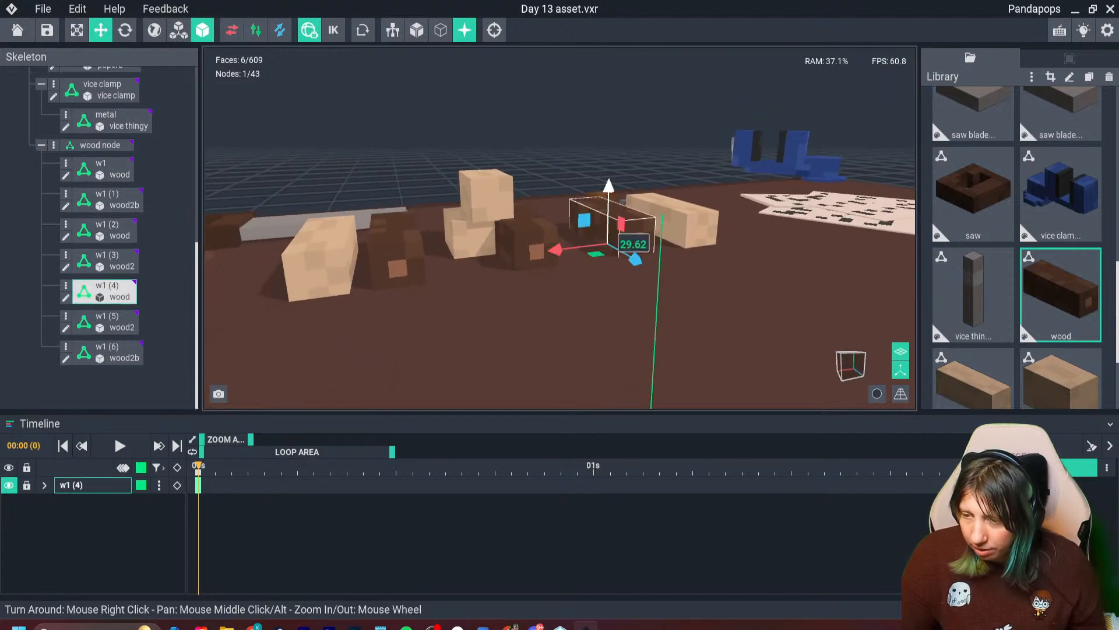
{"action": "left_click_drag", "start_coordinate": [623, 236], "coordinate": [532, 274]}
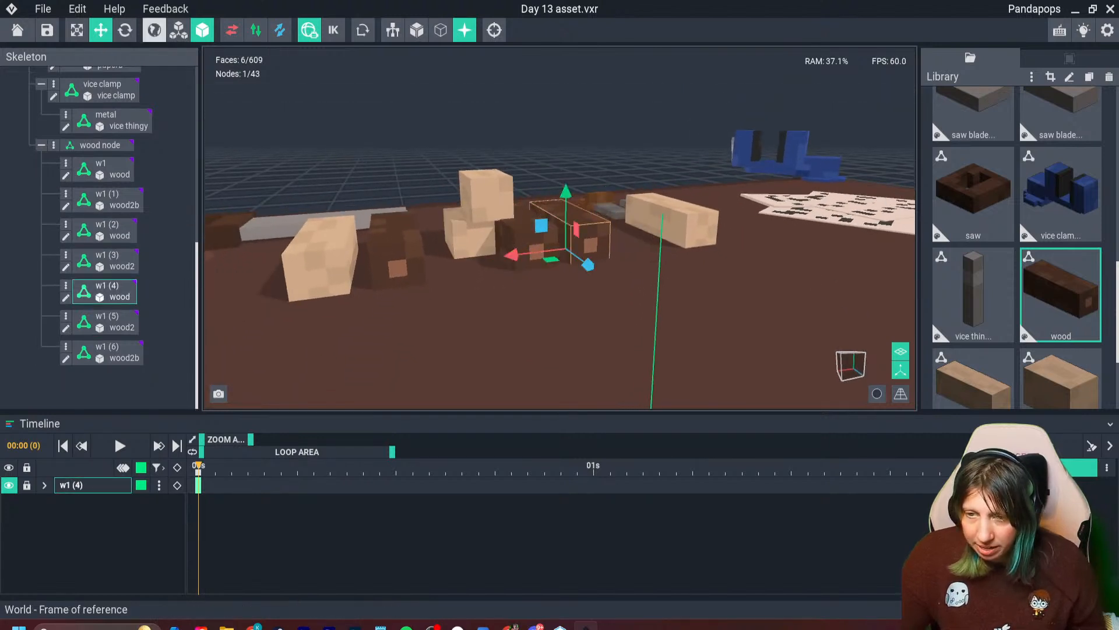
{"action": "left_click", "coordinate": [125, 30]}
{"action": "right_click_drag", "start_coordinate": [542, 175], "coordinate": [513, 230]}
{"action": "left_click_drag", "start_coordinate": [596, 216], "coordinate": [580, 161]}
{"action": "left_click", "coordinate": [100, 30]}
- Stack the long light beam w1 (3) across the two dark beams w1 (2) and w1 (4)
{"action": "left_click", "coordinate": [726, 176]}
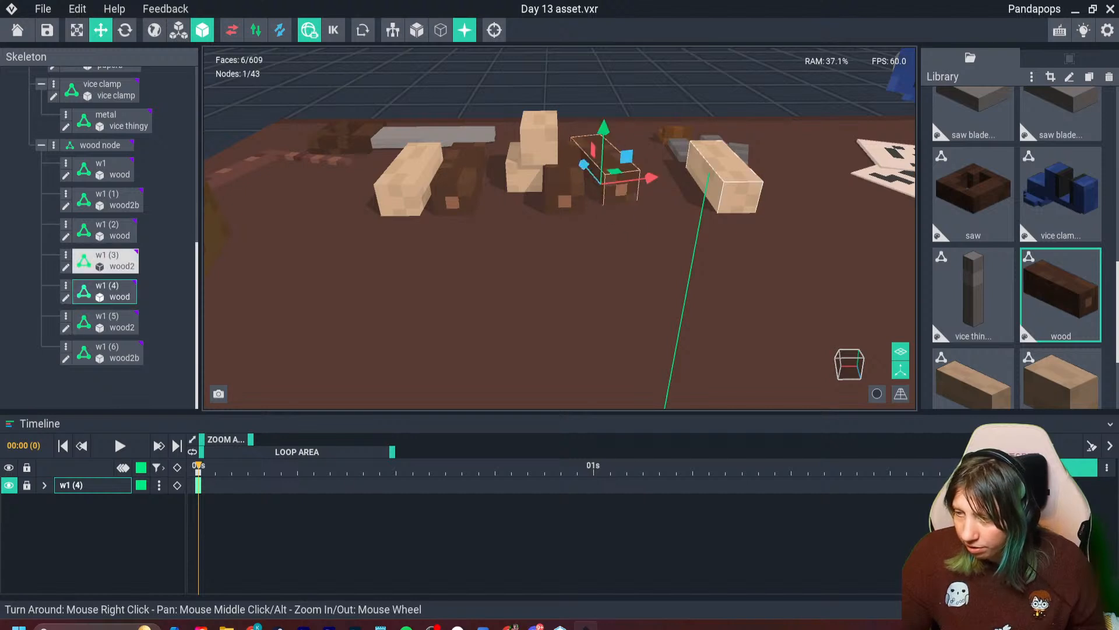
{"action": "left_click_drag", "start_coordinate": [657, 193], "coordinate": [530, 208]}
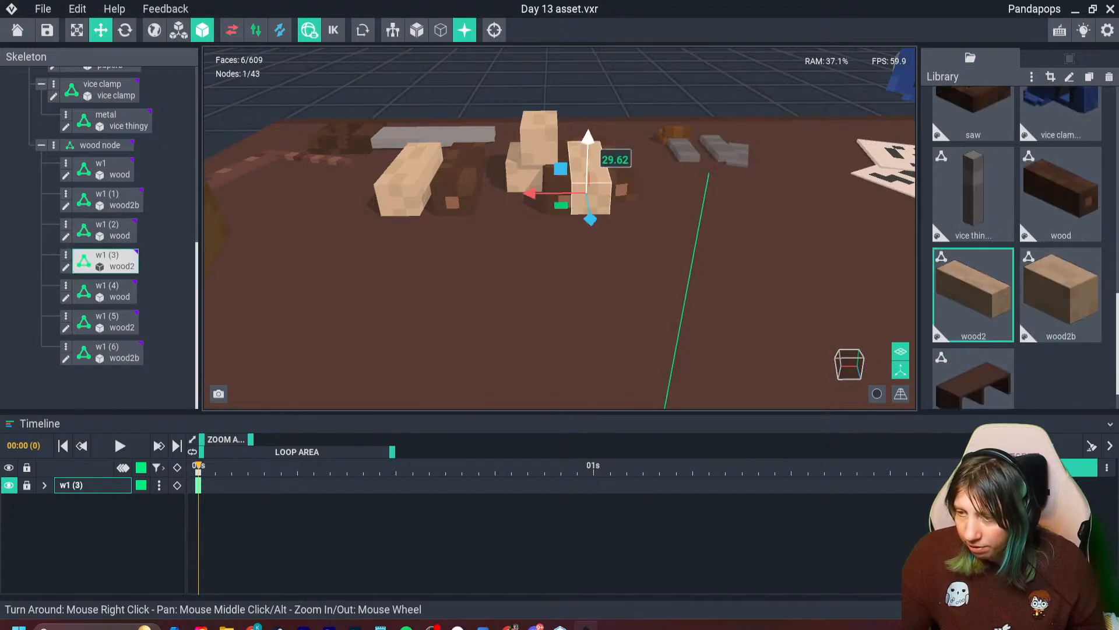
{"action": "left_click_drag", "start_coordinate": [588, 144], "coordinate": [590, 102]}
{"action": "right_click_drag", "start_coordinate": [588, 110], "coordinate": [574, 143]}
{"action": "scroll", "coordinate": [524, 174], "scroll_direction": "up", "scroll_amount": 2}
- Move the dark beam w1 towards the stacked beams, turn it at an angle and adjust its place on the bench
{"action": "left_click", "coordinate": [452, 204]}
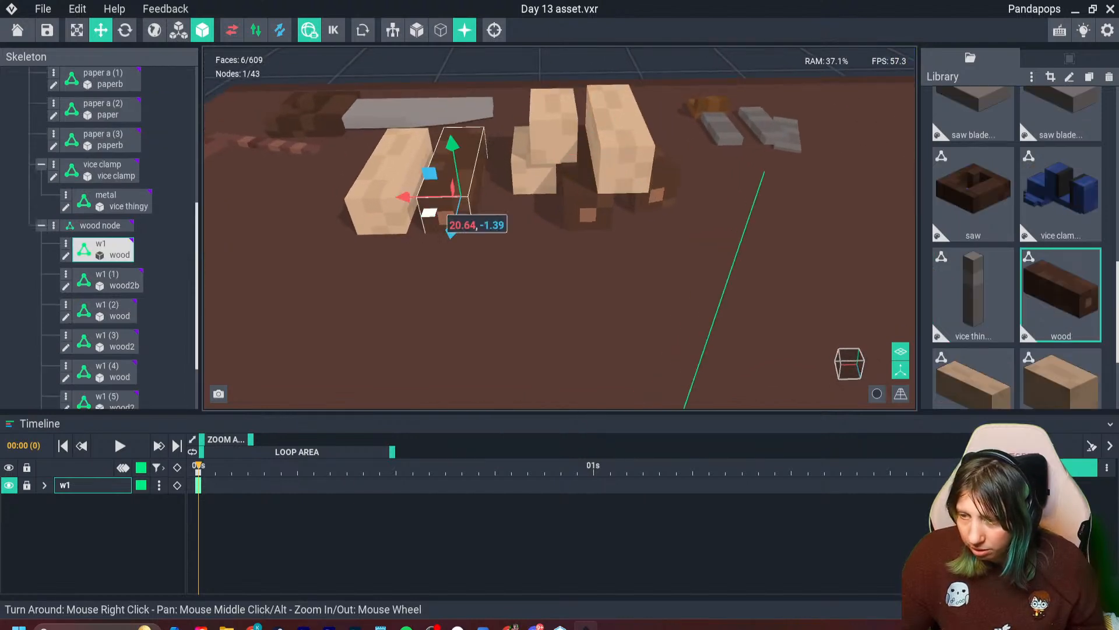
{"action": "left_click_drag", "start_coordinate": [404, 197], "coordinate": [432, 196]}
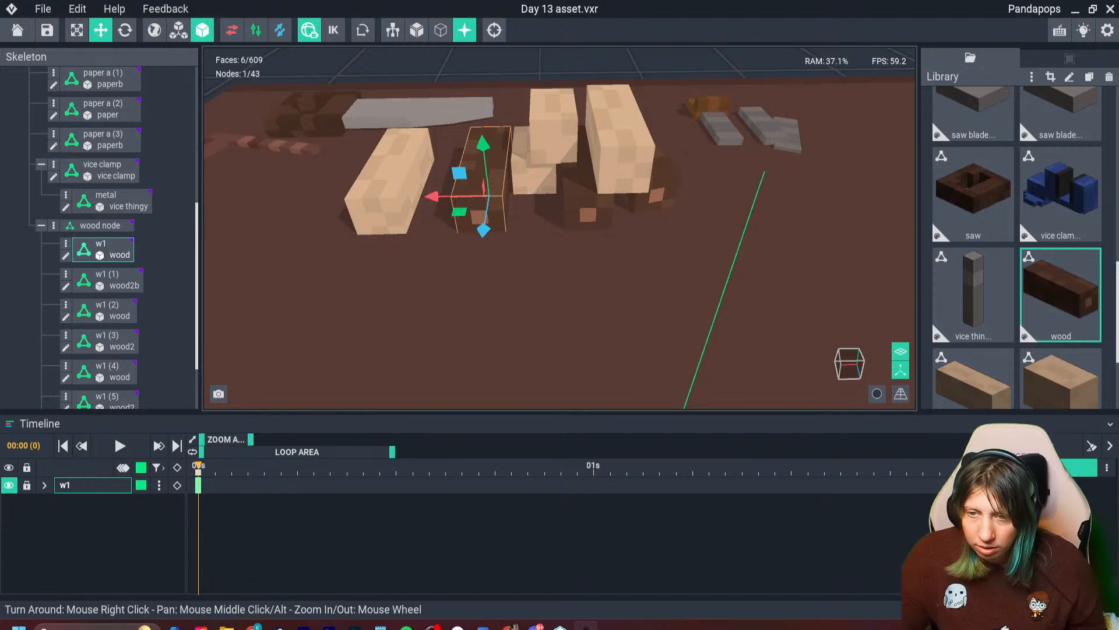
{"action": "left_click", "coordinate": [125, 30]}
{"action": "left_click_drag", "start_coordinate": [494, 226], "coordinate": [468, 224]}
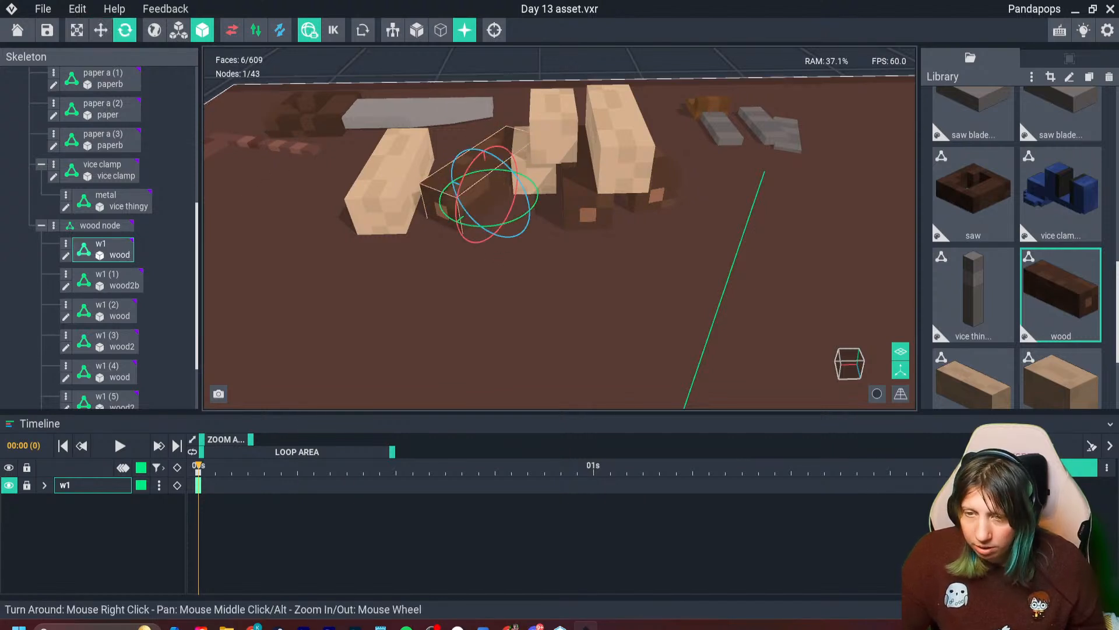
{"action": "left_click", "coordinate": [100, 31]}
{"action": "left_click_drag", "start_coordinate": [448, 180], "coordinate": [426, 173]}
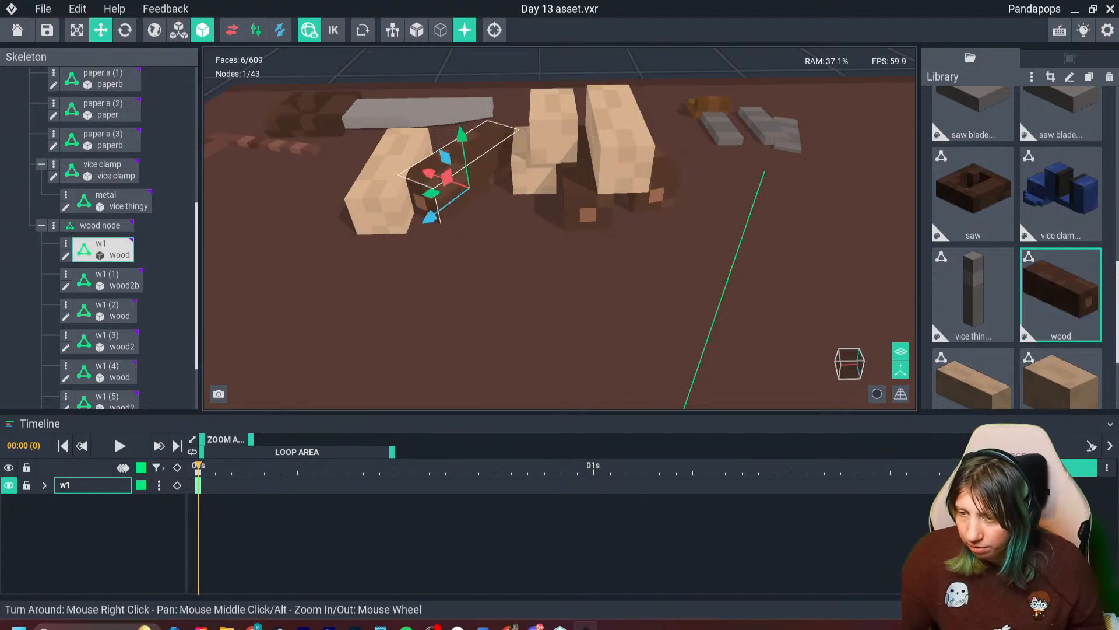
{"action": "left_click_drag", "start_coordinate": [430, 217], "coordinate": [456, 199]}
- Rotate the outer light beam w1 (5) to lie at an angle beside the pile, and review the whole workbench
{"action": "left_click", "coordinate": [398, 204]}
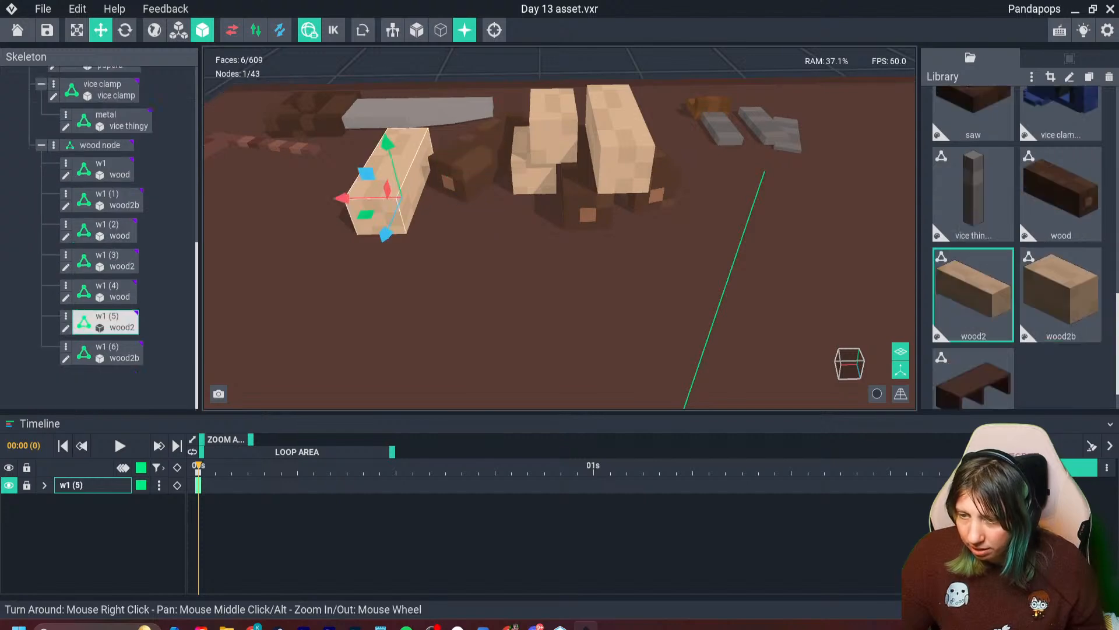
{"action": "left_click", "coordinate": [124, 31]}
{"action": "left_click_drag", "start_coordinate": [396, 227], "coordinate": [441, 225]}
{"action": "left_click", "coordinate": [457, 257]}
{"action": "scroll", "coordinate": [458, 257], "scroll_direction": "down", "scroll_amount": 6}
{"action": "right_click_drag", "start_coordinate": [458, 256], "coordinate": [512, 260]}
{"action": "scroll", "coordinate": [760, 319], "scroll_direction": "down", "scroll_amount": 3}
{"action": "right_click_drag", "start_coordinate": [760, 320], "coordinate": [760, 319]}
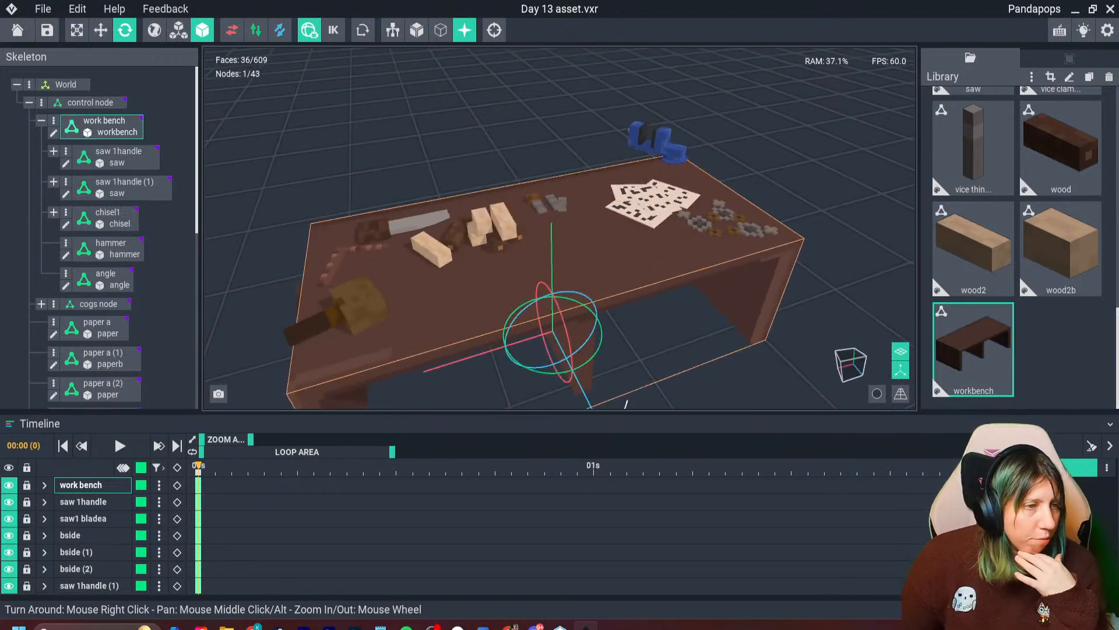
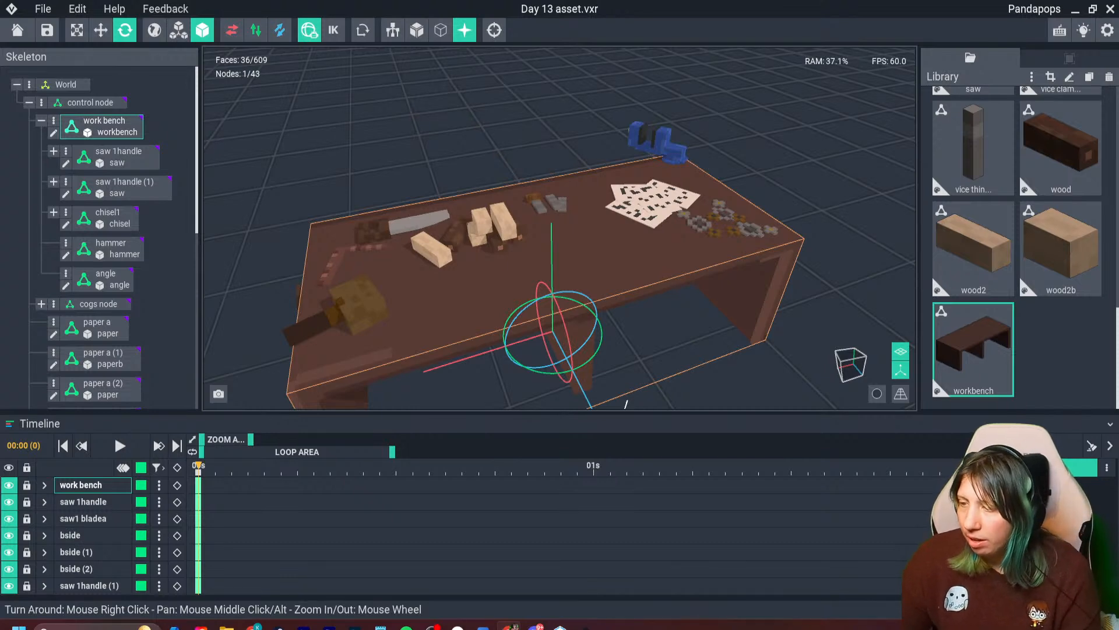
- Examine the vice clamp and its metal part at the bench corner, checking their transform values and the surrounding workbench layout
{"action": "left_click", "coordinate": [660, 142]}
{"action": "right_click_drag", "start_coordinate": [770, 256], "coordinate": [624, 263]}
{"action": "left_click", "coordinate": [707, 201]}
{"action": "right_click_drag", "start_coordinate": [708, 201], "coordinate": [898, 216]}
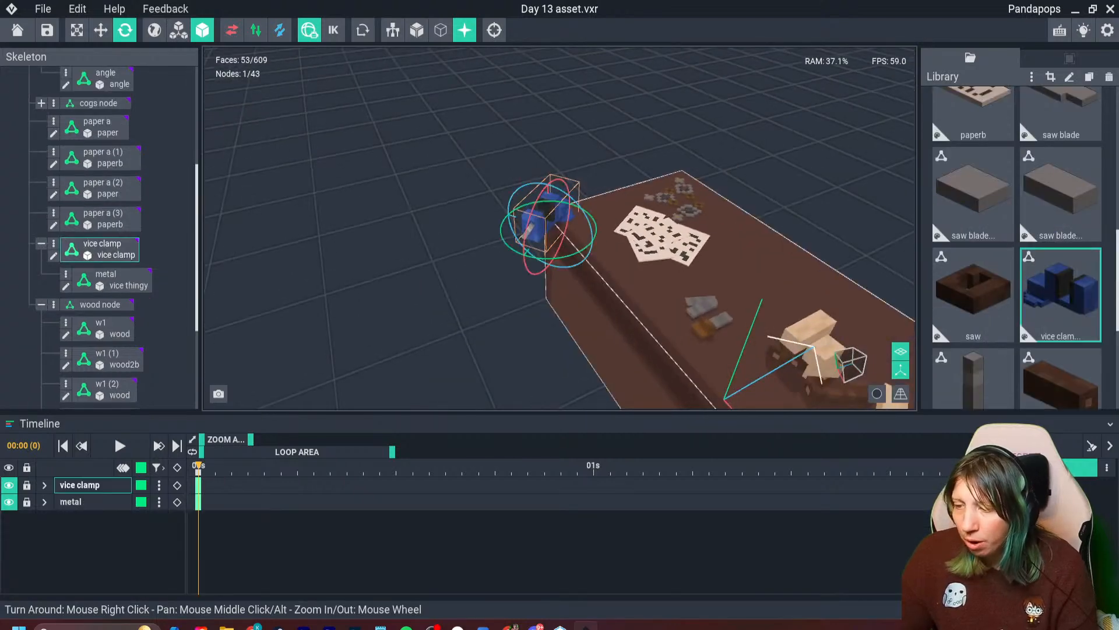
{"action": "scroll", "coordinate": [816, 233], "scroll_direction": "down", "scroll_amount": 2}
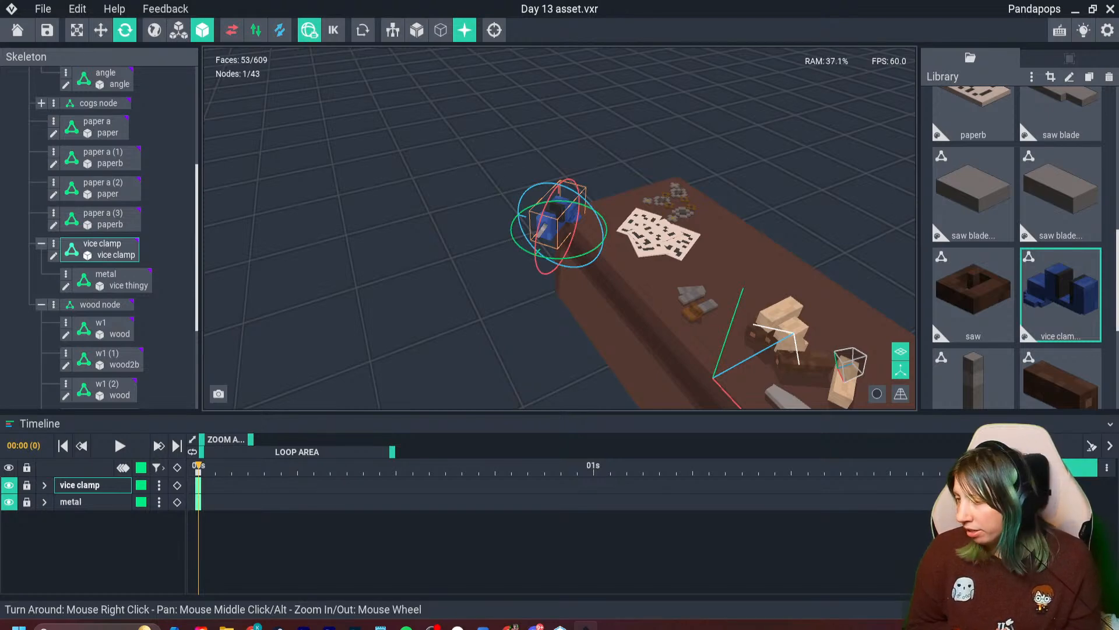
{"action": "right_click_drag", "start_coordinate": [553, 226], "coordinate": [574, 199]}
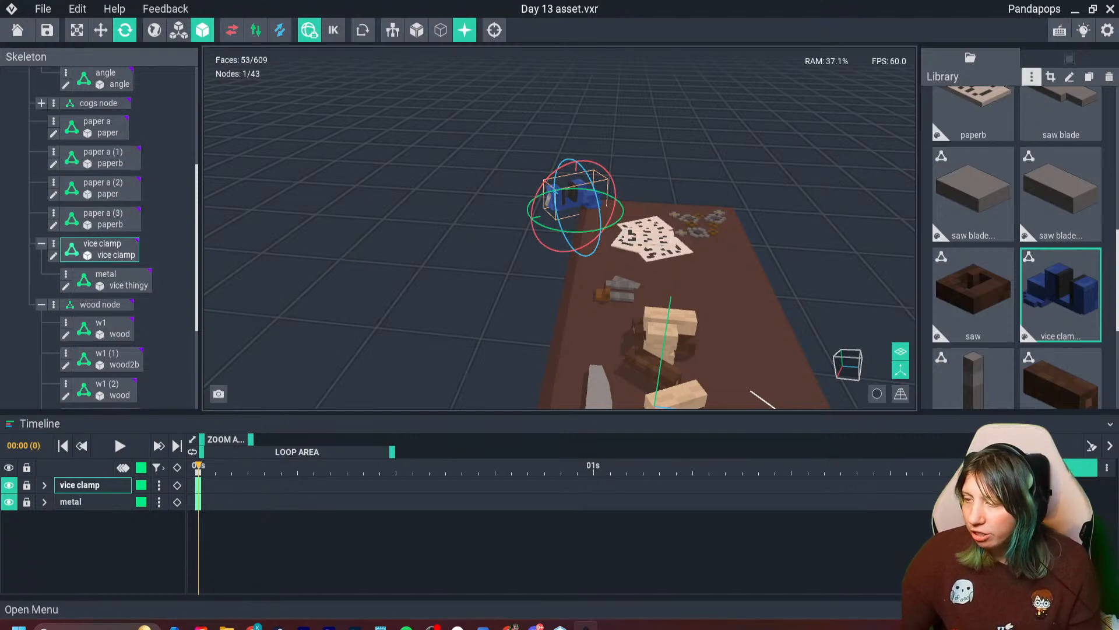
{"action": "left_click", "coordinate": [1069, 59]}
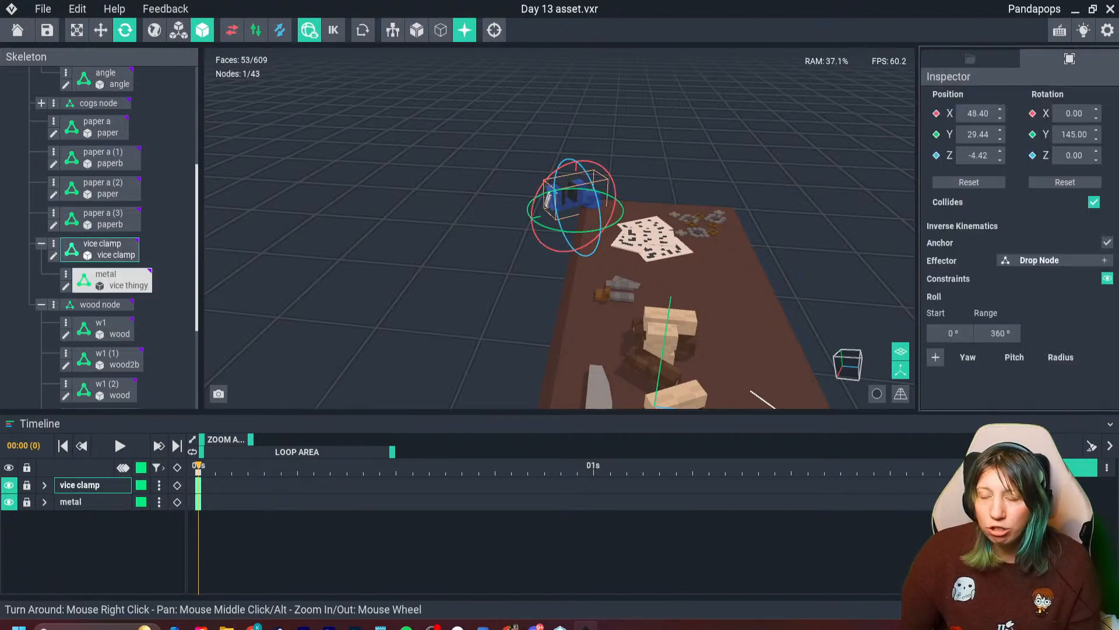
{"action": "scroll", "coordinate": [559, 233], "scroll_direction": "up", "scroll_amount": 4}
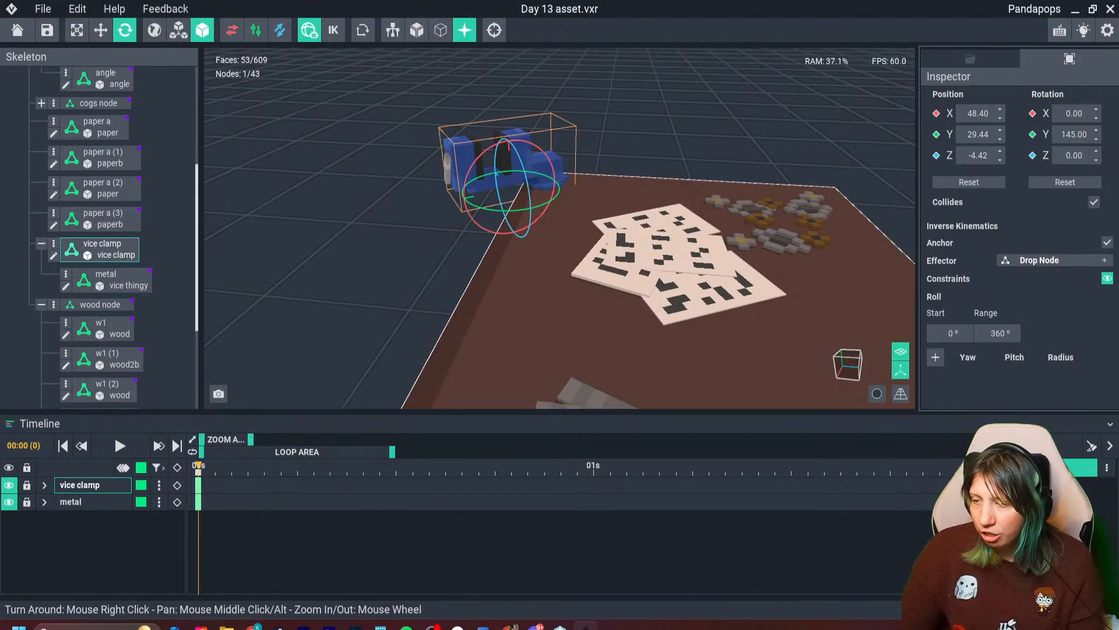
{"action": "left_click", "coordinate": [448, 169]}
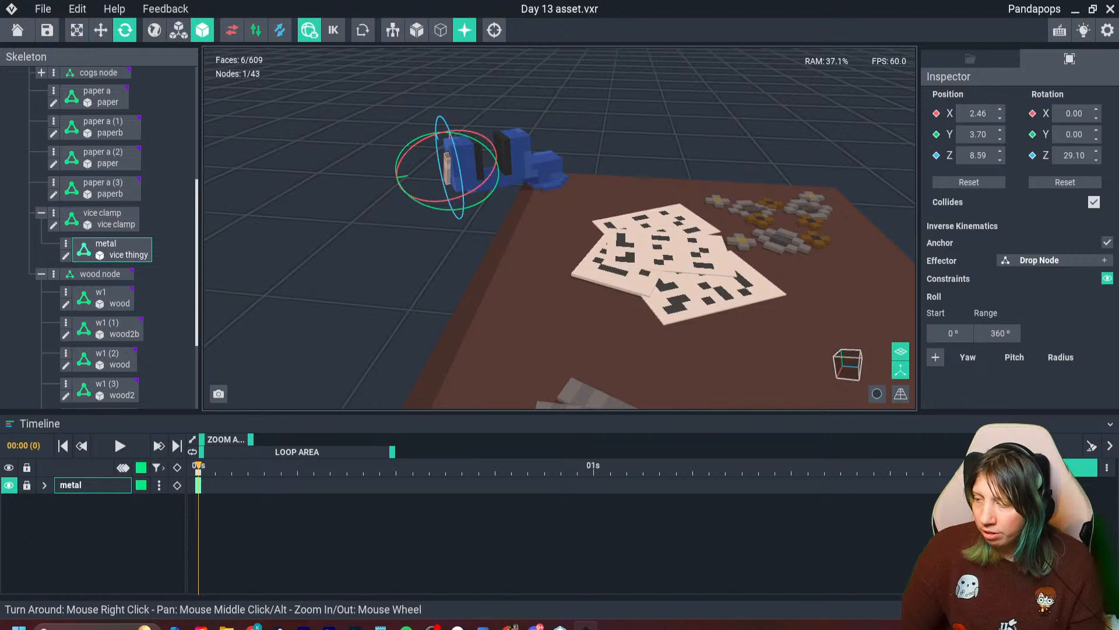
{"action": "key", "text": "Escape"}
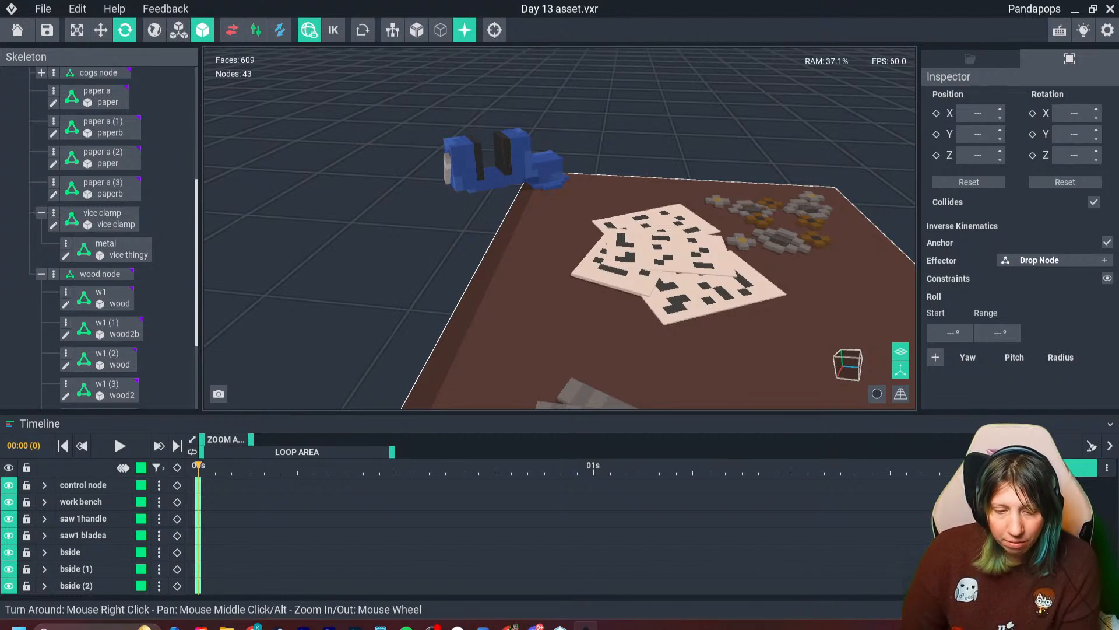
{"action": "right_click_drag", "start_coordinate": [595, 324], "coordinate": [478, 327]}
{"action": "scroll", "coordinate": [525, 292], "scroll_direction": "down", "scroll_amount": 4}
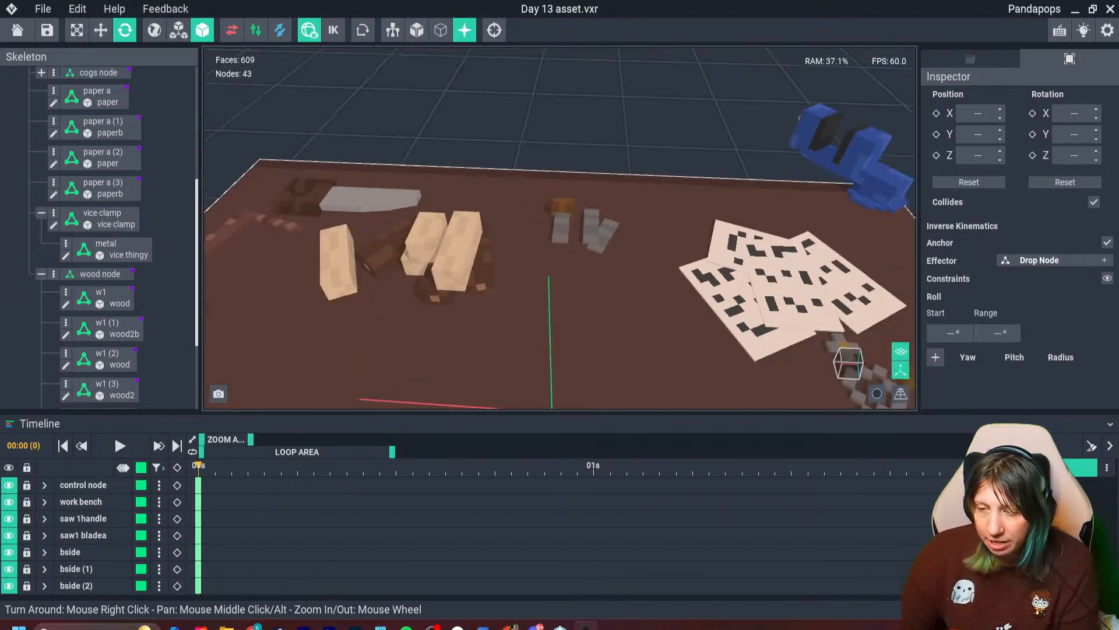
{"action": "right_click_drag", "start_coordinate": [525, 292], "coordinate": [438, 266]}
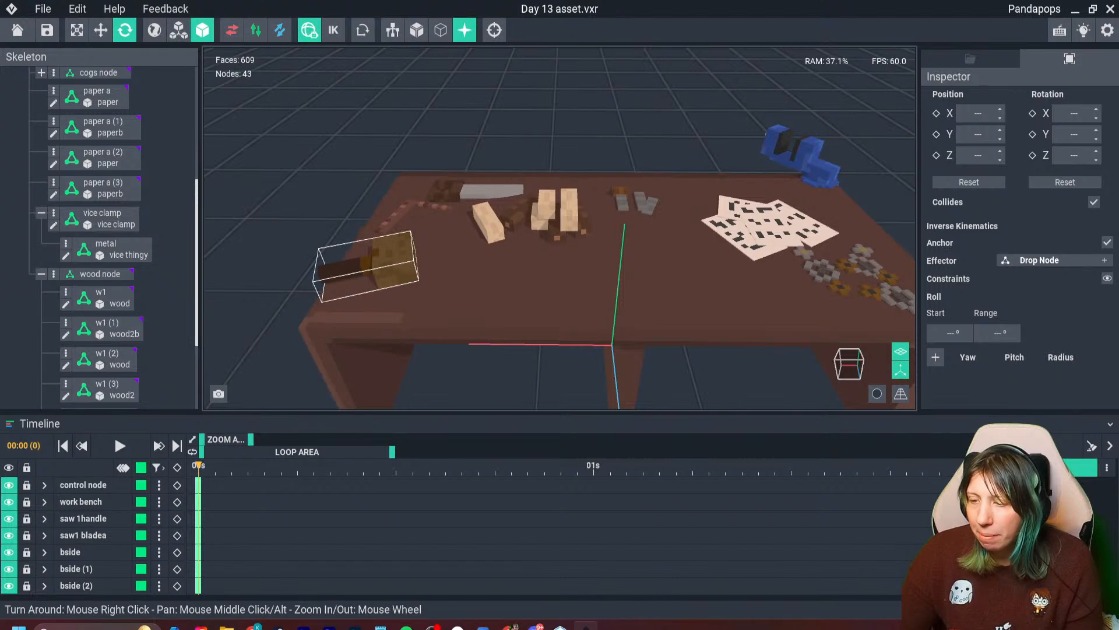
{"action": "left_click", "coordinate": [688, 285]}
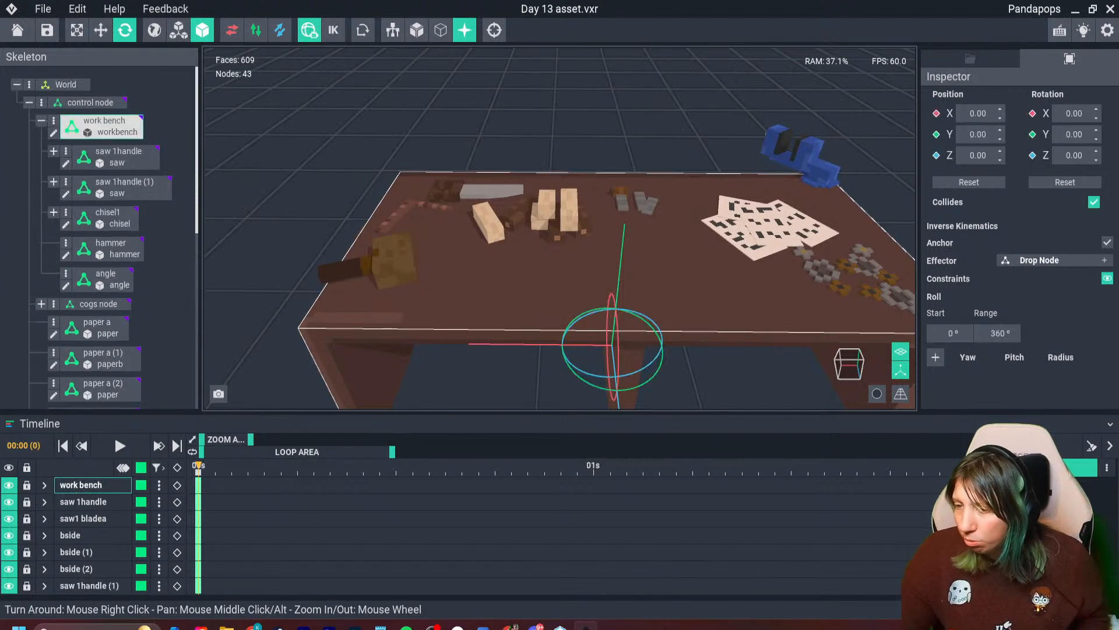
{"action": "left_click", "coordinate": [874, 157]}
{"action": "left_click", "coordinate": [970, 59]}
{"action": "left_click", "coordinate": [1032, 77]}
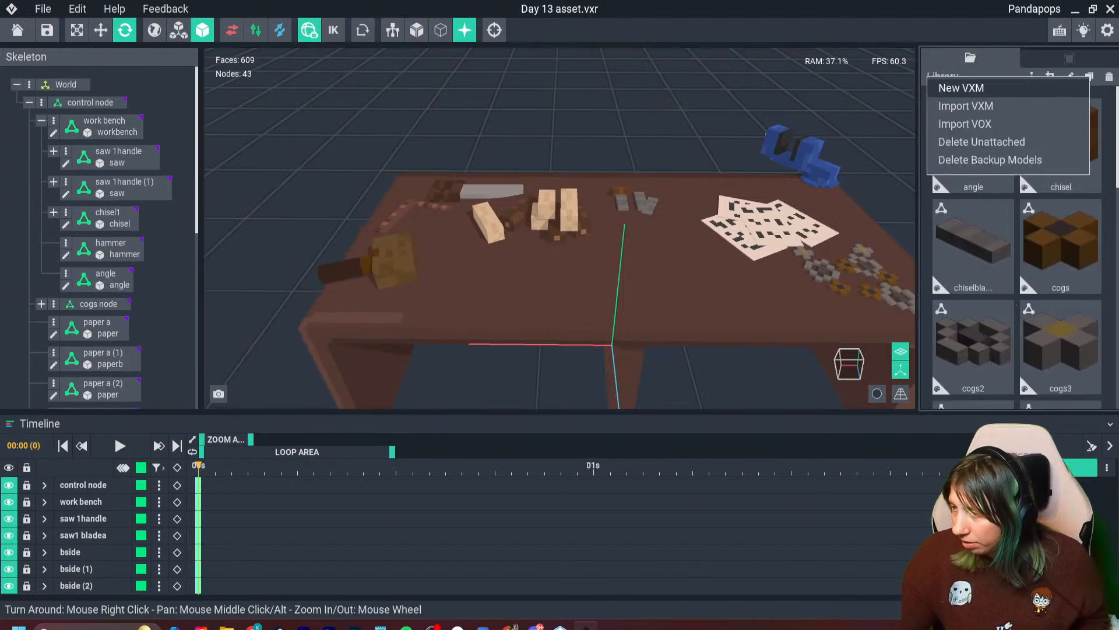
{"action": "left_click", "coordinate": [962, 87]}
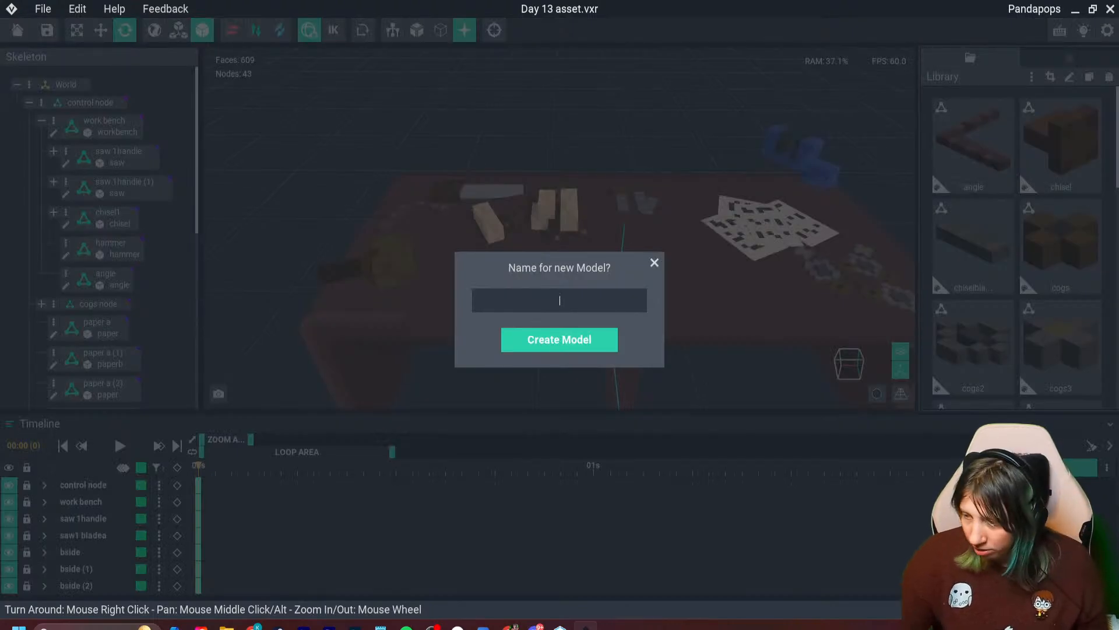
{"action": "left_click", "coordinate": [655, 263]}
- Clone the hammer model in the library as hammer2 and open the copy for voxel editing
{"action": "scroll", "coordinate": [973, 291], "scroll_direction": "down", "scroll_amount": 4}
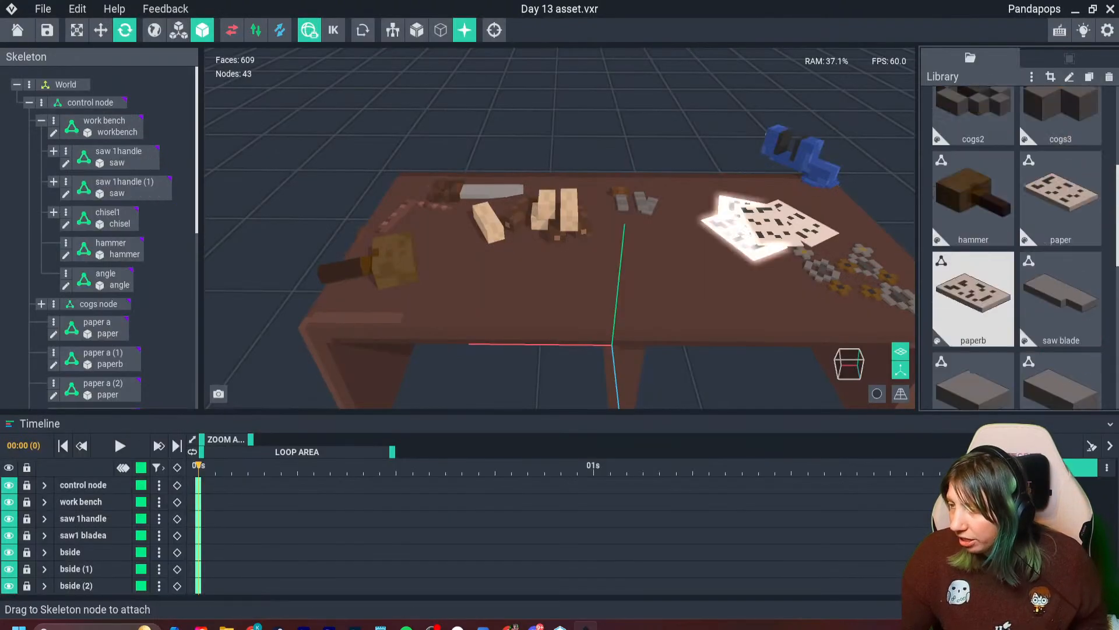
{"action": "scroll", "coordinate": [974, 300], "scroll_direction": "up", "scroll_amount": 1}
{"action": "left_click", "coordinate": [974, 300]}
{"action": "key", "text": "ctrl+d"}
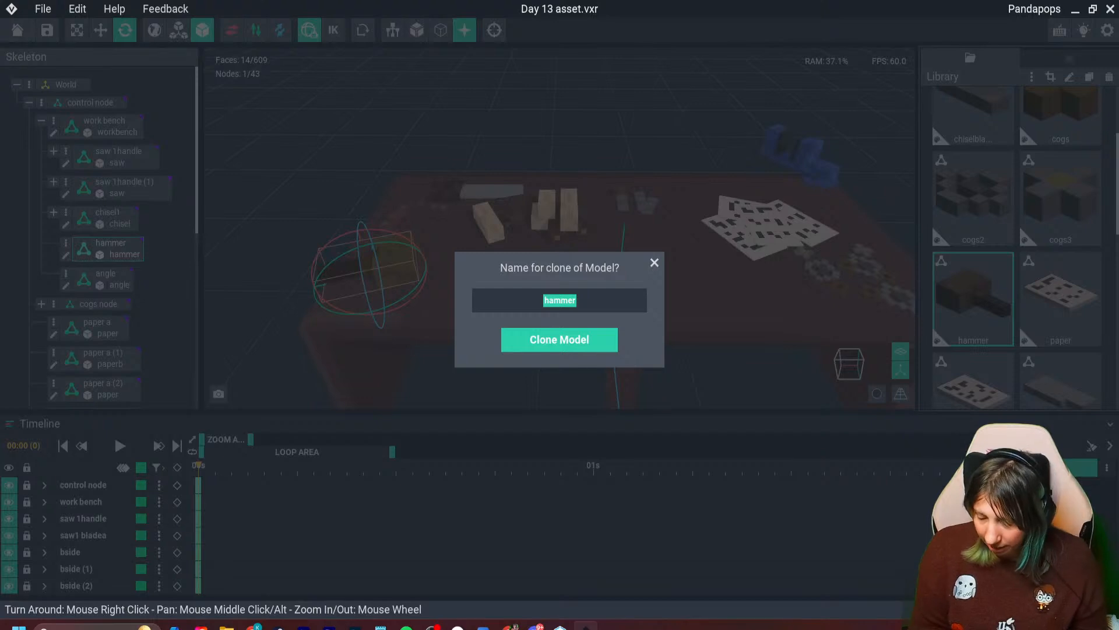
{"action": "key", "text": "Right"}
{"action": "type", "text": "2"}
{"action": "key", "text": "Return"}
{"action": "left_click", "coordinate": [1060, 296]}
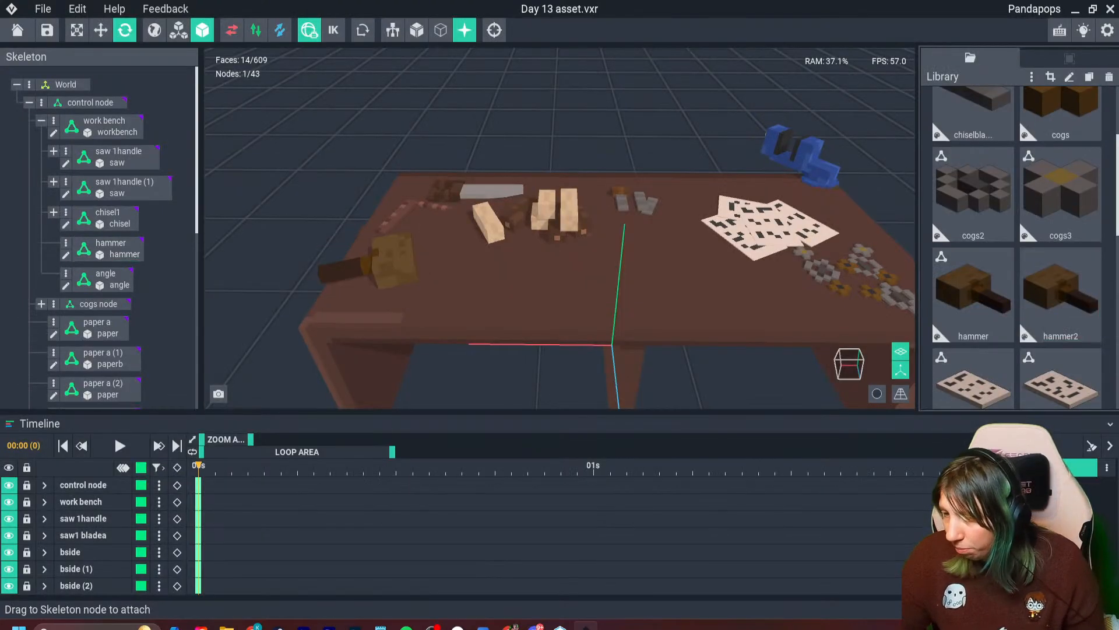
{"action": "double_click", "coordinate": [1060, 296]}
{"action": "right_click_drag", "start_coordinate": [551, 362], "coordinate": [614, 358]}
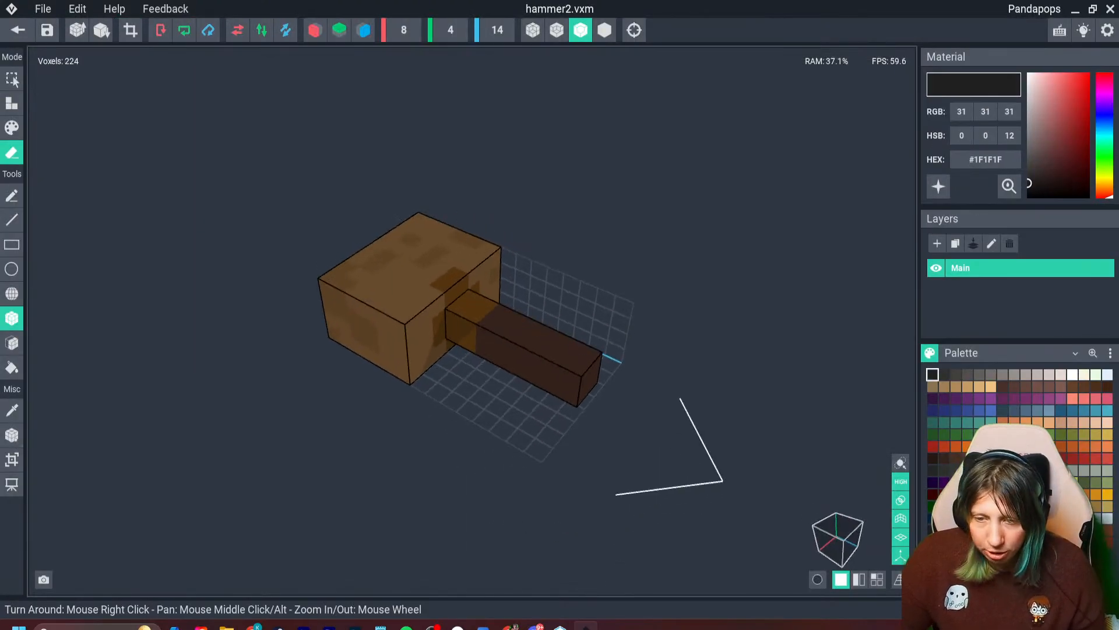
- Erase the top voxel layer of both the handle and the hammer head using the Face tool
{"action": "left_click", "coordinate": [12, 343]}
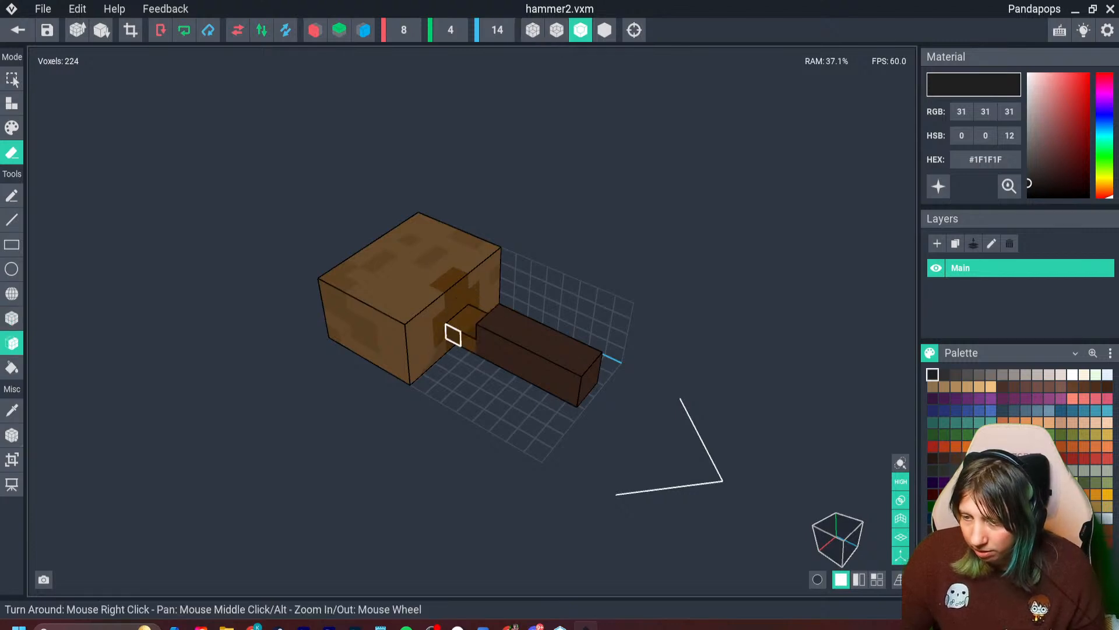
{"action": "left_click", "coordinate": [507, 332]}
{"action": "left_click", "coordinate": [345, 284]}
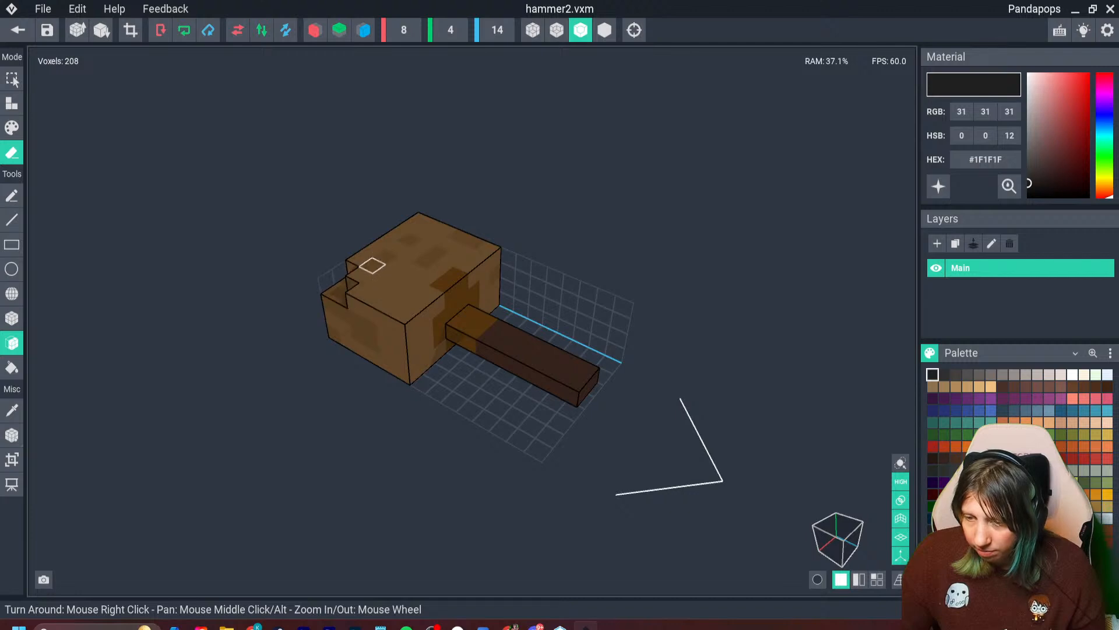
{"action": "left_click", "coordinate": [414, 286]}
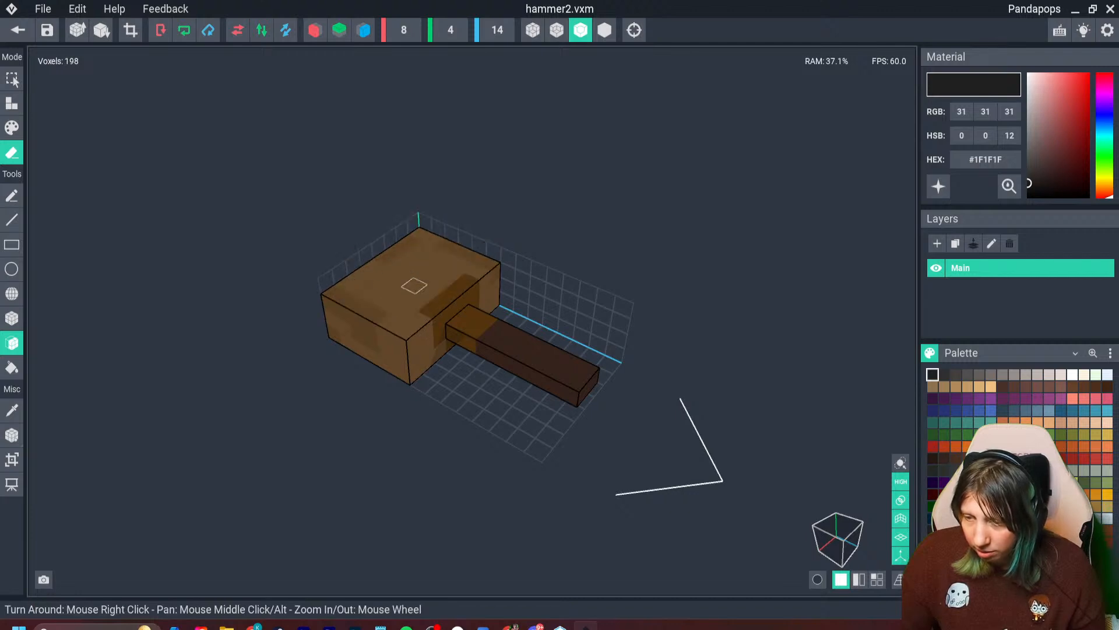
- Erase the voxel layer at the back of the hammer head, opposite the handle, including the leftover corner pieces
{"action": "mouse_move", "coordinate": [473, 279]}
{"action": "right_mouse_down"}
{"action": "mouse_move", "coordinate": [315, 271]}
{"action": "mouse_move", "coordinate": [291, 251]}
{"action": "right_mouse_up"}
{"action": "left_click", "coordinate": [520, 314]}
{"action": "left_click", "coordinate": [505, 322]}
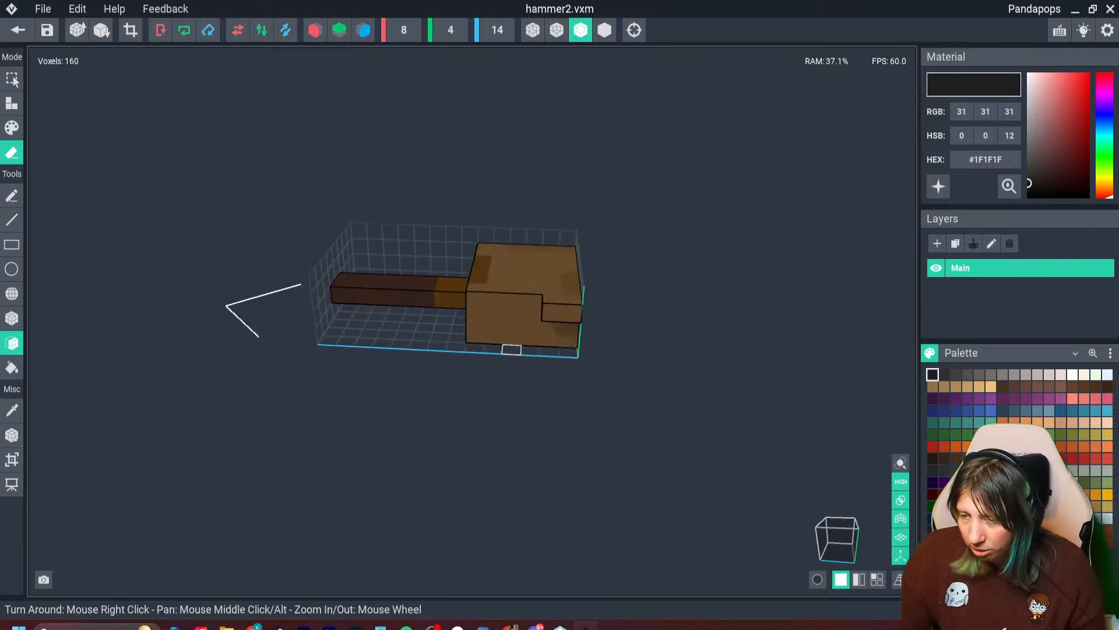
{"action": "left_click", "coordinate": [572, 314]}
{"action": "right_click_drag", "start_coordinate": [460, 339], "coordinate": [490, 340]}
{"action": "left_click", "coordinate": [406, 343]}
{"action": "left_click", "coordinate": [368, 349]}
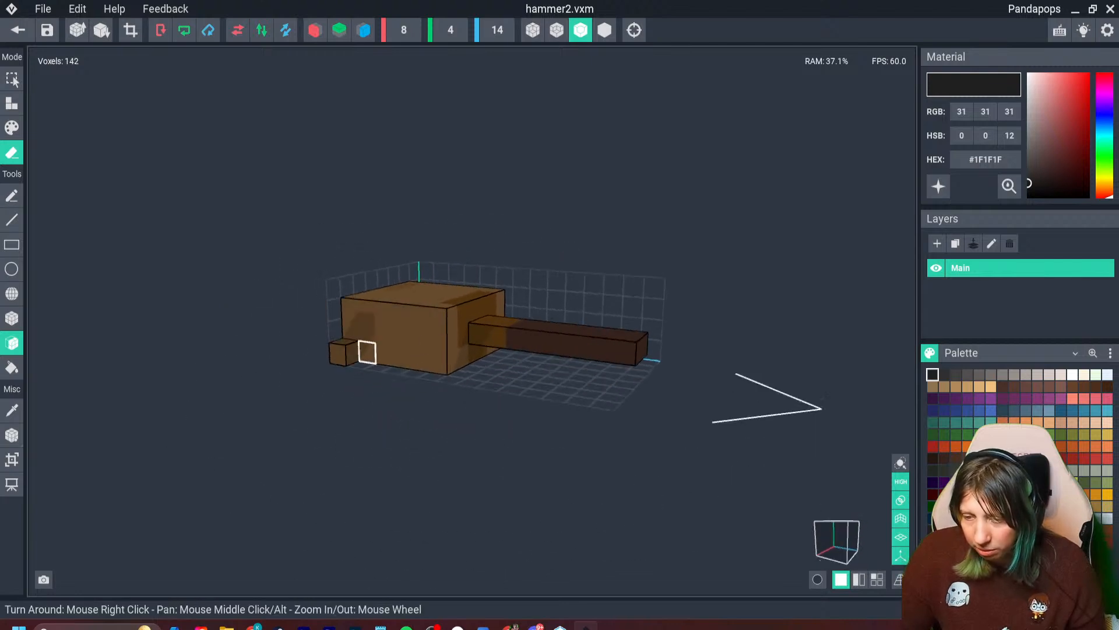
{"action": "left_click", "coordinate": [340, 353]}
- Erase further outer voxel layers from the hammer head to slim it down to a smaller block
{"action": "mouse_move", "coordinate": [382, 350]}
{"action": "right_mouse_down"}
{"action": "mouse_move", "coordinate": [487, 337]}
{"action": "mouse_move", "coordinate": [505, 392]}
{"action": "mouse_move", "coordinate": [446, 370]}
{"action": "mouse_move", "coordinate": [485, 338]}
{"action": "mouse_move", "coordinate": [500, 374]}
{"action": "mouse_move", "coordinate": [445, 368]}
{"action": "mouse_move", "coordinate": [475, 378]}
{"action": "right_mouse_up"}
{"action": "left_click", "coordinate": [514, 382]}
{"action": "left_click", "coordinate": [516, 393]}
{"action": "left_click", "coordinate": [470, 370]}
{"action": "left_click", "coordinate": [486, 340]}
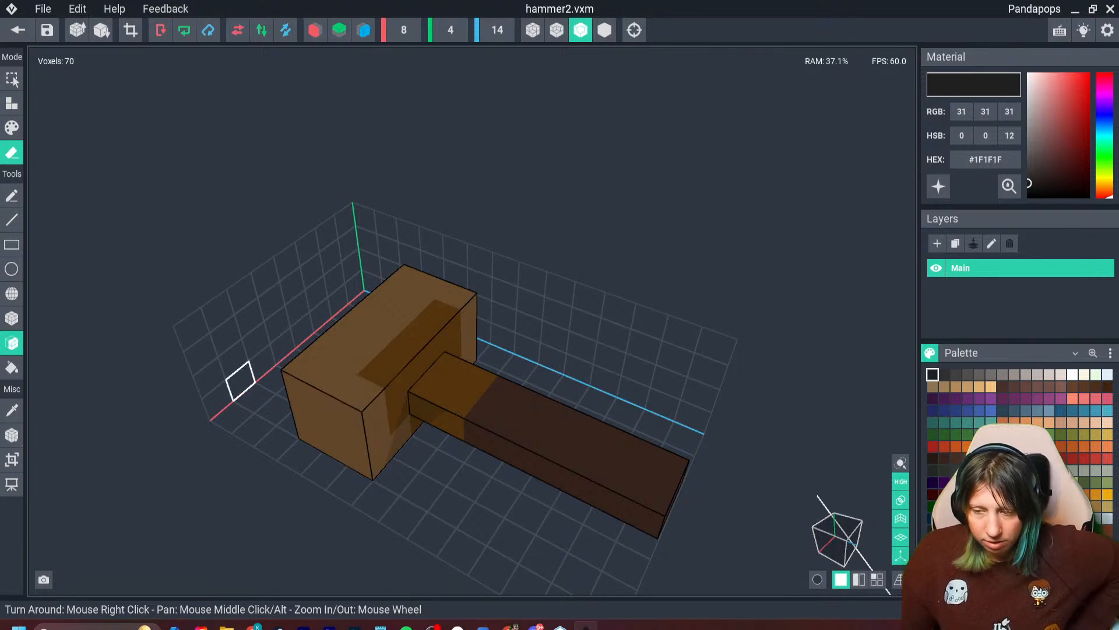
- Try erasing one end layer of the hammer head and adding dark #1F1F1F voxels at its corners with the Box tool
{"action": "right_click_drag", "start_coordinate": [467, 355], "coordinate": [472, 354]}
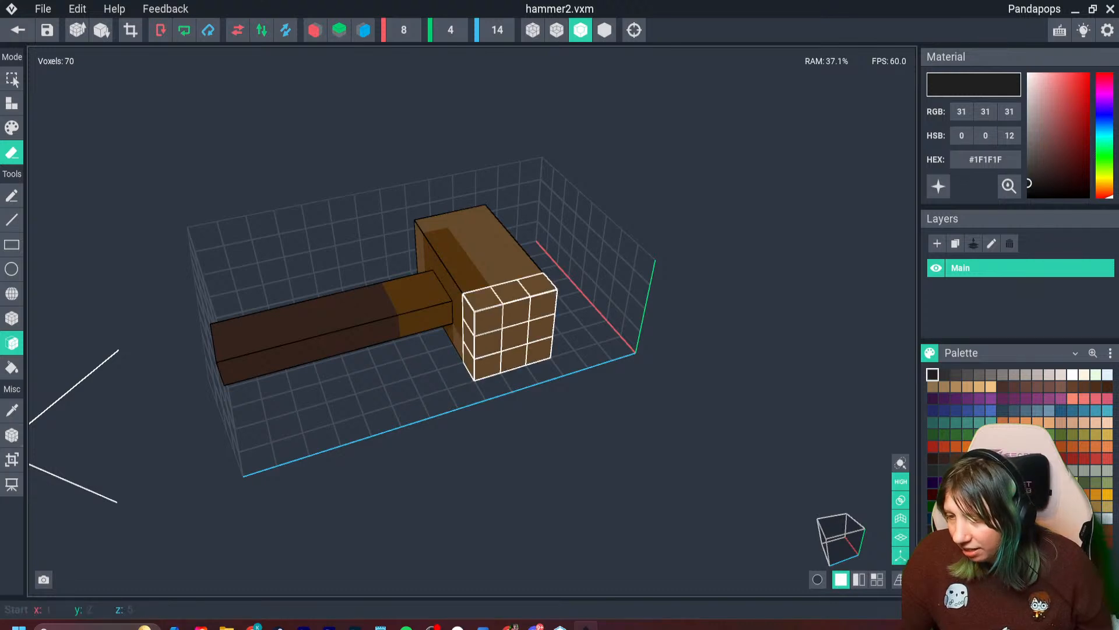
{"action": "left_click", "coordinate": [509, 328]}
{"action": "left_click", "coordinate": [12, 318]}
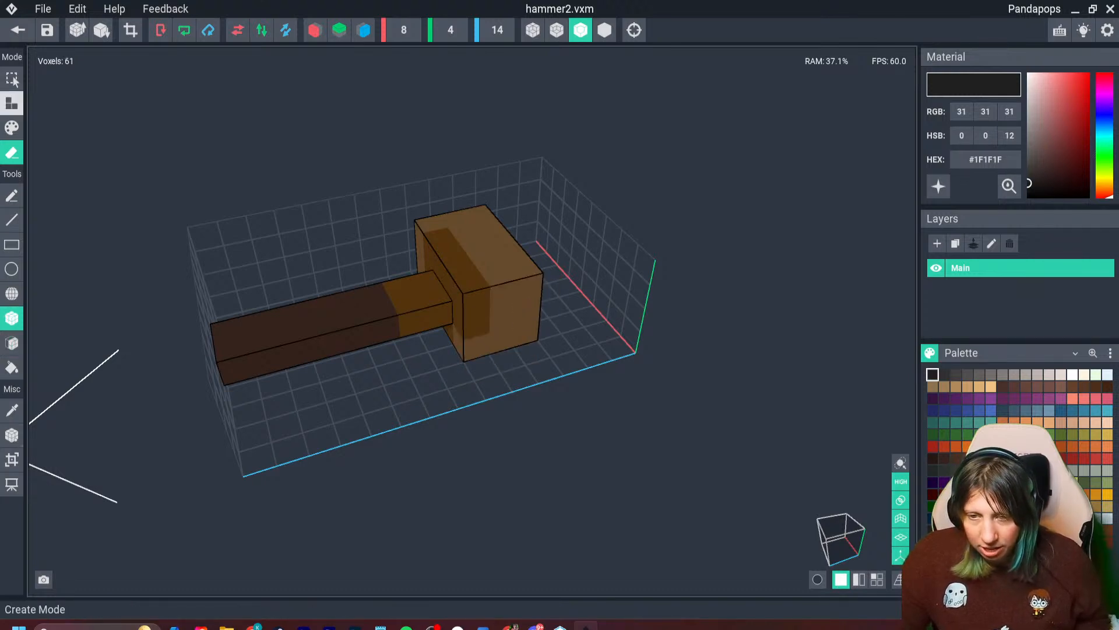
{"action": "left_click", "coordinate": [11, 103]}
{"action": "right_click_drag", "start_coordinate": [467, 355], "coordinate": [467, 355]}
{"action": "left_click", "coordinate": [301, 294]}
{"action": "left_click", "coordinate": [310, 351]}
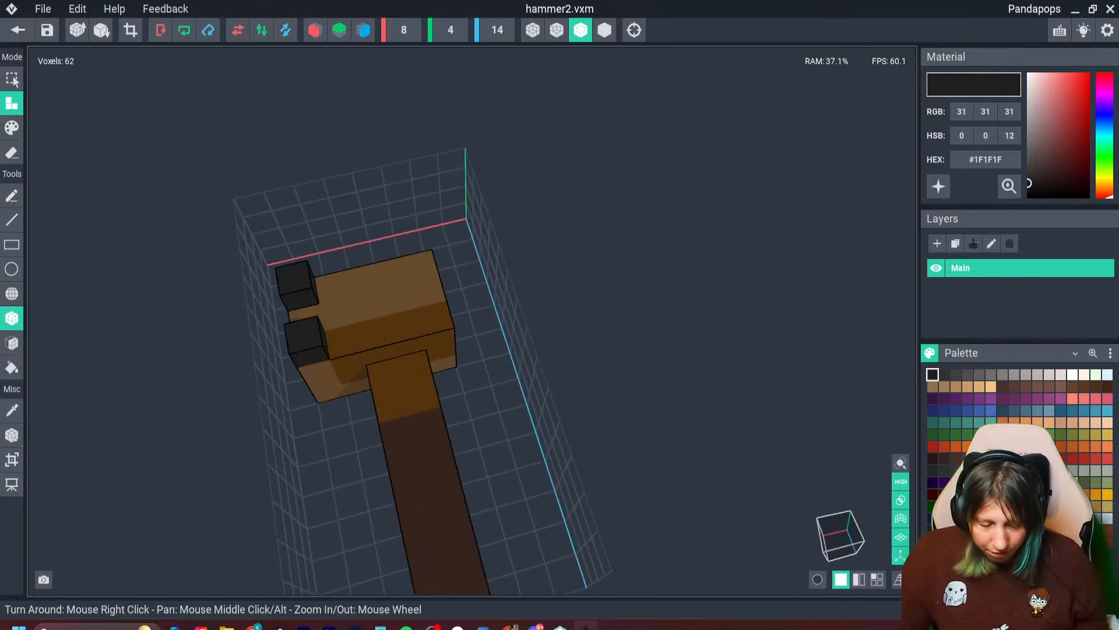
- Undo the dark corner voxels and the erased end layer of the hammer head
{"action": "key", "text": "ctrl+z"}
{"action": "key", "text": "ctrl+z"}
{"action": "key", "text": "ctrl+z"}
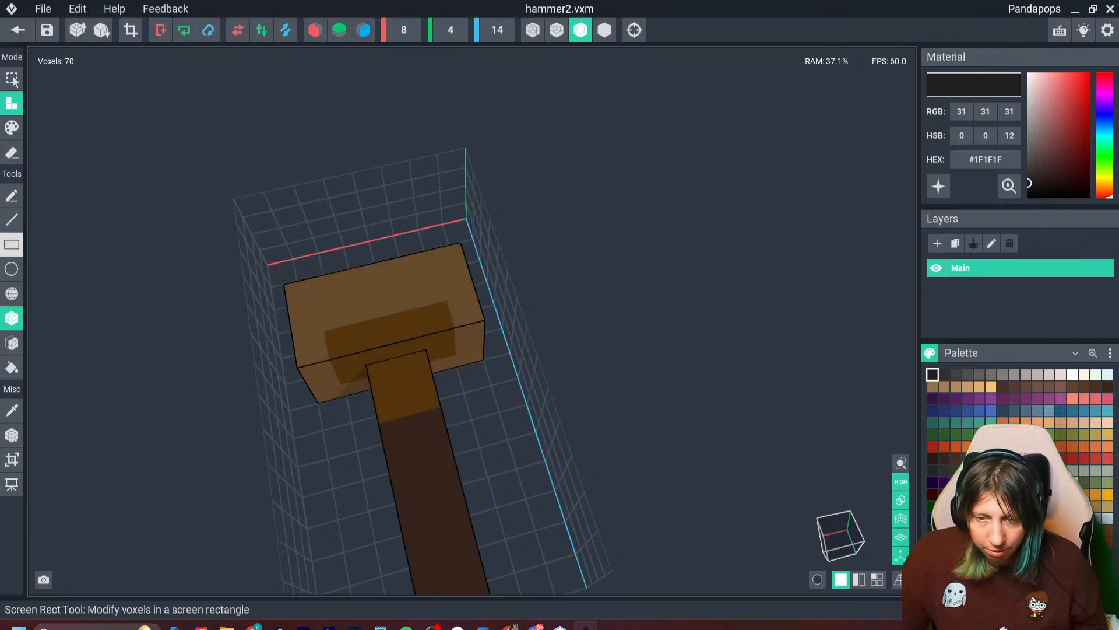
- Try carving away single voxels around the end of the hammer head with the Box tool in erase mode
{"action": "left_click", "coordinate": [12, 153]}
{"action": "left_click", "coordinate": [451, 260]}
{"action": "right_click_drag", "start_coordinate": [502, 318], "coordinate": [466, 329]}
{"action": "left_click", "coordinate": [473, 322]}
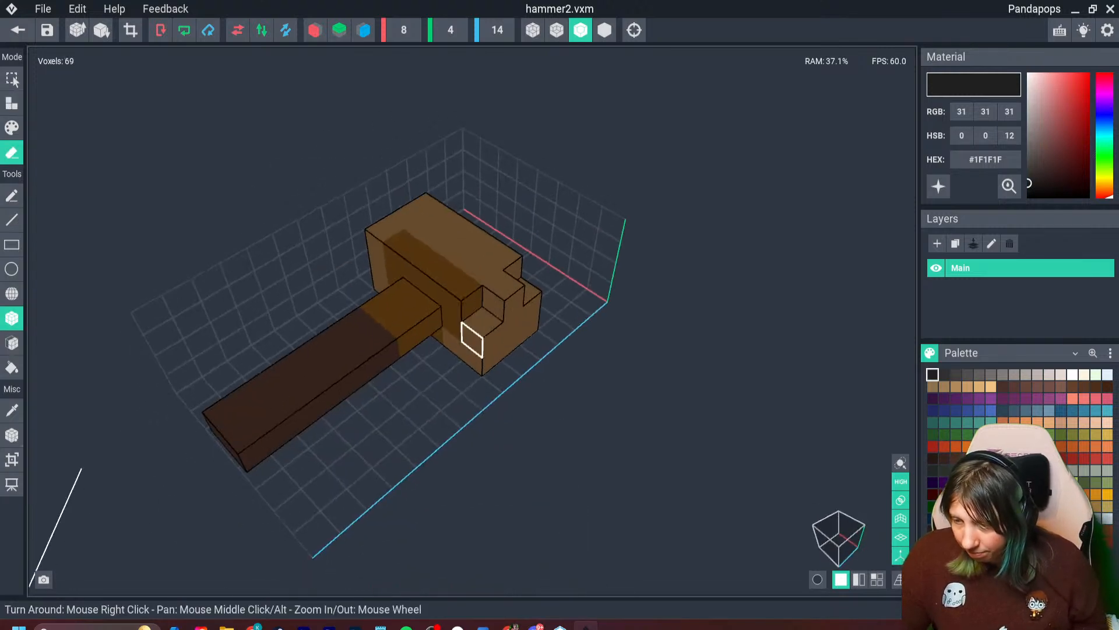
{"action": "left_click", "coordinate": [473, 340]}
{"action": "left_click", "coordinate": [492, 358]}
{"action": "left_click", "coordinate": [529, 328]}
{"action": "left_click", "coordinate": [532, 309]}
{"action": "left_click", "coordinate": [505, 297]}
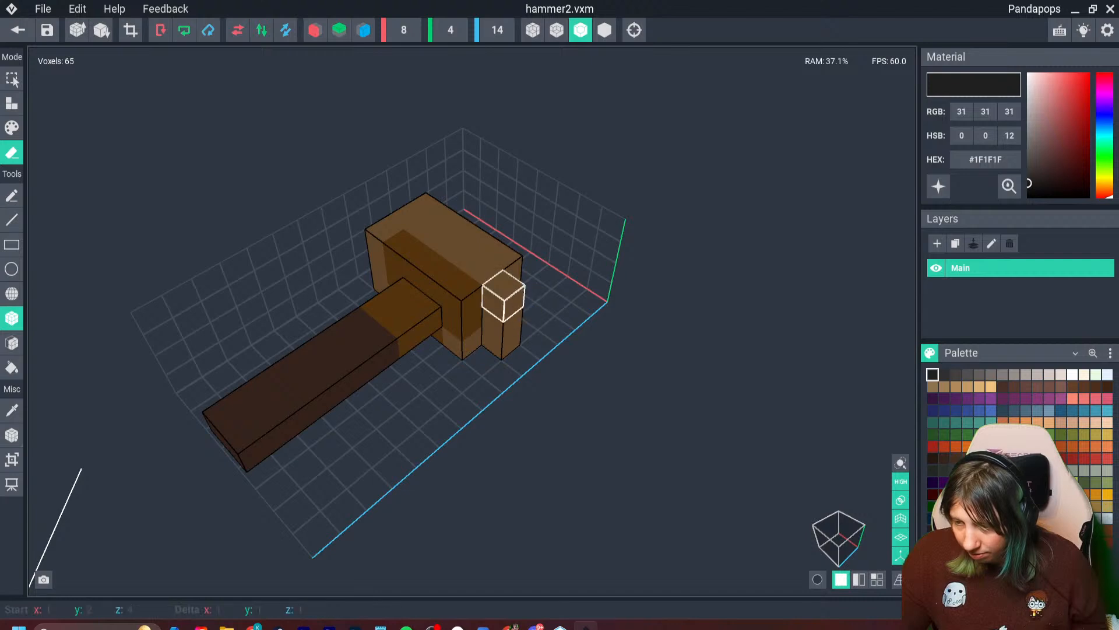
{"action": "left_click", "coordinate": [502, 343]}
- Undo all the single-voxel erasures at the end of the hammer head
{"action": "mouse_move", "coordinate": [452, 360]}
{"action": "right_mouse_down"}
{"action": "mouse_move", "coordinate": [478, 338]}
{"action": "mouse_move", "coordinate": [444, 360]}
{"action": "right_mouse_up"}
{"action": "key", "text": "ctrl+z"}
{"action": "key", "text": "ctrl+z"}
{"action": "key", "text": "ctrl+z"}
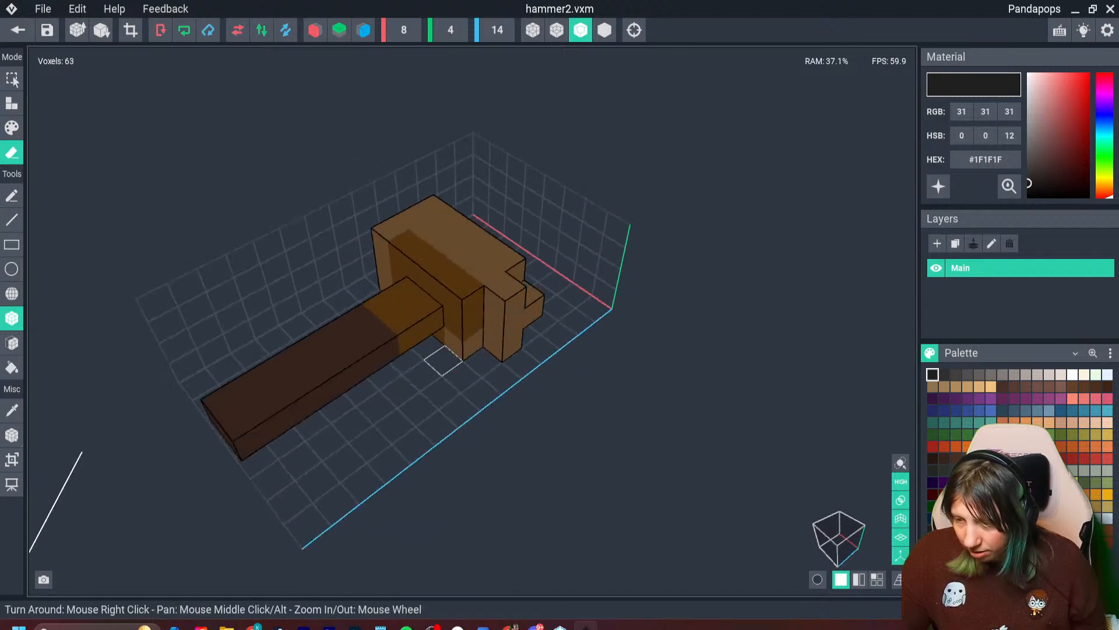
{"action": "key", "text": "ctrl+z"}
{"action": "key", "text": "ctrl+z"}
{"action": "key", "text": "ctrl+z"}
{"action": "key", "text": "ctrl+z"}
{"action": "key", "text": "ctrl+z"}
{"action": "key", "text": "ctrl+z"}
{"action": "key", "text": "ctrl+z"}
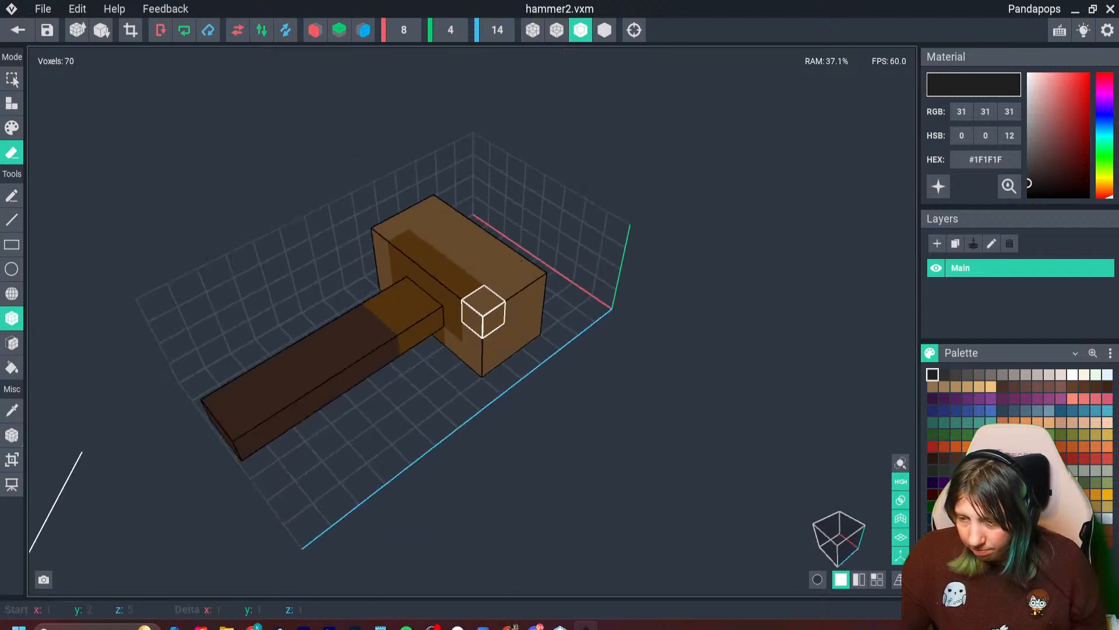
- Erase one 3 by 3 voxel layer from each end of the hammer head to shorten it evenly around the handle
{"action": "left_click_drag", "start_coordinate": [493, 318], "coordinate": [530, 331]}
{"action": "mouse_move", "coordinate": [528, 332]}
{"action": "right_mouse_down"}
{"action": "mouse_move", "coordinate": [477, 338]}
{"action": "mouse_move", "coordinate": [479, 355]}
{"action": "right_mouse_up"}
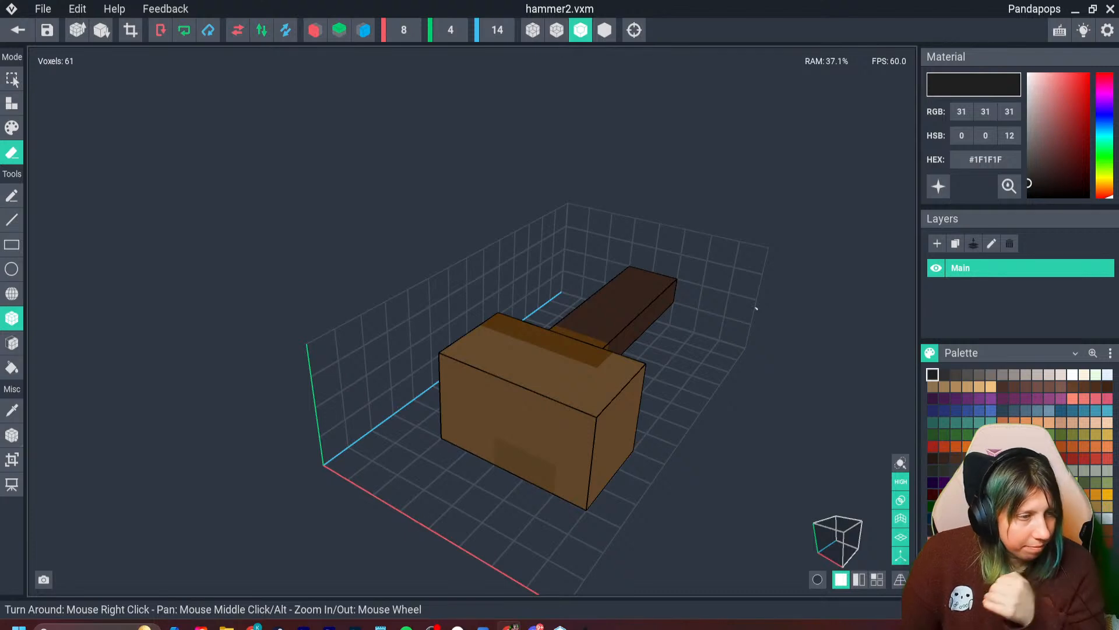
{"action": "right_click_drag", "start_coordinate": [757, 308], "coordinate": [431, 402]}
{"action": "middle_click_drag", "start_coordinate": [733, 408], "coordinate": [622, 345]}
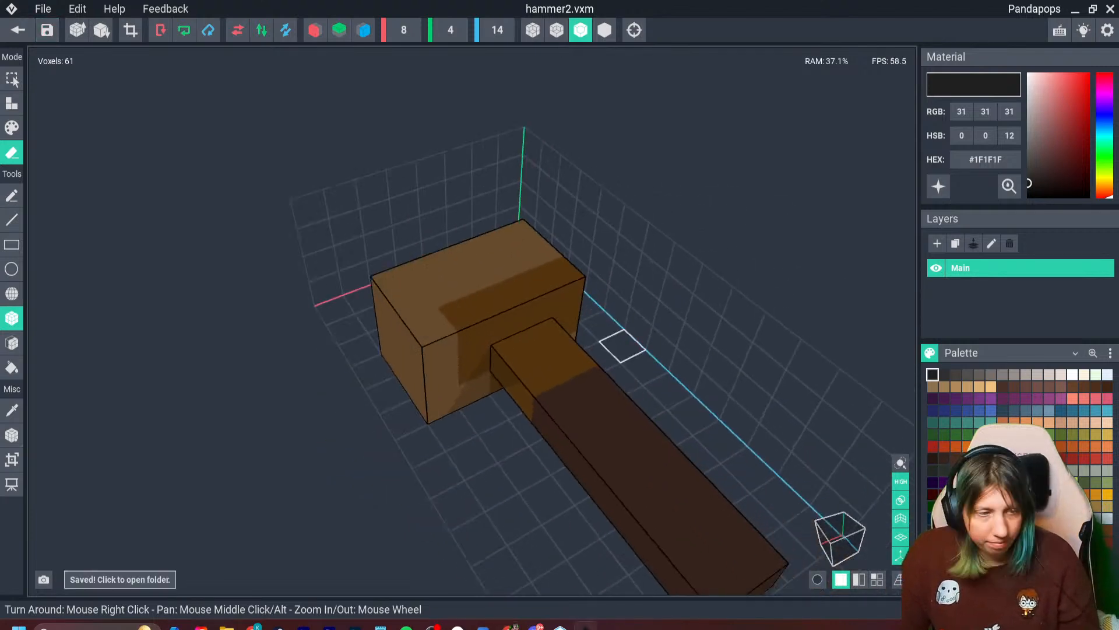
{"action": "mouse_move", "coordinate": [472, 340]}
{"action": "right_mouse_down"}
{"action": "mouse_move", "coordinate": [516, 362]}
{"action": "mouse_move", "coordinate": [476, 332]}
{"action": "right_mouse_up"}
{"action": "right_click_drag", "start_coordinate": [438, 368], "coordinate": [464, 393]}
{"action": "left_click", "coordinate": [474, 315]}
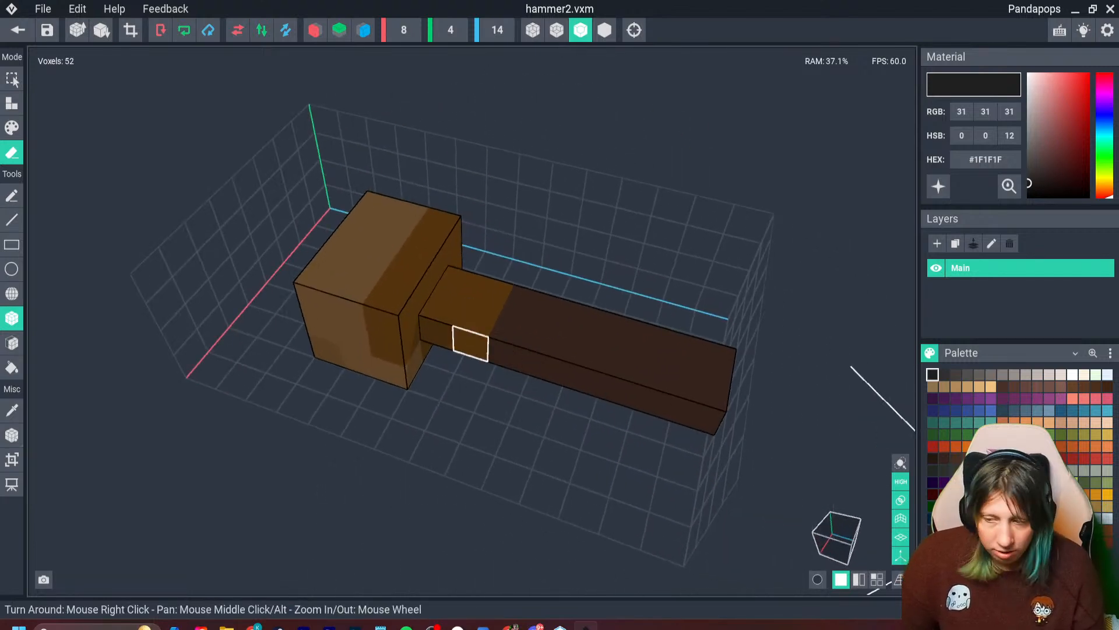
- Paint the handle section nearest the hammer head dark brown #261913 with the Box tool
{"action": "right_click_drag", "start_coordinate": [607, 359], "coordinate": [618, 373]}
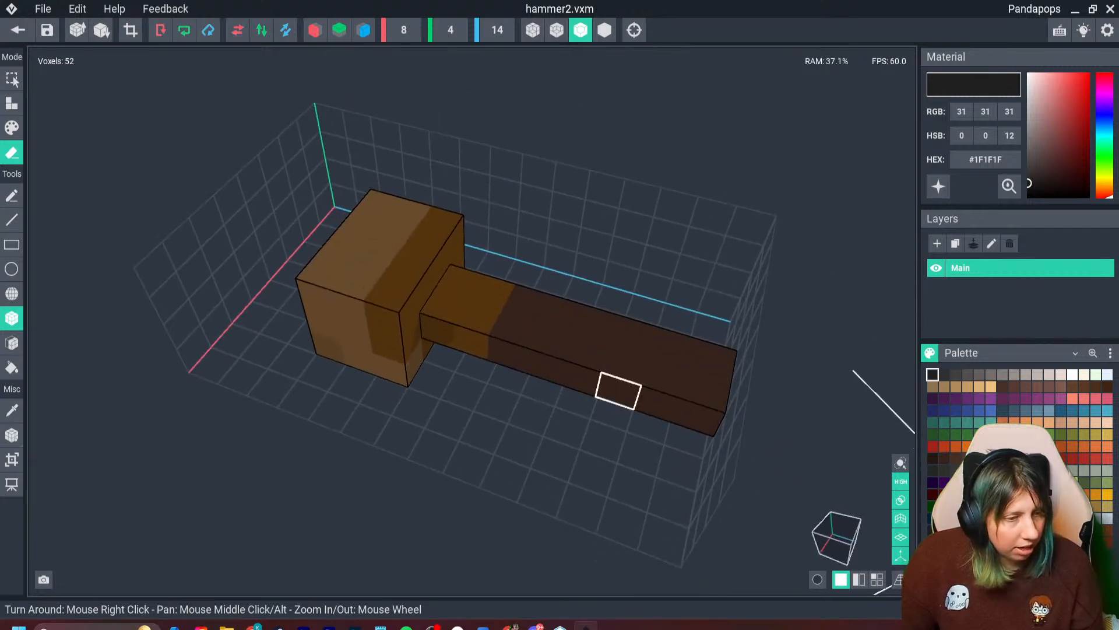
{"action": "middle_click_drag", "start_coordinate": [618, 385], "coordinate": [612, 371]}
{"action": "left_click", "coordinate": [1026, 375]}
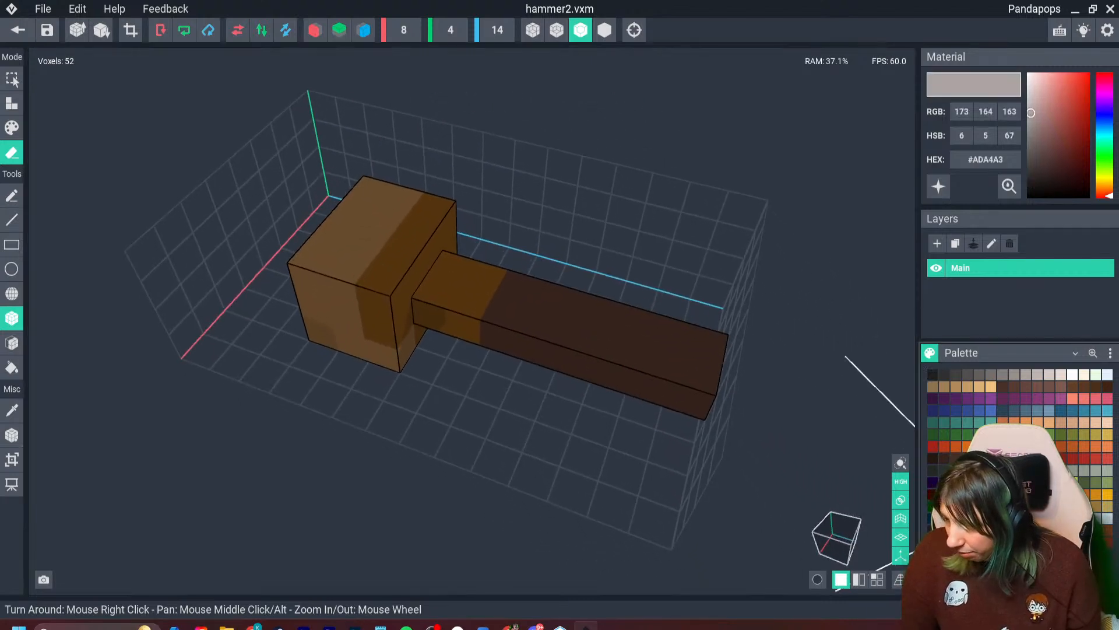
{"action": "left_click", "coordinate": [1015, 374]}
{"action": "left_click", "coordinate": [12, 128]}
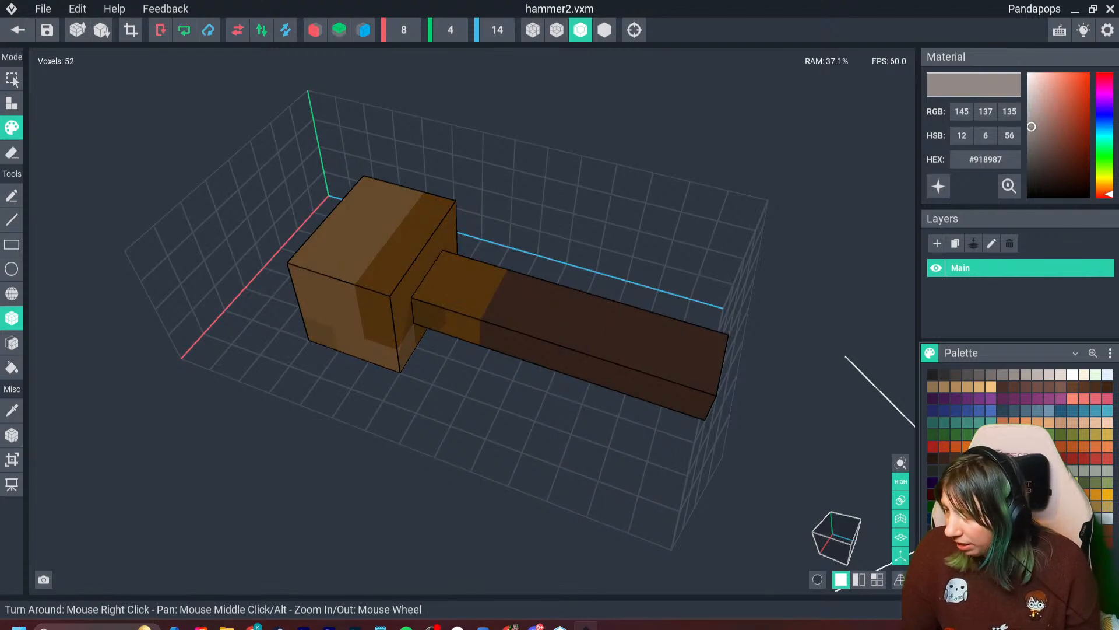
{"action": "key", "text": "i"}
{"action": "left_click", "coordinate": [617, 348]}
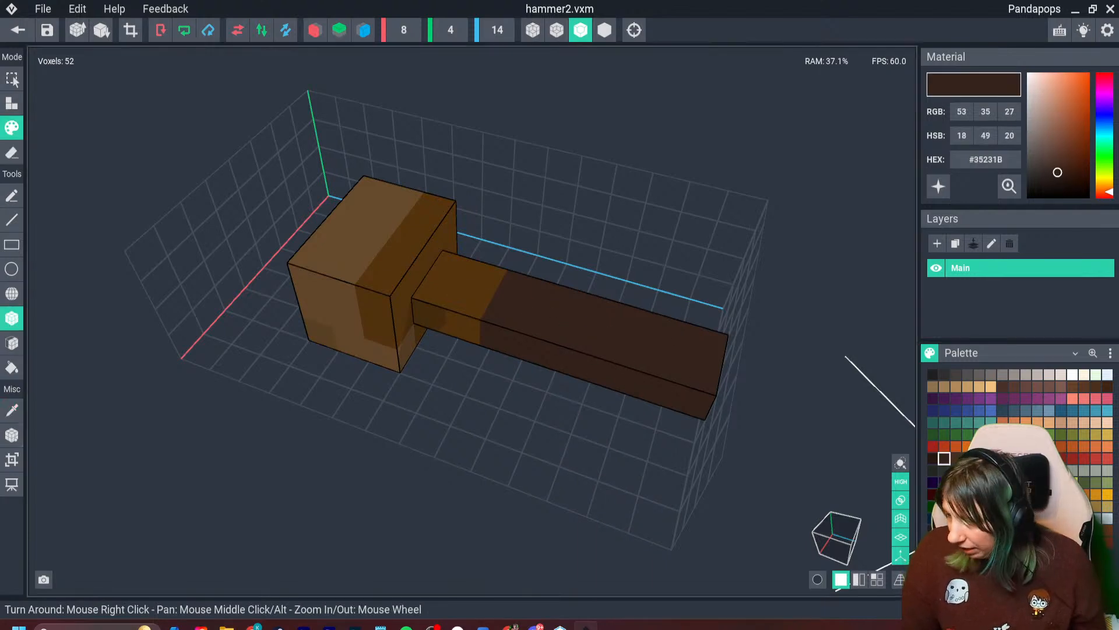
{"action": "left_click", "coordinate": [932, 458]}
{"action": "left_click", "coordinate": [460, 309]}
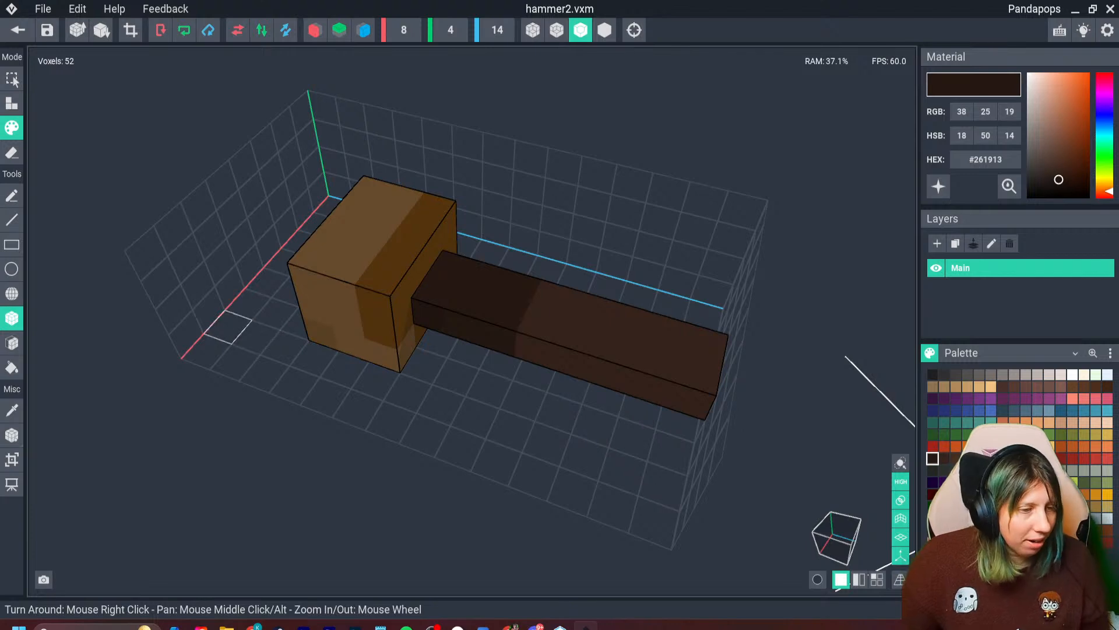
- Erase the hammer head's voxel layers above and below the handle so the head is one voxel thick
{"action": "mouse_move", "coordinate": [374, 335]}
{"action": "right_mouse_down"}
{"action": "mouse_move", "coordinate": [357, 341]}
{"action": "mouse_move", "coordinate": [405, 330]}
{"action": "right_mouse_up"}
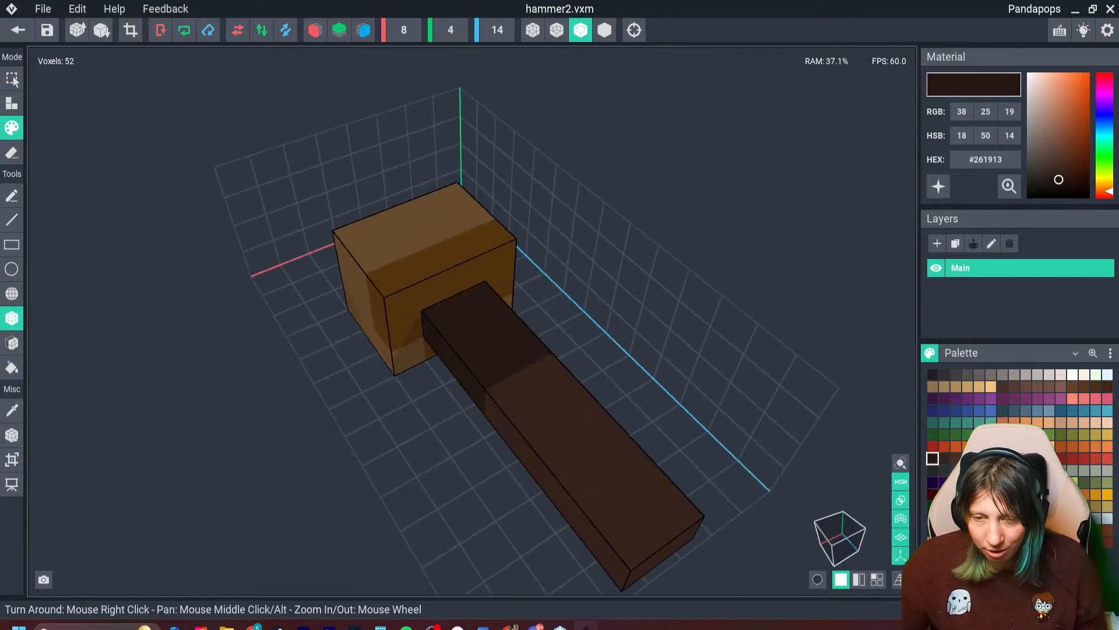
{"action": "left_click", "coordinate": [12, 153]}
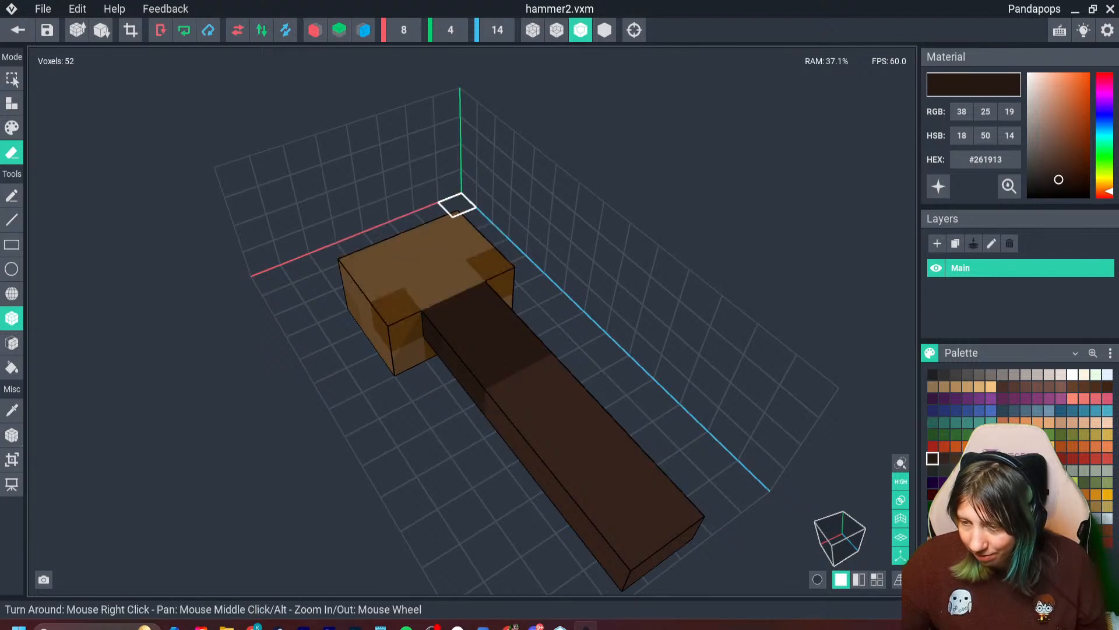
{"action": "mouse_move", "coordinate": [450, 201]}
{"action": "right_mouse_down"}
{"action": "mouse_move", "coordinate": [456, 288]}
{"action": "mouse_move", "coordinate": [484, 351]}
{"action": "right_mouse_up"}
{"action": "left_click_drag", "start_coordinate": [483, 351], "coordinate": [333, 347]}
{"action": "right_click_drag", "start_coordinate": [333, 347], "coordinate": [456, 288]}
{"action": "right_click_drag", "start_coordinate": [455, 288], "coordinate": [456, 288]}
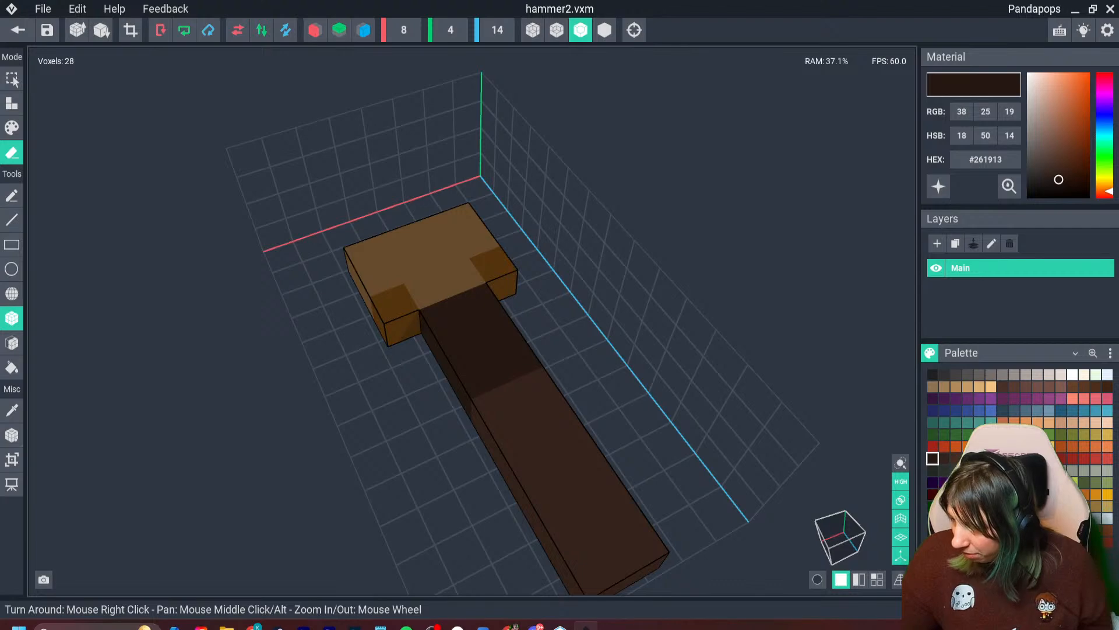
- Paint the hammer head grey #746C6A and erase its two corner voxels beside the handle
{"action": "left_click", "coordinate": [1003, 471]}
{"action": "left_click", "coordinate": [12, 104]}
{"action": "left_click", "coordinate": [12, 128]}
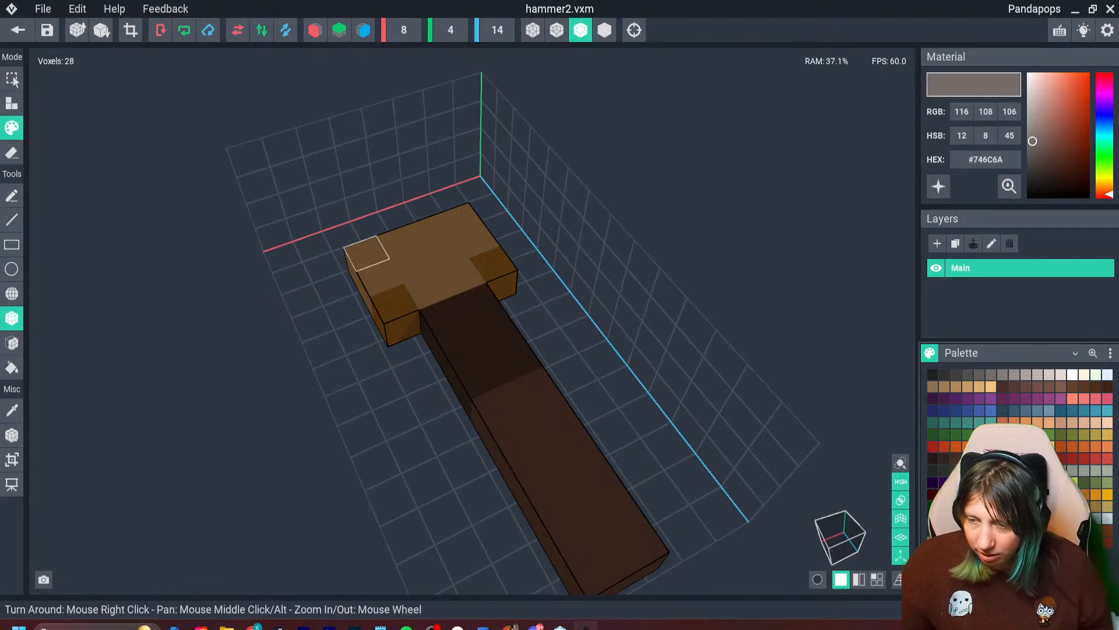
{"action": "left_click_drag", "start_coordinate": [368, 253], "coordinate": [494, 266]}
{"action": "right_click_drag", "start_coordinate": [461, 298], "coordinate": [460, 298]}
{"action": "left_click", "coordinate": [431, 368]}
- Extend the hammer head by one outer voxel at one end and a single two-voxel row at the other
{"action": "left_click", "coordinate": [12, 104]}
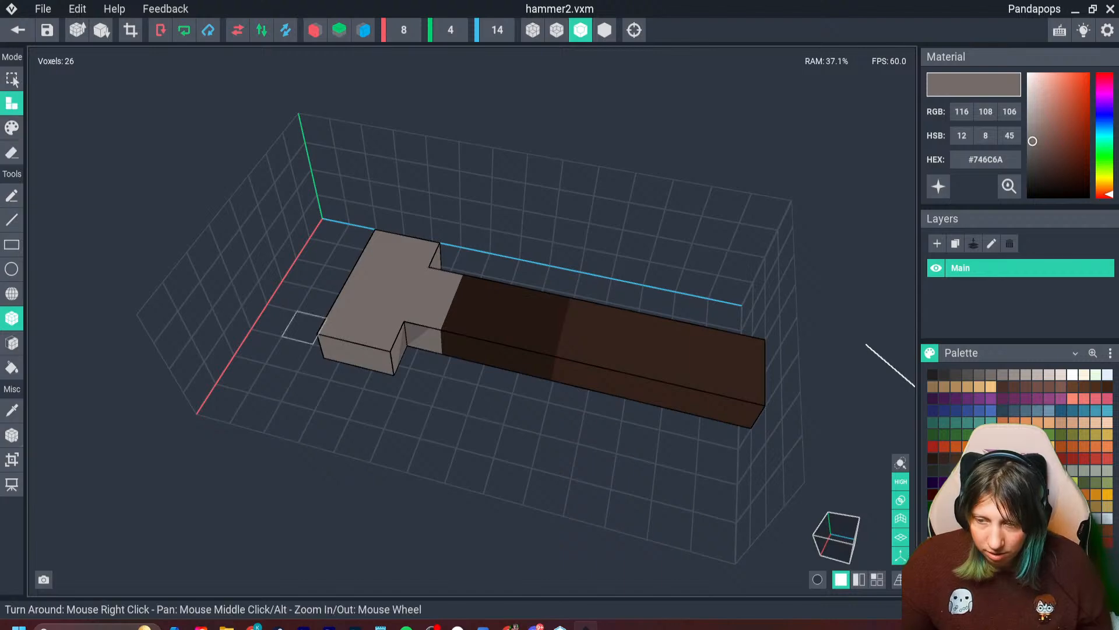
{"action": "left_click", "coordinate": [336, 352]}
{"action": "right_click_drag", "start_coordinate": [320, 375], "coordinate": [320, 375]}
{"action": "right_click_drag", "start_coordinate": [412, 375], "coordinate": [420, 443]}
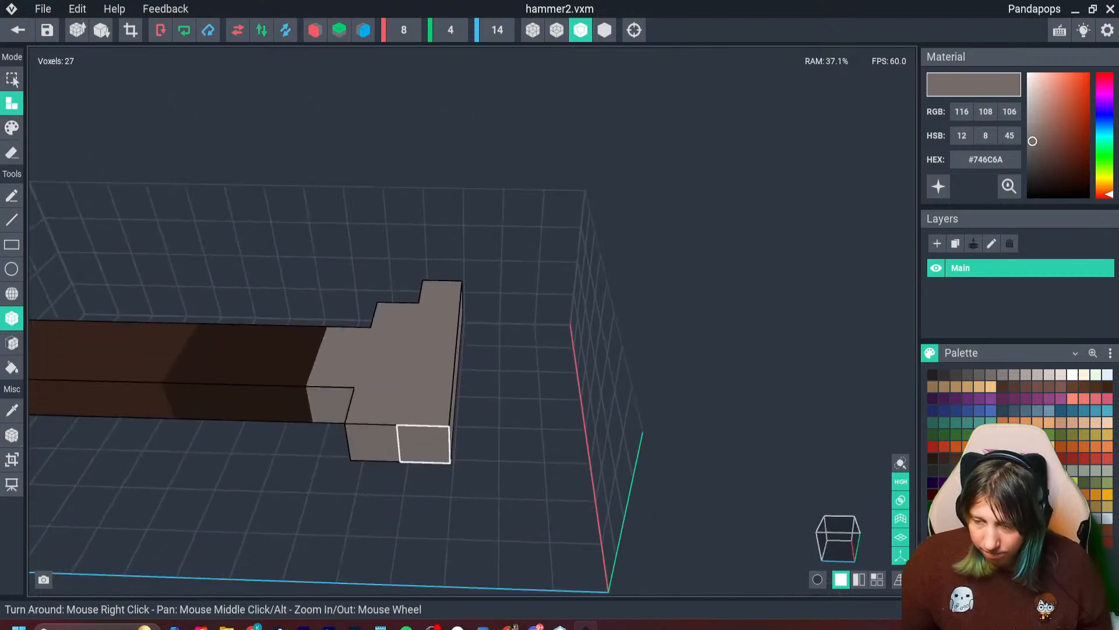
{"action": "right_click_drag", "start_coordinate": [420, 485], "coordinate": [409, 533]}
{"action": "left_click", "coordinate": [506, 452]}
{"action": "left_click", "coordinate": [411, 497]}
{"action": "right_click_drag", "start_coordinate": [511, 443], "coordinate": [466, 353]}
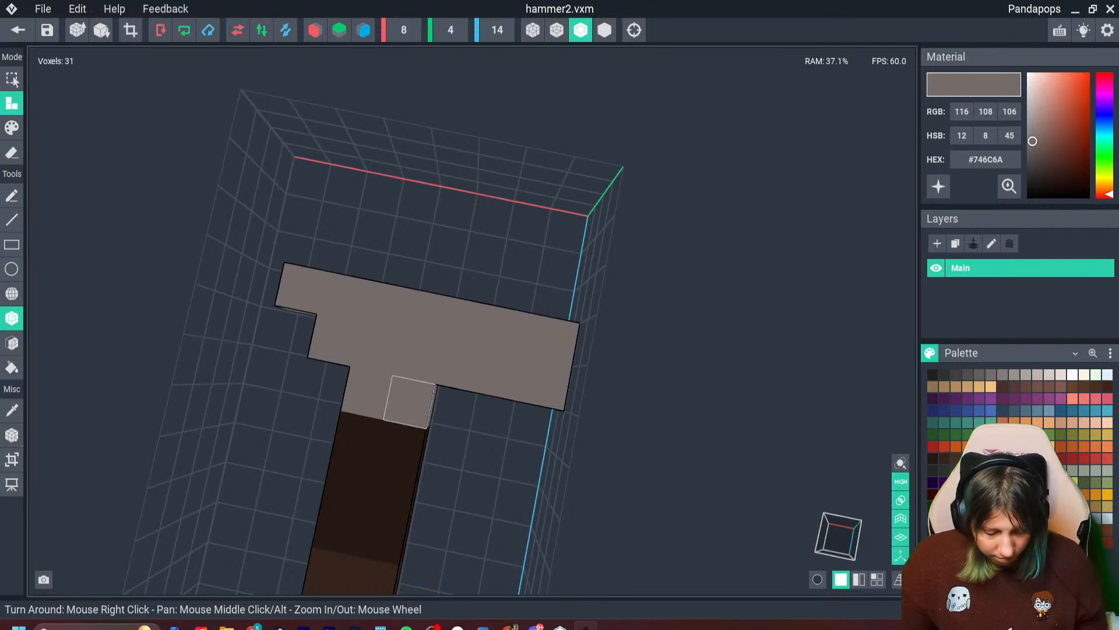
{"action": "key", "text": "ctrl+z"}
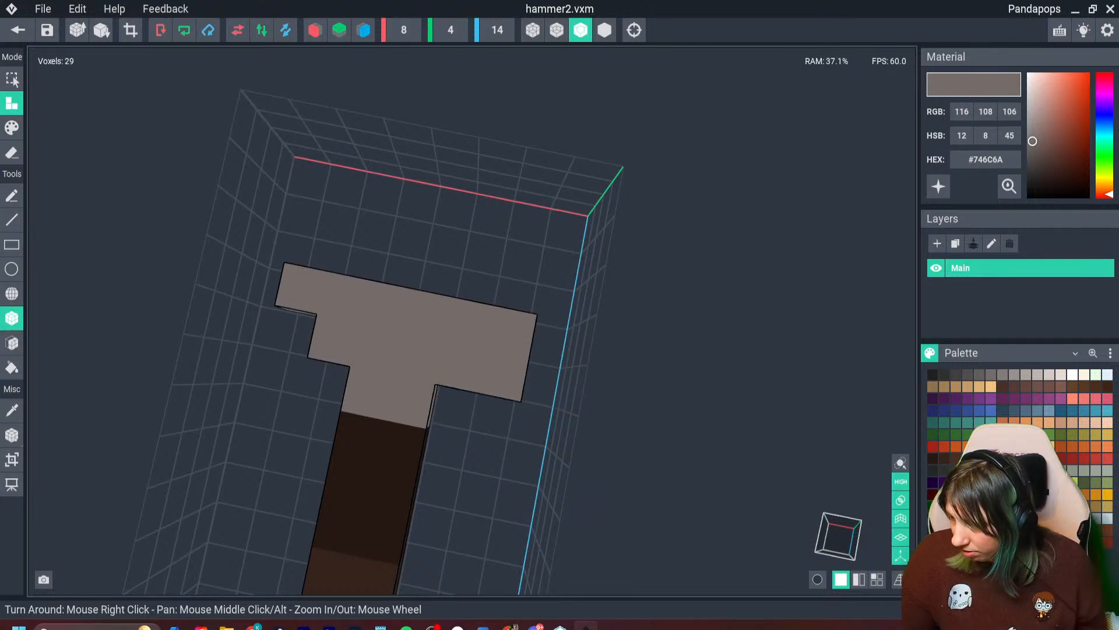
- Try adding a single lighter grey #918987 voxel at the wide end of the hammer head
{"action": "left_click", "coordinate": [1003, 375]}
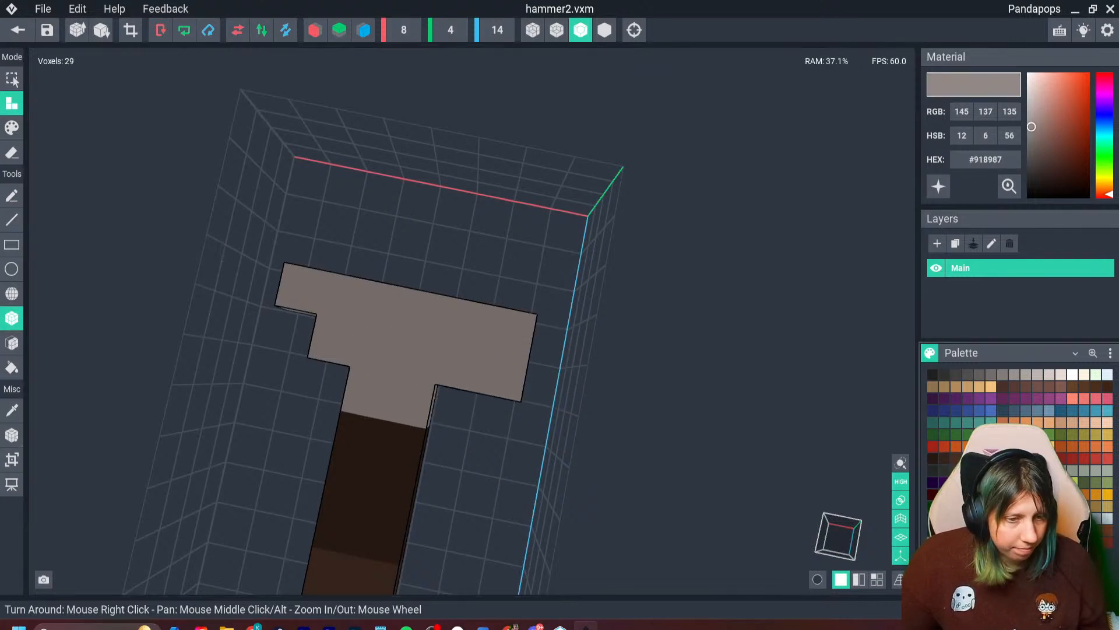
{"action": "right_click_drag", "start_coordinate": [507, 342], "coordinate": [507, 344]}
{"action": "scroll", "coordinate": [507, 344], "scroll_direction": "down", "scroll_amount": 4}
{"action": "scroll", "coordinate": [507, 344], "scroll_direction": "up", "scroll_amount": 3}
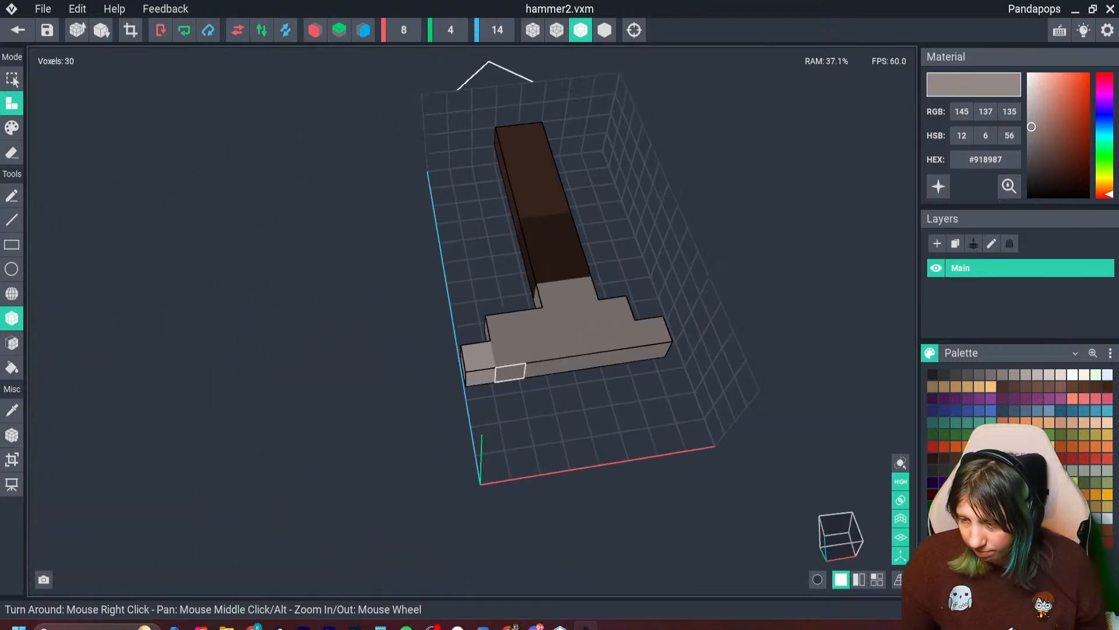
{"action": "scroll", "coordinate": [510, 372], "scroll_direction": "up", "scroll_amount": 2}
- Undo a trial erasure along the front of the hammer head and erase the lighter grey end voxel
{"action": "left_click", "coordinate": [12, 152]}
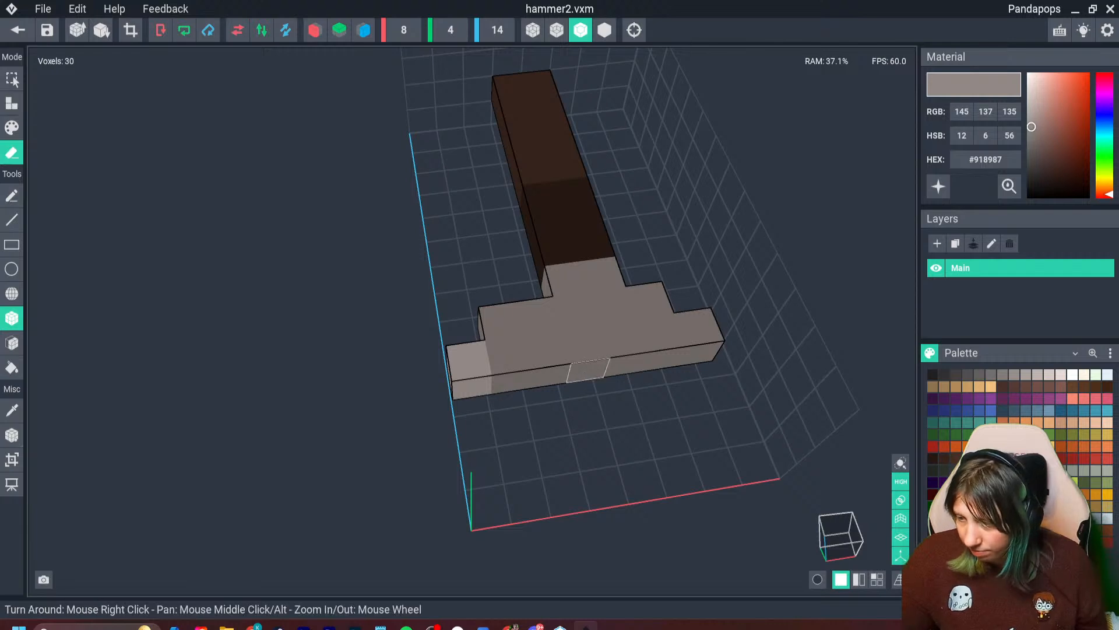
{"action": "left_click_drag", "start_coordinate": [588, 368], "coordinate": [617, 367]}
{"action": "scroll", "coordinate": [565, 421], "scroll_direction": "down", "scroll_amount": 2}
{"action": "key", "text": "ctrl+z"}
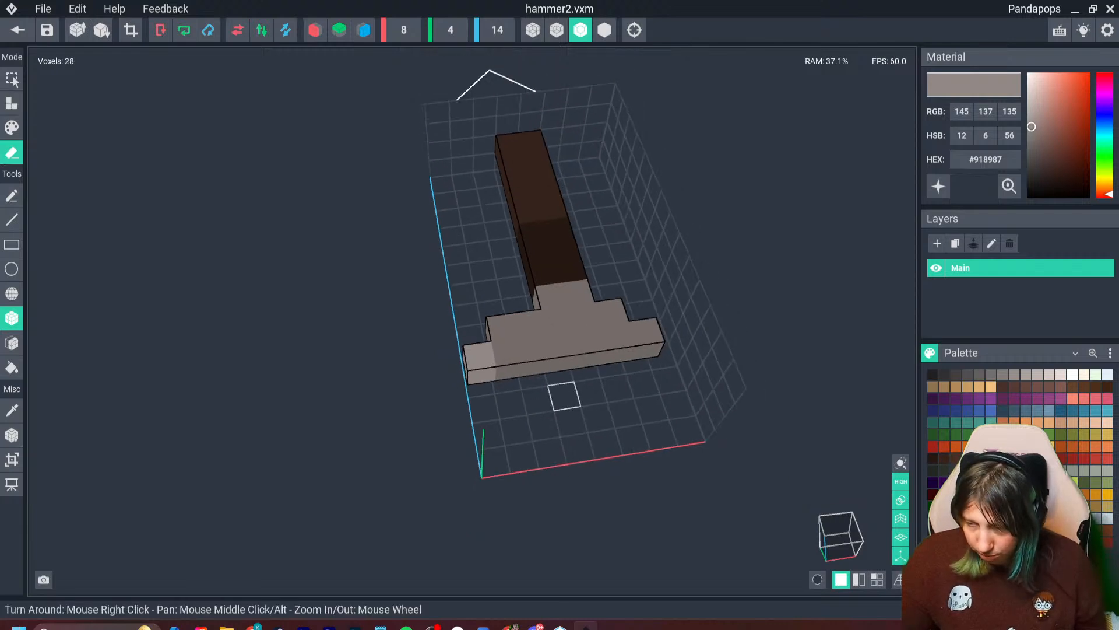
{"action": "mouse_move", "coordinate": [564, 395]}
{"action": "right_mouse_down"}
{"action": "mouse_move", "coordinate": [527, 376]}
{"action": "mouse_move", "coordinate": [507, 344]}
{"action": "mouse_move", "coordinate": [484, 382]}
{"action": "right_mouse_up"}
{"action": "left_click", "coordinate": [526, 373]}
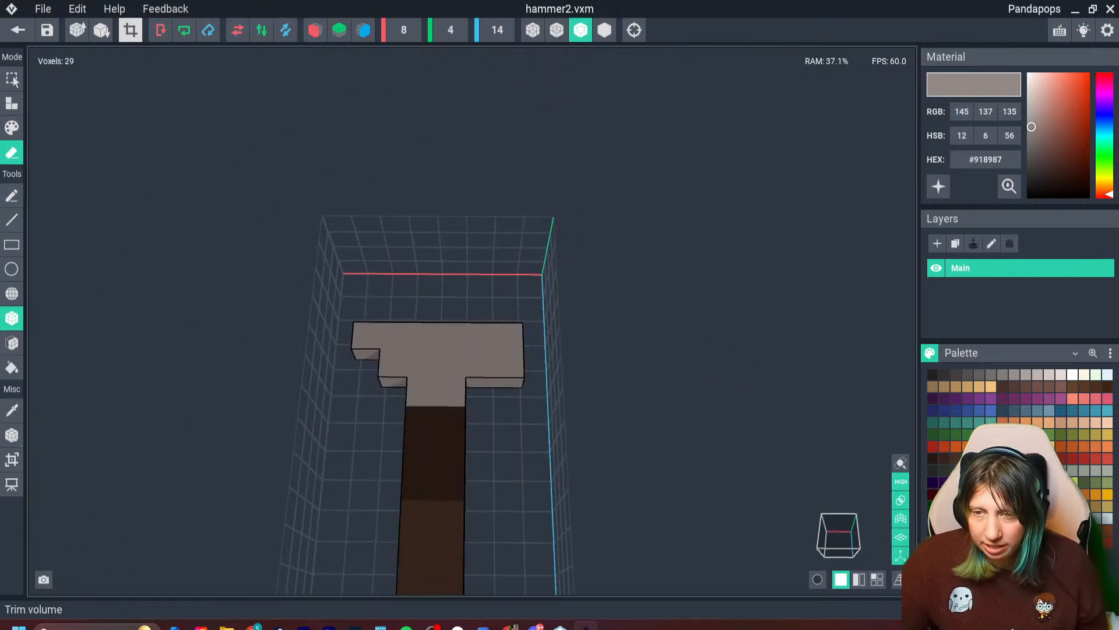
- Trim the volume to the hammer, set its pivot to the floor, and return to the asset scene with the changes saved
{"action": "left_click", "coordinate": [130, 29]}
{"action": "left_click", "coordinate": [11, 435]}
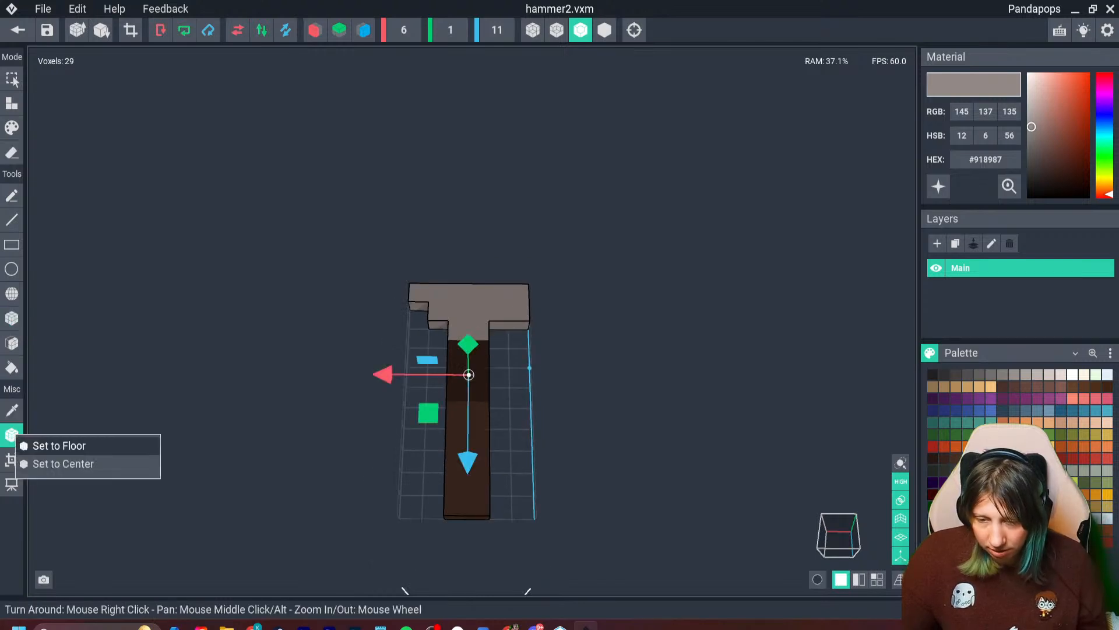
{"action": "left_click", "coordinate": [55, 445]}
{"action": "left_click", "coordinate": [19, 29]}
{"action": "left_click", "coordinate": [437, 230]}
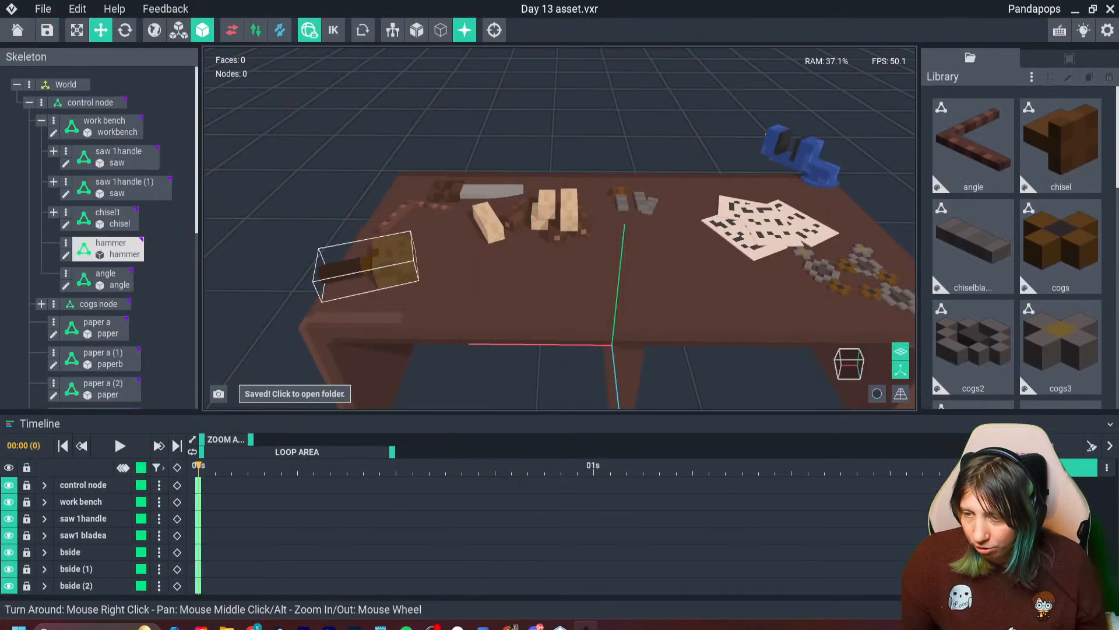
- Duplicate the hammer node, place the copy beside the original on the workbench, and assign it the hammer2 model
{"action": "key", "text": "ctrl+d"}
{"action": "left_click_drag", "start_coordinate": [304, 288], "coordinate": [395, 282]}
{"action": "left_click_drag", "start_coordinate": [1058, 294], "coordinate": [467, 256]}
{"action": "right_click_drag", "start_coordinate": [467, 257], "coordinate": [471, 291]}
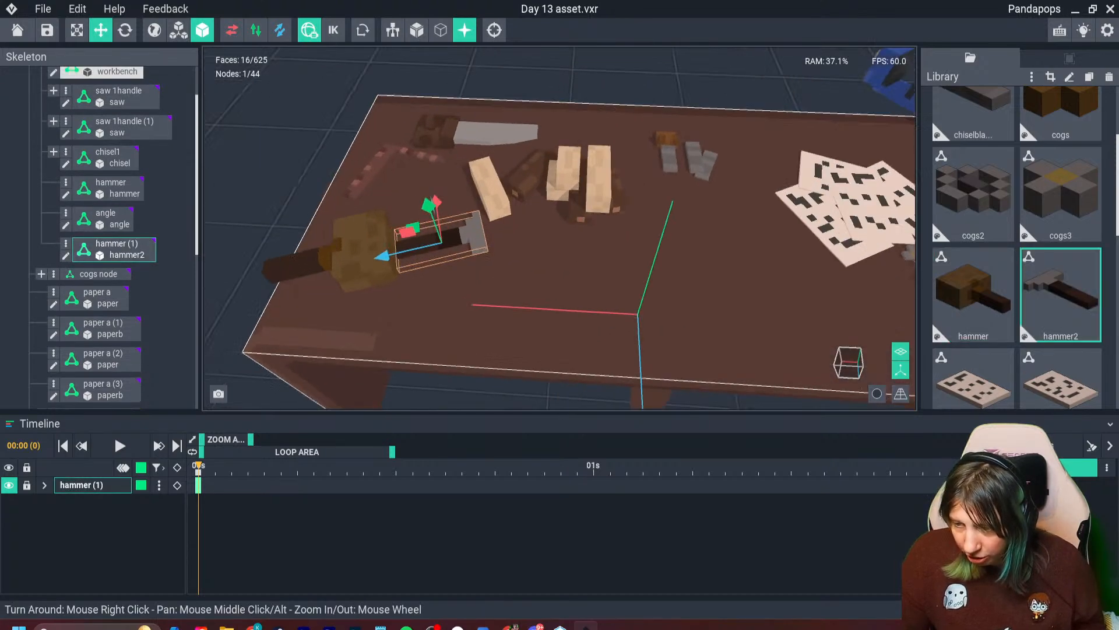
- Rotate the small hammer so its handle points toward the workbench's front edge, and place it in front of the large hammer
{"action": "scroll", "coordinate": [471, 285], "scroll_direction": "up", "scroll_amount": 3}
{"action": "left_click", "coordinate": [125, 30]}
{"action": "mouse_move", "coordinate": [415, 260]}
{"action": "left_mouse_down"}
{"action": "mouse_move", "coordinate": [482, 269]}
{"action": "mouse_move", "coordinate": [408, 266]}
{"action": "left_mouse_up"}
{"action": "key", "text": "ctrl+z"}
{"action": "left_click", "coordinate": [420, 297]}
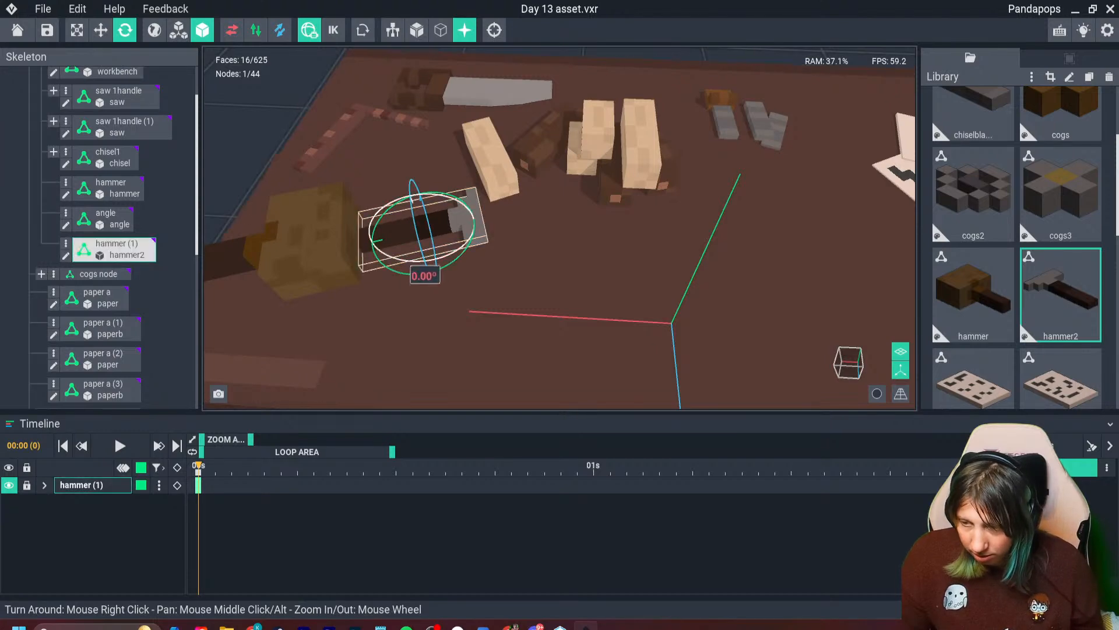
{"action": "left_click_drag", "start_coordinate": [416, 273], "coordinate": [384, 356]}
{"action": "scroll", "coordinate": [466, 291], "scroll_direction": "down", "scroll_amount": 3}
{"action": "left_click", "coordinate": [101, 29]}
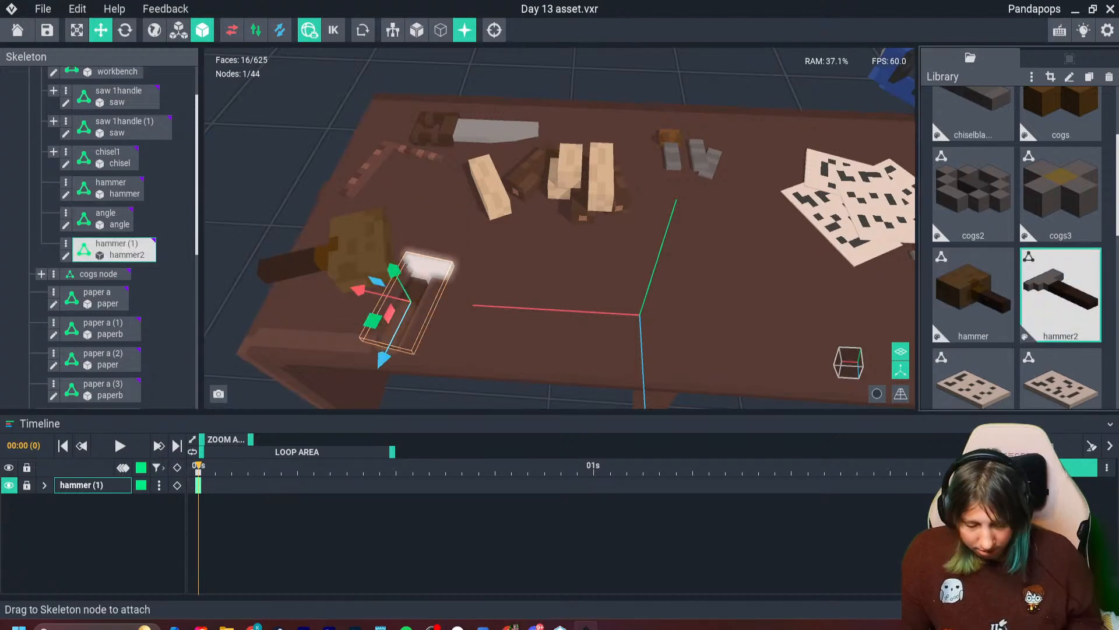
- Clone the hammer2 model as hammer2b and open the clone for editing
{"action": "key", "text": "ctrl+d"}
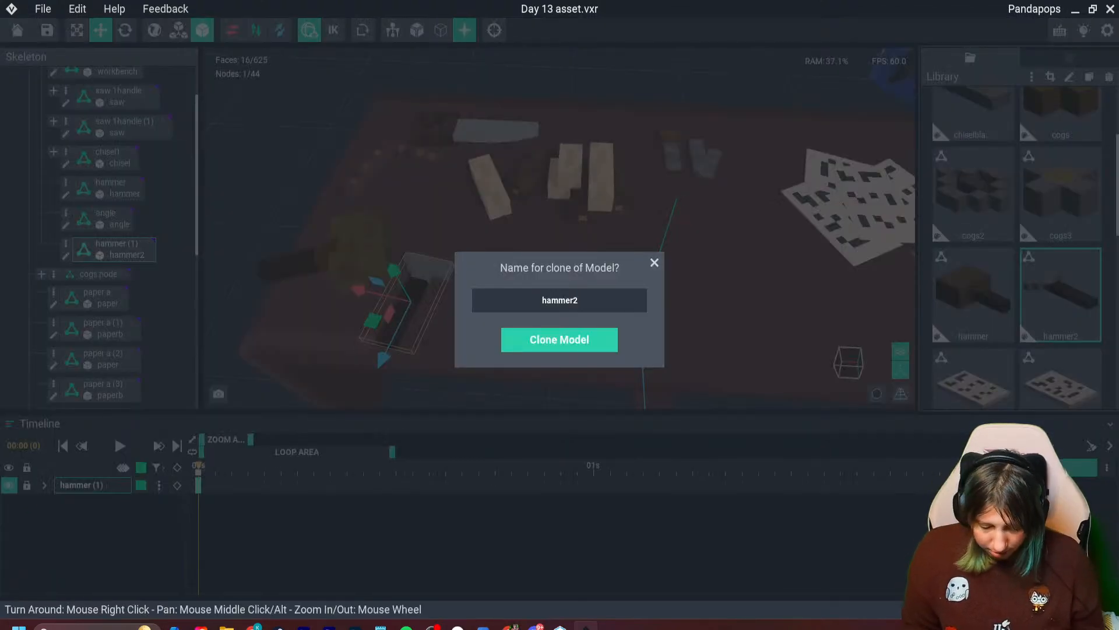
{"action": "type", "text": "b"}
{"action": "key", "text": "Return"}
{"action": "double_click", "coordinate": [974, 297]}
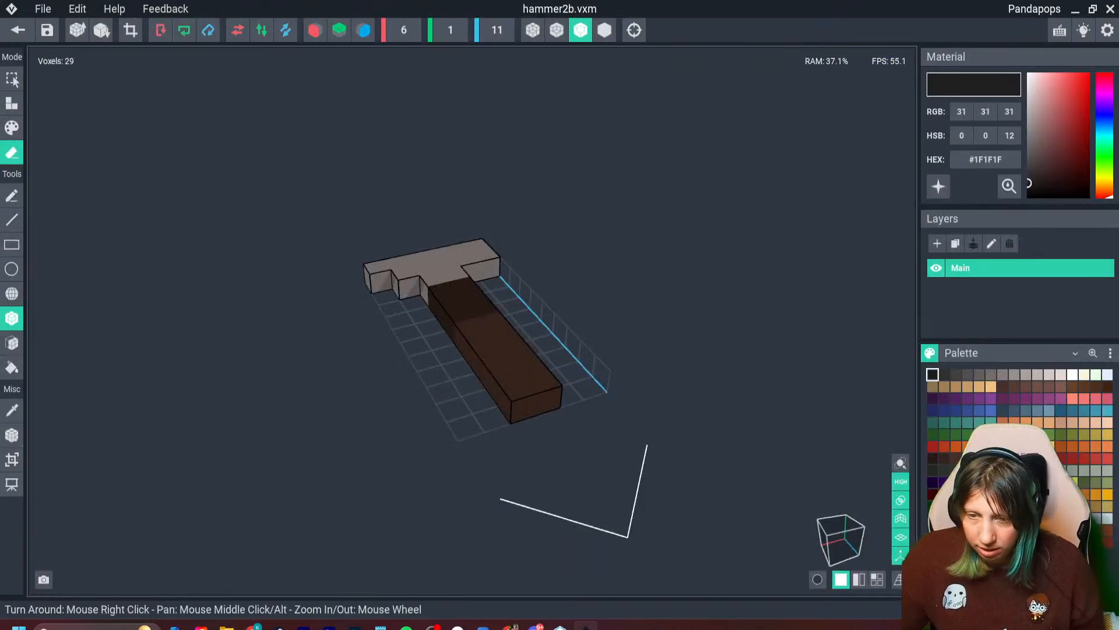
- Erase the handle and head of hammer2b, leaving only the grey voxel at the tip of the head's narrow end
{"action": "right_click_drag", "start_coordinate": [472, 320], "coordinate": [435, 346]}
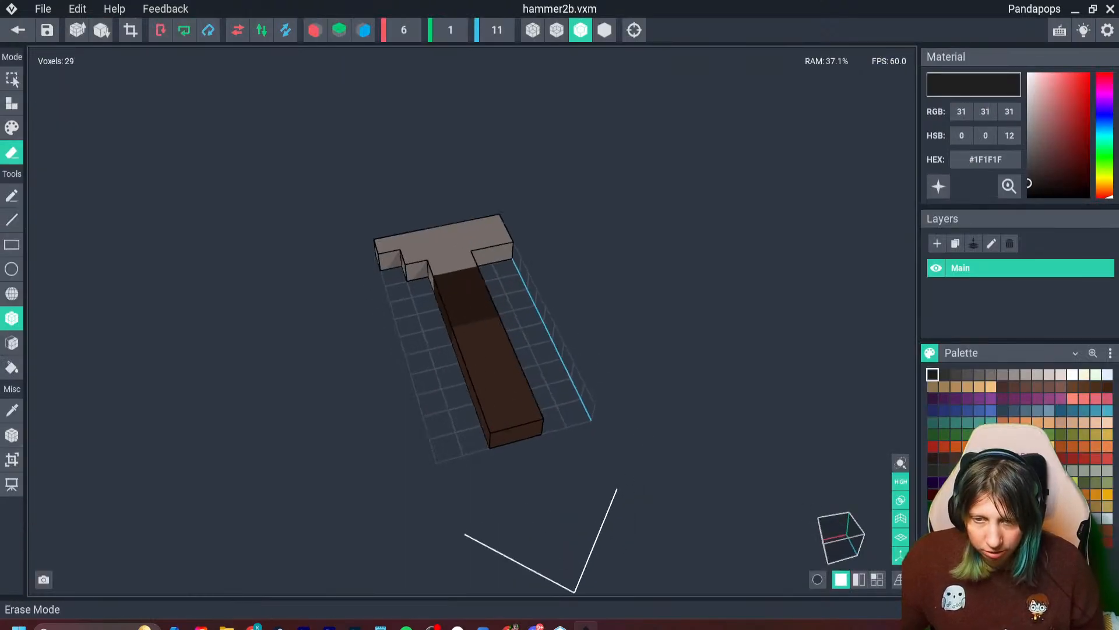
{"action": "mouse_move", "coordinate": [414, 255]}
{"action": "left_mouse_down"}
{"action": "mouse_move", "coordinate": [507, 368]}
{"action": "mouse_move", "coordinate": [526, 417]}
{"action": "left_mouse_up"}
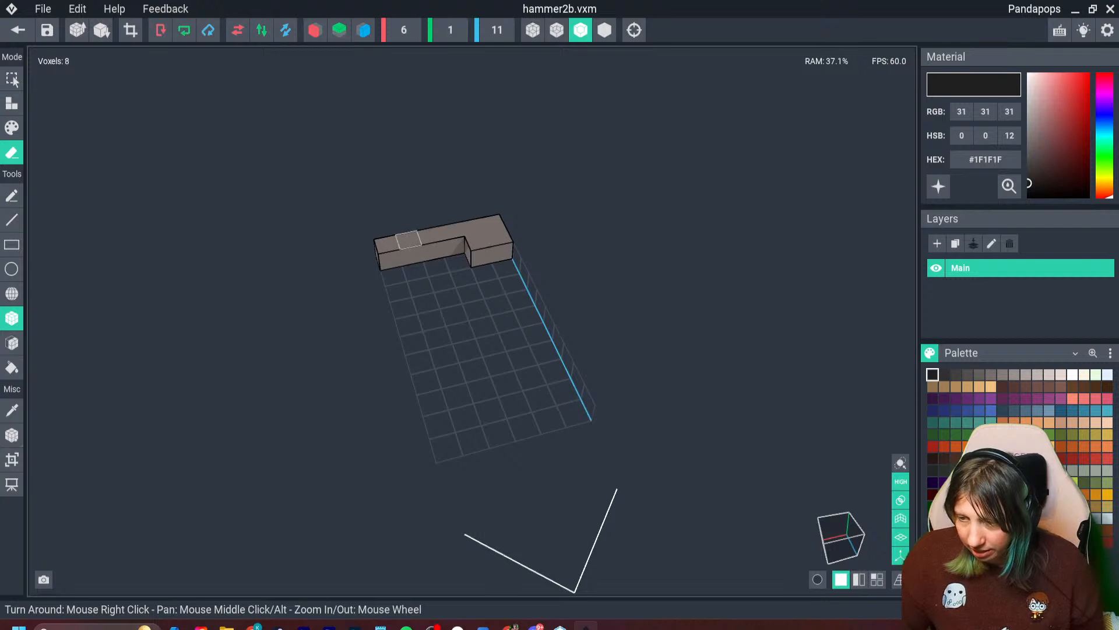
{"action": "left_click_drag", "start_coordinate": [408, 240], "coordinate": [531, 289]}
{"action": "right_click_drag", "start_coordinate": [453, 247], "coordinate": [435, 247]}
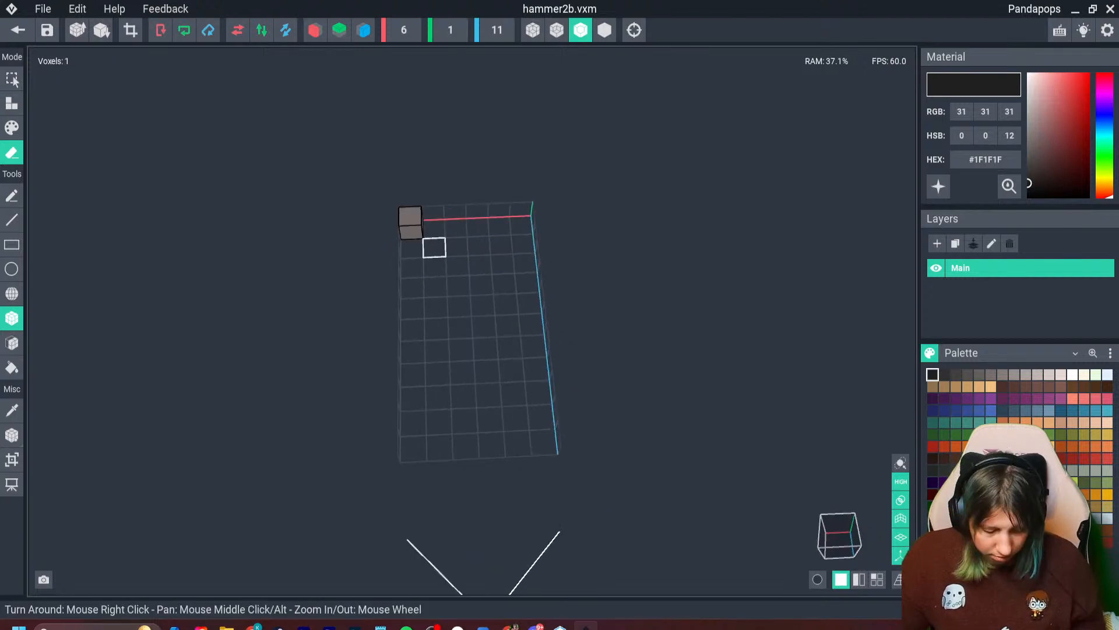
{"action": "key", "text": "ctrl+z"}
{"action": "left_click_drag", "start_coordinate": [432, 214], "coordinate": [525, 245]}
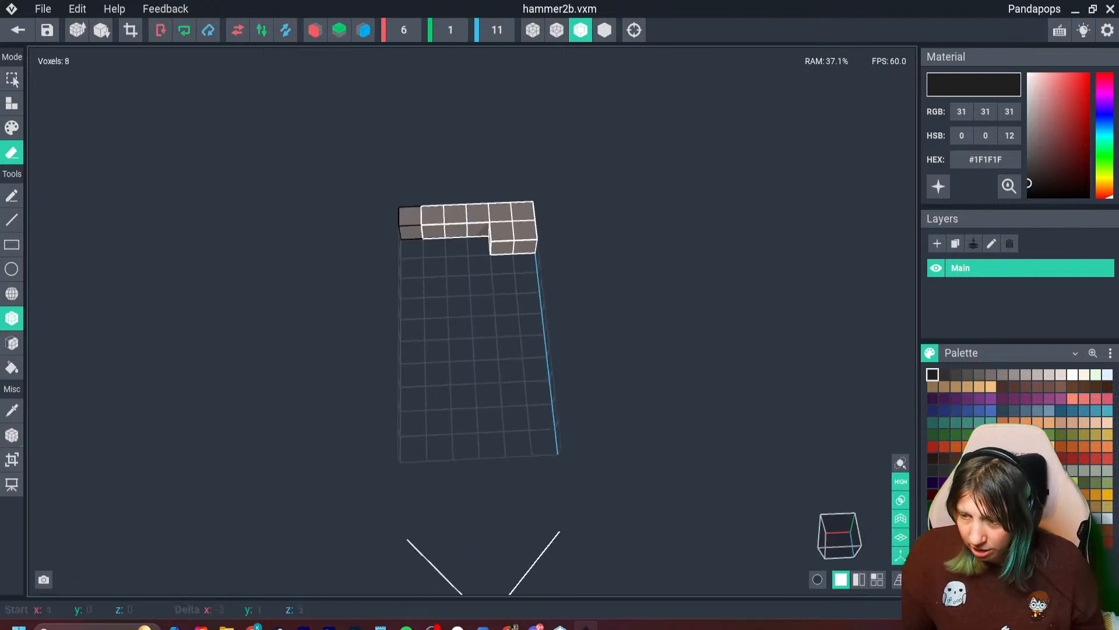
{"action": "left_click_drag", "start_coordinate": [432, 214], "coordinate": [521, 224]}
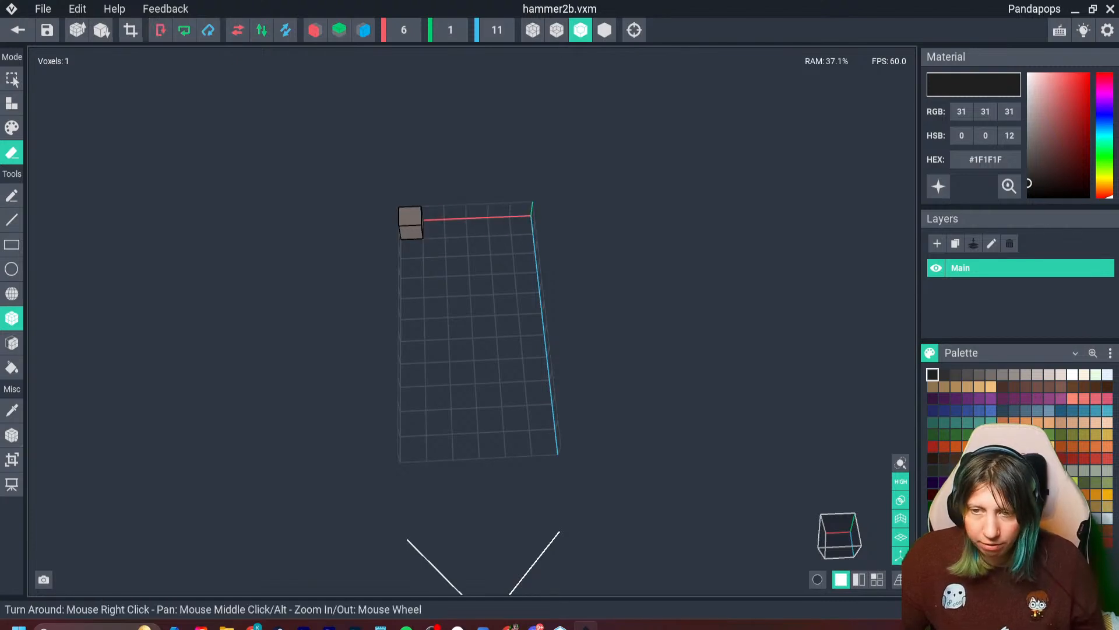
- Trim the volume to the single voxel, set its pivot to the floor, and return to the asset scene with hammer2b saved
{"action": "left_click", "coordinate": [130, 30]}
{"action": "left_click", "coordinate": [11, 435]}
{"action": "left_click", "coordinate": [54, 471]}
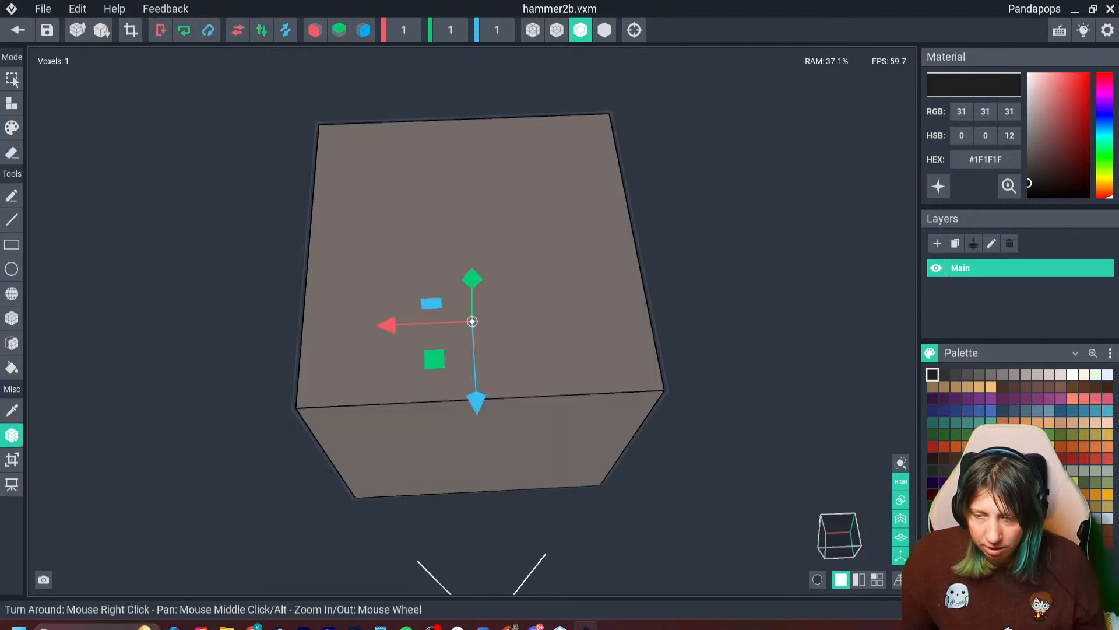
{"action": "left_click", "coordinate": [12, 435]}
{"action": "left_click", "coordinate": [55, 446]}
{"action": "left_click", "coordinate": [18, 29]}
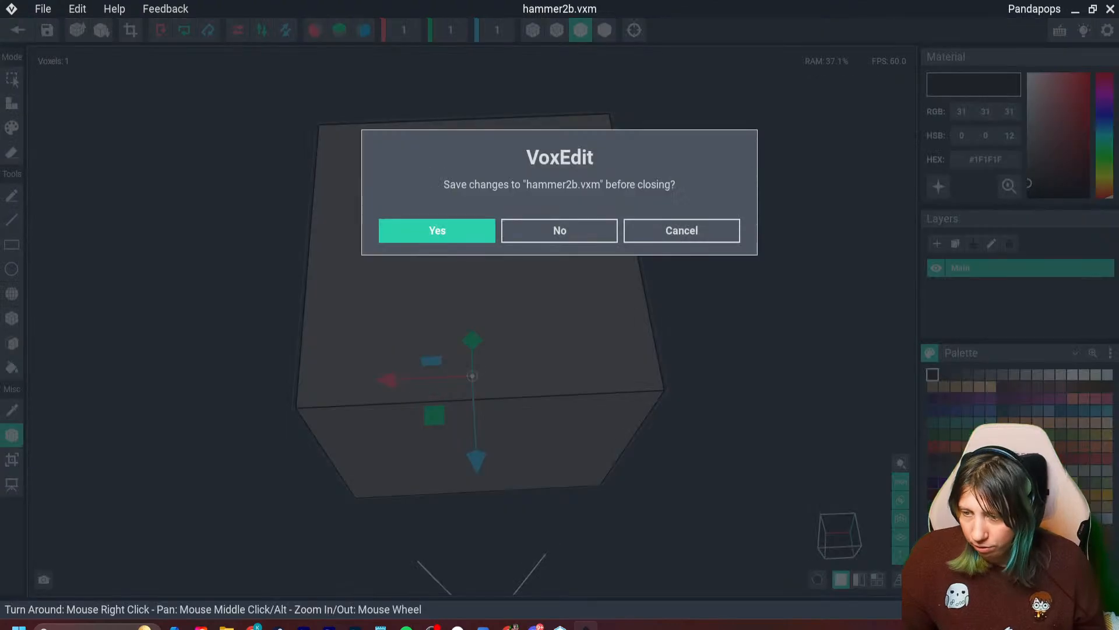
{"action": "left_click", "coordinate": [438, 231]}
- Add a child node named 2 under the hammer (1) node
{"action": "left_click", "coordinate": [428, 267]}
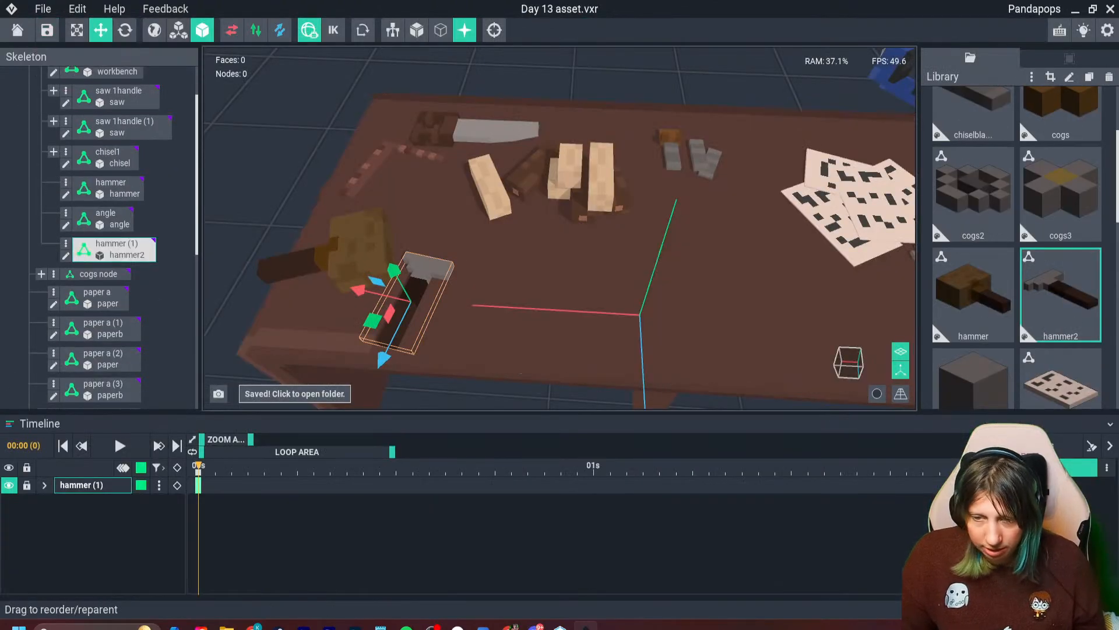
{"action": "left_click", "coordinate": [66, 245]}
{"action": "left_click", "coordinate": [117, 252]}
{"action": "key", "text": "Return"}
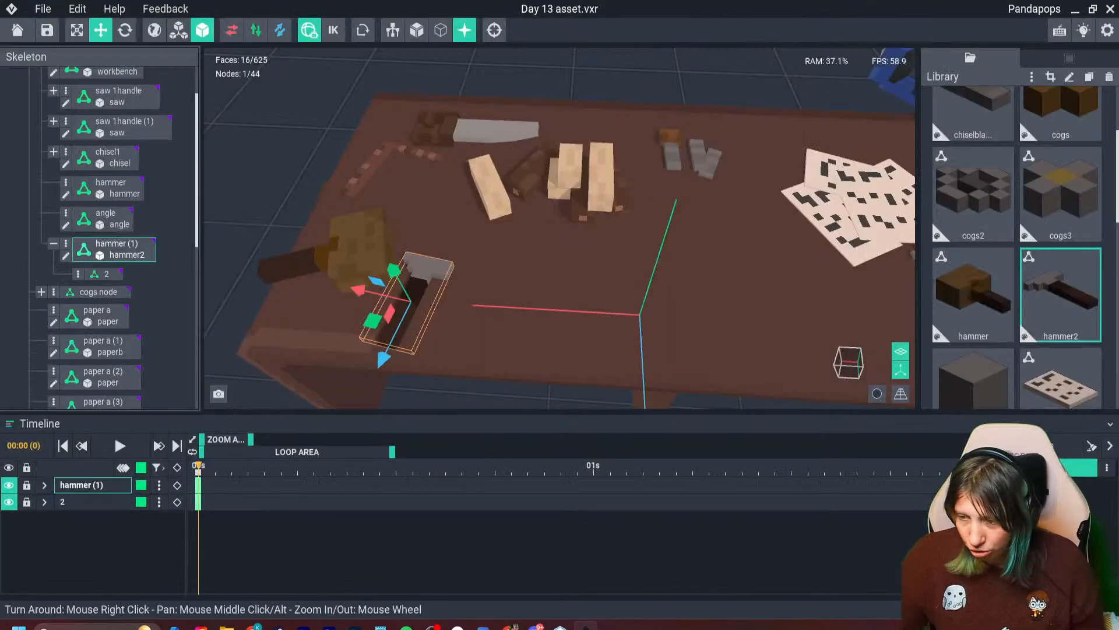
- Attach the hammer2b model to node 2 under hammer (1)
{"action": "scroll", "coordinate": [1017, 244], "scroll_direction": "down", "scroll_amount": 5}
{"action": "scroll", "coordinate": [1018, 244], "scroll_direction": "down", "scroll_amount": 3}
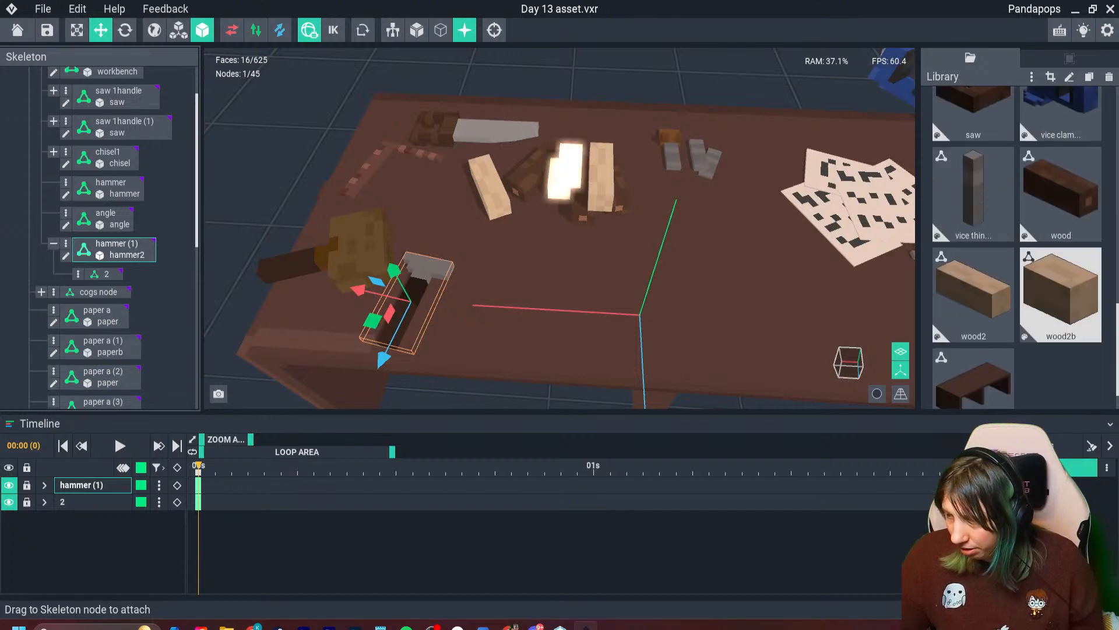
{"action": "scroll", "coordinate": [1017, 245], "scroll_direction": "up", "scroll_amount": 5}
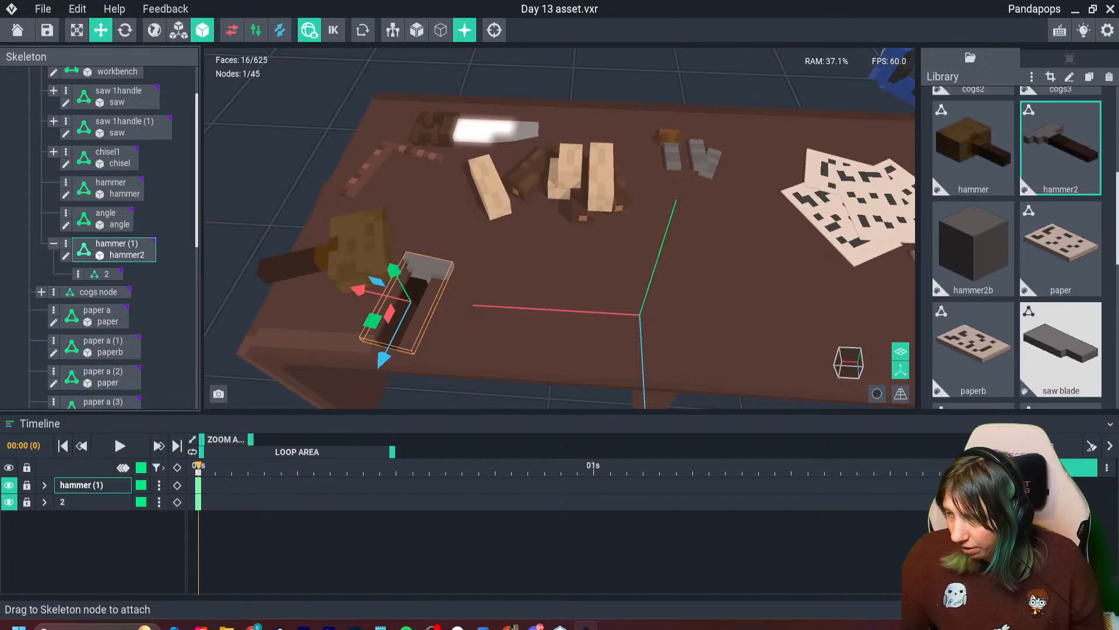
{"action": "left_click_drag", "start_coordinate": [974, 248], "coordinate": [117, 277]}
- Move node 2 to the tip of the metal hammer head's narrow end, extending it by one voxel
{"action": "scroll", "coordinate": [318, 327], "scroll_direction": "up", "scroll_amount": 4}
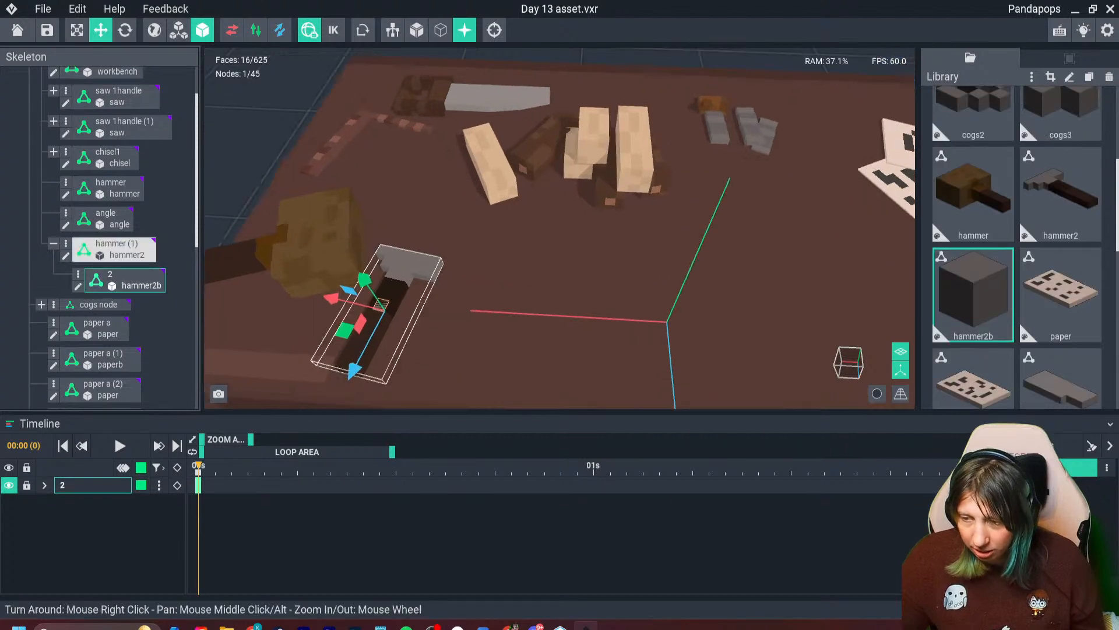
{"action": "left_click_drag", "start_coordinate": [303, 388], "coordinate": [343, 316]}
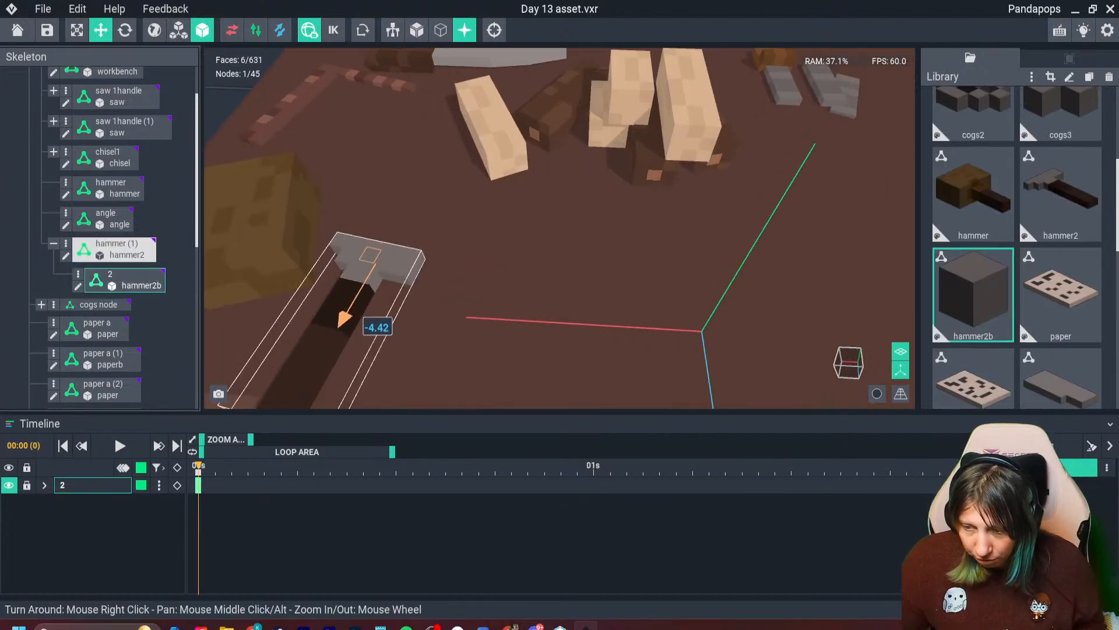
{"action": "left_click_drag", "start_coordinate": [319, 245], "coordinate": [369, 263]}
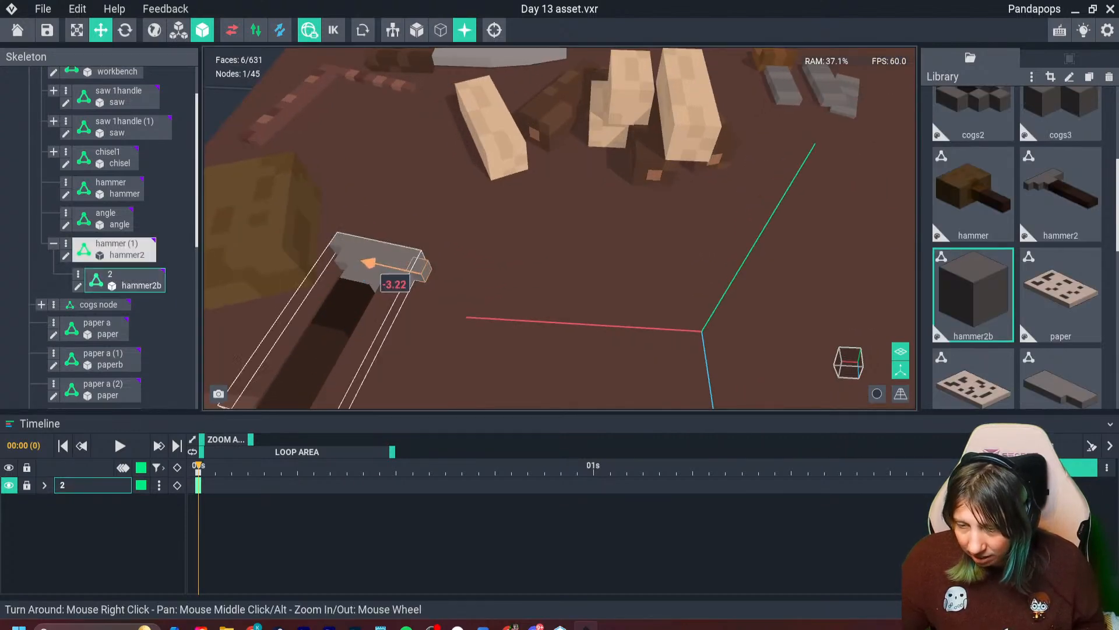
{"action": "scroll", "coordinate": [402, 269], "scroll_direction": "up", "scroll_amount": 4}
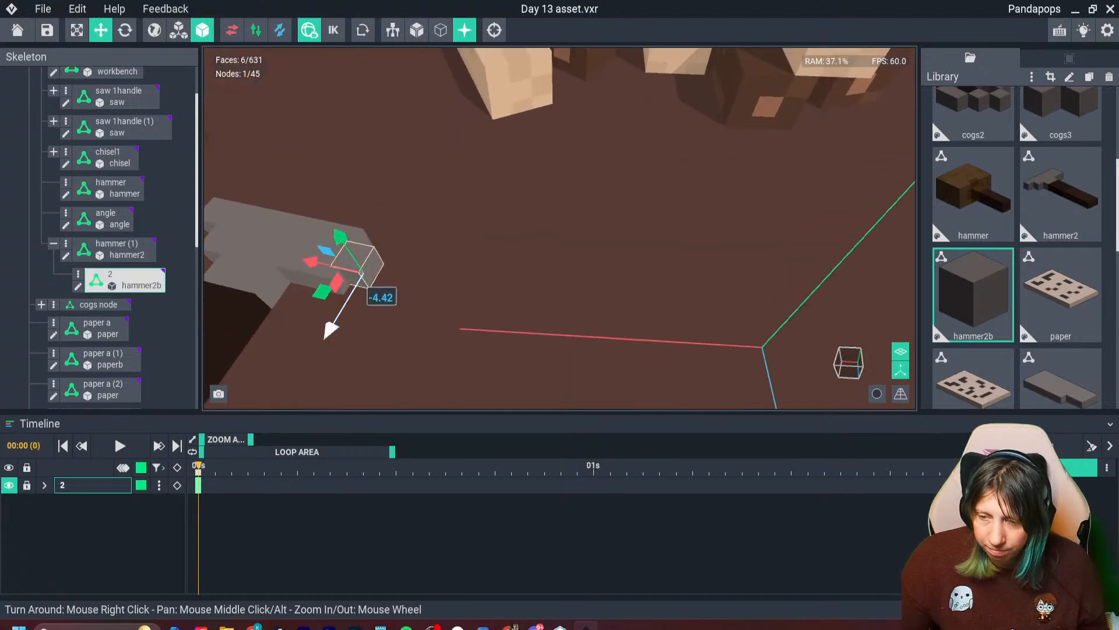
- Duplicate the voxel node, shift the copy outward past the head's narrow tip, and rotate it slightly so it tilts
{"action": "key", "text": "ctrl+d"}
{"action": "left_click_drag", "start_coordinate": [313, 261], "coordinate": [336, 267]}
{"action": "left_click", "coordinate": [363, 327]}
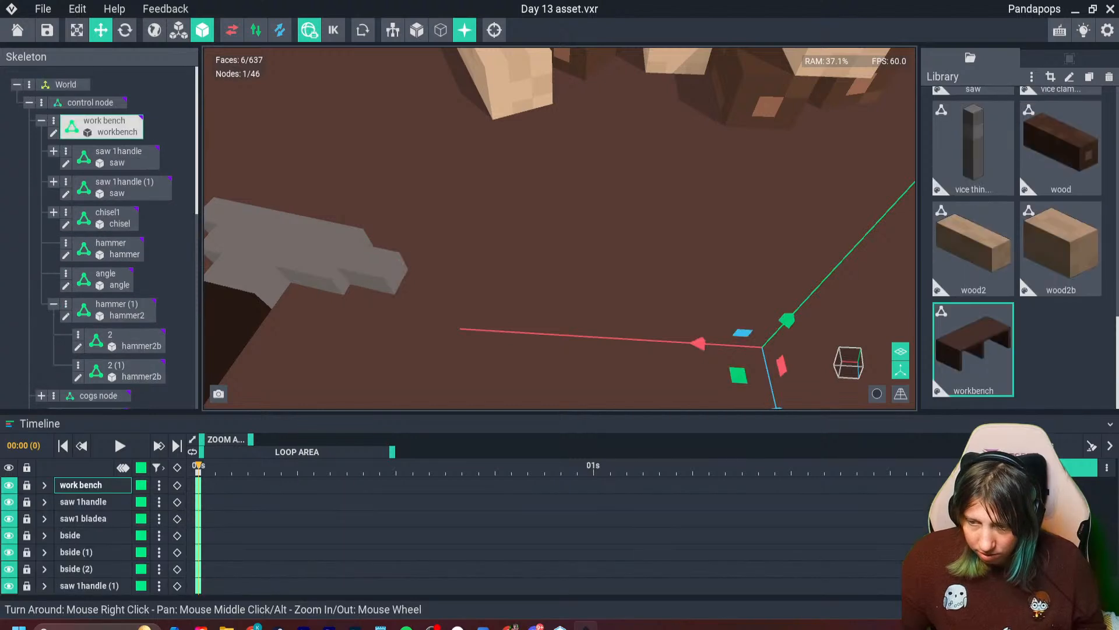
{"action": "mouse_move", "coordinate": [362, 327]}
{"action": "right_mouse_down"}
{"action": "mouse_move", "coordinate": [414, 303]}
{"action": "mouse_move", "coordinate": [376, 319]}
{"action": "right_mouse_up"}
{"action": "middle_click_drag", "start_coordinate": [376, 319], "coordinate": [429, 280]}
{"action": "left_click", "coordinate": [390, 284]}
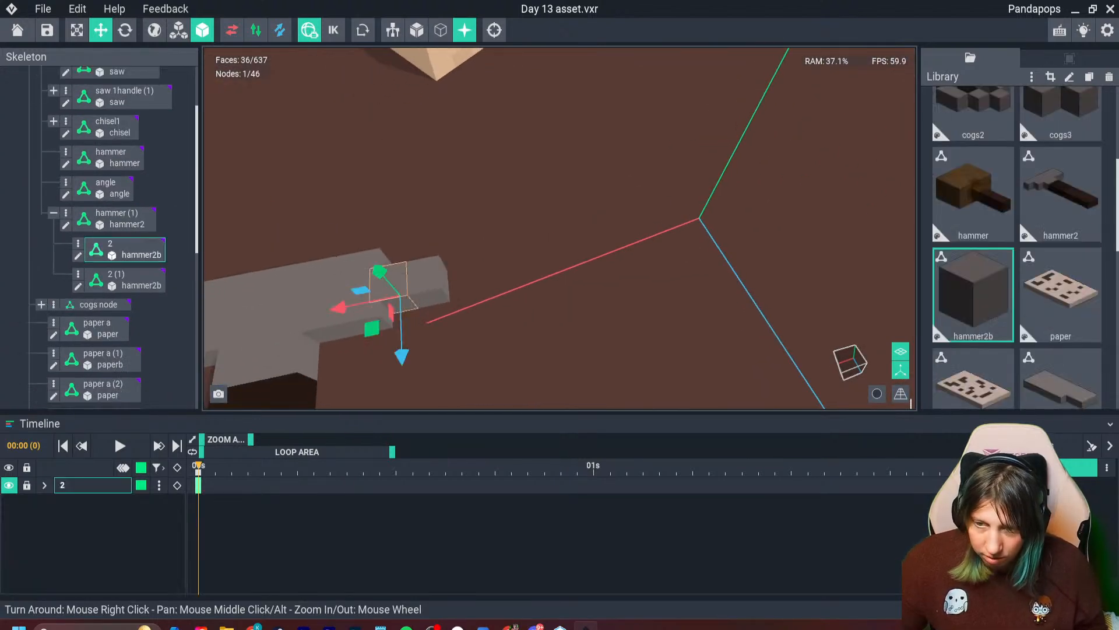
{"action": "left_click_drag", "start_coordinate": [401, 360], "coordinate": [439, 335]}
{"action": "left_click", "coordinate": [124, 31]}
{"action": "left_click", "coordinate": [418, 271]}
{"action": "left_click", "coordinate": [100, 30]}
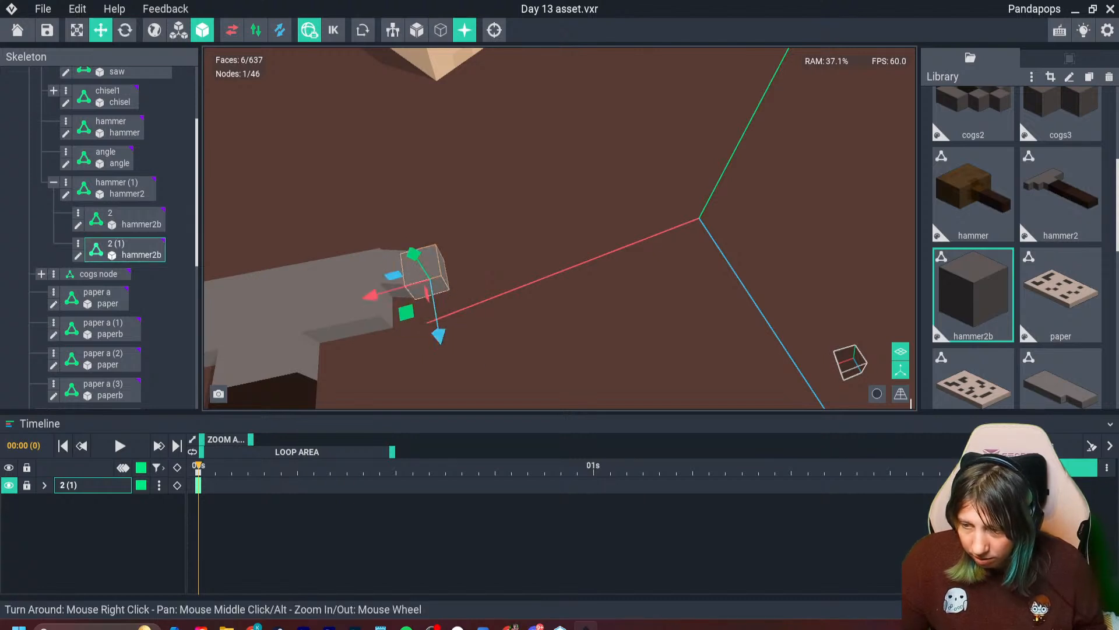
- Duplicate the tilted end voxel and slide the copy back toward the head to fill the joint
{"action": "left_click", "coordinate": [487, 333]}
{"action": "right_click_drag", "start_coordinate": [487, 333], "coordinate": [483, 338]}
{"action": "left_click", "coordinate": [425, 275]}
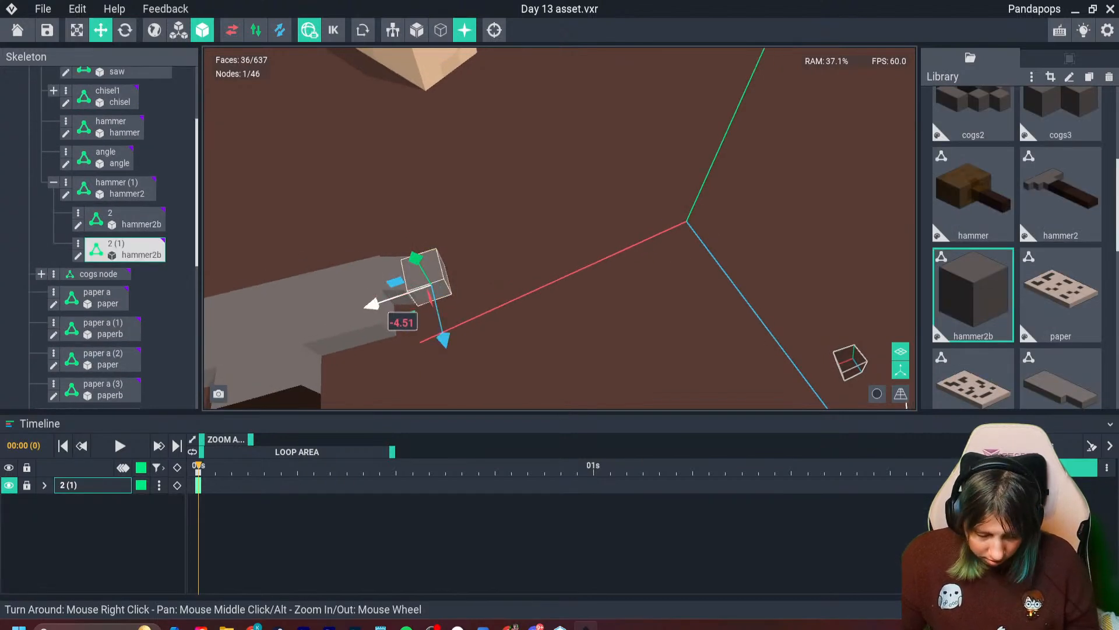
{"action": "key", "text": "ctrl+d"}
{"action": "left_click_drag", "start_coordinate": [372, 304], "coordinate": [339, 315]}
{"action": "left_click", "coordinate": [387, 364]}
- Try a duplicate of node 2 on the back corner of the head's opposite end
{"action": "scroll", "coordinate": [388, 365], "scroll_direction": "down", "scroll_amount": 2}
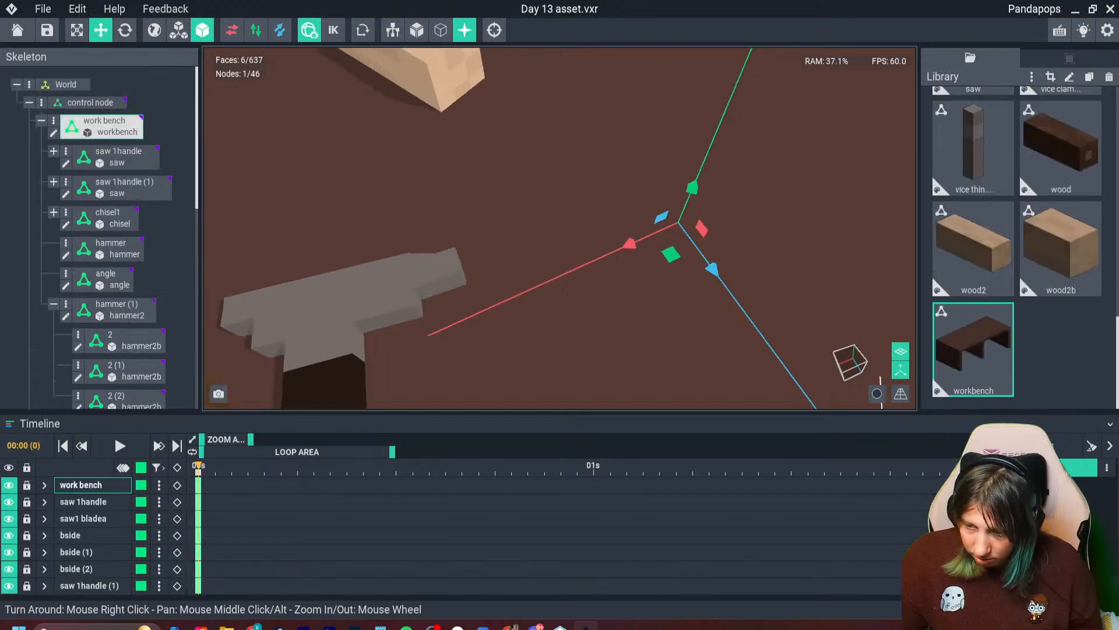
{"action": "scroll", "coordinate": [535, 239], "scroll_direction": "down", "scroll_amount": 3}
{"action": "right_click_drag", "start_coordinate": [534, 239], "coordinate": [532, 259]}
{"action": "scroll", "coordinate": [535, 239], "scroll_direction": "down", "scroll_amount": 4}
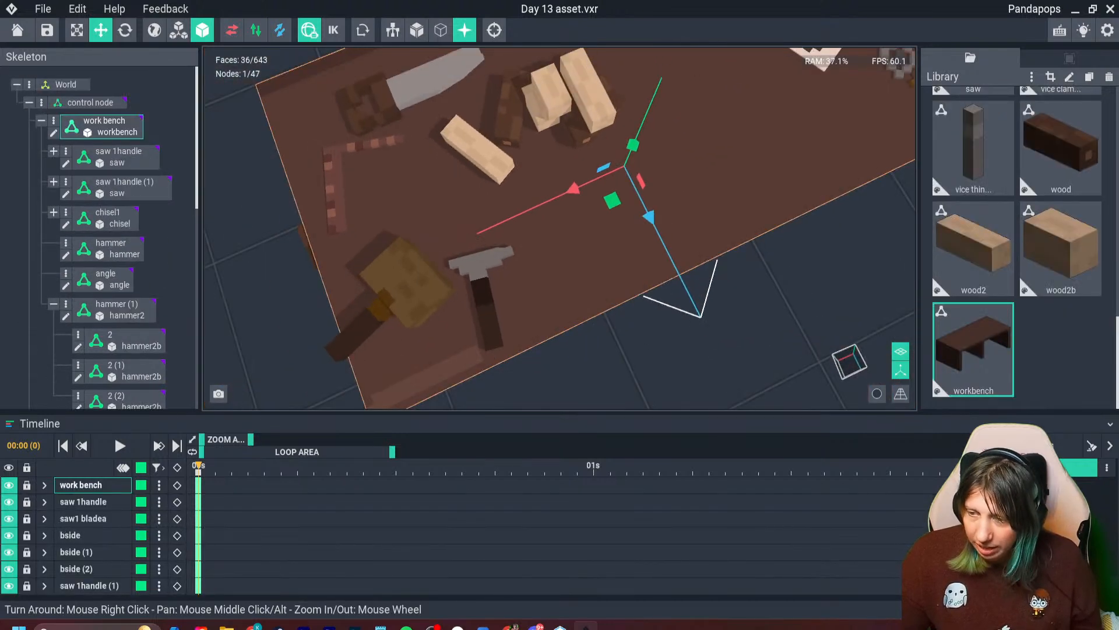
{"action": "scroll", "coordinate": [469, 251], "scroll_direction": "up", "scroll_amount": 3}
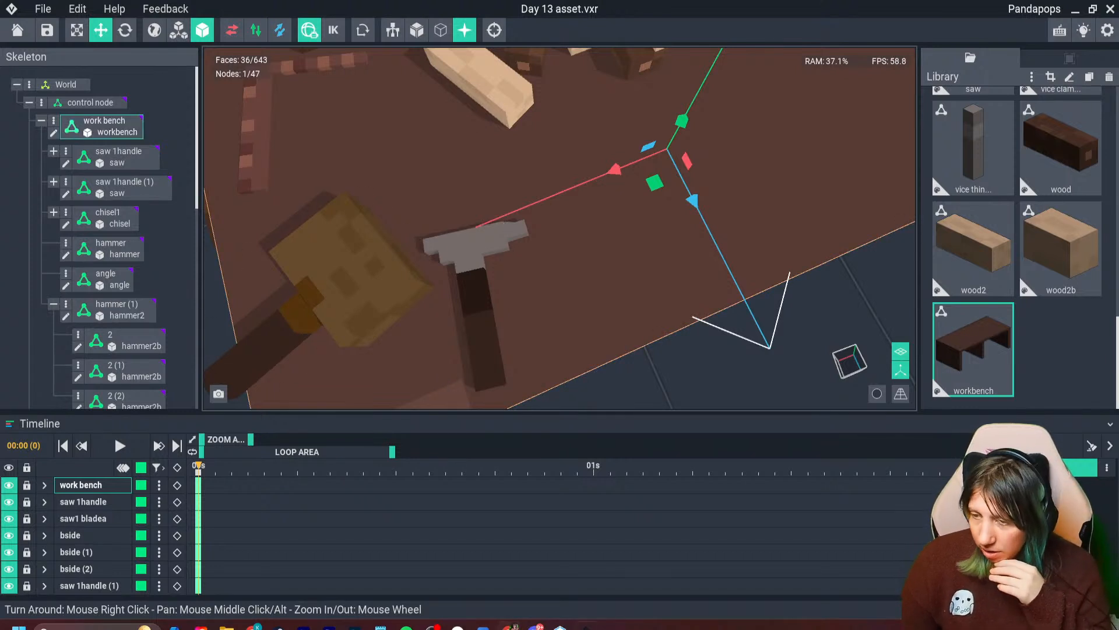
{"action": "scroll", "coordinate": [470, 222], "scroll_direction": "up", "scroll_amount": 3}
{"action": "left_click", "coordinate": [468, 190]}
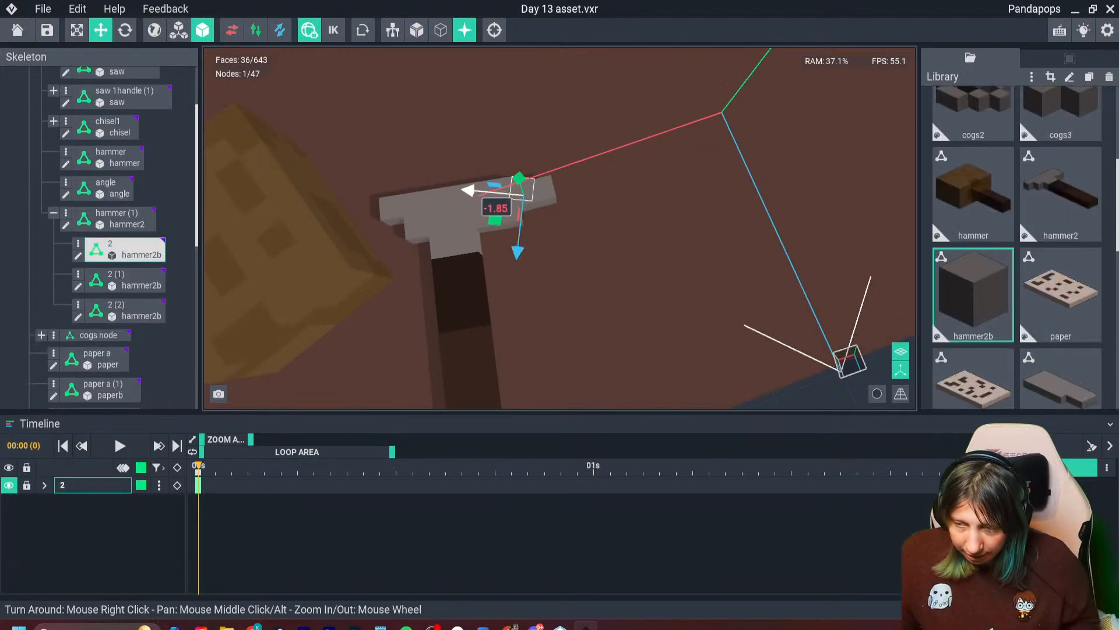
{"action": "key", "text": "ctrl+d"}
{"action": "left_click_drag", "start_coordinate": [472, 191], "coordinate": [355, 183]}
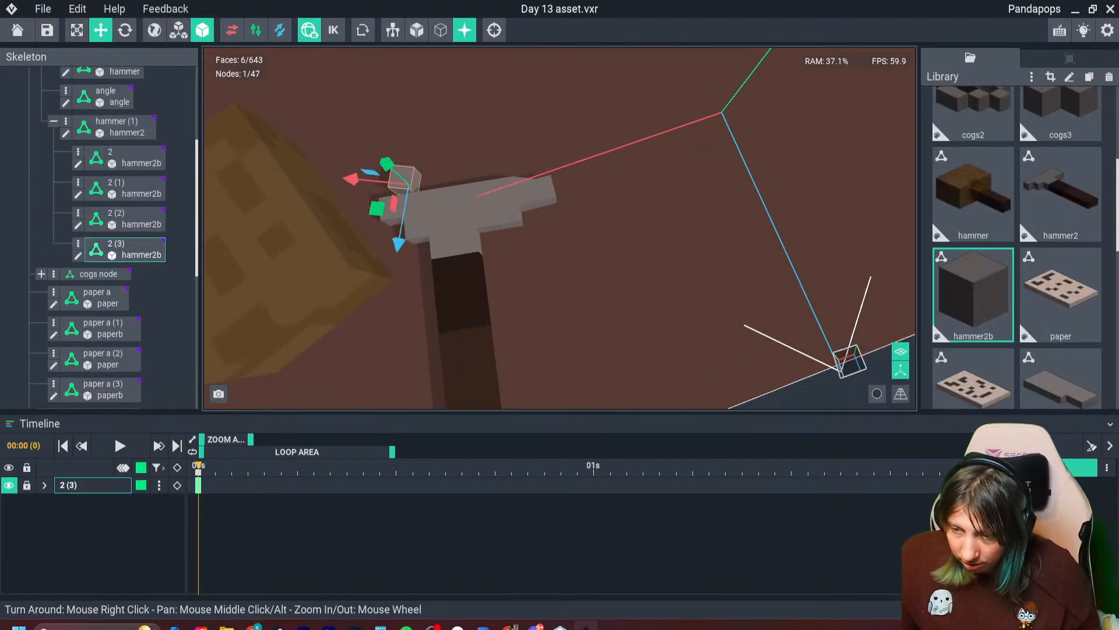
{"action": "left_click_drag", "start_coordinate": [399, 245], "coordinate": [397, 255]}
{"action": "scroll", "coordinate": [398, 220], "scroll_direction": "up", "scroll_amount": 3}
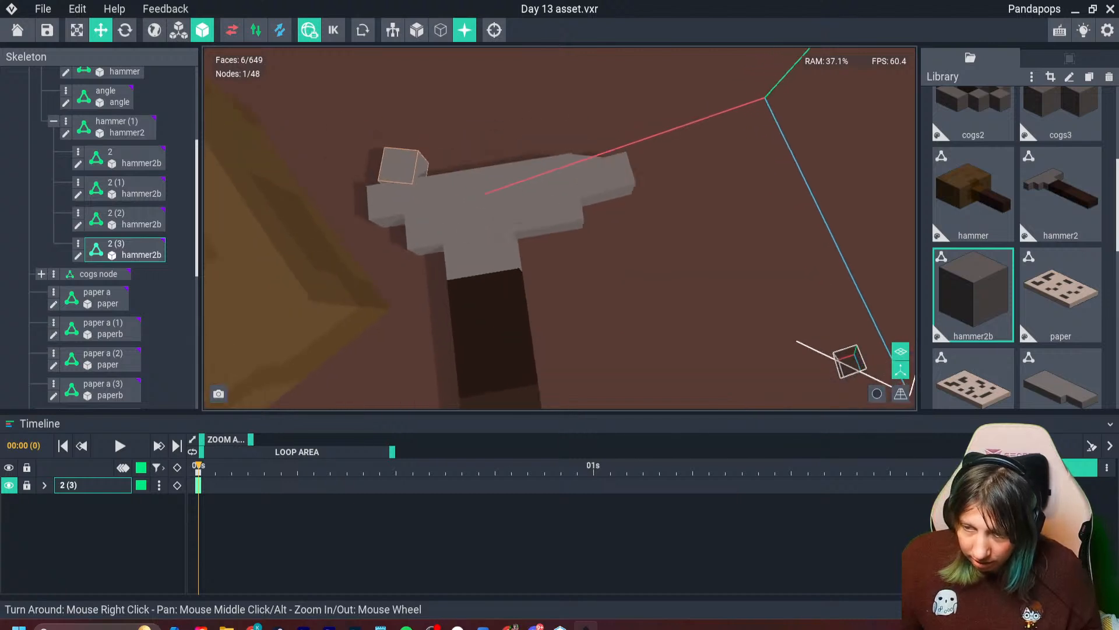
{"action": "middle_click_drag", "start_coordinate": [399, 216], "coordinate": [459, 270]}
{"action": "left_click_drag", "start_coordinate": [418, 228], "coordinate": [430, 230]}
{"action": "left_click_drag", "start_coordinate": [473, 275], "coordinate": [472, 291]}
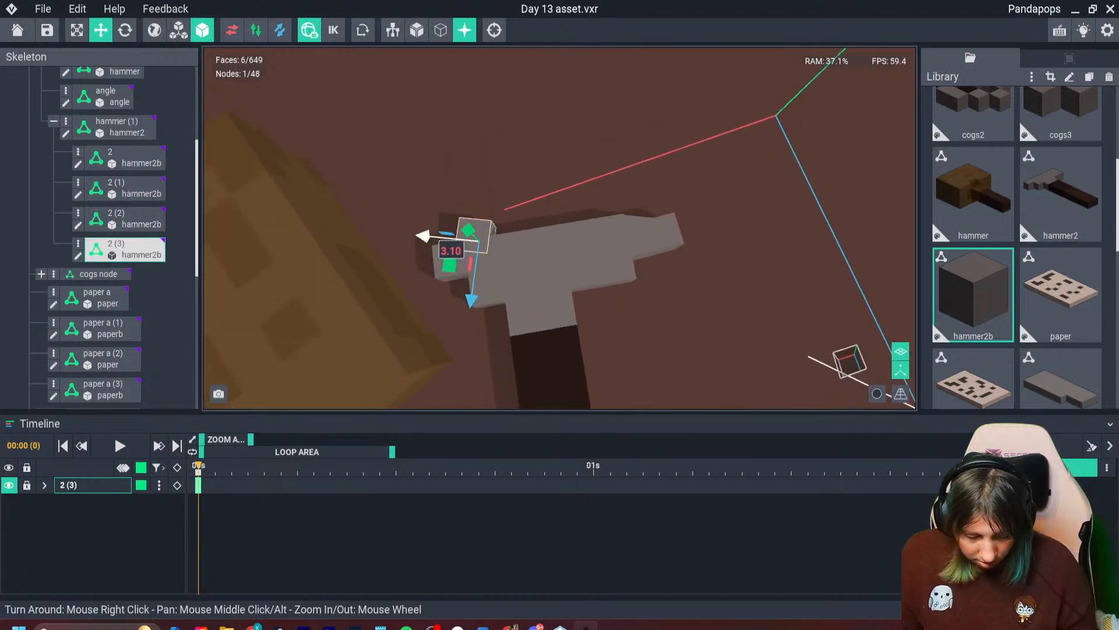
- Try another duplicate of that corner voxel, offset outward and further back as a claw prong
{"action": "key", "text": "ctrl+d"}
{"action": "left_click_drag", "start_coordinate": [424, 236], "coordinate": [394, 234]}
{"action": "left_click_drag", "start_coordinate": [440, 295], "coordinate": [445, 282]}
{"action": "left_click", "coordinate": [542, 303]}
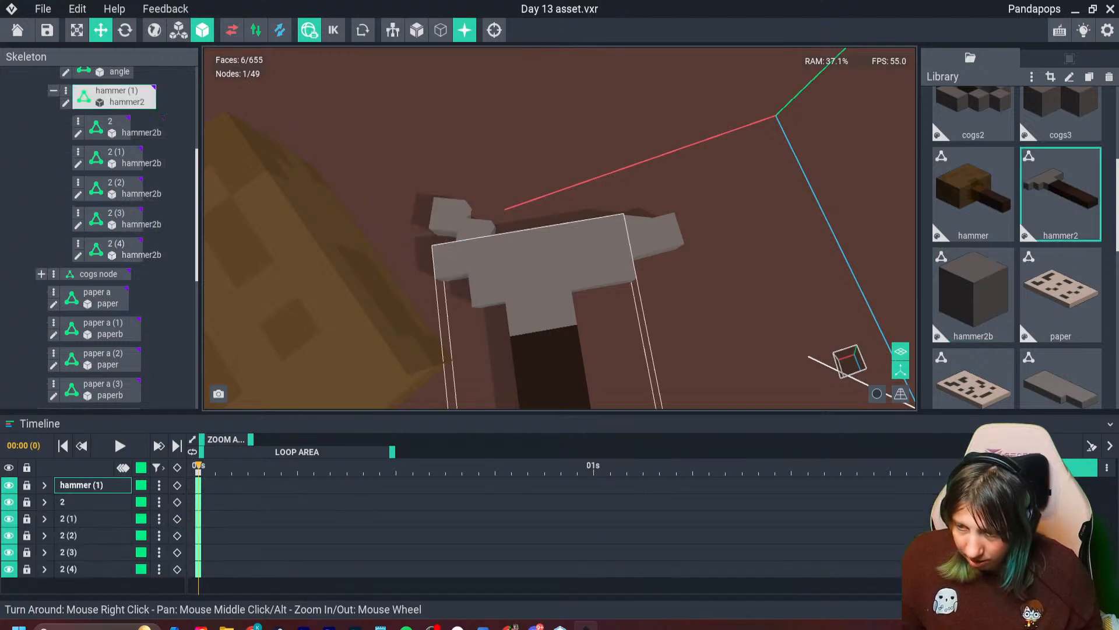
- Delete the two added claw voxels from the head's opposite end
{"action": "scroll", "coordinate": [548, 320], "scroll_direction": "down", "scroll_amount": 6}
{"action": "mouse_move", "coordinate": [575, 350]}
{"action": "right_mouse_down"}
{"action": "mouse_move", "coordinate": [585, 373]}
{"action": "mouse_move", "coordinate": [560, 350]}
{"action": "right_mouse_up"}
{"action": "scroll", "coordinate": [545, 320], "scroll_direction": "down", "scroll_amount": 3}
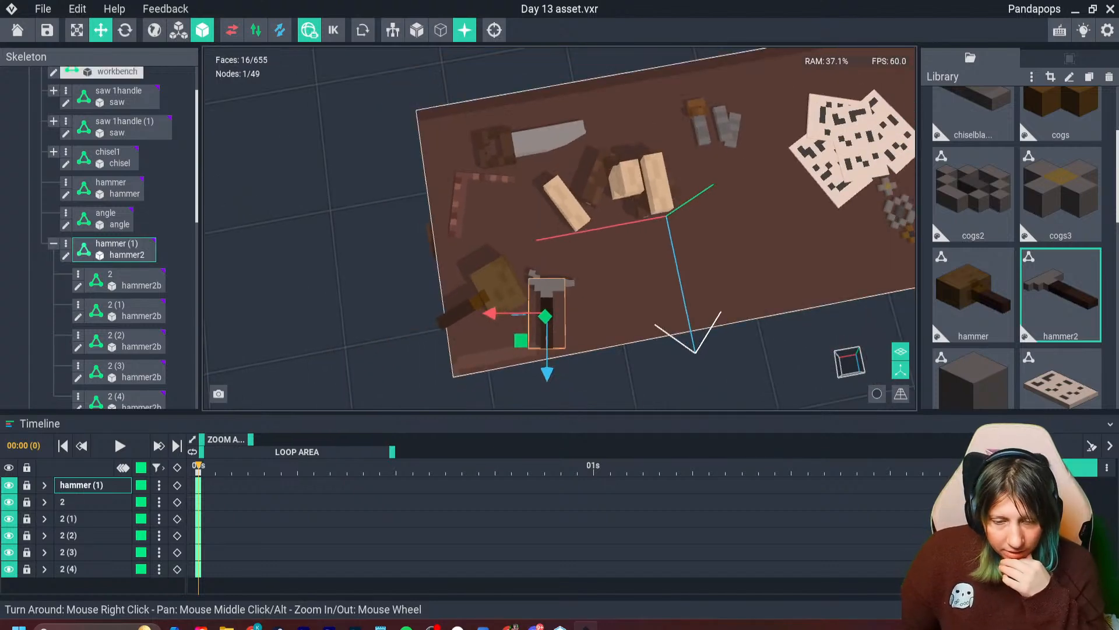
{"action": "right_click_drag", "start_coordinate": [583, 361], "coordinate": [559, 332]}
{"action": "scroll", "coordinate": [560, 332], "scroll_direction": "down", "scroll_amount": 4}
{"action": "left_click", "coordinate": [583, 373]}
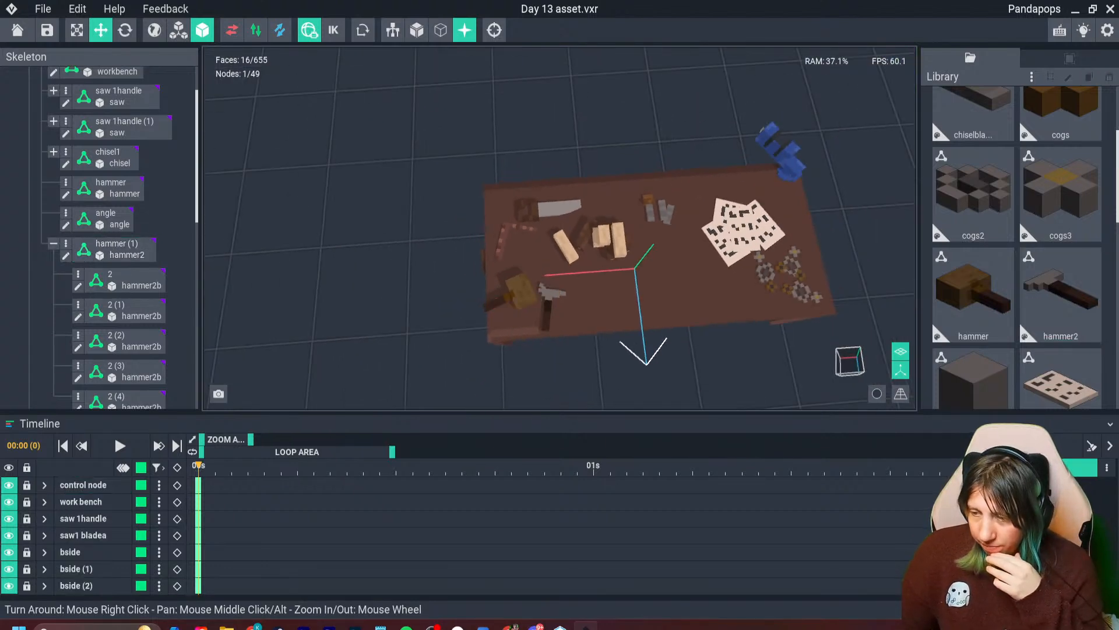
{"action": "right_click_drag", "start_coordinate": [583, 373], "coordinate": [580, 362]}
{"action": "scroll", "coordinate": [535, 259], "scroll_direction": "up", "scroll_amount": 8}
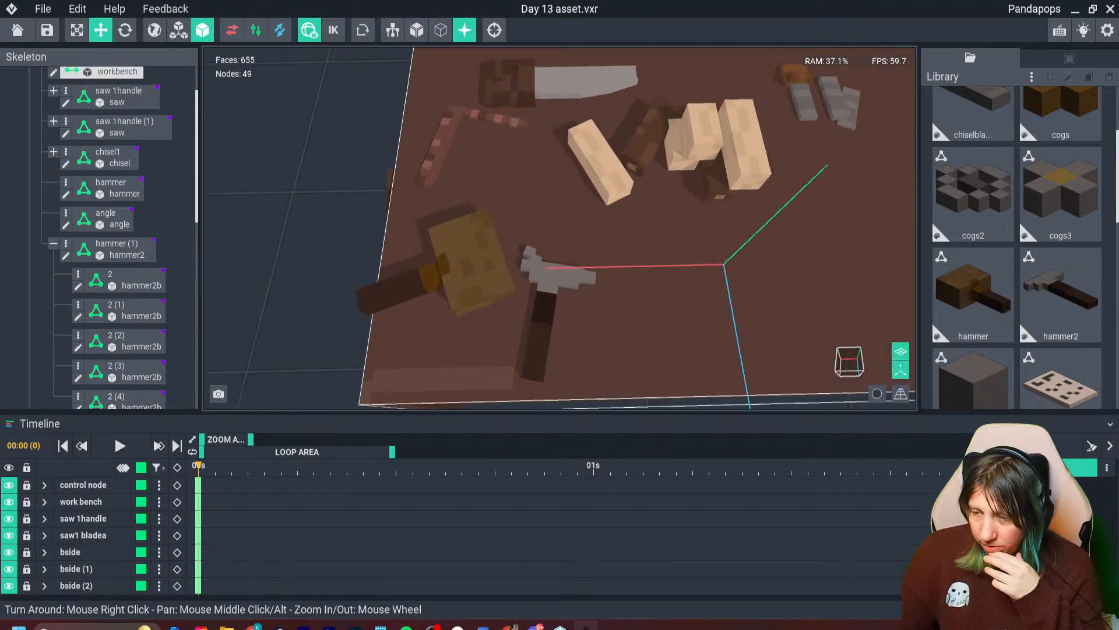
{"action": "left_click", "coordinate": [534, 259]}
{"action": "key", "text": "Delete"}
{"action": "left_click", "coordinate": [529, 253]}
{"action": "key", "text": "Delete"}
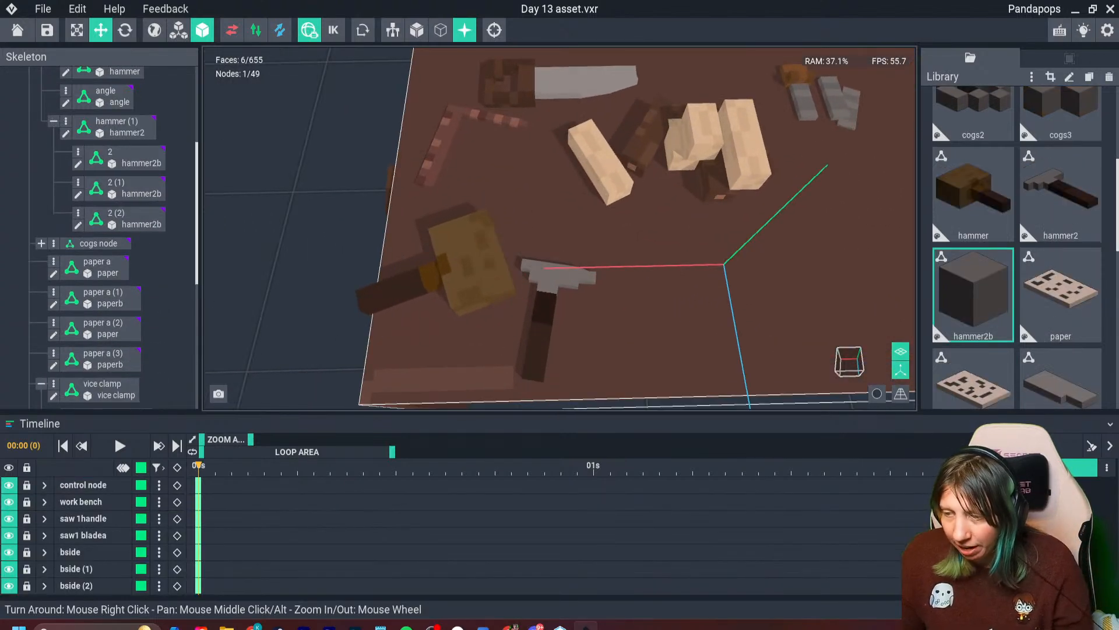
- Nudge the metal hammer toward the wooden mallet and shift the mallet toward the back of the workbench
{"action": "left_click", "coordinate": [543, 318]}
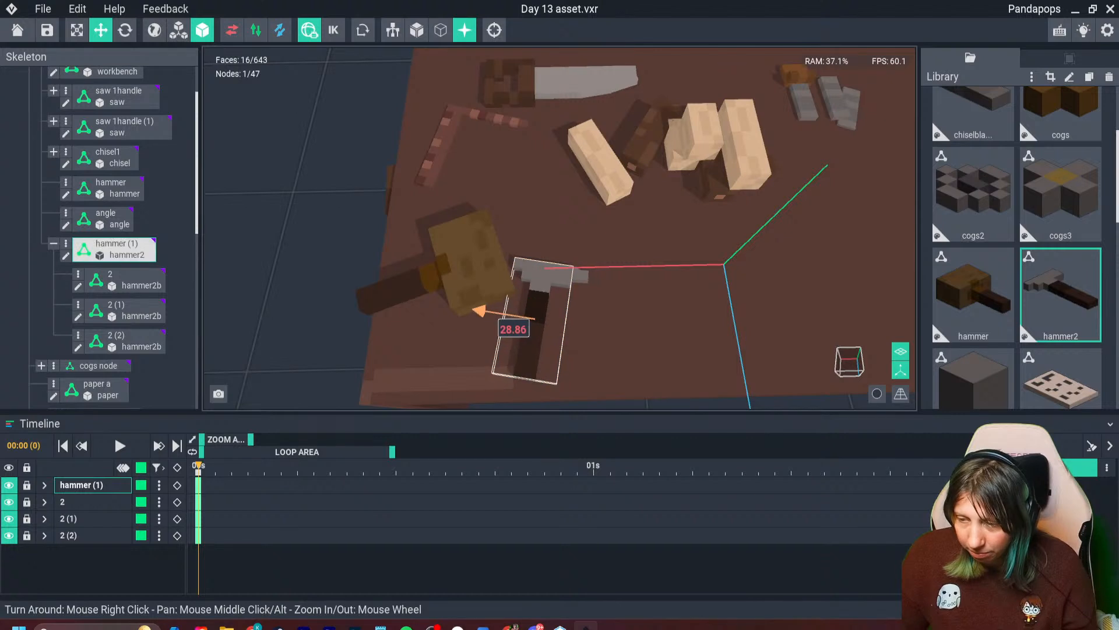
{"action": "left_click", "coordinate": [470, 307]}
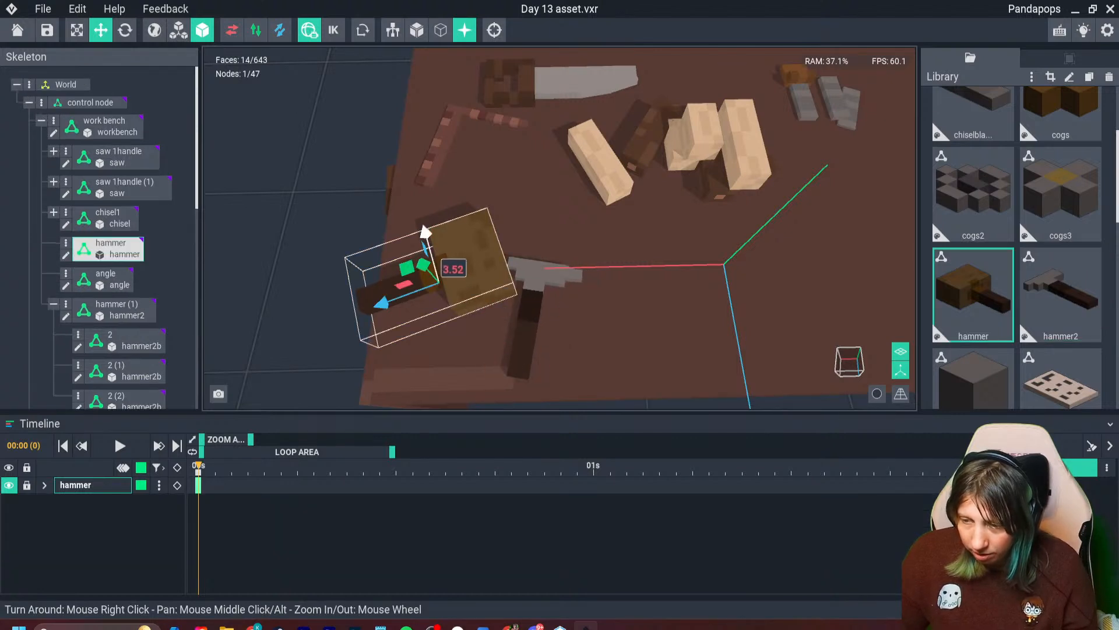
{"action": "left_click_drag", "start_coordinate": [425, 231], "coordinate": [425, 205]}
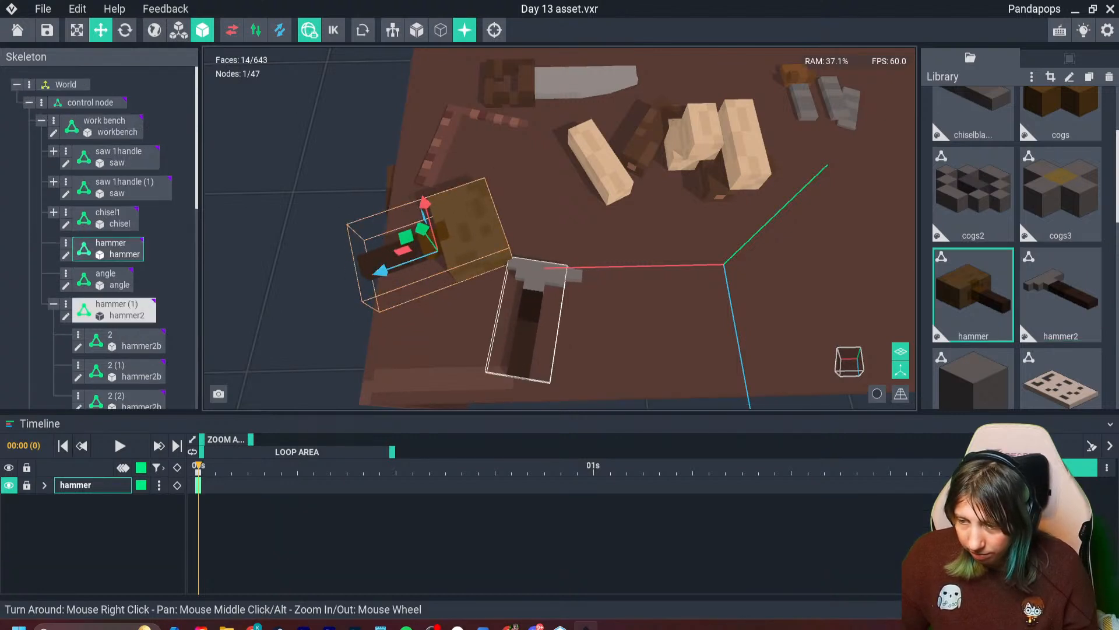
- Move the metal hammer into the front corner of the workbench, just in front of the wooden mallet
{"action": "left_click", "coordinate": [529, 318]}
{"action": "left_click_drag", "start_coordinate": [518, 378], "coordinate": [516, 390]}
{"action": "left_click_drag", "start_coordinate": [479, 321], "coordinate": [386, 307]}
{"action": "left_click_drag", "start_coordinate": [425, 378], "coordinate": [418, 402]}
{"action": "left_click", "coordinate": [554, 346]}
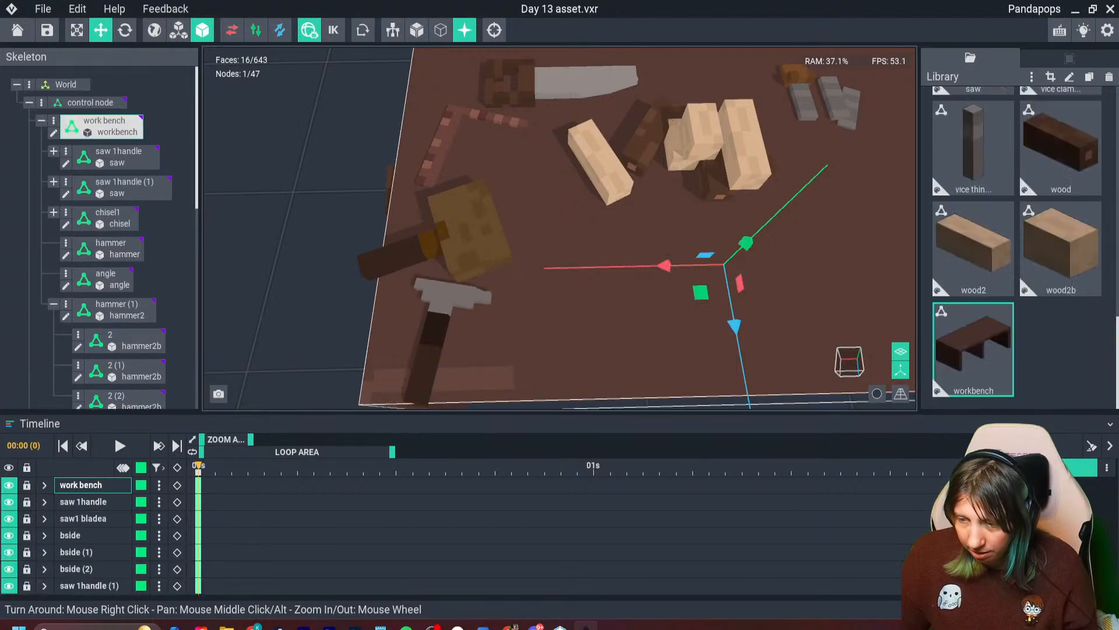
- Duplicate the small wood2b block from the wood pile and place the copy beside the blue vice clamp
{"action": "scroll", "coordinate": [560, 346], "scroll_direction": "down", "scroll_amount": 3}
{"action": "right_click_drag", "start_coordinate": [560, 370], "coordinate": [580, 342]}
{"action": "middle_click_drag", "start_coordinate": [580, 342], "coordinate": [490, 320]}
{"action": "right_click_drag", "start_coordinate": [577, 306], "coordinate": [619, 339]}
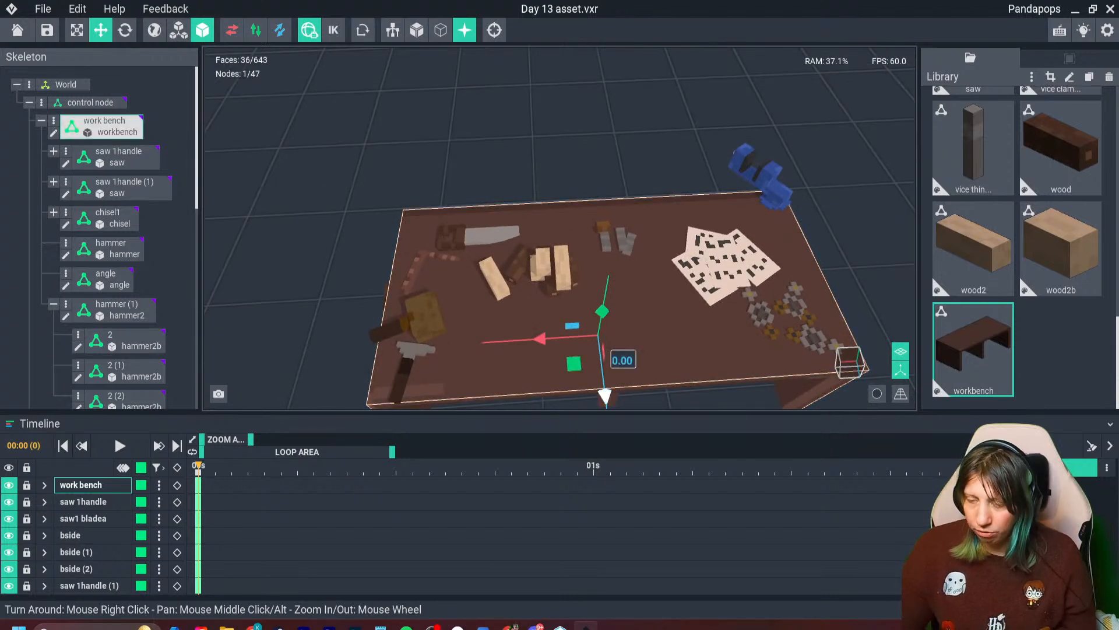
{"action": "right_click_drag", "start_coordinate": [583, 291], "coordinate": [572, 271]}
{"action": "scroll", "coordinate": [559, 244], "scroll_direction": "up", "scroll_amount": 4}
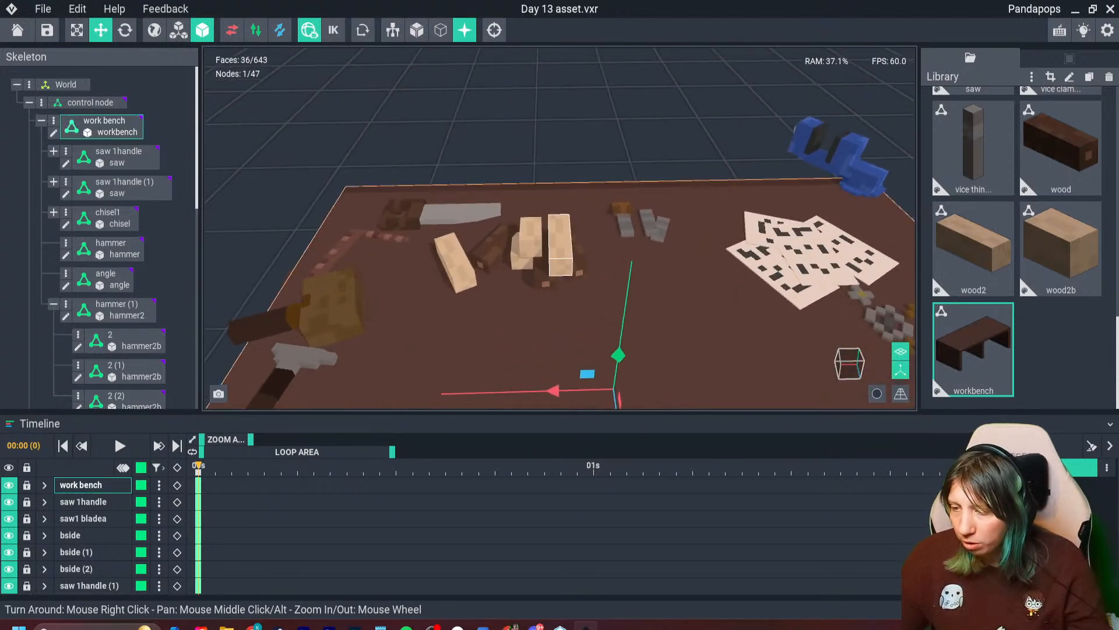
{"action": "left_click", "coordinate": [530, 237]}
{"action": "key", "text": "ctrl+d"}
{"action": "left_click_drag", "start_coordinate": [587, 234], "coordinate": [911, 238]}
{"action": "middle_click_drag", "start_coordinate": [875, 257], "coordinate": [776, 261]}
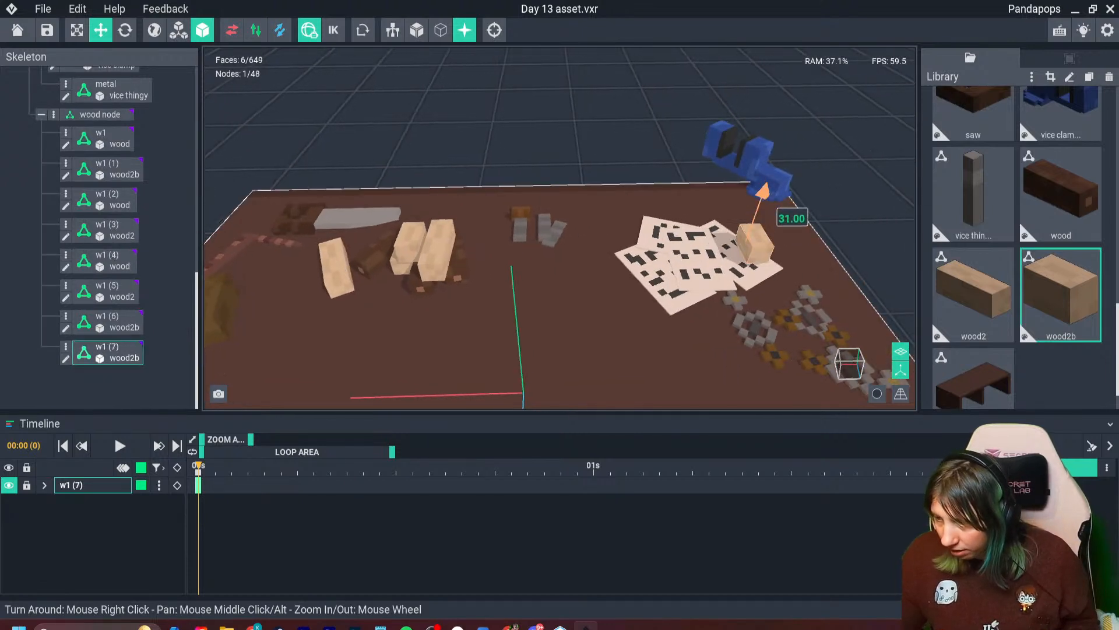
{"action": "left_click_drag", "start_coordinate": [710, 184], "coordinate": [732, 146]}
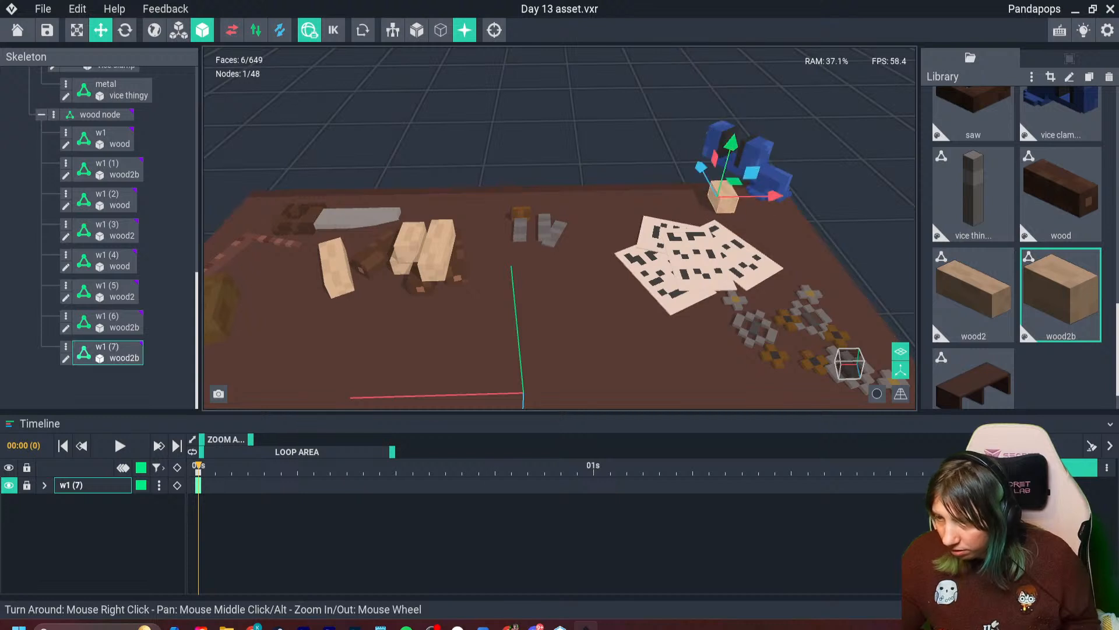
{"action": "left_click", "coordinate": [662, 143]}
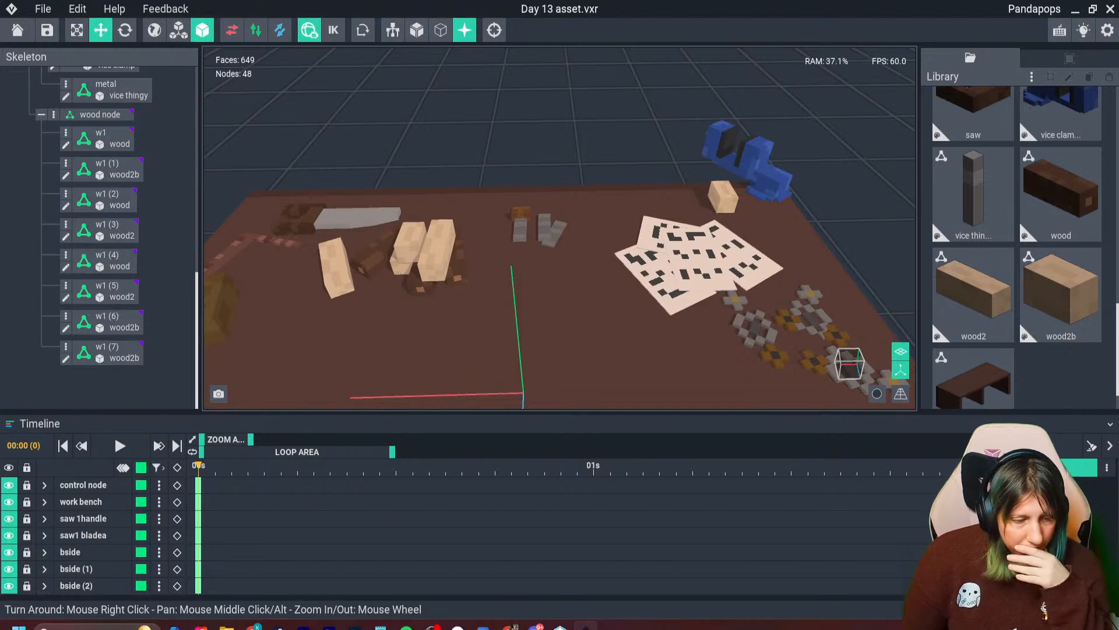
- Hide the scene axes and look over the whole workbench arrangement from several angles
{"action": "scroll", "coordinate": [559, 227], "scroll_direction": "down", "scroll_amount": 5}
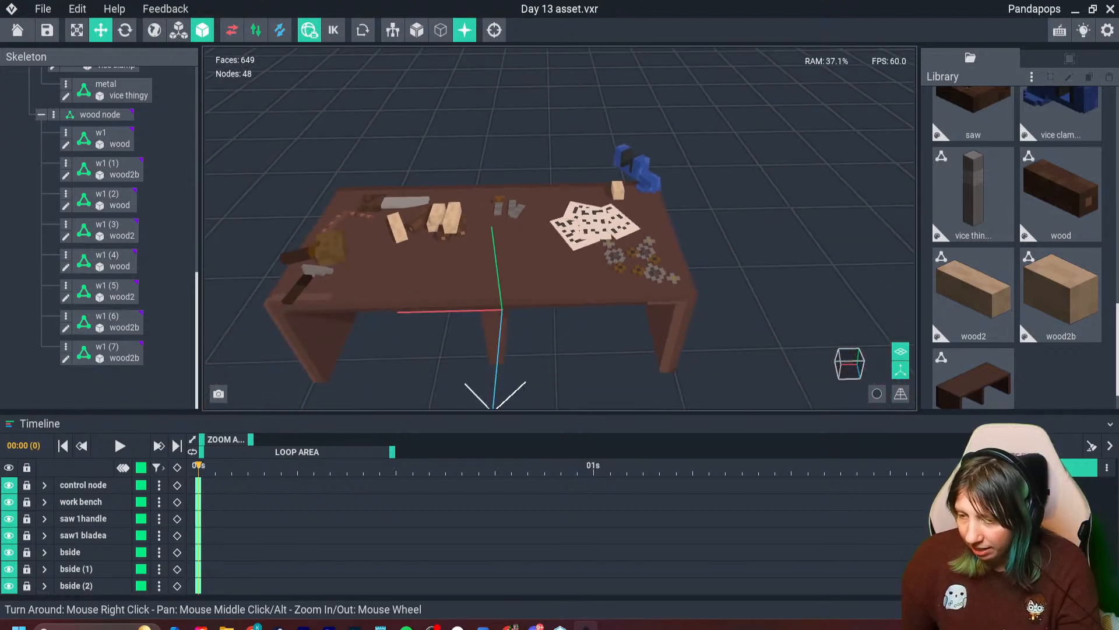
{"action": "left_click", "coordinate": [901, 370]}
{"action": "right_click_drag", "start_coordinate": [379, 250], "coordinate": [469, 252]}
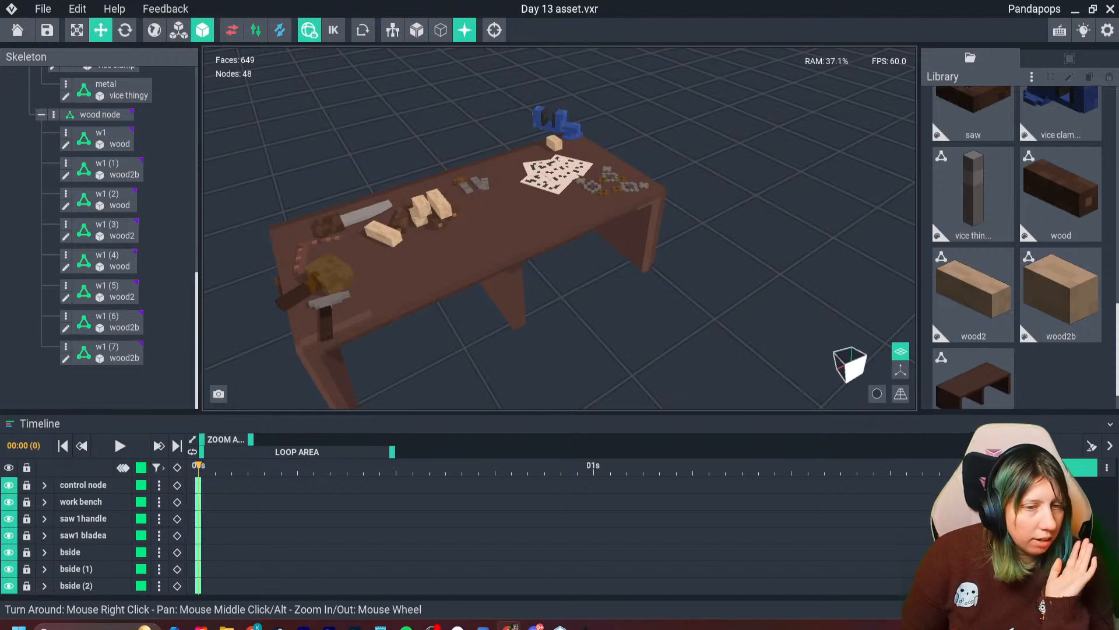
{"action": "right_click_drag", "start_coordinate": [589, 263], "coordinate": [519, 256]}
{"action": "scroll", "coordinate": [519, 256], "scroll_direction": "up", "scroll_amount": 3}
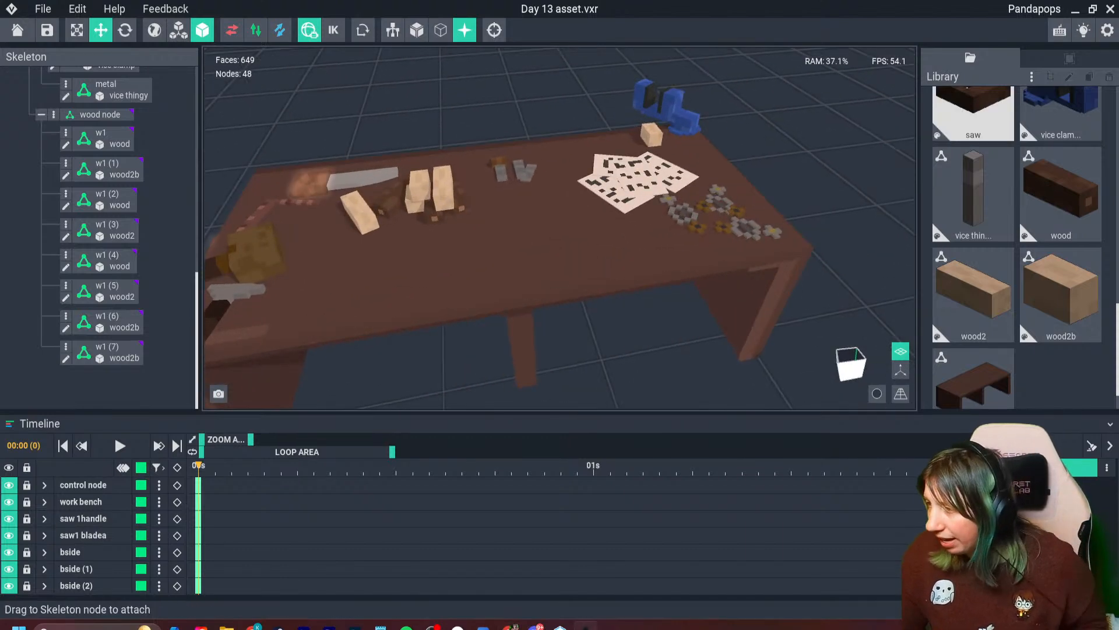
- Create a new model named "jat" and turn on mirroring along the red X and blue Z axes
{"action": "left_click", "coordinate": [1032, 77]}
{"action": "left_click", "coordinate": [985, 90]}
{"action": "type", "text": "ja"}
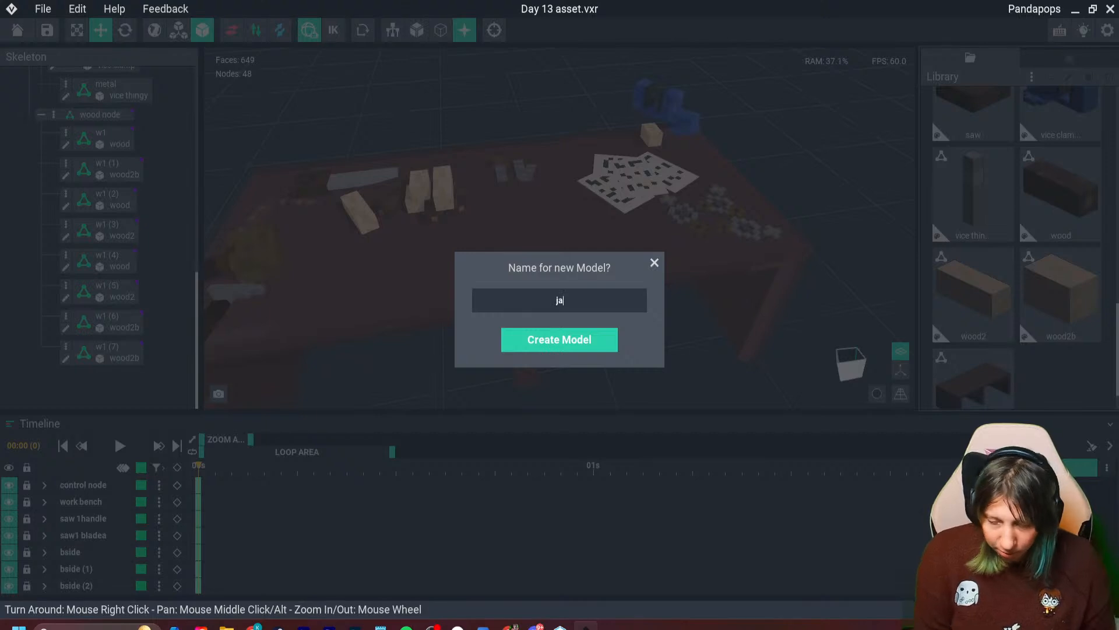
{"action": "type", "text": "t"}
{"action": "key", "text": "Return"}
{"action": "left_click", "coordinate": [315, 29]}
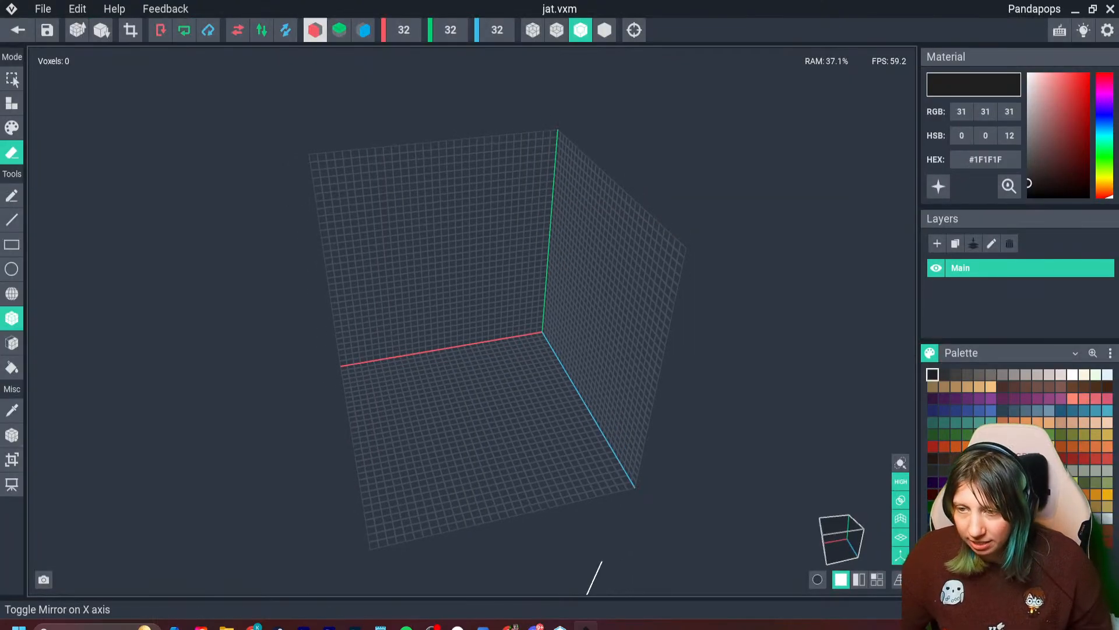
{"action": "left_click", "coordinate": [363, 30]}
{"action": "right_click_drag", "start_coordinate": [513, 379], "coordinate": [567, 374]}
{"action": "scroll", "coordinate": [567, 373], "scroll_direction": "up", "scroll_amount": 4}
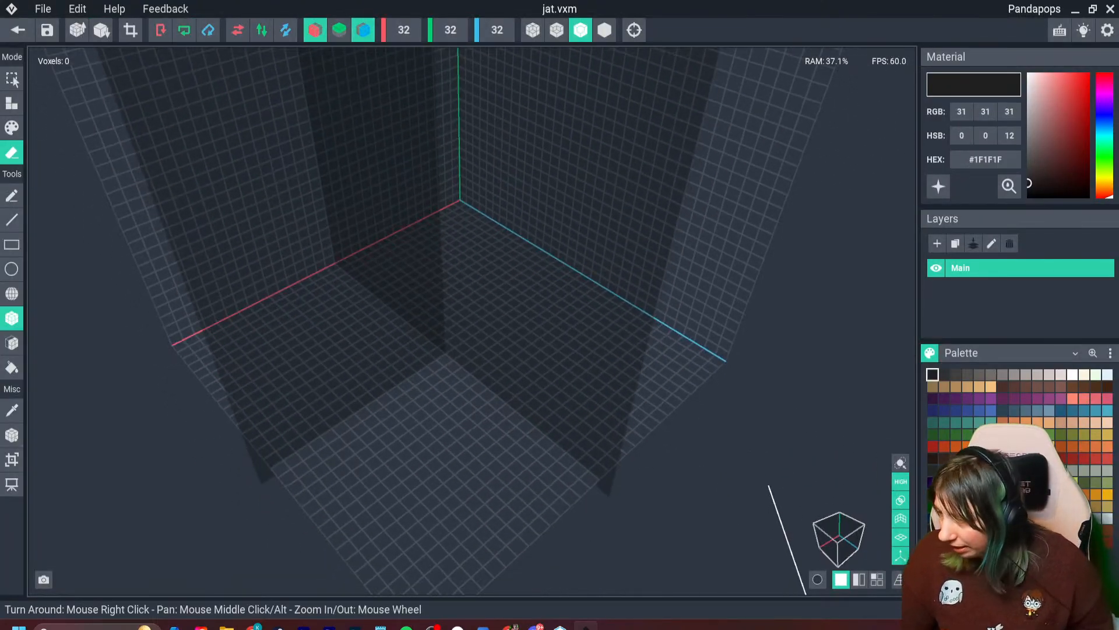
- Build a square base plate in grey-brown #847D7A with a tall post rising from each of its four corners
{"action": "left_click", "coordinate": [992, 375]}
{"action": "left_click", "coordinate": [1003, 375]}
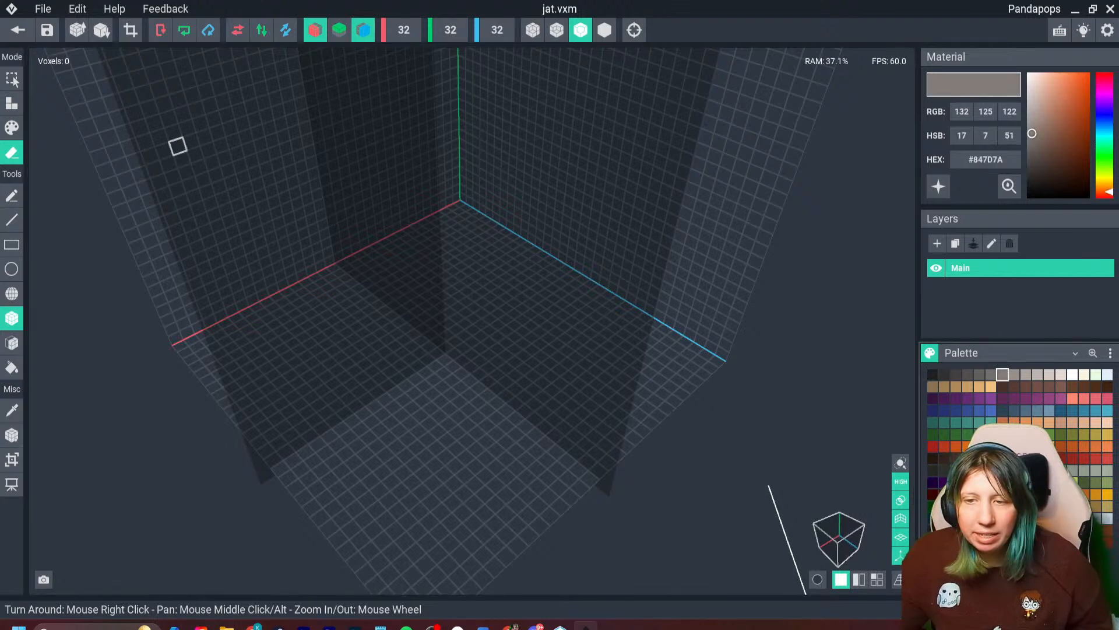
{"action": "left_click", "coordinate": [11, 343]}
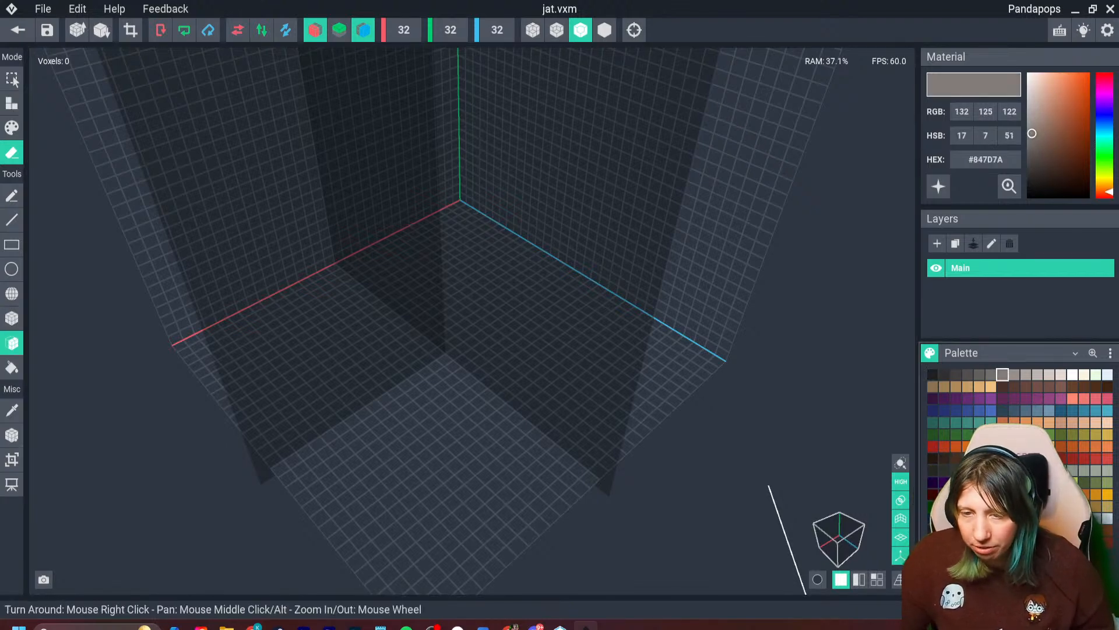
{"action": "left_click", "coordinate": [12, 103]}
{"action": "left_click", "coordinate": [12, 319]}
{"action": "right_click_drag", "start_coordinate": [467, 341], "coordinate": [404, 340]}
{"action": "left_click_drag", "start_coordinate": [405, 340], "coordinate": [528, 361]}
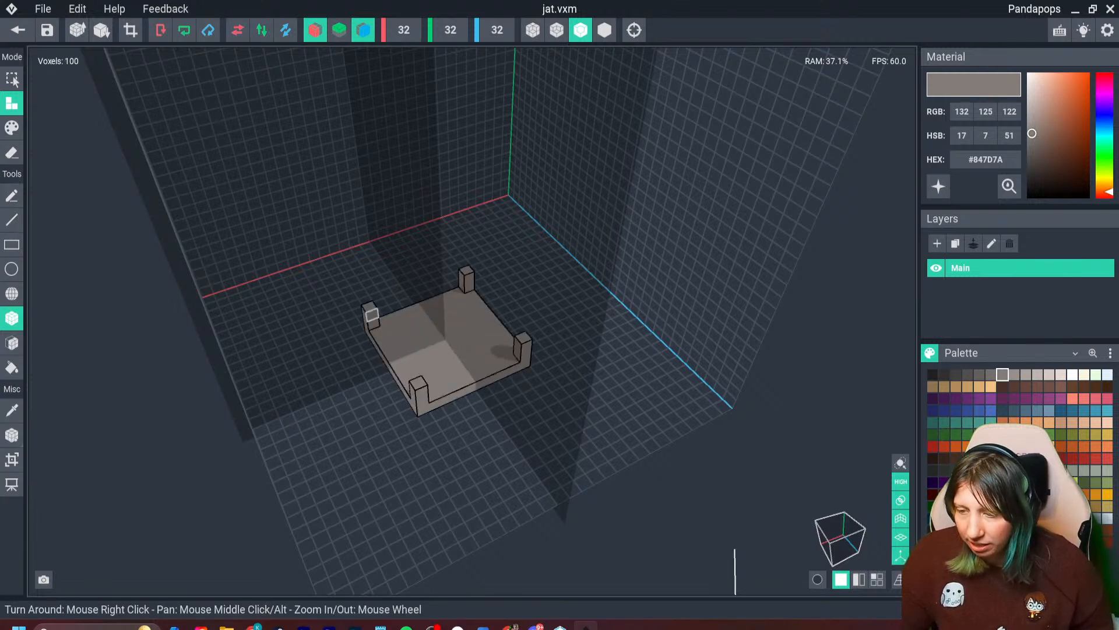
{"action": "left_click_drag", "start_coordinate": [372, 315], "coordinate": [356, 237]}
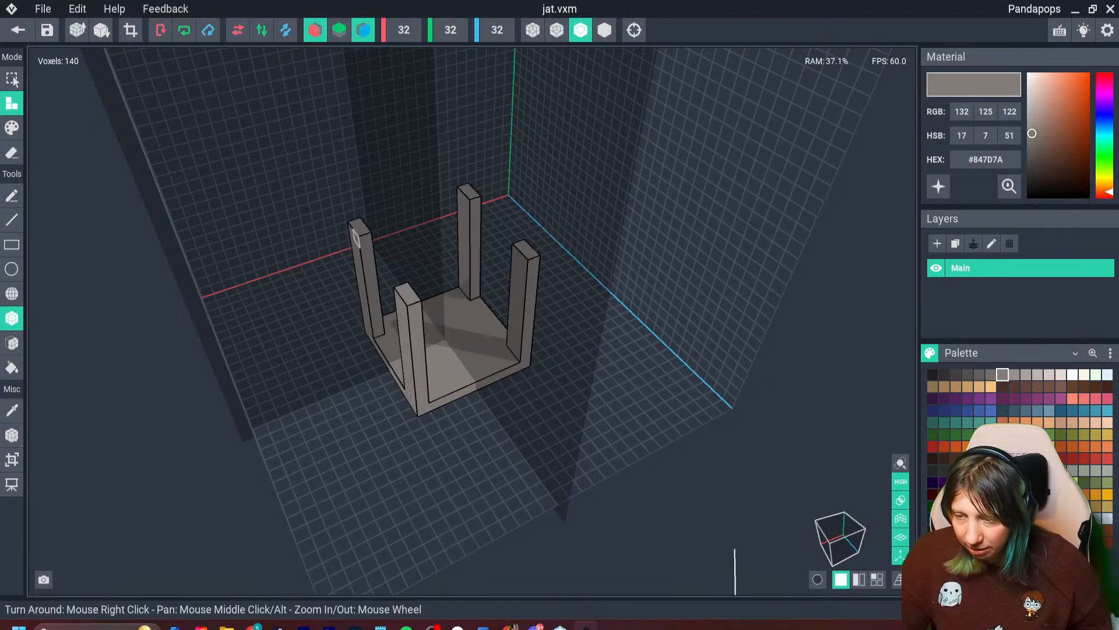
- Connect the tops of the four corner posts with beams to form a closed square frame
{"action": "right_click_drag", "start_coordinate": [356, 238], "coordinate": [352, 296]}
{"action": "left_click_drag", "start_coordinate": [381, 313], "coordinate": [402, 253]}
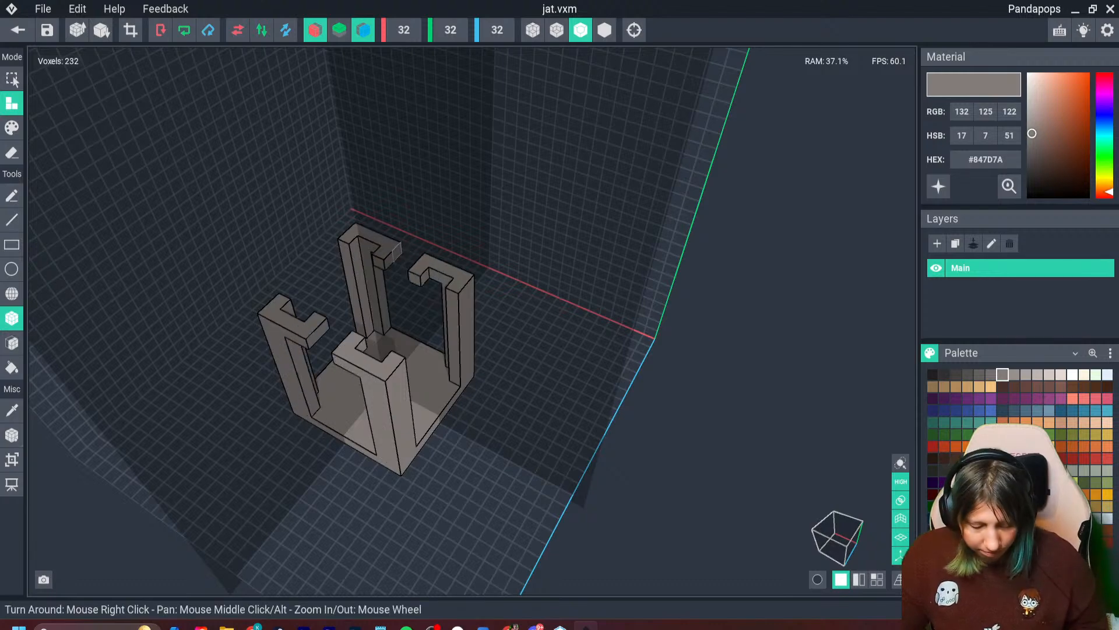
{"action": "key", "text": "ctrl+z"}
{"action": "left_click", "coordinate": [397, 252]}
{"action": "left_click_drag", "start_coordinate": [453, 295], "coordinate": [434, 326]}
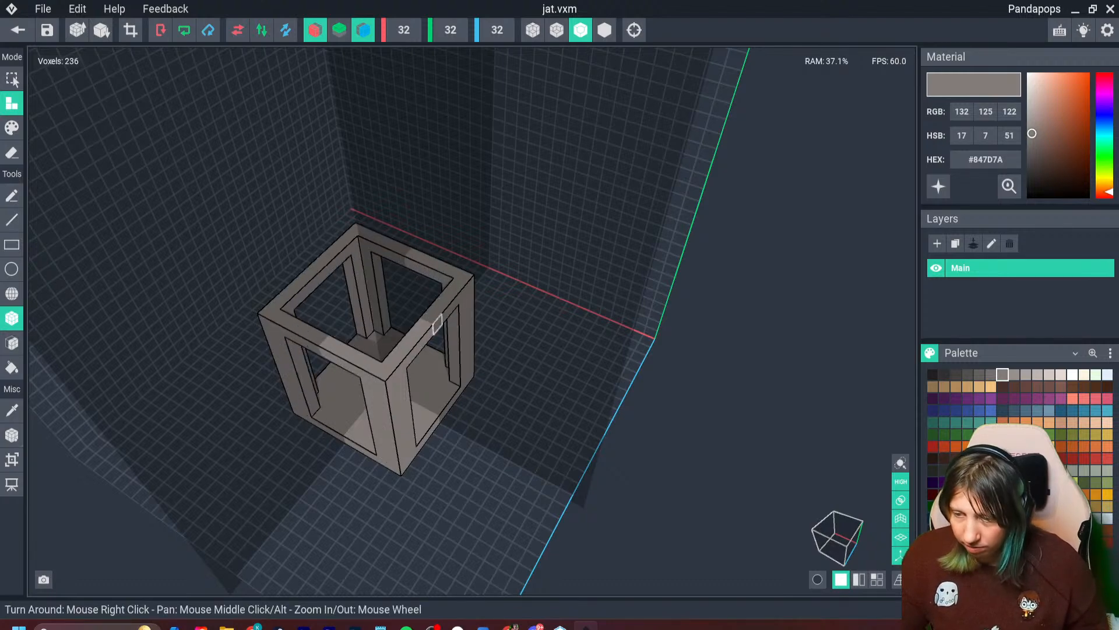
{"action": "right_click_drag", "start_coordinate": [433, 343], "coordinate": [575, 389]}
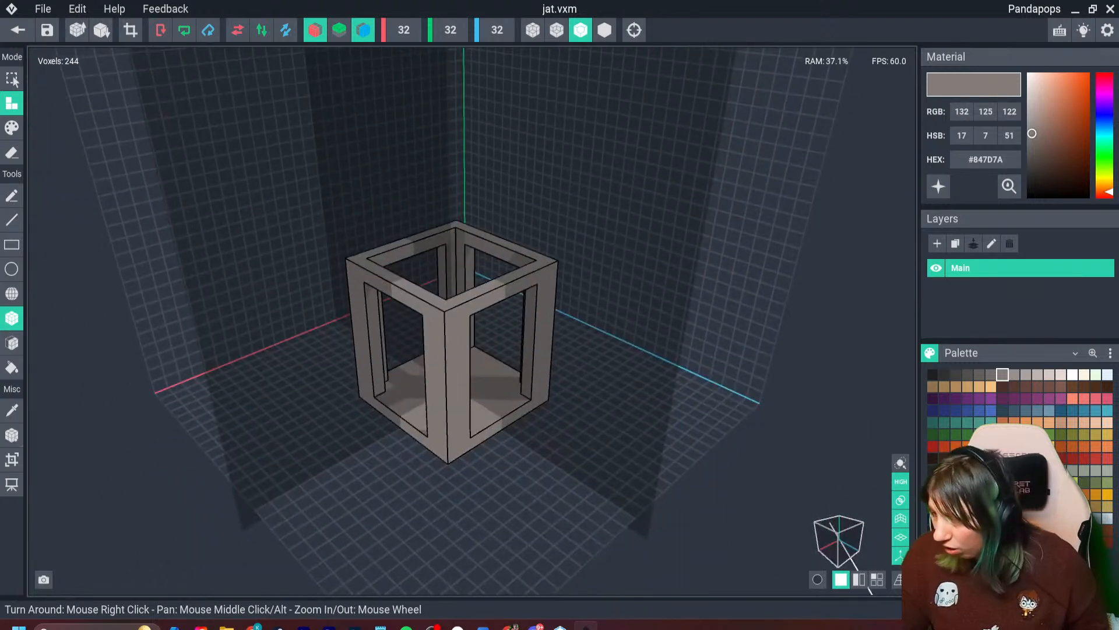
- Place a flat lid in dark grey #4C4646 on top of the frame
{"action": "scroll", "coordinate": [575, 389], "scroll_direction": "up", "scroll_amount": 2}
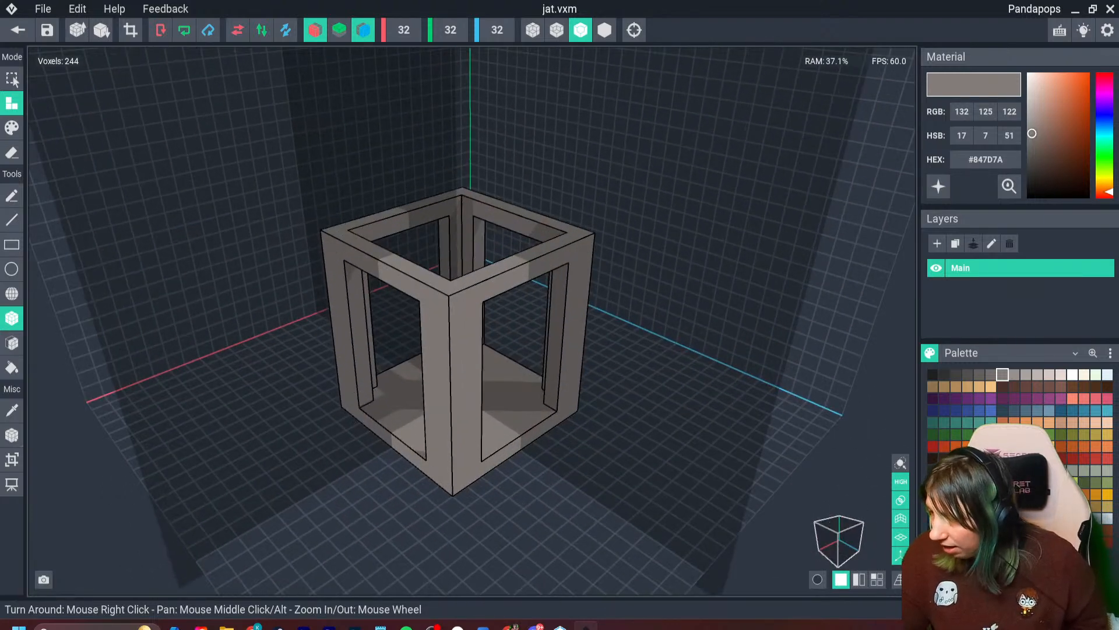
{"action": "left_click", "coordinate": [991, 375]}
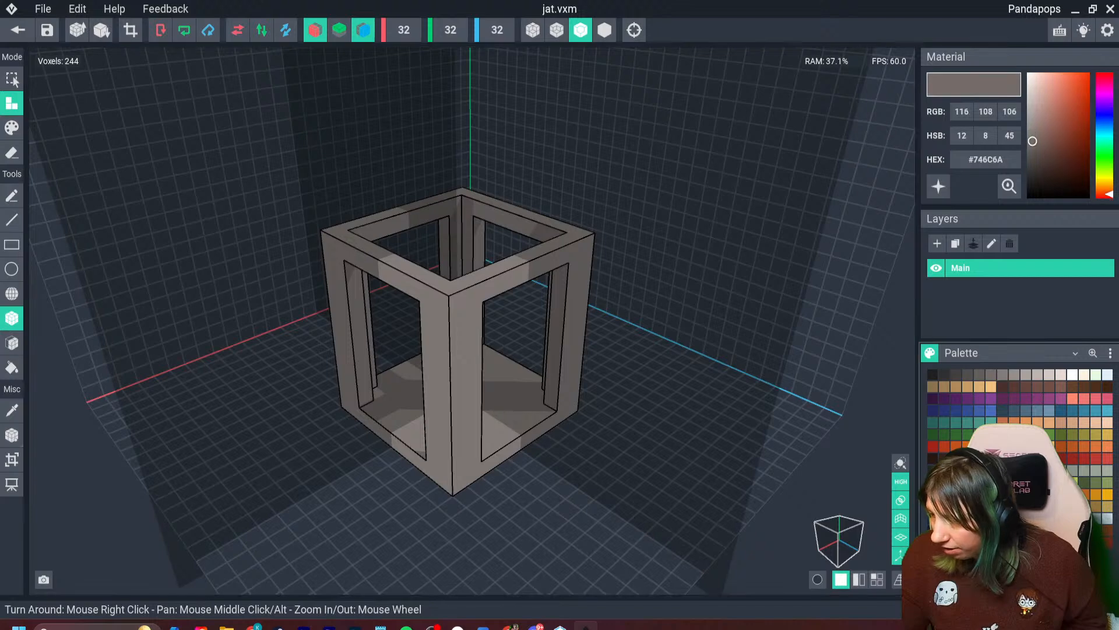
{"action": "left_click", "coordinate": [968, 374]}
{"action": "right_click_drag", "start_coordinate": [621, 315], "coordinate": [528, 368]}
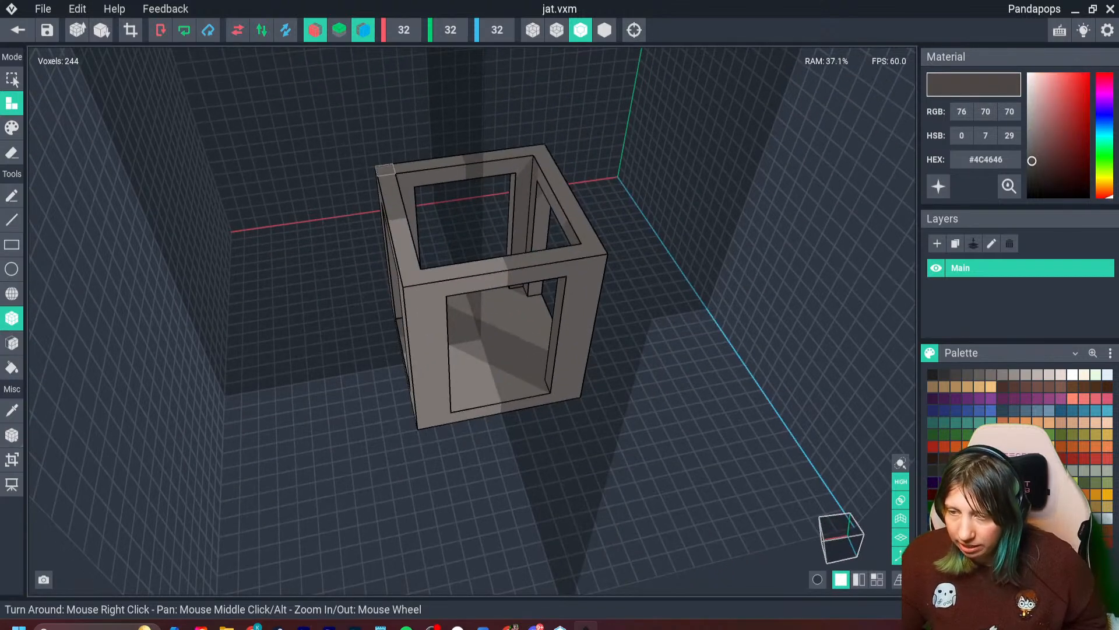
{"action": "left_click_drag", "start_coordinate": [385, 170], "coordinate": [577, 235]}
{"action": "right_click_drag", "start_coordinate": [520, 386], "coordinate": [553, 382]}
{"action": "key", "text": "ctrl+z"}
{"action": "left_click_drag", "start_coordinate": [338, 219], "coordinate": [588, 250]}
{"action": "right_click_drag", "start_coordinate": [552, 382], "coordinate": [572, 342]}
- Erase the outer rows of the dark lid on all sides so it sits inset from the frame's edge
{"action": "left_click", "coordinate": [12, 153]}
{"action": "left_click", "coordinate": [456, 276]}
{"action": "left_click", "coordinate": [411, 262]}
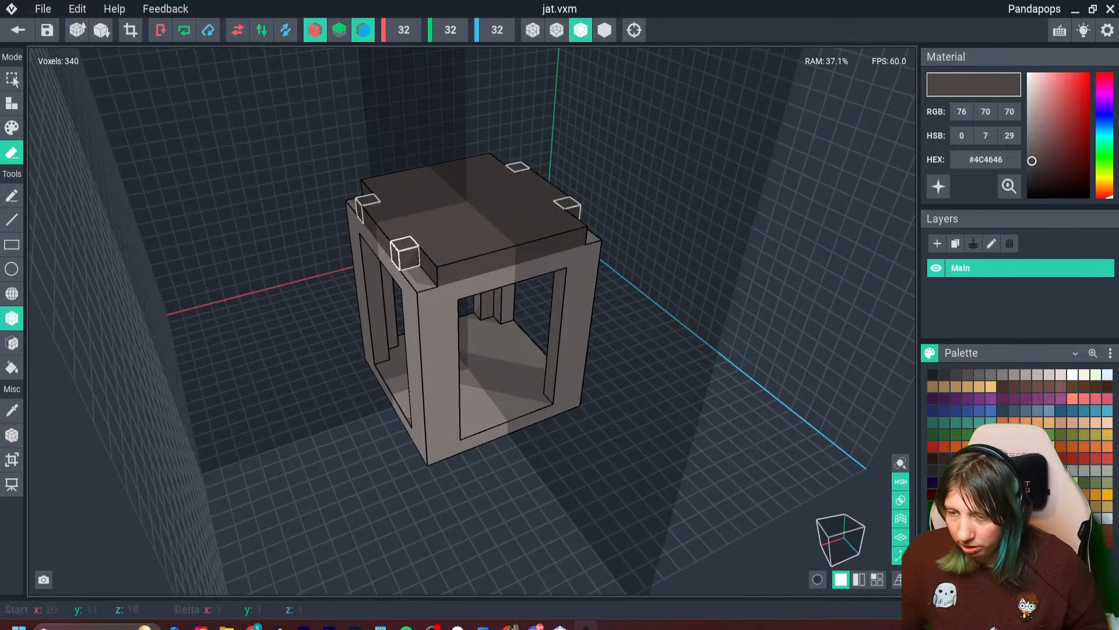
{"action": "left_click_drag", "start_coordinate": [405, 253], "coordinate": [384, 235]}
{"action": "left_click", "coordinate": [451, 260]}
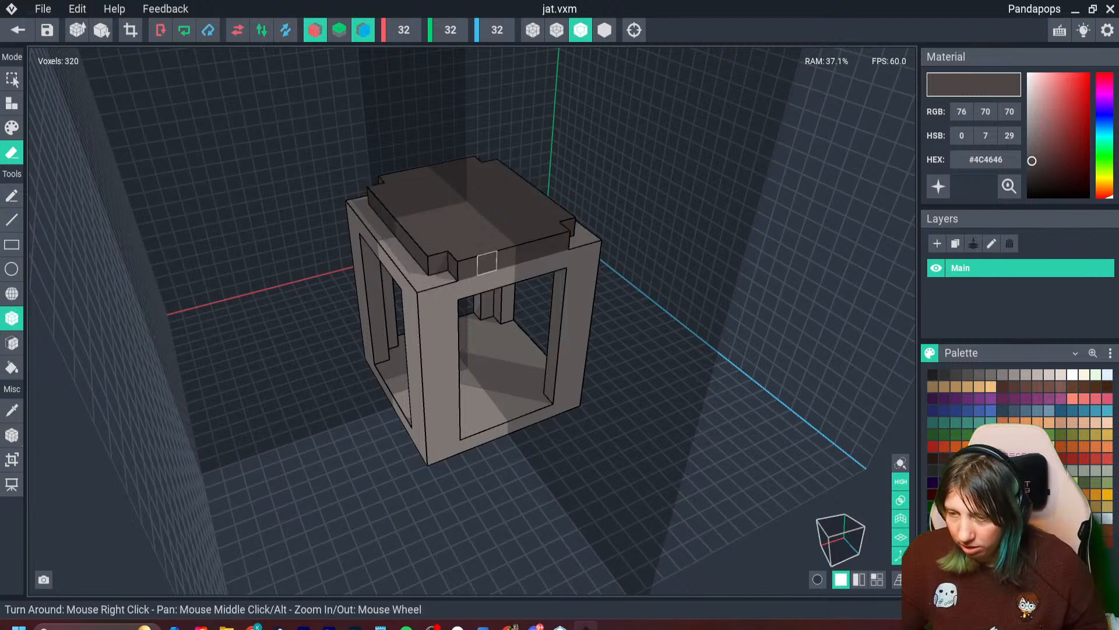
{"action": "left_click_drag", "start_coordinate": [468, 268], "coordinate": [516, 255]}
{"action": "left_click", "coordinate": [437, 264]}
{"action": "key", "text": "ctrl+z"}
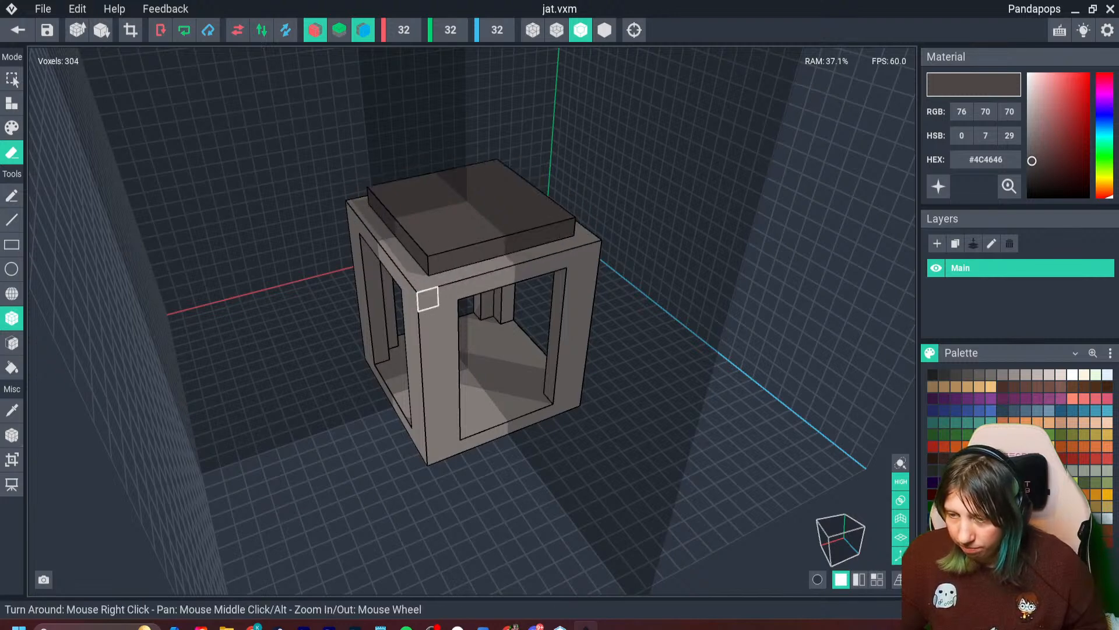
{"action": "right_click_drag", "start_coordinate": [427, 299], "coordinate": [573, 343]}
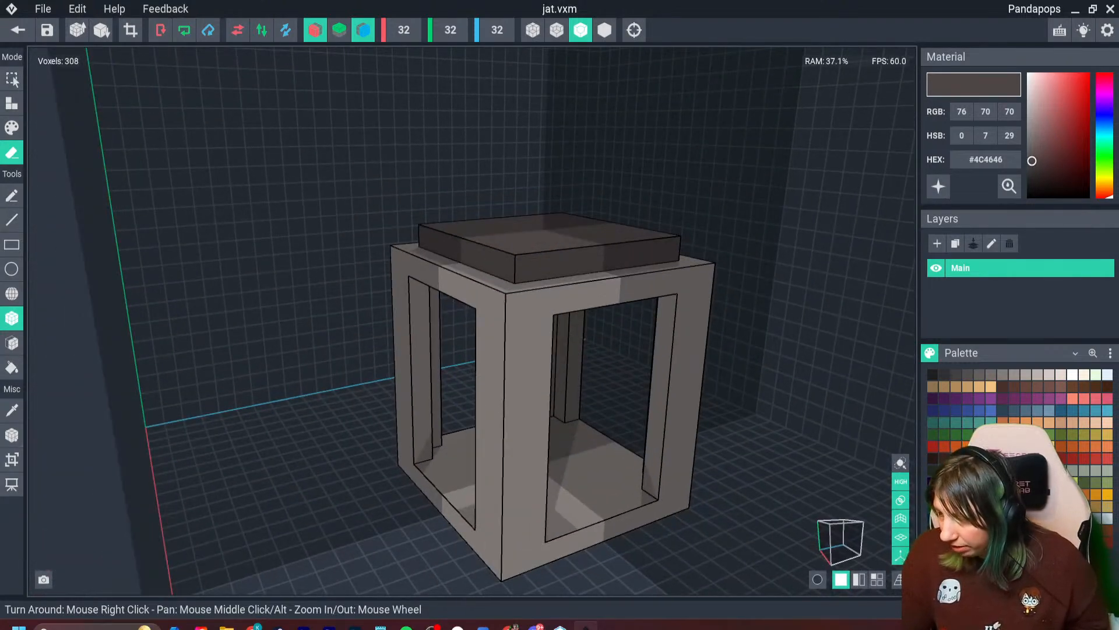
- Fill the lower part of the jar with blue-grey #96A4AE by extruding the inner floor upward several layers
{"action": "left_click", "coordinate": [1014, 375]}
{"action": "left_click", "coordinate": [1026, 375]}
{"action": "left_click", "coordinate": [1097, 518]}
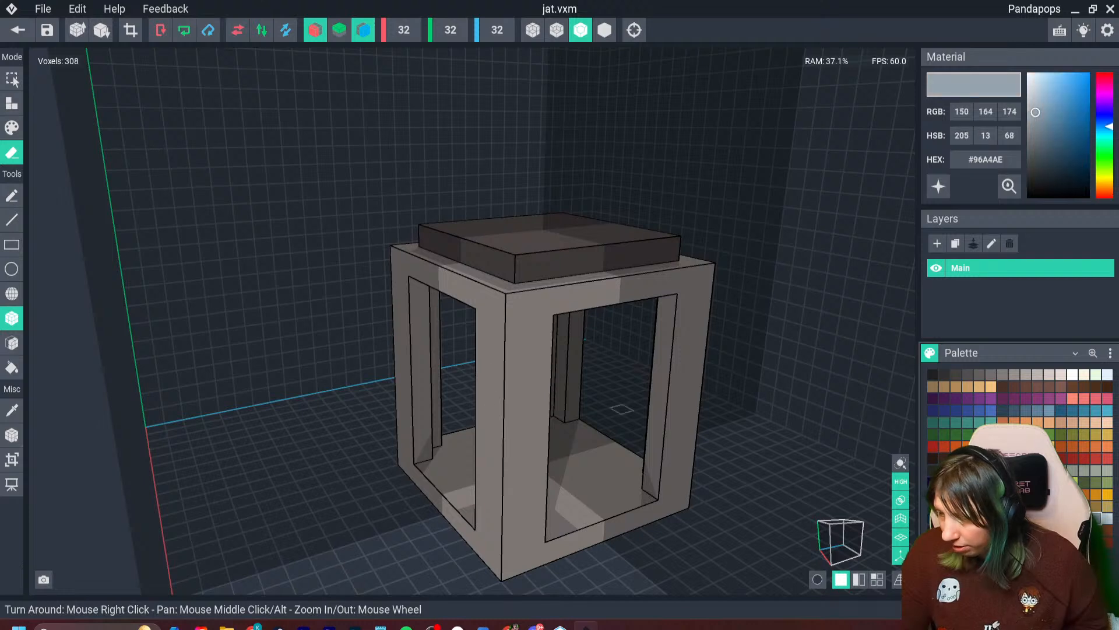
{"action": "right_click_drag", "start_coordinate": [460, 415], "coordinate": [469, 425]}
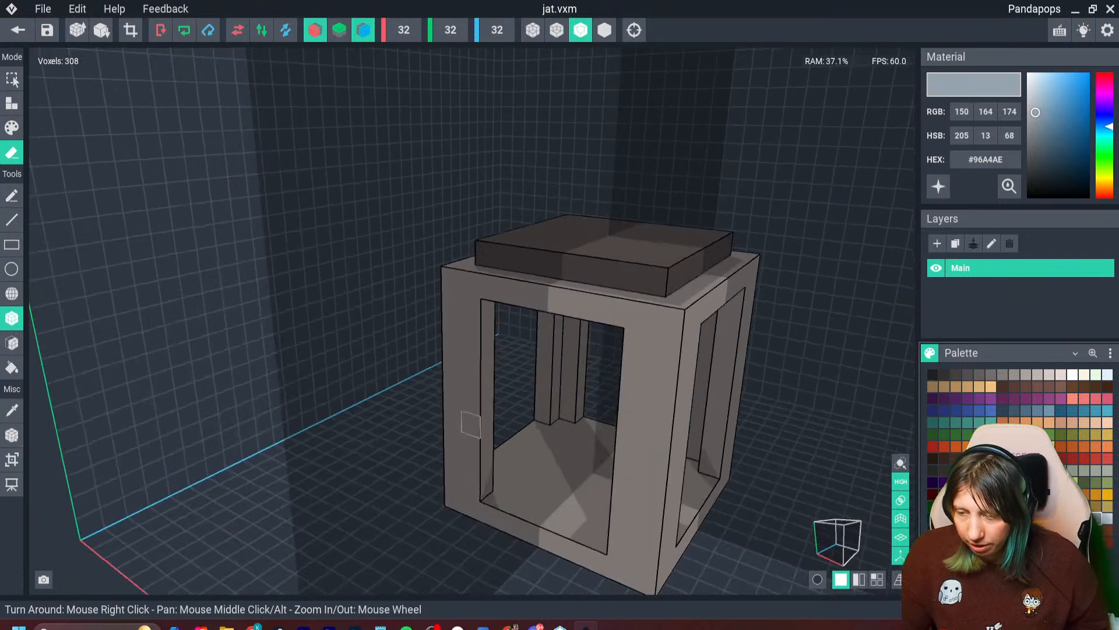
{"action": "left_click", "coordinate": [12, 342]}
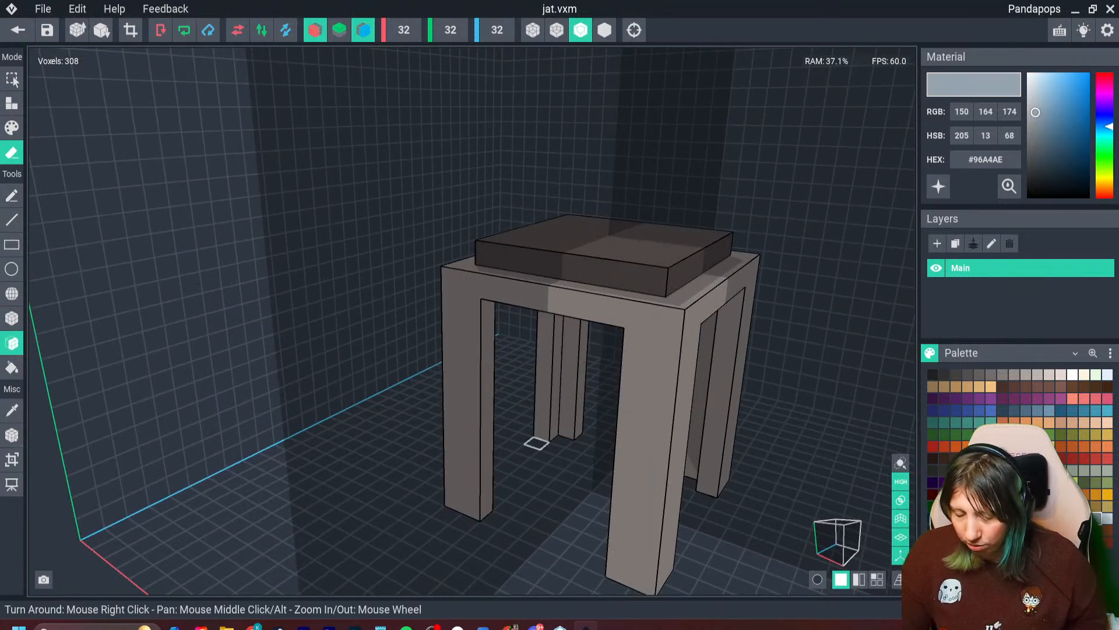
{"action": "left_click", "coordinate": [12, 103]}
{"action": "left_click", "coordinate": [579, 430]}
{"action": "left_click", "coordinate": [579, 432]}
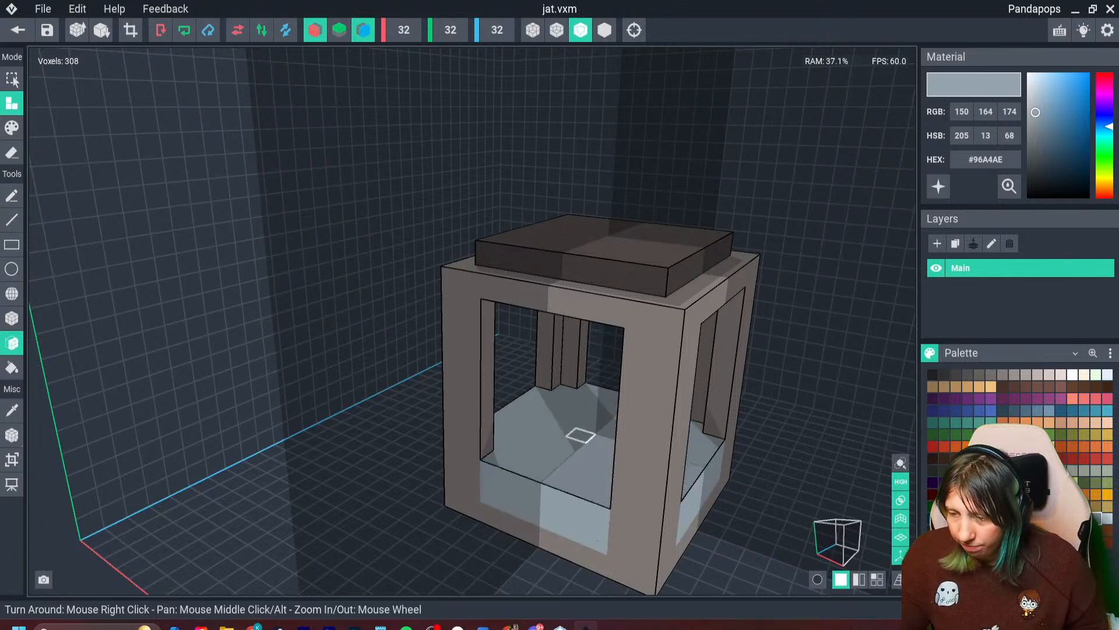
{"action": "left_click", "coordinate": [579, 434]}
{"action": "left_click", "coordinate": [579, 434]}
{"action": "right_click_drag", "start_coordinate": [843, 478], "coordinate": [662, 453]}
{"action": "scroll", "coordinate": [663, 453], "scroll_direction": "up", "scroll_amount": 3}
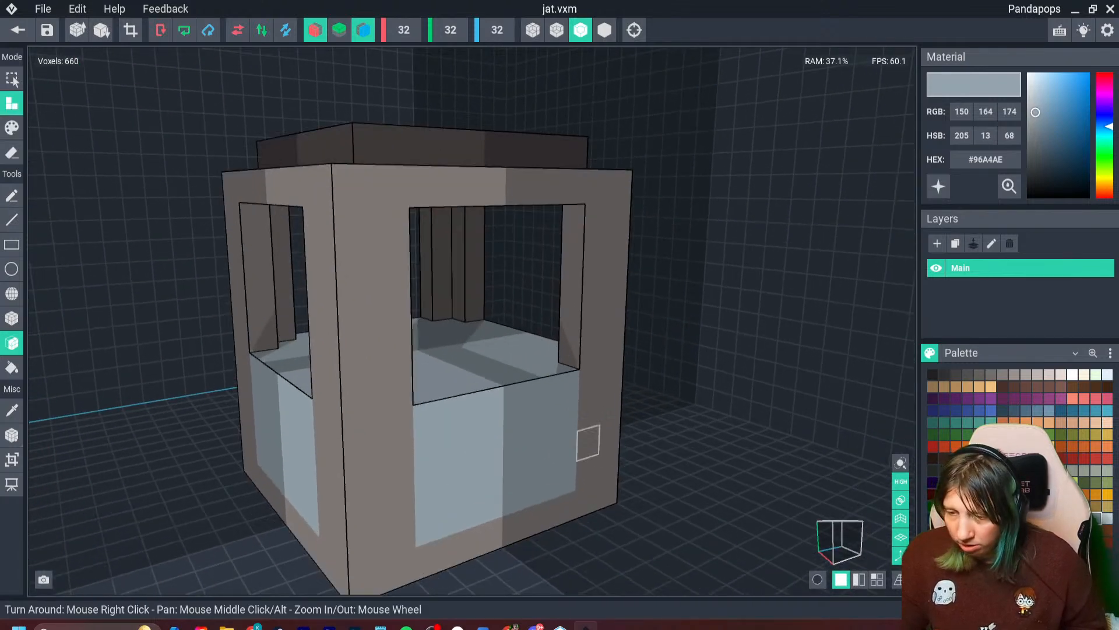
- Erase the outermost layer of the blue-grey filling on each side so it is recessed behind the frame
{"action": "left_click", "coordinate": [12, 153]}
{"action": "left_click", "coordinate": [460, 452]}
{"action": "right_click_drag", "start_coordinate": [286, 466], "coordinate": [345, 461]}
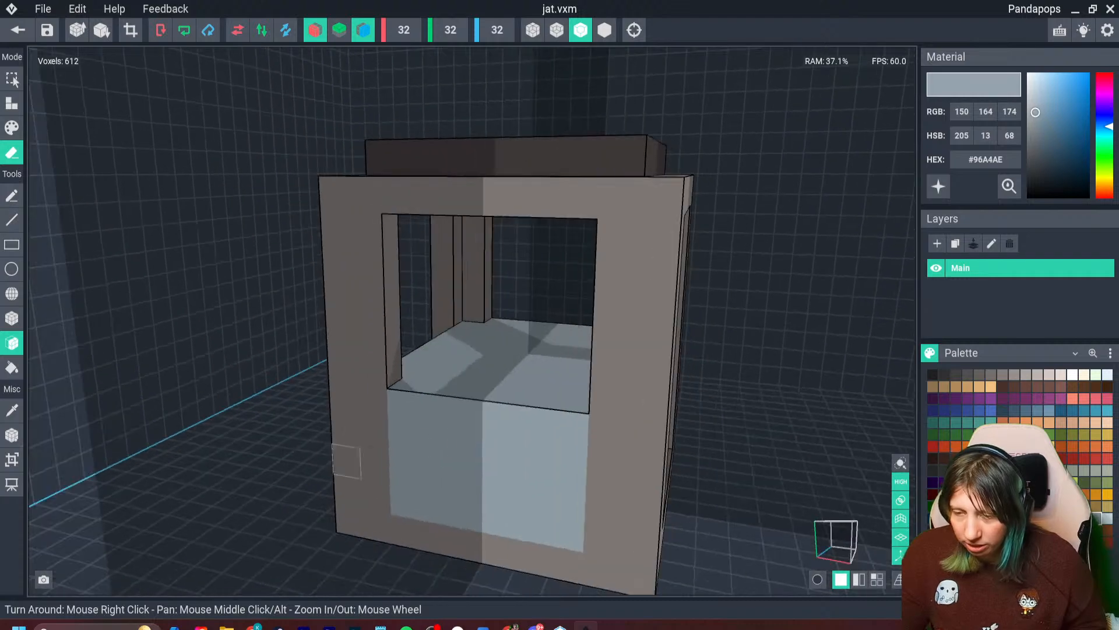
{"action": "left_click", "coordinate": [417, 461]}
{"action": "mouse_move", "coordinate": [417, 461]}
{"action": "right_mouse_down"}
{"action": "mouse_move", "coordinate": [362, 461]}
{"action": "mouse_move", "coordinate": [506, 457]}
{"action": "right_mouse_up"}
{"action": "scroll", "coordinate": [610, 437], "scroll_direction": "up", "scroll_amount": 3}
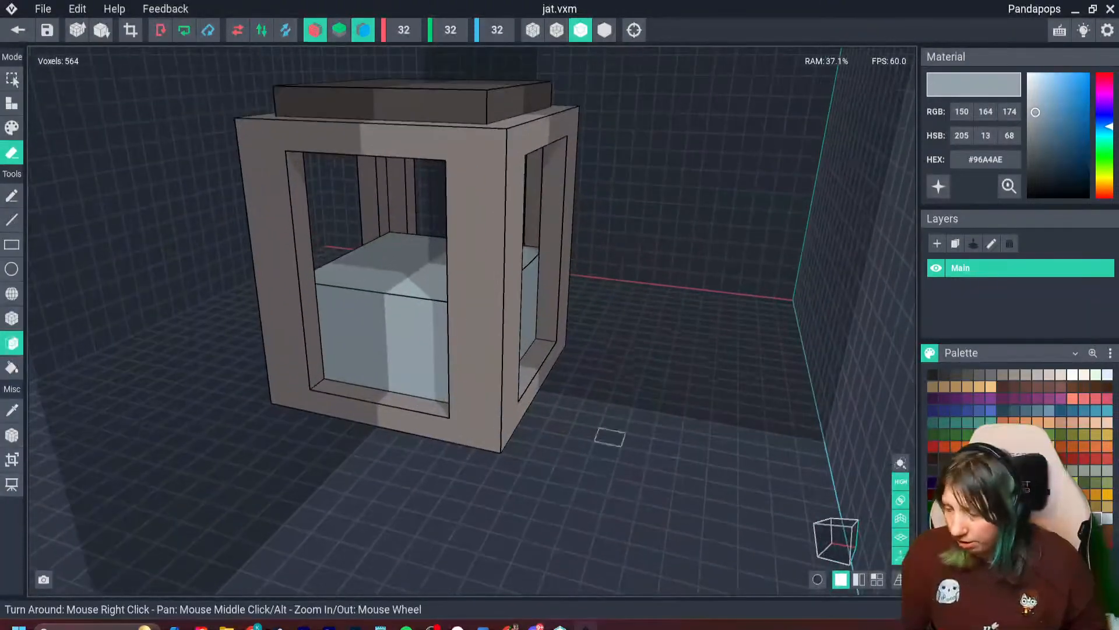
- Turn off the X and Z mirroring and paint scattered #918987 patches on the blue-grey filling
{"action": "left_click", "coordinate": [1003, 375]}
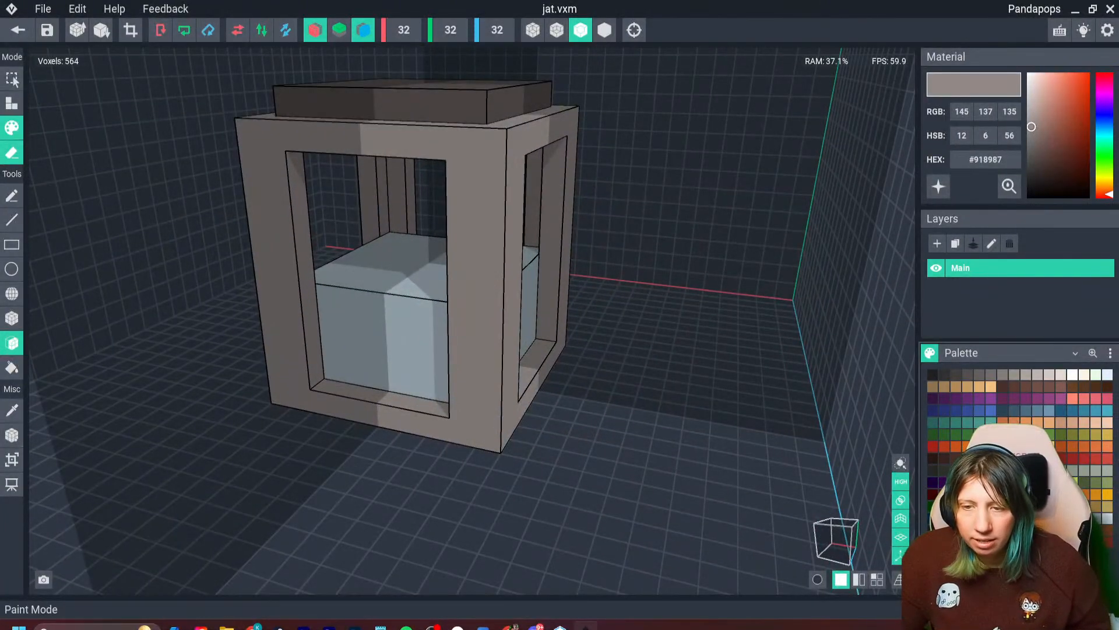
{"action": "left_click", "coordinate": [12, 128]}
{"action": "left_click", "coordinate": [376, 353]}
{"action": "left_click", "coordinate": [12, 318]}
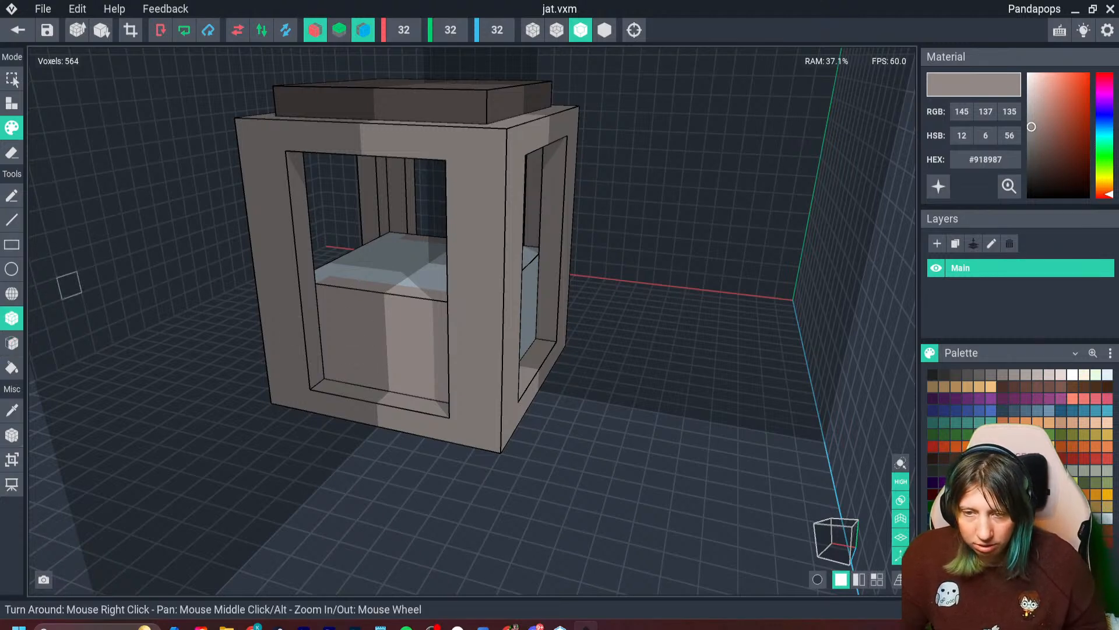
{"action": "left_click", "coordinate": [315, 29]}
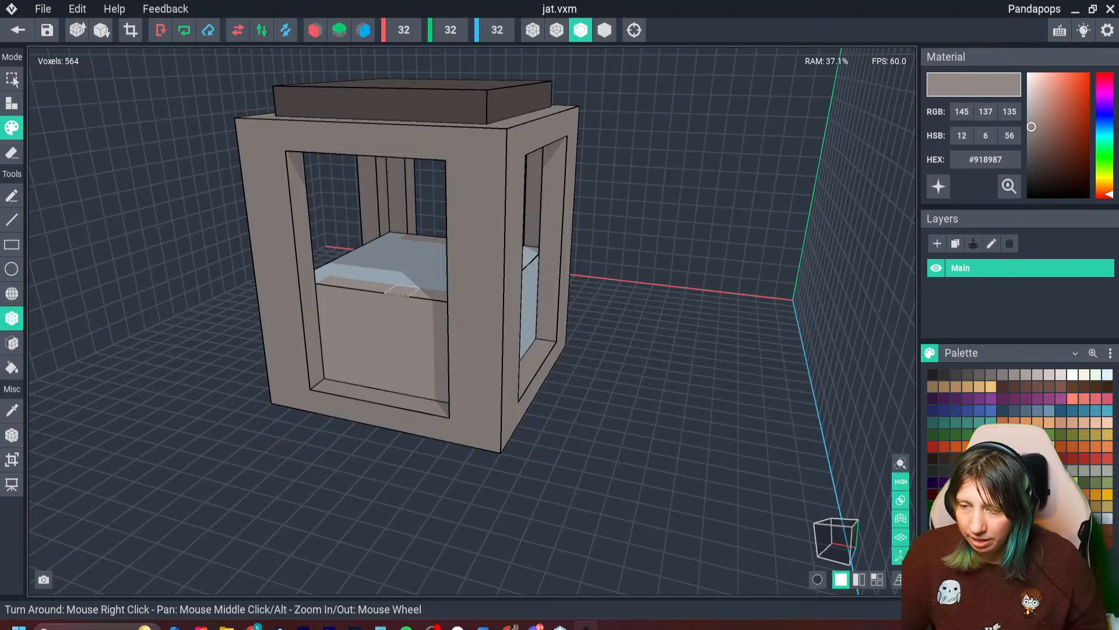
{"action": "left_click_drag", "start_coordinate": [397, 308], "coordinate": [377, 378]}
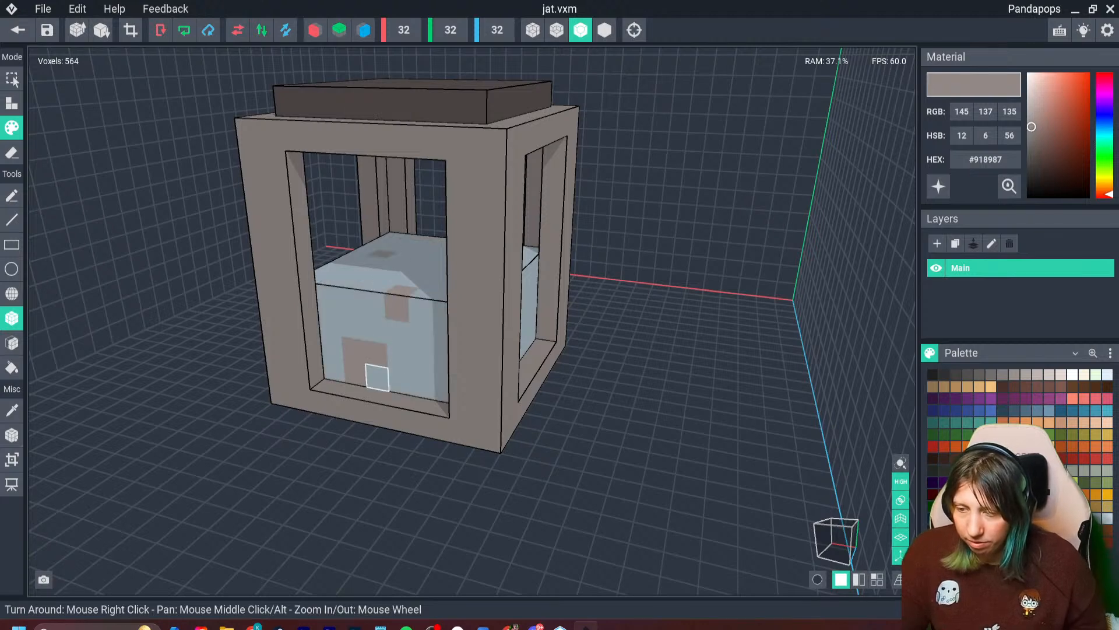
{"action": "left_click_drag", "start_coordinate": [397, 333], "coordinate": [332, 296]}
{"action": "right_click_drag", "start_coordinate": [688, 321], "coordinate": [553, 327]}
{"action": "left_click_drag", "start_coordinate": [665, 362], "coordinate": [601, 307]}
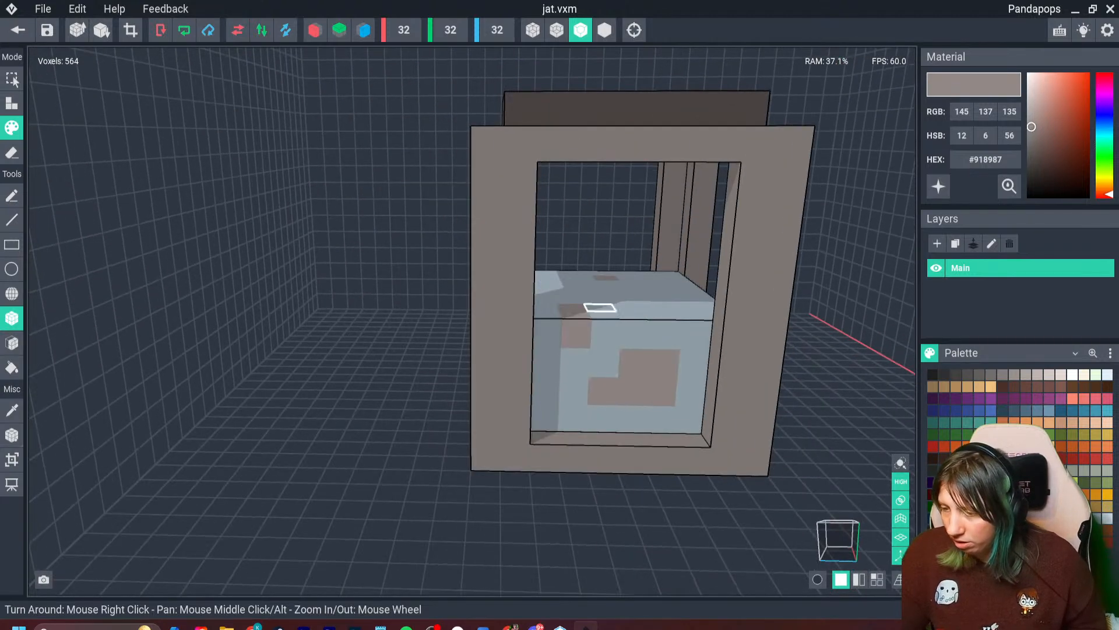
- Paint scattered dark grey #4C4646 patches on one side and the top of the filling
{"action": "left_click", "coordinate": [979, 375]}
{"action": "left_click", "coordinate": [631, 418]}
{"action": "left_click", "coordinate": [546, 390]}
{"action": "left_click", "coordinate": [606, 334]}
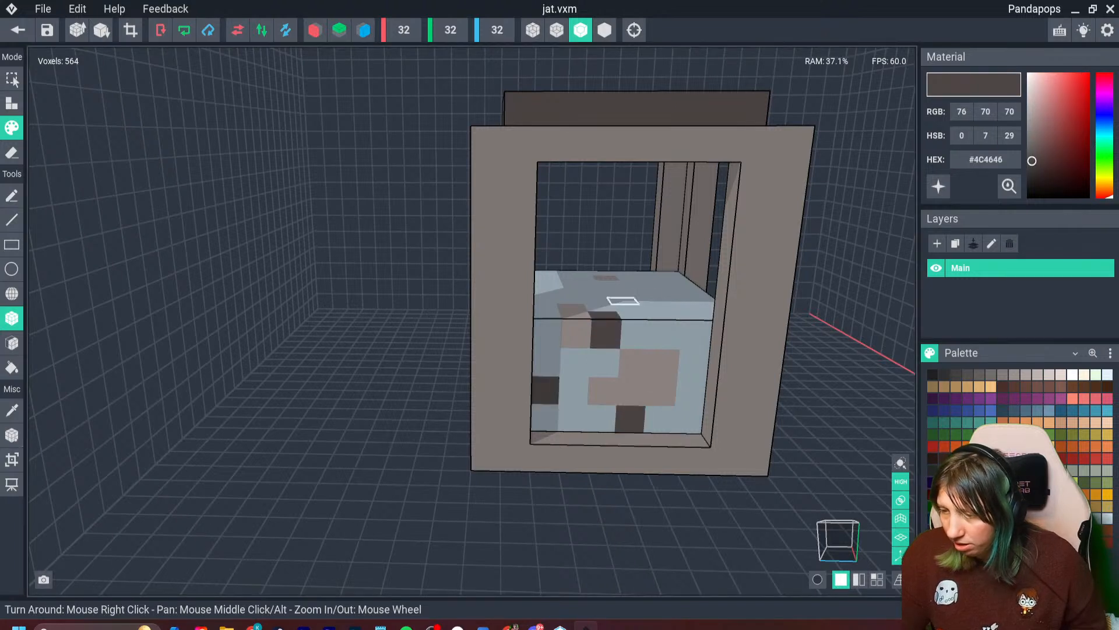
{"action": "left_click", "coordinate": [644, 295]}
{"action": "mouse_move", "coordinate": [677, 302]}
{"action": "left_mouse_down"}
{"action": "mouse_move", "coordinate": [696, 334]}
{"action": "mouse_move", "coordinate": [690, 408]}
{"action": "left_mouse_up"}
{"action": "left_click", "coordinate": [956, 446]}
{"action": "left_click_drag", "start_coordinate": [604, 390], "coordinate": [574, 391]}
{"action": "left_click", "coordinate": [979, 375]}
{"action": "left_click", "coordinate": [574, 390]}
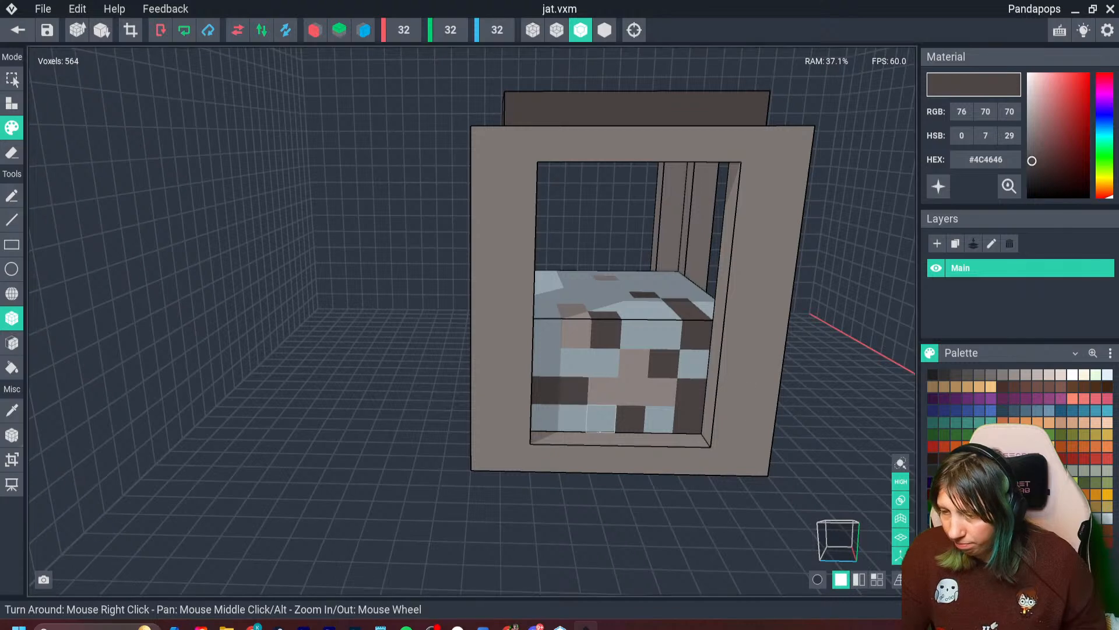
- Add darker #363131 patches to two sides and the top of the filling
{"action": "left_click", "coordinate": [945, 375]}
{"action": "left_click_drag", "start_coordinate": [547, 362], "coordinate": [574, 362]}
{"action": "left_click", "coordinate": [546, 333]}
{"action": "right_click_drag", "start_coordinate": [466, 313], "coordinate": [641, 329]}
{"action": "left_click", "coordinate": [385, 340]}
{"action": "left_click", "coordinate": [387, 389]}
{"action": "left_click", "coordinate": [373, 253]}
{"action": "left_click", "coordinate": [388, 264]}
{"action": "left_click", "coordinate": [423, 280]}
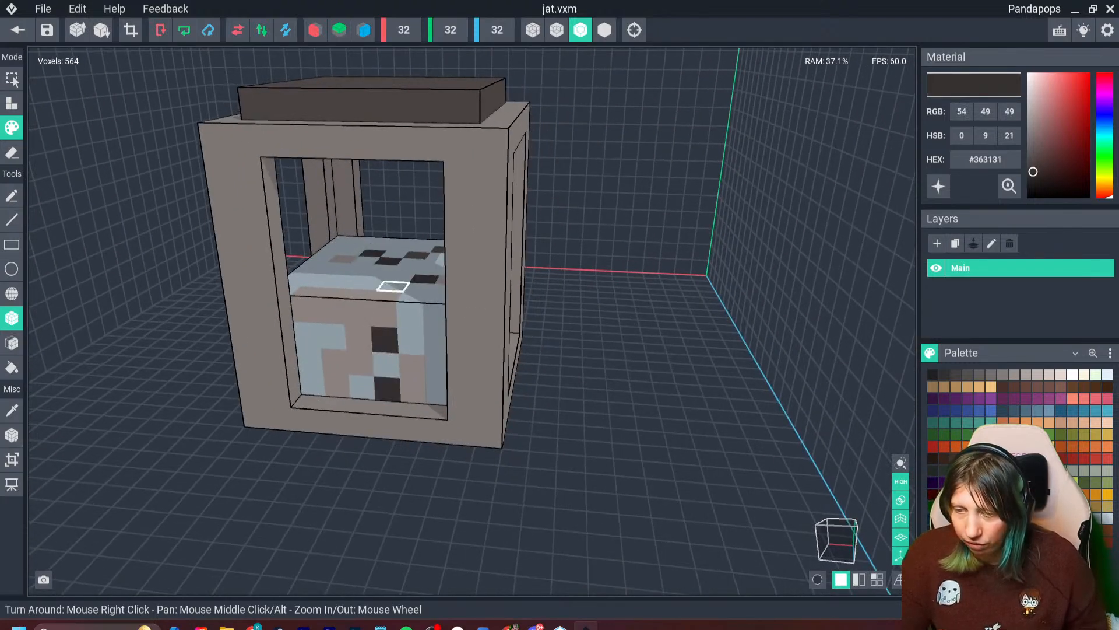
- Paint #363131 patches on the next, still plain side of the filling and the adjoining part of its top
{"action": "right_click_drag", "start_coordinate": [392, 287], "coordinate": [565, 297]}
{"action": "left_click", "coordinate": [216, 491]}
{"action": "left_click", "coordinate": [143, 523]}
{"action": "left_click", "coordinate": [226, 518]}
{"action": "left_click", "coordinate": [266, 562]}
{"action": "left_click", "coordinate": [295, 458]}
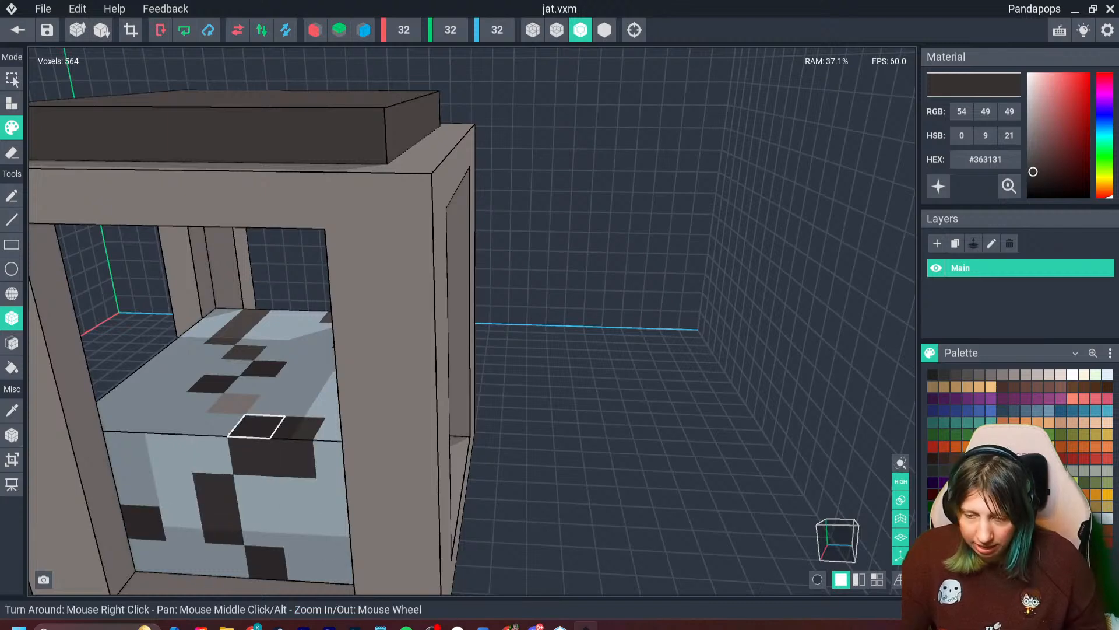
{"action": "left_click", "coordinate": [256, 425]}
{"action": "left_click", "coordinate": [153, 401]}
{"action": "left_click", "coordinate": [161, 364]}
- Sample the light #918987 colour from the filling and paint patches between the dark ones on this side and the top
{"action": "key", "text": "i"}
{"action": "left_click", "coordinate": [233, 403]}
{"action": "left_click", "coordinate": [214, 424]}
{"action": "left_click", "coordinate": [135, 420]}
{"action": "left_click", "coordinate": [175, 491]}
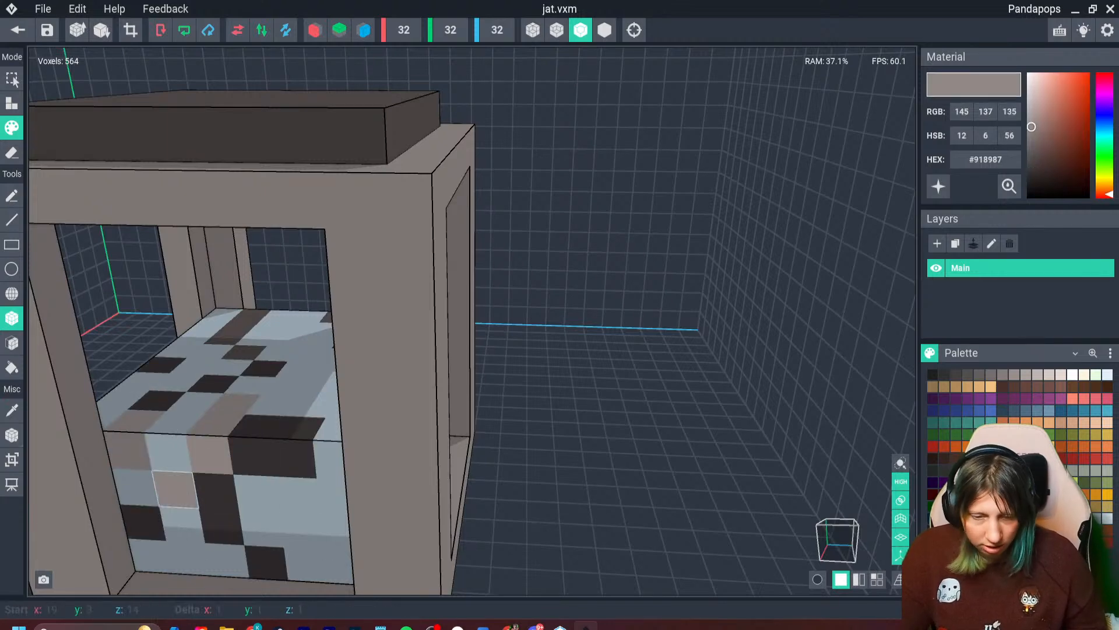
{"action": "left_click", "coordinate": [181, 524]}
{"action": "mouse_move", "coordinate": [261, 528]}
{"action": "right_mouse_down"}
{"action": "mouse_move", "coordinate": [212, 480]}
{"action": "mouse_move", "coordinate": [284, 324]}
{"action": "right_mouse_up"}
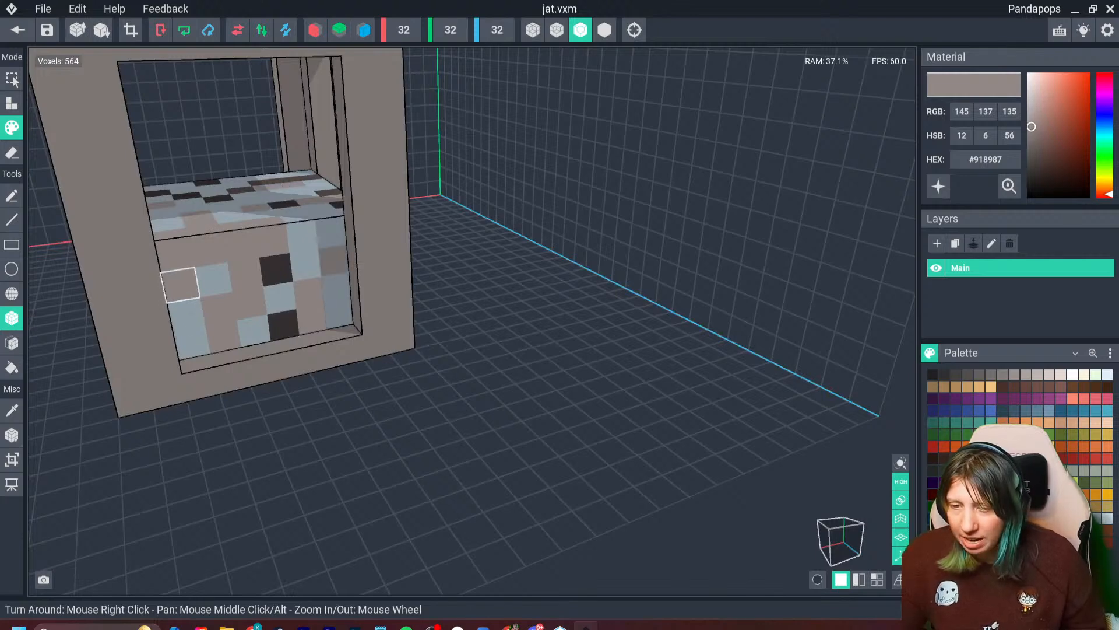
- Paint light grey #ADA4A3 patches over some of the pale blue voxels on the filling's sides and top
{"action": "left_click", "coordinate": [1014, 374]}
{"action": "left_click", "coordinate": [214, 279]}
{"action": "right_click_drag", "start_coordinate": [201, 223], "coordinate": [389, 272]}
{"action": "right_click_drag", "start_coordinate": [482, 296], "coordinate": [540, 278]}
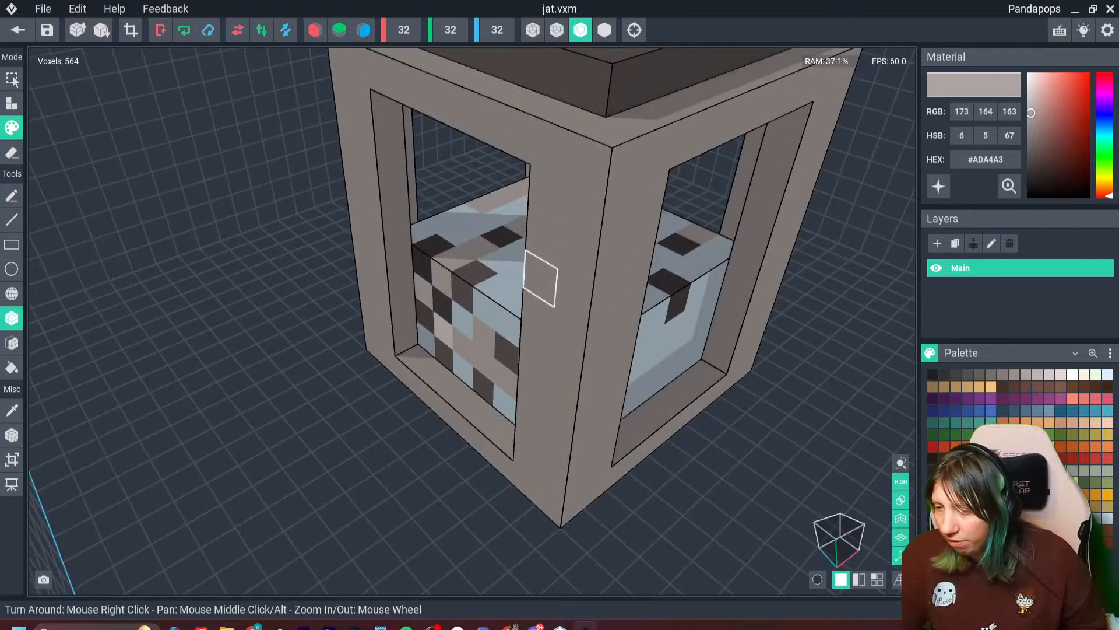
{"action": "right_click_drag", "start_coordinate": [657, 318], "coordinate": [463, 467]}
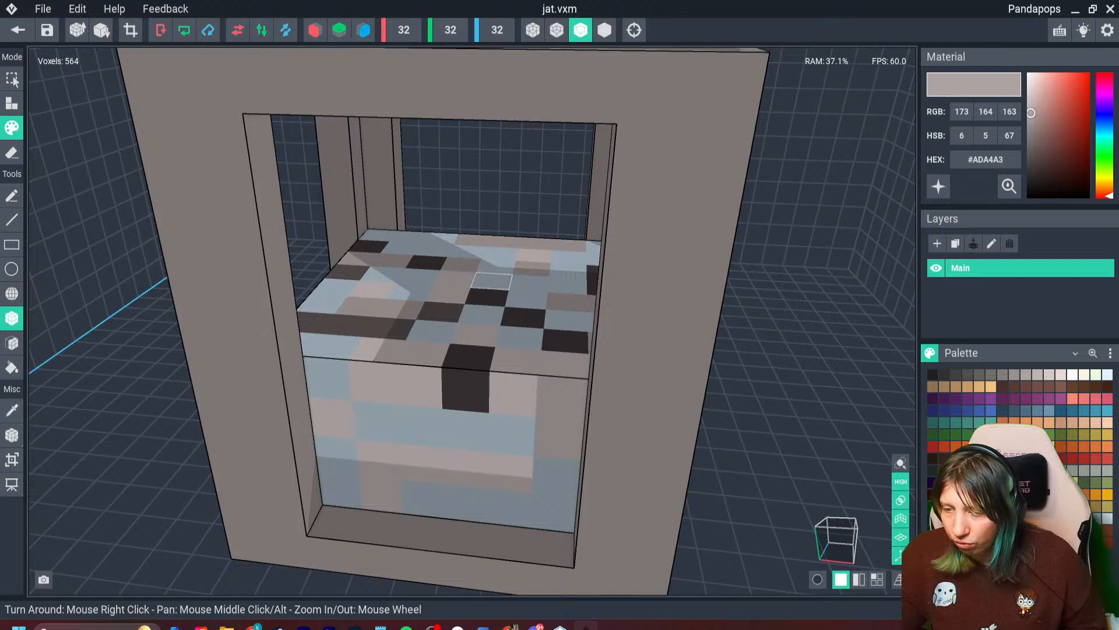
- Sample the dark #363131 colour from the filling and paint patches along the upper edge and lower part of this side
{"action": "key", "text": "i"}
{"action": "left_click", "coordinate": [468, 382]}
{"action": "left_click", "coordinate": [373, 382]}
{"action": "left_click", "coordinate": [337, 456]}
{"action": "left_click", "coordinate": [378, 460]}
- Sample the #4C4646 grey from the filling's top and paint scattered patches across this same side
{"action": "key", "text": "i"}
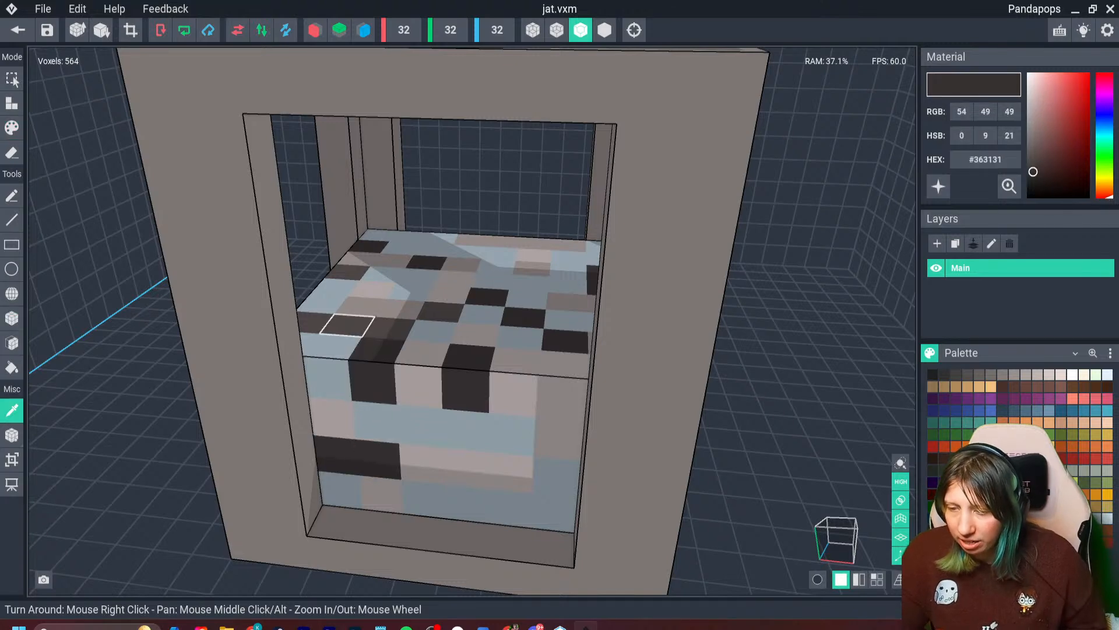
{"action": "left_click", "coordinate": [347, 325]}
{"action": "left_click", "coordinate": [329, 372]}
{"action": "left_click", "coordinate": [421, 427]}
{"action": "left_click", "coordinate": [466, 430]}
{"action": "left_click", "coordinate": [466, 467]}
{"action": "left_click", "coordinate": [466, 500]}
{"action": "left_click", "coordinate": [554, 512]}
{"action": "left_click", "coordinate": [557, 478]}
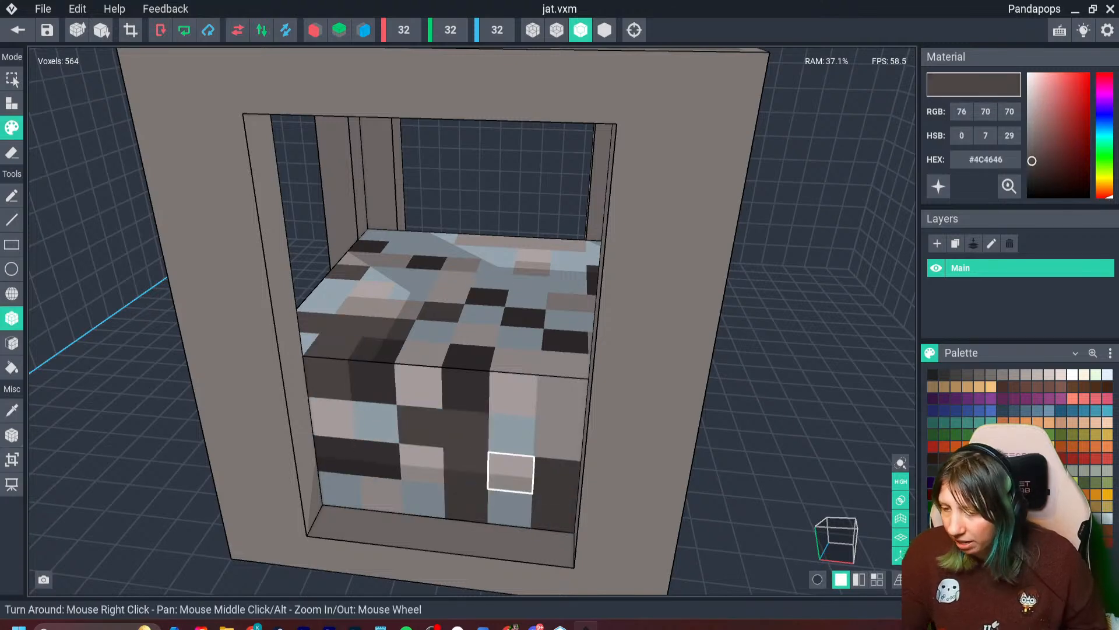
{"action": "right_click_drag", "start_coordinate": [510, 434], "coordinate": [513, 347]}
- Paint light #ADA4A3 patches over pale blue voxels on the other sides of the filling
{"action": "right_click_drag", "start_coordinate": [563, 226], "coordinate": [284, 291]}
{"action": "left_click", "coordinate": [1026, 375]}
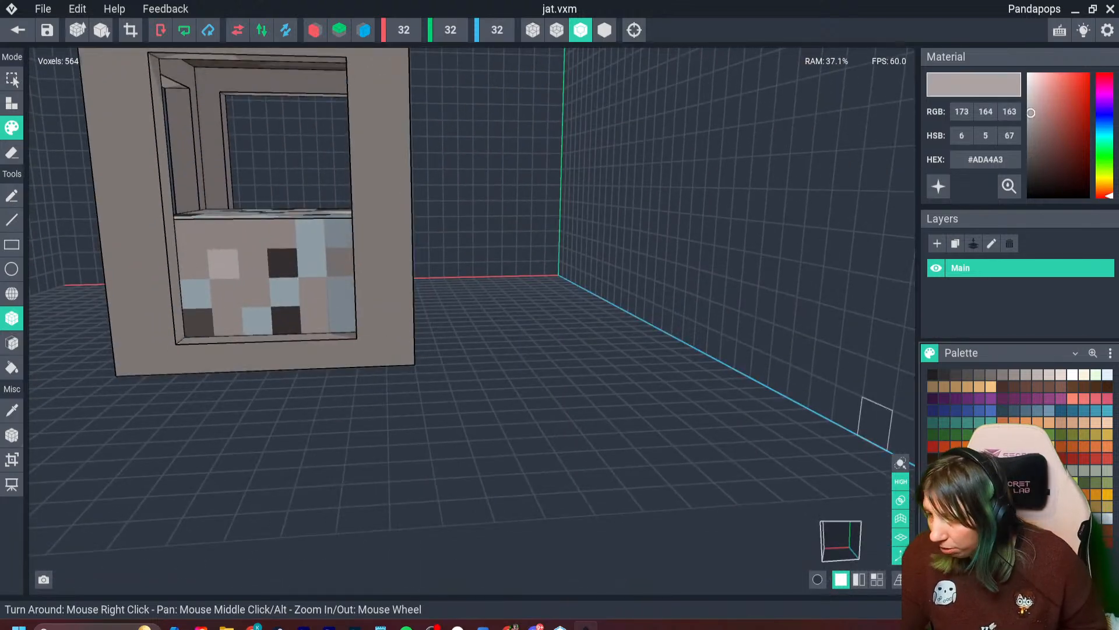
{"action": "left_click", "coordinate": [284, 291]}
{"action": "left_click", "coordinate": [310, 234]}
{"action": "mouse_move", "coordinate": [310, 233]}
{"action": "right_mouse_down"}
{"action": "mouse_move", "coordinate": [380, 218]}
{"action": "mouse_move", "coordinate": [362, 360]}
{"action": "right_mouse_up"}
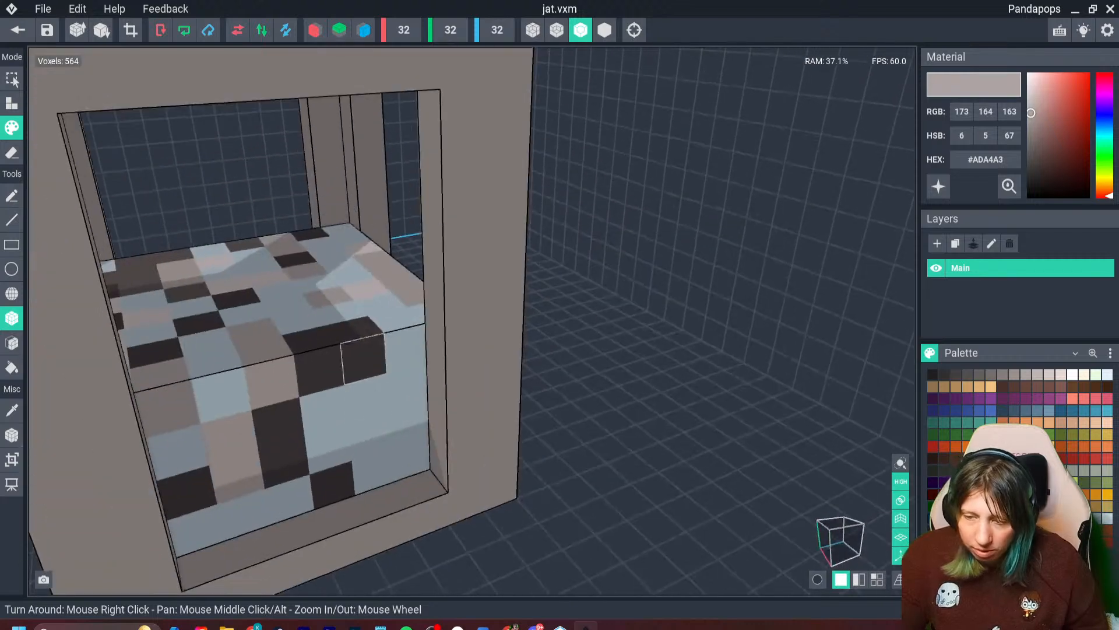
{"action": "left_click", "coordinate": [371, 434]}
{"action": "left_click", "coordinate": [411, 459]}
{"action": "left_click", "coordinate": [408, 388]}
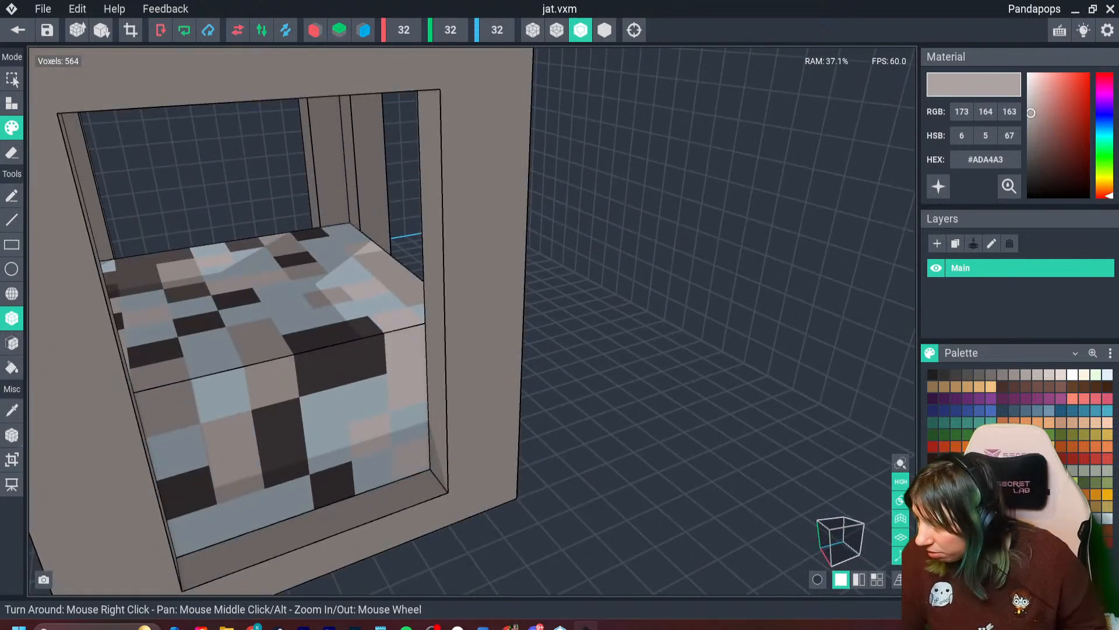
- Paint mid-grey #98908C and #847D7A patches over more of the pale blue voxels on the filling's sides and top
{"action": "left_click", "coordinate": [1015, 375]}
{"action": "left_click", "coordinate": [325, 411]}
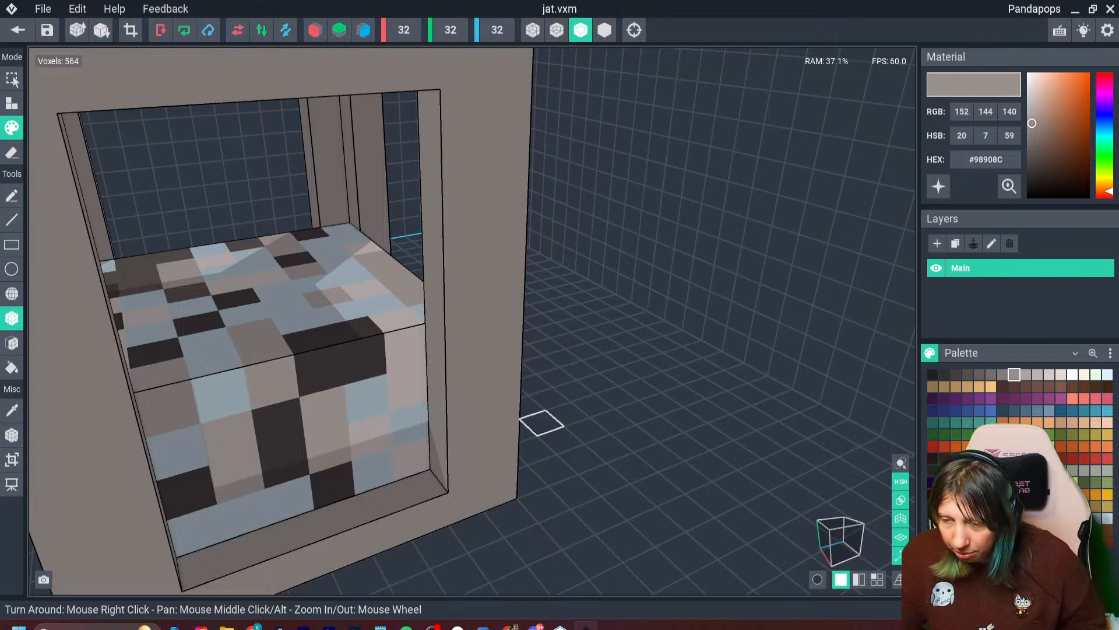
{"action": "left_click", "coordinate": [1003, 375]}
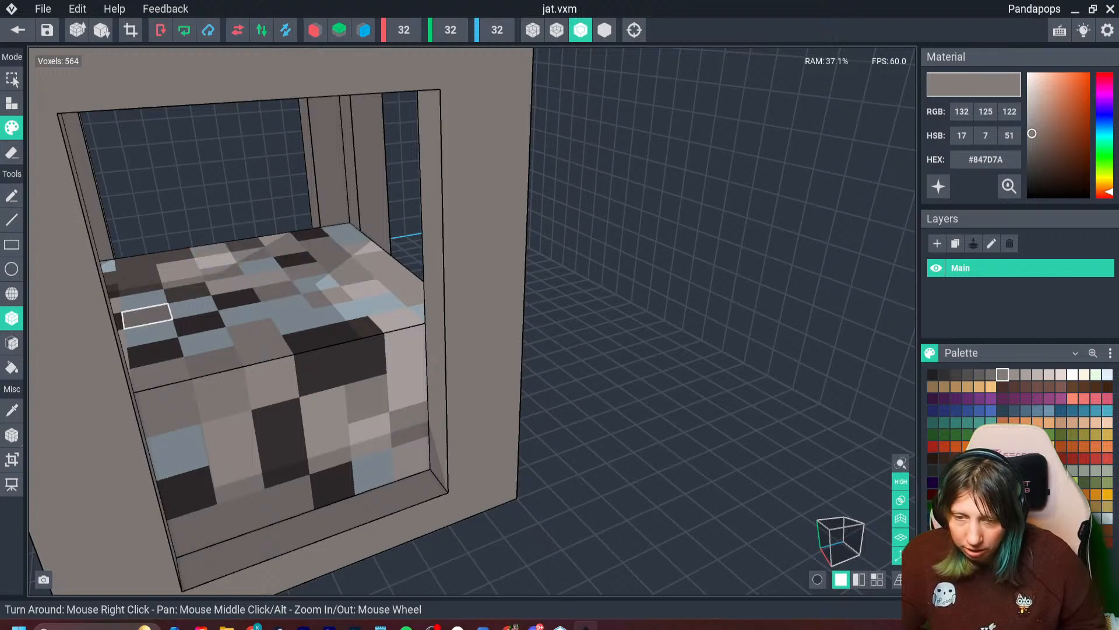
{"action": "left_click", "coordinate": [144, 299]}
{"action": "left_click", "coordinate": [177, 452]}
{"action": "right_click_drag", "start_coordinate": [178, 452], "coordinate": [387, 217]}
{"action": "left_click", "coordinate": [253, 324]}
{"action": "left_click", "coordinate": [187, 300]}
{"action": "left_click", "coordinate": [334, 230]}
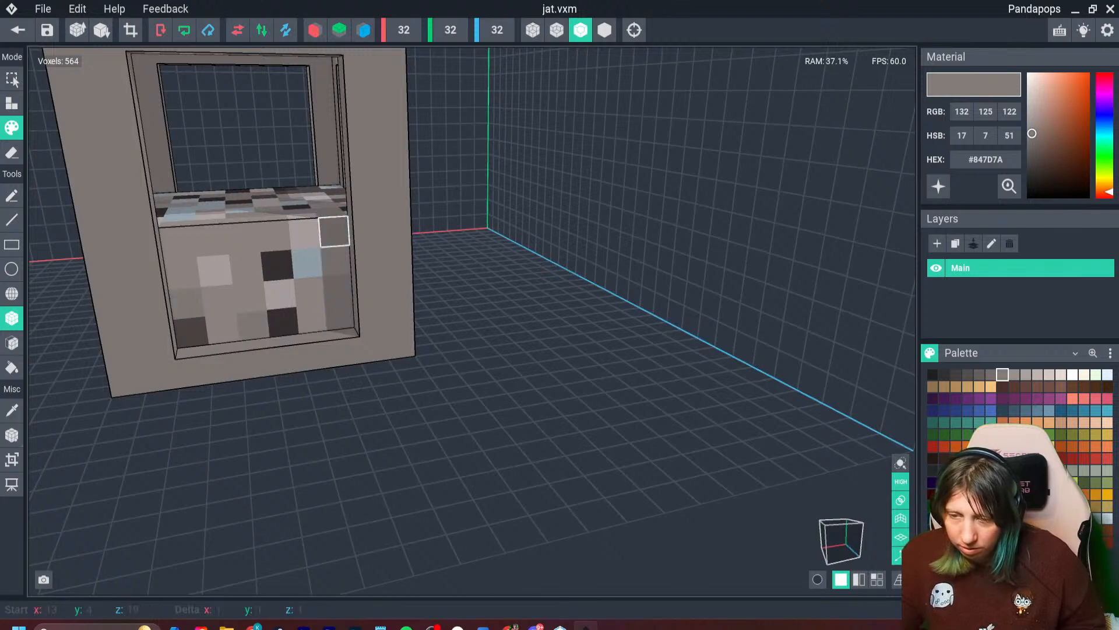
{"action": "right_click_drag", "start_coordinate": [277, 265], "coordinate": [450, 300]}
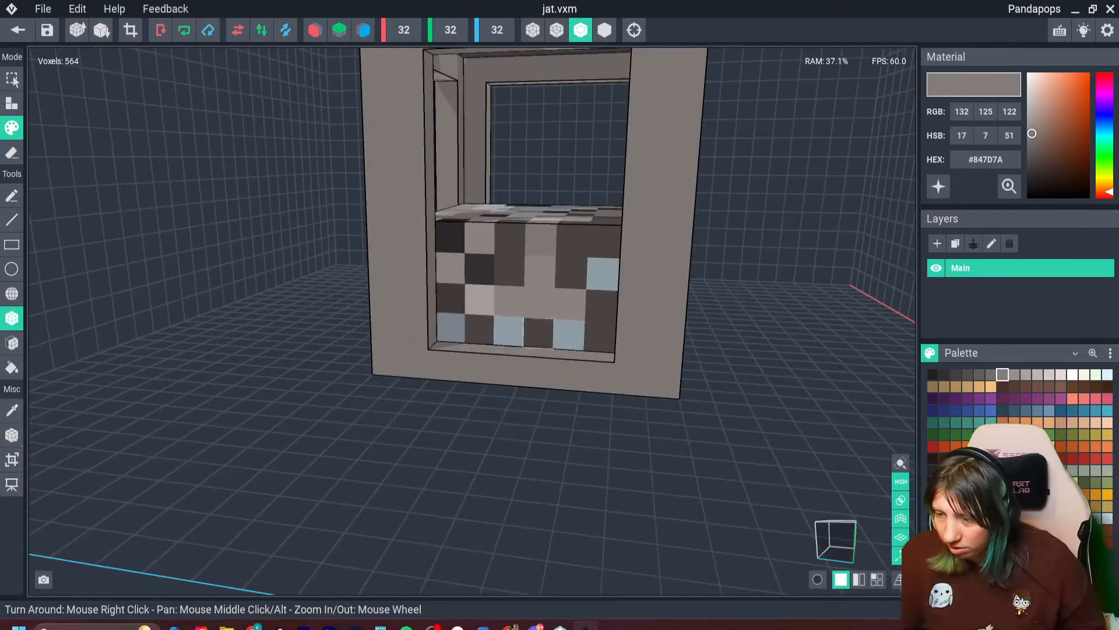
{"action": "right_click_drag", "start_coordinate": [537, 300], "coordinate": [535, 302]}
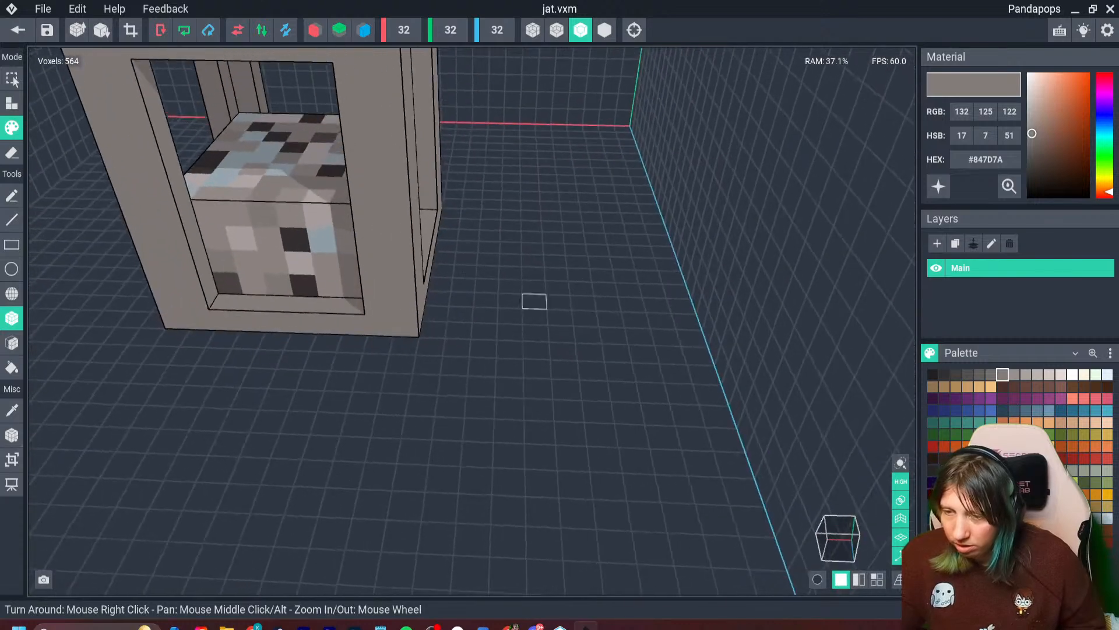
- Try gold #91743C and brown #6F4A20 on an upper side voxel and a top voxel of the filling
{"action": "left_click", "coordinate": [1096, 507]}
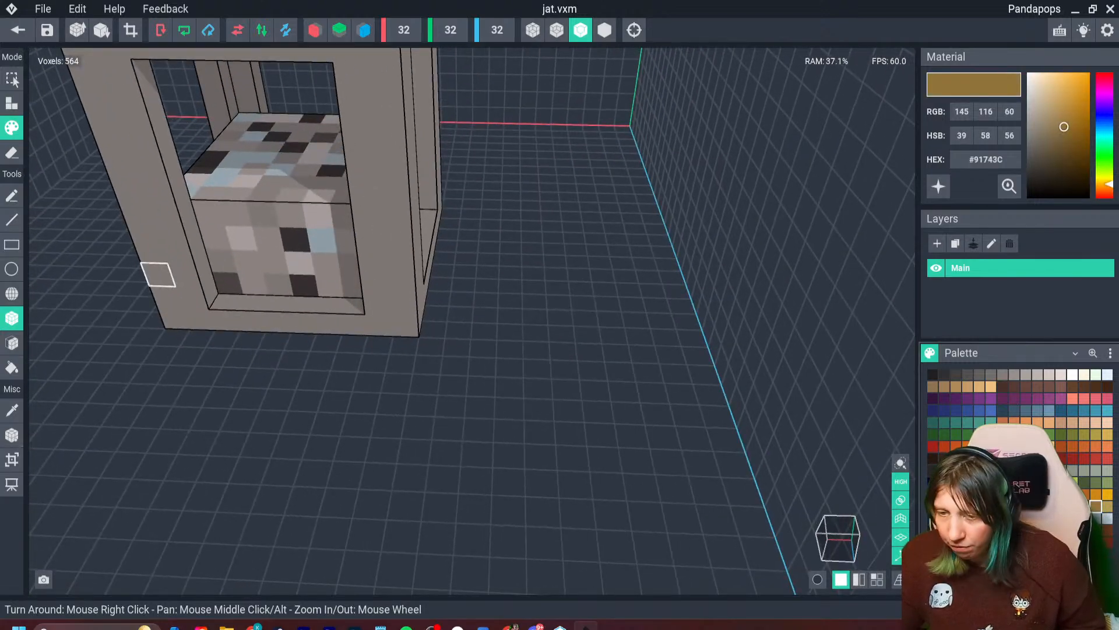
{"action": "left_click", "coordinate": [208, 211]}
{"action": "left_click", "coordinate": [237, 157]}
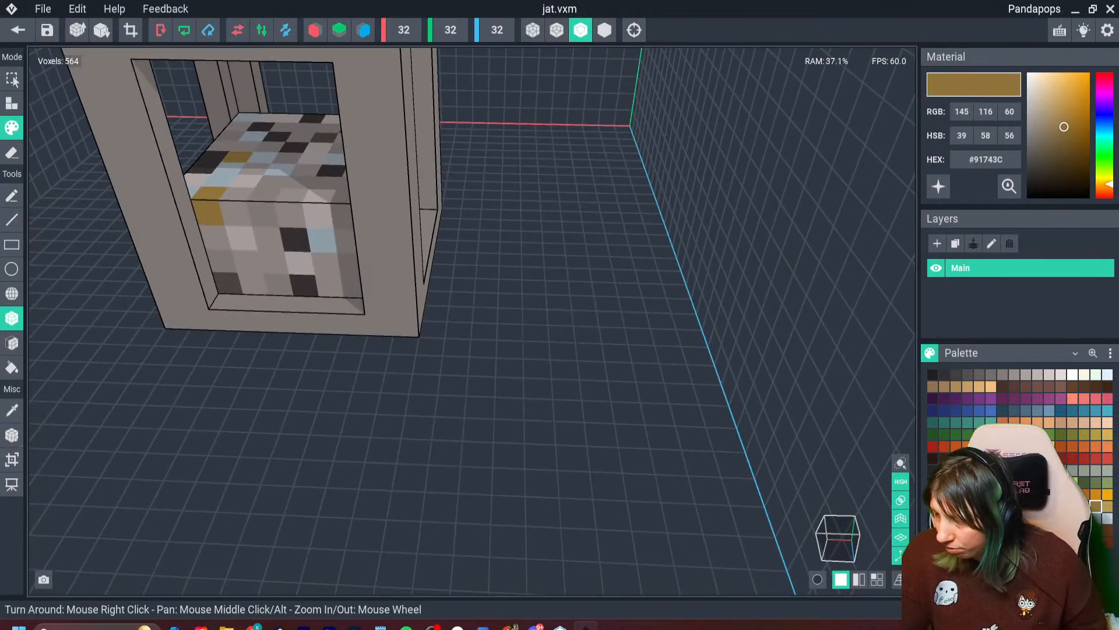
{"action": "left_click", "coordinate": [1084, 506]}
{"action": "left_click", "coordinate": [209, 212]}
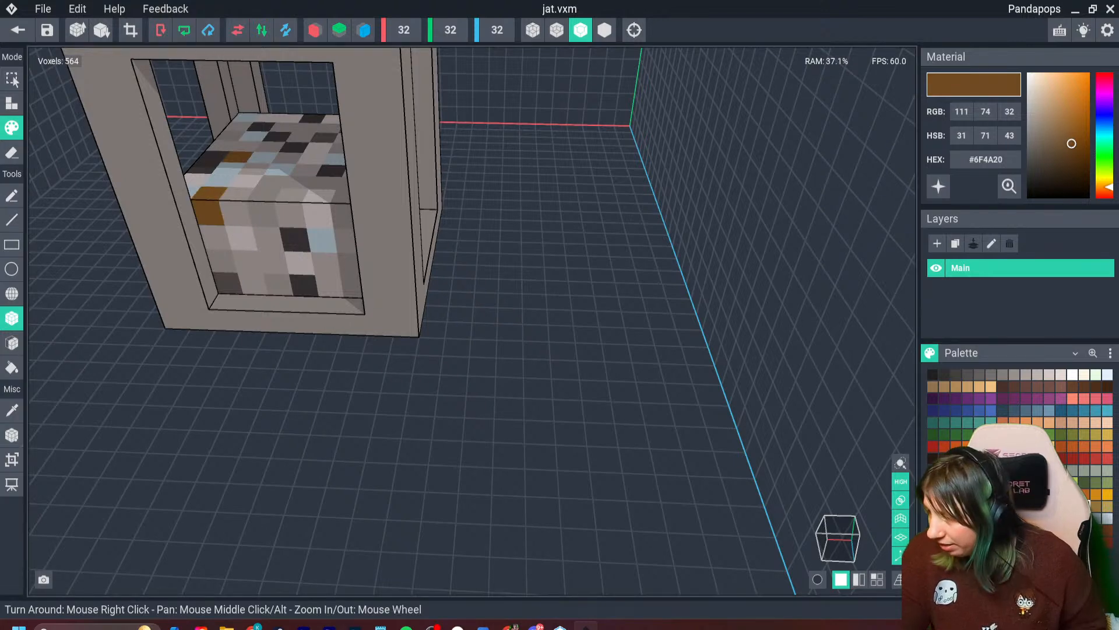
- Repaint the two test-coloured voxels dark brown #392119 and add brown accents on this side and the next one
{"action": "left_click", "coordinate": [1073, 506]}
{"action": "left_click", "coordinate": [209, 212]}
{"action": "left_click", "coordinate": [238, 156]}
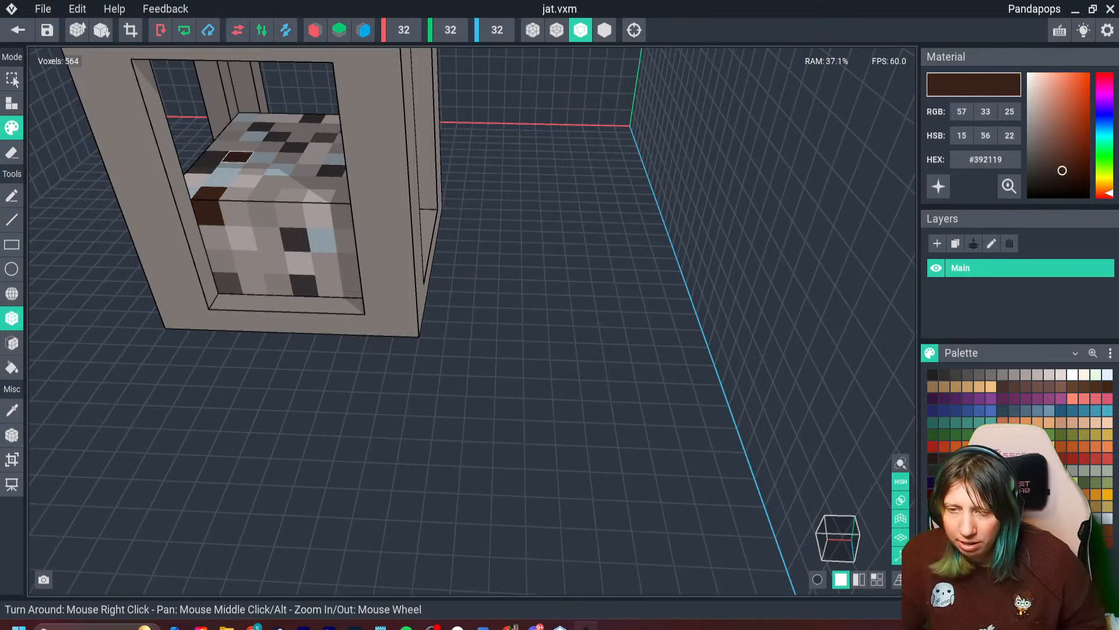
{"action": "right_click_drag", "start_coordinate": [328, 224], "coordinate": [374, 219]}
{"action": "left_click", "coordinate": [309, 257]}
{"action": "mouse_move", "coordinate": [342, 281]}
{"action": "right_mouse_down"}
{"action": "mouse_move", "coordinate": [378, 218]}
{"action": "mouse_move", "coordinate": [451, 326]}
{"action": "right_mouse_up"}
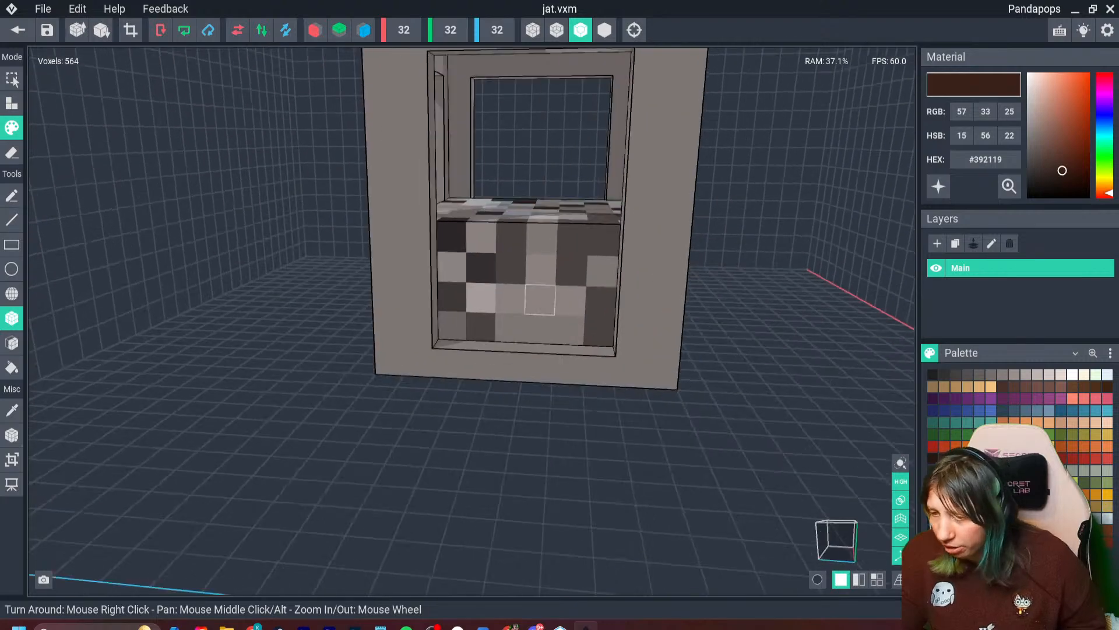
{"action": "left_click", "coordinate": [540, 300]}
- Paint #392119 brown over the remaining pale blue voxels on the side with the dark lower band
{"action": "mouse_move", "coordinate": [540, 300]}
{"action": "right_mouse_down"}
{"action": "mouse_move", "coordinate": [379, 217]}
{"action": "mouse_move", "coordinate": [584, 390]}
{"action": "right_mouse_up"}
{"action": "scroll", "coordinate": [585, 390], "scroll_direction": "up", "scroll_amount": 3}
{"action": "left_click", "coordinate": [438, 452]}
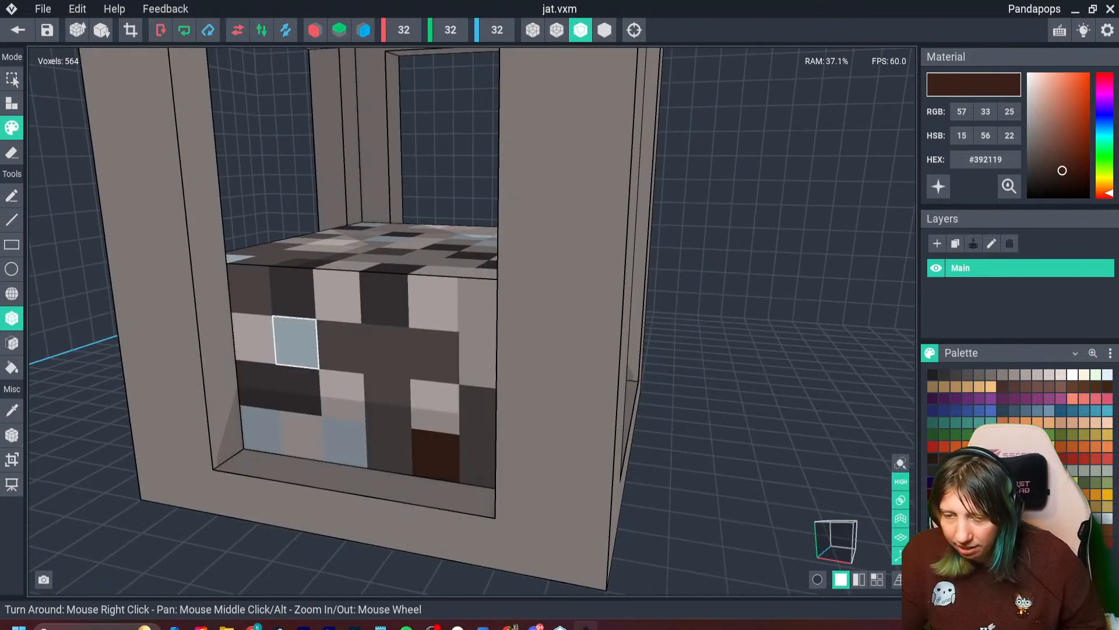
{"action": "left_click", "coordinate": [295, 337]}
{"action": "left_click", "coordinate": [261, 431]}
{"action": "mouse_move", "coordinate": [344, 442]}
{"action": "right_mouse_down"}
{"action": "mouse_move", "coordinate": [378, 217]}
{"action": "mouse_move", "coordinate": [402, 406]}
{"action": "right_mouse_up"}
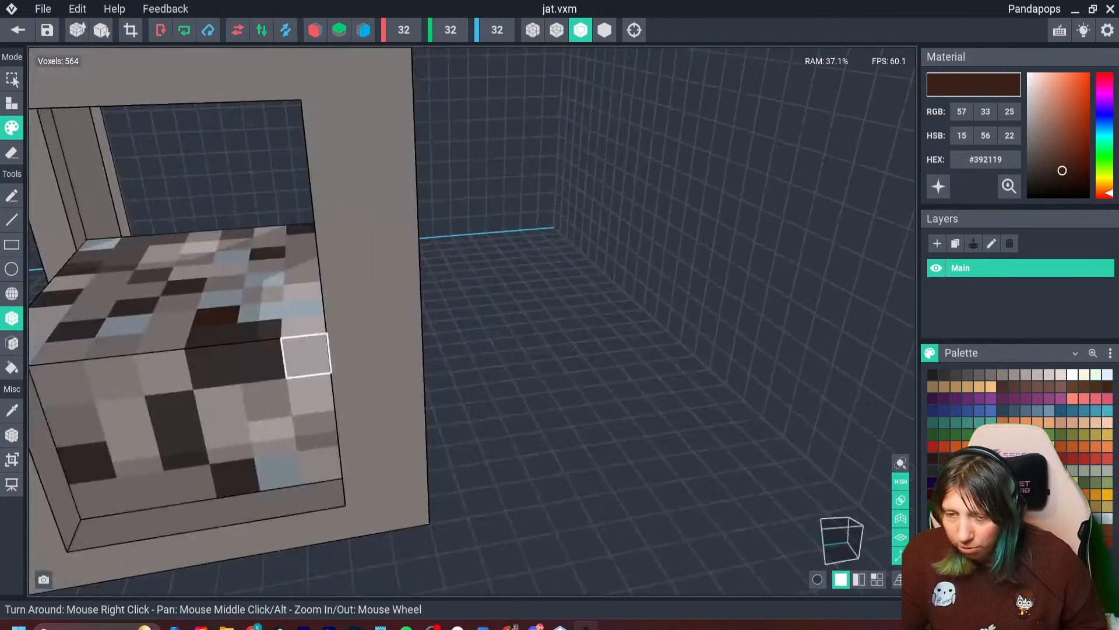
- Add #392119 brown accents to the filling's top and the bottom row of the adjoining side
{"action": "left_click", "coordinate": [304, 308]}
{"action": "left_click", "coordinate": [278, 471]}
{"action": "left_click", "coordinate": [231, 257]}
{"action": "left_click", "coordinate": [125, 326]}
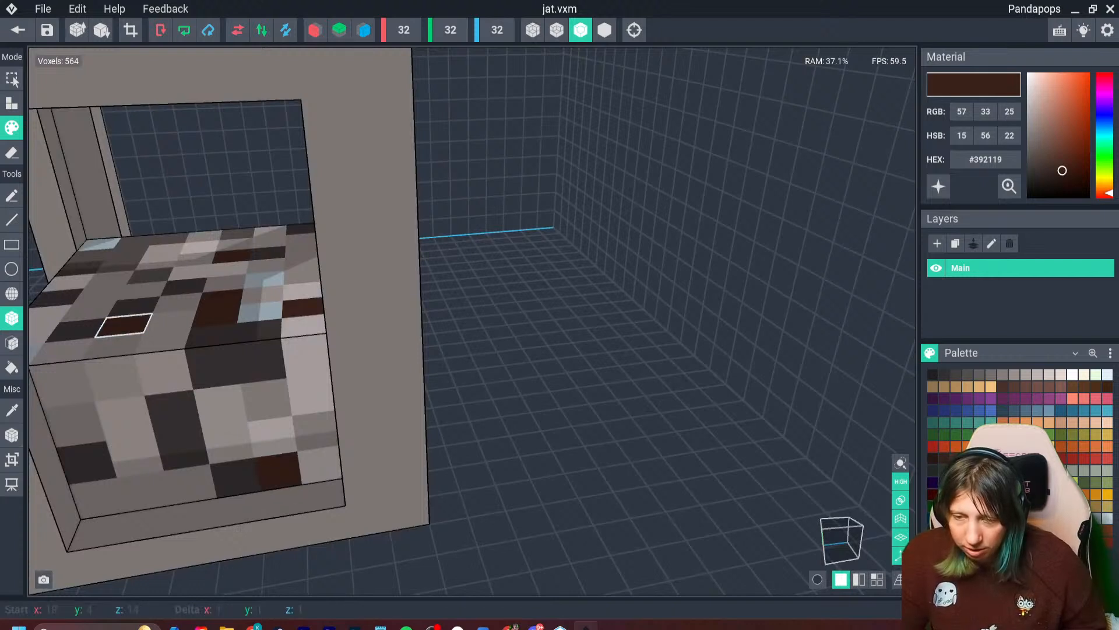
{"action": "left_click", "coordinate": [260, 312]}
- Sample #847D7A to cover a pale blue voxel on the top, and recolour a side voxel with another sampled filling colour
{"action": "scroll", "coordinate": [325, 457], "scroll_direction": "down", "scroll_amount": 3}
{"action": "key", "text": "i"}
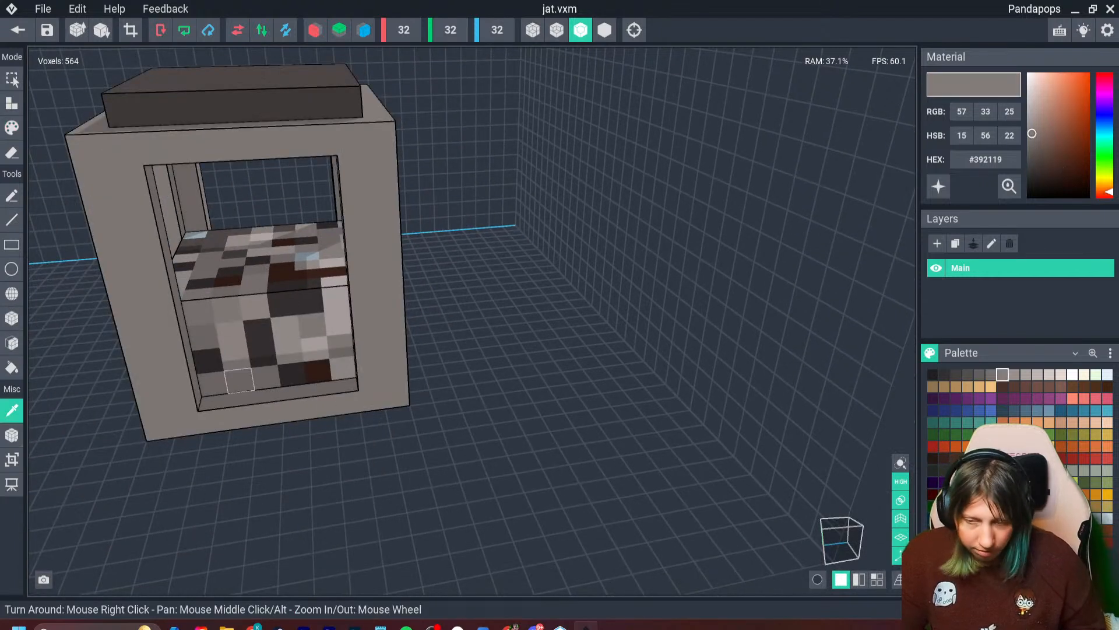
{"action": "left_click", "coordinate": [240, 380]}
{"action": "left_click", "coordinate": [306, 258]}
{"action": "key", "text": "i"}
{"action": "left_click", "coordinate": [283, 303]}
{"action": "left_click", "coordinate": [199, 310]}
- Sample #ADA4A3 and lighten a voxel beside the brown one on the next side, and pick up the #847D7A grey
{"action": "mouse_move", "coordinate": [235, 357]}
{"action": "right_mouse_down"}
{"action": "mouse_move", "coordinate": [377, 217]}
{"action": "mouse_move", "coordinate": [406, 221]}
{"action": "right_mouse_up"}
{"action": "key", "text": "i"}
{"action": "left_click", "coordinate": [497, 332]}
{"action": "left_click", "coordinate": [444, 308]}
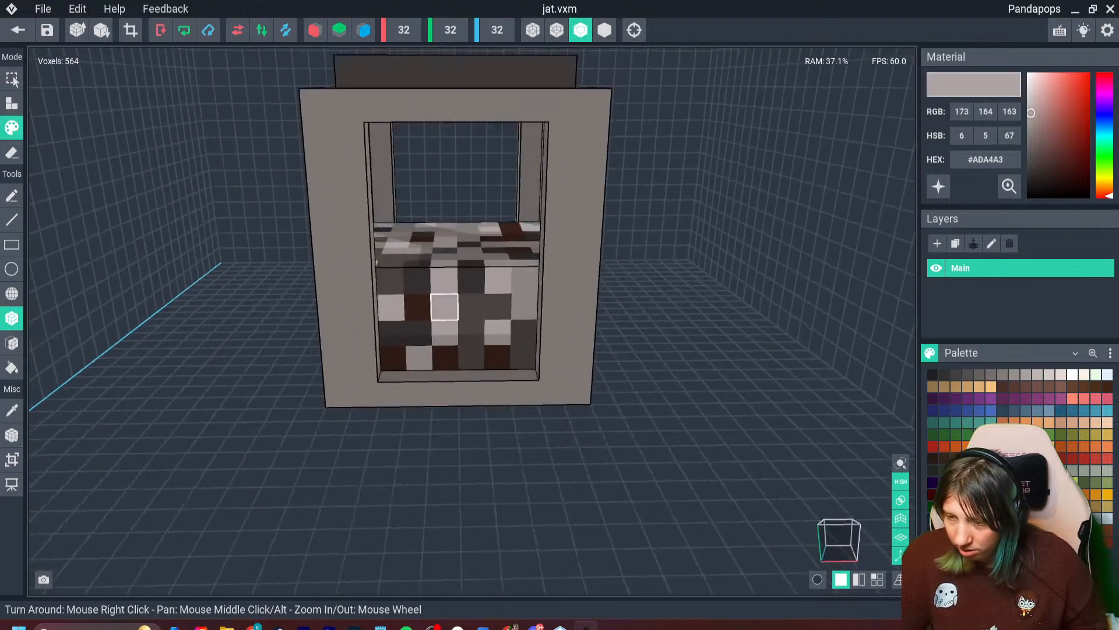
{"action": "right_click_drag", "start_coordinate": [390, 280], "coordinate": [333, 285]}
{"action": "key", "text": "i"}
{"action": "left_click", "coordinate": [488, 293]}
{"action": "right_click_drag", "start_coordinate": [335, 344], "coordinate": [227, 267]}
{"action": "scroll", "coordinate": [415, 328], "scroll_direction": "up", "scroll_amount": 4}
{"action": "scroll", "coordinate": [302, 382], "scroll_direction": "down", "scroll_amount": 4}
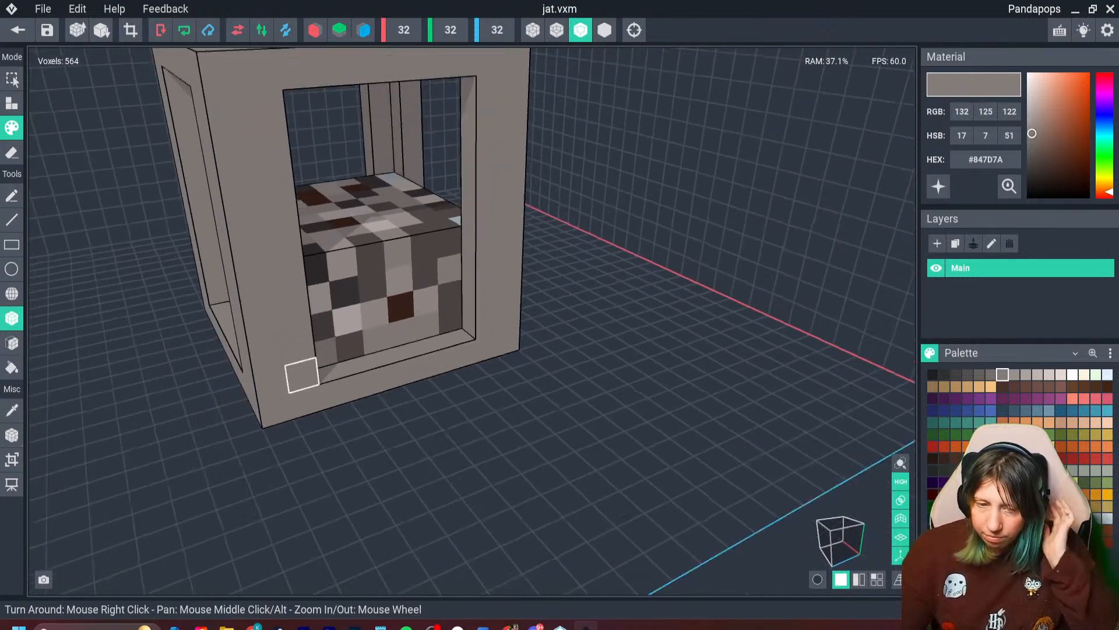
{"action": "right_click_drag", "start_coordinate": [295, 387], "coordinate": [215, 270]}
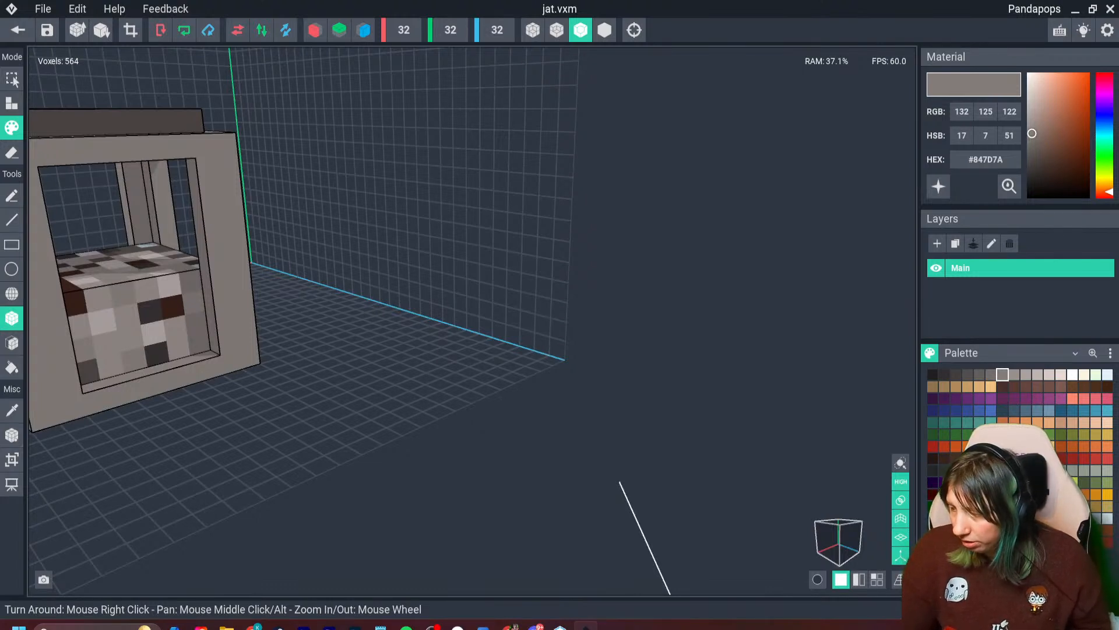
- Choose the pale blue #D2DAED colour and crop the canvas to the jar's 10 × 12 × 10 extent
{"action": "left_click", "coordinate": [1108, 519]}
{"action": "left_click", "coordinate": [932, 530]}
{"action": "right_click_drag", "start_coordinate": [229, 267], "coordinate": [228, 267]}
{"action": "left_click", "coordinate": [130, 30]}
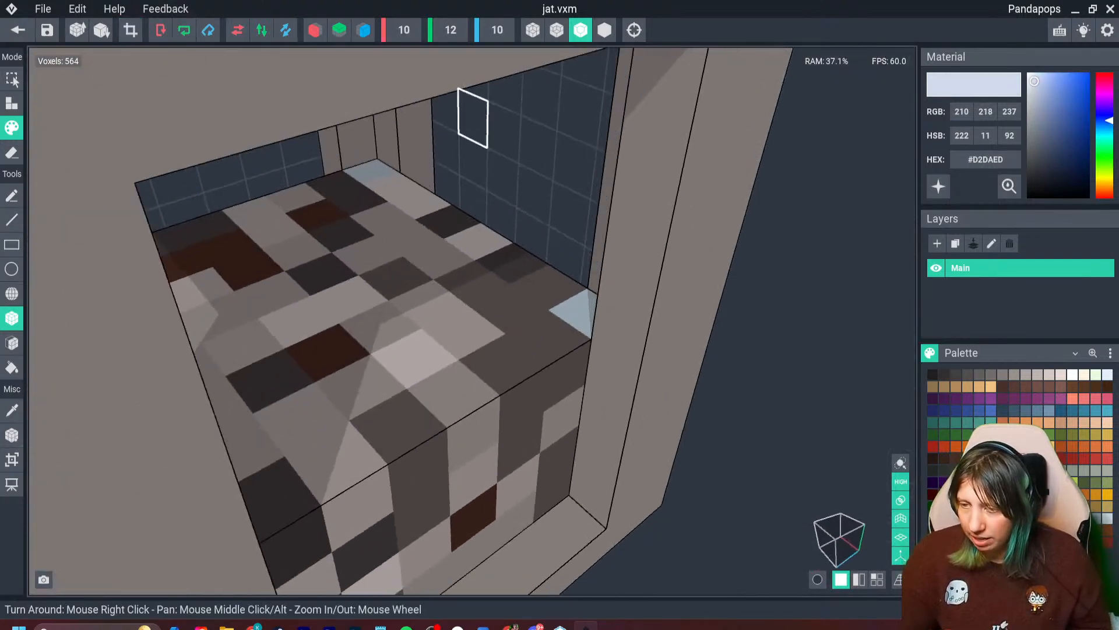
- Attach three #D2DAED voxels in a diagonal across one window opening as a glass glint
{"action": "left_click", "coordinate": [11, 104]}
{"action": "left_click", "coordinate": [473, 124]}
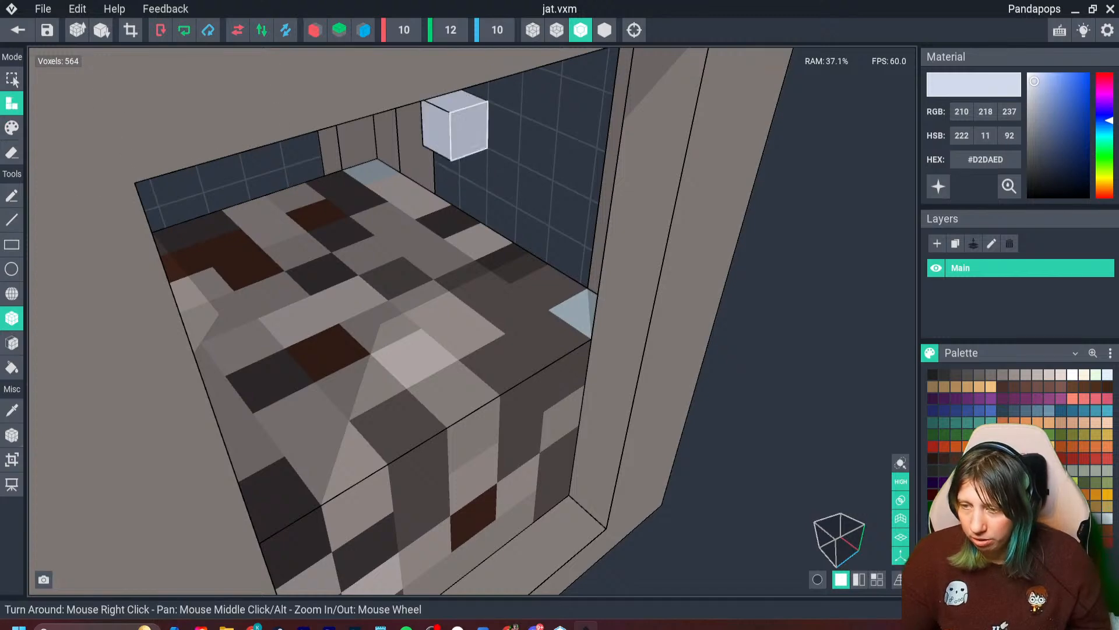
{"action": "left_click", "coordinate": [502, 183]}
{"action": "left_click", "coordinate": [519, 226]}
{"action": "right_click_drag", "start_coordinate": [415, 279], "coordinate": [415, 280]}
{"action": "scroll", "coordinate": [598, 150], "scroll_direction": "down", "scroll_amount": 1}
{"action": "middle_click_drag", "start_coordinate": [598, 150], "coordinate": [548, 223]}
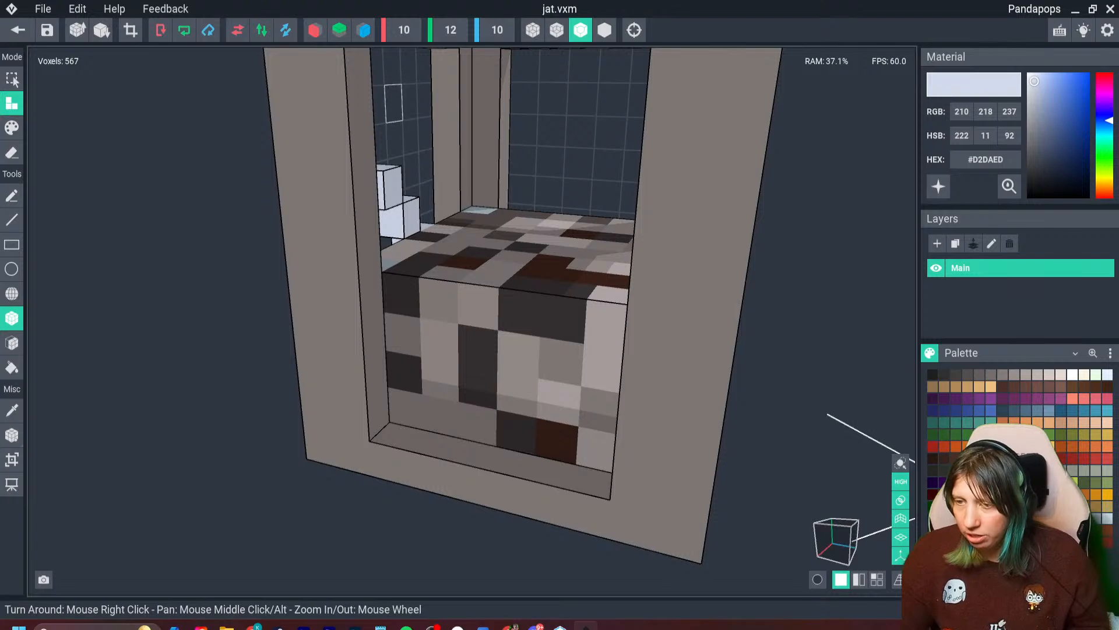
- Add further diagonal #D2DAED glint voxels in the neighbouring window openings of the jar
{"action": "left_click", "coordinate": [411, 103]}
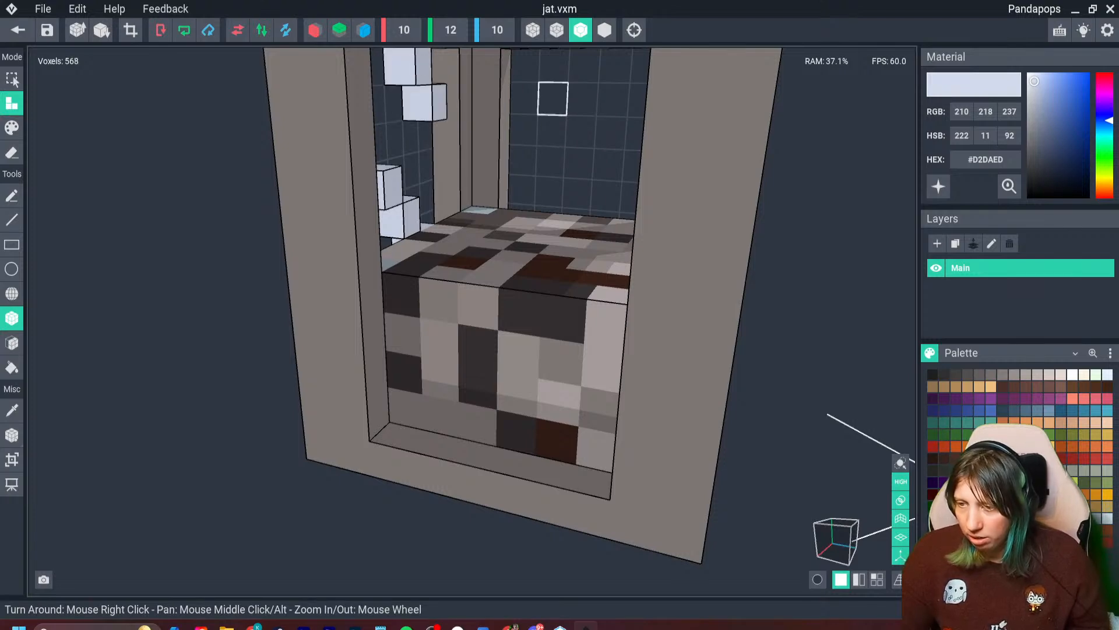
{"action": "left_click", "coordinate": [548, 101]}
{"action": "right_click_drag", "start_coordinate": [379, 353], "coordinate": [380, 354]}
{"action": "middle_click_drag", "start_coordinate": [380, 354], "coordinate": [469, 328]}
{"action": "left_click", "coordinate": [307, 208]}
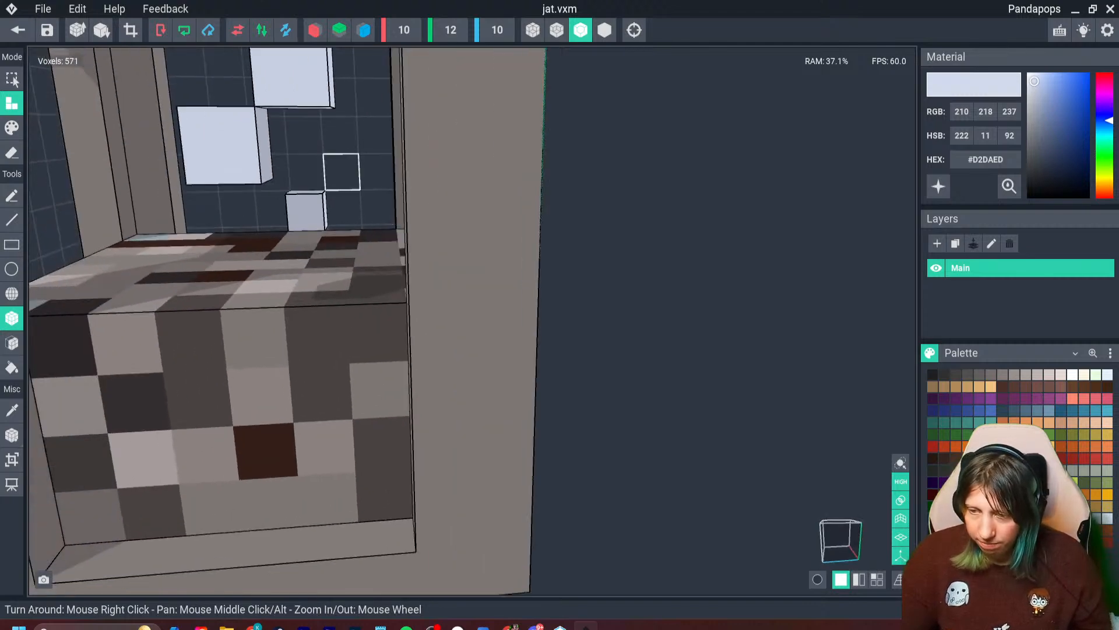
{"action": "left_click", "coordinate": [342, 173]}
{"action": "left_click", "coordinate": [375, 137]}
{"action": "scroll", "coordinate": [373, 140], "scroll_direction": "down", "scroll_amount": 3}
- Complete the diagonal #D2DAED glass glints in the jar's remaining window openings
{"action": "right_click_drag", "start_coordinate": [265, 242], "coordinate": [266, 241]}
{"action": "right_click_drag", "start_coordinate": [266, 242], "coordinate": [453, 247]}
{"action": "left_click", "coordinate": [494, 223]}
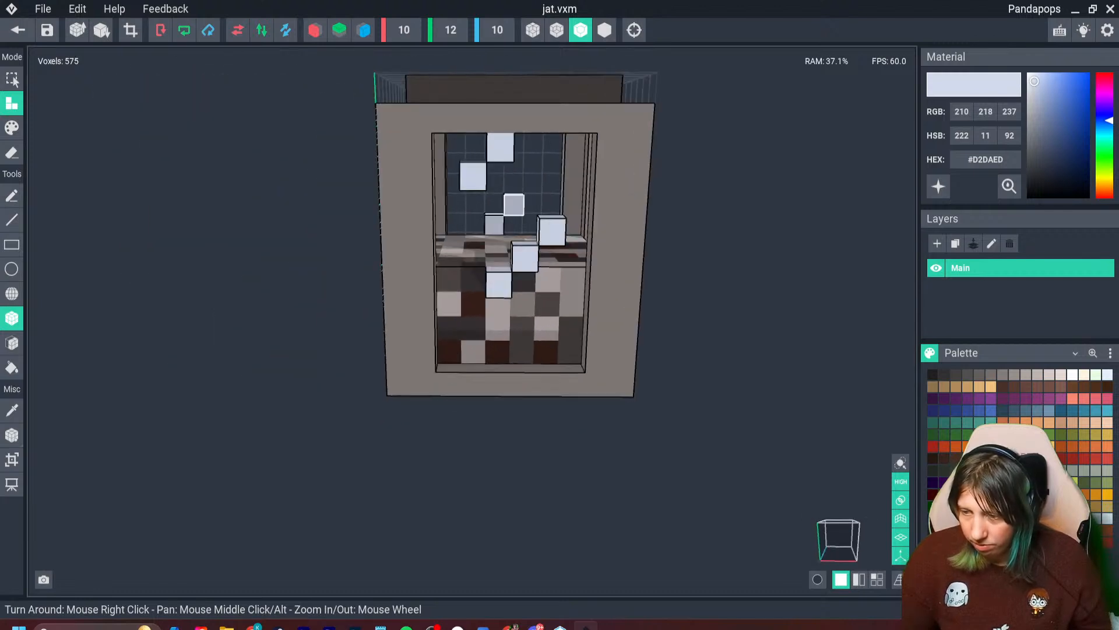
{"action": "scroll", "coordinate": [494, 182], "scroll_direction": "up", "scroll_amount": 4}
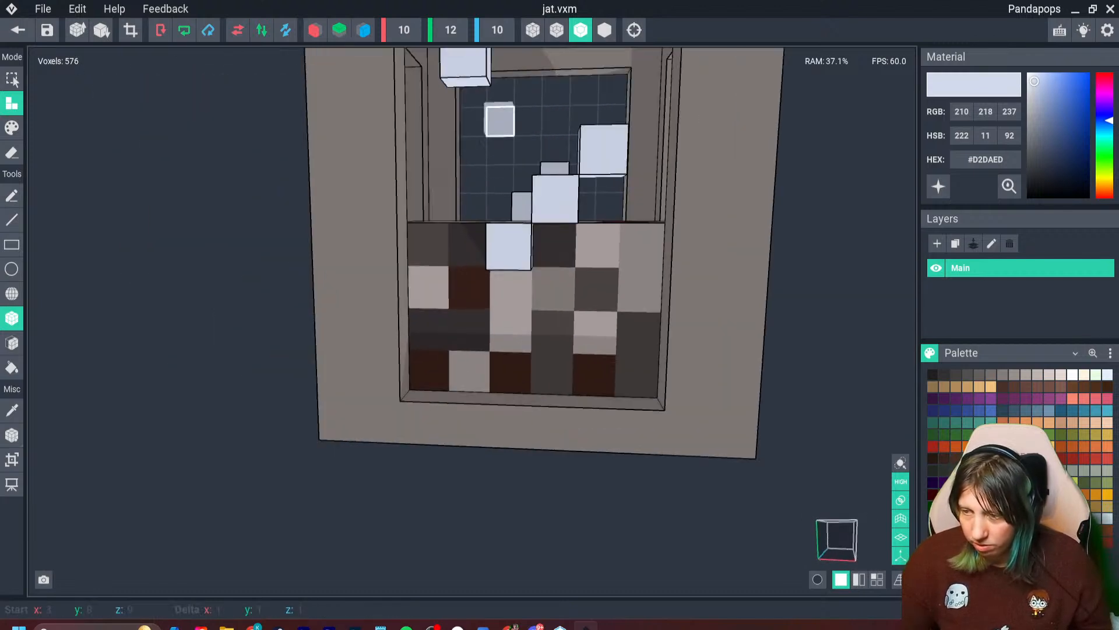
{"action": "left_click", "coordinate": [498, 118]}
{"action": "left_click", "coordinate": [527, 87]}
{"action": "right_click_drag", "start_coordinate": [527, 88], "coordinate": [483, 161]}
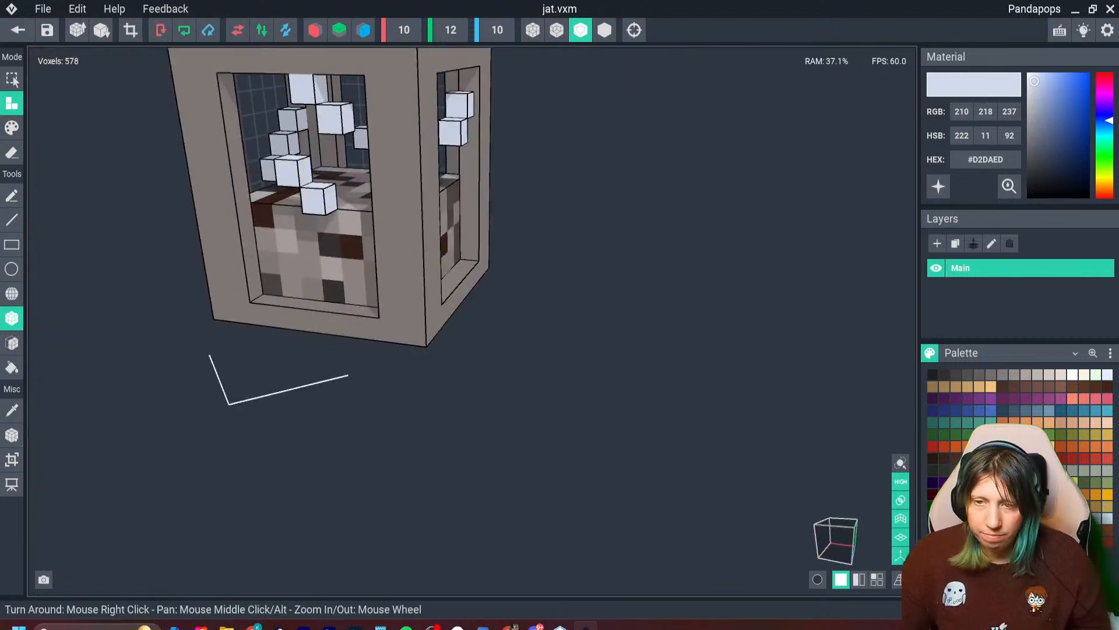
- Save the jar, return to the workbench scene and create a node named jar under the work bench node
{"action": "left_click", "coordinate": [18, 30]}
{"action": "left_click", "coordinate": [437, 230]}
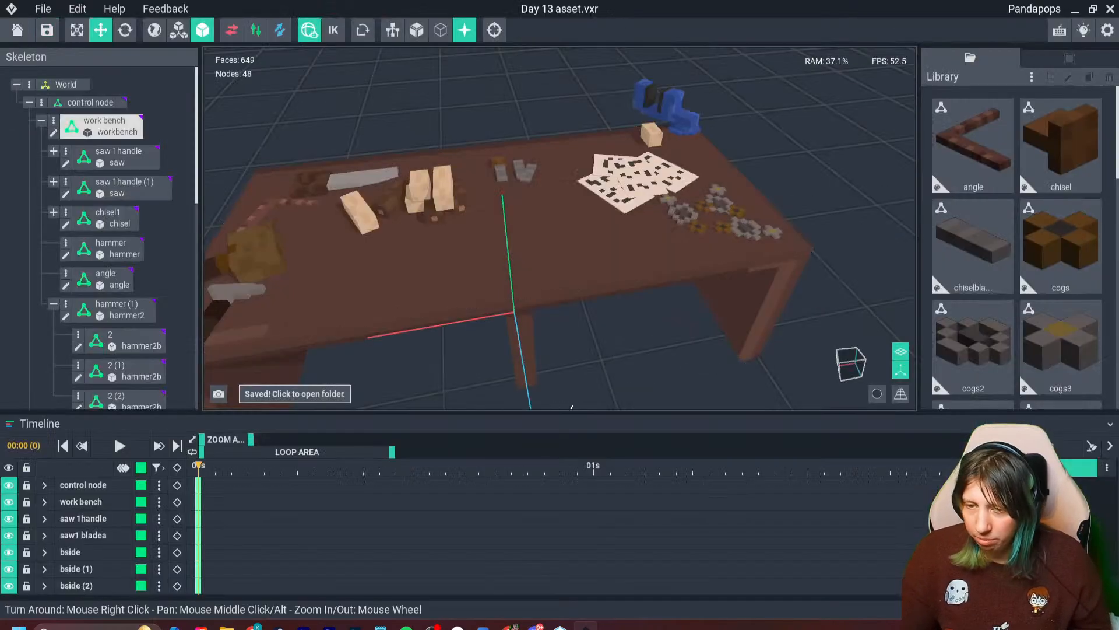
{"action": "left_click", "coordinate": [54, 121]}
{"action": "left_click", "coordinate": [81, 130]}
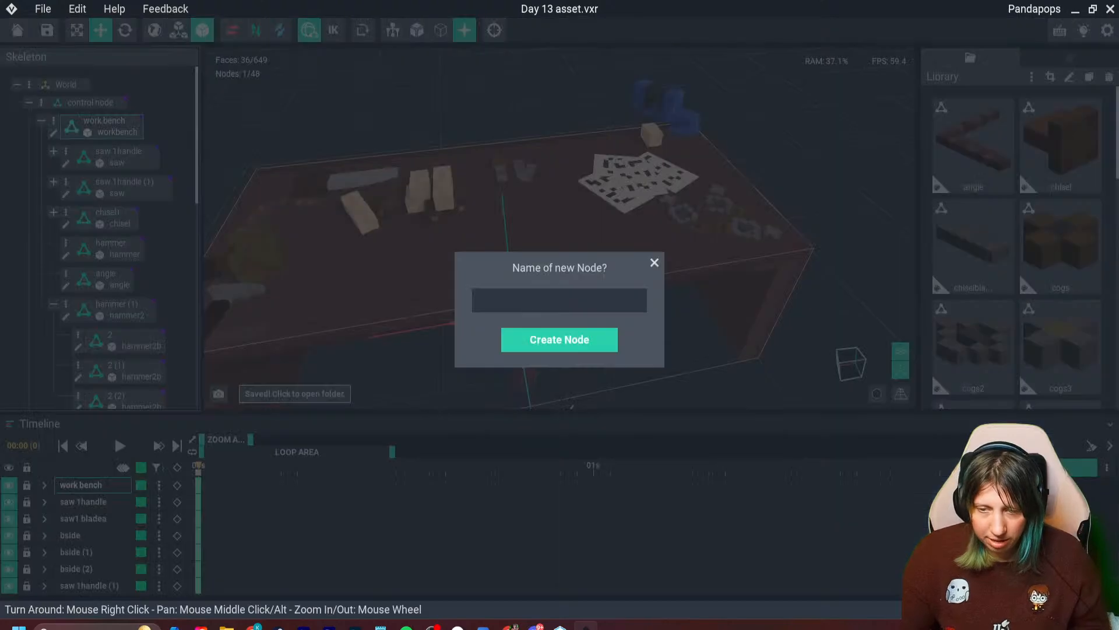
{"action": "type", "text": "jar"}
{"action": "key", "text": "Return"}
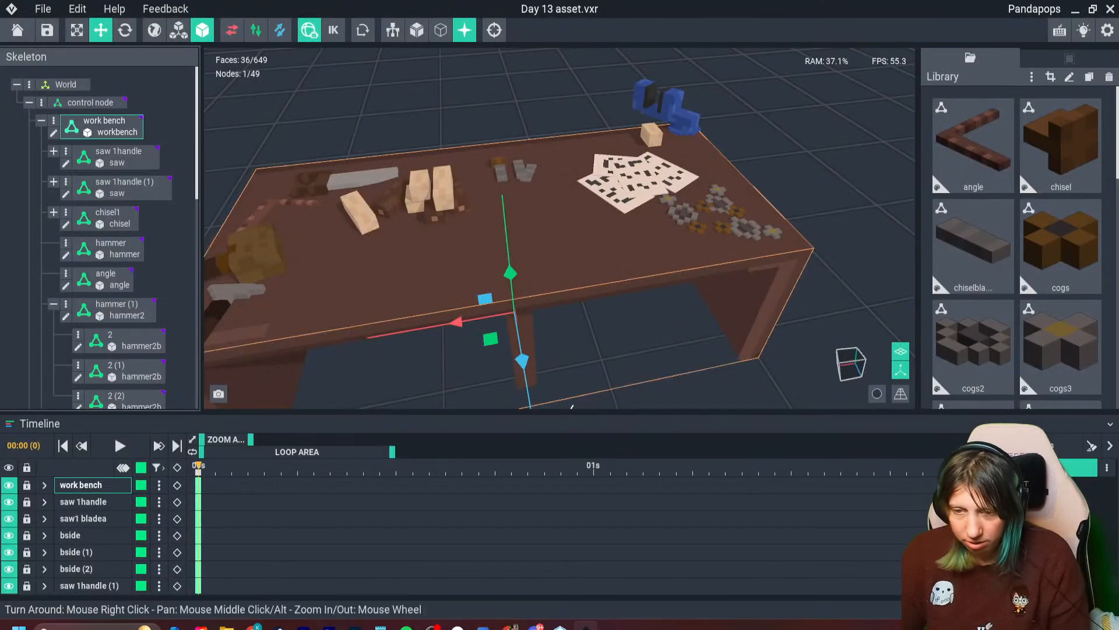
- Attach the jat model from the library to the jar node under the work bench
{"action": "left_click", "coordinate": [263, 116]}
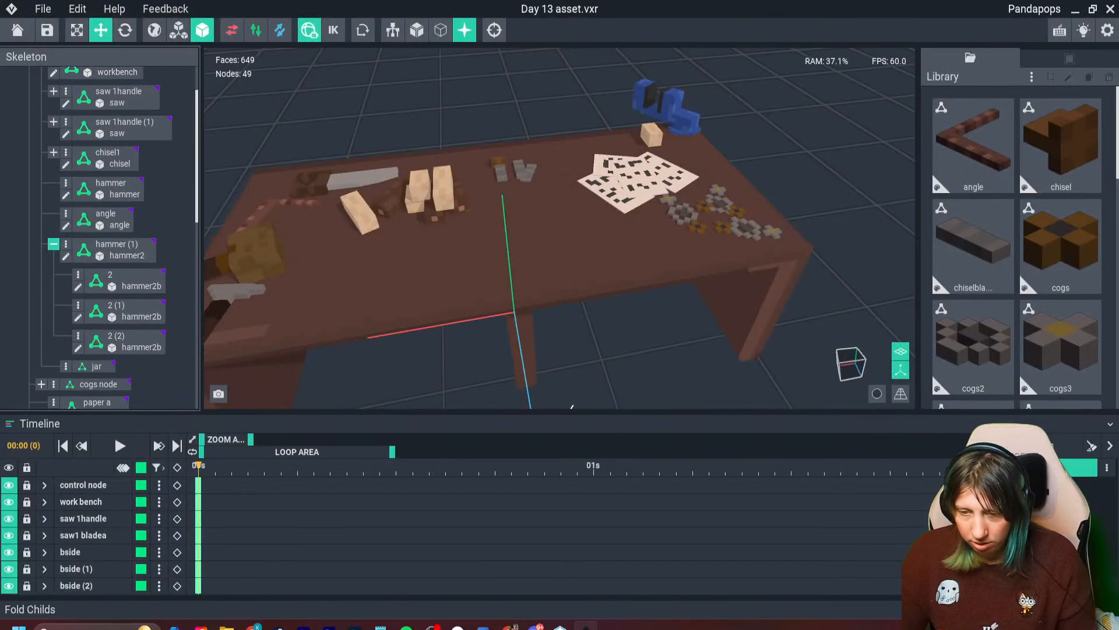
{"action": "left_click", "coordinate": [54, 244]}
{"action": "scroll", "coordinate": [974, 292], "scroll_direction": "down", "scroll_amount": 8}
{"action": "scroll", "coordinate": [974, 256], "scroll_direction": "up", "scroll_amount": 3}
{"action": "left_click_drag", "start_coordinate": [1061, 198], "coordinate": [96, 279]}
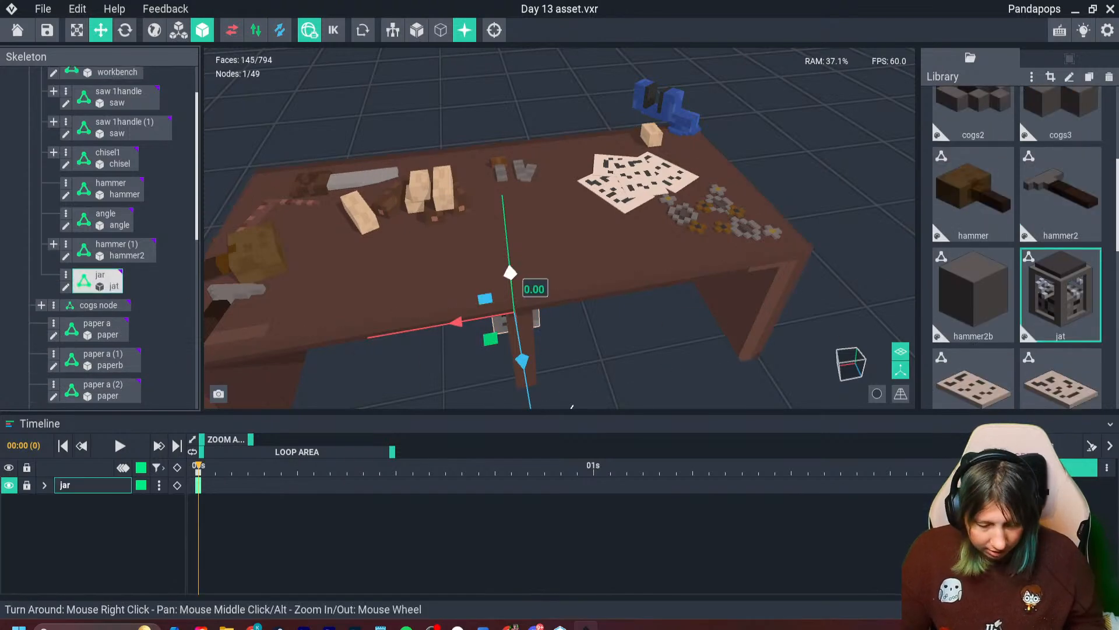
- Raise the jar onto the workbench top and slide it to the back edge beside the scattered papers
{"action": "left_click_drag", "start_coordinate": [511, 272], "coordinate": [498, 154]}
{"action": "right_click_drag", "start_coordinate": [525, 201], "coordinate": [498, 140]}
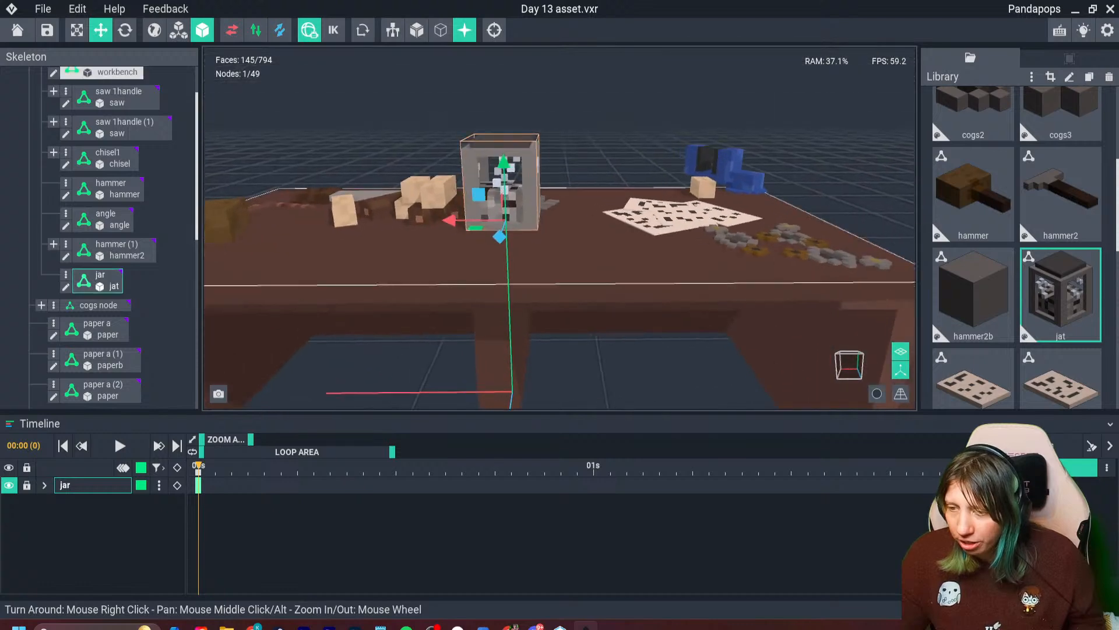
{"action": "right_click_drag", "start_coordinate": [501, 186], "coordinate": [517, 247]}
{"action": "left_click_drag", "start_coordinate": [424, 222], "coordinate": [532, 214]}
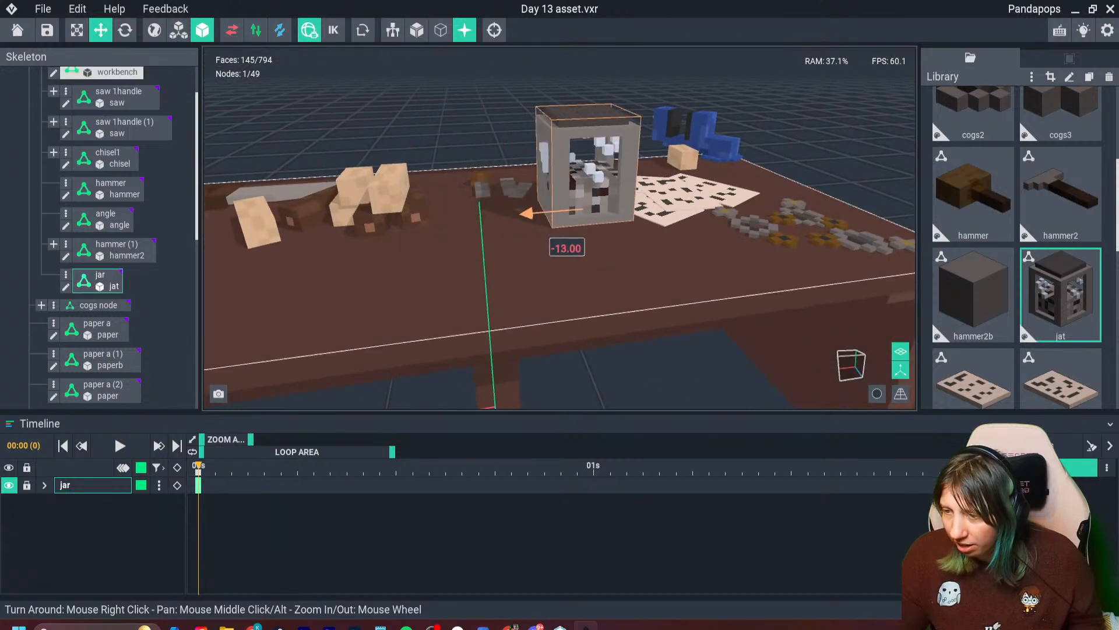
{"action": "left_click_drag", "start_coordinate": [597, 229], "coordinate": [567, 187]}
{"action": "mouse_move", "coordinate": [568, 192]}
{"action": "right_mouse_down"}
{"action": "mouse_move", "coordinate": [781, 190]}
{"action": "mouse_move", "coordinate": [687, 198]}
{"action": "right_mouse_up"}
- Open the jar model for editing and erase several glint voxels from its window openings
{"action": "left_click", "coordinate": [65, 286]}
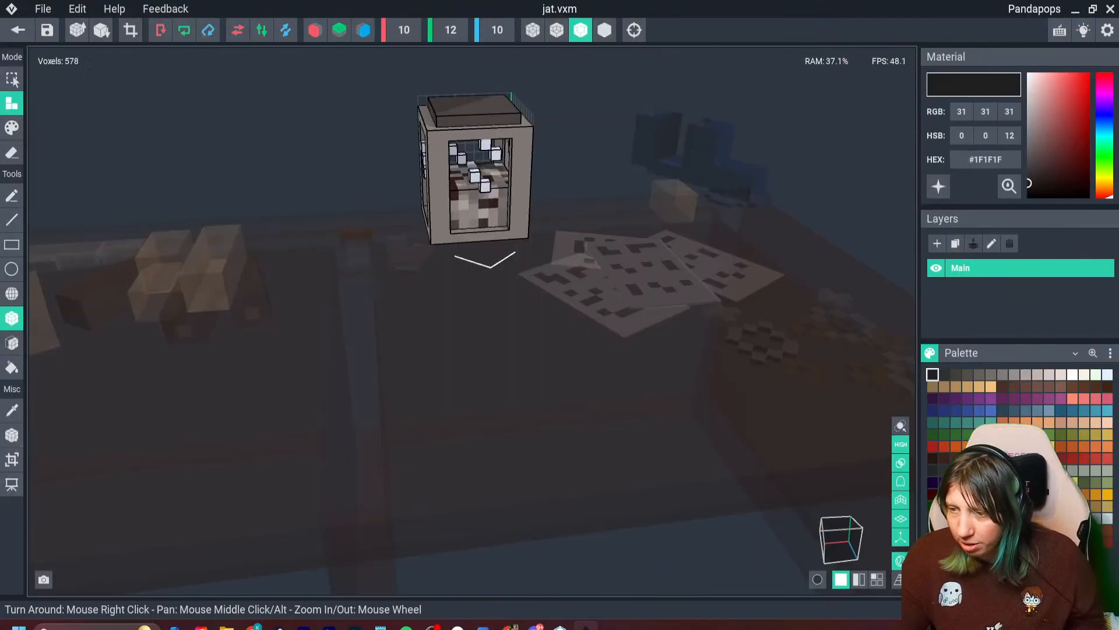
{"action": "scroll", "coordinate": [497, 188], "scroll_direction": "up", "scroll_amount": 3}
{"action": "left_click", "coordinate": [11, 153]}
{"action": "left_click_drag", "start_coordinate": [452, 81], "coordinate": [472, 103]}
{"action": "right_click_drag", "start_coordinate": [453, 178], "coordinate": [455, 106]}
{"action": "left_click_drag", "start_coordinate": [477, 94], "coordinate": [531, 133]}
{"action": "right_click_drag", "start_coordinate": [534, 134], "coordinate": [556, 151]}
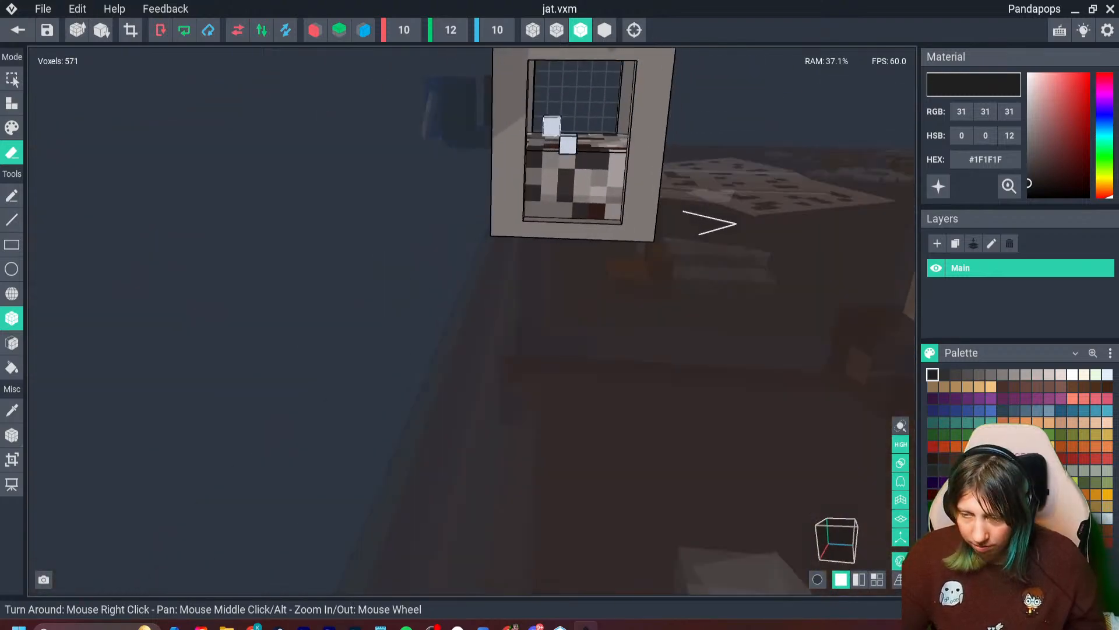
- Sample #D2DAED, add two diagonal pairs of glint voxels in the jar's window opening, and save the model back to the scene
{"action": "key", "text": "i"}
{"action": "left_click", "coordinate": [569, 146]}
{"action": "mouse_move", "coordinate": [571, 149]}
{"action": "right_mouse_down"}
{"action": "mouse_move", "coordinate": [534, 135]}
{"action": "mouse_move", "coordinate": [570, 155]}
{"action": "right_mouse_up"}
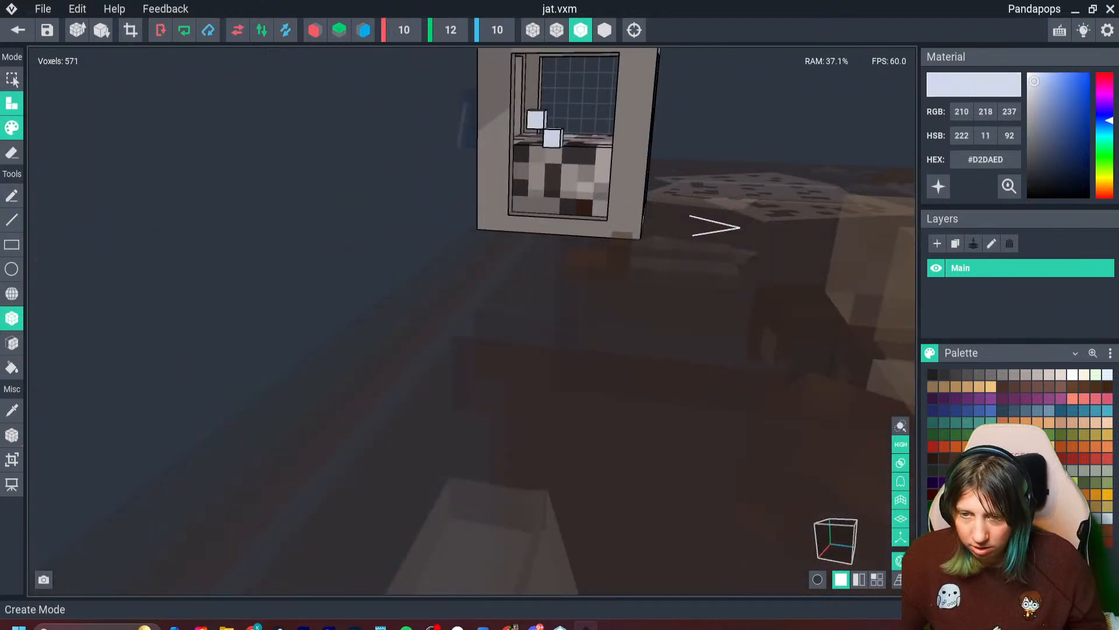
{"action": "left_click", "coordinate": [12, 103]}
{"action": "left_click", "coordinate": [568, 157]}
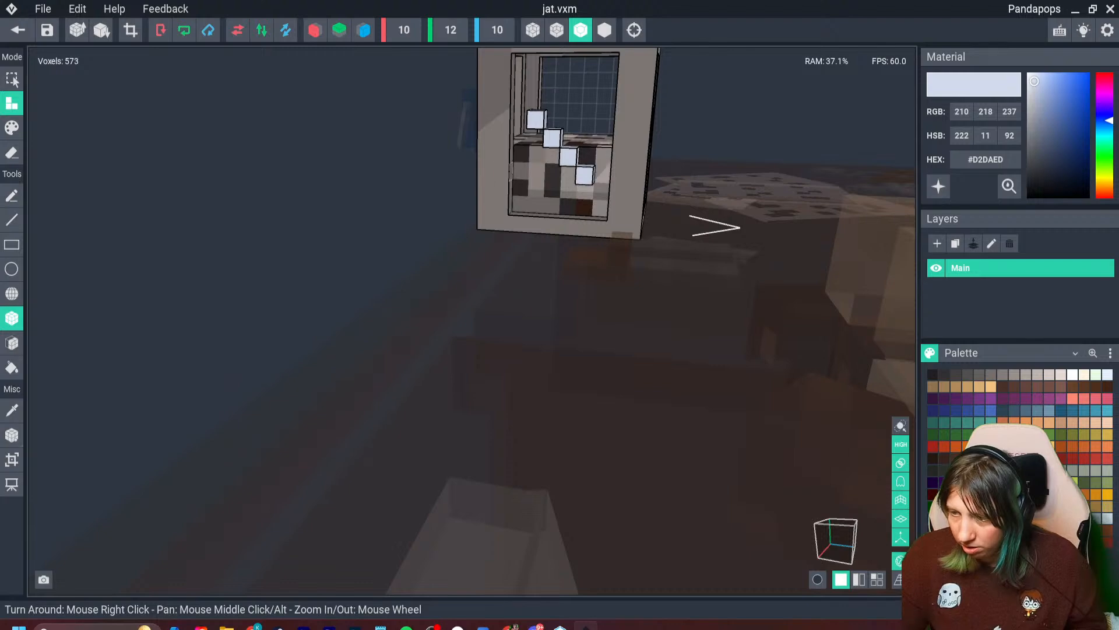
{"action": "left_click", "coordinate": [533, 187]}
{"action": "left_click", "coordinate": [549, 205]}
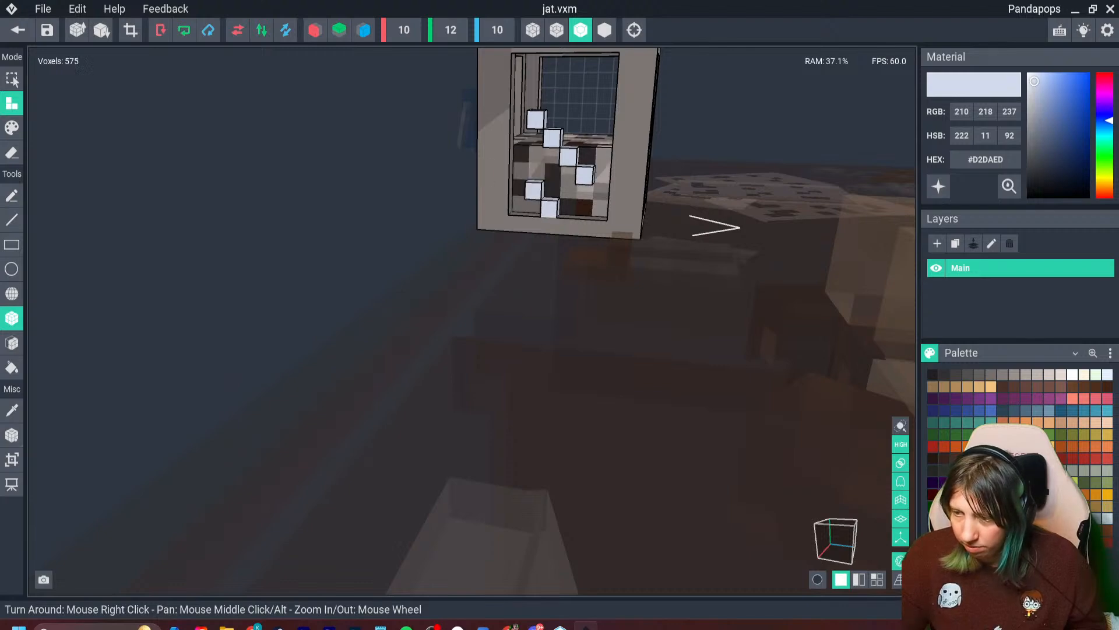
{"action": "left_click", "coordinate": [18, 29]}
{"action": "left_click", "coordinate": [437, 228]}
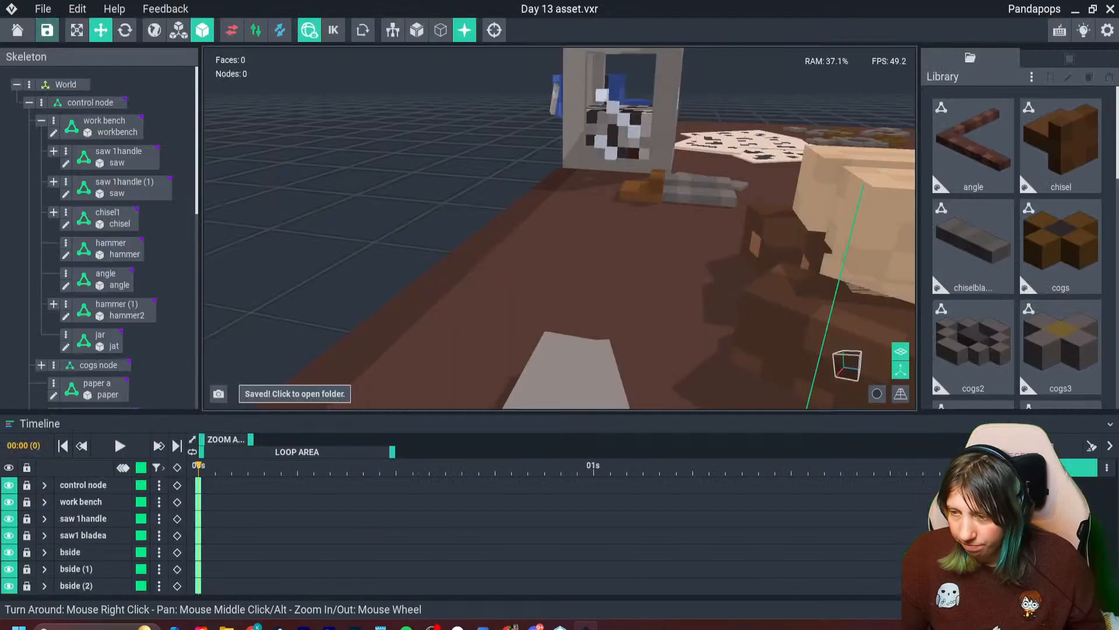
- Rotate the jar about its vertical axis so it sits at an angle on the workbench
{"action": "right_click_drag", "start_coordinate": [801, 119], "coordinate": [539, 186]}
{"action": "left_click", "coordinate": [124, 30]}
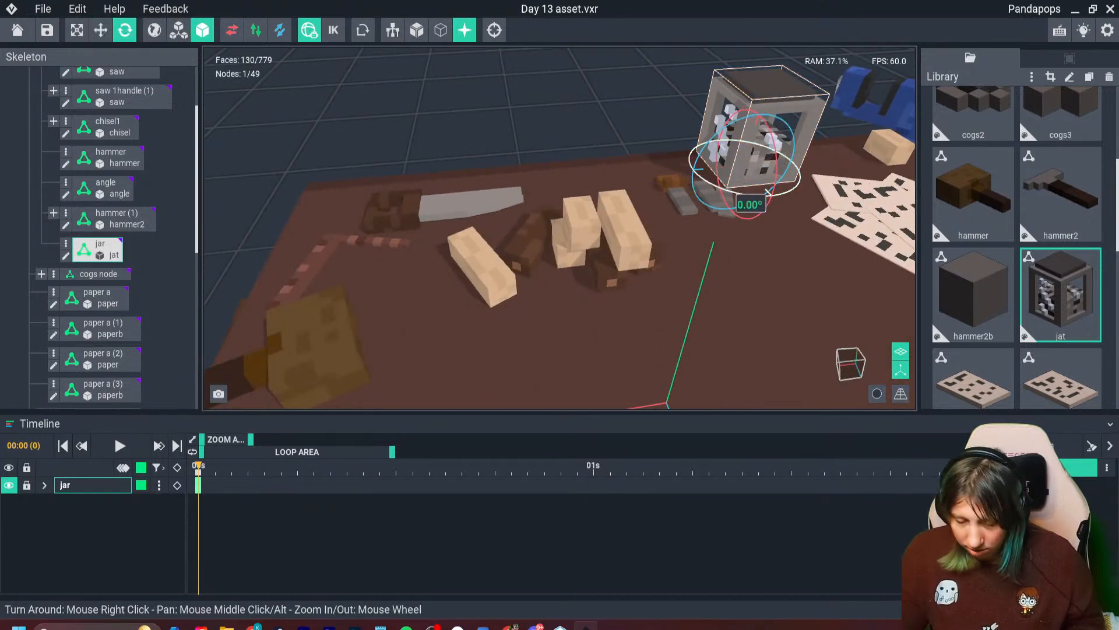
{"action": "left_click_drag", "start_coordinate": [726, 190], "coordinate": [785, 195]}
{"action": "left_click", "coordinate": [646, 185]}
{"action": "right_click_drag", "start_coordinate": [646, 185], "coordinate": [752, 193]}
{"action": "scroll", "coordinate": [752, 193], "scroll_direction": "down", "scroll_amount": 3}
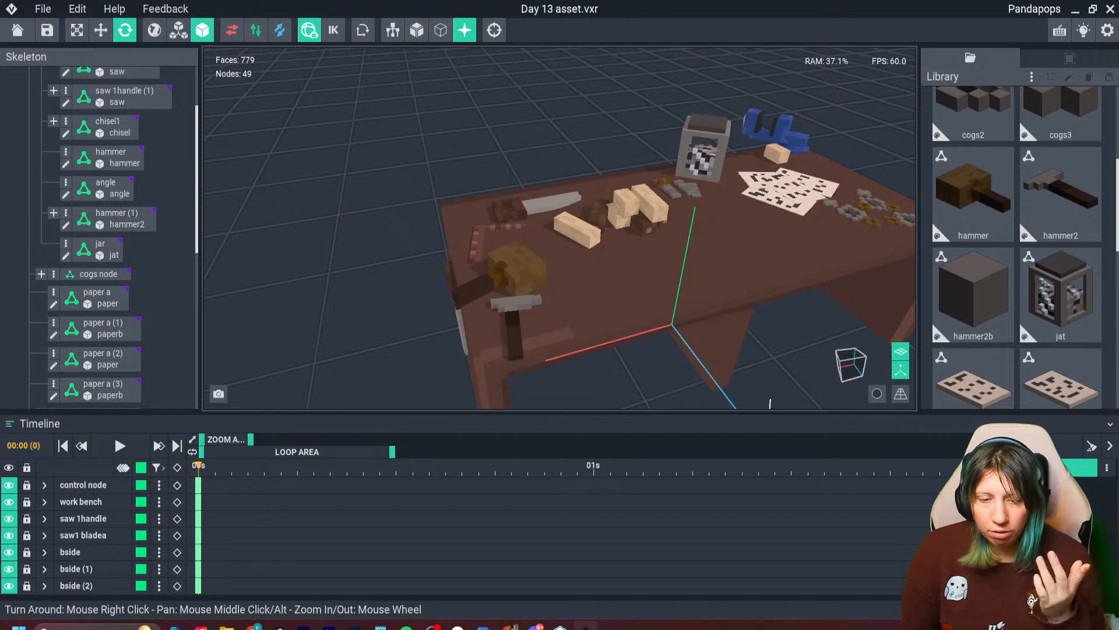
- Clone the angle model in the library under the name ruler
{"action": "scroll", "coordinate": [974, 245], "scroll_direction": "up", "scroll_amount": 3}
{"action": "left_click", "coordinate": [974, 145]}
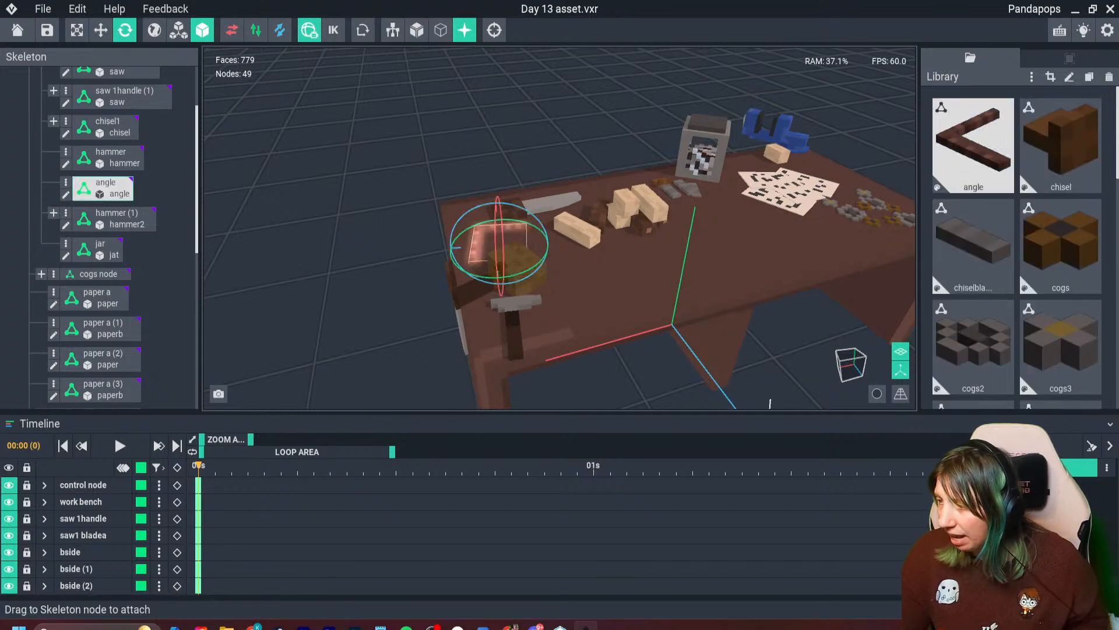
{"action": "key", "text": "ctrl+d"}
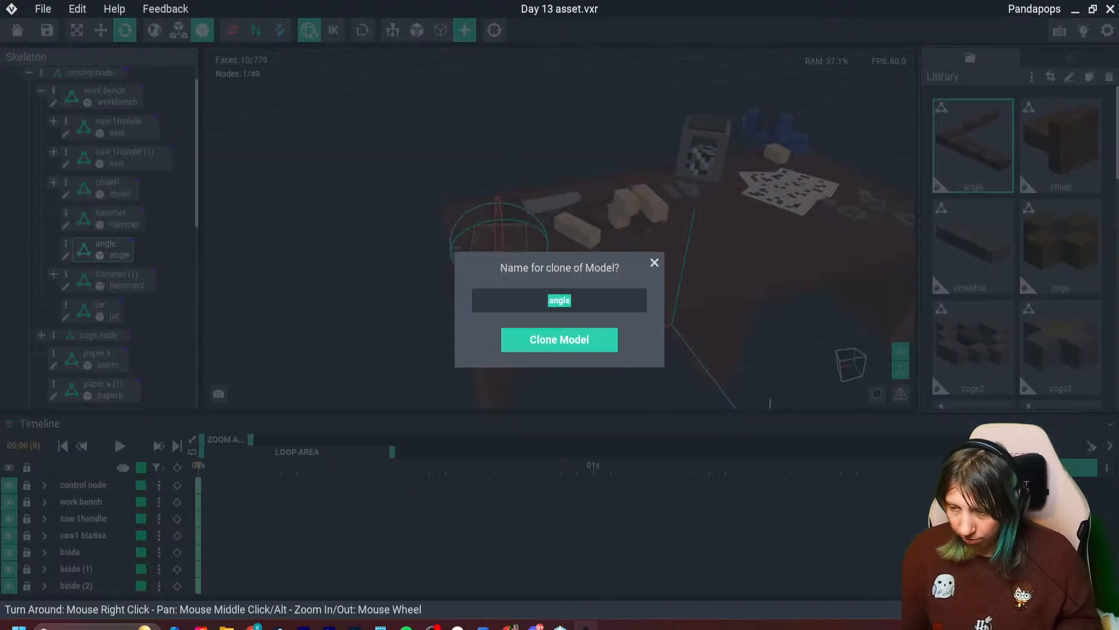
{"action": "type", "text": "ruler"}
{"action": "key", "text": "Return"}
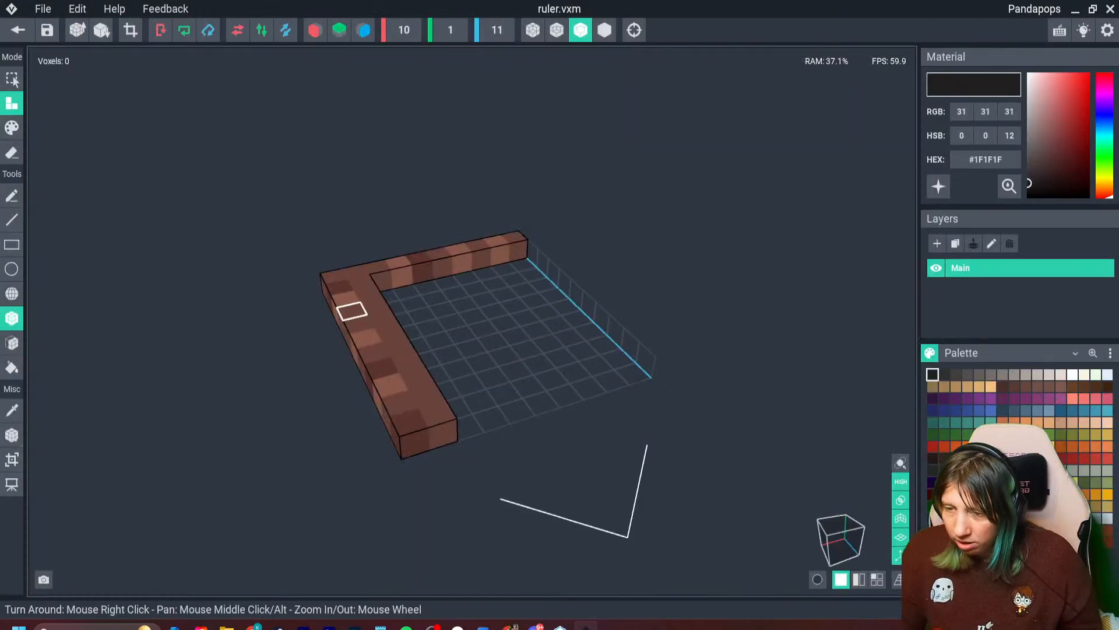
- Open the ruler model and erase the narrower arm of the L shape, keeping the two-voxel-wide bar
{"action": "right_click_drag", "start_coordinate": [352, 311], "coordinate": [318, 338]}
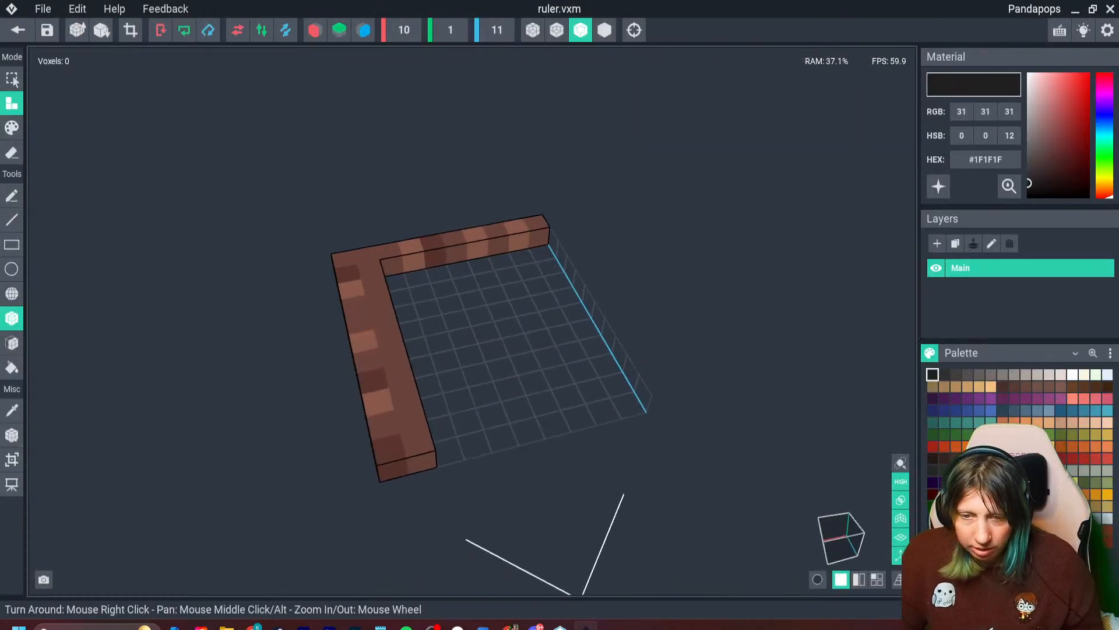
{"action": "key", "text": "e"}
{"action": "left_click_drag", "start_coordinate": [388, 251], "coordinate": [541, 233]}
{"action": "right_click_drag", "start_coordinate": [445, 289], "coordinate": [434, 307]}
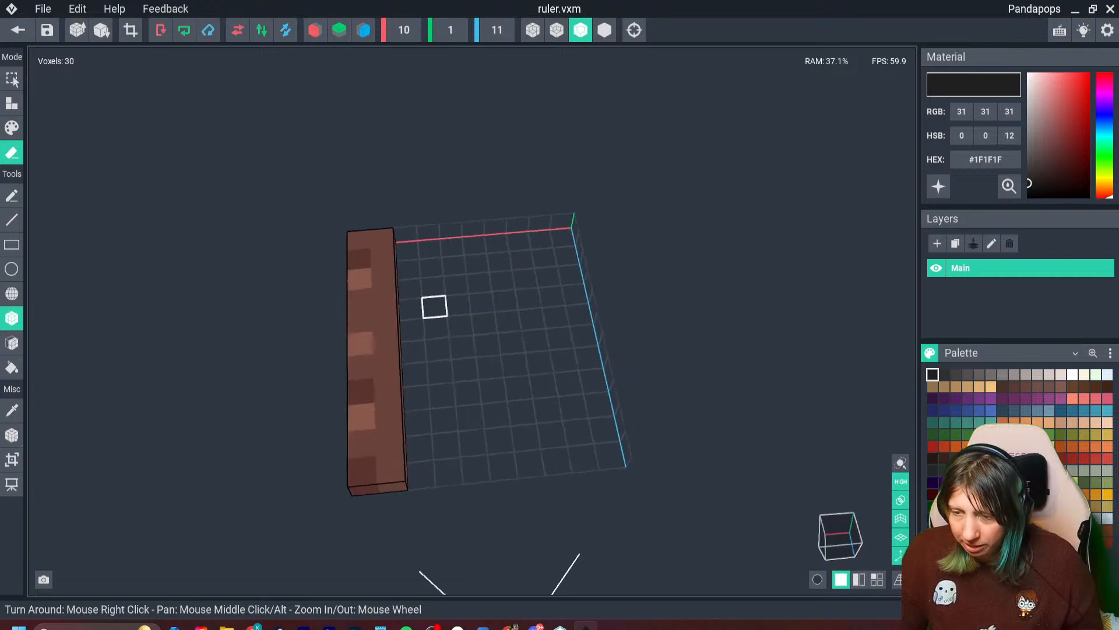
- Recolour the ruler with #75554E for the body, #6D4842 for the dark marks and #7F645C for the light marks
{"action": "key", "text": "i"}
{"action": "left_click", "coordinate": [385, 319]}
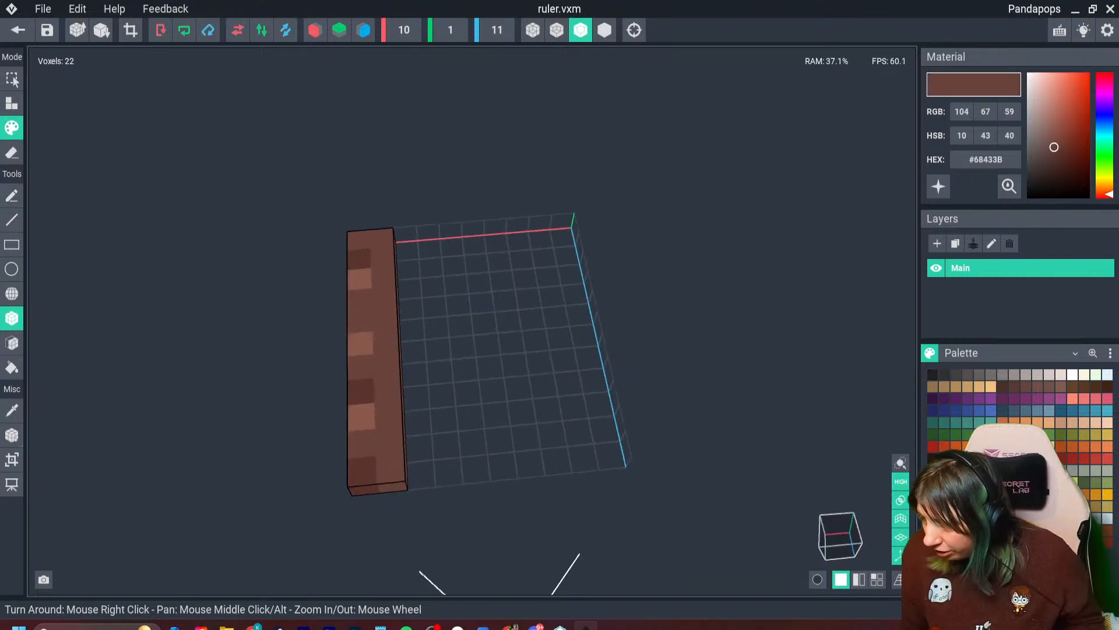
{"action": "left_click", "coordinate": [1048, 140]}
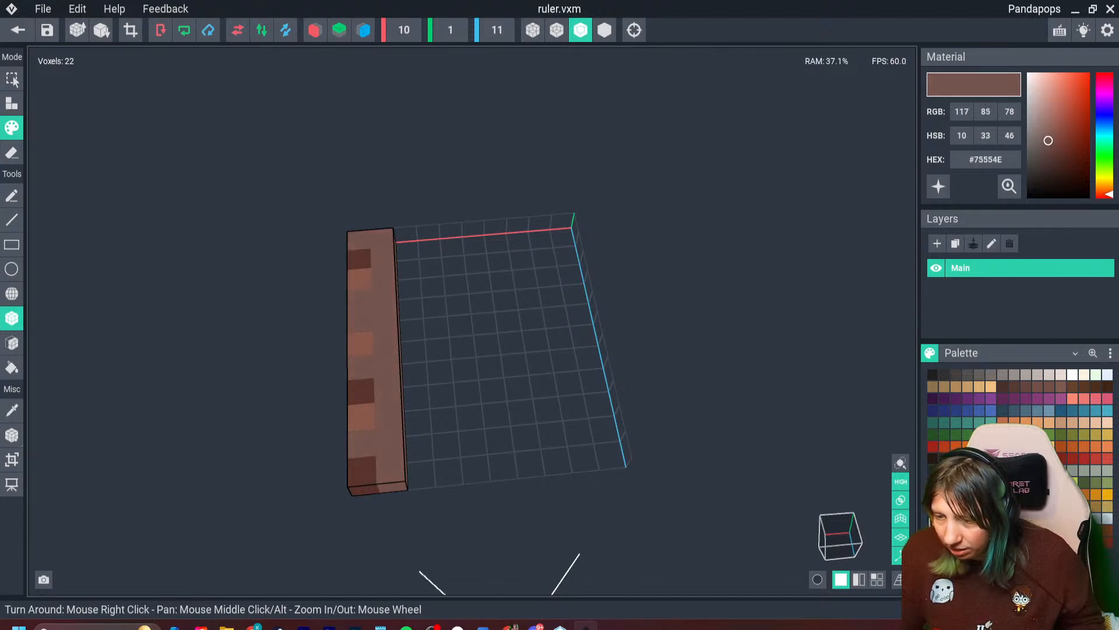
{"action": "key", "text": "i"}
{"action": "left_click", "coordinate": [359, 259]}
{"action": "left_click", "coordinate": [1052, 144]}
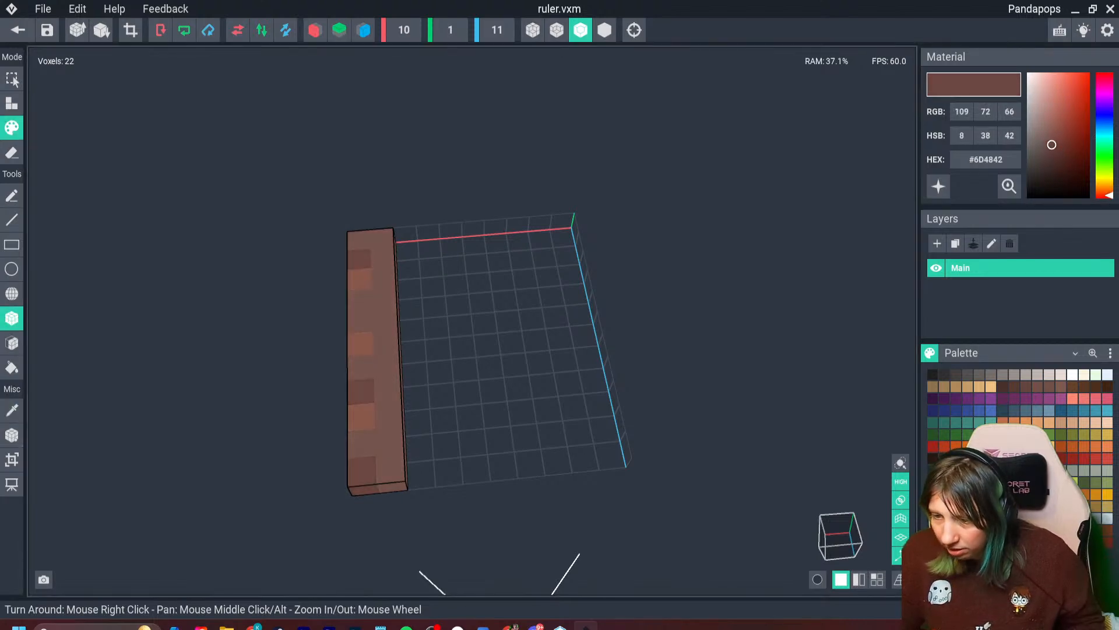
{"action": "key", "text": "i"}
{"action": "left_click", "coordinate": [360, 344]}
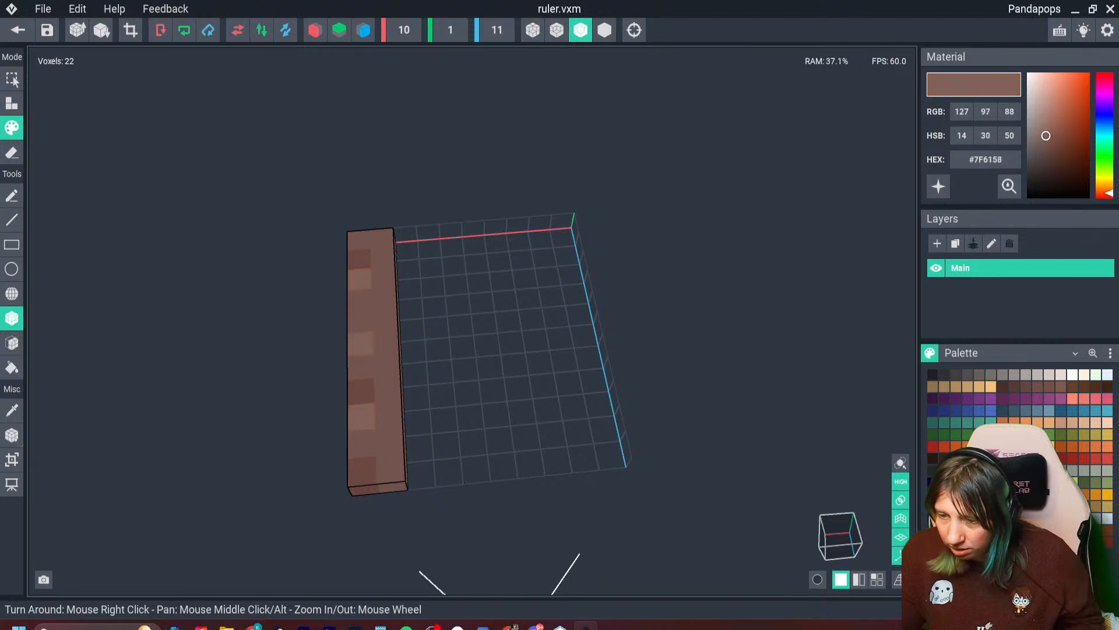
{"action": "left_click_drag", "start_coordinate": [1044, 137], "coordinate": [1045, 136]}
- Crop the ruler's volume to its voxels, move its pivot to the middle, and save the model back to the scene
{"action": "left_click", "coordinate": [130, 29]}
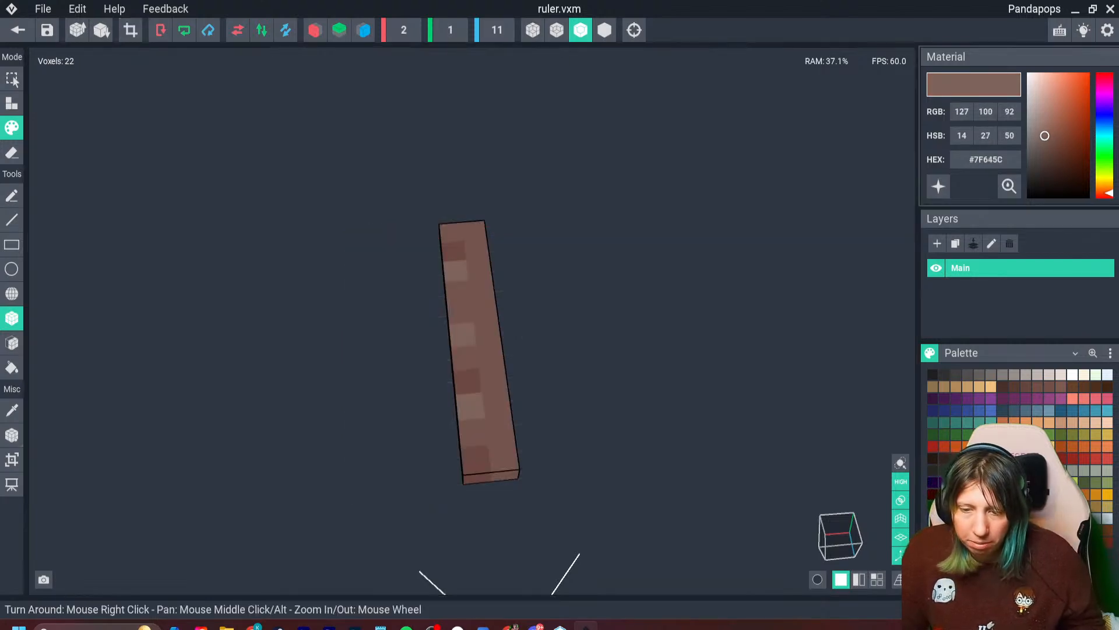
{"action": "left_click", "coordinate": [12, 435]}
{"action": "left_click_drag", "start_coordinate": [572, 337], "coordinate": [470, 350]}
{"action": "left_click", "coordinate": [17, 30]}
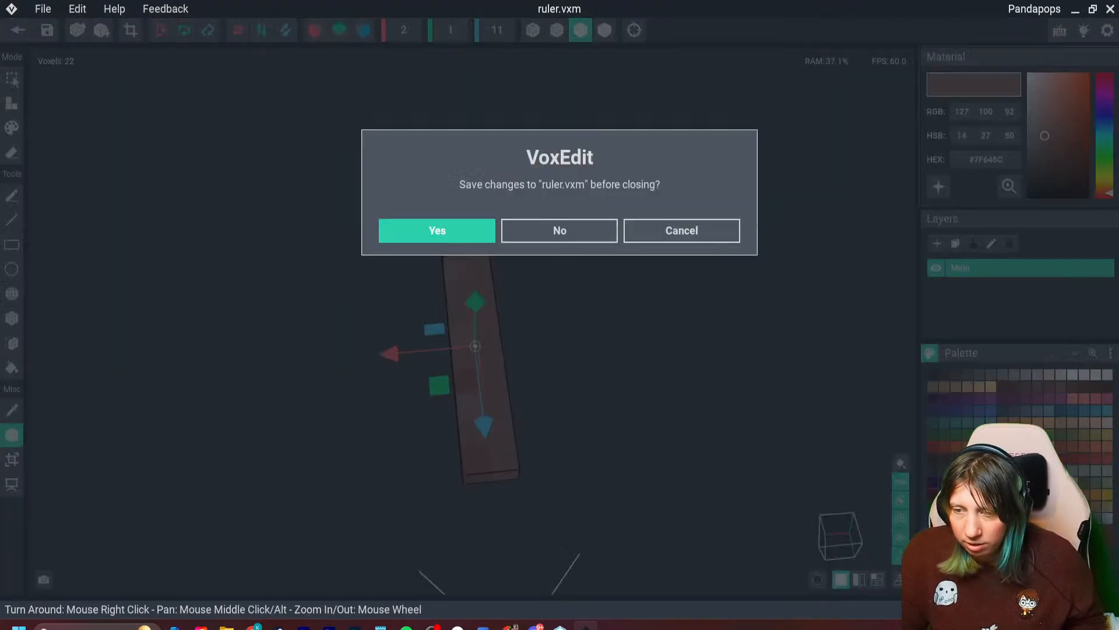
{"action": "left_click", "coordinate": [437, 229]}
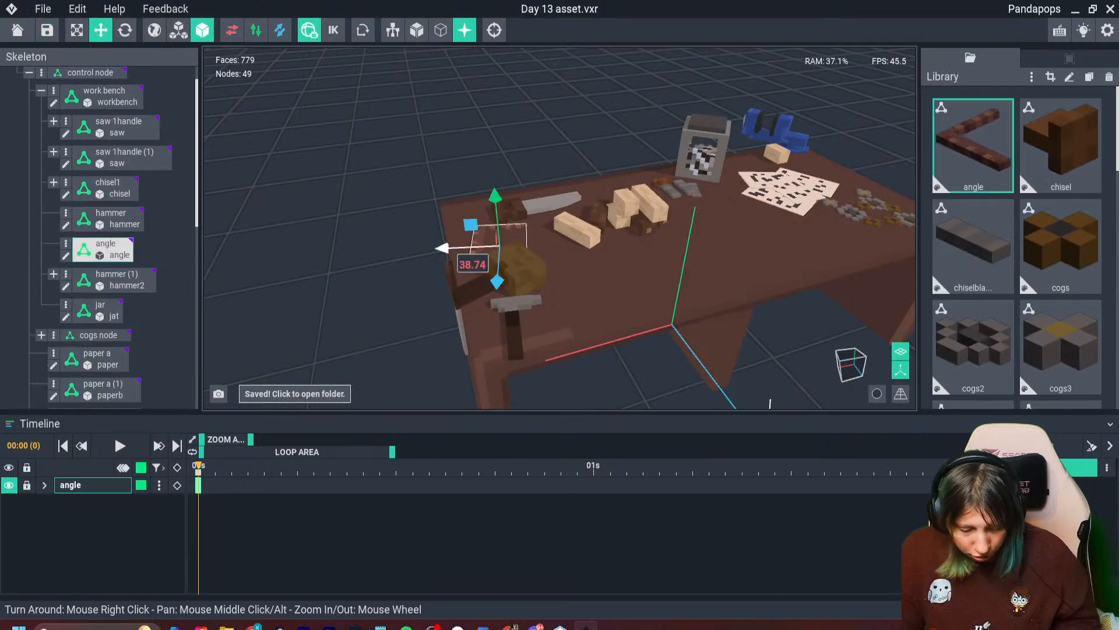
- Duplicate the angle node, move the copy across the bench in front of the papers, and attach the ruler model to it
{"action": "key", "text": "ctrl+d"}
{"action": "left_click_drag", "start_coordinate": [442, 249], "coordinate": [713, 236]}
{"action": "scroll", "coordinate": [975, 297], "scroll_direction": "down", "scroll_amount": 5}
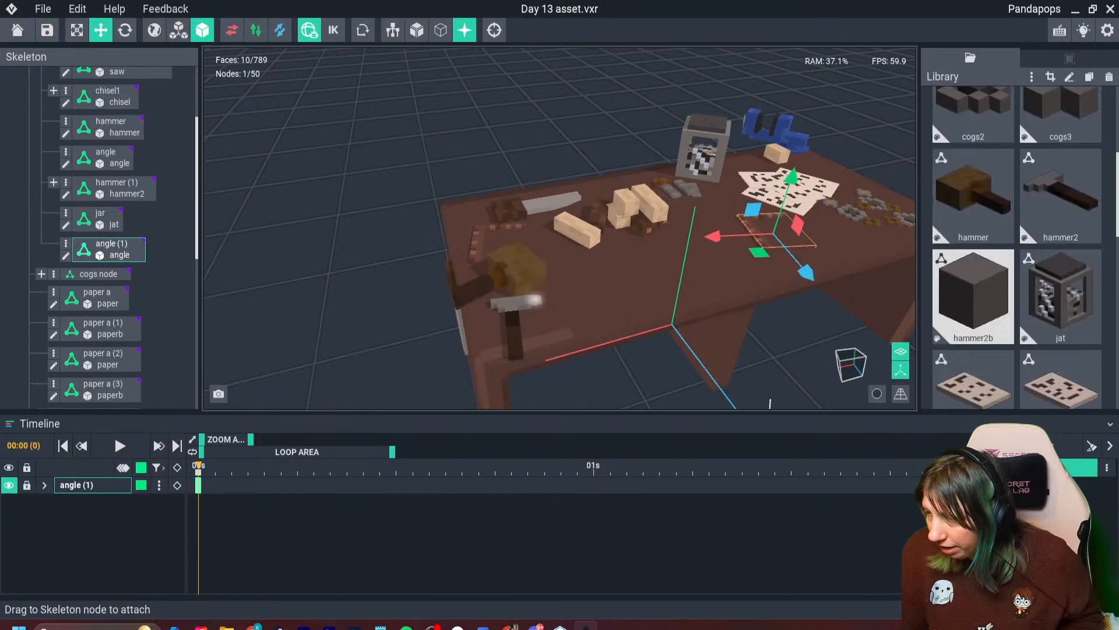
{"action": "scroll", "coordinate": [975, 297], "scroll_direction": "down", "scroll_amount": 3}
{"action": "left_click", "coordinate": [973, 245]}
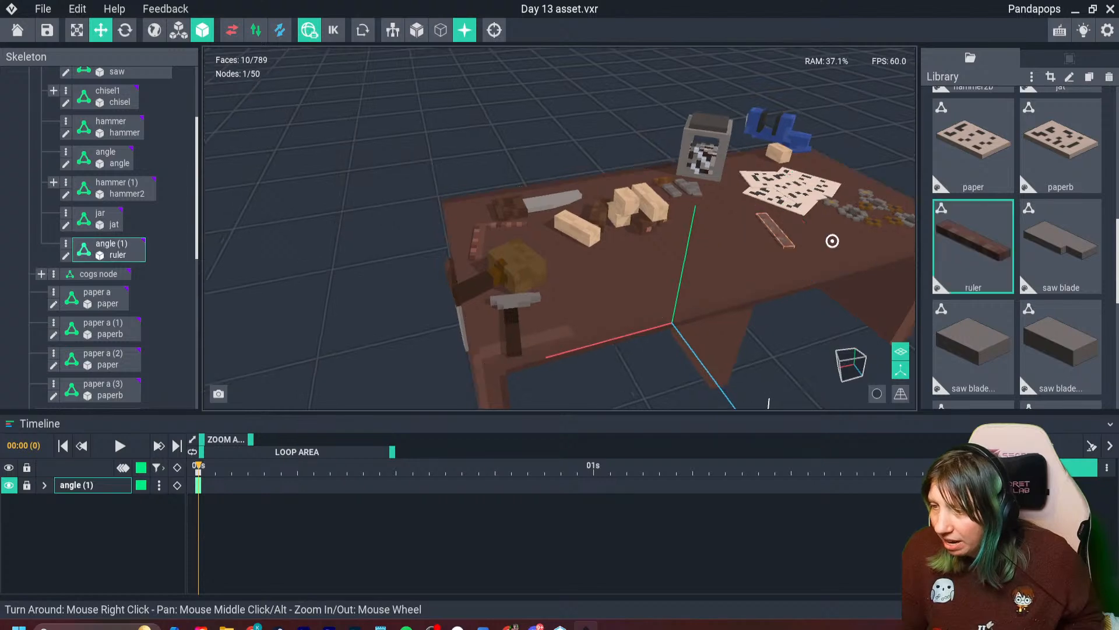
{"action": "right_click_drag", "start_coordinate": [833, 241], "coordinate": [752, 239]}
{"action": "scroll", "coordinate": [700, 239], "scroll_direction": "up", "scroll_amount": 3}
{"action": "left_click_drag", "start_coordinate": [583, 231], "coordinate": [642, 239]}
{"action": "left_click", "coordinate": [1032, 76]}
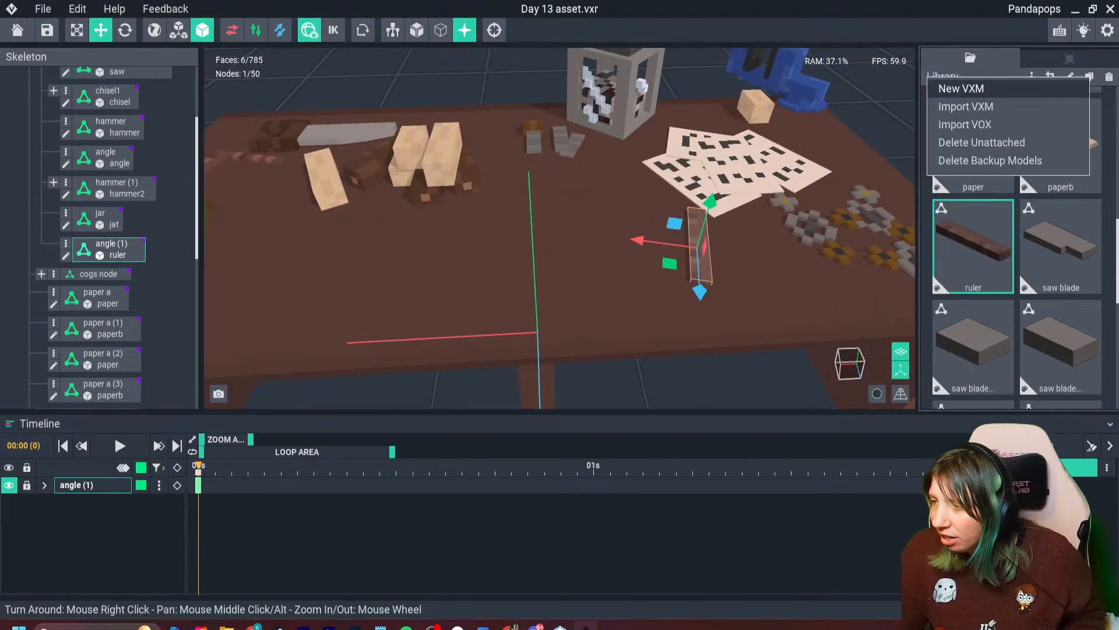
{"action": "left_click", "coordinate": [961, 88]}
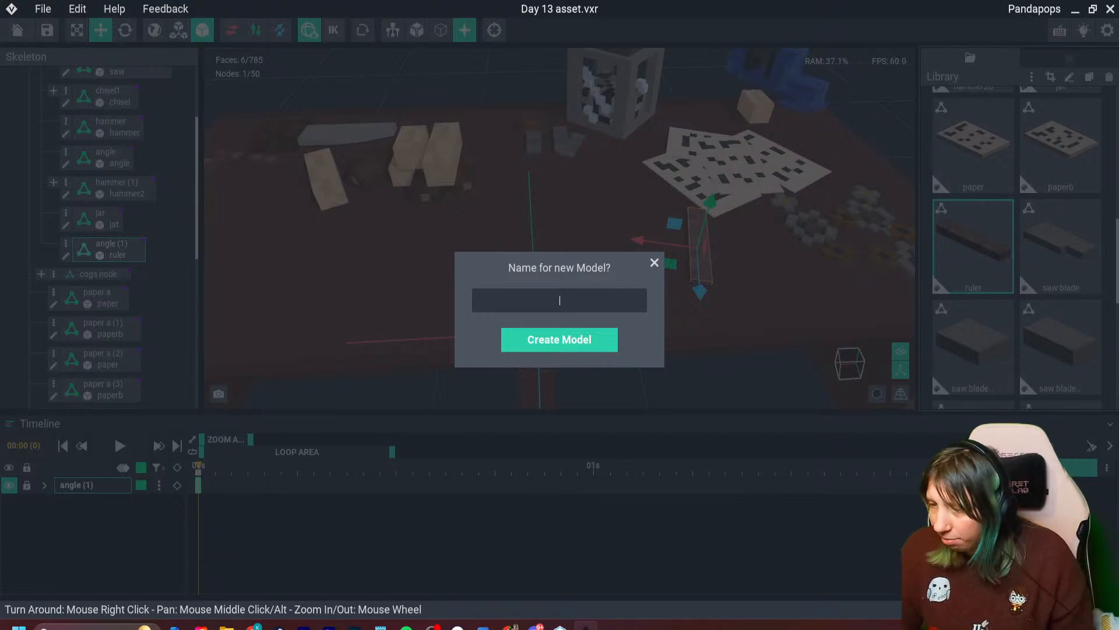
{"action": "left_click", "coordinate": [654, 262]}
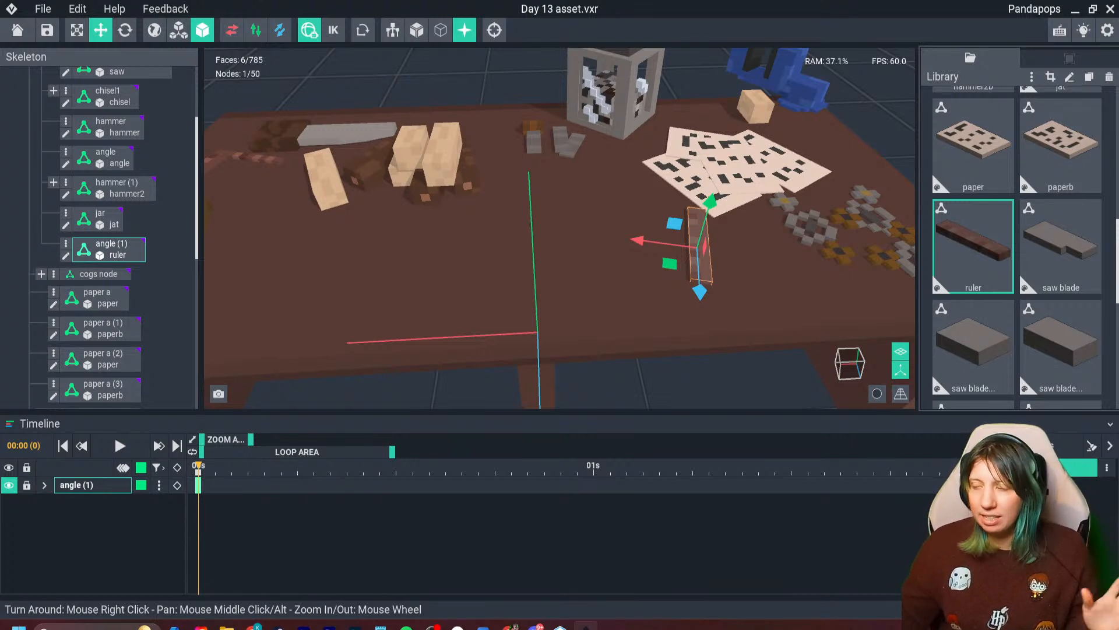
- Import the VXM model named 4 from the Day 12 asset folder into the library
{"action": "left_click", "coordinate": [1031, 77]}
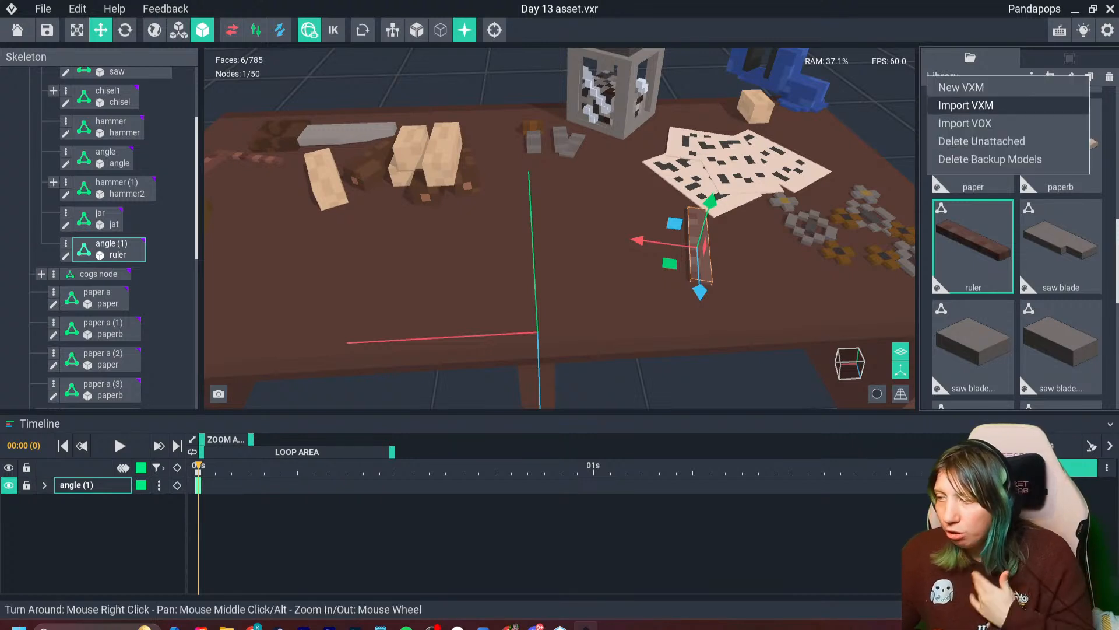
{"action": "left_click", "coordinate": [965, 105]}
{"action": "scroll", "coordinate": [629, 280], "scroll_direction": "down", "scroll_amount": 5}
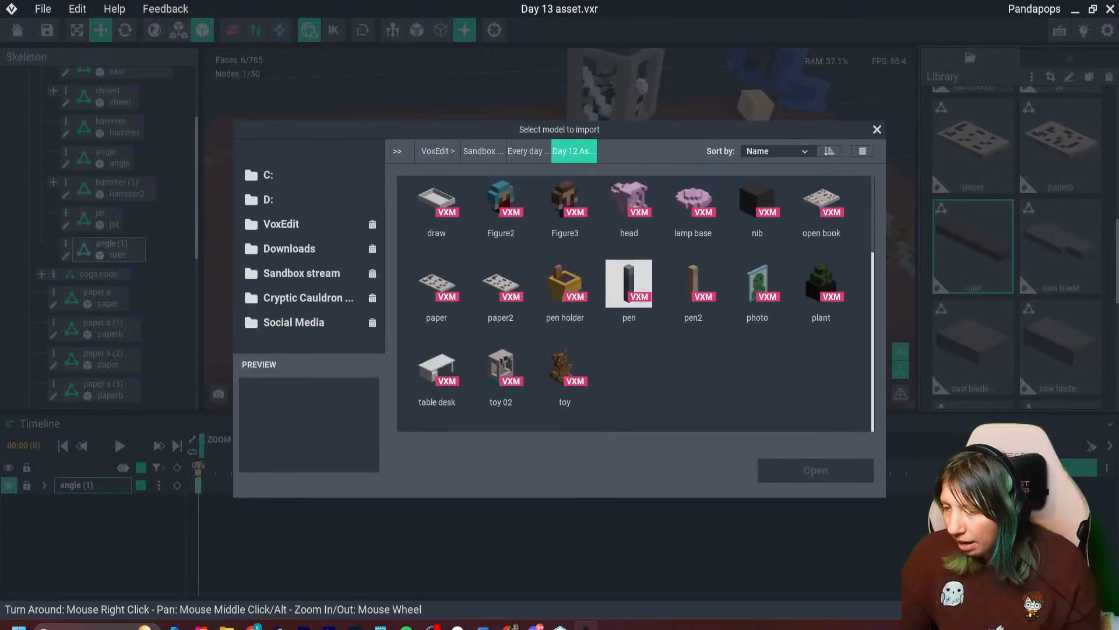
{"action": "scroll", "coordinate": [641, 292], "scroll_direction": "up", "scroll_amount": 2}
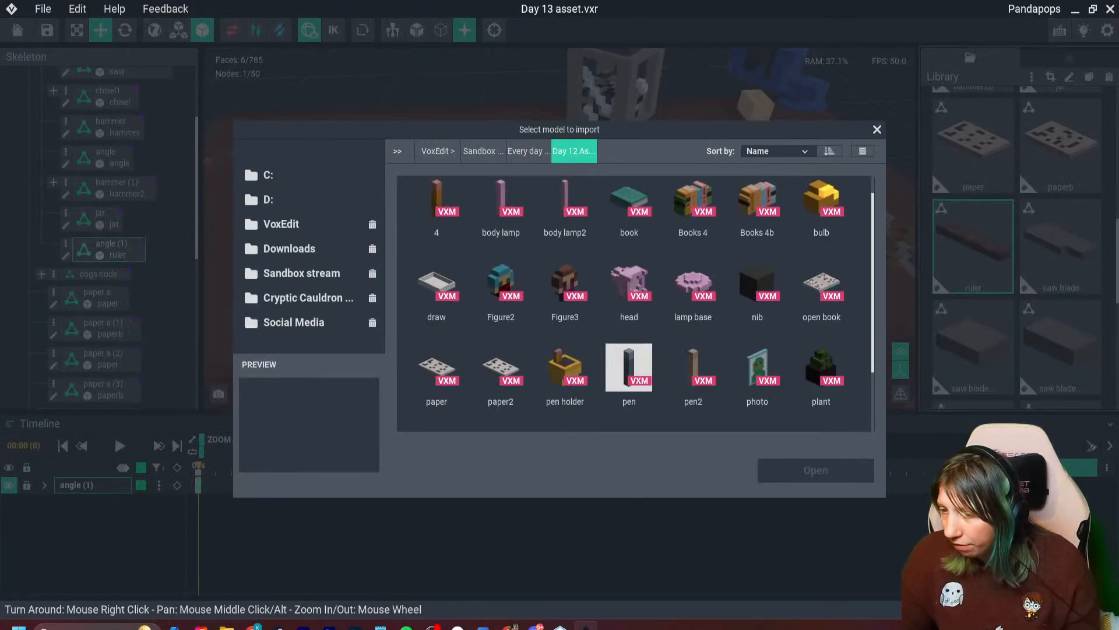
{"action": "left_click", "coordinate": [436, 201]}
{"action": "left_click", "coordinate": [816, 470]}
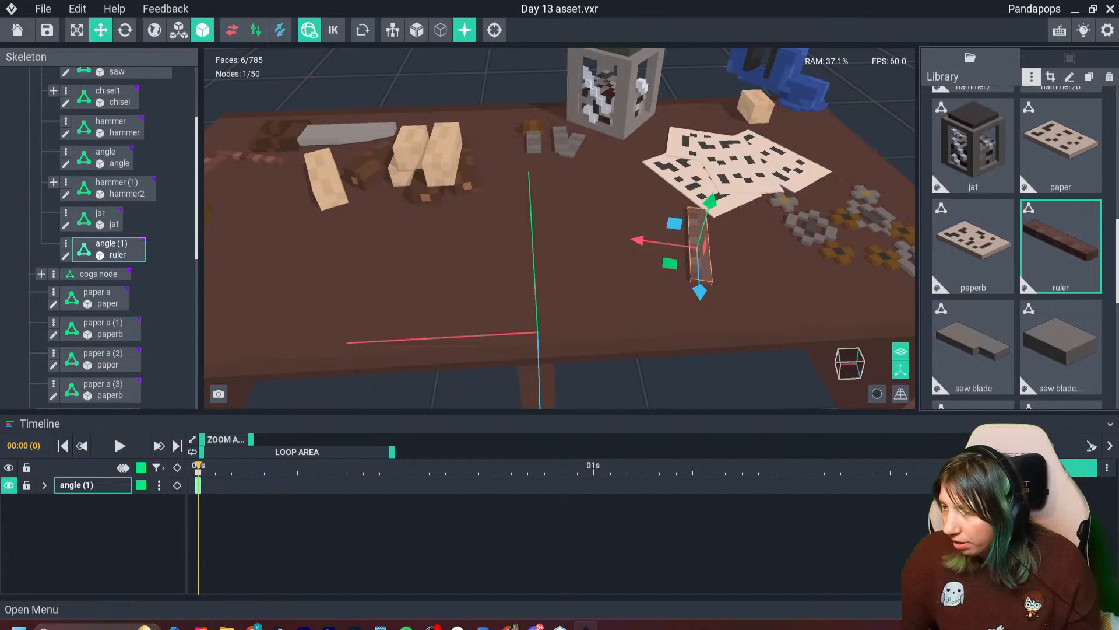
- Import the pen VXM model from the Day 12 asset folder into the library
{"action": "left_click", "coordinate": [1032, 76]}
{"action": "left_click", "coordinate": [965, 102]}
{"action": "scroll", "coordinate": [629, 283], "scroll_direction": "down", "scroll_amount": 5}
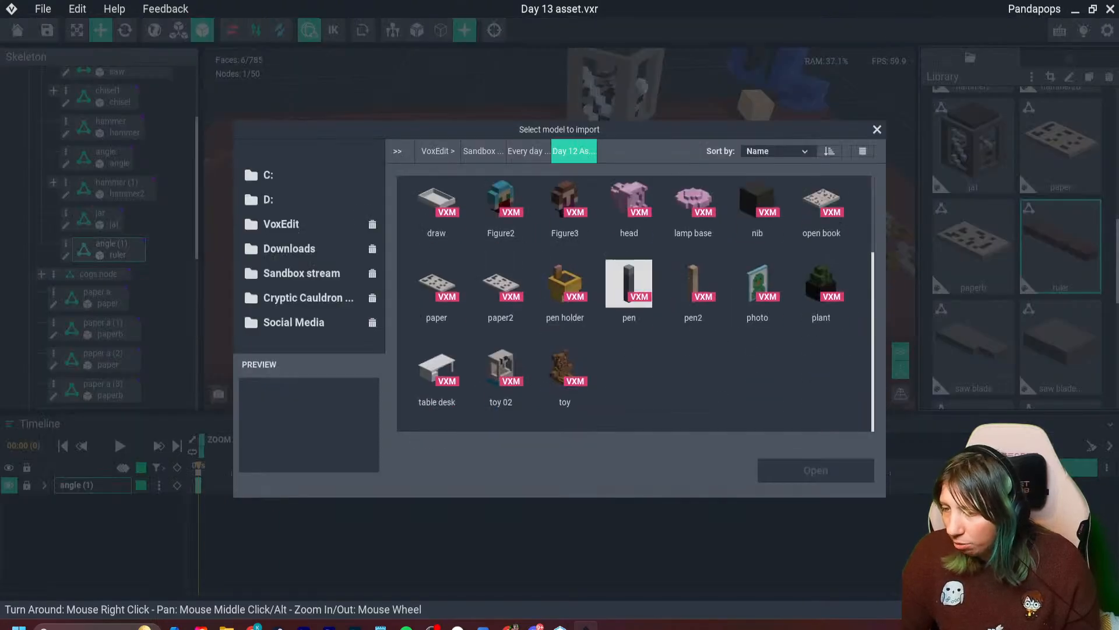
{"action": "left_click", "coordinate": [629, 283]}
{"action": "left_click", "coordinate": [816, 470]}
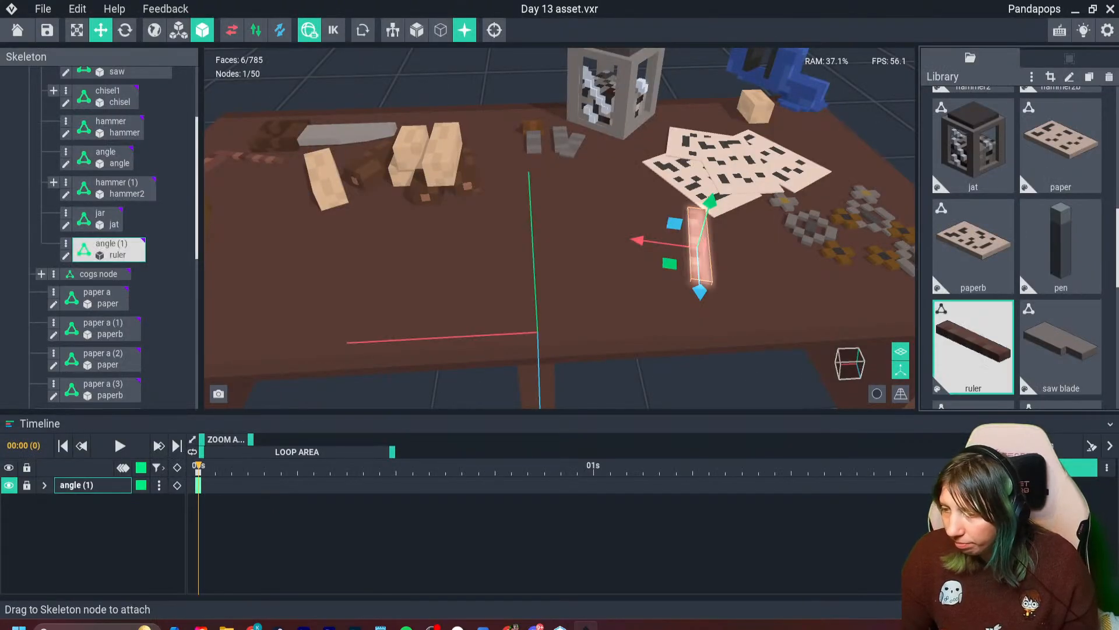
- Create a child node named pencil under the work bench node
{"action": "scroll", "coordinate": [88, 204], "scroll_direction": "up", "scroll_amount": 4}
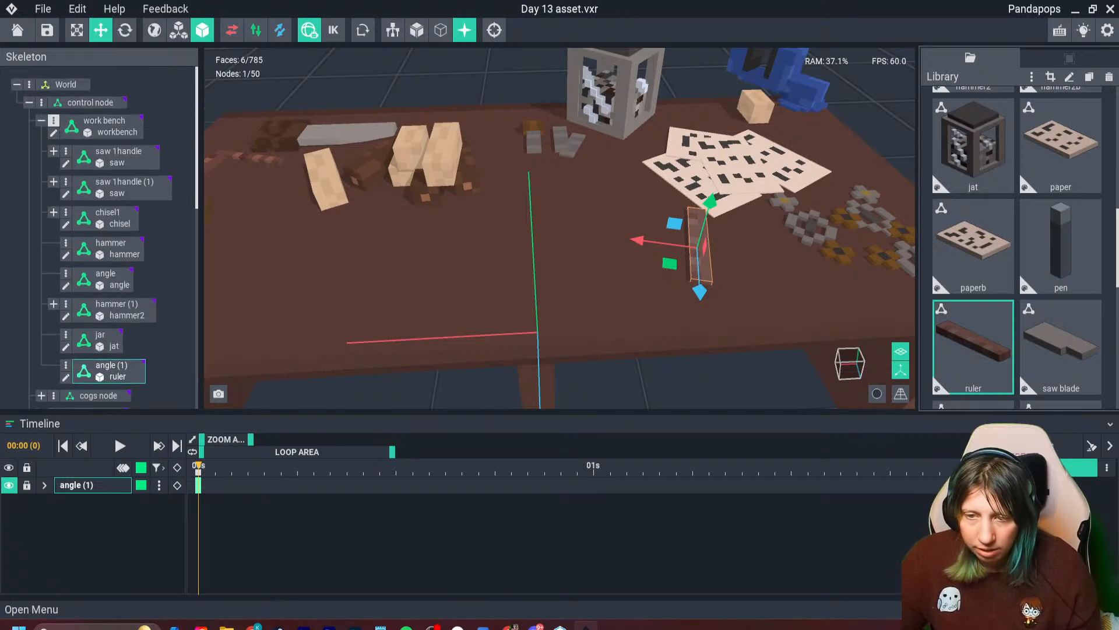
{"action": "left_click", "coordinate": [53, 121]}
{"action": "left_click", "coordinate": [88, 130]}
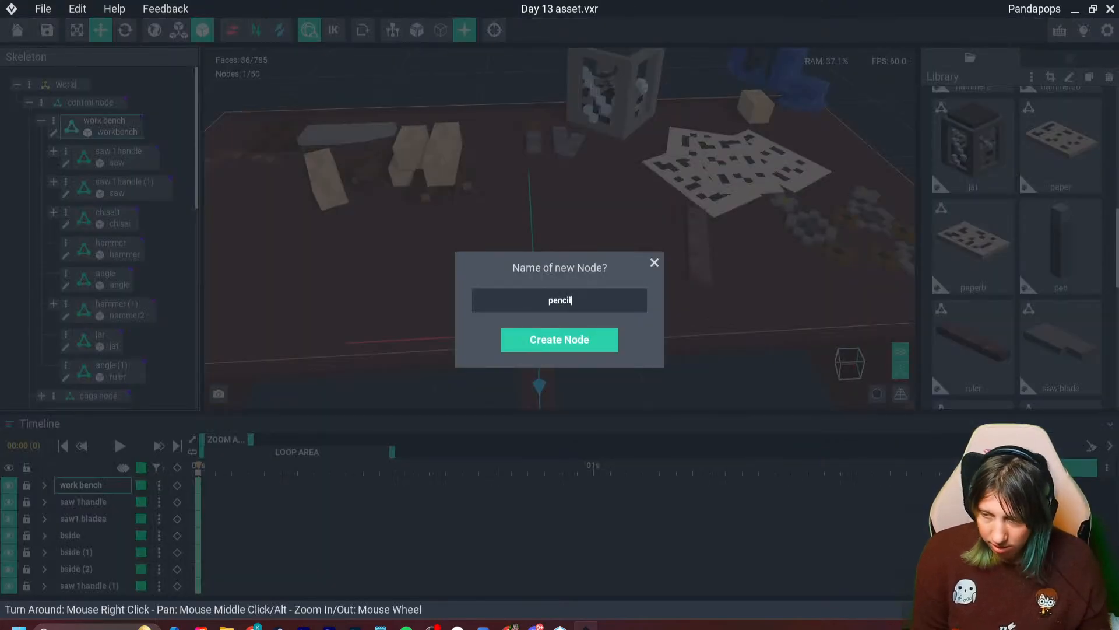
{"action": "key", "text": "Return"}
- Attach the library model named 4 to the pencil node
{"action": "scroll", "coordinate": [93, 262], "scroll_direction": "down", "scroll_amount": 3}
{"action": "scroll", "coordinate": [973, 347], "scroll_direction": "down", "scroll_amount": 5}
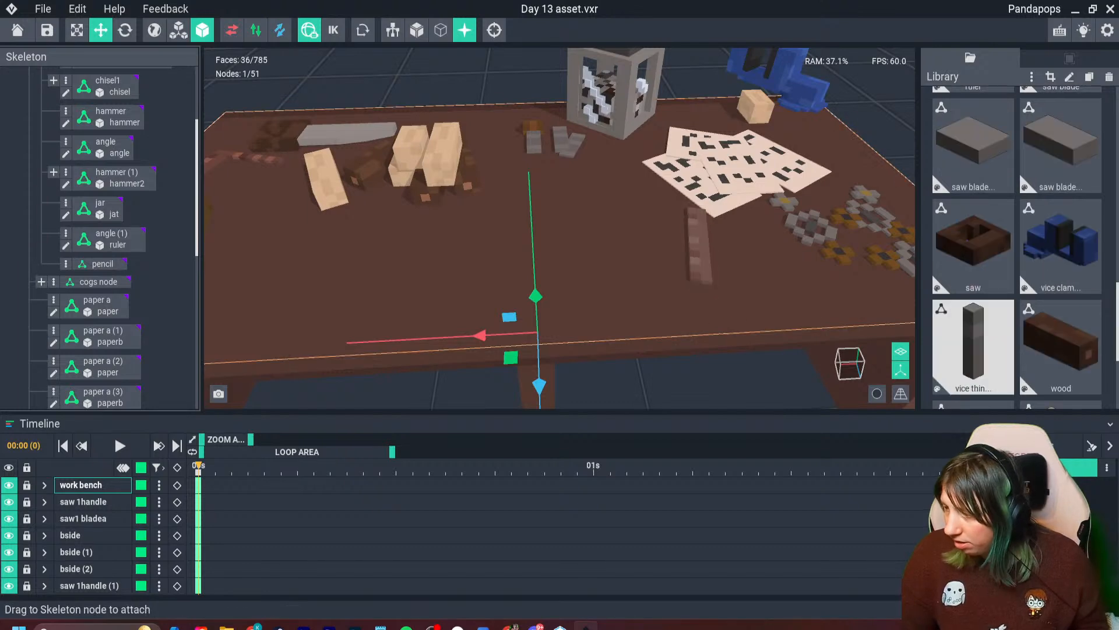
{"action": "scroll", "coordinate": [973, 347], "scroll_direction": "up", "scroll_amount": 5}
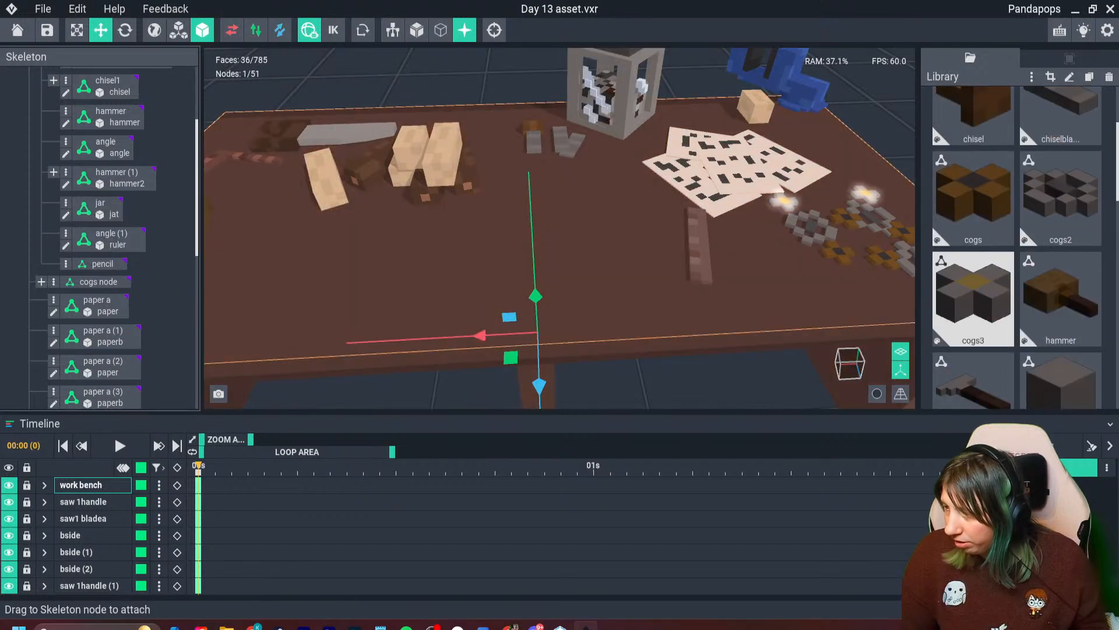
{"action": "scroll", "coordinate": [974, 297], "scroll_direction": "up", "scroll_amount": 3}
{"action": "mouse_move", "coordinate": [973, 145]}
{"action": "left_mouse_down"}
{"action": "mouse_move", "coordinate": [513, 359]}
{"action": "mouse_move", "coordinate": [106, 269]}
{"action": "left_mouse_up"}
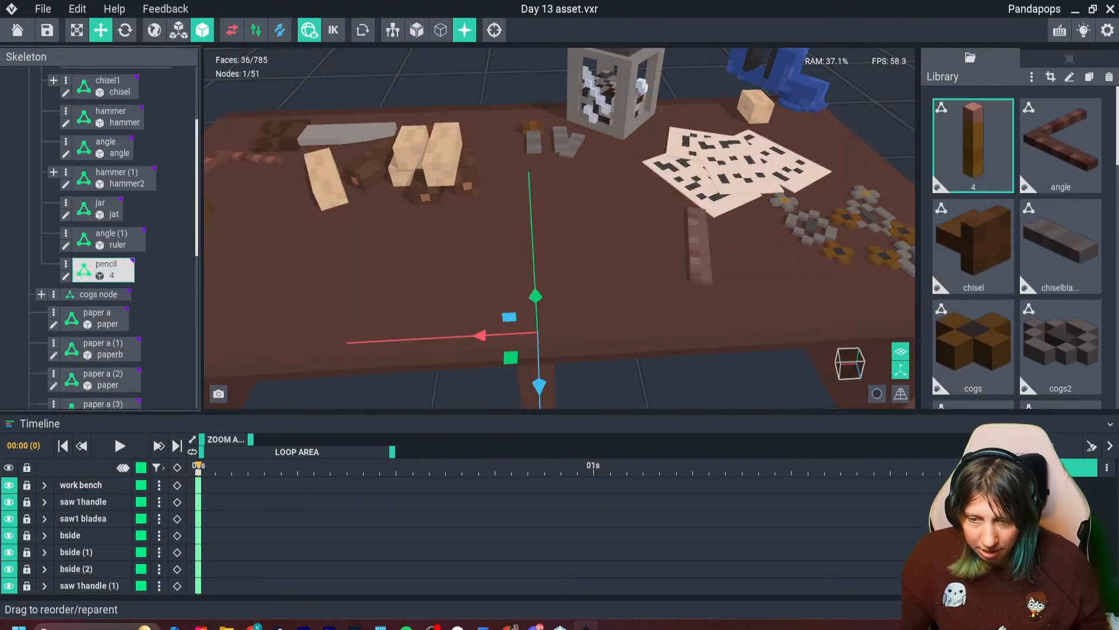
- Raise the pencil to the bench top, rotate it to lie flat, and move it beside the papers
{"action": "left_click_drag", "start_coordinate": [535, 297], "coordinate": [526, 127]}
{"action": "left_click", "coordinate": [125, 30]}
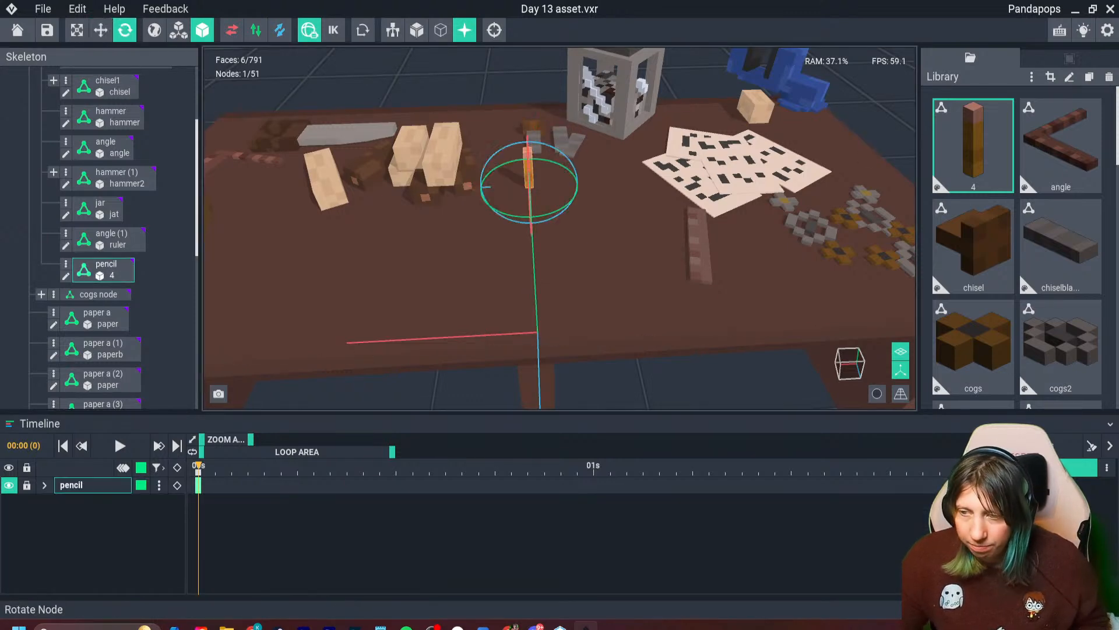
{"action": "right_click_drag", "start_coordinate": [466, 227], "coordinate": [618, 262]}
{"action": "mouse_move", "coordinate": [585, 137]}
{"action": "left_mouse_down"}
{"action": "mouse_move", "coordinate": [611, 182]}
{"action": "mouse_move", "coordinate": [607, 204]}
{"action": "left_mouse_up"}
{"action": "left_click", "coordinate": [101, 30]}
{"action": "left_click_drag", "start_coordinate": [526, 179], "coordinate": [597, 131]}
{"action": "mouse_move", "coordinate": [597, 140]}
{"action": "right_mouse_down"}
{"action": "mouse_move", "coordinate": [489, 158]}
{"action": "mouse_move", "coordinate": [466, 187]}
{"action": "right_mouse_up"}
- Duplicate the pencil three times, placing copies beside it, in front of it, and between the ruler and the cogs
{"action": "scroll", "coordinate": [466, 187], "scroll_direction": "up", "scroll_amount": 3}
{"action": "mouse_move", "coordinate": [571, 99]}
{"action": "left_mouse_down"}
{"action": "mouse_move", "coordinate": [588, 105]}
{"action": "mouse_move", "coordinate": [557, 101]}
{"action": "left_mouse_up"}
{"action": "left_click_drag", "start_coordinate": [611, 150], "coordinate": [599, 220], "text": "shift"}
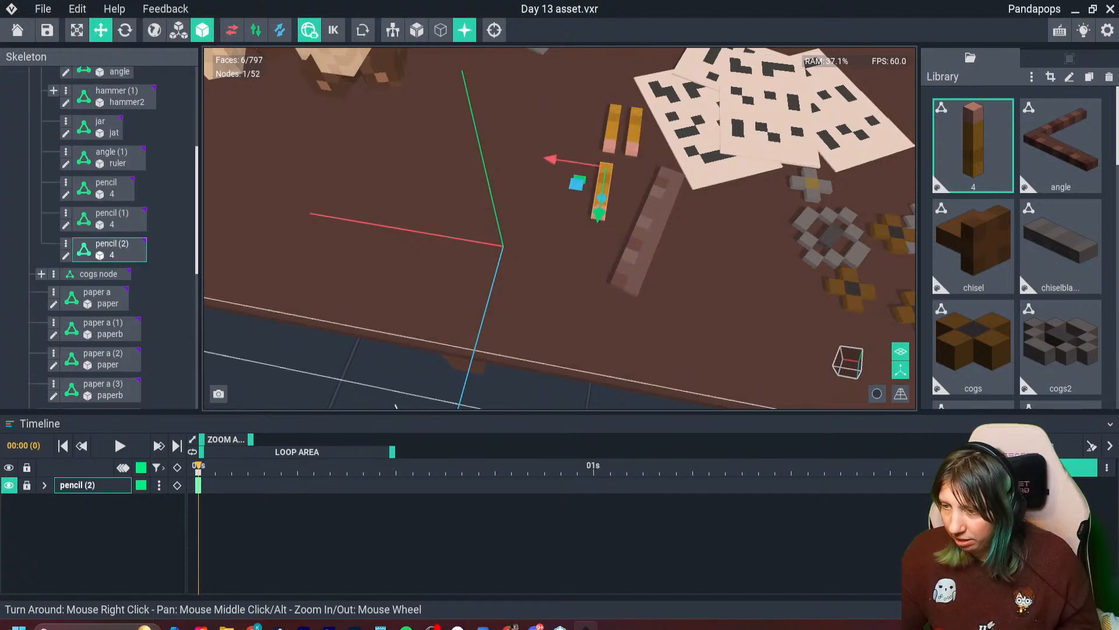
{"action": "left_click_drag", "start_coordinate": [552, 159], "coordinate": [701, 182], "text": "shift"}
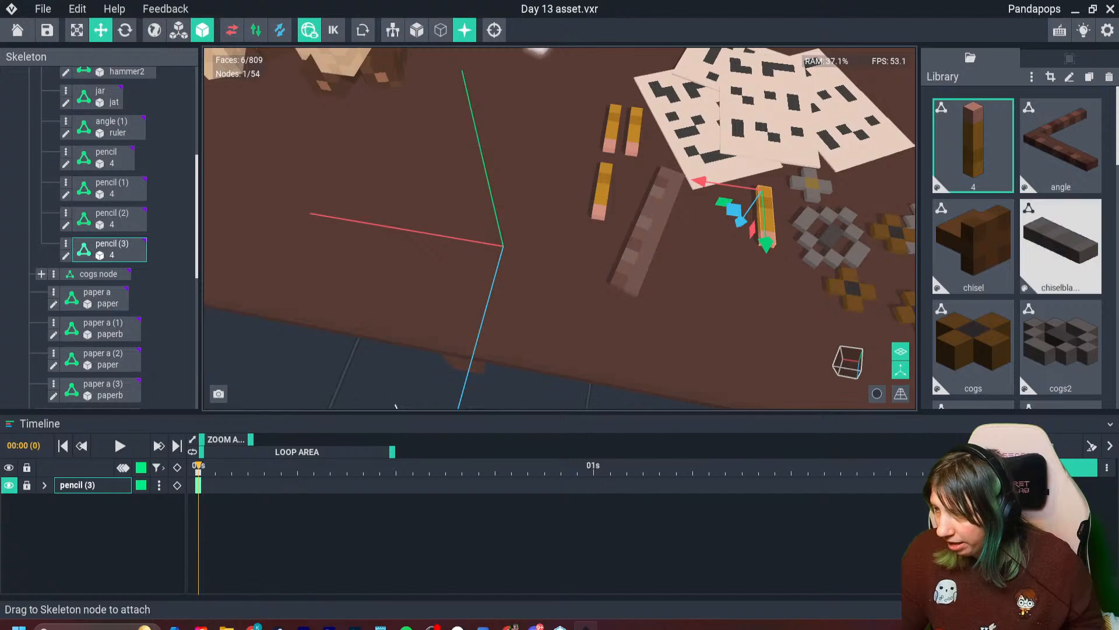
- Replace the models on the nodes pencil and pencil (2) with the pen model
{"action": "scroll", "coordinate": [1061, 245], "scroll_direction": "down", "scroll_amount": 5}
{"action": "mouse_move", "coordinate": [1061, 245]}
{"action": "left_mouse_down"}
{"action": "mouse_move", "coordinate": [662, 244]}
{"action": "mouse_move", "coordinate": [605, 185]}
{"action": "left_mouse_up"}
{"action": "scroll", "coordinate": [612, 114], "scroll_direction": "up", "scroll_amount": 2}
{"action": "mouse_move", "coordinate": [1061, 245]}
{"action": "left_mouse_down"}
{"action": "mouse_move", "coordinate": [719, 185]}
{"action": "mouse_move", "coordinate": [604, 135]}
{"action": "mouse_move", "coordinate": [642, 144]}
{"action": "left_mouse_up"}
{"action": "scroll", "coordinate": [644, 169], "scroll_direction": "down", "scroll_amount": 3}
{"action": "right_click_drag", "start_coordinate": [646, 177], "coordinate": [613, 190]}
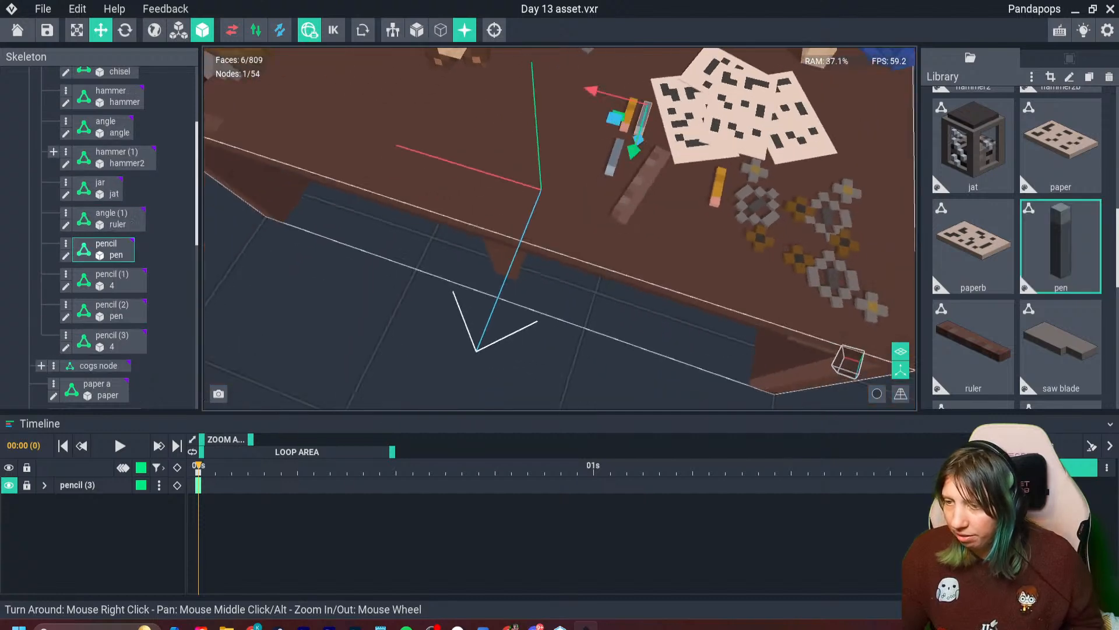
- Move the pen on node pencil (2) across the bench to the open space between the hammers and wood blocks
{"action": "left_click", "coordinate": [614, 156]}
{"action": "left_click_drag", "start_coordinate": [567, 124], "coordinate": [225, 61]}
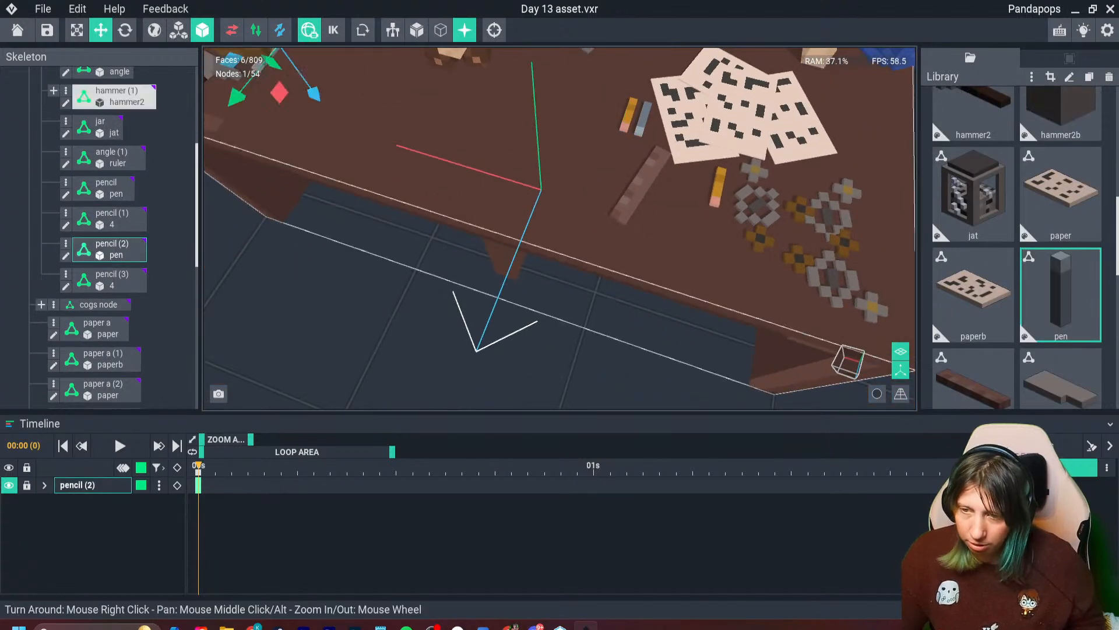
{"action": "middle_click_drag", "start_coordinate": [225, 69], "coordinate": [357, 163]}
{"action": "left_click_drag", "start_coordinate": [351, 119], "coordinate": [377, 127]}
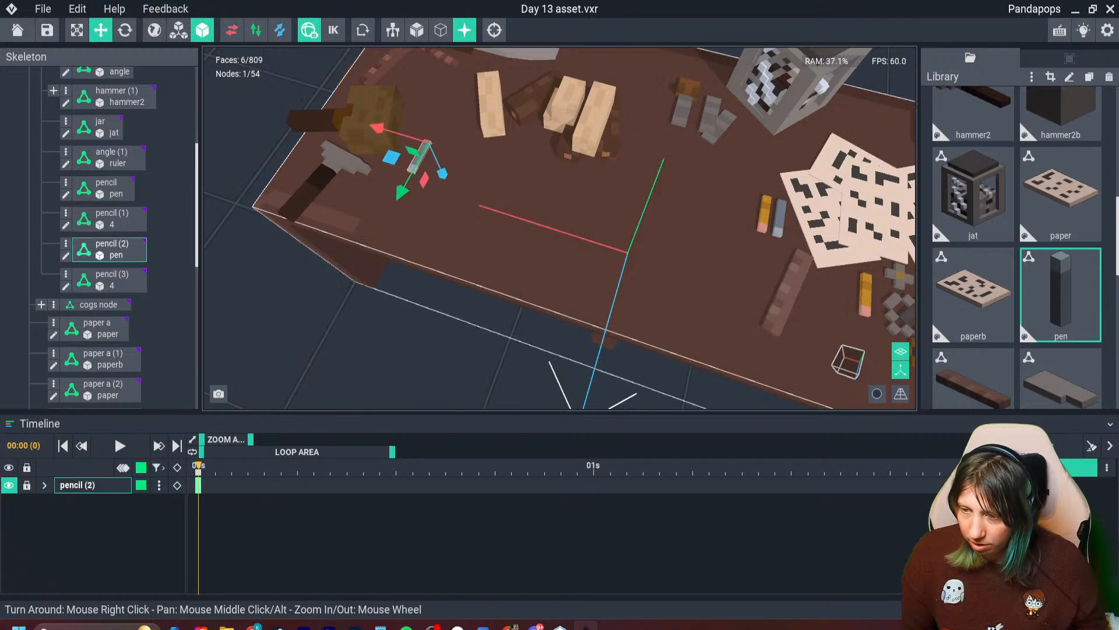
{"action": "mouse_move", "coordinate": [403, 191]}
{"action": "left_mouse_down"}
{"action": "mouse_move", "coordinate": [428, 140]}
{"action": "mouse_move", "coordinate": [470, 124]}
{"action": "left_mouse_up"}
{"action": "left_click_drag", "start_coordinate": [406, 77], "coordinate": [385, 71]}
{"action": "middle_click_drag", "start_coordinate": [429, 112], "coordinate": [281, 82]}
- Rotate the pencil near the cogs and the pen beside the papers to looser, more natural angles
{"action": "left_click", "coordinate": [683, 266]}
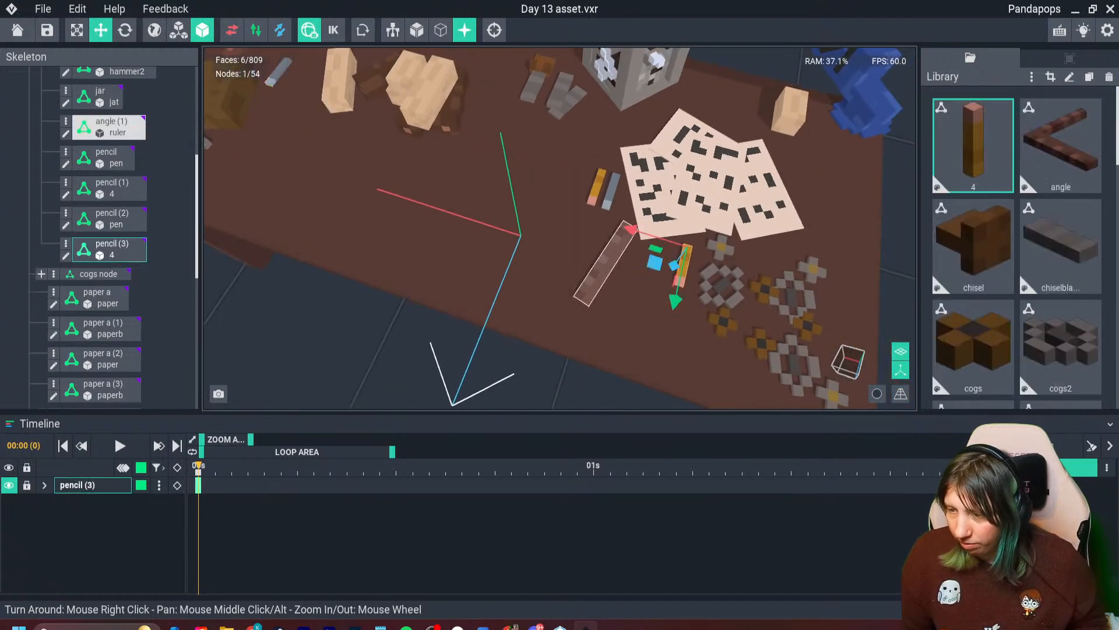
{"action": "left_click", "coordinate": [125, 30]}
{"action": "mouse_move", "coordinate": [684, 295]}
{"action": "left_mouse_down"}
{"action": "mouse_move", "coordinate": [657, 292]}
{"action": "mouse_move", "coordinate": [649, 271]}
{"action": "left_mouse_up"}
{"action": "left_click", "coordinate": [611, 192]}
{"action": "mouse_move", "coordinate": [636, 218]}
{"action": "left_mouse_down"}
{"action": "mouse_move", "coordinate": [665, 225]}
{"action": "mouse_move", "coordinate": [614, 219]}
{"action": "left_mouse_up"}
- Nudge the pencil beside the papers slightly closer to its neighbouring pen
{"action": "left_click", "coordinate": [597, 192]}
{"action": "left_click", "coordinate": [609, 219]}
{"action": "left_click", "coordinate": [596, 189]}
{"action": "scroll", "coordinate": [638, 219], "scroll_direction": "down", "scroll_amount": 2}
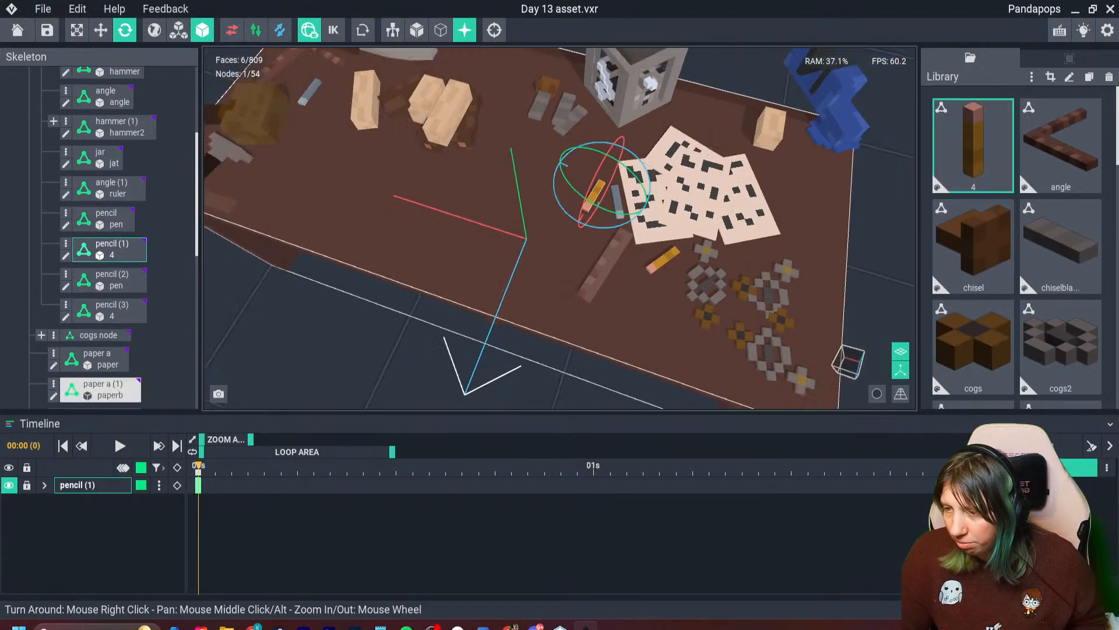
{"action": "left_click", "coordinate": [100, 30]}
{"action": "mouse_move", "coordinate": [553, 162]}
{"action": "left_mouse_down"}
{"action": "mouse_move", "coordinate": [568, 168]}
{"action": "mouse_move", "coordinate": [560, 163]}
{"action": "left_mouse_up"}
- Deselect the props, review the whole workbench, and save the scene
{"action": "left_click", "coordinate": [493, 350]}
{"action": "scroll", "coordinate": [501, 280], "scroll_direction": "down", "scroll_amount": 3}
{"action": "right_click_drag", "start_coordinate": [501, 280], "coordinate": [519, 239]}
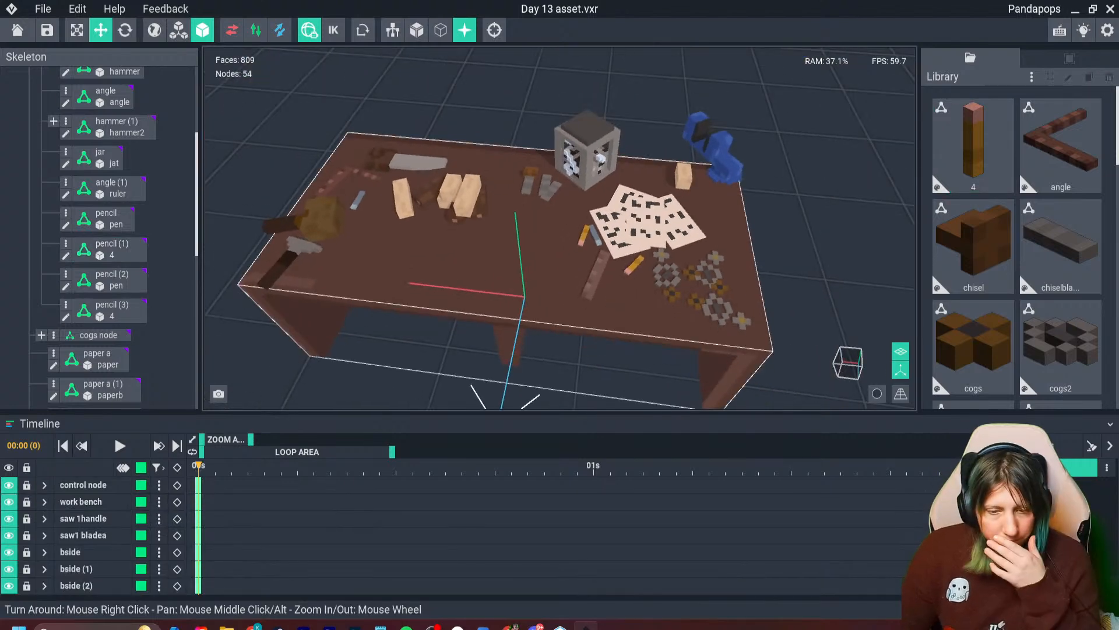
{"action": "key", "text": "ctrl+s"}
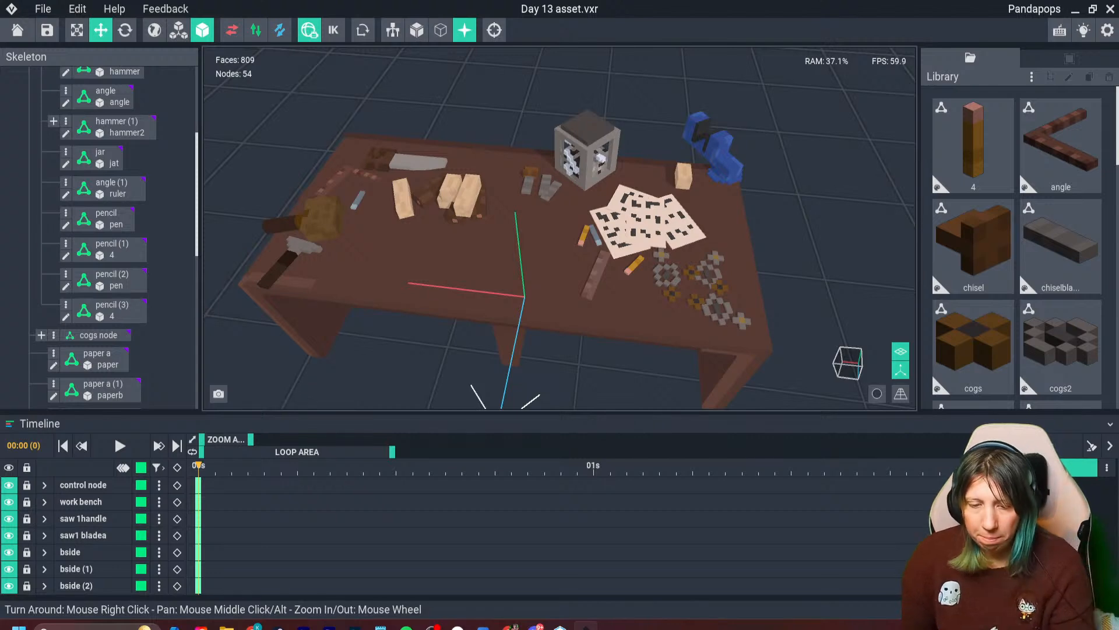
{"action": "mouse_move", "coordinate": [415, 315]}
{"action": "right_mouse_down"}
{"action": "mouse_move", "coordinate": [421, 279]}
{"action": "mouse_move", "coordinate": [422, 302]}
{"action": "right_mouse_up"}
{"action": "scroll", "coordinate": [421, 279], "scroll_direction": "up", "scroll_amount": 1}
{"action": "scroll", "coordinate": [423, 303], "scroll_direction": "down", "scroll_amount": 2}
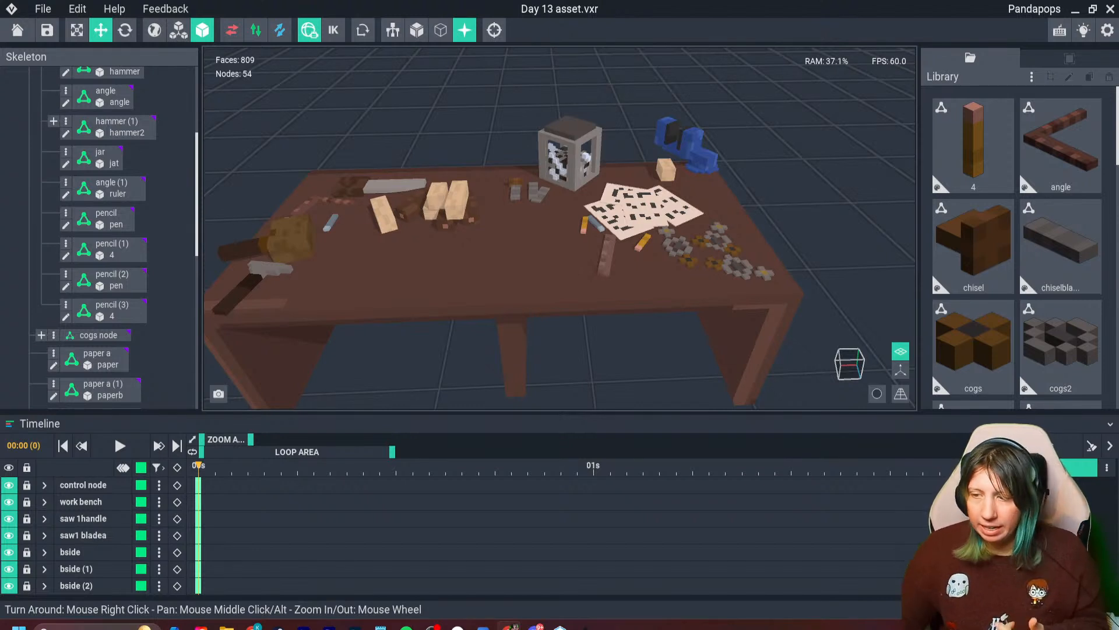
- Create a new library model named pliers and open it for voxel editing
{"action": "left_click", "coordinate": [1031, 77]}
{"action": "left_click", "coordinate": [1026, 92]}
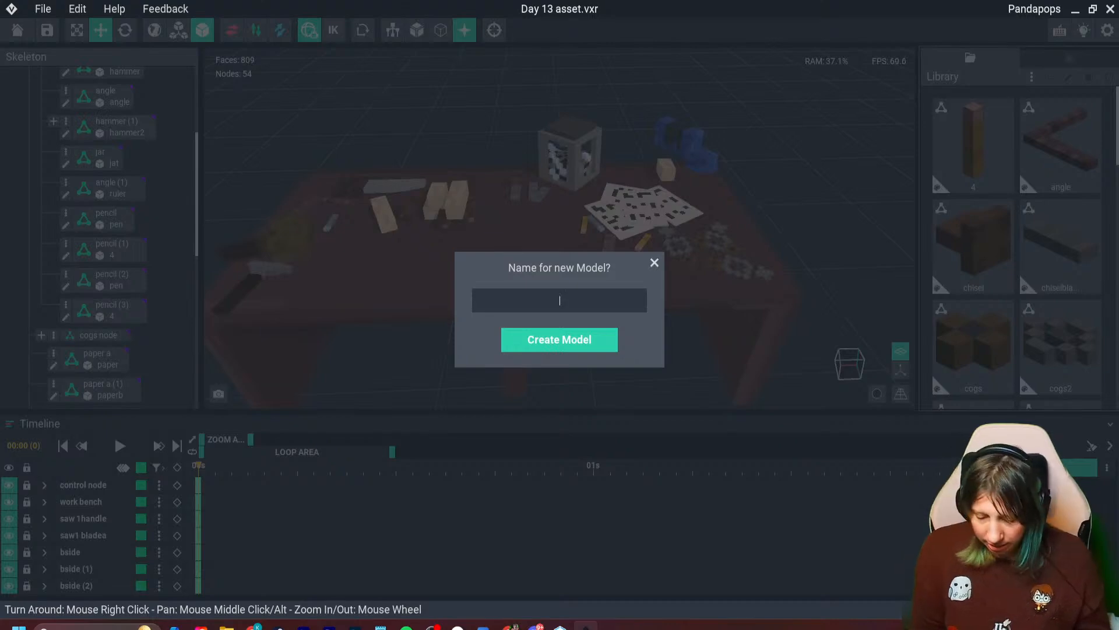
{"action": "type", "text": "pliers"}
{"action": "key", "text": "Return"}
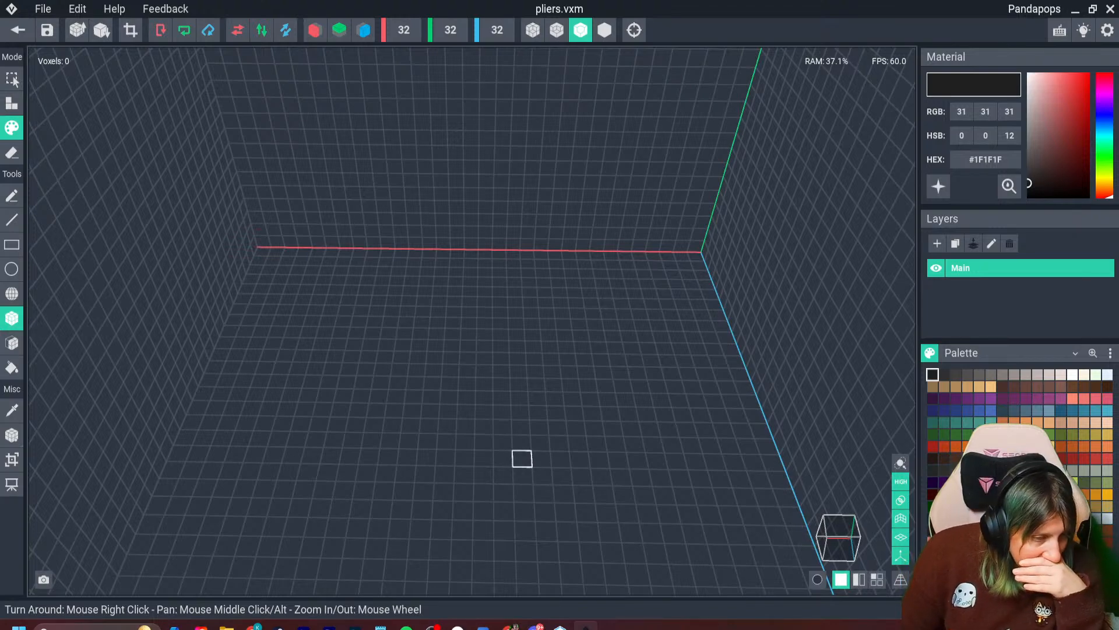
- Set the material colour to the brown #794E31
{"action": "right_click_drag", "start_coordinate": [645, 495], "coordinate": [480, 374]}
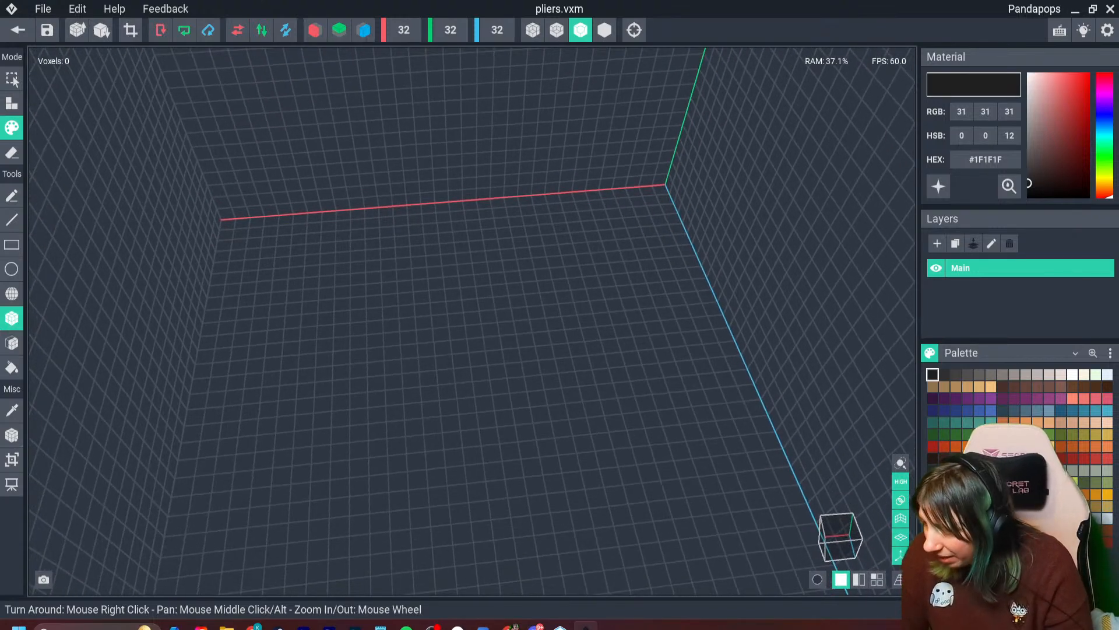
{"action": "left_click", "coordinate": [1084, 506]}
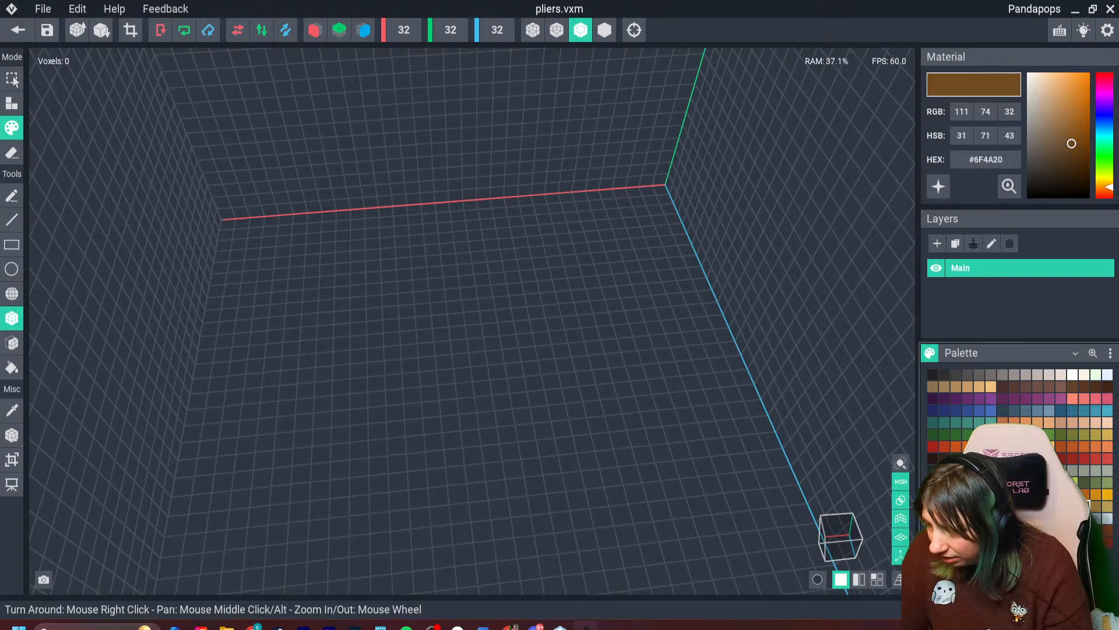
{"action": "left_click", "coordinate": [1105, 190]}
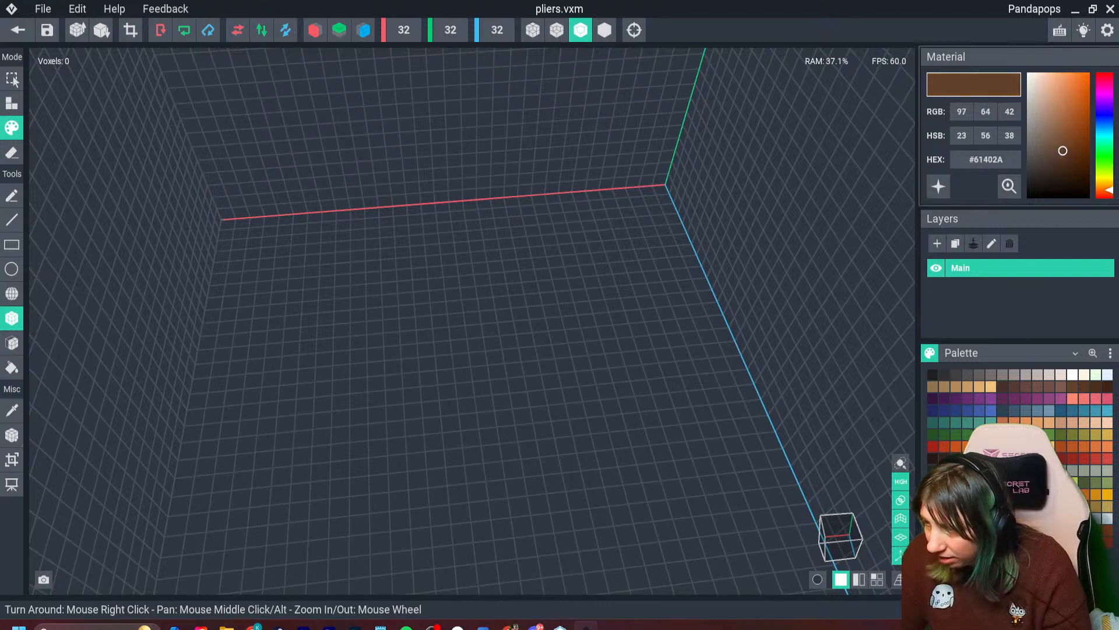
{"action": "left_click", "coordinate": [1065, 138]}
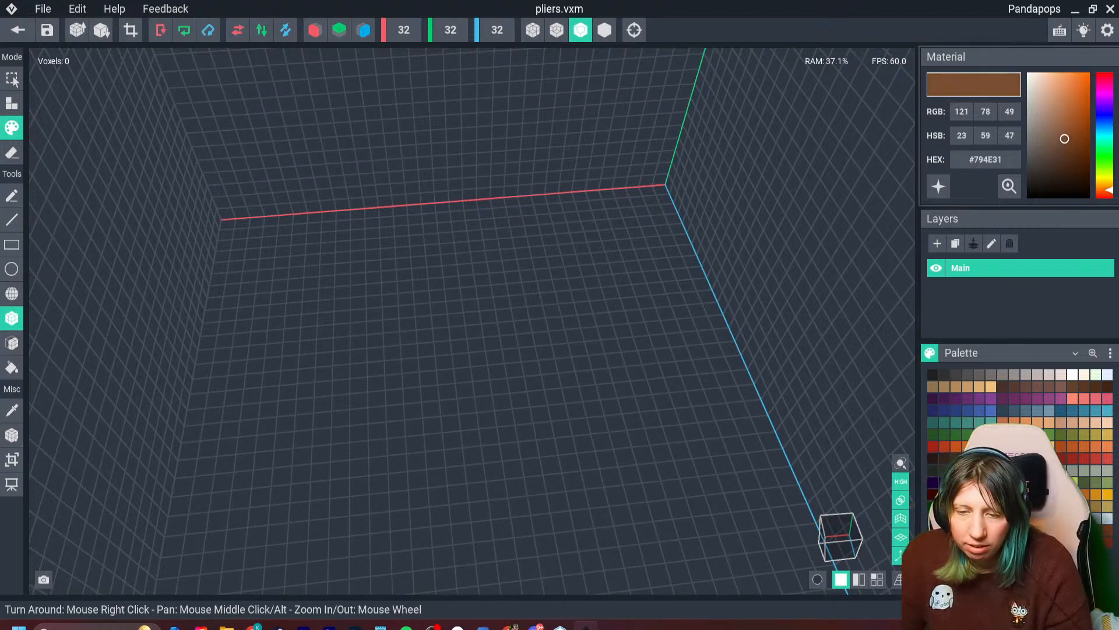
- Build the pliers' two long parallel handles and stepped joint from brown voxels, with a single voxel at one handle's end
{"action": "right_click_drag", "start_coordinate": [408, 322], "coordinate": [407, 313]}
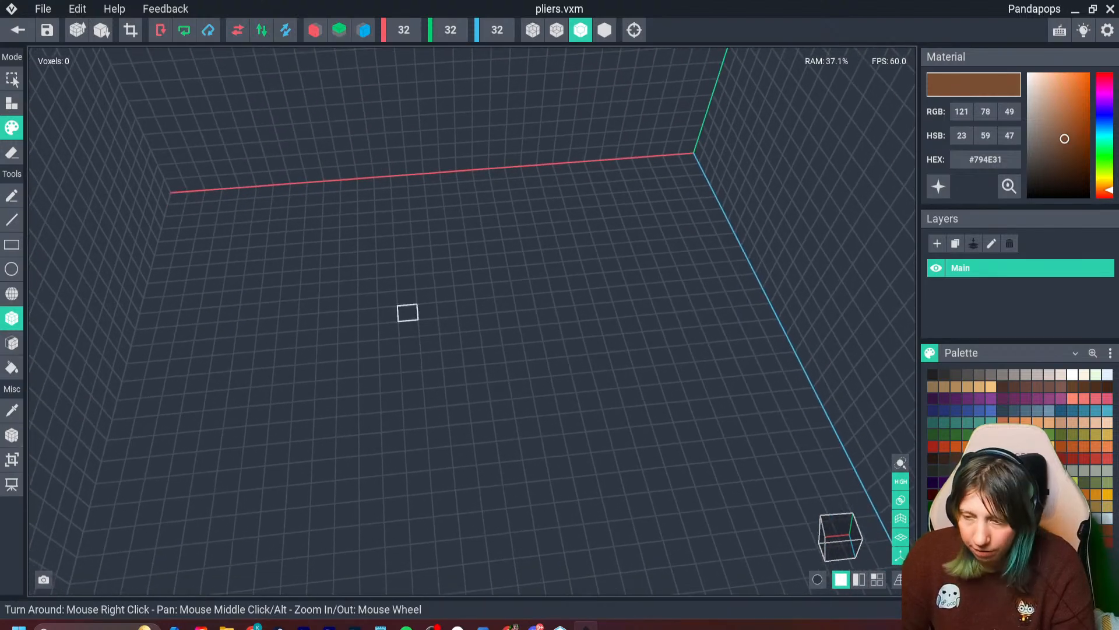
{"action": "left_click_drag", "start_coordinate": [369, 316], "coordinate": [371, 444]}
{"action": "left_click", "coordinate": [12, 104]}
{"action": "scroll", "coordinate": [402, 368], "scroll_direction": "down", "scroll_amount": 1}
{"action": "left_click", "coordinate": [402, 371]}
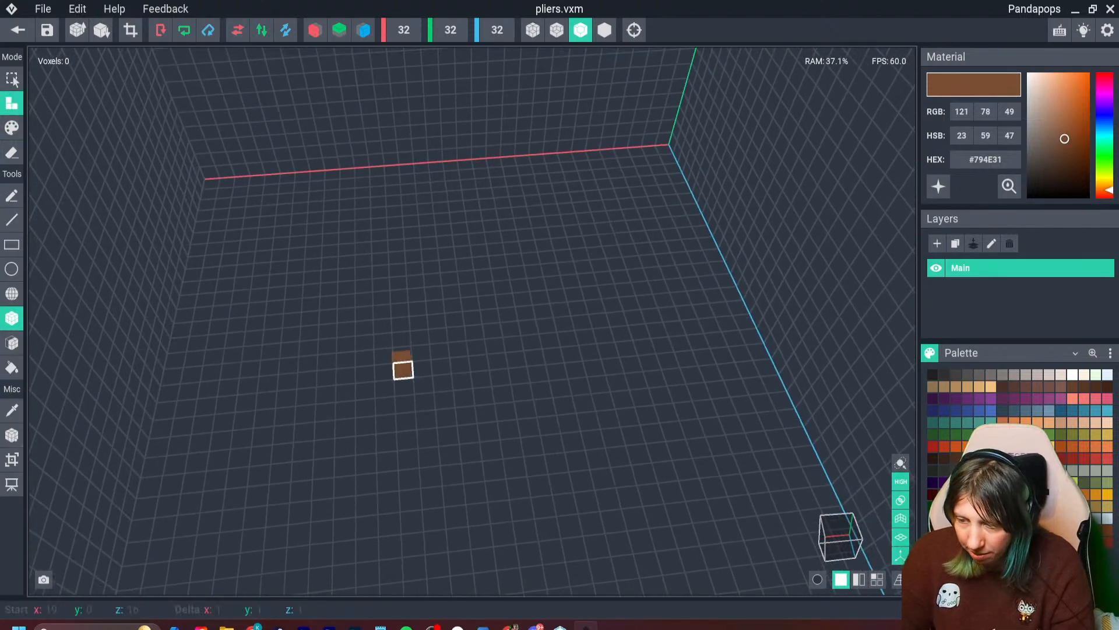
{"action": "left_click_drag", "start_coordinate": [403, 371], "coordinate": [408, 464]}
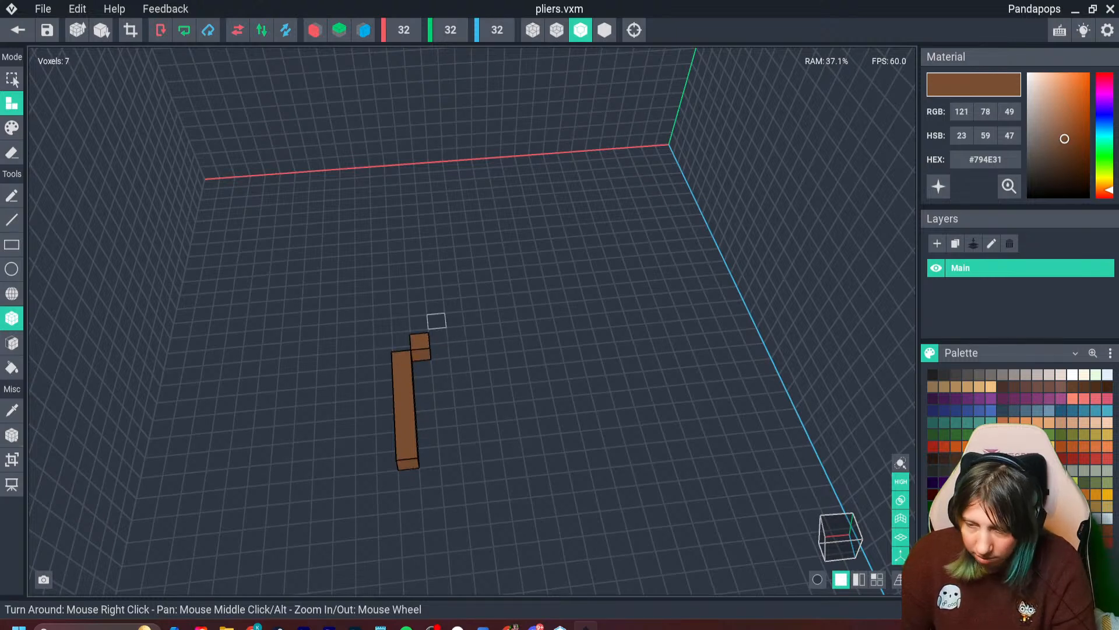
{"action": "left_click_drag", "start_coordinate": [437, 321], "coordinate": [473, 473]}
{"action": "left_click", "coordinate": [453, 494]}
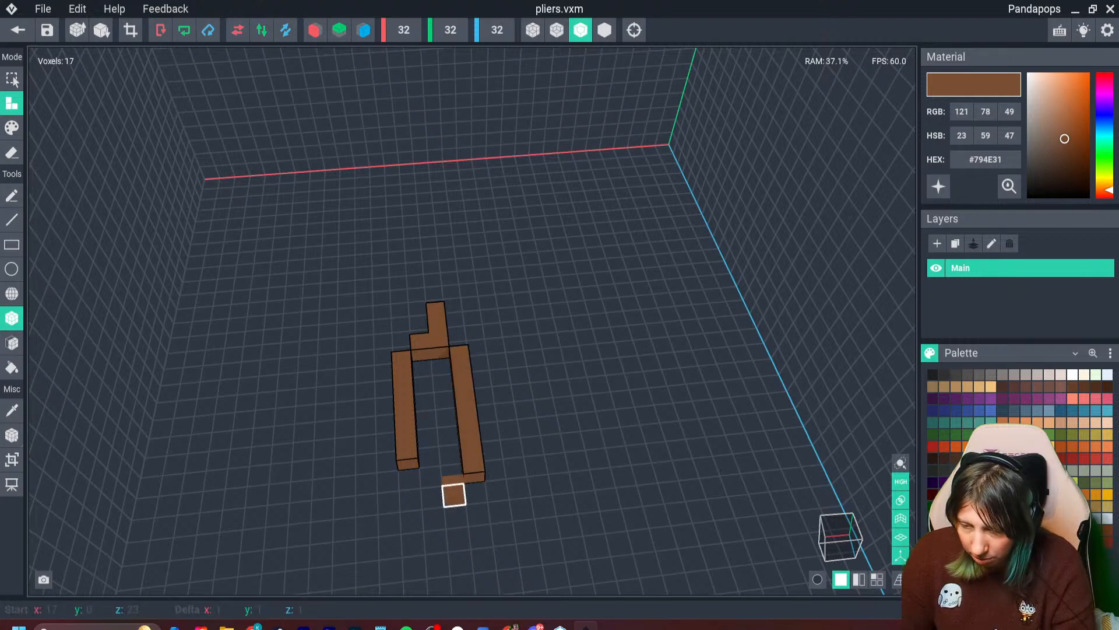
{"action": "right_click_drag", "start_coordinate": [453, 493], "coordinate": [466, 75]}
- Build the pliers' two curved jaws above the joint, separating them at the base and turning their tips inward
{"action": "right_click_drag", "start_coordinate": [525, 361], "coordinate": [443, 278]}
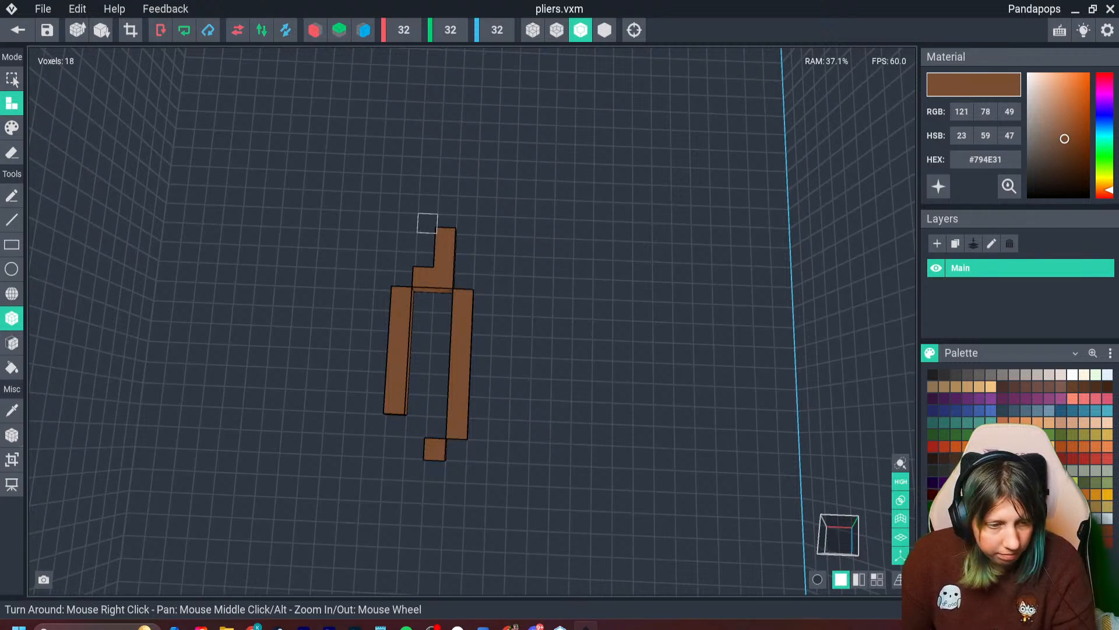
{"action": "mouse_move", "coordinate": [408, 222]}
{"action": "left_mouse_down"}
{"action": "mouse_move", "coordinate": [407, 199]}
{"action": "mouse_move", "coordinate": [429, 184]}
{"action": "left_mouse_up"}
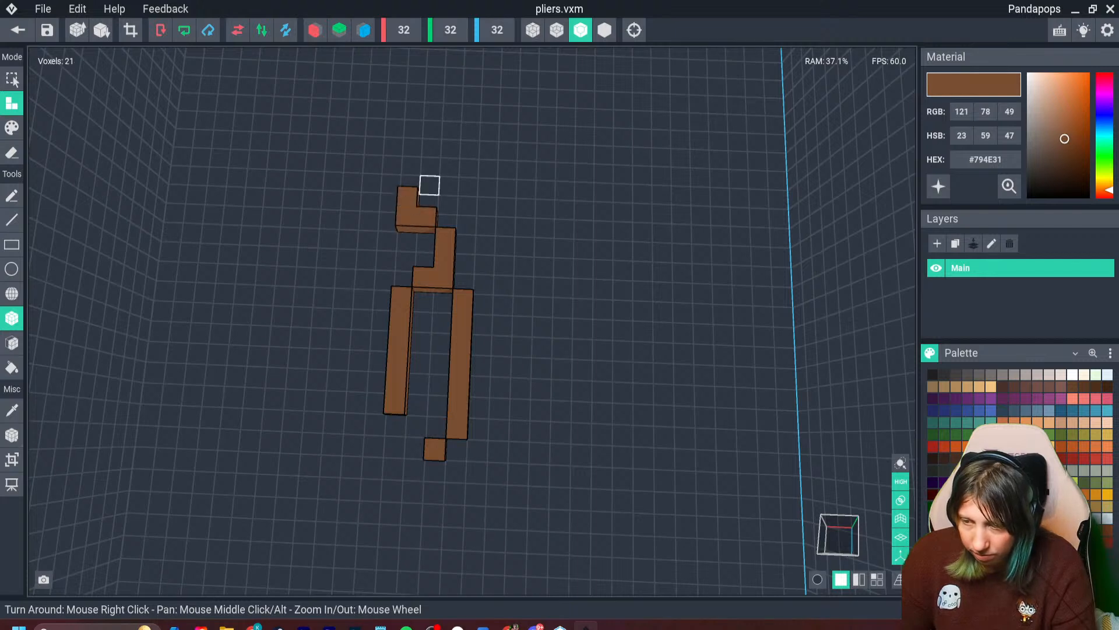
{"action": "left_click_drag", "start_coordinate": [466, 225], "coordinate": [467, 205]}
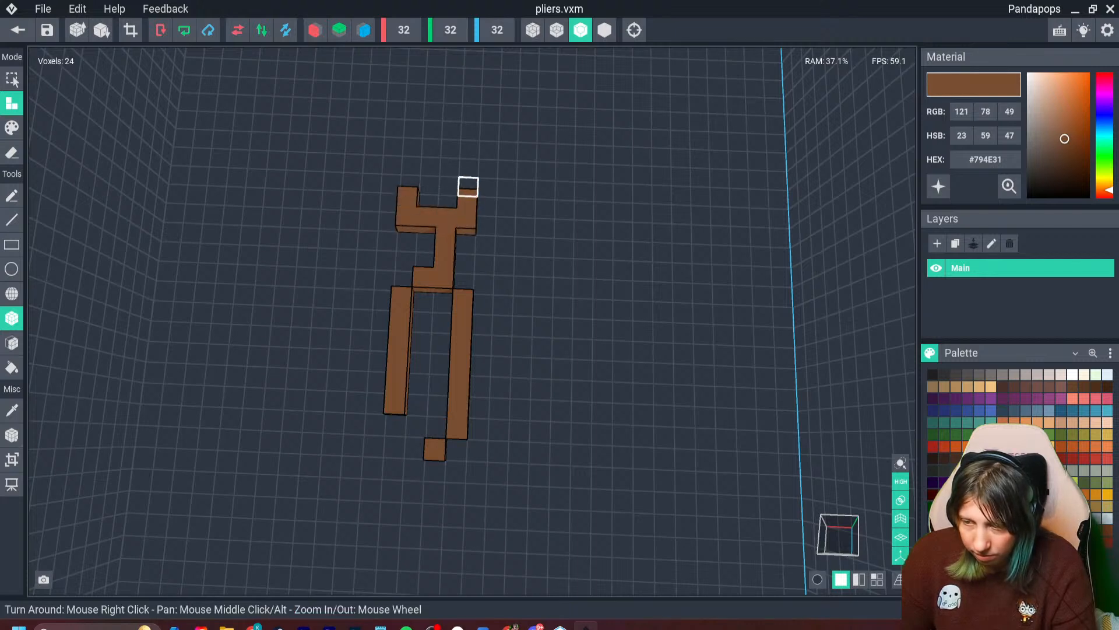
{"action": "scroll", "coordinate": [461, 207], "scroll_direction": "up", "scroll_amount": 2}
{"action": "right_click_drag", "start_coordinate": [464, 207], "coordinate": [457, 220]}
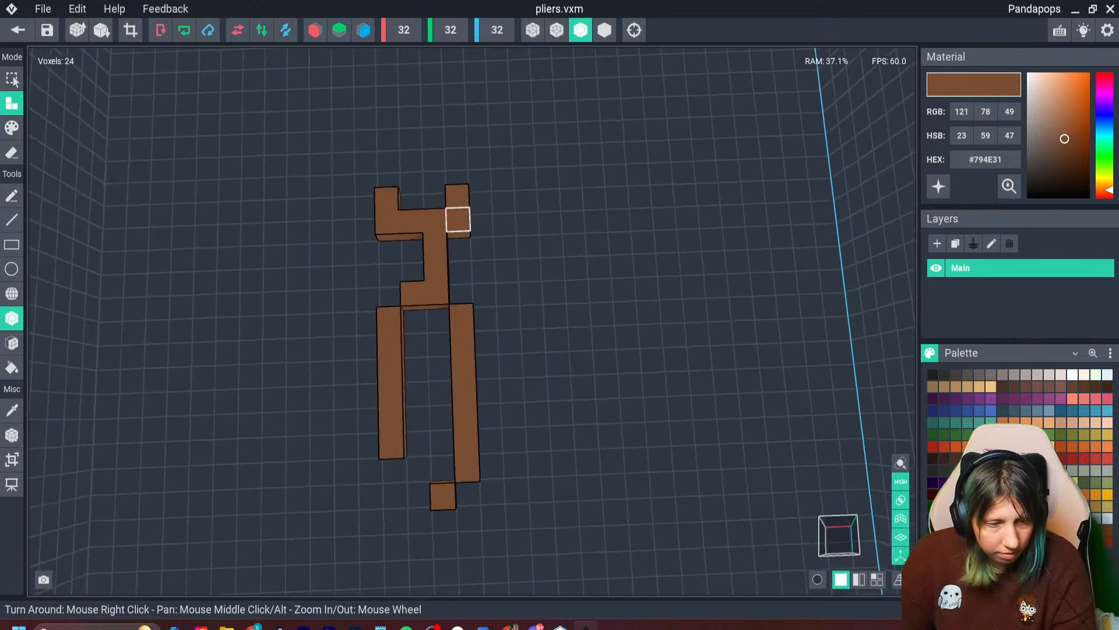
{"action": "scroll", "coordinate": [456, 229], "scroll_direction": "up", "scroll_amount": 2}
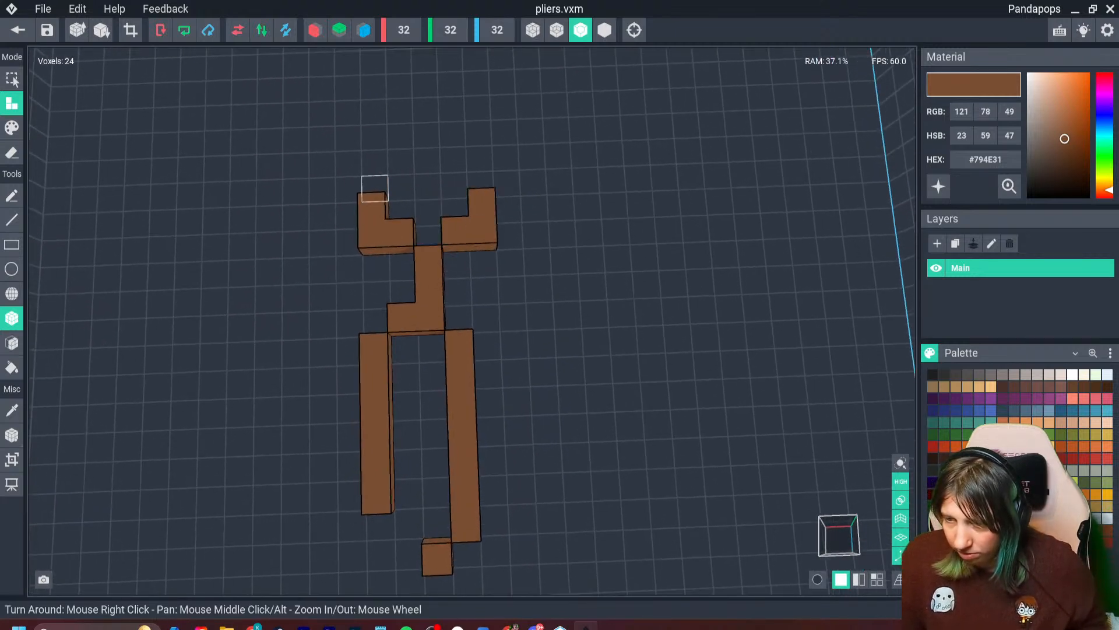
{"action": "left_click", "coordinate": [400, 162]}
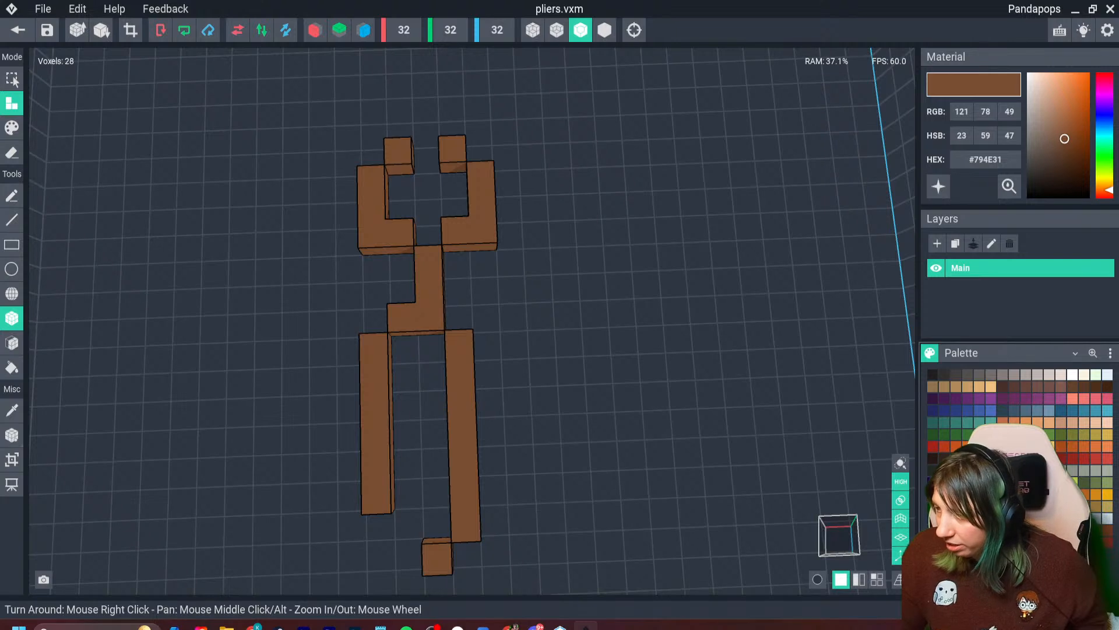
- Darken the material colour to #694025 and paint the pliers' joint and both handles with it
{"action": "left_click_drag", "start_coordinate": [1065, 140], "coordinate": [1068, 146]}
{"action": "left_click", "coordinate": [11, 129]}
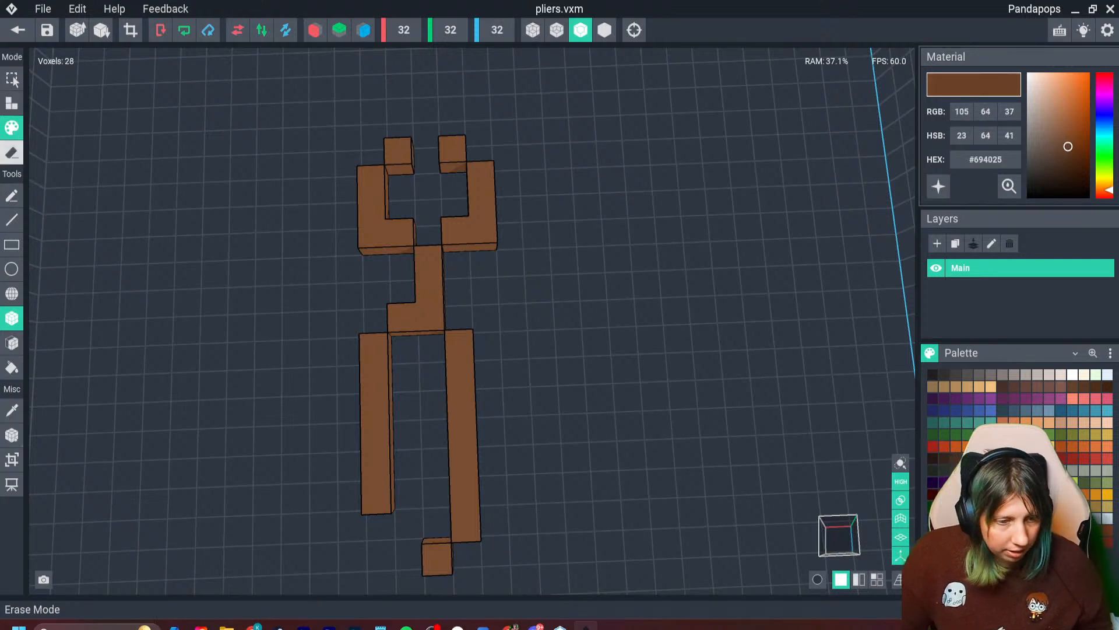
{"action": "left_click_drag", "start_coordinate": [428, 259], "coordinate": [465, 527]}
{"action": "left_click", "coordinate": [403, 318]}
{"action": "left_click", "coordinate": [437, 559]}
{"action": "left_click_drag", "start_coordinate": [376, 495], "coordinate": [375, 347]}
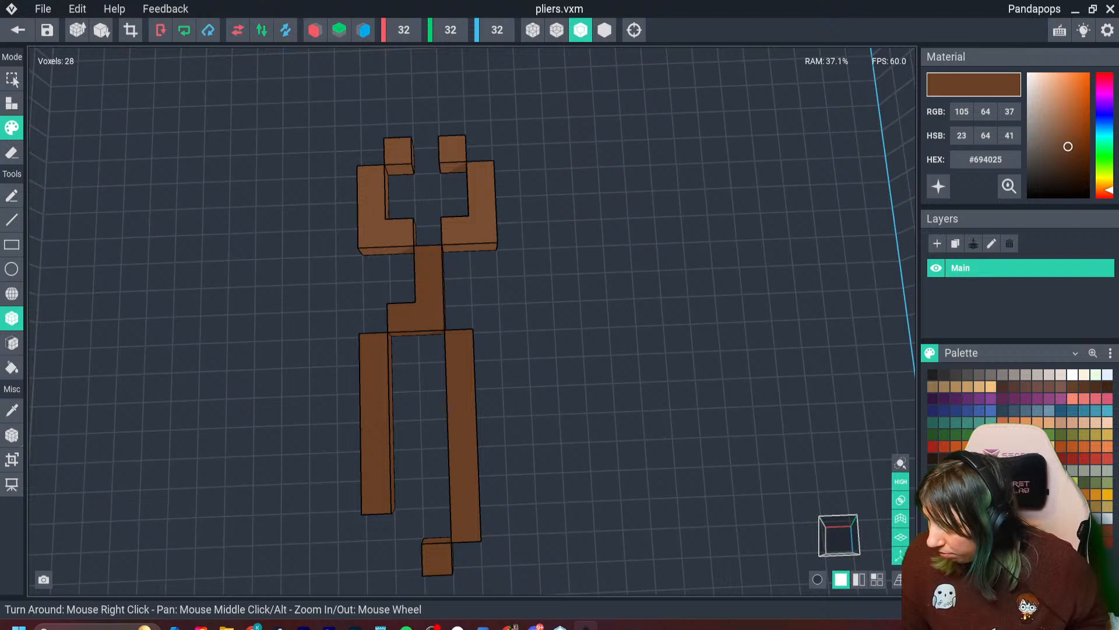
- Choose the greyish brown #5E463E from the palette and paint the joint's uppermost voxel
{"action": "left_click", "coordinate": [956, 375]}
{"action": "left_click", "coordinate": [1026, 386]}
{"action": "left_click", "coordinate": [429, 260]}
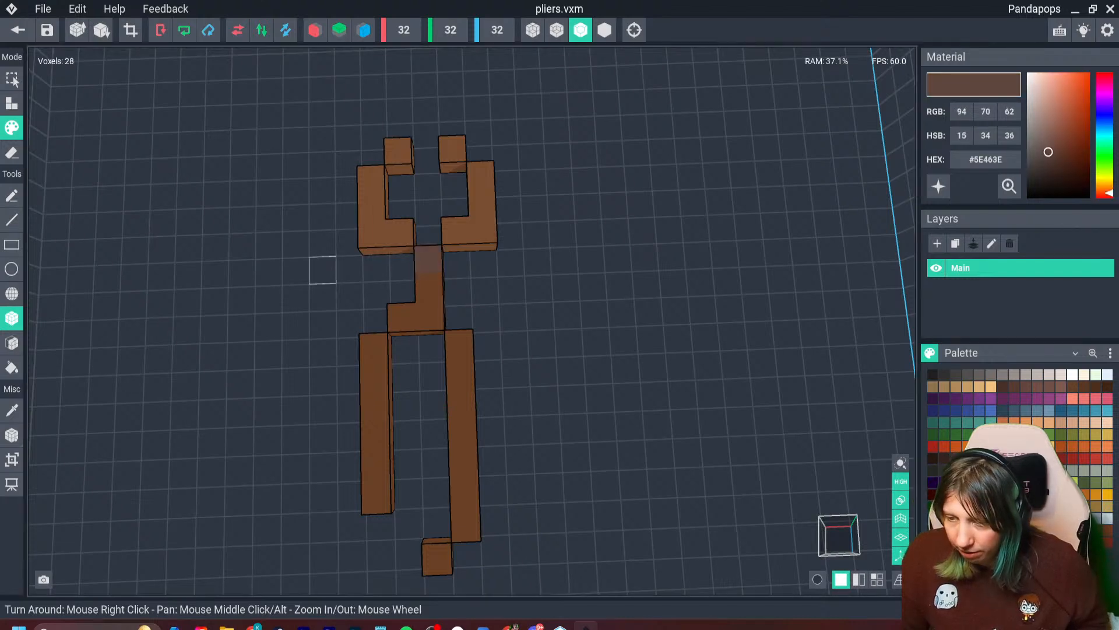
- Extend the greyish brown #5E463E down the pliers' joint and paint its uppermost voxel dark grey #4C4646
{"action": "left_click", "coordinate": [12, 104]}
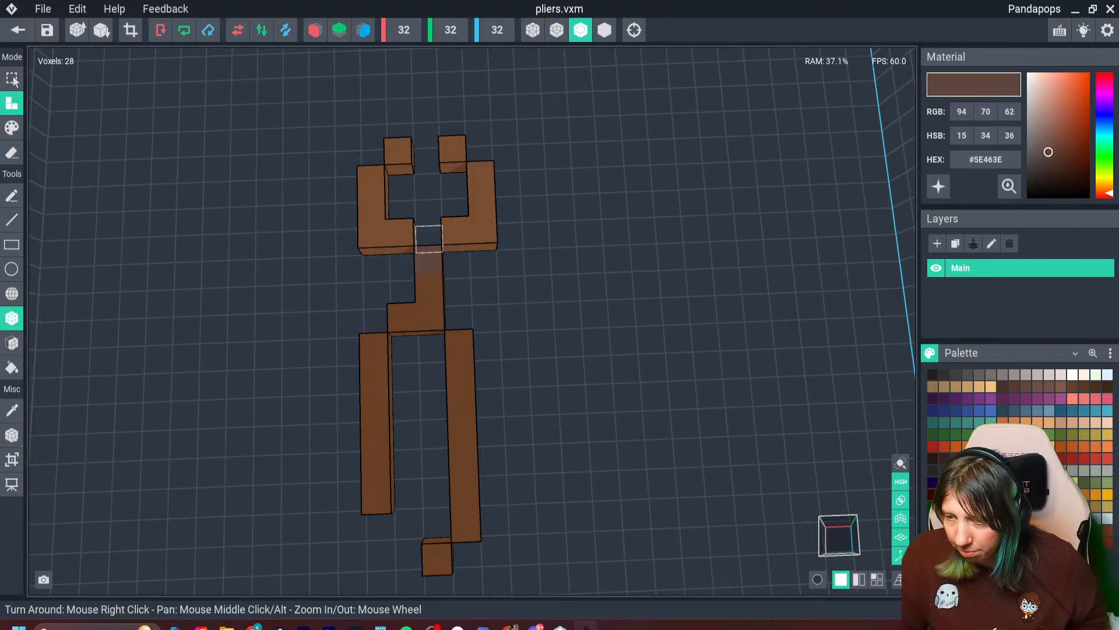
{"action": "right_click_drag", "start_coordinate": [349, 324], "coordinate": [475, 156]}
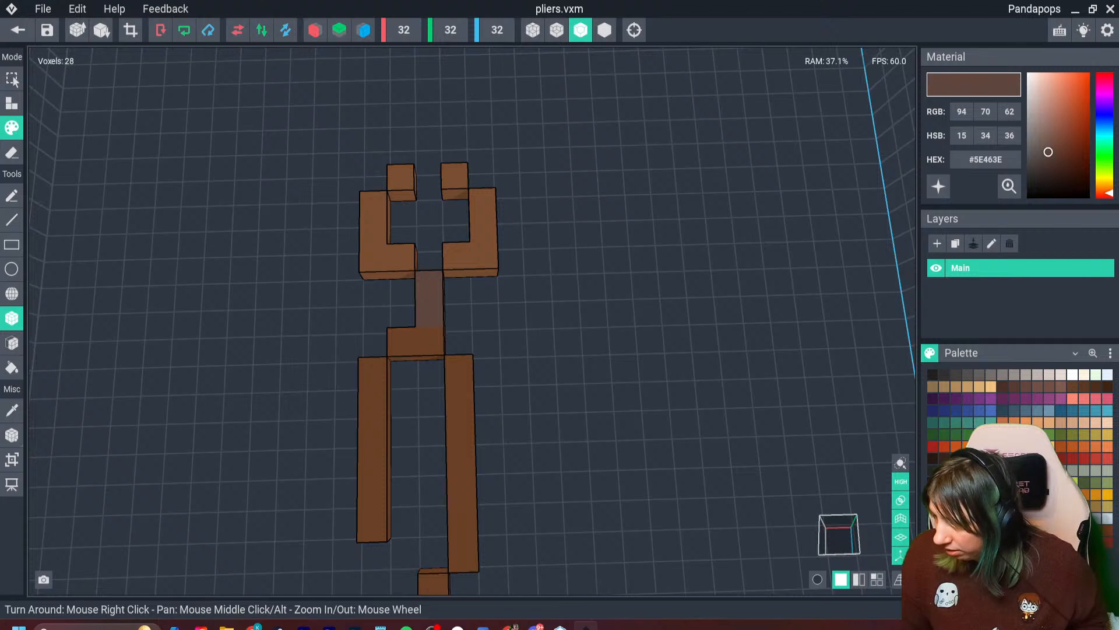
{"action": "left_click", "coordinate": [1041, 135]}
{"action": "left_click", "coordinate": [430, 284]}
{"action": "scroll", "coordinate": [587, 440], "scroll_direction": "down", "scroll_amount": 2}
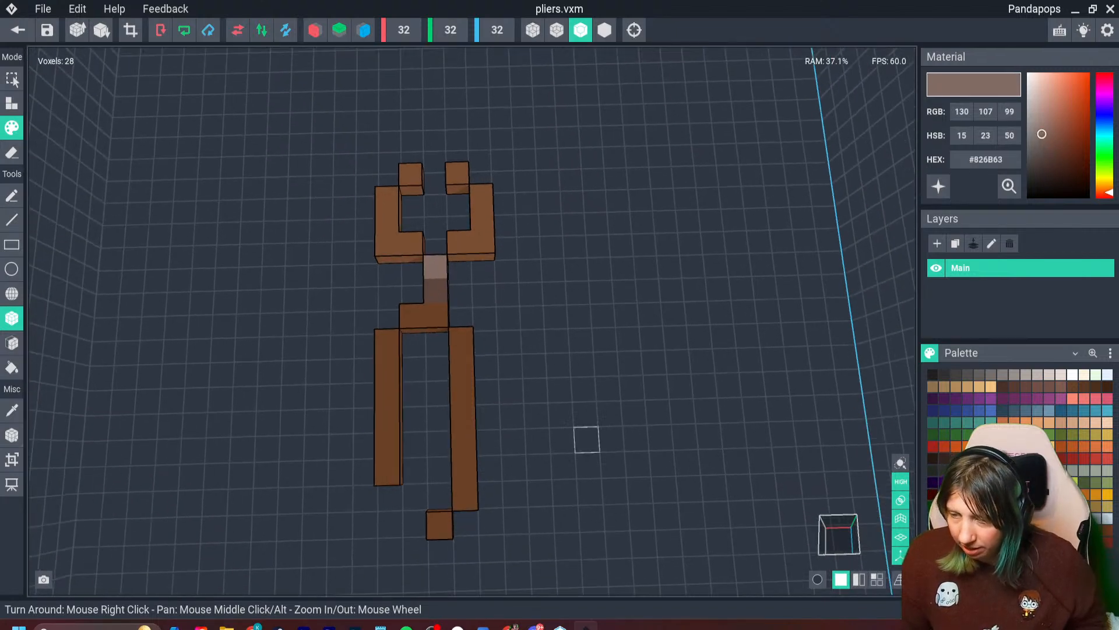
{"action": "left_click", "coordinate": [969, 375]}
{"action": "left_click", "coordinate": [436, 269]}
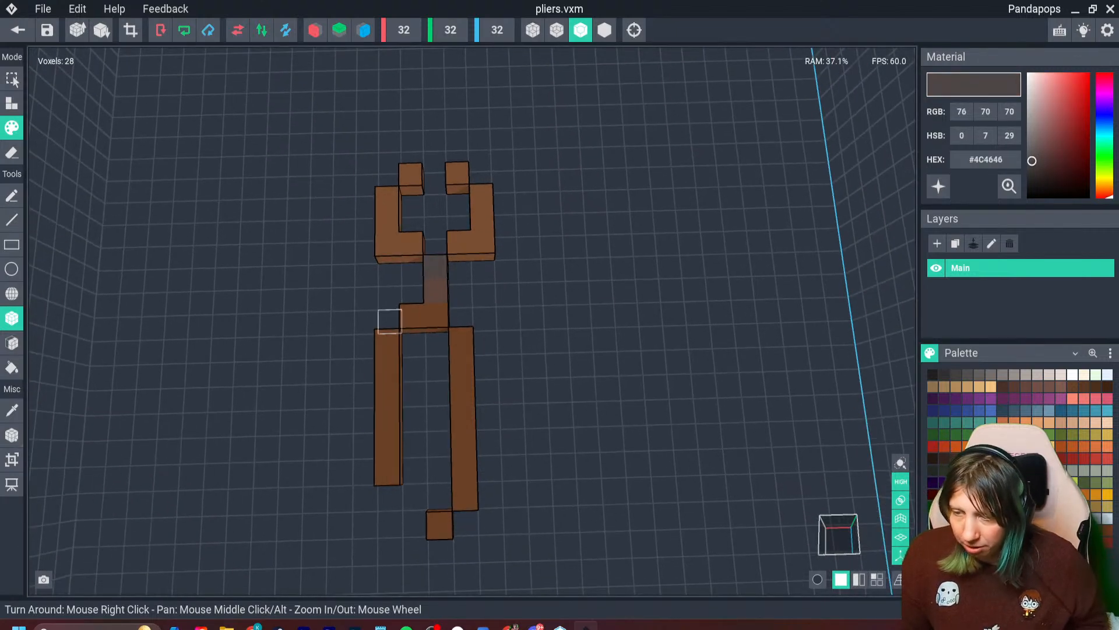
- Sample the jaws' brown, mute it to #6E513D, and paint accents on the jaws and the end voxels of the handles
{"action": "left_click", "coordinate": [387, 244]}
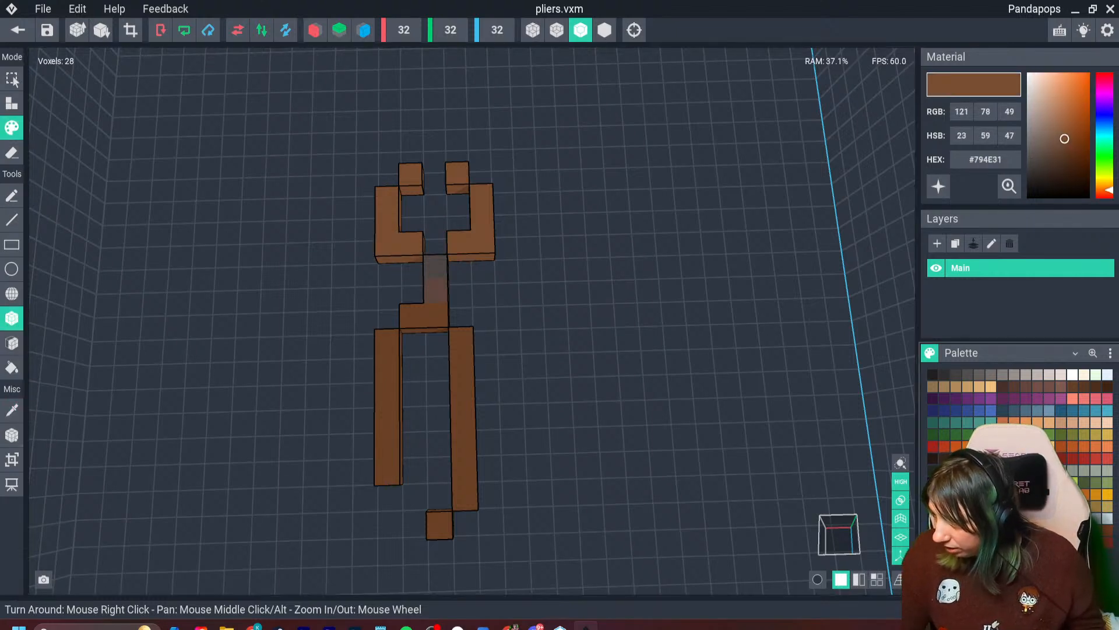
{"action": "left_click_drag", "start_coordinate": [1058, 144], "coordinate": [1055, 144]}
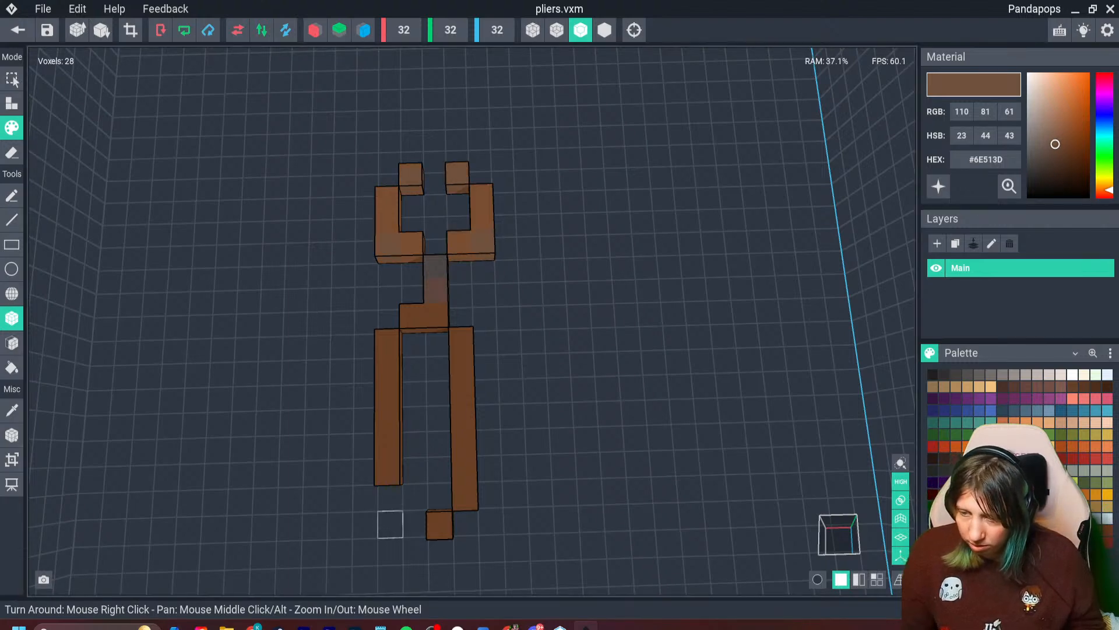
{"action": "left_click", "coordinate": [387, 471]}
{"action": "left_click", "coordinate": [440, 525]}
- Crop the model's volume to the pliers and set its pivot, saving the model on return to the bench scene
{"action": "scroll", "coordinate": [440, 526], "scroll_direction": "down", "scroll_amount": 3}
{"action": "right_click_drag", "start_coordinate": [440, 525], "coordinate": [285, 125]}
{"action": "left_click", "coordinate": [131, 29]}
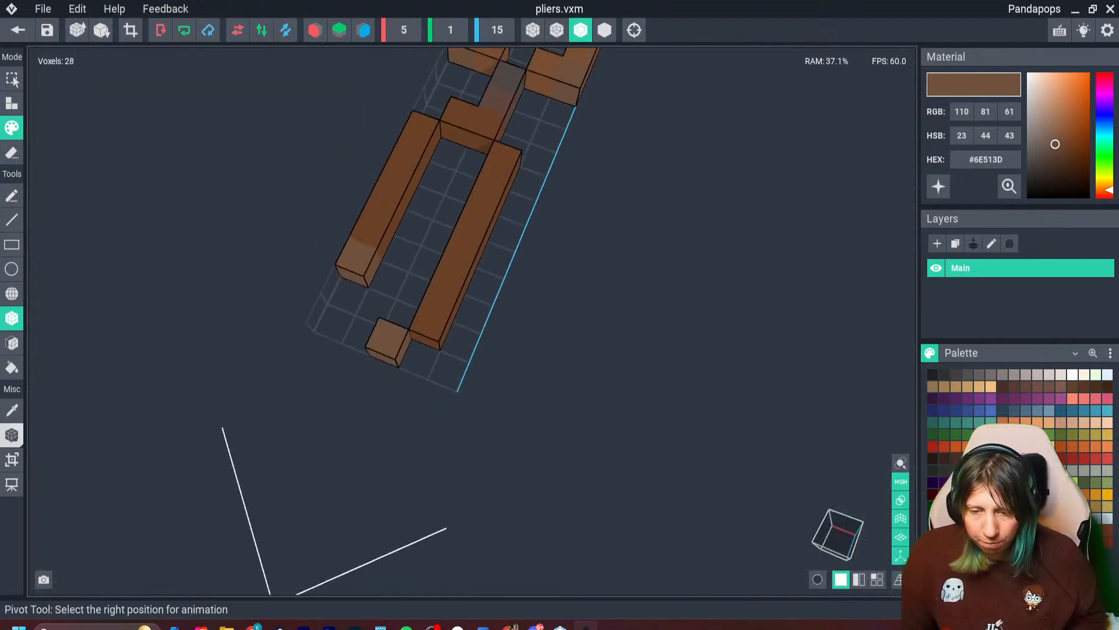
{"action": "left_click", "coordinate": [14, 437]}
{"action": "right_click", "coordinate": [14, 437]}
{"action": "left_click", "coordinate": [65, 469]}
{"action": "left_click", "coordinate": [18, 30]}
{"action": "left_click", "coordinate": [438, 231]}
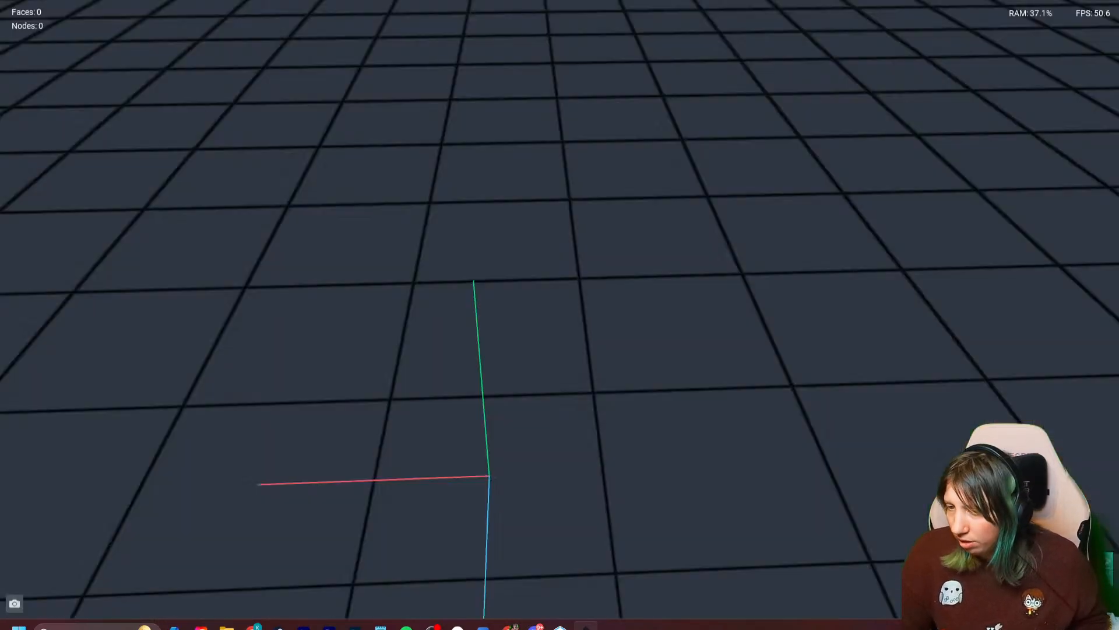
- Create a node named pliers under the work bench node and attach the pliers model to it
{"action": "left_click", "coordinate": [54, 121]}
{"action": "left_click", "coordinate": [93, 132]}
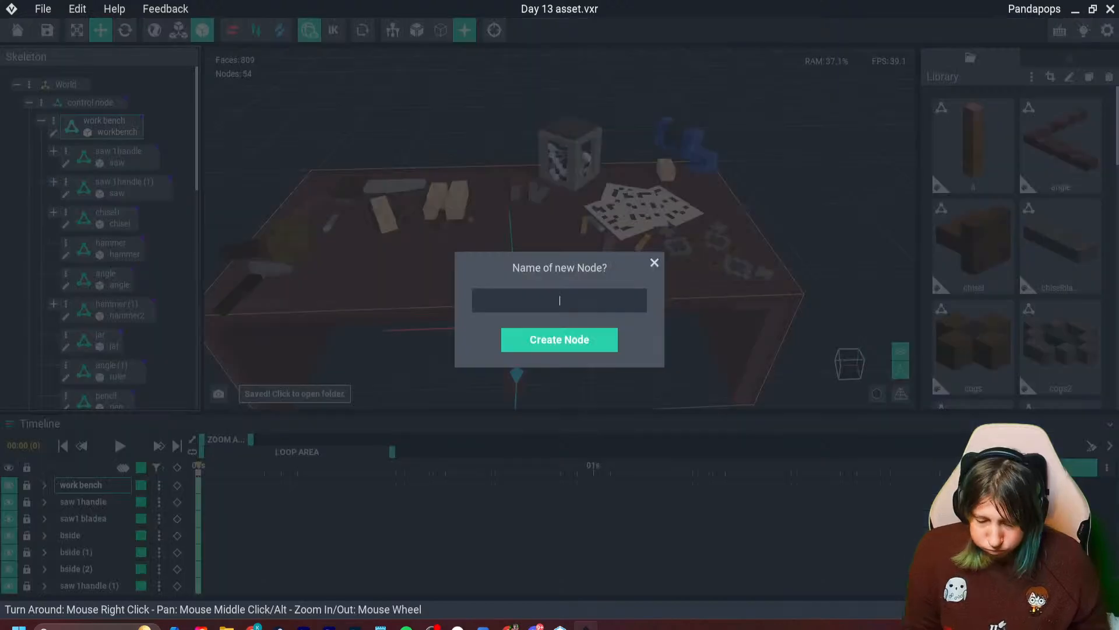
{"action": "type", "text": "pliers"}
{"action": "key", "text": "Return"}
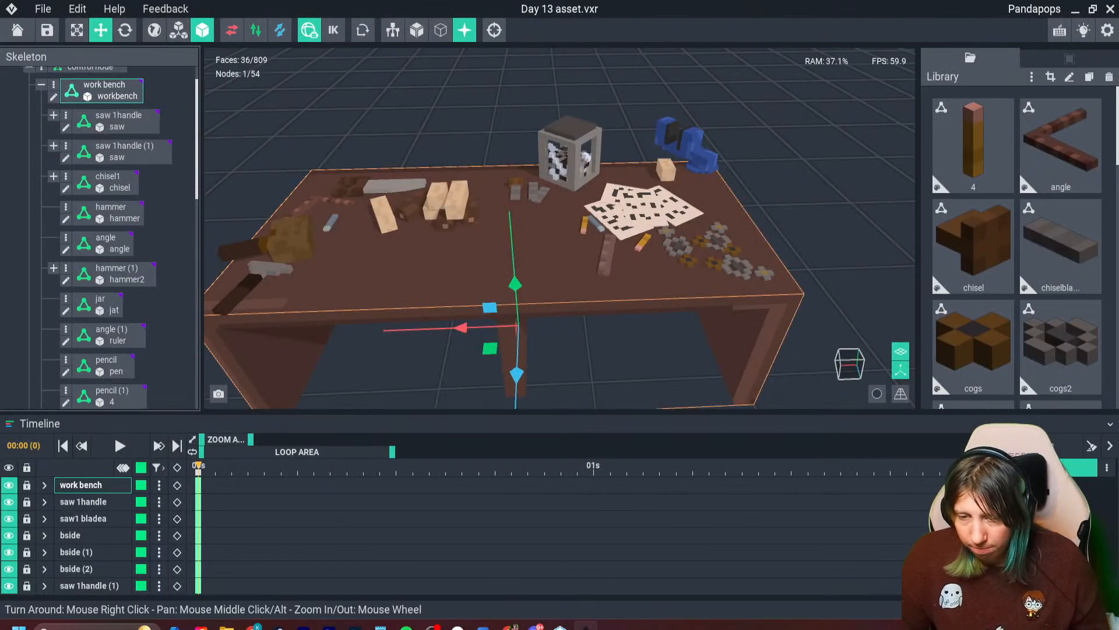
{"action": "scroll", "coordinate": [1017, 245], "scroll_direction": "down", "scroll_amount": 8}
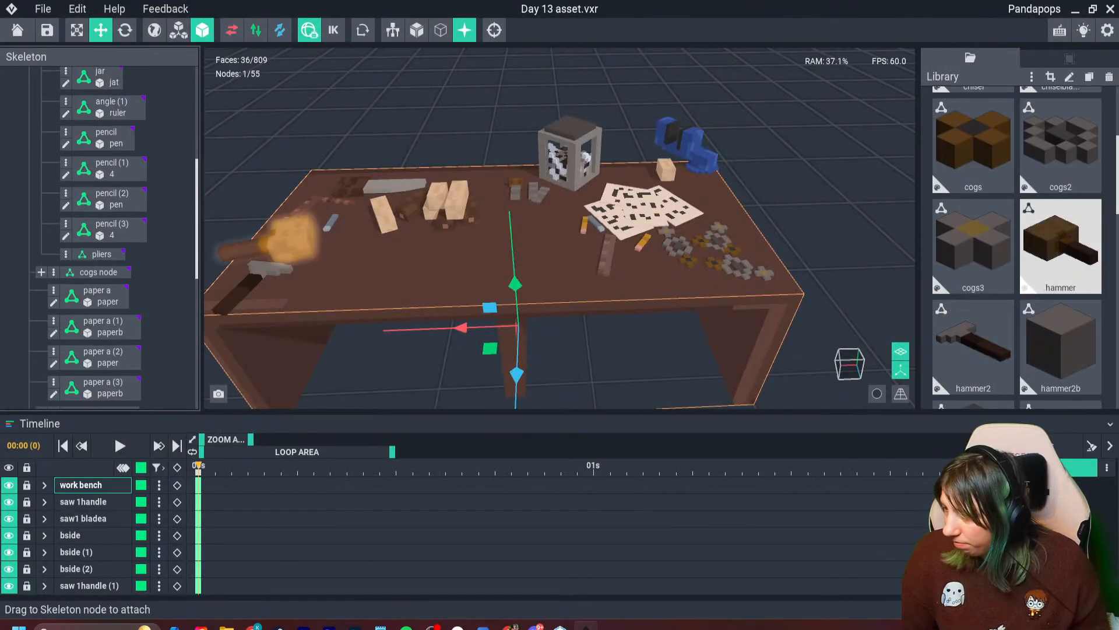
{"action": "scroll", "coordinate": [1061, 245], "scroll_direction": "down", "scroll_amount": 5}
{"action": "left_click_drag", "start_coordinate": [974, 195], "coordinate": [102, 257]}
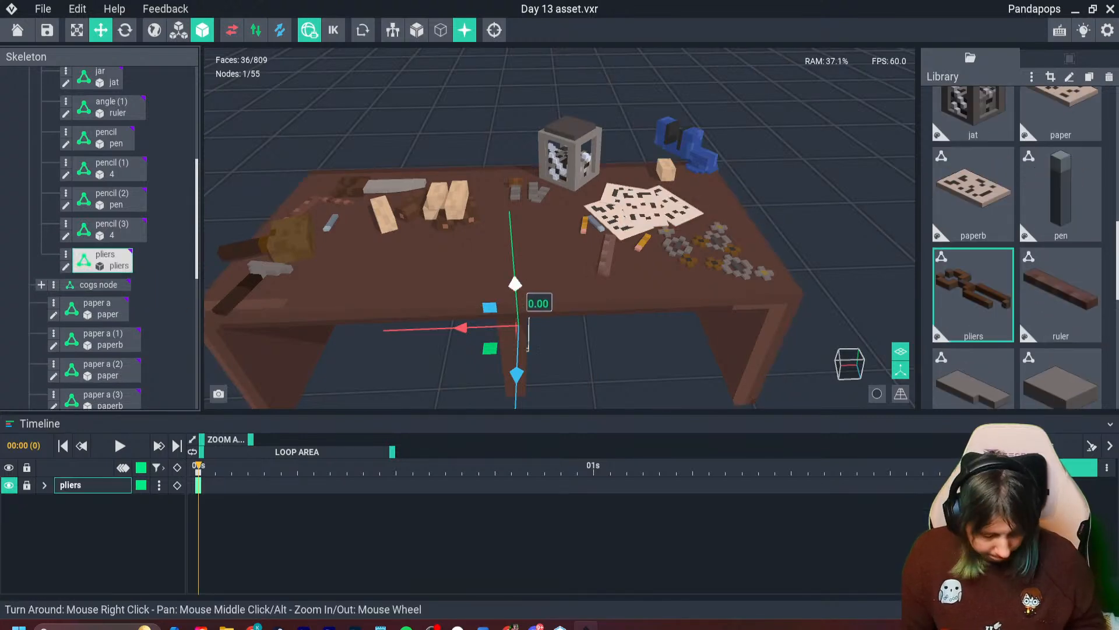
- Raise the pliers onto the bench top and lay them flat in the free area between the wood blocks and the ruler
{"action": "left_click_drag", "start_coordinate": [510, 219], "coordinate": [506, 174]}
{"action": "right_click_drag", "start_coordinate": [506, 175], "coordinate": [519, 224]}
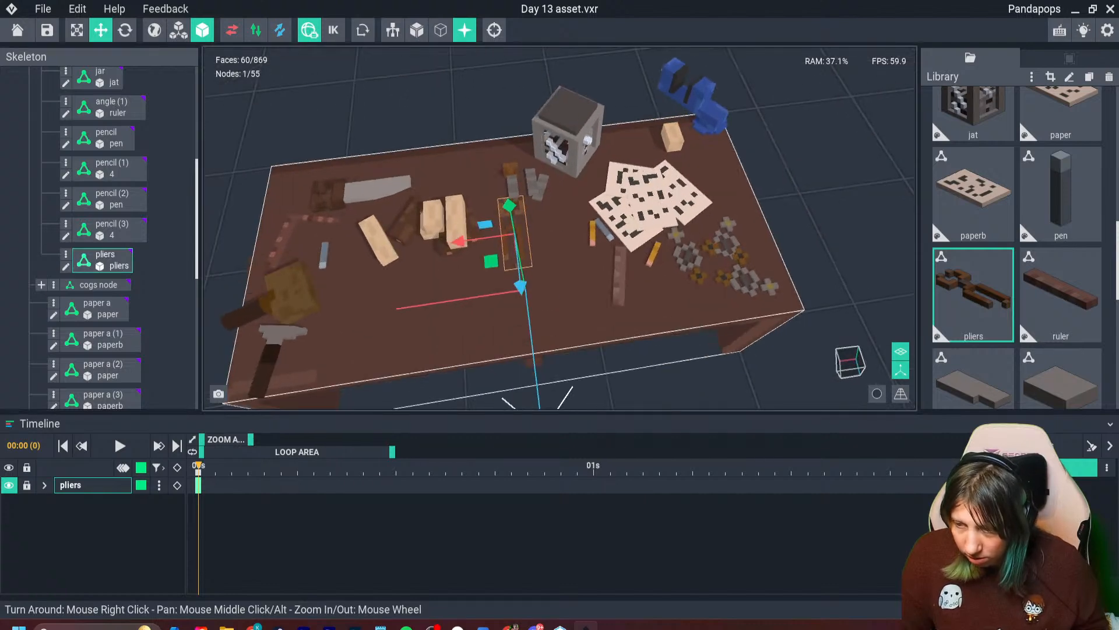
{"action": "left_click_drag", "start_coordinate": [519, 287], "coordinate": [526, 331]}
{"action": "scroll", "coordinate": [524, 324], "scroll_direction": "up", "scroll_amount": 4}
{"action": "right_click_drag", "start_coordinate": [516, 327], "coordinate": [560, 277]}
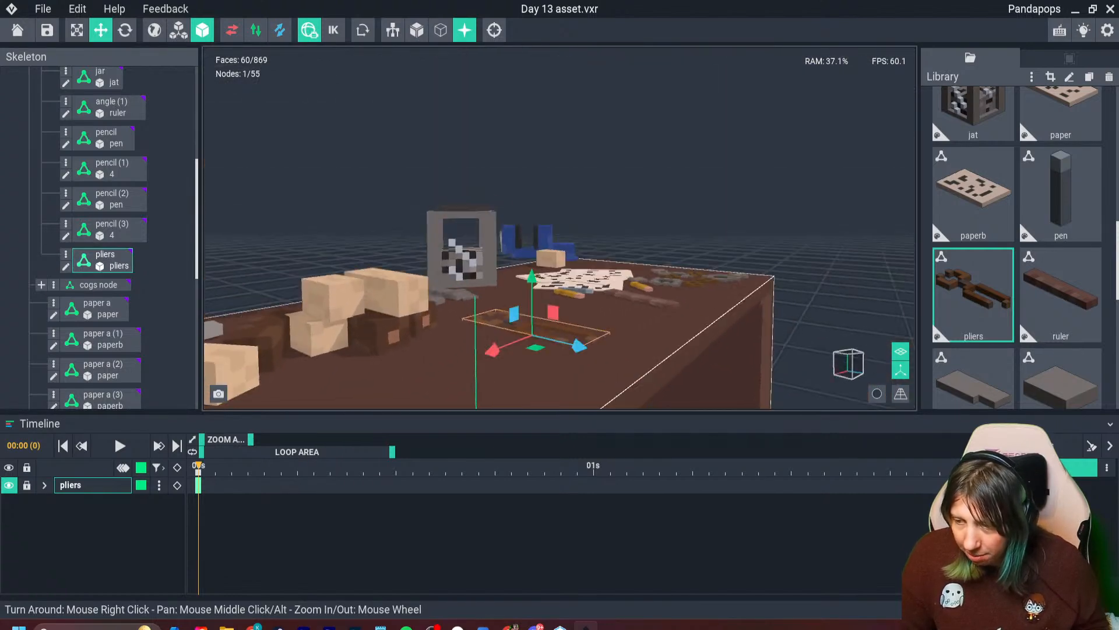
{"action": "left_click_drag", "start_coordinate": [532, 281], "coordinate": [532, 295]}
{"action": "right_click_drag", "start_coordinate": [531, 295], "coordinate": [484, 334]}
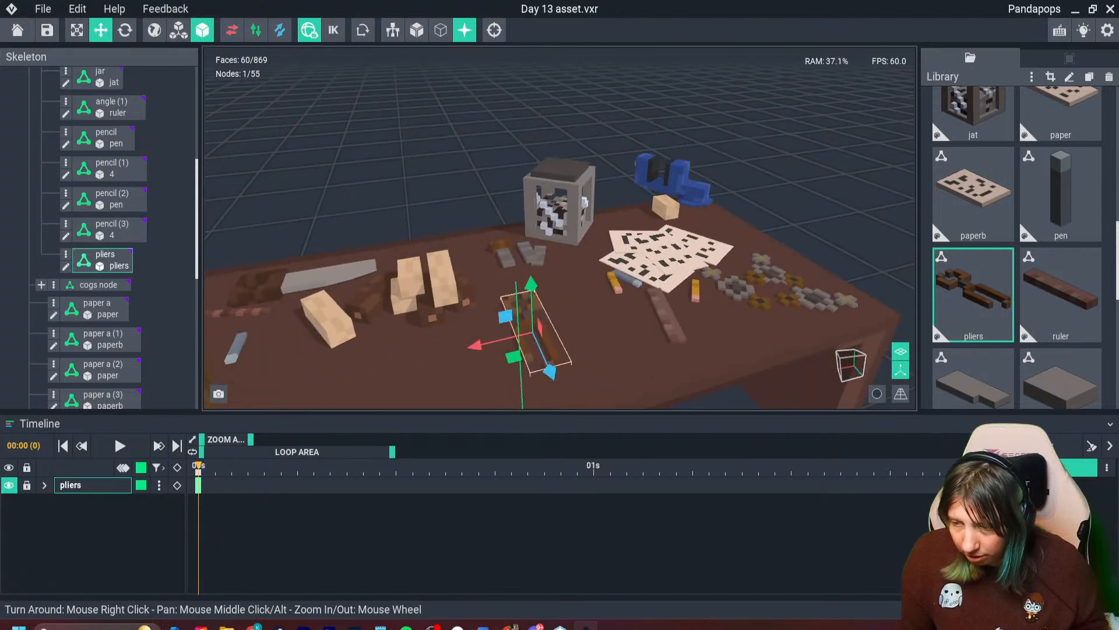
{"action": "left_click_drag", "start_coordinate": [532, 286], "coordinate": [531, 283]}
{"action": "right_click_drag", "start_coordinate": [533, 318], "coordinate": [507, 315]}
{"action": "scroll", "coordinate": [540, 309], "scroll_direction": "down", "scroll_amount": 3}
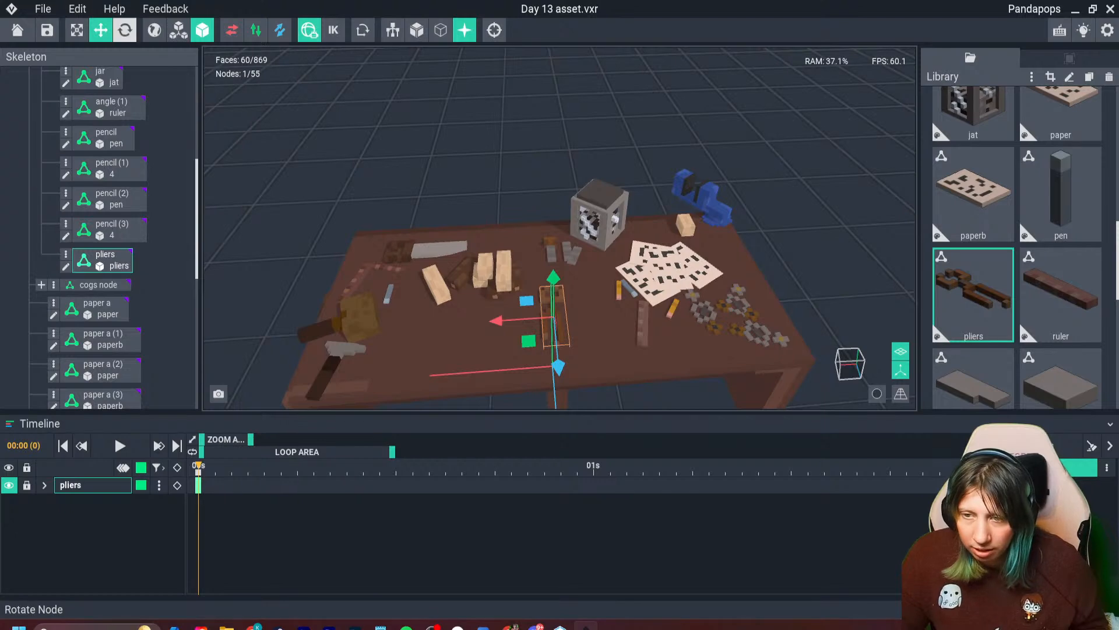
- Rotate the pliers to a slight angle on the bench top and shift them towards the pencils and papers
{"action": "left_click", "coordinate": [125, 30]}
{"action": "left_click_drag", "start_coordinate": [551, 350], "coordinate": [579, 338]}
{"action": "right_click_drag", "start_coordinate": [572, 352], "coordinate": [592, 345]}
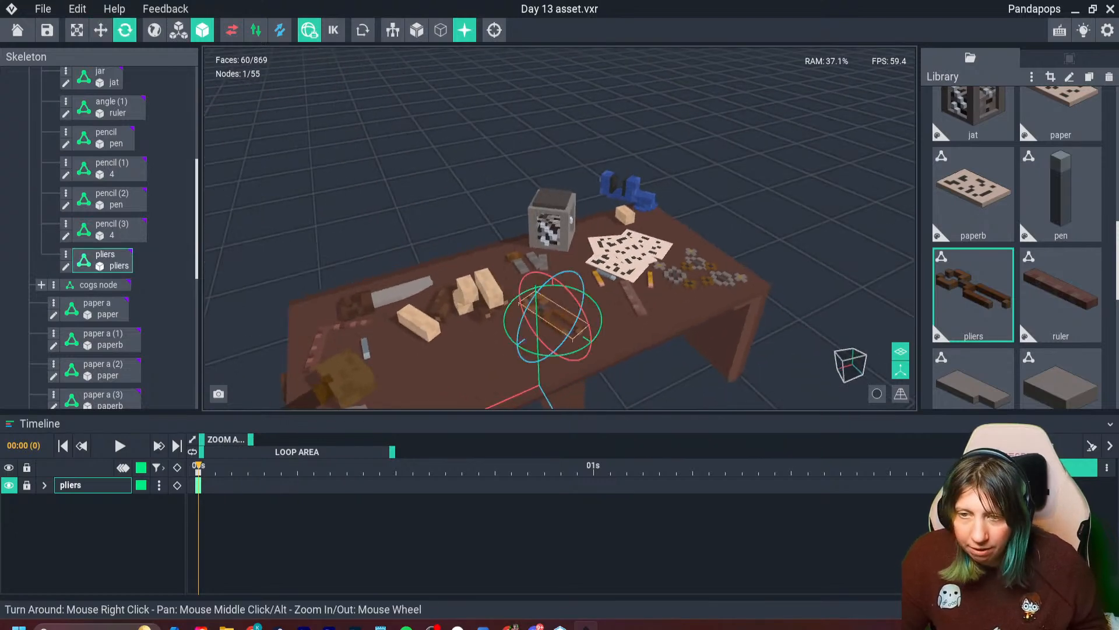
{"action": "middle_click_drag", "start_coordinate": [583, 350], "coordinate": [550, 276]}
{"action": "left_click", "coordinate": [101, 29]}
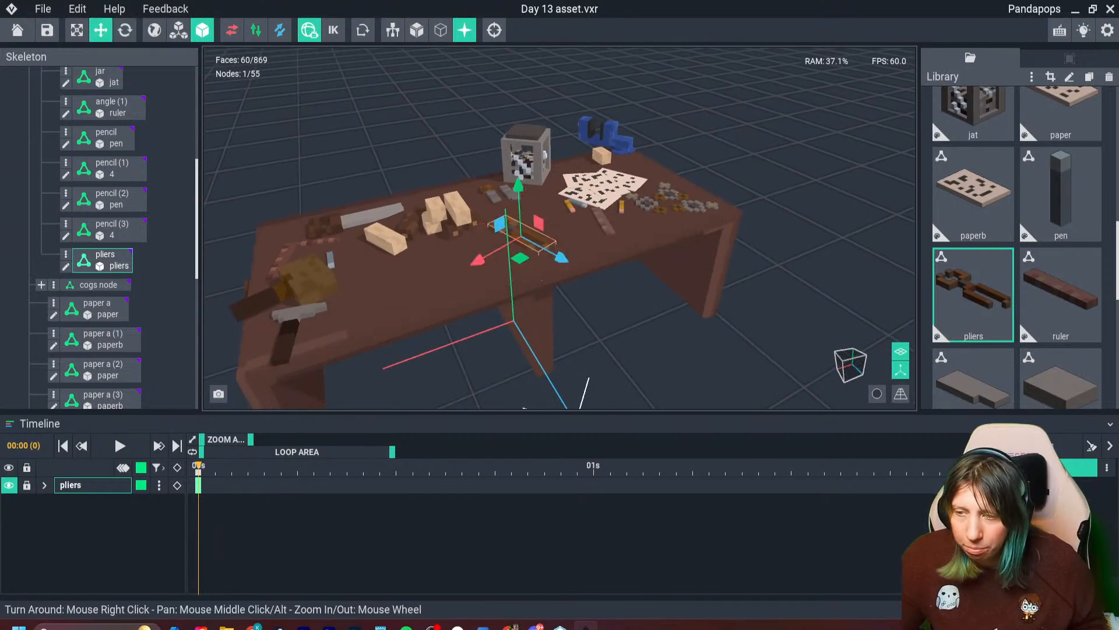
{"action": "left_click_drag", "start_coordinate": [482, 257], "coordinate": [507, 243]}
{"action": "left_click", "coordinate": [520, 235]}
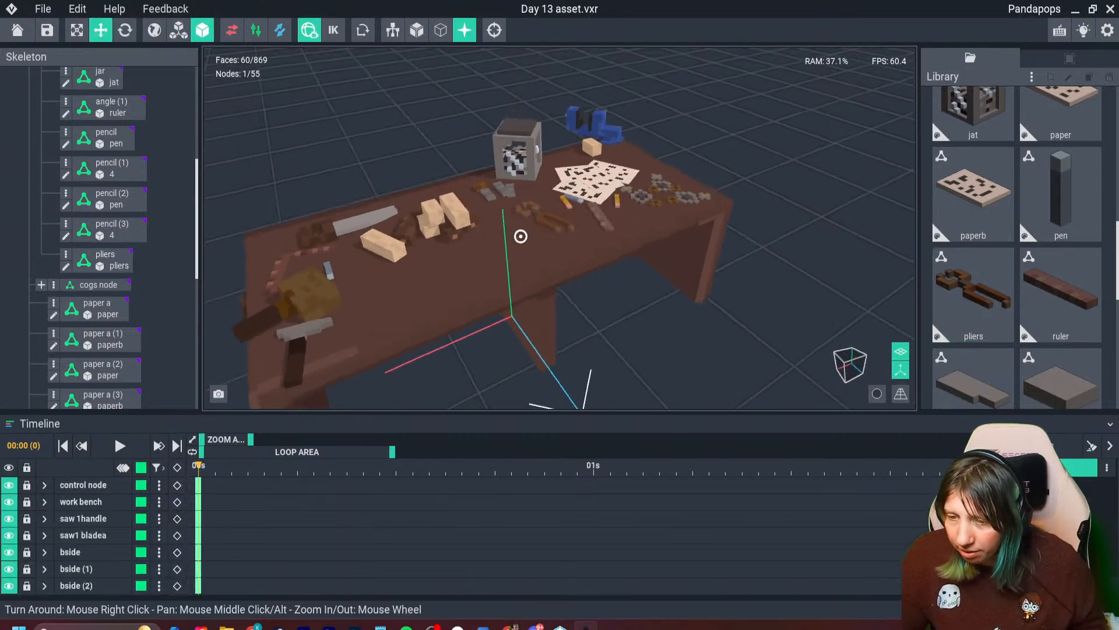
- Duplicate the angle tool lying on the bench top and move the copy out past the bench's end with the hanging saw
{"action": "middle_click_drag", "start_coordinate": [520, 235], "coordinate": [583, 191]}
{"action": "right_click_drag", "start_coordinate": [583, 191], "coordinate": [717, 178]}
{"action": "middle_click_drag", "start_coordinate": [568, 361], "coordinate": [536, 262]}
{"action": "mouse_move", "coordinate": [527, 317]}
{"action": "right_mouse_down"}
{"action": "mouse_move", "coordinate": [397, 315]}
{"action": "mouse_move", "coordinate": [526, 317]}
{"action": "right_mouse_up"}
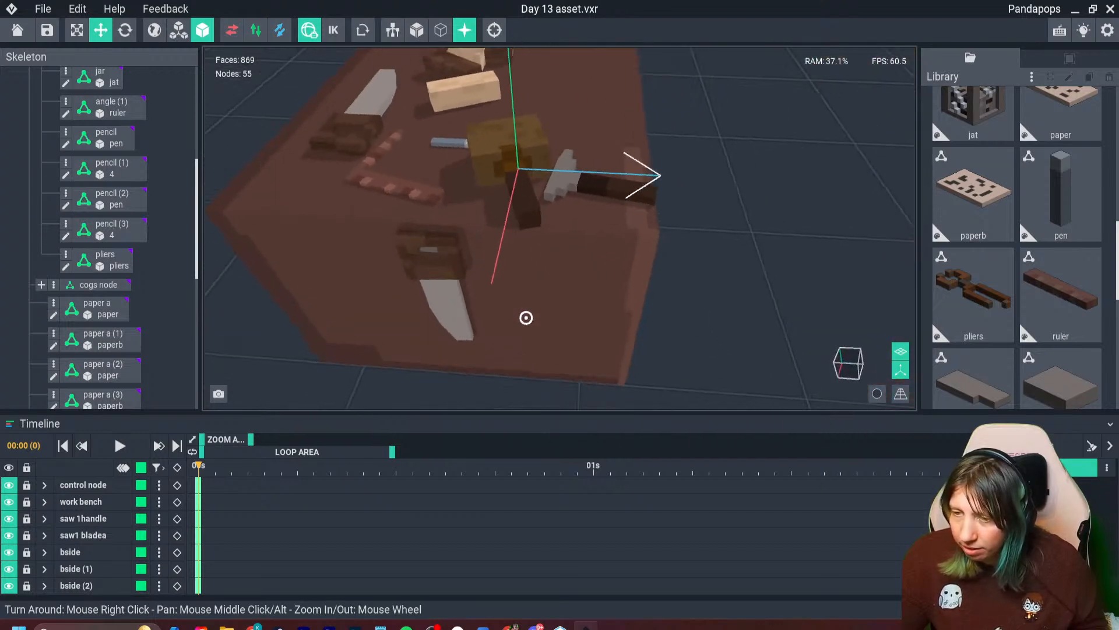
{"action": "left_click", "coordinate": [382, 184]}
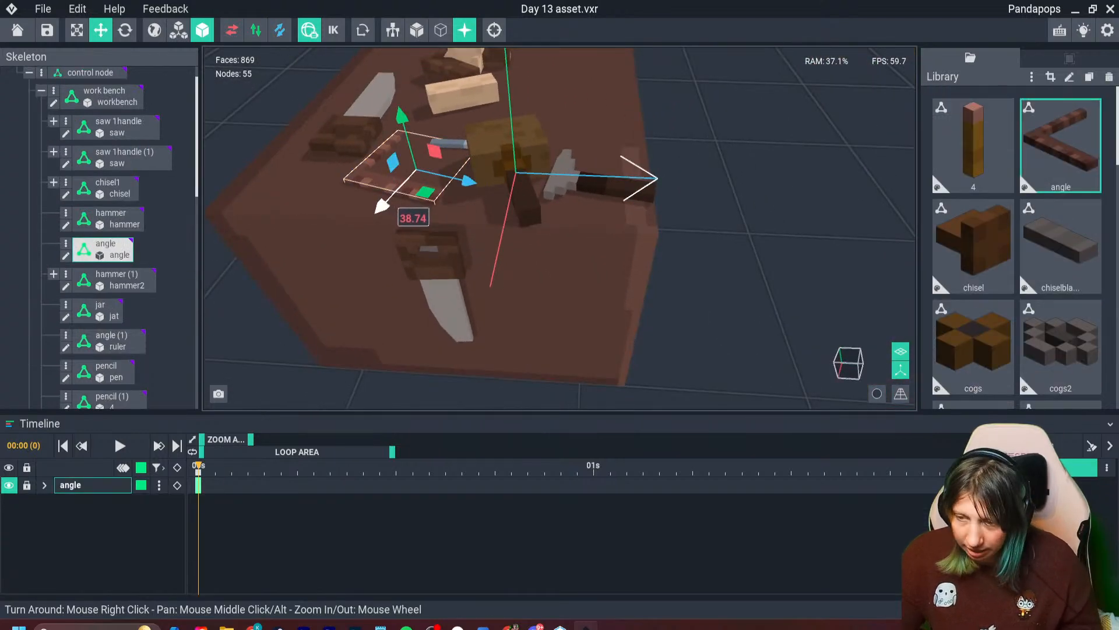
{"action": "key", "text": "ctrl+d"}
{"action": "left_click_drag", "start_coordinate": [381, 206], "coordinate": [293, 303]}
{"action": "right_click_drag", "start_coordinate": [293, 303], "coordinate": [335, 297]}
- Stand the duplicated angle upright and lower it alongside the bench's end panel
{"action": "left_click", "coordinate": [124, 31]}
{"action": "left_click_drag", "start_coordinate": [432, 187], "coordinate": [366, 228]}
{"action": "right_click_drag", "start_coordinate": [356, 224], "coordinate": [409, 224]}
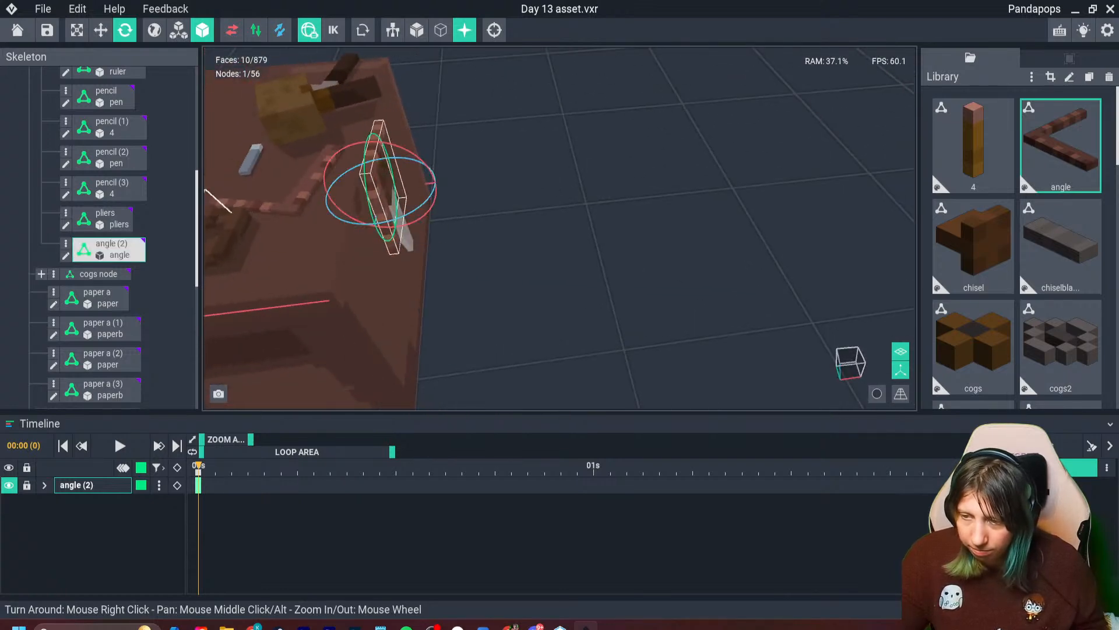
{"action": "key", "text": "w"}
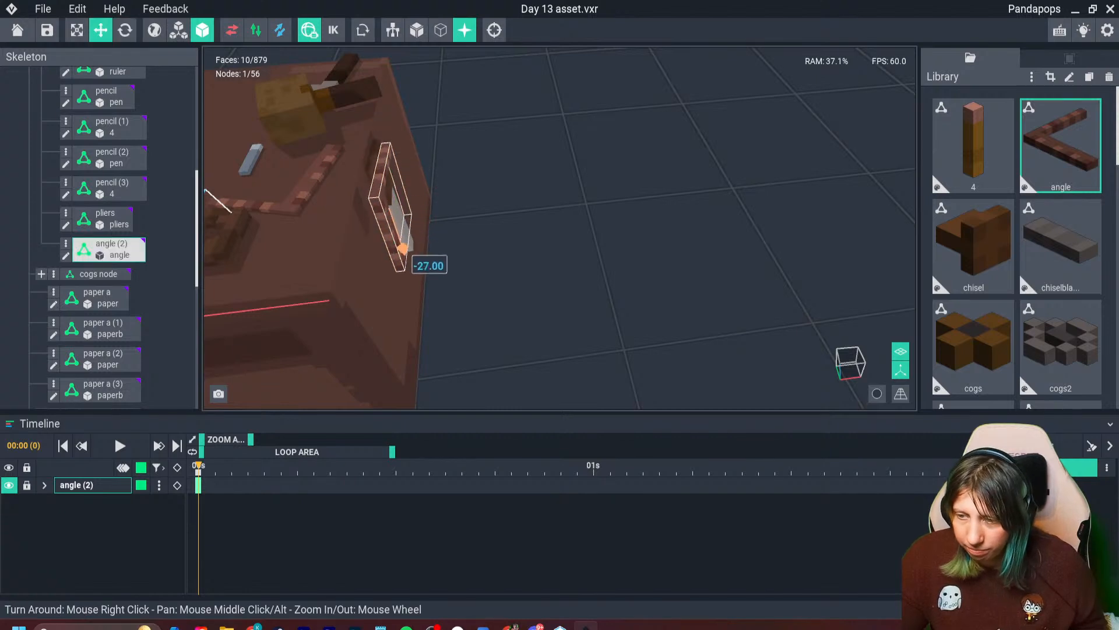
{"action": "left_click_drag", "start_coordinate": [433, 229], "coordinate": [429, 231]}
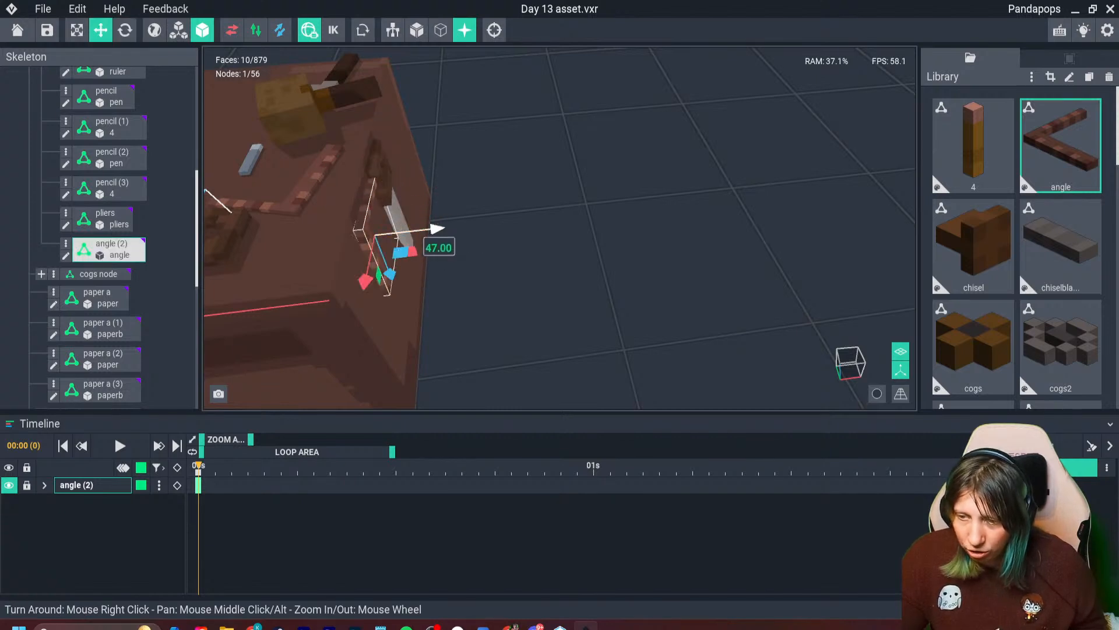
{"action": "right_click_drag", "start_coordinate": [424, 235], "coordinate": [386, 205]}
- Turn the upright angle so its corner points up and set it against the end panel beside the hanging saw
{"action": "key", "text": "e"}
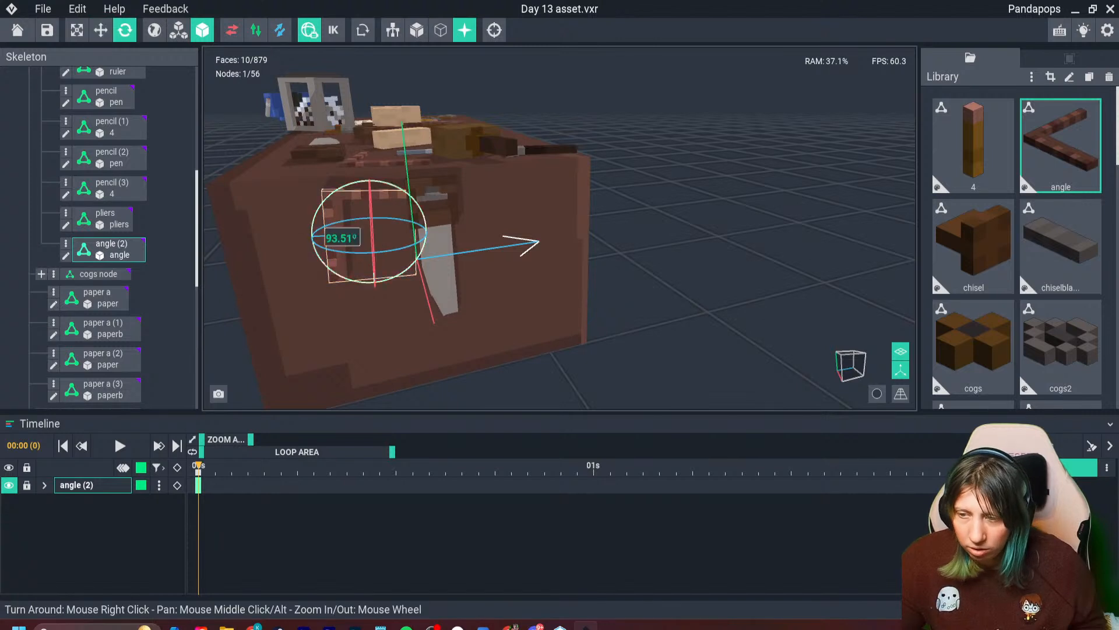
{"action": "key", "text": "w"}
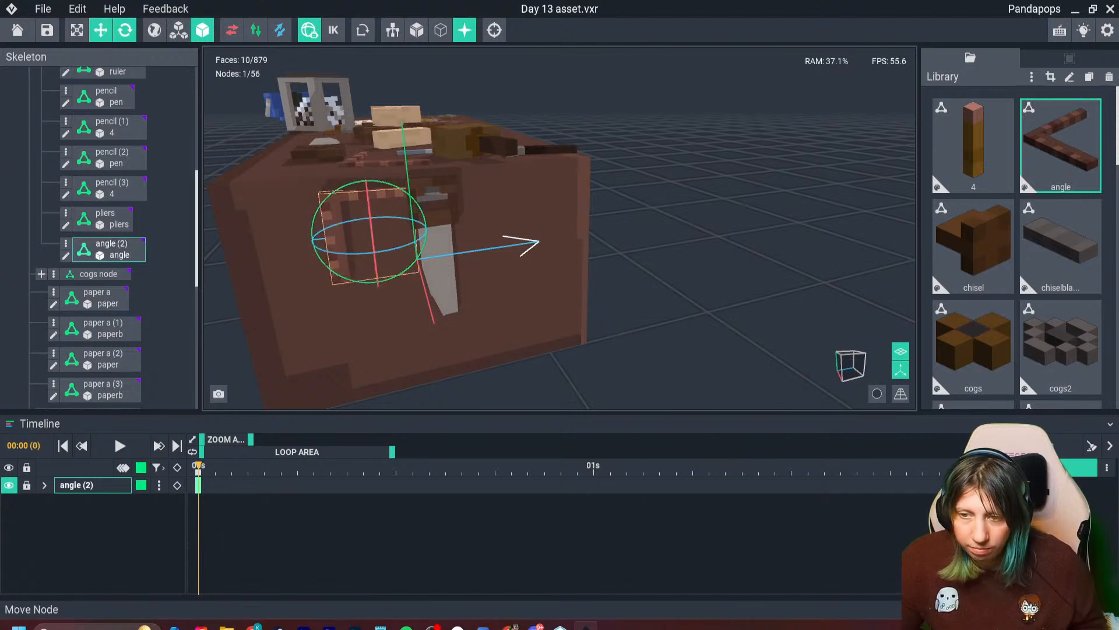
{"action": "left_click_drag", "start_coordinate": [299, 242], "coordinate": [264, 249]}
{"action": "left_click", "coordinate": [344, 315]}
{"action": "left_click", "coordinate": [284, 238]}
{"action": "right_click_drag", "start_coordinate": [285, 238], "coordinate": [373, 245]}
{"action": "left_click_drag", "start_coordinate": [344, 252], "coordinate": [331, 247]}
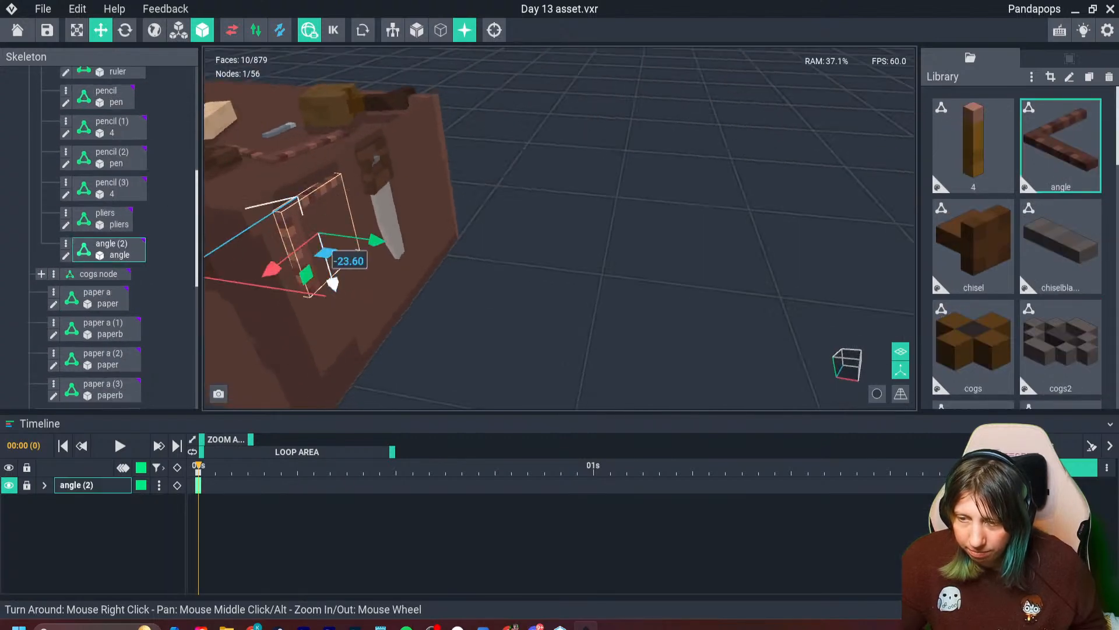
{"action": "right_click_drag", "start_coordinate": [331, 248], "coordinate": [350, 263]}
{"action": "left_click_drag", "start_coordinate": [366, 234], "coordinate": [376, 234]}
{"action": "right_click_drag", "start_coordinate": [377, 234], "coordinate": [307, 267]}
- Paint a hook on the workbench's end panel under the angle in dark grey #4C4646 edged with grey #746C6A, and save the model
{"action": "double_click", "coordinate": [336, 224]}
{"action": "middle_click_drag", "start_coordinate": [199, 265], "coordinate": [277, 268]}
{"action": "scroll", "coordinate": [326, 274], "scroll_direction": "up", "scroll_amount": 4}
{"action": "key", "text": "i"}
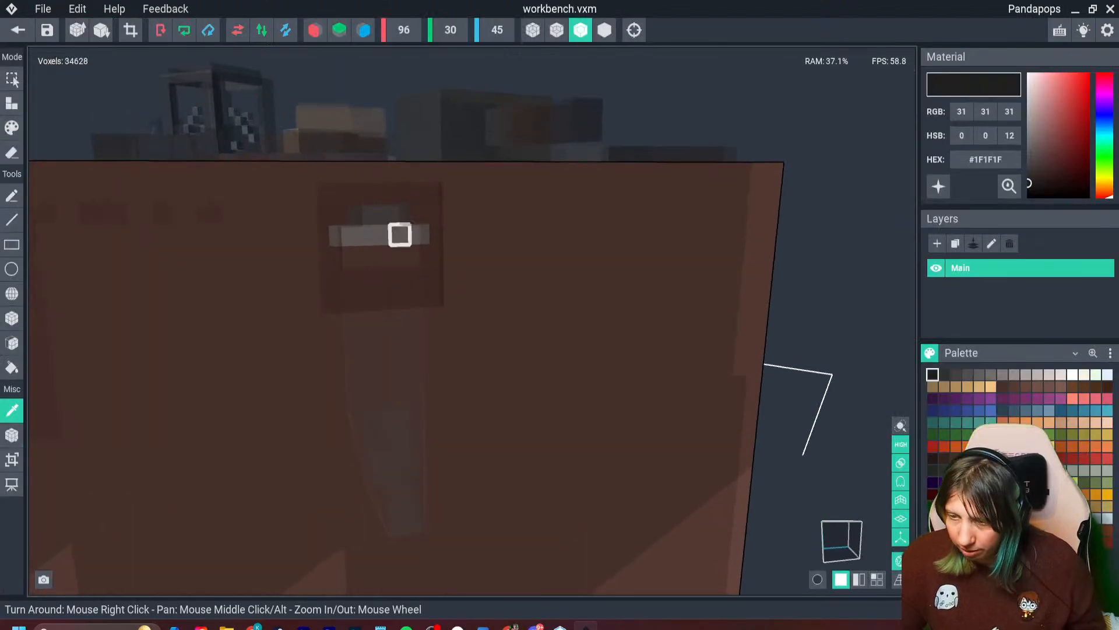
{"action": "left_click", "coordinate": [400, 234]}
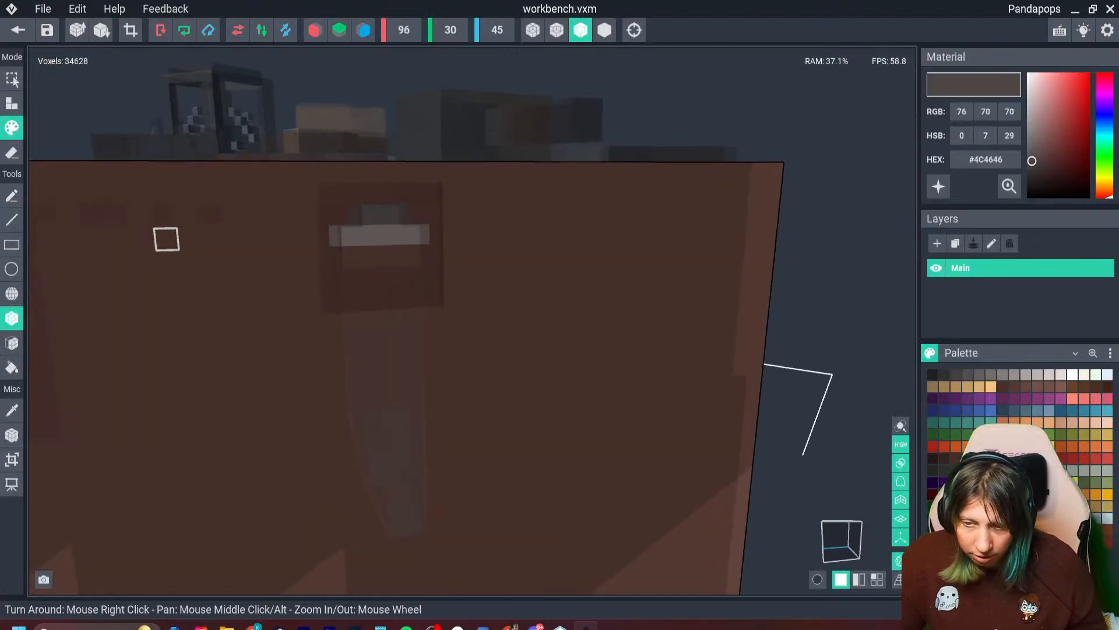
{"action": "key", "text": "i"}
{"action": "left_click", "coordinate": [359, 254]}
{"action": "left_click_drag", "start_coordinate": [75, 260], "coordinate": [168, 261]}
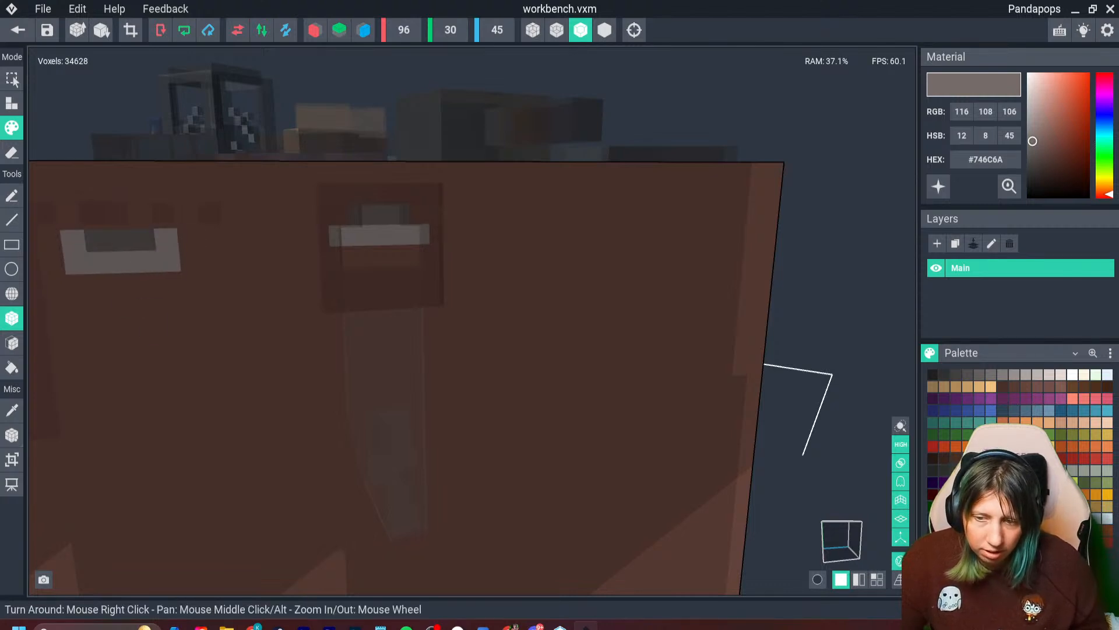
{"action": "left_click", "coordinate": [17, 30]}
{"action": "left_click", "coordinate": [438, 230]}
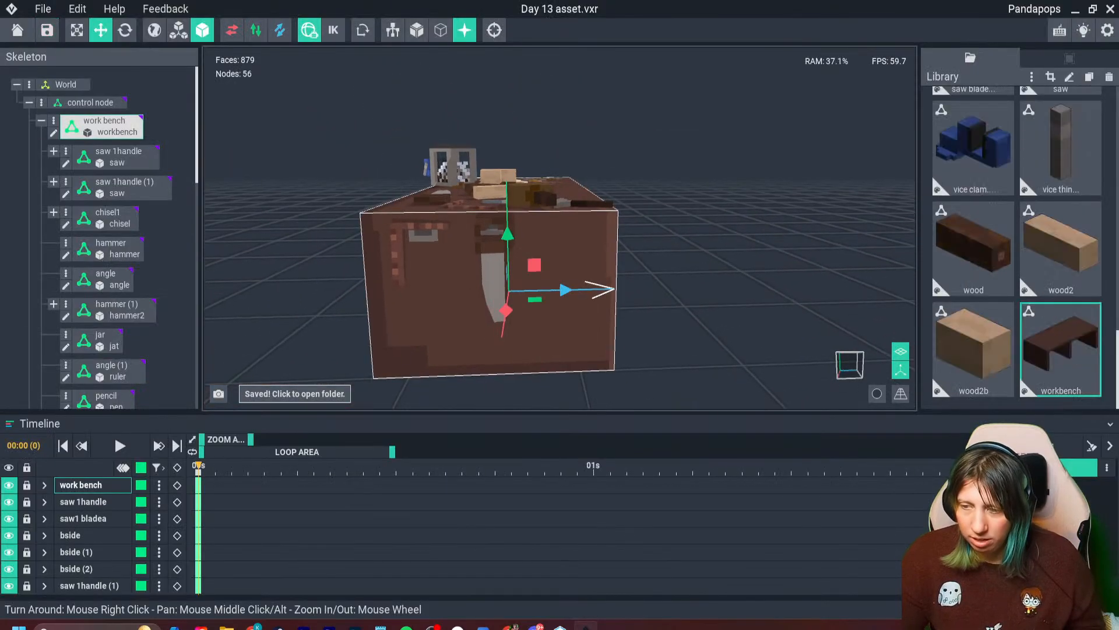
- Reopen the workbench model, repaint the side ends of the new hook with the panel brown #573B34, and save it
{"action": "double_click", "coordinate": [387, 310]}
{"action": "right_click_drag", "start_coordinate": [387, 310], "coordinate": [356, 296]}
{"action": "scroll", "coordinate": [355, 298], "scroll_direction": "up", "scroll_amount": 4}
{"action": "key", "text": "i"}
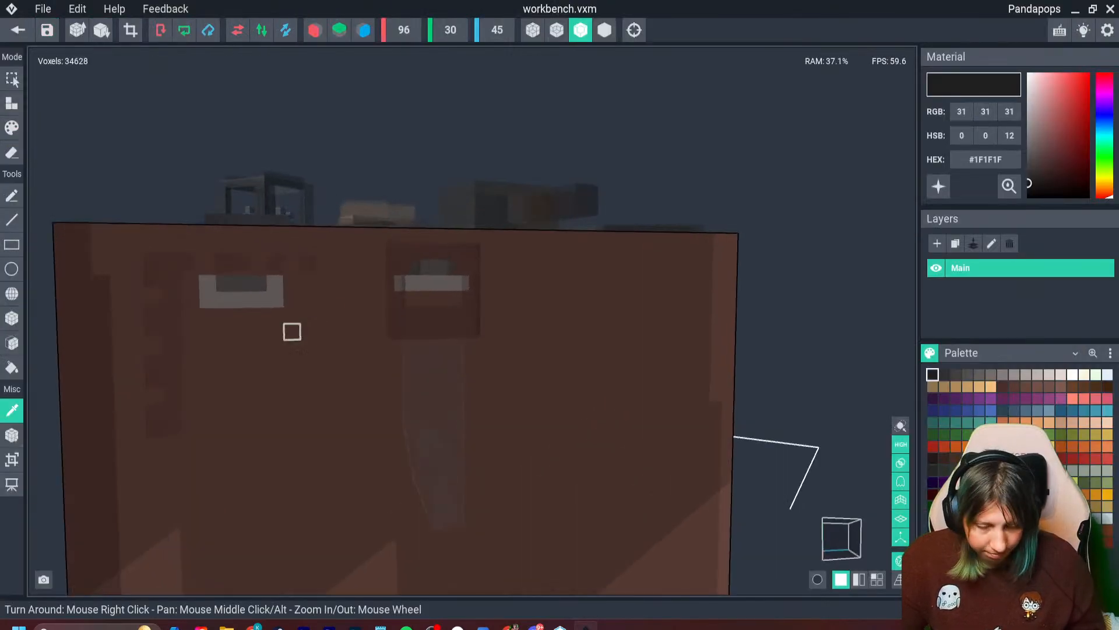
{"action": "left_click", "coordinate": [292, 331]}
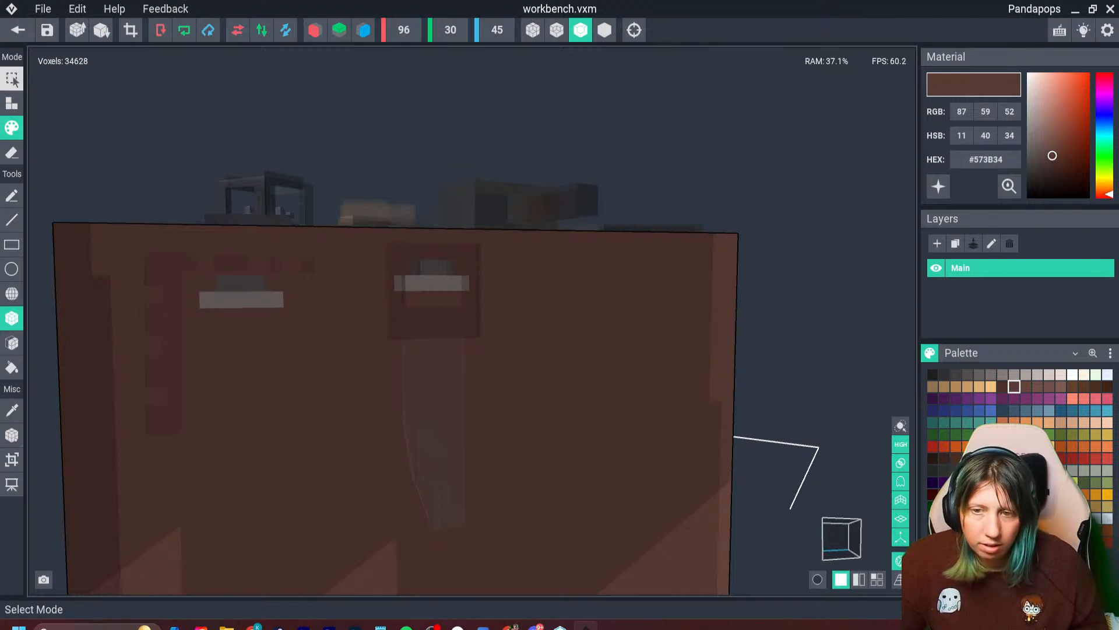
{"action": "left_click", "coordinate": [17, 30]}
{"action": "left_click", "coordinate": [436, 229]}
- Lower the angle on the bench's end panel and shift it sideways so its corner hangs over the painted hook
{"action": "left_click", "coordinate": [402, 191]}
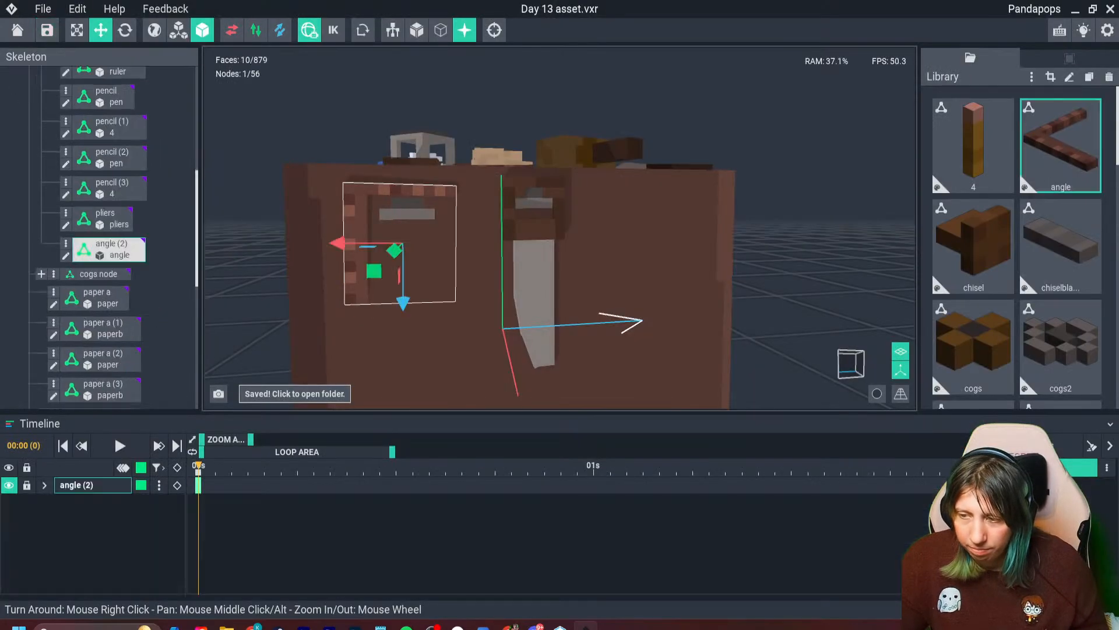
{"action": "left_click_drag", "start_coordinate": [403, 302], "coordinate": [403, 312]}
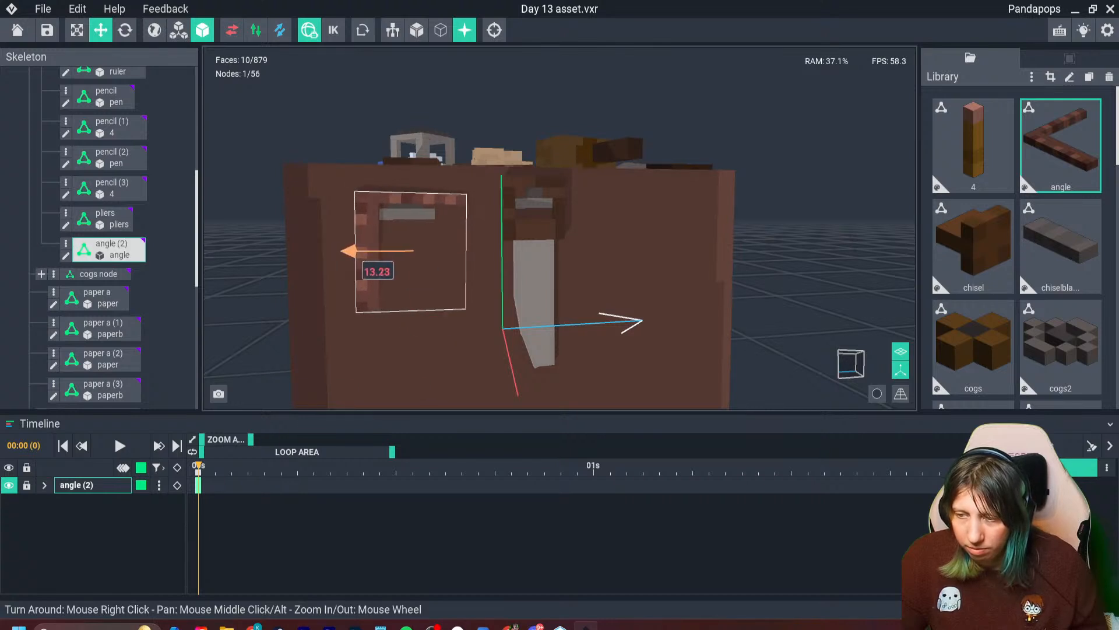
{"action": "left_click_drag", "start_coordinate": [348, 251], "coordinate": [347, 250]}
{"action": "scroll", "coordinate": [349, 252], "scroll_direction": "down", "scroll_amount": 4}
{"action": "right_click_drag", "start_coordinate": [350, 252], "coordinate": [344, 279]}
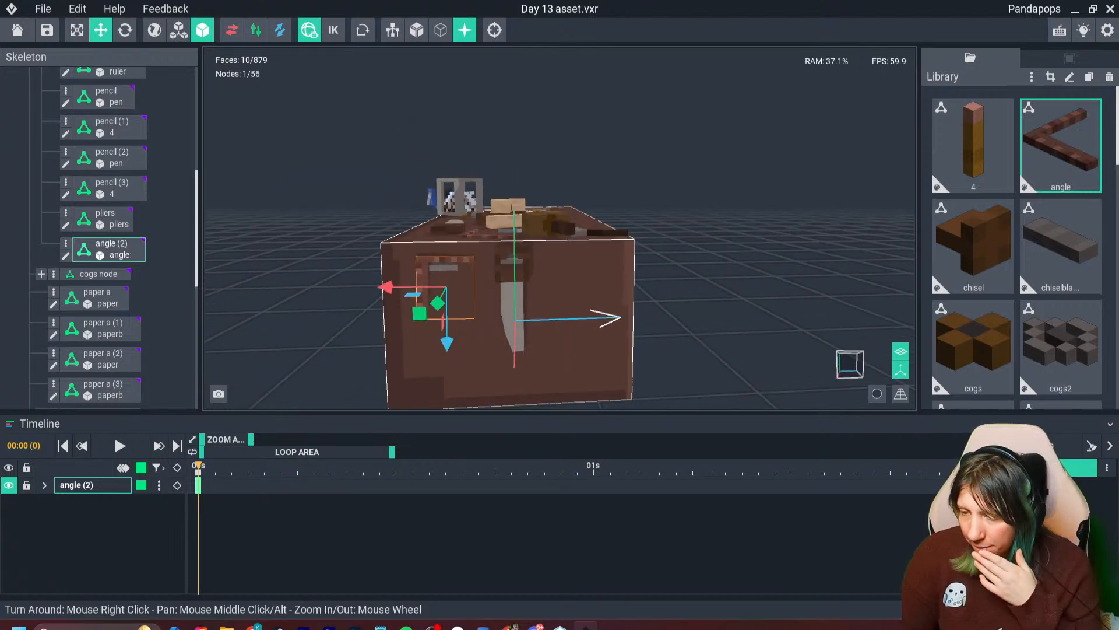
{"action": "right_click_drag", "start_coordinate": [564, 353], "coordinate": [562, 353]}
{"action": "right_click_drag", "start_coordinate": [387, 355], "coordinate": [387, 354]}
{"action": "right_click_drag", "start_coordinate": [655, 262], "coordinate": [655, 262]}
- Duplicate the pliers lying on the bench and move the copy off the tabletop, out beyond the bench's end panel
{"action": "left_click", "coordinate": [686, 215]}
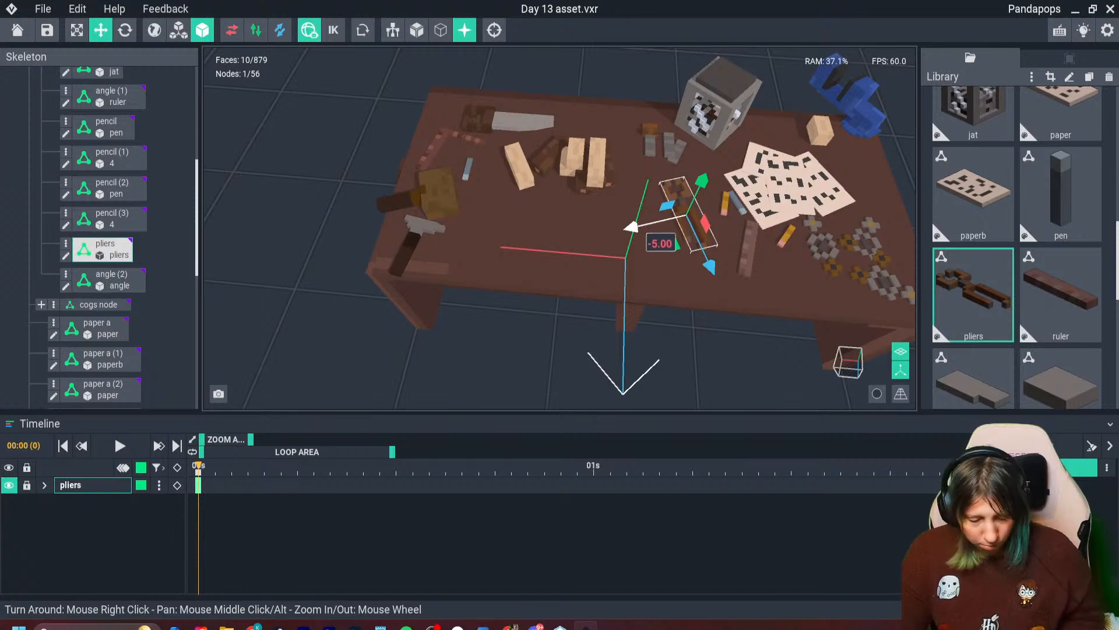
{"action": "key", "text": "ctrl+d"}
{"action": "left_click_drag", "start_coordinate": [631, 228], "coordinate": [448, 266]}
{"action": "right_click_drag", "start_coordinate": [502, 258], "coordinate": [502, 257]}
{"action": "left_click_drag", "start_coordinate": [517, 293], "coordinate": [554, 392]}
{"action": "middle_click_drag", "start_coordinate": [555, 392], "coordinate": [545, 233]}
{"action": "left_click_drag", "start_coordinate": [528, 173], "coordinate": [529, 203]}
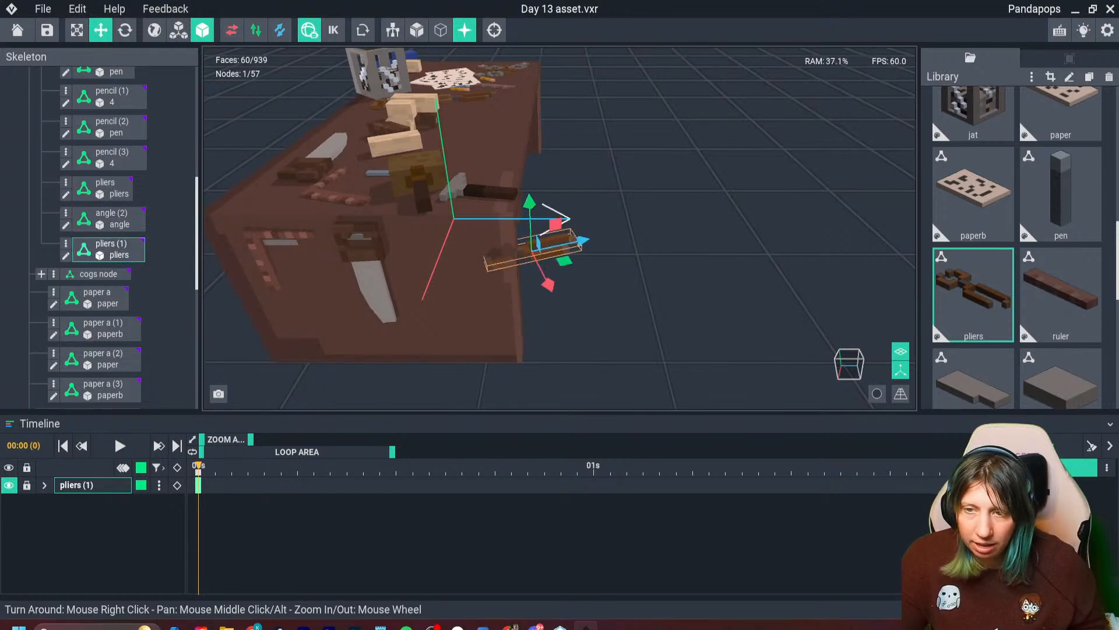
- Stand the duplicated pliers upright with the jaws up and move them in front of the end panel beside the hanging saw
{"action": "left_click_drag", "start_coordinate": [543, 255], "coordinate": [547, 306]}
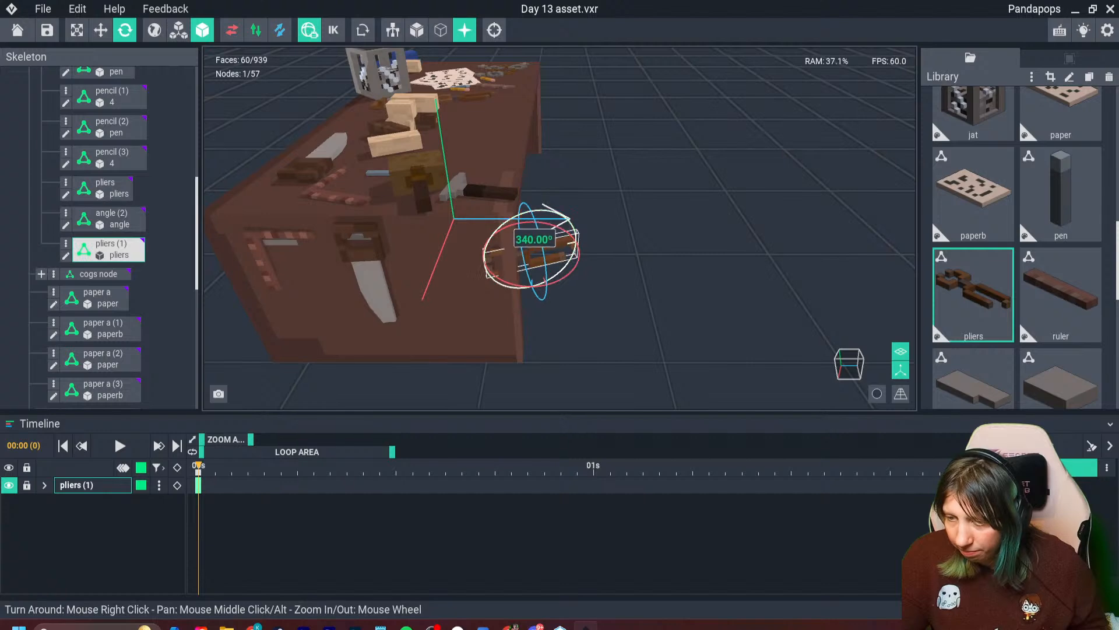
{"action": "left_click_drag", "start_coordinate": [495, 226], "coordinate": [575, 217]}
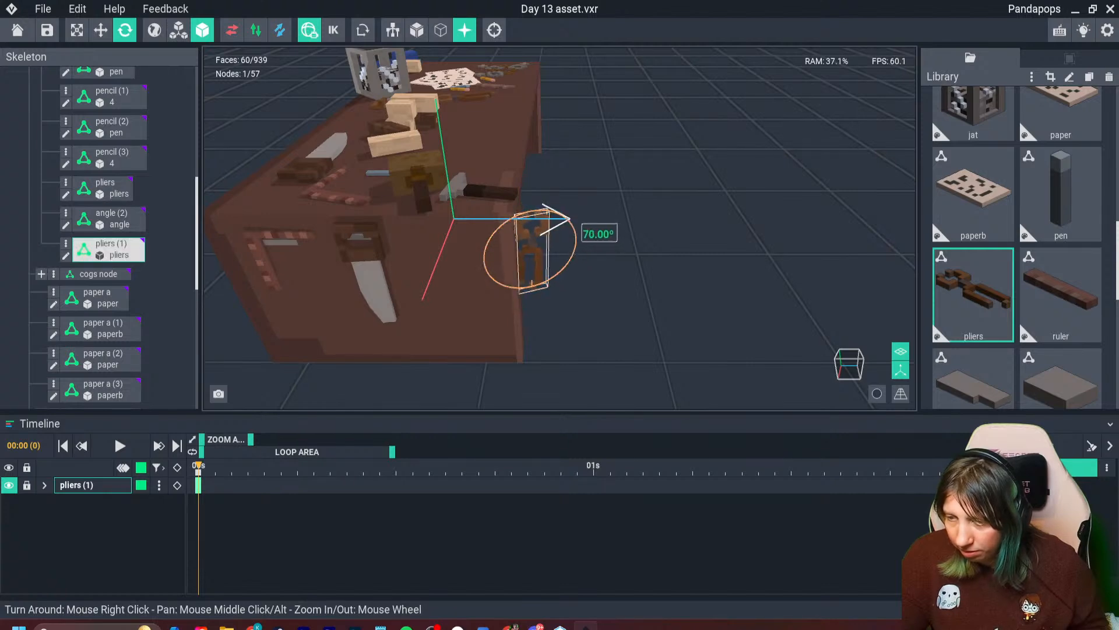
{"action": "left_click", "coordinate": [101, 30]}
{"action": "left_click_drag", "start_coordinate": [482, 261], "coordinate": [379, 276]}
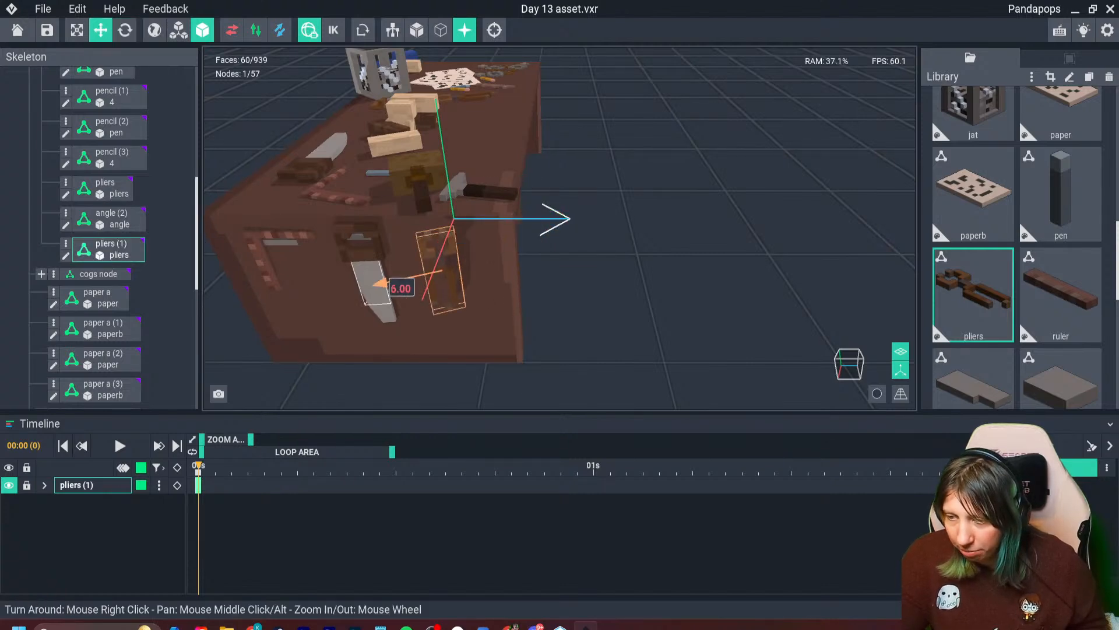
{"action": "right_click_drag", "start_coordinate": [397, 286], "coordinate": [443, 286]}
{"action": "scroll", "coordinate": [455, 292], "scroll_direction": "up", "scroll_amount": 4}
{"action": "right_click_drag", "start_coordinate": [478, 335], "coordinate": [528, 291]}
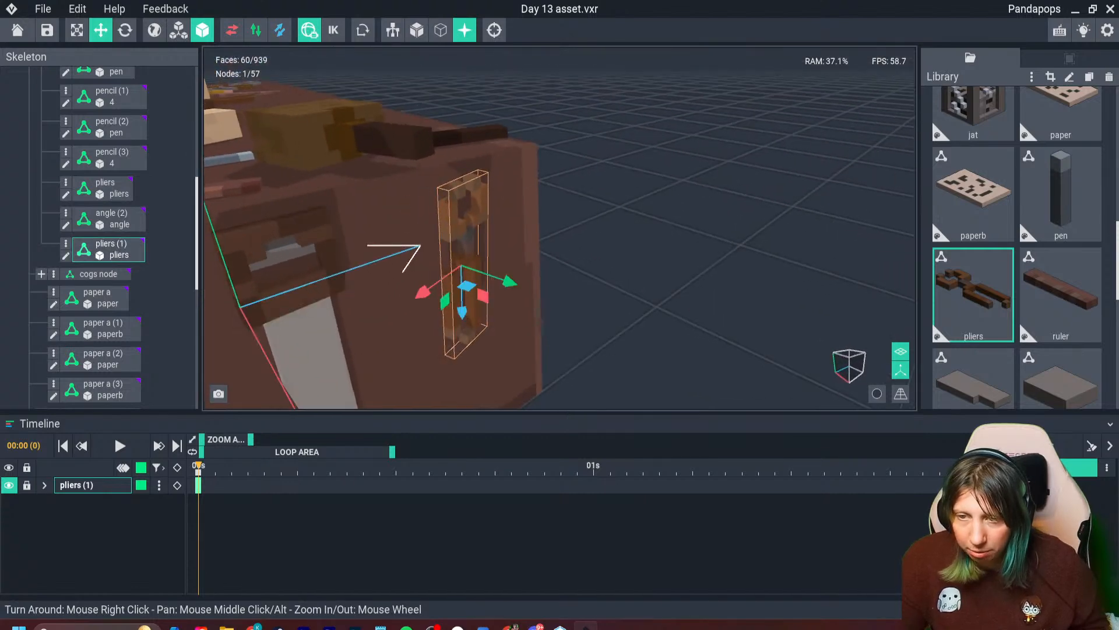
- Rotate the upright pliers so their flat face lies parallel to the bench's end panel
{"action": "left_click", "coordinate": [125, 30]}
{"action": "right_click_drag", "start_coordinate": [374, 219], "coordinate": [409, 262]}
{"action": "left_click_drag", "start_coordinate": [499, 273], "coordinate": [474, 291]}
{"action": "right_click_drag", "start_coordinate": [440, 292], "coordinate": [501, 244]}
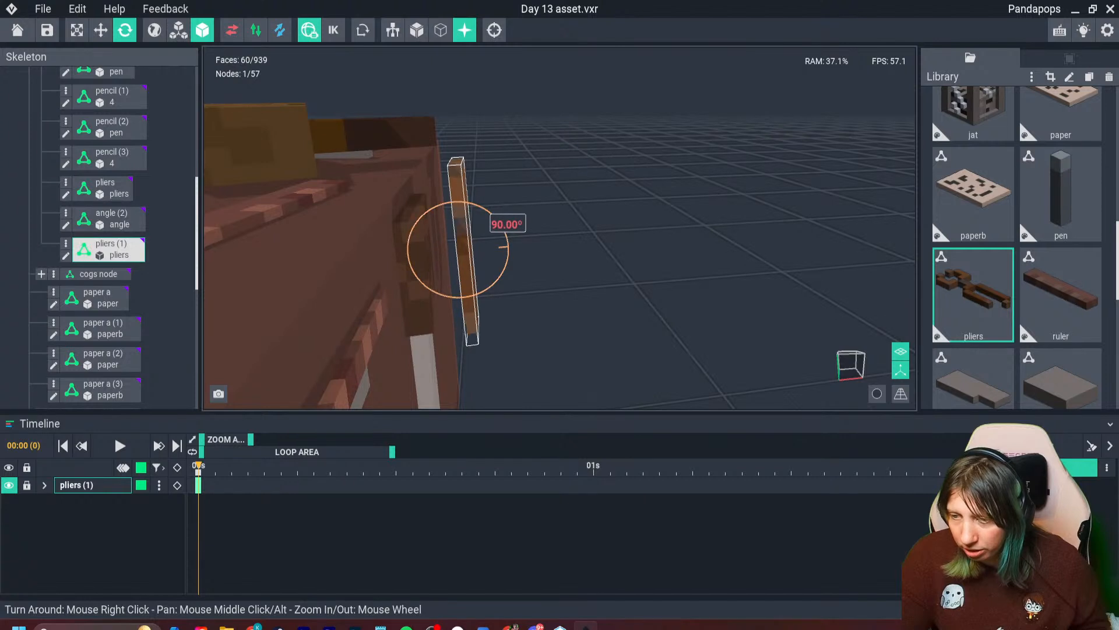
{"action": "right_click_drag", "start_coordinate": [506, 252], "coordinate": [467, 252]}
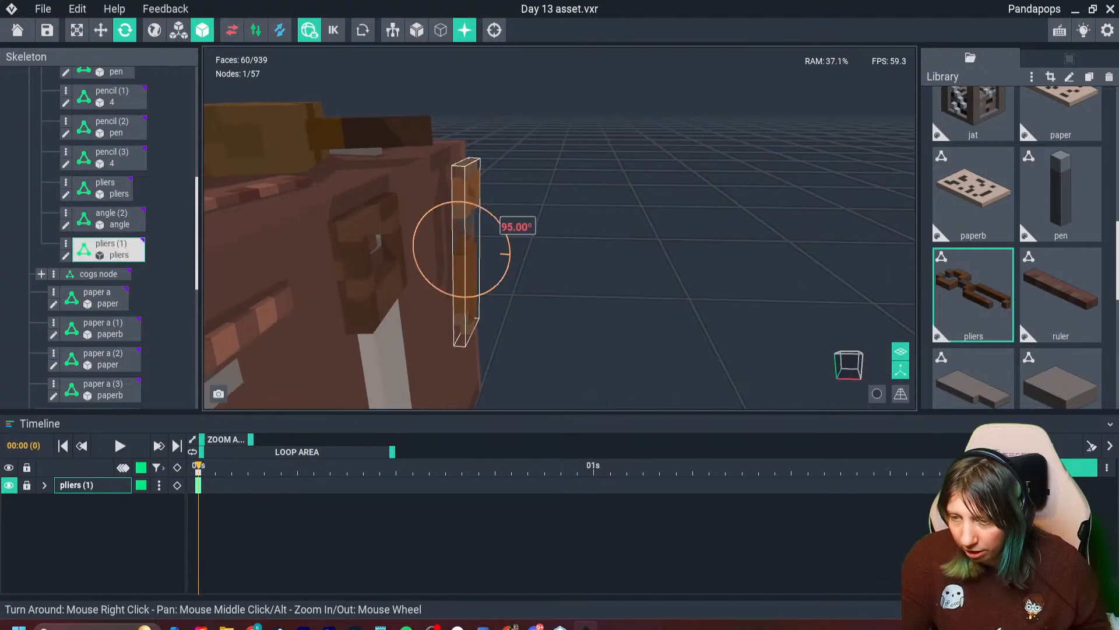
- Set the pliers against the end panel, lower them slightly and shift them sideways closer to the saw
{"action": "left_click", "coordinate": [100, 30]}
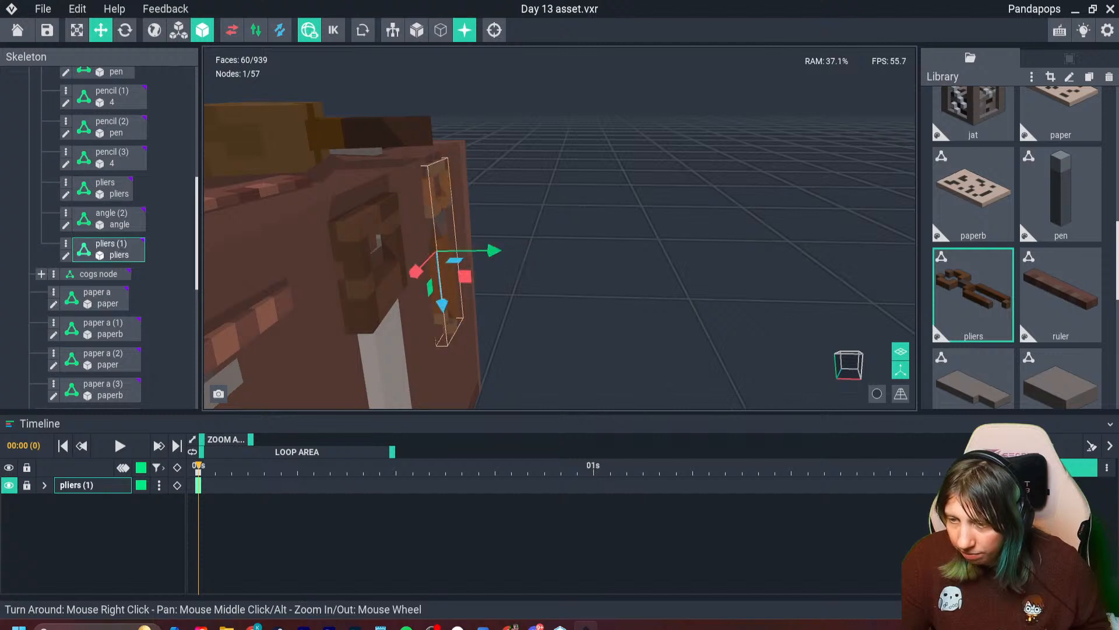
{"action": "right_click_drag", "start_coordinate": [525, 262], "coordinate": [464, 267]}
{"action": "left_click_drag", "start_coordinate": [460, 297], "coordinate": [461, 311]}
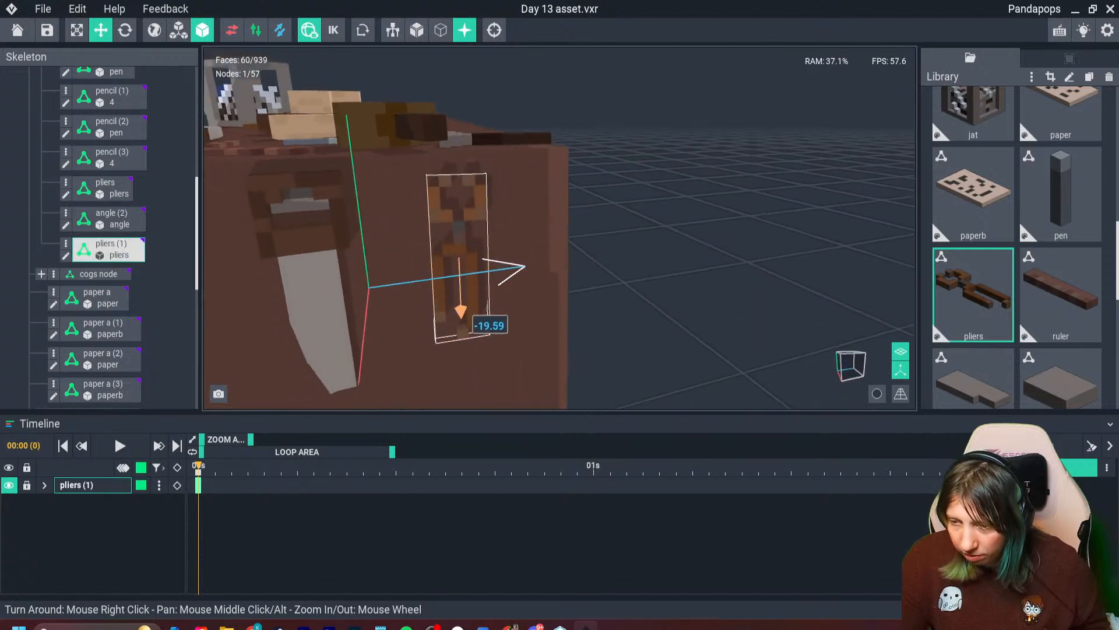
{"action": "left_click_drag", "start_coordinate": [434, 270], "coordinate": [428, 311]}
{"action": "left_click", "coordinate": [125, 30]}
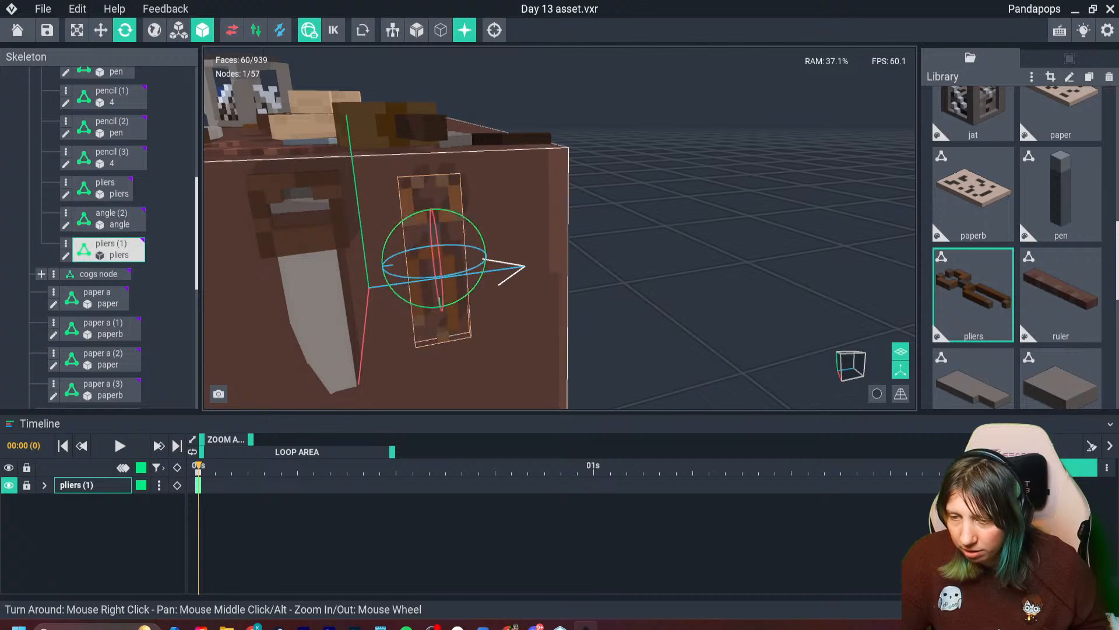
- Open the workbench model, paint a hook between the pliers' jaws in #4C4646 with a #746C6A edge below it, and save
{"action": "left_click", "coordinate": [473, 255]}
{"action": "double_click", "coordinate": [474, 255]}
{"action": "right_click_drag", "start_coordinate": [402, 296], "coordinate": [292, 292]}
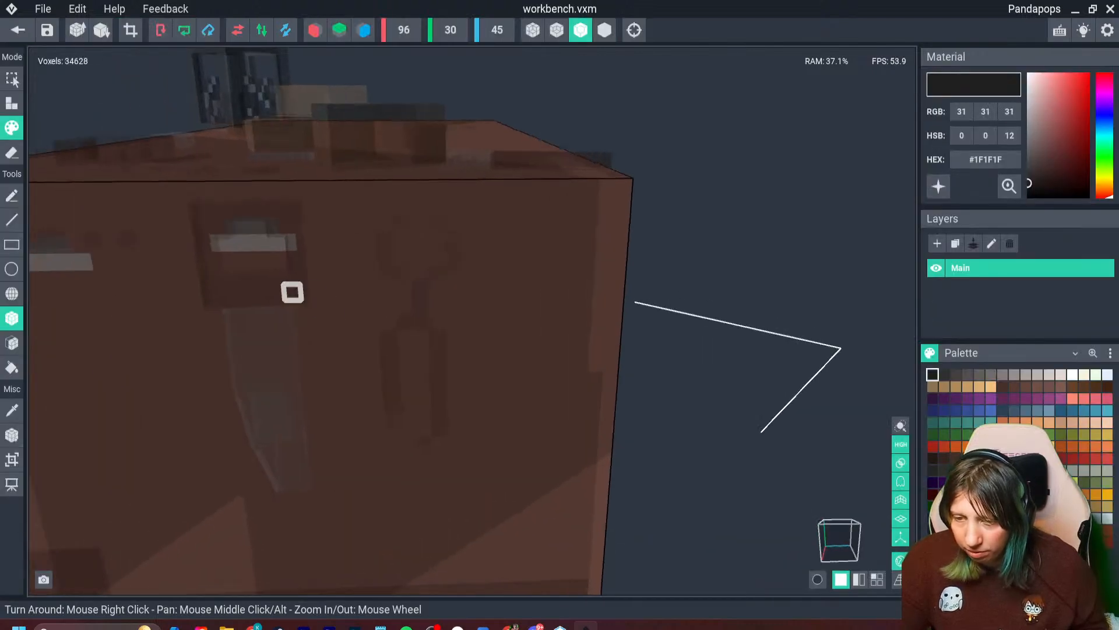
{"action": "scroll", "coordinate": [120, 223], "scroll_direction": "up", "scroll_amount": 3}
{"action": "key", "text": "i"}
{"action": "left_click", "coordinate": [56, 195]}
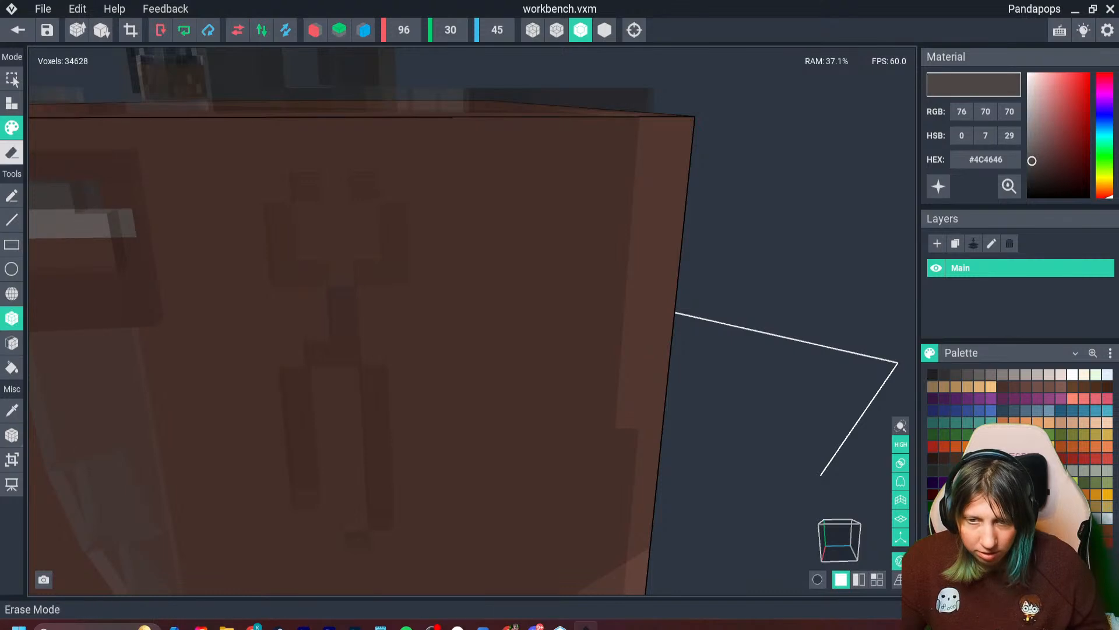
{"action": "left_click_drag", "start_coordinate": [318, 221], "coordinate": [376, 221]}
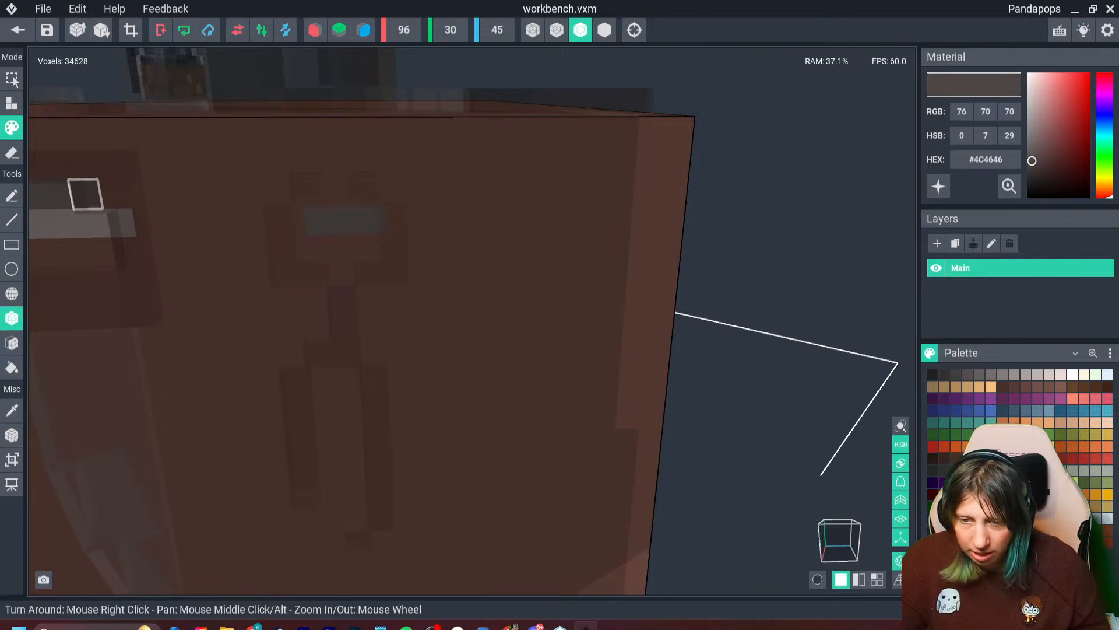
{"action": "key", "text": "i"}
{"action": "left_click", "coordinate": [93, 223]}
{"action": "left_click_drag", "start_coordinate": [318, 249], "coordinate": [376, 248]}
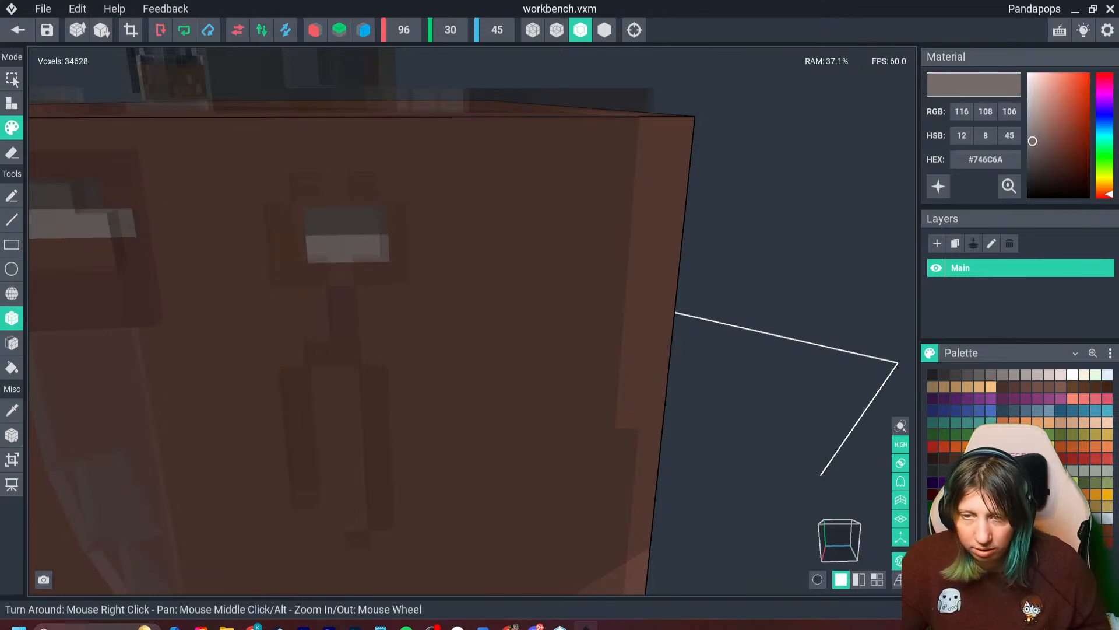
{"action": "left_click", "coordinate": [18, 30]}
- Fine-tune the hanging pliers to about 48.03 in depth, -18.96 in height and -10.08 sideways so the jaws surround the new hook
{"action": "left_click", "coordinate": [437, 230]}
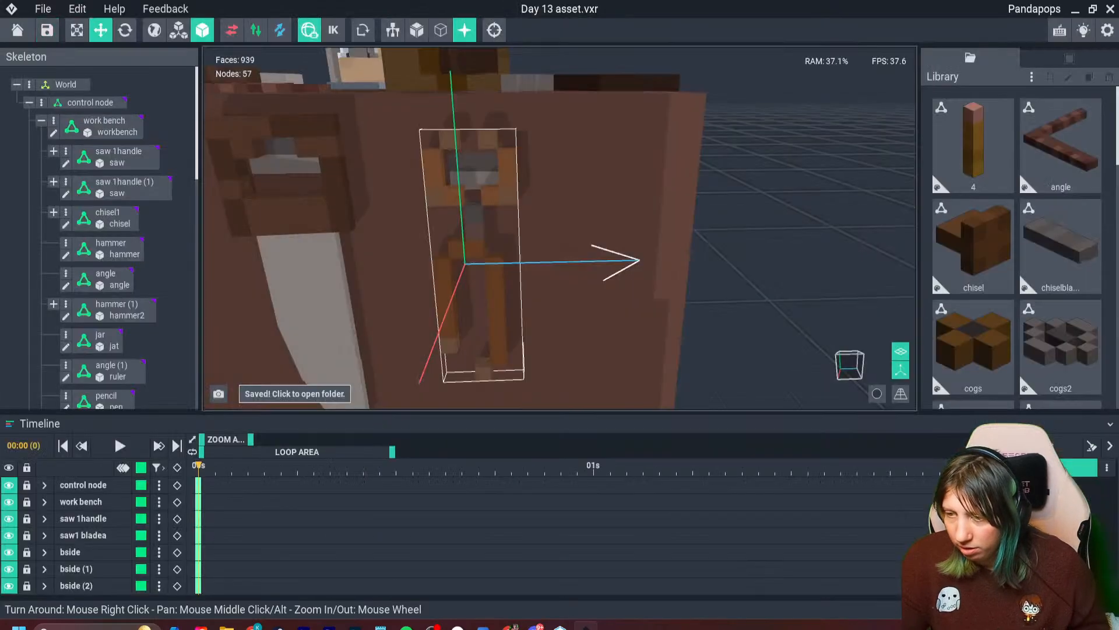
{"action": "left_click", "coordinate": [473, 239]}
{"action": "right_click_drag", "start_coordinate": [473, 239], "coordinate": [525, 242]}
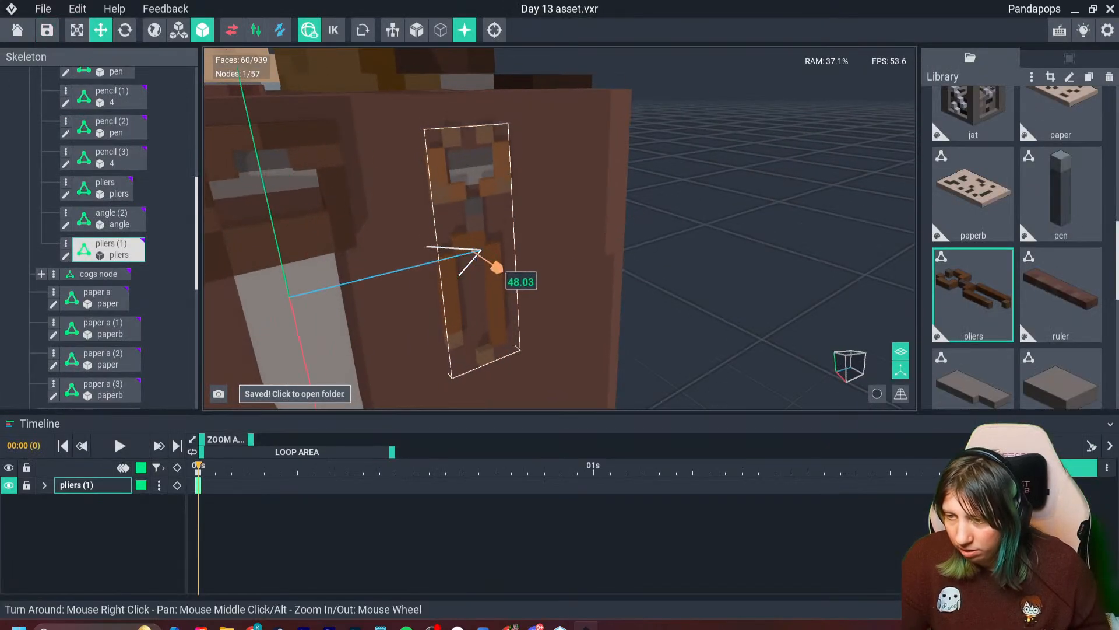
{"action": "left_click_drag", "start_coordinate": [478, 302], "coordinate": [478, 309]}
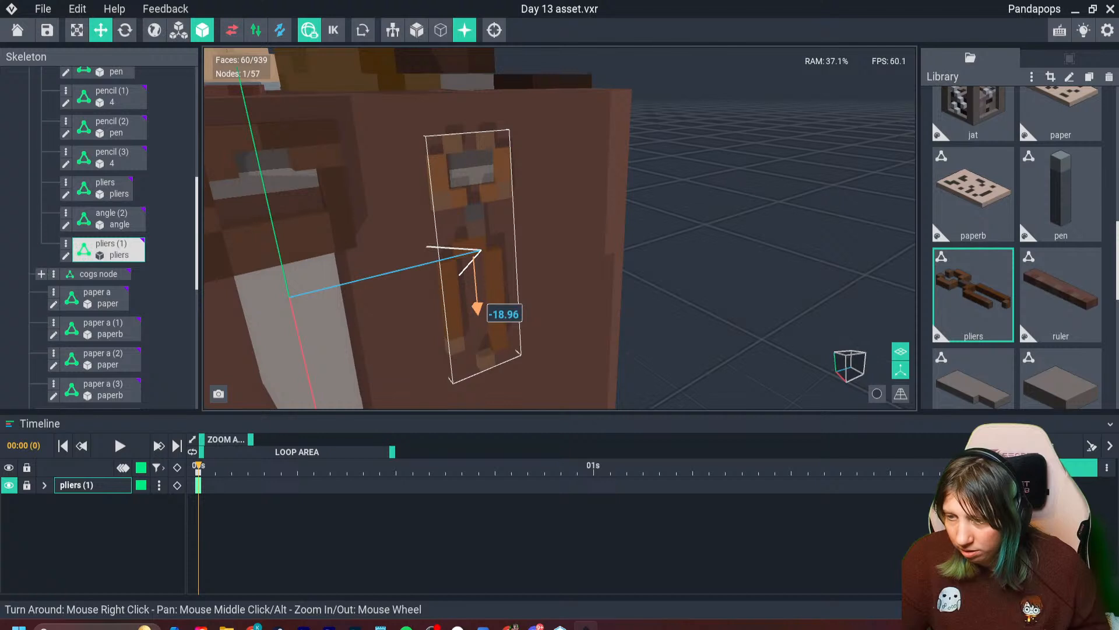
{"action": "right_click_drag", "start_coordinate": [473, 224], "coordinate": [409, 192]}
{"action": "left_click_drag", "start_coordinate": [423, 267], "coordinate": [428, 269]}
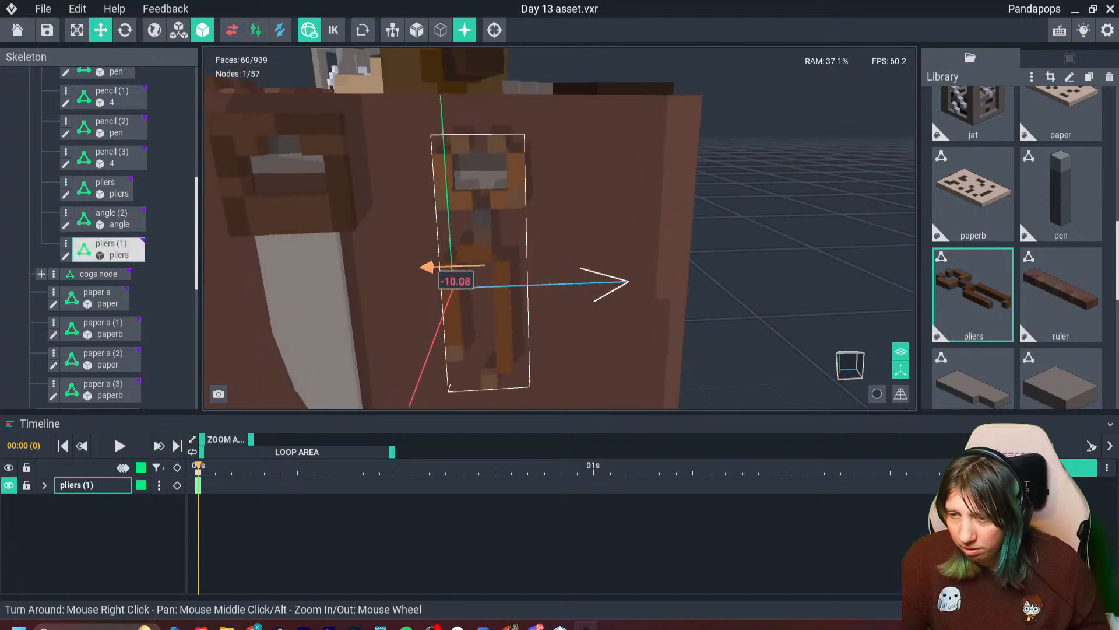
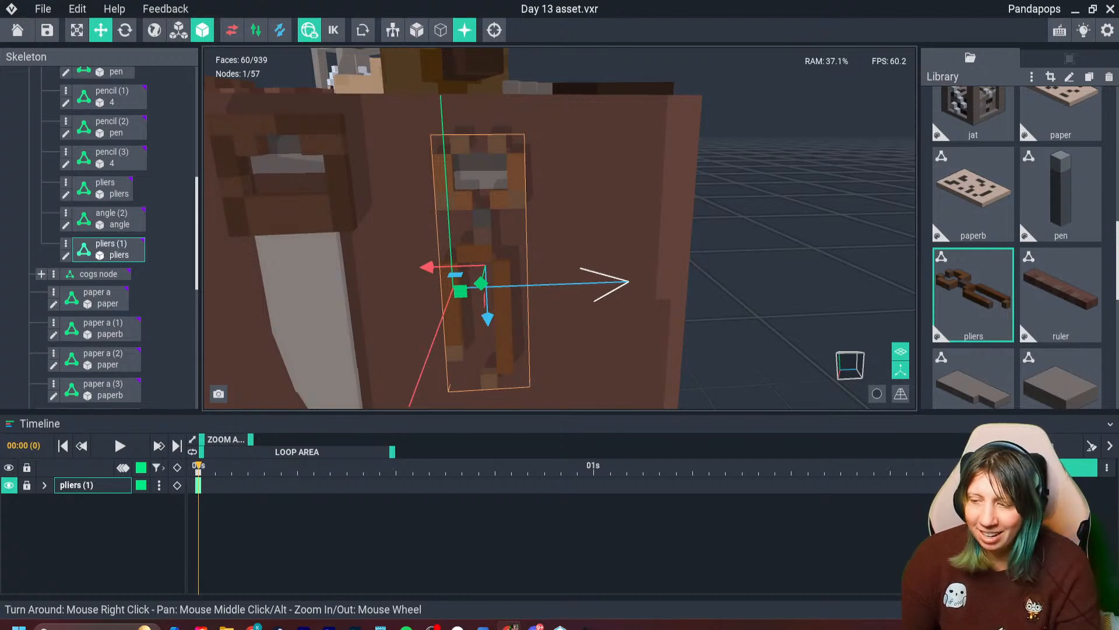
- Rotate the angle hanging on the bench's end panel to about 87.86° and nudge its vertical position to about -23.29
{"action": "mouse_move", "coordinate": [472, 233]}
{"action": "right_mouse_down"}
{"action": "mouse_move", "coordinate": [355, 268]}
{"action": "mouse_move", "coordinate": [461, 230]}
{"action": "right_mouse_up"}
{"action": "scroll", "coordinate": [356, 268], "scroll_direction": "down", "scroll_amount": 6}
{"action": "left_click", "coordinate": [350, 268]}
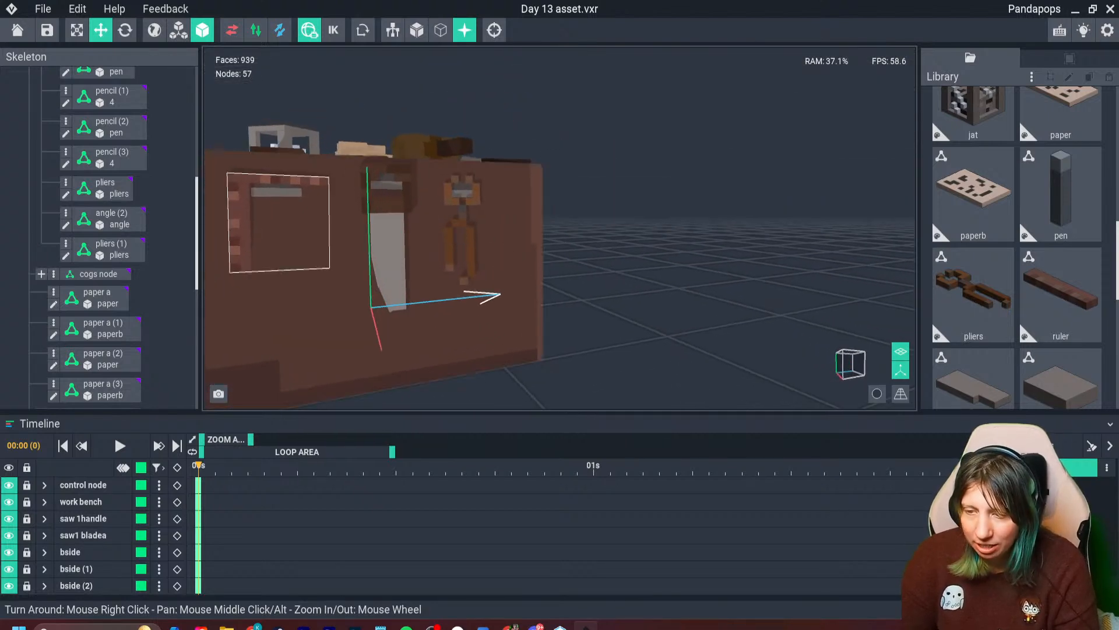
{"action": "left_click", "coordinate": [274, 180]}
{"action": "left_click", "coordinate": [125, 30]}
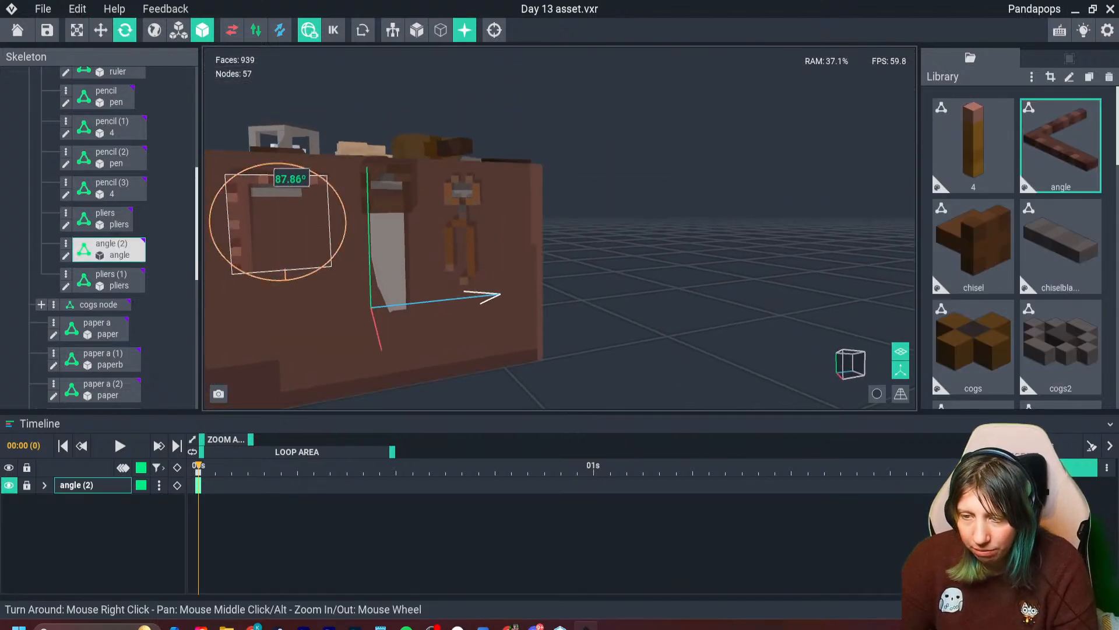
{"action": "left_click", "coordinate": [101, 29]}
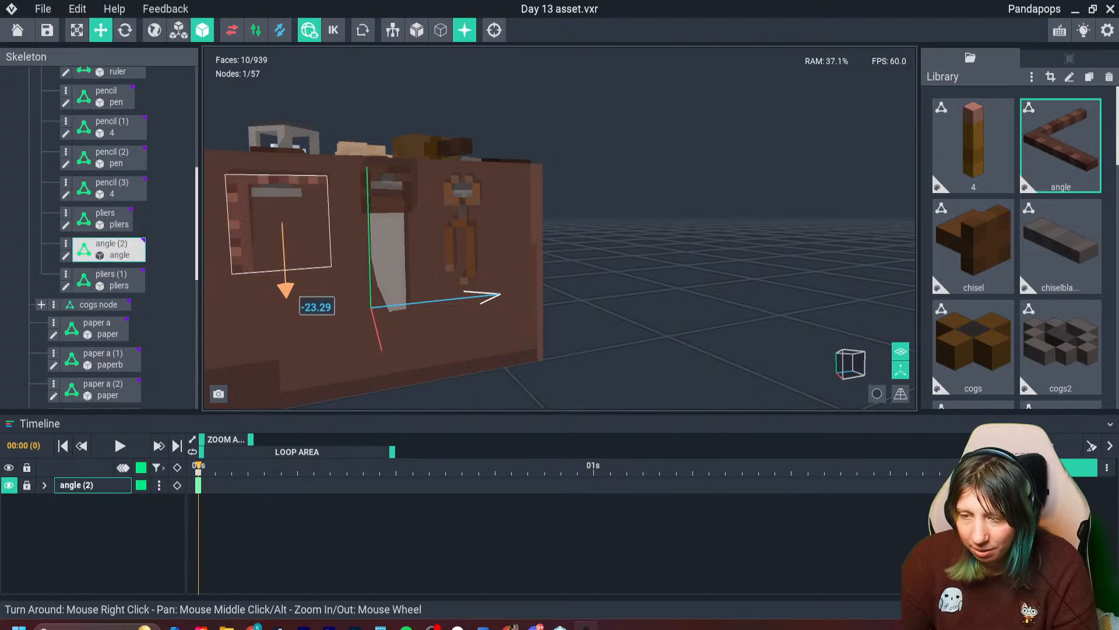
{"action": "left_click_drag", "start_coordinate": [285, 292], "coordinate": [286, 290]}
{"action": "left_click", "coordinate": [589, 224]}
- Duplicate the small light wood block beside the vice clamp and place the copy near the papers, at about 42.80 along the bench's length
{"action": "right_click_drag", "start_coordinate": [460, 230], "coordinate": [423, 232]}
{"action": "scroll", "coordinate": [519, 286], "scroll_direction": "up", "scroll_amount": 2}
{"action": "mouse_move", "coordinate": [578, 147]}
{"action": "right_mouse_down"}
{"action": "mouse_move", "coordinate": [621, 123]}
{"action": "mouse_move", "coordinate": [495, 149]}
{"action": "mouse_move", "coordinate": [513, 141]}
{"action": "mouse_move", "coordinate": [580, 158]}
{"action": "mouse_move", "coordinate": [588, 174]}
{"action": "mouse_move", "coordinate": [765, 175]}
{"action": "right_mouse_up"}
{"action": "left_click", "coordinate": [768, 170]}
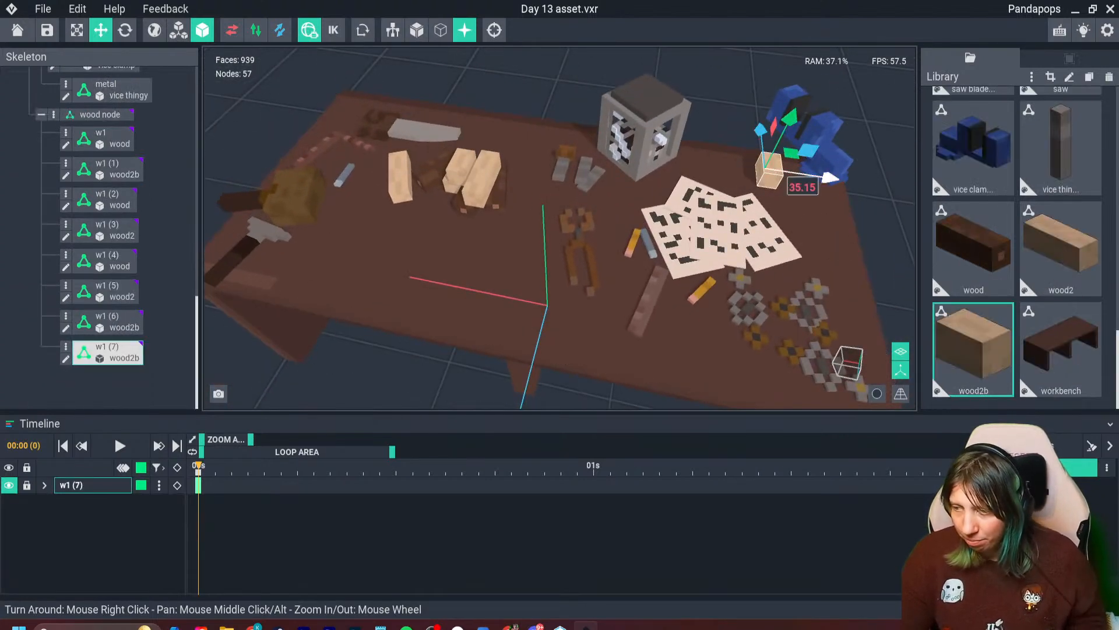
{"action": "key", "text": "ctrl+d"}
{"action": "left_click_drag", "start_coordinate": [761, 130], "coordinate": [761, 176]}
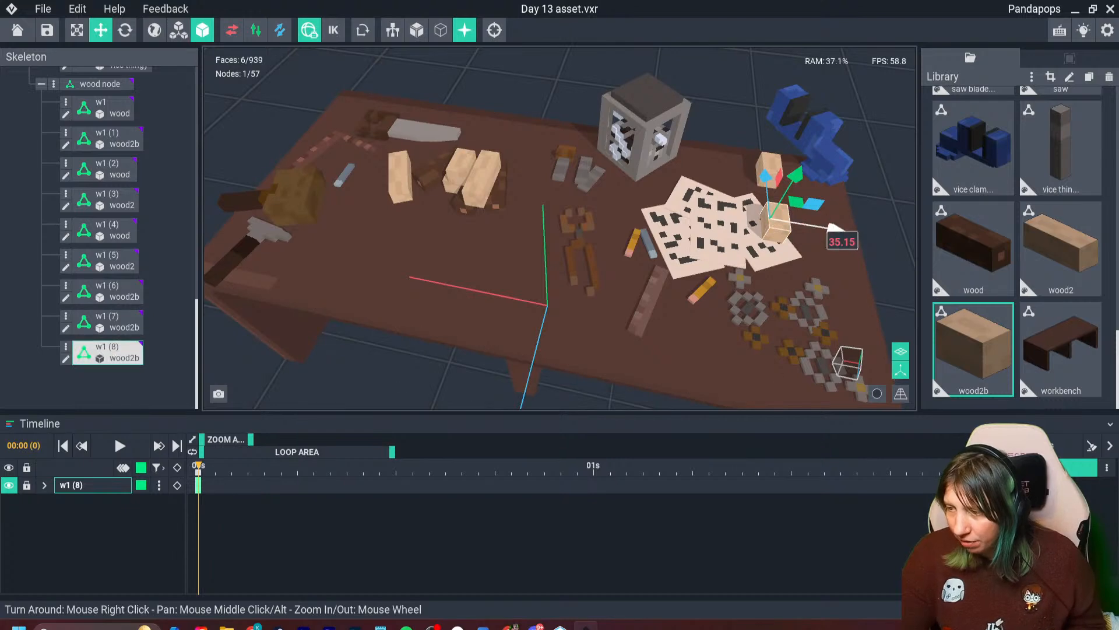
{"action": "left_click_drag", "start_coordinate": [833, 228], "coordinate": [890, 238]}
- Clone the wood2b library model under the name wood2c
{"action": "key", "text": "ctrl+d"}
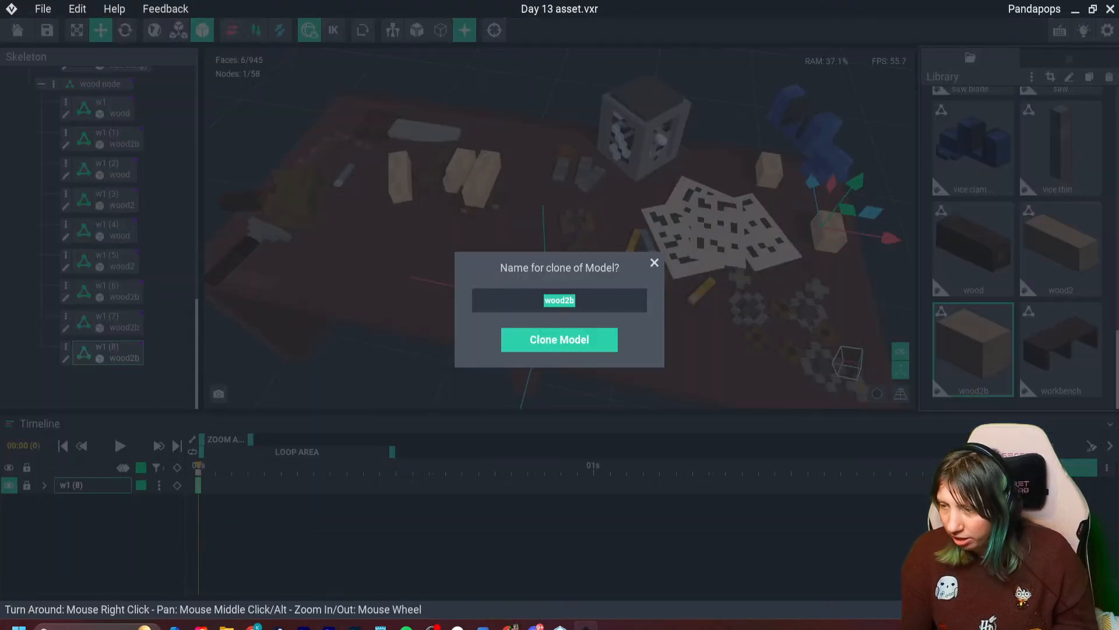
{"action": "left_click", "coordinate": [576, 300]}
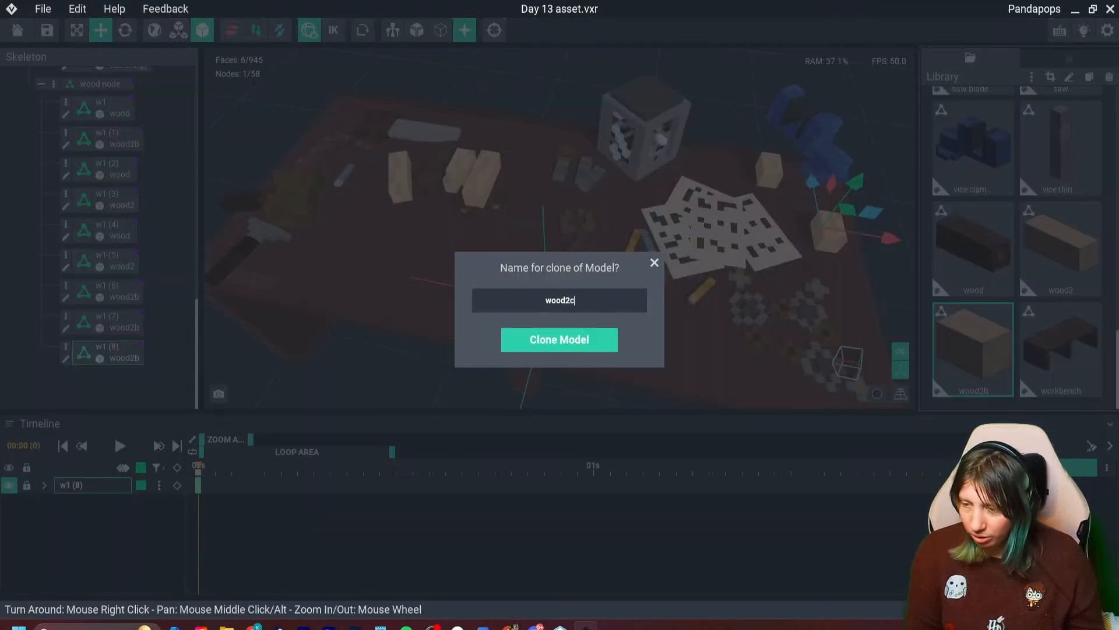
{"action": "key", "text": "Return"}
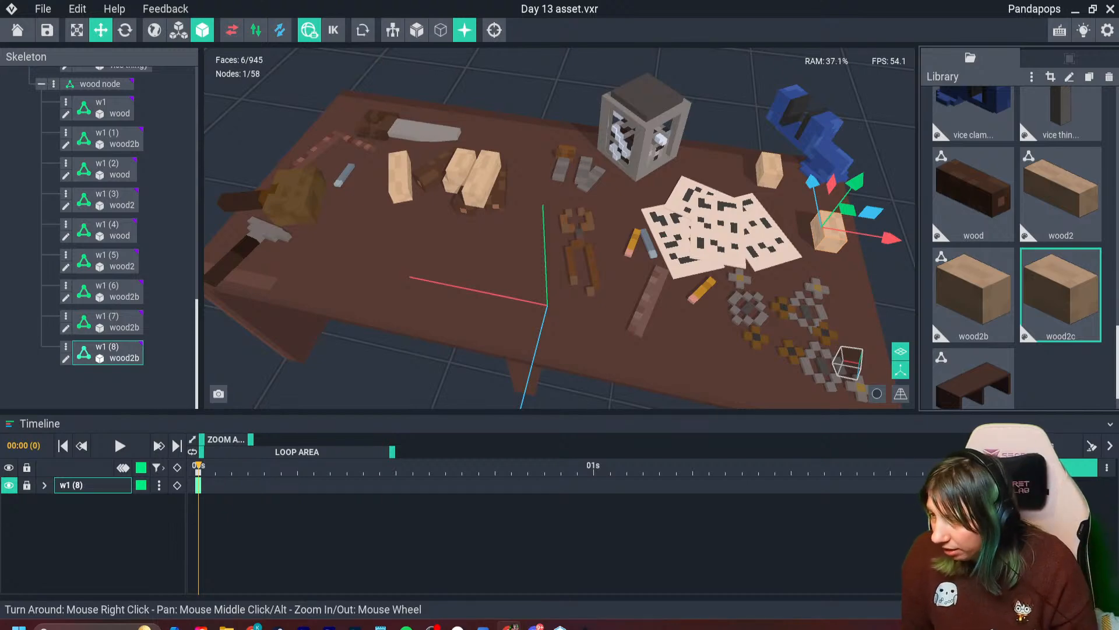
- Repaint the wood2c model's base voxels #714531 and its grain patches #7A4D38, and save the model
{"action": "double_click", "coordinate": [1061, 295]}
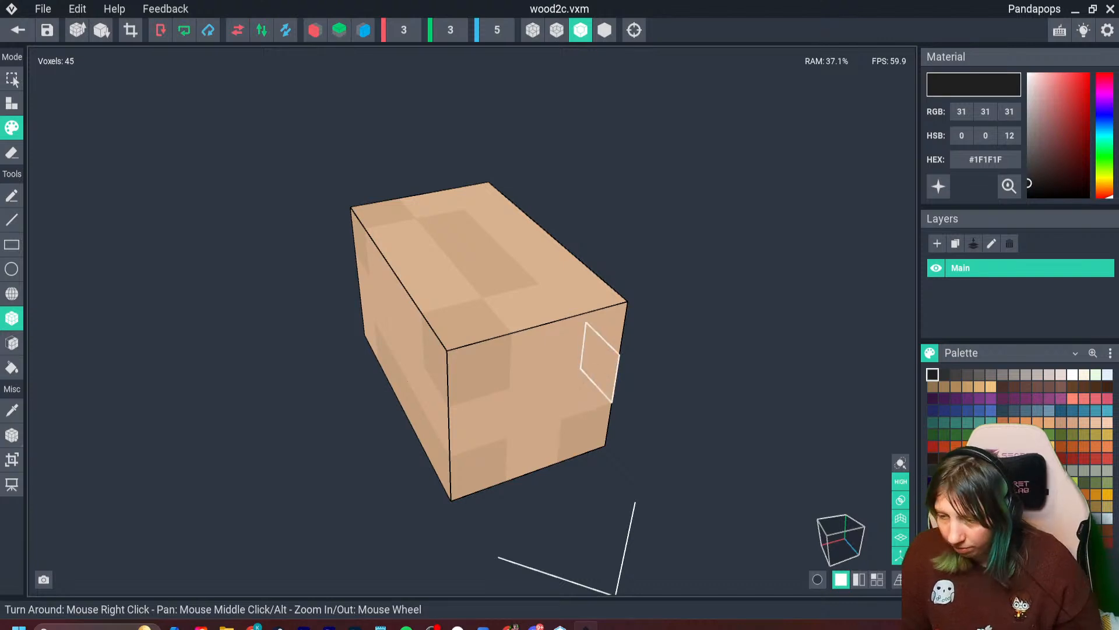
{"action": "key", "text": "i"}
{"action": "left_click", "coordinate": [597, 335]}
{"action": "left_click_drag", "start_coordinate": [1011, 185], "coordinate": [321, 388]}
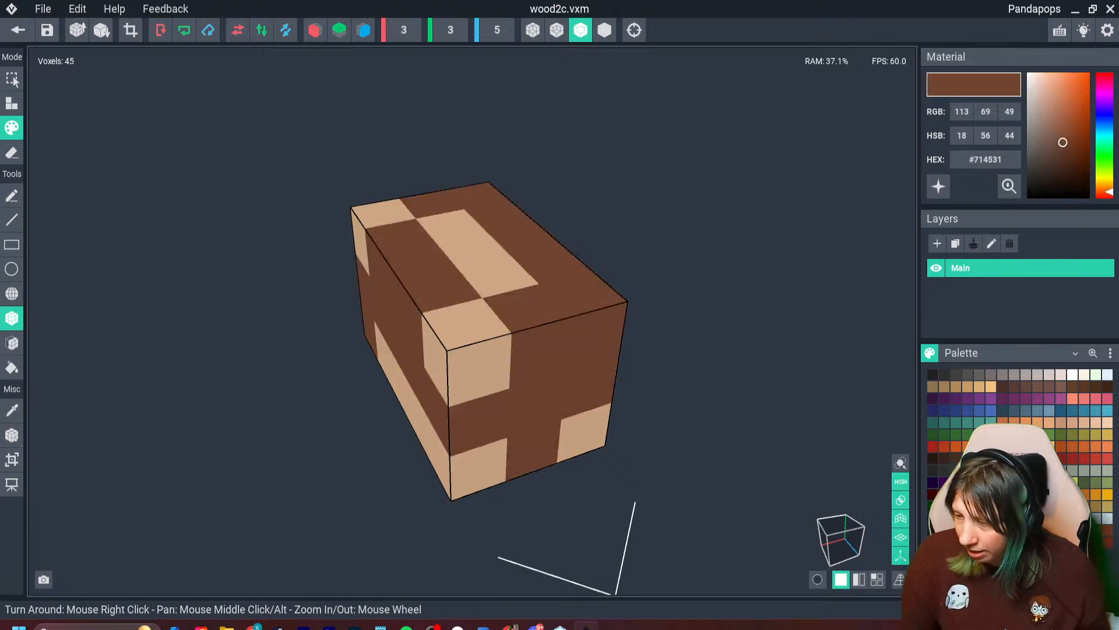
{"action": "key", "text": "i"}
{"action": "left_click", "coordinate": [501, 276]}
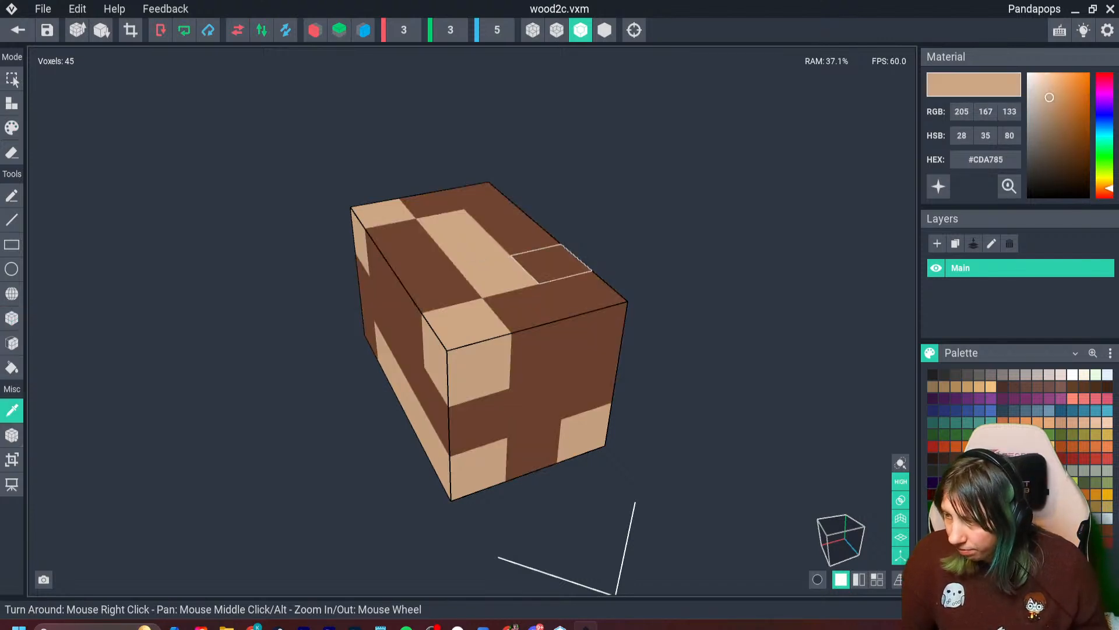
{"action": "left_click", "coordinate": [1073, 386]}
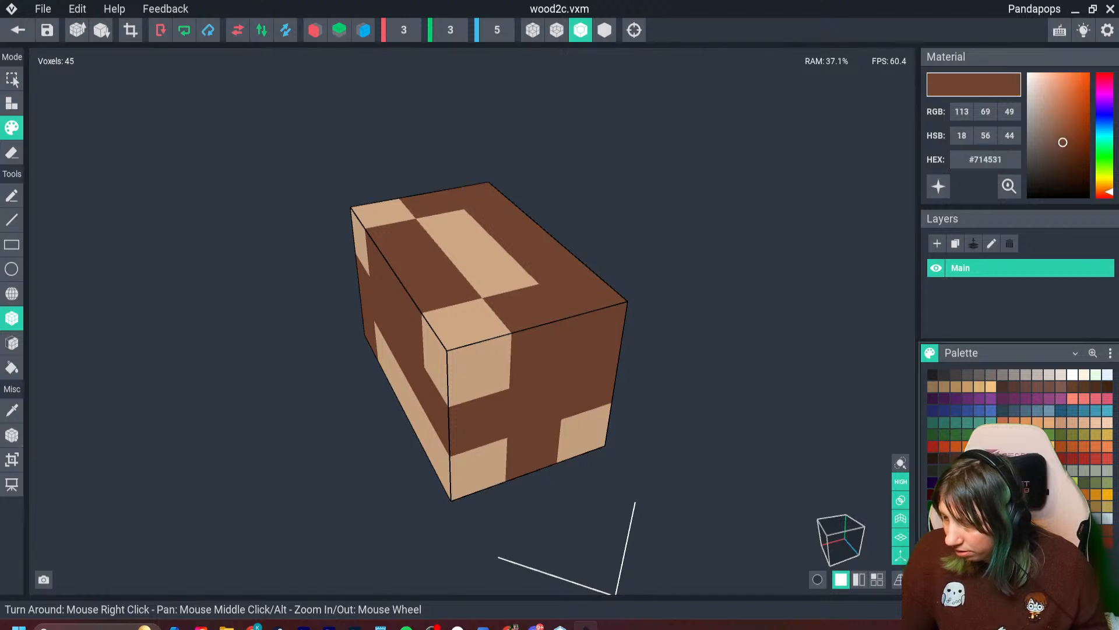
{"action": "left_click_drag", "start_coordinate": [379, 215], "coordinate": [583, 432]}
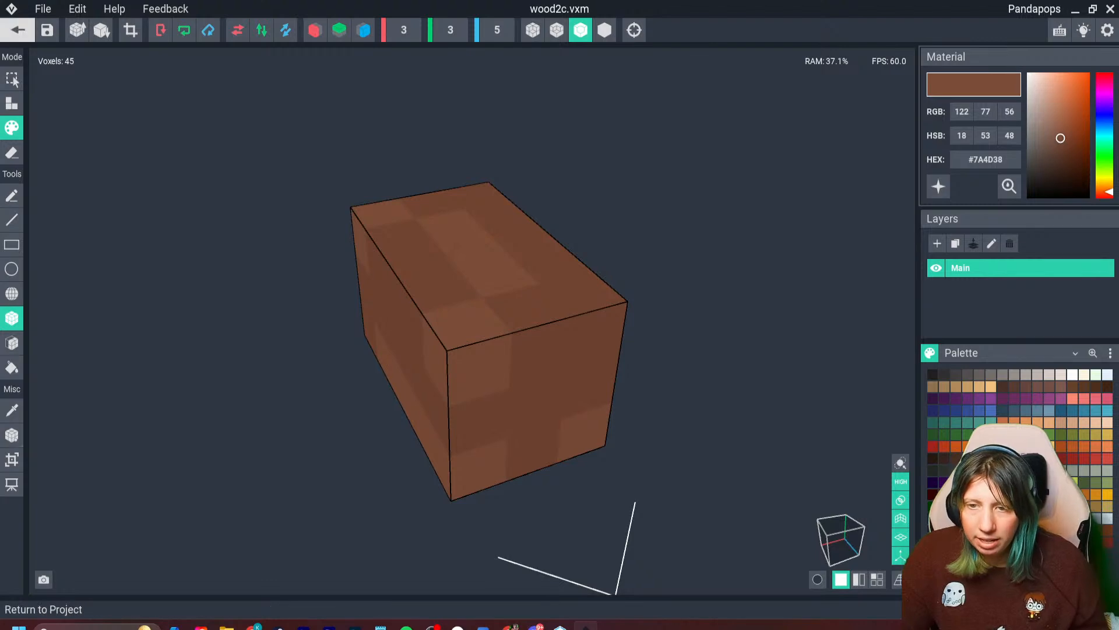
{"action": "left_click", "coordinate": [17, 30]}
{"action": "left_click", "coordinate": [437, 230]}
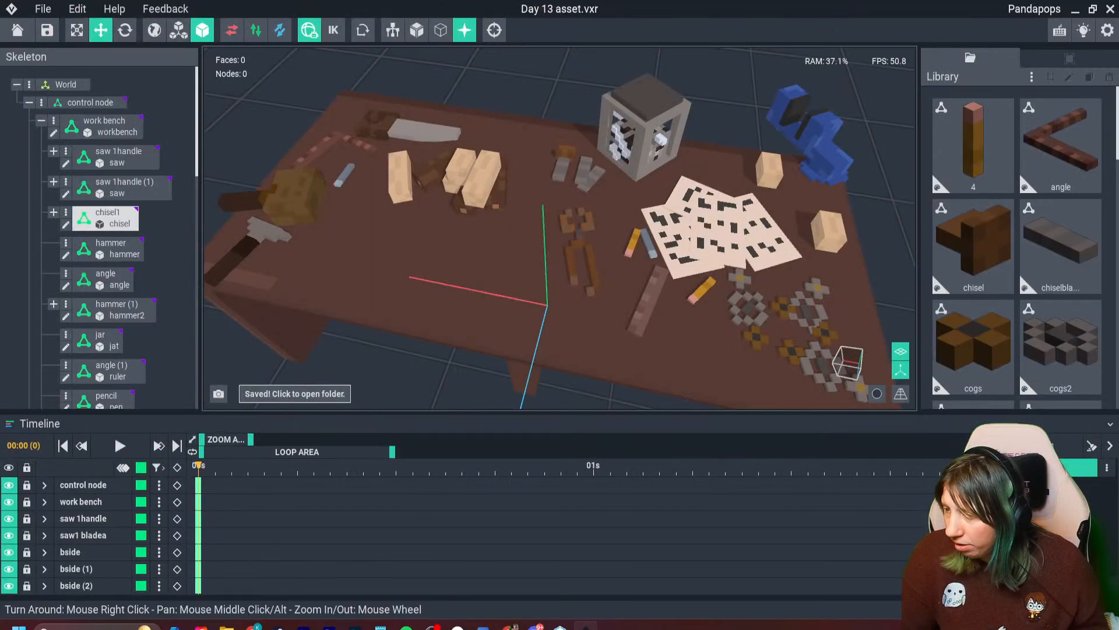
- Assign the wood2c model to the duplicated block beside the papers
{"action": "left_click", "coordinate": [829, 232]}
{"action": "left_click_drag", "start_coordinate": [1058, 248], "coordinate": [829, 241]}
{"action": "right_click_drag", "start_coordinate": [729, 326], "coordinate": [771, 276]}
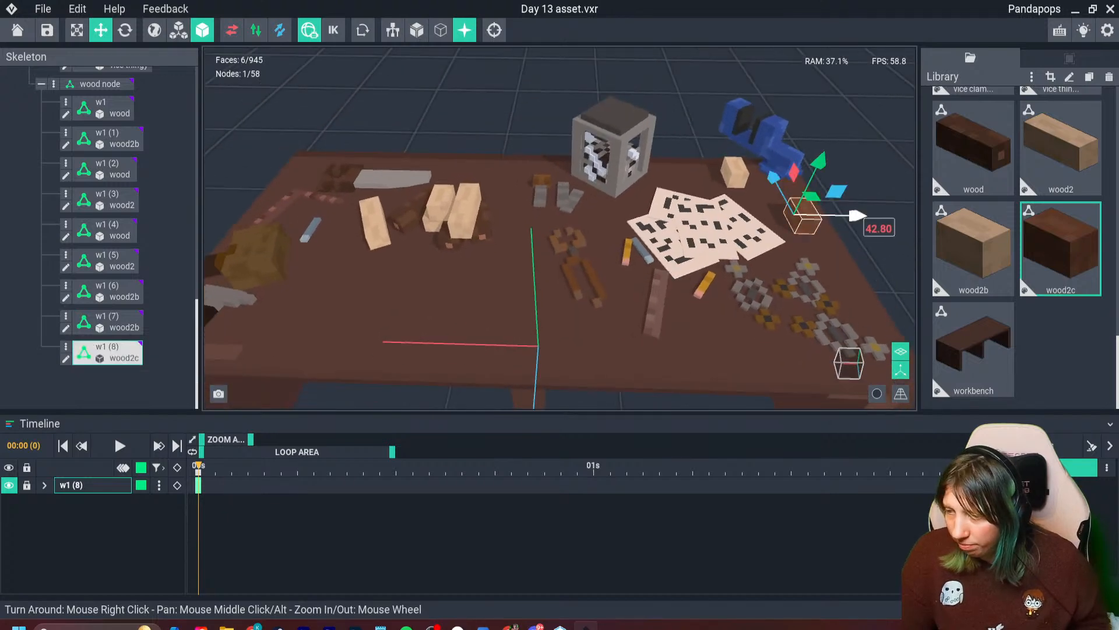
- Duplicate the dark wood block and place the copy at the bench's far opposite corner, beside the saw handle
{"action": "key", "text": "ctrl+d"}
{"action": "left_click_drag", "start_coordinate": [857, 216], "coordinate": [321, 267]}
{"action": "key", "text": "ctrl+d"}
{"action": "left_click_drag", "start_coordinate": [289, 165], "coordinate": [316, 135]}
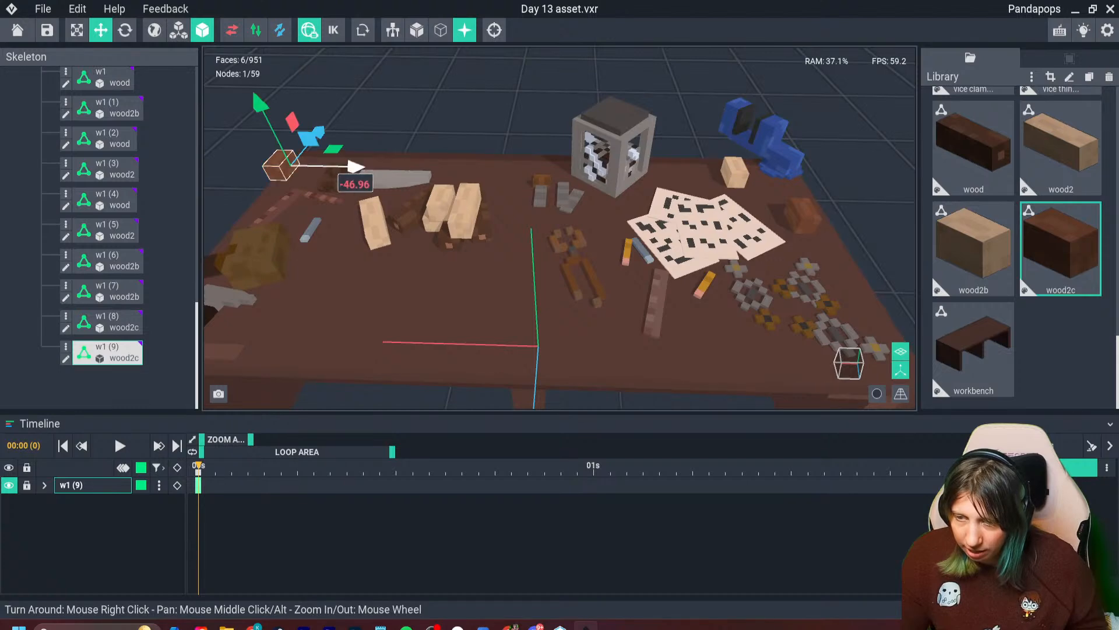
{"action": "left_click_drag", "start_coordinate": [353, 168], "coordinate": [372, 168]}
{"action": "left_click", "coordinate": [411, 113]}
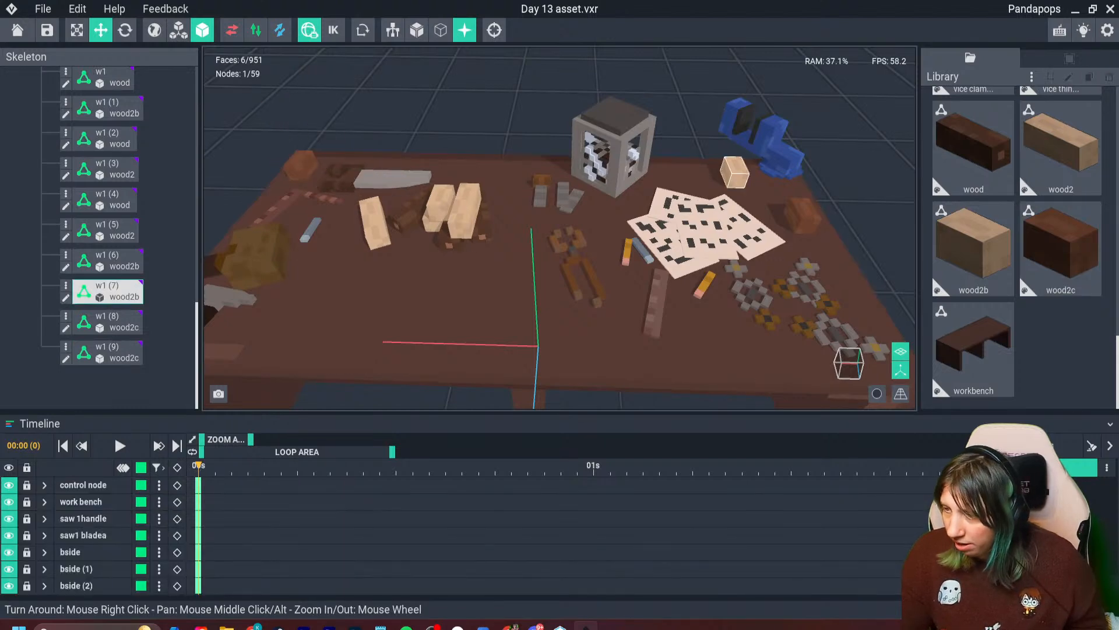
- Clone the wood2b library model under the name item
{"action": "left_click", "coordinate": [735, 173]}
{"action": "left_click", "coordinate": [973, 295]}
{"action": "key", "text": "ctrl+d"}
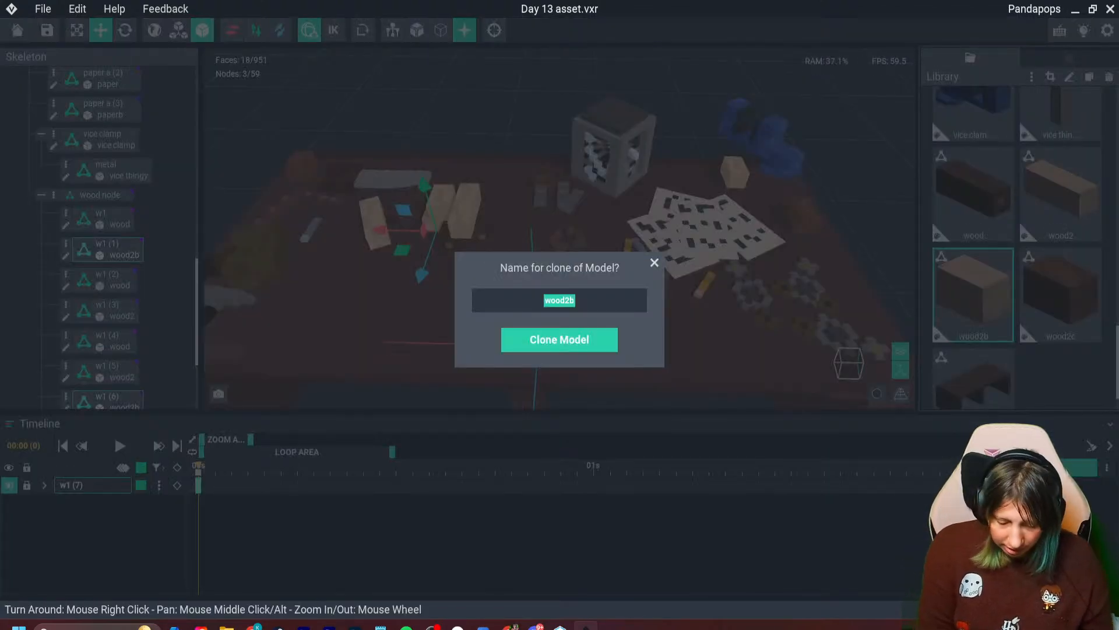
{"action": "key", "text": "Return"}
- Open the item model and erase corner voxels along the upper and lower edges at one end of the block
{"action": "double_click", "coordinate": [973, 298]}
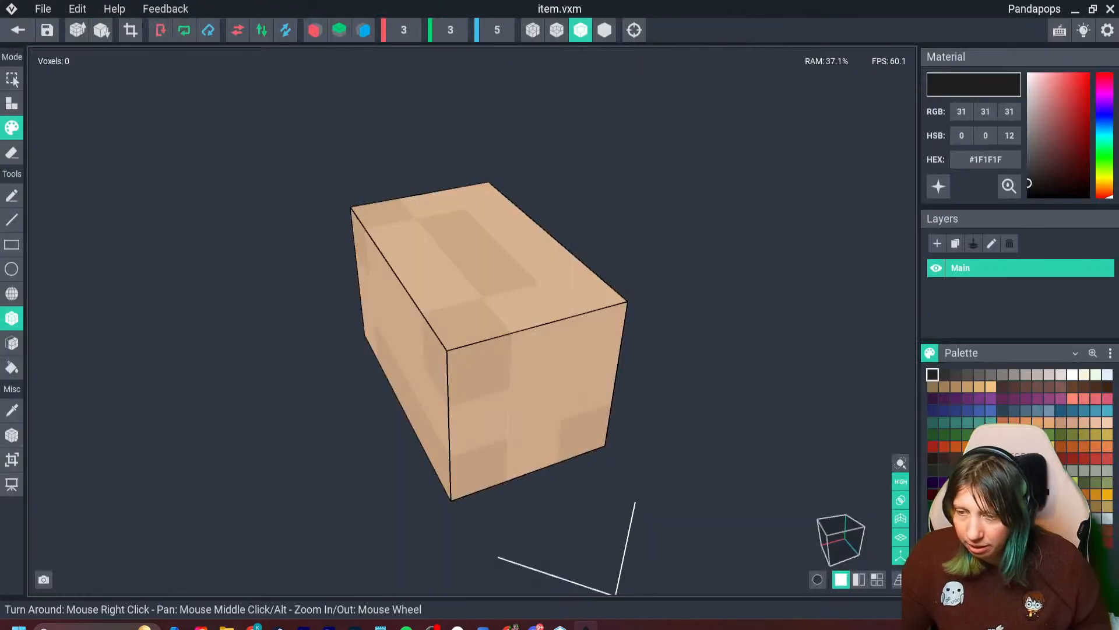
{"action": "right_click_drag", "start_coordinate": [315, 411], "coordinate": [423, 415]}
{"action": "scroll", "coordinate": [422, 419], "scroll_direction": "down", "scroll_amount": 1}
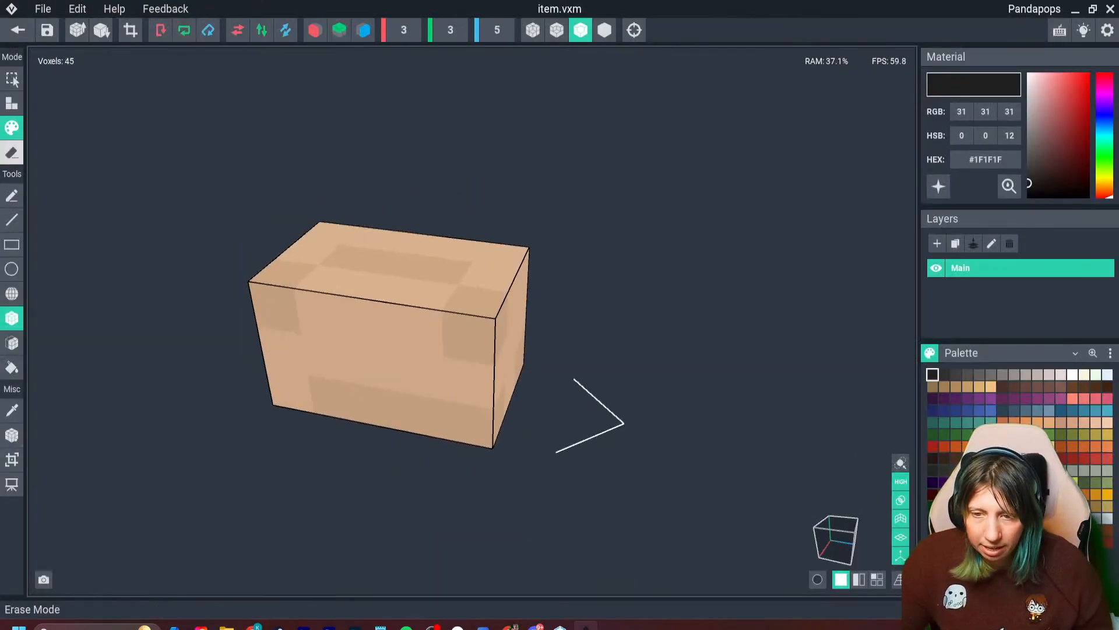
{"action": "right_click_drag", "start_coordinate": [331, 278], "coordinate": [318, 306]}
{"action": "left_click", "coordinate": [12, 153]}
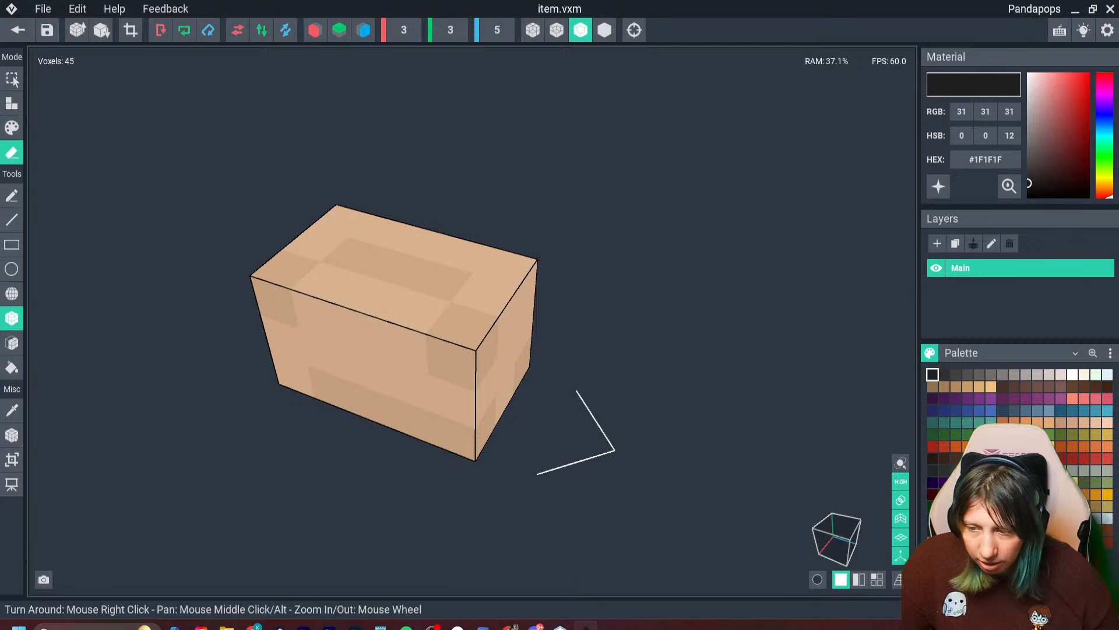
{"action": "left_click", "coordinate": [273, 273]}
{"action": "mouse_move", "coordinate": [353, 331]}
{"action": "right_mouse_down"}
{"action": "mouse_move", "coordinate": [385, 313]}
{"action": "mouse_move", "coordinate": [413, 318]}
{"action": "right_mouse_up"}
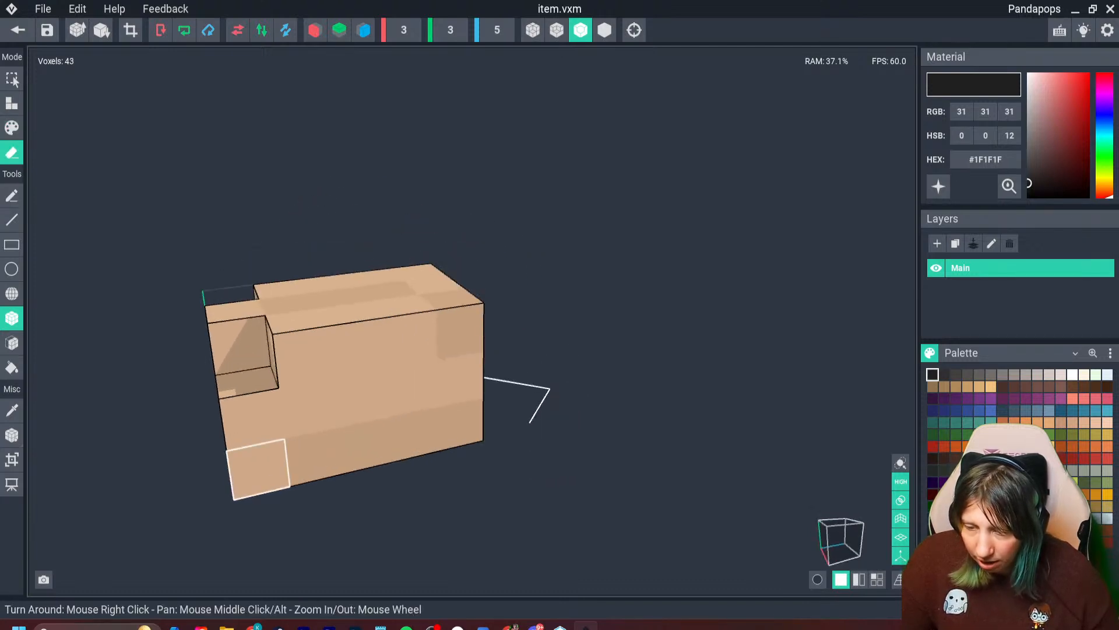
{"action": "left_click", "coordinate": [259, 470]}
{"action": "mouse_move", "coordinate": [298, 477]}
{"action": "right_mouse_down"}
{"action": "mouse_move", "coordinate": [330, 472]}
{"action": "mouse_move", "coordinate": [370, 428]}
{"action": "right_mouse_up"}
{"action": "left_click", "coordinate": [176, 455]}
{"action": "right_click_drag", "start_coordinate": [265, 470], "coordinate": [204, 499]}
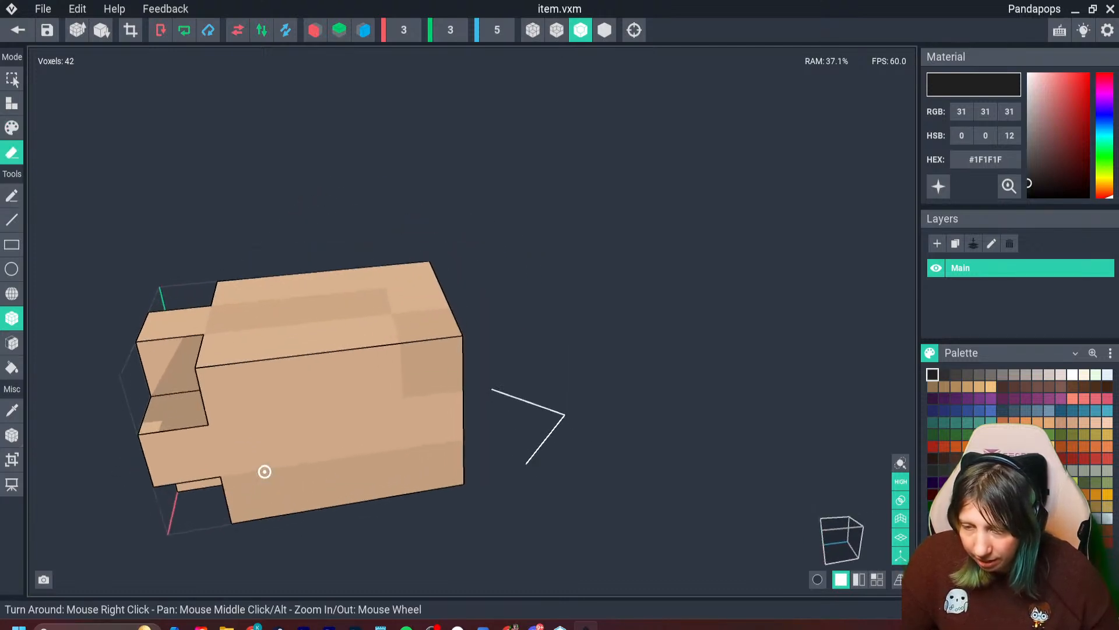
- Erase stepped notches along the block's upper long edges so it looks partly carved, and save the item model
{"action": "left_click", "coordinate": [368, 376]}
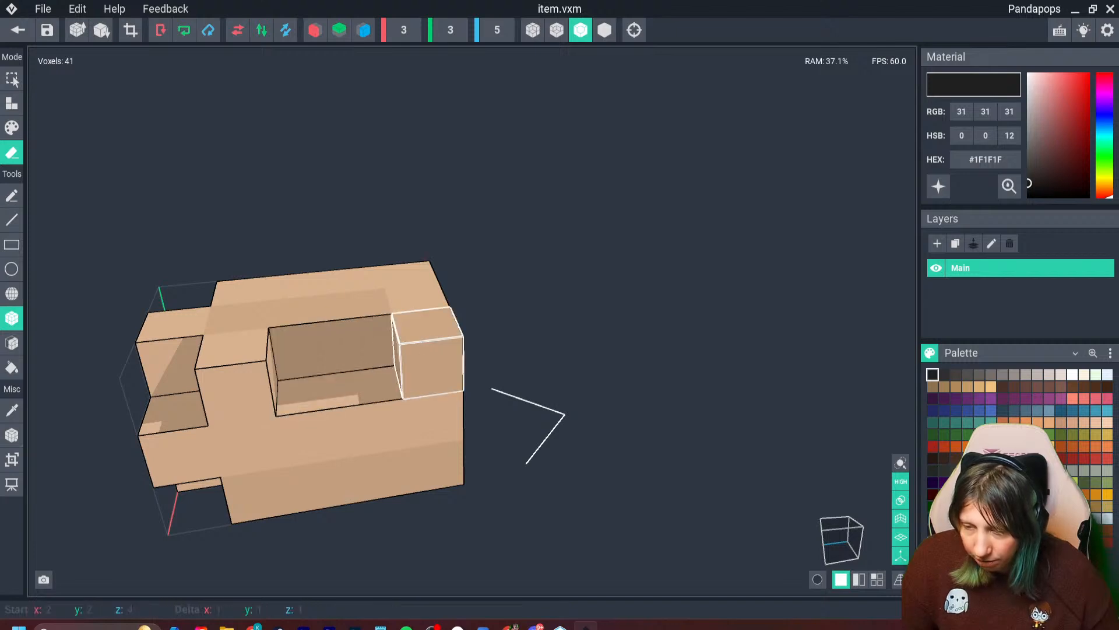
{"action": "mouse_move", "coordinate": [373, 402]}
{"action": "right_mouse_down"}
{"action": "mouse_move", "coordinate": [403, 426]}
{"action": "mouse_move", "coordinate": [376, 412]}
{"action": "right_mouse_up"}
{"action": "left_click_drag", "start_coordinate": [376, 421], "coordinate": [433, 424]}
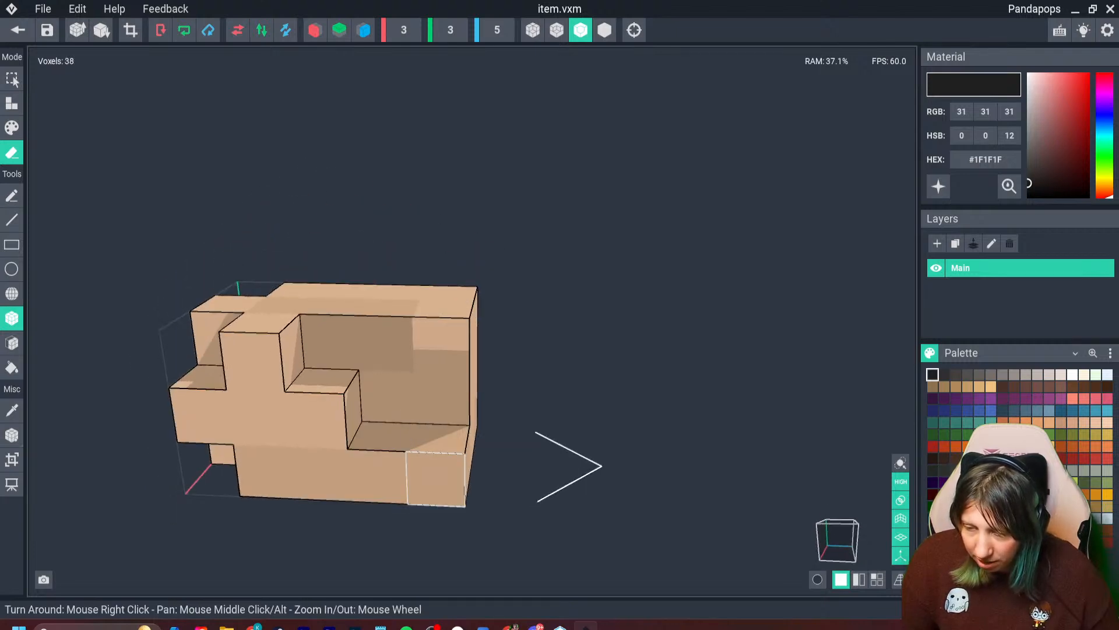
{"action": "right_click_drag", "start_coordinate": [399, 468], "coordinate": [436, 494]}
{"action": "left_click", "coordinate": [583, 487]}
{"action": "left_click", "coordinate": [576, 423]}
{"action": "left_click", "coordinate": [574, 469]}
{"action": "mouse_move", "coordinate": [575, 469]}
{"action": "right_mouse_down"}
{"action": "mouse_move", "coordinate": [539, 470]}
{"action": "mouse_move", "coordinate": [505, 420]}
{"action": "mouse_move", "coordinate": [473, 507]}
{"action": "mouse_move", "coordinate": [480, 335]}
{"action": "mouse_move", "coordinate": [443, 379]}
{"action": "right_mouse_up"}
{"action": "scroll", "coordinate": [524, 449], "scroll_direction": "down", "scroll_amount": 3}
{"action": "left_click", "coordinate": [479, 334]}
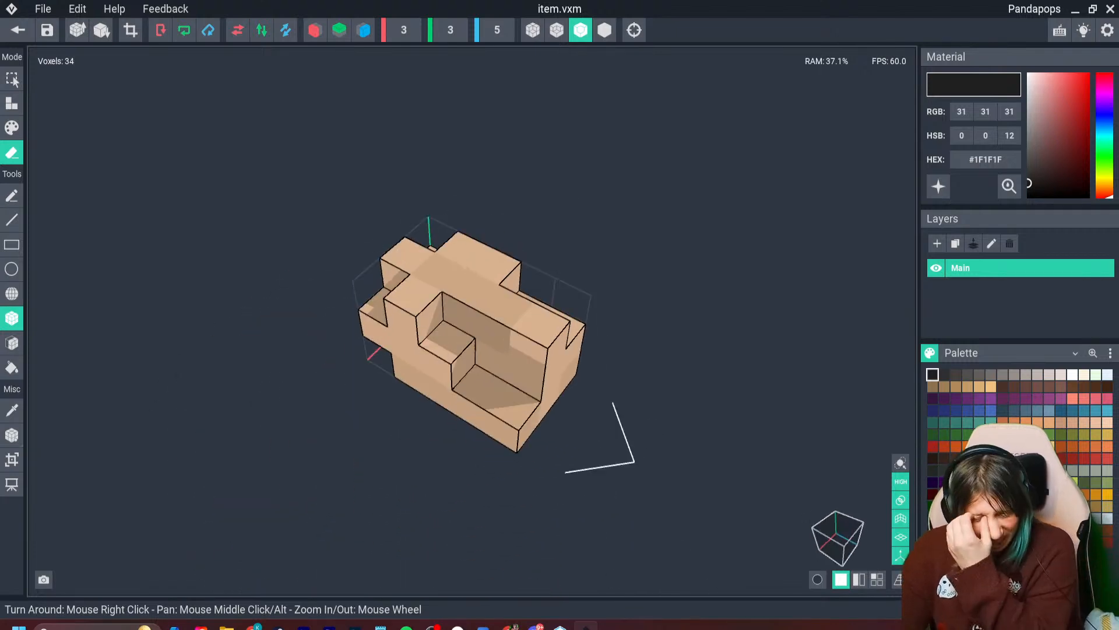
{"action": "left_click", "coordinate": [17, 30]}
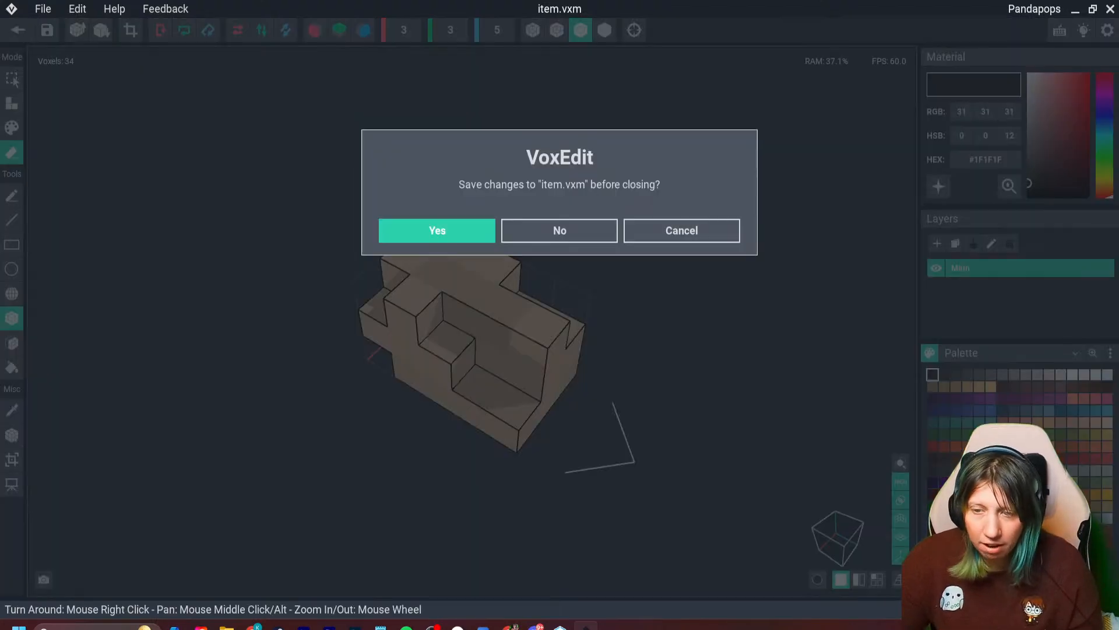
{"action": "left_click", "coordinate": [437, 228]}
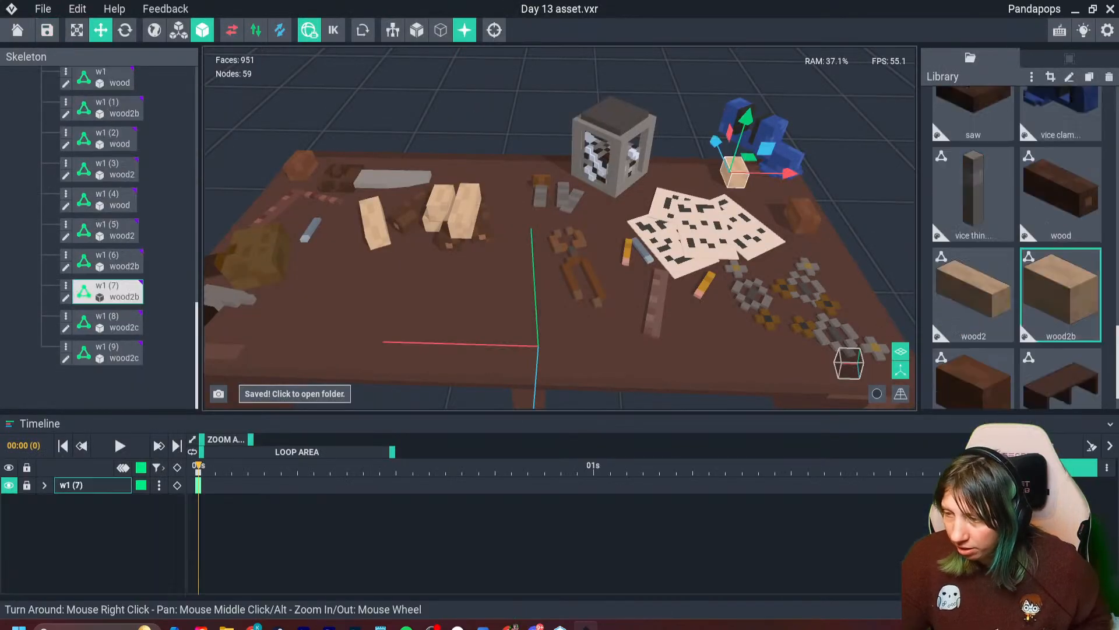
- Duplicate the light wood block beside the vice clamp and move the copy to the bench's open area near the hammer
{"action": "key", "text": "ctrl+d"}
{"action": "left_click_drag", "start_coordinate": [790, 173], "coordinate": [541, 171]}
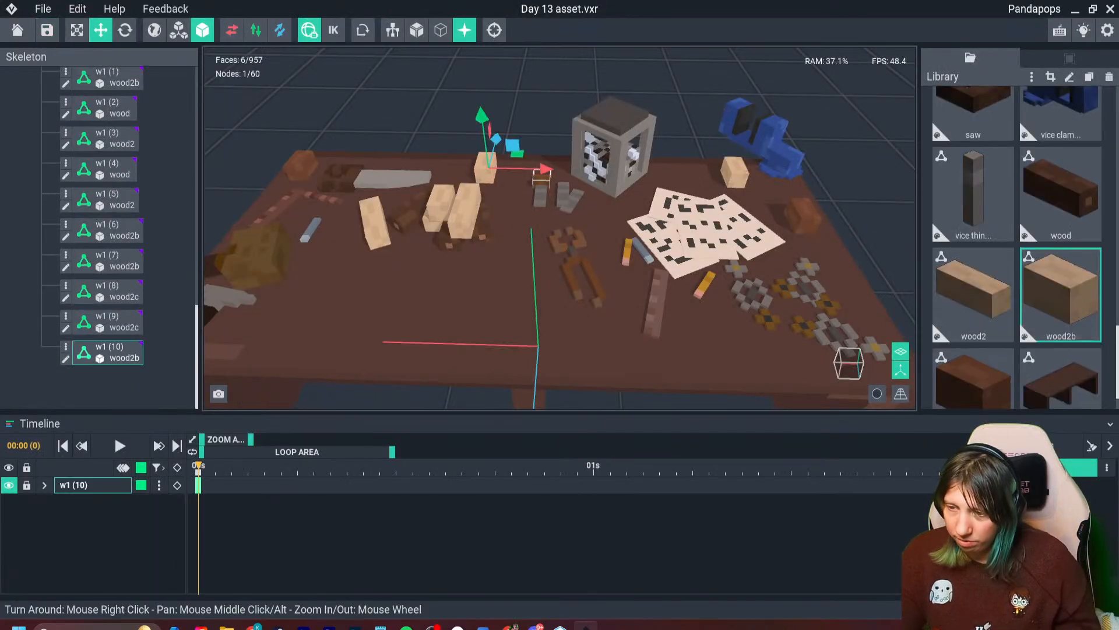
{"action": "left_click_drag", "start_coordinate": [494, 135], "coordinate": [461, 234]}
{"action": "left_click_drag", "start_coordinate": [516, 285], "coordinate": [372, 282]}
- Assign the carved item model to the block near the hammer and set its depth position to about -9.24
{"action": "scroll", "coordinate": [973, 350], "scroll_direction": "down", "scroll_amount": 2}
{"action": "scroll", "coordinate": [1017, 245], "scroll_direction": "up", "scroll_amount": 6}
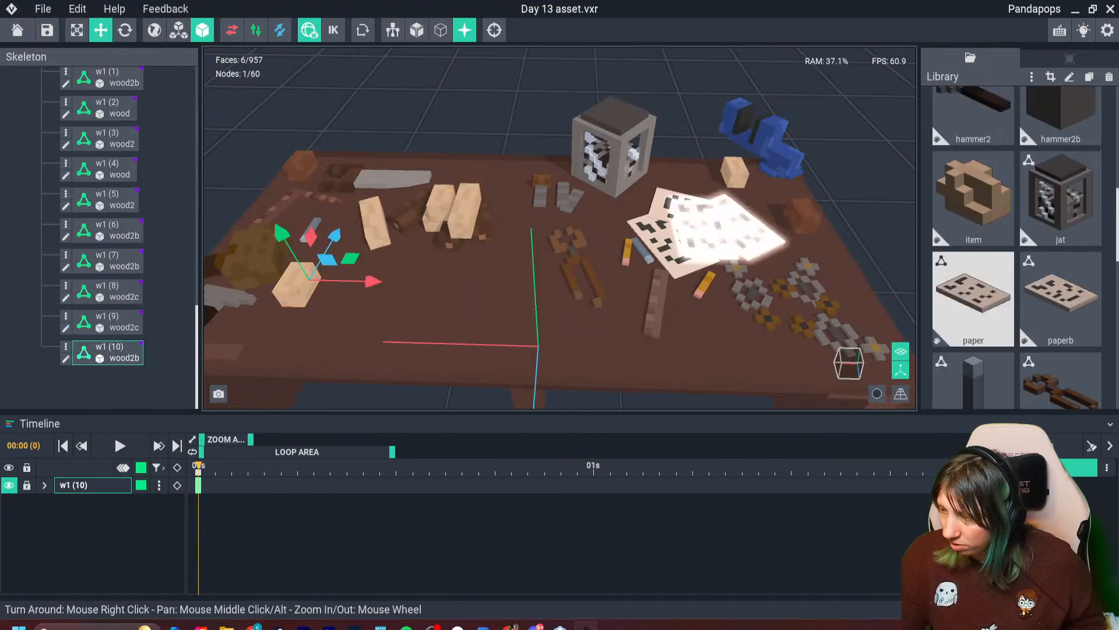
{"action": "left_click_drag", "start_coordinate": [973, 248], "coordinate": [302, 292]}
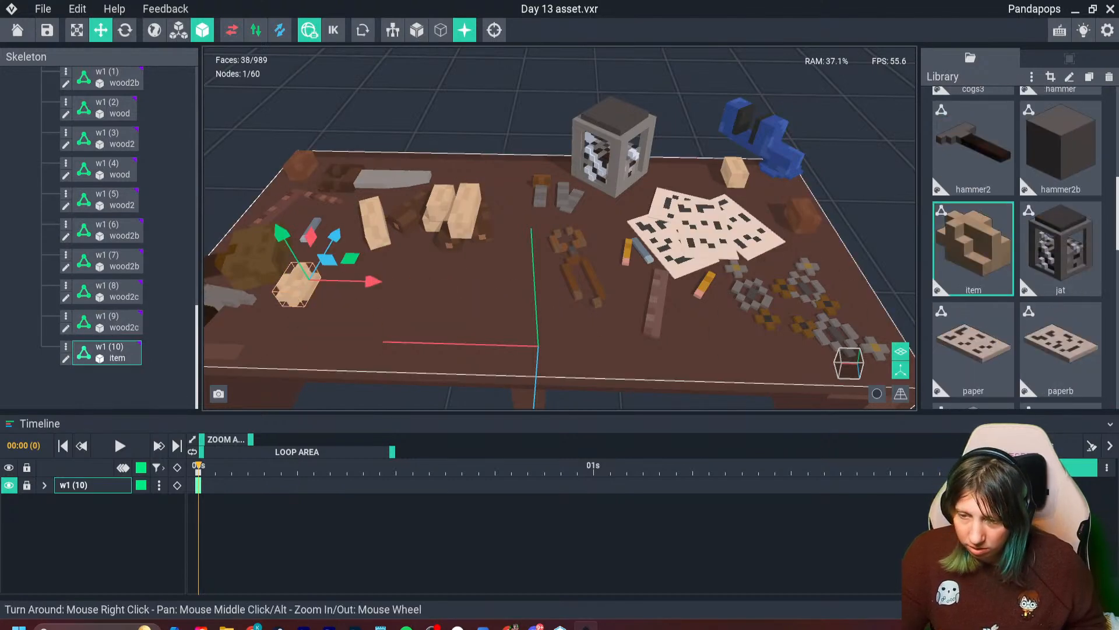
{"action": "right_click_drag", "start_coordinate": [302, 291], "coordinate": [405, 271]}
{"action": "left_click_drag", "start_coordinate": [416, 231], "coordinate": [417, 233]}
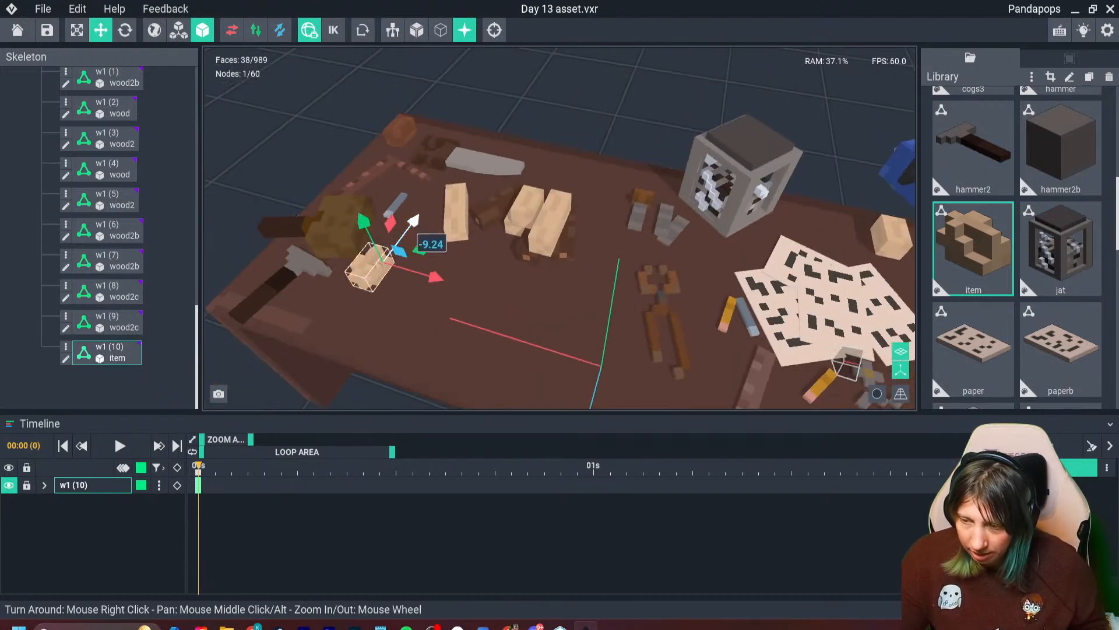
- Turn the carved block about its vertical axis and shift it away from the hammer toward the light wood pieces
{"action": "left_click", "coordinate": [125, 30]}
{"action": "left_click_drag", "start_coordinate": [403, 302], "coordinate": [407, 233]}
{"action": "left_click", "coordinate": [101, 30]}
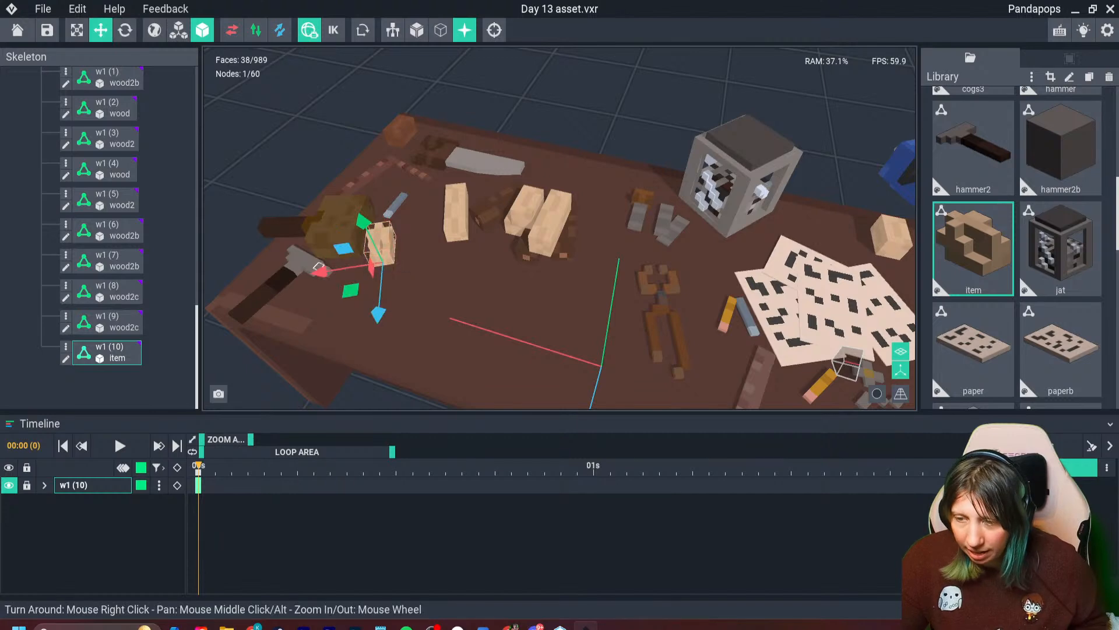
{"action": "left_click_drag", "start_coordinate": [321, 266], "coordinate": [357, 263]}
{"action": "right_click_drag", "start_coordinate": [361, 309], "coordinate": [443, 277]}
{"action": "scroll", "coordinate": [399, 305], "scroll_direction": "up", "scroll_amount": 4}
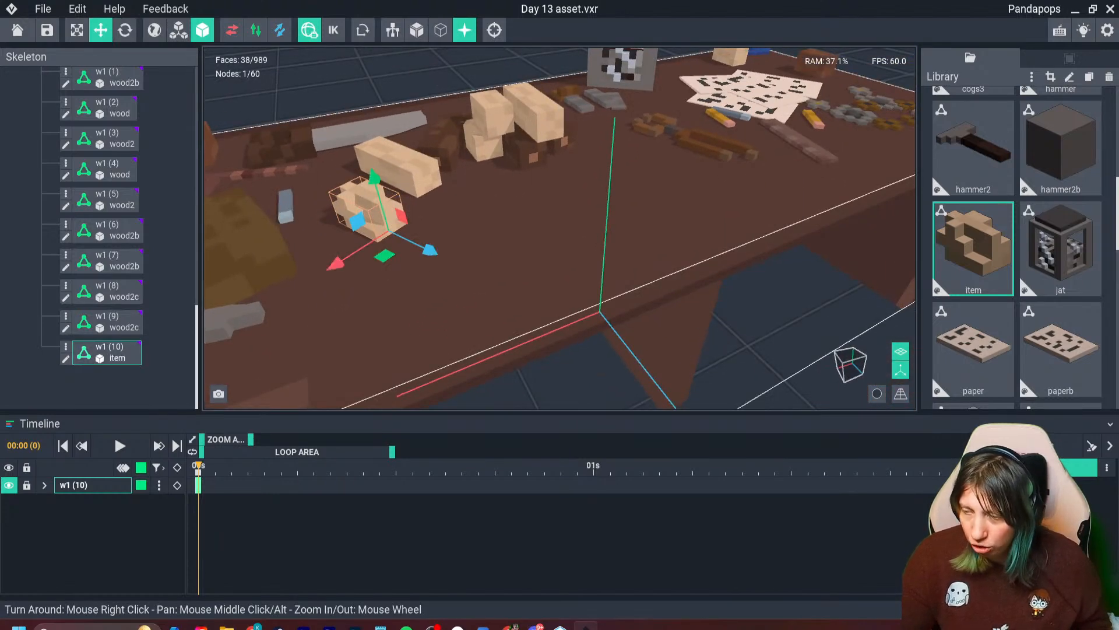
- Create a new voxel model named knife in the library and frame its empty volume for building
{"action": "left_click", "coordinate": [1032, 76]}
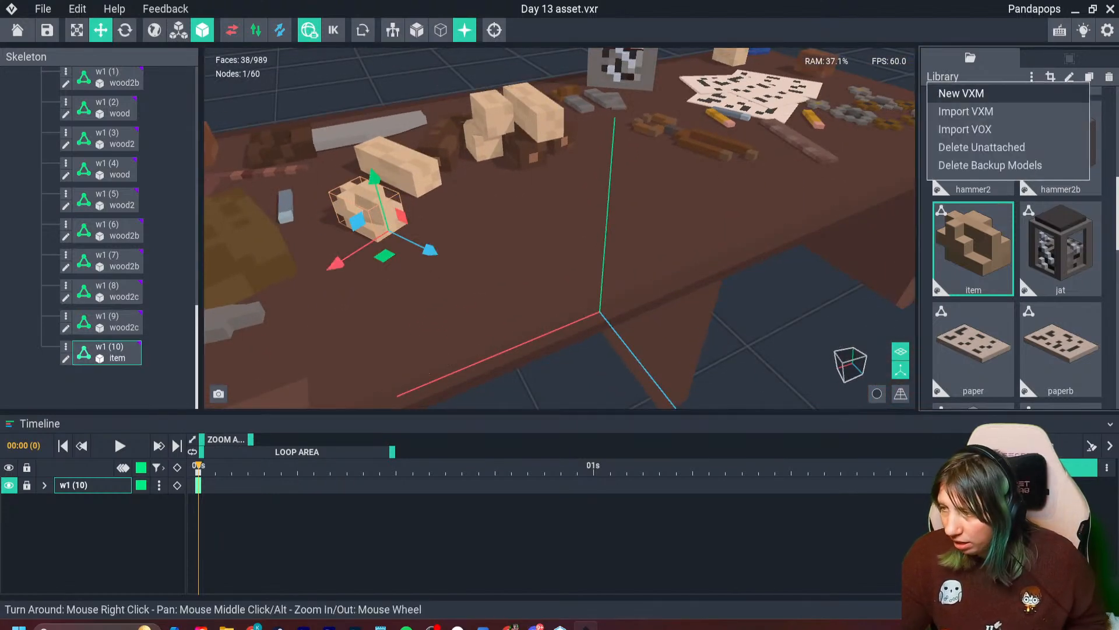
{"action": "left_click", "coordinate": [985, 92]}
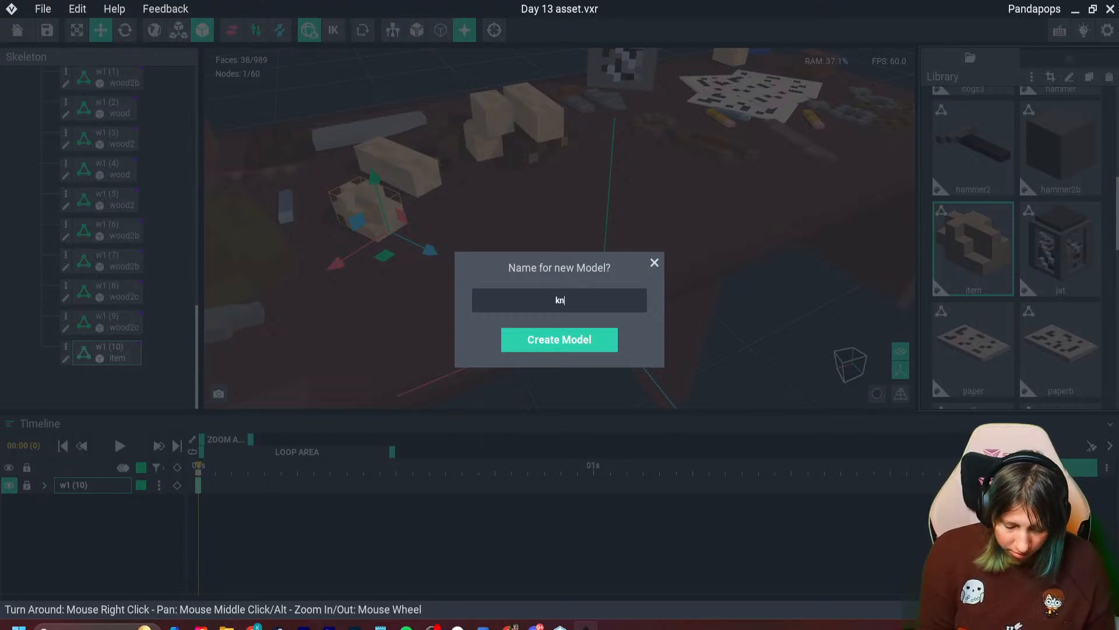
{"action": "key", "text": "Return"}
{"action": "right_click_drag", "start_coordinate": [560, 343], "coordinate": [624, 362]}
{"action": "scroll", "coordinate": [624, 362], "scroll_direction": "up", "scroll_amount": 3}
{"action": "right_click_drag", "start_coordinate": [420, 332], "coordinate": [507, 306]}
{"action": "left_click", "coordinate": [315, 30]}
{"action": "right_click_drag", "start_coordinate": [419, 291], "coordinate": [548, 402]}
{"action": "scroll", "coordinate": [480, 400], "scroll_direction": "up", "scroll_amount": 3}
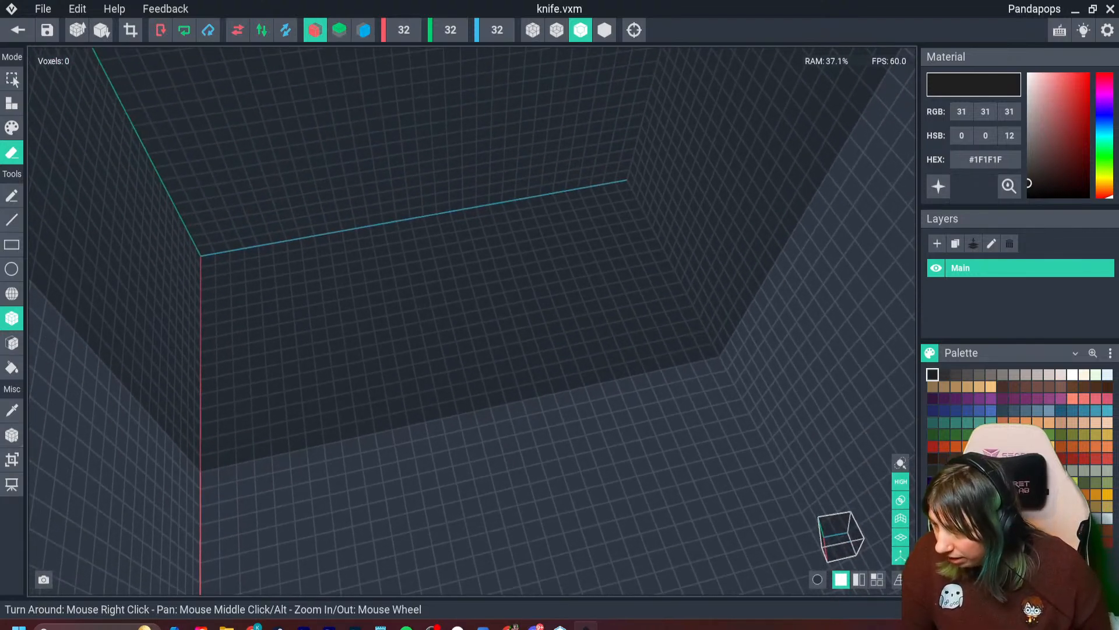
- Build a flat brown handle box on the floor with an equally sized grey blade box against its end
{"action": "left_click", "coordinate": [968, 458]}
{"action": "left_click", "coordinate": [11, 103]}
{"action": "left_click_drag", "start_coordinate": [435, 428], "coordinate": [549, 403]}
{"action": "left_click", "coordinate": [1015, 375]}
{"action": "right_click_drag", "start_coordinate": [548, 402], "coordinate": [476, 221]}
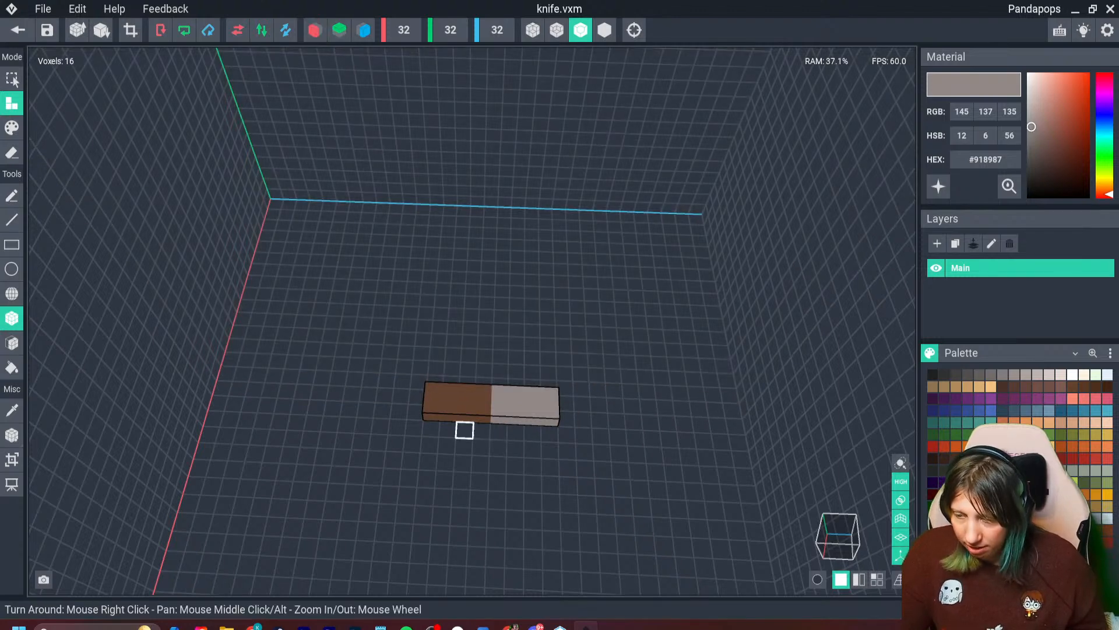
- Widen the brown handle to three voxels, add a second layer on top, and attach a small nub to its back end
{"action": "key", "text": "i"}
{"action": "left_click", "coordinate": [465, 406]}
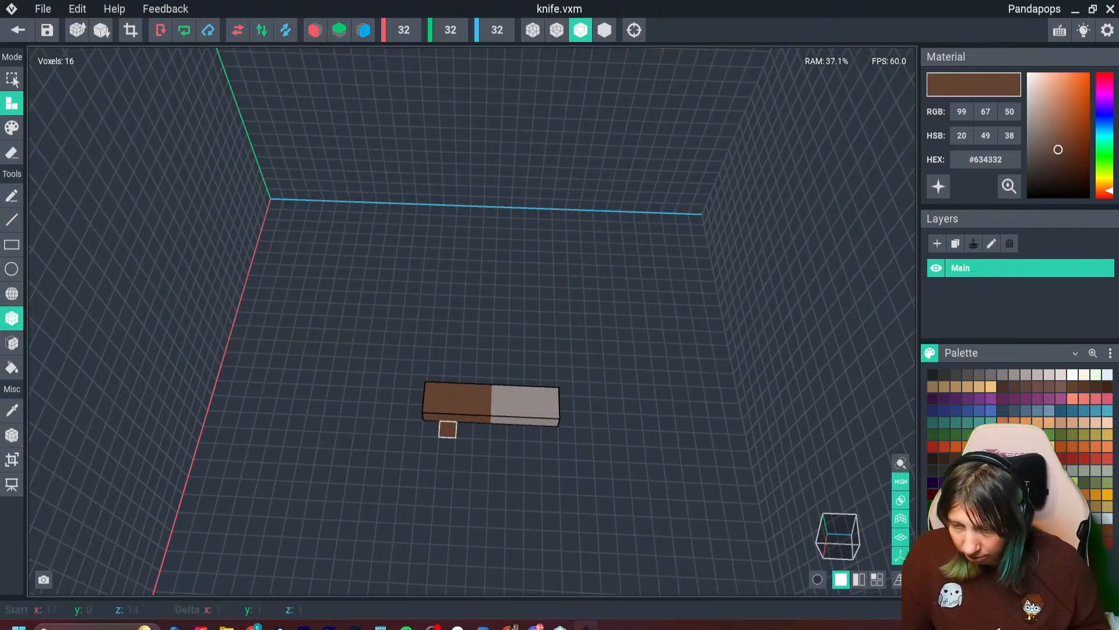
{"action": "left_click_drag", "start_coordinate": [480, 422], "coordinate": [448, 405]}
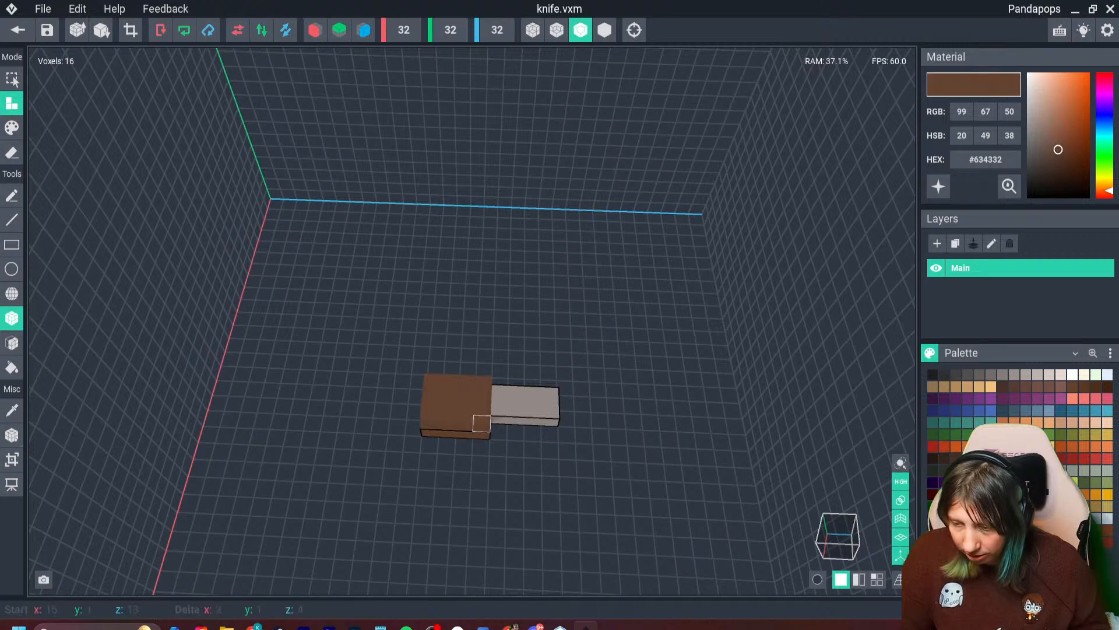
{"action": "right_click_drag", "start_coordinate": [482, 423], "coordinate": [459, 456]}
{"action": "left_click", "coordinate": [432, 462]}
{"action": "right_click_drag", "start_coordinate": [447, 505], "coordinate": [461, 457]}
- Widen the grey blade with one more row of matching voxels and raise the whole knife by one voxel
{"action": "key", "text": "i"}
{"action": "left_click", "coordinate": [549, 525]}
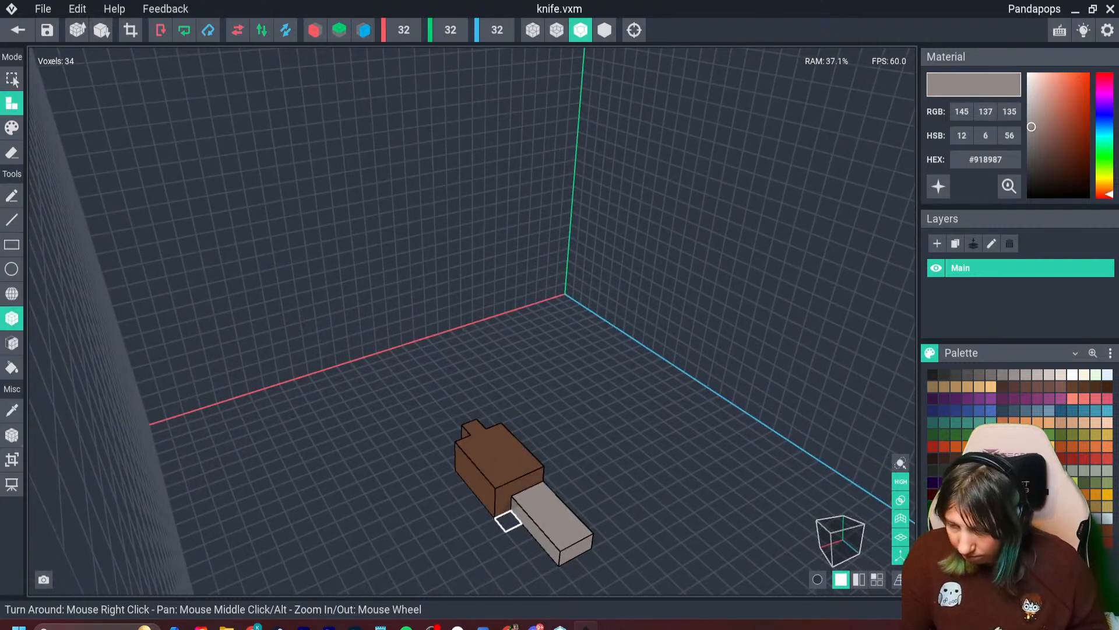
{"action": "right_click_drag", "start_coordinate": [542, 562], "coordinate": [507, 455]}
{"action": "key", "text": "ctrl+a"}
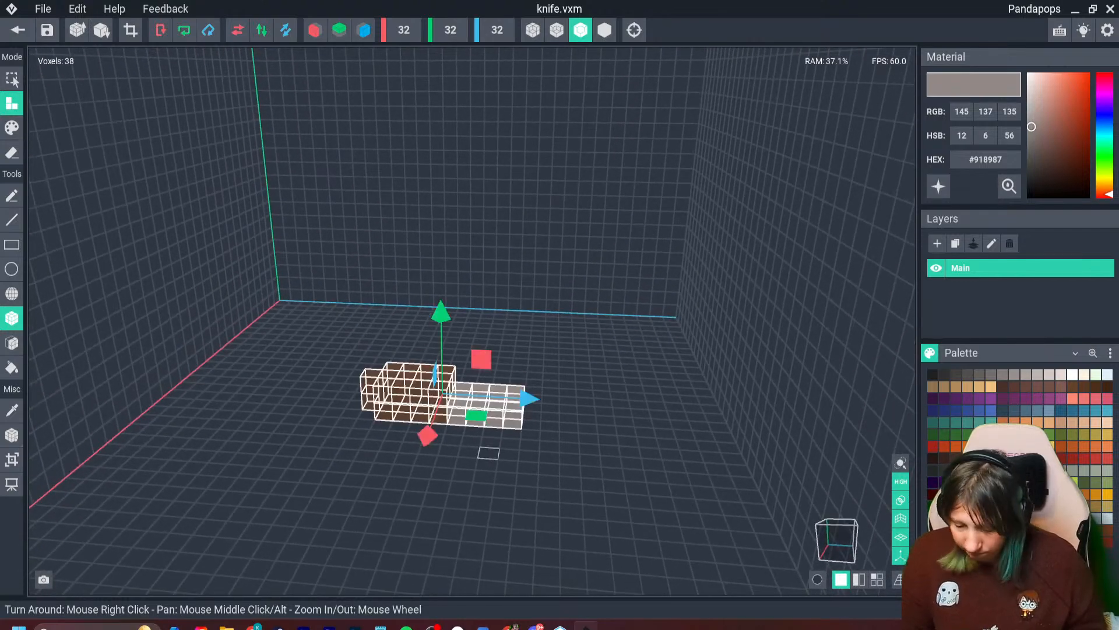
{"action": "key", "text": "Up"}
{"action": "key", "text": "ctrl+d"}
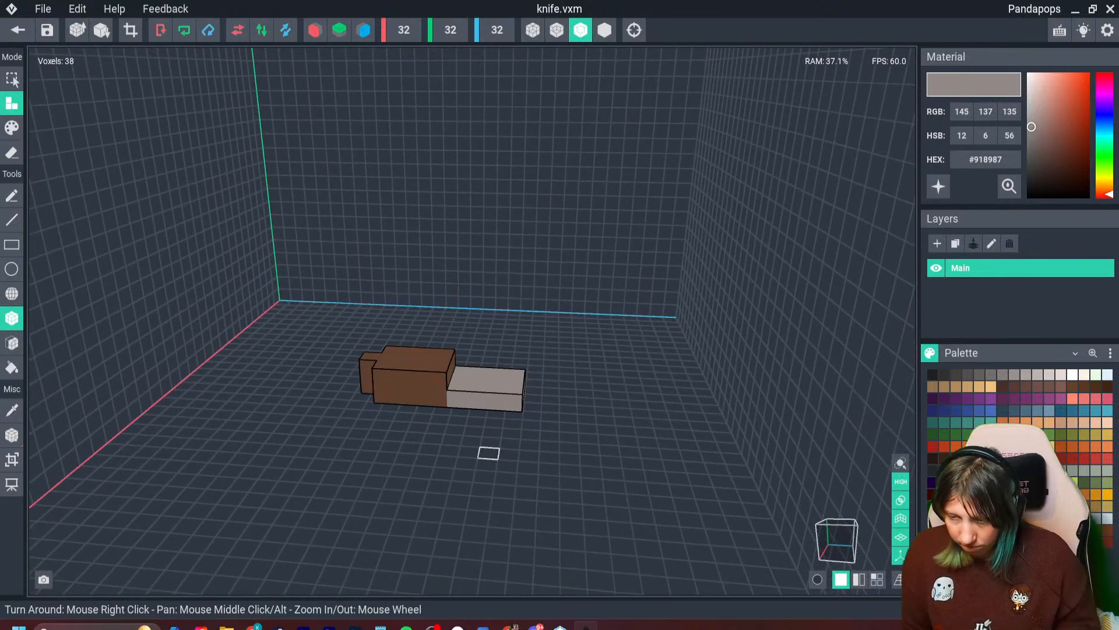
- Add a brown layer beneath the handle and trim the volume to the knife's 3 × 3 × 9 bounds
{"action": "right_click_drag", "start_coordinate": [489, 453], "coordinate": [436, 482]}
{"action": "key", "text": "i"}
{"action": "left_click", "coordinate": [12, 343]}
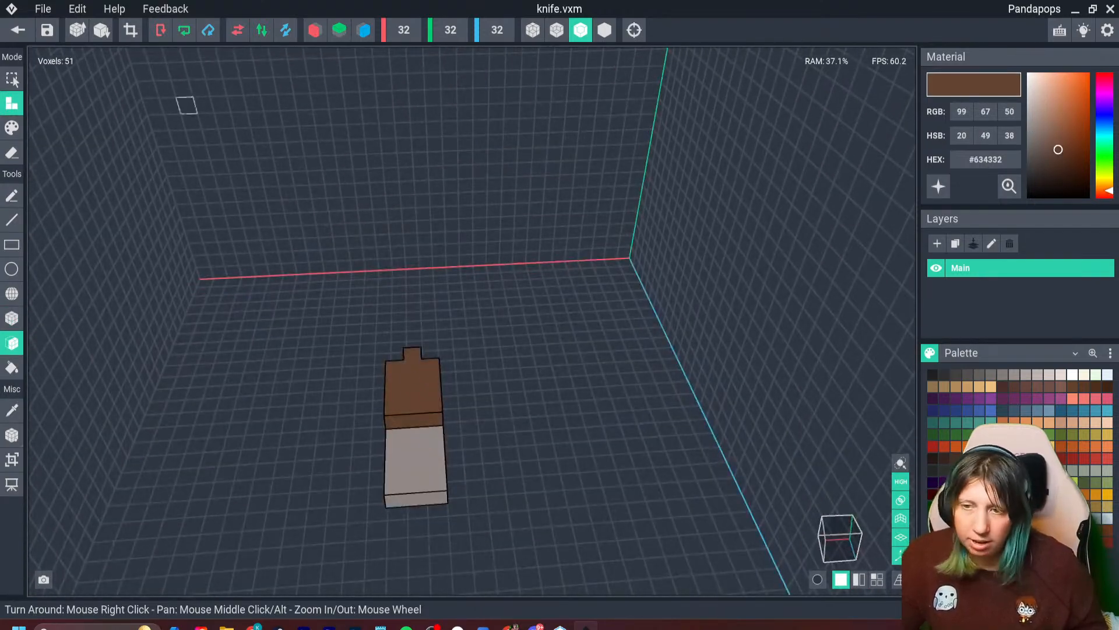
{"action": "left_click", "coordinate": [131, 30]}
{"action": "key", "text": "i"}
{"action": "left_click", "coordinate": [405, 402]}
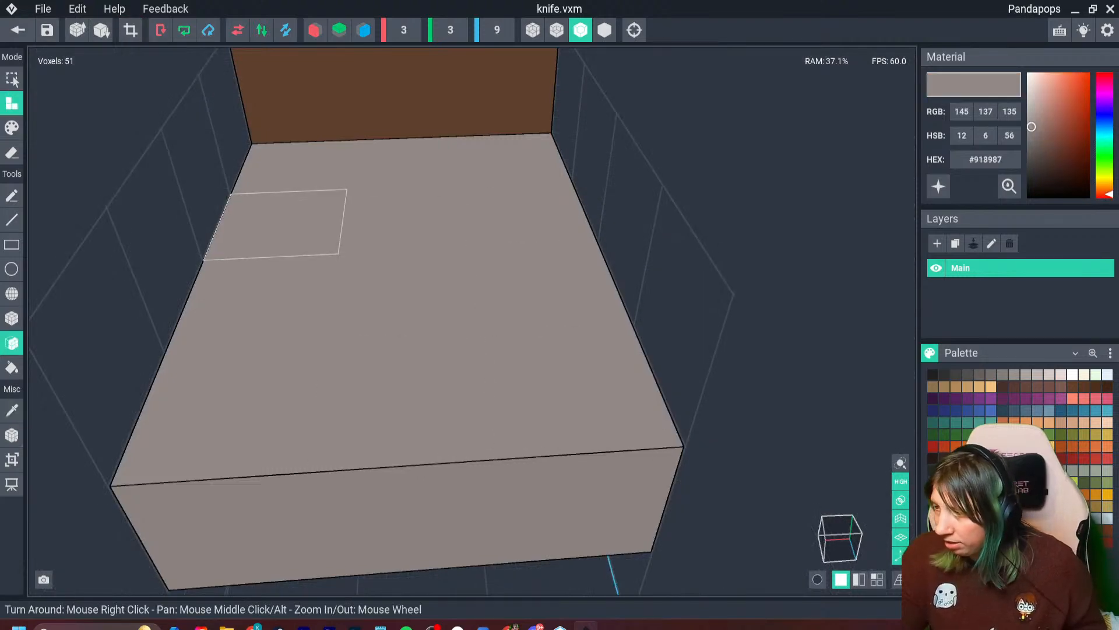
- Save the knife model, reopen it to set its pivot at the bottom centre, and save again
{"action": "left_click", "coordinate": [18, 30]}
{"action": "left_click", "coordinate": [437, 229]}
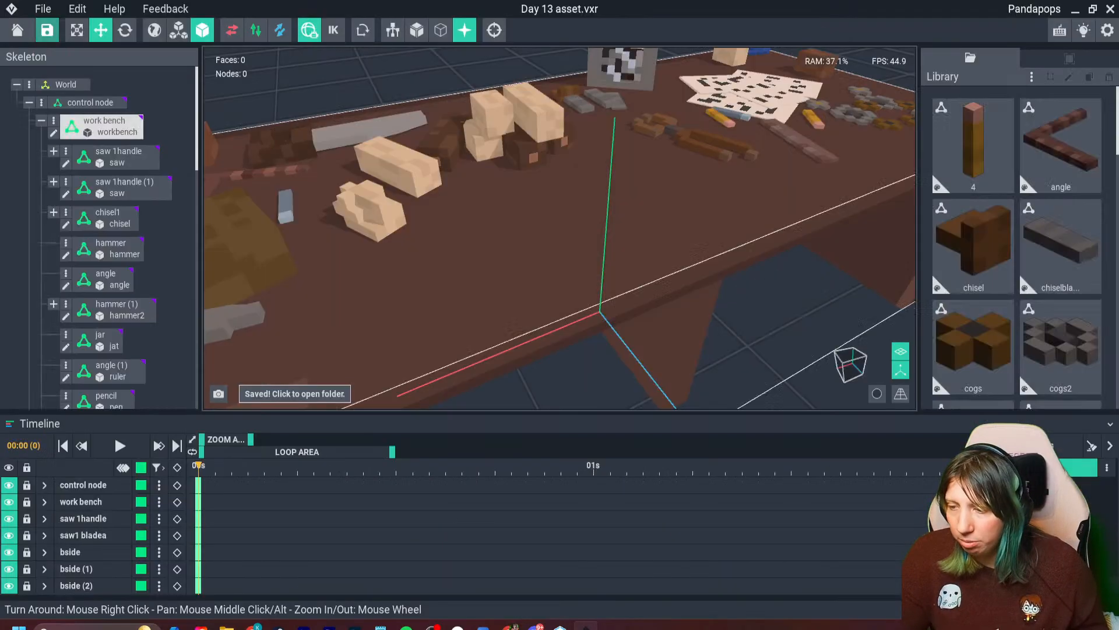
{"action": "scroll", "coordinate": [1004, 247], "scroll_direction": "down", "scroll_amount": 8}
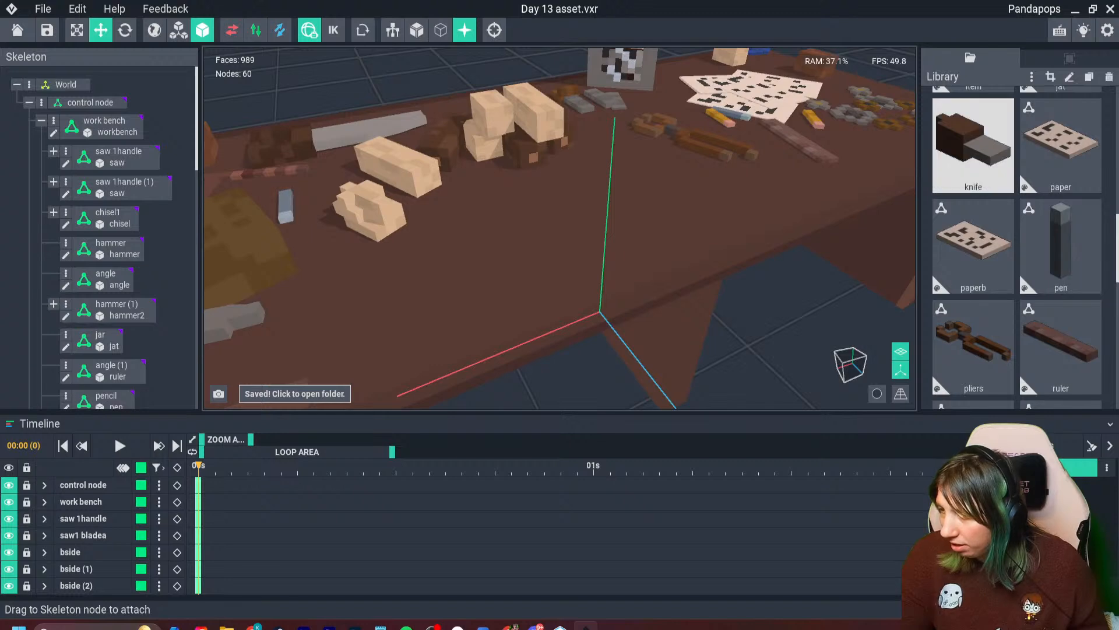
{"action": "double_click", "coordinate": [973, 147]}
{"action": "left_click", "coordinate": [12, 435]}
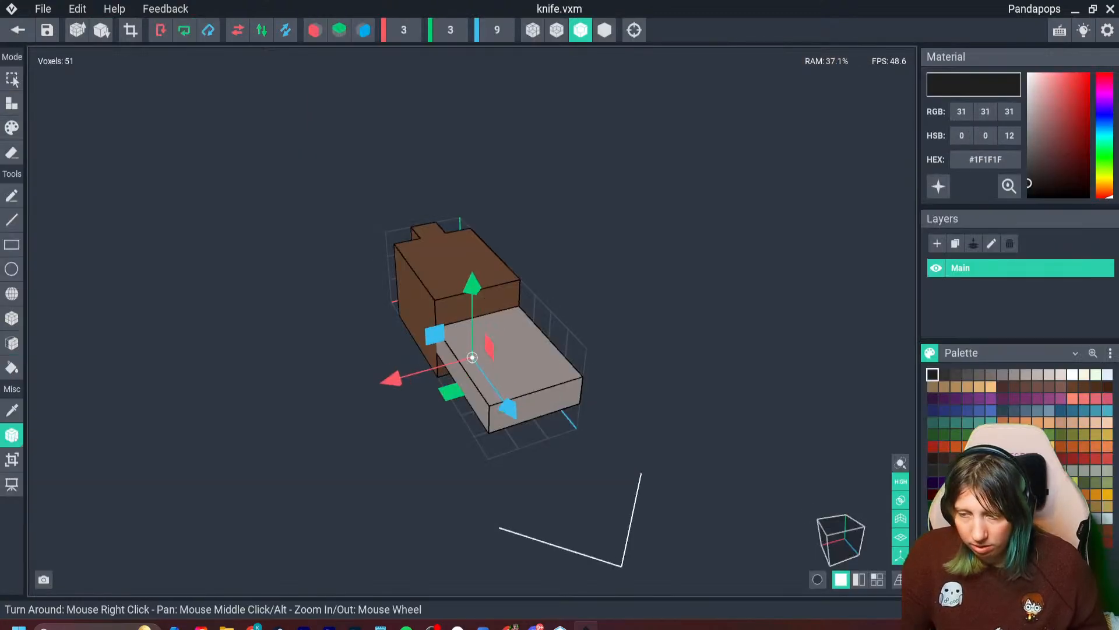
{"action": "left_click", "coordinate": [18, 30]}
{"action": "left_click", "coordinate": [437, 230]}
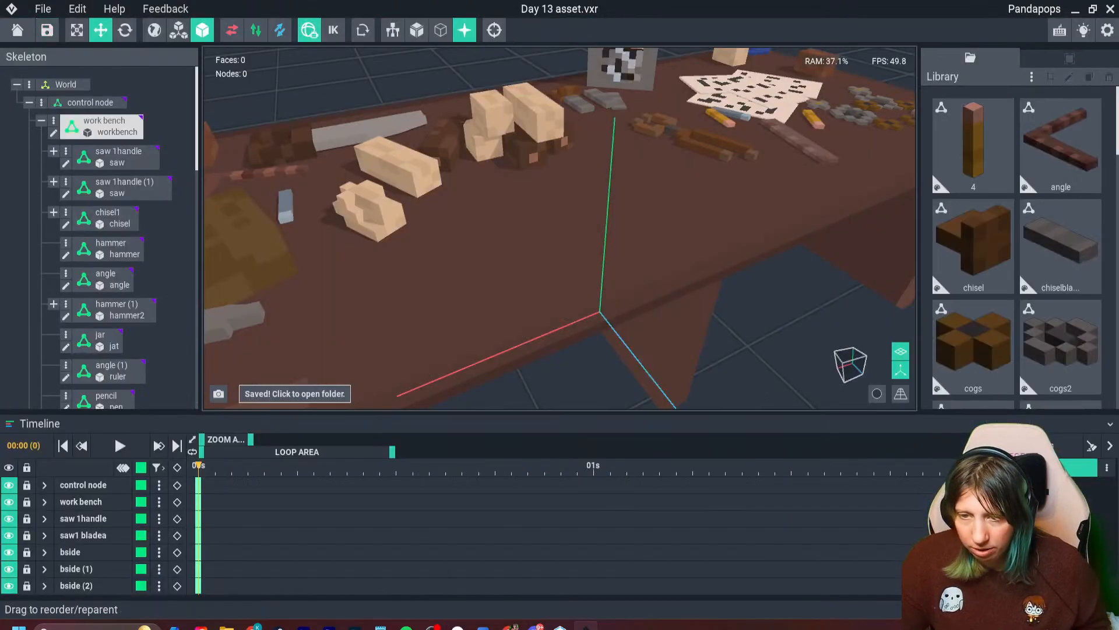
- Add a node named knifea under the work bench node and attach the knife model to it
{"action": "right_click", "coordinate": [68, 116]}
{"action": "left_click", "coordinate": [87, 128]}
{"action": "type", "text": "knife"}
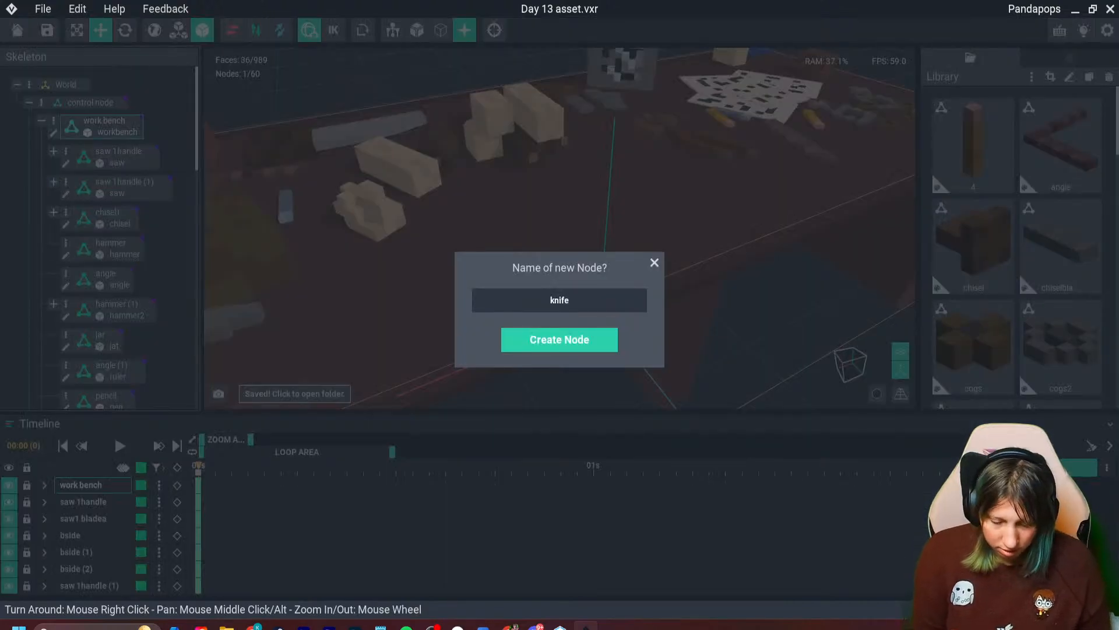
{"action": "type", "text": "a"}
{"action": "key", "text": "Return"}
{"action": "scroll", "coordinate": [102, 278], "scroll_direction": "down", "scroll_amount": 10}
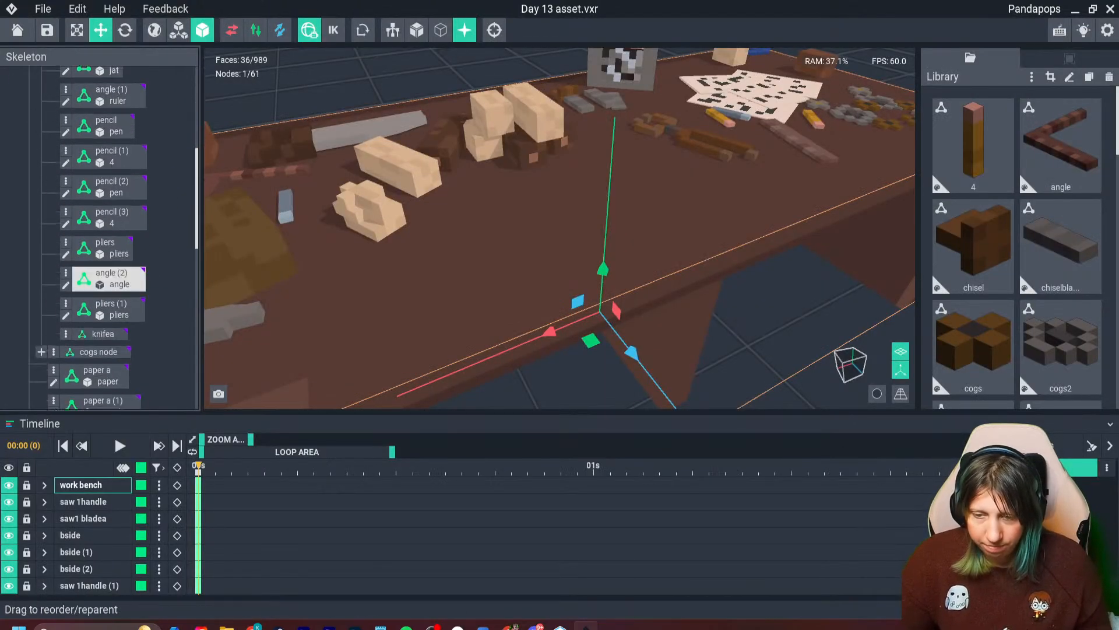
{"action": "scroll", "coordinate": [111, 278], "scroll_direction": "down", "scroll_amount": 2}
{"action": "scroll", "coordinate": [1061, 297], "scroll_direction": "down", "scroll_amount": 5}
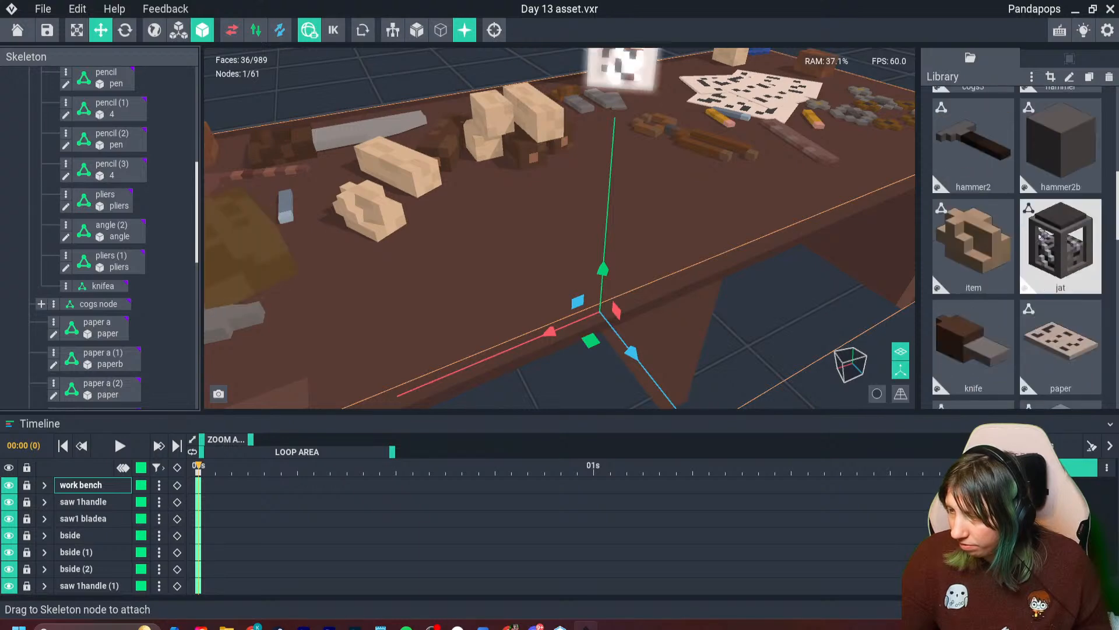
{"action": "left_click_drag", "start_coordinate": [974, 198], "coordinate": [116, 287]}
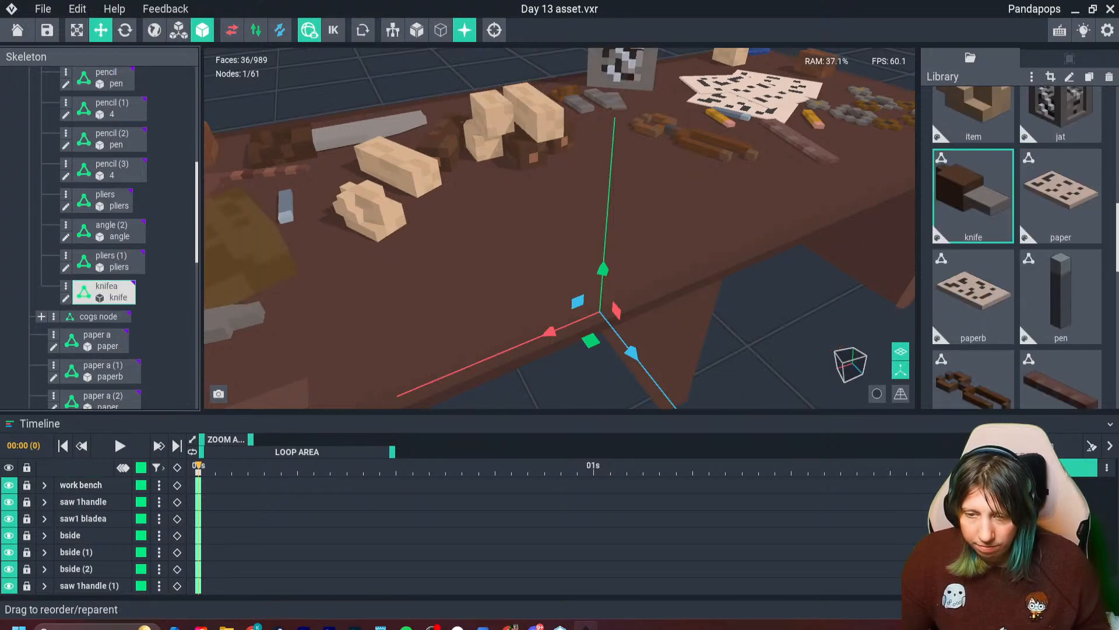
- Place the knife on the bench's open surface near the light wood blocks
{"action": "left_click_drag", "start_coordinate": [613, 139], "coordinate": [614, 80]}
{"action": "left_click_drag", "start_coordinate": [643, 163], "coordinate": [712, 223]}
{"action": "right_click_drag", "start_coordinate": [712, 224], "coordinate": [736, 252]}
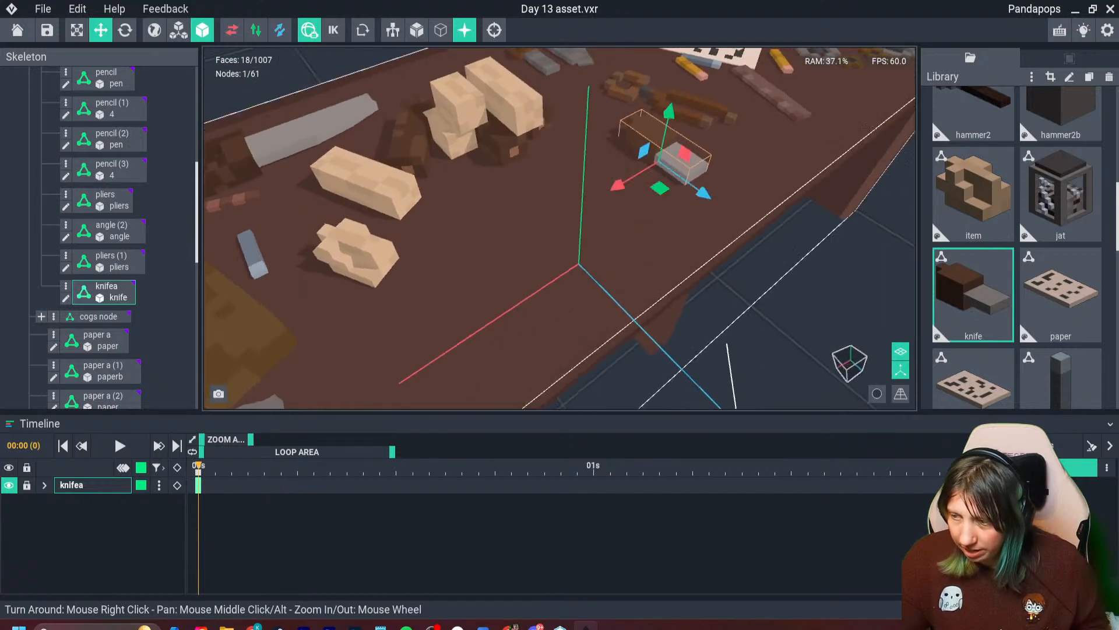
{"action": "left_click_drag", "start_coordinate": [664, 169], "coordinate": [548, 240]}
- Add a child node named b under the knifea node
{"action": "right_click", "coordinate": [73, 287]}
{"action": "left_click", "coordinate": [123, 298]}
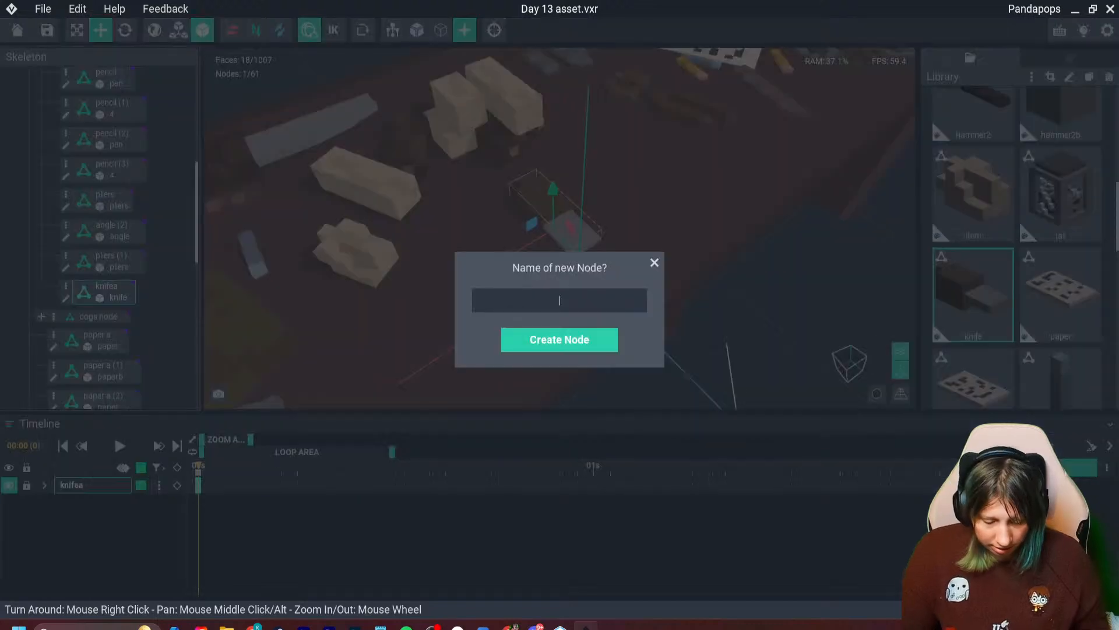
{"action": "type", "text": "b"}
{"action": "key", "text": "Return"}
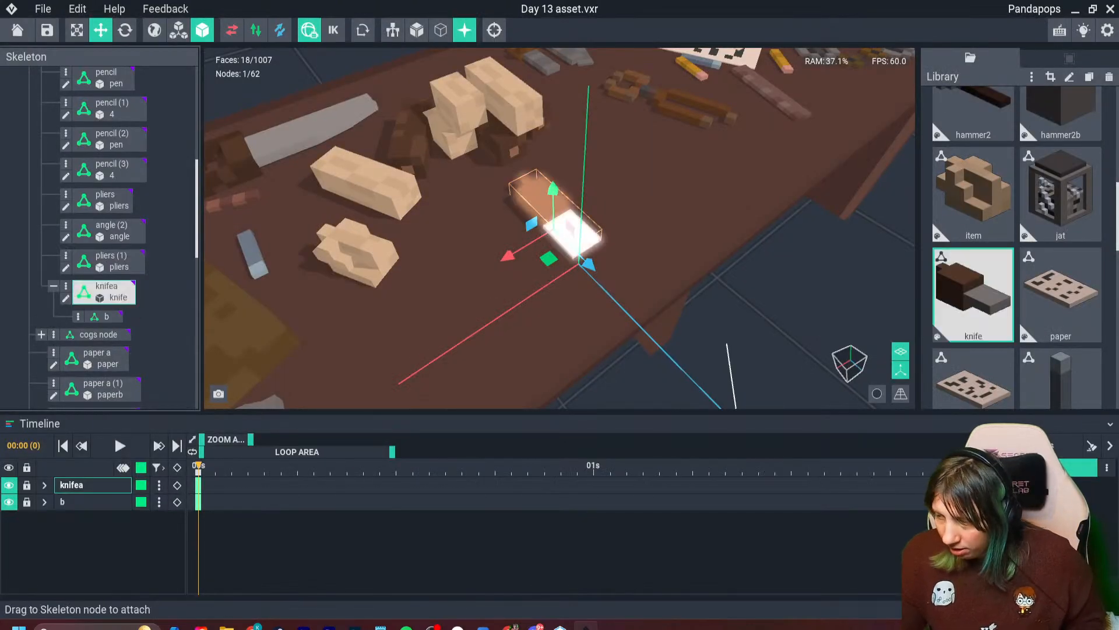
- Clone the knife model in the library under the name blade
{"action": "key", "text": "ctrl+d"}
{"action": "type", "text": "bla"}
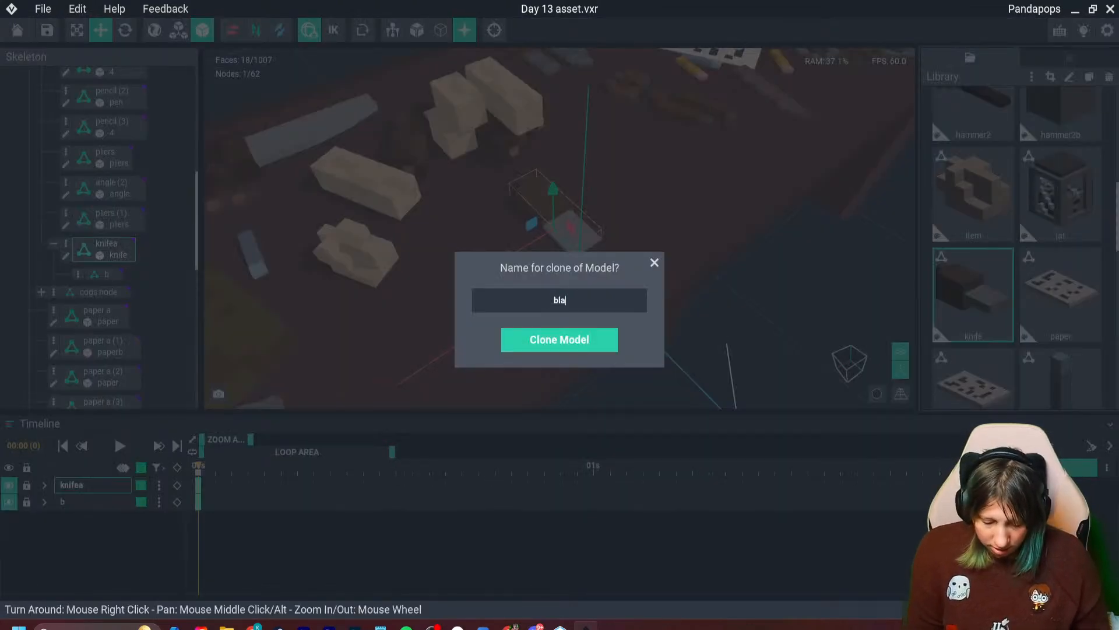
{"action": "type", "text": "de"}
{"action": "key", "text": "Return"}
- Erase the brown handle and one long row of the grey part from the blade model, and trim its volume to 2 × 1 × 4
{"action": "double_click", "coordinate": [974, 245]}
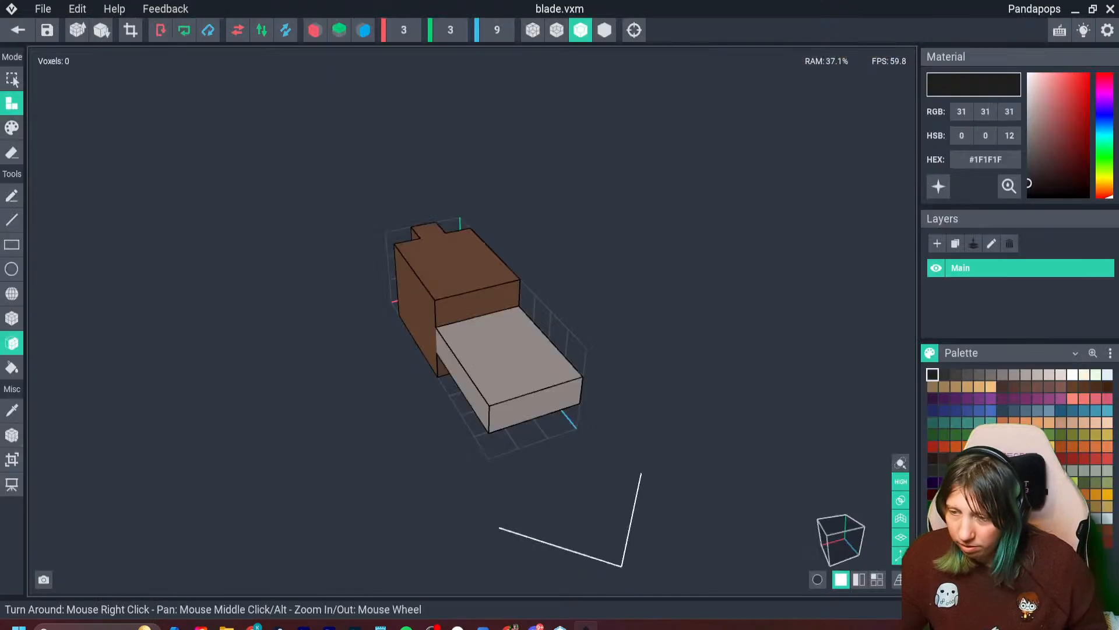
{"action": "left_click", "coordinate": [11, 152]}
{"action": "mouse_move", "coordinate": [373, 344]}
{"action": "right_mouse_down"}
{"action": "mouse_move", "coordinate": [493, 305]}
{"action": "mouse_move", "coordinate": [498, 352]}
{"action": "right_mouse_up"}
{"action": "triple_click", "coordinate": [398, 312]}
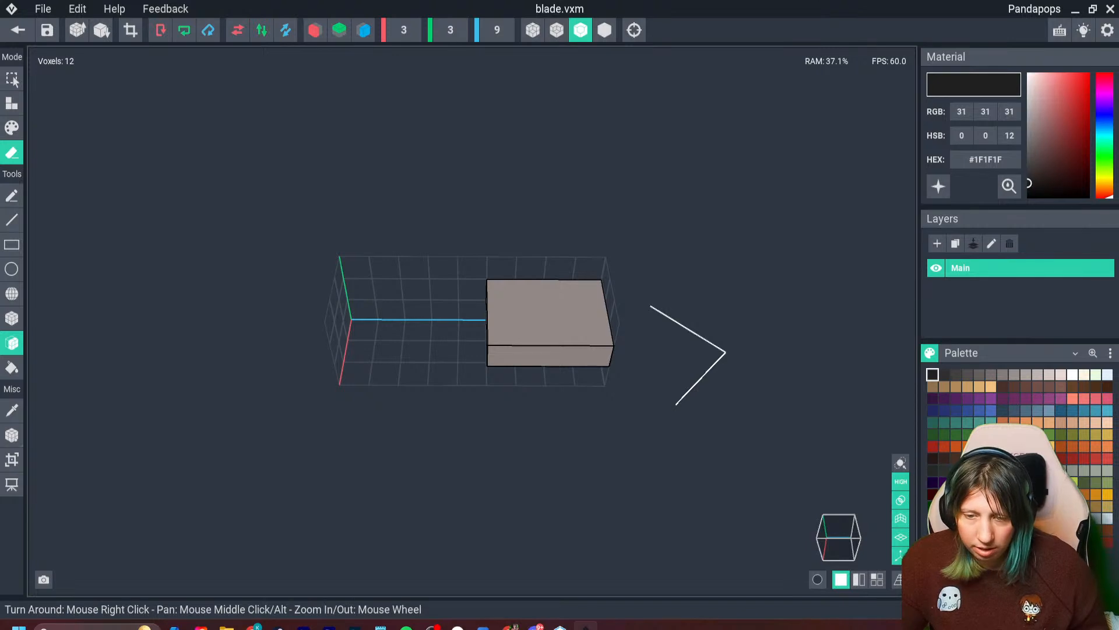
{"action": "left_click", "coordinate": [529, 354]}
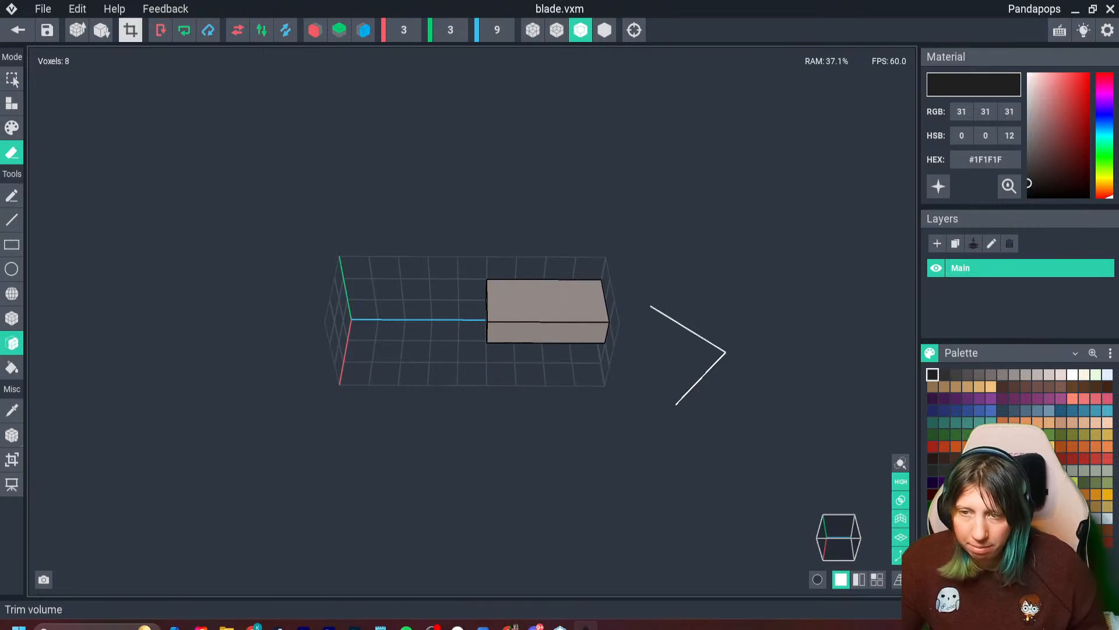
{"action": "left_click", "coordinate": [130, 29]}
- Set the blade model's pivot to the centre of its volume and save the model
{"action": "left_click", "coordinate": [12, 435]}
{"action": "right_click", "coordinate": [14, 435]}
{"action": "left_click", "coordinate": [54, 447]}
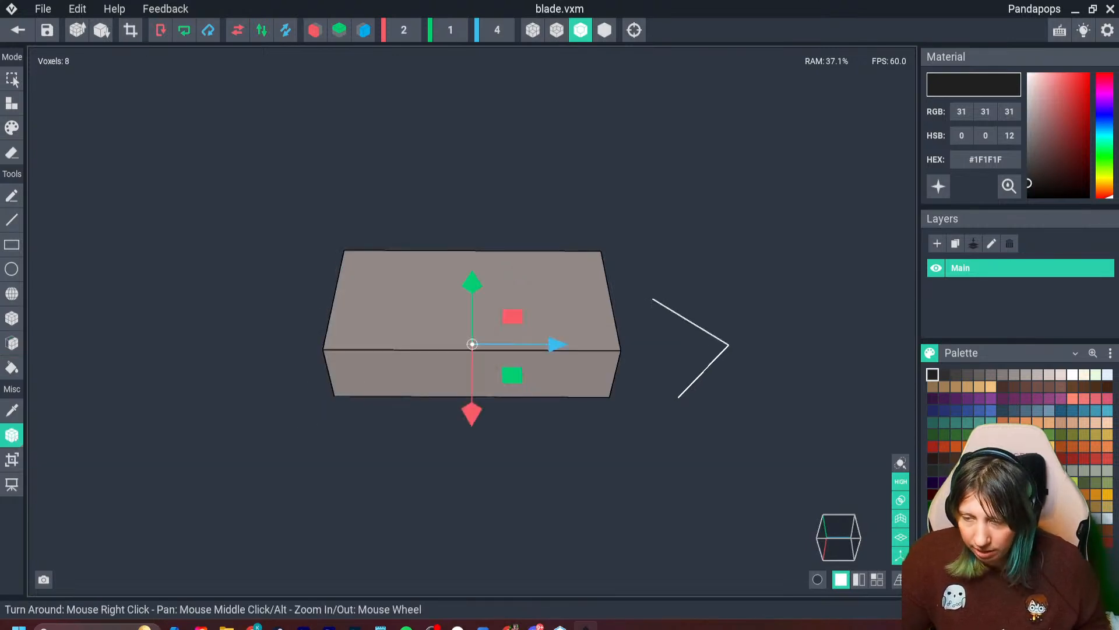
{"action": "left_click", "coordinate": [18, 30]}
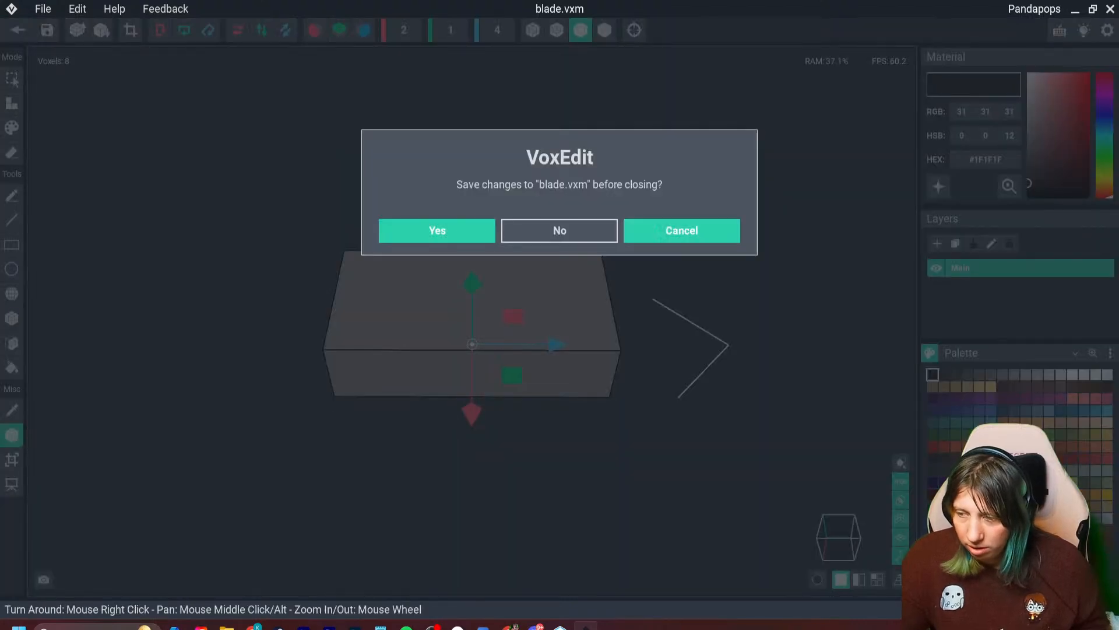
{"action": "key", "text": "Escape"}
{"action": "right_click", "coordinate": [11, 435]}
{"action": "left_click", "coordinate": [53, 462]}
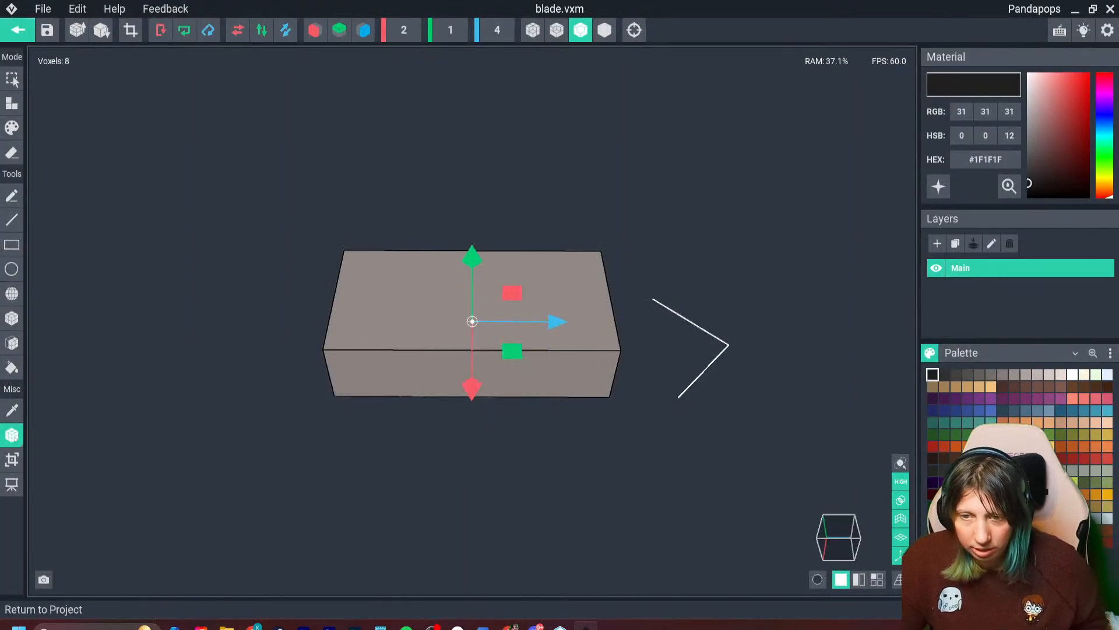
{"action": "left_click", "coordinate": [17, 29]}
{"action": "left_click", "coordinate": [437, 229]}
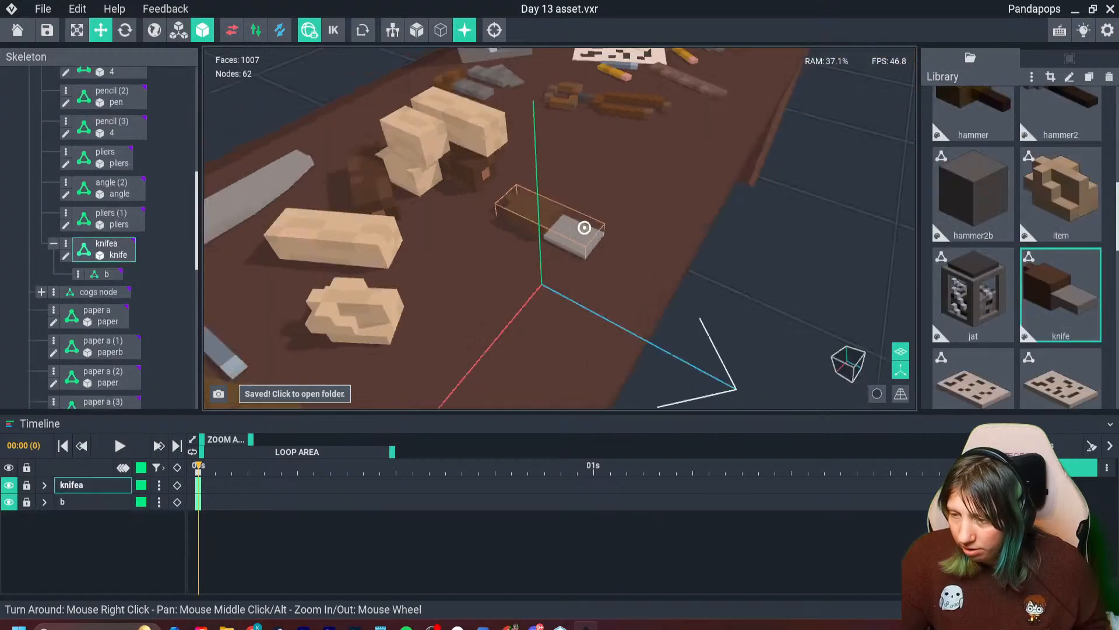
- Attach the blade model to node b under the knifea node
{"action": "right_click_drag", "start_coordinate": [584, 227], "coordinate": [641, 211]}
{"action": "scroll", "coordinate": [642, 211], "scroll_direction": "up", "scroll_amount": 3}
{"action": "scroll", "coordinate": [973, 294], "scroll_direction": "down", "scroll_amount": 3}
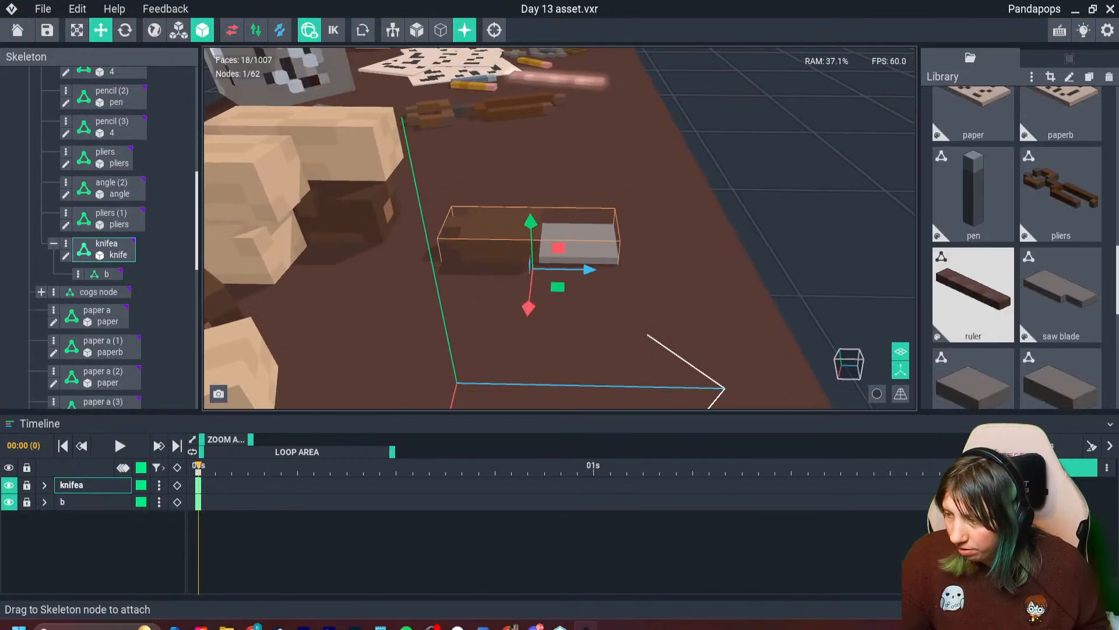
{"action": "scroll", "coordinate": [974, 295], "scroll_direction": "up", "scroll_amount": 5}
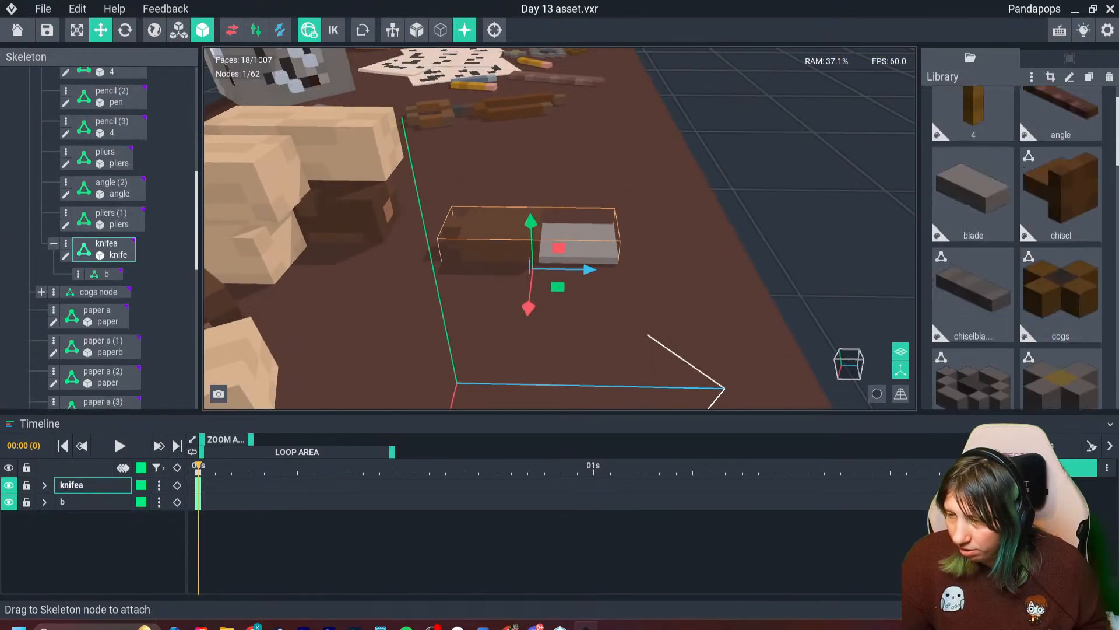
{"action": "left_click_drag", "start_coordinate": [974, 194], "coordinate": [107, 275]}
- Move the blade segment past the end of the knife's grey part and set its height to about 1.45
{"action": "left_click_drag", "start_coordinate": [590, 270], "coordinate": [618, 271]}
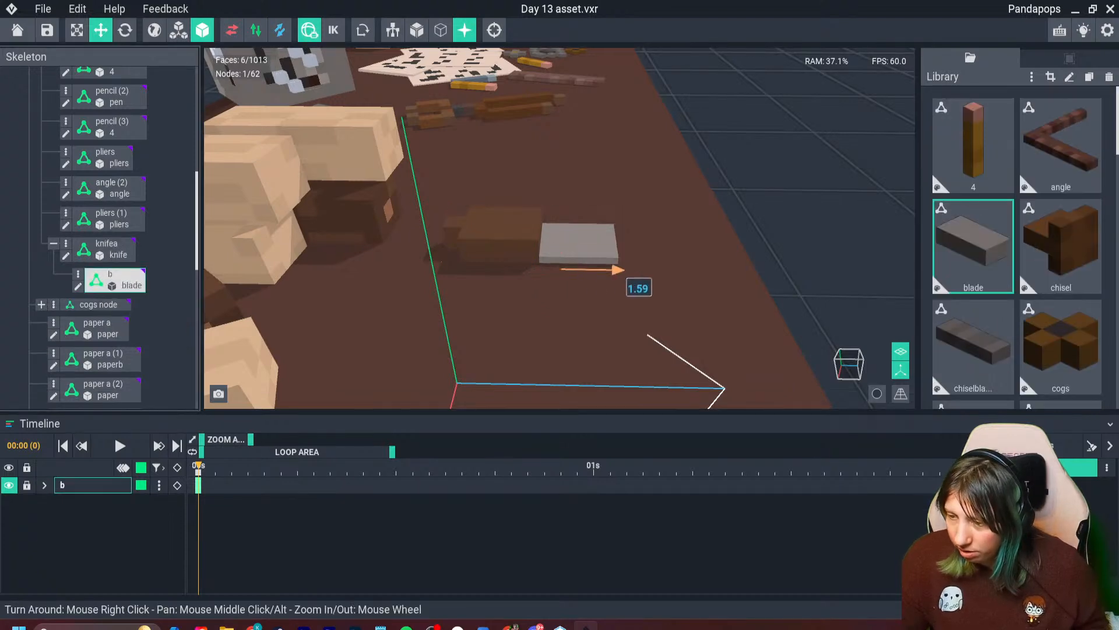
{"action": "left_click_drag", "start_coordinate": [690, 271], "coordinate": [690, 272]}
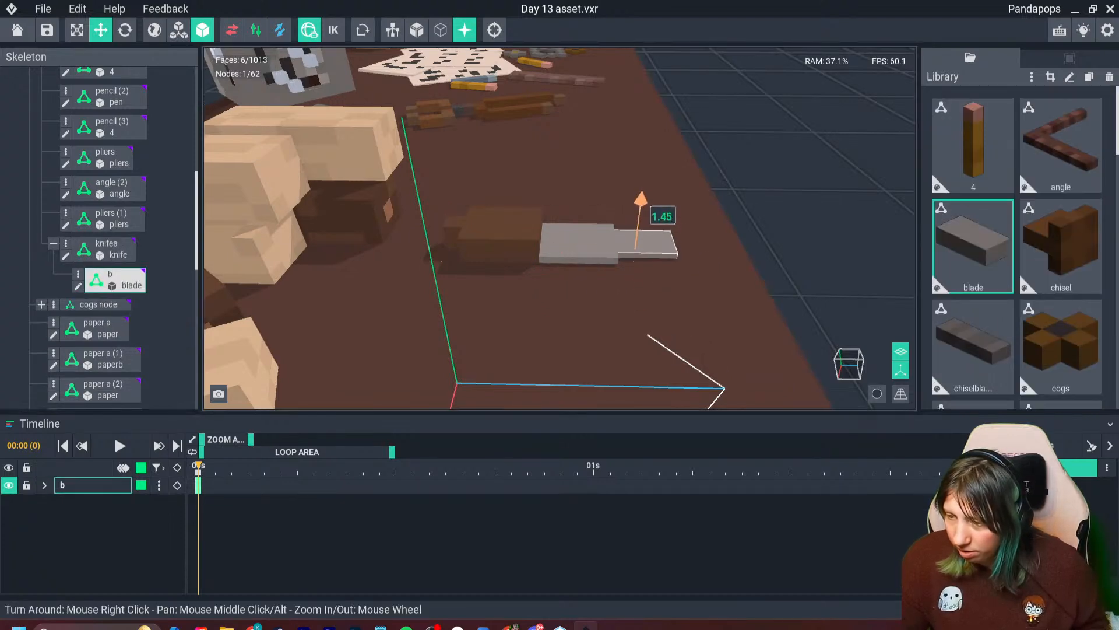
{"action": "right_click_drag", "start_coordinate": [585, 227], "coordinate": [583, 227]}
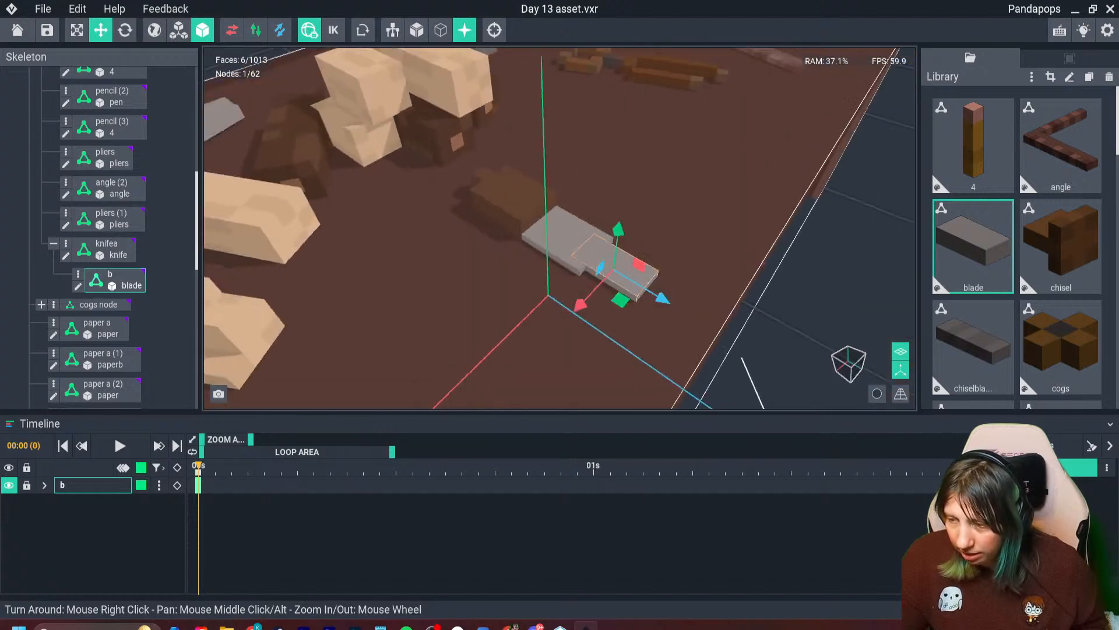
- Nudge the blade segment sideways and pull it back along the knife's length to about 4.23
{"action": "left_click_drag", "start_coordinate": [580, 305], "coordinate": [584, 298]}
{"action": "left_click_drag", "start_coordinate": [654, 280], "coordinate": [650, 282]}
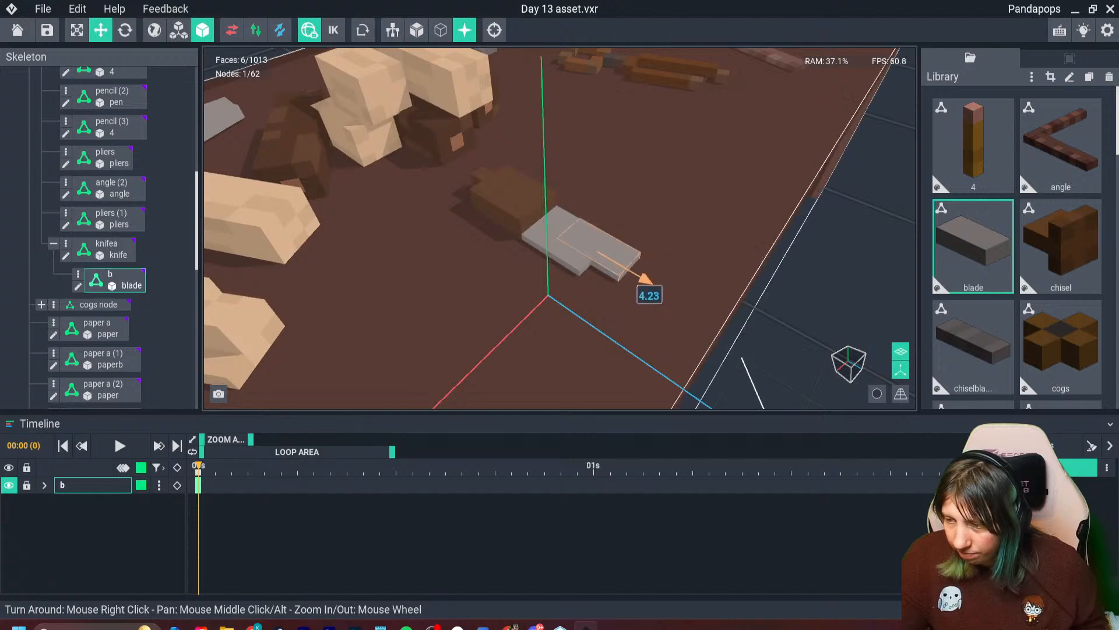
{"action": "right_click_drag", "start_coordinate": [584, 225], "coordinate": [582, 227]}
- Open the knife model and erase the extra handle layers so the handle is one voxel thick
{"action": "left_click", "coordinate": [583, 227]}
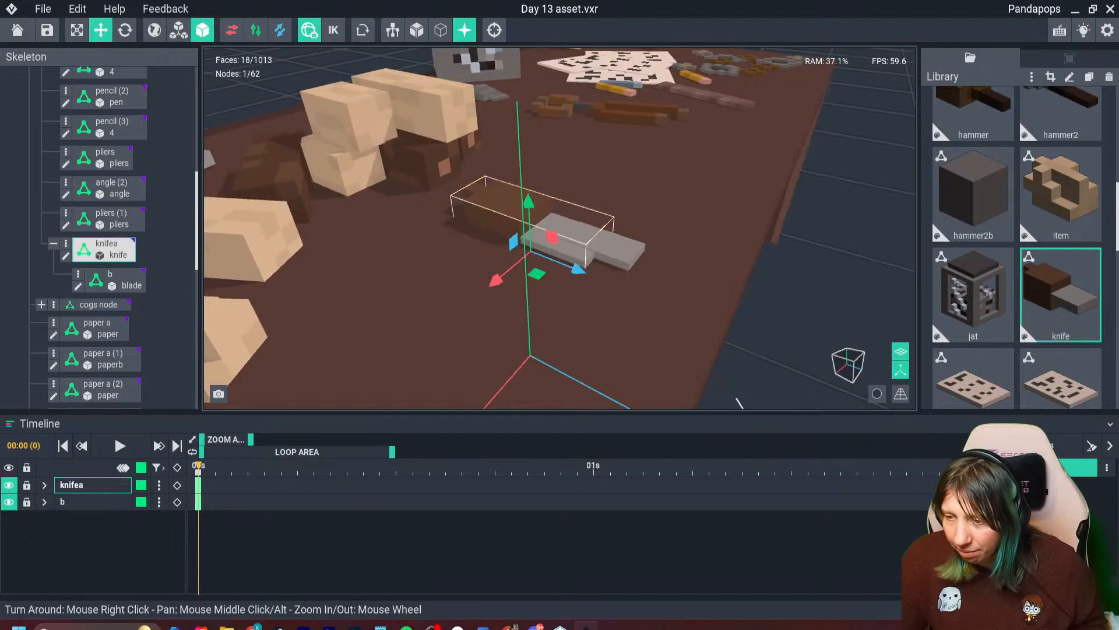
{"action": "double_click", "coordinate": [582, 227]}
{"action": "right_click_drag", "start_coordinate": [420, 268], "coordinate": [420, 267]}
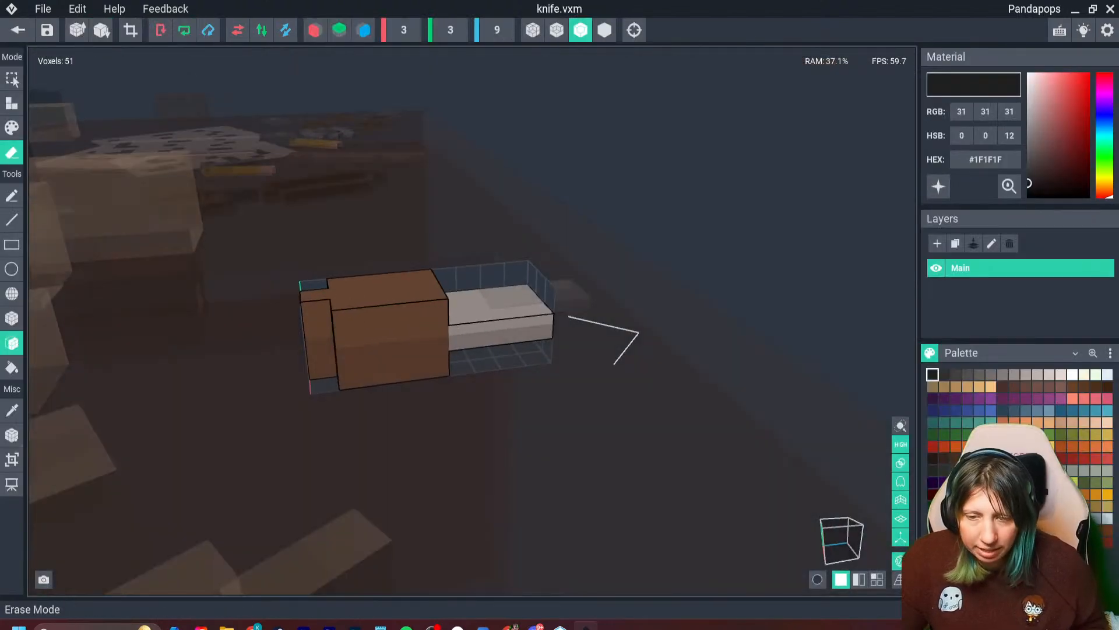
{"action": "right_click_drag", "start_coordinate": [317, 306], "coordinate": [317, 306]}
{"action": "left_click", "coordinate": [336, 296]}
{"action": "right_click_drag", "start_coordinate": [432, 323], "coordinate": [425, 320]}
{"action": "left_click", "coordinate": [432, 322]}
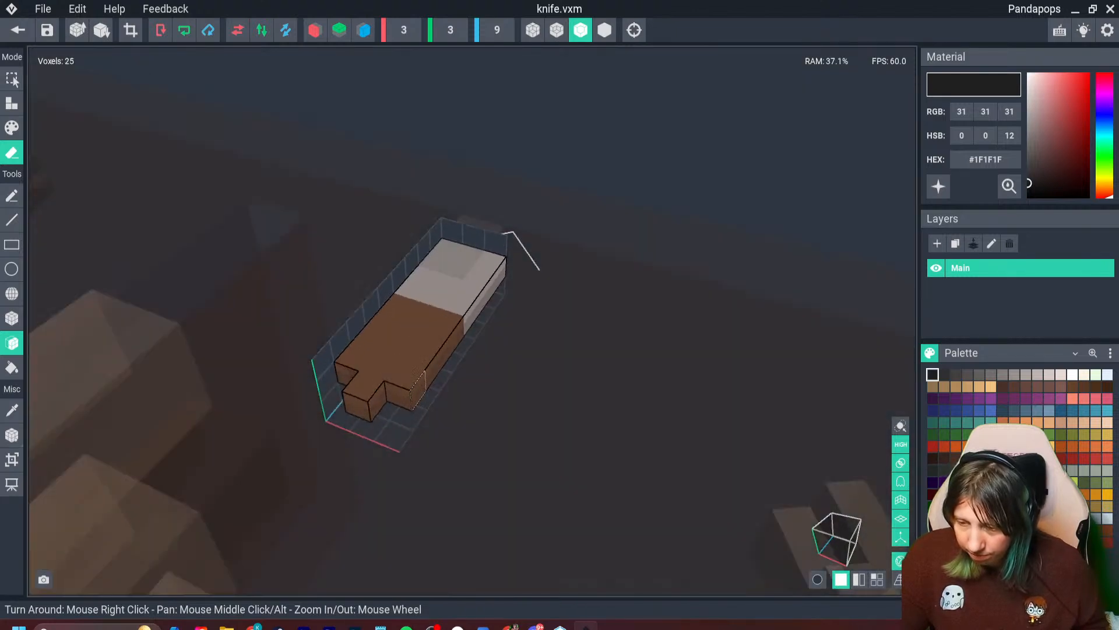
- Shorten the handle to a 3 × 3 body with one end voxel, trim the volume to 3 × 1 × 8, and save the knife
{"action": "right_click_drag", "start_coordinate": [390, 380], "coordinate": [378, 384]}
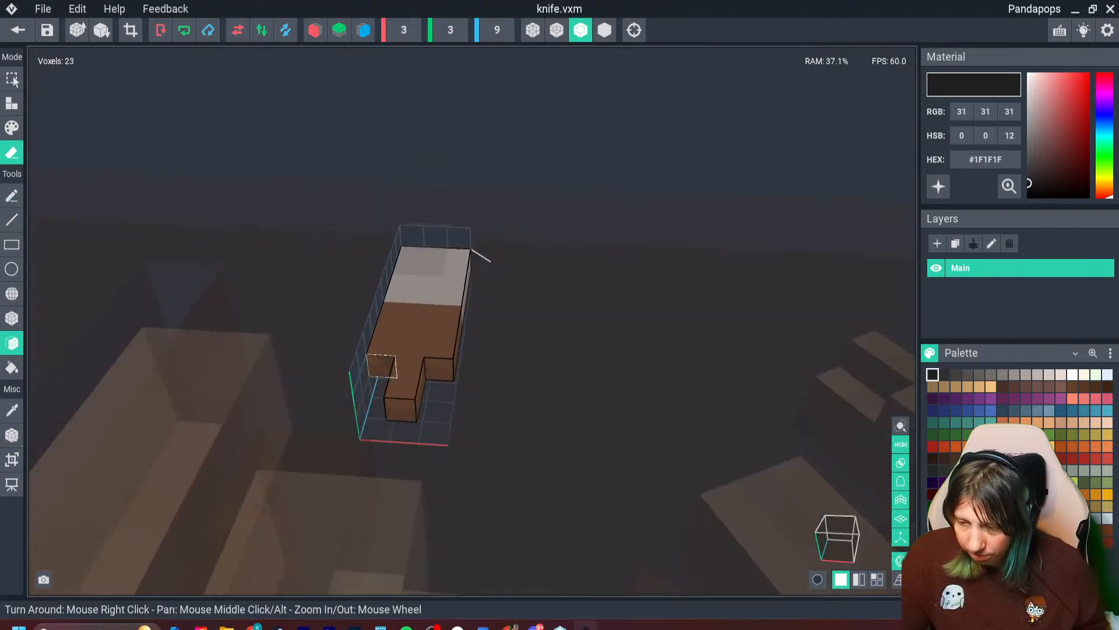
{"action": "left_click", "coordinate": [383, 367]}
{"action": "left_click", "coordinate": [439, 369]}
{"action": "left_click", "coordinate": [411, 388]}
{"action": "key", "text": "ctrl+z"}
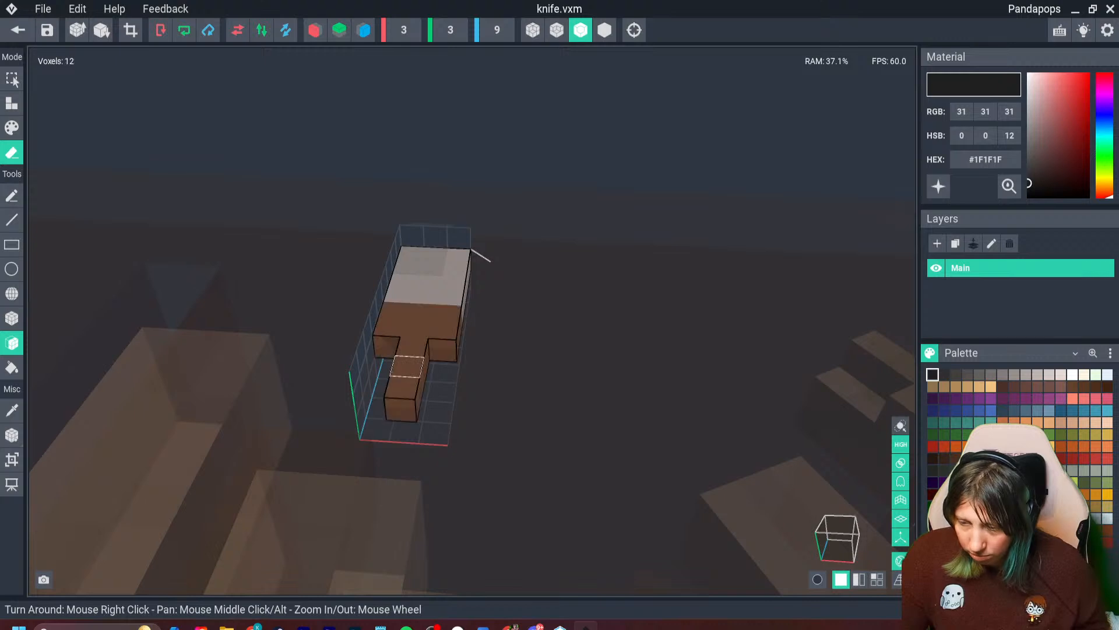
{"action": "right_click_drag", "start_coordinate": [402, 403], "coordinate": [350, 379]}
{"action": "left_click", "coordinate": [131, 30]}
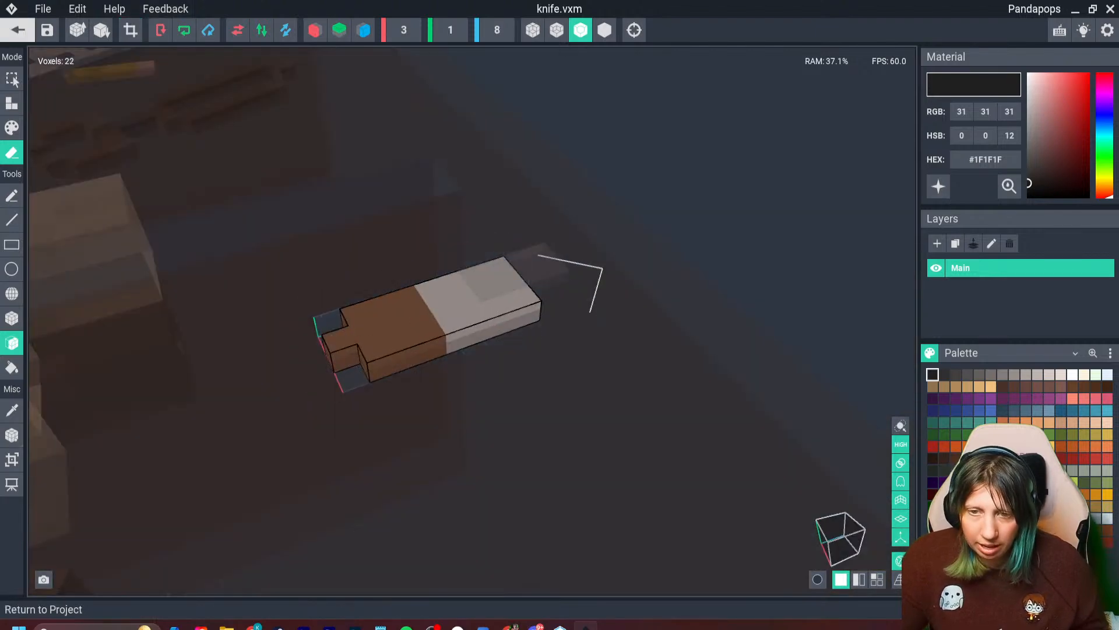
{"action": "left_click", "coordinate": [18, 30]}
{"action": "left_click", "coordinate": [438, 230]}
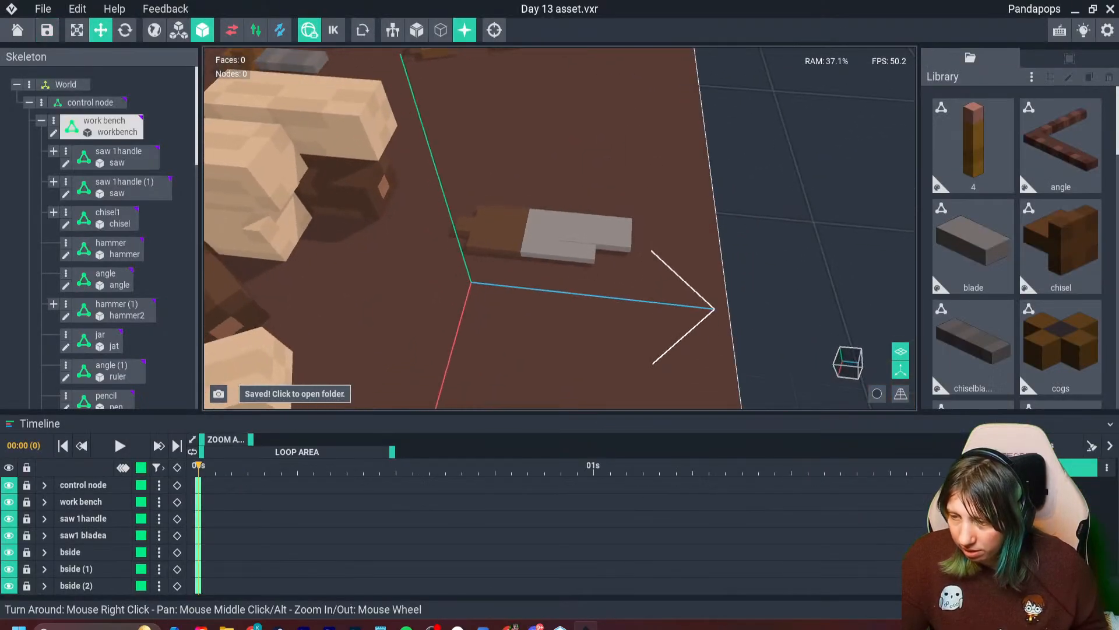
- Rotate the blade segment to a slight angle against the knife's grey part
{"action": "left_click_drag", "start_coordinate": [574, 255], "coordinate": [530, 252]}
{"action": "right_click_drag", "start_coordinate": [525, 248], "coordinate": [474, 176]}
{"action": "left_click_drag", "start_coordinate": [467, 203], "coordinate": [468, 195]}
{"action": "right_click_drag", "start_coordinate": [506, 201], "coordinate": [443, 248]}
{"action": "left_click_drag", "start_coordinate": [443, 247], "coordinate": [495, 225]}
{"action": "left_click", "coordinate": [723, 292]}
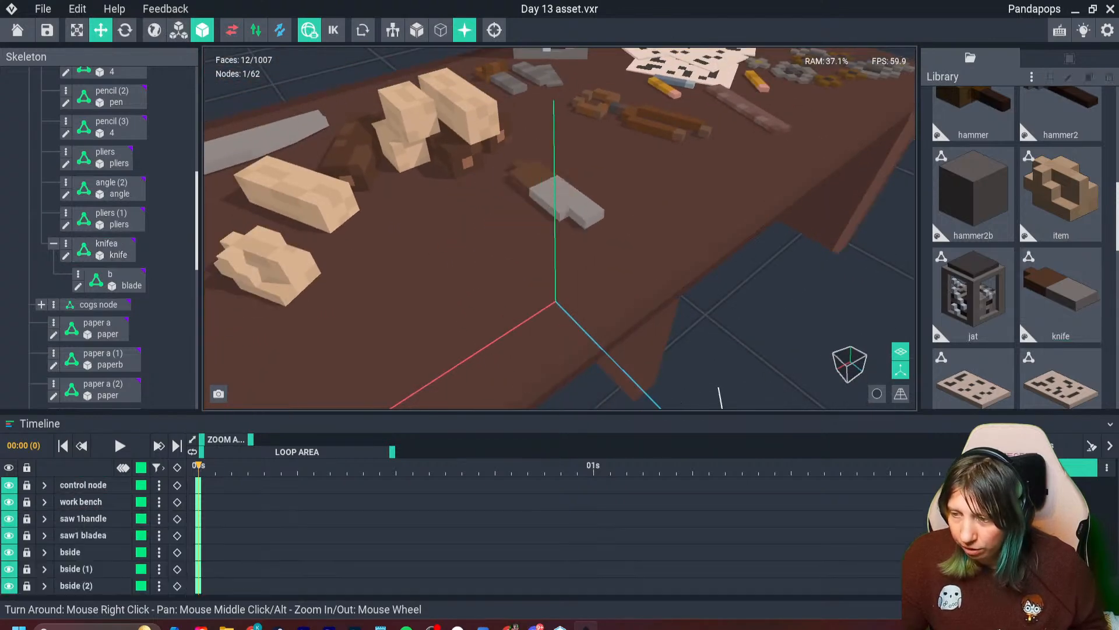
{"action": "mouse_move", "coordinate": [551, 195]}
{"action": "right_mouse_down"}
{"action": "mouse_move", "coordinate": [481, 233]}
{"action": "mouse_move", "coordinate": [496, 206]}
{"action": "mouse_move", "coordinate": [535, 211]}
{"action": "right_mouse_up"}
{"action": "left_click", "coordinate": [584, 223]}
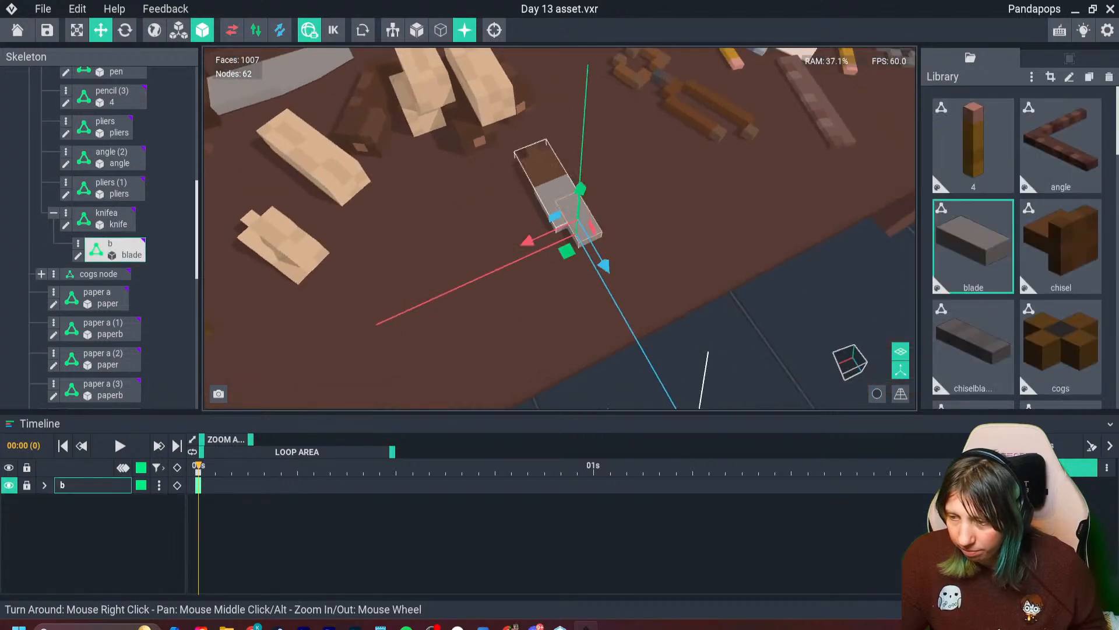
{"action": "left_click", "coordinate": [125, 29]}
{"action": "left_click_drag", "start_coordinate": [597, 257], "coordinate": [514, 237]}
{"action": "left_click", "coordinate": [100, 30]}
{"action": "scroll", "coordinate": [525, 236], "scroll_direction": "down", "scroll_amount": 5}
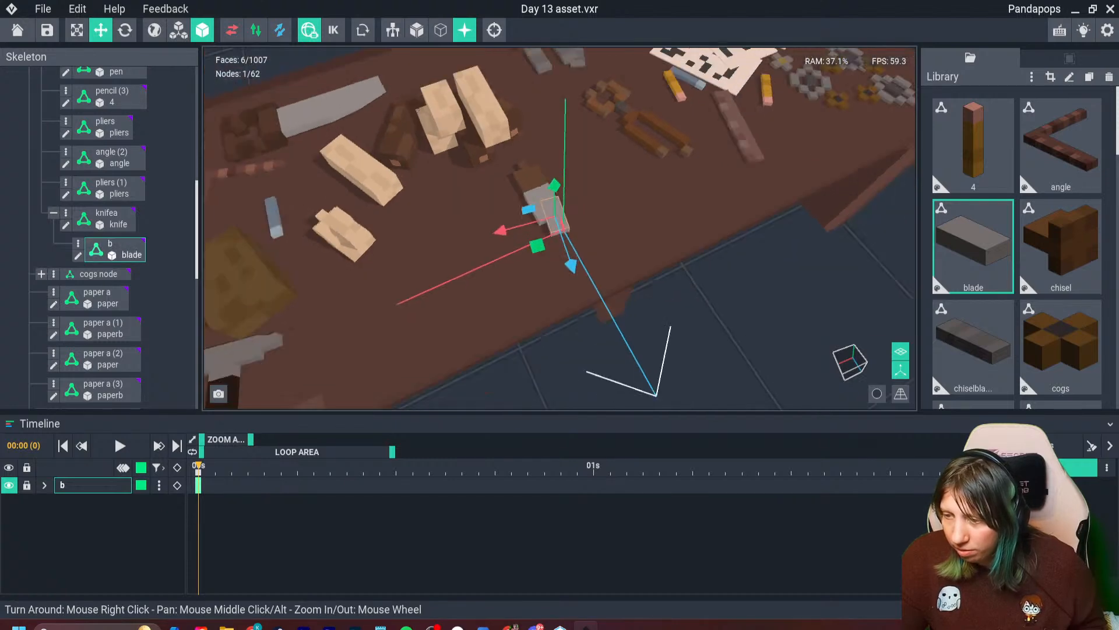
- Open the knife model for editing and set its volume height to 2
{"action": "left_click", "coordinate": [665, 303]}
{"action": "right_click_drag", "start_coordinate": [656, 274], "coordinate": [630, 193]}
{"action": "scroll", "coordinate": [528, 190], "scroll_direction": "up", "scroll_amount": 5}
{"action": "double_click", "coordinate": [528, 190]}
{"action": "scroll", "coordinate": [414, 249], "scroll_direction": "up", "scroll_amount": 3}
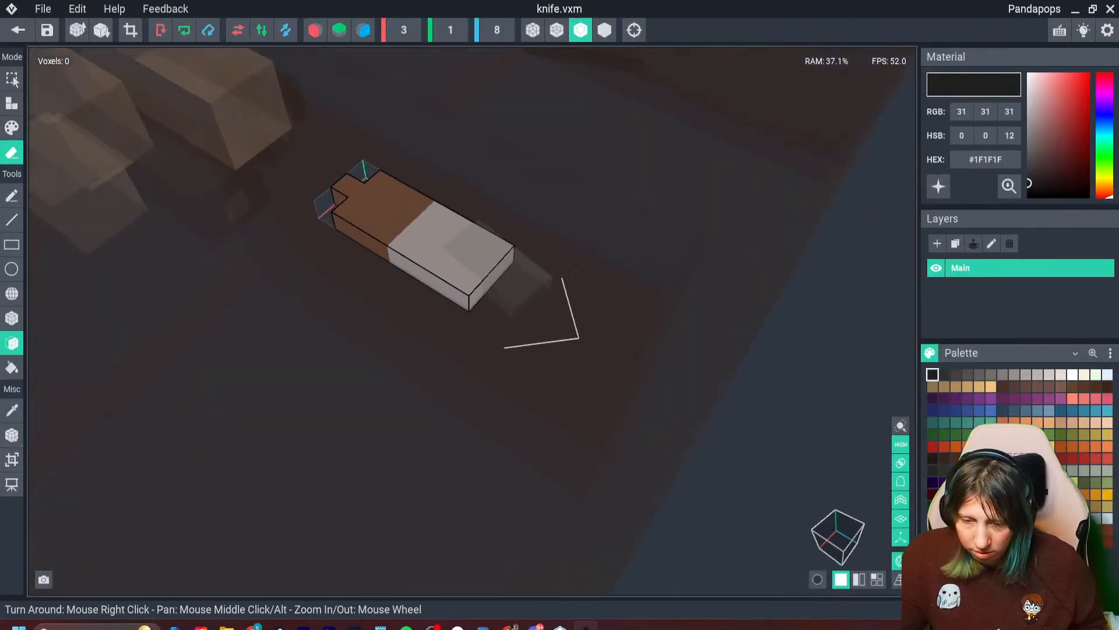
{"action": "left_click", "coordinate": [450, 30]}
{"action": "type", "text": "2"}
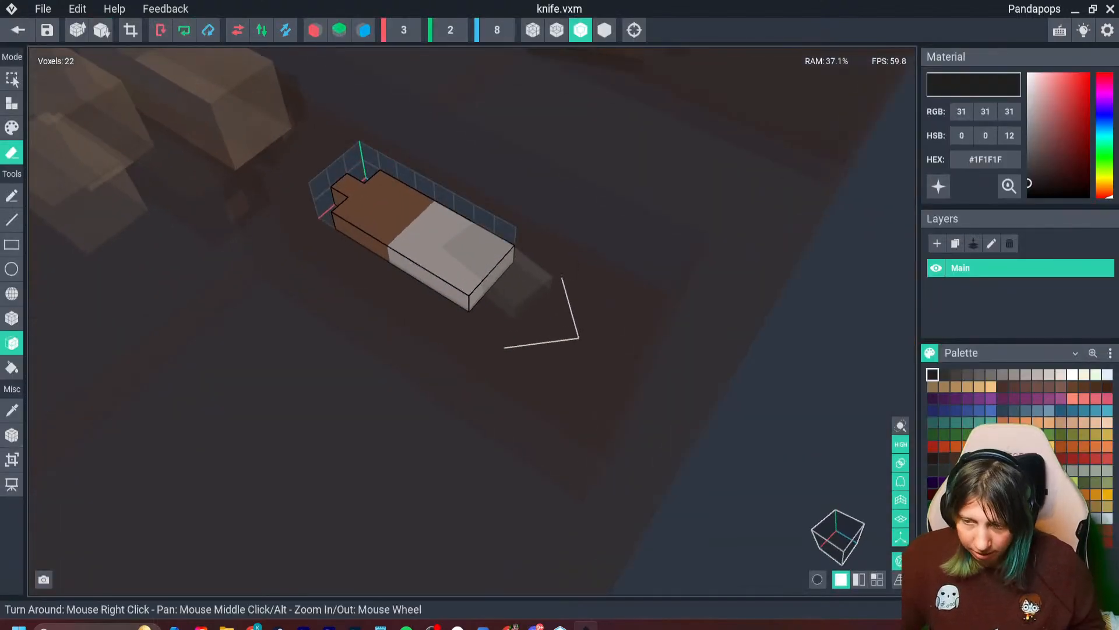
{"action": "type", "text": "i"}
- Sample the handle's brown and build a second layer of voxels on top of the handle
{"action": "left_click", "coordinate": [383, 206]}
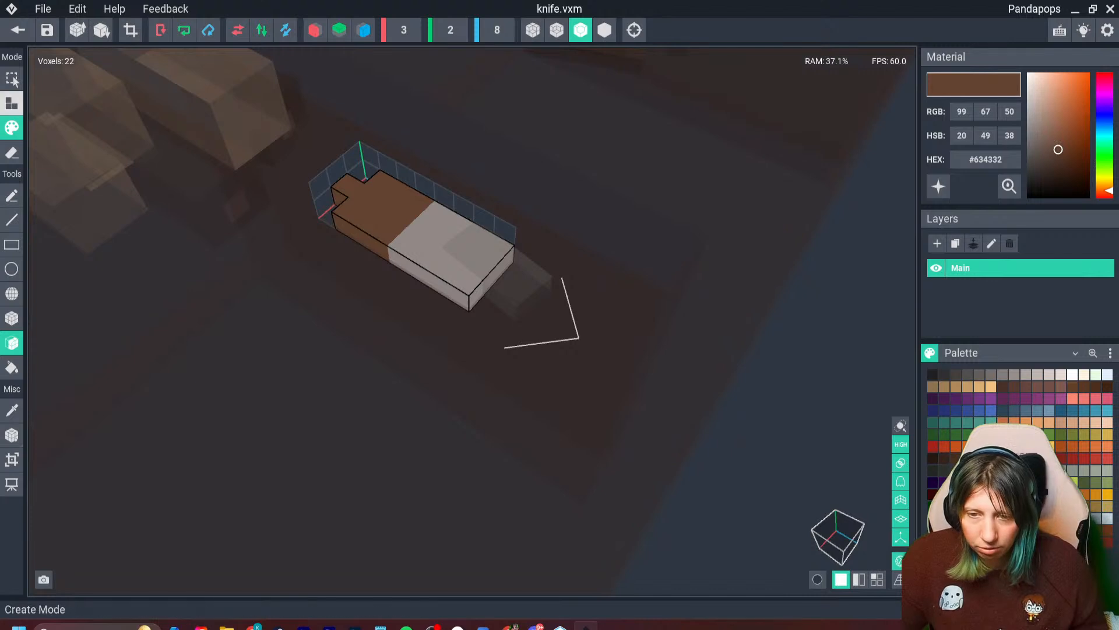
{"action": "left_click", "coordinate": [12, 103]}
{"action": "right_click_drag", "start_coordinate": [373, 263], "coordinate": [438, 233]}
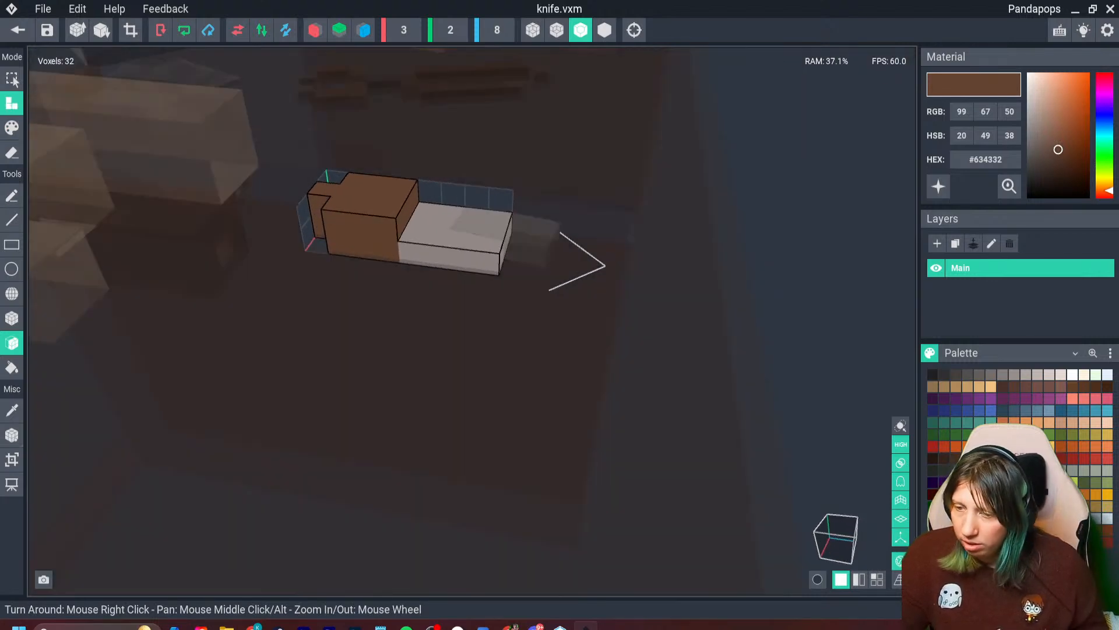
- Paint a dark brown #54382A stripe along the middle of the handle voxel by voxel, and save the knife model
{"action": "left_click", "coordinate": [968, 458]}
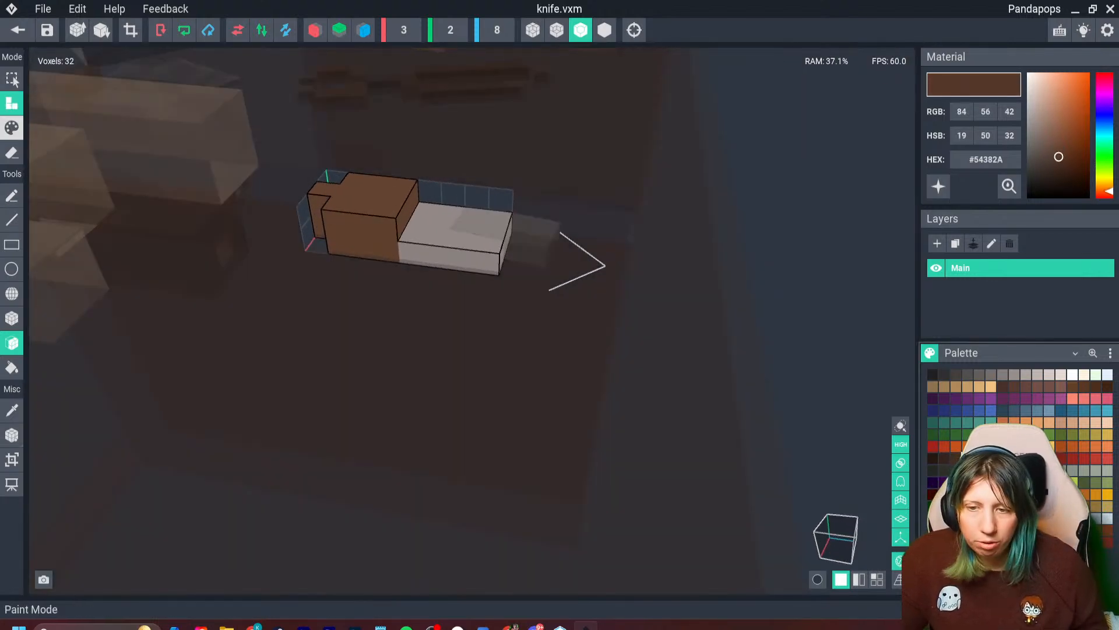
{"action": "left_click", "coordinate": [11, 127]}
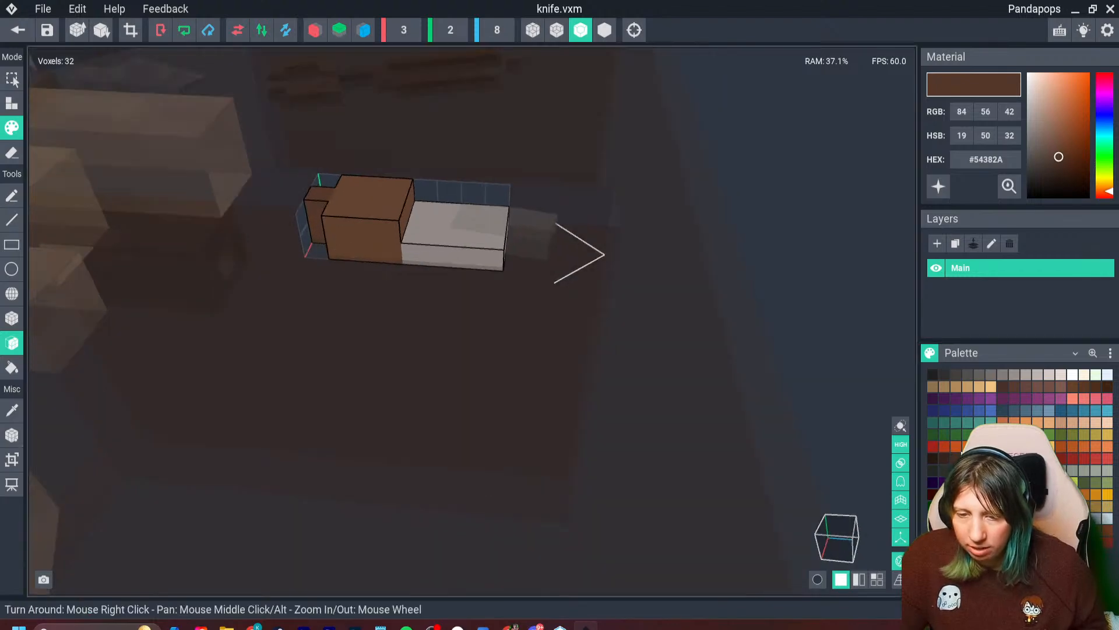
{"action": "left_click", "coordinate": [12, 319]}
{"action": "right_click_drag", "start_coordinate": [418, 228], "coordinate": [356, 254]}
{"action": "left_click_drag", "start_coordinate": [341, 168], "coordinate": [409, 214]}
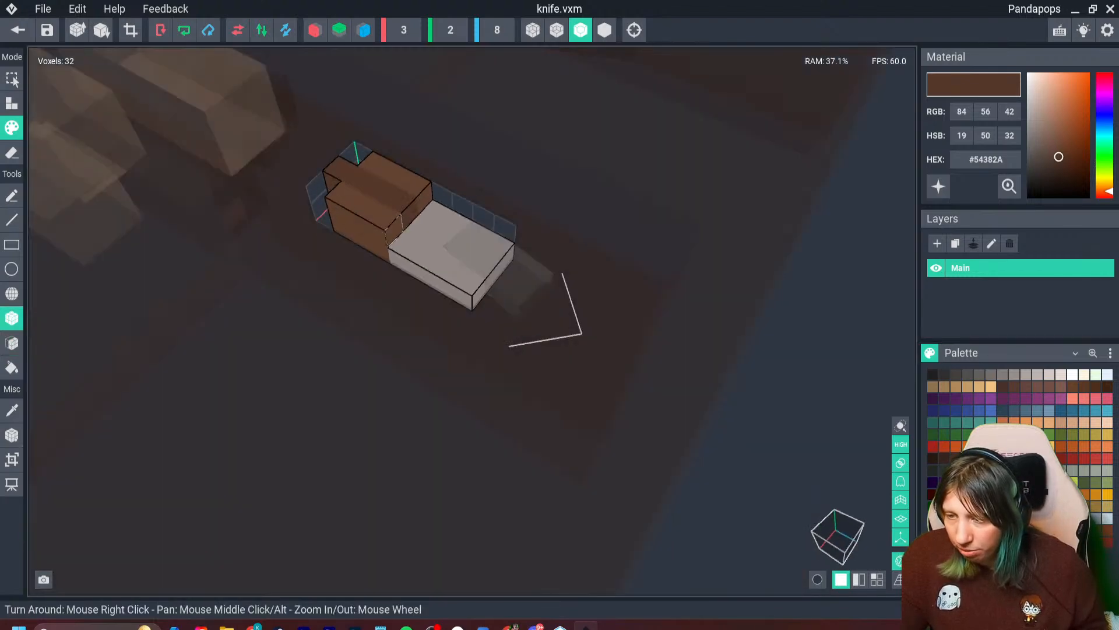
{"action": "right_click_drag", "start_coordinate": [398, 231], "coordinate": [410, 229]}
{"action": "left_click_drag", "start_coordinate": [400, 240], "coordinate": [350, 254]}
{"action": "right_click_drag", "start_coordinate": [349, 254], "coordinate": [410, 232]}
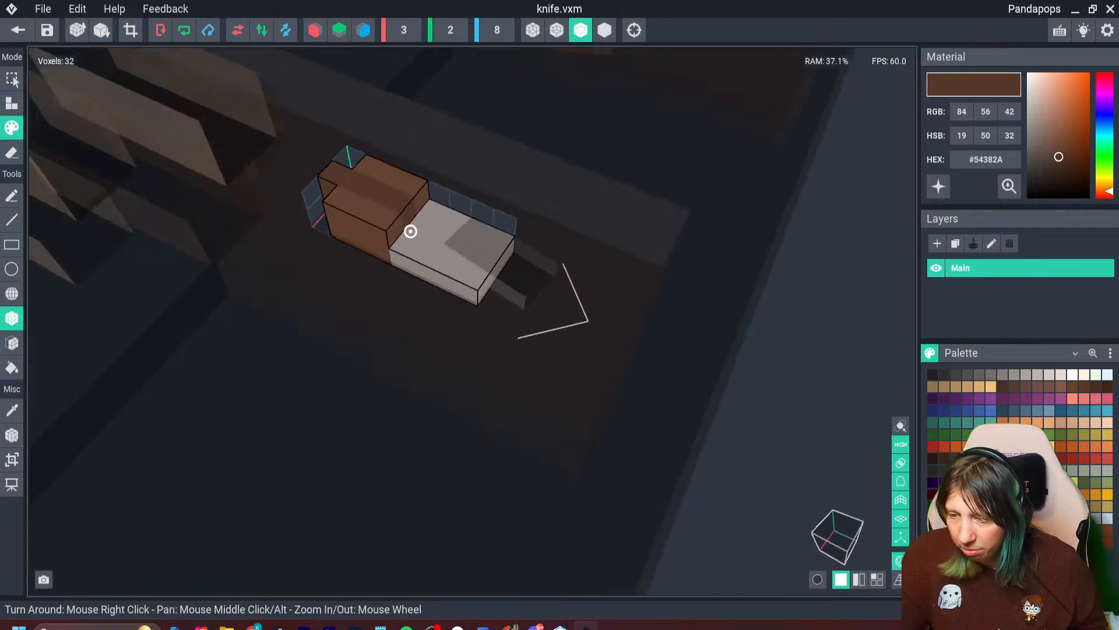
{"action": "left_click", "coordinate": [17, 30]}
{"action": "left_click", "coordinate": [437, 229]}
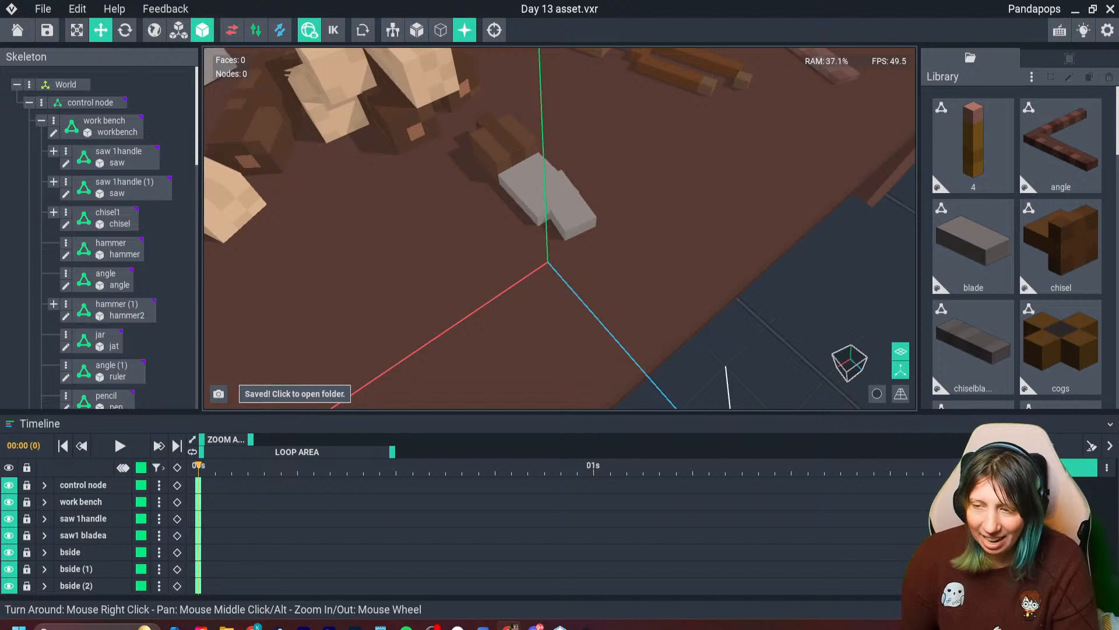
- Slide the blade segment outward along the knife and shift it sideways to about -1.28
{"action": "left_click", "coordinate": [579, 217]}
{"action": "right_click_drag", "start_coordinate": [589, 243], "coordinate": [543, 235]}
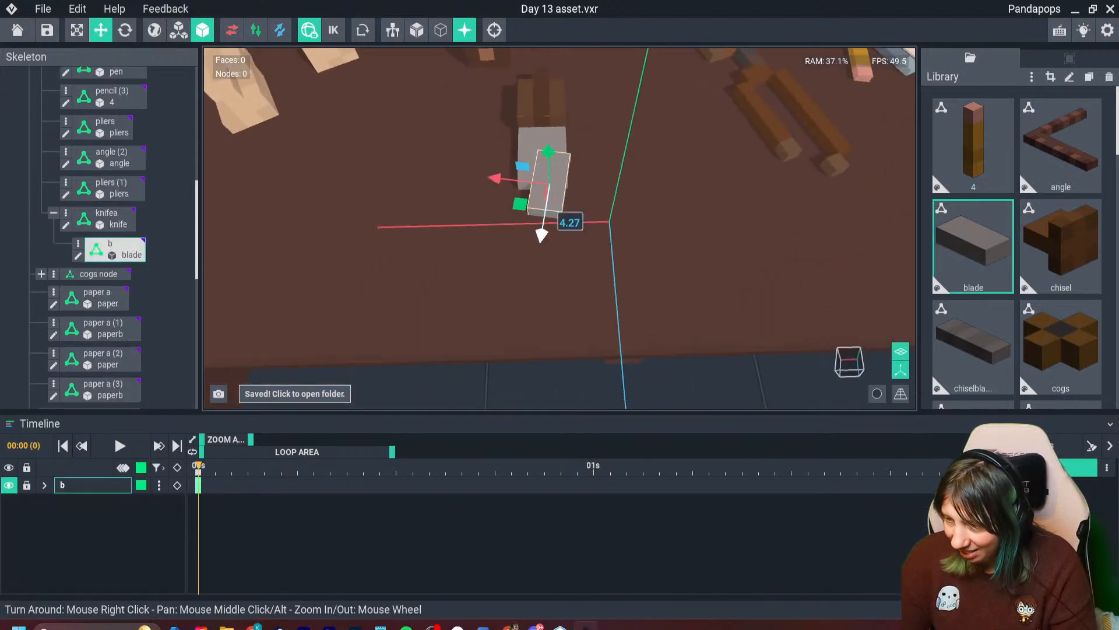
{"action": "scroll", "coordinate": [542, 235], "scroll_direction": "up", "scroll_amount": 3}
{"action": "left_click_drag", "start_coordinate": [471, 181], "coordinate": [456, 180]}
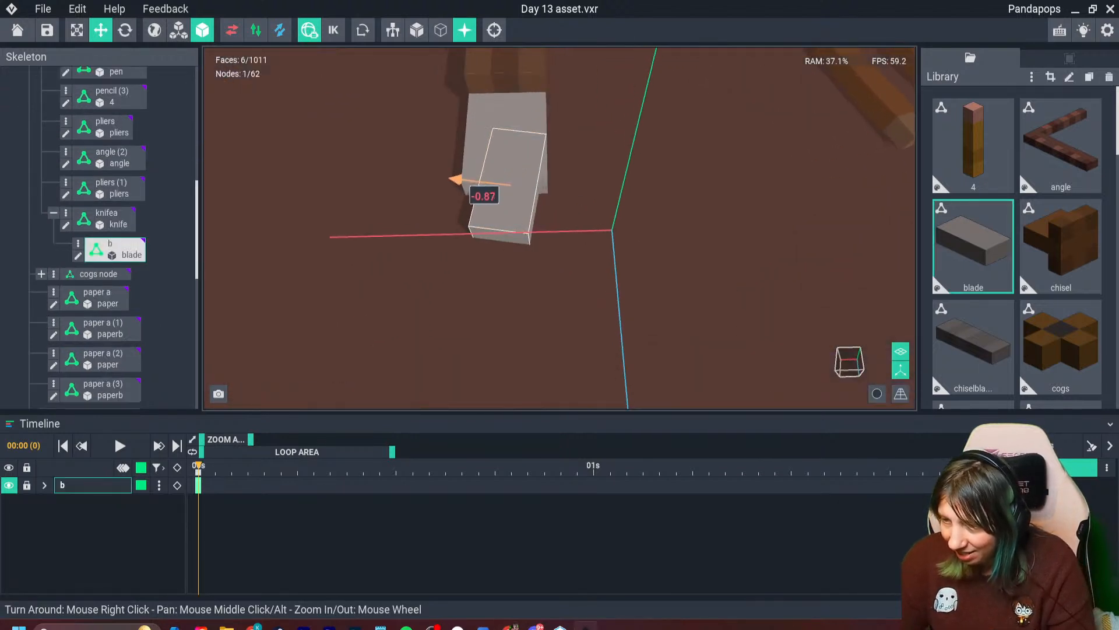
{"action": "left_click_drag", "start_coordinate": [500, 235], "coordinate": [494, 261]}
{"action": "left_click_drag", "start_coordinate": [453, 199], "coordinate": [465, 200]}
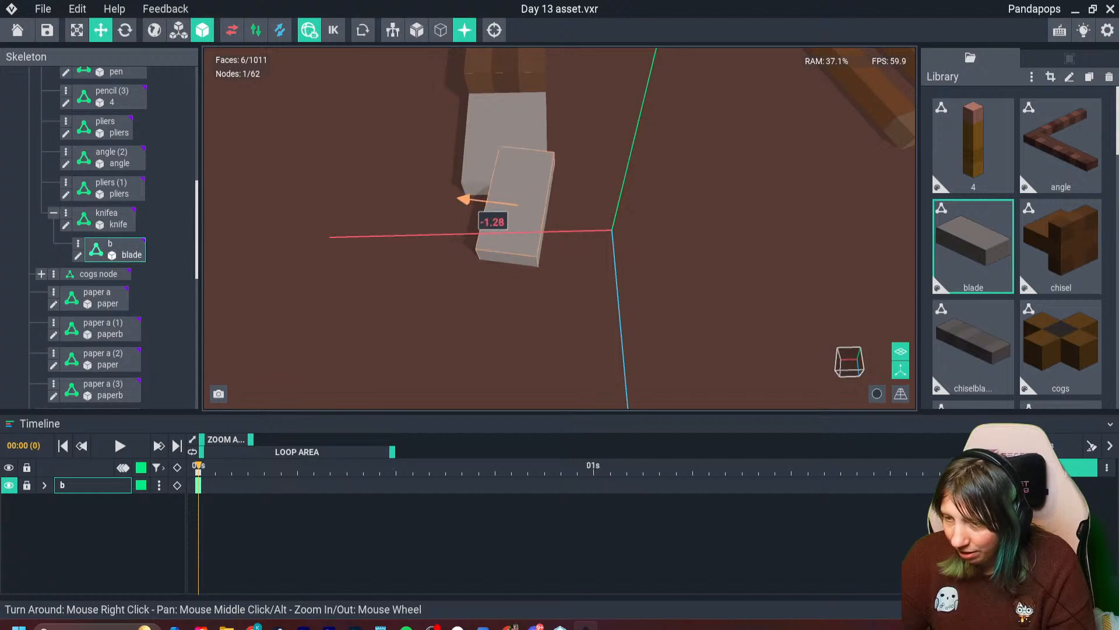
- Rotate the blade segment slightly straighter and set its sideways position to about -0.95
{"action": "left_click", "coordinate": [125, 29]}
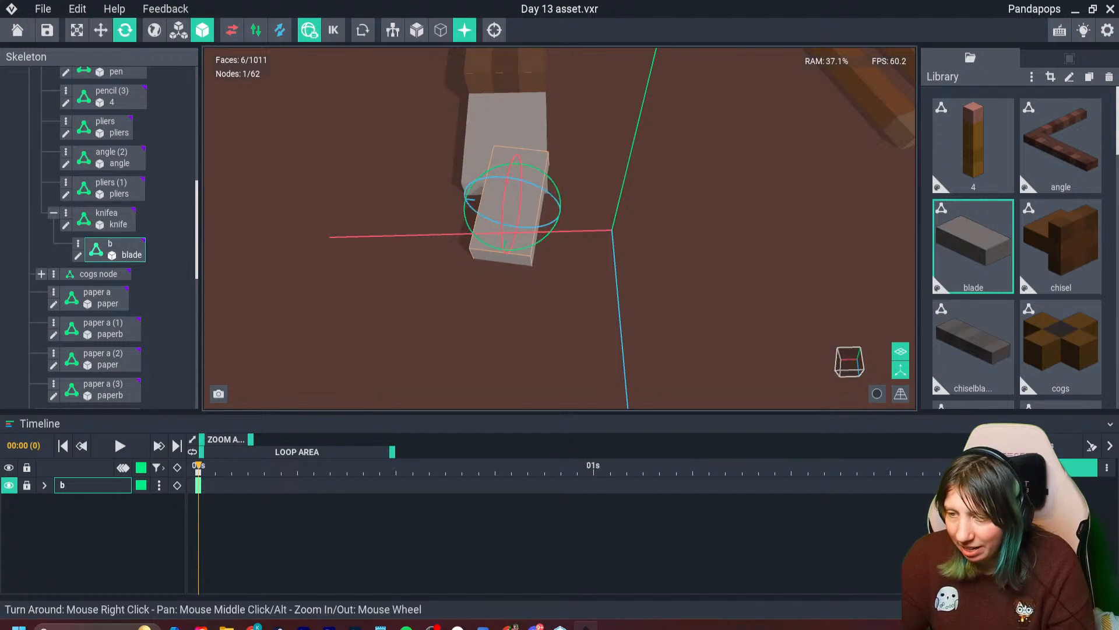
{"action": "left_click", "coordinate": [101, 29]}
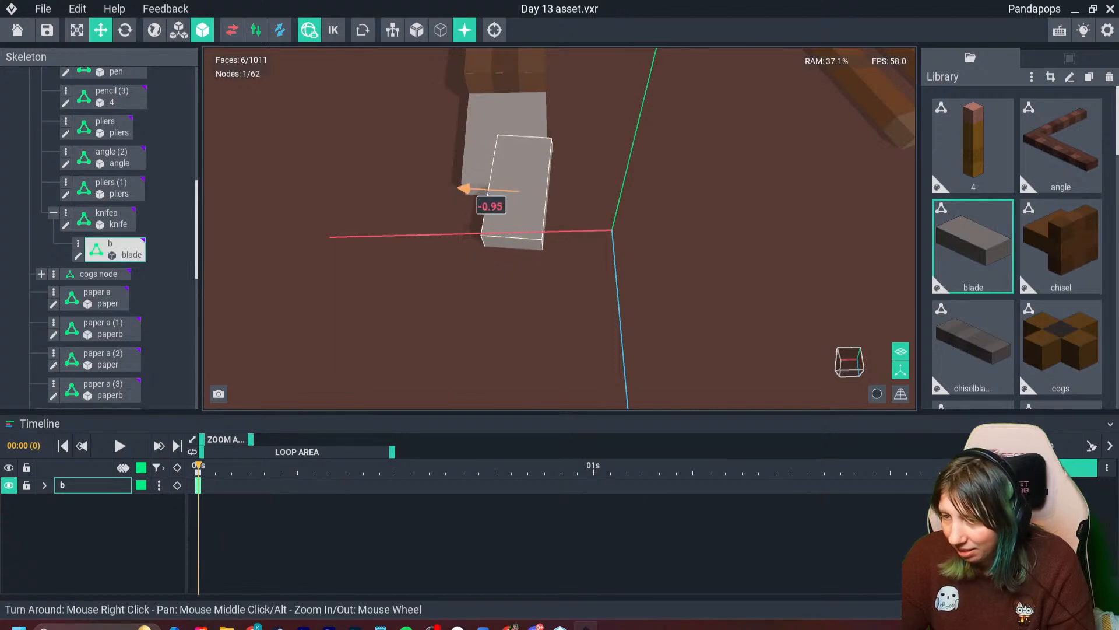
{"action": "left_click", "coordinate": [599, 184]}
{"action": "scroll", "coordinate": [599, 184], "scroll_direction": "down", "scroll_amount": 10}
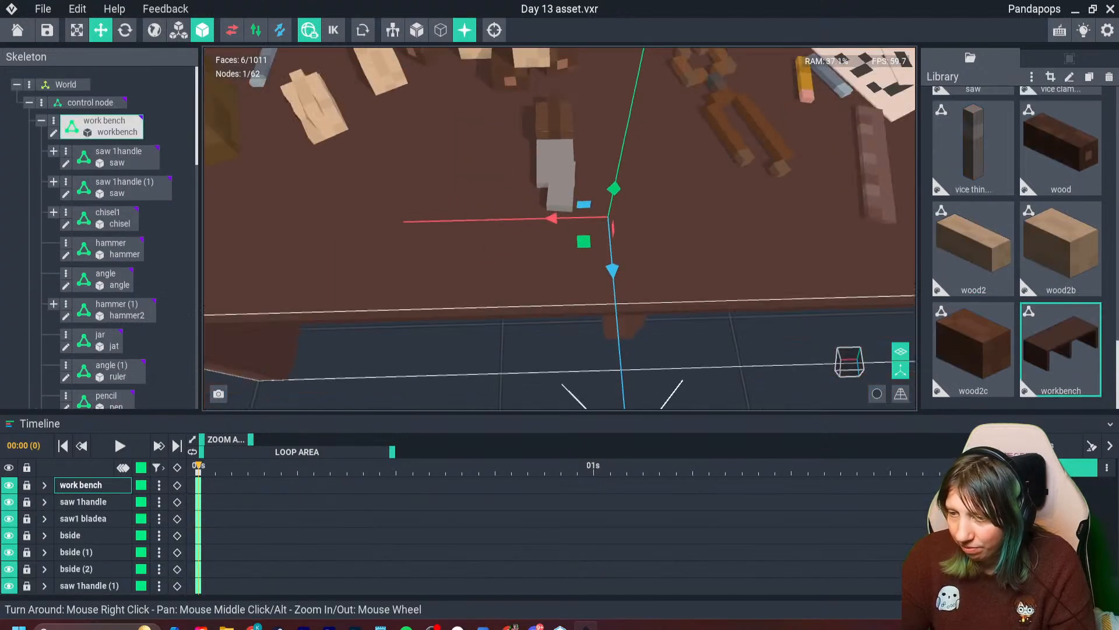
- Deselect the workbench and hide the coordinate axes in the scene
{"action": "left_click", "coordinate": [658, 315]}
{"action": "right_click_drag", "start_coordinate": [644, 202], "coordinate": [723, 177]}
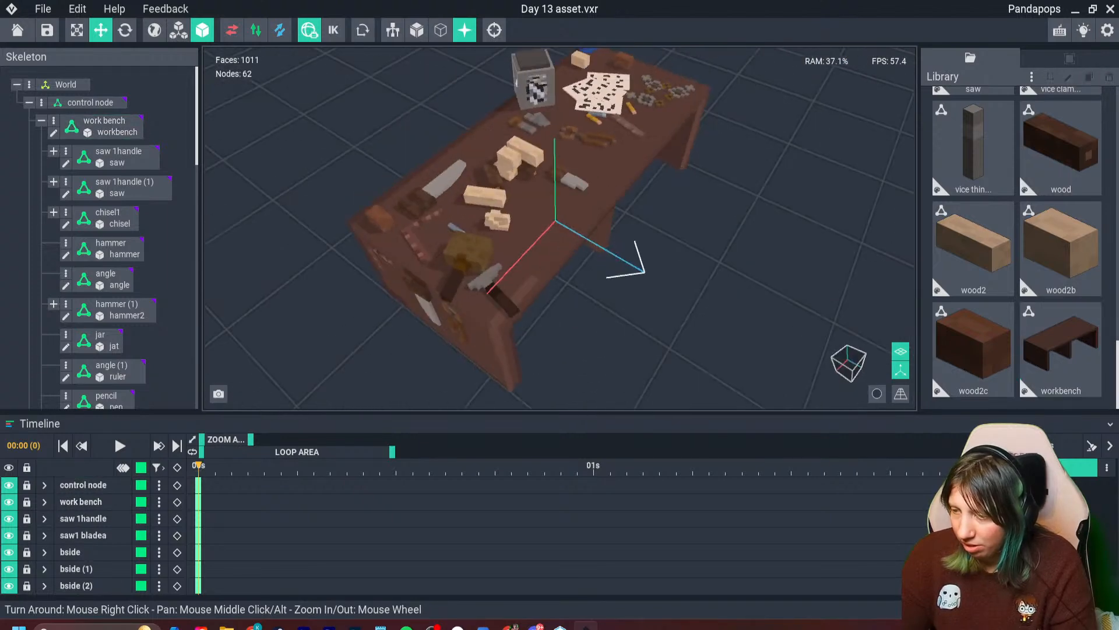
{"action": "left_click", "coordinate": [901, 370]}
{"action": "right_click_drag", "start_coordinate": [589, 152], "coordinate": [582, 185]}
{"action": "scroll", "coordinate": [580, 184], "scroll_direction": "up", "scroll_amount": 5}
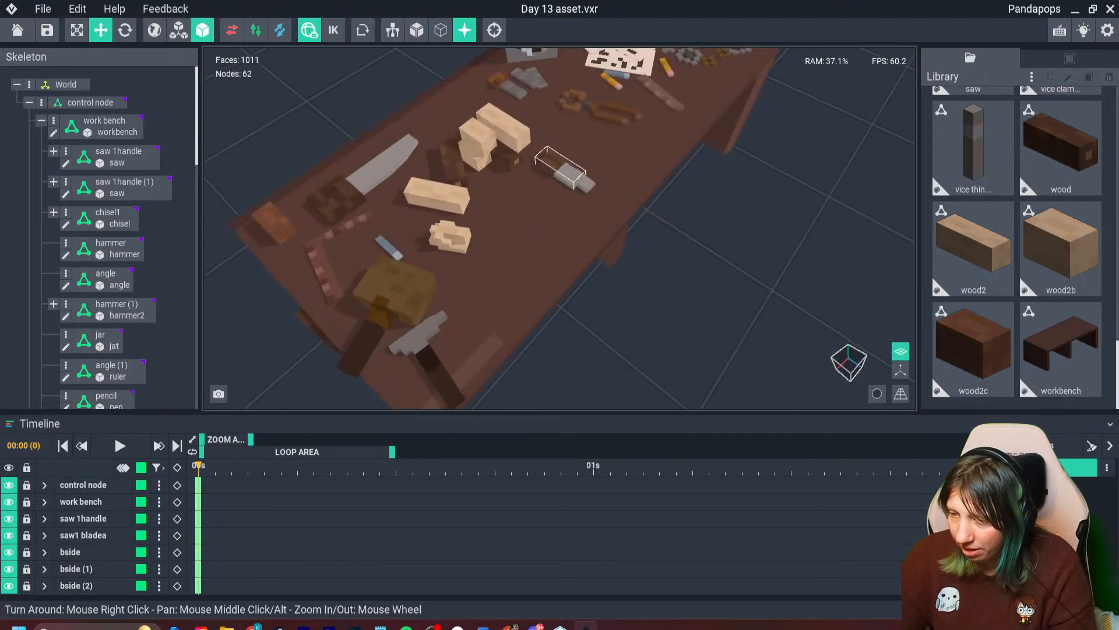
- Rotate the whole knife on the bench top so it lies roughly parallel to the bench's front edge
{"action": "left_click", "coordinate": [567, 173]}
{"action": "left_click", "coordinate": [125, 30]}
{"action": "left_click_drag", "start_coordinate": [542, 210], "coordinate": [452, 172]}
{"action": "scroll", "coordinate": [577, 182], "scroll_direction": "up", "scroll_amount": 4}
{"action": "right_click_drag", "start_coordinate": [694, 201], "coordinate": [610, 163]}
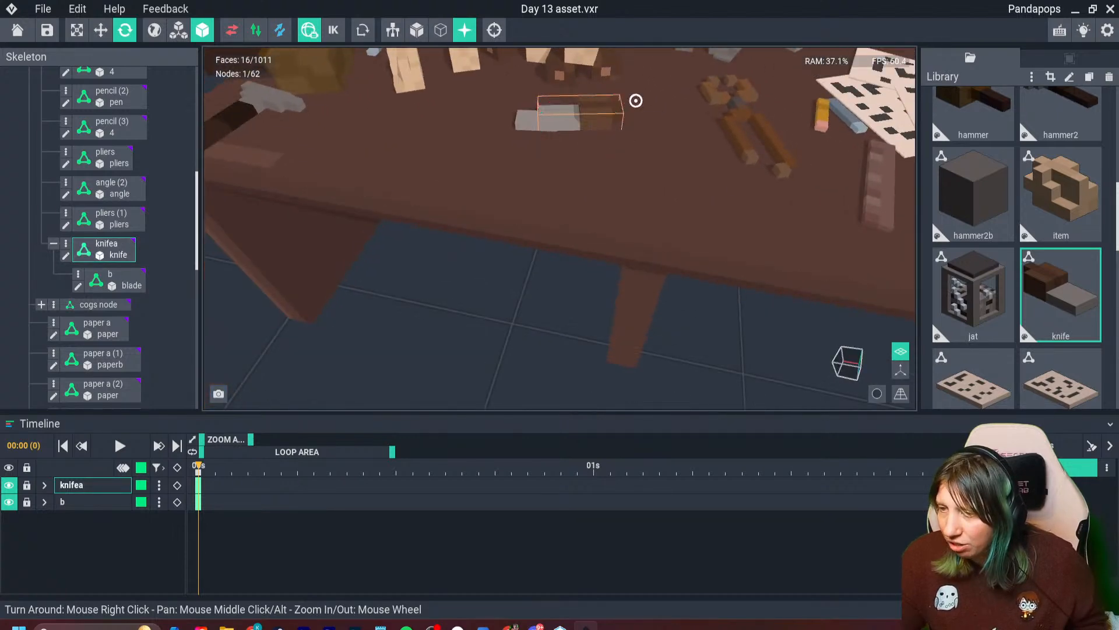
{"action": "right_click_drag", "start_coordinate": [635, 100], "coordinate": [641, 91]}
{"action": "middle_click_drag", "start_coordinate": [589, 128], "coordinate": [546, 184]}
{"action": "right_click_drag", "start_coordinate": [545, 181], "coordinate": [546, 189]}
- Open the pliers model, copy the hex code #694025 of its brown, and return to the scene
{"action": "double_click", "coordinate": [688, 204]}
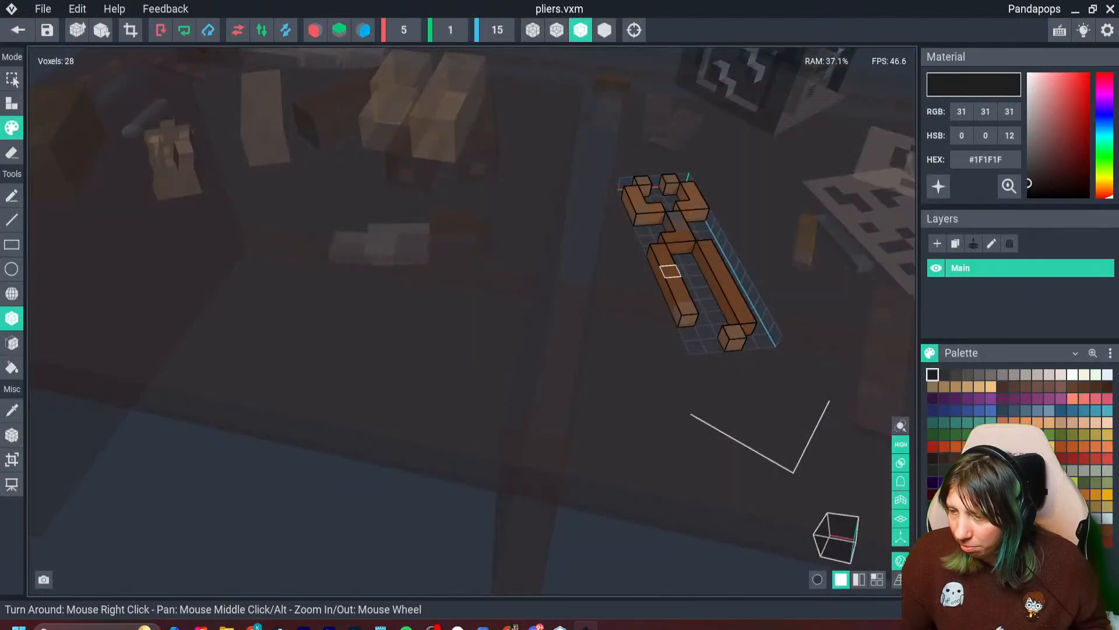
{"action": "left_click", "coordinate": [727, 250], "text": "alt"}
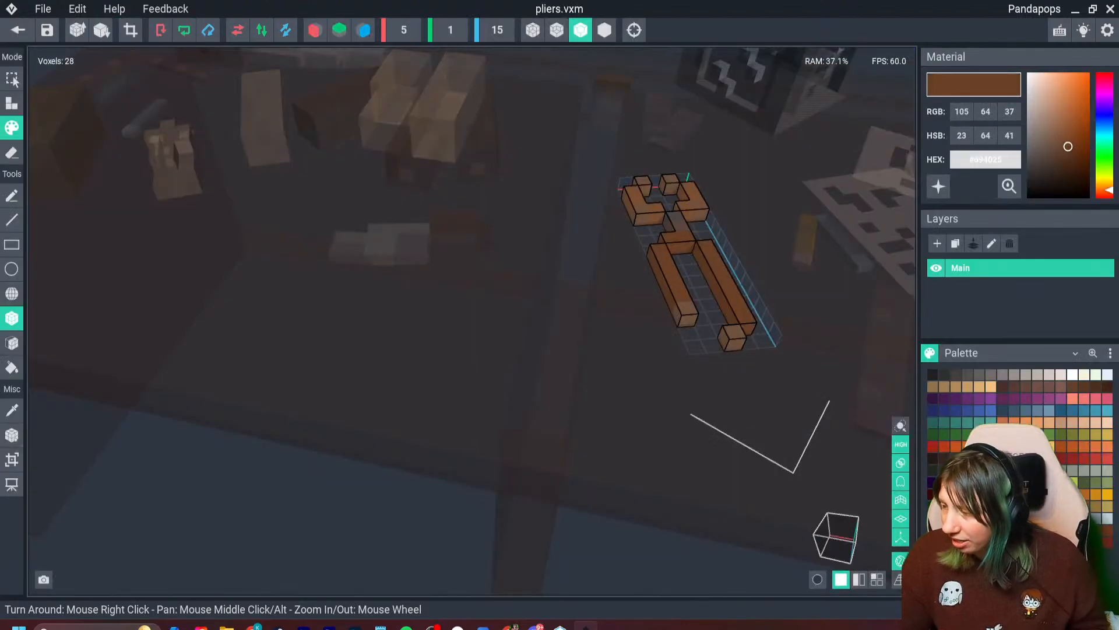
{"action": "left_click", "coordinate": [974, 161]}
{"action": "right_click", "coordinate": [974, 160]}
{"action": "left_click", "coordinate": [996, 170]}
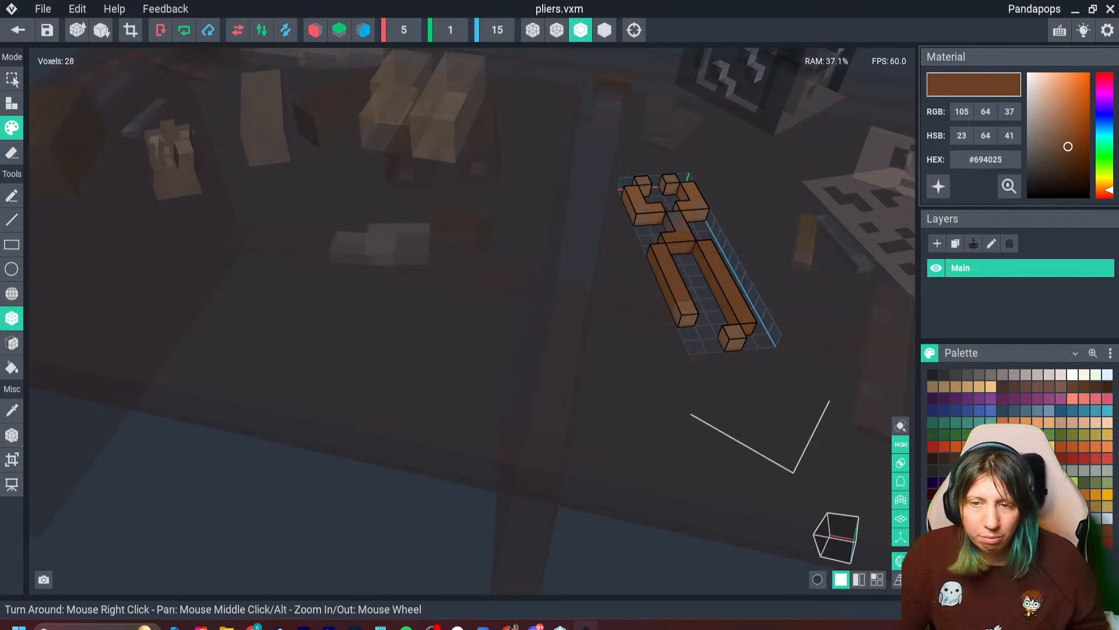
{"action": "left_click", "coordinate": [17, 29]}
{"action": "left_click", "coordinate": [438, 231]}
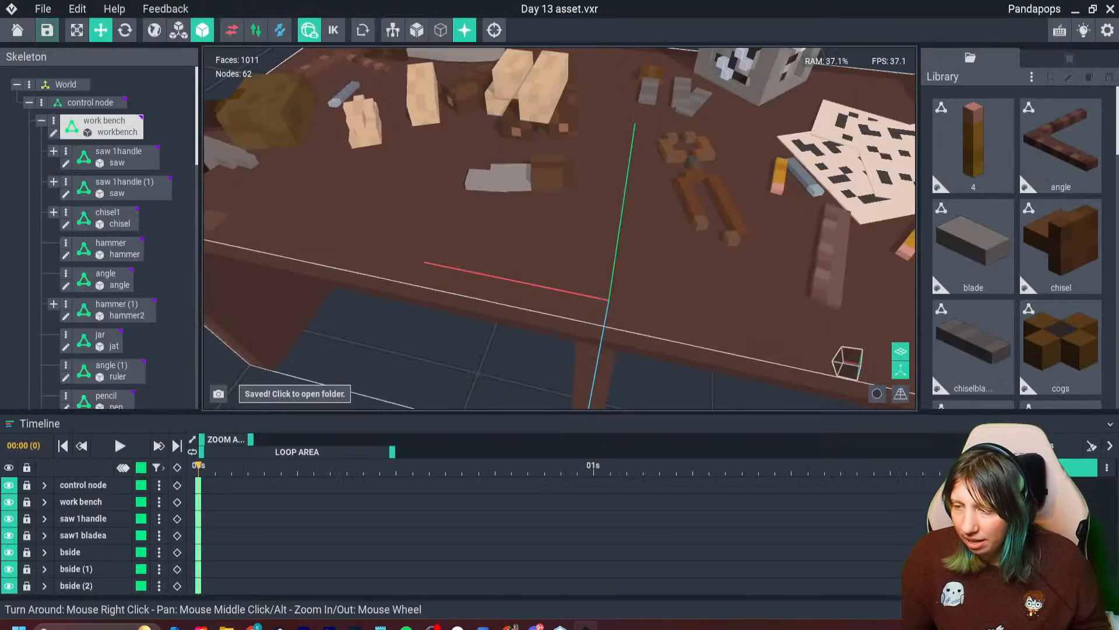
- Open the knife model and change the handle's lighter brown to #694025
{"action": "double_click", "coordinate": [513, 179]}
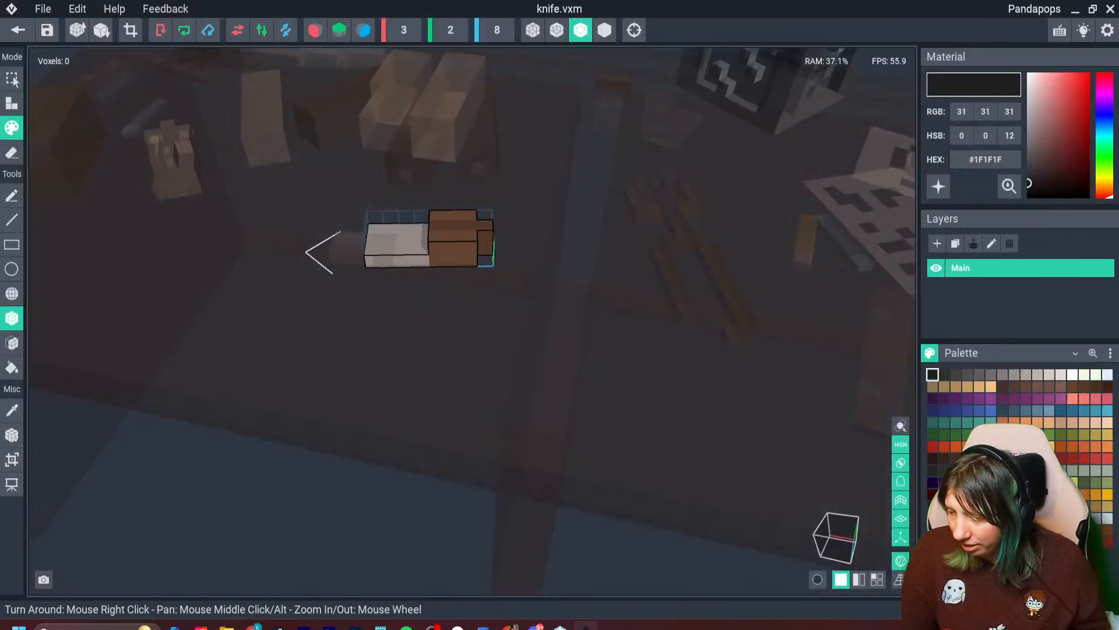
{"action": "key", "text": "i"}
{"action": "left_click", "coordinate": [453, 247]}
{"action": "left_click", "coordinate": [985, 159]}
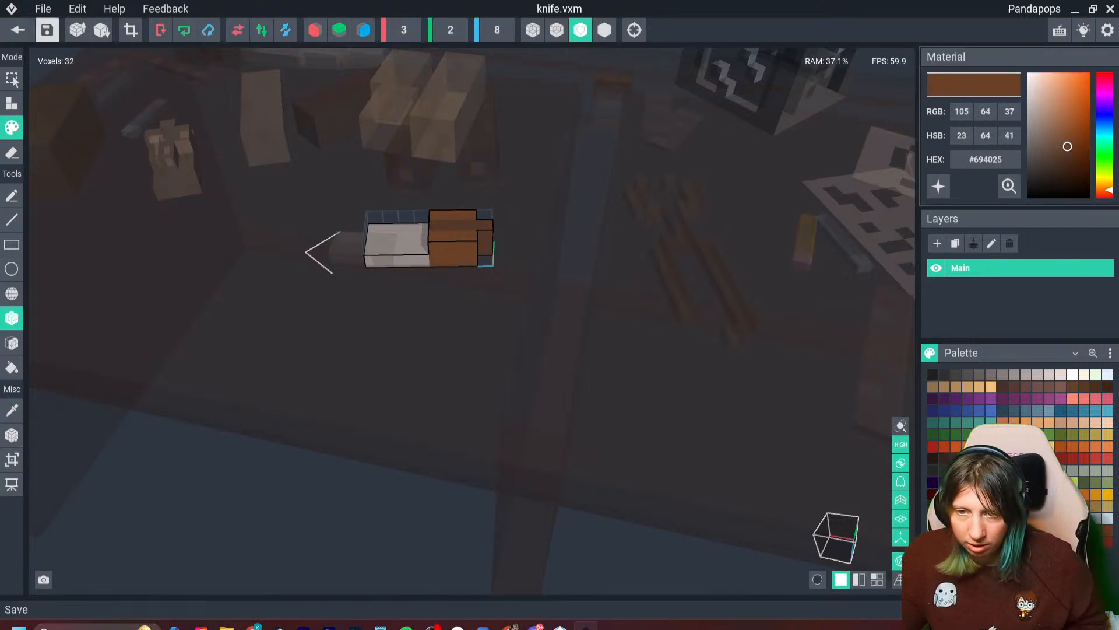
- Save the knife model, return to the scene, and move the knife closer to the pliers and the bench's front edge
{"action": "left_click", "coordinate": [18, 30]}
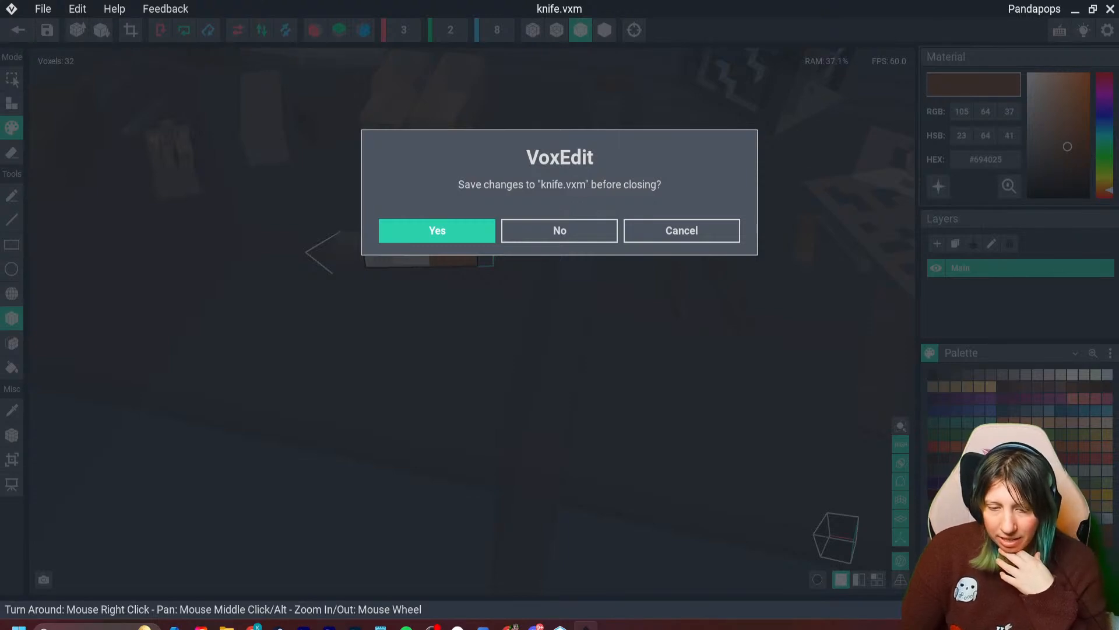
{"action": "left_click", "coordinate": [438, 231]}
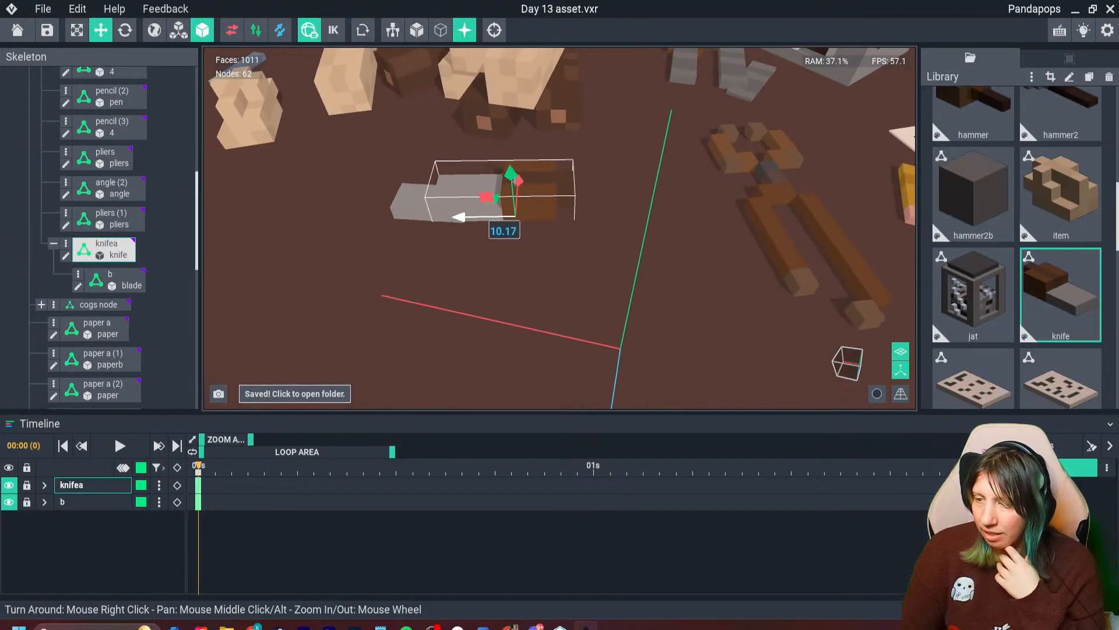
{"action": "left_click_drag", "start_coordinate": [481, 216], "coordinate": [604, 215]}
{"action": "left_click_drag", "start_coordinate": [631, 179], "coordinate": [641, 230]}
{"action": "scroll", "coordinate": [641, 230], "scroll_direction": "down", "scroll_amount": 6}
{"action": "scroll", "coordinate": [527, 280], "scroll_direction": "down", "scroll_amount": 4}
{"action": "left_click", "coordinate": [472, 344]}
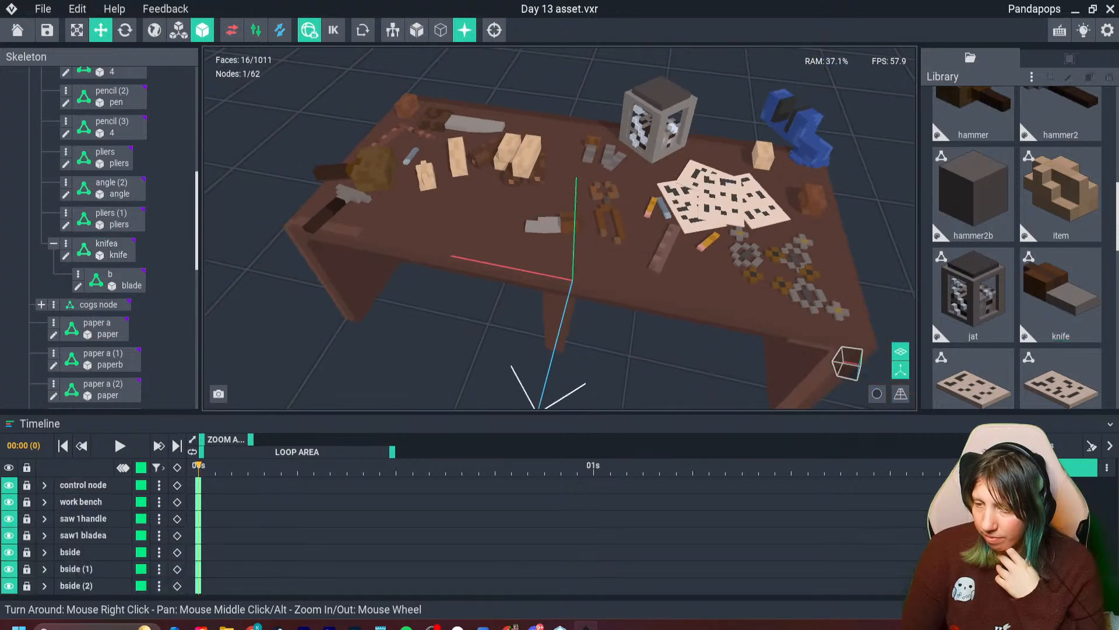
{"action": "right_click_drag", "start_coordinate": [472, 344], "coordinate": [527, 233]}
{"action": "scroll", "coordinate": [527, 212], "scroll_direction": "down", "scroll_amount": 4}
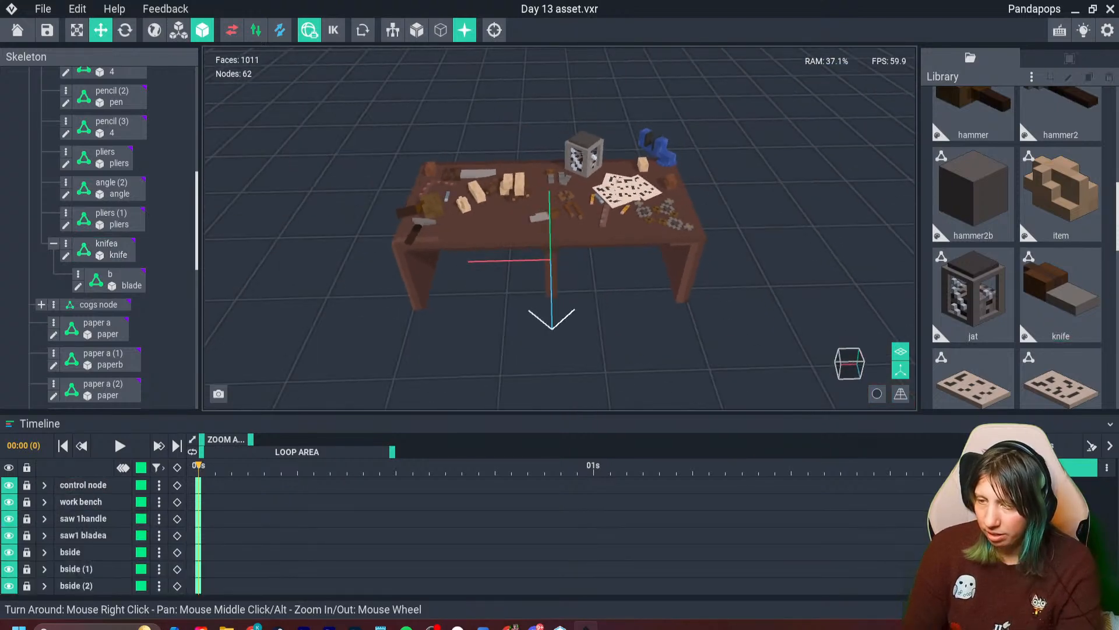
- Move the carved wooden item, w1 (10), across the bench top to sit beside the knife's blade
{"action": "scroll", "coordinate": [531, 215], "scroll_direction": "up", "scroll_amount": 5}
{"action": "left_click", "coordinate": [387, 201]}
{"action": "left_click", "coordinate": [403, 239]}
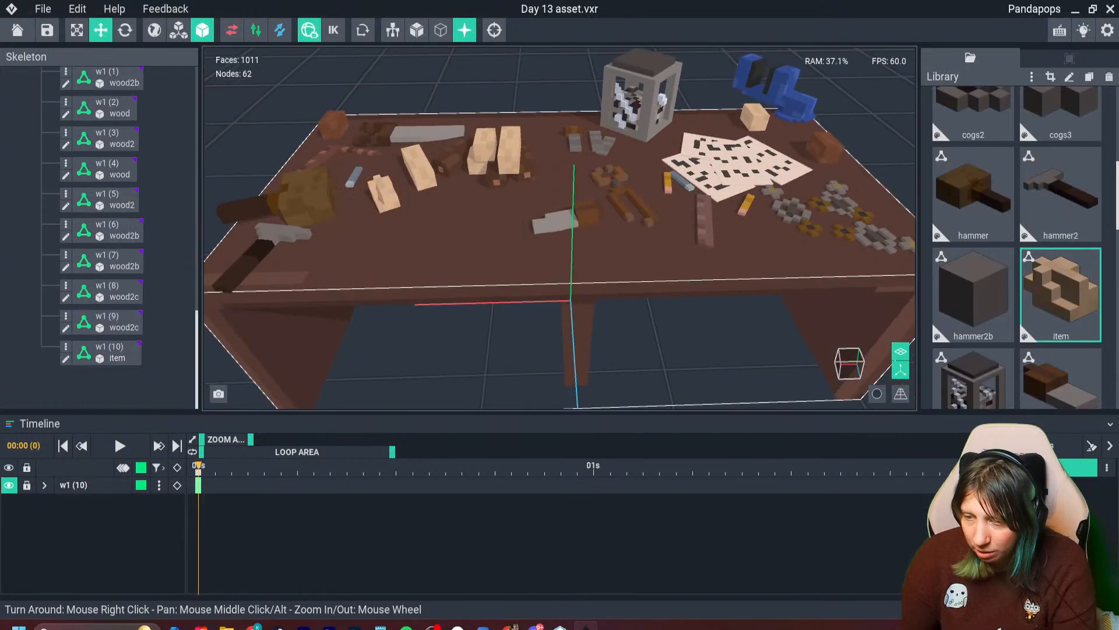
{"action": "left_click", "coordinate": [386, 199]}
{"action": "left_click_drag", "start_coordinate": [405, 235], "coordinate": [432, 295]}
{"action": "left_click", "coordinate": [436, 286]}
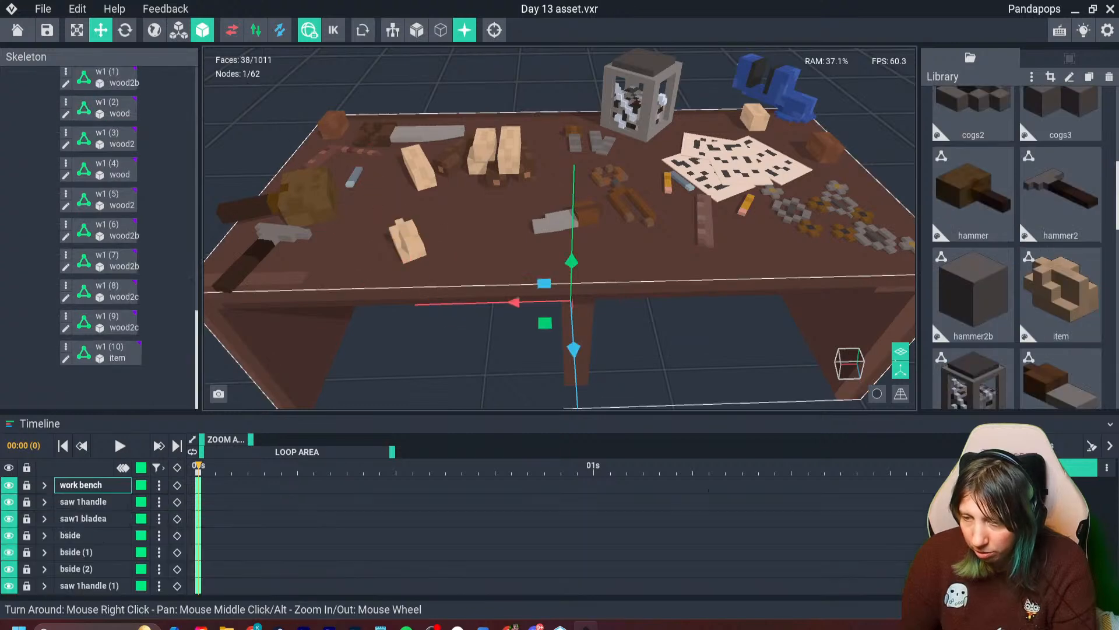
{"action": "left_click", "coordinate": [407, 241]}
{"action": "left_click_drag", "start_coordinate": [355, 281], "coordinate": [457, 247]}
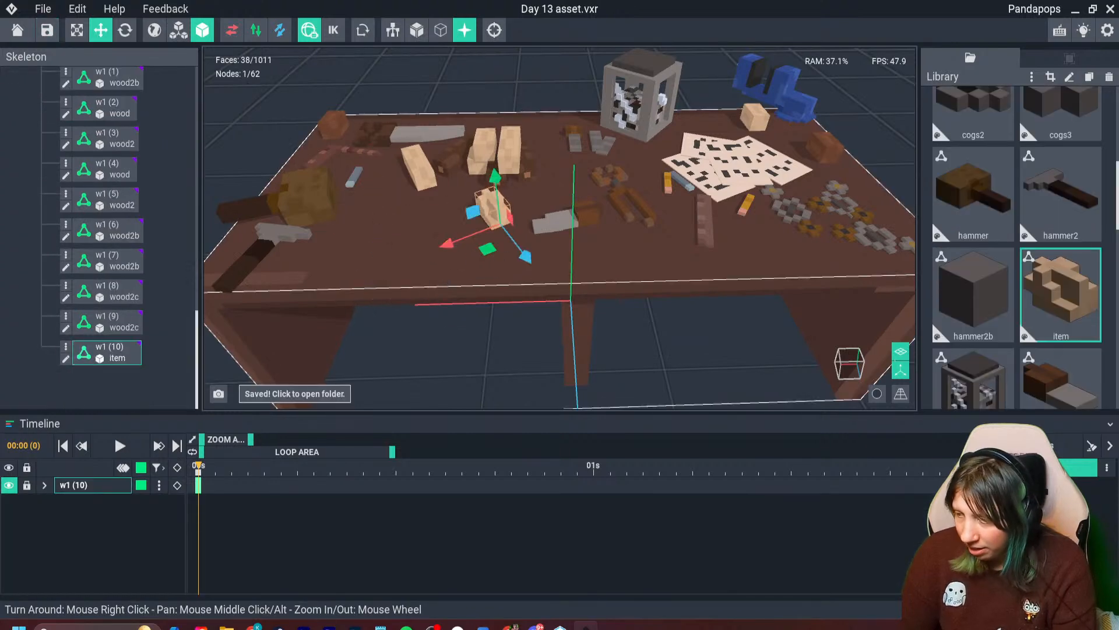
- Clone the library's item model under the name "wood shaving" and open the clone for editing
{"action": "left_click", "coordinate": [1061, 295]}
{"action": "key", "text": "ctrl+d"}
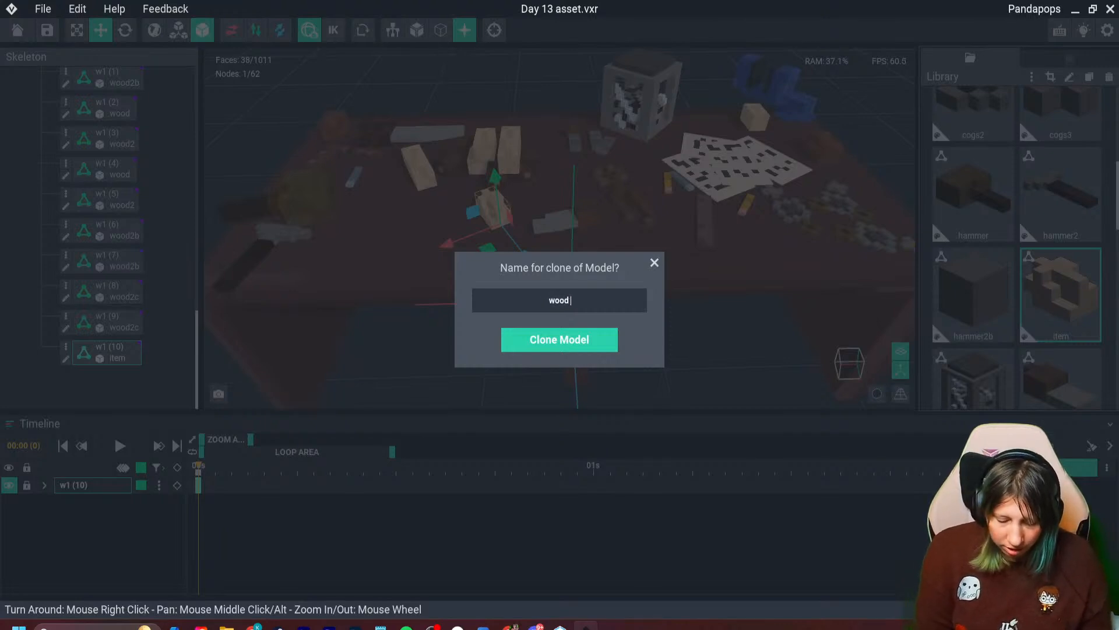
{"action": "type", "text": "wood shaving"}
{"action": "key", "text": "Return"}
{"action": "double_click", "coordinate": [1061, 295]}
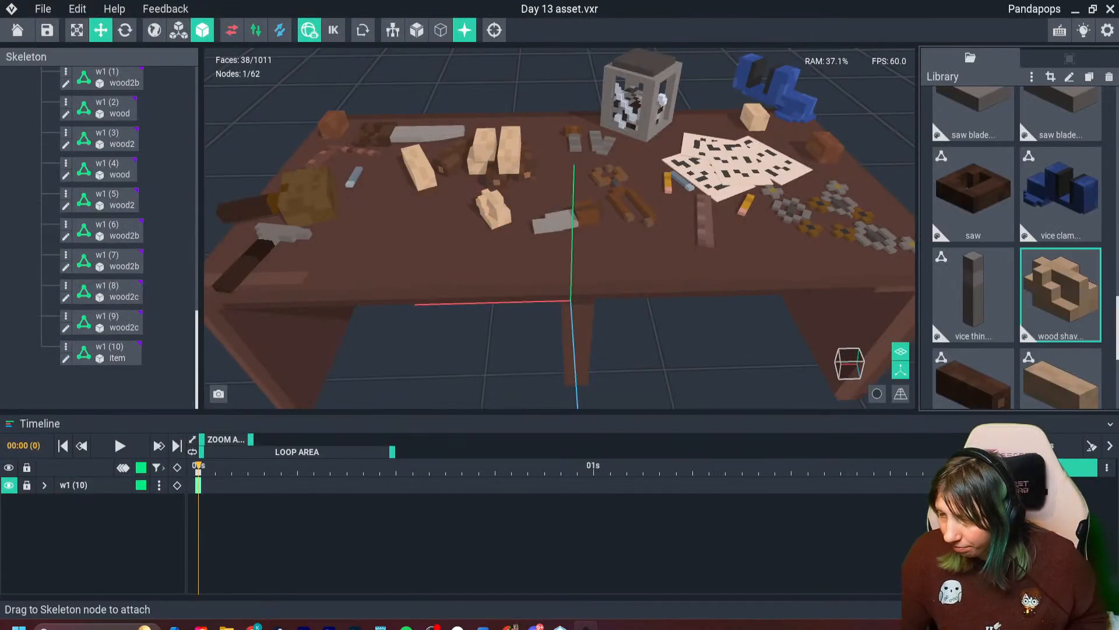
- Erase the wood shaving model's voxels until only a single voxel remains
{"action": "left_click", "coordinate": [12, 153]}
{"action": "right_click_drag", "start_coordinate": [400, 236], "coordinate": [452, 274]}
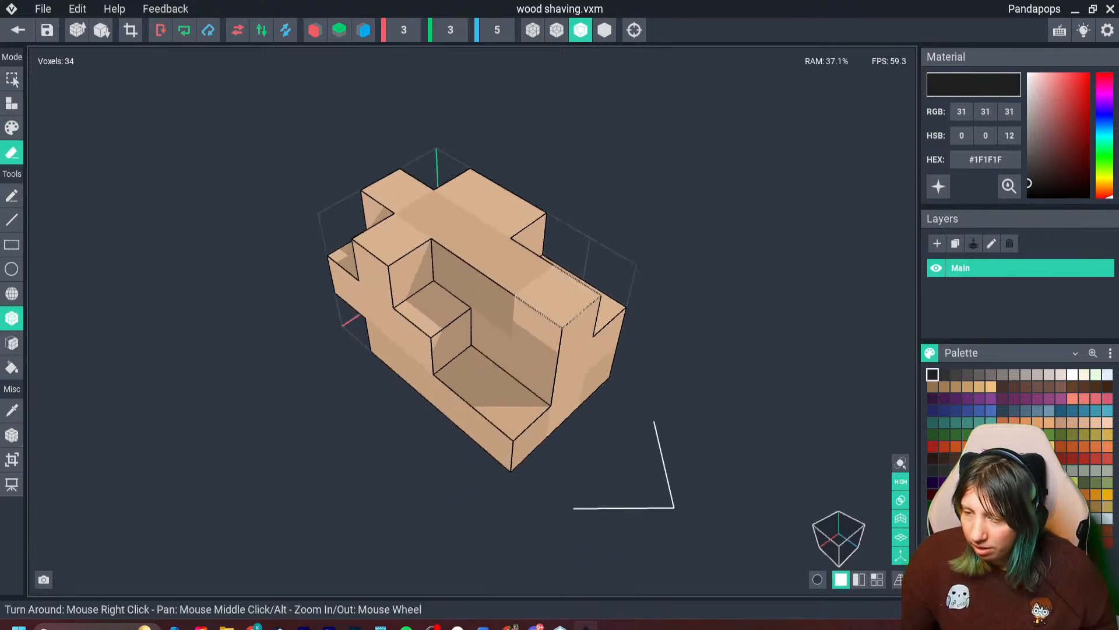
{"action": "mouse_move", "coordinate": [557, 297]}
{"action": "left_mouse_down"}
{"action": "mouse_move", "coordinate": [551, 402]}
{"action": "mouse_move", "coordinate": [593, 348]}
{"action": "left_mouse_up"}
{"action": "mouse_move", "coordinate": [527, 376]}
{"action": "left_mouse_down"}
{"action": "mouse_move", "coordinate": [506, 380]}
{"action": "mouse_move", "coordinate": [410, 315]}
{"action": "mouse_move", "coordinate": [333, 292]}
{"action": "mouse_move", "coordinate": [454, 313]}
{"action": "mouse_move", "coordinate": [384, 245]}
{"action": "mouse_move", "coordinate": [467, 188]}
{"action": "mouse_move", "coordinate": [543, 274]}
{"action": "mouse_move", "coordinate": [536, 350]}
{"action": "mouse_move", "coordinate": [439, 287]}
{"action": "left_mouse_up"}
{"action": "left_click_drag", "start_coordinate": [430, 224], "coordinate": [470, 242]}
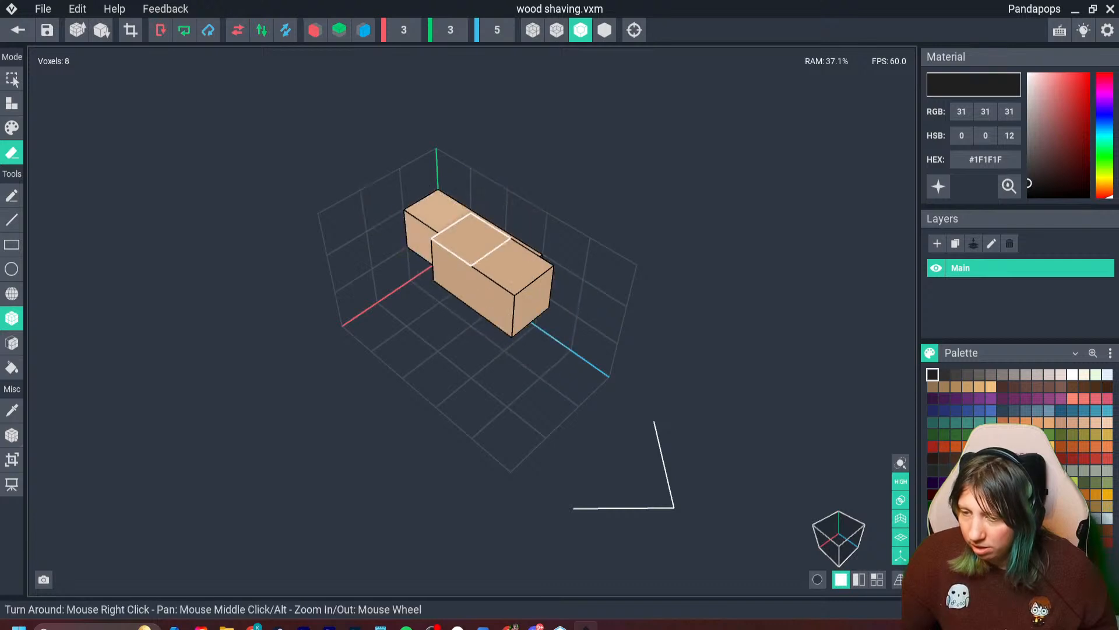
{"action": "right_click_drag", "start_coordinate": [470, 242], "coordinate": [350, 230]}
{"action": "mouse_move", "coordinate": [458, 211]}
{"action": "left_mouse_down"}
{"action": "mouse_move", "coordinate": [414, 277]}
{"action": "mouse_move", "coordinate": [391, 211]}
{"action": "left_mouse_up"}
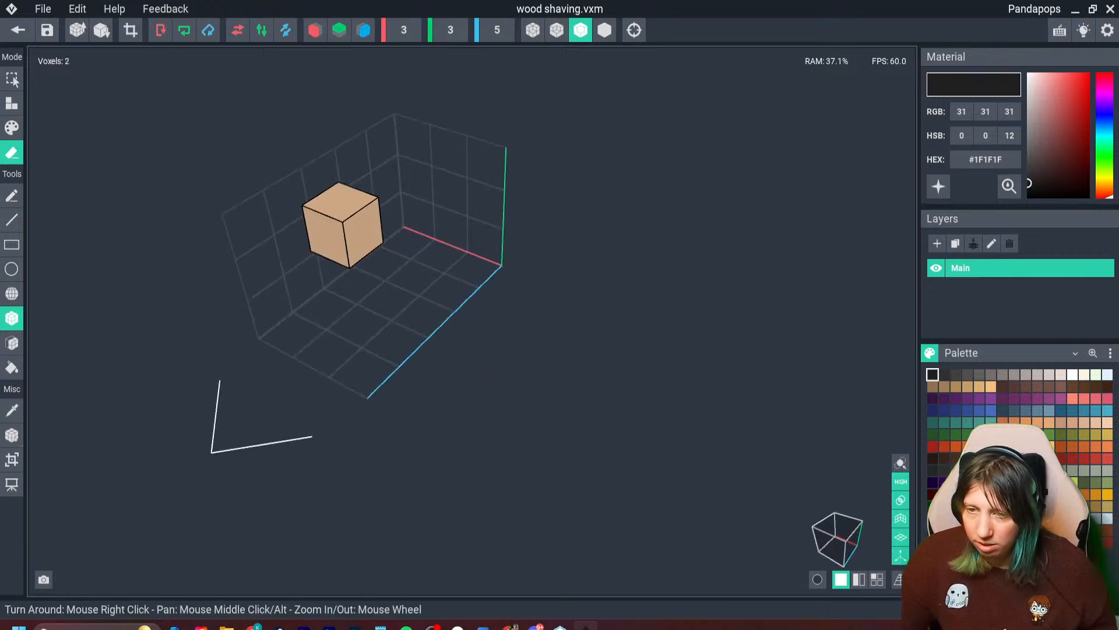
- Crop the wood shaving model to 1 × 1 × 1, centre its pivot, and save it on returning to the scene
{"action": "left_click", "coordinate": [130, 29]}
{"action": "left_click", "coordinate": [12, 435]}
{"action": "right_click", "coordinate": [11, 435]}
{"action": "left_click", "coordinate": [64, 471]}
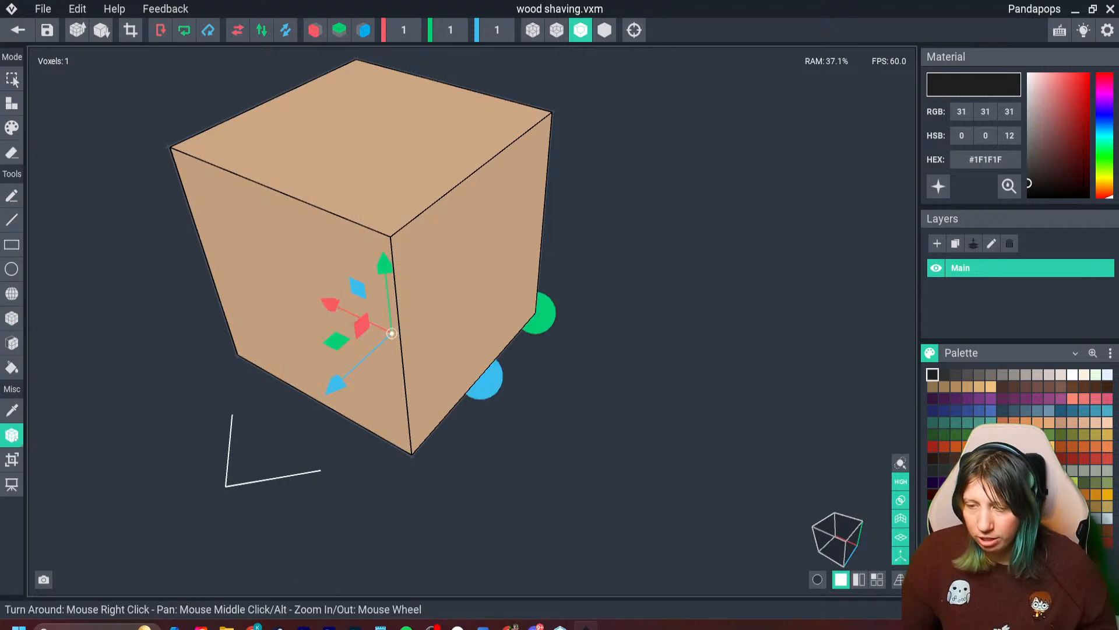
{"action": "right_click", "coordinate": [12, 435]}
{"action": "left_click", "coordinate": [64, 462]}
{"action": "left_click", "coordinate": [18, 29]}
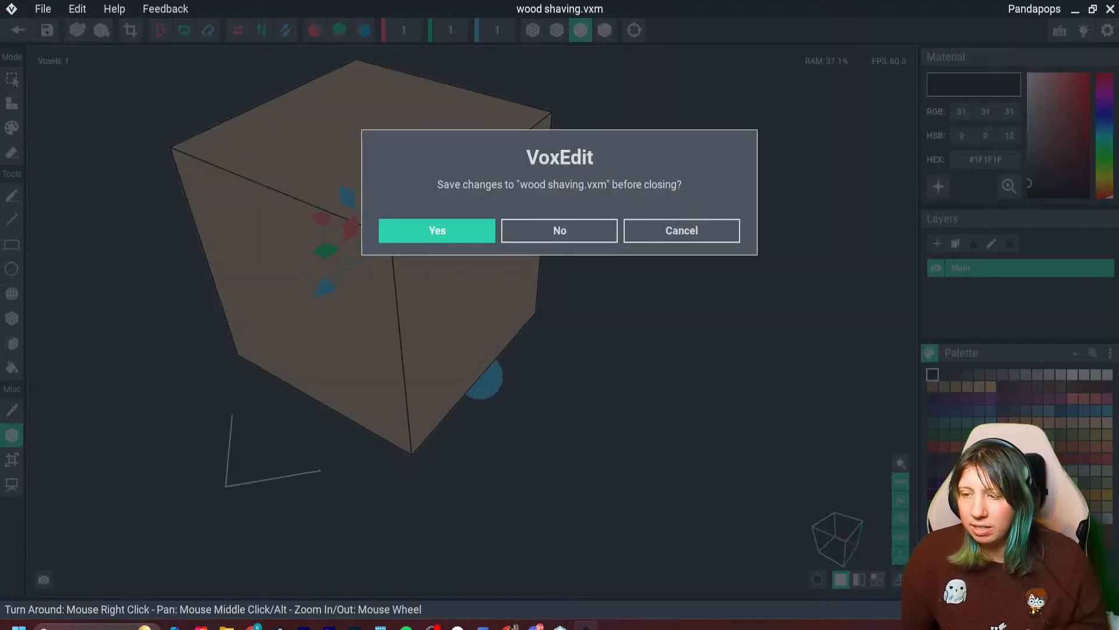
{"action": "key", "text": "Return"}
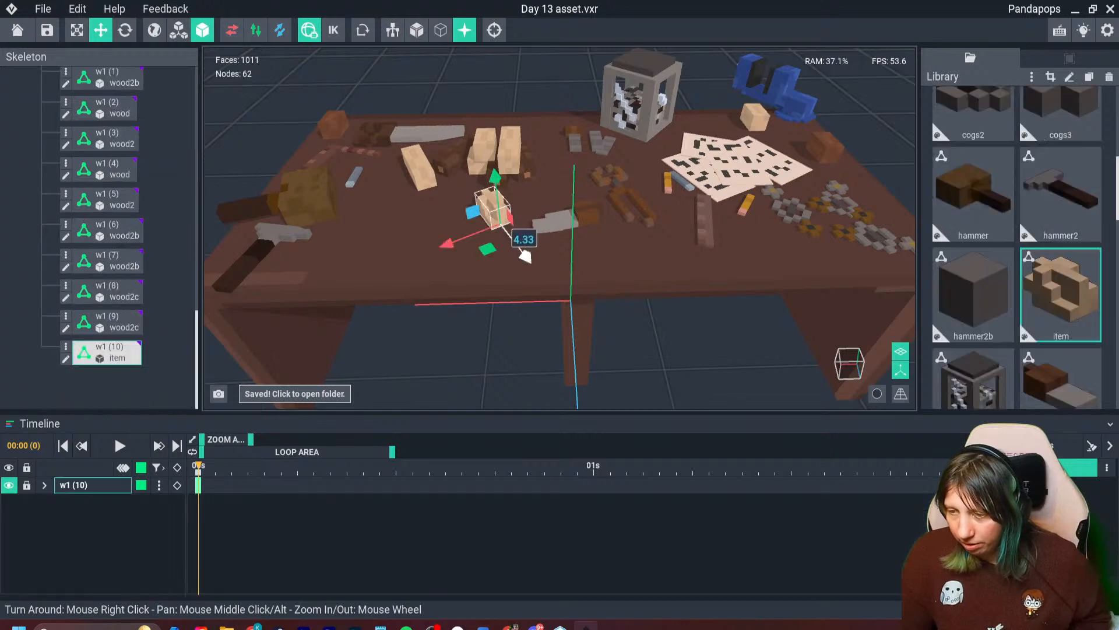
- Duplicate the carved item next to the original and assign the wood shaving model to the copy
{"action": "key", "text": "ctrl+d"}
{"action": "left_click_drag", "start_coordinate": [448, 243], "coordinate": [413, 256]}
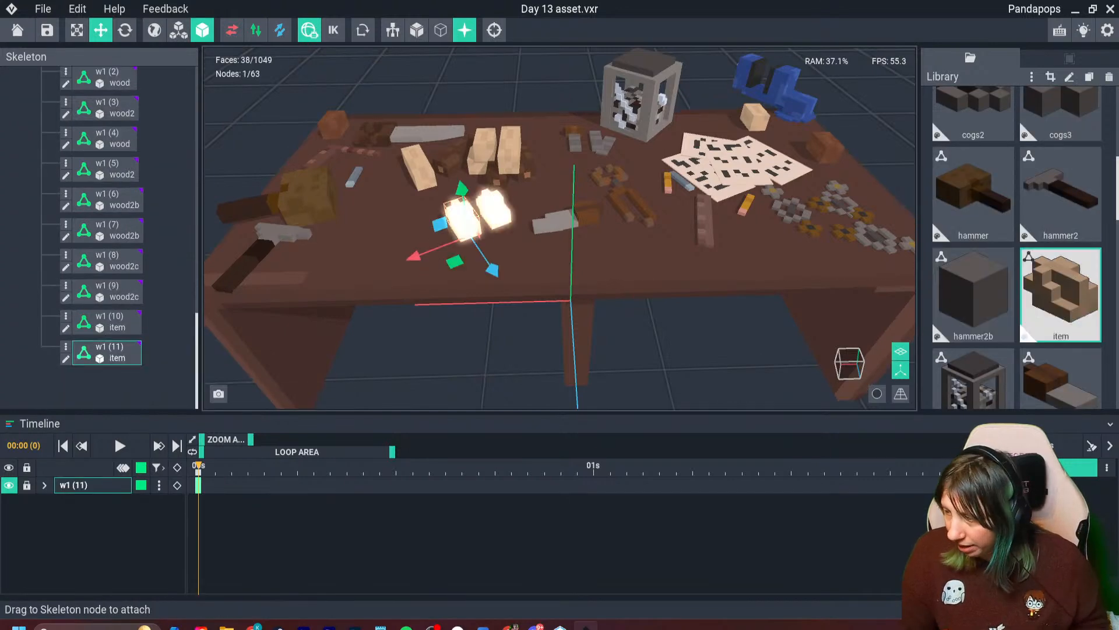
{"action": "scroll", "coordinate": [1060, 324], "scroll_direction": "down", "scroll_amount": 5}
{"action": "scroll", "coordinate": [1060, 338], "scroll_direction": "down", "scroll_amount": 6}
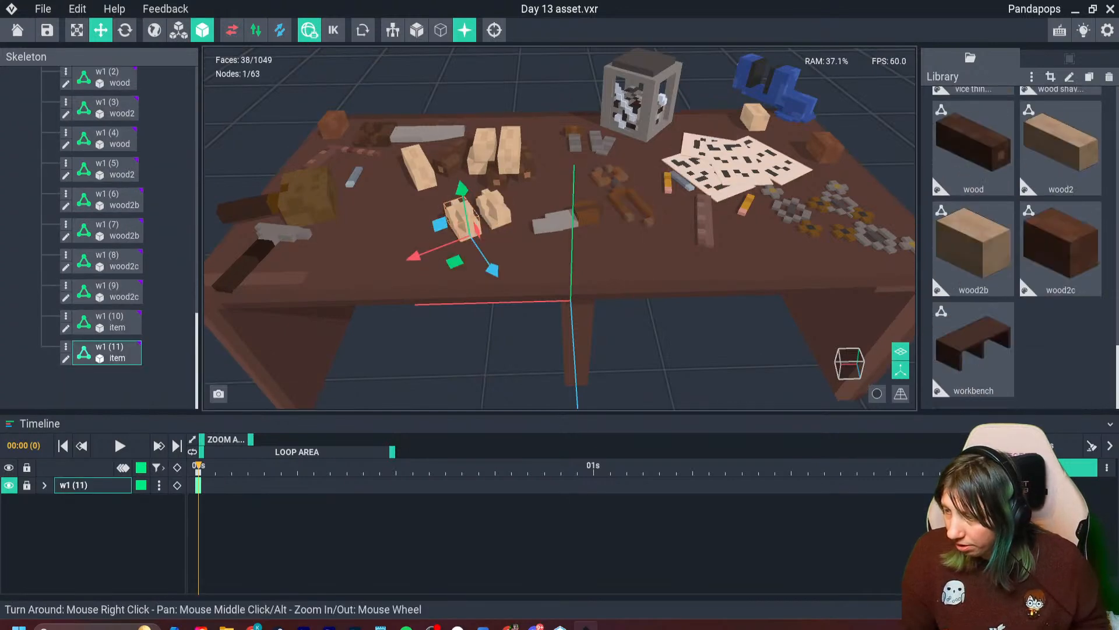
{"action": "left_click", "coordinate": [1060, 198]}
{"action": "left_click_drag", "start_coordinate": [1061, 198], "coordinate": [116, 352]}
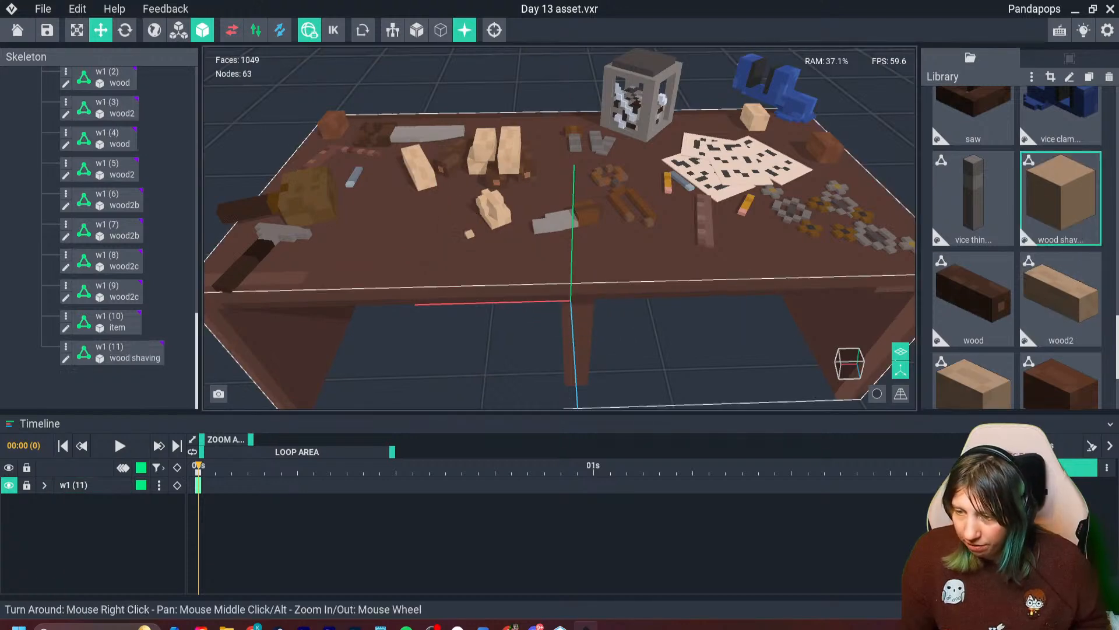
- Move the wood shaving closer to the carved item and sink it slightly into the bench top
{"action": "scroll", "coordinate": [519, 216], "scroll_direction": "up", "scroll_amount": 5}
{"action": "middle_click_drag", "start_coordinate": [378, 265], "coordinate": [399, 245]}
{"action": "left_click", "coordinate": [399, 244]}
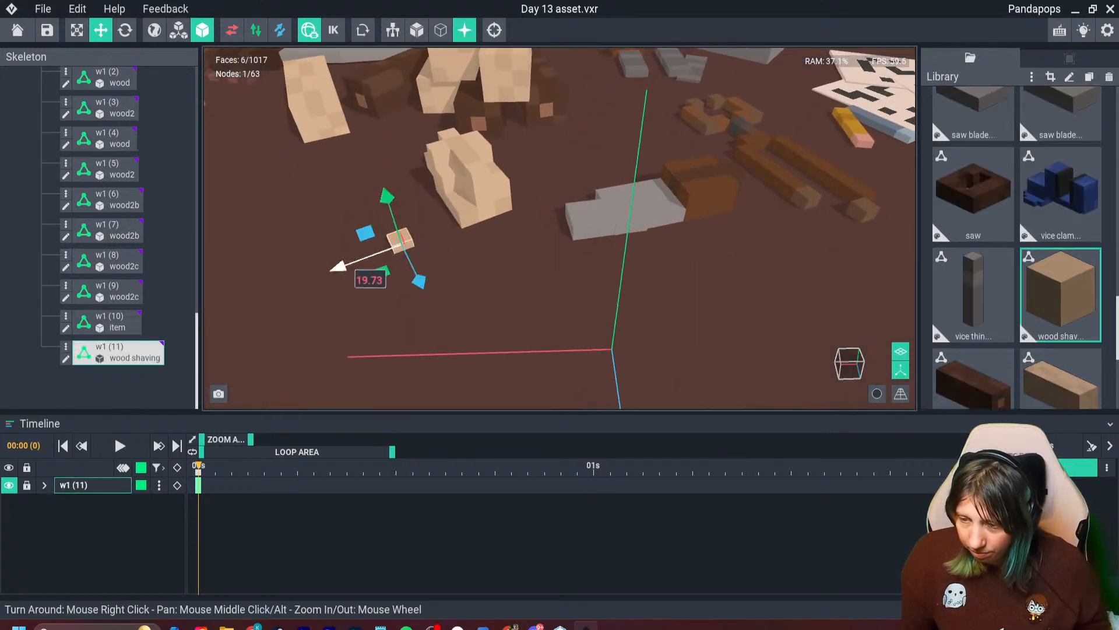
{"action": "left_click_drag", "start_coordinate": [344, 267], "coordinate": [382, 264]}
{"action": "left_click_drag", "start_coordinate": [465, 283], "coordinate": [466, 284]}
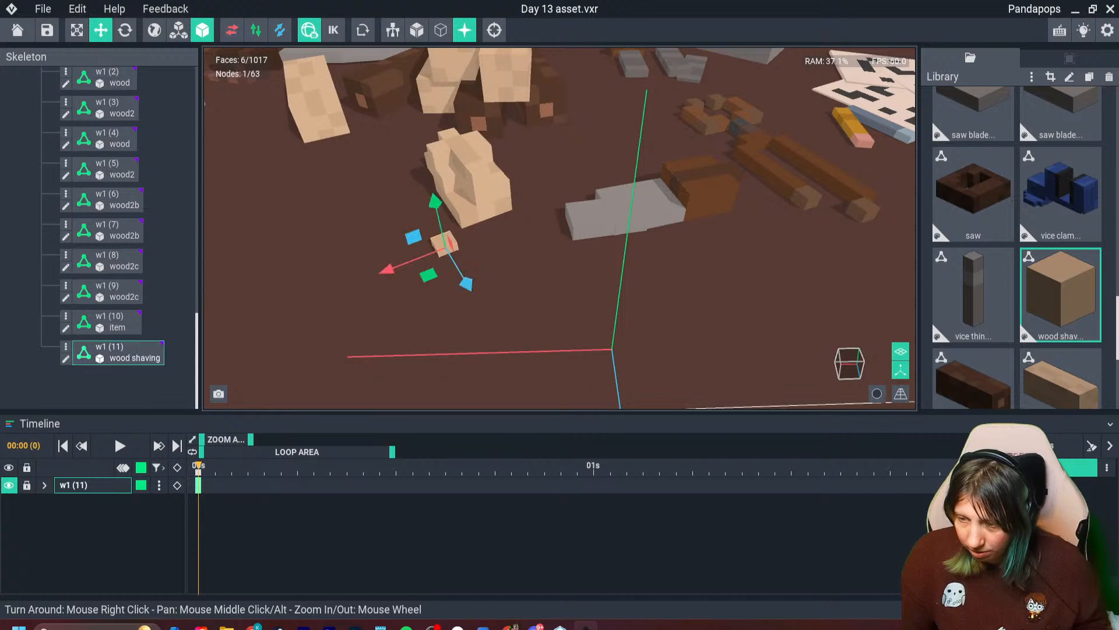
{"action": "left_click_drag", "start_coordinate": [436, 200], "coordinate": [436, 206]}
- Duplicate the wood shaving six times and scatter the copies on the bench around the front of the carved item
{"action": "key", "text": "ctrl+d"}
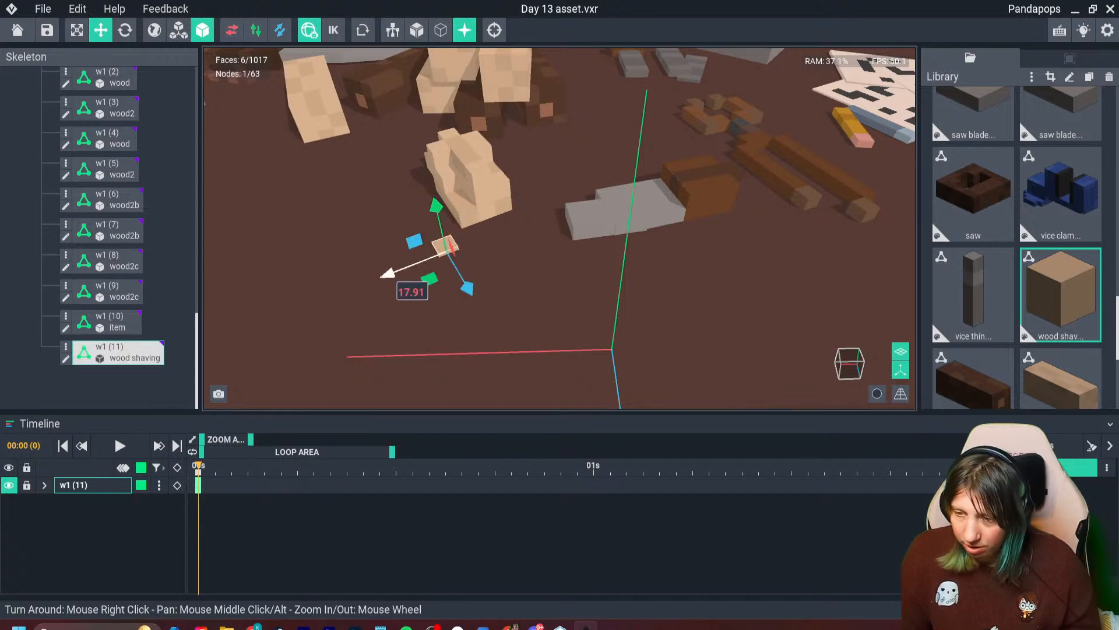
{"action": "left_click_drag", "start_coordinate": [387, 273], "coordinate": [356, 285]}
{"action": "key", "text": "ctrl+d"}
{"action": "left_click_drag", "start_coordinate": [434, 303], "coordinate": [446, 327]}
{"action": "key", "text": "ctrl+d"}
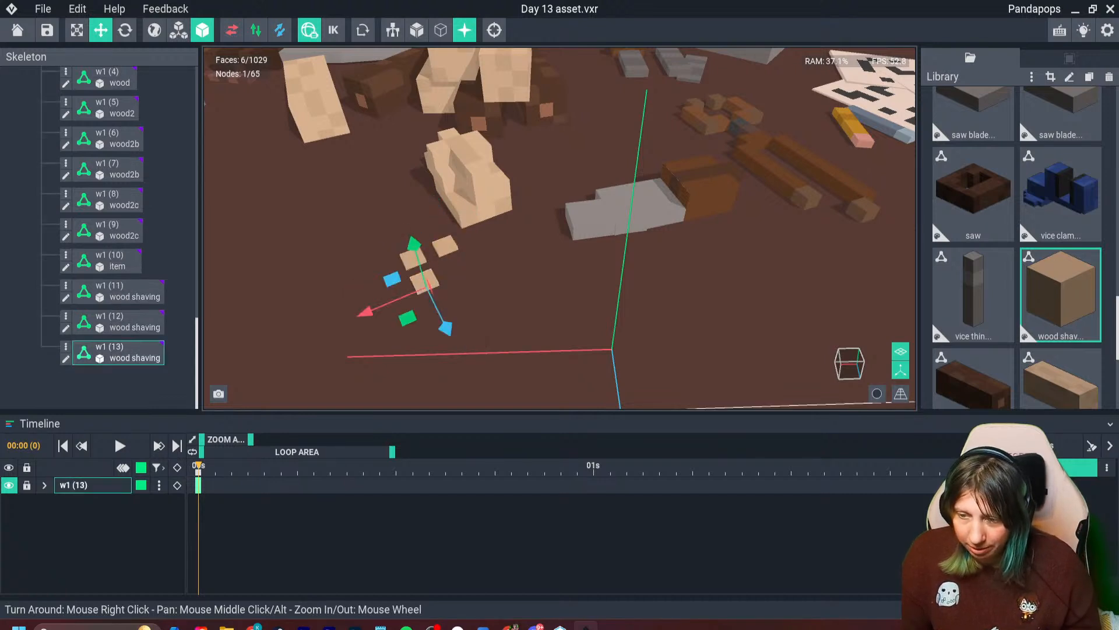
{"action": "left_click_drag", "start_coordinate": [370, 306], "coordinate": [460, 271]}
{"action": "key", "text": "ctrl+d"}
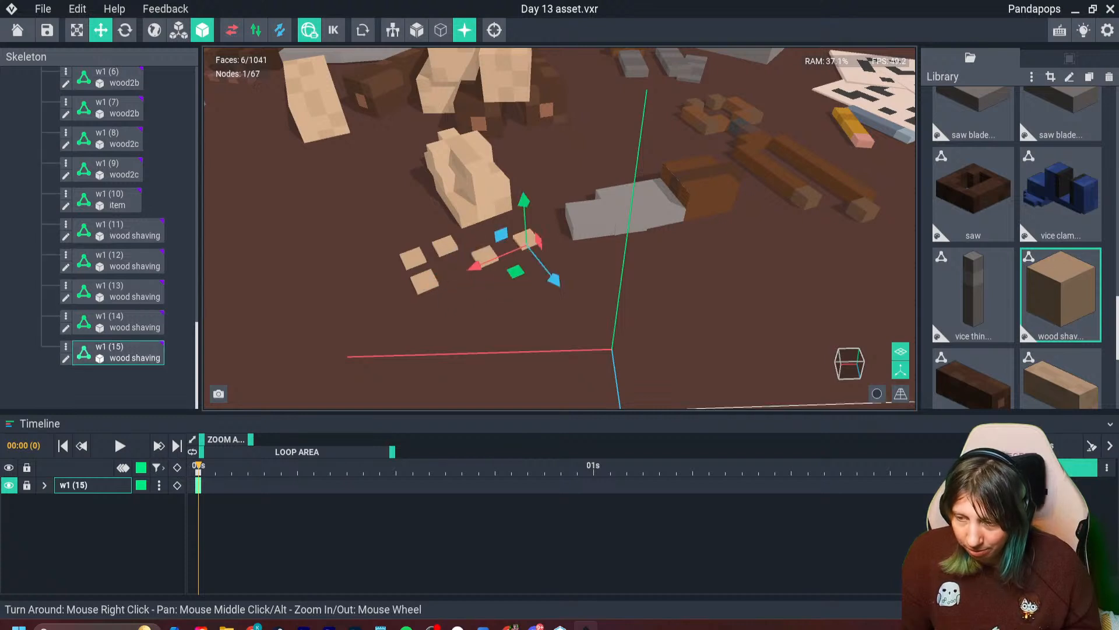
{"action": "key", "text": "ctrl+d"}
{"action": "left_click_drag", "start_coordinate": [553, 279], "coordinate": [536, 258]}
{"action": "key", "text": "ctrl+d"}
{"action": "left_click_drag", "start_coordinate": [459, 247], "coordinate": [368, 281]}
{"action": "left_click_drag", "start_coordinate": [441, 295], "coordinate": [425, 269]}
- Rotate the w1 (17) shaving so that it lies tilted on the bench beside the carved item
{"action": "scroll", "coordinate": [424, 276], "scroll_direction": "up", "scroll_amount": 4}
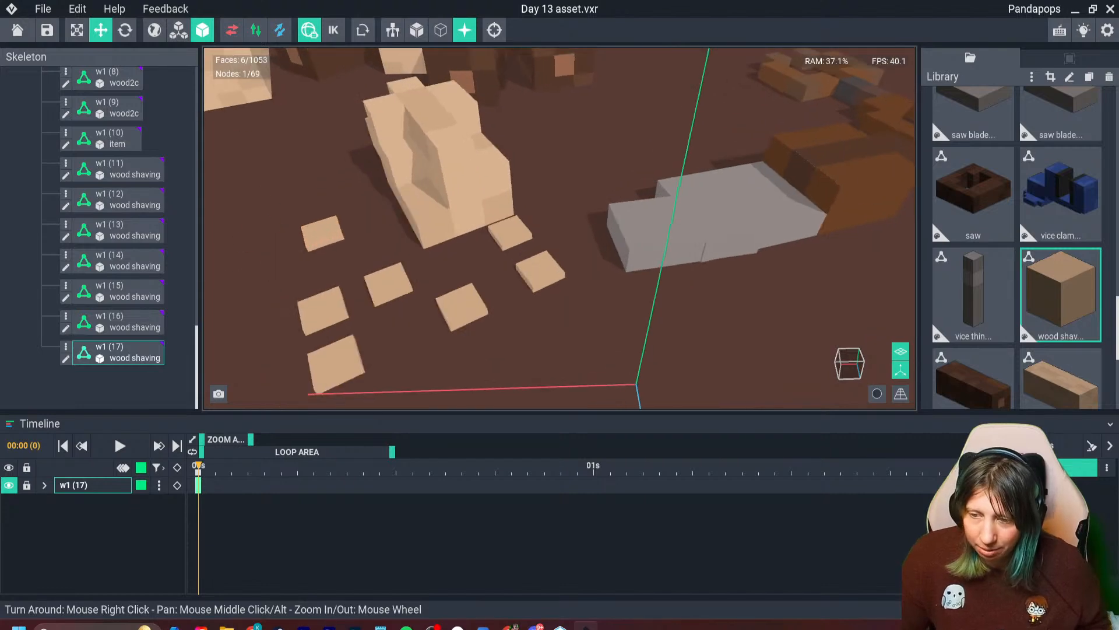
{"action": "right_click_drag", "start_coordinate": [424, 277], "coordinate": [534, 248]}
{"action": "left_click", "coordinate": [125, 30]}
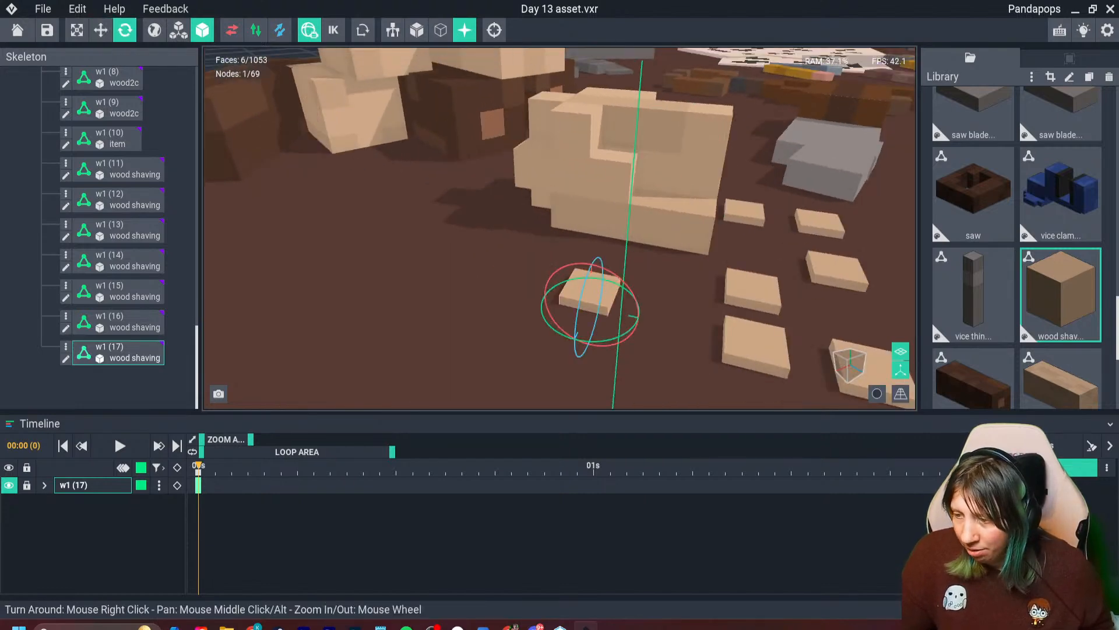
{"action": "left_click_drag", "start_coordinate": [633, 292], "coordinate": [562, 276]}
{"action": "left_click", "coordinate": [101, 31]}
{"action": "middle_click_drag", "start_coordinate": [562, 276], "coordinate": [419, 236]}
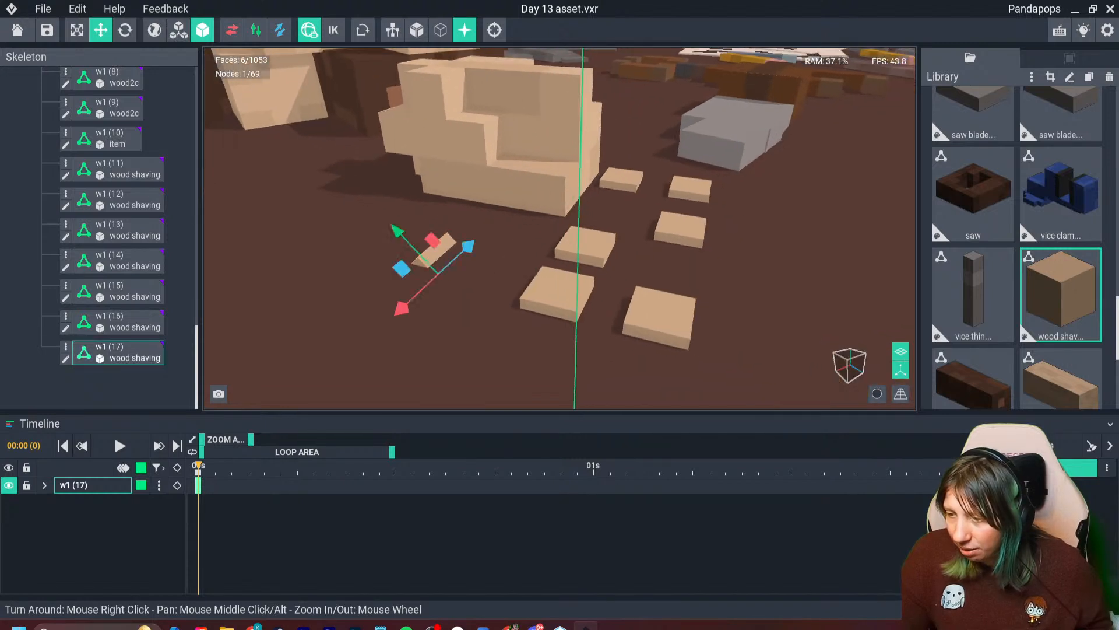
- Tilt a second shaving near w1 (17) and adjust its position on the bench
{"action": "left_click", "coordinate": [557, 290]}
{"action": "left_click", "coordinate": [124, 30]}
{"action": "mouse_move", "coordinate": [599, 319]}
{"action": "left_mouse_down"}
{"action": "mouse_move", "coordinate": [580, 285]}
{"action": "mouse_move", "coordinate": [589, 304]}
{"action": "left_mouse_up"}
{"action": "left_click", "coordinate": [101, 30]}
{"action": "middle_click_drag", "start_coordinate": [586, 303], "coordinate": [516, 321]}
- Fine-tune the tilted shavings' placement and shift the flat w1 (11) shaving in between them
{"action": "left_click", "coordinate": [360, 290]}
{"action": "right_click_drag", "start_coordinate": [379, 280], "coordinate": [380, 298]}
{"action": "left_click", "coordinate": [382, 299]}
{"action": "key", "text": "ctrl+z"}
{"action": "right_click_drag", "start_coordinate": [525, 108], "coordinate": [532, 130]}
{"action": "left_click_drag", "start_coordinate": [478, 257], "coordinate": [481, 264]}
{"action": "left_click_drag", "start_coordinate": [541, 310], "coordinate": [469, 298]}
{"action": "left_click_drag", "start_coordinate": [384, 340], "coordinate": [371, 365]}
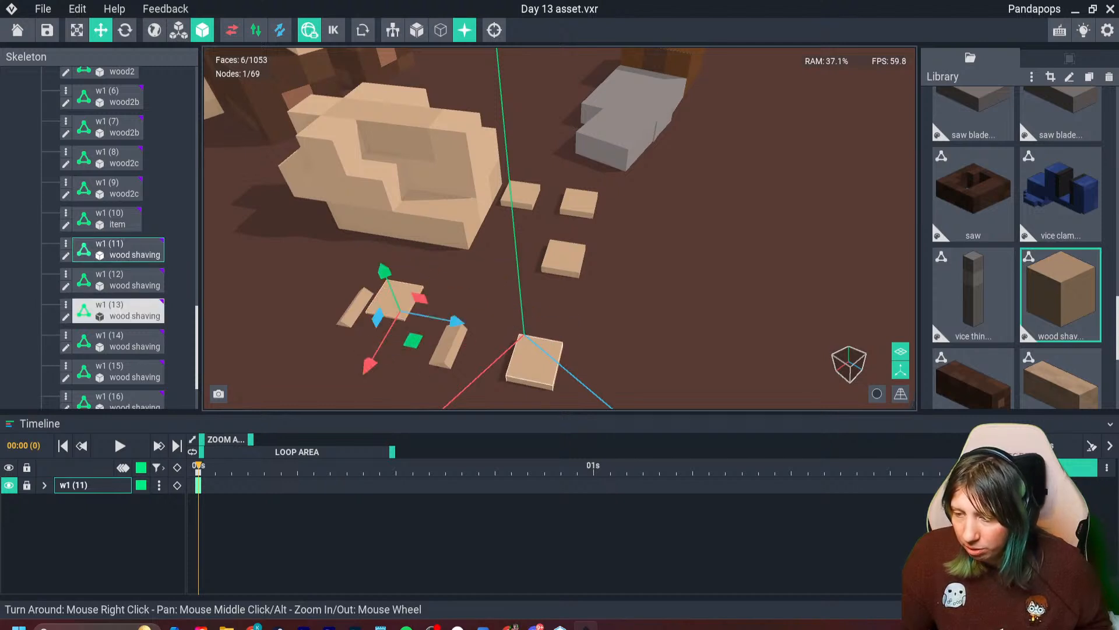
- Rotate the outermost flat shaving, w1 (13), around several axes so it lies tilted and turned on the bench
{"action": "left_click", "coordinate": [535, 362]}
{"action": "left_click", "coordinate": [125, 31]}
{"action": "middle_click_drag", "start_coordinate": [538, 339], "coordinate": [523, 265]}
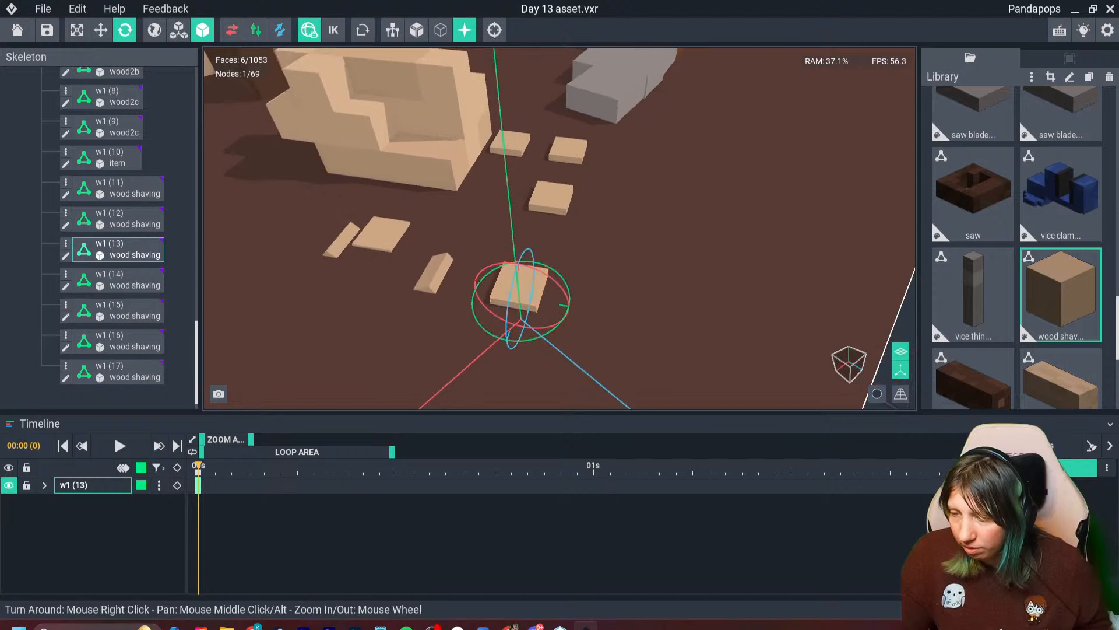
{"action": "left_click_drag", "start_coordinate": [523, 339], "coordinate": [470, 319]}
{"action": "right_click_drag", "start_coordinate": [513, 257], "coordinate": [586, 64]}
{"action": "left_click", "coordinate": [828, 148]}
{"action": "left_click", "coordinate": [772, 155]}
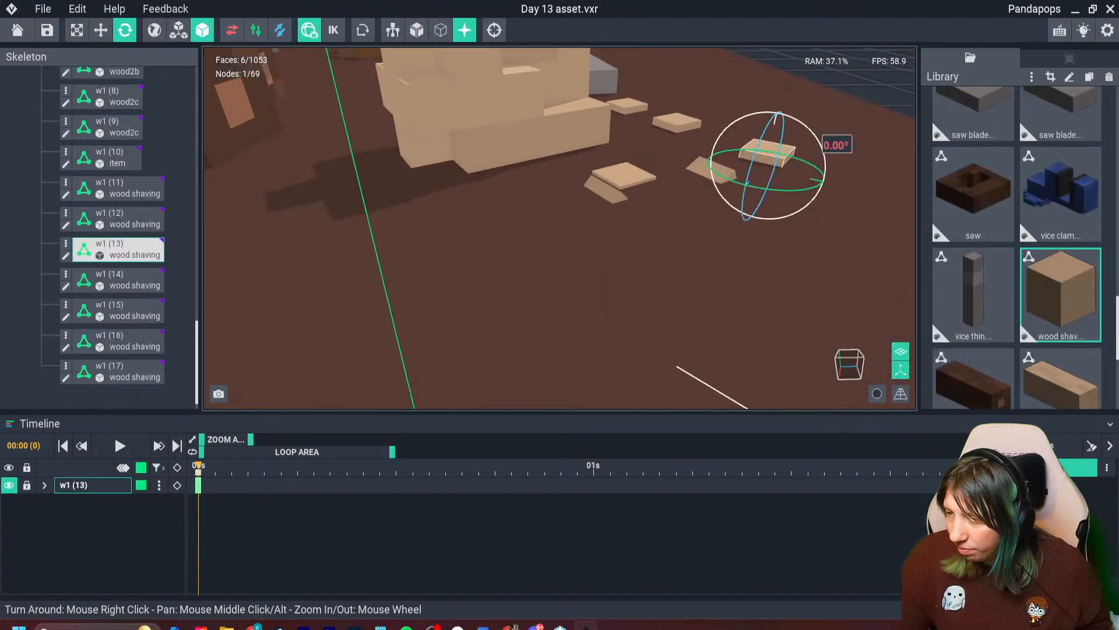
{"action": "left_click_drag", "start_coordinate": [823, 153], "coordinate": [793, 136]}
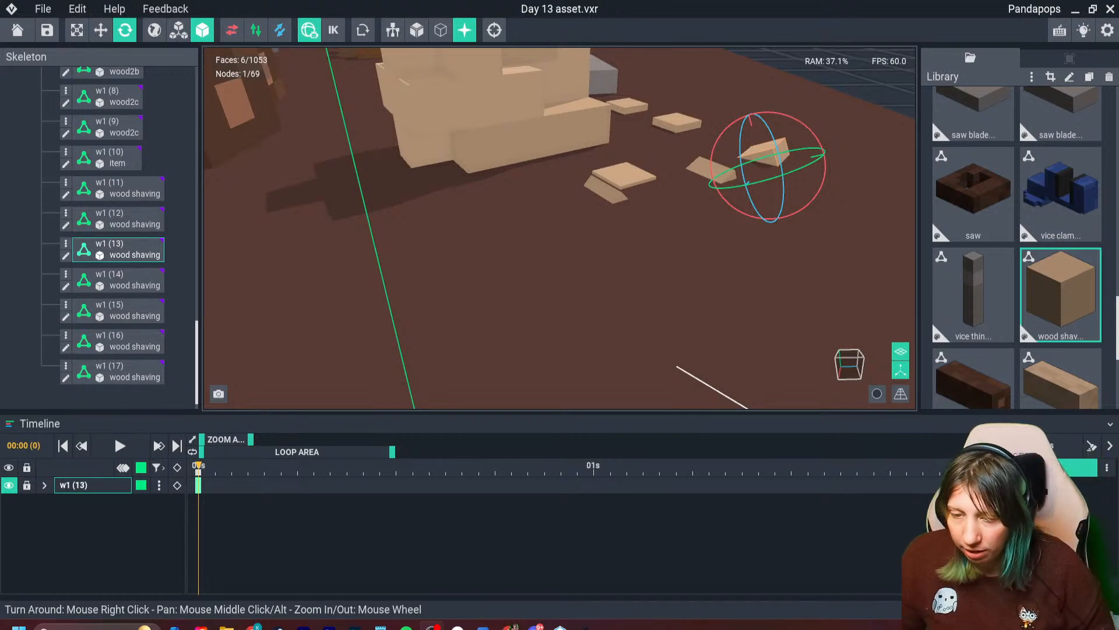
- Move the tilted w1 (13) shaving closer to the neighbouring shavings and settle it on the bench top
{"action": "middle_click_drag", "start_coordinate": [699, 233], "coordinate": [562, 315]}
{"action": "scroll", "coordinate": [583, 292], "scroll_direction": "up", "scroll_amount": 5}
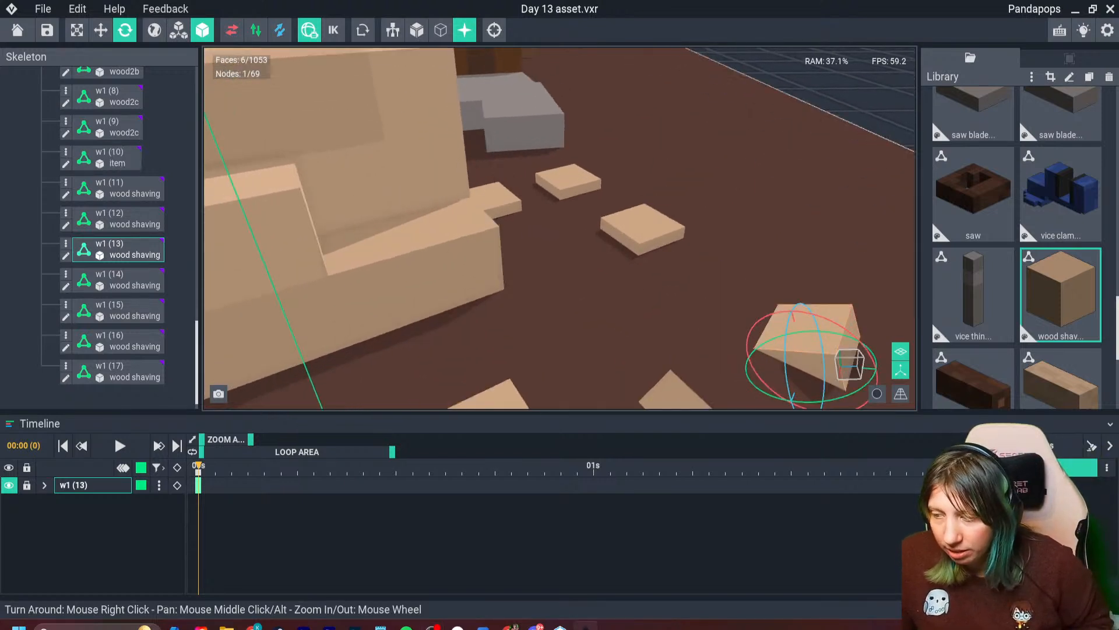
{"action": "middle_click_drag", "start_coordinate": [694, 390], "coordinate": [545, 248]}
{"action": "left_click", "coordinate": [101, 30]}
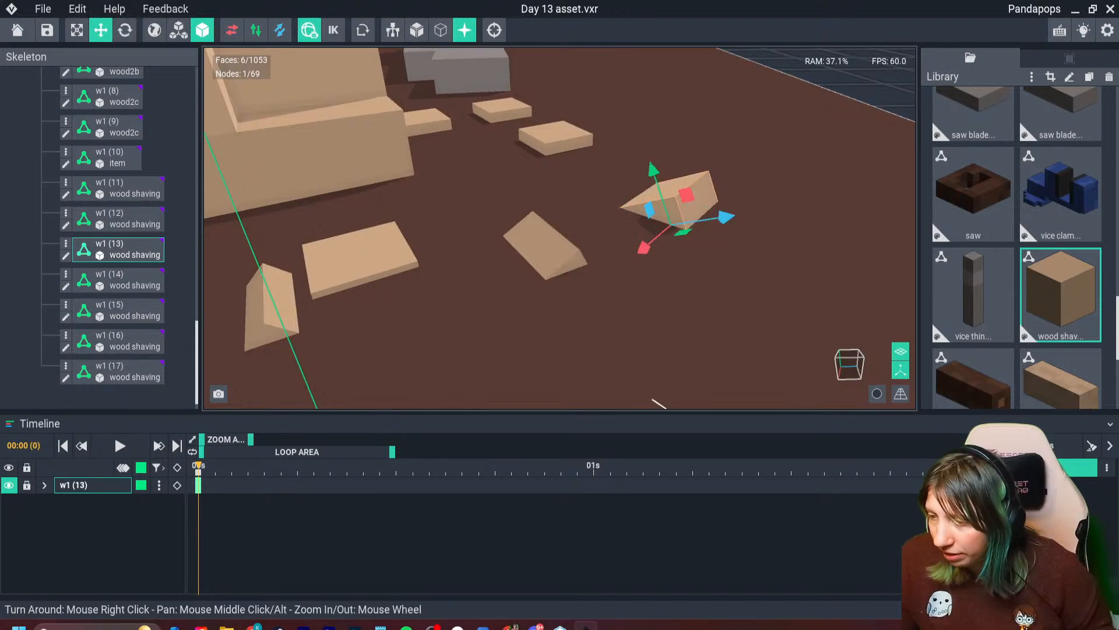
{"action": "left_click", "coordinate": [694, 248]}
{"action": "left_click", "coordinate": [673, 201]}
{"action": "left_click_drag", "start_coordinate": [725, 218], "coordinate": [707, 222]}
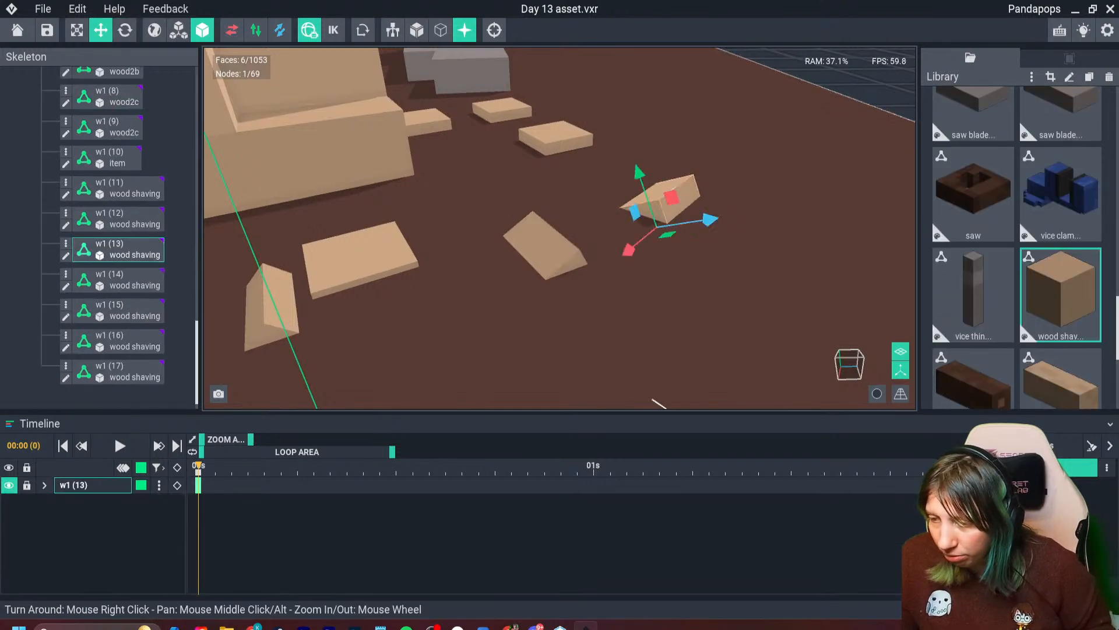
{"action": "left_click_drag", "start_coordinate": [625, 253], "coordinate": [604, 269]}
- Move the flat w1 (16) shaving away from the others, into the gap between the carved item and the knife blade
{"action": "right_click_drag", "start_coordinate": [604, 269], "coordinate": [374, 146]}
{"action": "scroll", "coordinate": [409, 234], "scroll_direction": "down", "scroll_amount": 4}
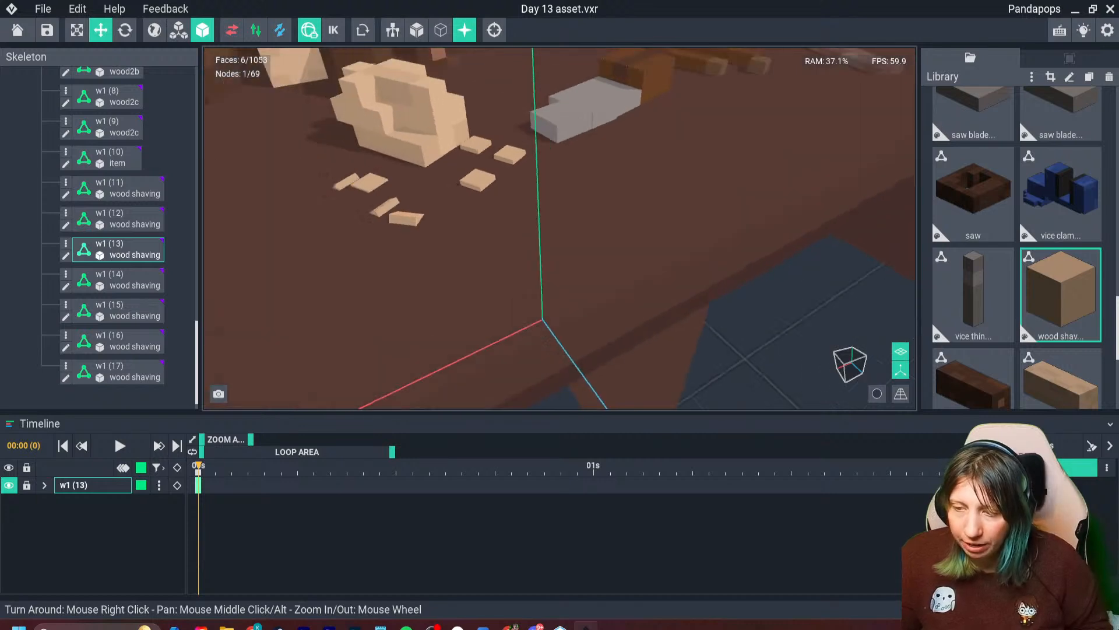
{"action": "right_click_drag", "start_coordinate": [409, 251], "coordinate": [532, 172]}
{"action": "left_click", "coordinate": [488, 192]}
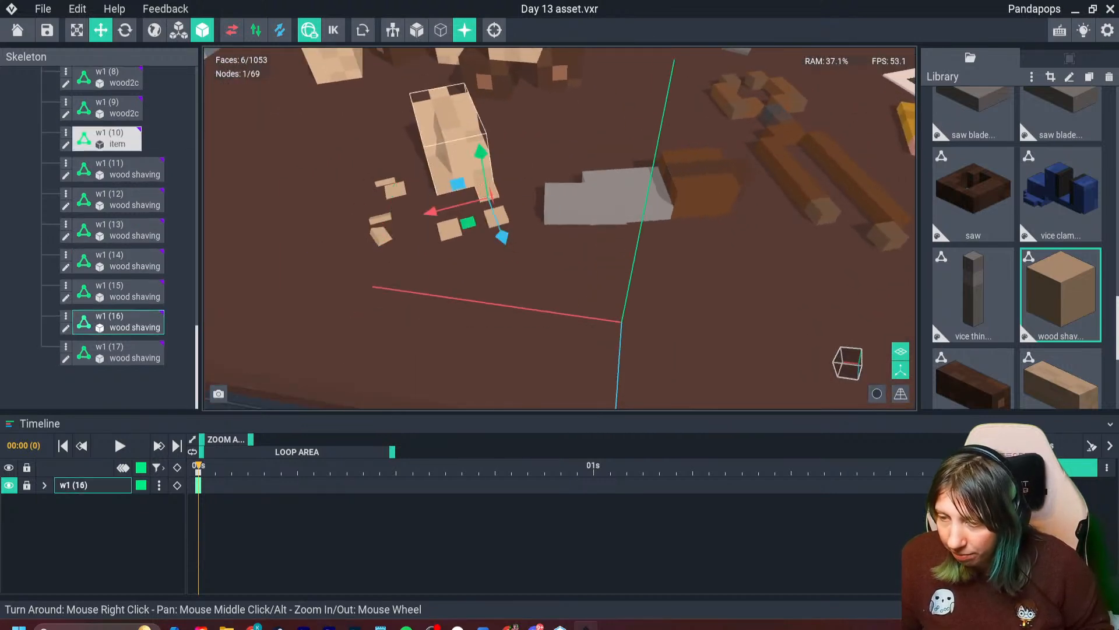
{"action": "left_click_drag", "start_coordinate": [438, 211], "coordinate": [524, 218]}
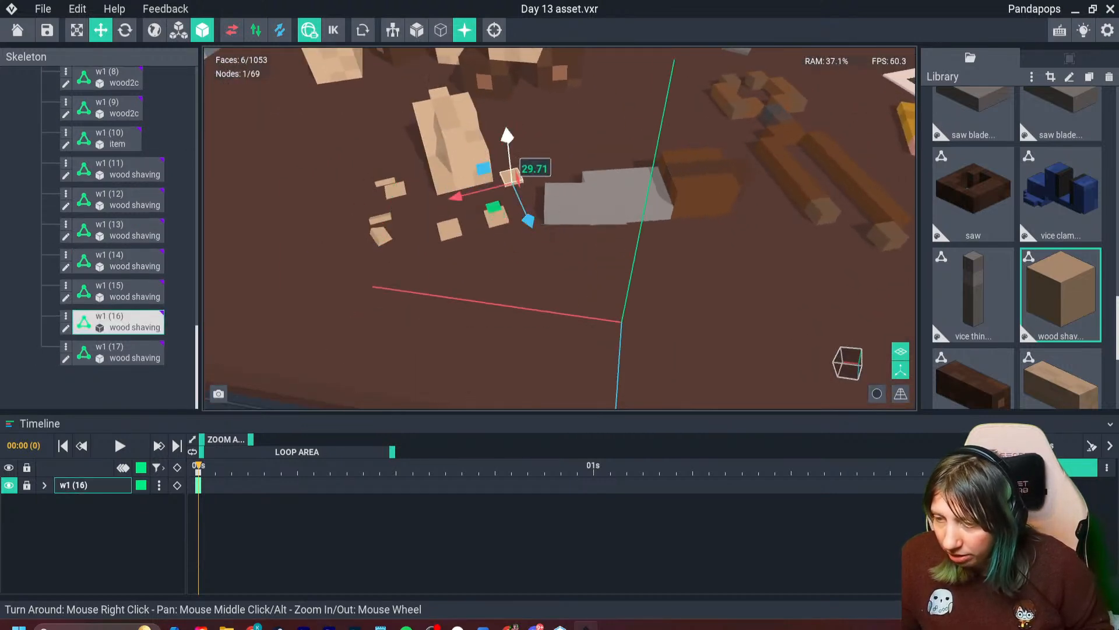
{"action": "left_click_drag", "start_coordinate": [508, 145], "coordinate": [507, 138]}
- Rotate the flat w1 (14) shaving so it lies tilted, and reposition it partly sunk into the bench near the carved item
{"action": "left_click", "coordinate": [449, 229]}
{"action": "left_click", "coordinate": [124, 30]}
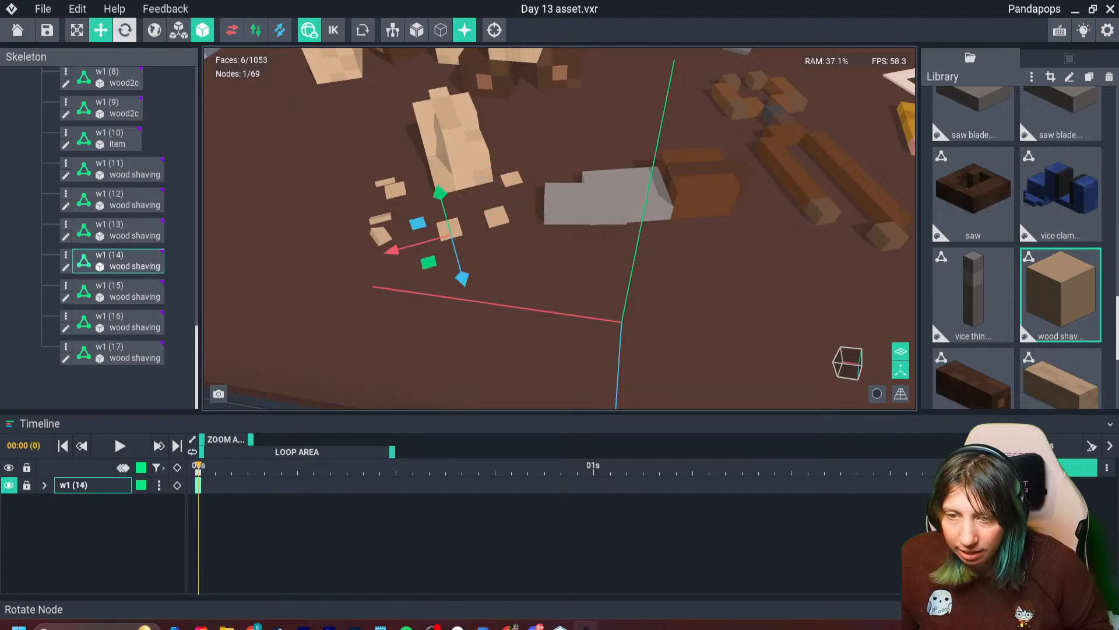
{"action": "left_click_drag", "start_coordinate": [439, 270], "coordinate": [467, 274]}
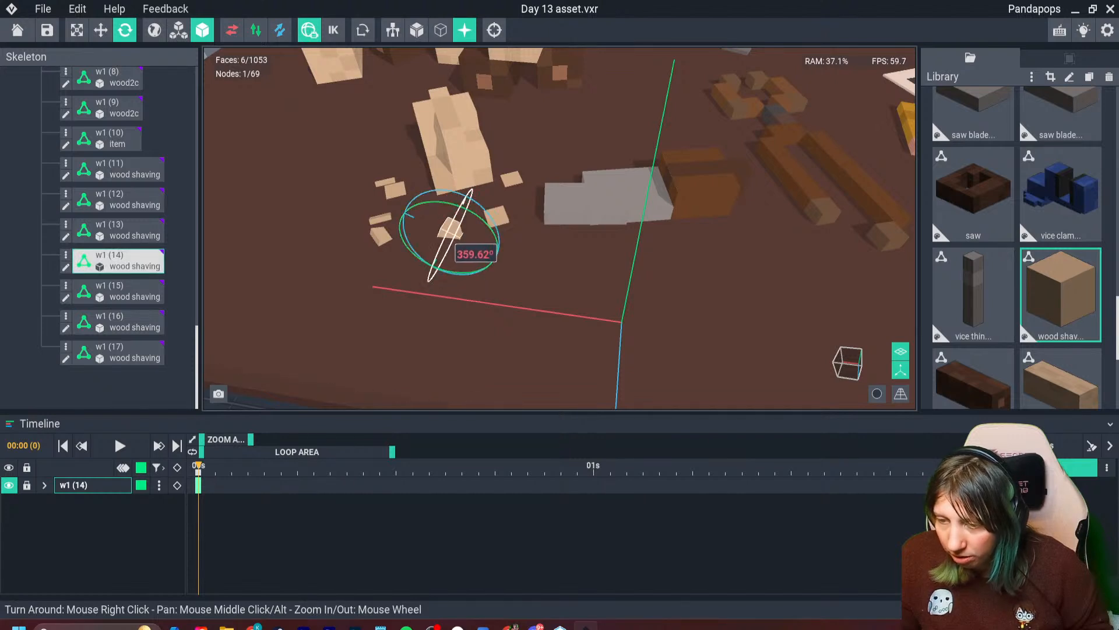
{"action": "right_click_drag", "start_coordinate": [455, 228], "coordinate": [435, 218]}
{"action": "scroll", "coordinate": [435, 217], "scroll_direction": "up", "scroll_amount": 5}
{"action": "left_click_drag", "start_coordinate": [365, 216], "coordinate": [327, 222]}
{"action": "left_click", "coordinate": [101, 31]}
{"action": "left_click_drag", "start_coordinate": [393, 211], "coordinate": [391, 215]}
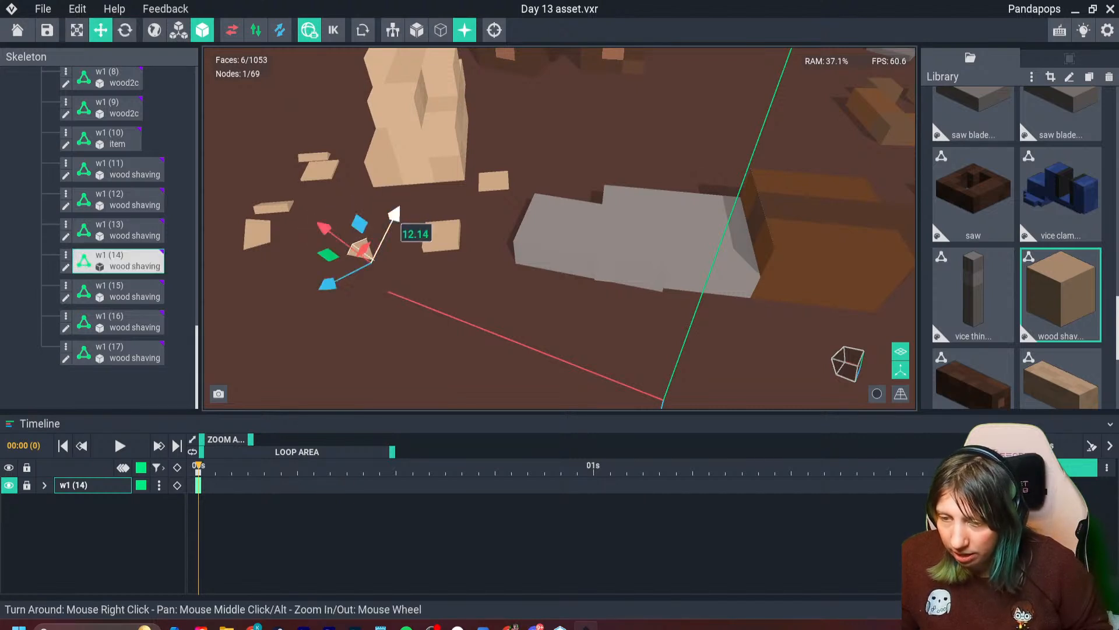
{"action": "left_click_drag", "start_coordinate": [327, 284], "coordinate": [355, 270]}
{"action": "left_click_drag", "start_coordinate": [415, 204], "coordinate": [425, 189]}
- Tilt the w1 (15) shaving around several axes and shift it so only a corner pokes out of the bench near the knife
{"action": "left_click", "coordinate": [443, 236]}
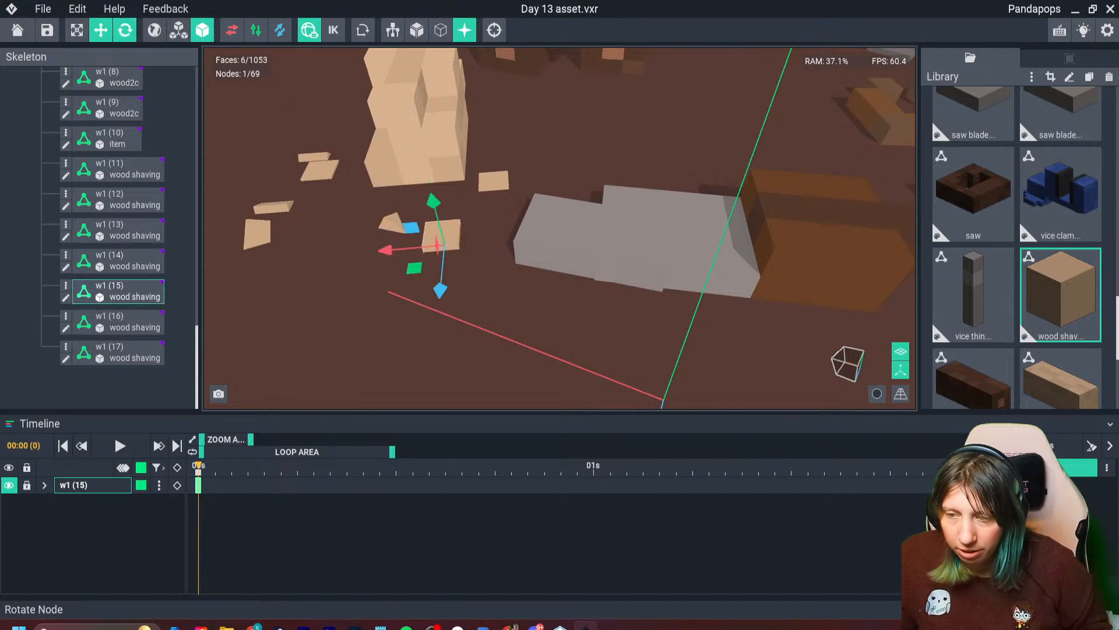
{"action": "left_click", "coordinate": [125, 30]}
{"action": "left_click_drag", "start_coordinate": [446, 279], "coordinate": [412, 275]}
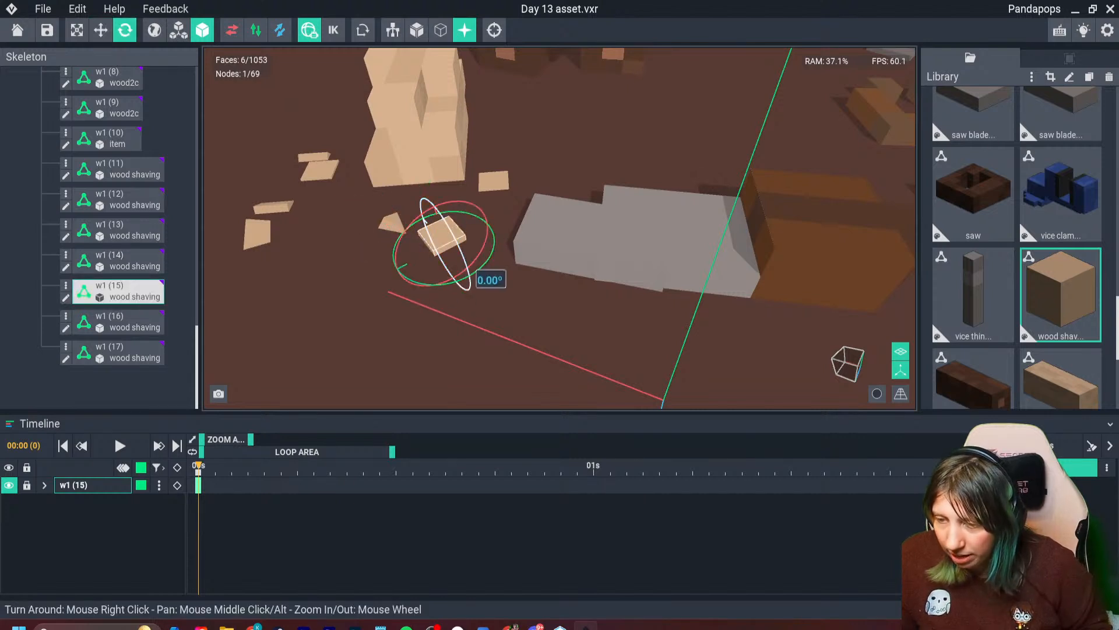
{"action": "left_click_drag", "start_coordinate": [489, 272], "coordinate": [425, 258]}
{"action": "left_click", "coordinate": [101, 30]}
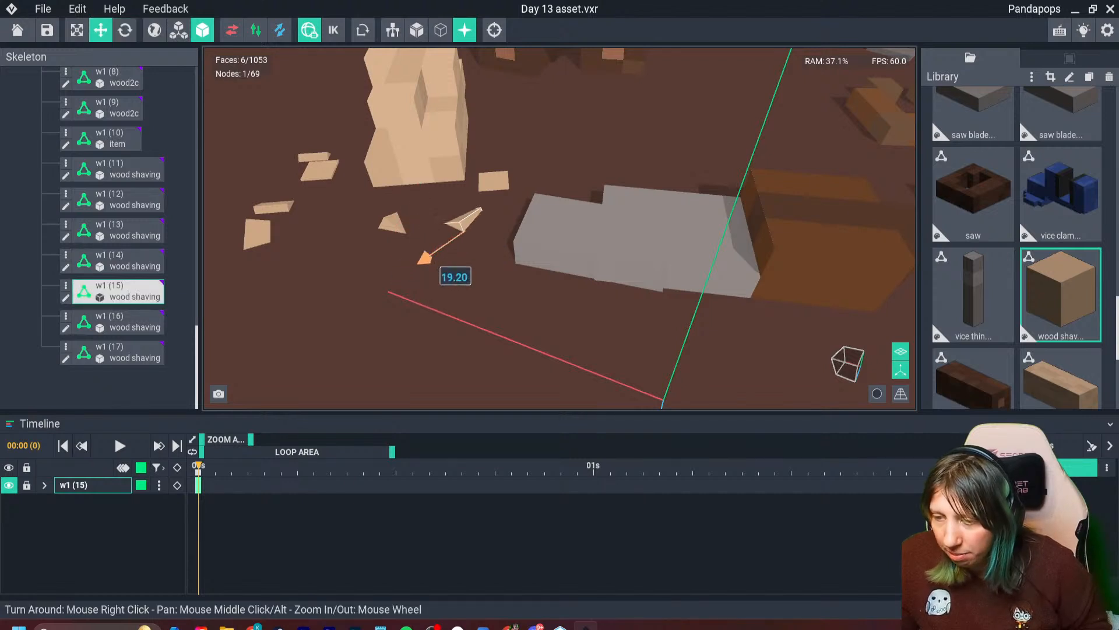
- Clear the selection and hide the origin axes in the viewport to check the scattered shavings on the workbench
{"action": "scroll", "coordinate": [435, 251], "scroll_direction": "down", "scroll_amount": 8}
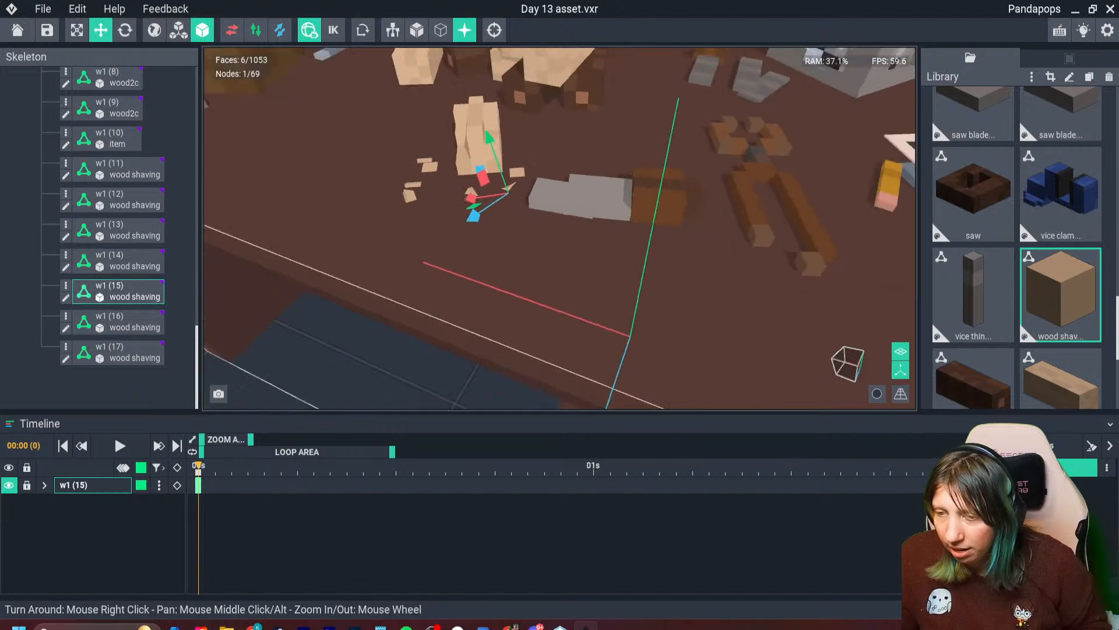
{"action": "left_click", "coordinate": [435, 303]}
{"action": "right_click_drag", "start_coordinate": [435, 303], "coordinate": [496, 298]}
{"action": "scroll", "coordinate": [496, 298], "scroll_direction": "down", "scroll_amount": 4}
{"action": "right_click_drag", "start_coordinate": [493, 187], "coordinate": [484, 197]}
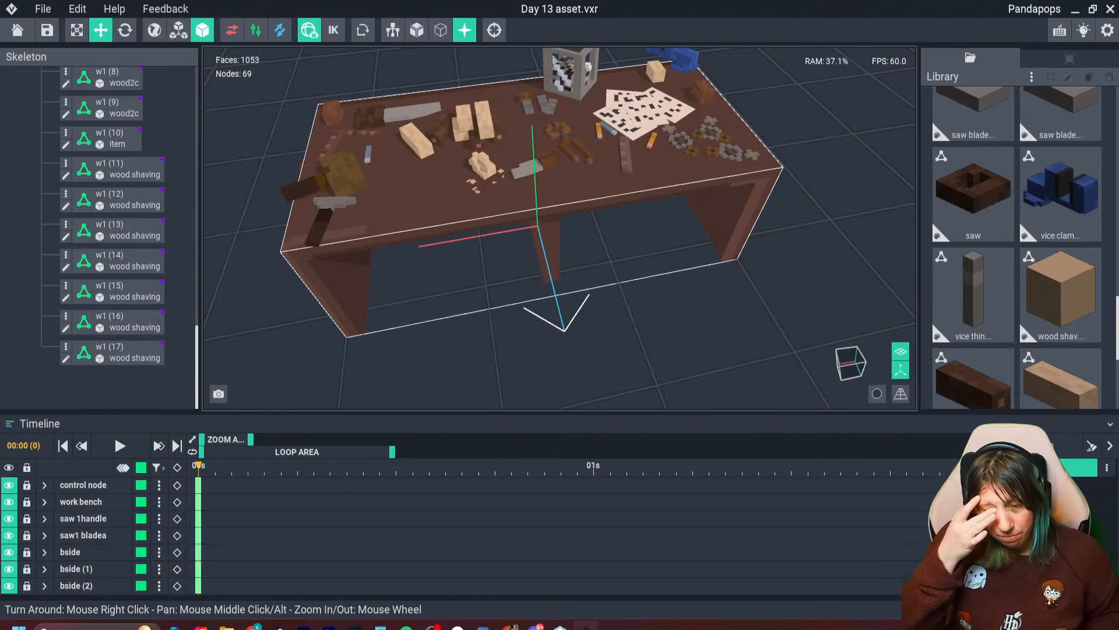
{"action": "right_click_drag", "start_coordinate": [560, 204], "coordinate": [492, 187]}
{"action": "scroll", "coordinate": [525, 211], "scroll_direction": "up", "scroll_amount": 3}
{"action": "left_click", "coordinate": [901, 370]}
{"action": "scroll", "coordinate": [492, 187], "scroll_direction": "down", "scroll_amount": 3}
{"action": "scroll", "coordinate": [492, 187], "scroll_direction": "up", "scroll_amount": 5}
{"action": "scroll", "coordinate": [492, 187], "scroll_direction": "up", "scroll_amount": 2}
{"action": "left_click", "coordinate": [455, 141]}
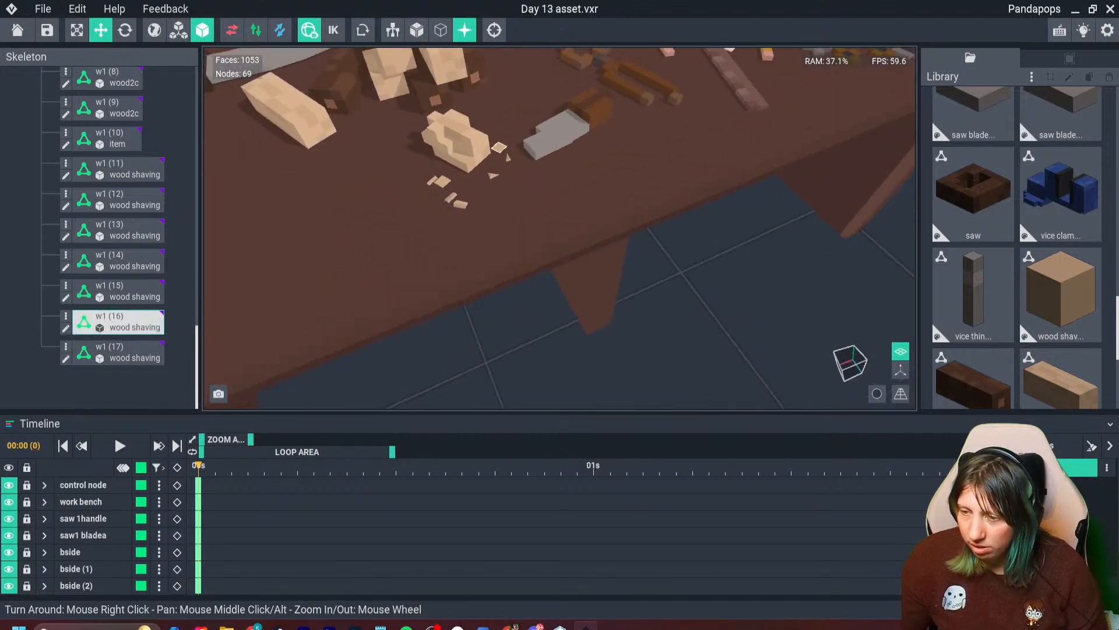
{"action": "key", "text": "Escape"}
- Duplicate the w1 (14) shaving and place the copy partly sunk into the bench beside the leftmost tilted shavings
{"action": "right_click_drag", "start_coordinate": [495, 187], "coordinate": [437, 251]}
{"action": "scroll", "coordinate": [438, 248], "scroll_direction": "up", "scroll_amount": 3}
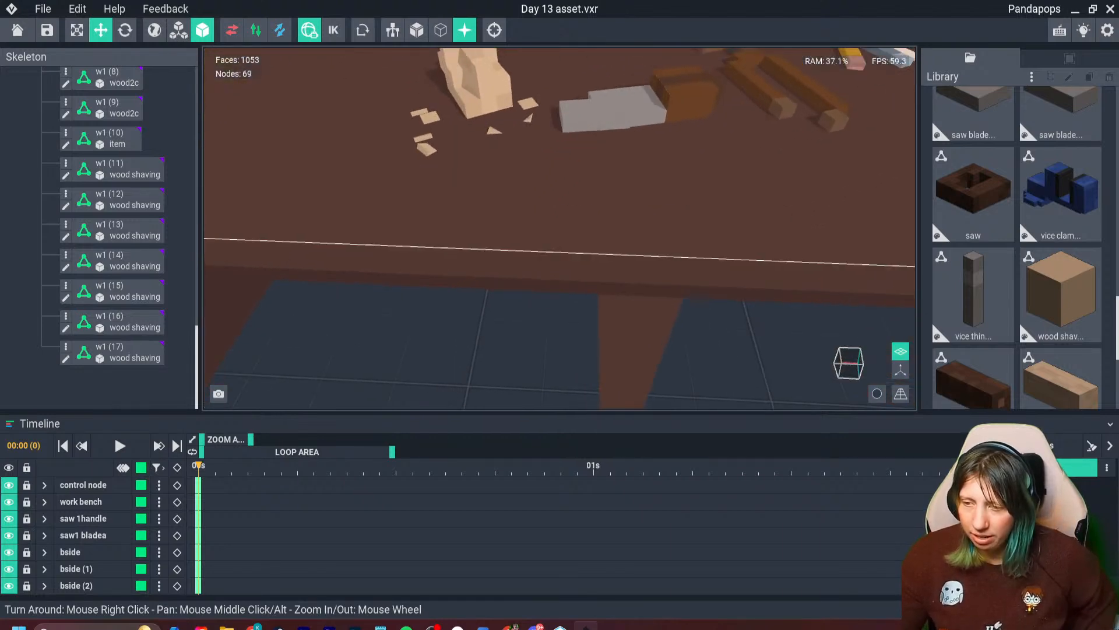
{"action": "middle_click_drag", "start_coordinate": [439, 248], "coordinate": [435, 327]}
{"action": "scroll", "coordinate": [432, 328], "scroll_direction": "up", "scroll_amount": 4}
{"action": "left_click", "coordinate": [526, 111]}
{"action": "left_click", "coordinate": [528, 104]}
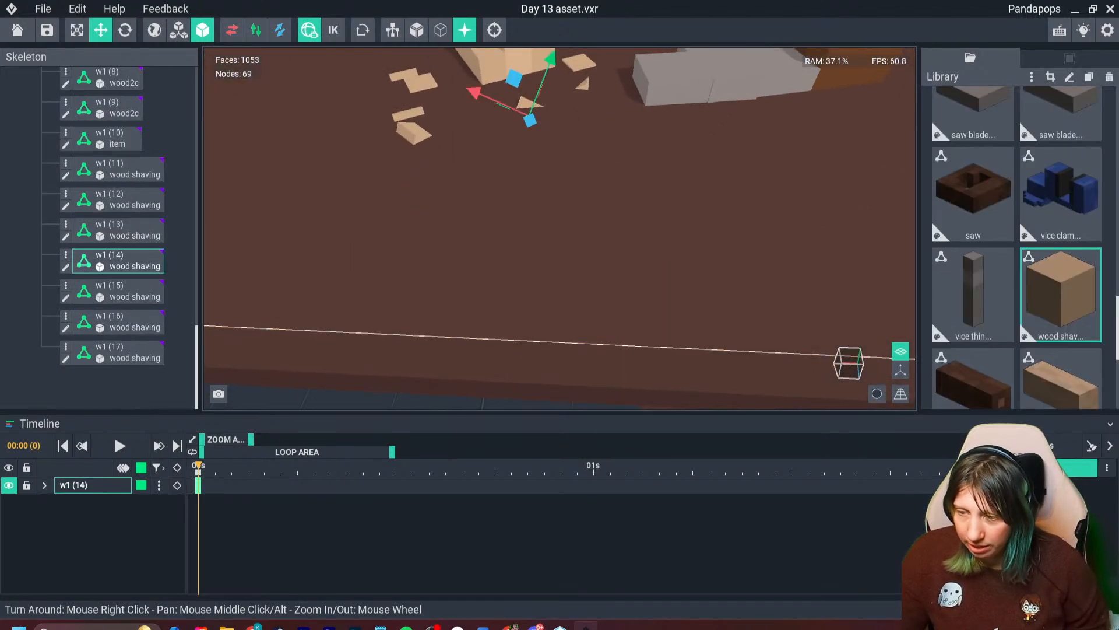
{"action": "key", "text": "ctrl+d"}
{"action": "left_click_drag", "start_coordinate": [531, 119], "coordinate": [427, 92]}
{"action": "left_click_drag", "start_coordinate": [481, 55], "coordinate": [448, 153]}
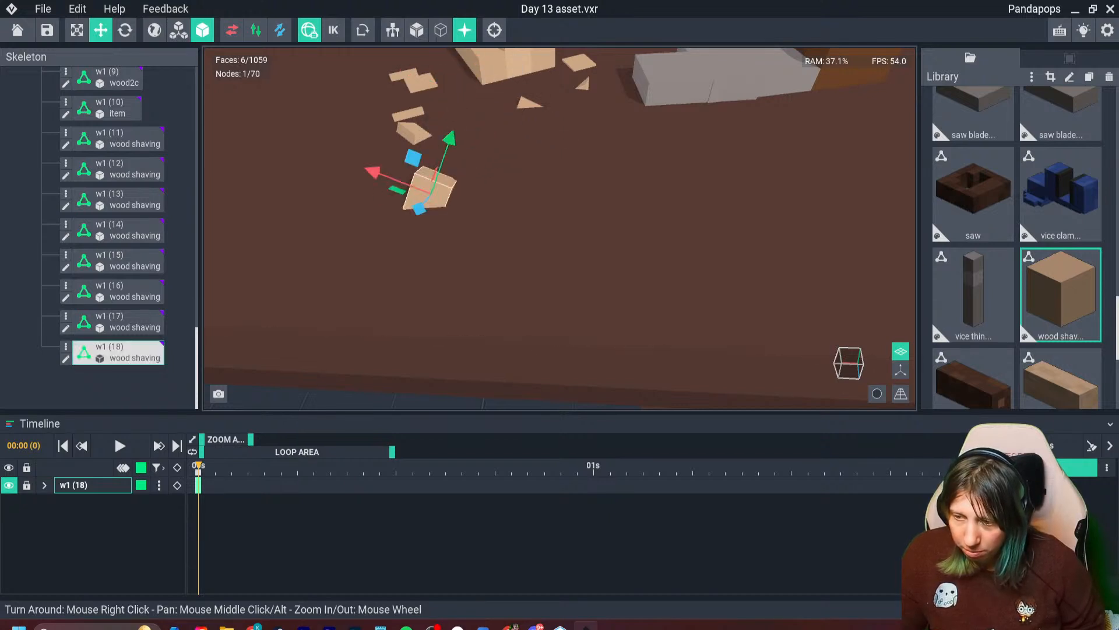
{"action": "left_click_drag", "start_coordinate": [420, 208], "coordinate": [429, 197]}
{"action": "left_click_drag", "start_coordinate": [458, 125], "coordinate": [397, 130]}
{"action": "left_click", "coordinate": [124, 31]}
{"action": "scroll", "coordinate": [560, 229], "scroll_direction": "down", "scroll_amount": 5}
{"action": "left_click", "coordinate": [466, 256]}
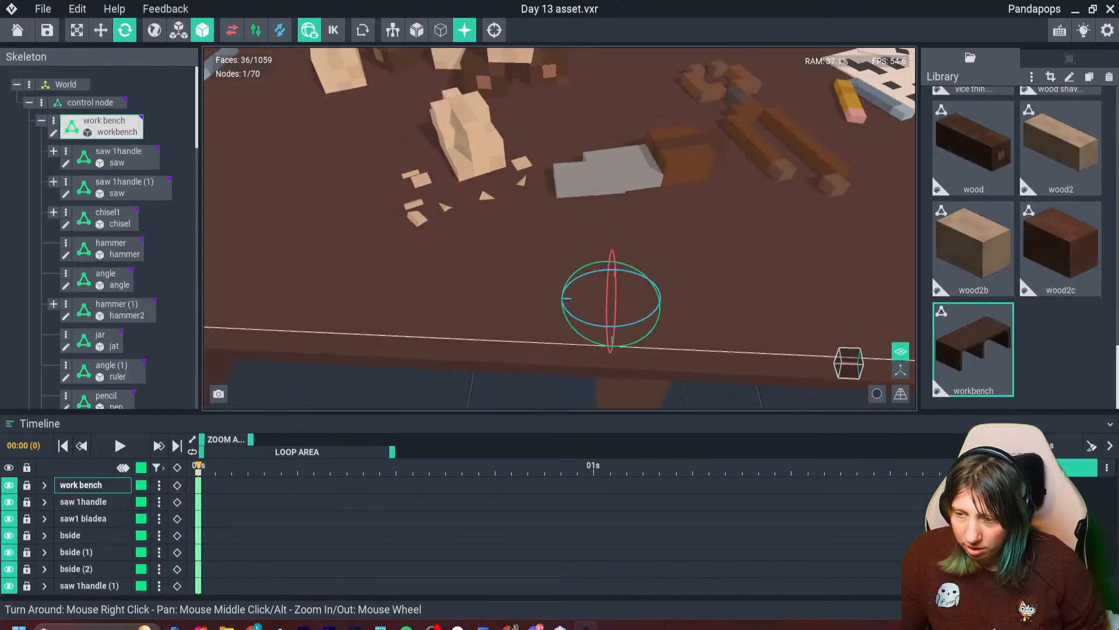
- Rotate the flat w1 (11) shaving around two axes so it lies tilted in the bench surface
{"action": "scroll", "coordinate": [435, 175], "scroll_direction": "down", "scroll_amount": 2}
{"action": "scroll", "coordinate": [434, 175], "scroll_direction": "up", "scroll_amount": 4}
{"action": "left_click", "coordinate": [434, 169]}
{"action": "scroll", "coordinate": [434, 169], "scroll_direction": "up", "scroll_amount": 1}
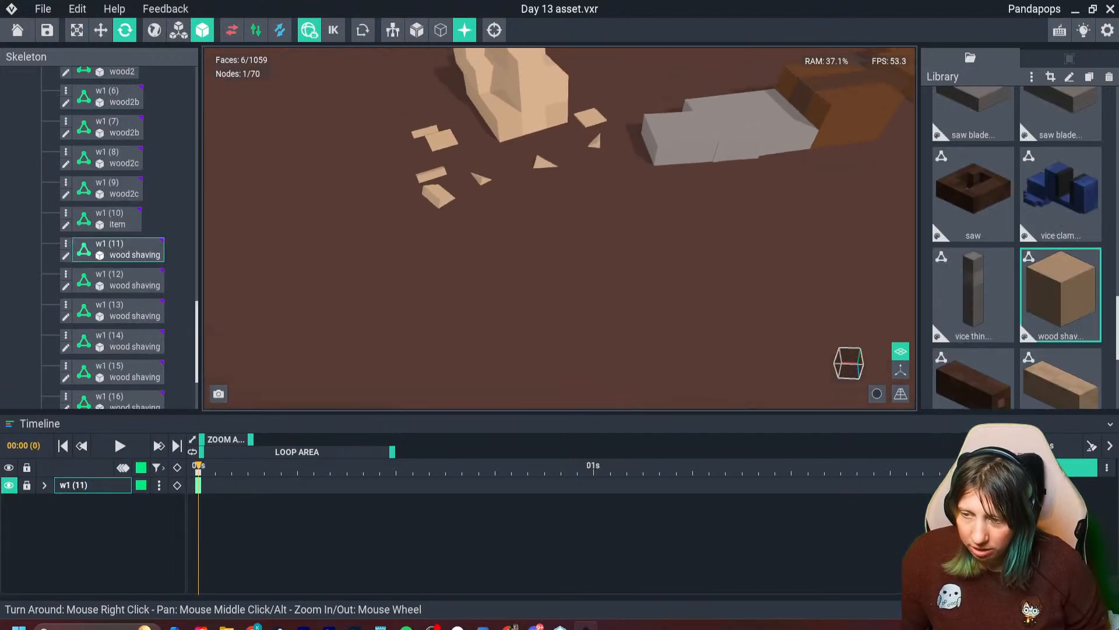
{"action": "middle_click_drag", "start_coordinate": [442, 143], "coordinate": [450, 187]}
{"action": "scroll", "coordinate": [450, 187], "scroll_direction": "up", "scroll_amount": 3}
{"action": "middle_click_drag", "start_coordinate": [450, 146], "coordinate": [457, 266]}
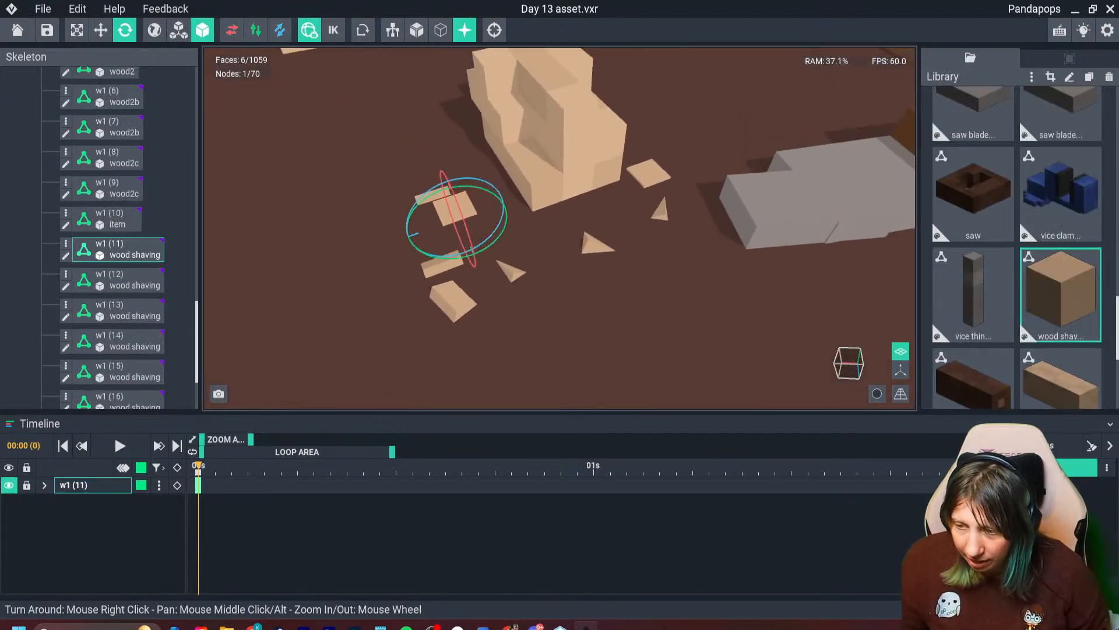
{"action": "left_click_drag", "start_coordinate": [466, 253], "coordinate": [442, 263]}
{"action": "left_click_drag", "start_coordinate": [481, 192], "coordinate": [483, 216]}
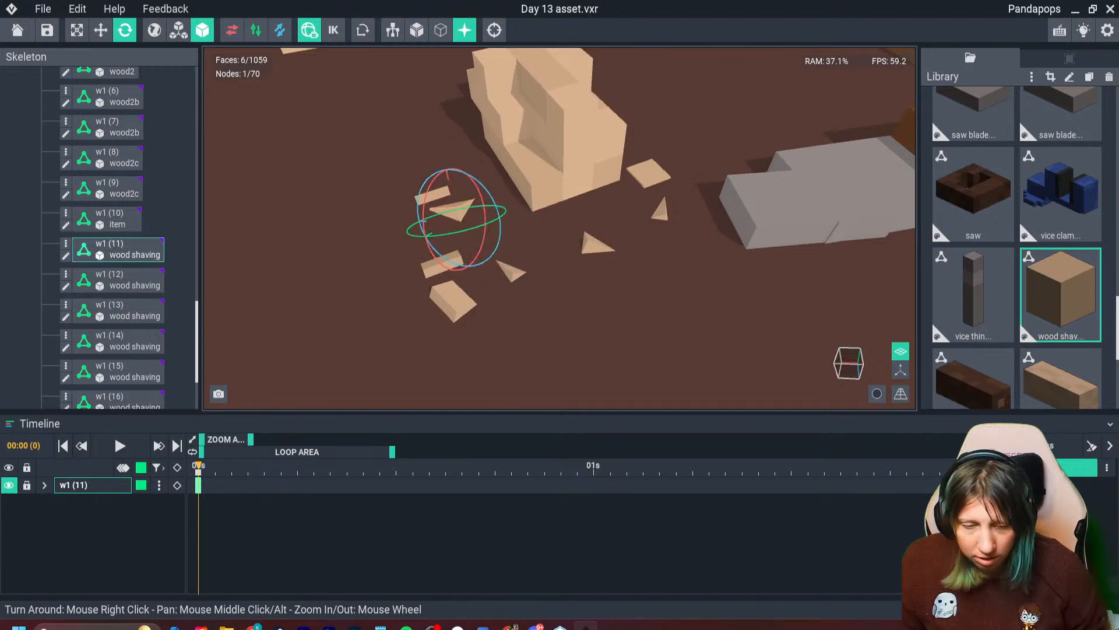
- Deselect the shaving and examine the furnished workbench from the front, the end and above
{"action": "scroll", "coordinate": [486, 219], "scroll_direction": "down", "scroll_amount": 3}
{"action": "middle_click_drag", "start_coordinate": [487, 219], "coordinate": [474, 363]}
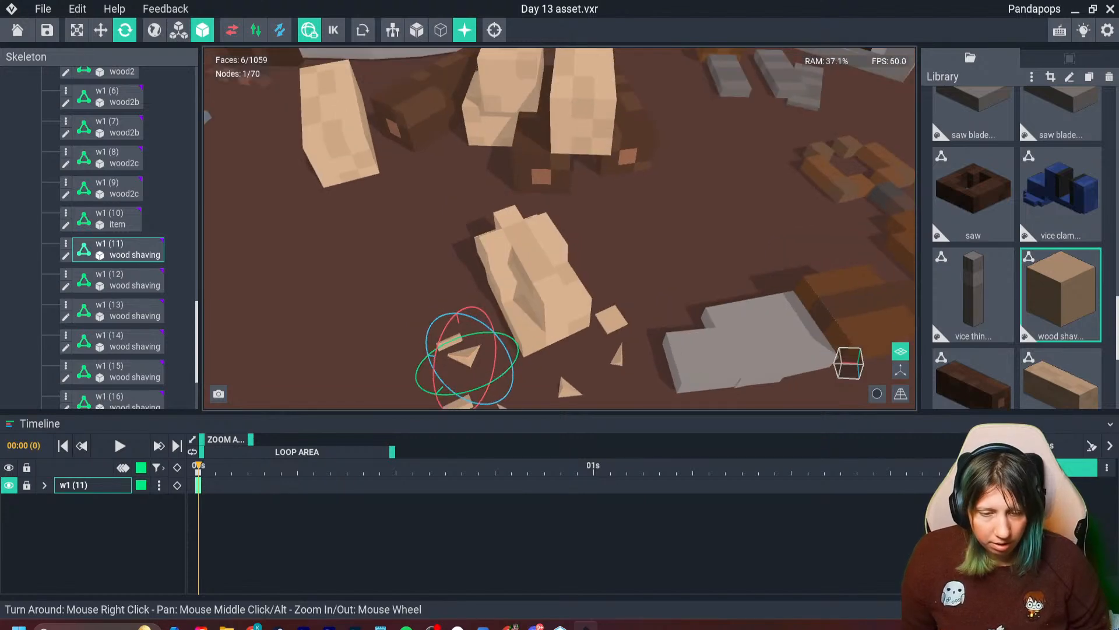
{"action": "scroll", "coordinate": [513, 309], "scroll_direction": "down", "scroll_amount": 3}
{"action": "middle_click_drag", "start_coordinate": [514, 309], "coordinate": [400, 268]}
{"action": "scroll", "coordinate": [466, 376], "scroll_direction": "down", "scroll_amount": 3}
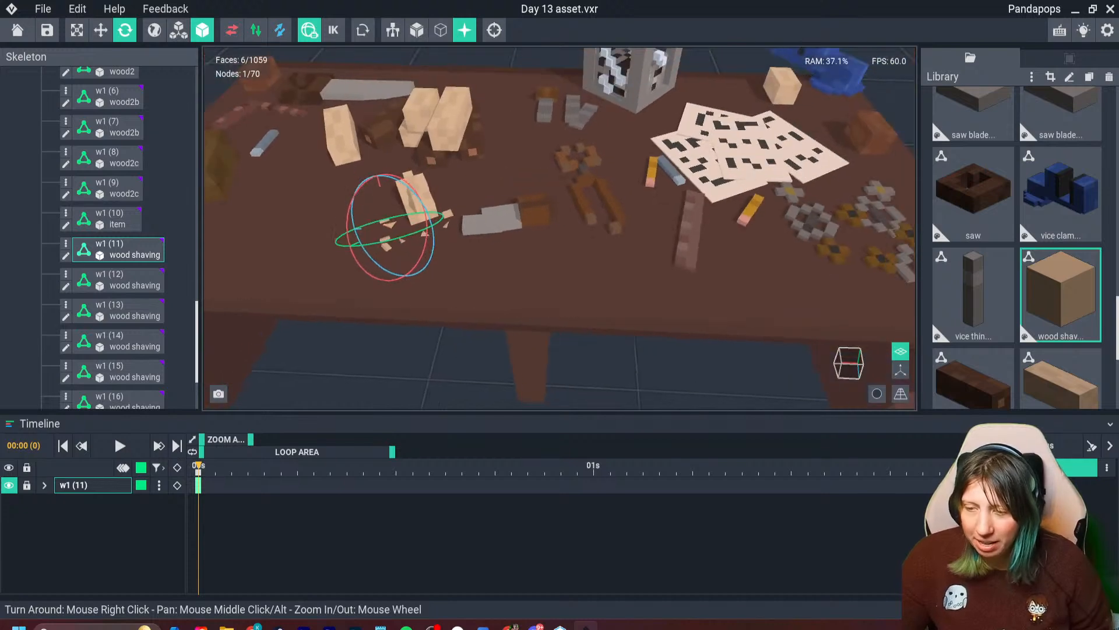
{"action": "left_click", "coordinate": [408, 362]}
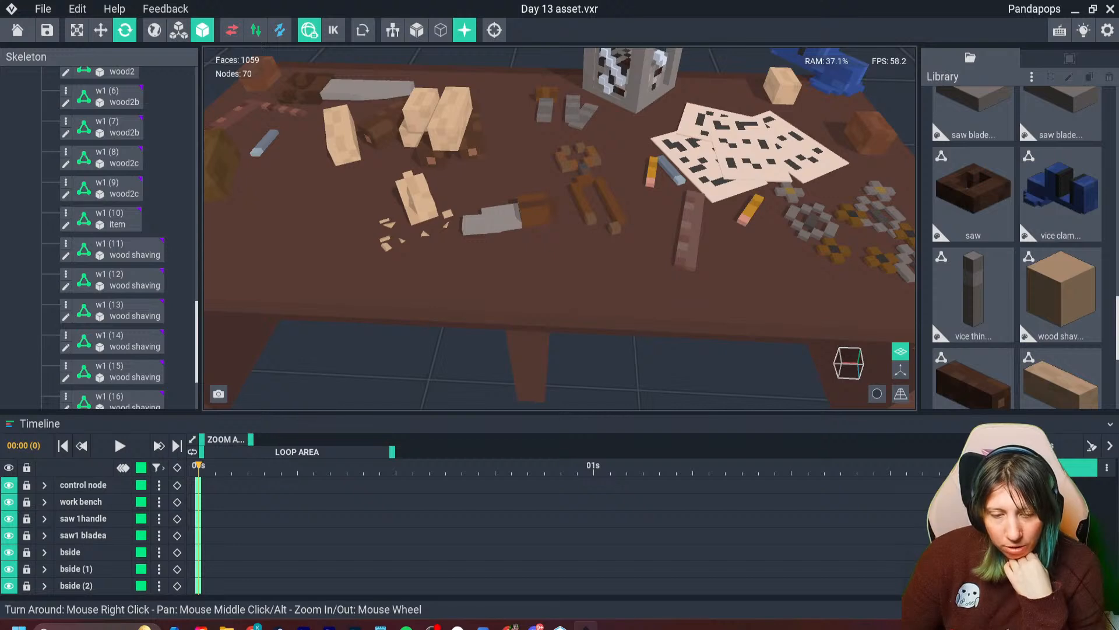
{"action": "scroll", "coordinate": [559, 233], "scroll_direction": "down", "scroll_amount": 3}
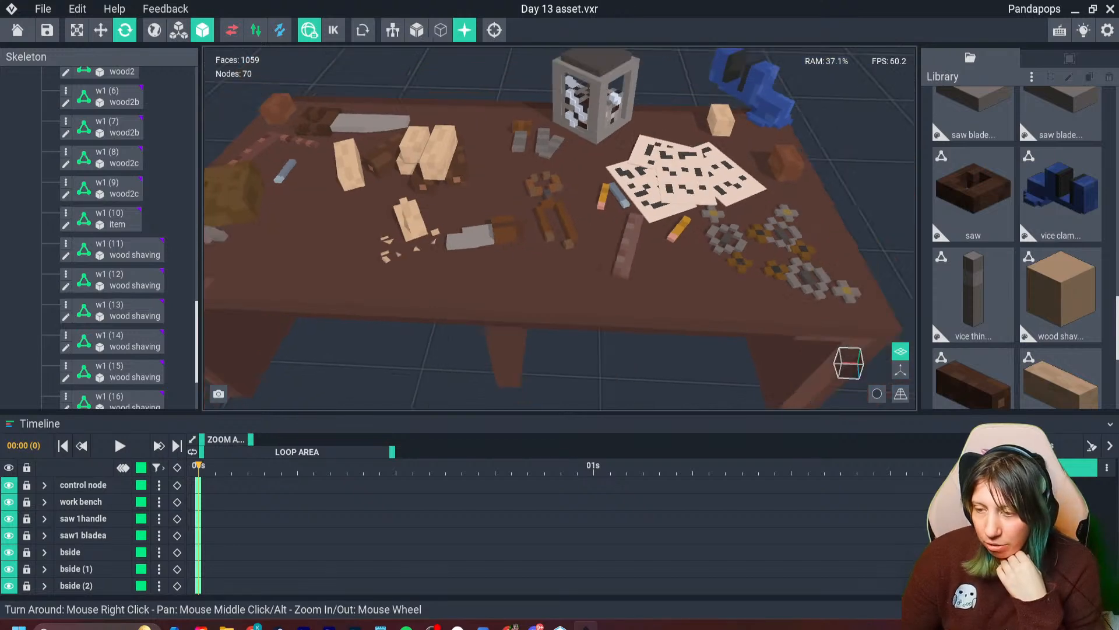
{"action": "middle_click_drag", "start_coordinate": [560, 233], "coordinate": [537, 210]}
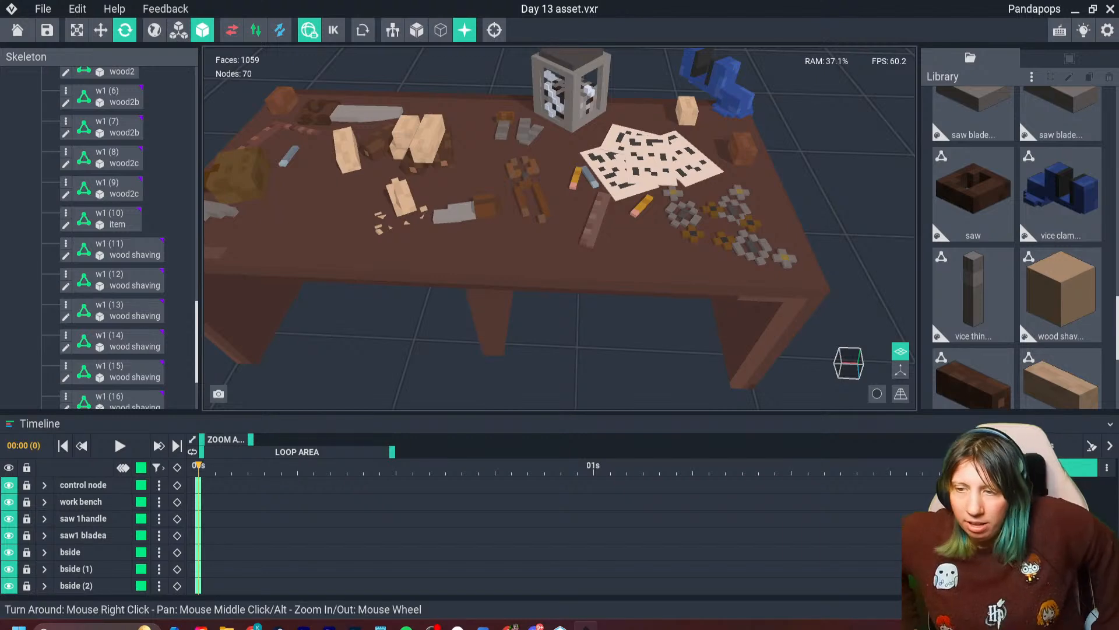
{"action": "scroll", "coordinate": [542, 245], "scroll_direction": "down", "scroll_amount": 3}
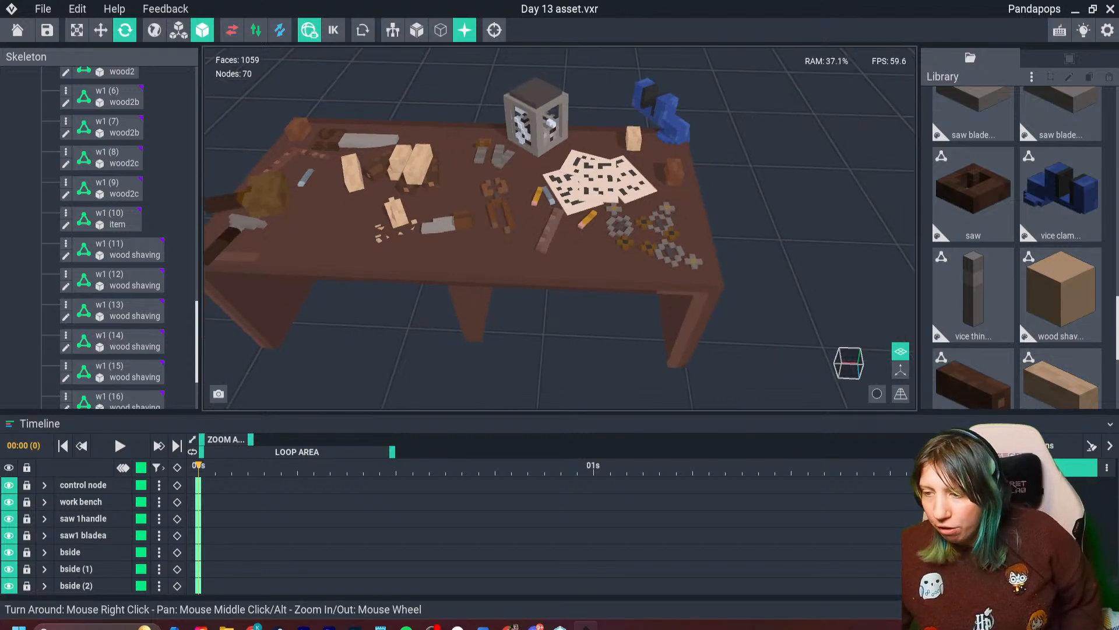
{"action": "right_click_drag", "start_coordinate": [525, 262], "coordinate": [332, 227]}
{"action": "scroll", "coordinate": [332, 228], "scroll_direction": "down", "scroll_amount": 2}
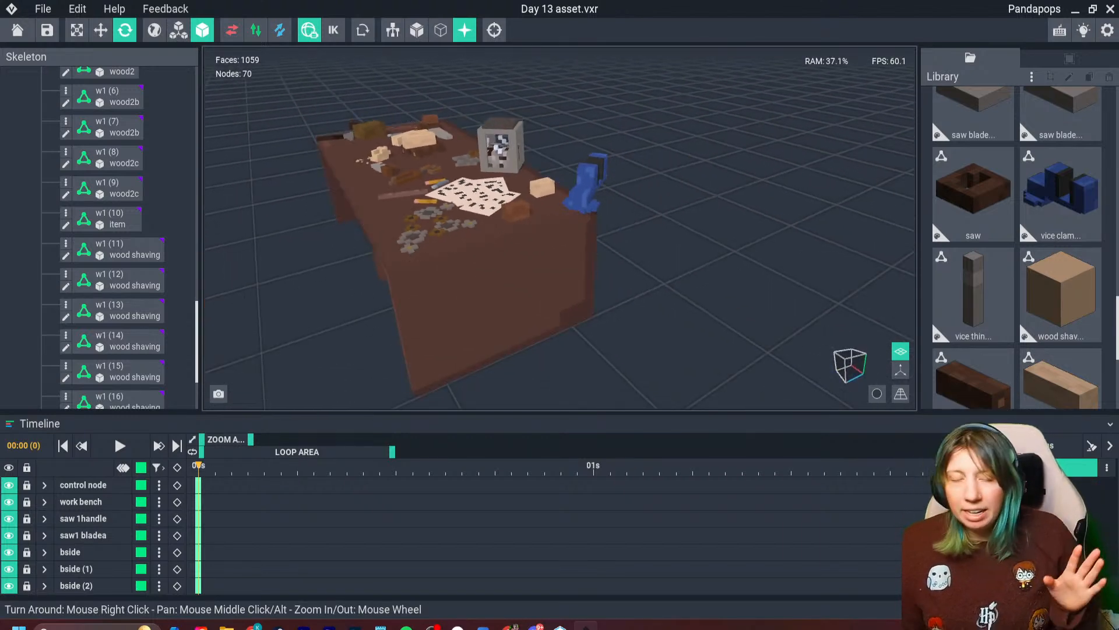
{"action": "right_click_drag", "start_coordinate": [335, 172], "coordinate": [326, 204]}
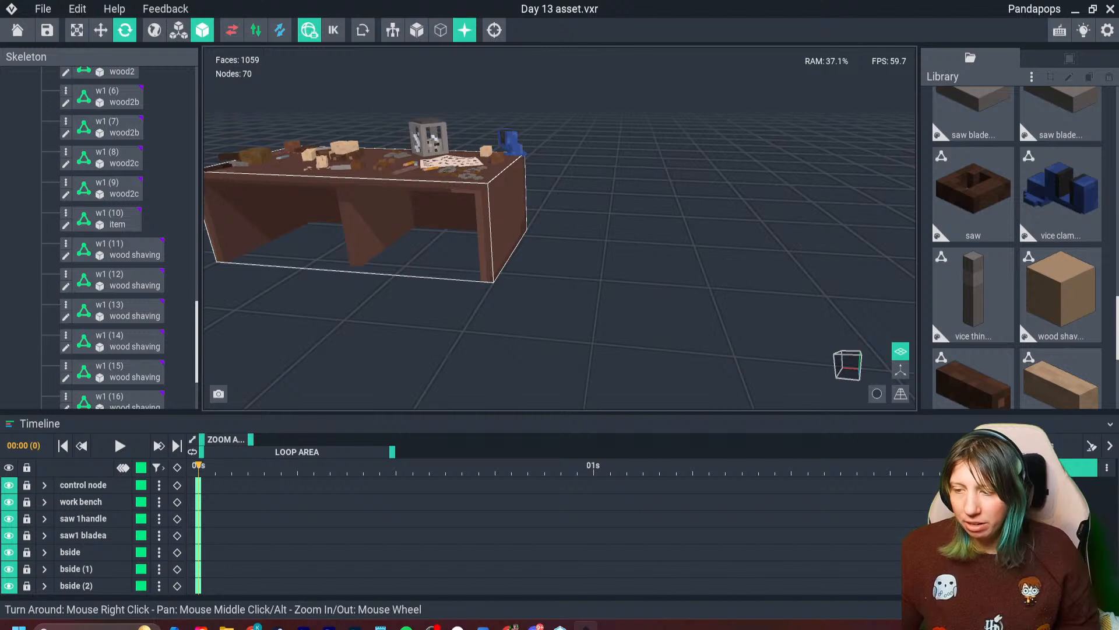
{"action": "right_click_drag", "start_coordinate": [408, 204], "coordinate": [339, 189]}
{"action": "right_click_drag", "start_coordinate": [479, 196], "coordinate": [516, 252]}
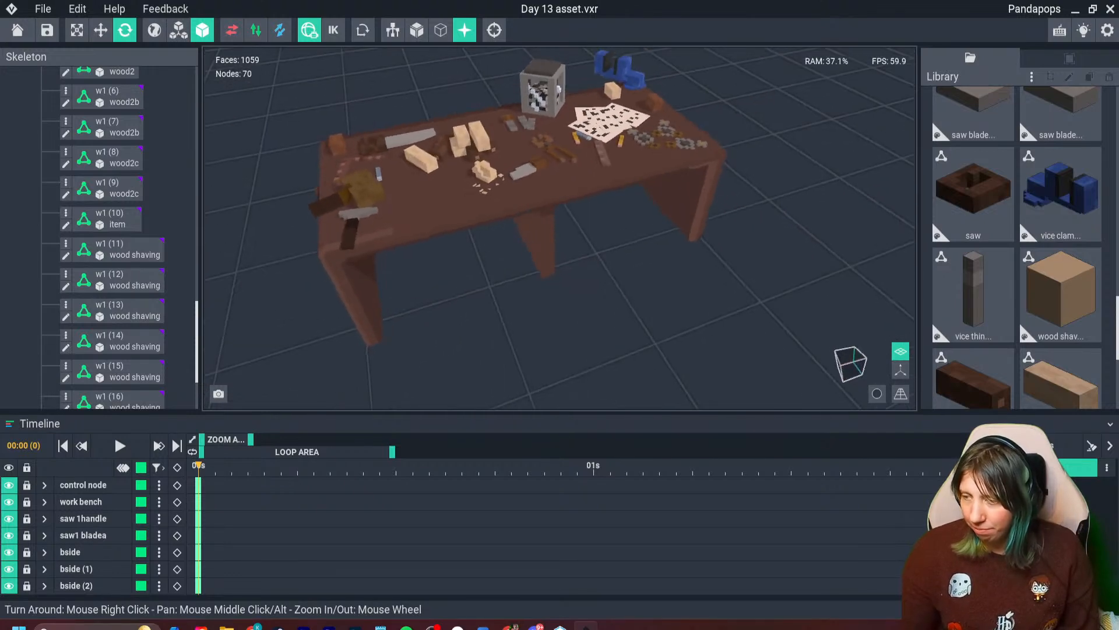
- Hide the floor grid, frame the whole workbench at an angle and capture a screen snip of the viewport
{"action": "left_click", "coordinate": [901, 351]}
{"action": "scroll", "coordinate": [657, 323], "scroll_direction": "down", "scroll_amount": 5}
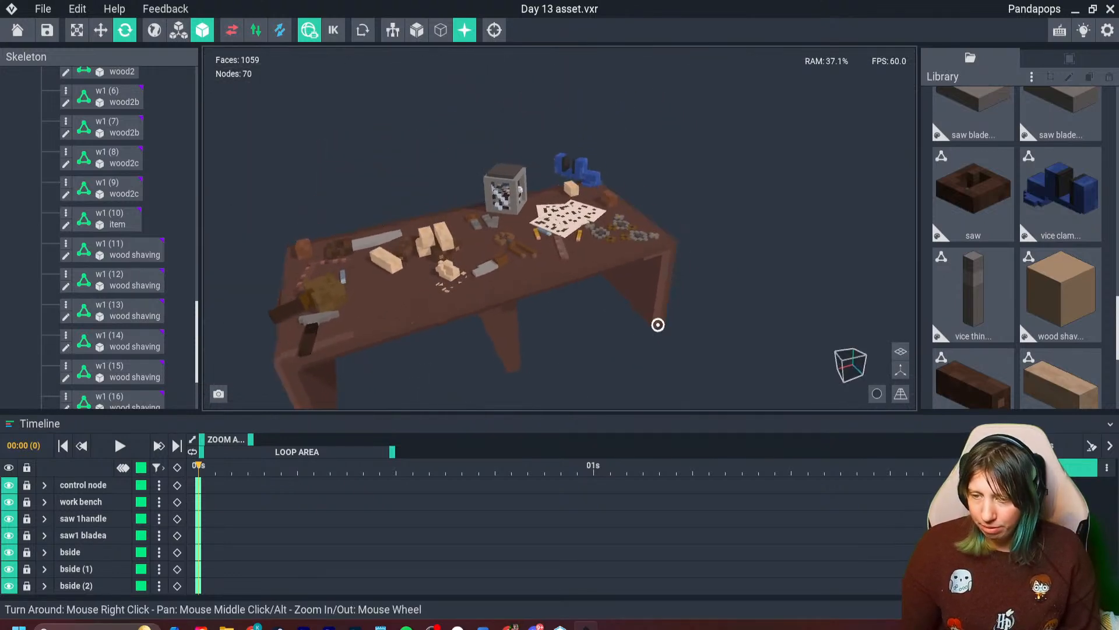
{"action": "right_click_drag", "start_coordinate": [657, 322], "coordinate": [641, 264]}
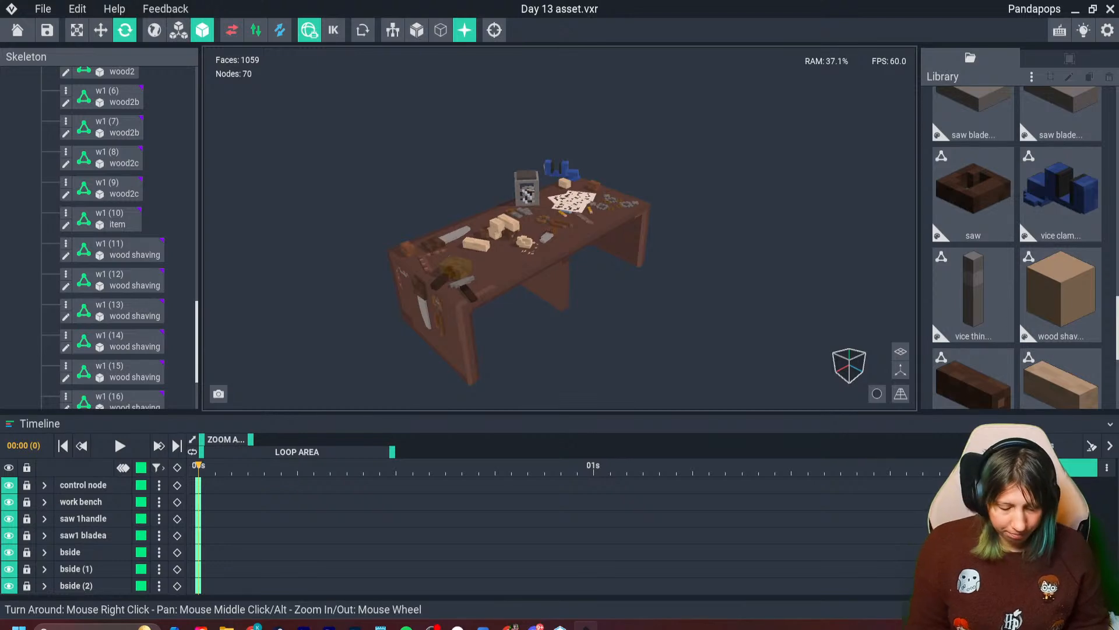
{"action": "key", "text": "super+shift+s"}
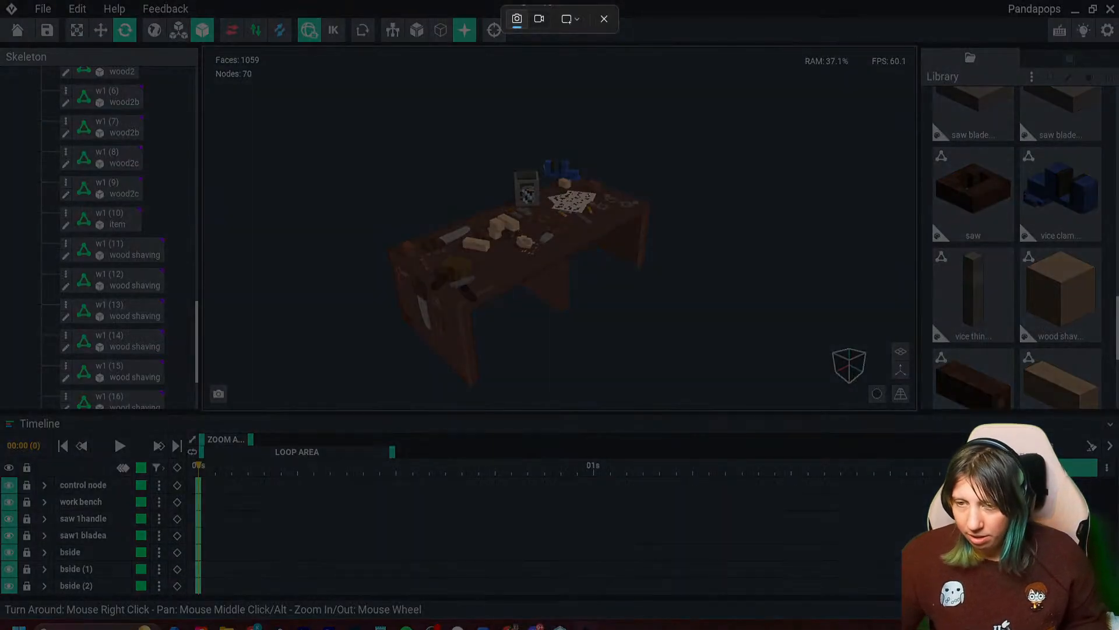
{"action": "left_click_drag", "start_coordinate": [205, 28], "coordinate": [778, 400]}
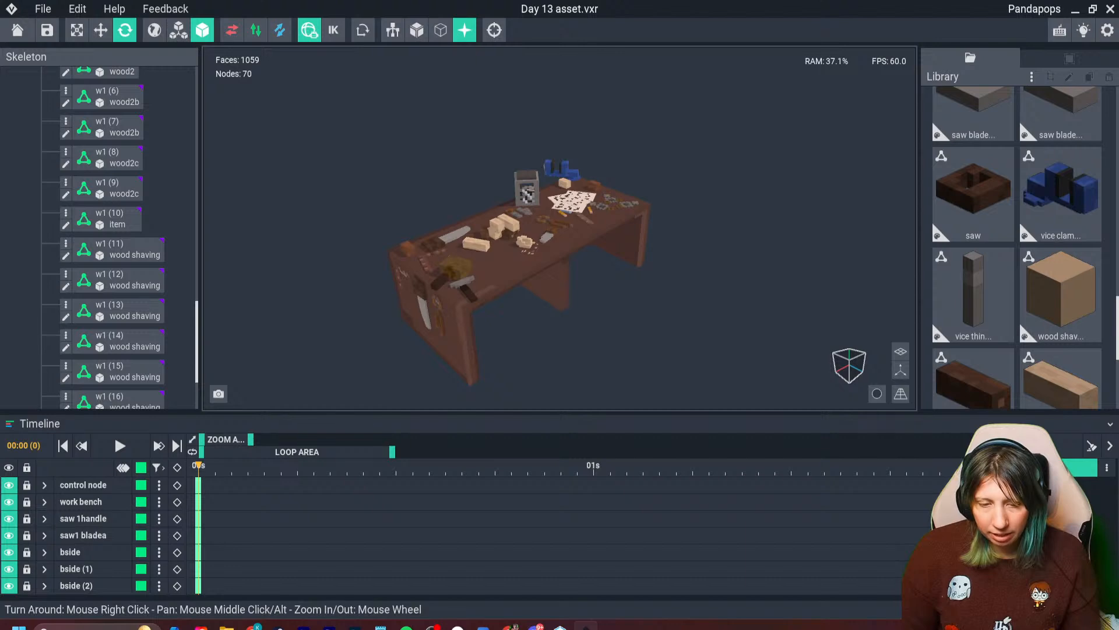
{"action": "right_click_drag", "start_coordinate": [505, 214], "coordinate": [496, 213]}
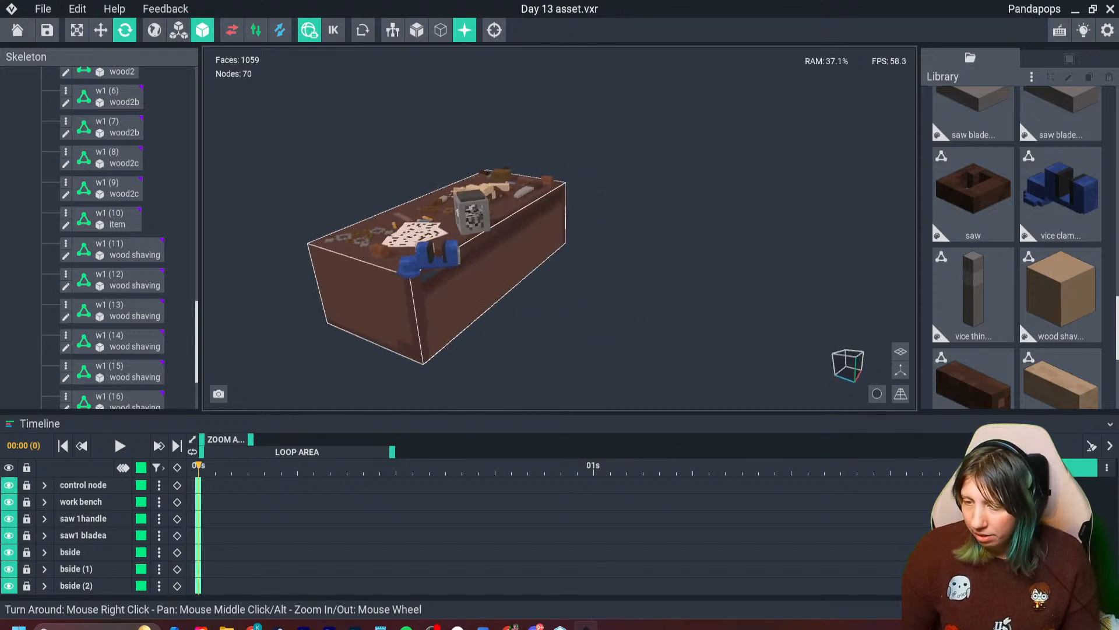
{"action": "scroll", "coordinate": [457, 315], "scroll_direction": "up", "scroll_amount": 3}
{"action": "right_click_drag", "start_coordinate": [457, 315], "coordinate": [445, 350]}
{"action": "scroll", "coordinate": [445, 353], "scroll_direction": "down", "scroll_amount": 3}
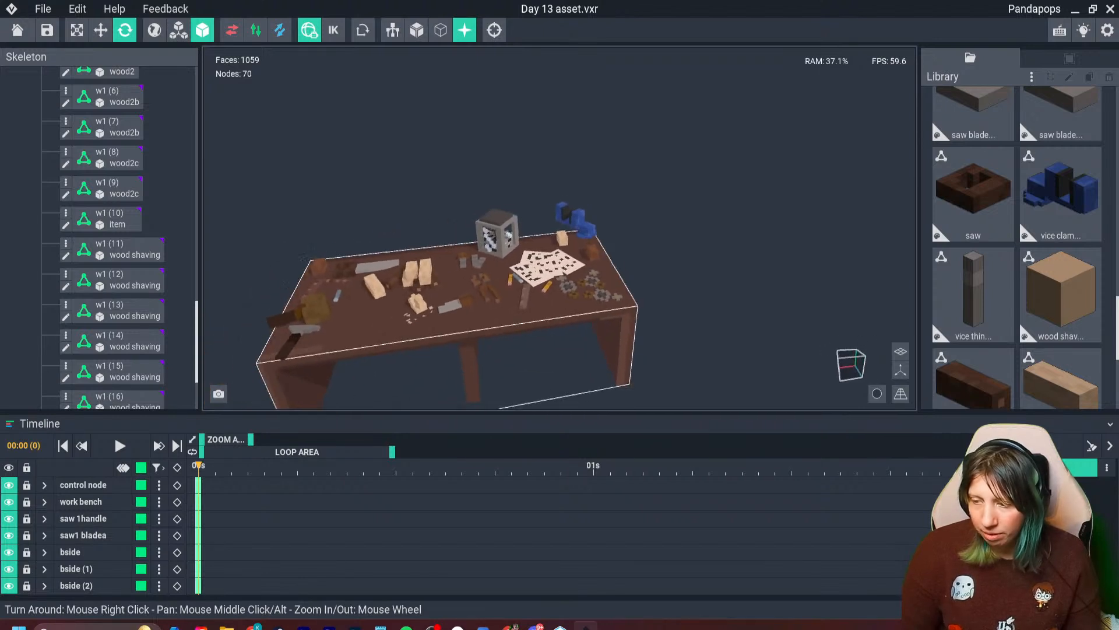
{"action": "scroll", "coordinate": [445, 350], "scroll_direction": "down", "scroll_amount": 2}
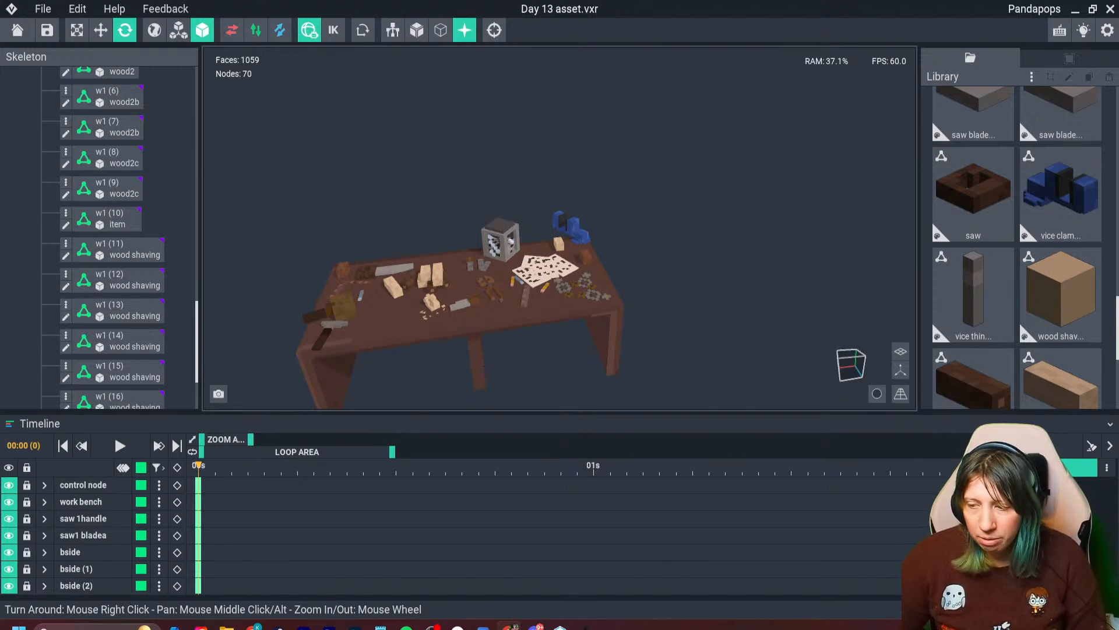
- Examine the furnished workbench from behind, from the vice clamp end and from the front
{"action": "right_click_drag", "start_coordinate": [528, 295], "coordinate": [309, 253]}
{"action": "scroll", "coordinate": [528, 294], "scroll_direction": "up", "scroll_amount": 4}
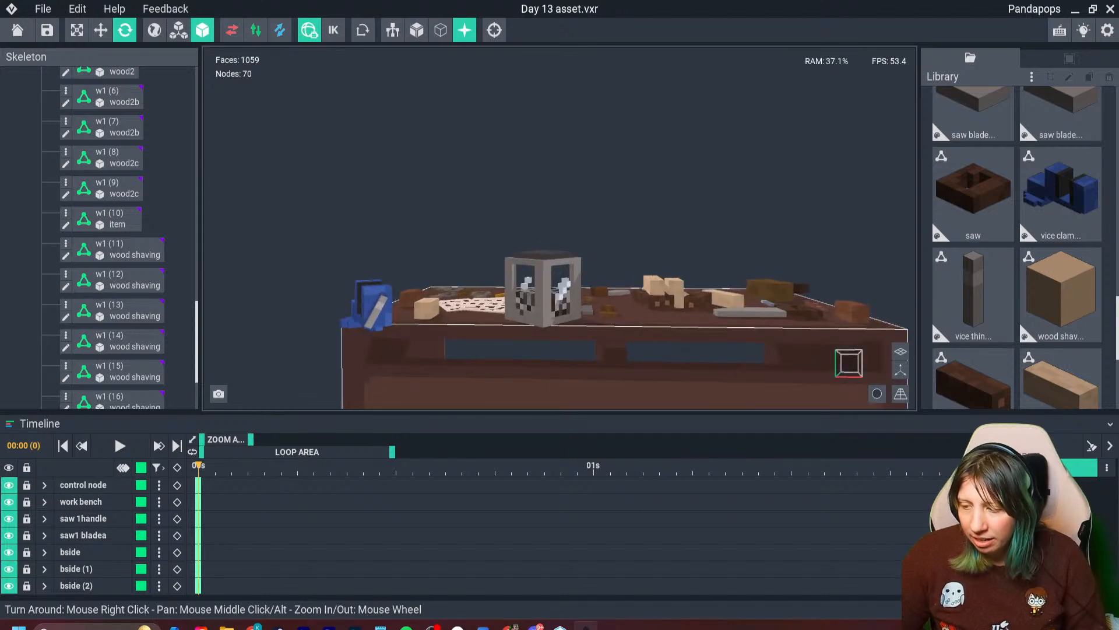
{"action": "right_click_drag", "start_coordinate": [455, 315], "coordinate": [518, 350]}
{"action": "middle_click_drag", "start_coordinate": [517, 350], "coordinate": [504, 273]}
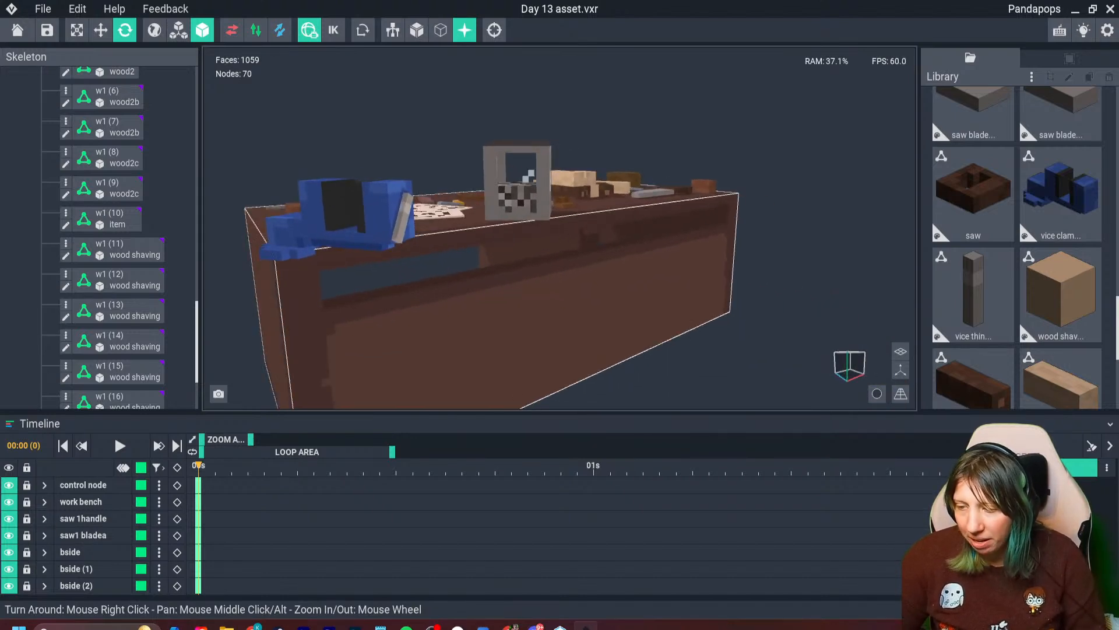
{"action": "mouse_move", "coordinate": [485, 266]}
{"action": "right_mouse_down"}
{"action": "mouse_move", "coordinate": [390, 261]}
{"action": "mouse_move", "coordinate": [488, 266]}
{"action": "right_mouse_up"}
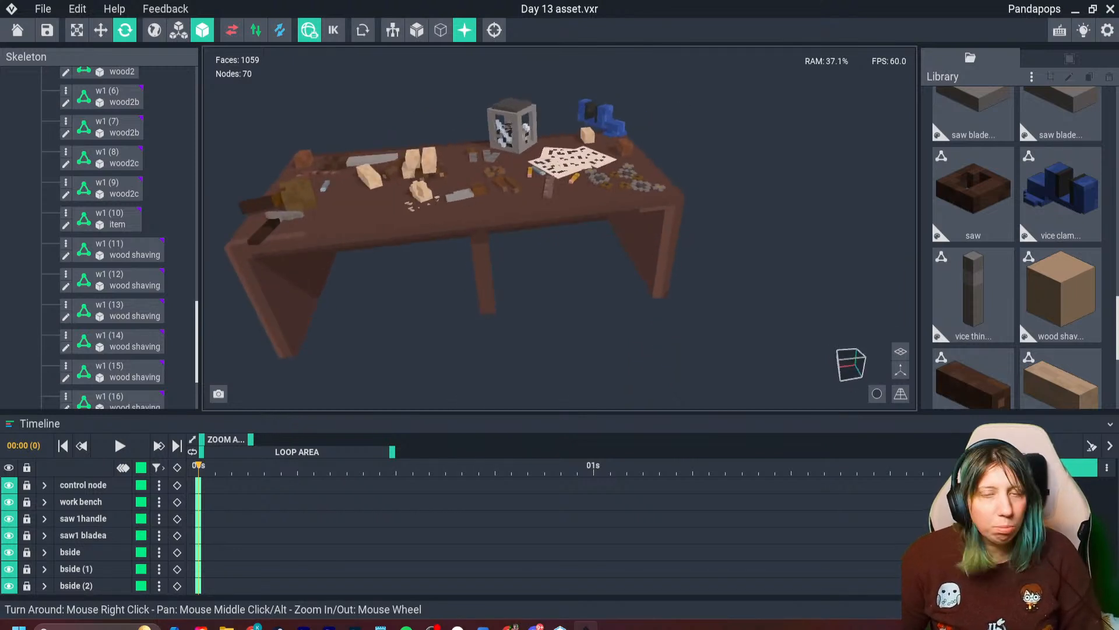
{"action": "right_click_drag", "start_coordinate": [505, 231], "coordinate": [511, 230]}
- Show the floor grid and the origin axes in the viewport again, leaving the vice clamp deselected
{"action": "left_click", "coordinate": [592, 185]}
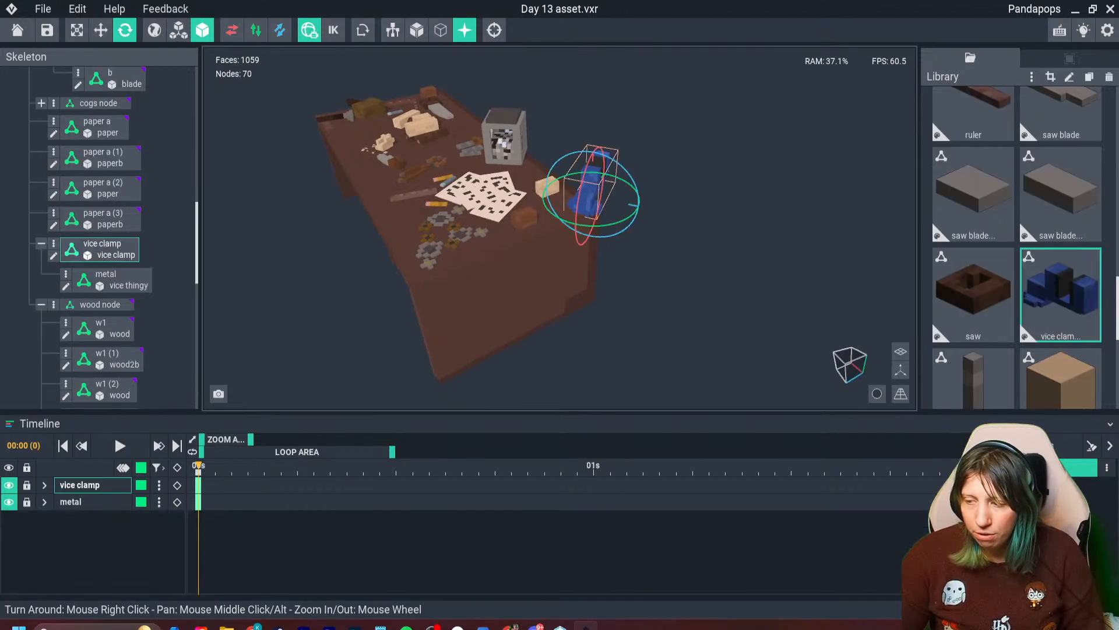
{"action": "left_click", "coordinate": [901, 352]}
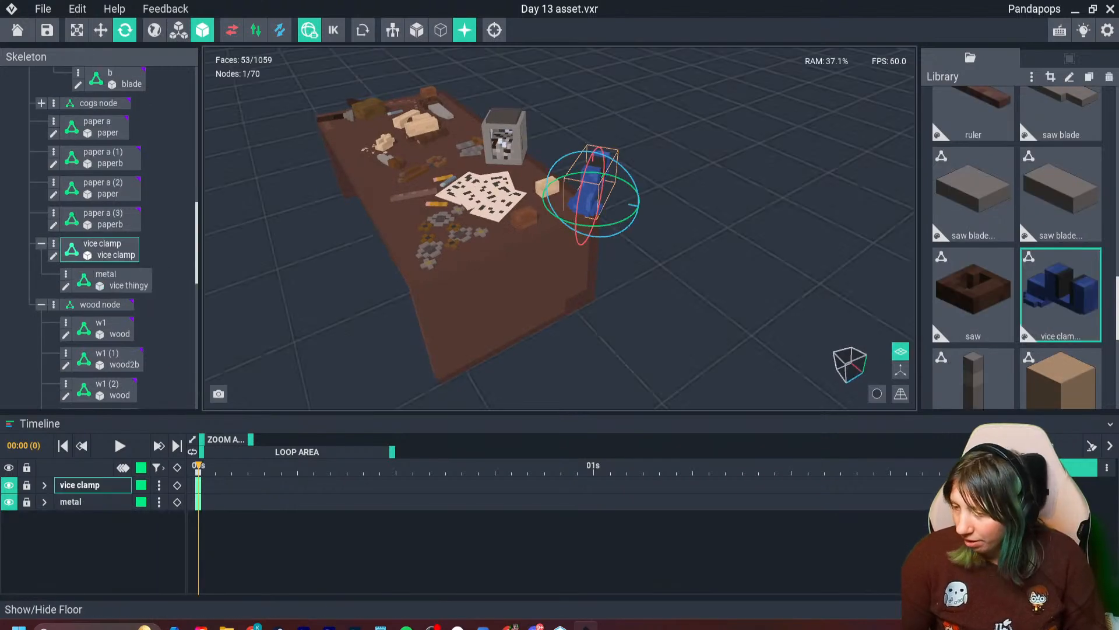
{"action": "left_click", "coordinate": [901, 370]}
{"action": "right_click_drag", "start_coordinate": [510, 230], "coordinate": [509, 230]}
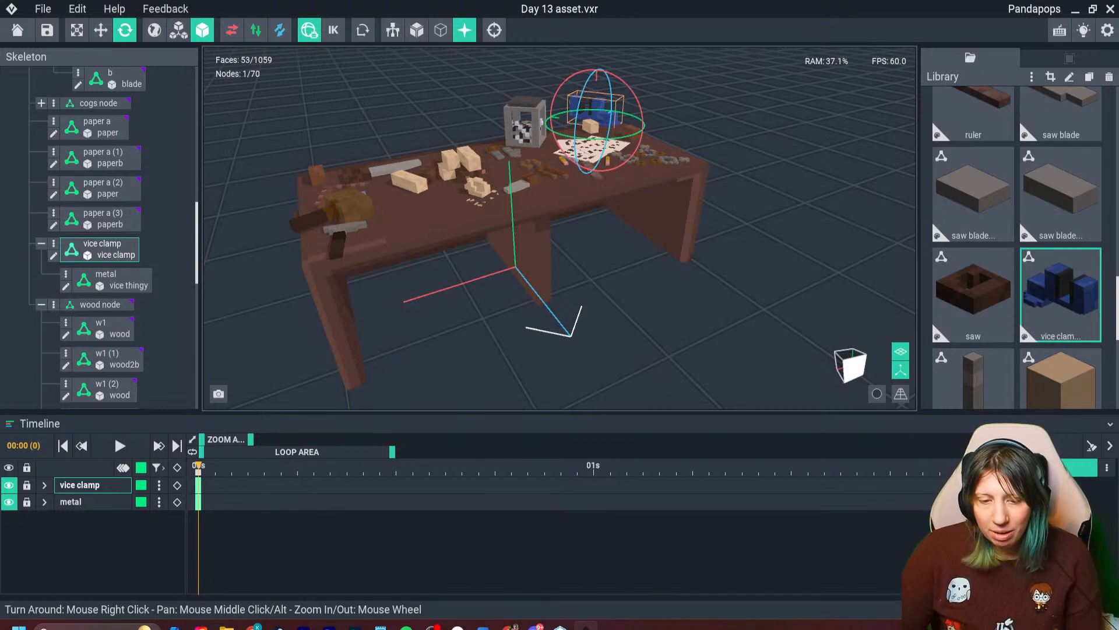
{"action": "key", "text": "Escape"}
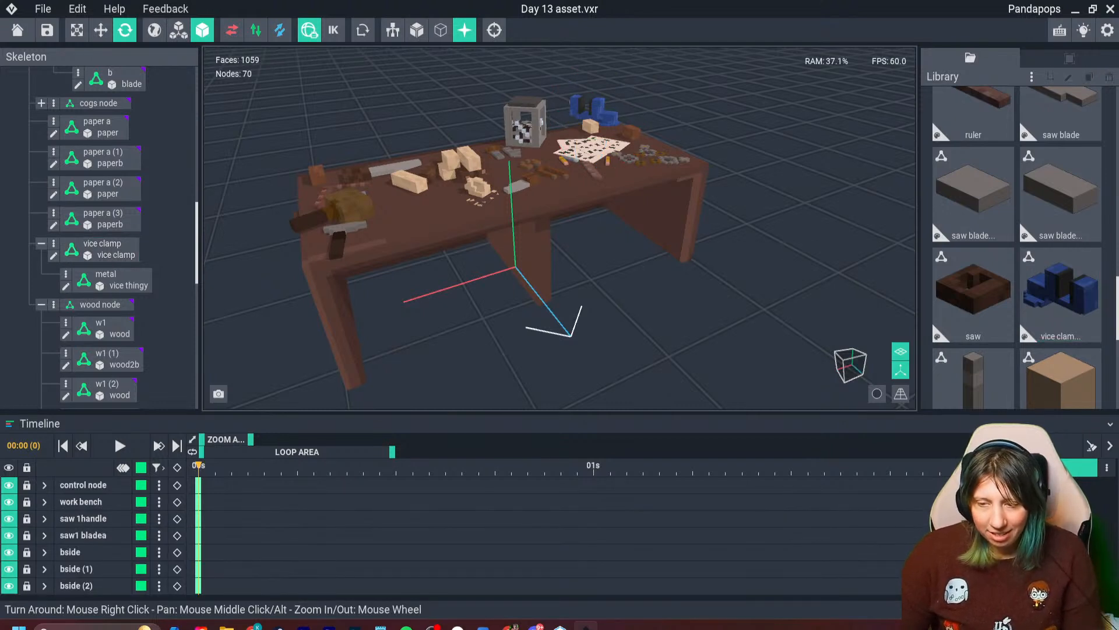
{"action": "right_click_drag", "start_coordinate": [516, 219], "coordinate": [503, 263]}
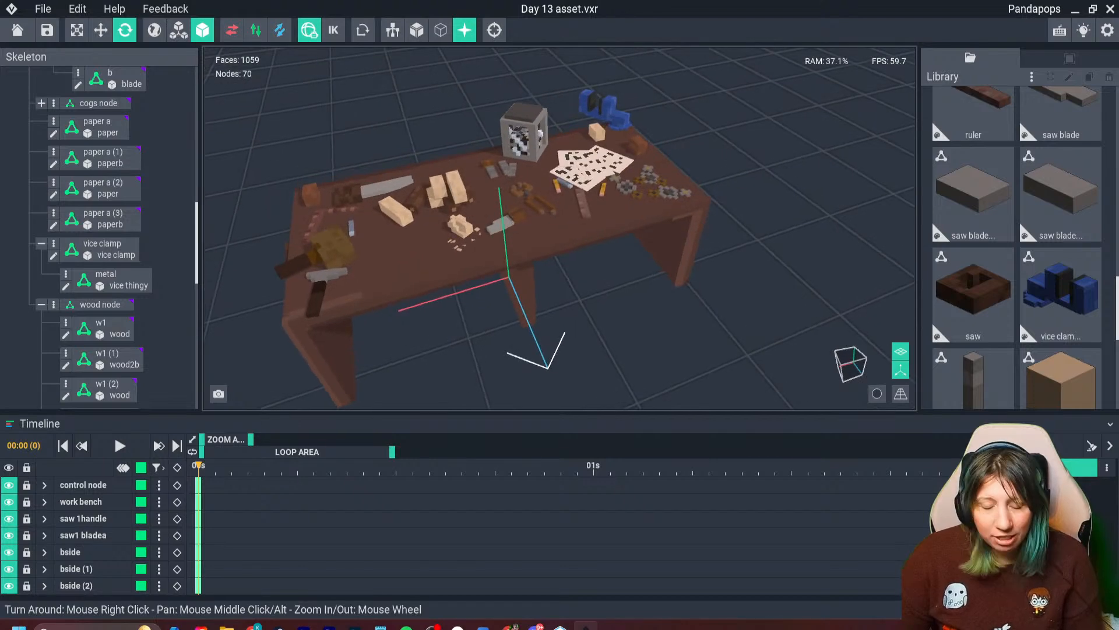
{"action": "right_click_drag", "start_coordinate": [295, 326], "coordinate": [373, 280]}
{"action": "middle_click_drag", "start_coordinate": [333, 343], "coordinate": [388, 329]}
{"action": "right_click_drag", "start_coordinate": [392, 365], "coordinate": [434, 330]}
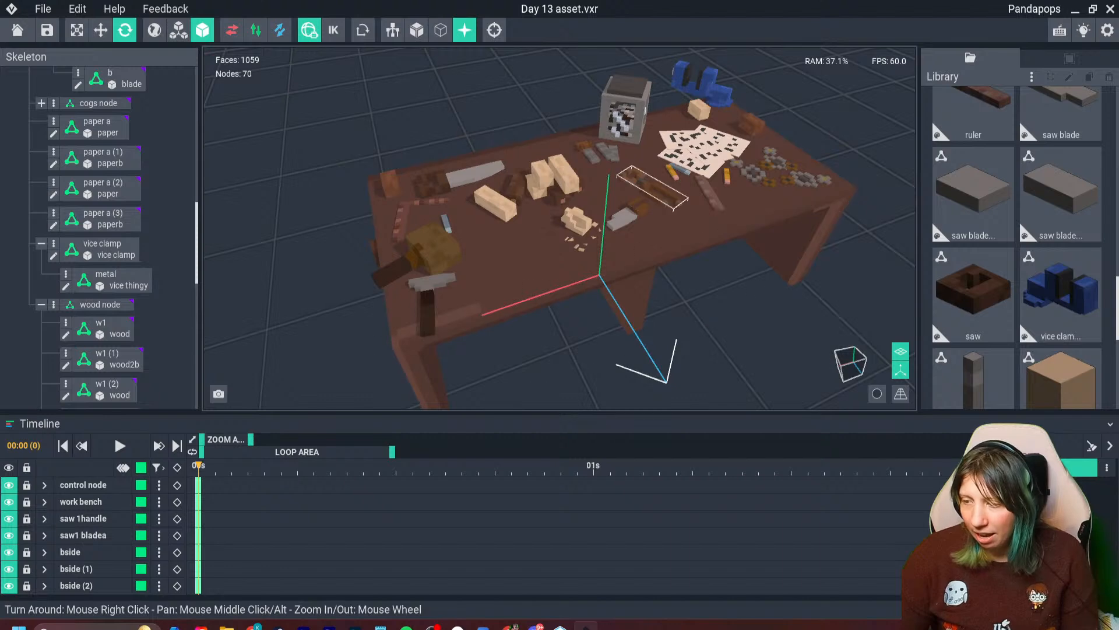
{"action": "right_click_drag", "start_coordinate": [432, 332], "coordinate": [377, 301]}
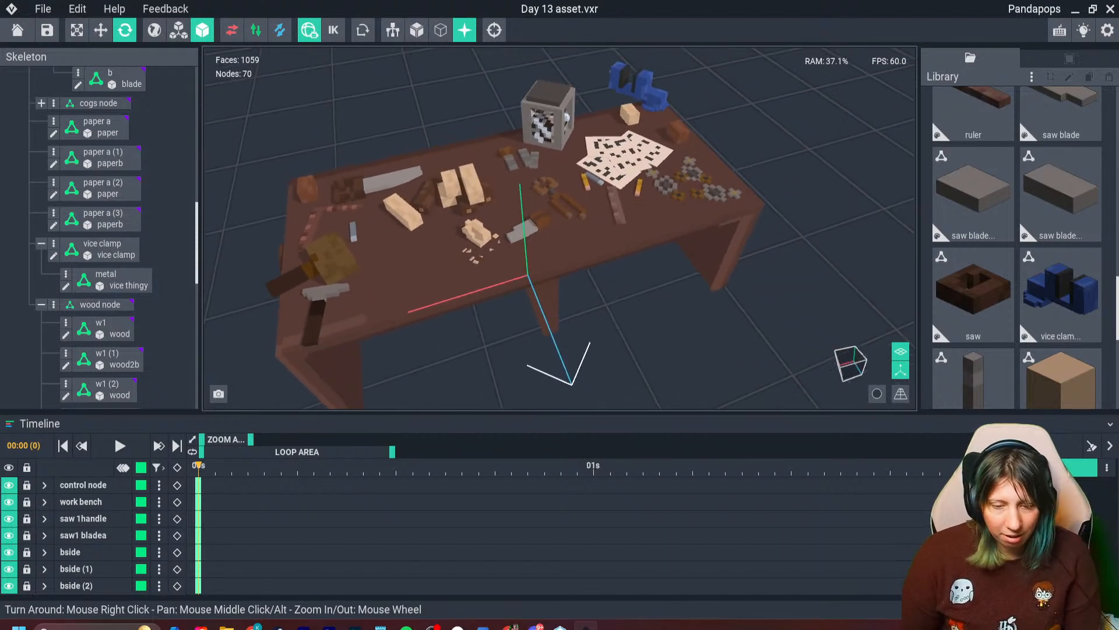